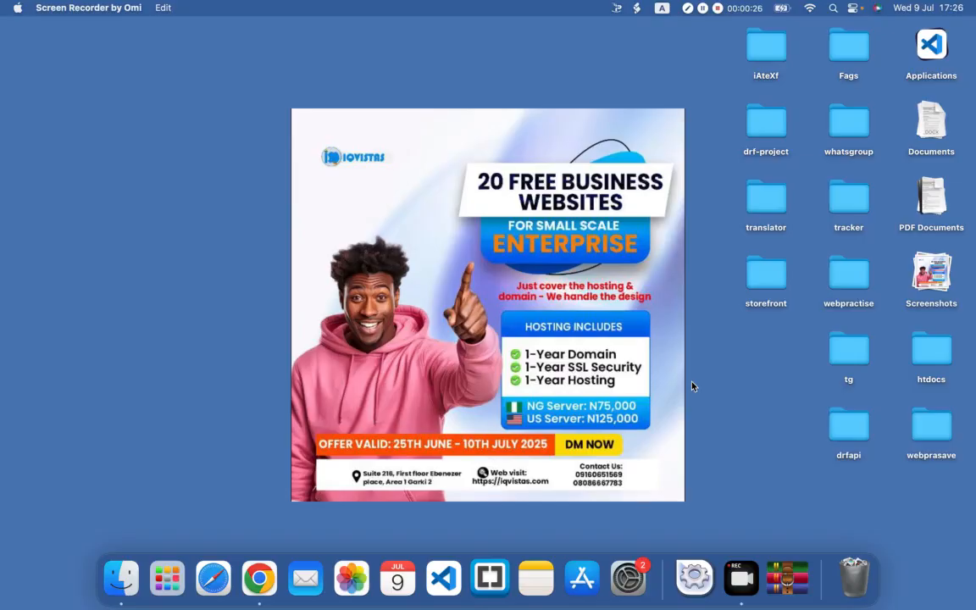
Step: Switch to Google Chrome and show the features list on the Houzez theme preview site
left_click(257, 576)
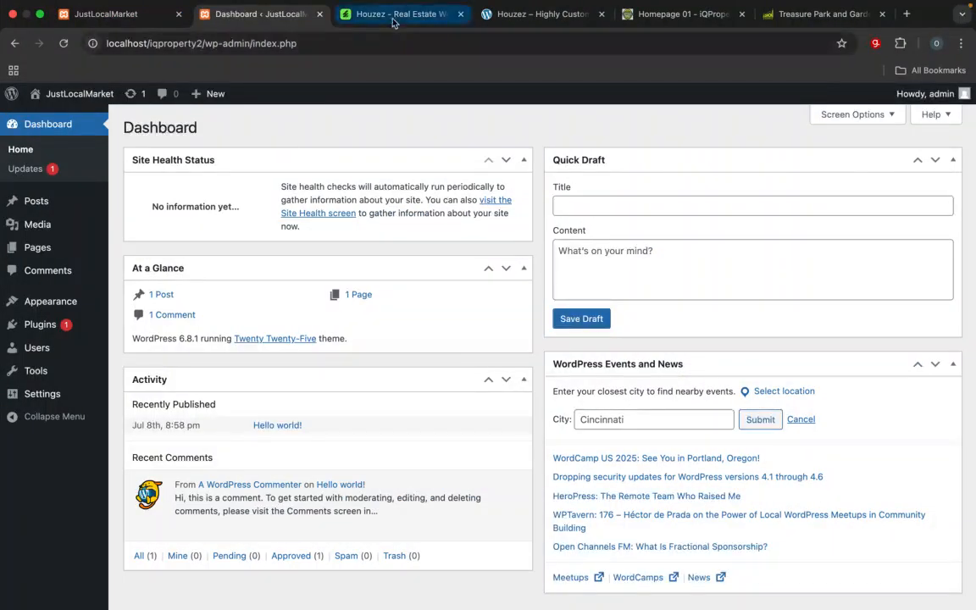
left_click(392, 23)
mouse_move(385, 149)
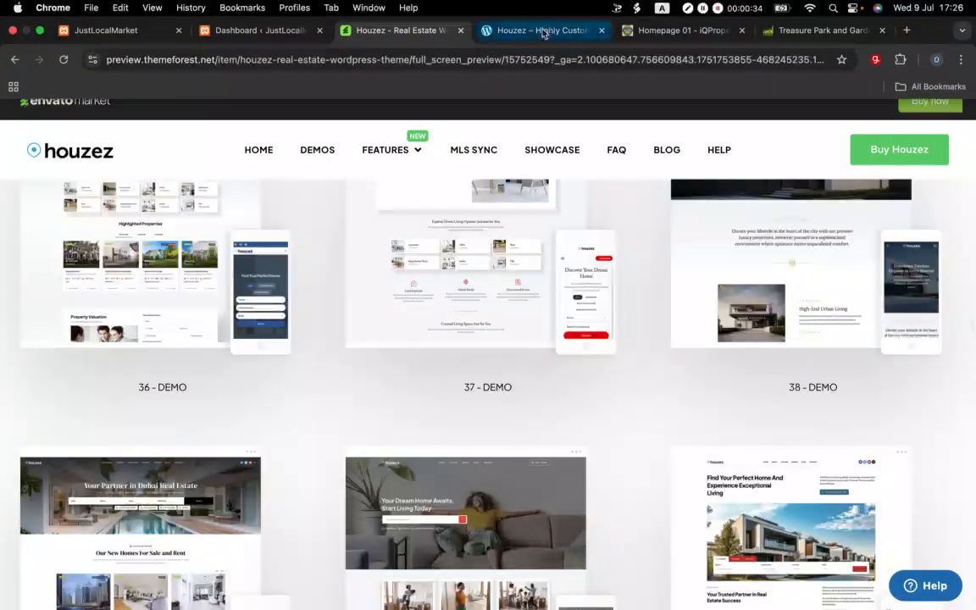
Step: Examine the Houzez demo32 homepage, from the property search banner through the featured listings to the services section
left_click(542, 30)
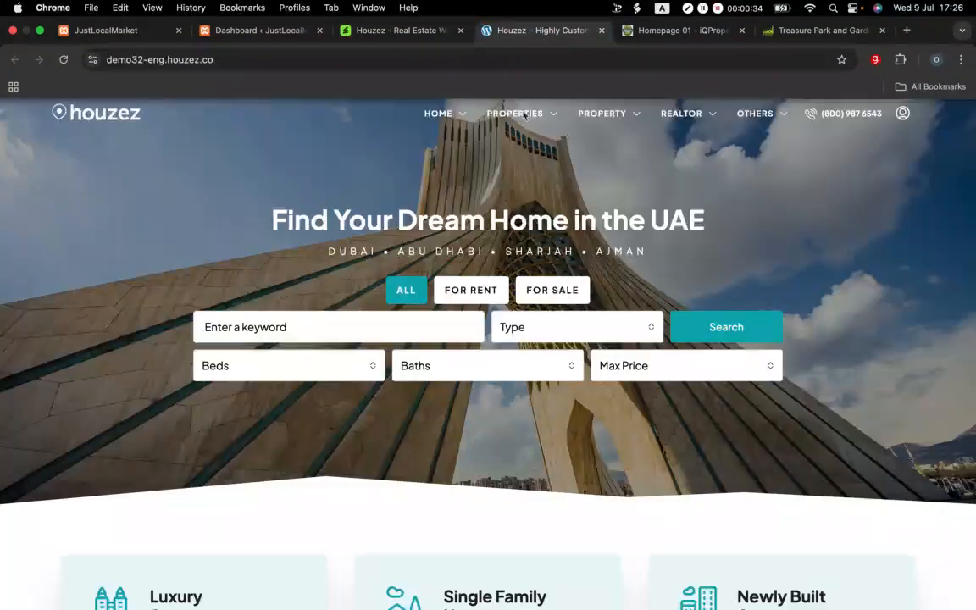
scroll(409, 247, "down", 15)
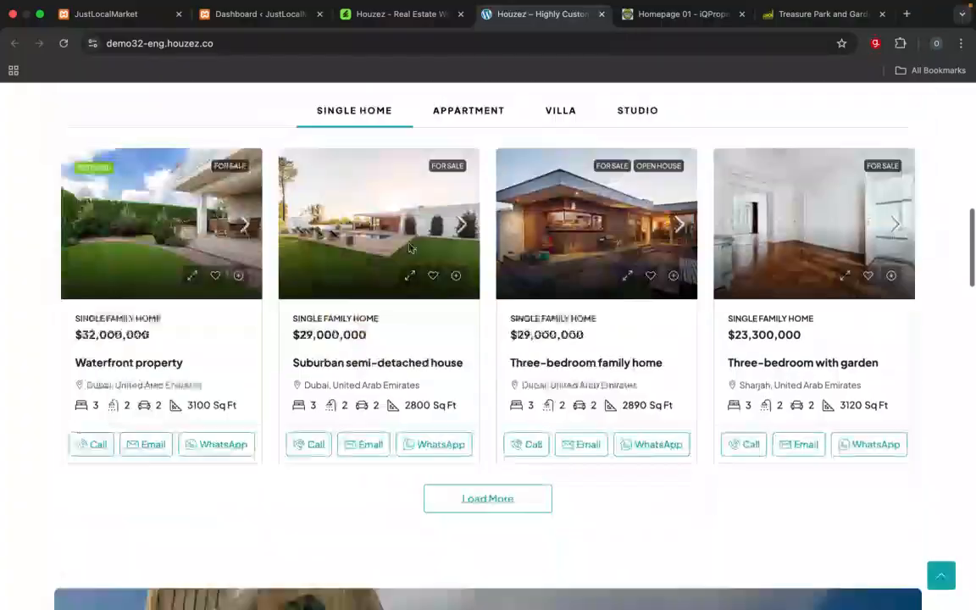
scroll(410, 248, "down", 15)
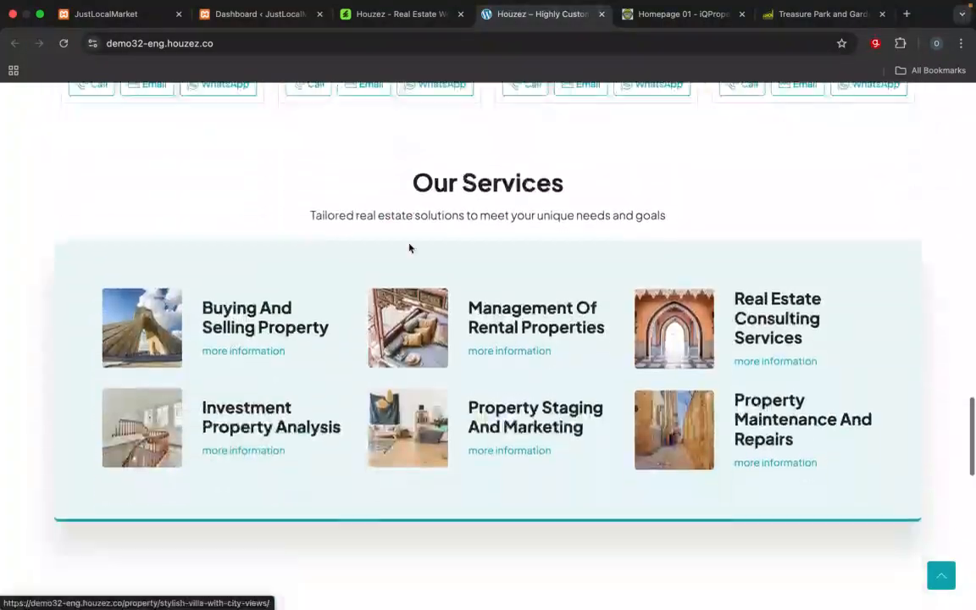
scroll(410, 248, "up", 20)
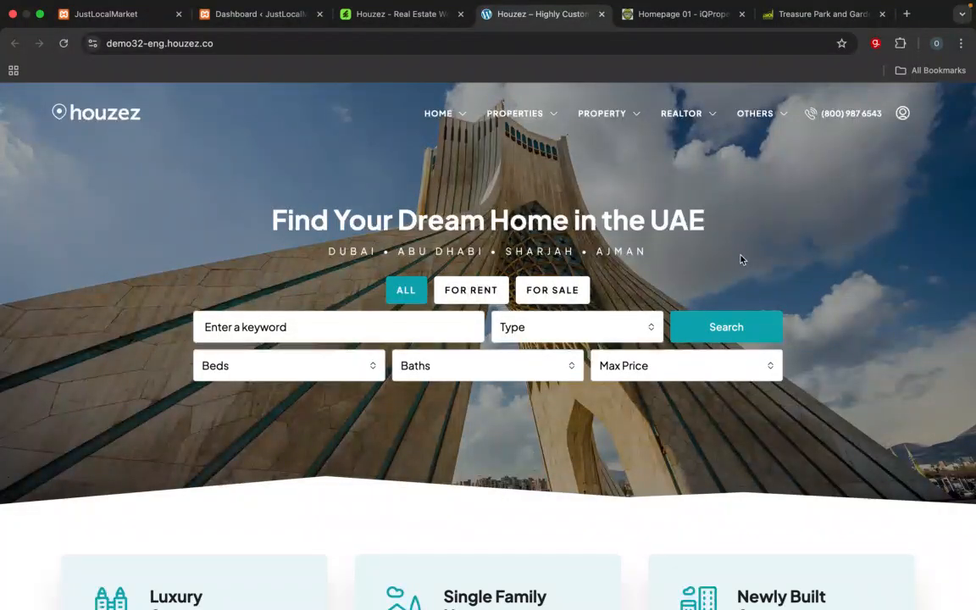
scroll(714, 380, "down", 10)
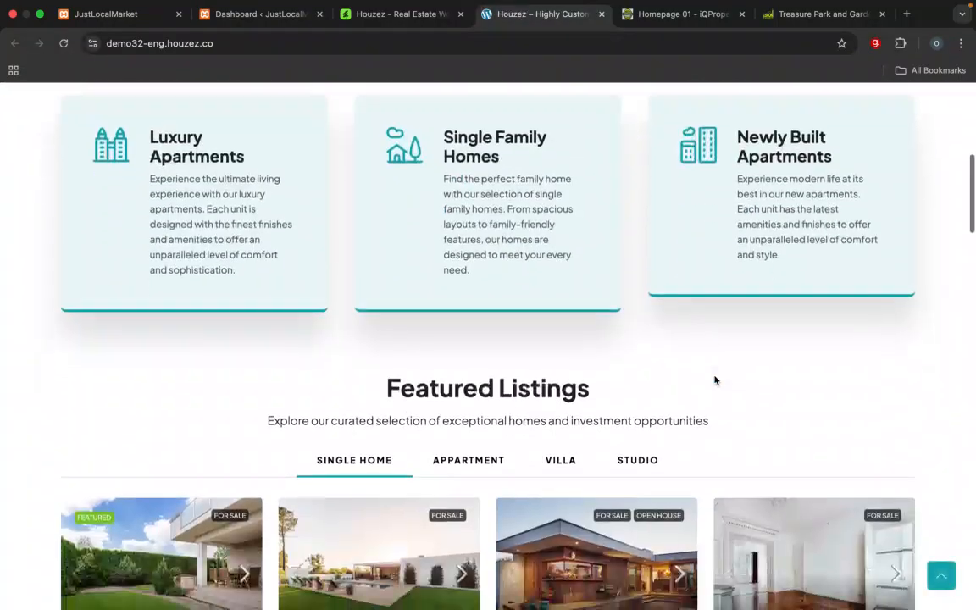
scroll(714, 380, "down", 5)
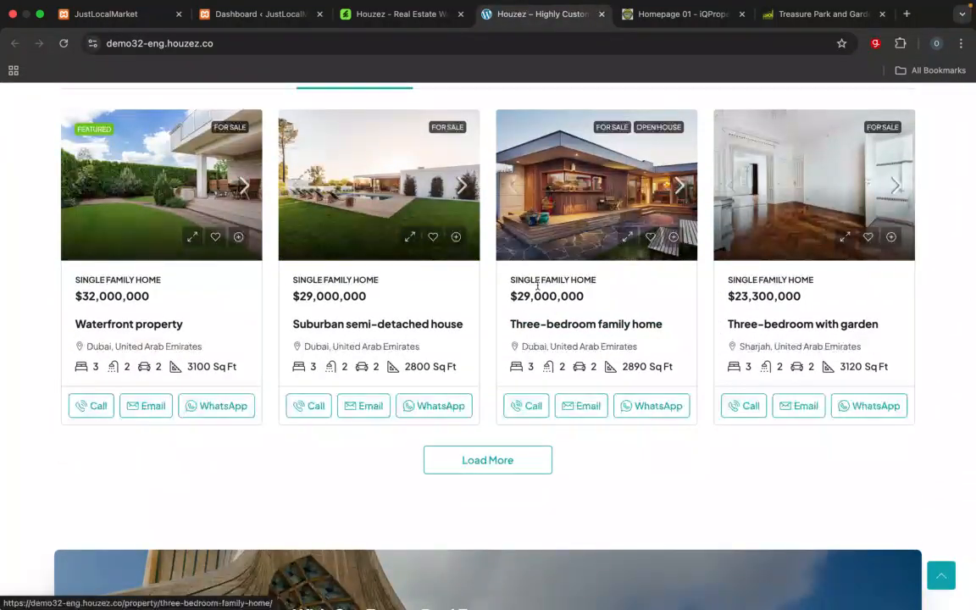
scroll(662, 305, "down", 8)
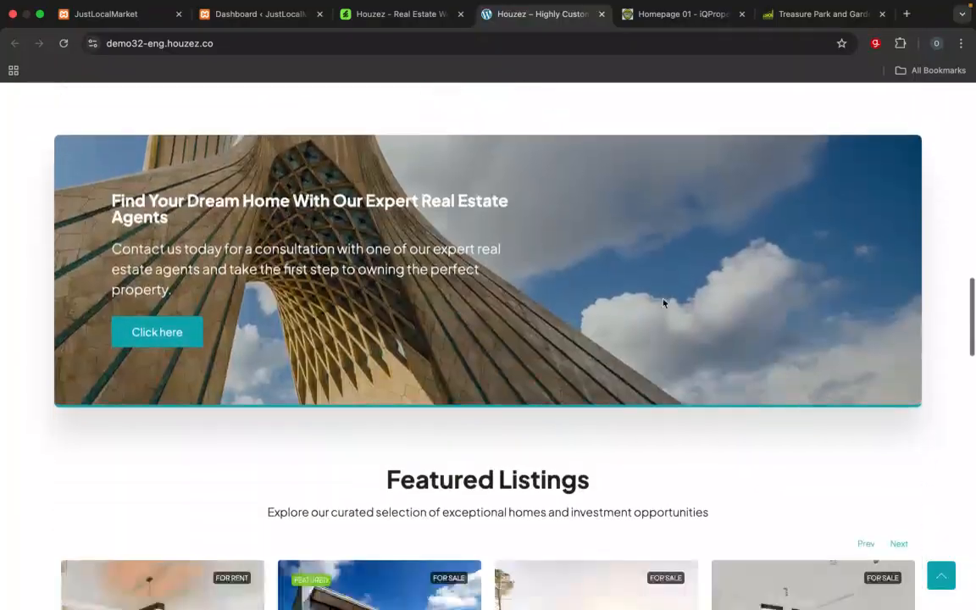
scroll(663, 302, "down", 2)
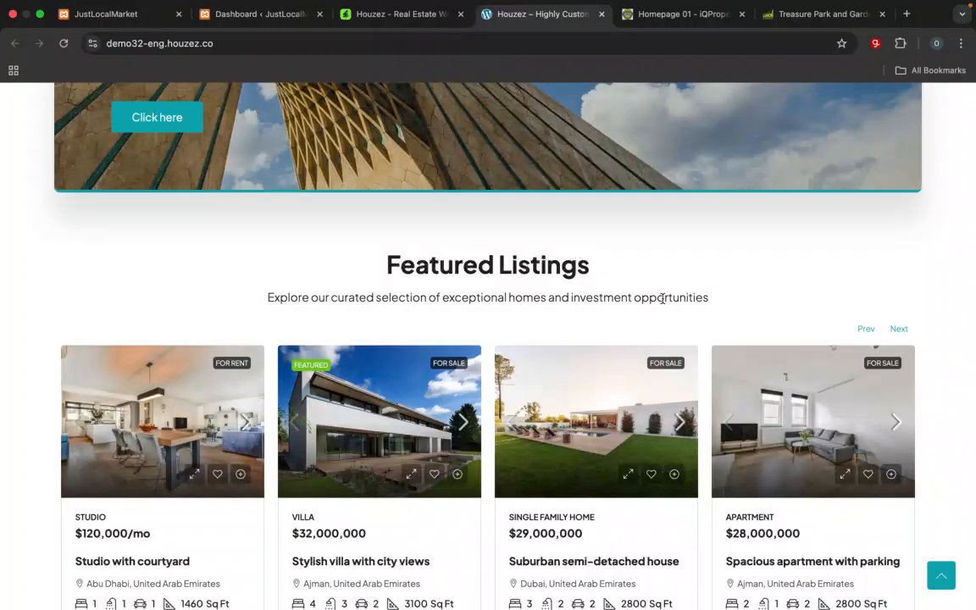
scroll(663, 298, "down", 5)
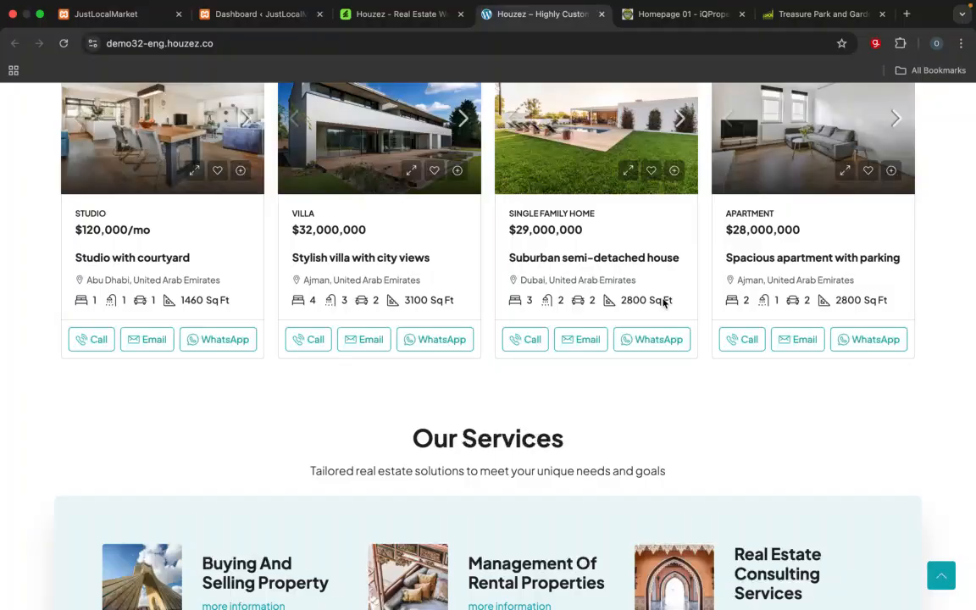
Step: Review the Houzez demo homepage again from the lower featured listings back up to the search banner
scroll(668, 364, "up", 3)
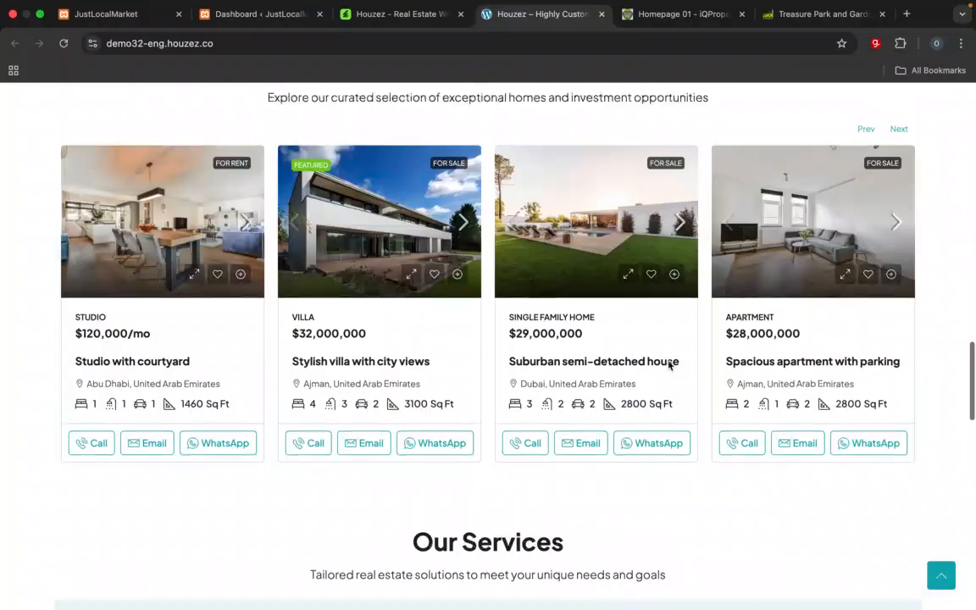
scroll(668, 365, "up", 3)
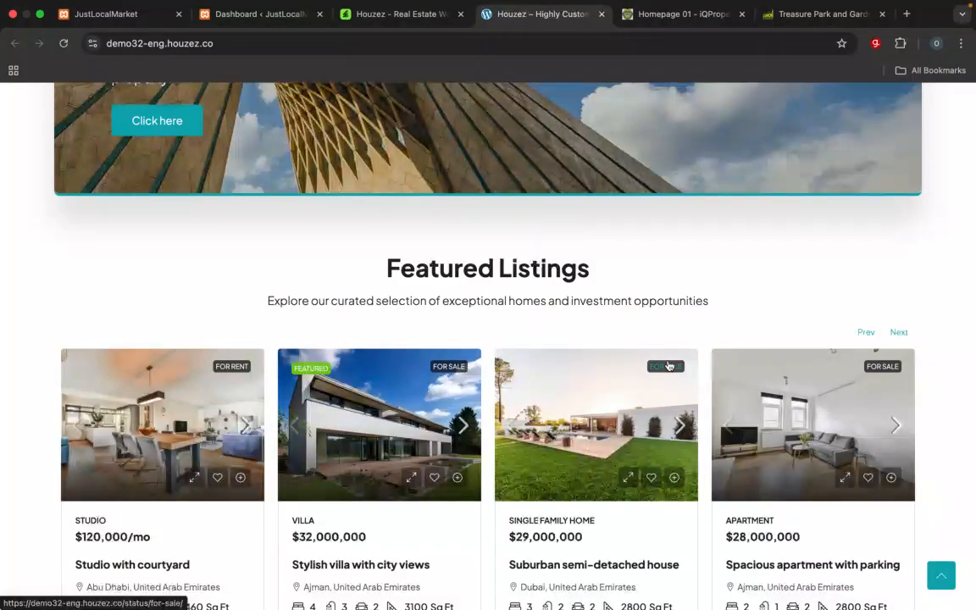
scroll(668, 365, "up", 15)
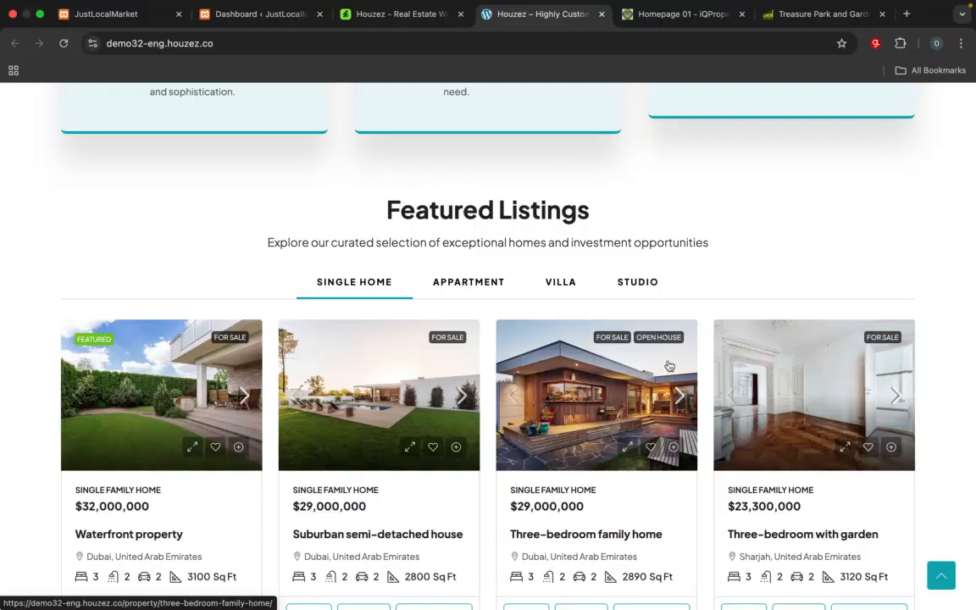
scroll(669, 366, "up", 7)
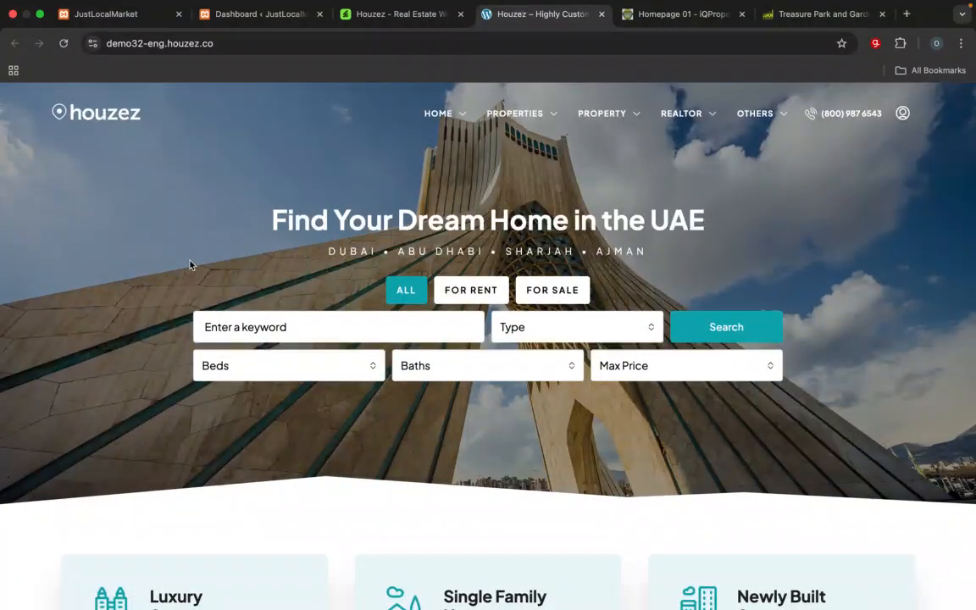
scroll(190, 265, "down", 10)
scroll(190, 265, "down", 5)
scroll(190, 265, "up", 15)
Step: Check the Houzez theme's total price in the ThemeForest checkout, then return to the theme preview
left_click(413, 17)
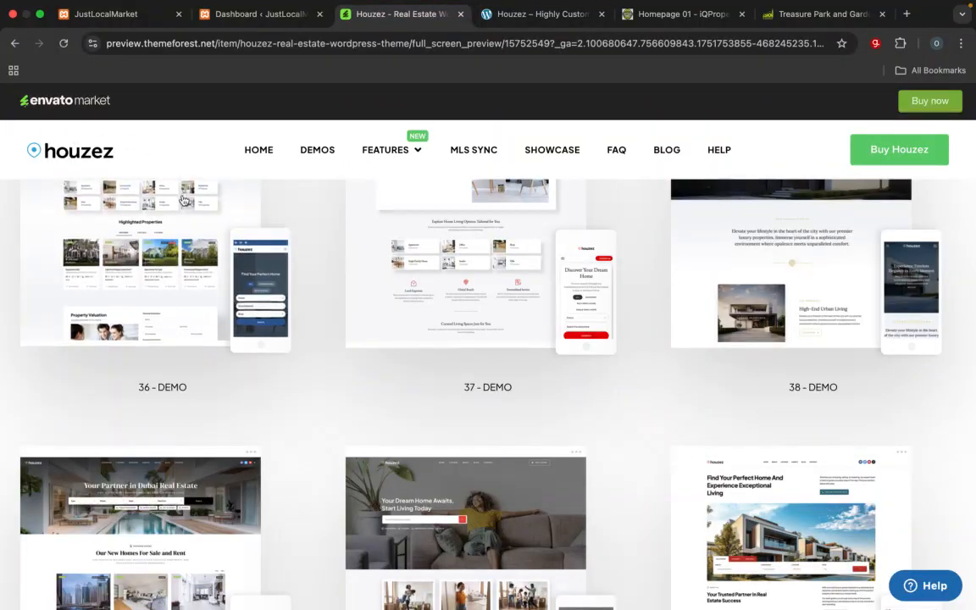
scroll(182, 199, "up", 6)
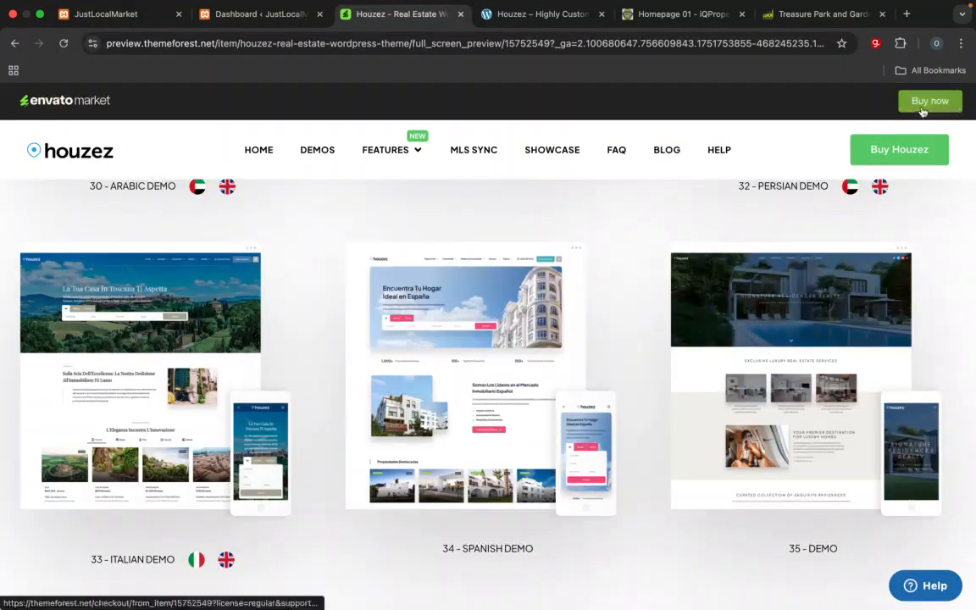
left_click(922, 111)
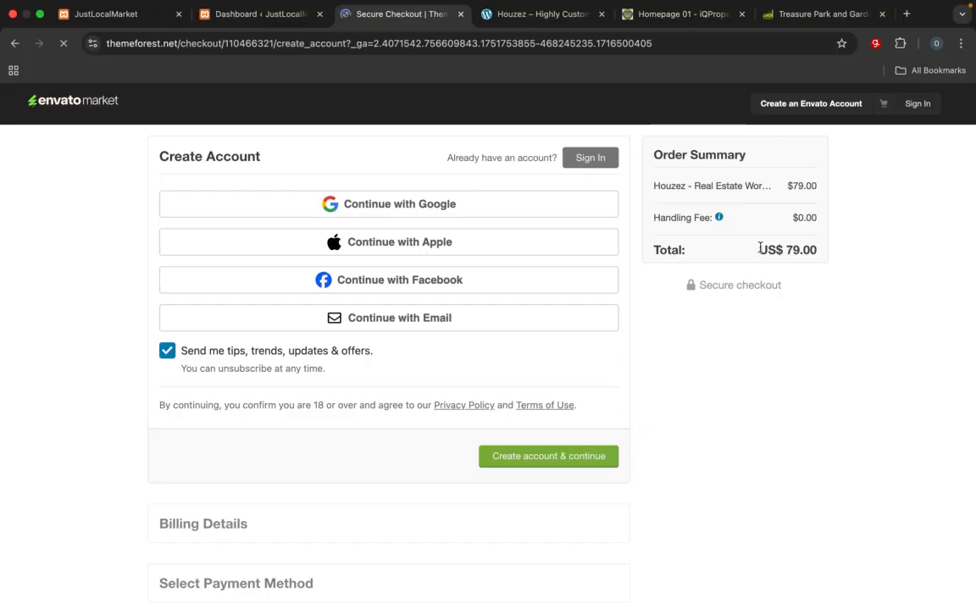
left_click_drag(760, 248, 811, 249)
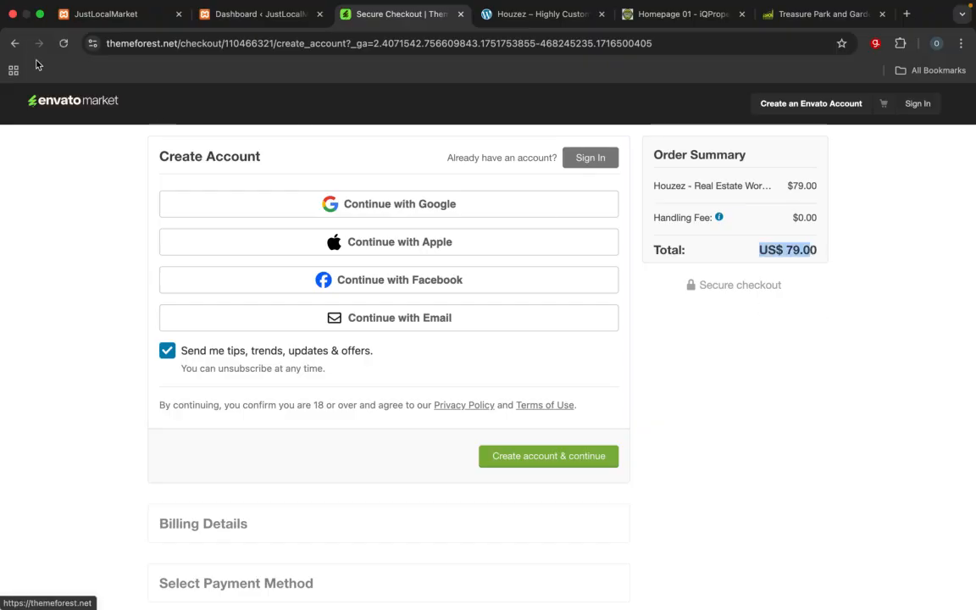
left_click(14, 43)
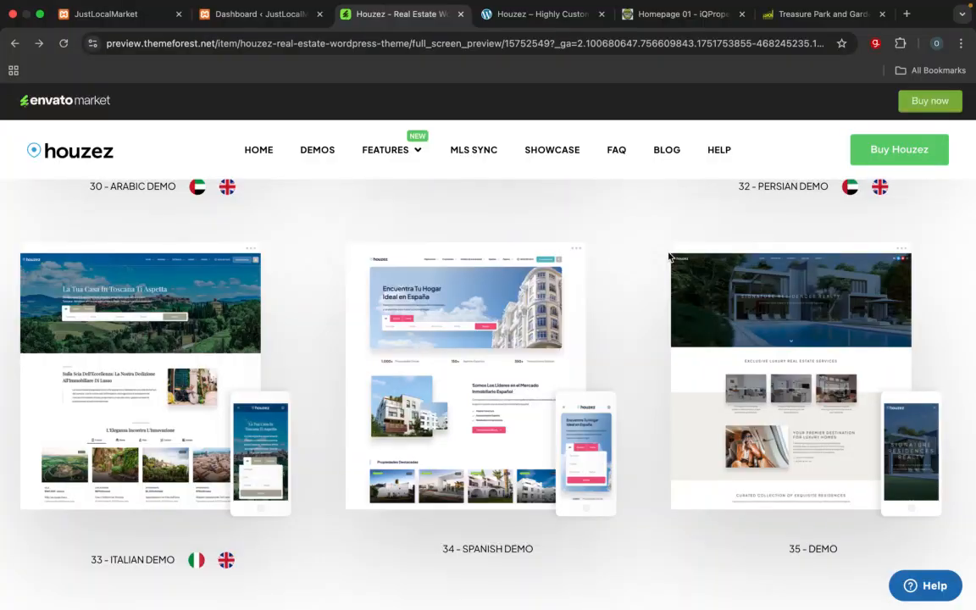
Step: Browse the Houzez demo gallery, comparing the designs from Land and Farms through demo 38
scroll(414, 440, "down", 3)
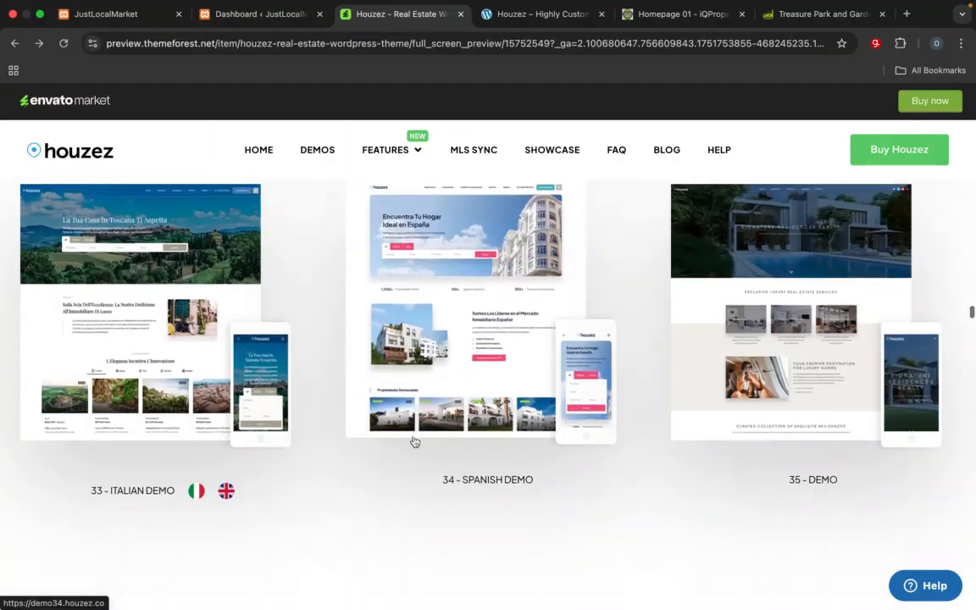
scroll(414, 441, "up", 5)
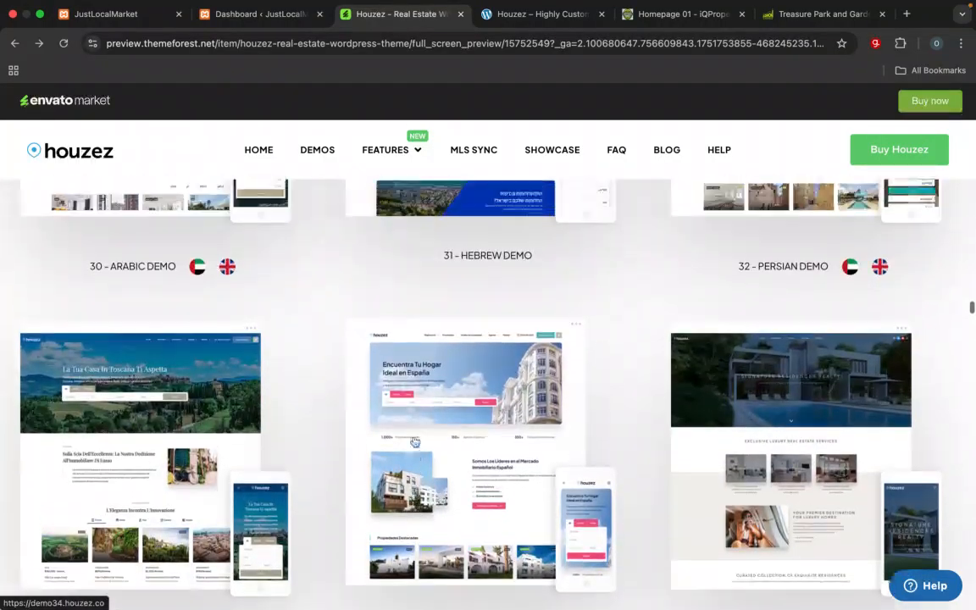
scroll(414, 441, "up", 5)
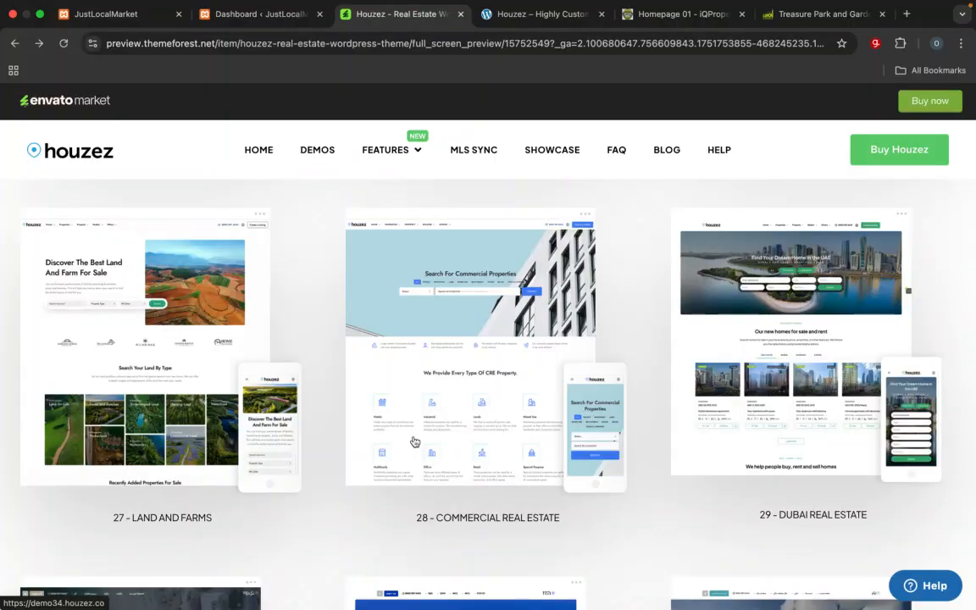
scroll(414, 442, "down", 3)
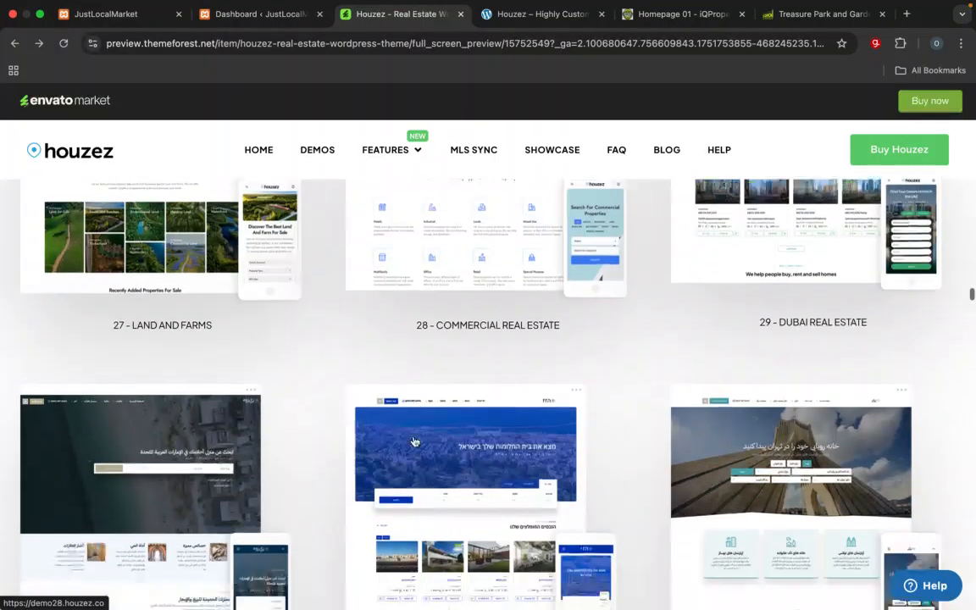
scroll(414, 442, "down", 8)
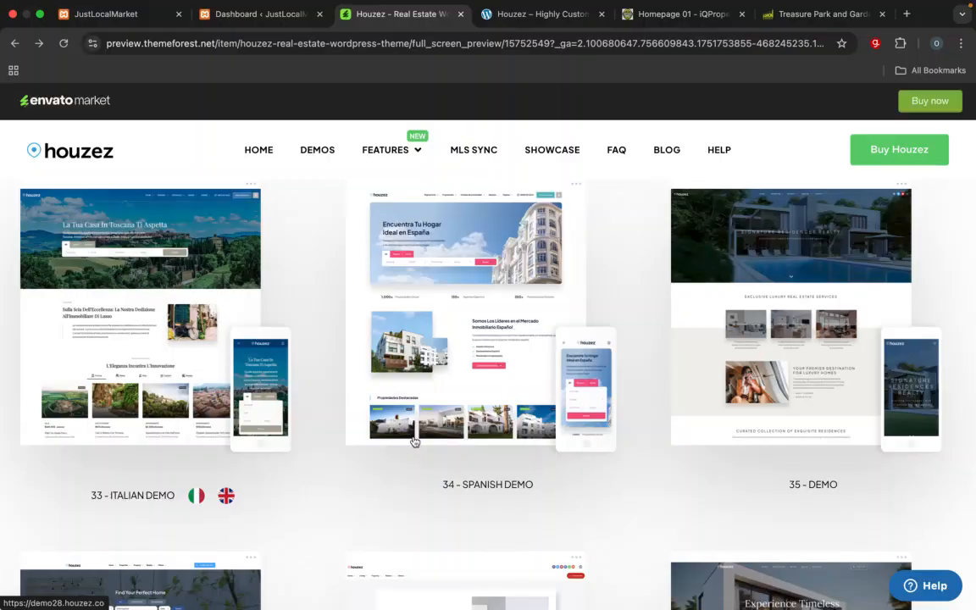
scroll(414, 441, "down", 5)
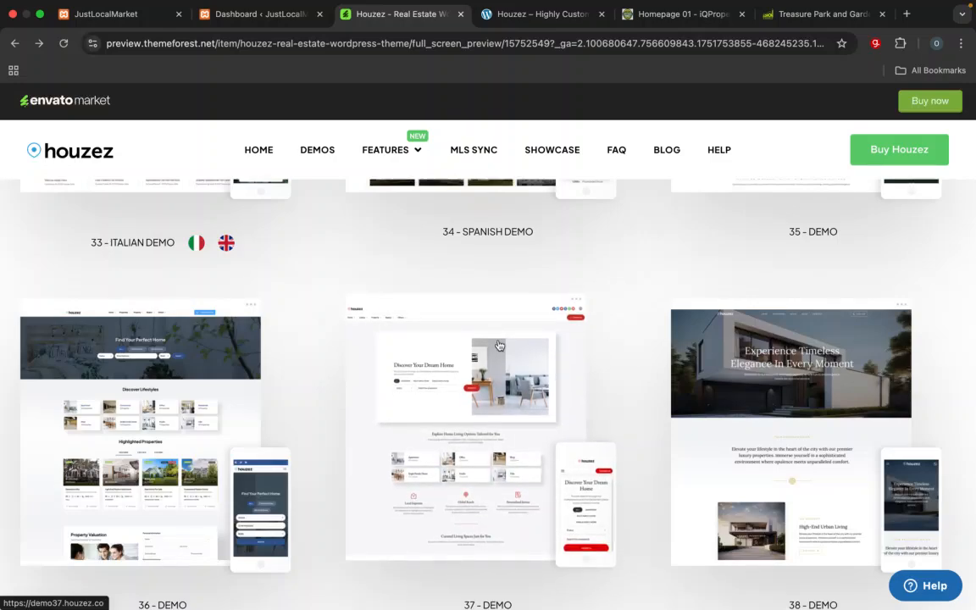
scroll(499, 344, "up", 5)
Step: Return to the Houzez demo32 site and recheck the top of its homepage
left_click(509, 15)
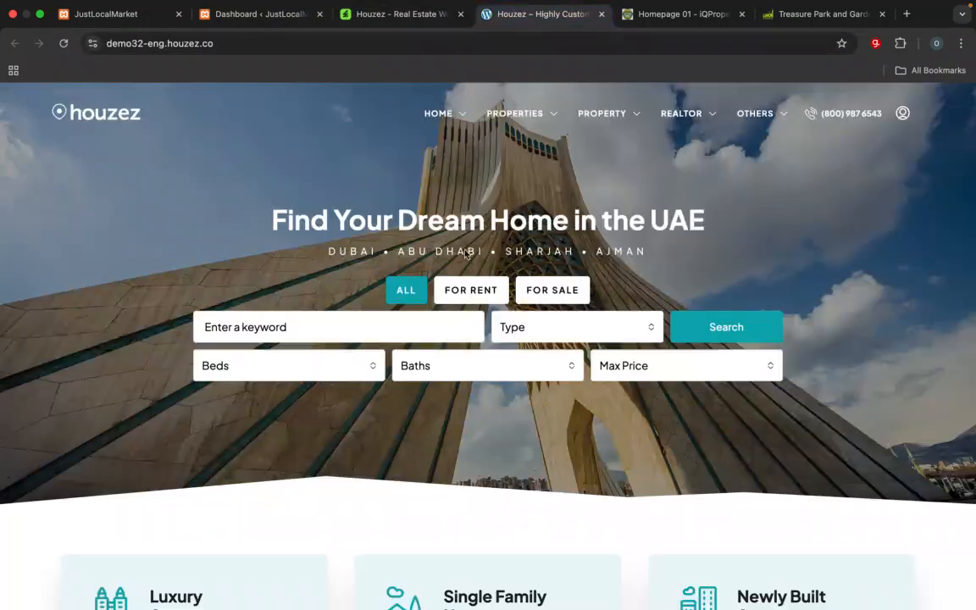
scroll(427, 330, "down", 5)
scroll(424, 324, "up", 5)
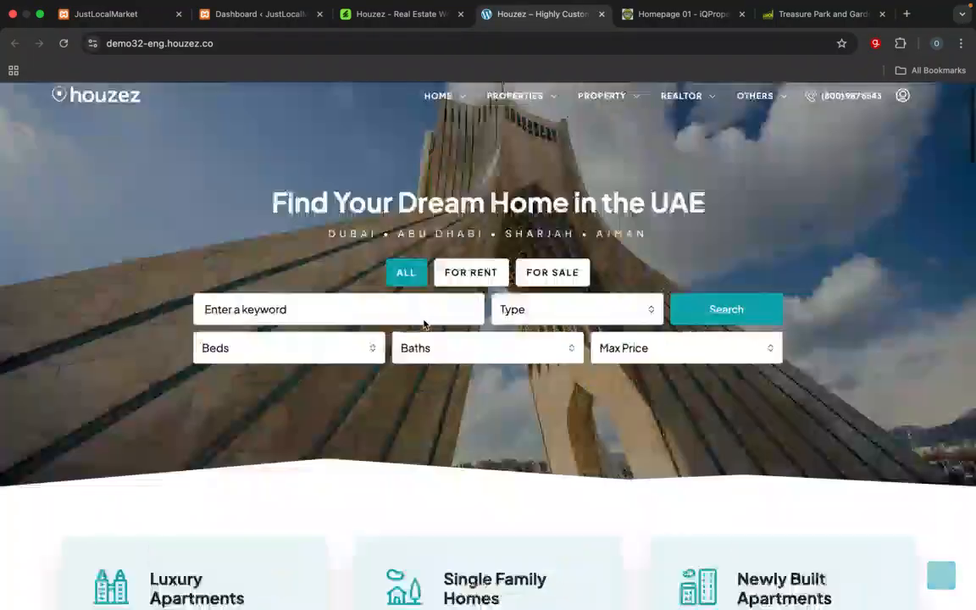
Step: Examine the customized localhost/iqproperty homepage, covering its search banner, services, residential categories, city cards and footer
left_click(677, 23)
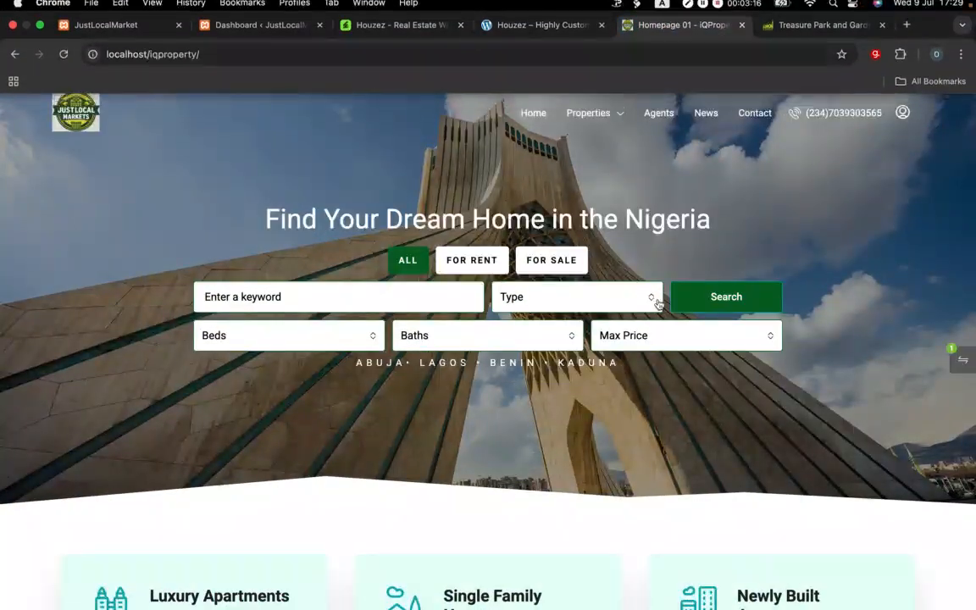
scroll(657, 304, "down", 15)
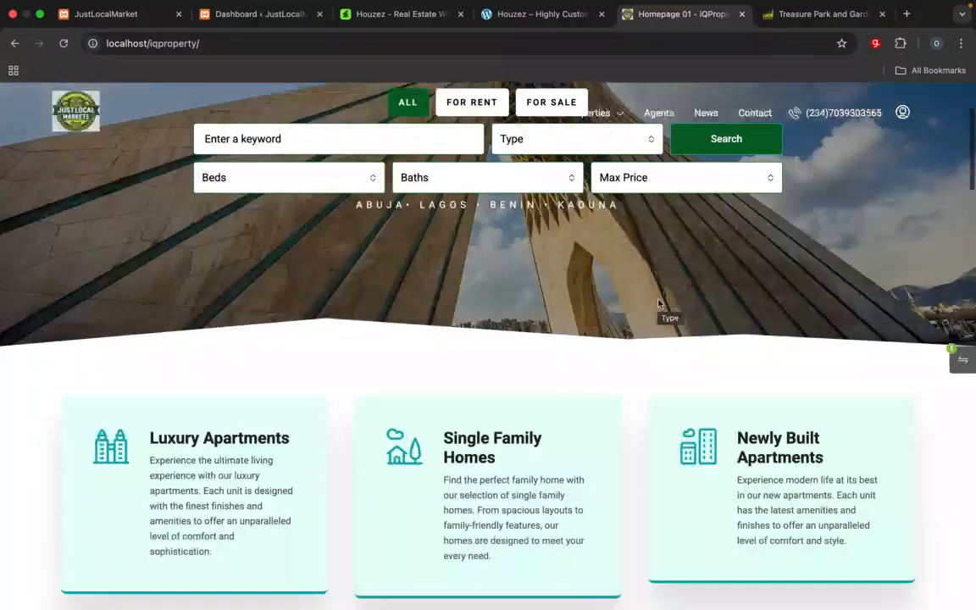
scroll(659, 303, "up", 8)
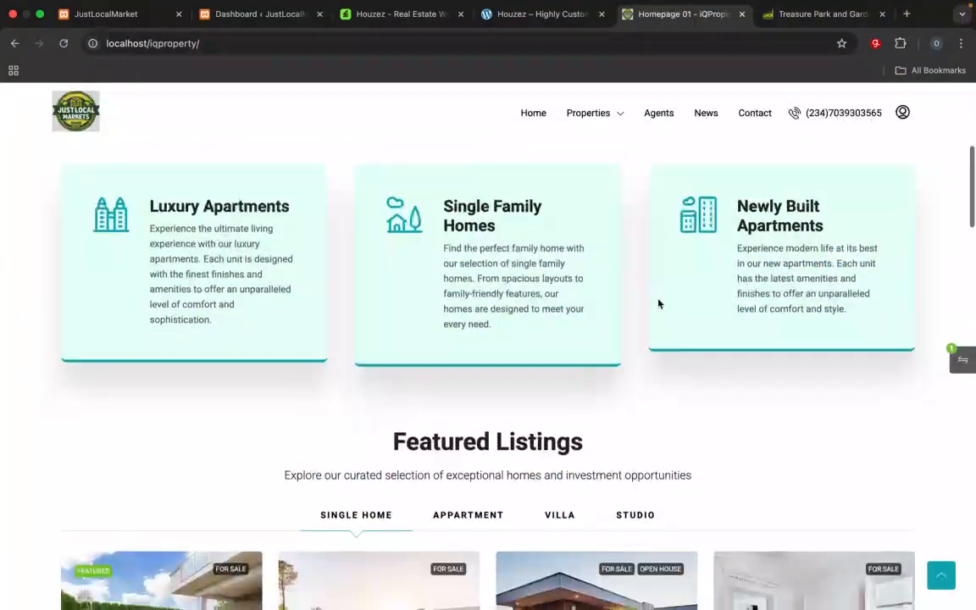
scroll(659, 303, "down", 10)
scroll(659, 303, "down", 5)
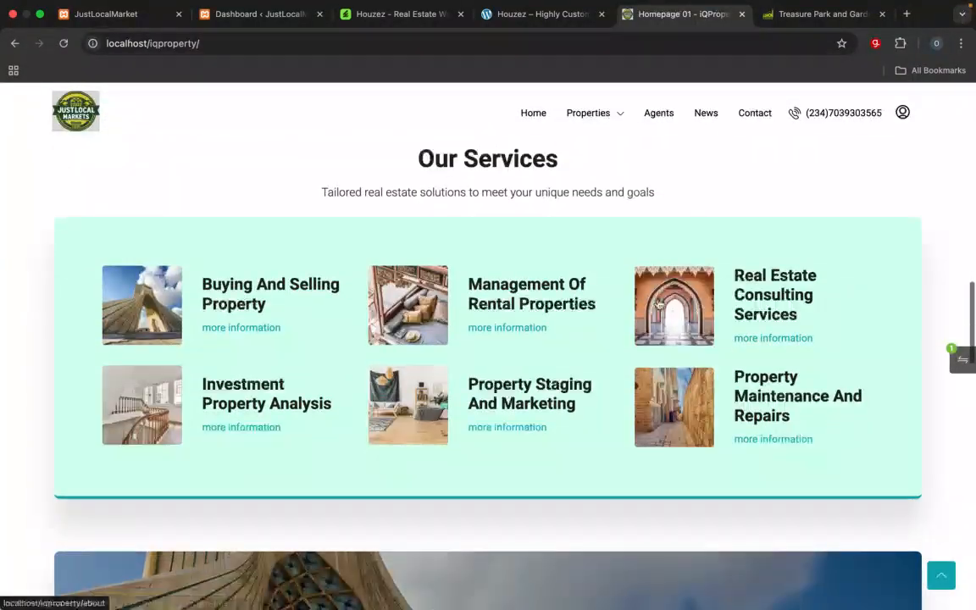
scroll(659, 303, "up", 2)
scroll(659, 303, "down", 4)
scroll(658, 303, "down", 3)
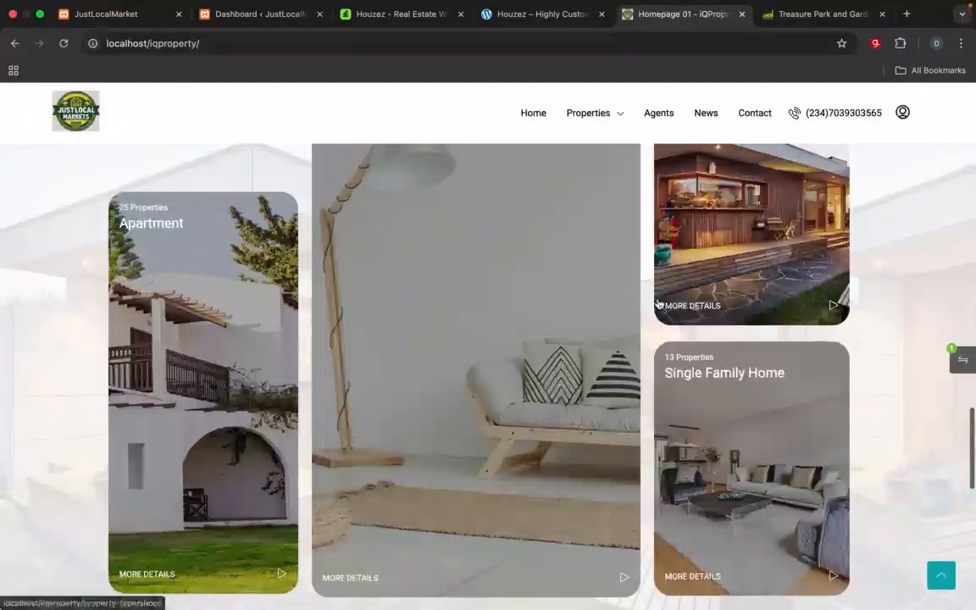
scroll(671, 443, "up", 1)
scroll(670, 443, "up", 2)
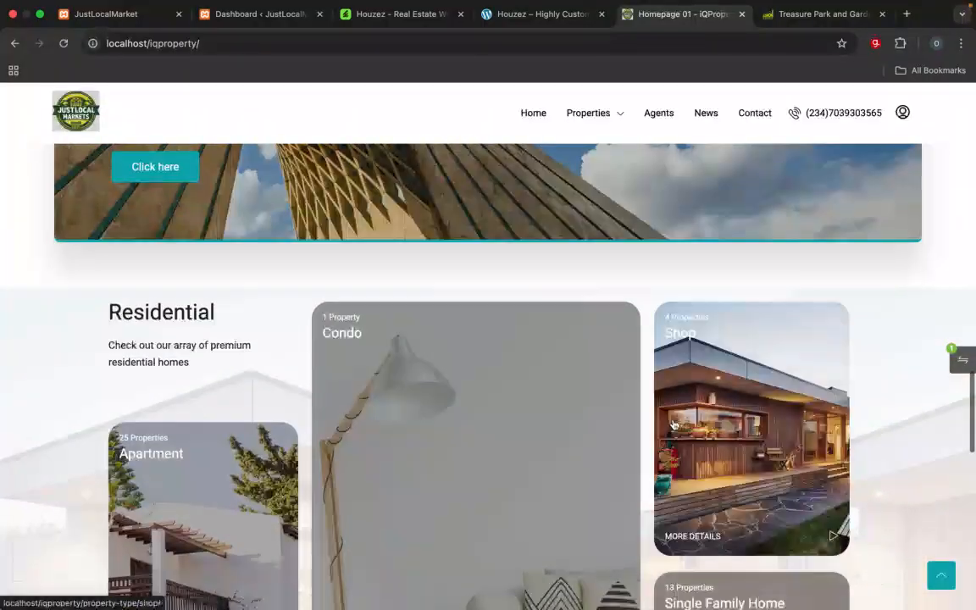
scroll(672, 428, "down", 10)
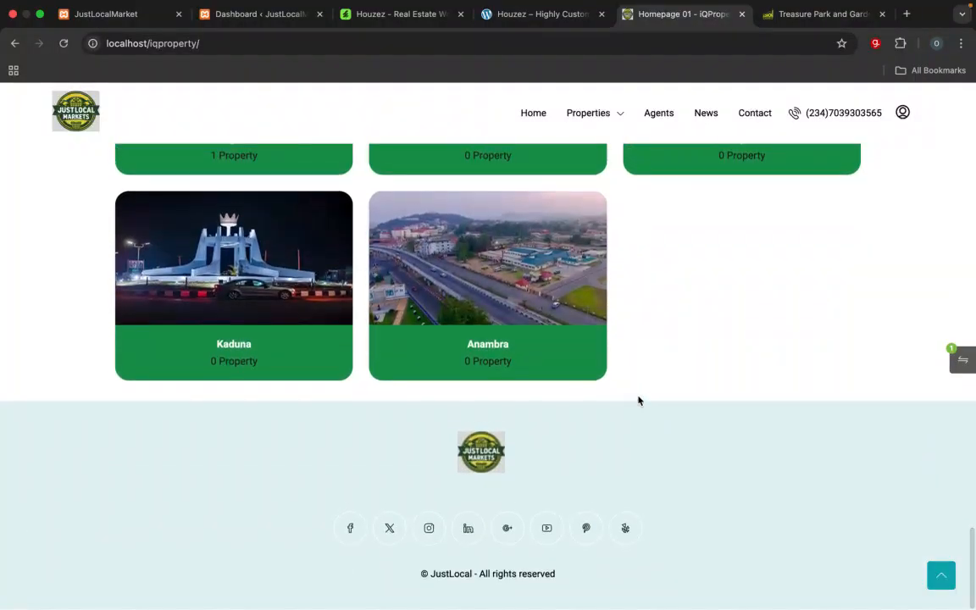
Step: Examine the Adron Homes Treasure Park and Gardens Phase 3 property page, covering its details, overview, description and enquiry form
scroll(639, 400, "up", 20)
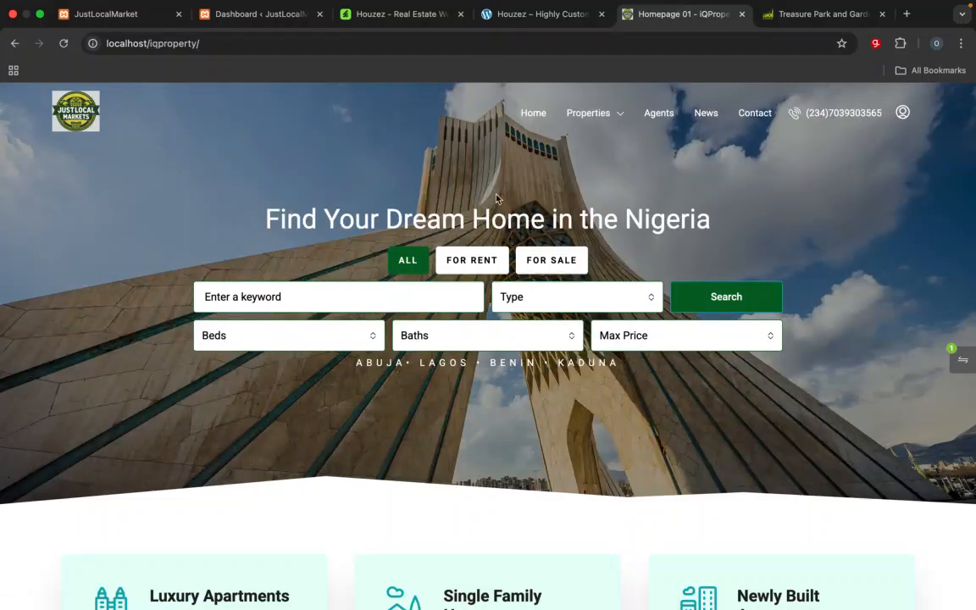
left_click(820, 14)
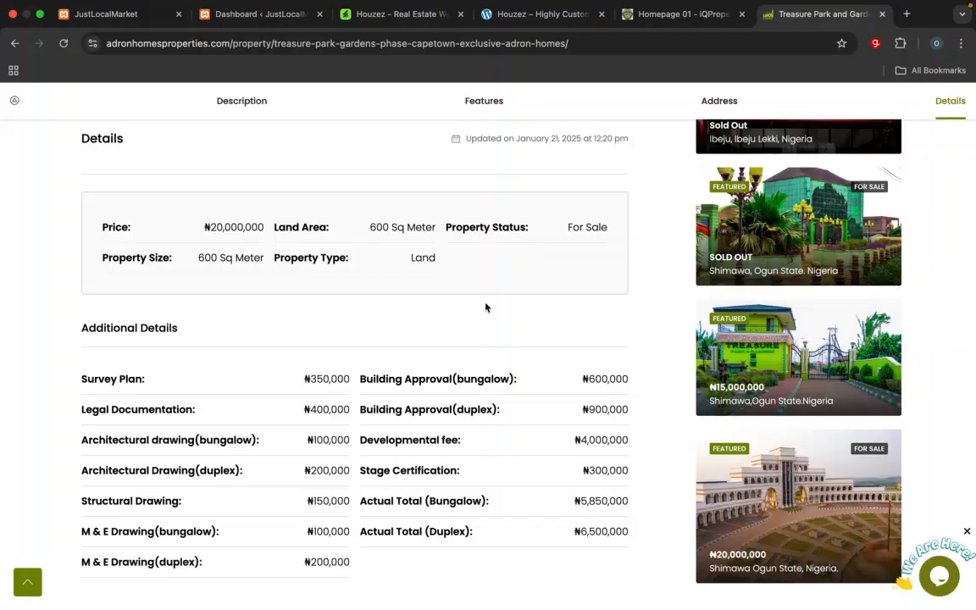
scroll(484, 304, "up", 3)
scroll(476, 310, "up", 15)
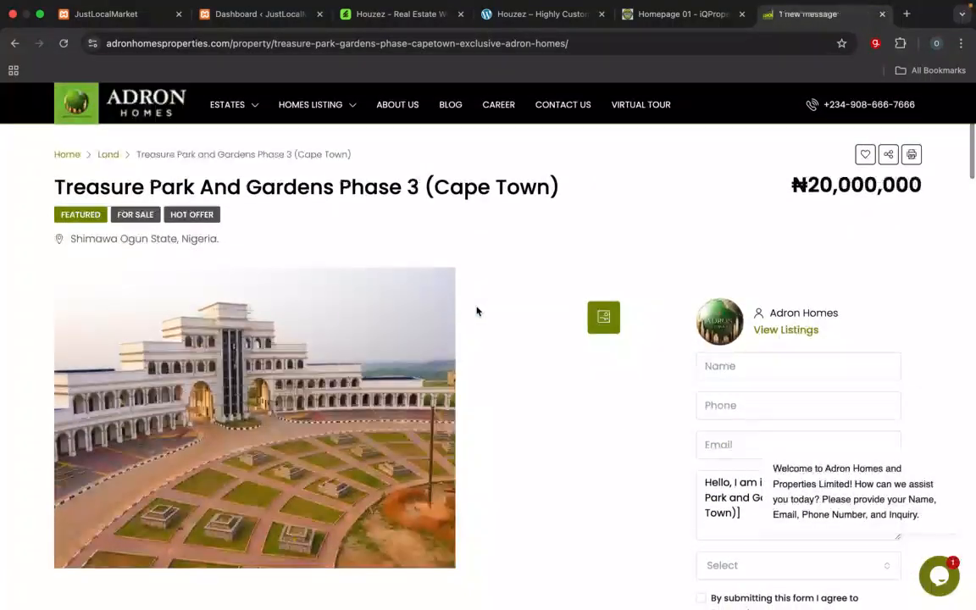
mouse_move(211, 102)
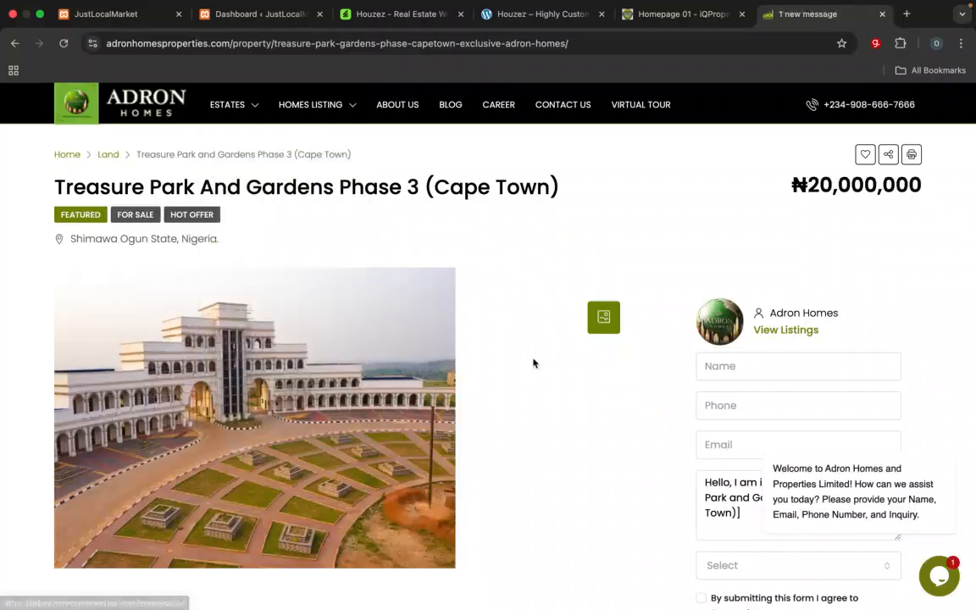
scroll(532, 360, "down", 3)
scroll(530, 356, "down", 7)
scroll(530, 357, "up", 10)
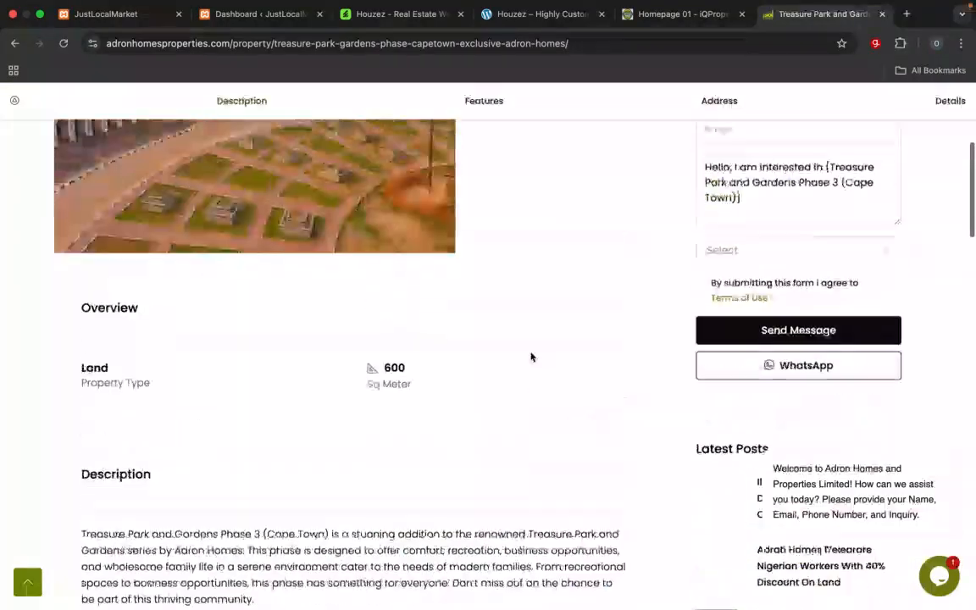
scroll(530, 356, "down", 8)
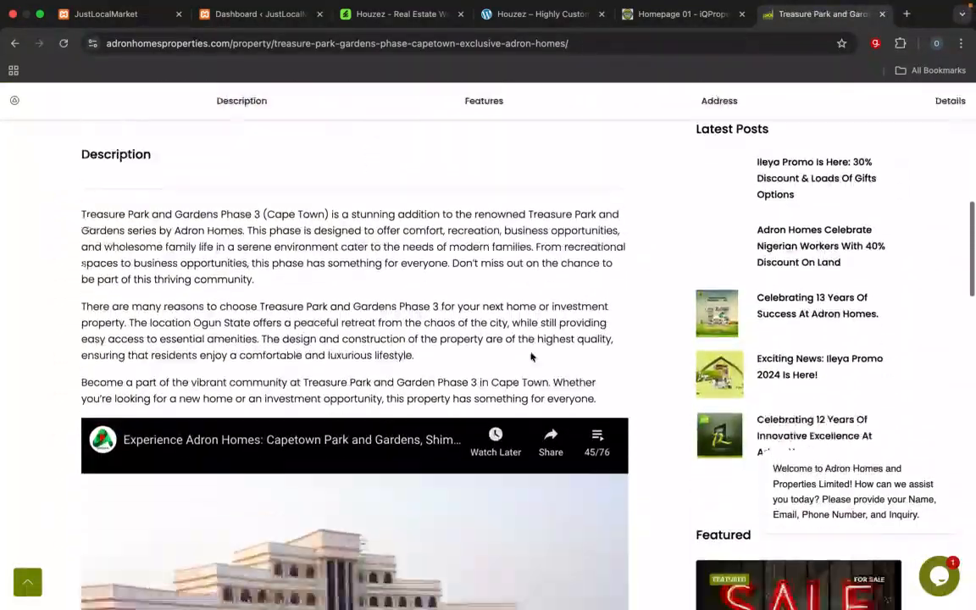
scroll(530, 356, "up", 4)
scroll(531, 357, "up", 5)
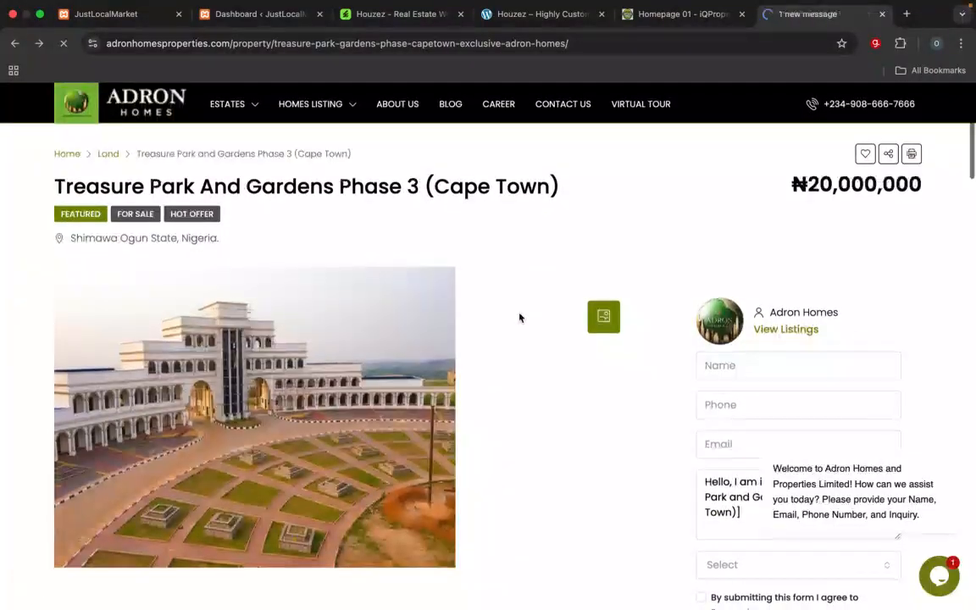
Step: Go back to the Adron Homes homepage and examine its Estate Locations section with the state cards
scroll(518, 318, "down", 1)
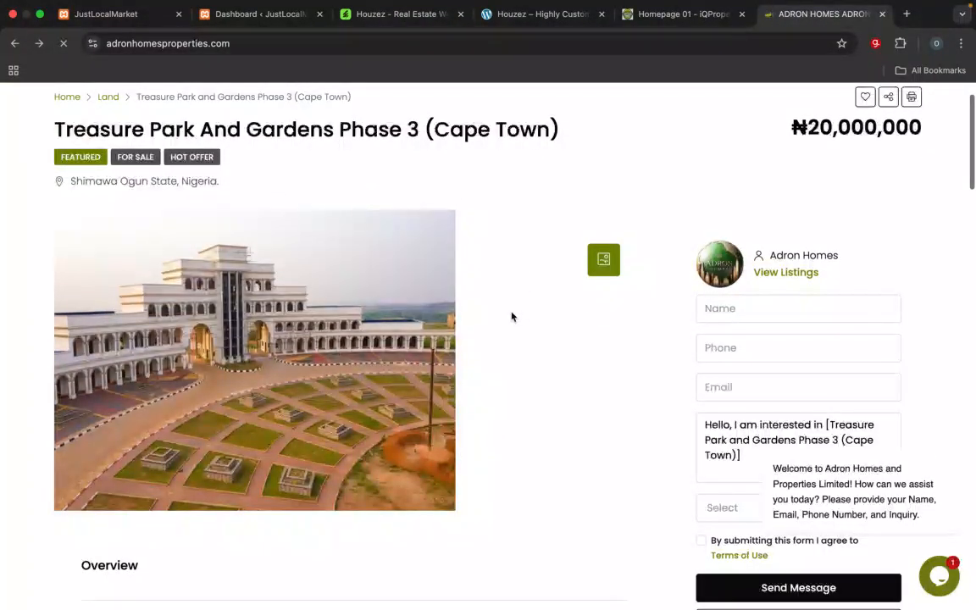
scroll(521, 185, "up", 6)
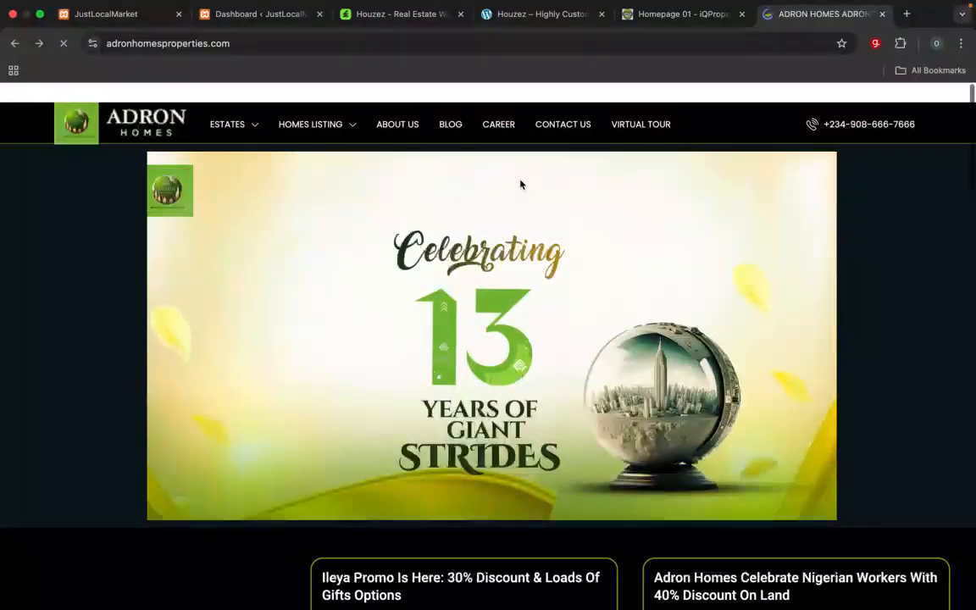
scroll(521, 185, "down", 9)
scroll(521, 185, "down", 10)
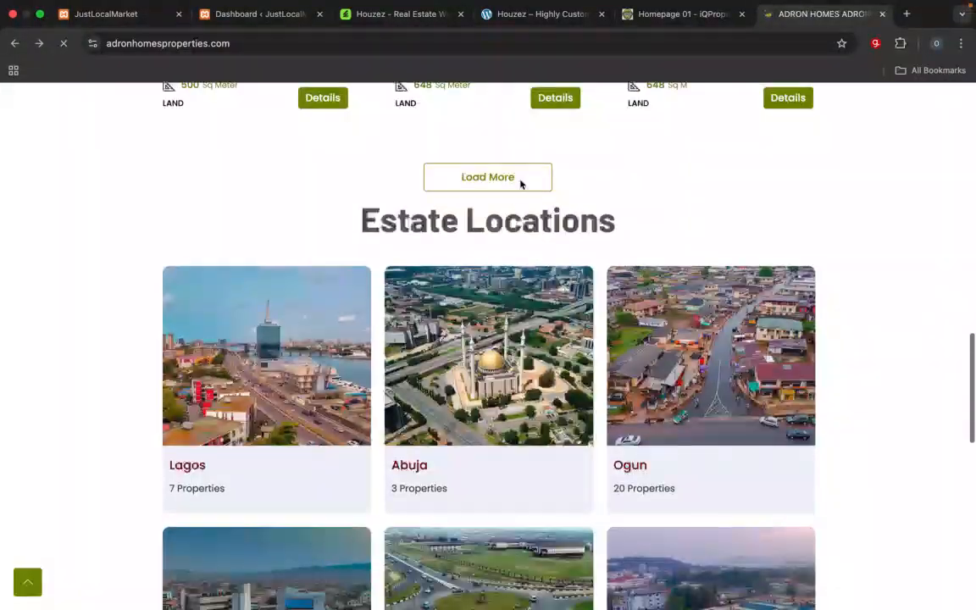
scroll(521, 184, "up", 5)
scroll(521, 184, "down", 3)
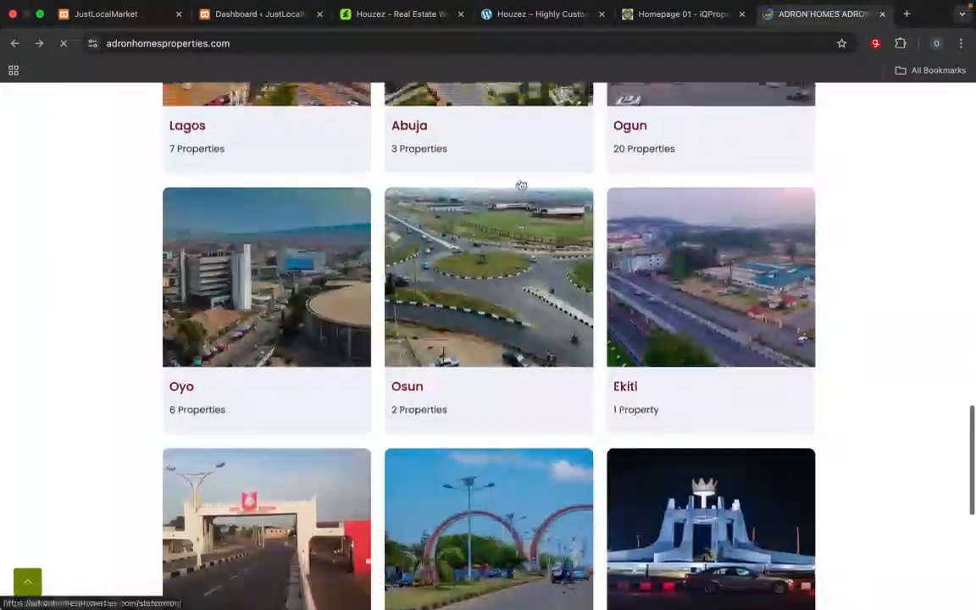
scroll(520, 185, "up", 1)
scroll(521, 185, "down", 1)
scroll(521, 185, "up", 3)
scroll(521, 185, "down", 3)
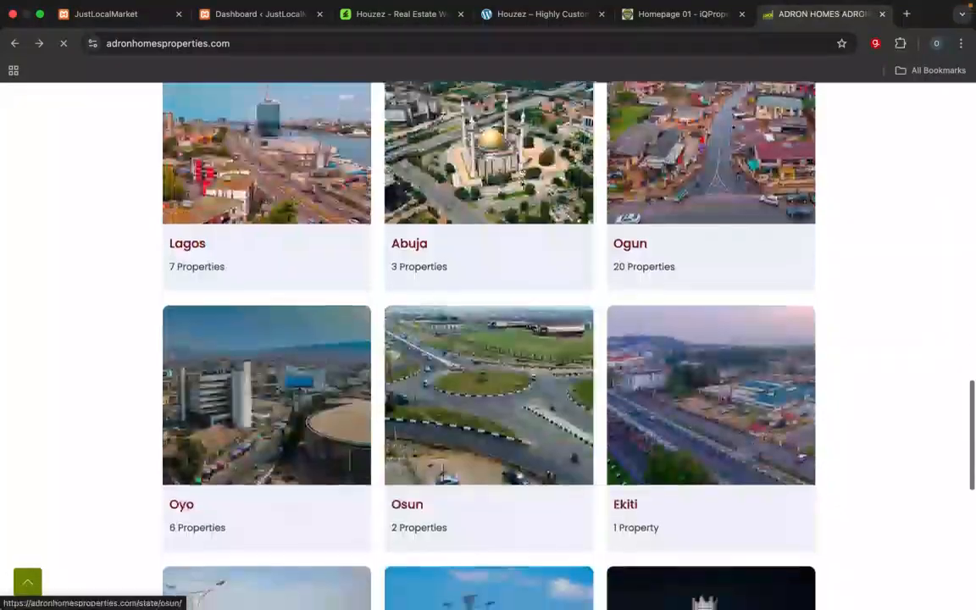
scroll(521, 185, "up", 4)
scroll(521, 185, "down", 5)
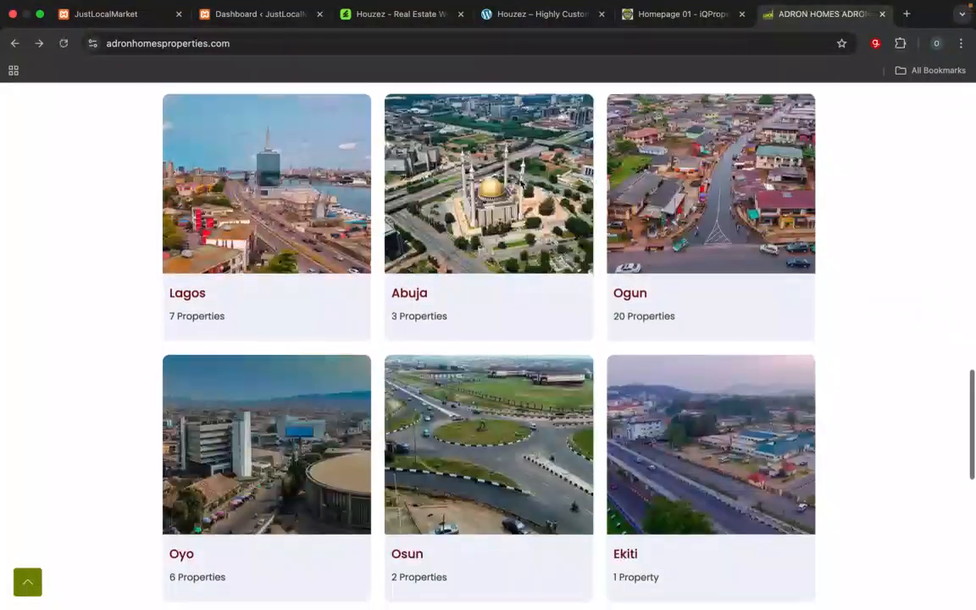
Step: Review the default JustLocalMarket site at localhost/iqproperty2 and its WordPress admin dashboard
left_click(400, 17)
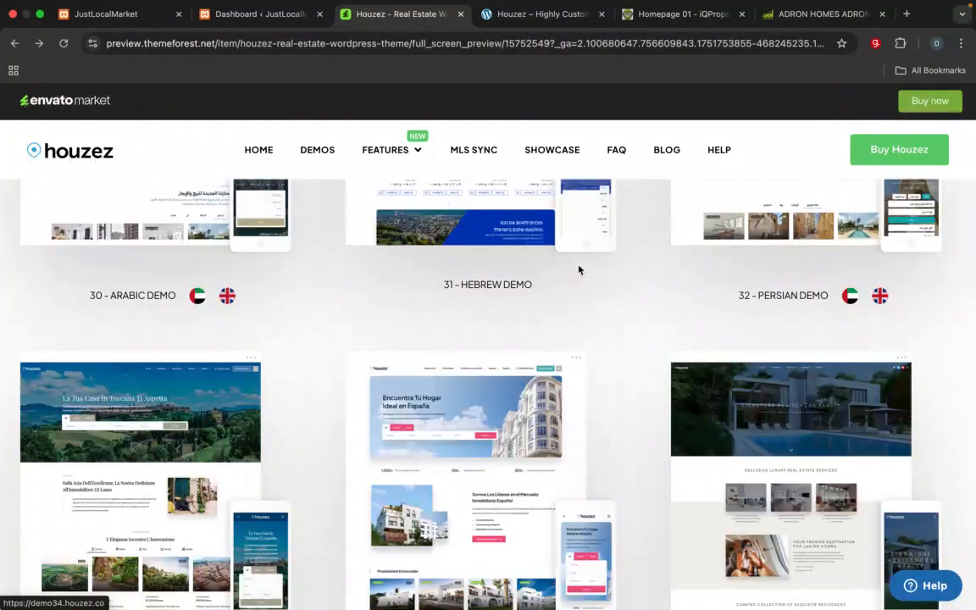
left_click(119, 20)
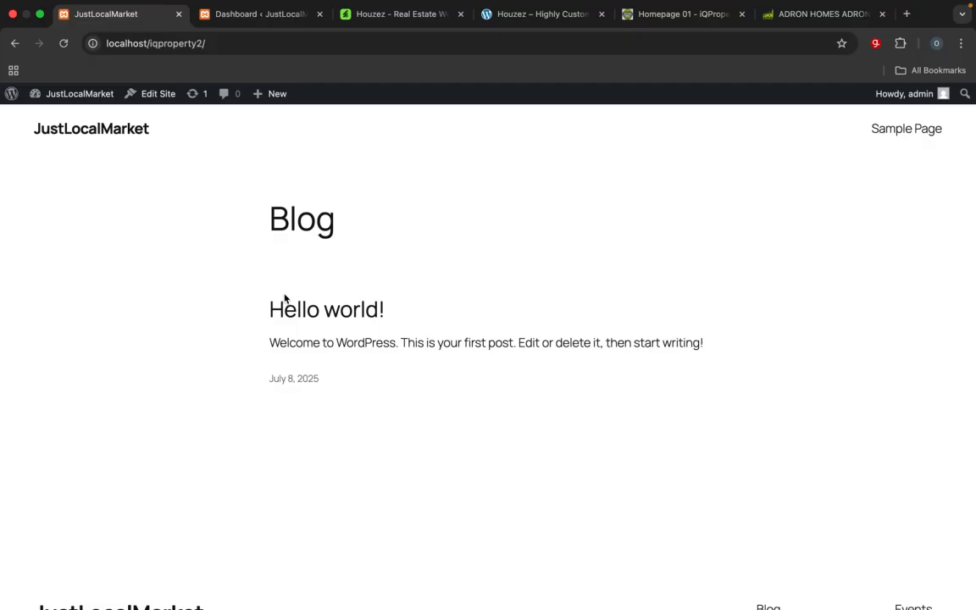
left_click(252, 17)
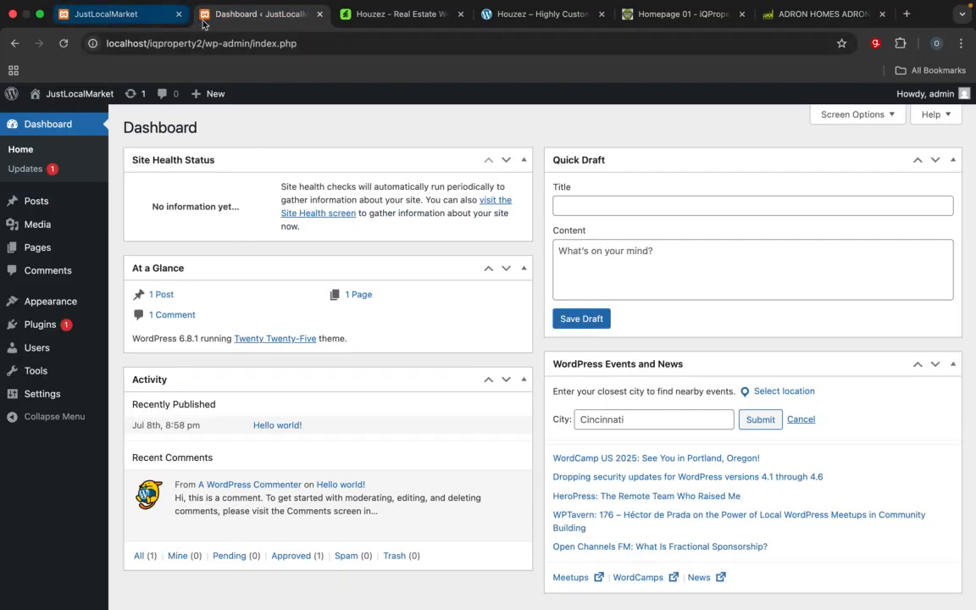
left_click(138, 17)
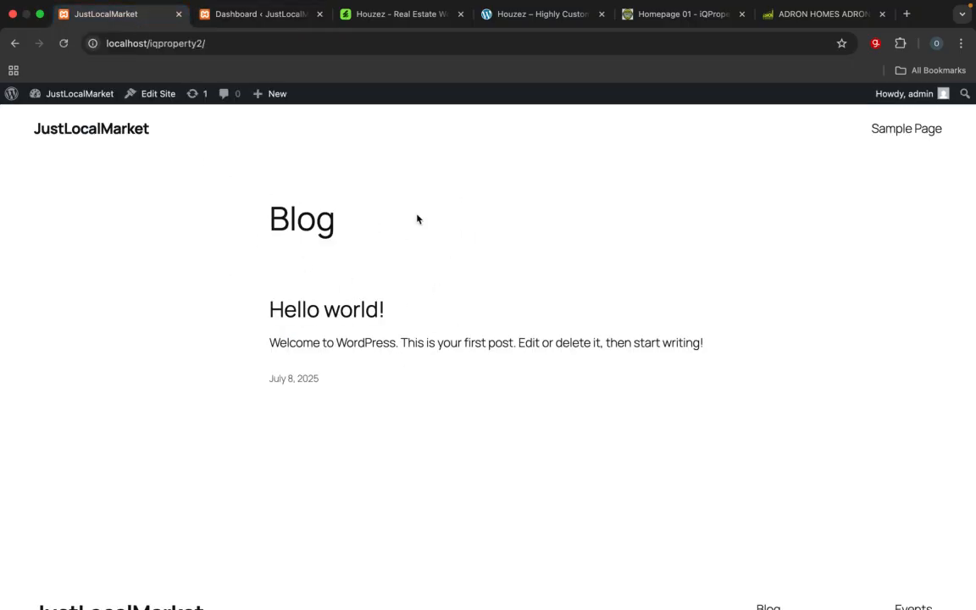
left_click(243, 20)
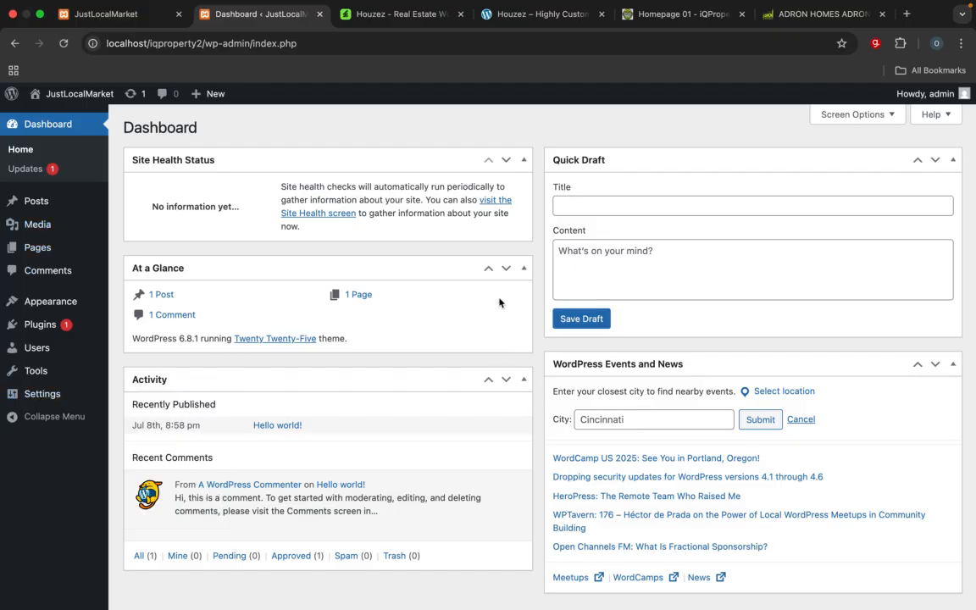
scroll(499, 303, "down", 1)
scroll(499, 303, "up", 1)
Step: Browse the Houzez demo gallery on the ThemeForest preview back up to the Leads Generation and IDX/MLS iHomefinder designs
left_click(398, 15)
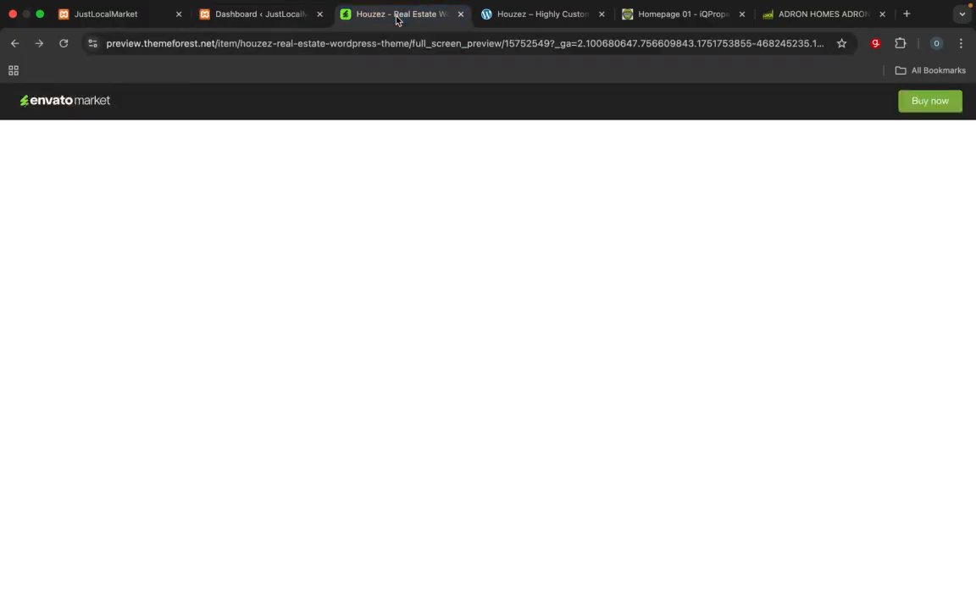
mouse_move(385, 149)
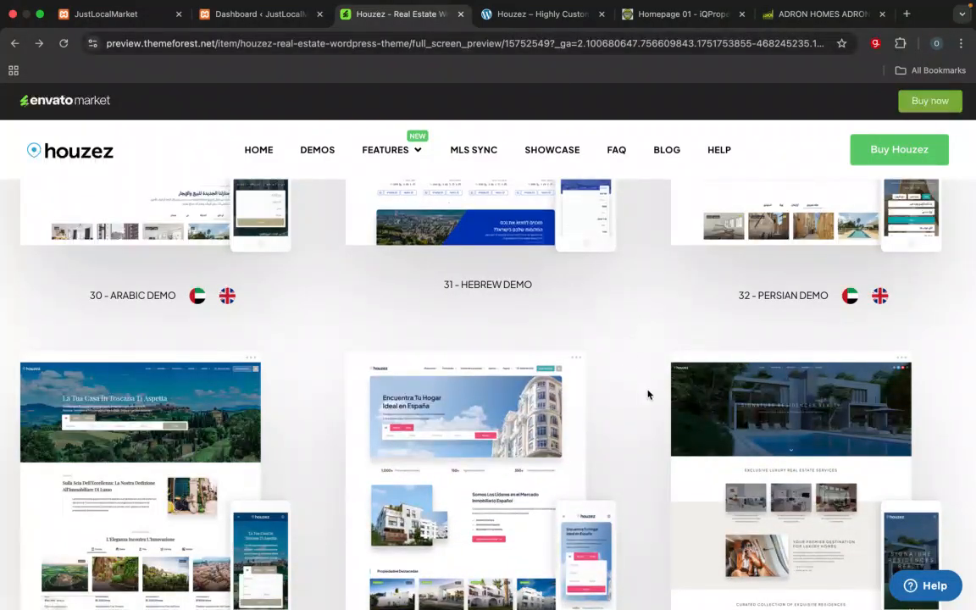
scroll(646, 394, "up", 5)
scroll(643, 396, "up", 3)
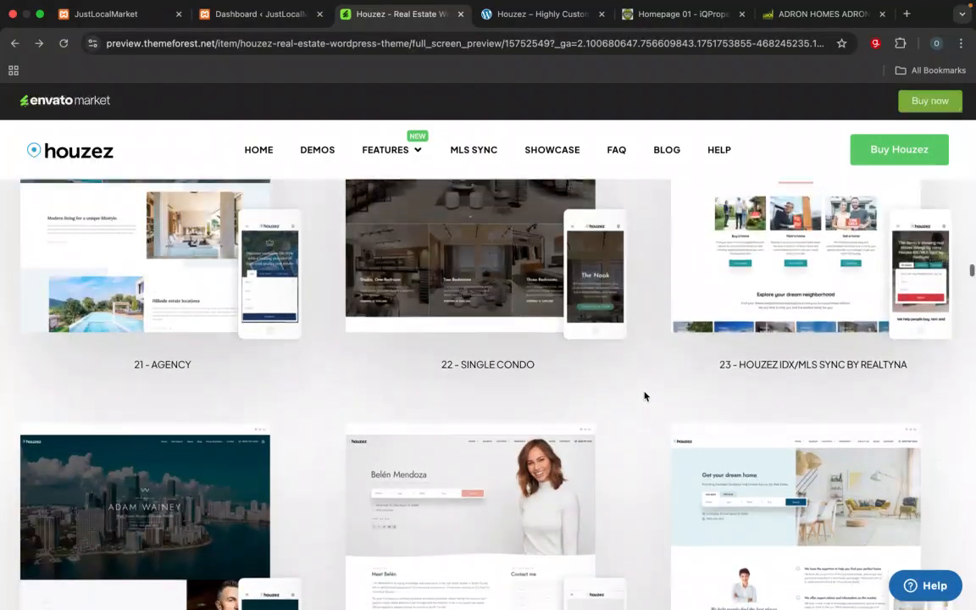
scroll(643, 395, "up", 3)
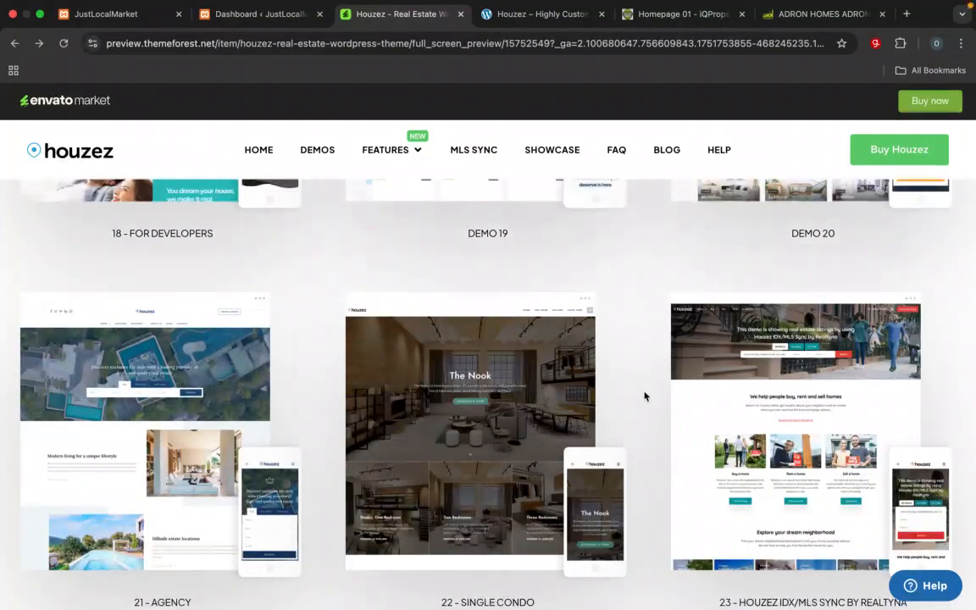
scroll(644, 396, "up", 2)
scroll(643, 395, "up", 3)
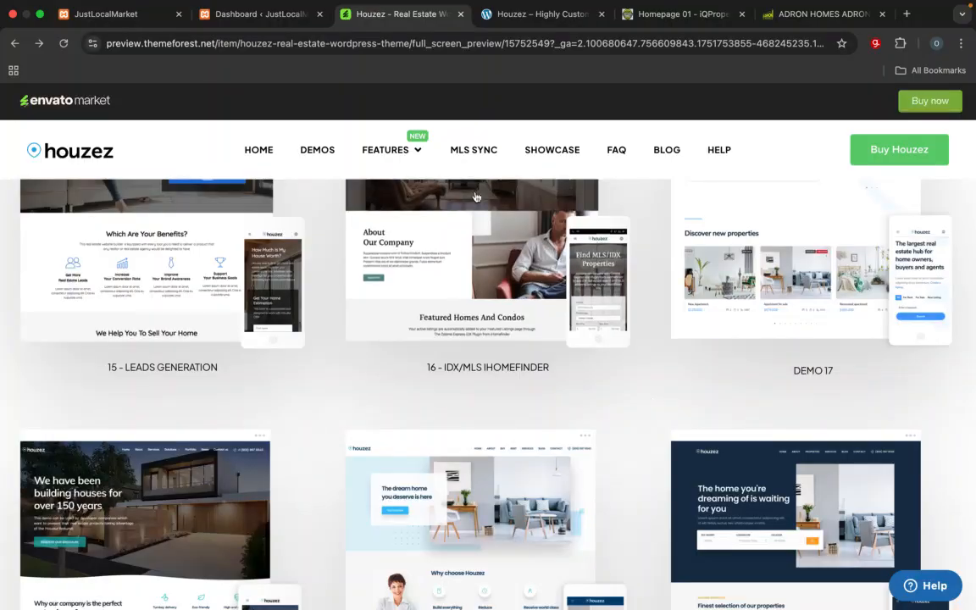
Step: Compare the Houzez demo32 homepage with the customized localhost/iqproperty homepage, and return to the JustLocalMarket dashboard
left_click(542, 14)
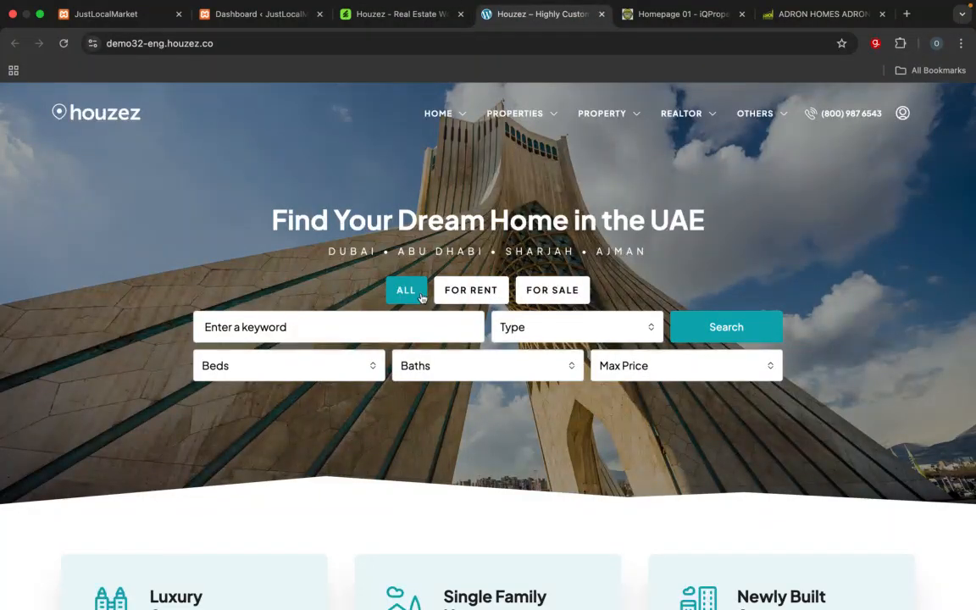
left_click(677, 15)
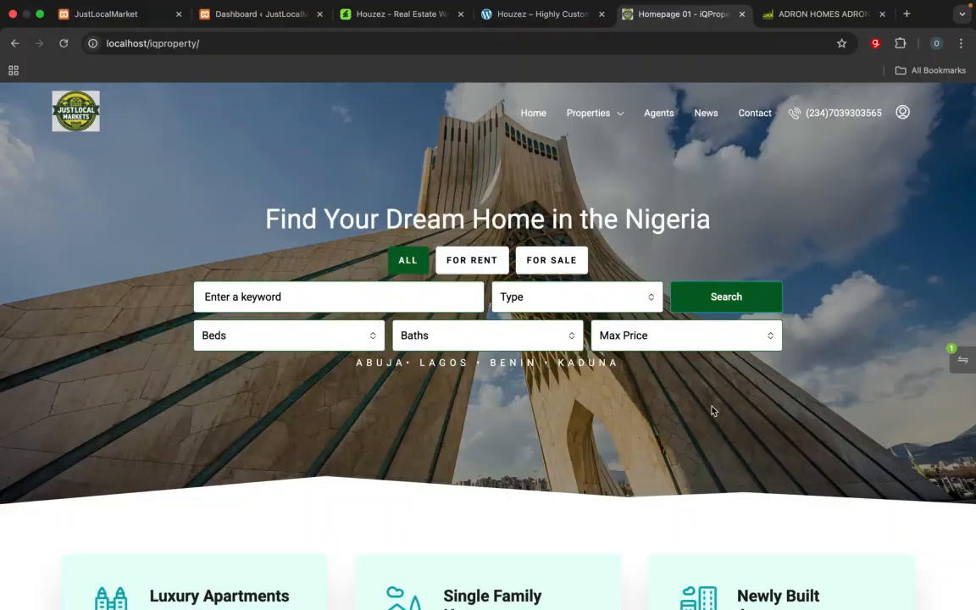
left_click(254, 13)
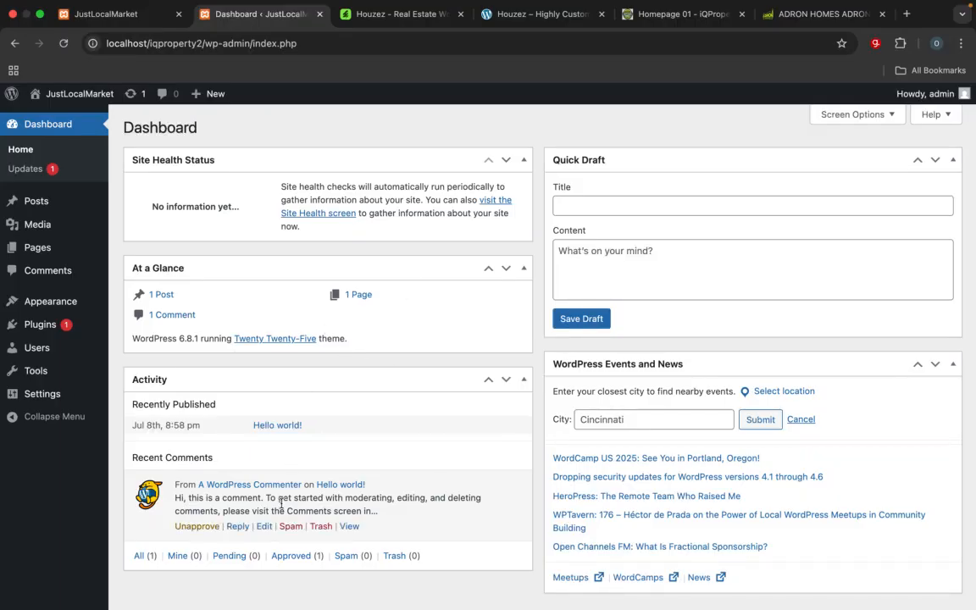
Step: Switch to Finder and open the training services folder within Documents, iQvistas Restructureing, Services
mouse_move(305, 593)
key("super+Tab")
key("super+Tab")
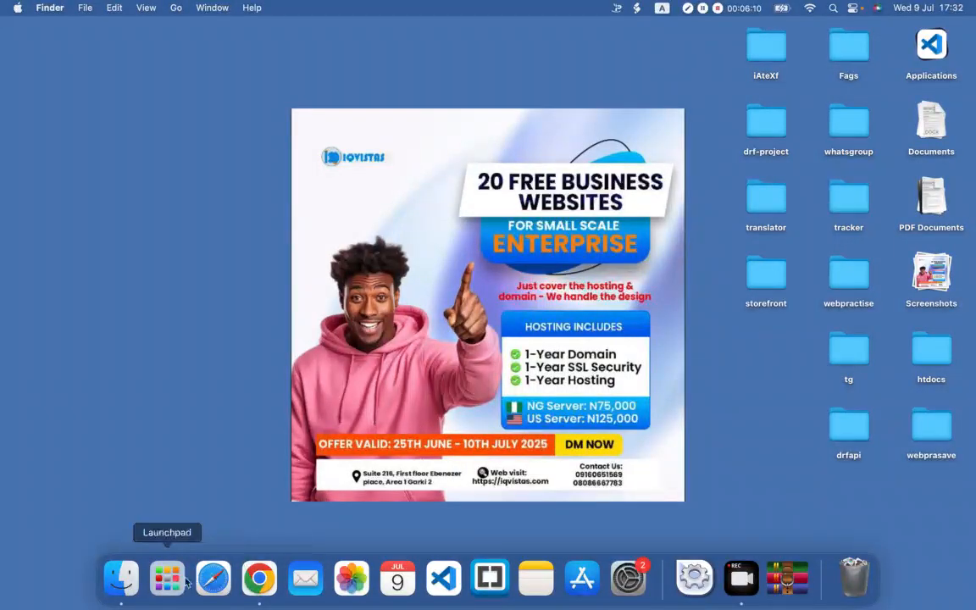
left_click(133, 593)
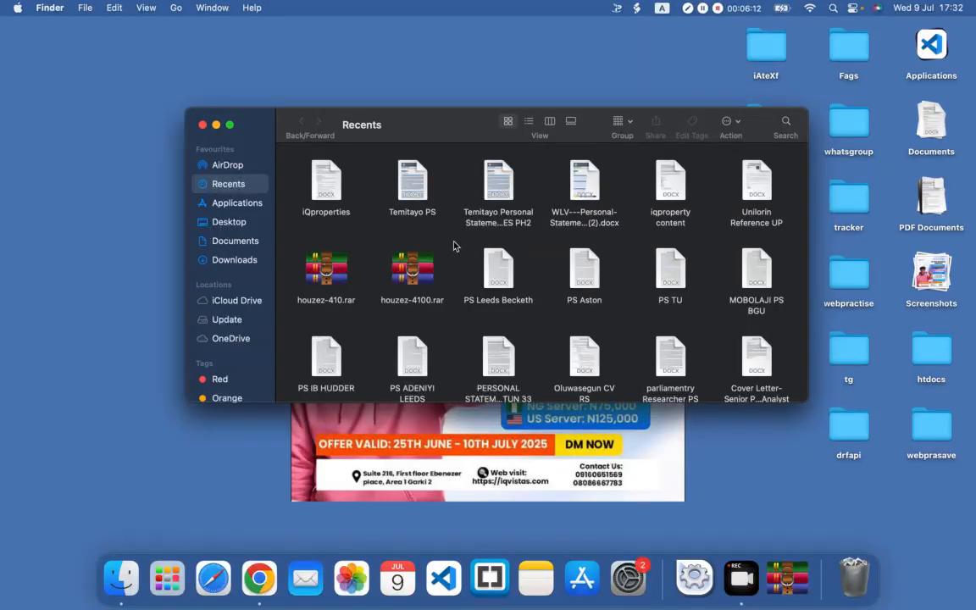
left_click(236, 246)
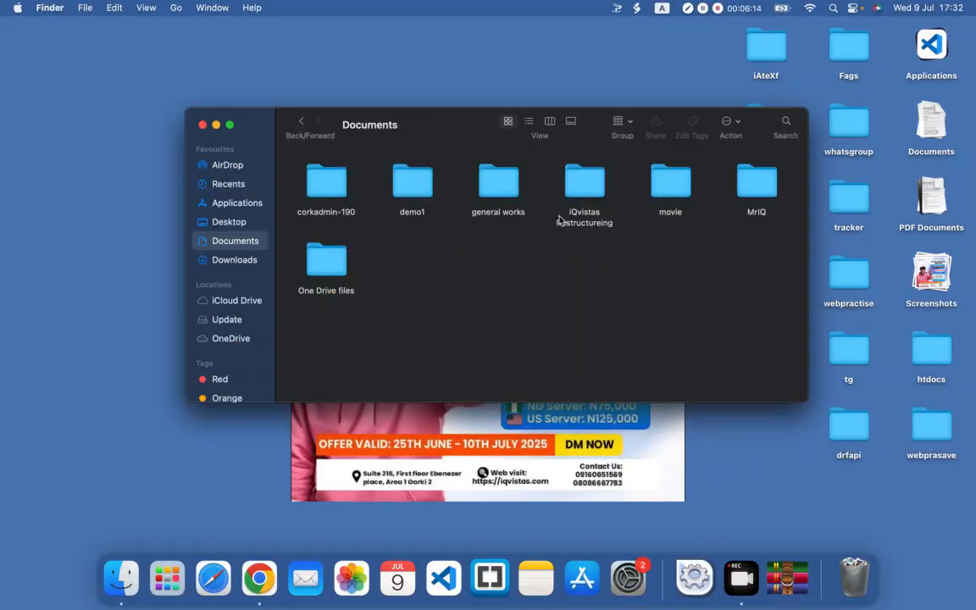
double_click(584, 191)
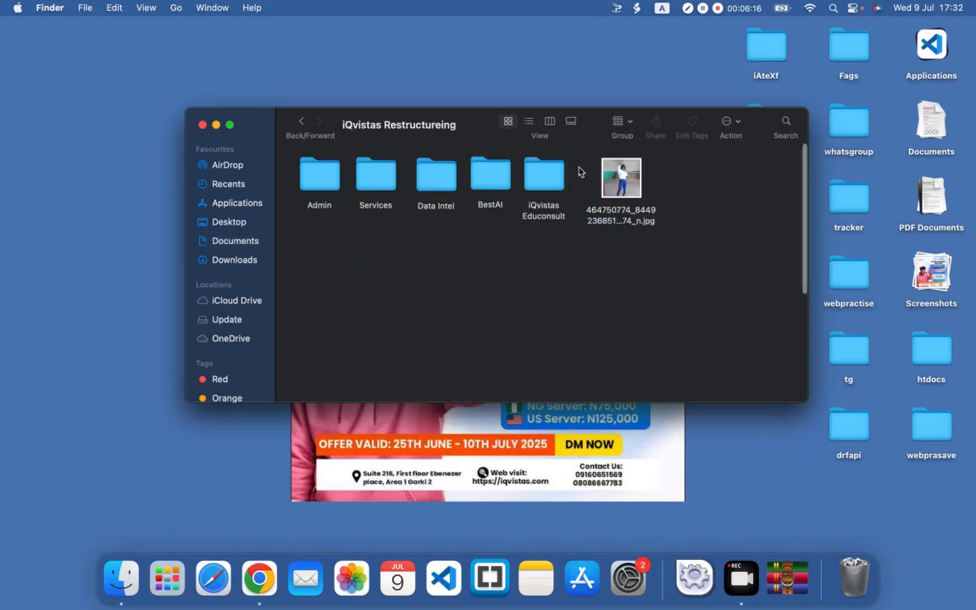
double_click(370, 188)
double_click(309, 193)
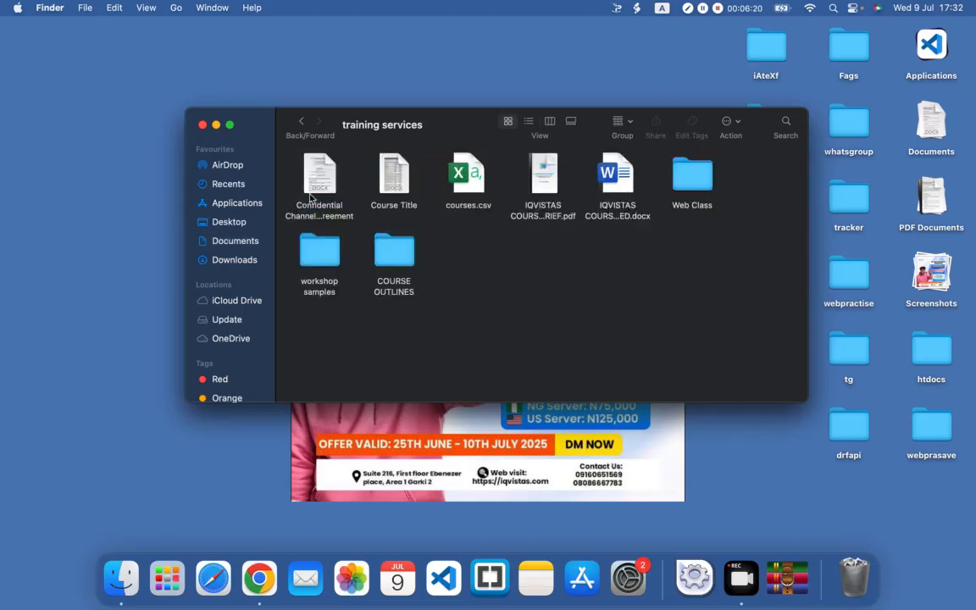
Step: Open the web crash-course folder through Web Class, WEB VIDEO and wordpress
double_click(694, 178)
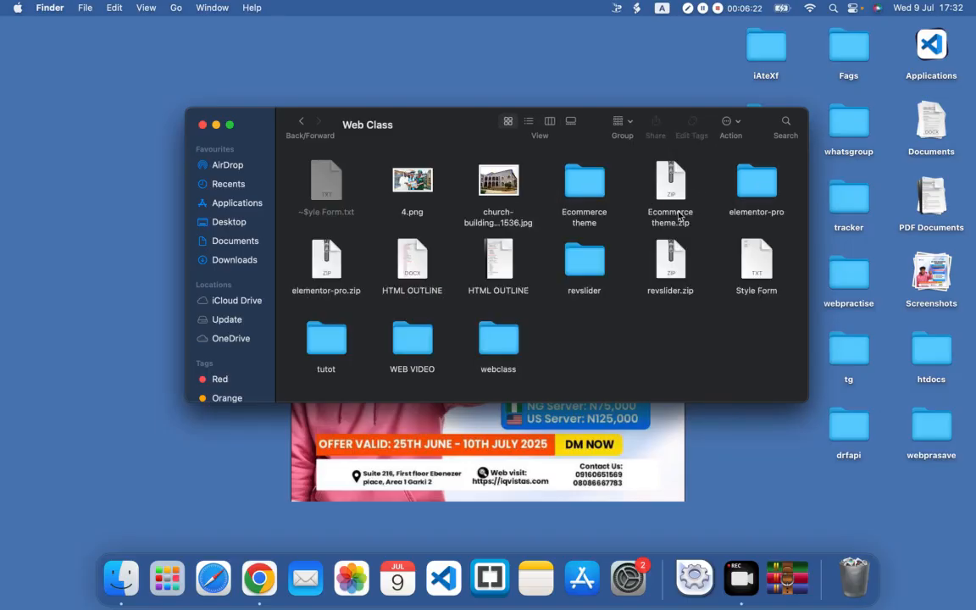
double_click(412, 343)
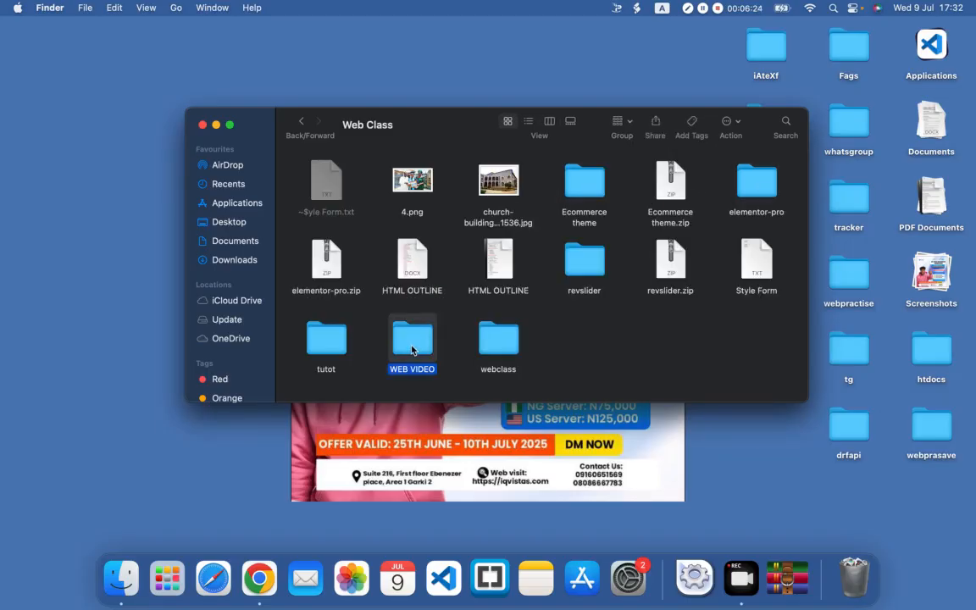
double_click(309, 183)
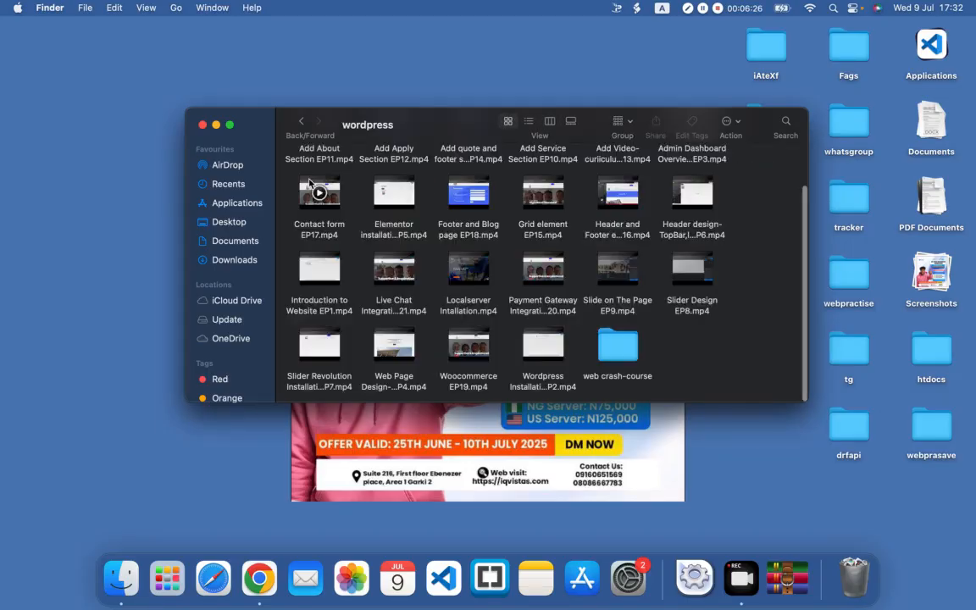
double_click(621, 339)
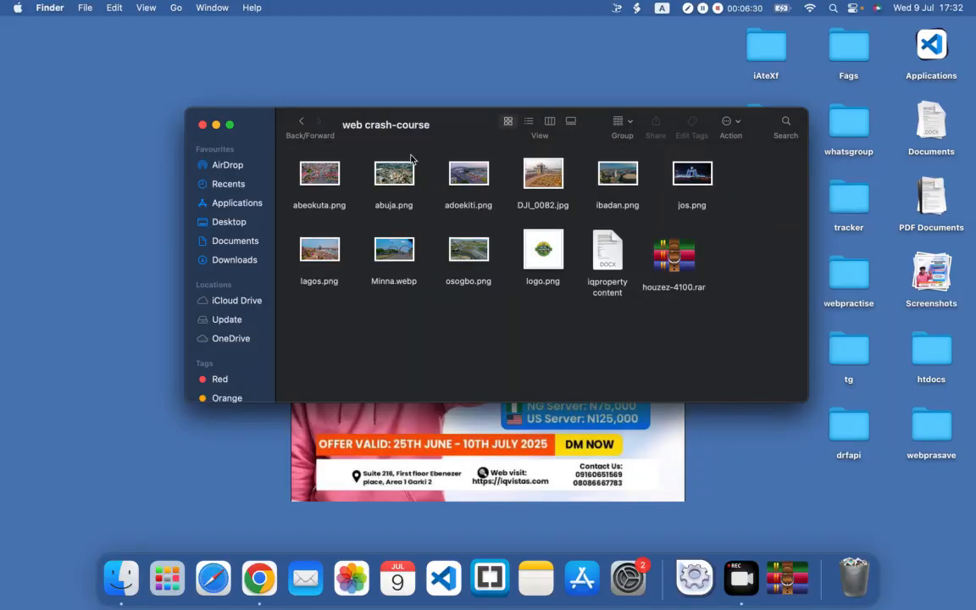
Step: Extract the entire houzez-4100.rar archive into the web crash-course folder with the Unzip archiver, and close the archiver
left_click_drag(444, 133, 423, 73)
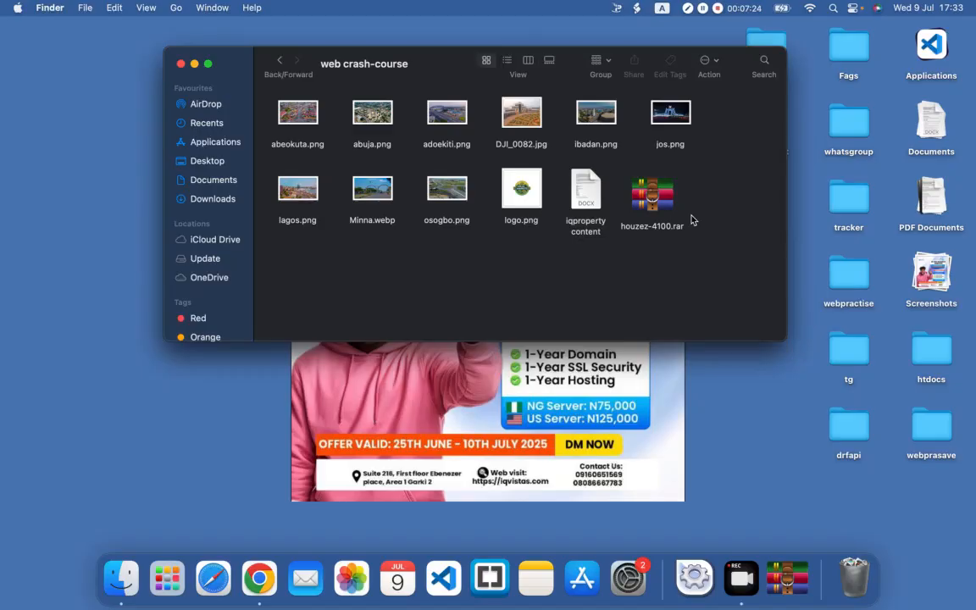
left_click(661, 206)
right_click(661, 205)
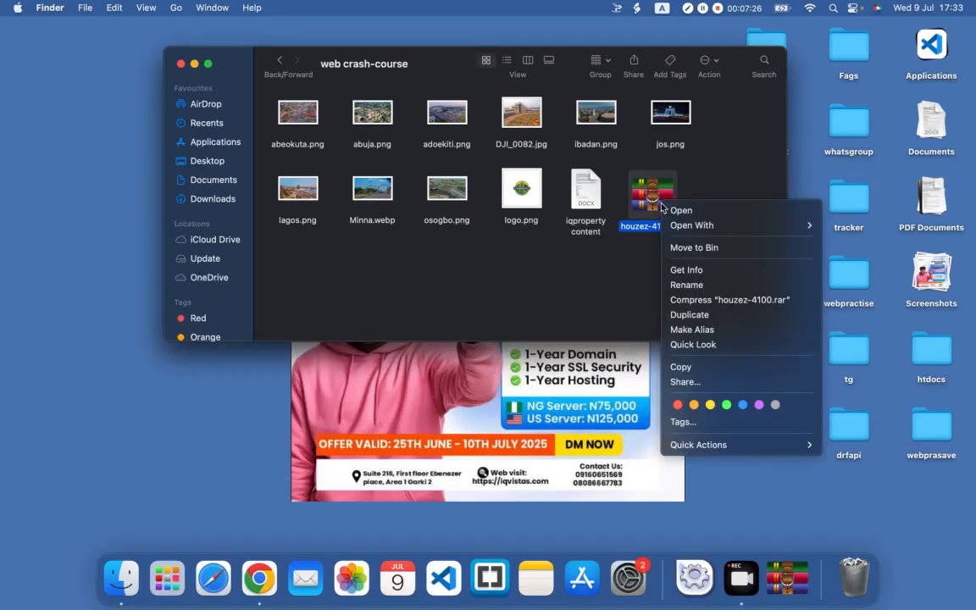
double_click(638, 200)
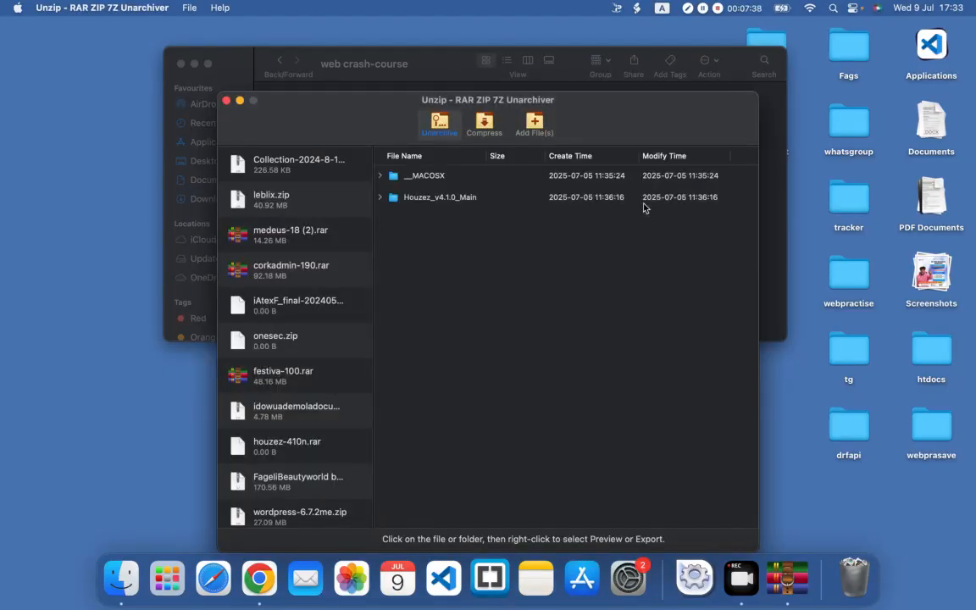
left_click(463, 200)
right_click(462, 200)
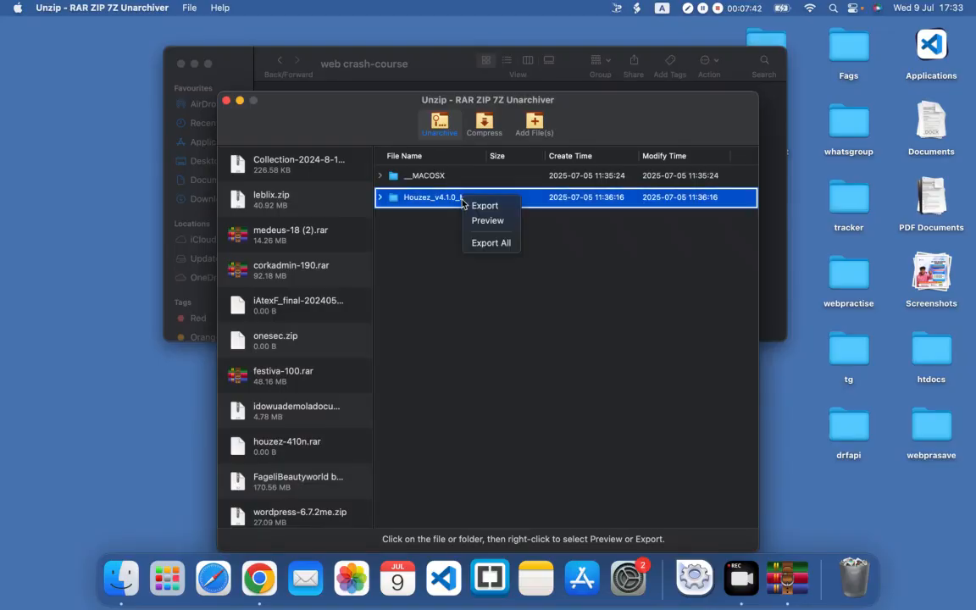
left_click(491, 244)
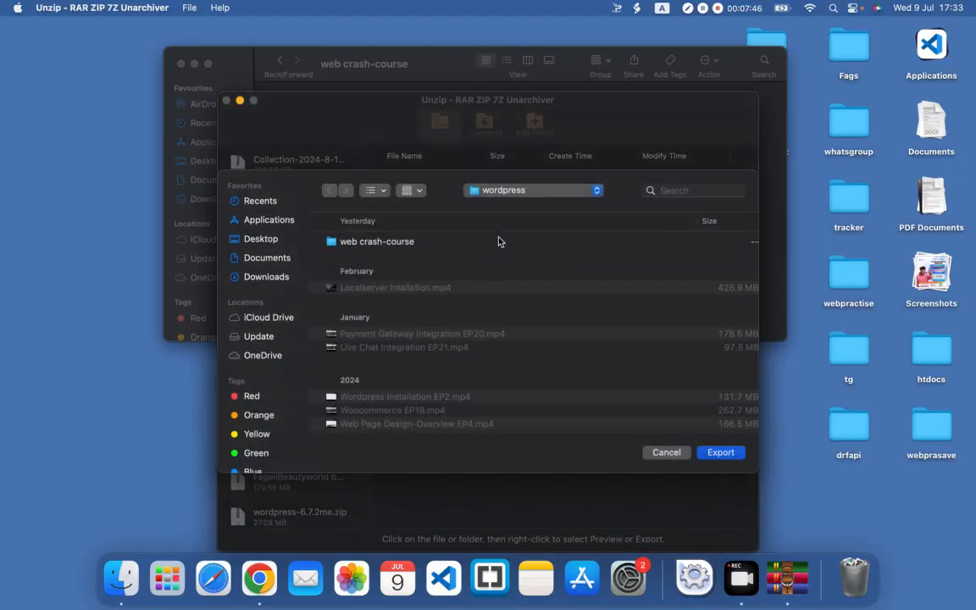
left_click(373, 243)
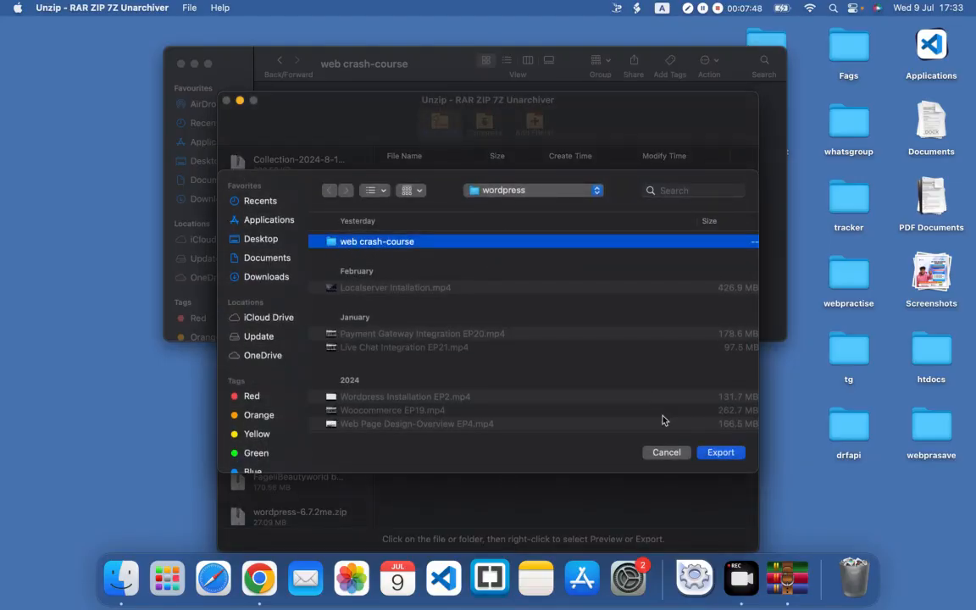
left_click(719, 453)
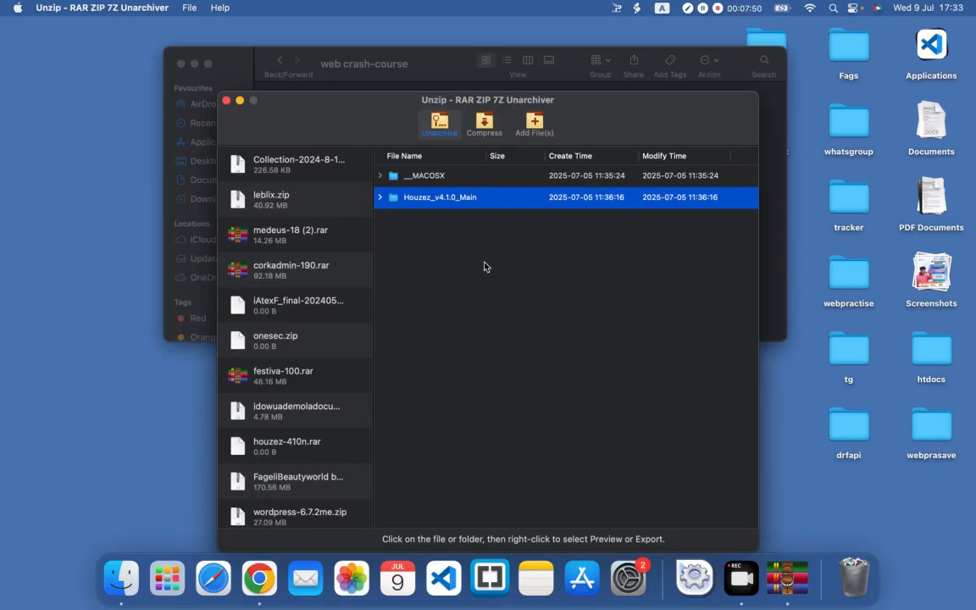
left_click(226, 101)
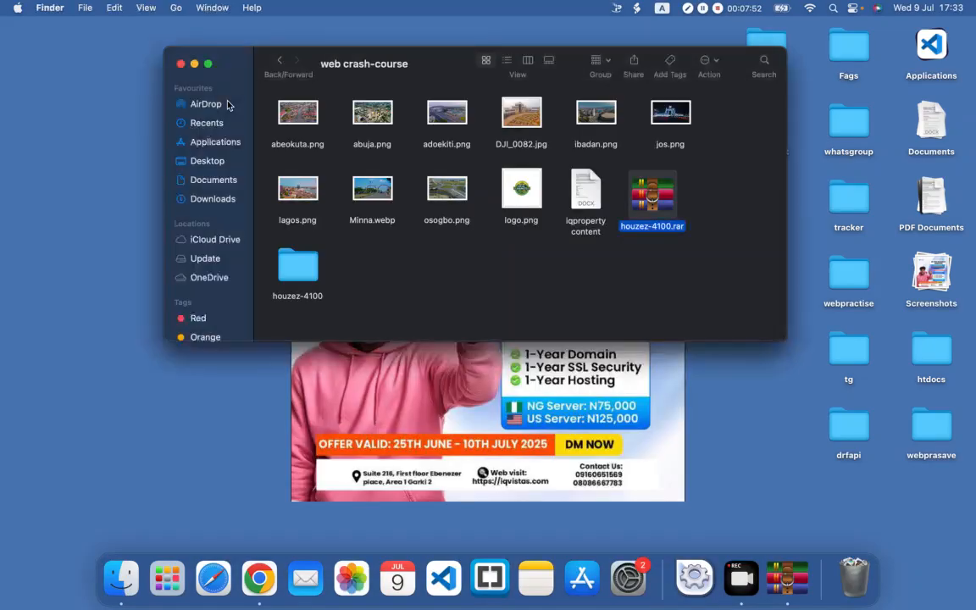
Step: Open the extracted houzez-4100 folder and go into its Houzez_v4.1.0_Main subfolder
left_click(311, 271)
double_click(311, 271)
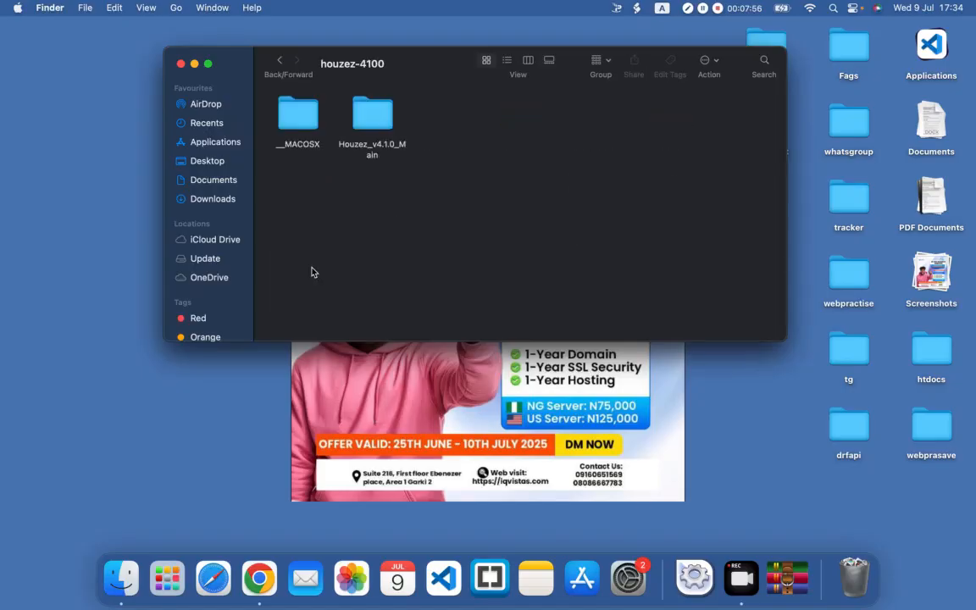
double_click(366, 121)
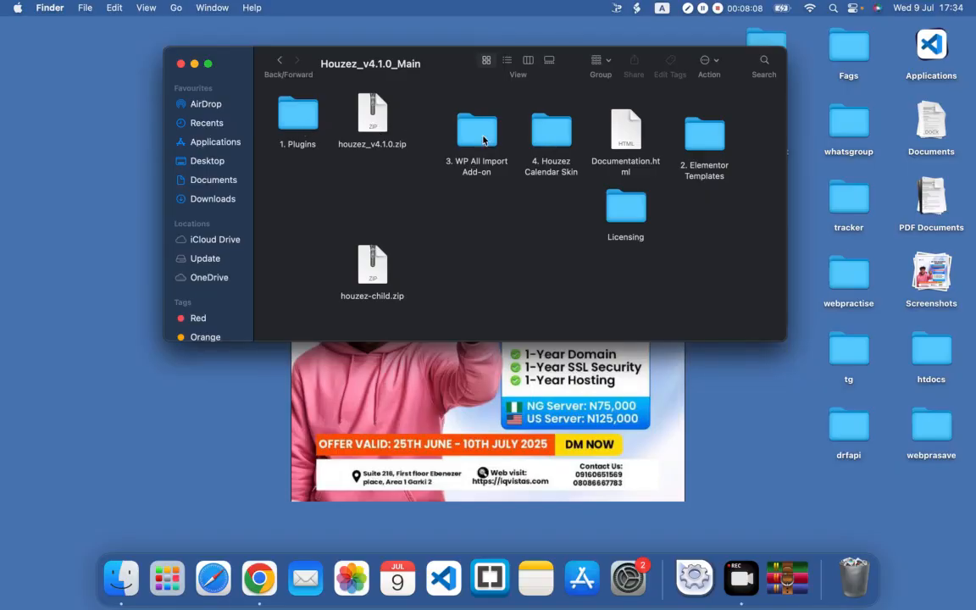
Step: Tidy the Houzez_v4.1.0_Main icons: place houzez-child.zip below 1. Plugins and line up the add-on, calendar skin, documentation, Elementor templates and licensing items in the first row
left_click_drag(481, 132, 448, 115)
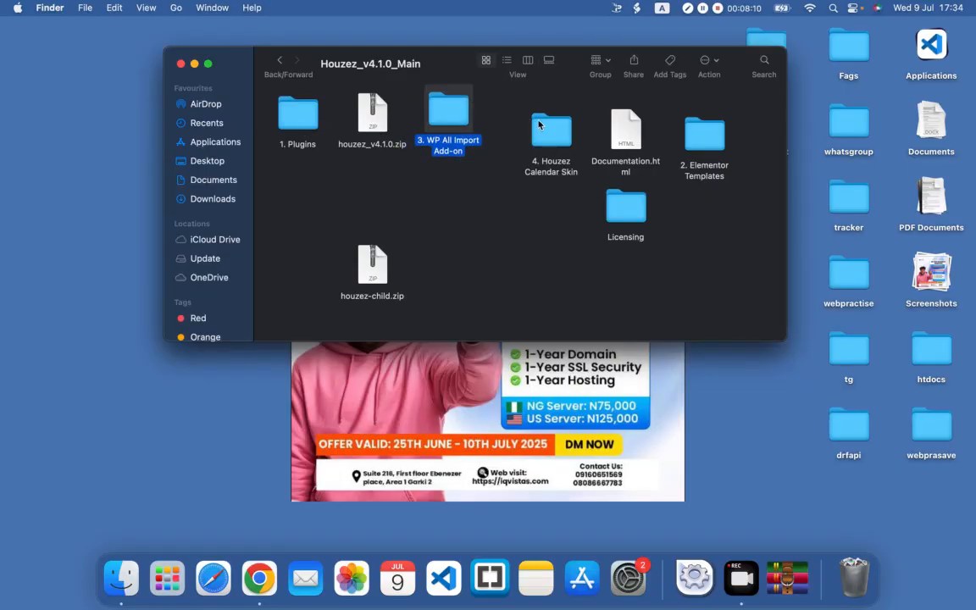
left_click_drag(546, 134, 495, 118)
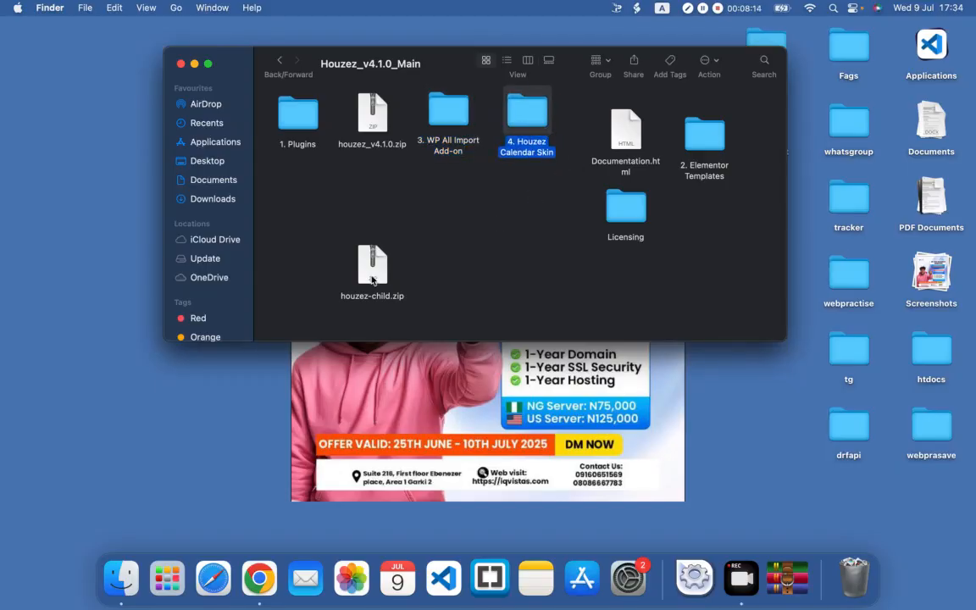
left_click_drag(372, 278, 304, 197)
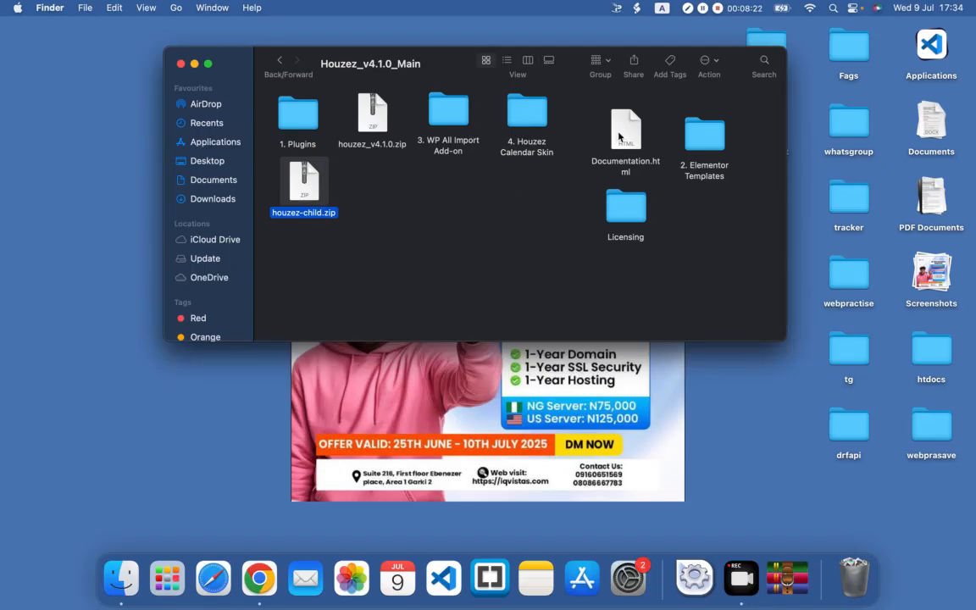
left_click_drag(619, 135, 596, 119)
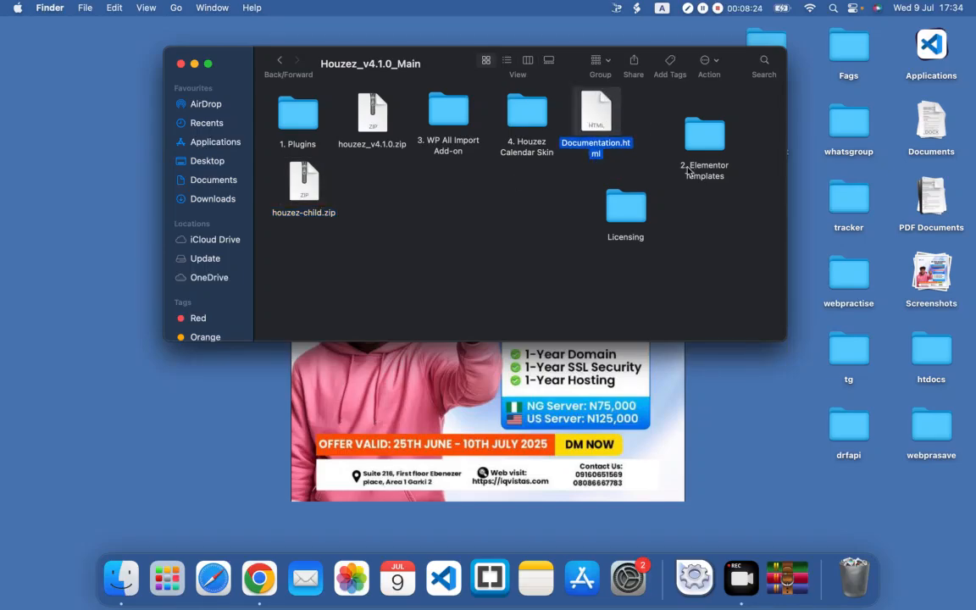
left_click_drag(701, 131, 662, 127)
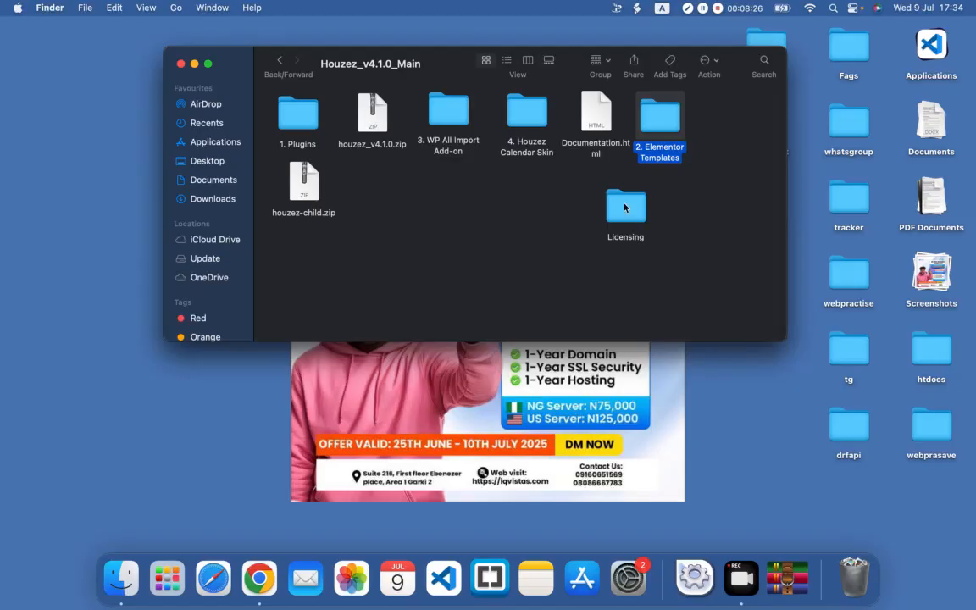
left_click_drag(627, 208, 725, 113)
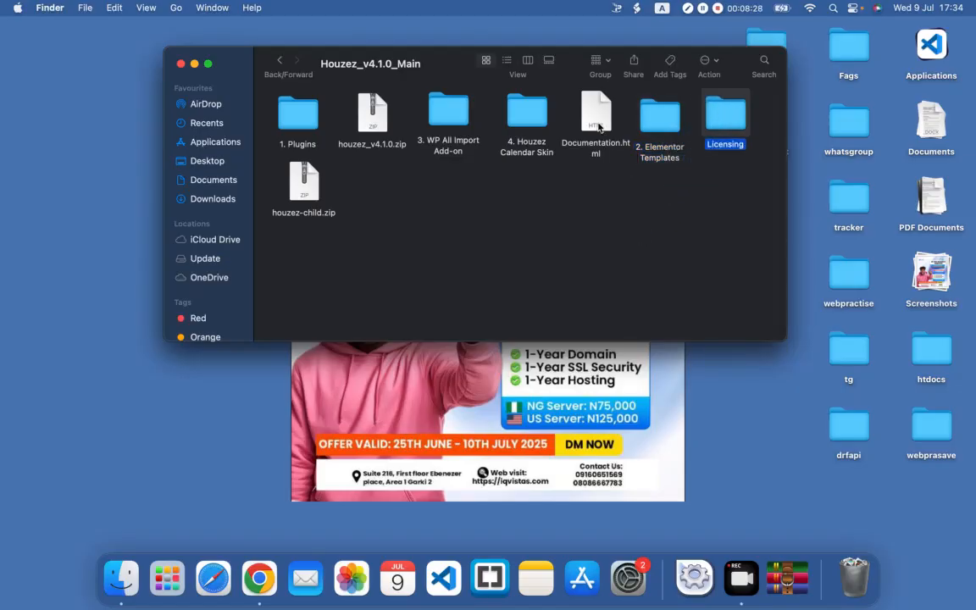
key("XF86AudioRaiseVolume")
Step: Switch to Chrome and open the theme upload form in the JustLocalMarket WordPress admin
left_click(259, 576)
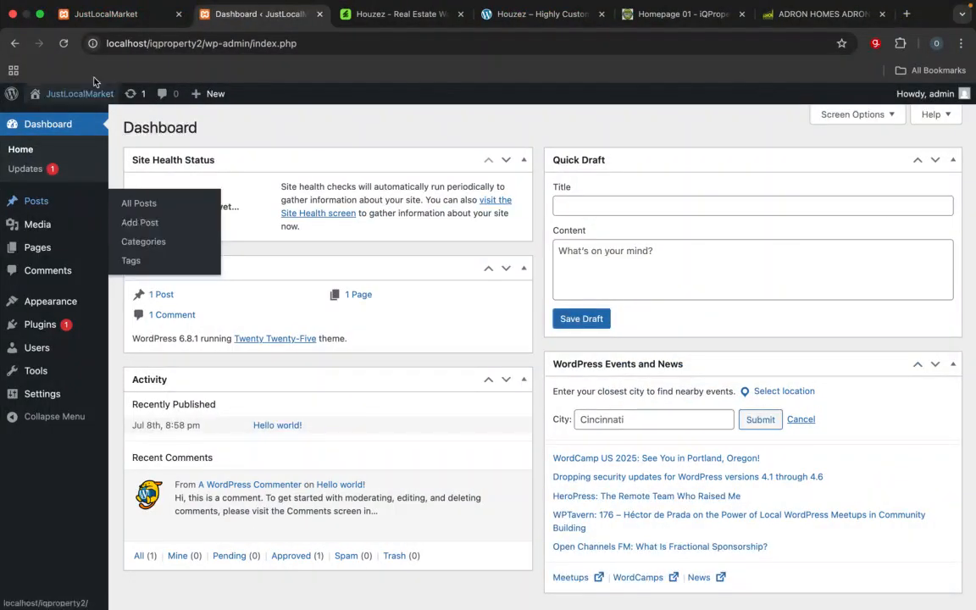
mouse_move(67, 302)
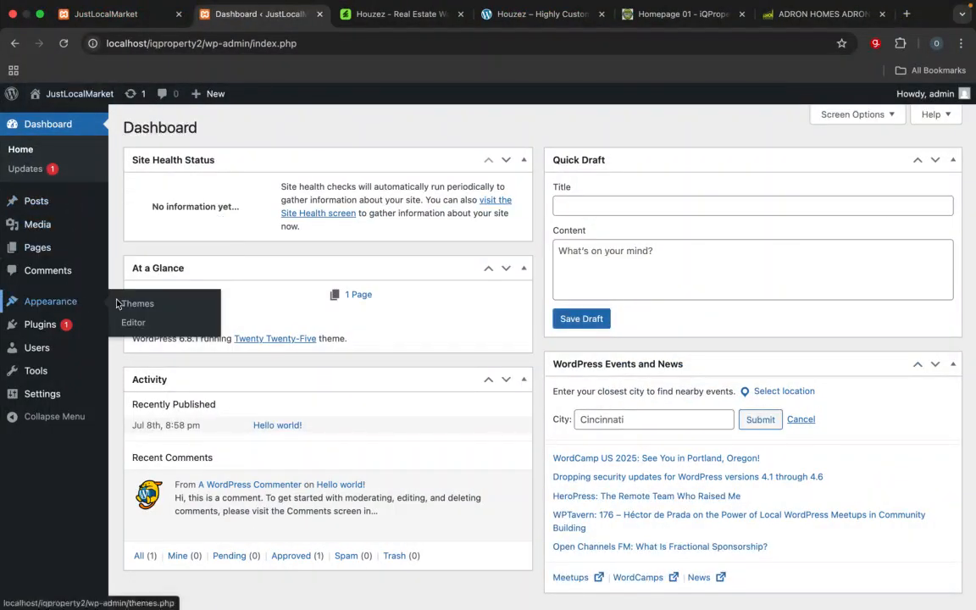
left_click(137, 304)
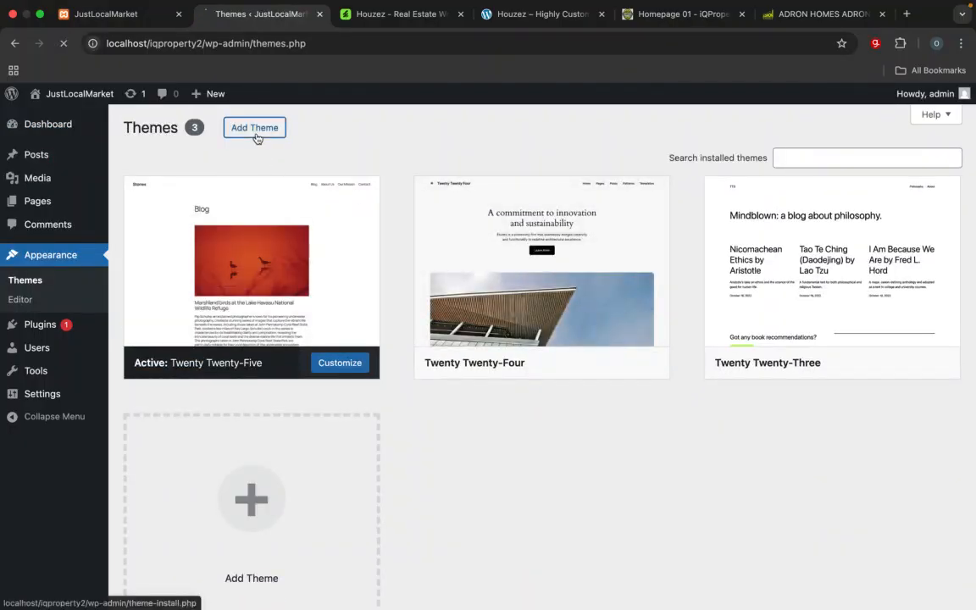
left_click(255, 127)
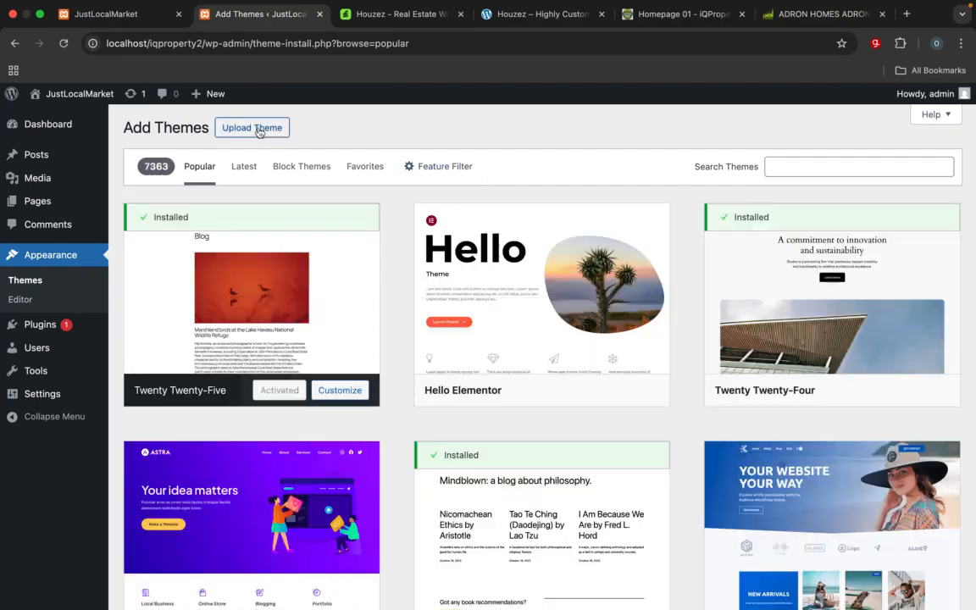
left_click(258, 128)
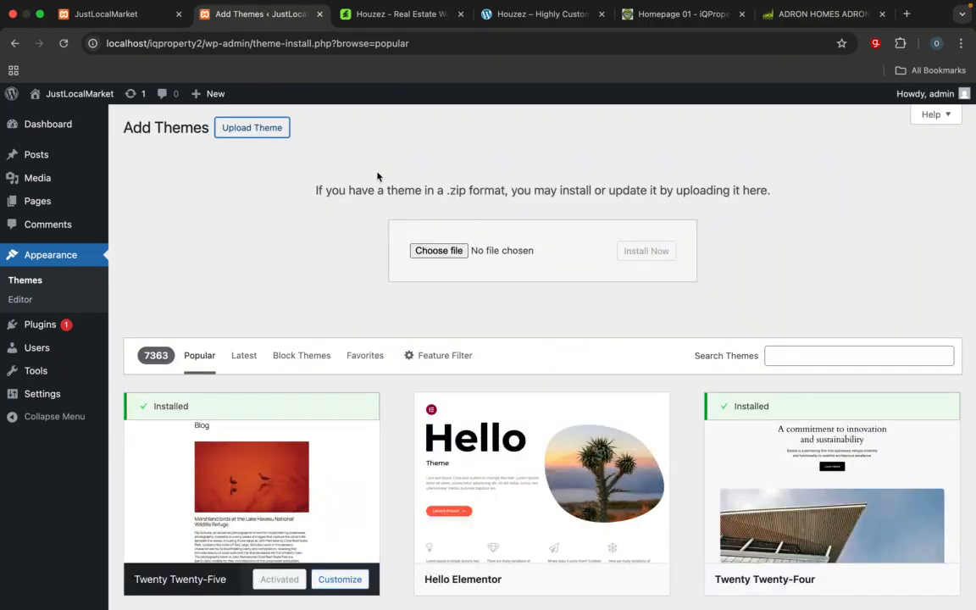
Step: Start choosing the theme file and browse from Documents through iQvistas Restructureing, Services and training services to the Web Class folder
left_click(438, 251)
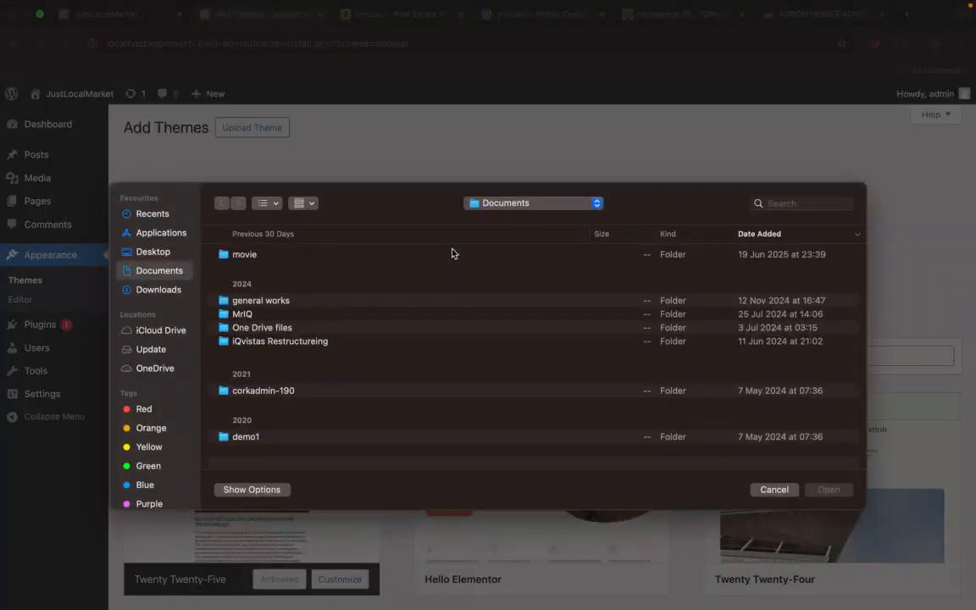
left_click(514, 204)
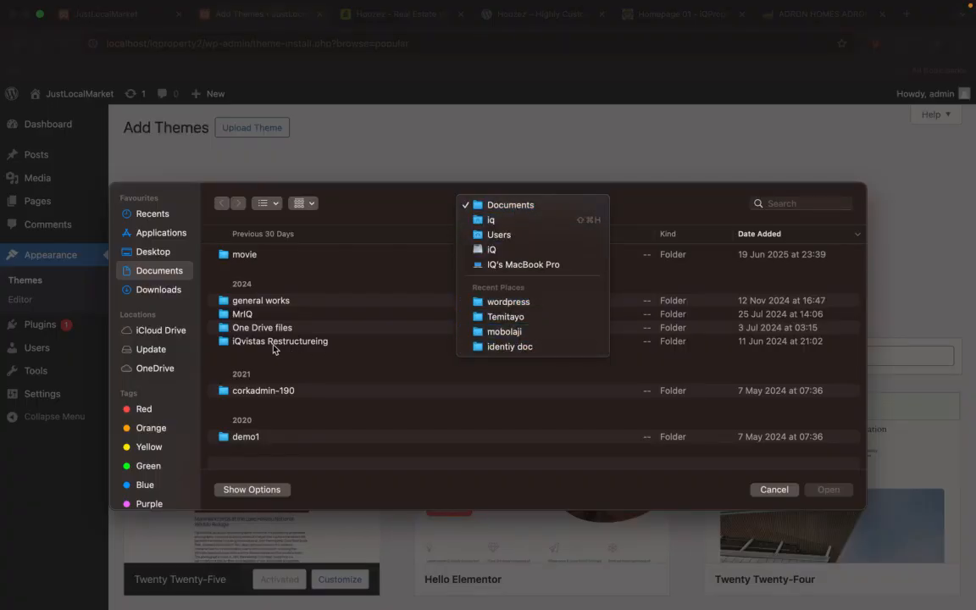
left_click(304, 349)
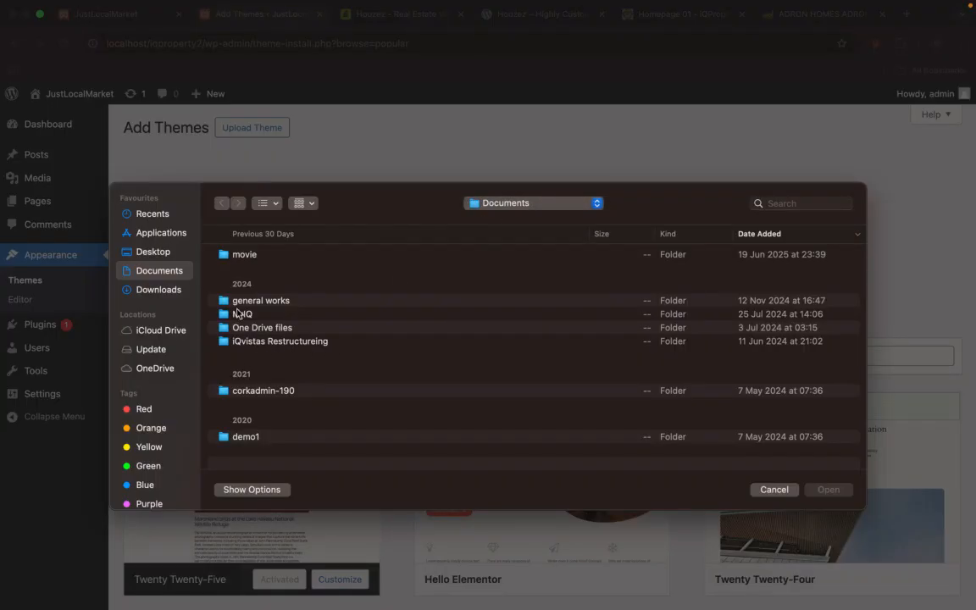
double_click(293, 341)
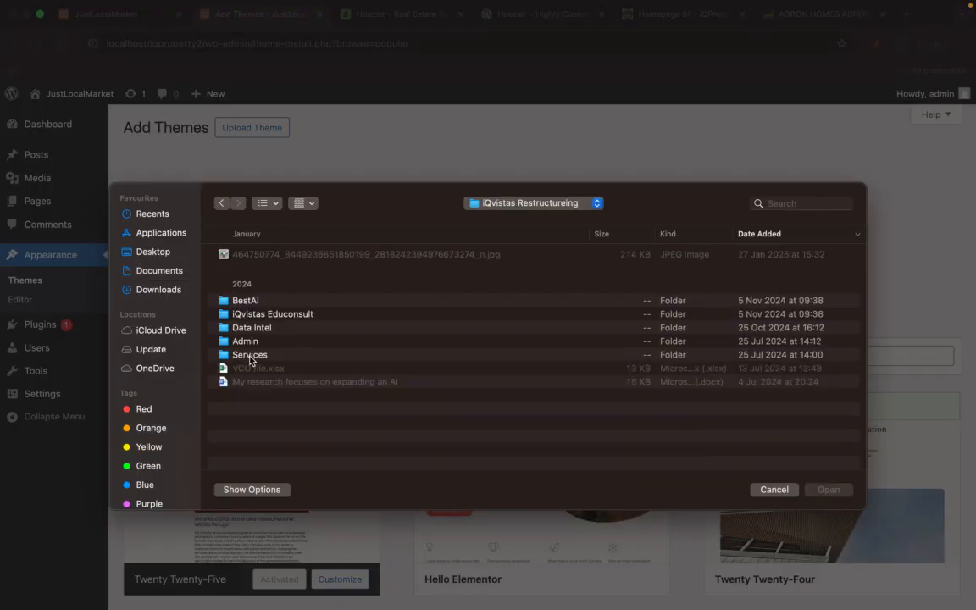
double_click(254, 355)
double_click(259, 269)
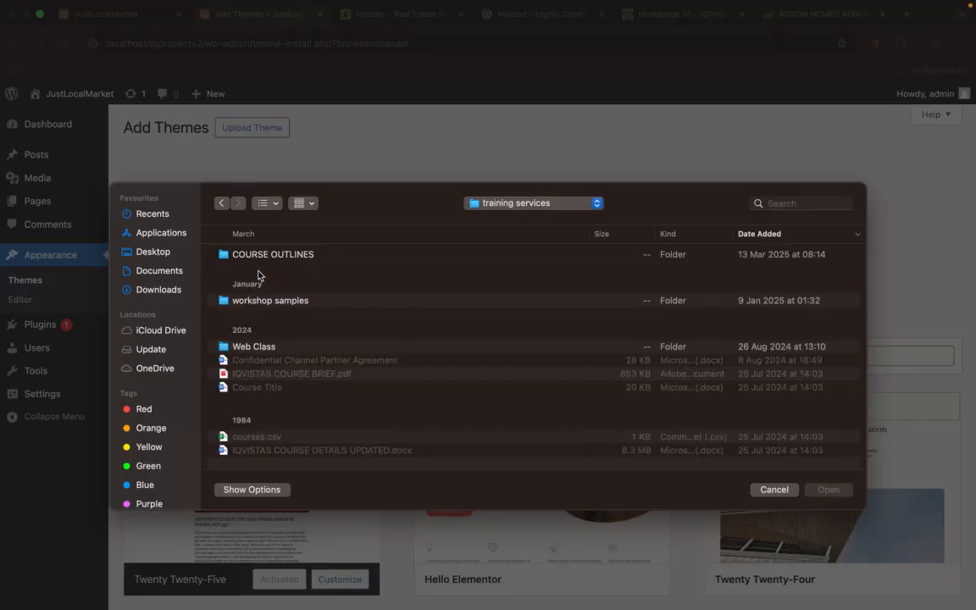
double_click(259, 349)
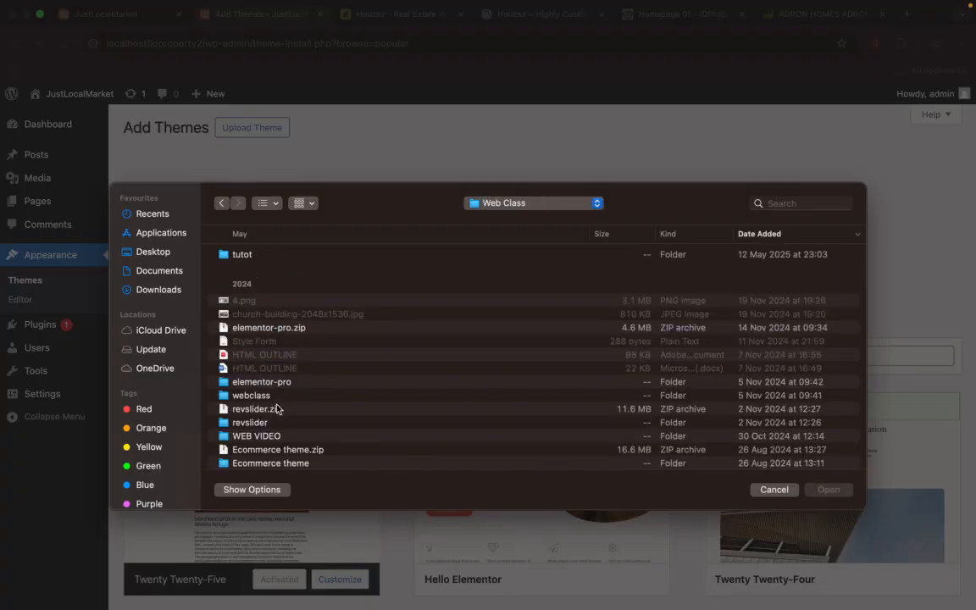
Step: Select houzez_v4.1.0.zip for upload from WEB VIDEO, wordpress, web crash-course, houzez-4100, Houzez_v4.1.0_Main
scroll(277, 409, "down", 1)
double_click(262, 430)
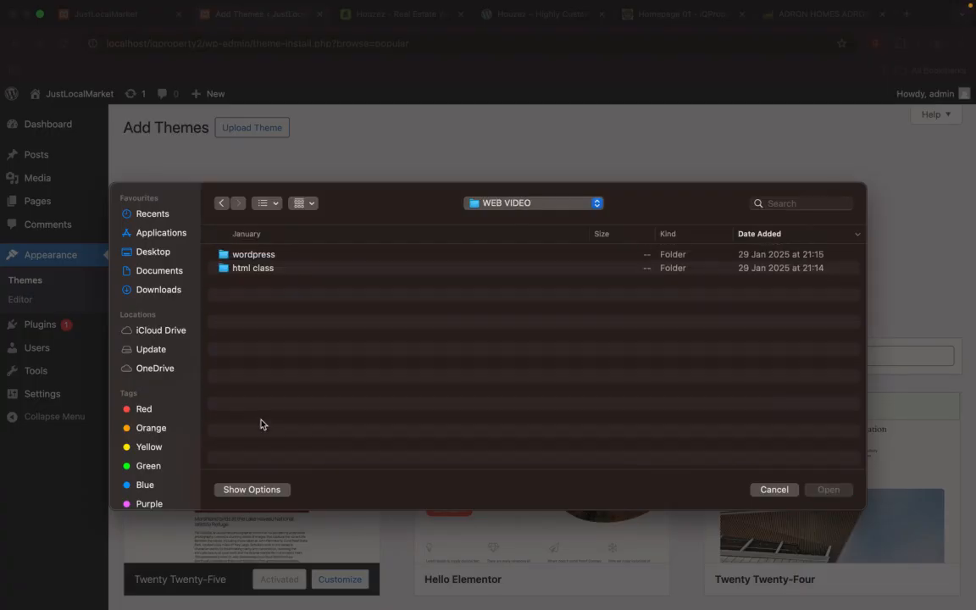
double_click(255, 254)
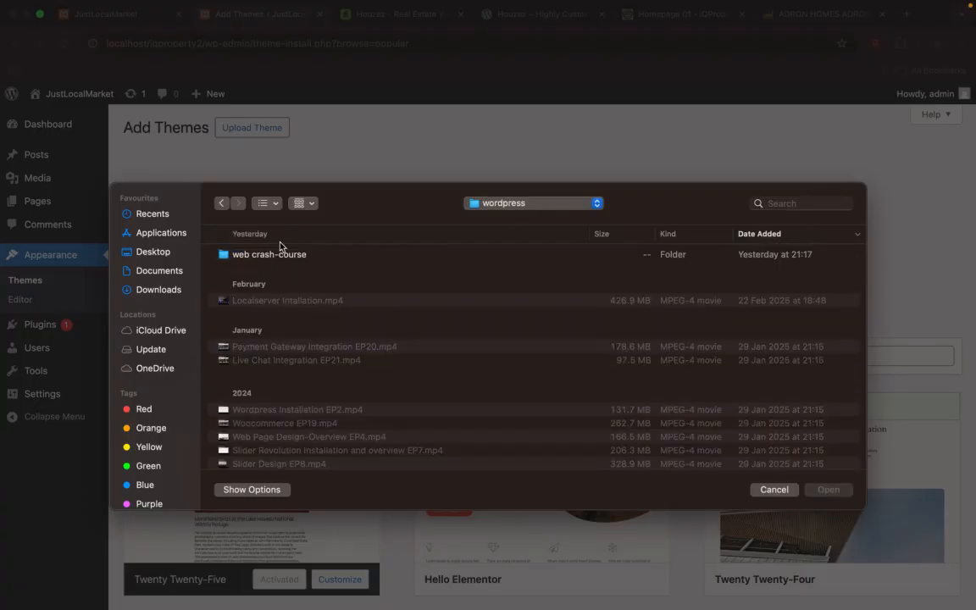
double_click(280, 257)
scroll(268, 341, "down", 2)
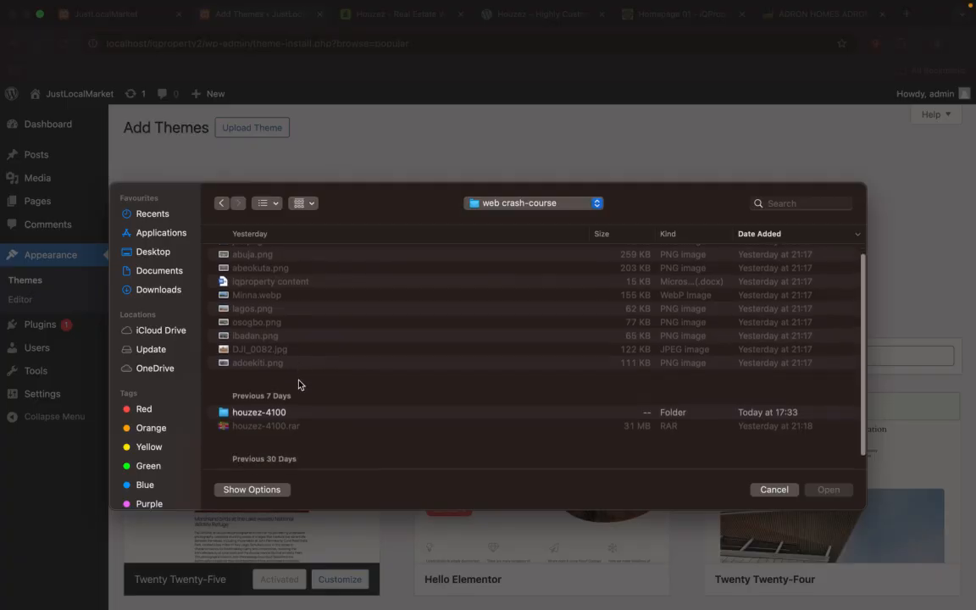
double_click(252, 393)
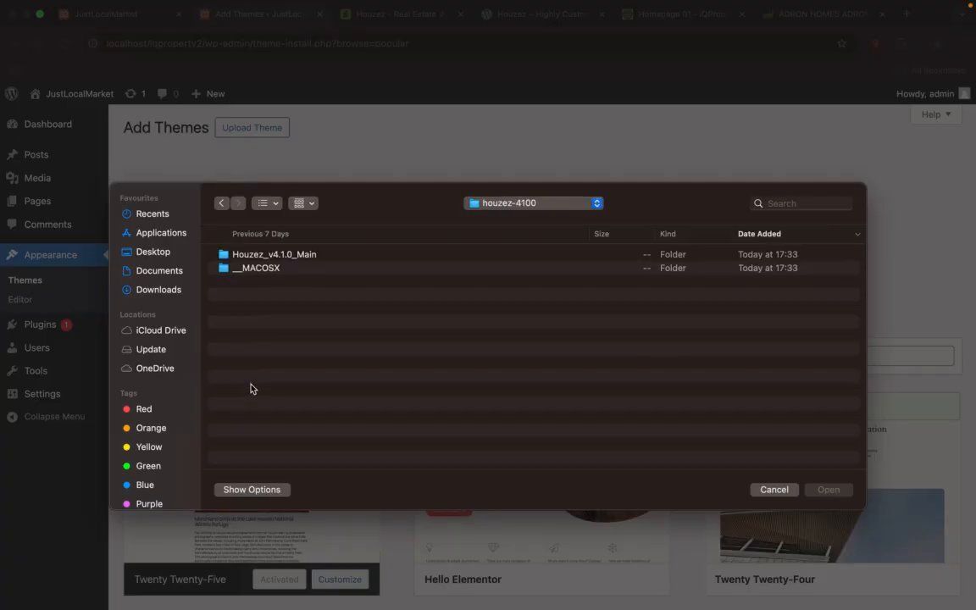
double_click(277, 256)
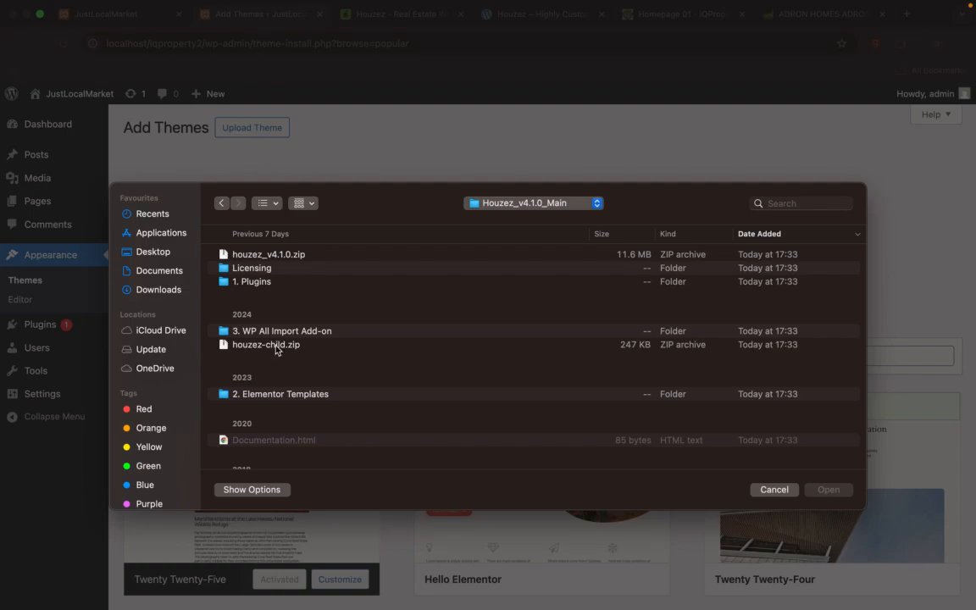
left_click(242, 254)
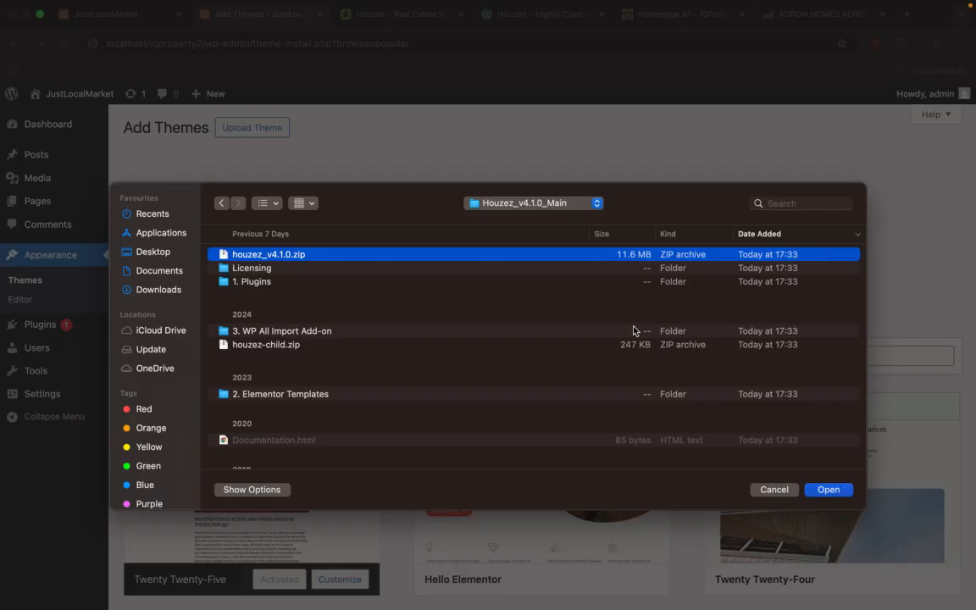
left_click(830, 491)
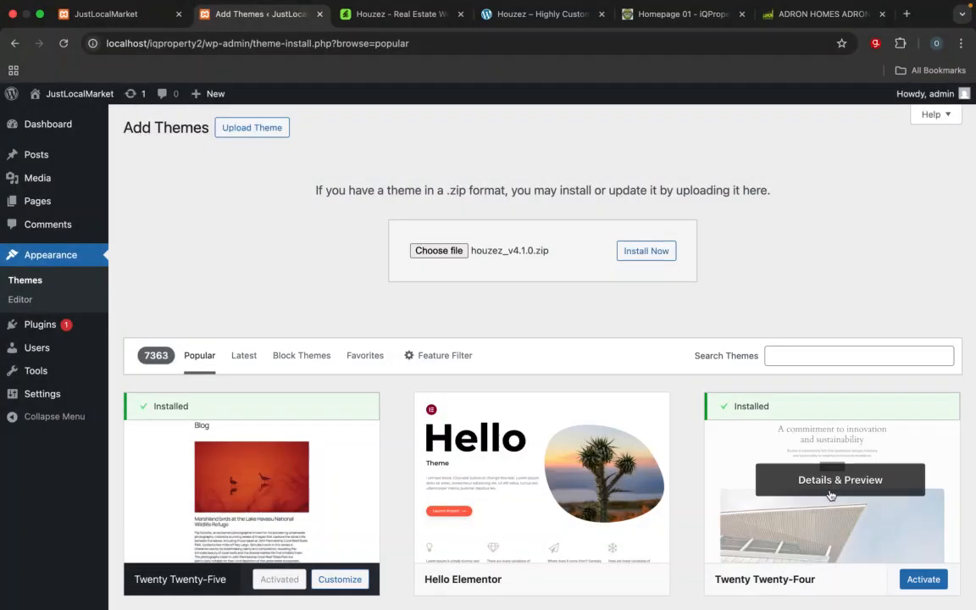
Step: Install and activate the uploaded houzez_v4.1.0.zip theme, and open the page for installing its required plugins
left_click(658, 251)
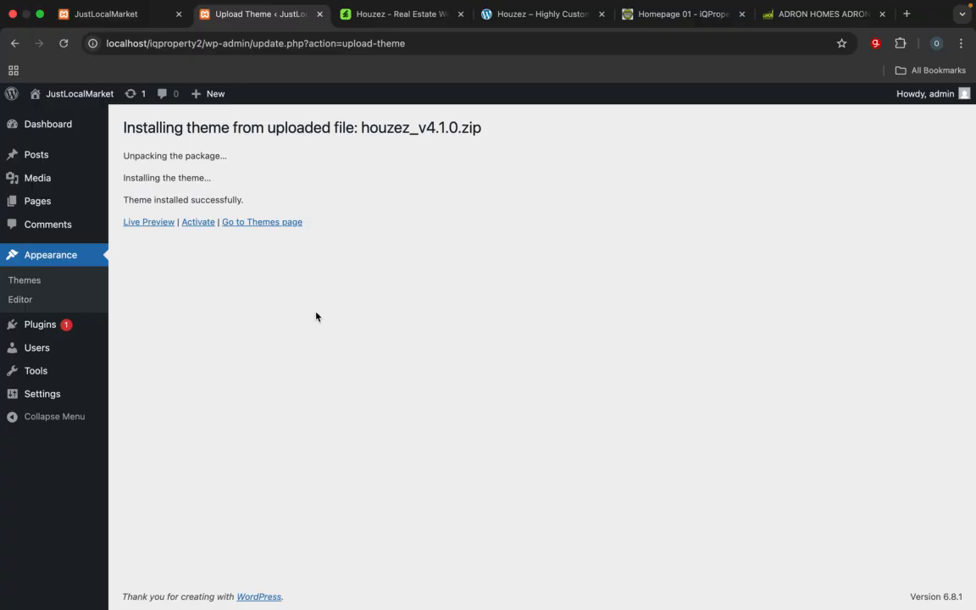
left_click(198, 222)
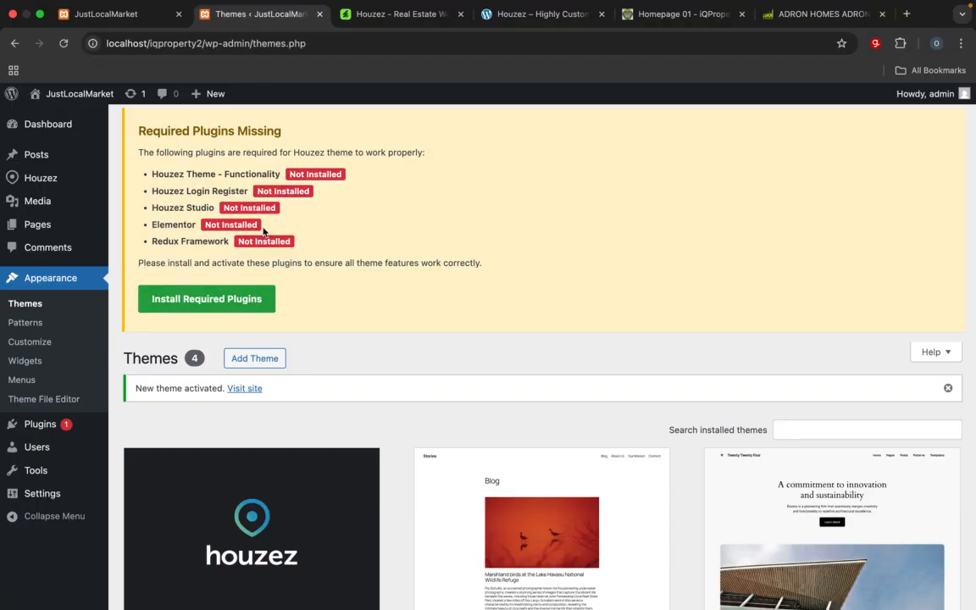
left_click(246, 306)
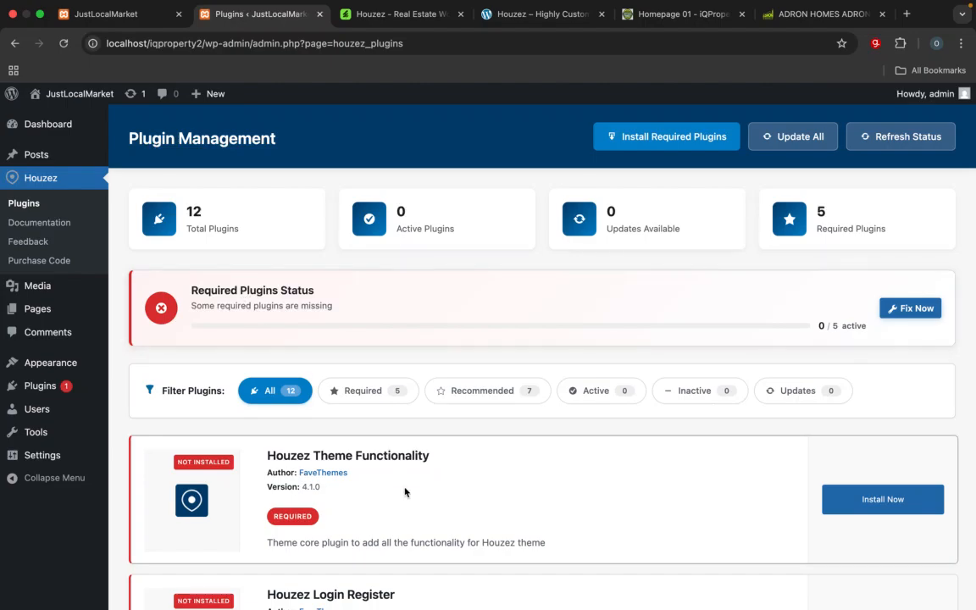
Step: Install the Houzez Theme Functionality and Houzez Login Register plugins, and try to activate each one
scroll(404, 491, "down", 5)
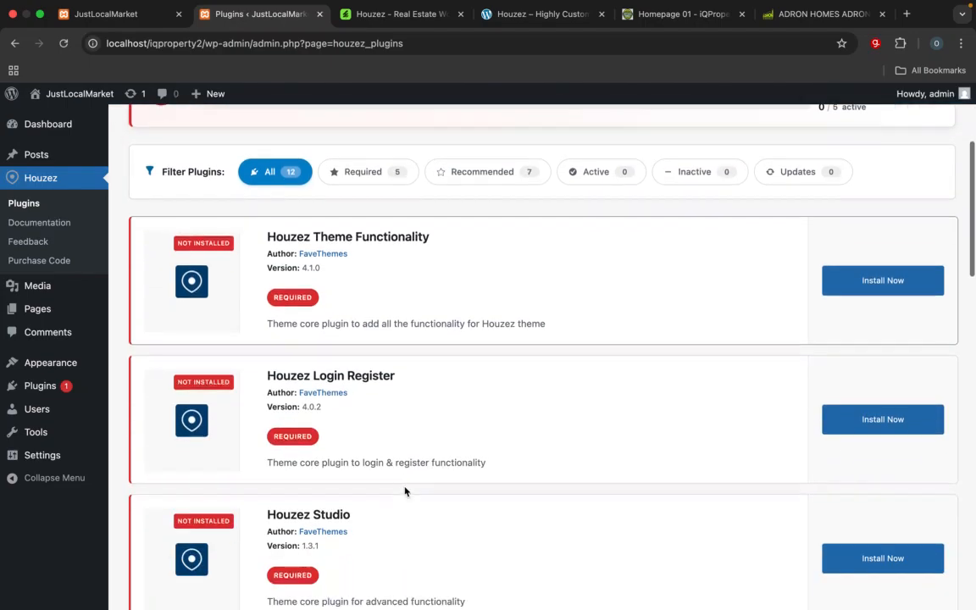
left_click(863, 288)
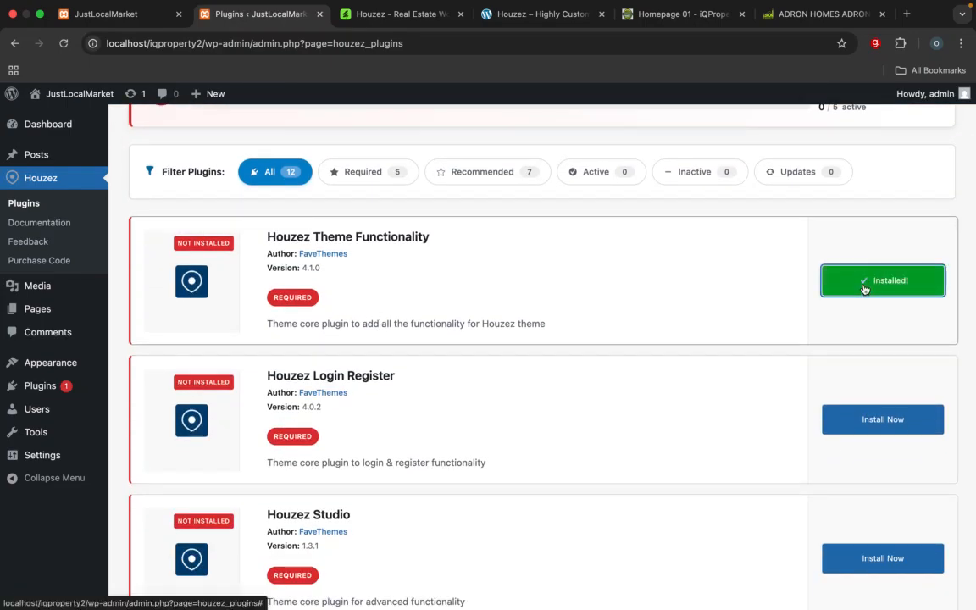
scroll(847, 366, "down", 1)
left_click(868, 233)
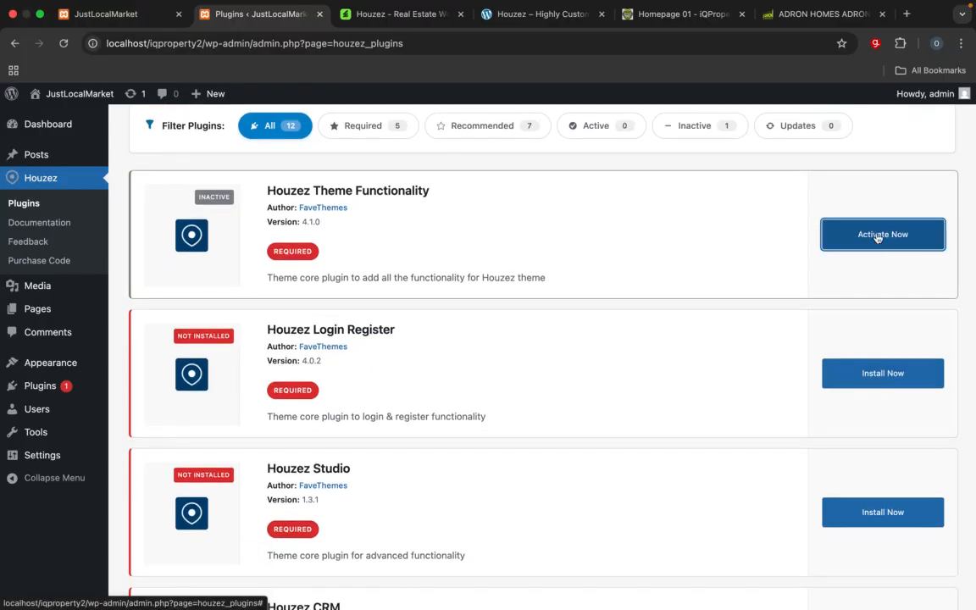
left_click(876, 236)
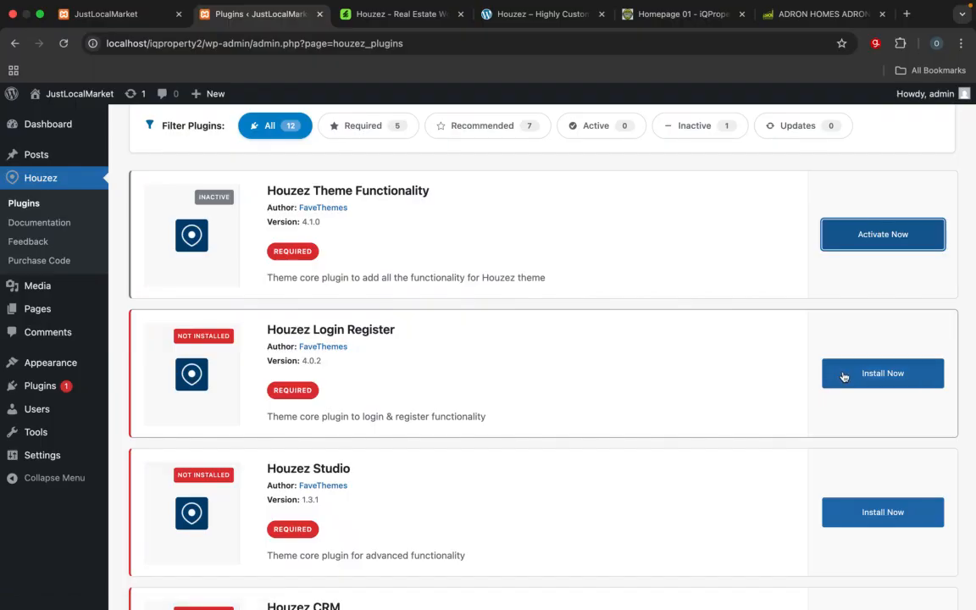
left_click(882, 373)
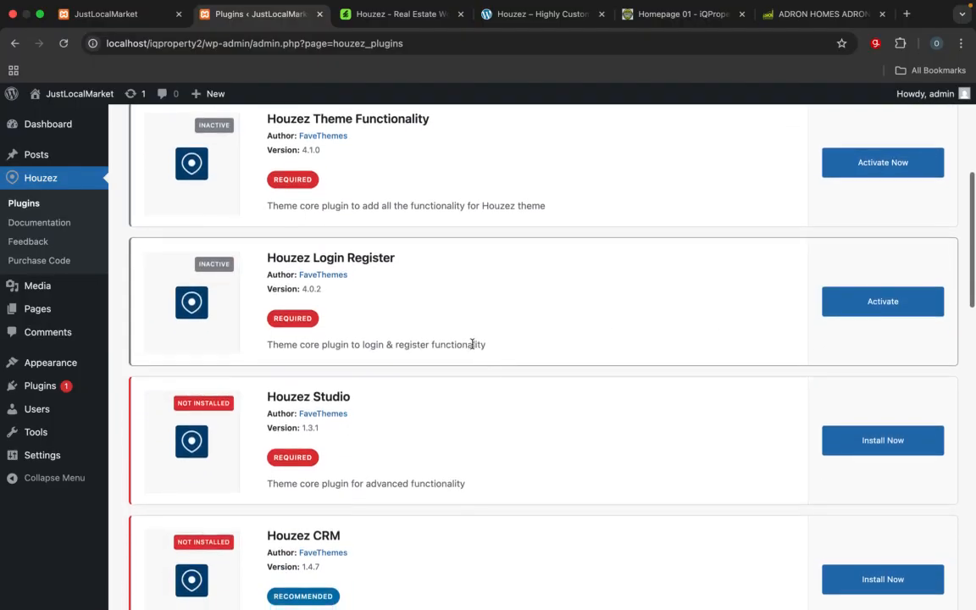
left_click(868, 310)
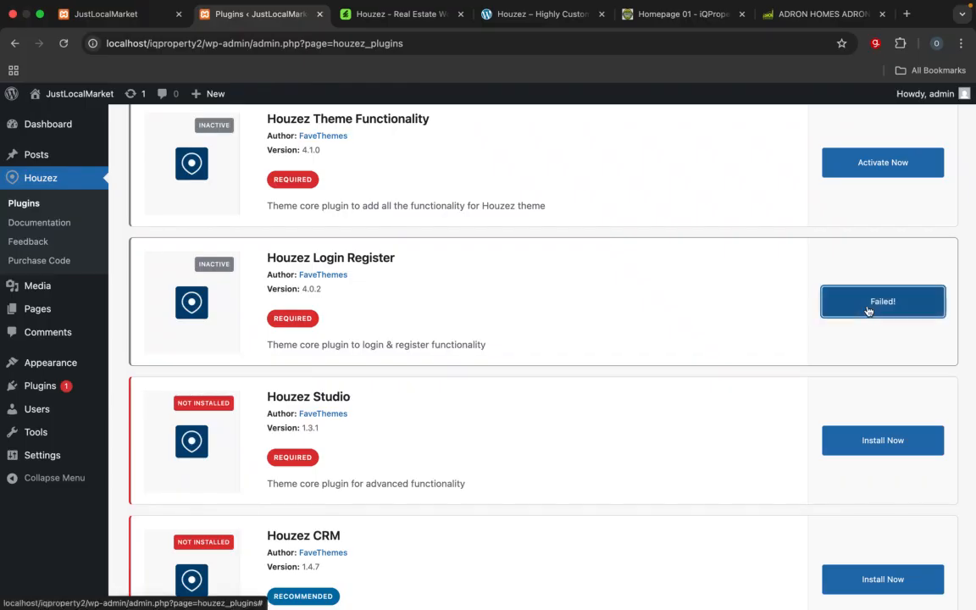
Step: Install the Houzez Studio, Houzez CRM and Favethemes Insights plugins from the Houzez plugin list
scroll(797, 425, "down", 3)
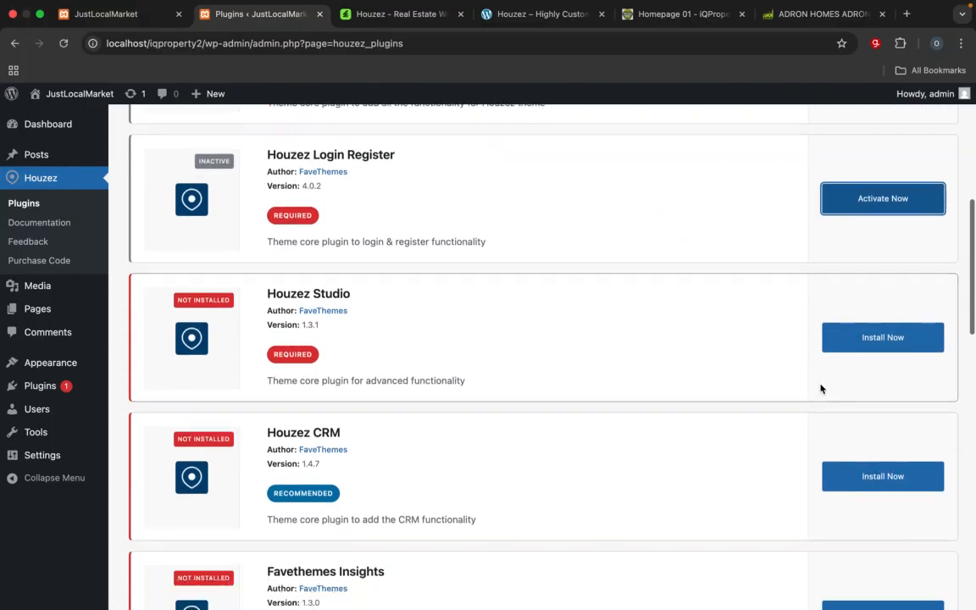
left_click(881, 338)
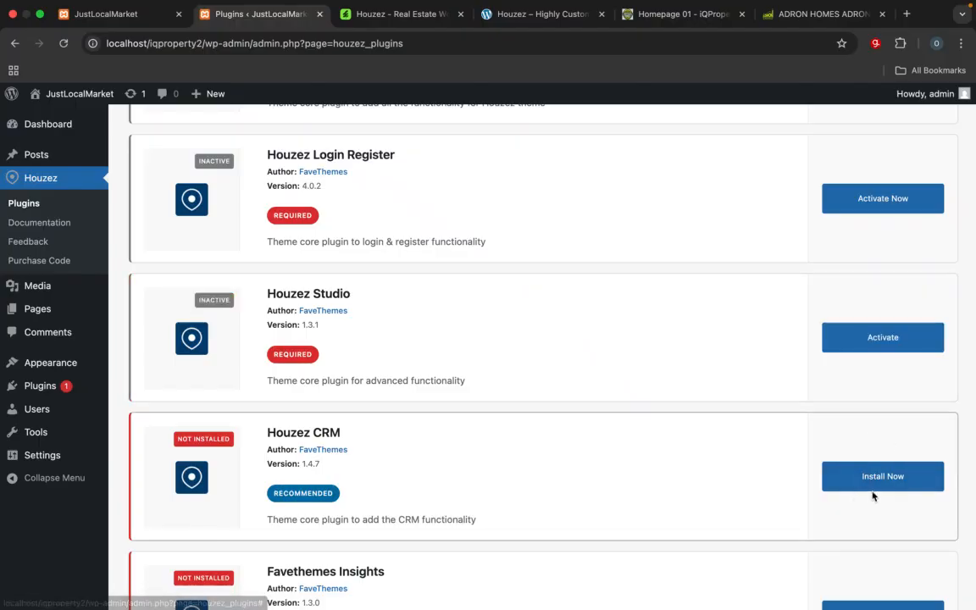
scroll(873, 496, "down", 3)
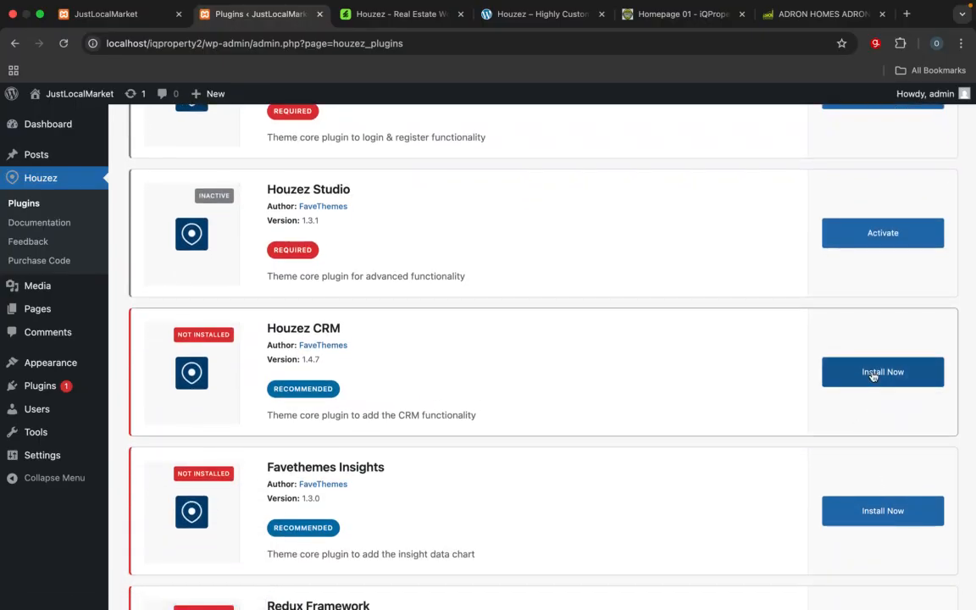
left_click(873, 376)
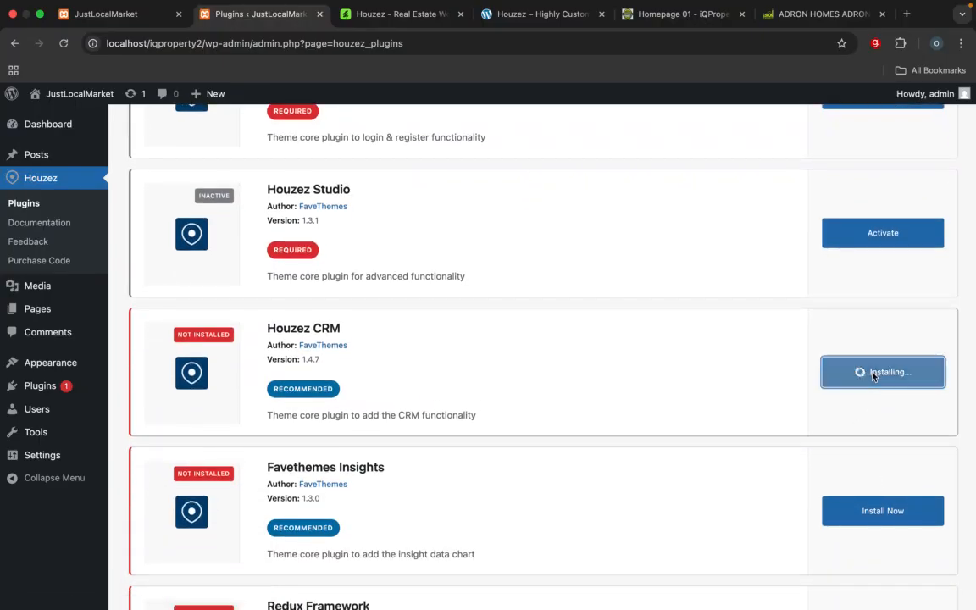
left_click(885, 513)
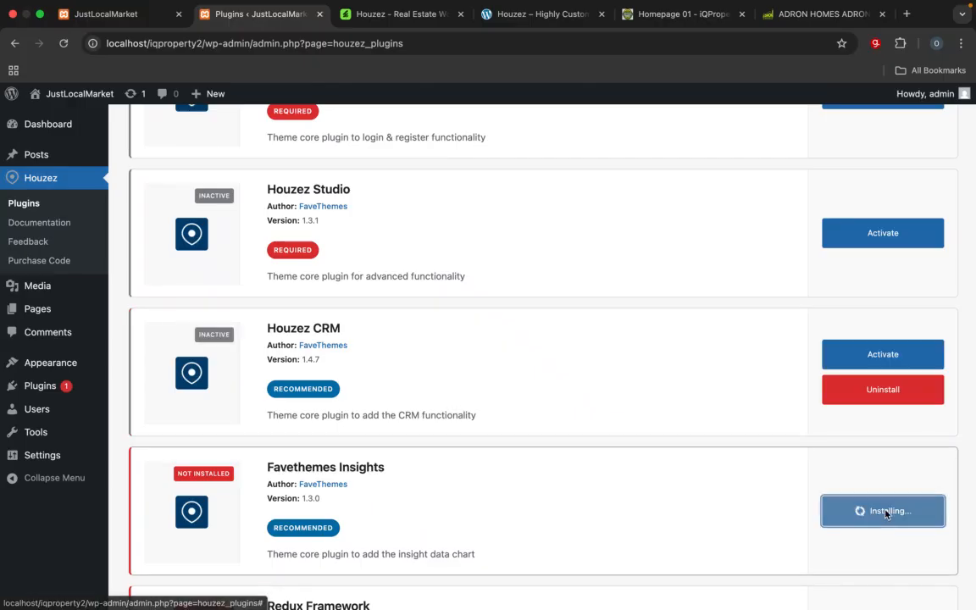
Step: Install the Redux Framework, One Click Demo Import and Elementor Page Builder plugins
scroll(862, 457, "down", 2)
scroll(862, 457, "down", 3)
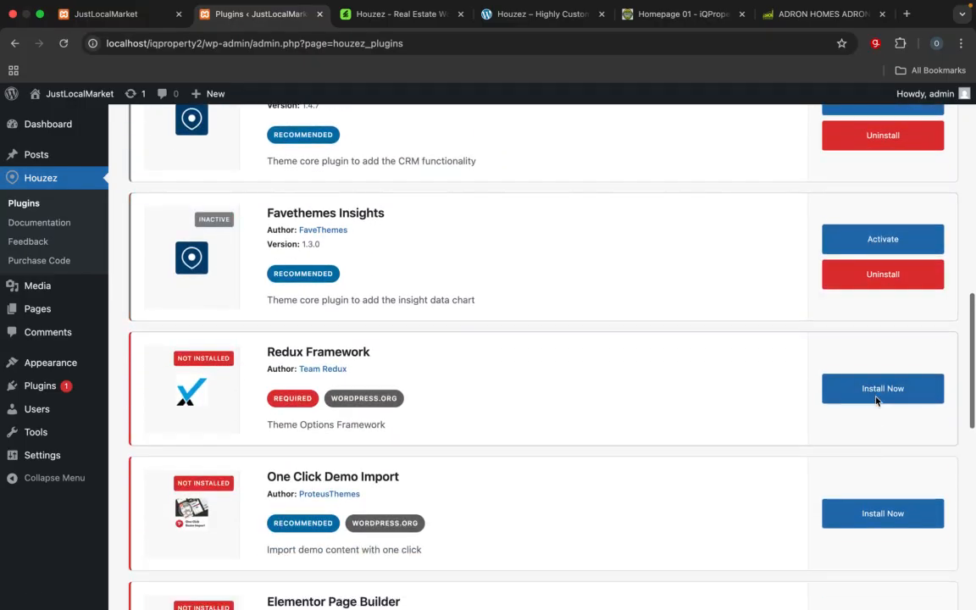
left_click(880, 388)
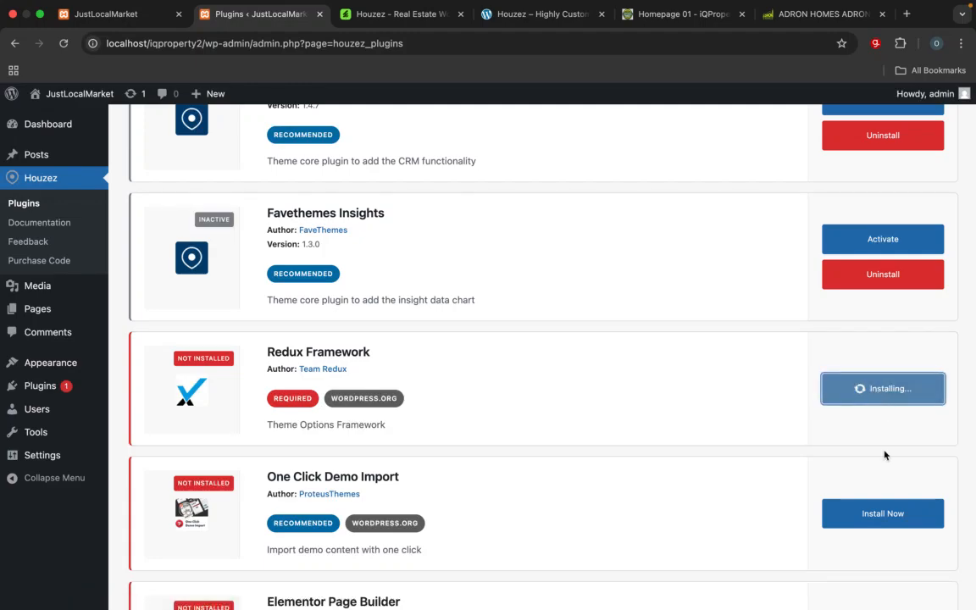
scroll(885, 458, "down", 2)
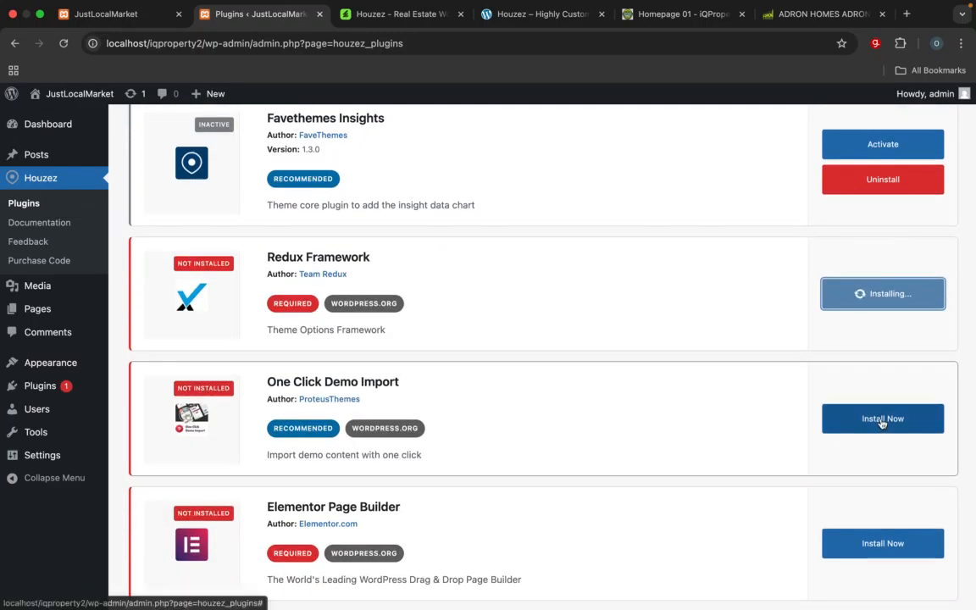
left_click(881, 420)
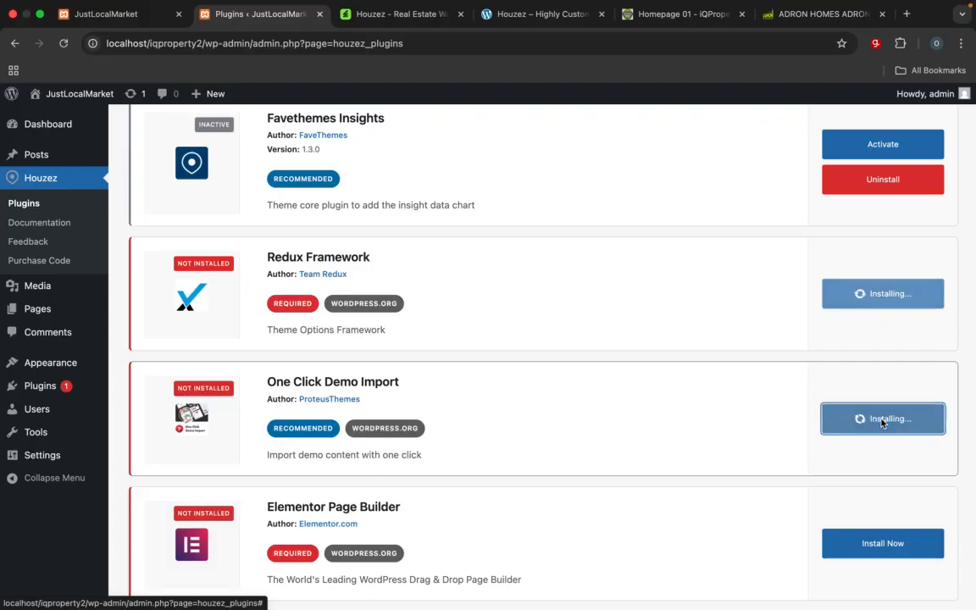
scroll(881, 428, "down", 3)
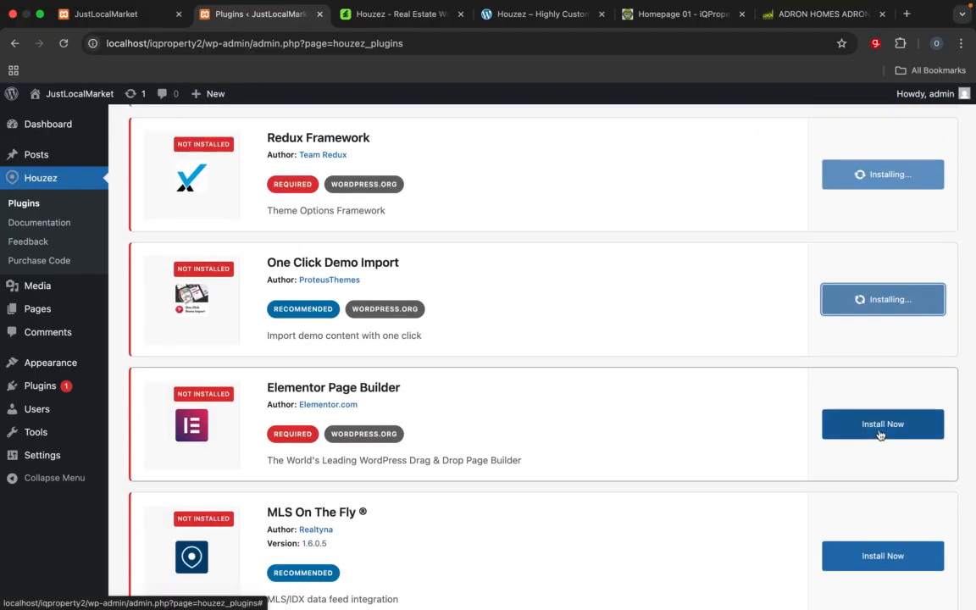
left_click(879, 433)
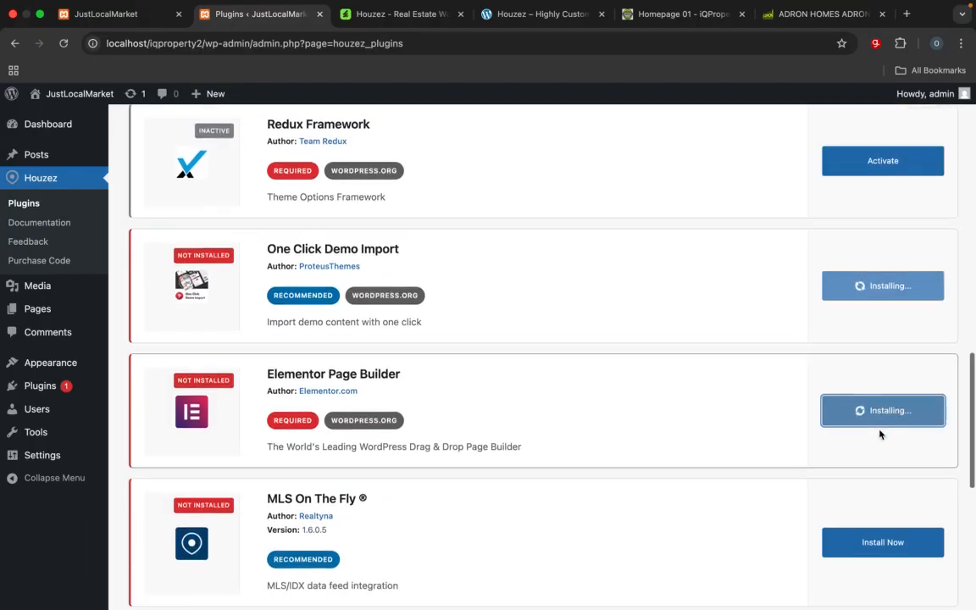
Step: Install the MLS On The Fly plugin and look over the remaining recommended plugins
scroll(879, 431, "down", 3)
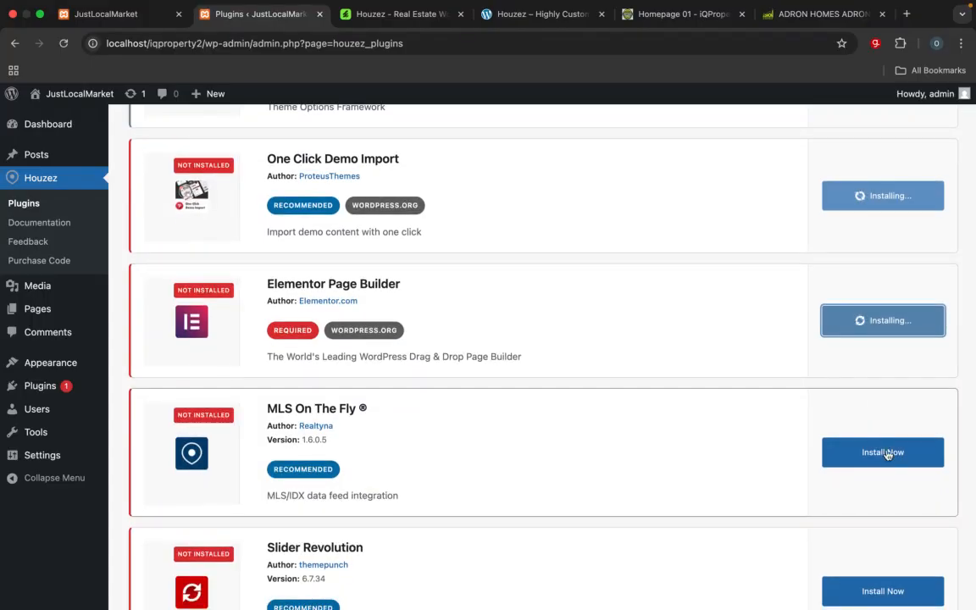
scroll(882, 456, "down", 3)
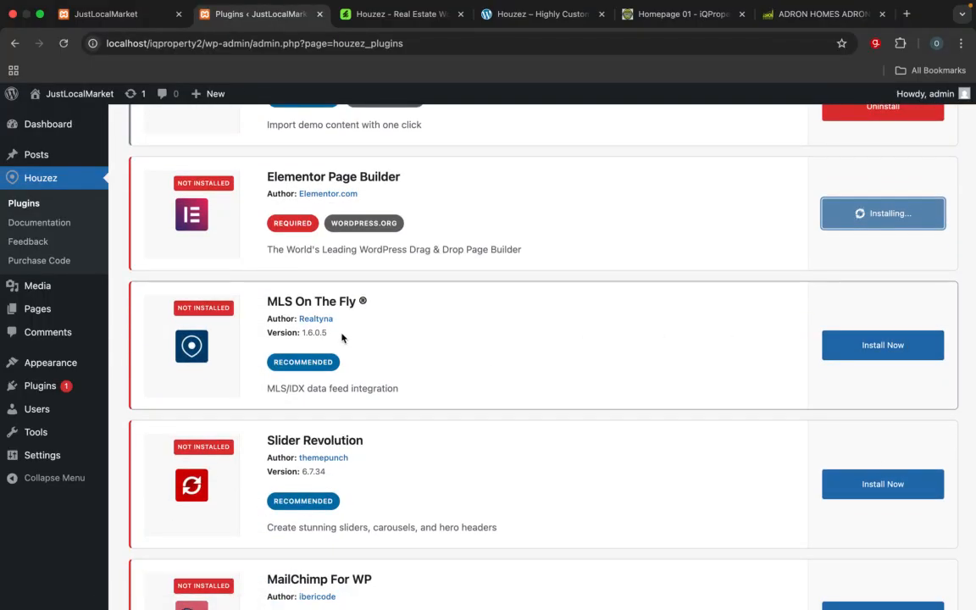
left_click(872, 352)
scroll(855, 398, "down", 4)
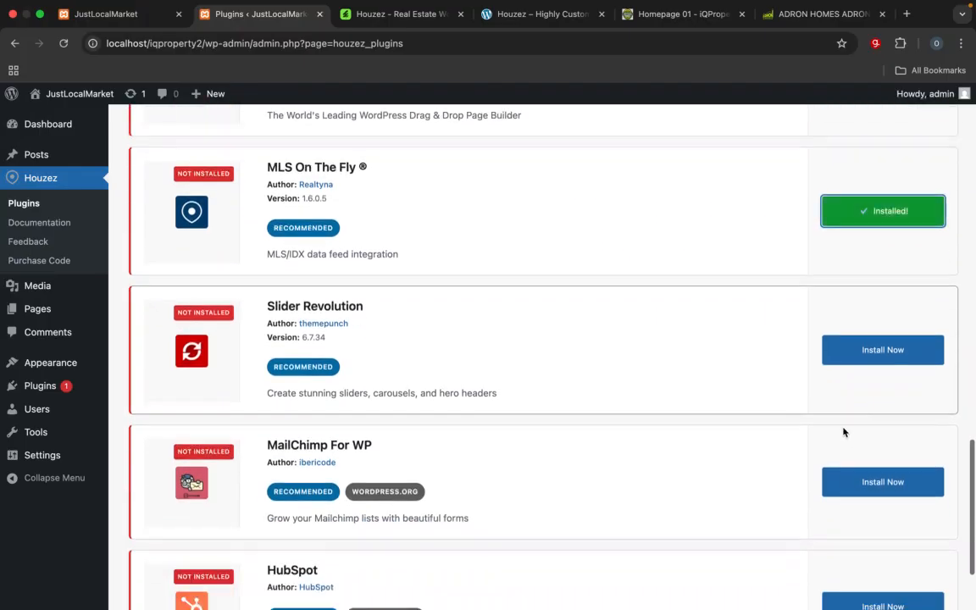
scroll(842, 381, "down", 3)
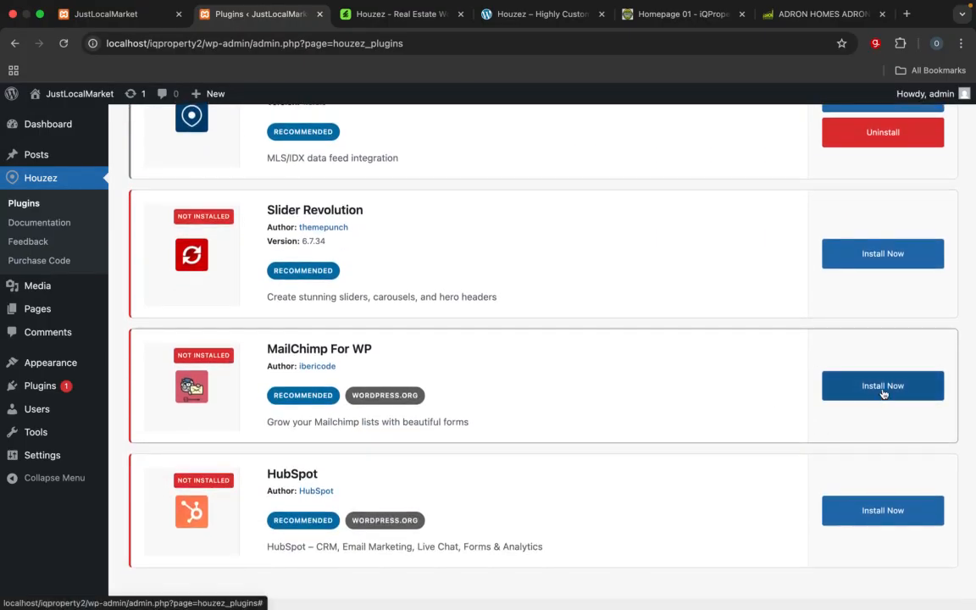
scroll(866, 433, "down", 1)
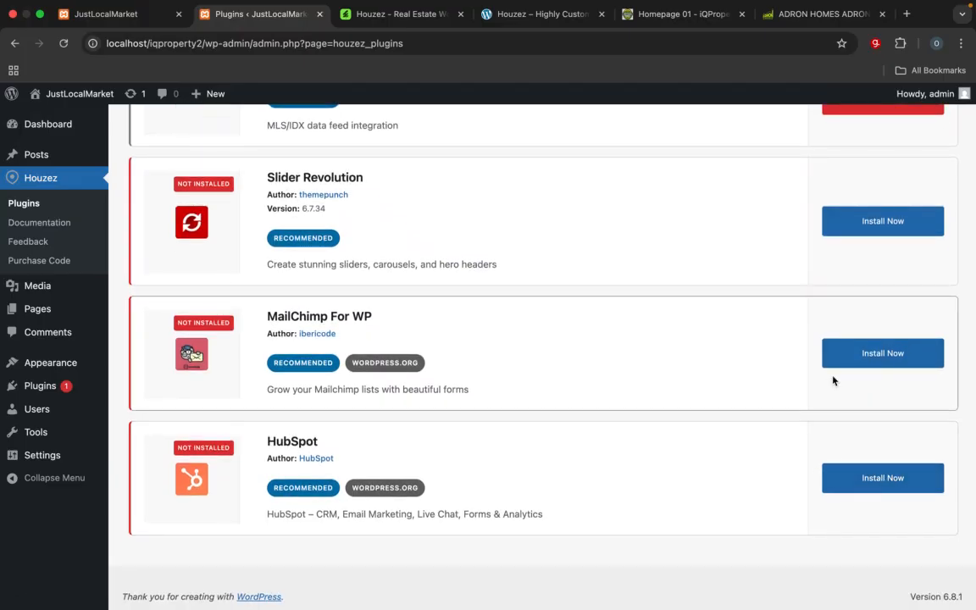
scroll(833, 381, "up", 5)
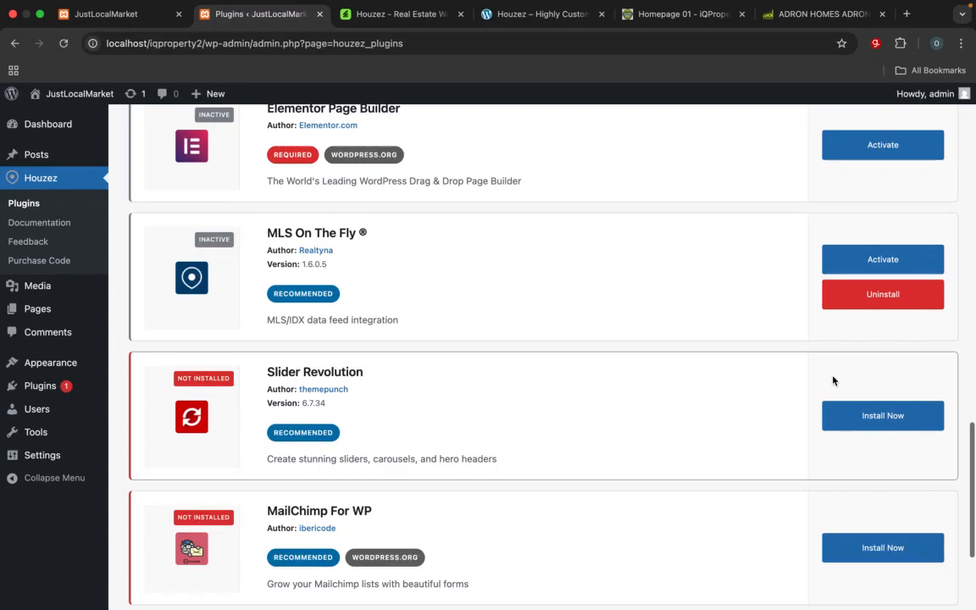
scroll(832, 380, "up", 5)
Step: Activate Elementor, One Click Demo Import and Redux Framework in the WordPress list of installed plugins
left_click(45, 395)
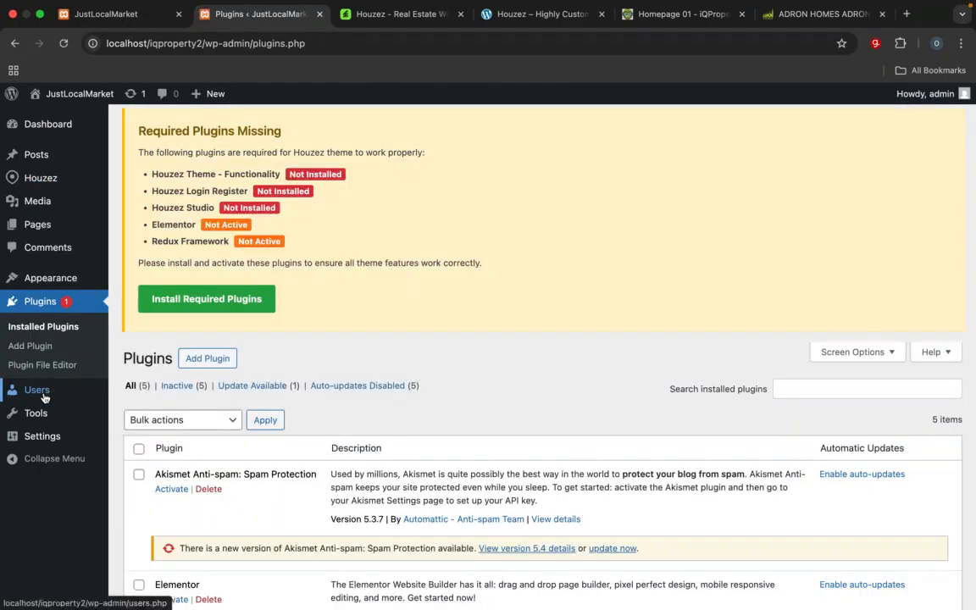
scroll(183, 421, "down", 5)
scroll(183, 420, "up", 5)
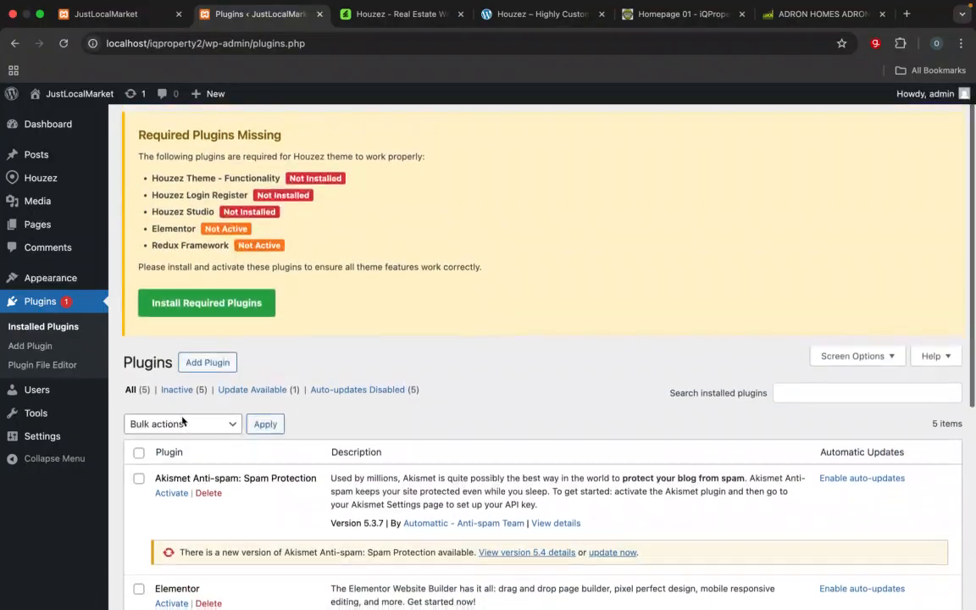
scroll(210, 455, "down", 5)
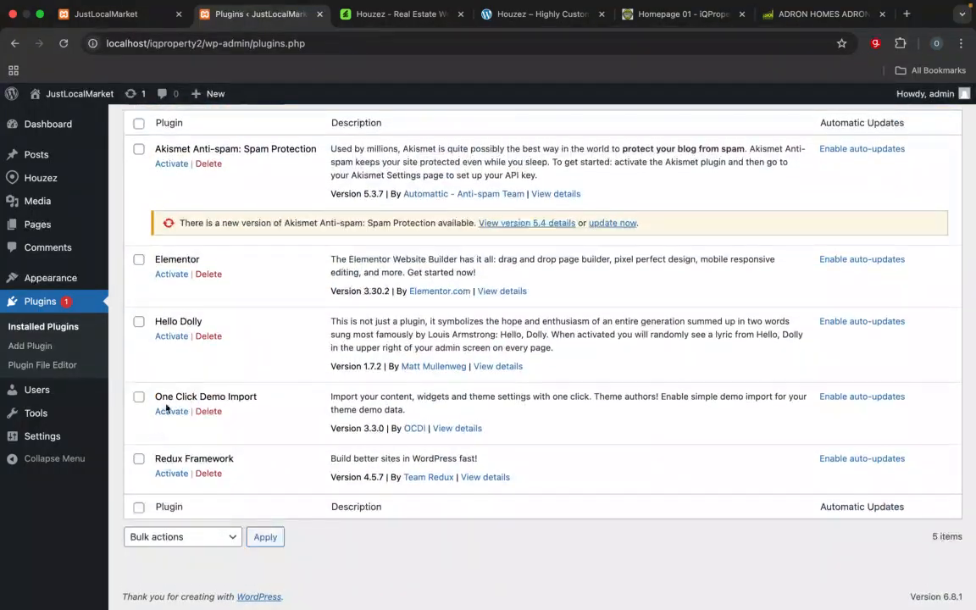
left_click(170, 275)
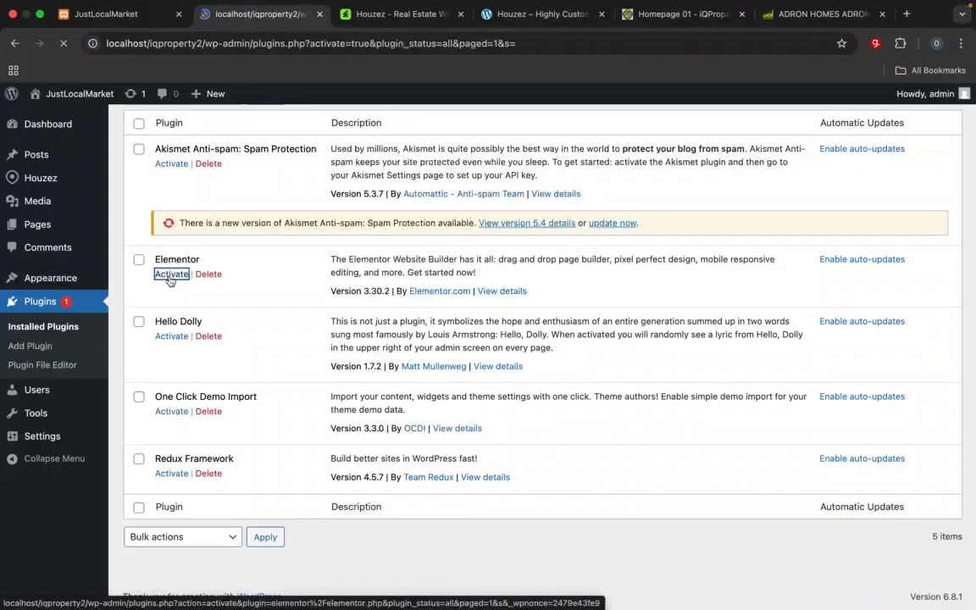
scroll(193, 355, "down", 5)
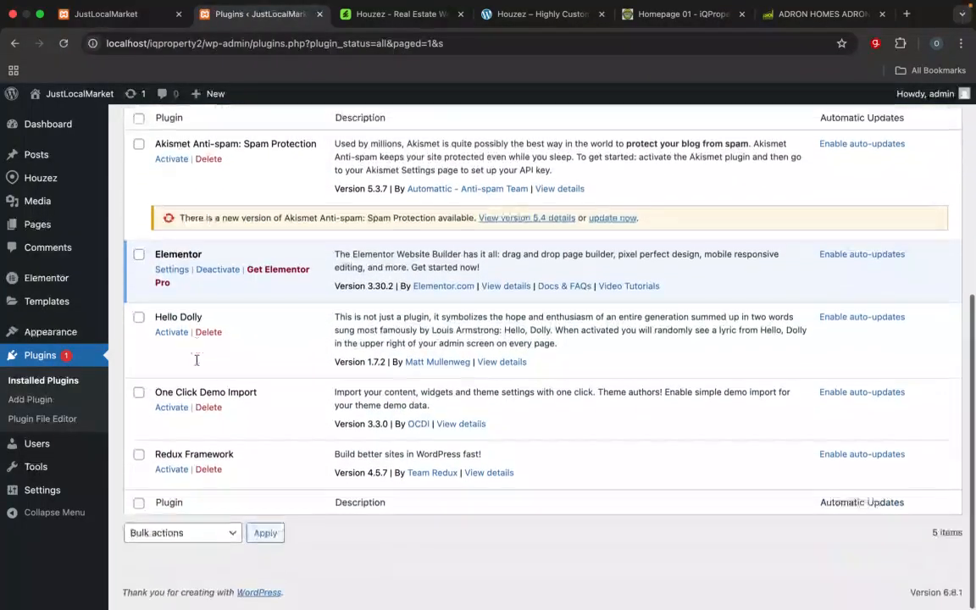
left_click(174, 413)
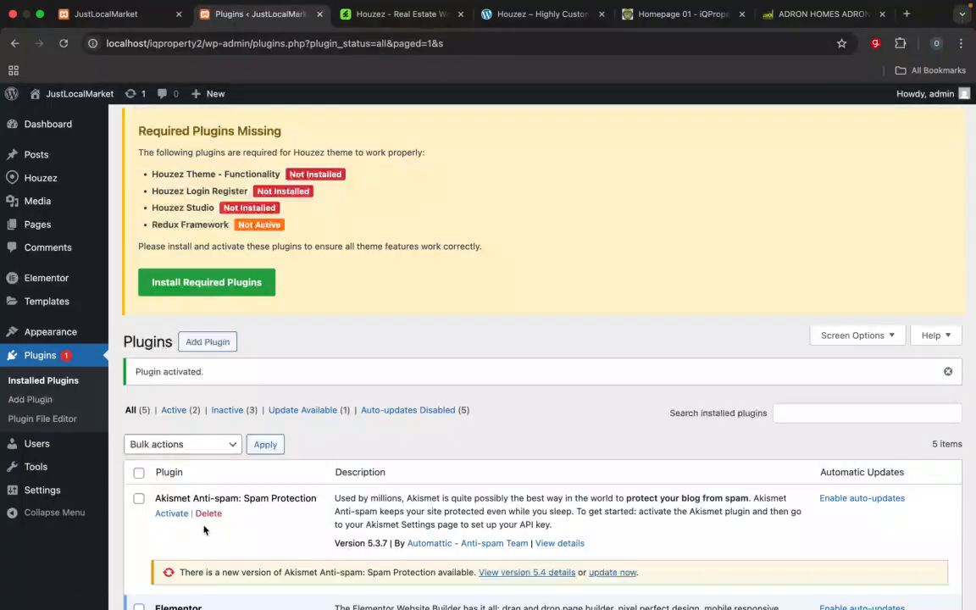
scroll(225, 539, "down", 5)
left_click(172, 474)
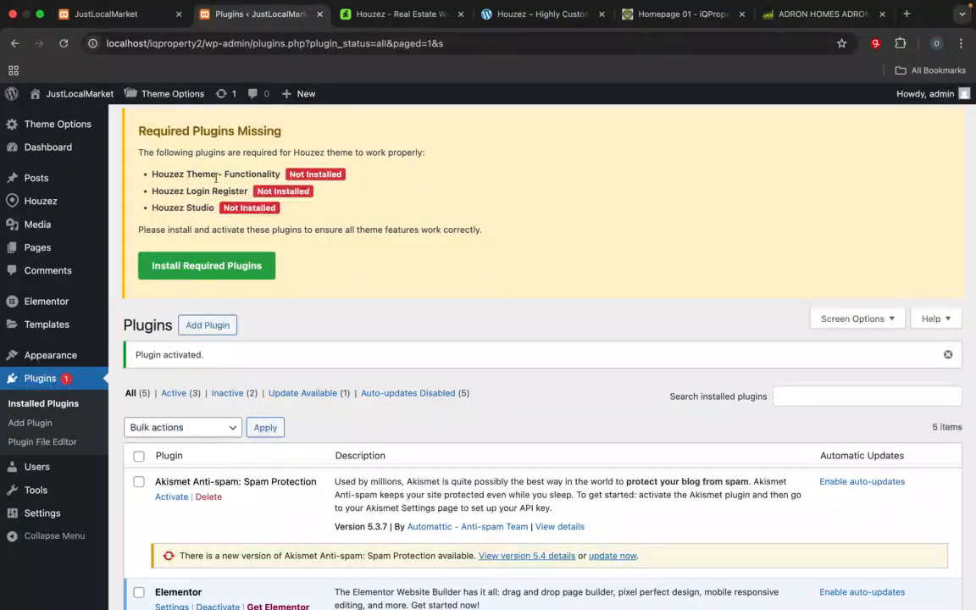
scroll(233, 254, "down", 1)
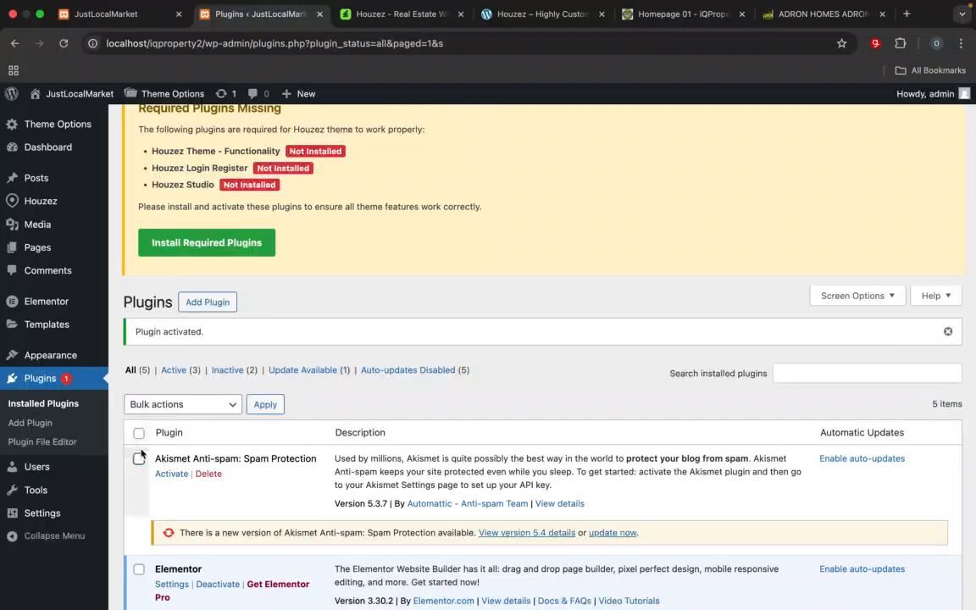
scroll(215, 282, "down", 3)
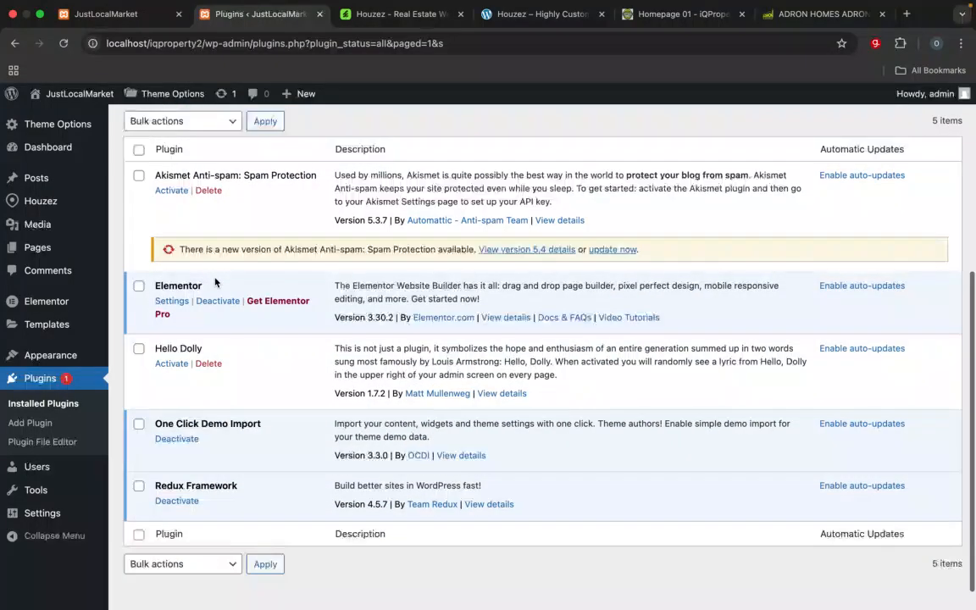
Step: Try to install the Houzez Theme Functionality plugin from the Houzez theme's required plugins list
scroll(211, 279, "up", 5)
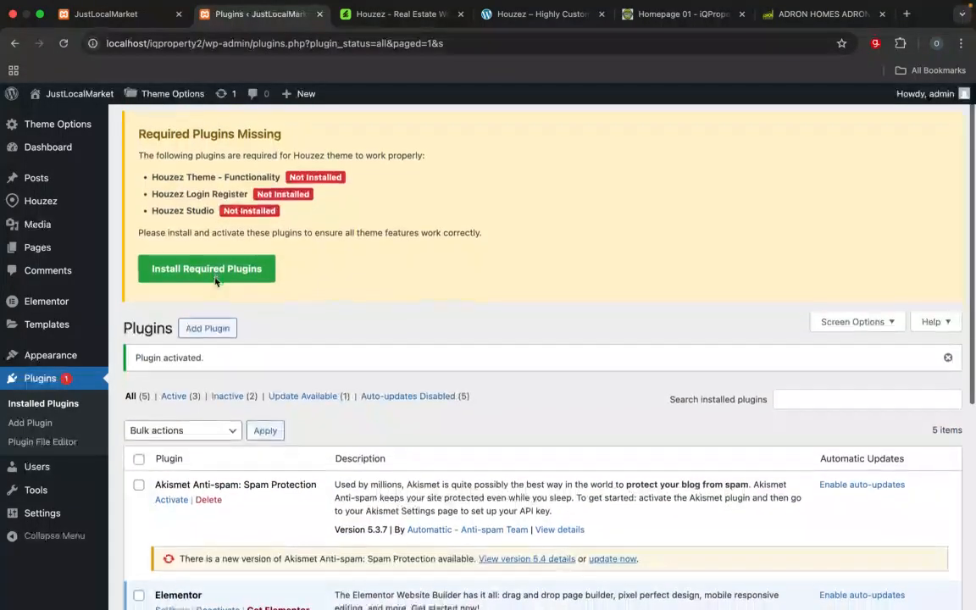
left_click(207, 268)
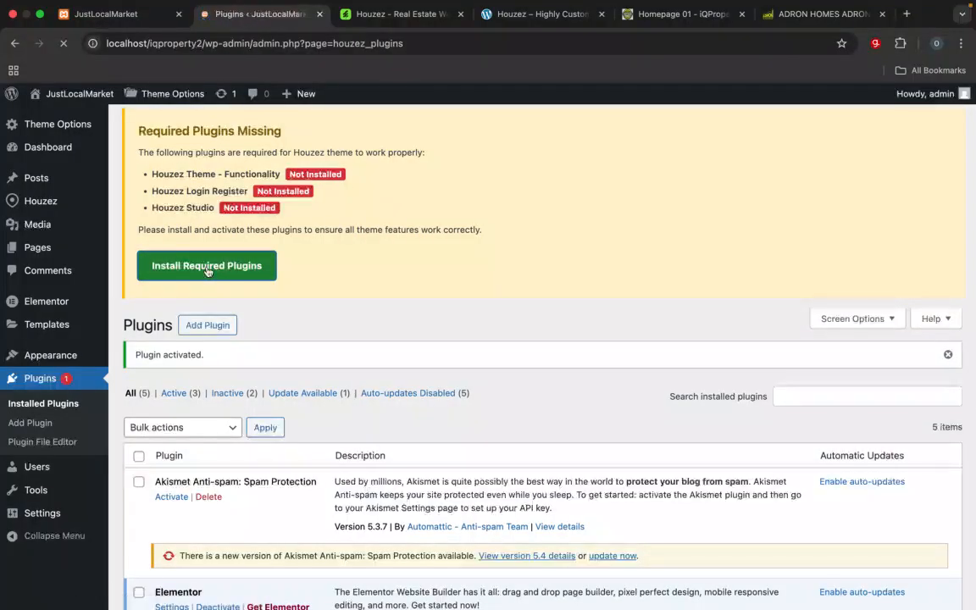
scroll(207, 271, "down", 5)
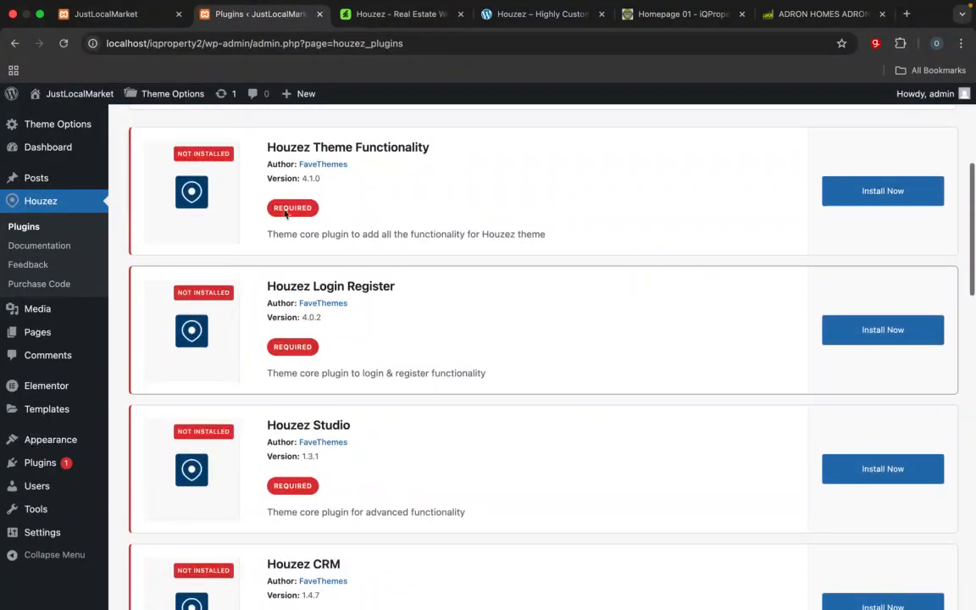
left_click(845, 199)
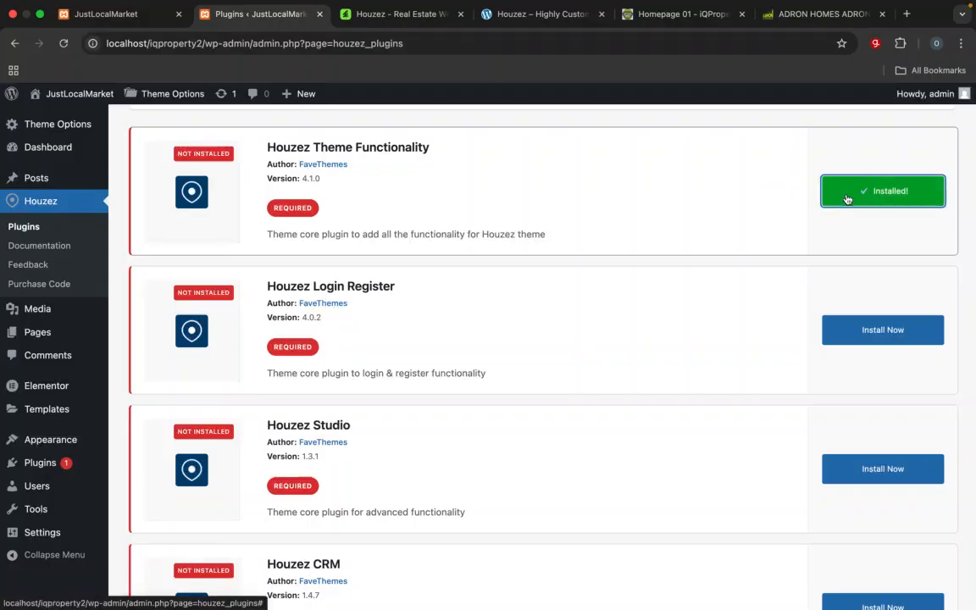
left_click(885, 194)
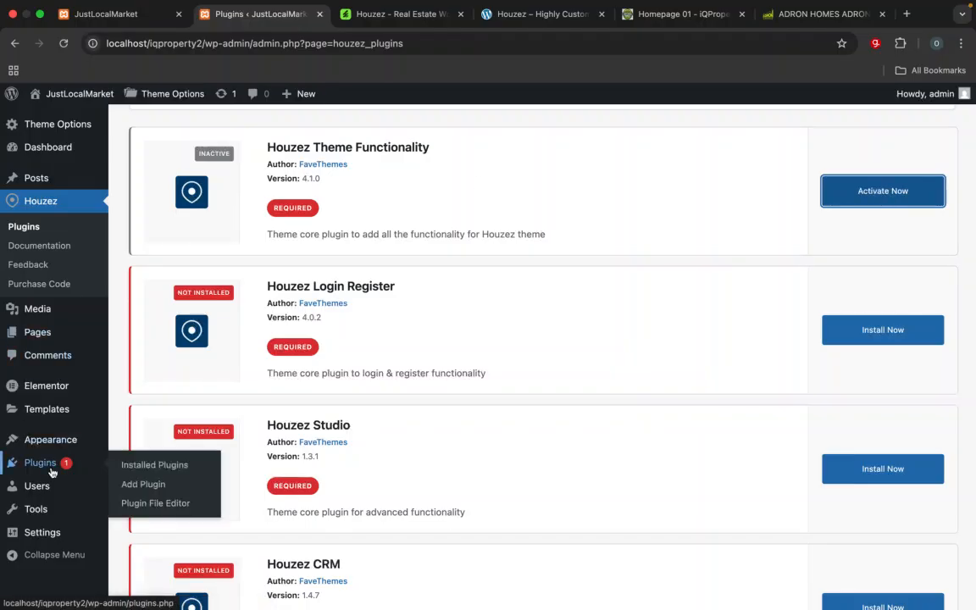
Step: Switch to Finder and look through the plugin zip files in the 1. Plugins folder
key("super+Tab")
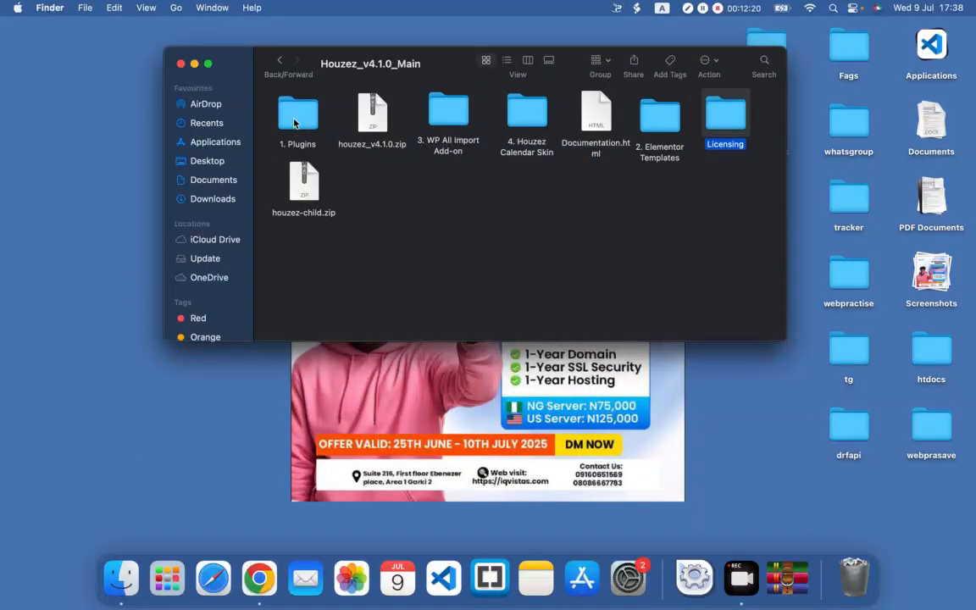
double_click(294, 122)
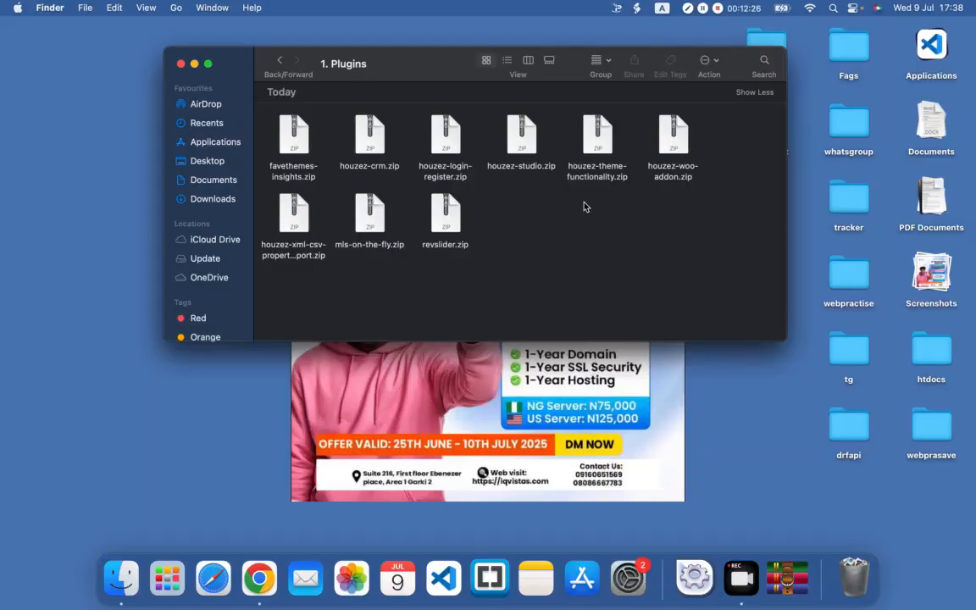
key("ctrl+Right")
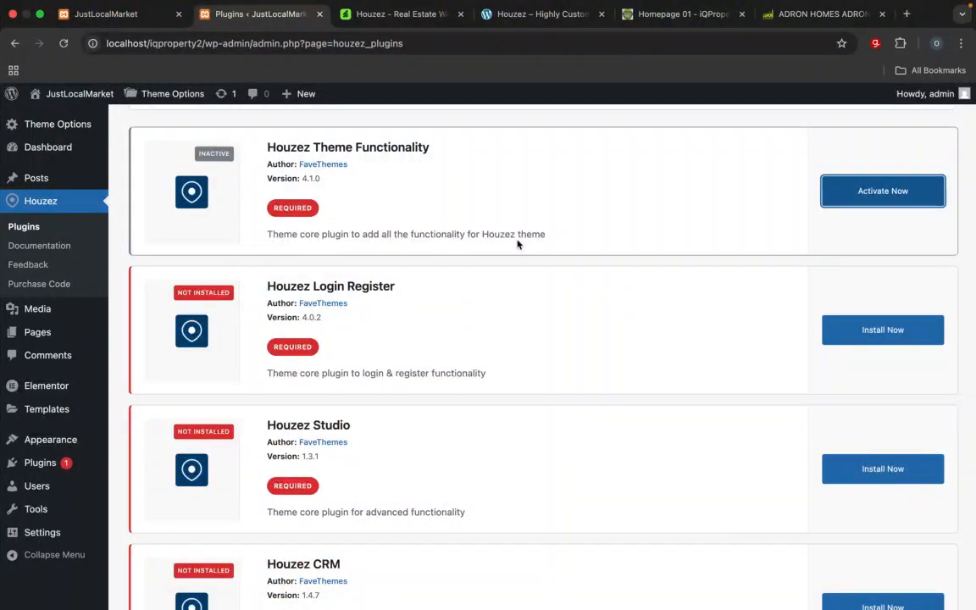
Step: Open the form for uploading a plugin zip file on the Add Plugins page
scroll(517, 244, "up", 5)
mouse_move(38, 392)
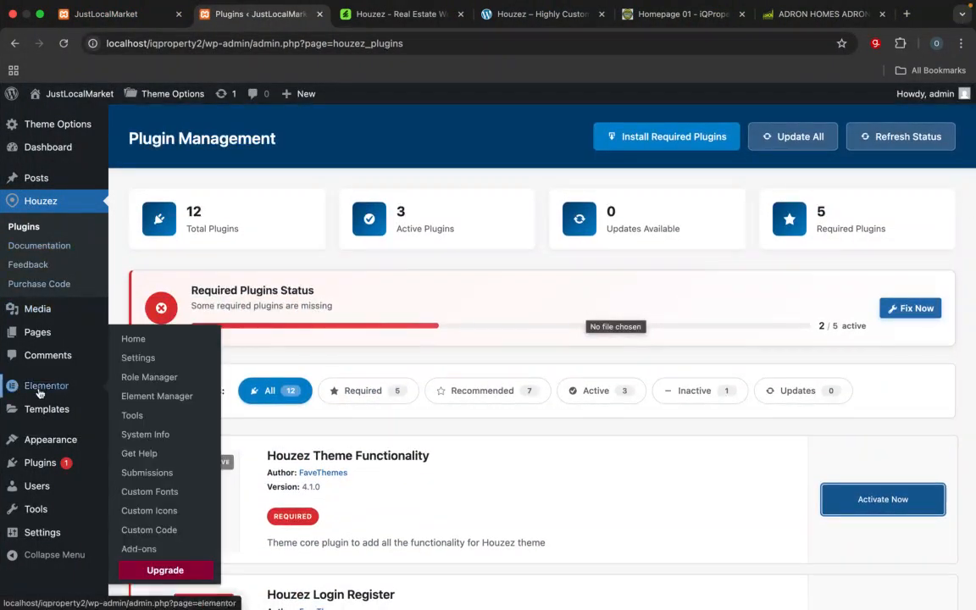
mouse_move(48, 469)
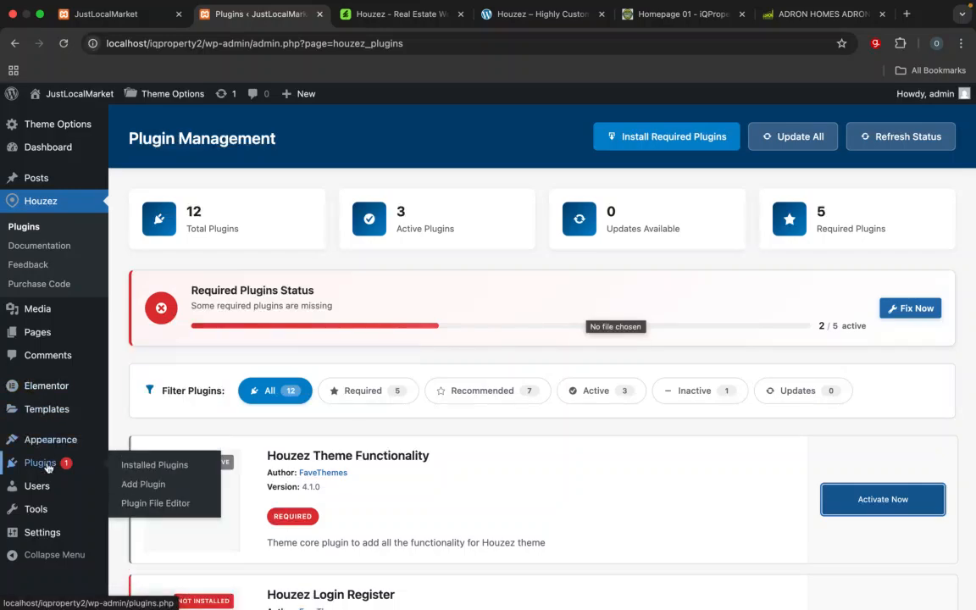
left_click(137, 490)
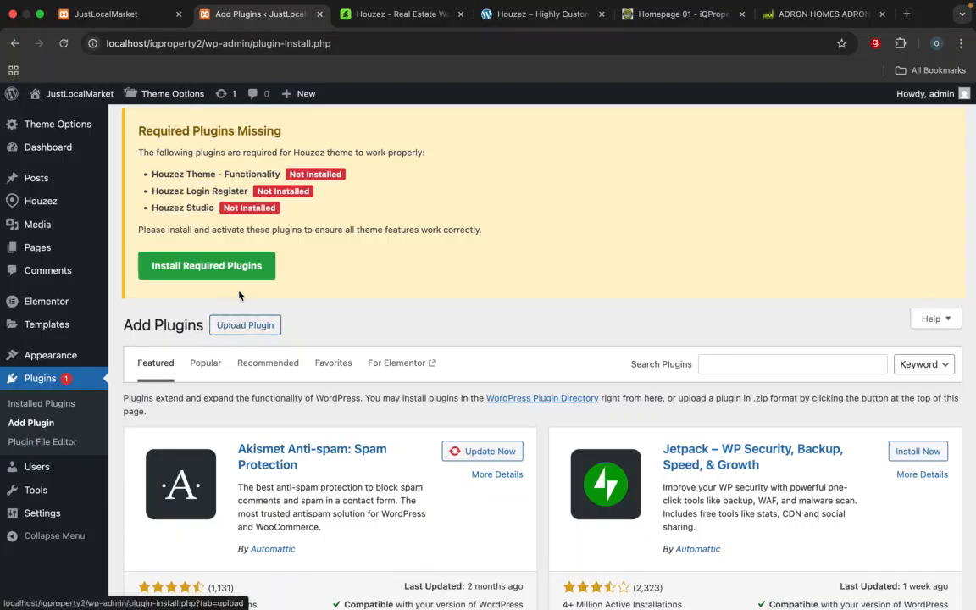
scroll(241, 292, "down", 2)
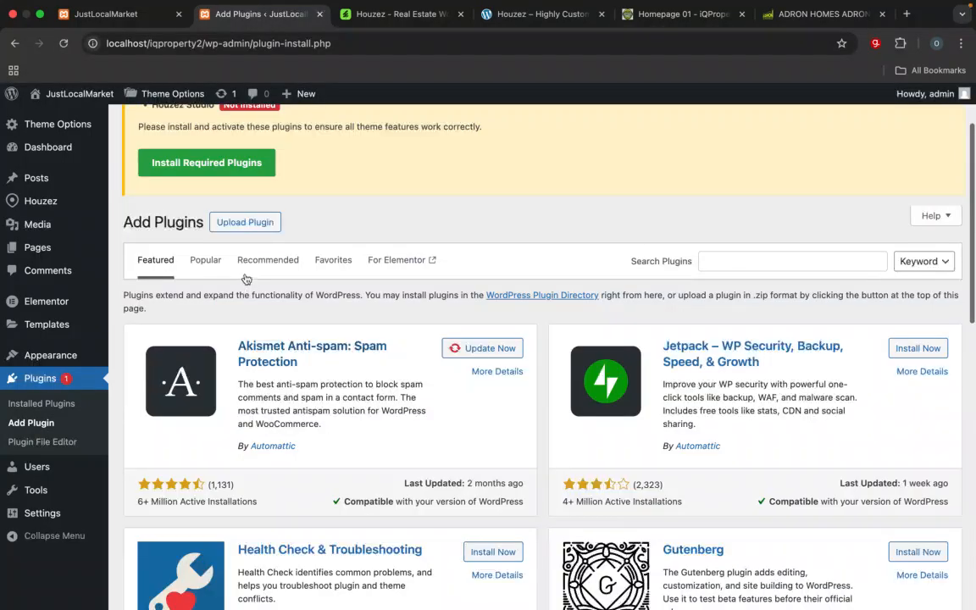
left_click(258, 224)
Step: Install the Houzez Login Register plugin from houzez-login-register.zip in the 1. Plugins folder and activate it
left_click(429, 346)
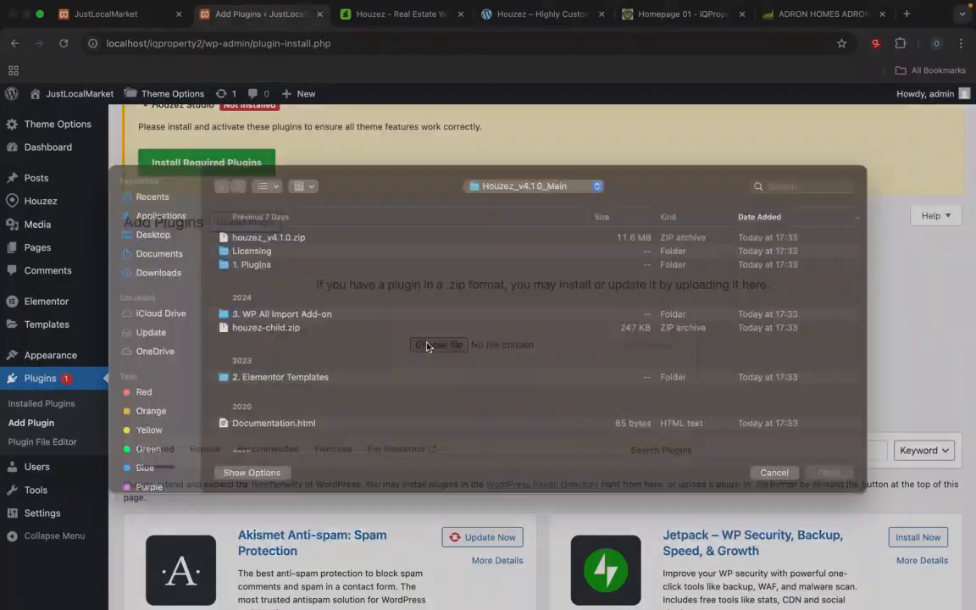
left_click(264, 283)
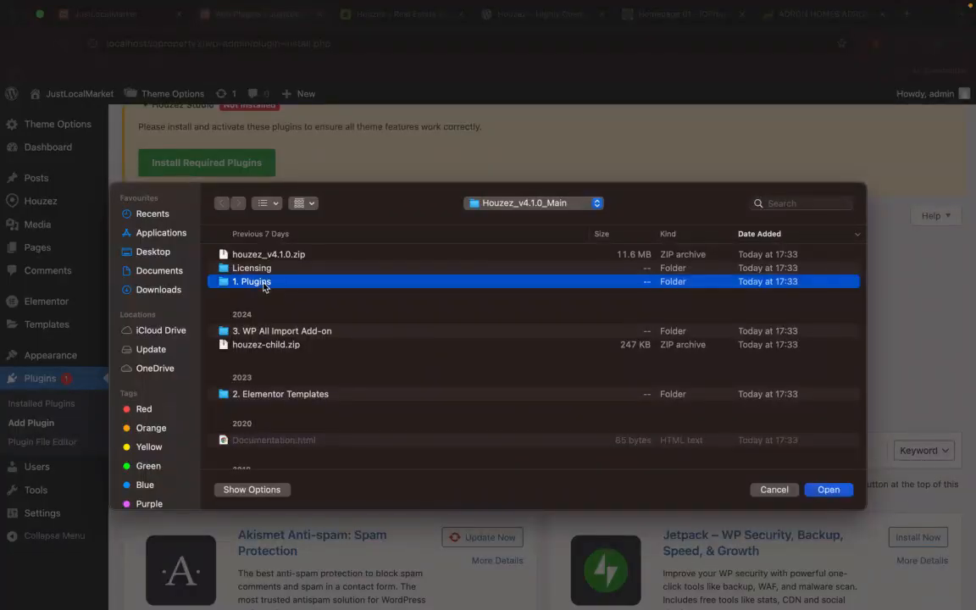
double_click(264, 283)
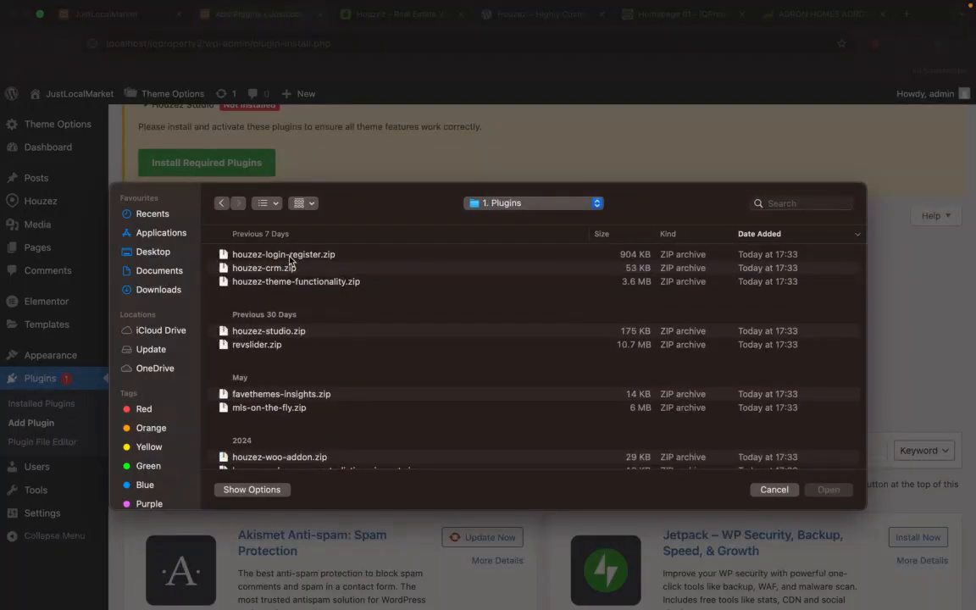
left_click(291, 259)
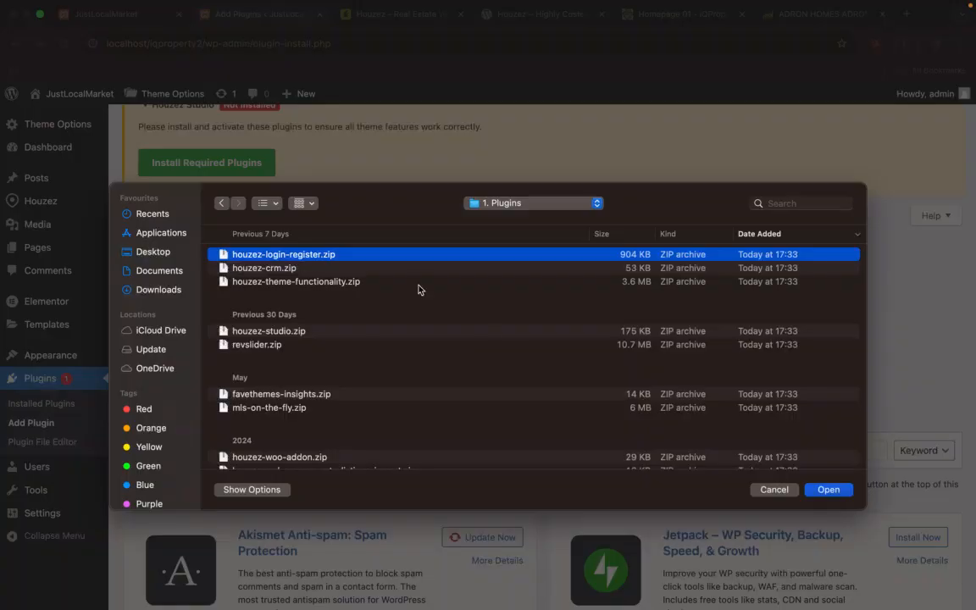
left_click(826, 490)
left_click(668, 354)
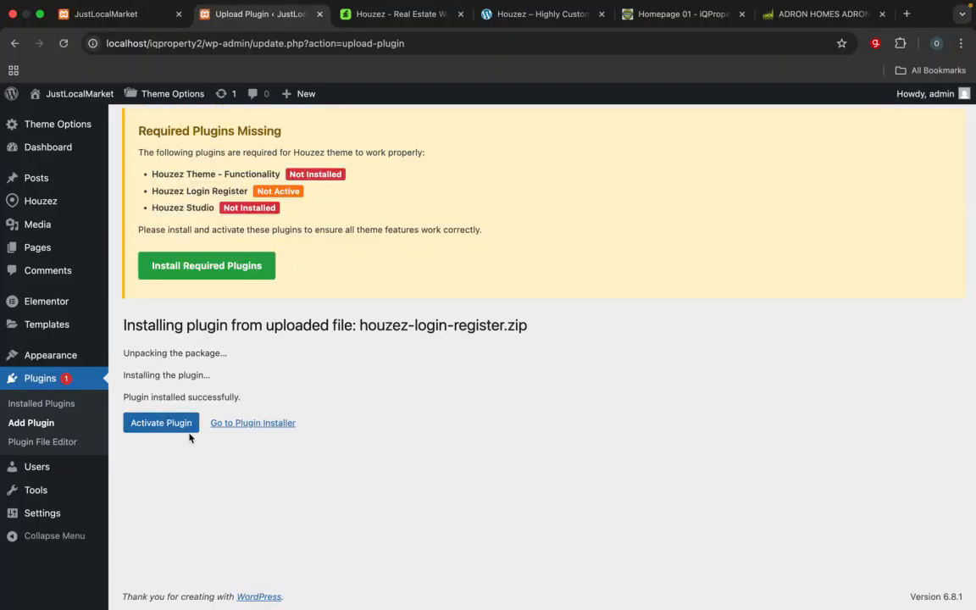
left_click(175, 425)
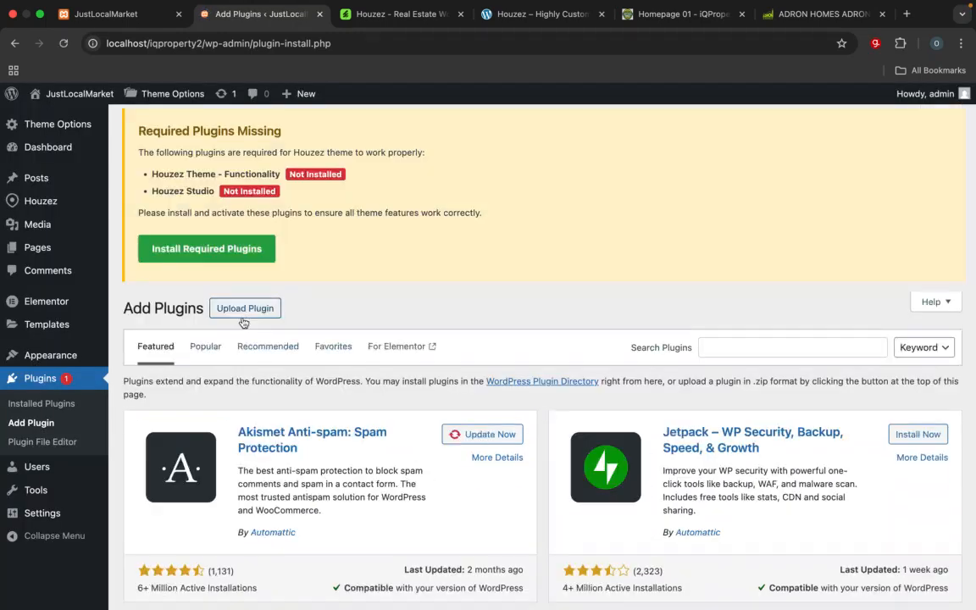
Step: Upload and install the Houzez Theme Functionality plugin from houzez-theme-functionality.zip
left_click(260, 310)
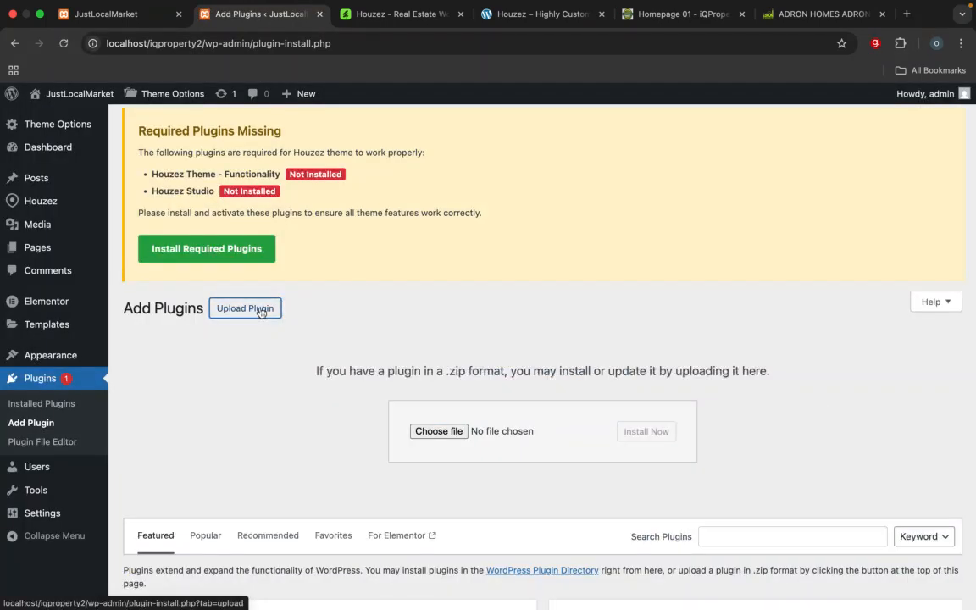
left_click(433, 431)
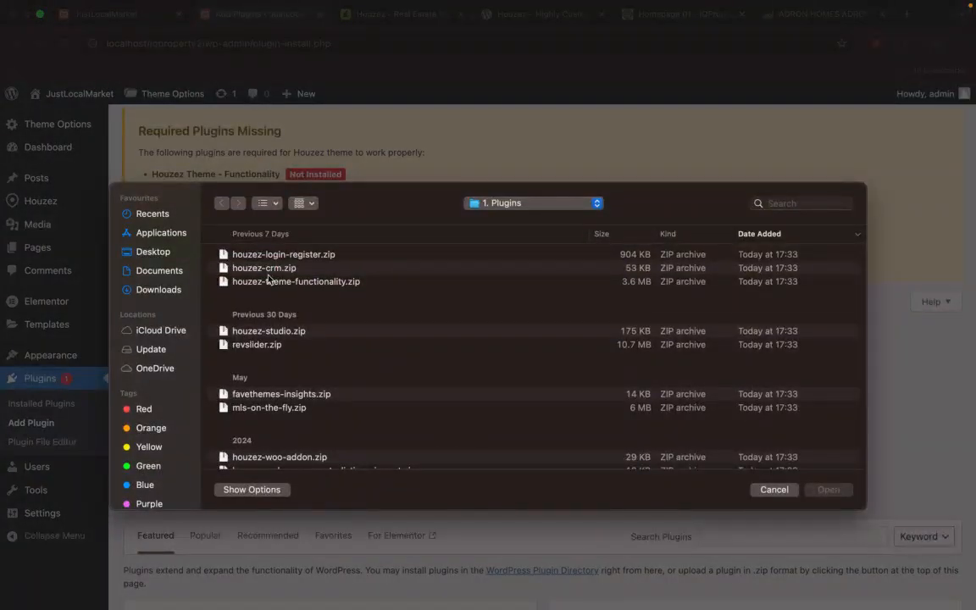
left_click(249, 283)
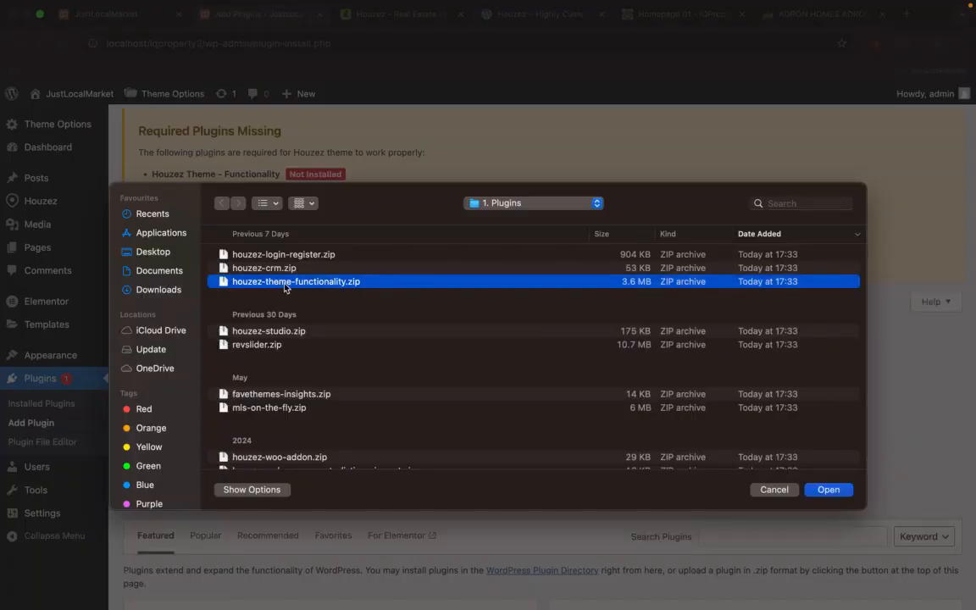
left_click(828, 490)
left_click(639, 435)
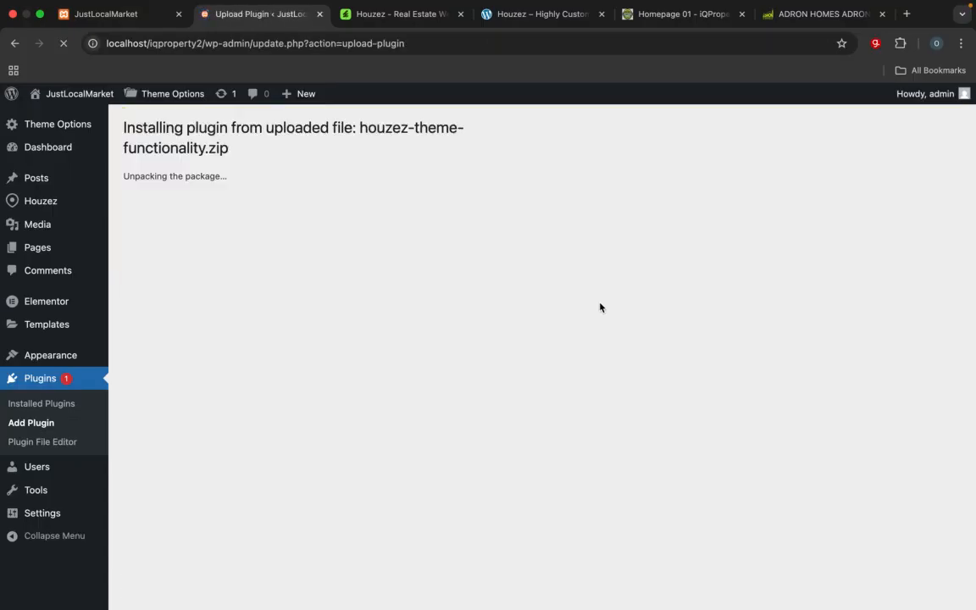
Step: Check the status of the required plugins on the Houzez Plugin Management page
left_click(169, 250)
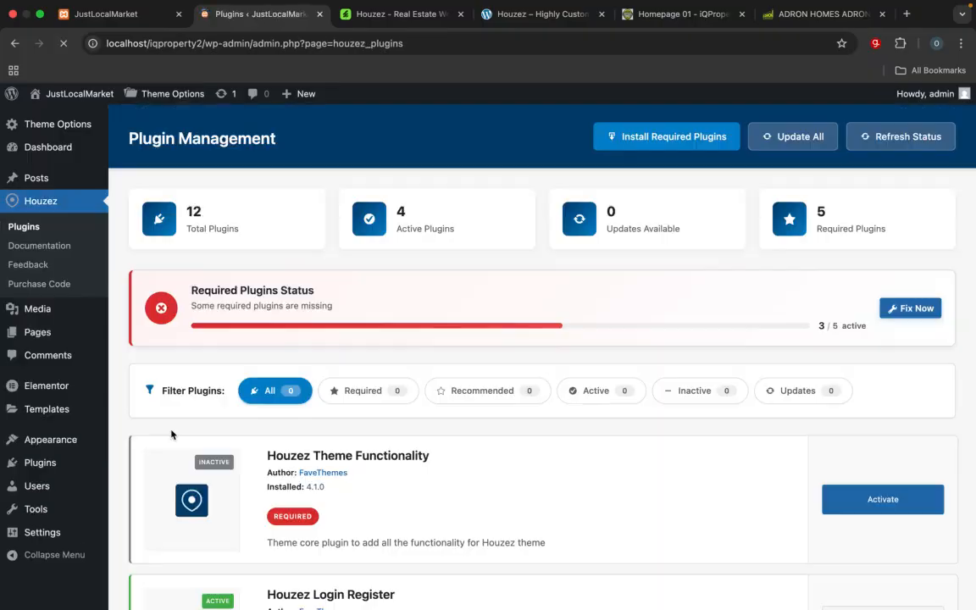
scroll(169, 423, "down", 10)
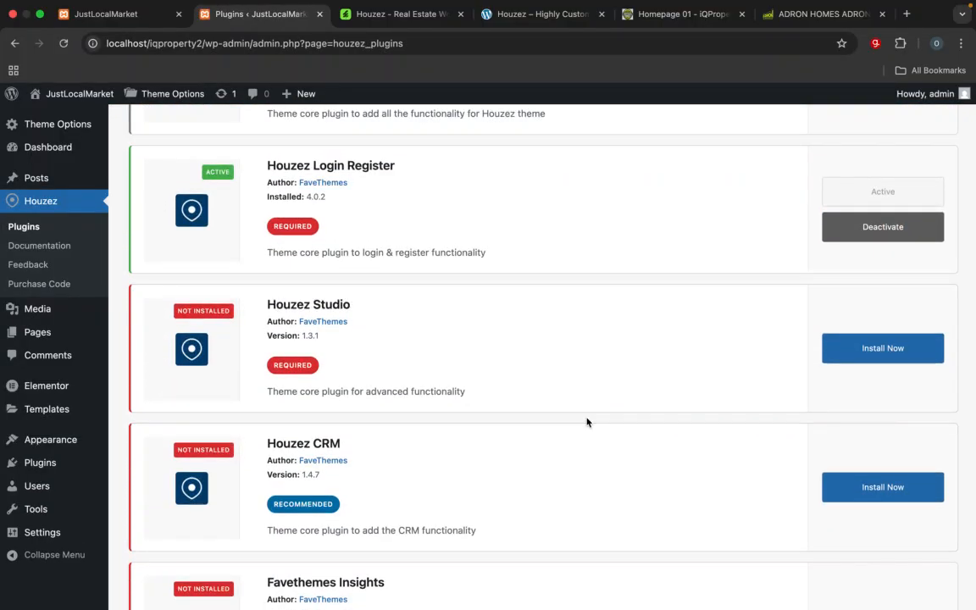
scroll(316, 230, "up", 10)
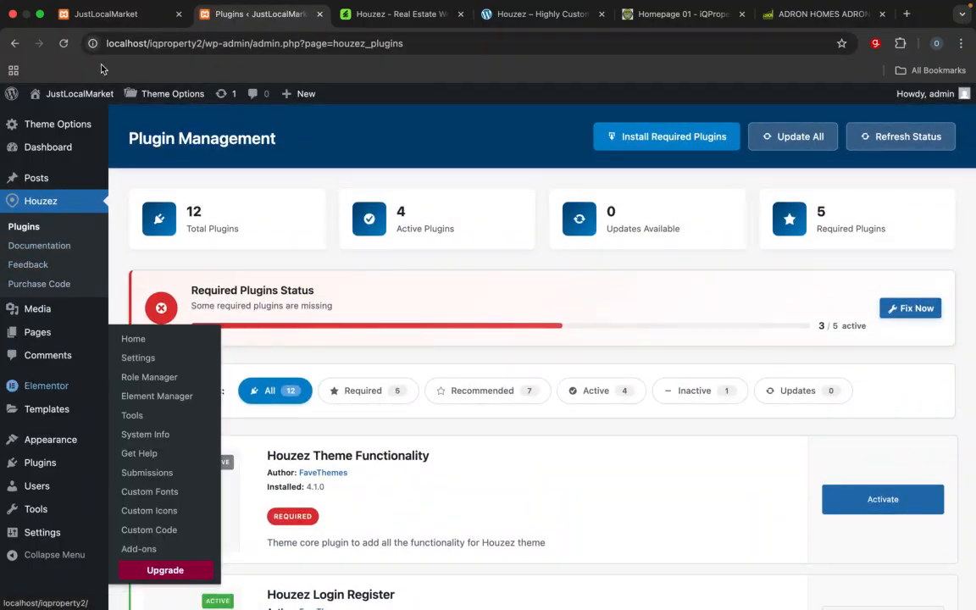
Step: Return to Add Plugins, then install the Houzez Studio plugin from houzez-studio.zip and activate it
left_click(15, 43)
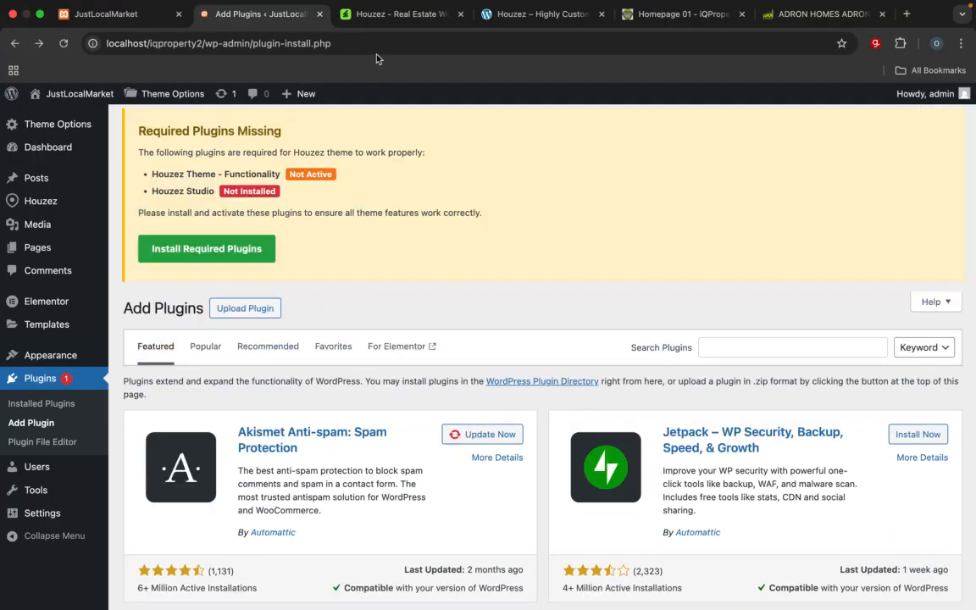
left_click(244, 309)
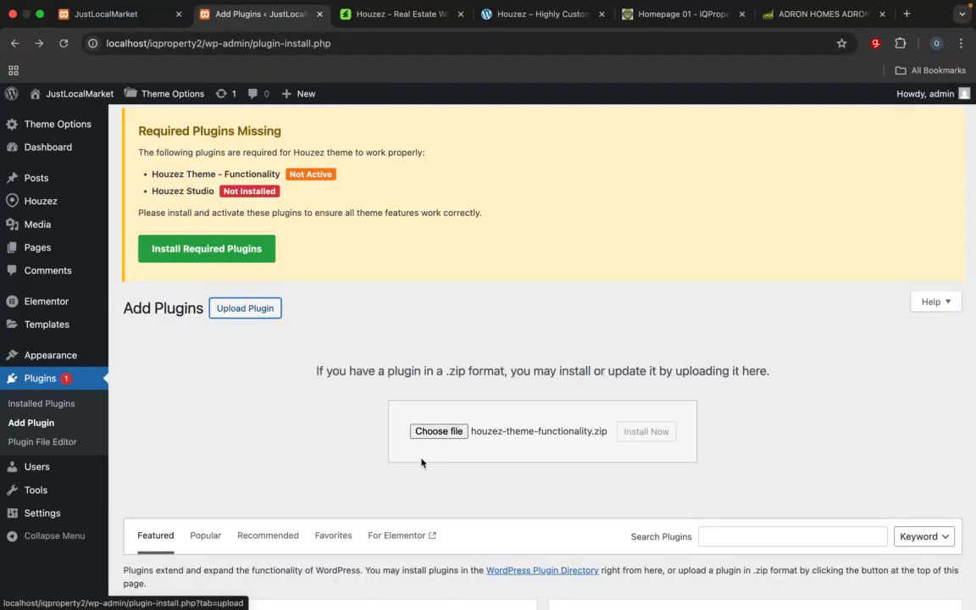
left_click(460, 434)
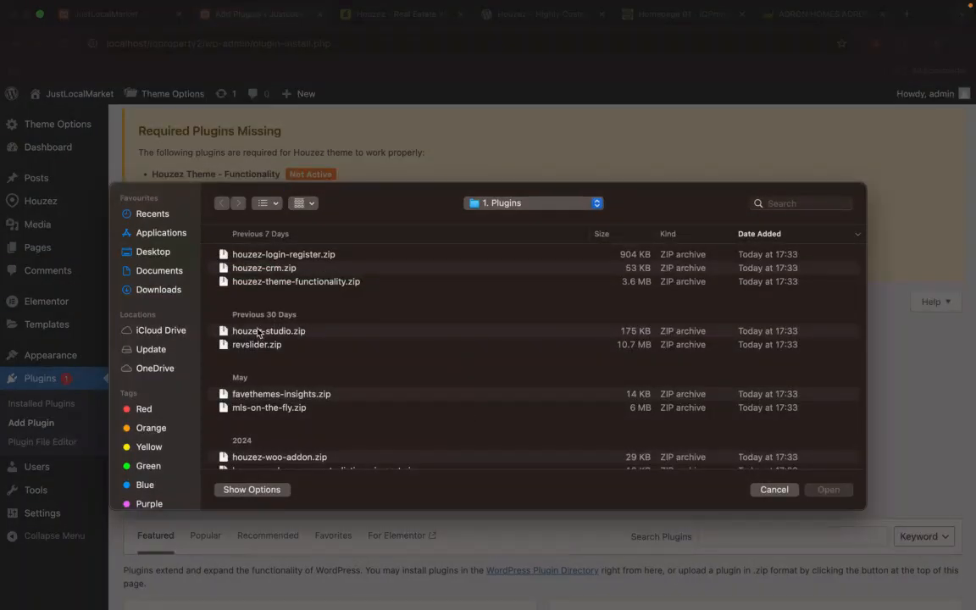
left_click(283, 333)
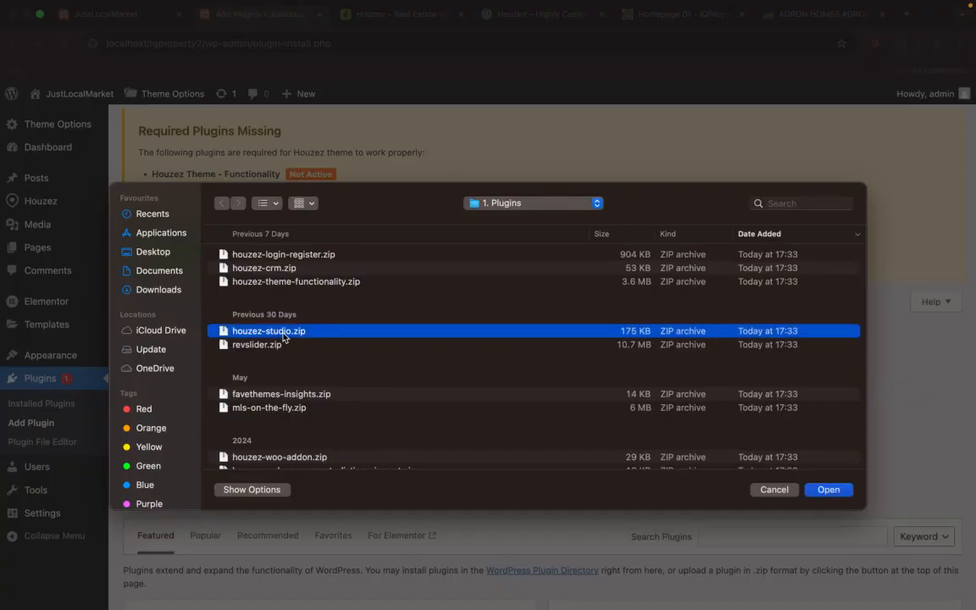
left_click(829, 491)
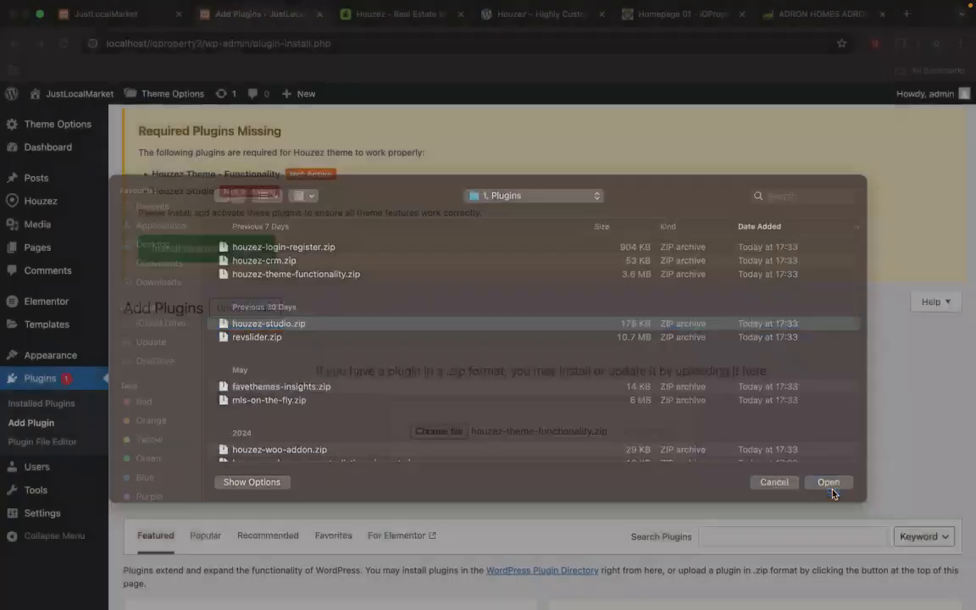
left_click(662, 433)
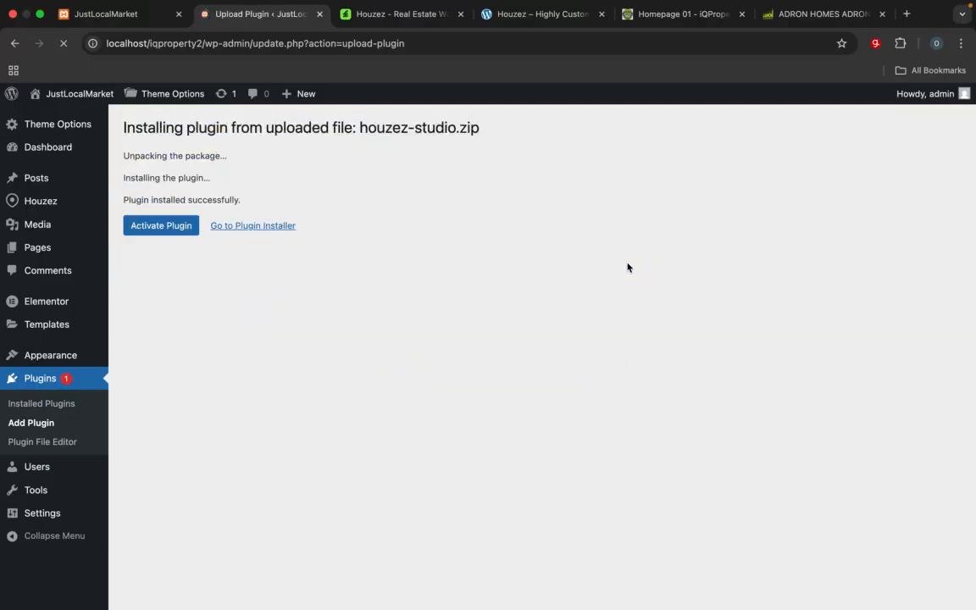
left_click(179, 406)
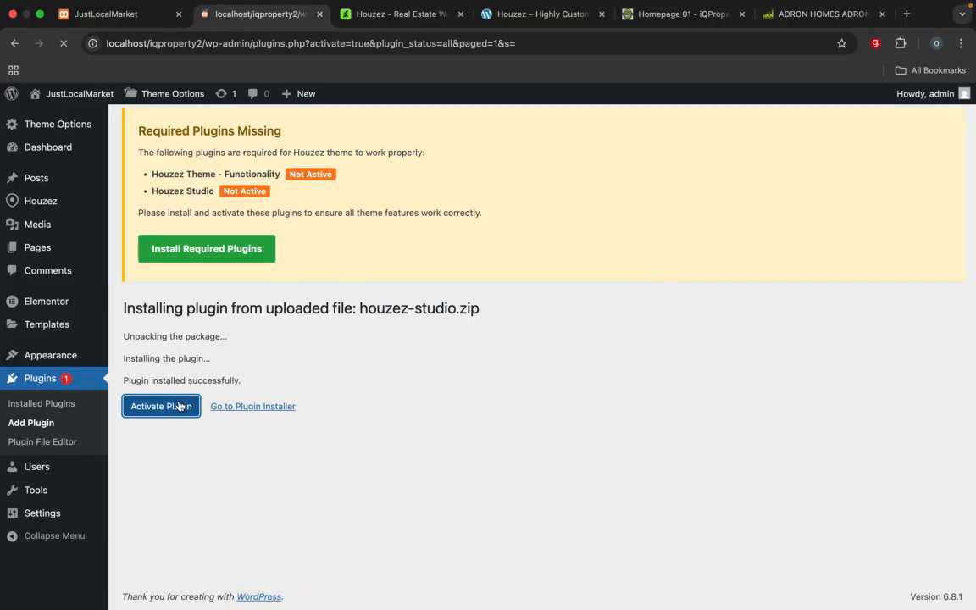
Step: Activate the Houzez Theme - Functionality plugin in the list of installed plugins
scroll(328, 410, "down", 5)
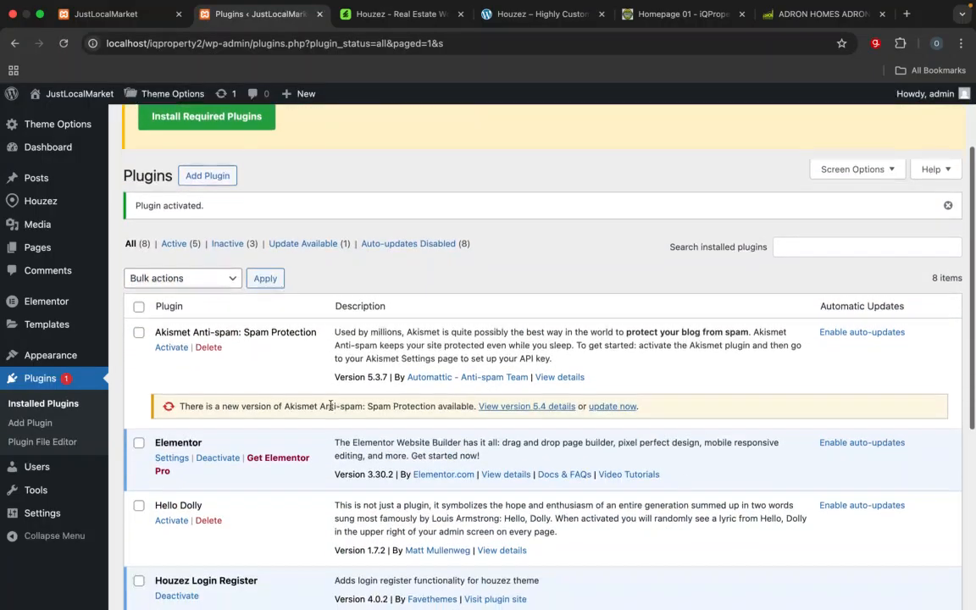
scroll(330, 410, "down", 4)
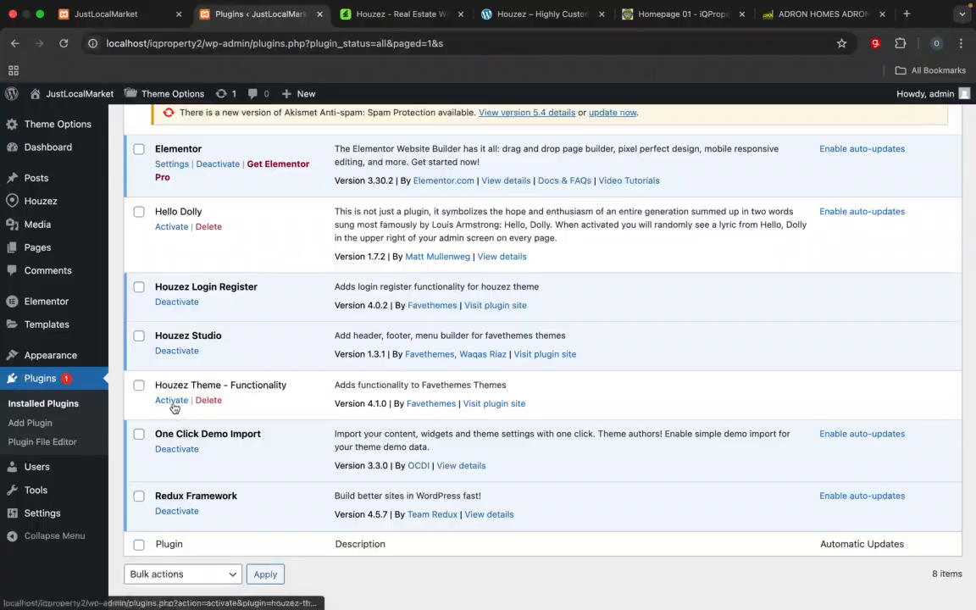
left_click(172, 402)
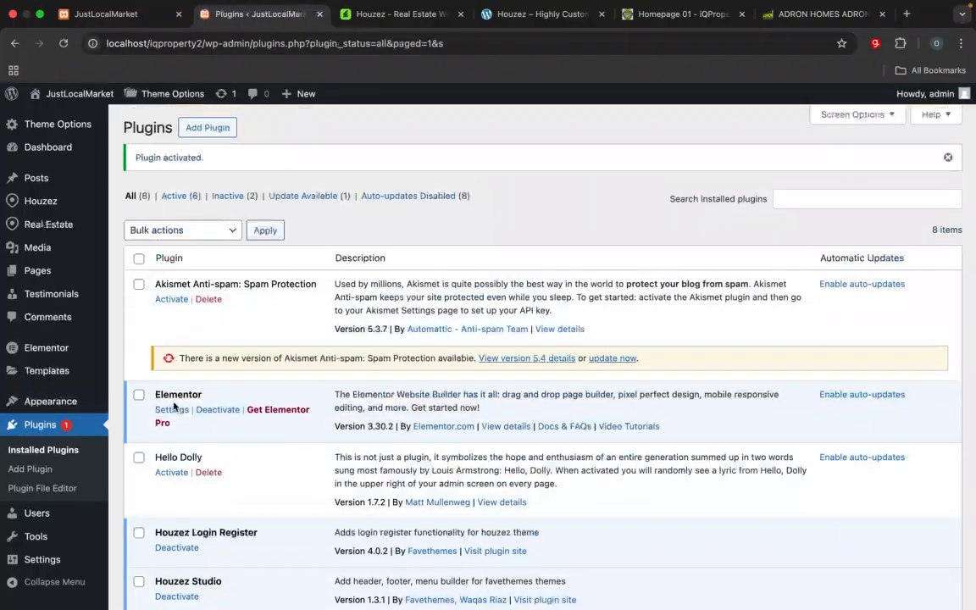
Step: Review the list of installed plugins and check which ones are active
scroll(174, 406, "down", 3)
scroll(173, 407, "down", 3)
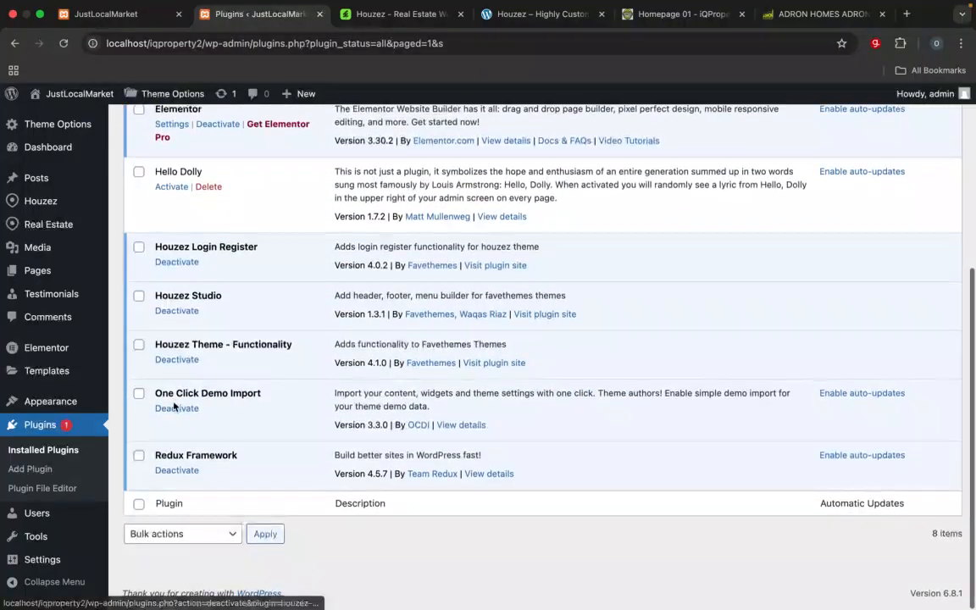
scroll(174, 406, "up", 5)
scroll(173, 407, "down", 4)
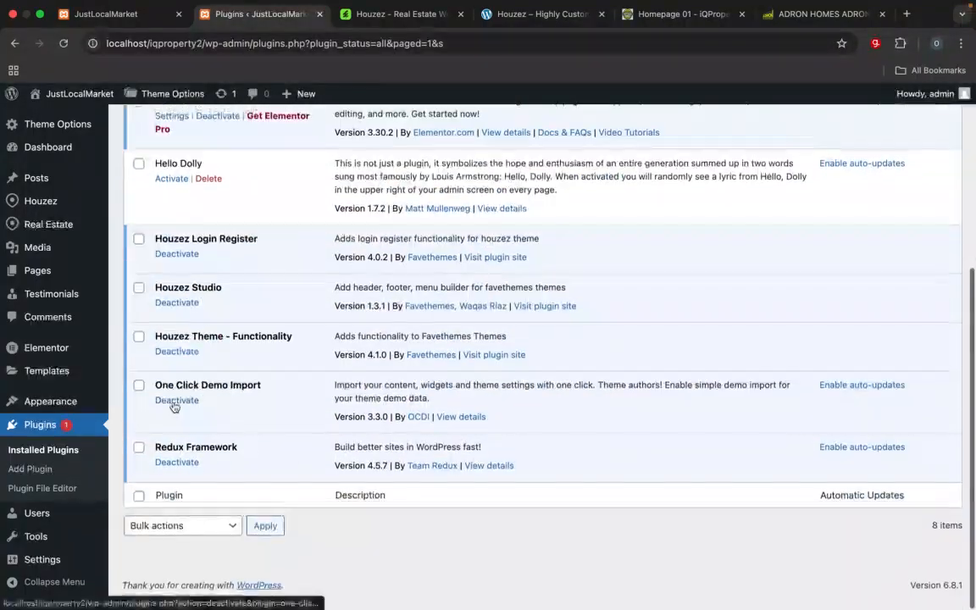
scroll(174, 407, "up", 4)
scroll(173, 407, "down", 1)
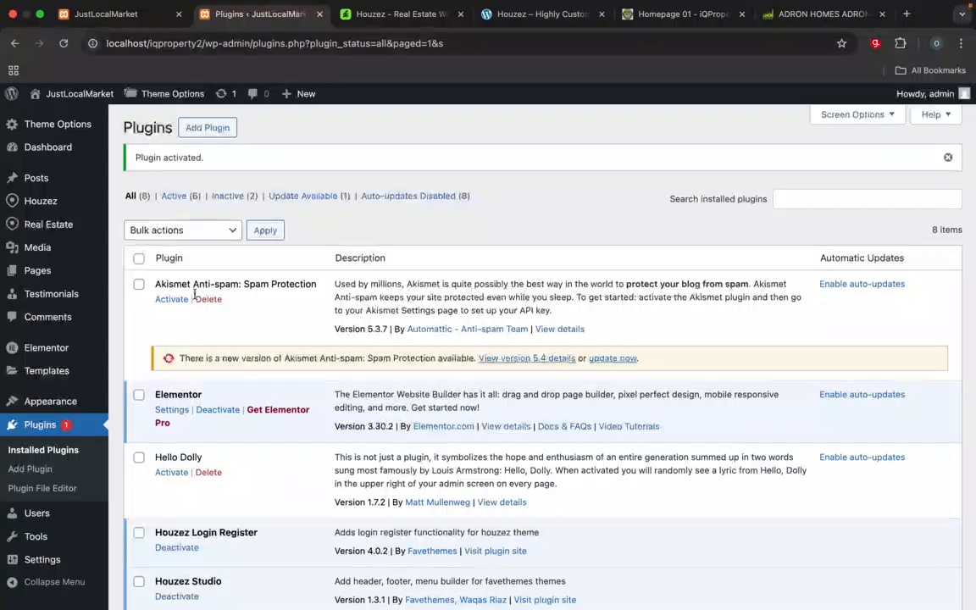
Step: Look through the zip files in the 1. Plugins folder from the plugin upload page, then close the file chooser without selecting one
left_click(204, 127)
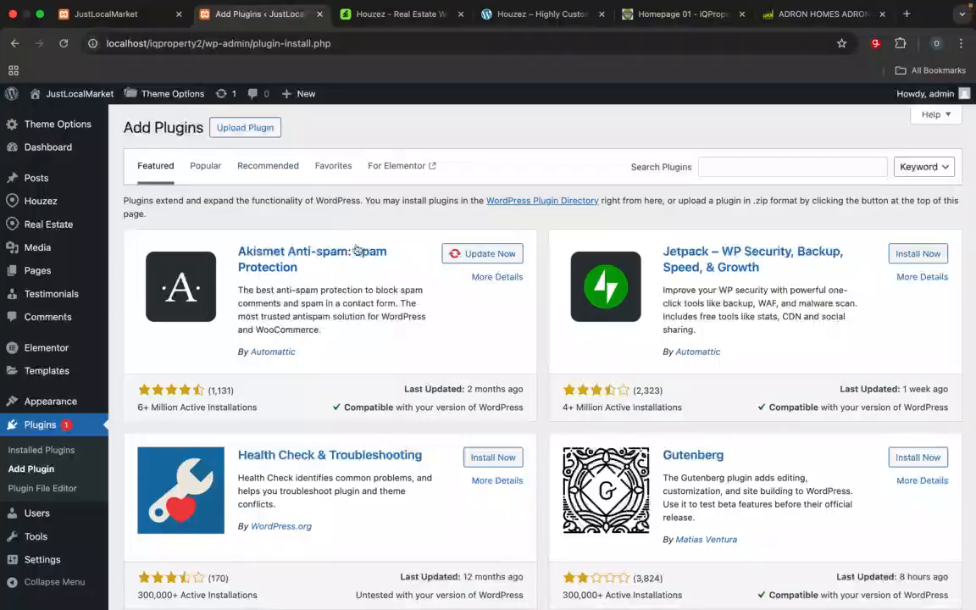
left_click(244, 126)
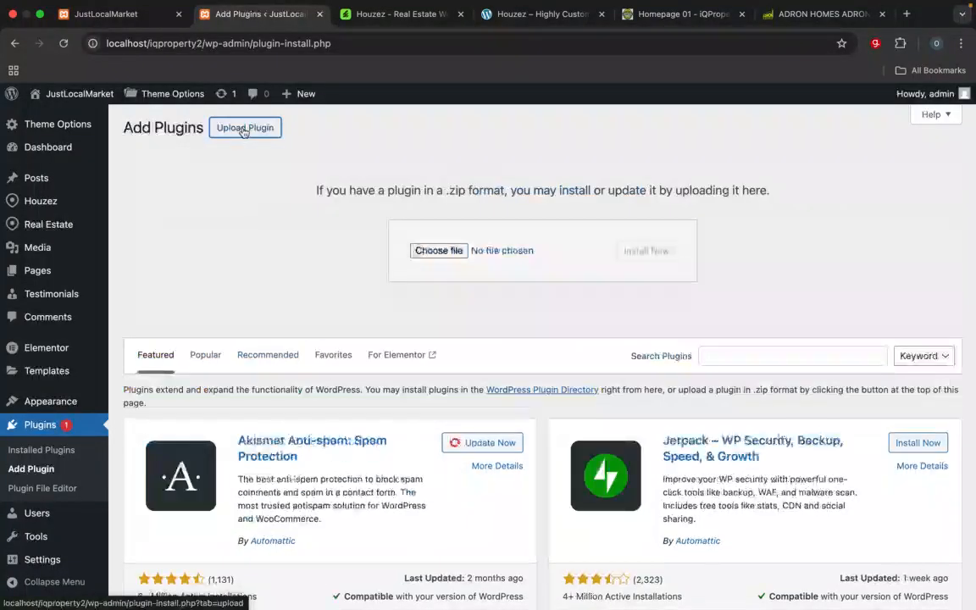
left_click(440, 250)
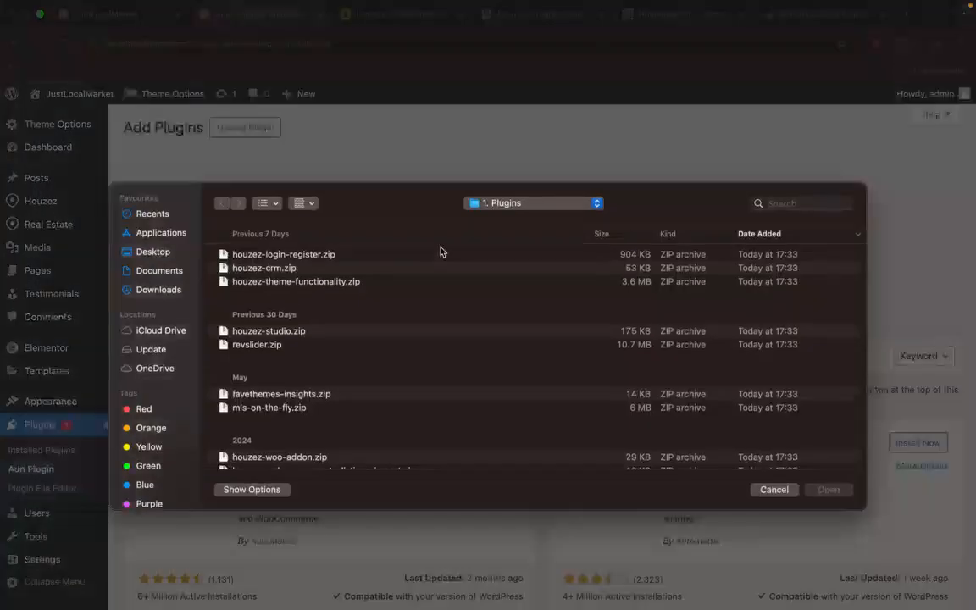
scroll(413, 388, "down", 1)
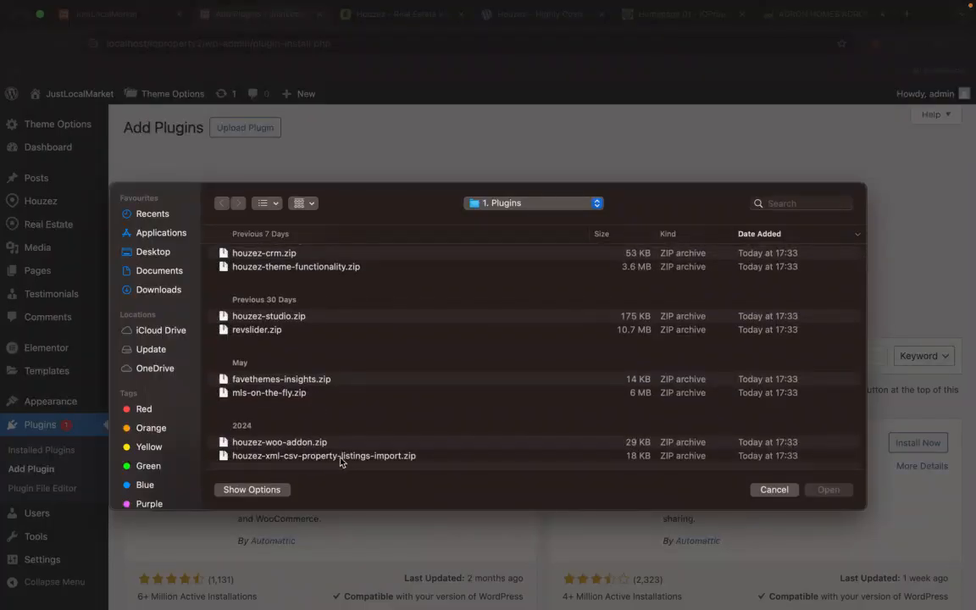
scroll(355, 416, "up", 1)
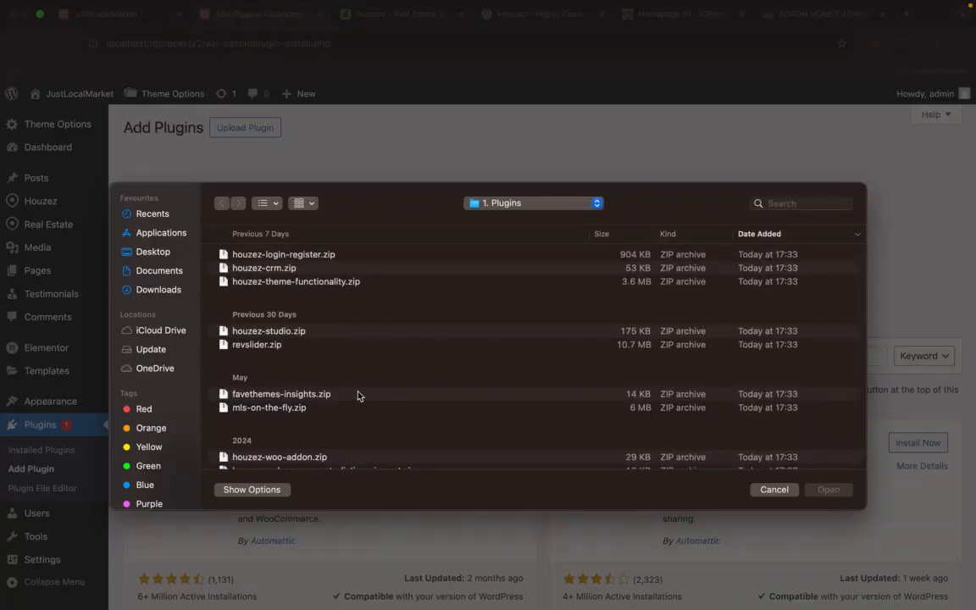
scroll(337, 365, "down", 1)
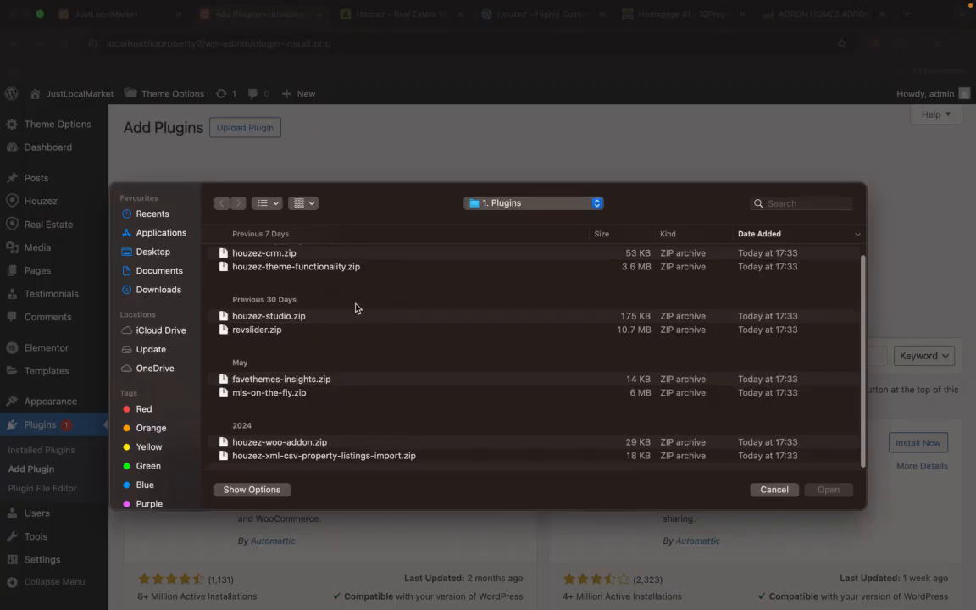
scroll(336, 310, "up", 1)
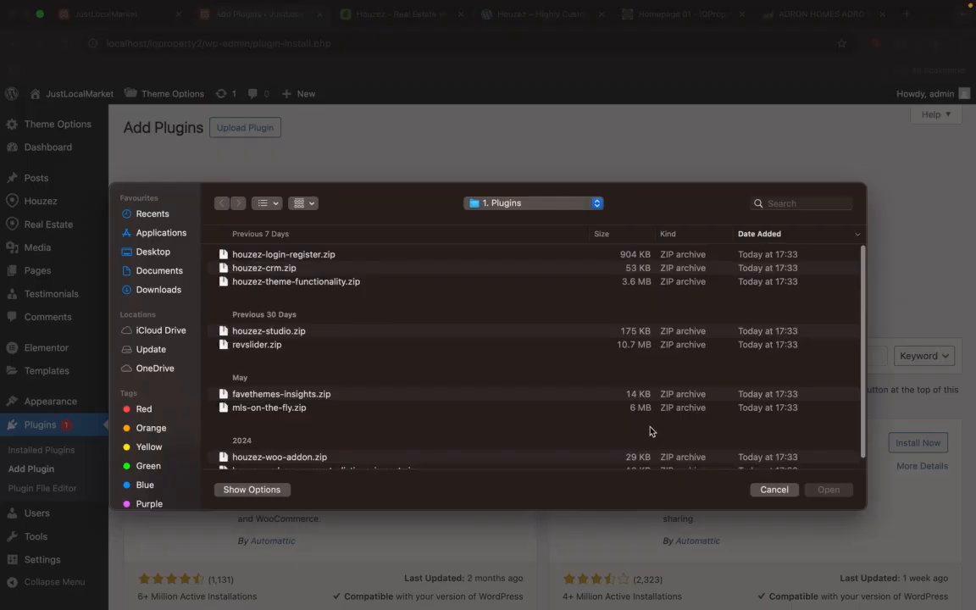
left_click(784, 496)
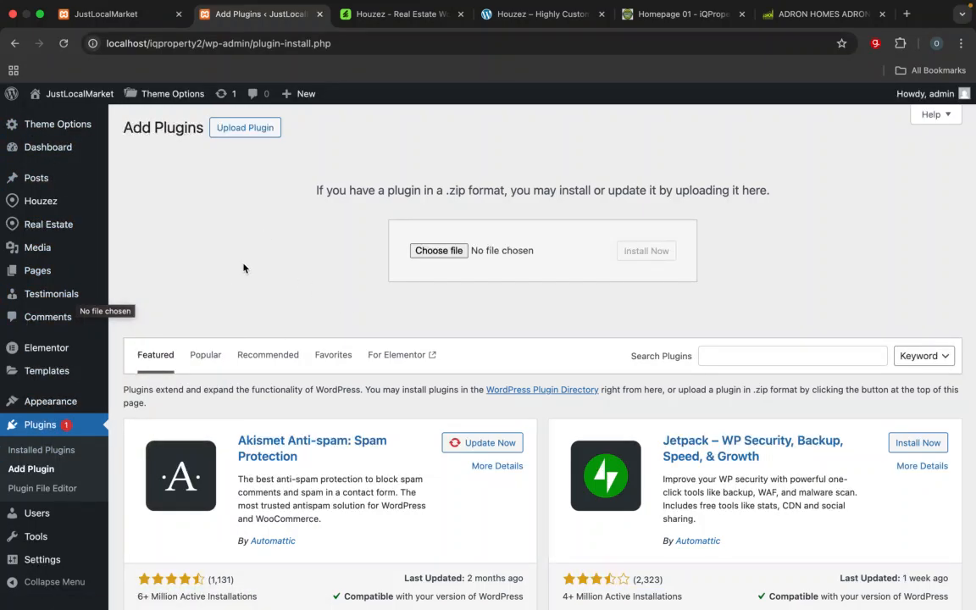
mouse_move(72, 302)
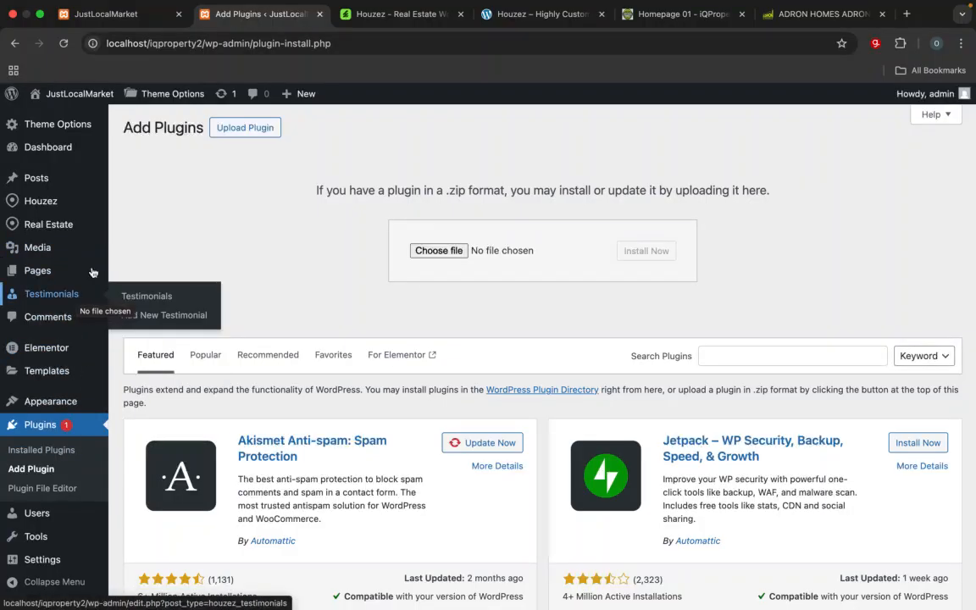
mouse_move(39, 276)
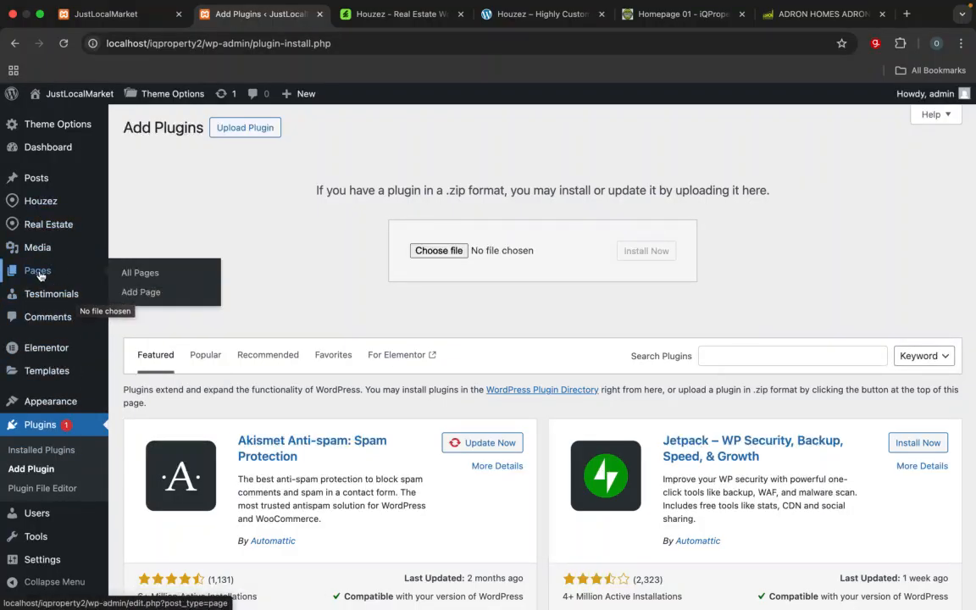
scroll(356, 407, "down", 9)
scroll(356, 408, "up", 5)
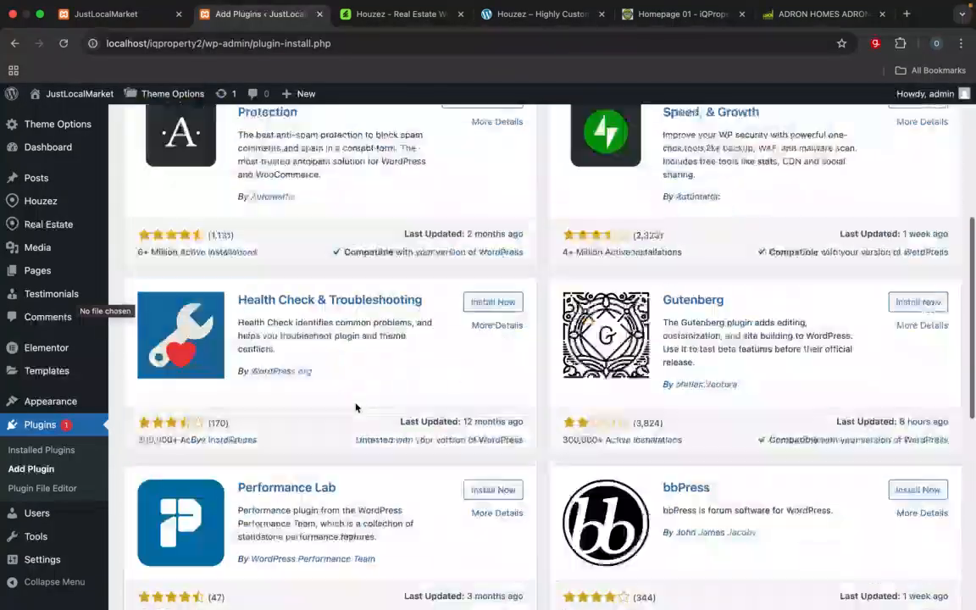
scroll(356, 407, "up", 5)
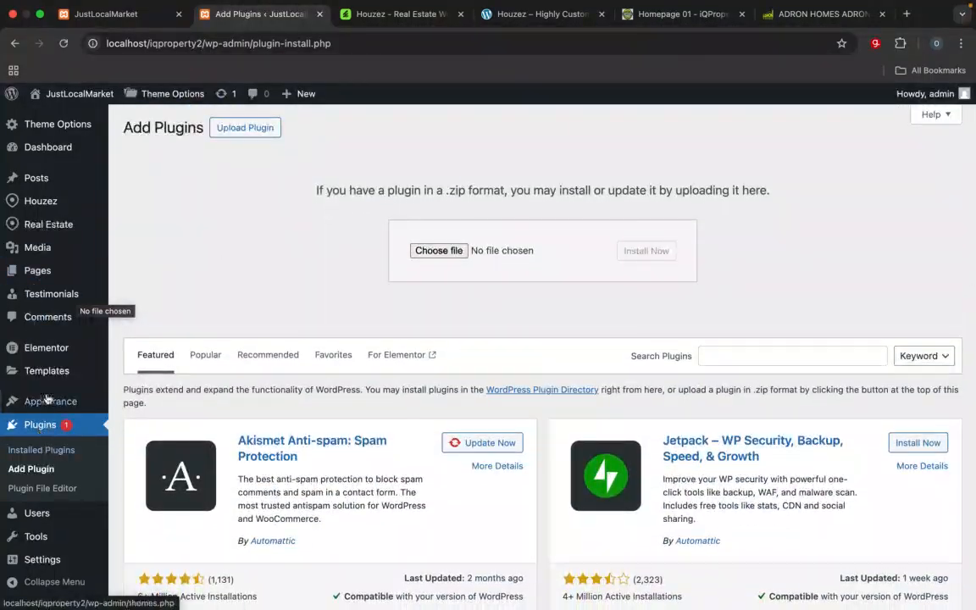
mouse_move(47, 356)
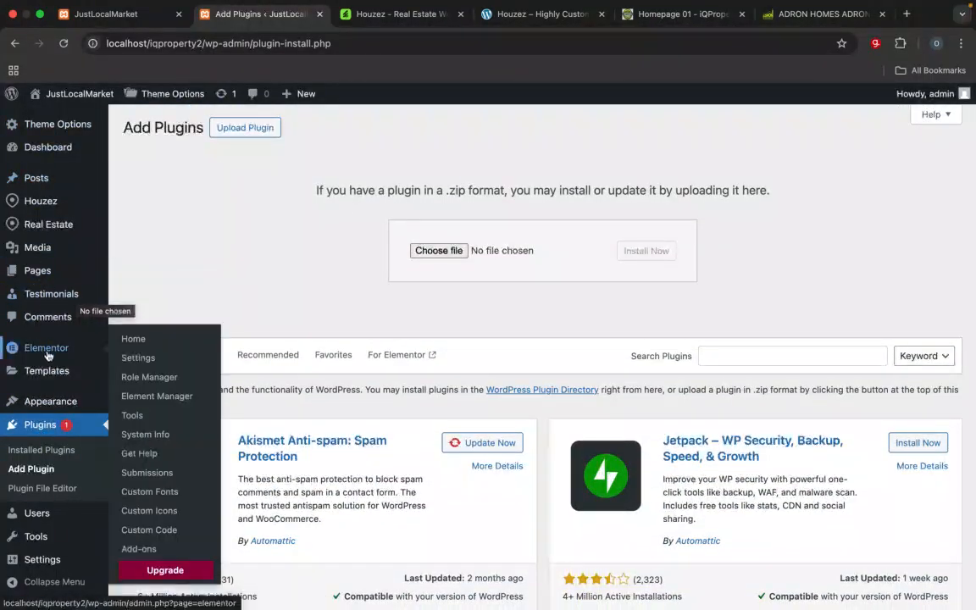
mouse_move(85, 373)
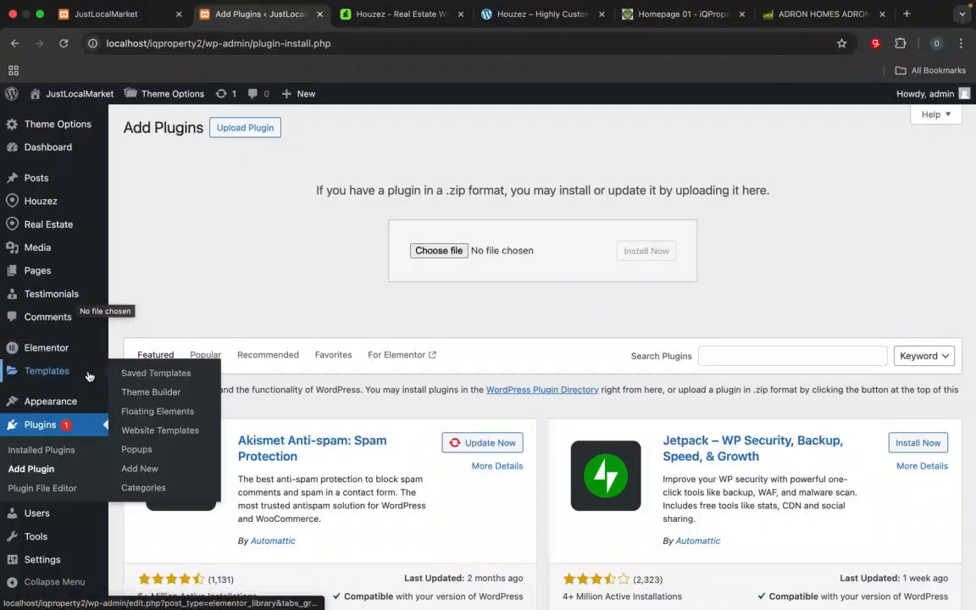
mouse_move(84, 124)
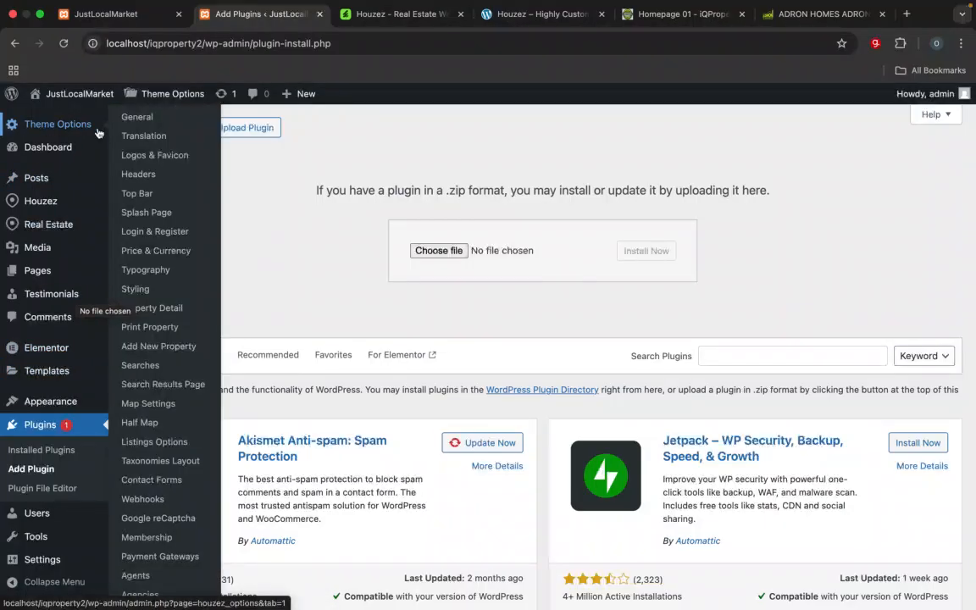
mouse_move(49, 193)
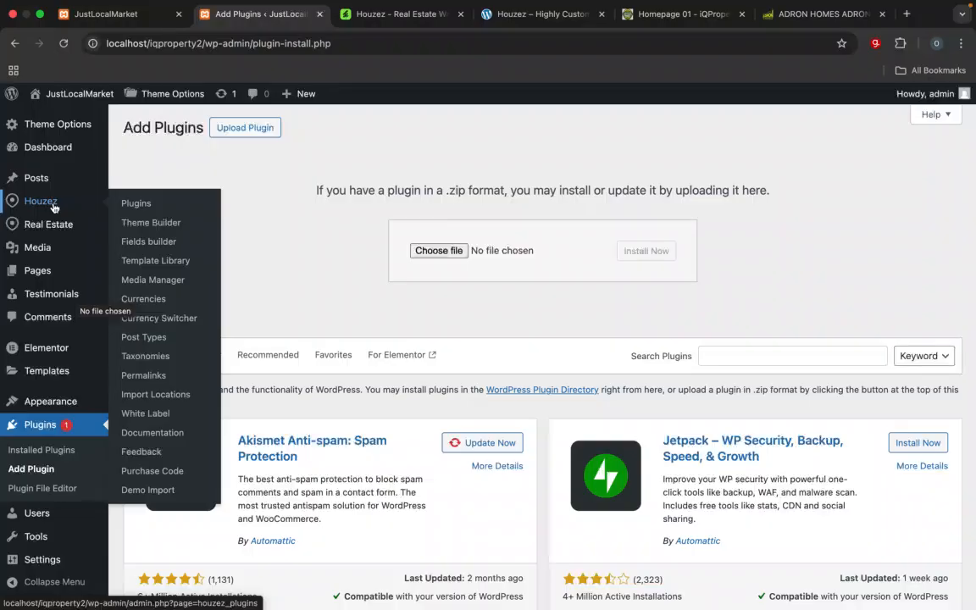
mouse_move(59, 227)
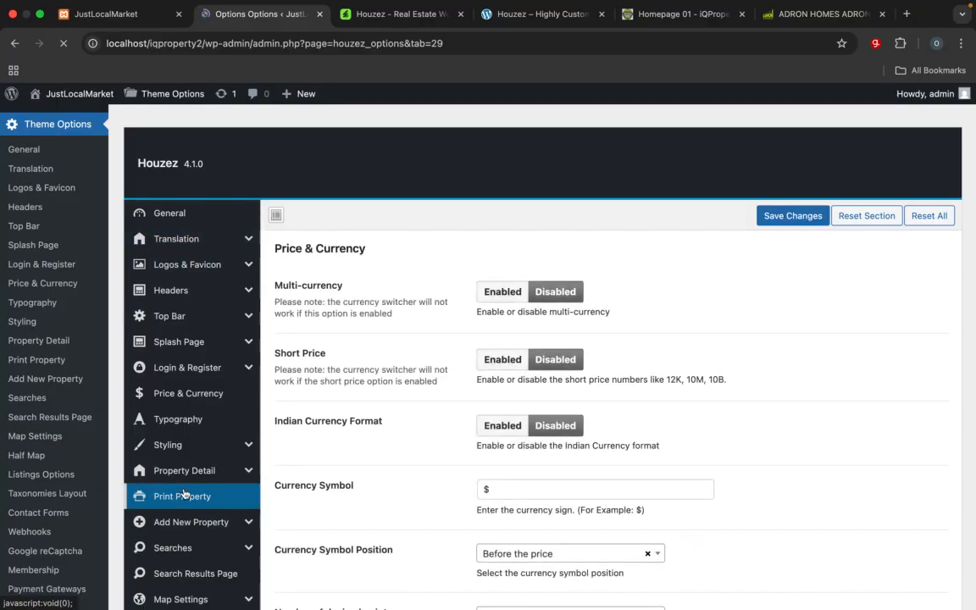
Step: Look through the Houzez theme option sections and the Price & Currency settings
scroll(178, 498, "down", 1)
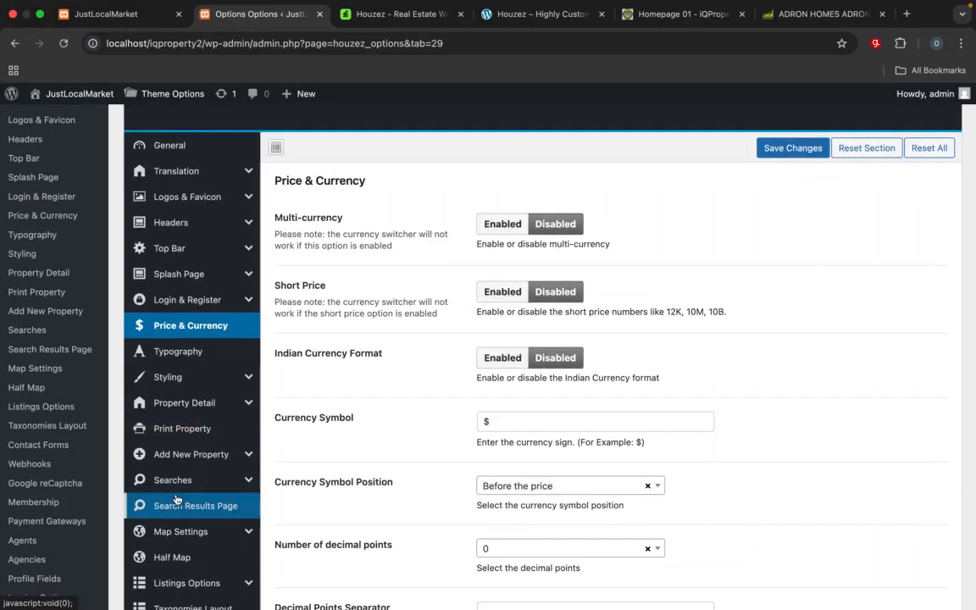
scroll(176, 499, "up", 2)
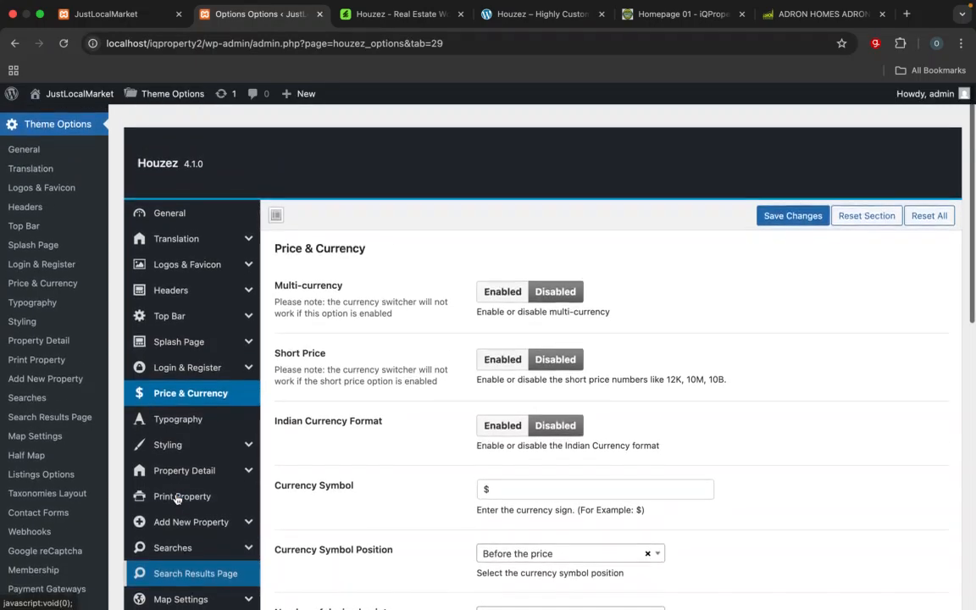
scroll(217, 496, "down", 1)
scroll(212, 423, "up", 1)
mouse_move(198, 289)
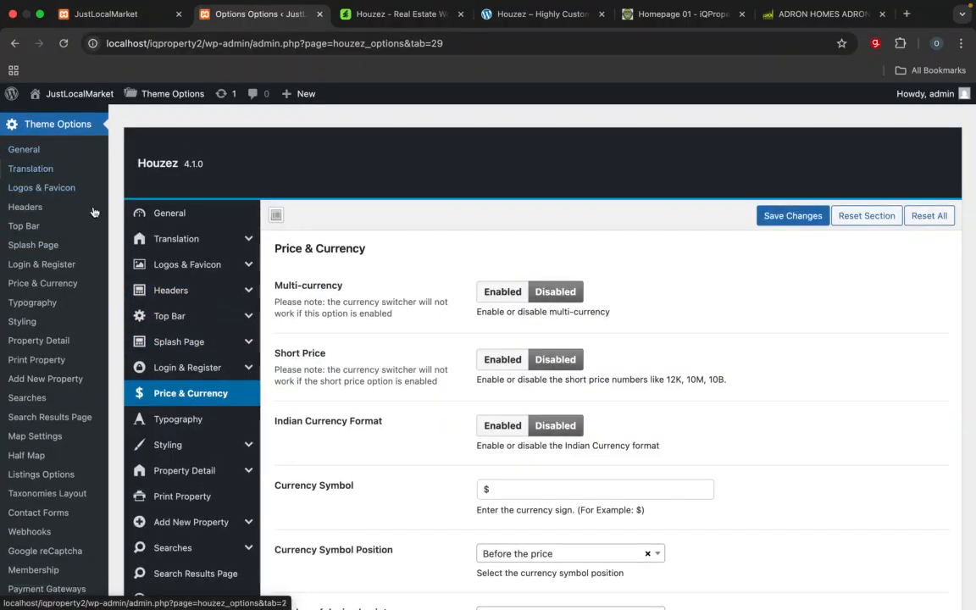
scroll(47, 321, "down", 5)
scroll(47, 359, "down", 3)
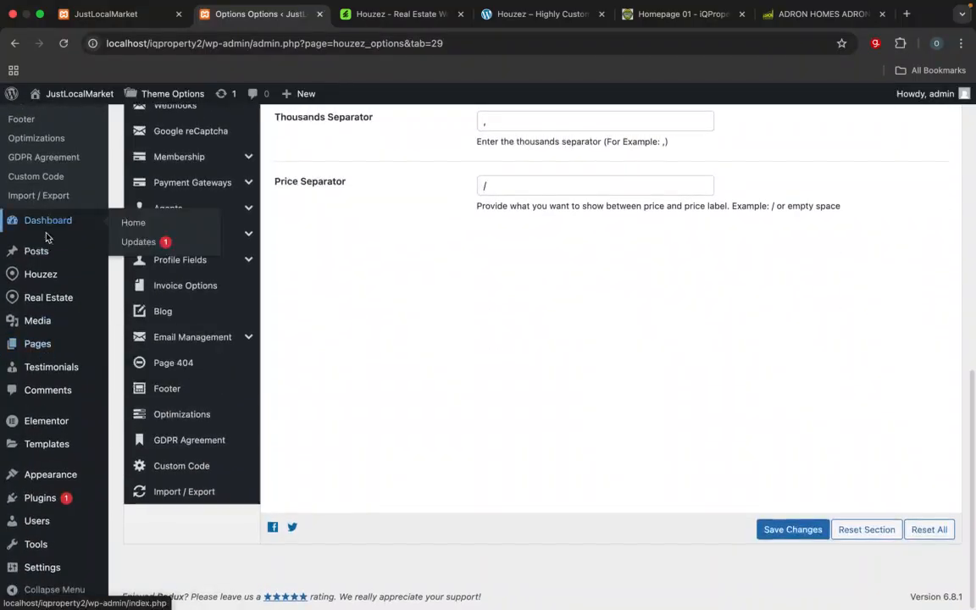
Step: Open the Houzez Plugin Management page and check the status of the required plugins
mouse_move(37, 277)
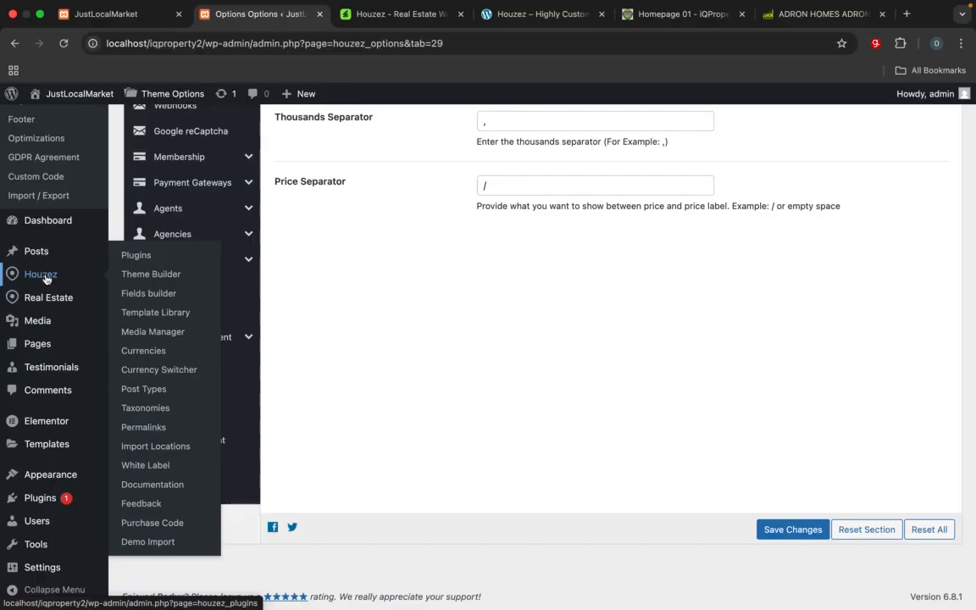
left_click(141, 264)
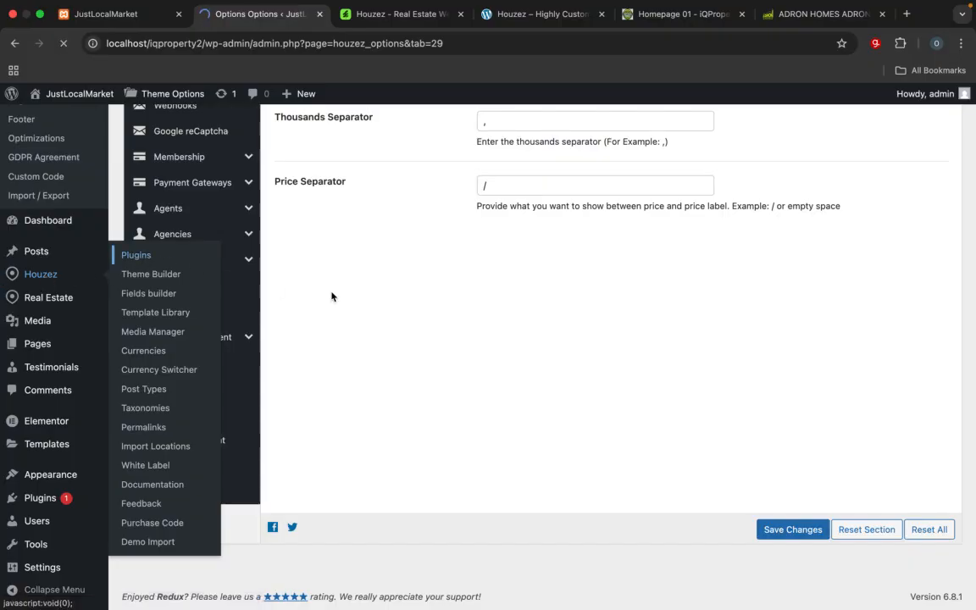
scroll(389, 306, "down", 3)
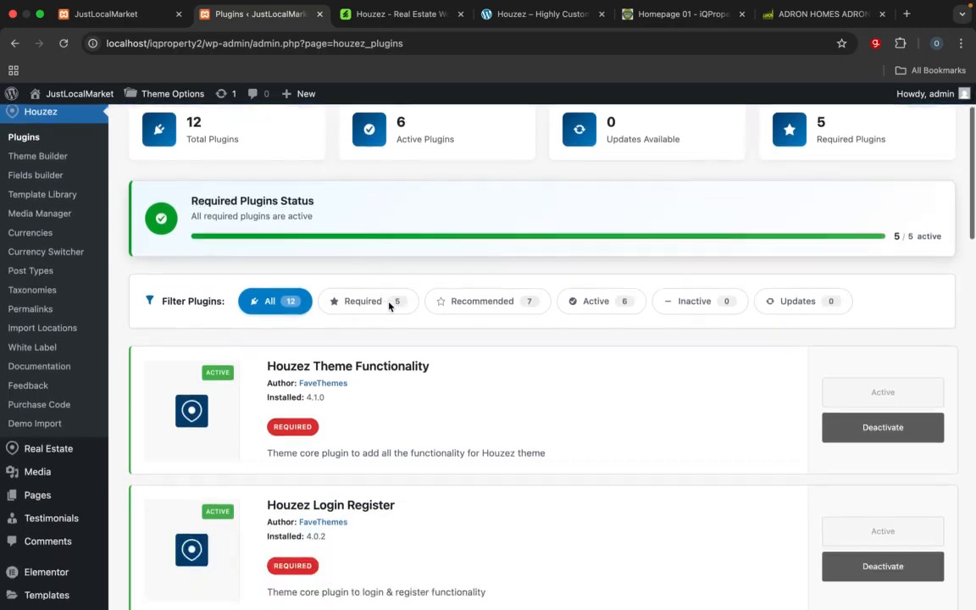
scroll(388, 307, "down", 2)
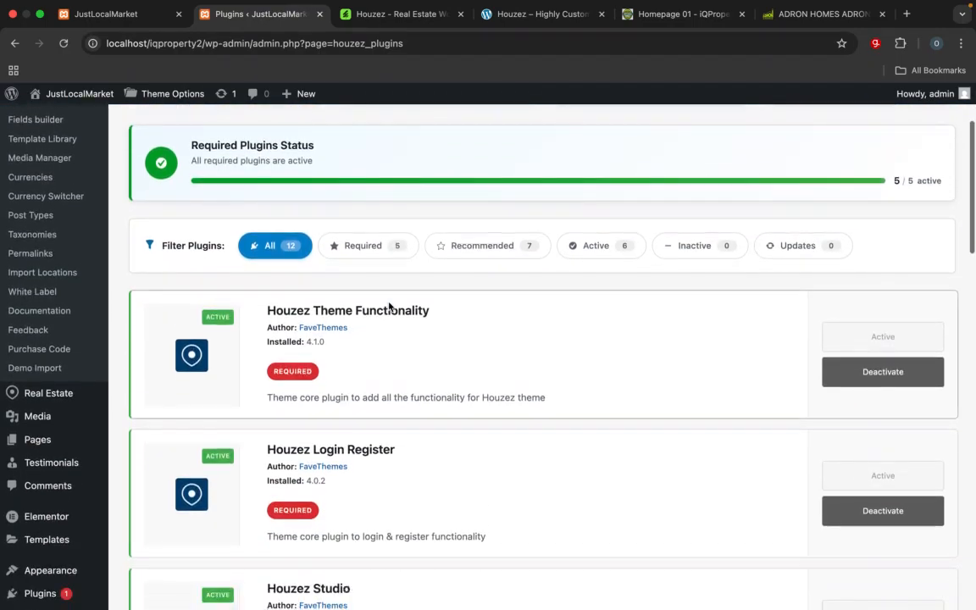
scroll(388, 307, "up", 5)
scroll(389, 306, "down", 1)
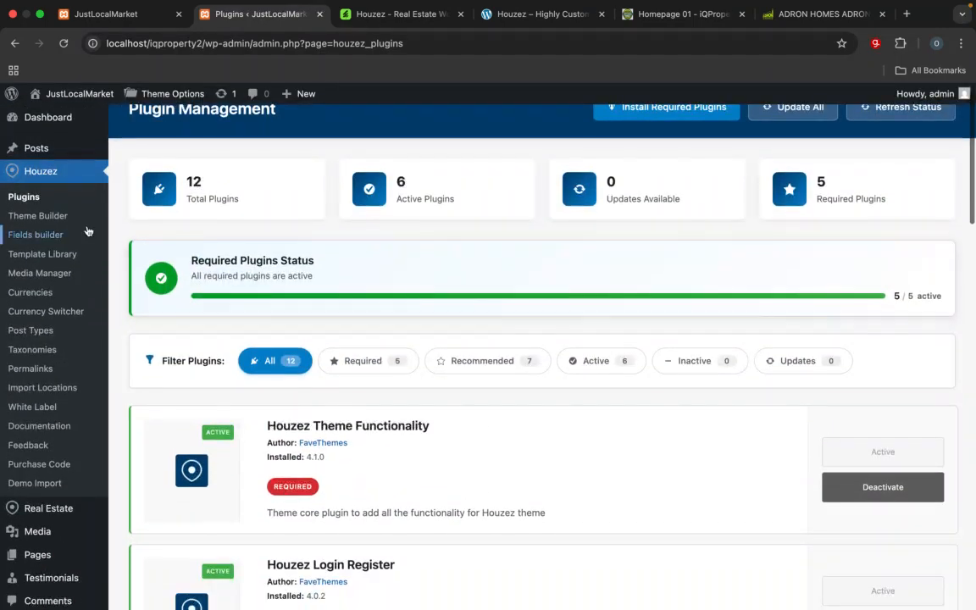
Step: View the Houzez Theme Builder, Currencies Management and Currency Switcher Settings pages one after another
left_click(29, 218)
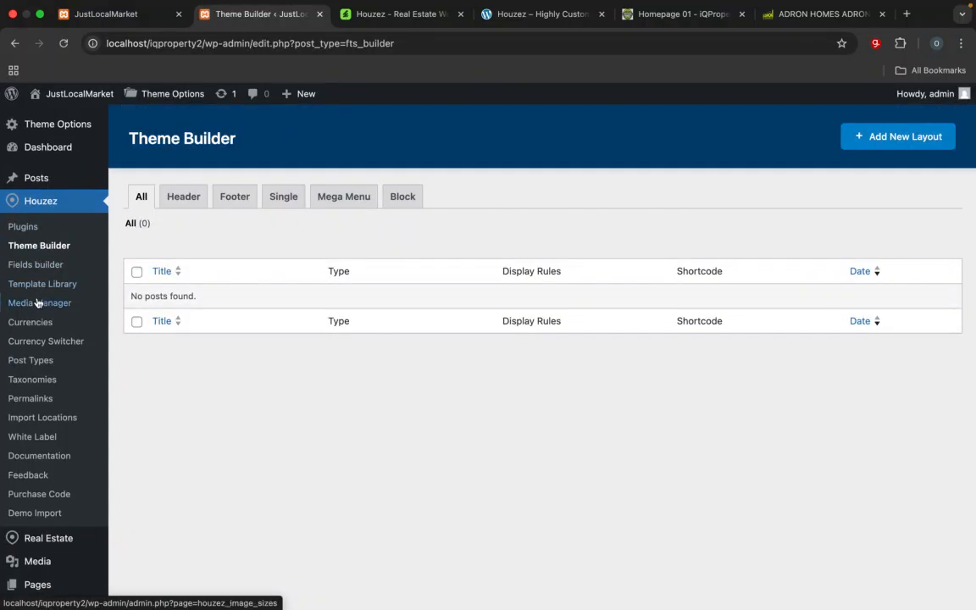
left_click(39, 330)
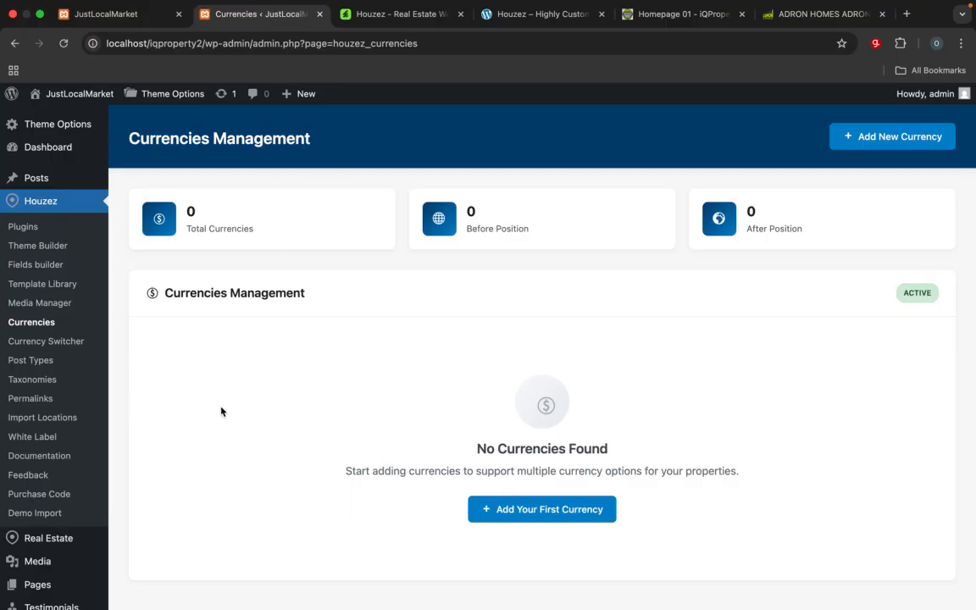
left_click(31, 342)
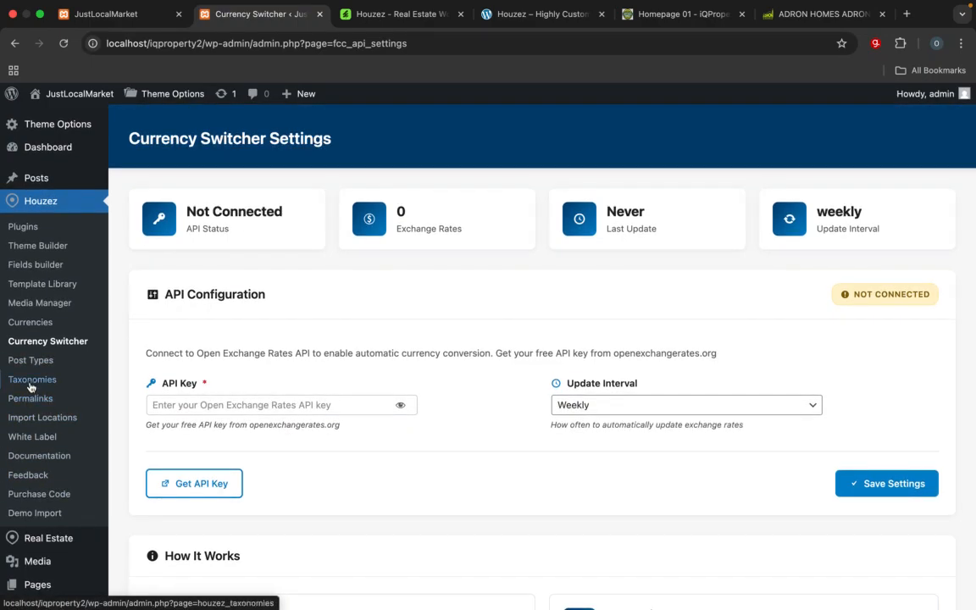
Step: Open Houzez Permalinks Management and examine the property, taxonomy and location URL slugs
left_click(30, 405)
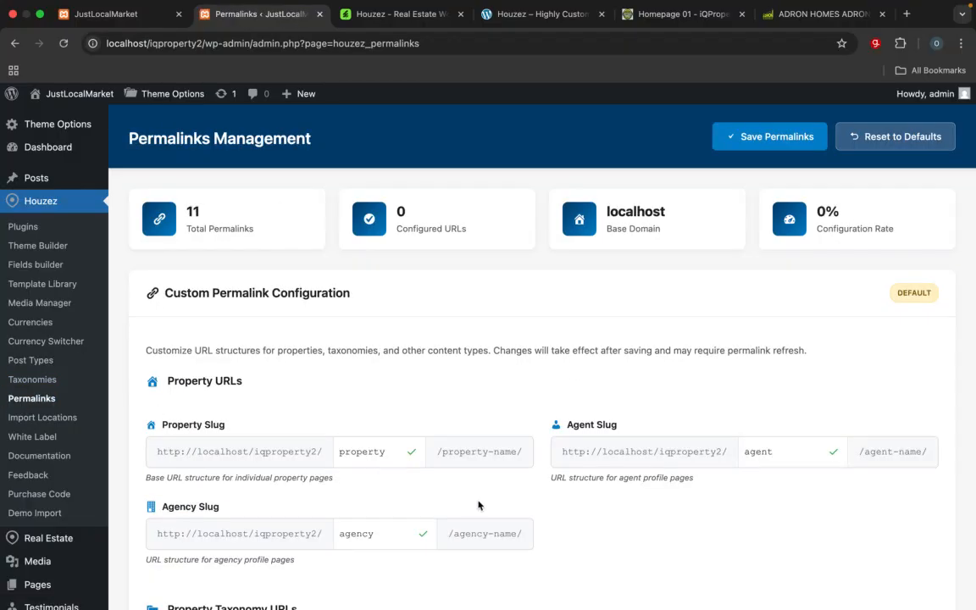
scroll(478, 506, "down", 6)
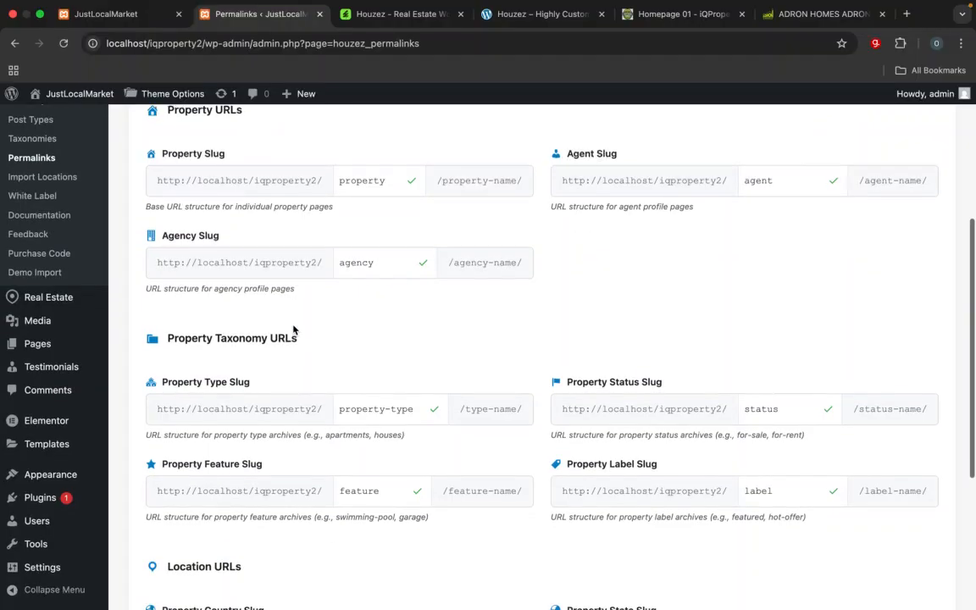
scroll(294, 330, "down", 6)
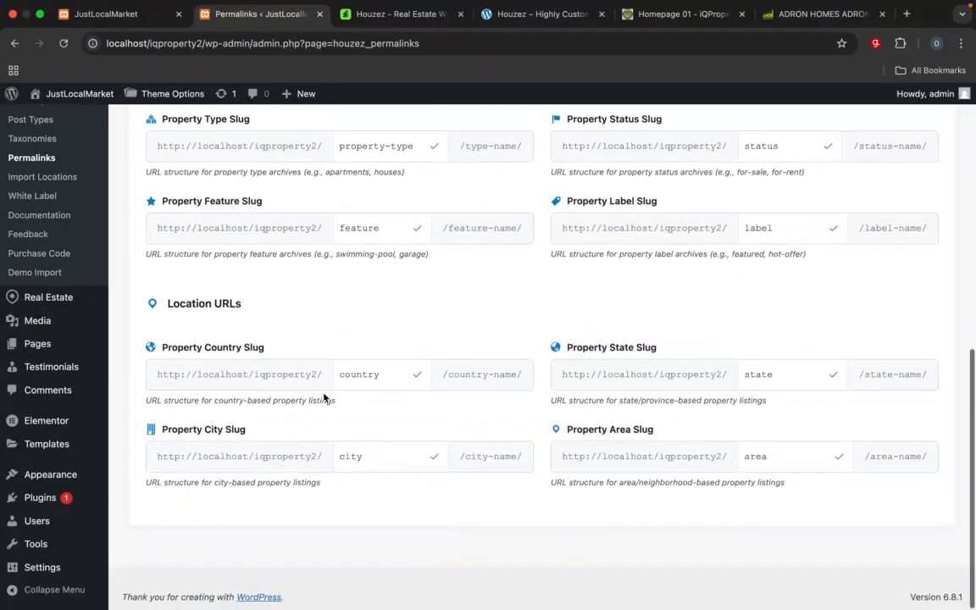
Step: Return to the Houzez Permalinks Management page and review its property, taxonomy and location slug fields
scroll(324, 398, "up", 1)
scroll(324, 398, "left", 5)
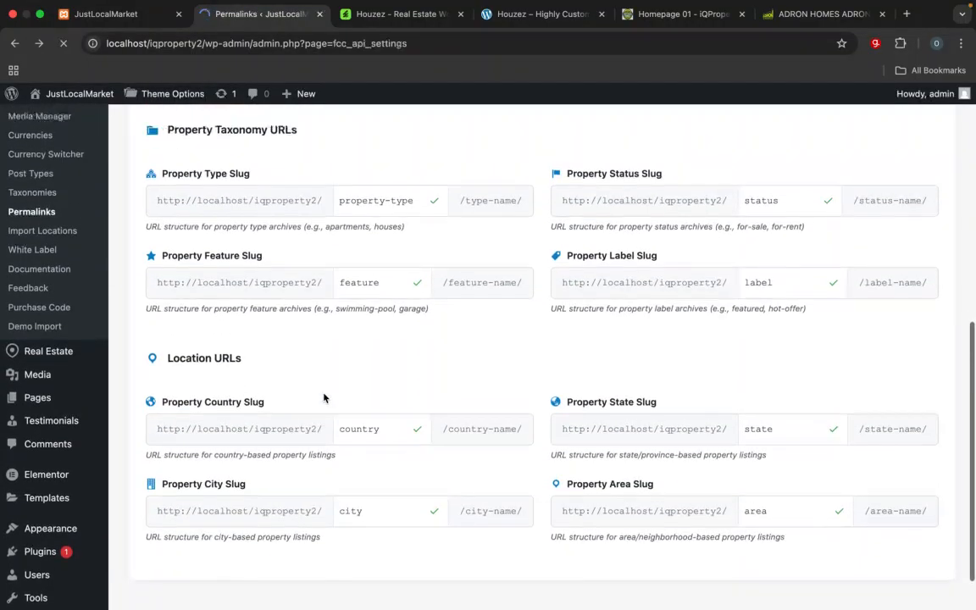
scroll(323, 398, "up", 2)
scroll(324, 398, "down", 5)
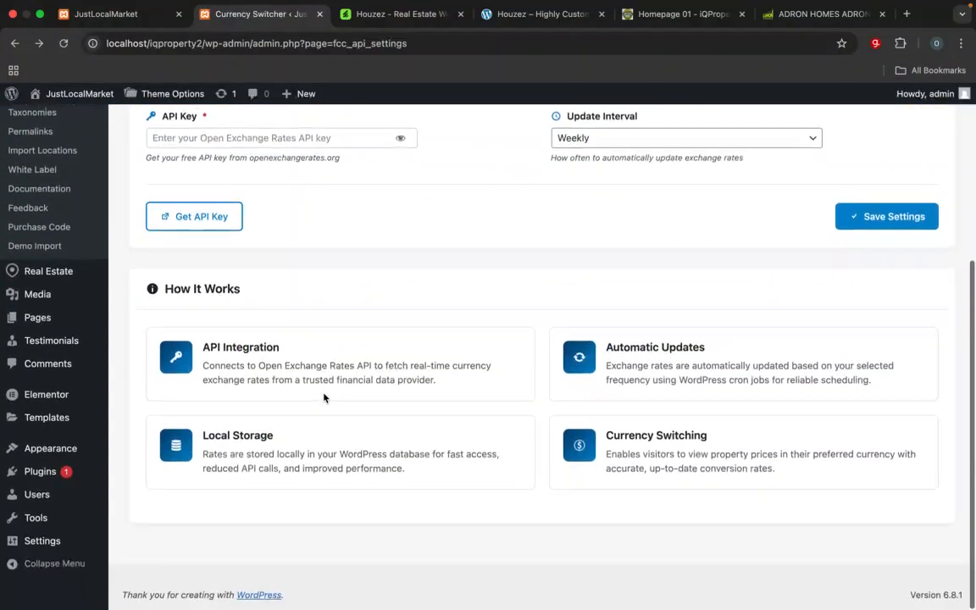
scroll(34, 398, "up", 5)
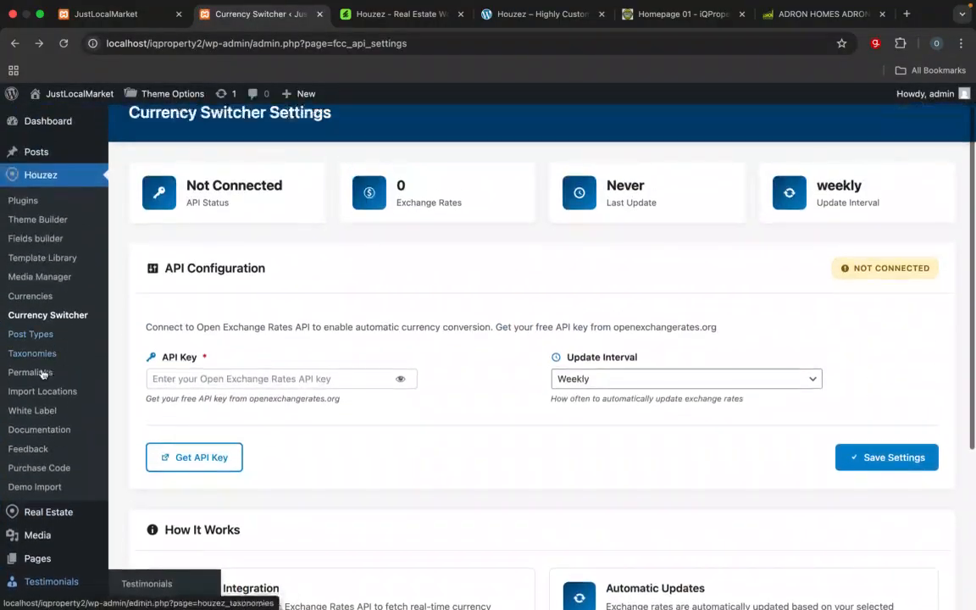
left_click(39, 372)
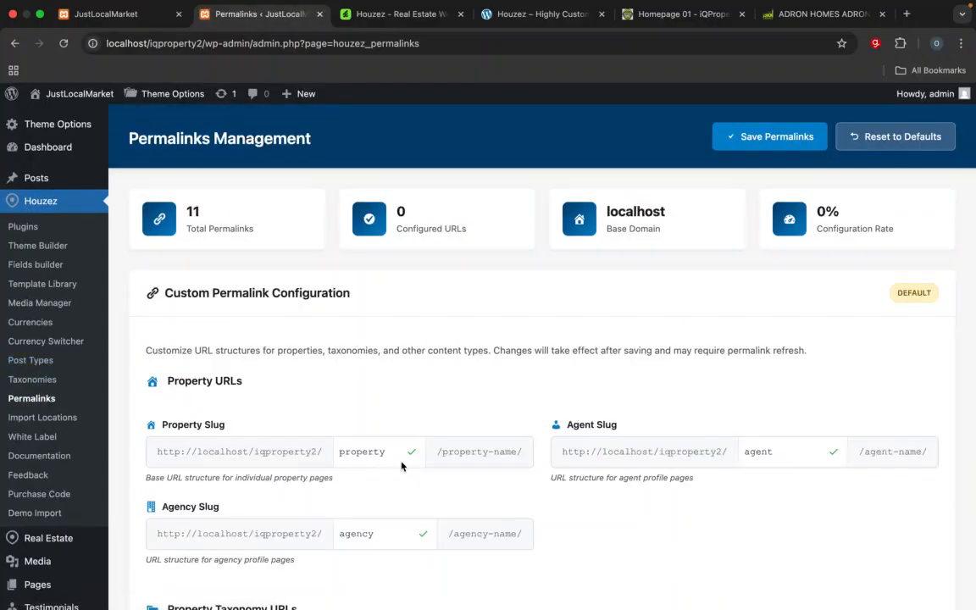
scroll(796, 452, "down", 5)
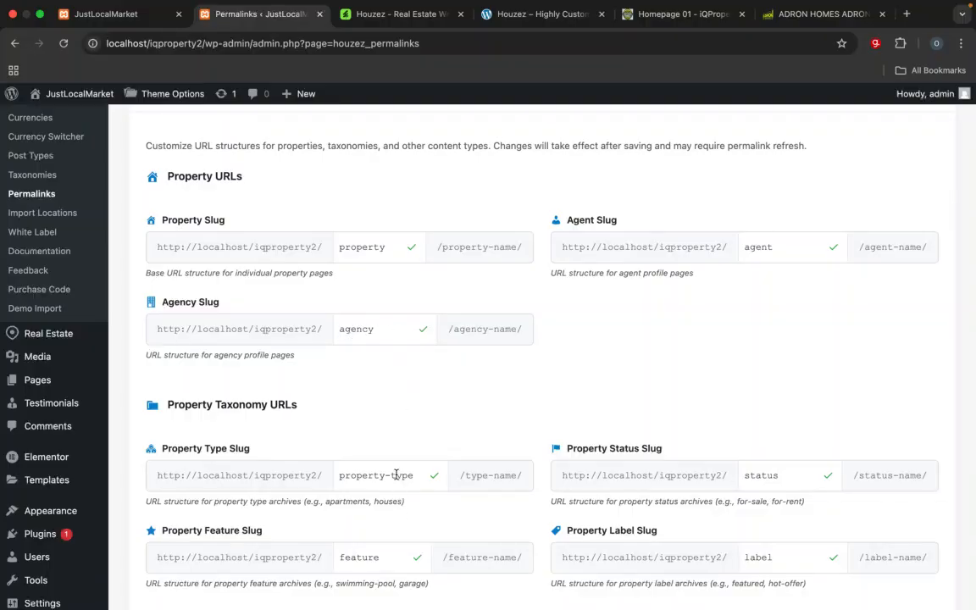
scroll(396, 474, "down", 2)
scroll(348, 453, "down", 5)
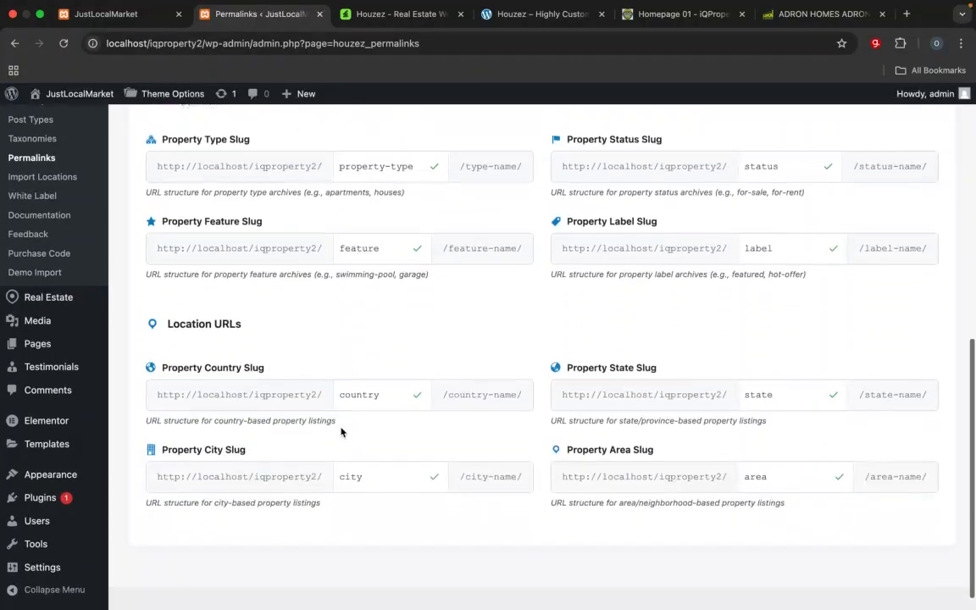
scroll(258, 400, "up", 5)
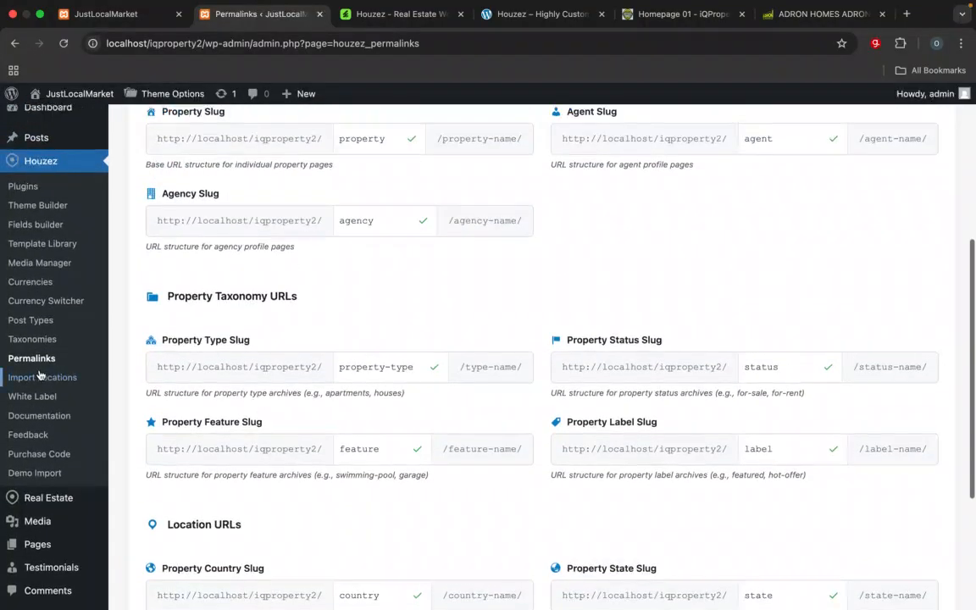
Step: Open Houzez Taxonomies Management and examine the location taxonomy settings and the Location Hierarchy section
left_click(31, 341)
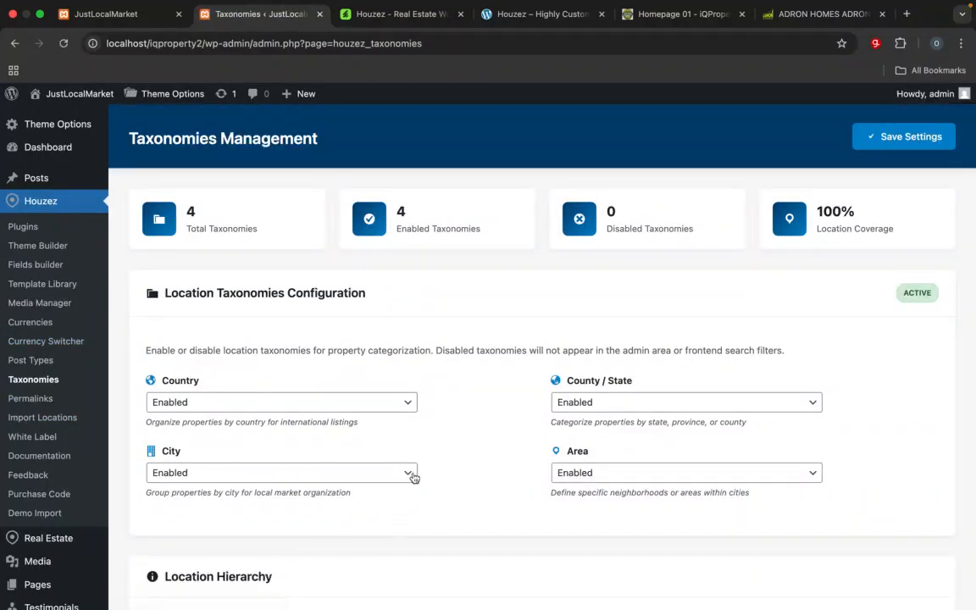
scroll(413, 477, "down", 5)
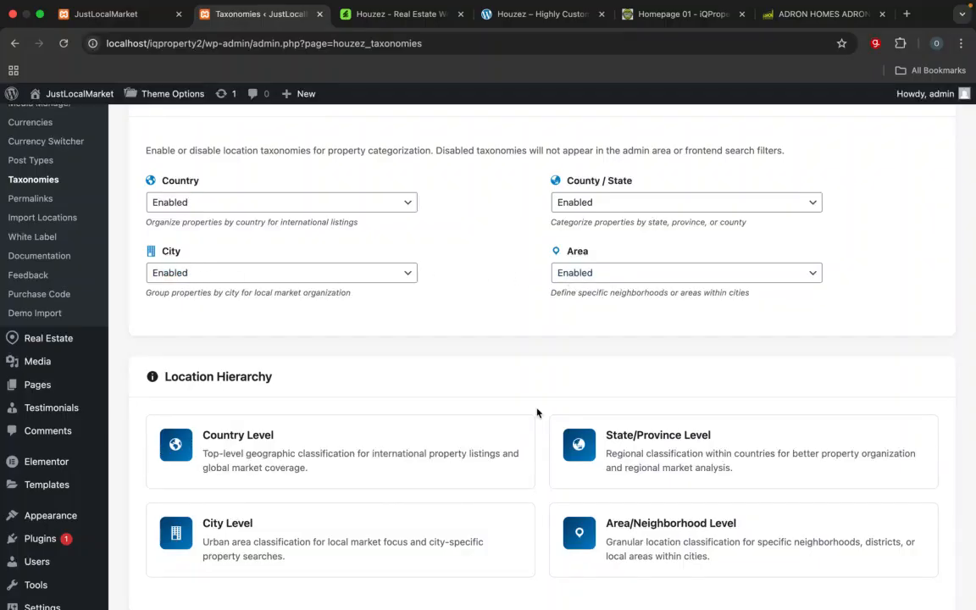
scroll(537, 411, "down", 2)
scroll(300, 383, "up", 7)
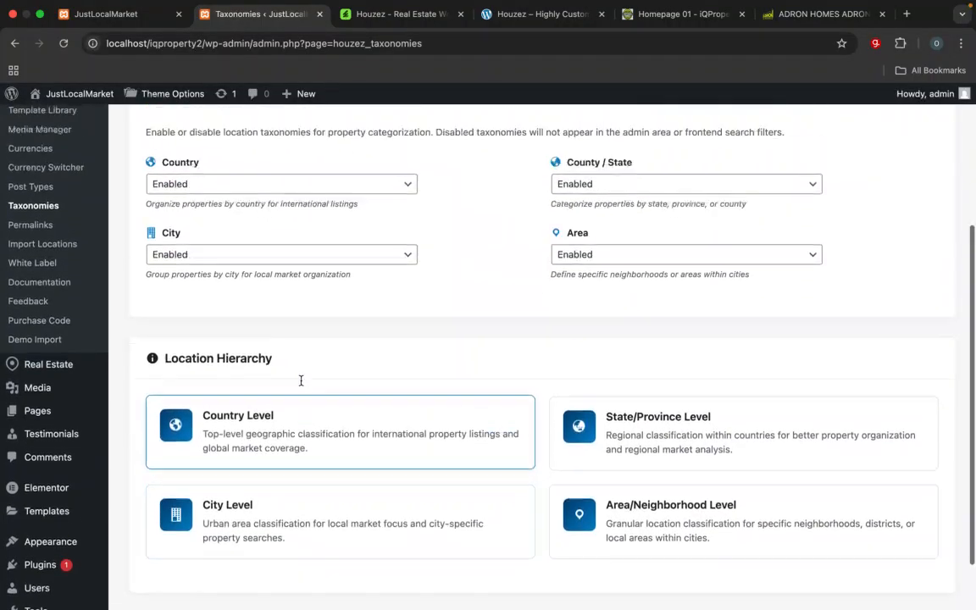
scroll(301, 384, "down", 1)
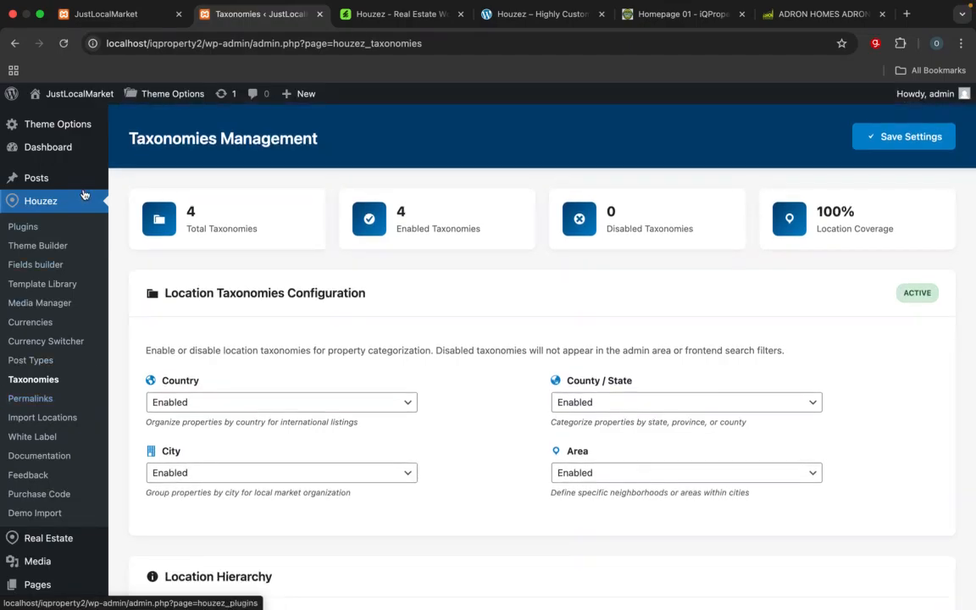
Step: Look through the Theme Options, Houzez and Real Estate entries of the WordPress admin navigation
mouse_move(75, 132)
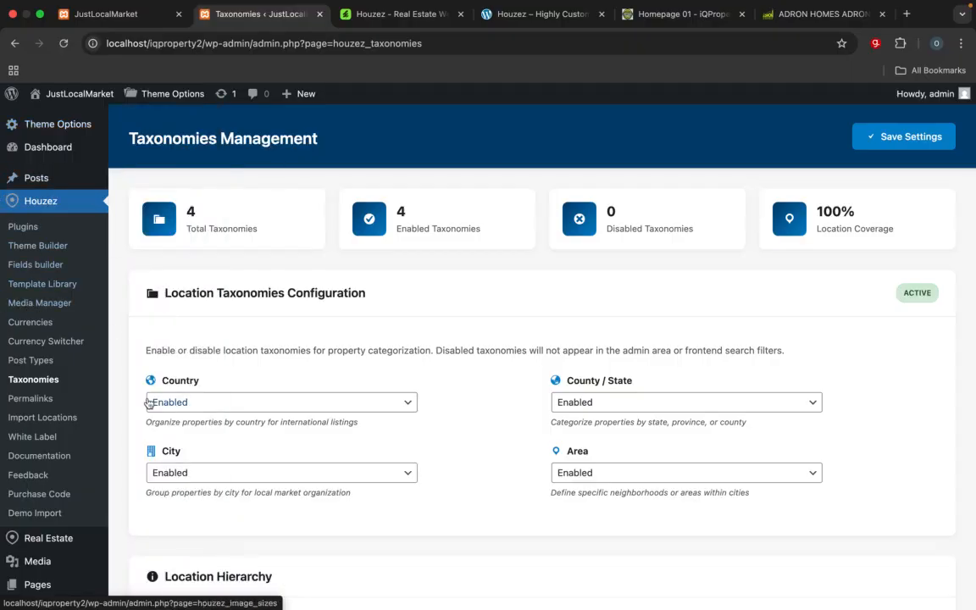
scroll(140, 403, "down", 5)
mouse_move(13, 324)
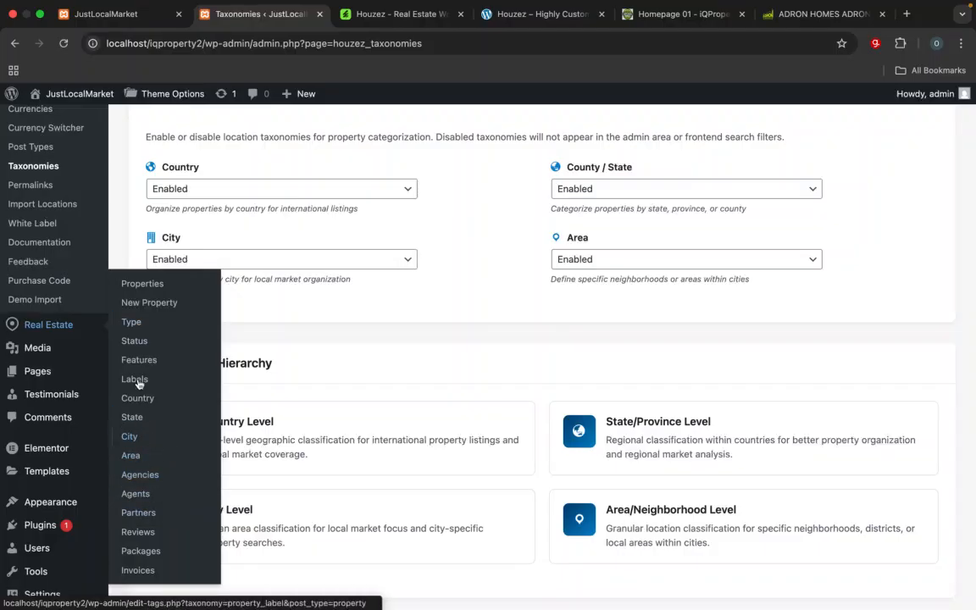
scroll(135, 330, "up", 4)
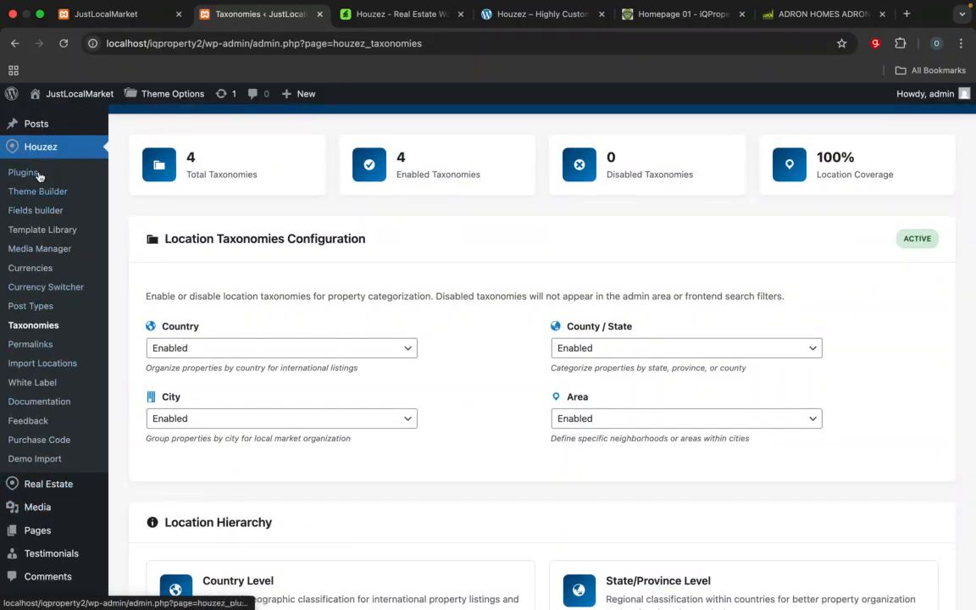
scroll(58, 265, "up", 2)
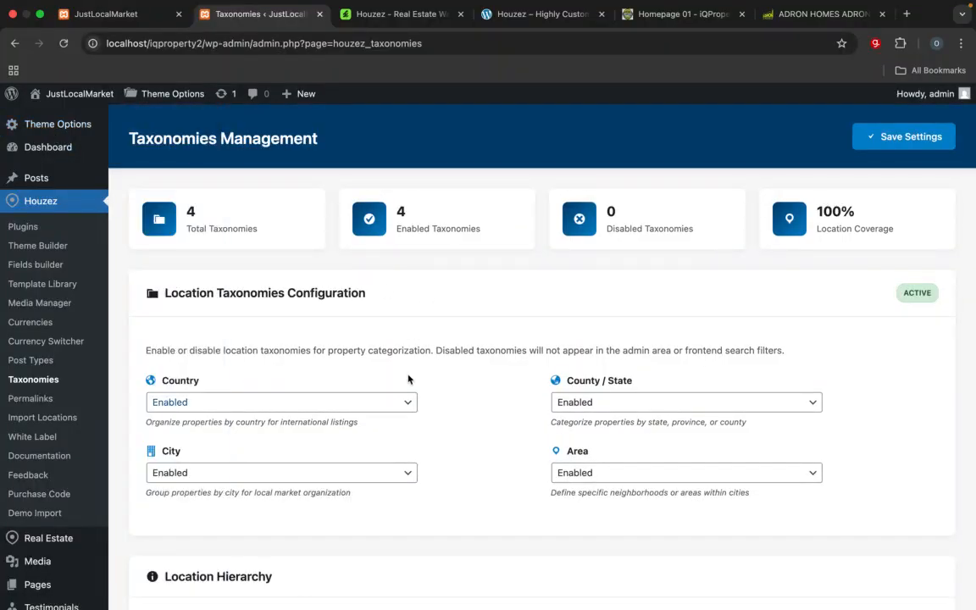
Step: Reload the JustLocalMarket front page at localhost/iqproperty2/ and look over it with the Houzez theme
left_click(131, 17)
left_click(207, 50)
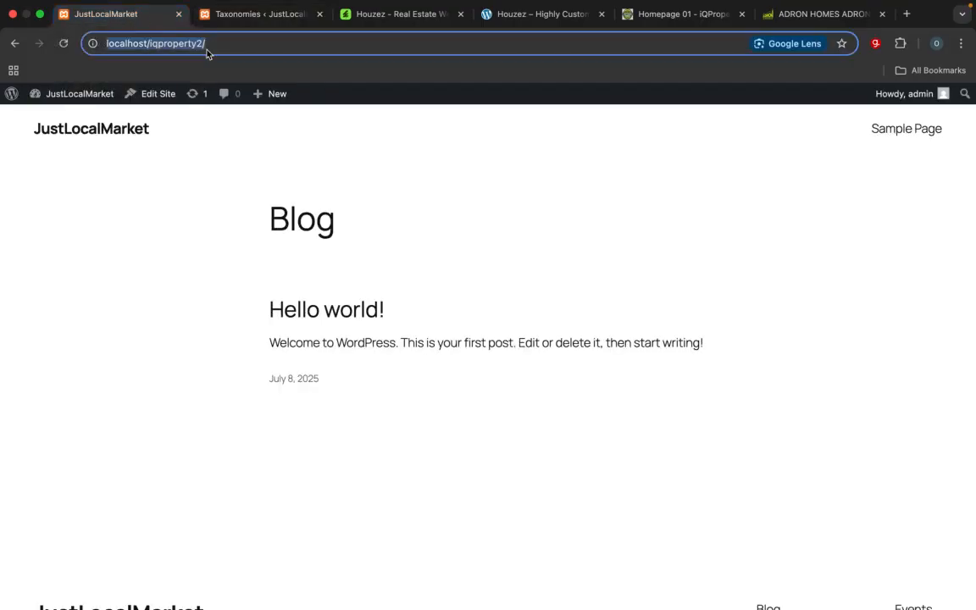
key("Return")
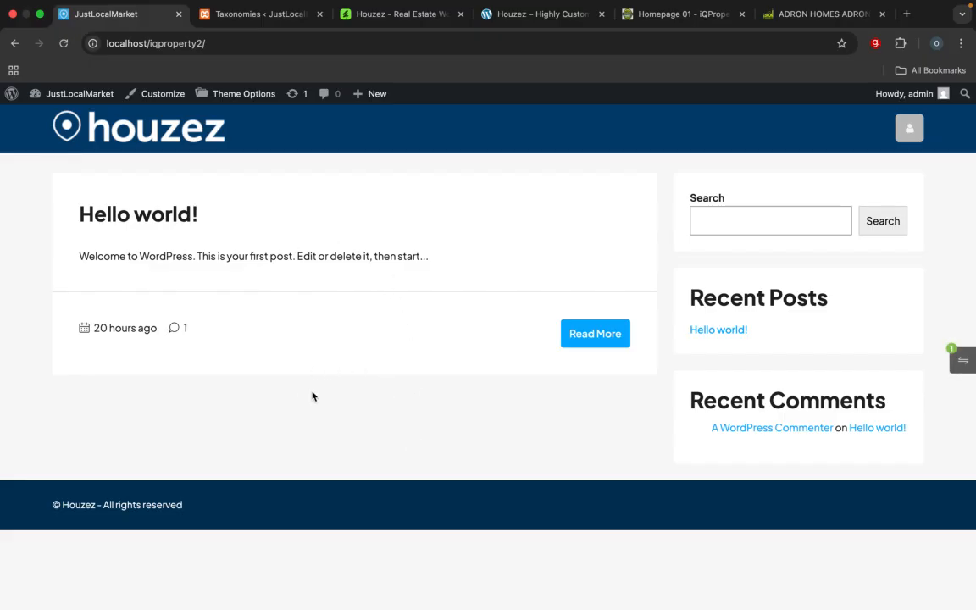
scroll(311, 395, "down", 2)
scroll(314, 395, "up", 2)
Step: View the Houzez demo gallery on ThemeForest and the demo32-eng.houzez.co site, and return to the WordPress admin
left_click(398, 16)
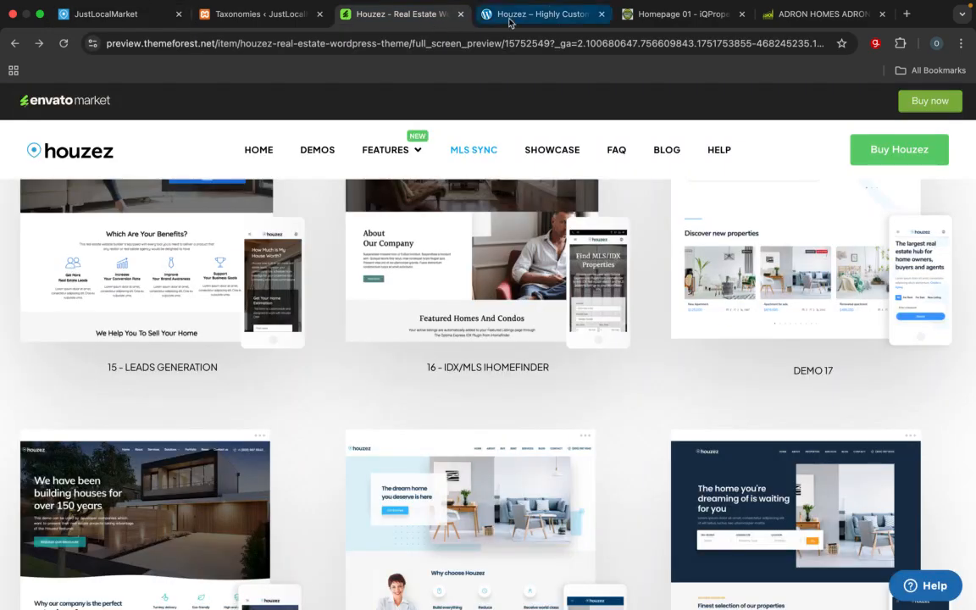
left_click(511, 15)
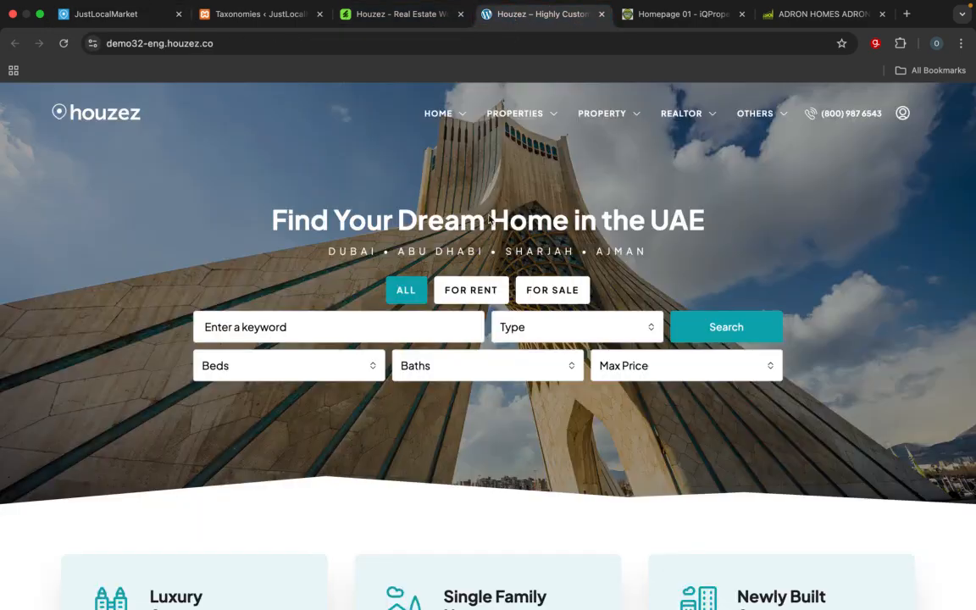
left_click(258, 20)
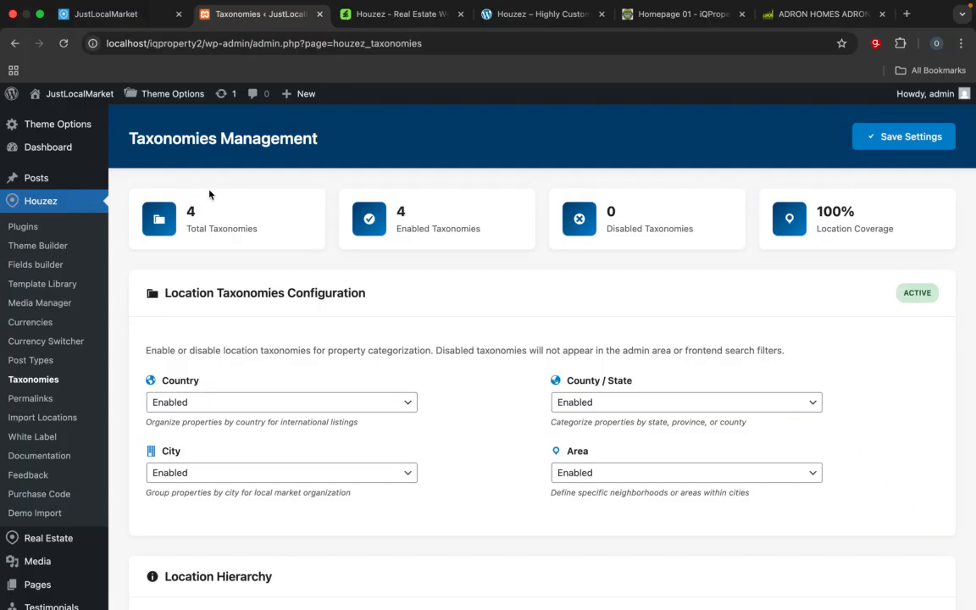
Step: Open the Houzez Theme Options and look through the full list of option sections down to Import / Export
mouse_move(47, 127)
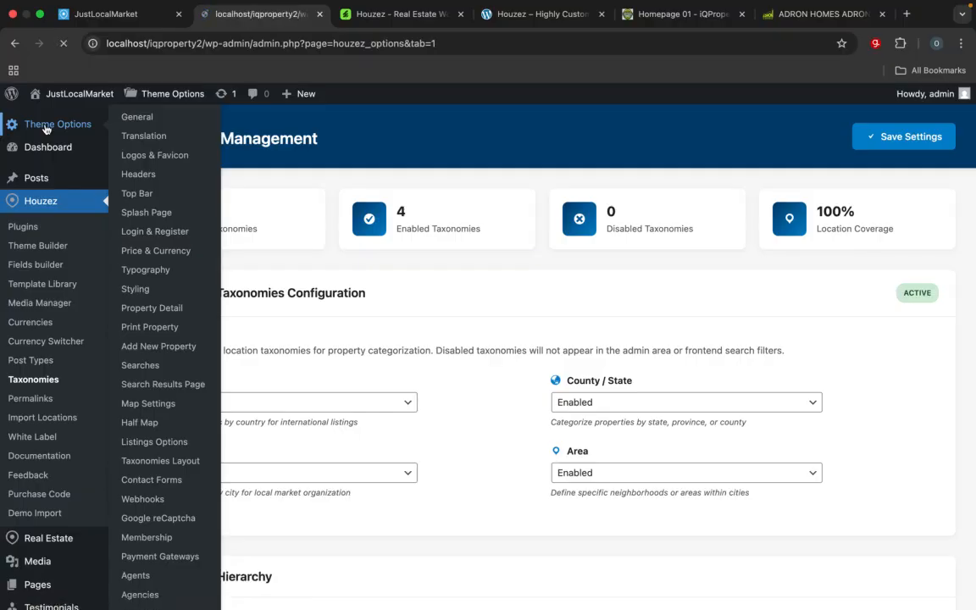
scroll(230, 440, "down", 5)
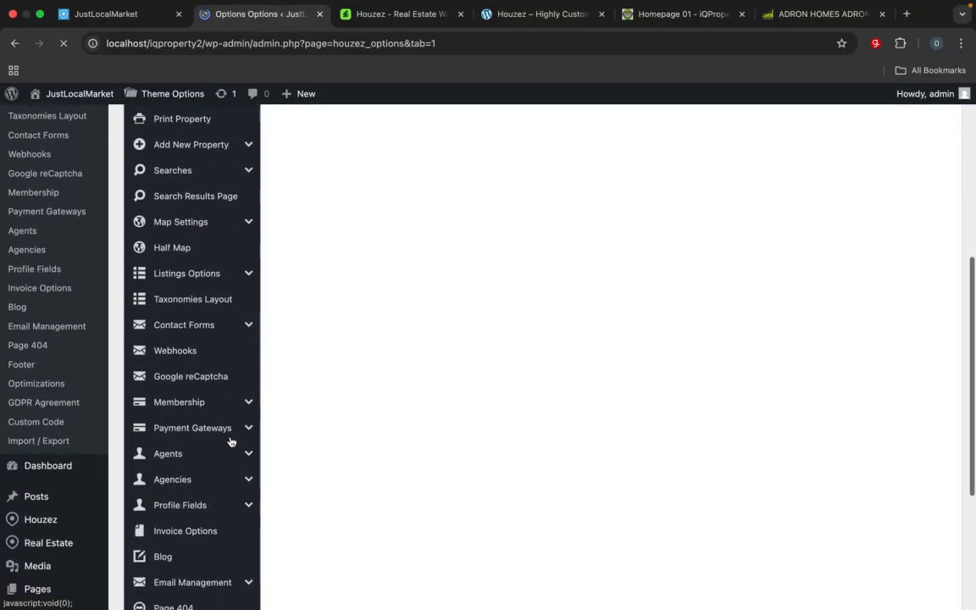
scroll(230, 439, "down", 3)
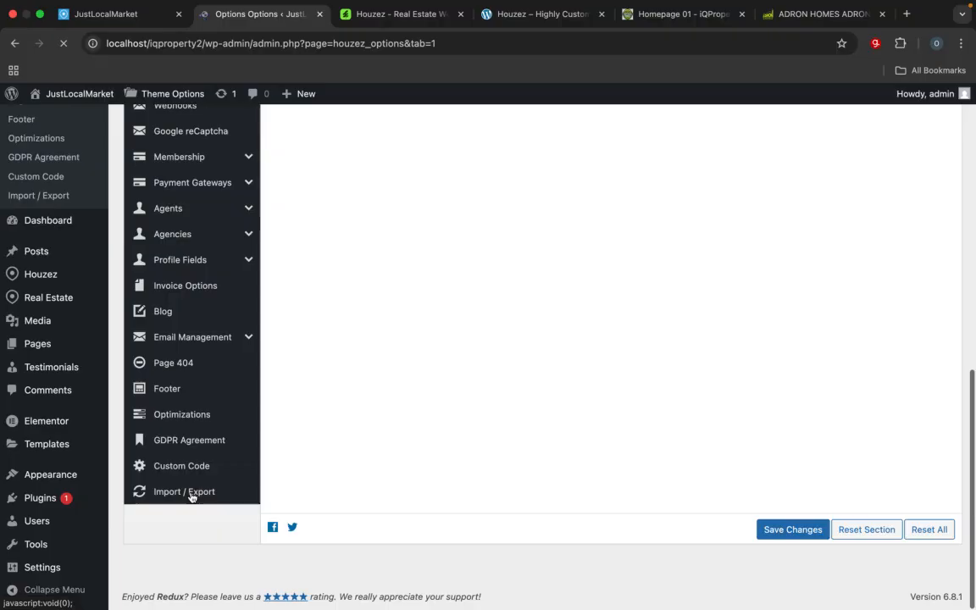
scroll(189, 423, "up", 2)
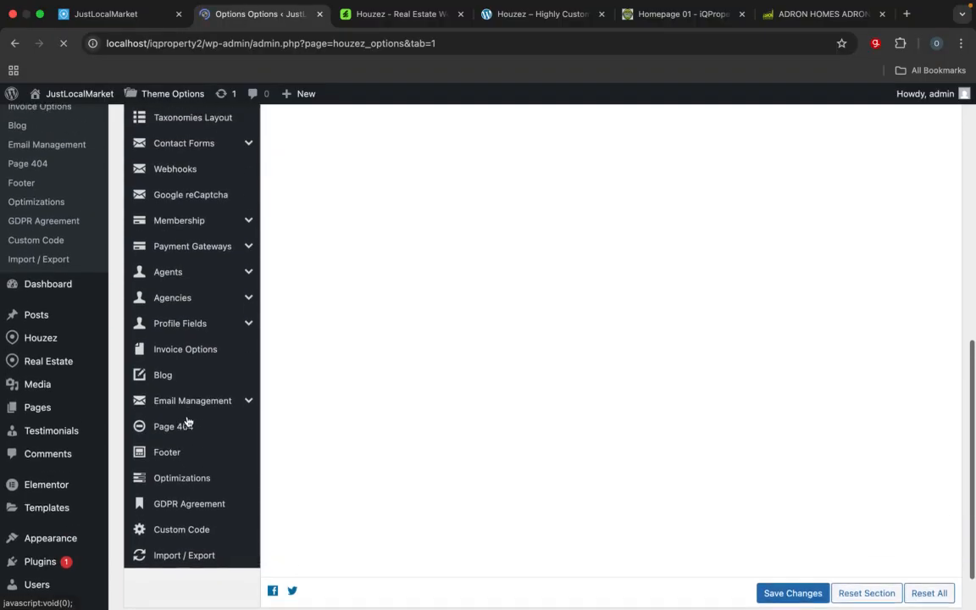
scroll(187, 422, "up", 4)
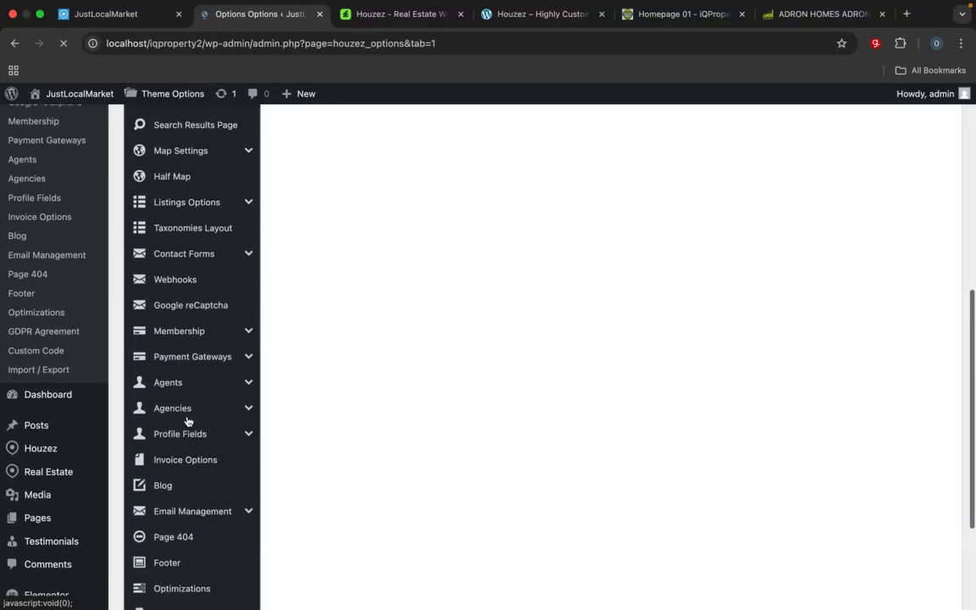
scroll(189, 421, "up", 1)
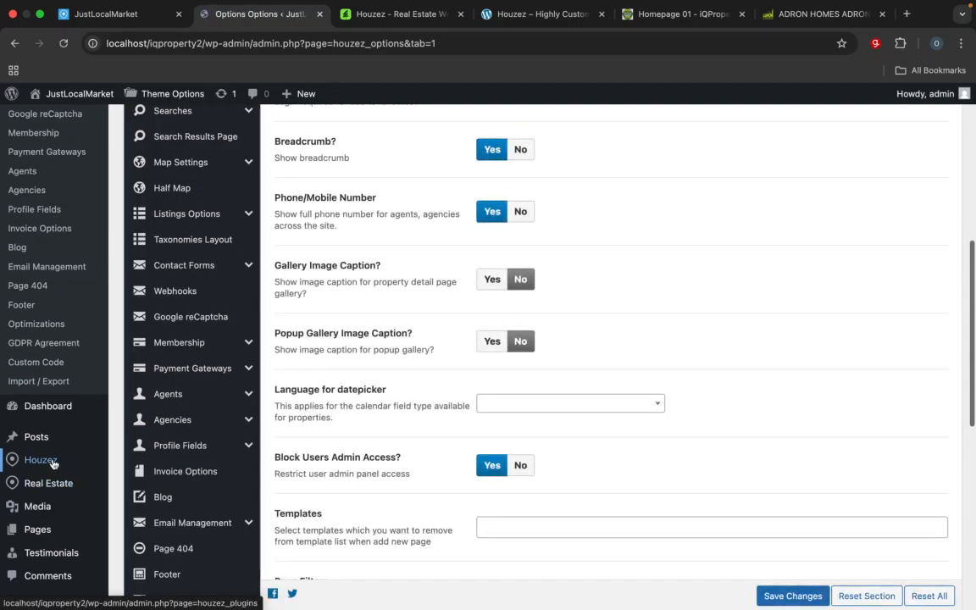
Step: Open the Houzez One Click Demo Import page and choose the Houzez32 - English demo for import
mouse_move(52, 464)
scroll(115, 415, "down", 3)
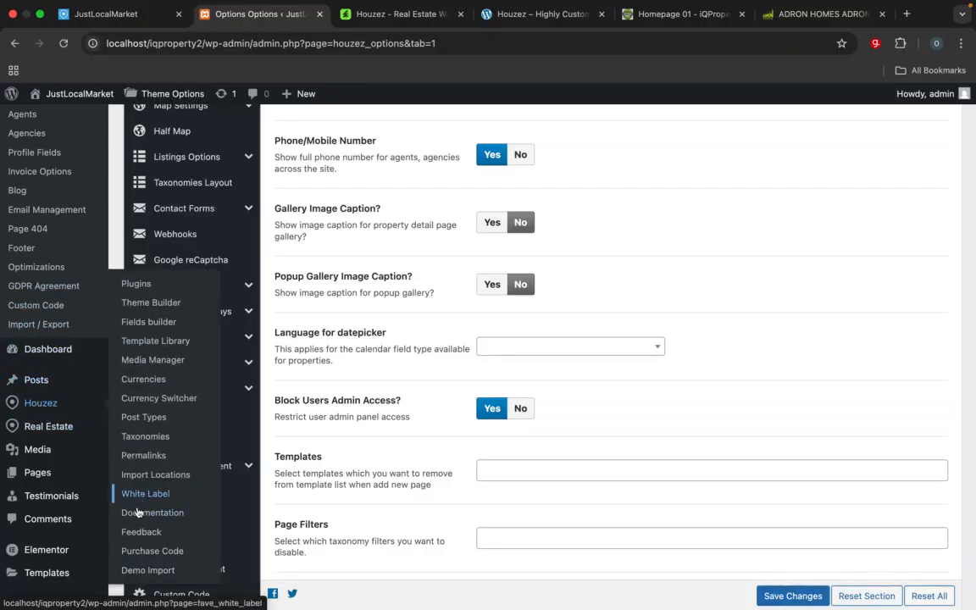
left_click(145, 573)
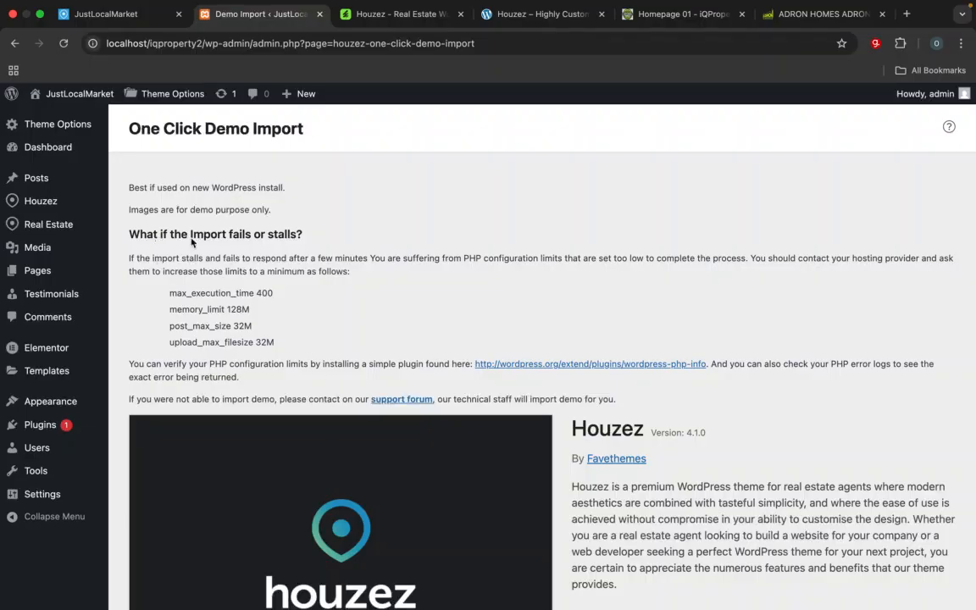
scroll(276, 348, "down", 10)
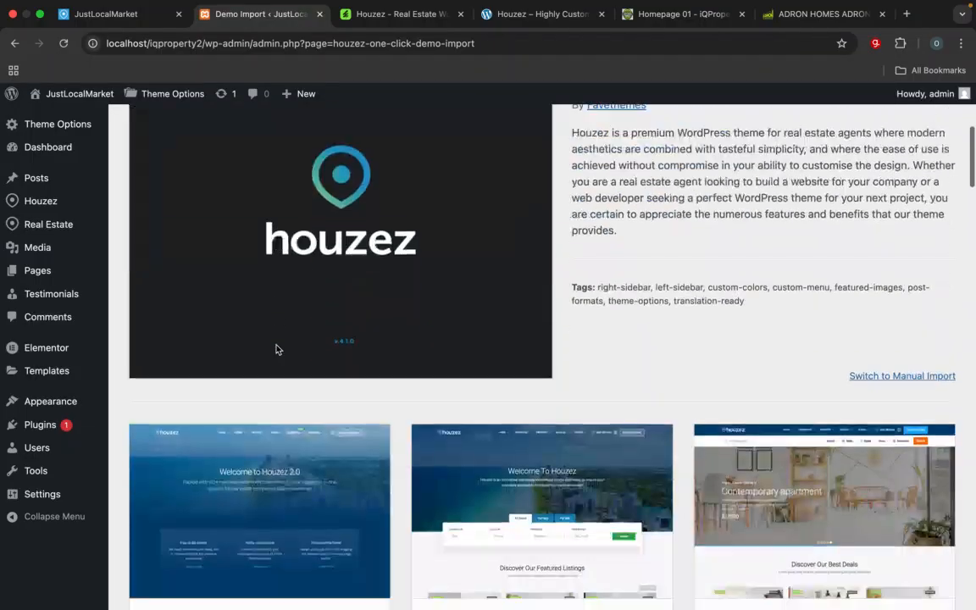
scroll(276, 348, "down", 4)
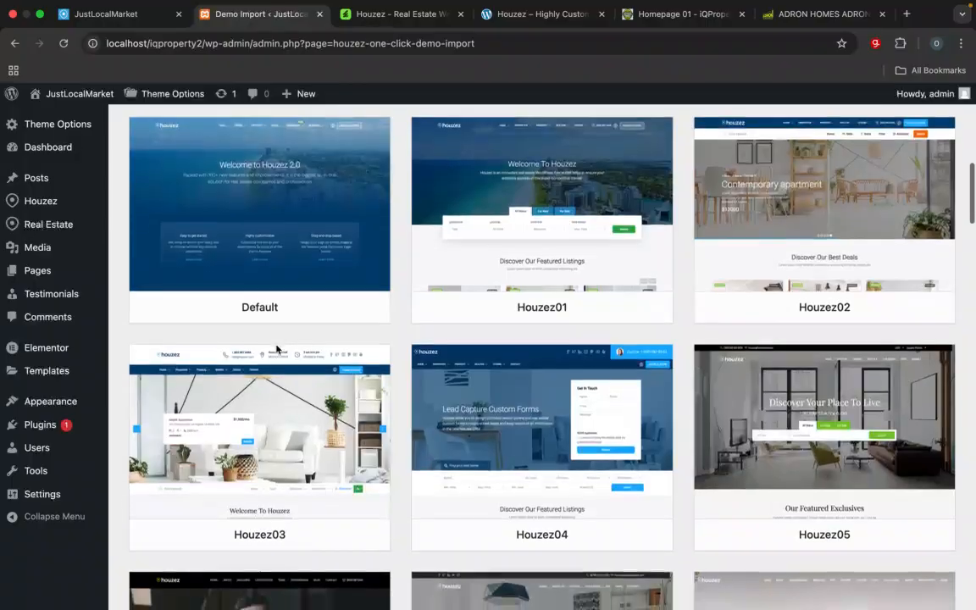
scroll(276, 347, "down", 6)
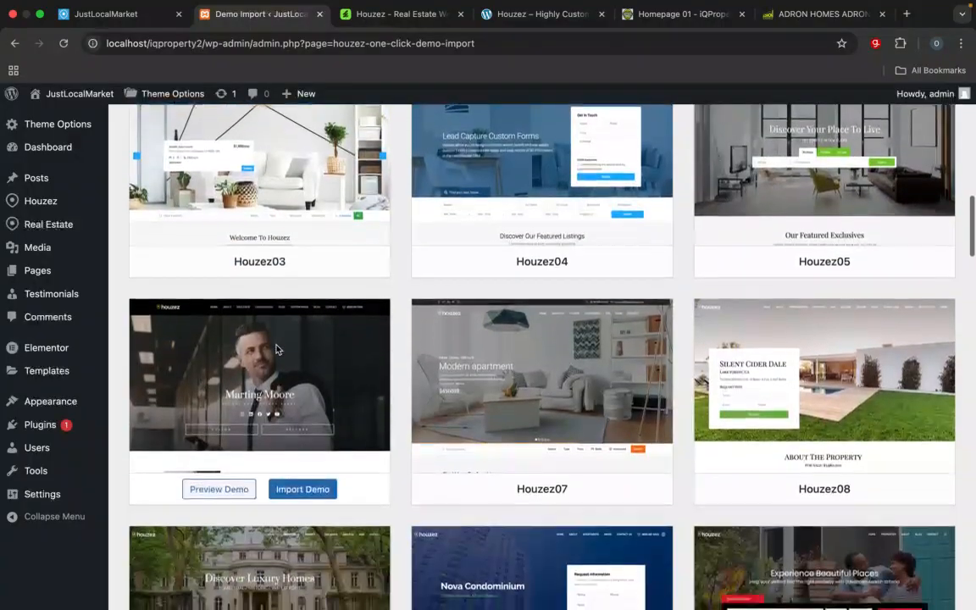
scroll(276, 347, "down", 6)
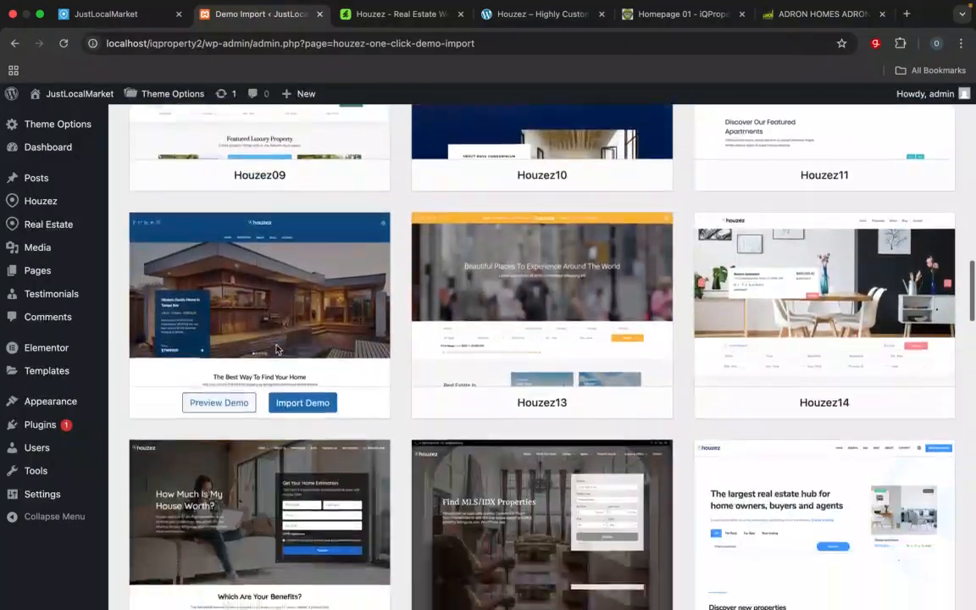
scroll(276, 348, "down", 6)
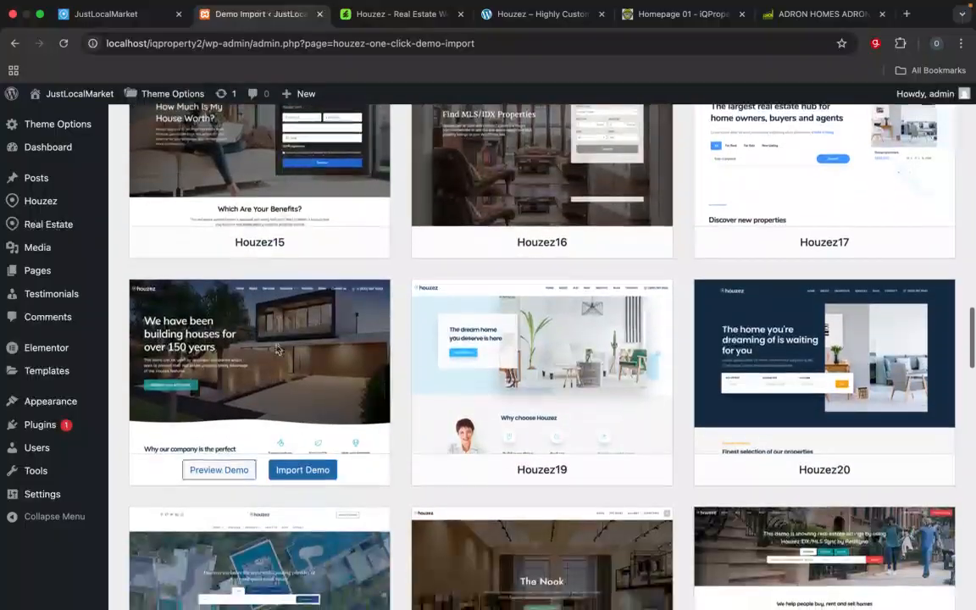
scroll(276, 347, "down", 6)
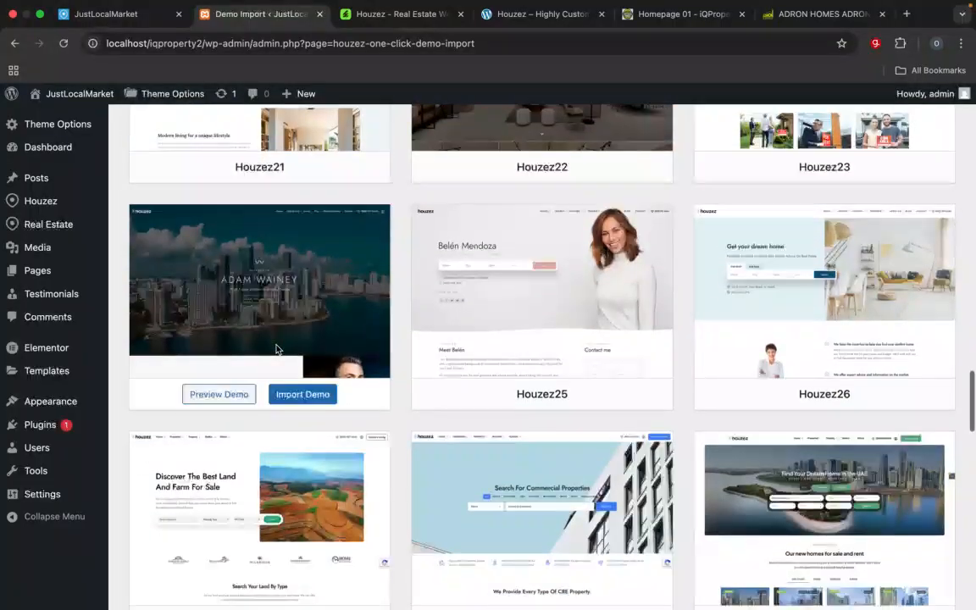
scroll(276, 347, "down", 3)
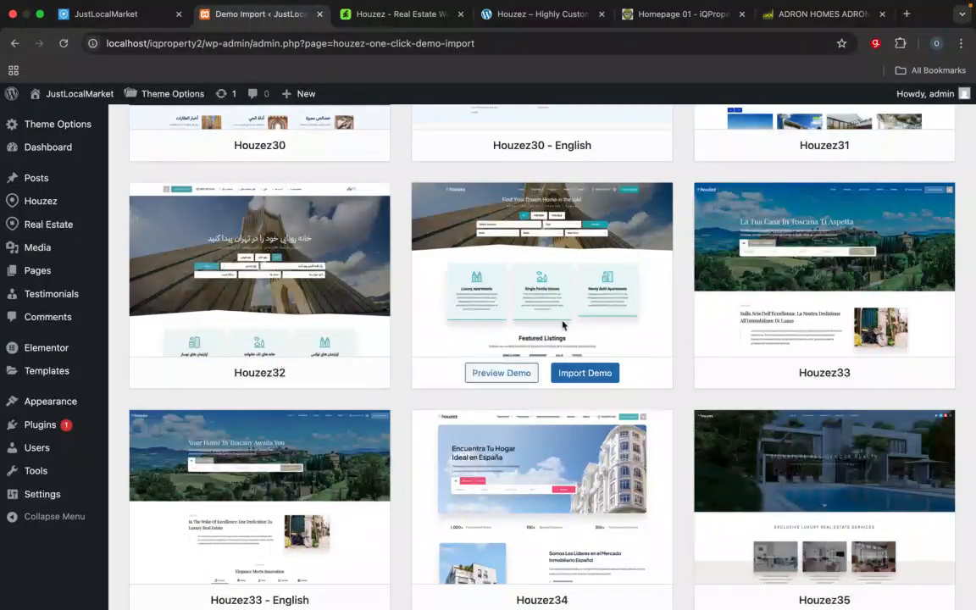
left_click(598, 377)
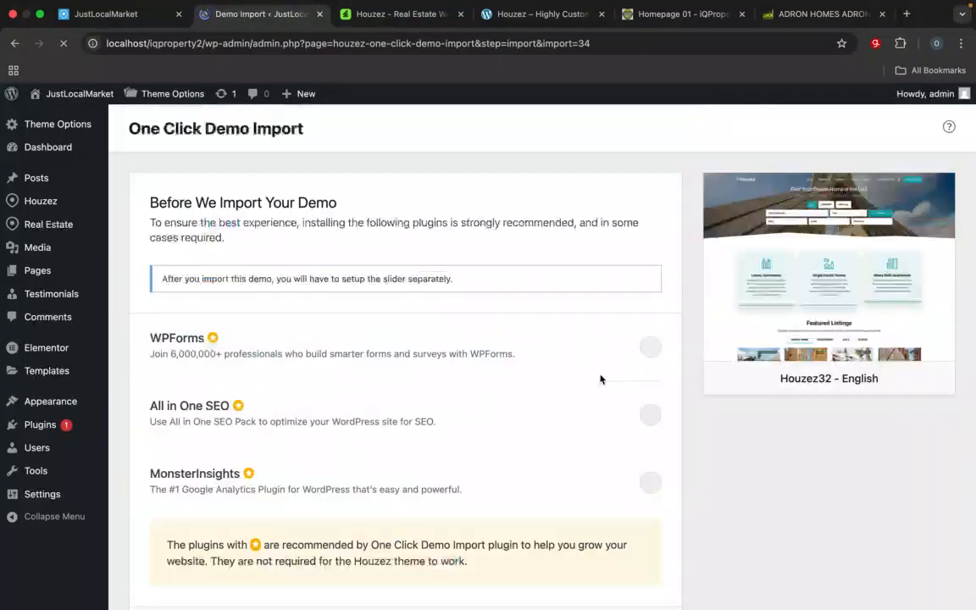
Step: Select the recommended WPForms and All in One SEO plugins and start the Houzez32 - English demo import
scroll(599, 379, "down", 2)
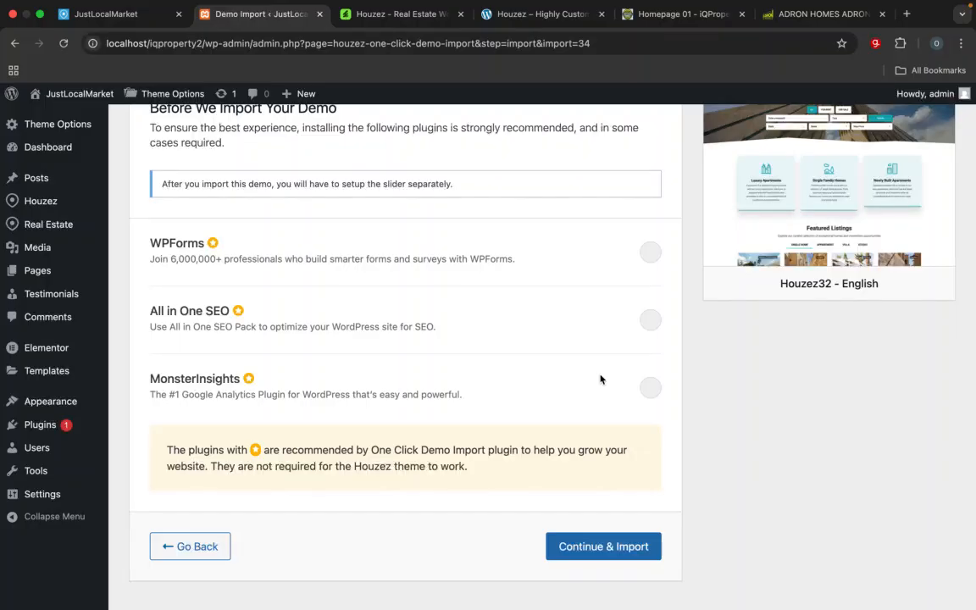
left_click(650, 252)
left_click(650, 322)
left_click(596, 548)
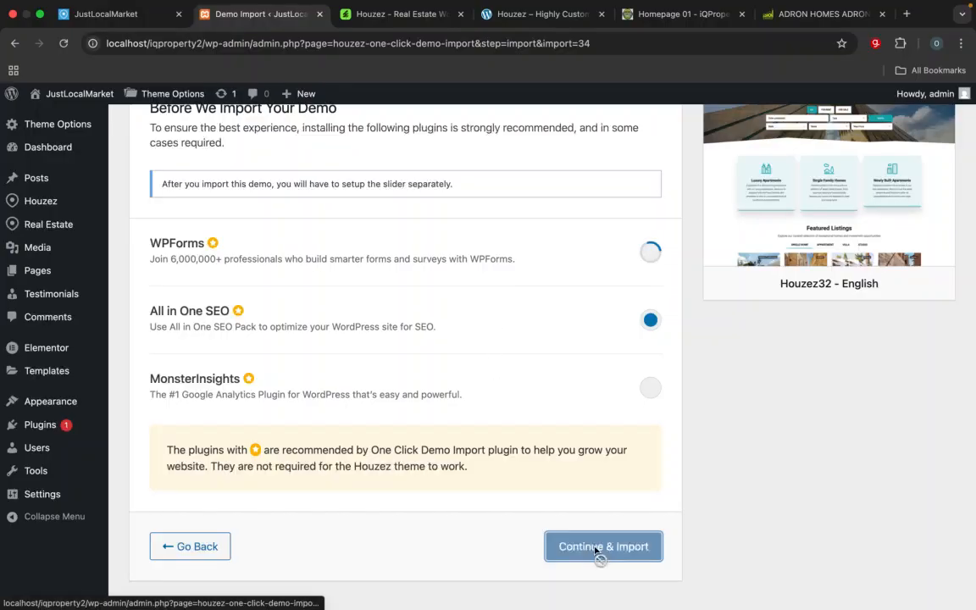
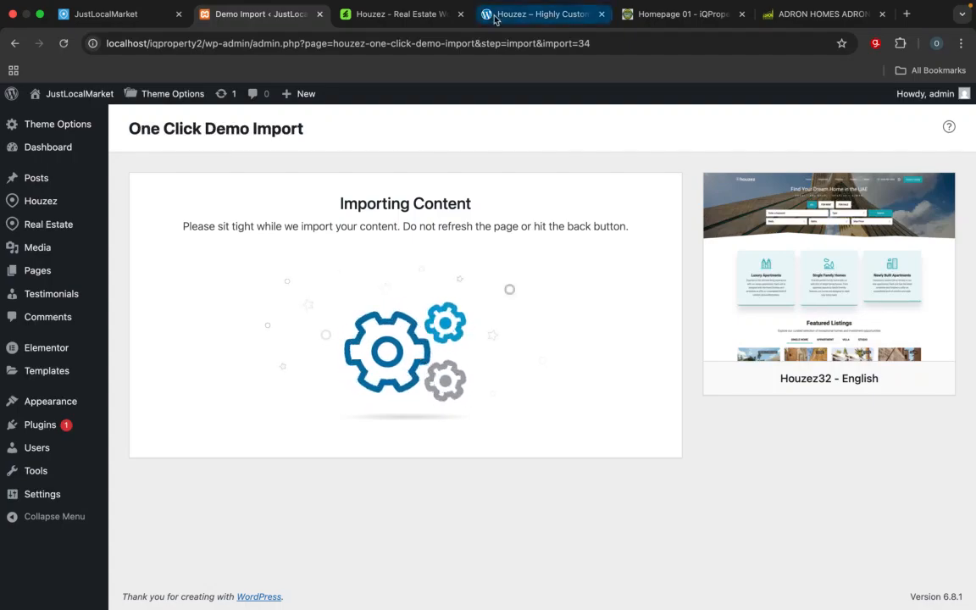
Step: View the demo32-eng.houzez.co homepage while the demo import runs, and return to the One Click Demo Import page
left_click(546, 17)
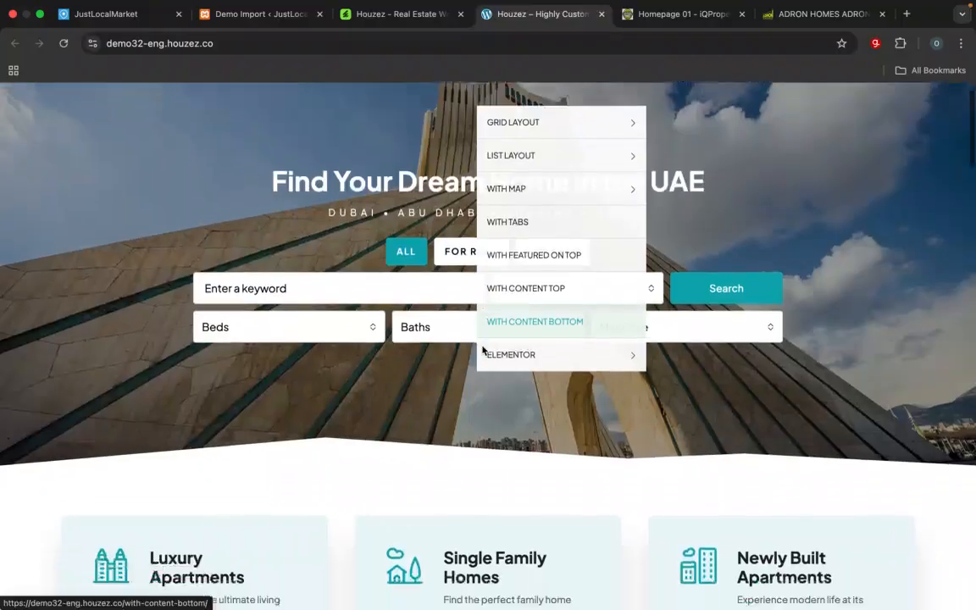
scroll(316, 283, "down", 5)
scroll(220, 386, "down", 3)
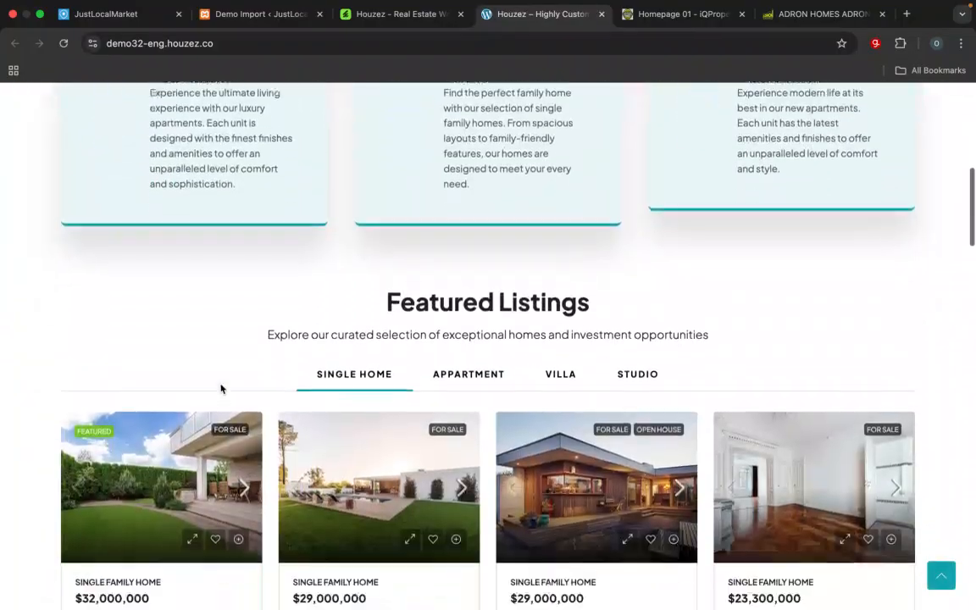
scroll(220, 385, "up", 8)
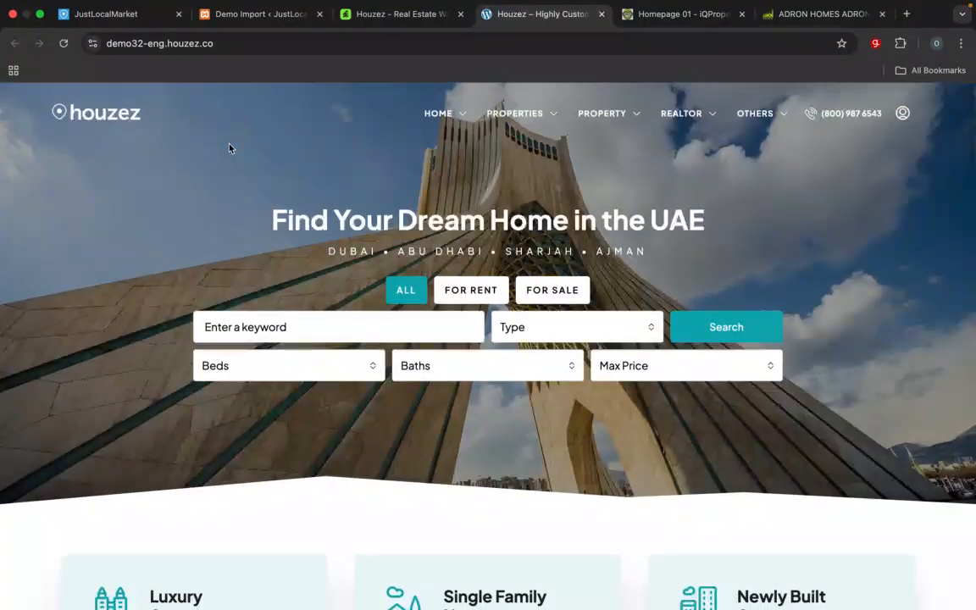
left_click(226, 18)
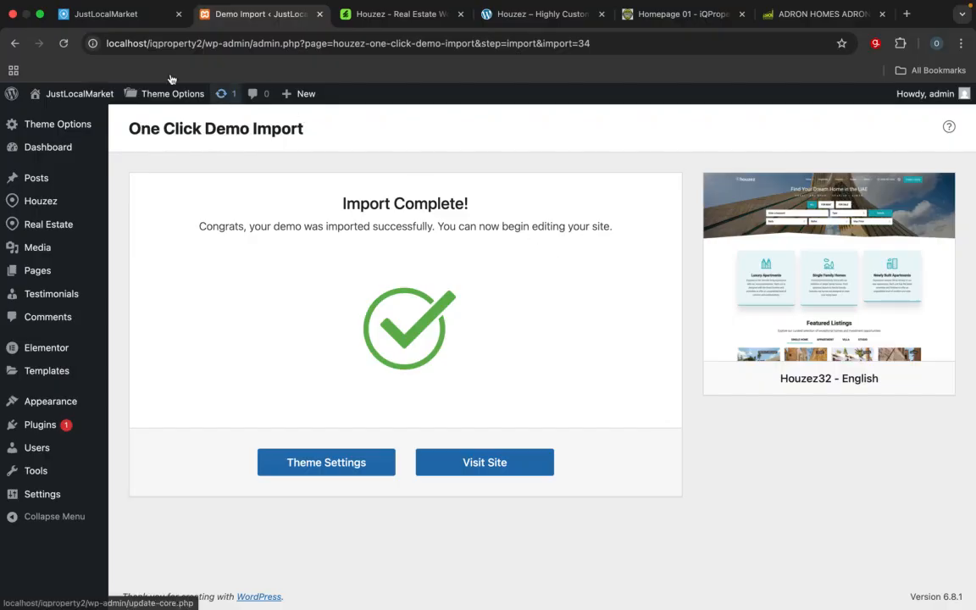
Step: Reload the JustLocalMarket homepage at localhost/iqproperty2 and look through its imported sections down to the second Featured Listings
left_click(122, 23)
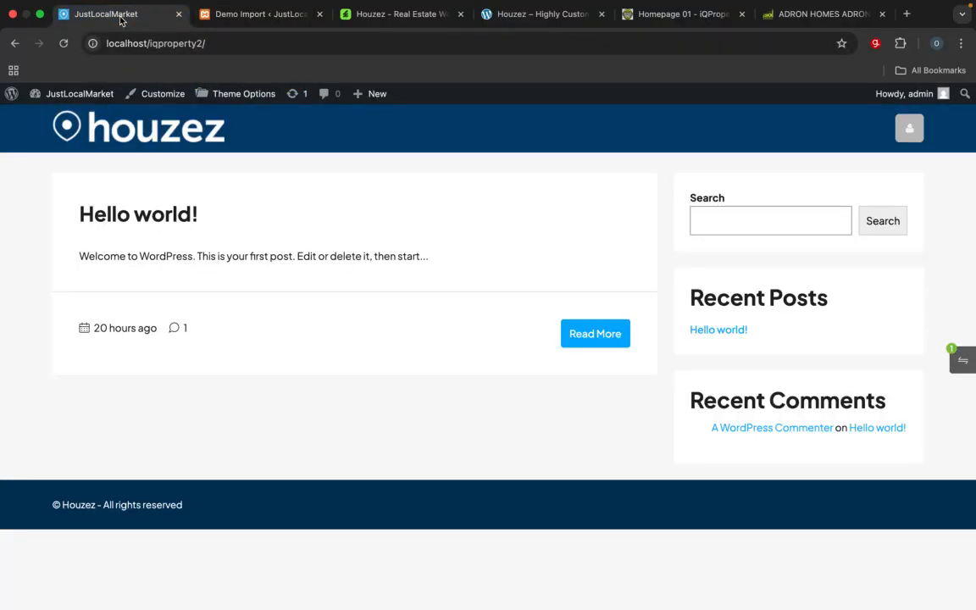
left_click(225, 49)
key("Return")
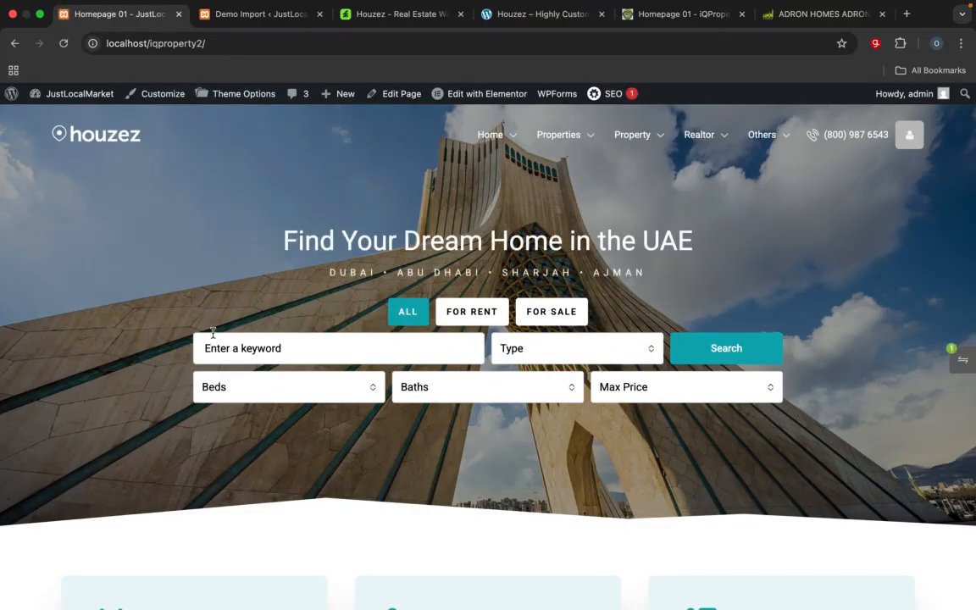
scroll(213, 333, "down", 10)
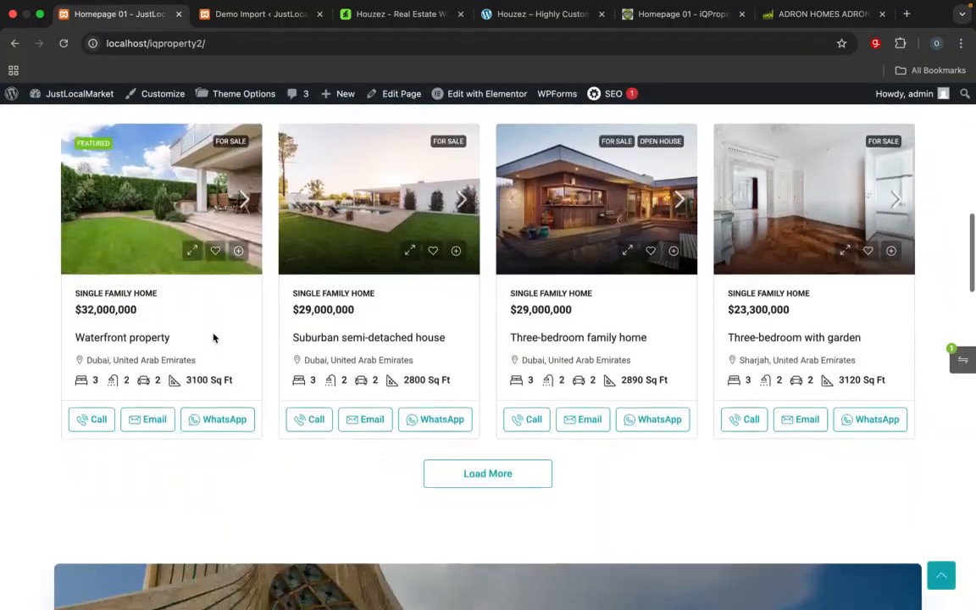
scroll(213, 338, "down", 6)
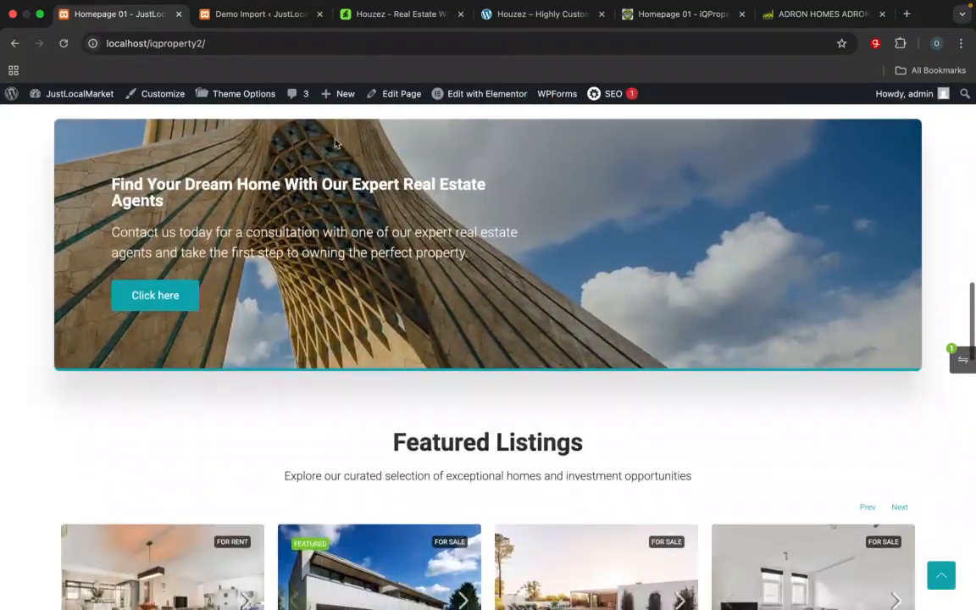
Step: Look through the demo32-eng.houzez.co homepage down to its featured listings to compare it with the imported site
left_click(392, 16)
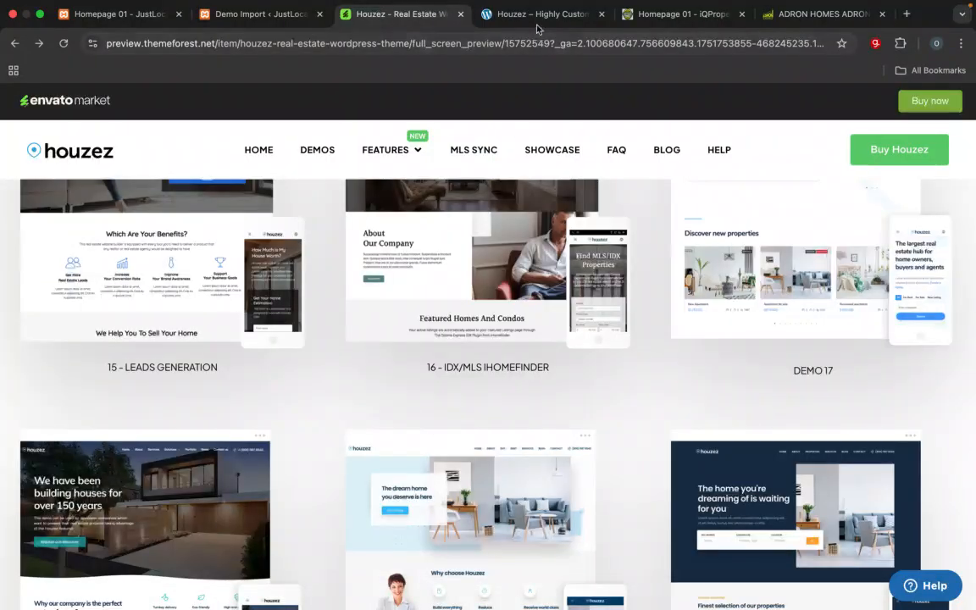
left_click(537, 17)
mouse_move(522, 260)
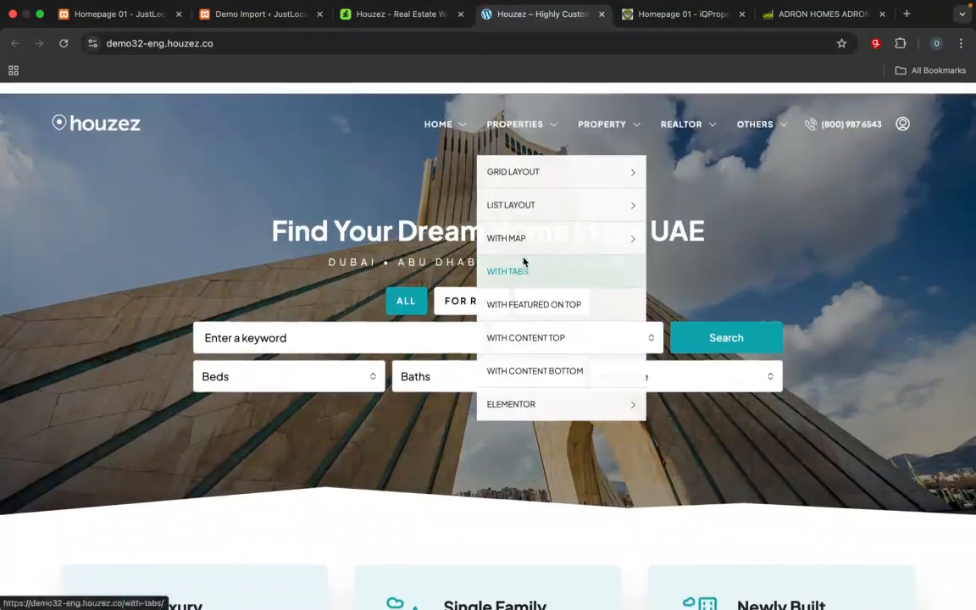
scroll(284, 414, "down", 5)
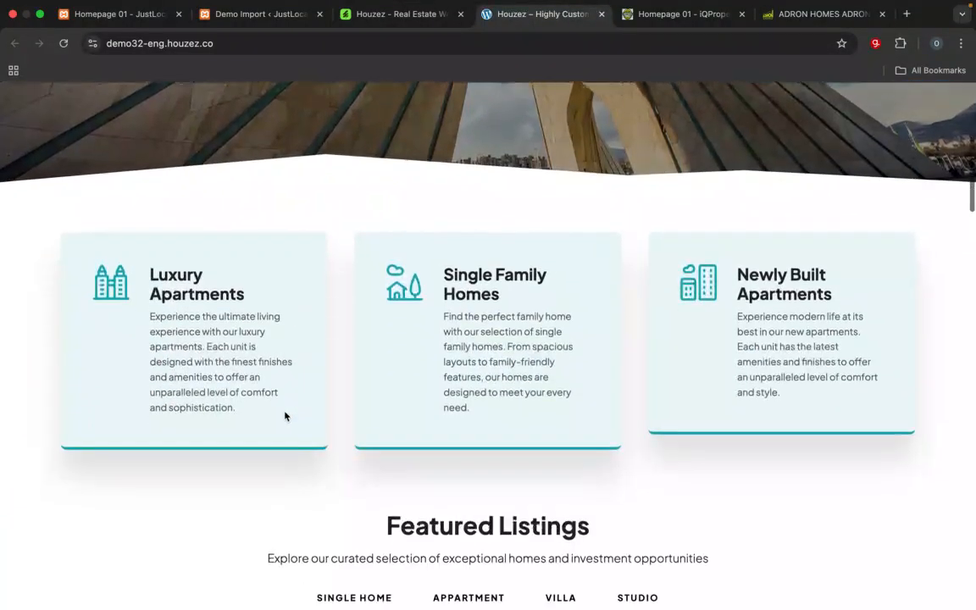
scroll(284, 415, "down", 15)
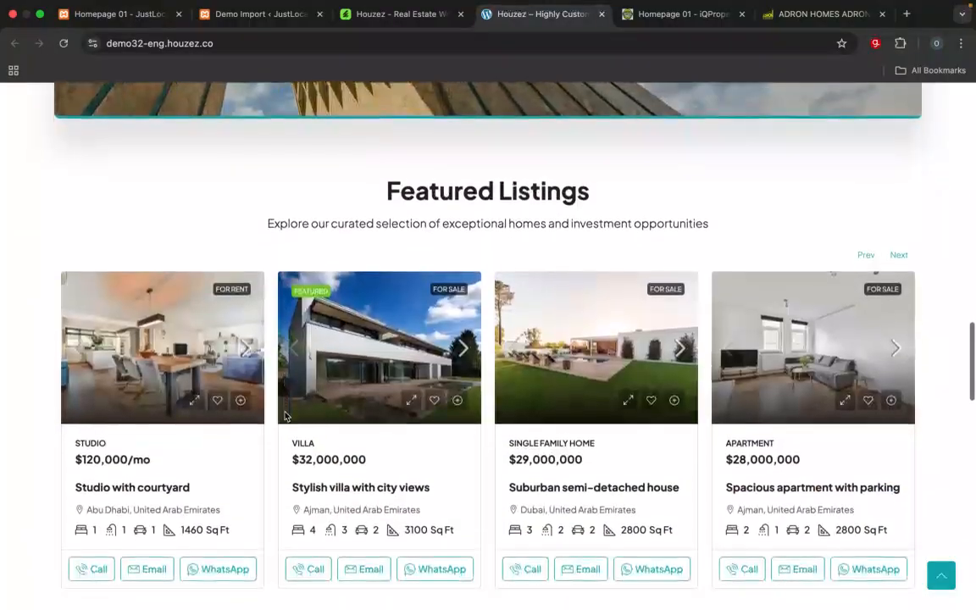
scroll(284, 415, "up", 20)
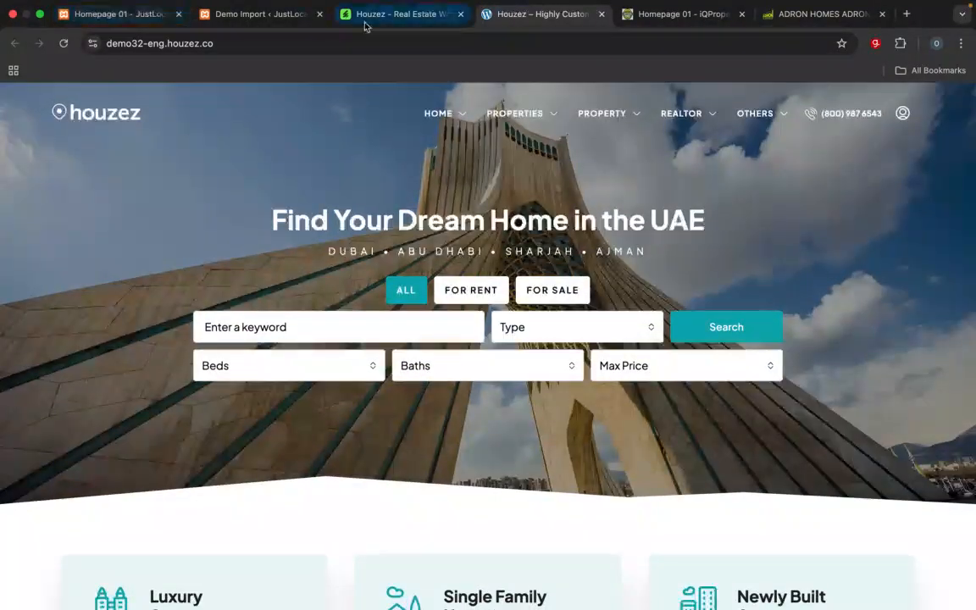
Step: Examine the customized reference homepage at localhost/iqproperty, including its logo, menu, colours, search area and listings
left_click(653, 24)
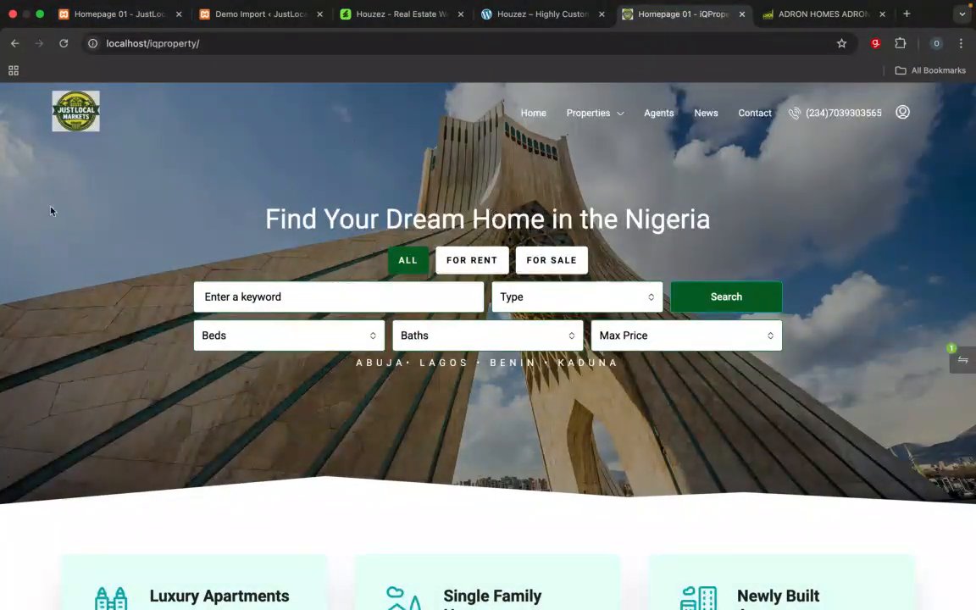
scroll(395, 383, "down", 10)
scroll(395, 383, "up", 10)
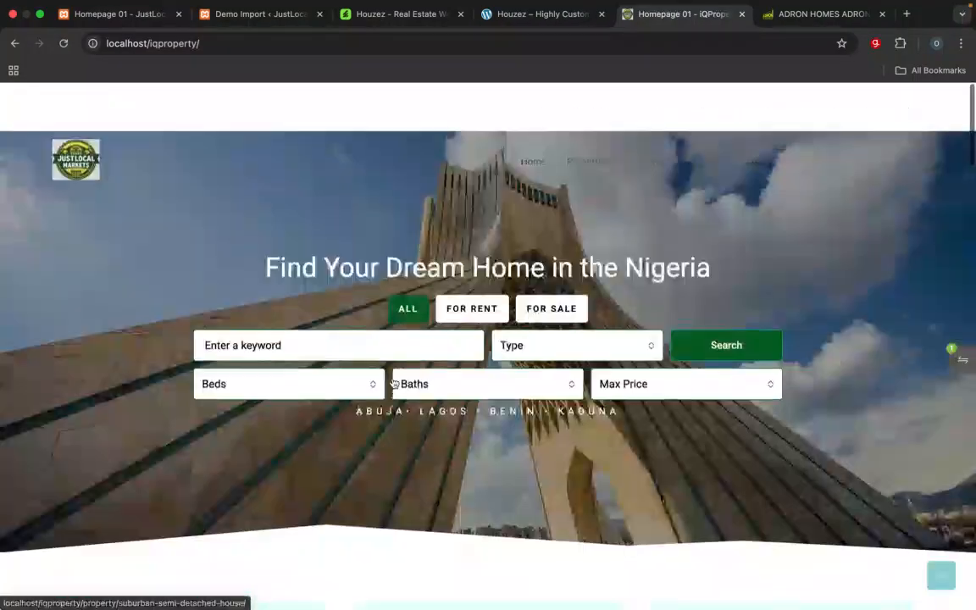
scroll(273, 310, "down", 4)
scroll(273, 310, "up", 4)
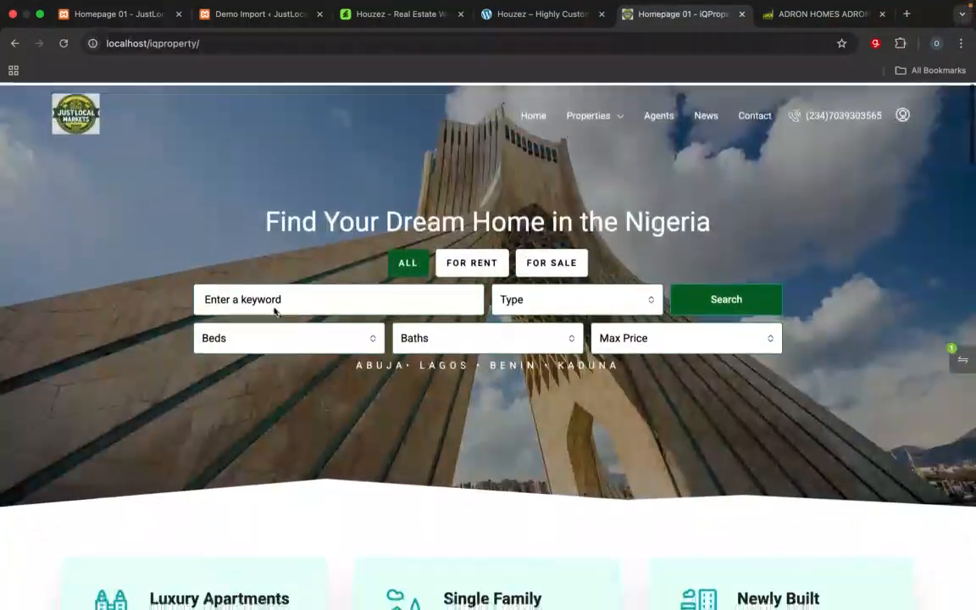
scroll(273, 311, "down", 3)
scroll(274, 312, "down", 2)
scroll(234, 361, "up", 5)
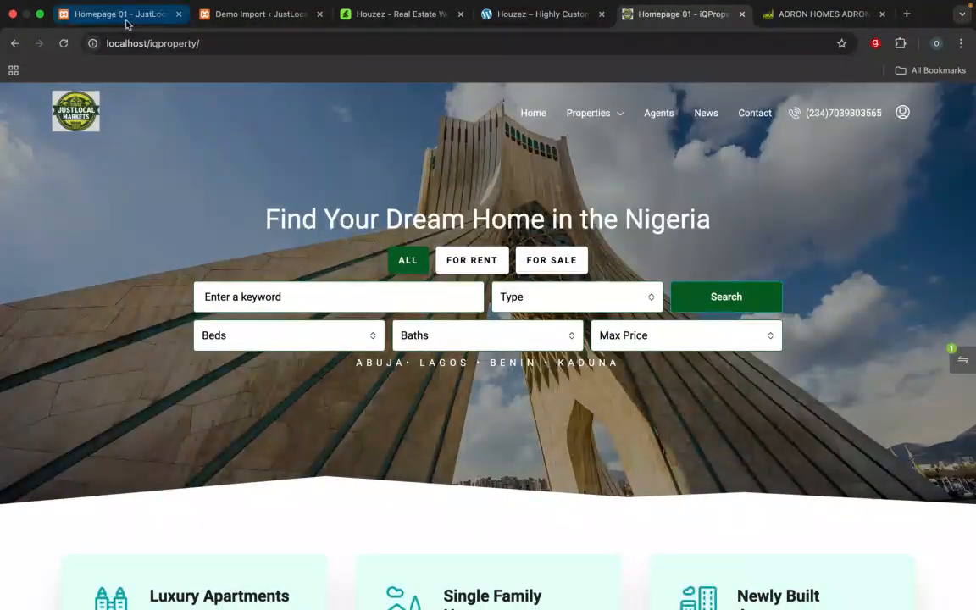
Step: Compare the header, logo and hero section of the imported iqproperty2 homepage with the Houzez demo and the iqproperty site
left_click(125, 20)
scroll(315, 317, "down", 5)
scroll(316, 317, "up", 10)
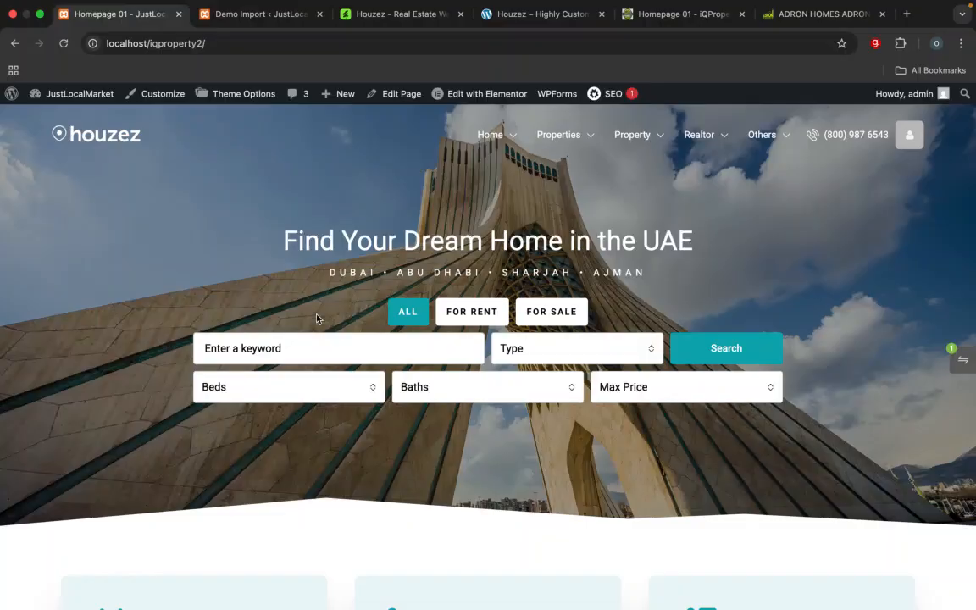
left_click(542, 13)
mouse_move(435, 134)
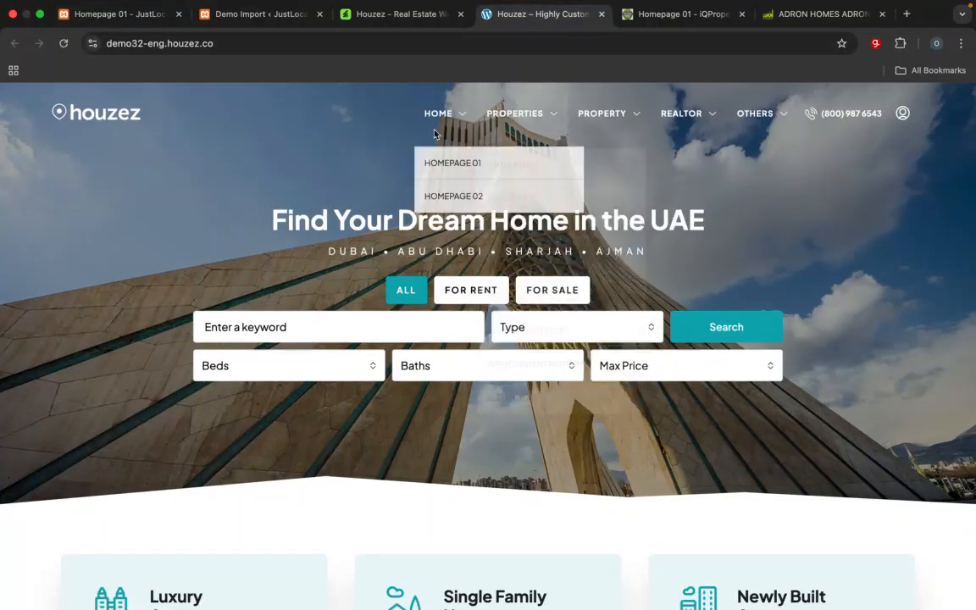
left_click(673, 13)
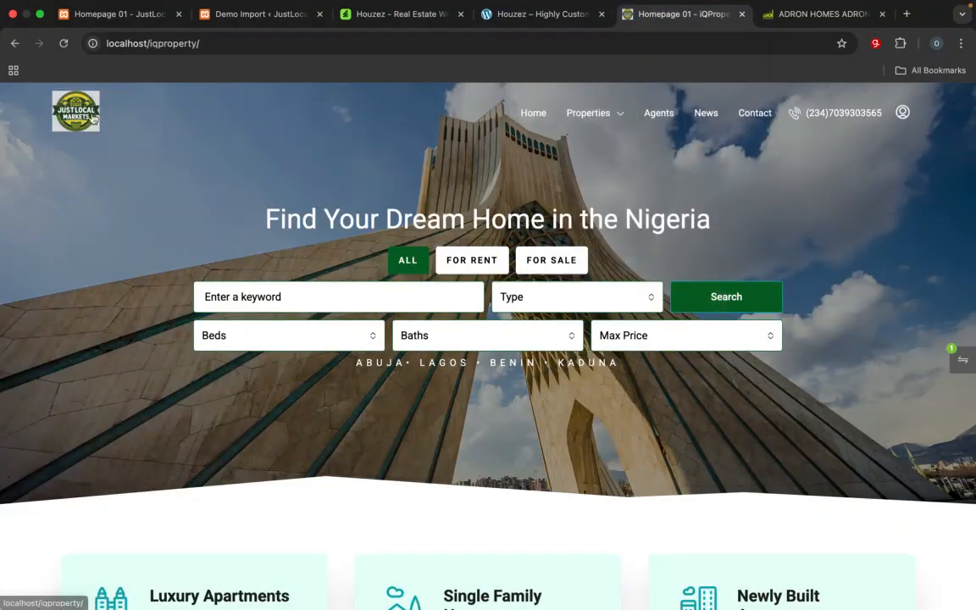
left_click(125, 17)
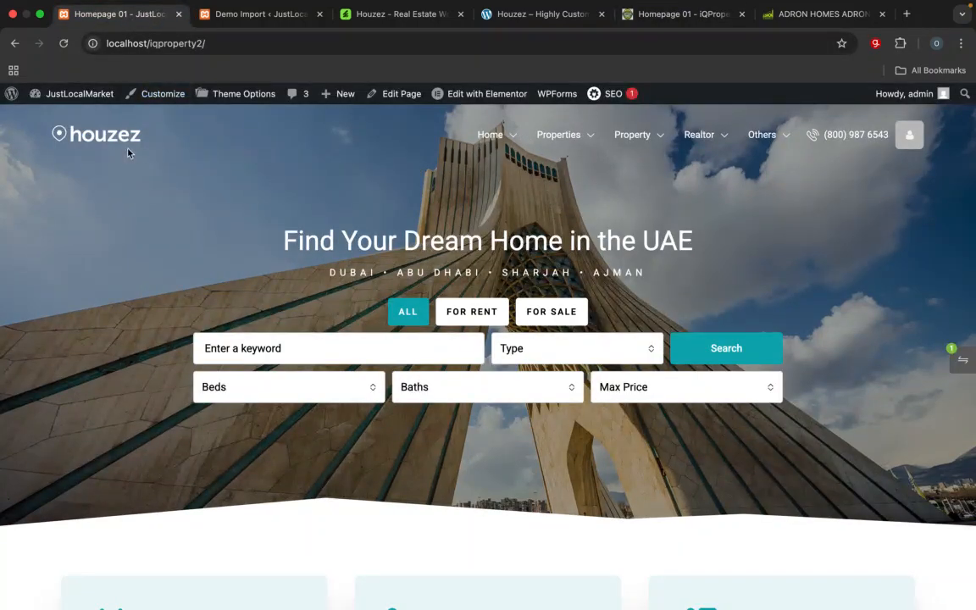
Step: Return to the JustLocalMarket WordPress admin and open the General section of the Houzez Theme Options
left_click(261, 16)
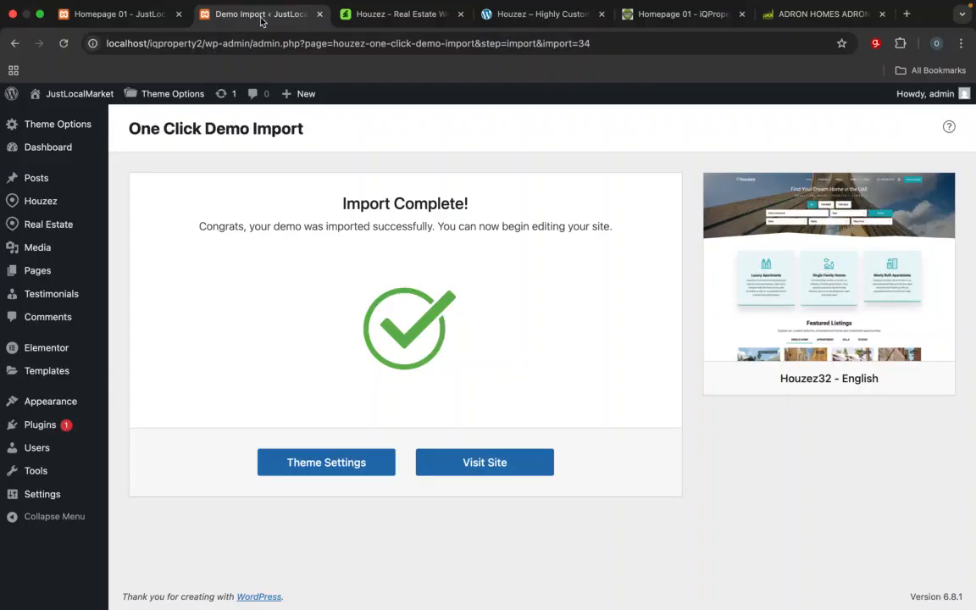
left_click(313, 464)
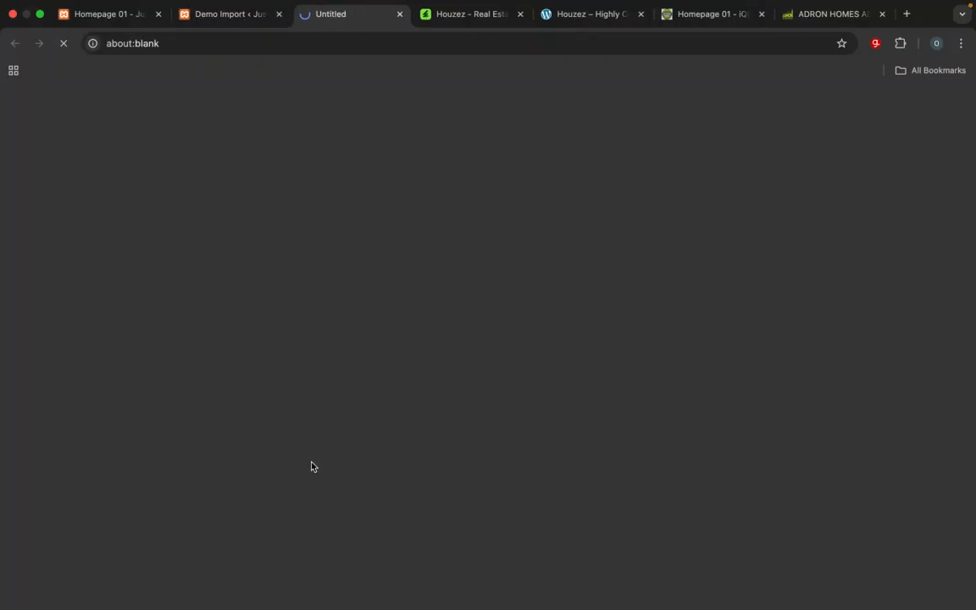
left_click(399, 15)
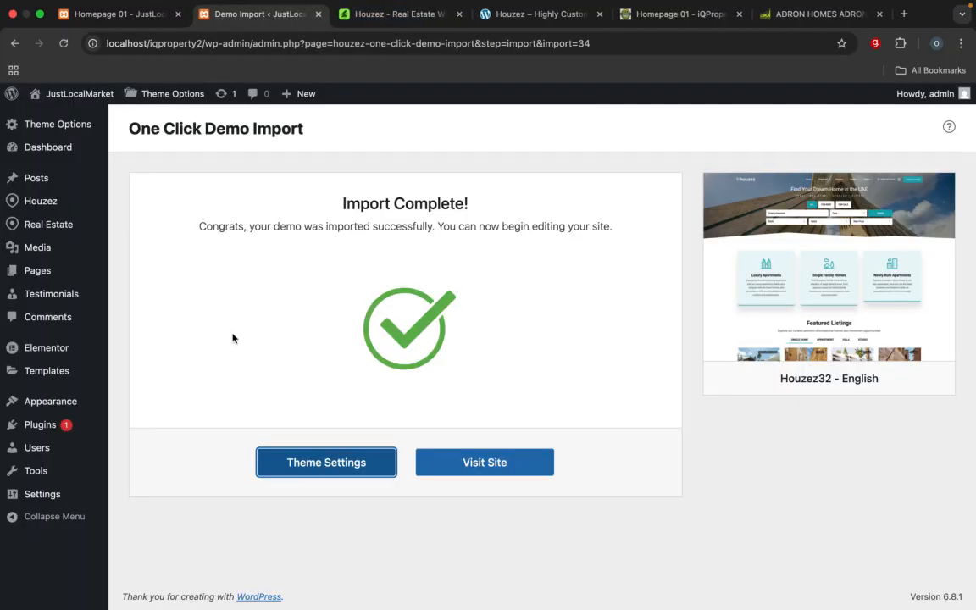
mouse_move(64, 126)
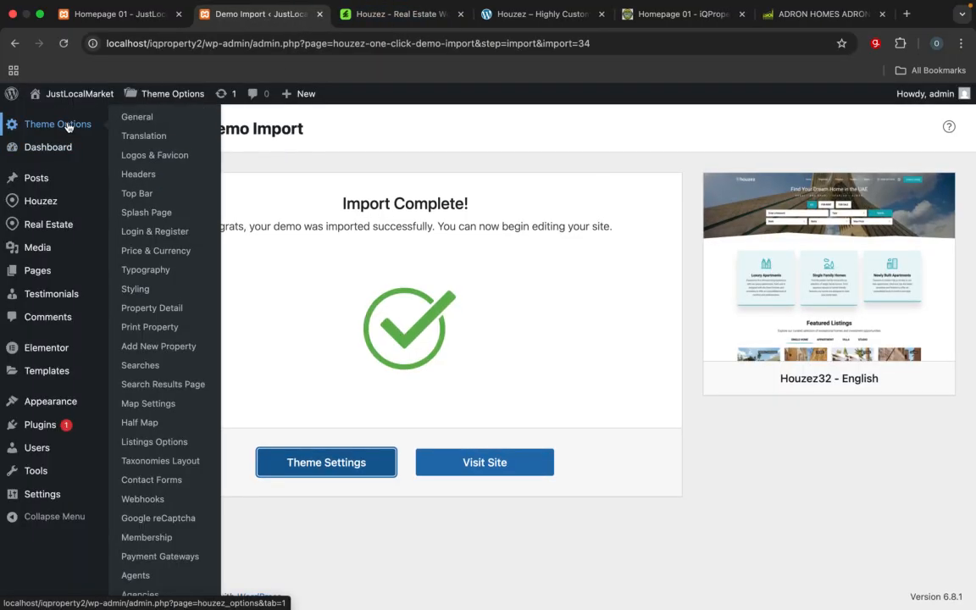
left_click(138, 119)
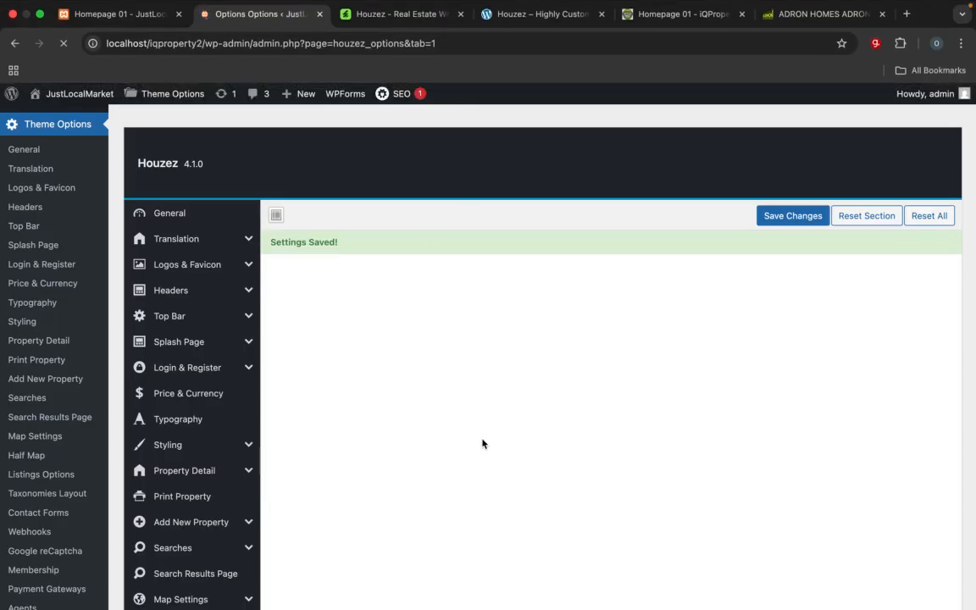
scroll(481, 444, "down", 6)
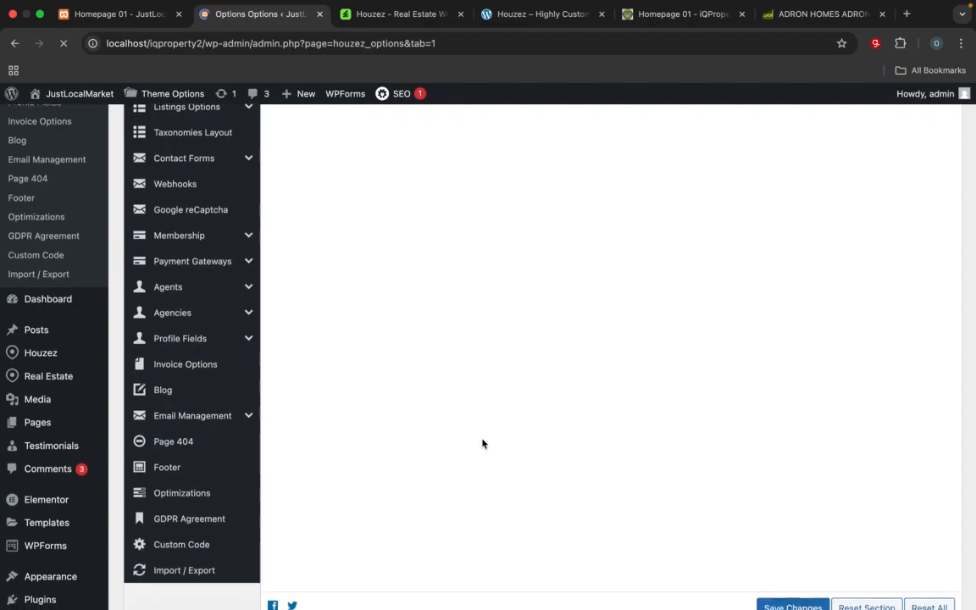
scroll(481, 444, "up", 6)
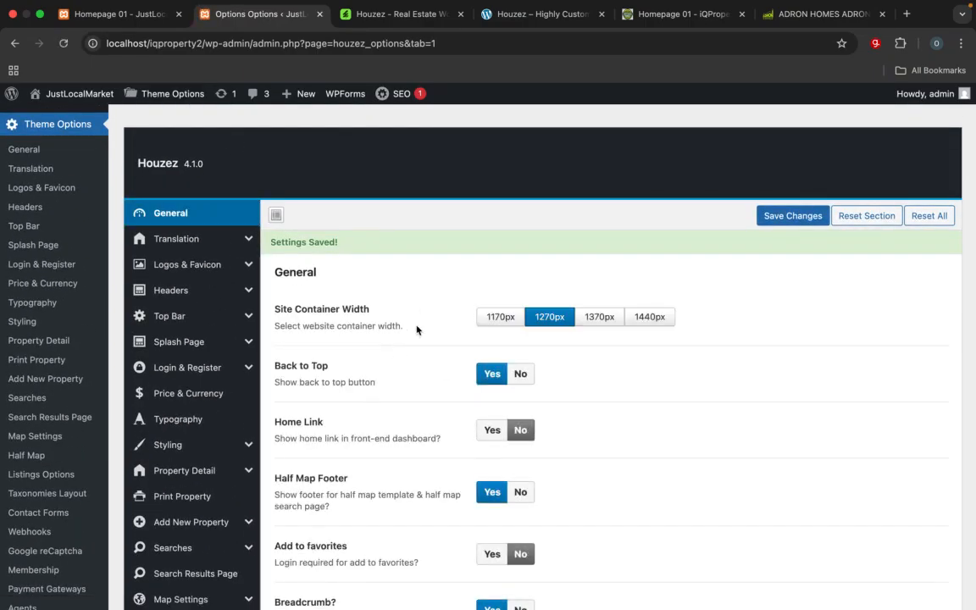
Step: Look through the General settings from Site Container Width to Sticky Sidebar, and open the Logos & Favicon section
scroll(384, 338, "down", 1)
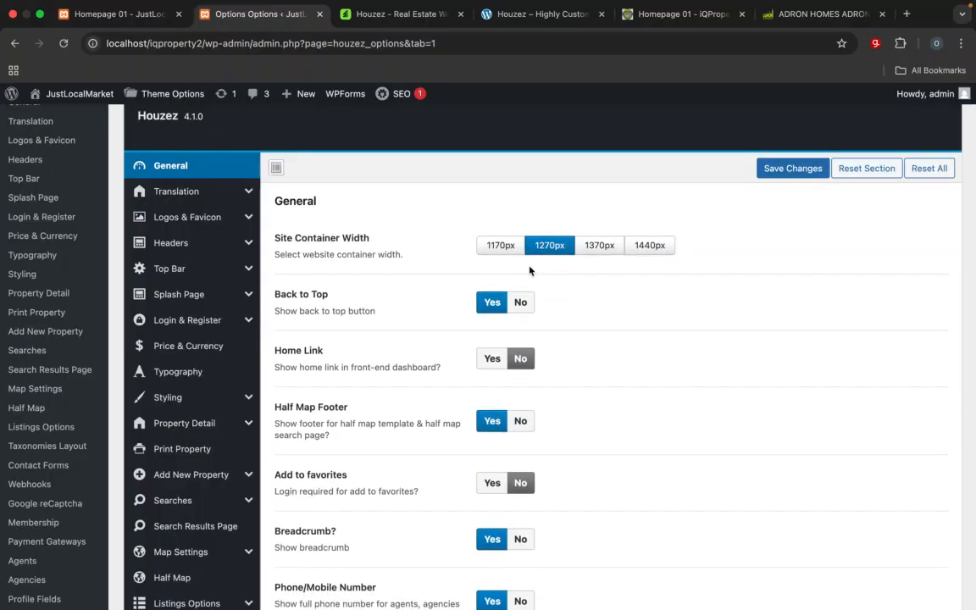
scroll(382, 344, "down", 10)
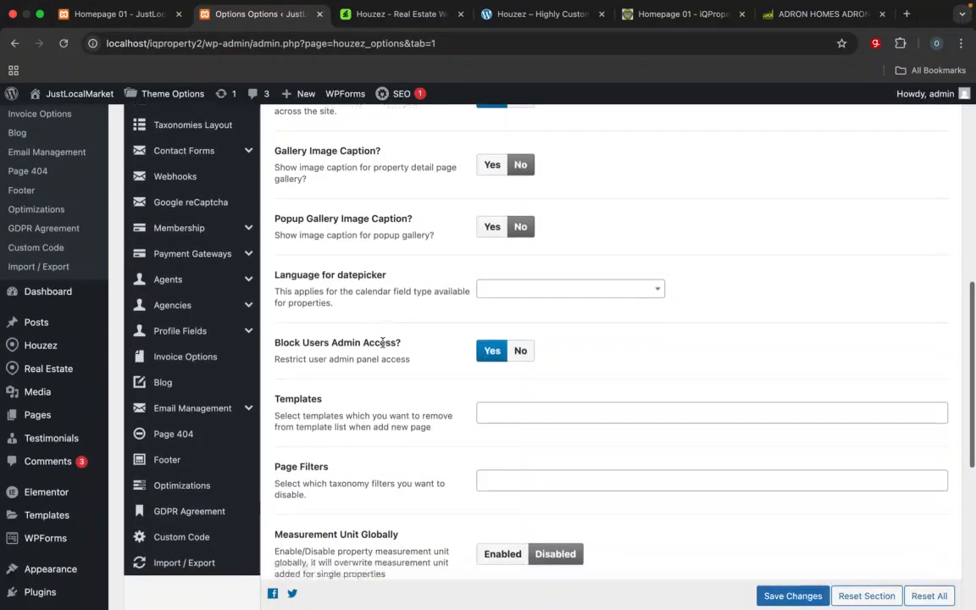
scroll(383, 342, "down", 3)
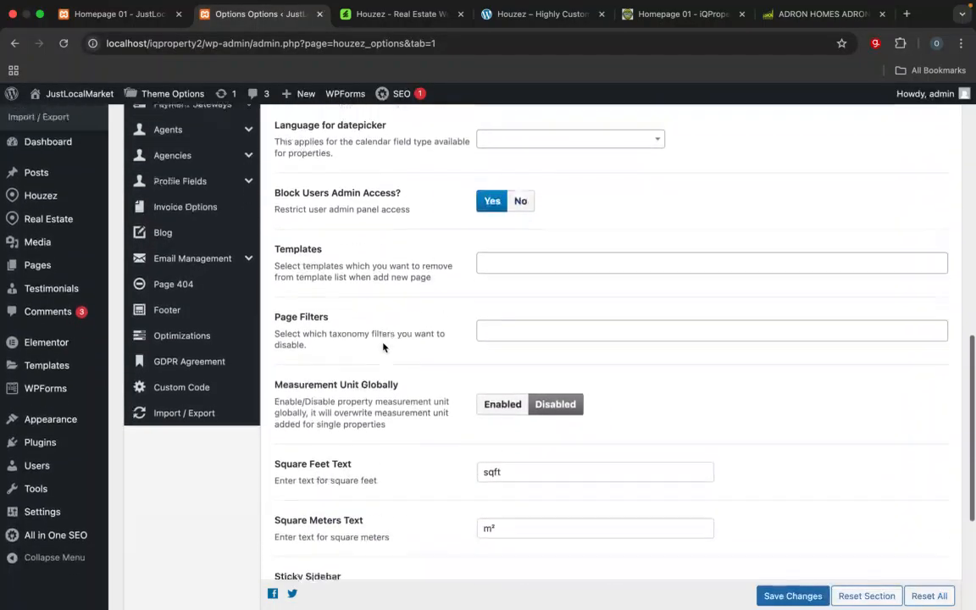
scroll(383, 345, "down", 5)
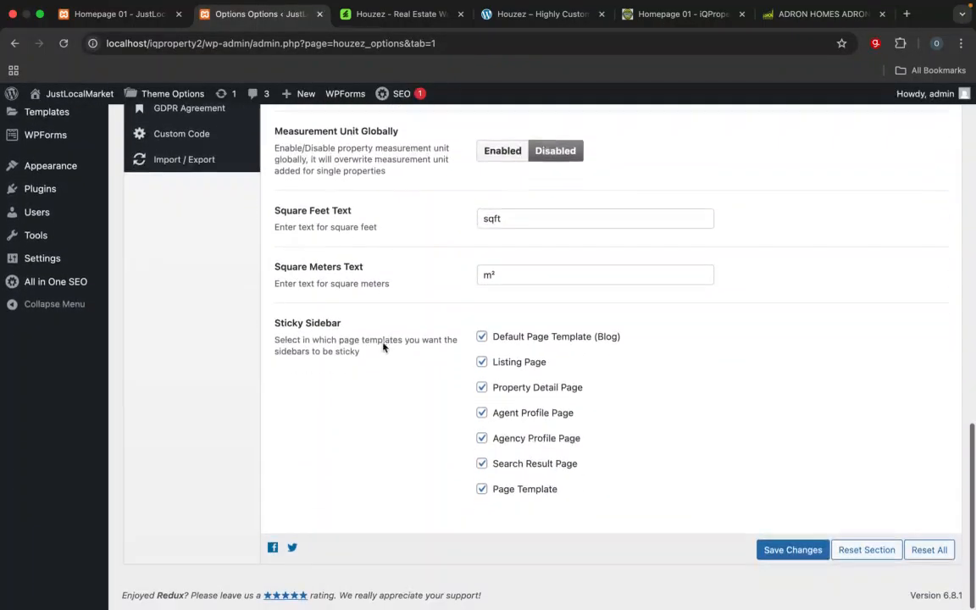
scroll(383, 346, "up", 15)
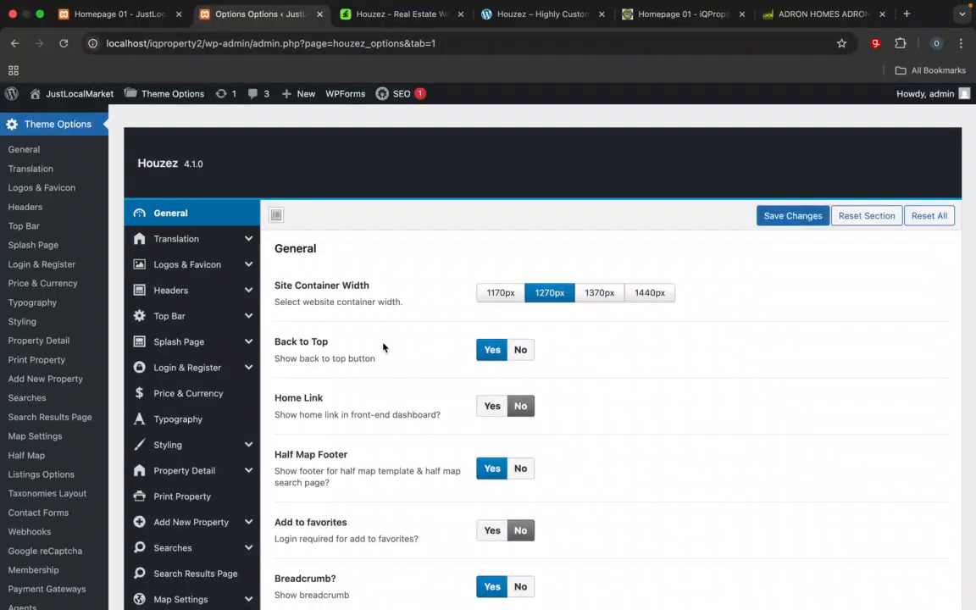
mouse_move(178, 266)
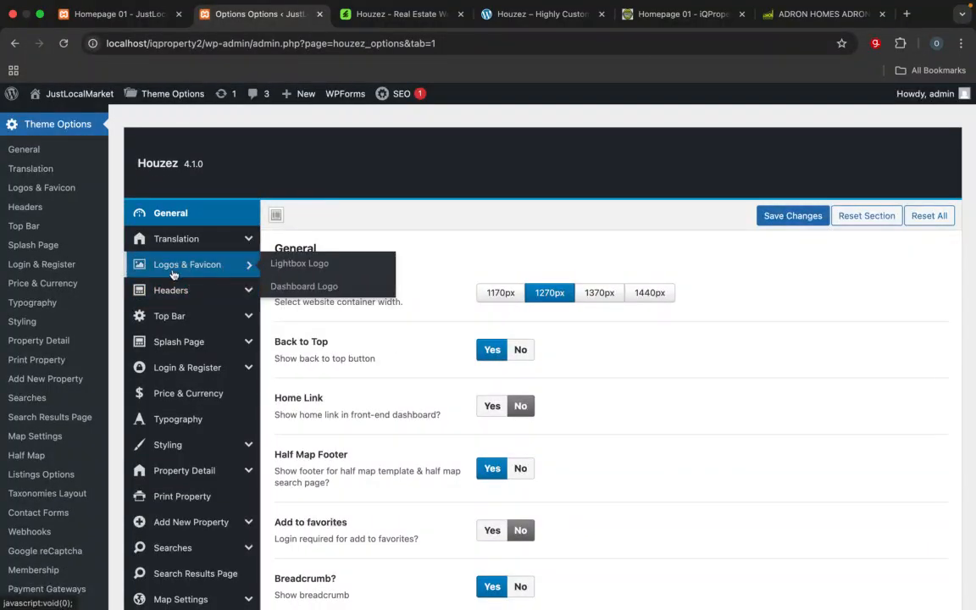
left_click(173, 267)
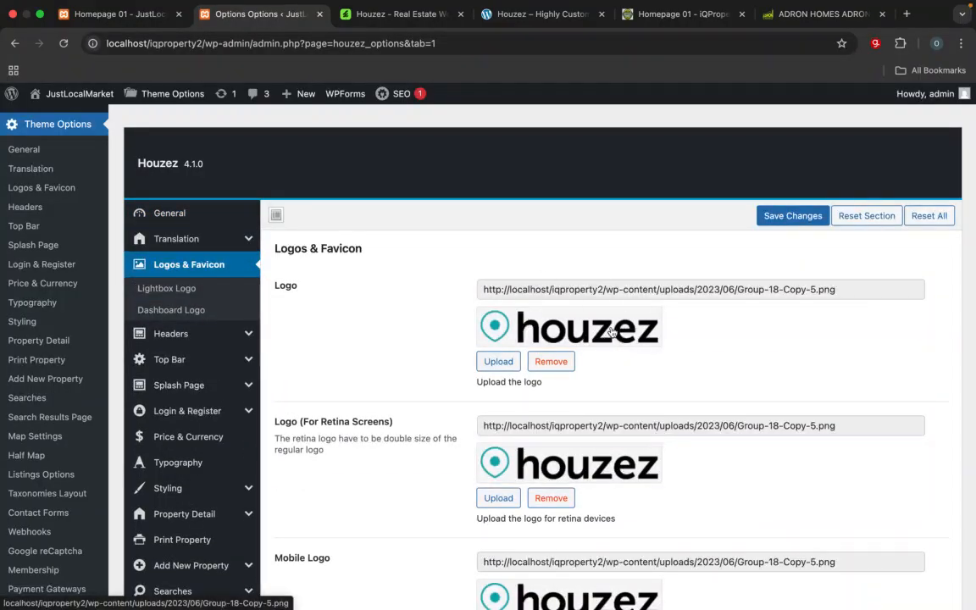
Step: Compare the header logos on the iqproperty and iqproperty2 homepages, check the Houzez demo, and return to the Logos & Favicon options
left_click(675, 14)
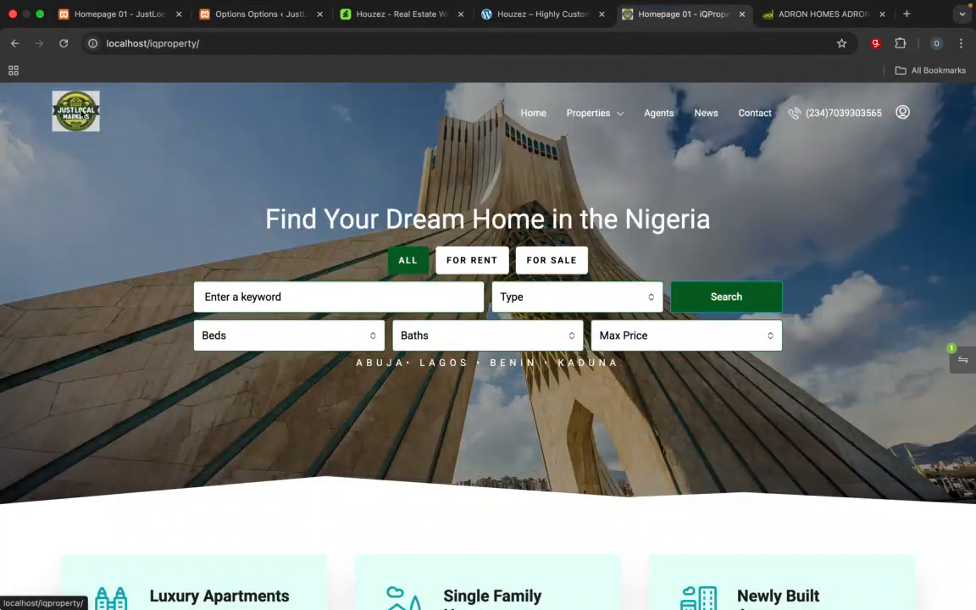
left_click(139, 16)
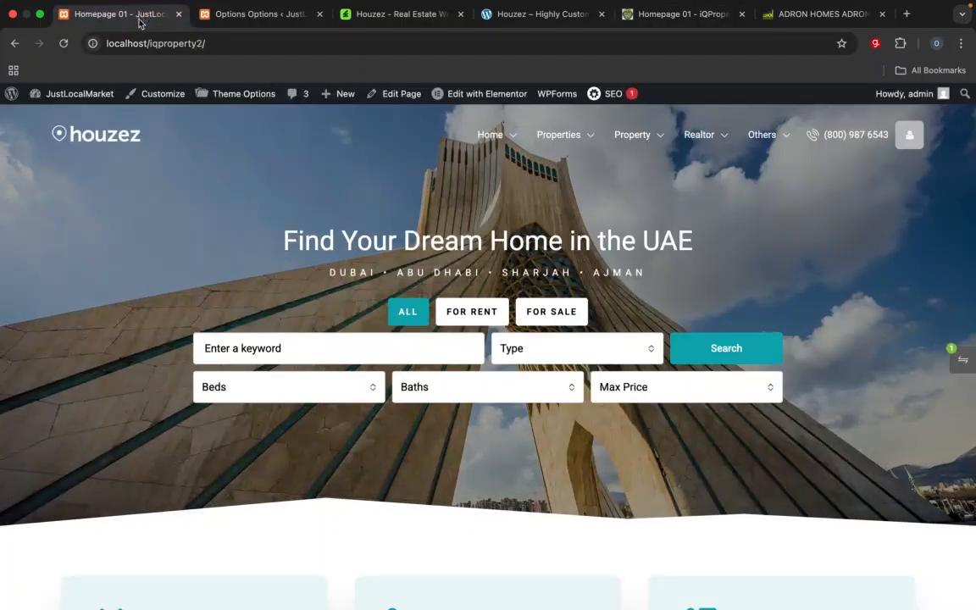
left_click(386, 16)
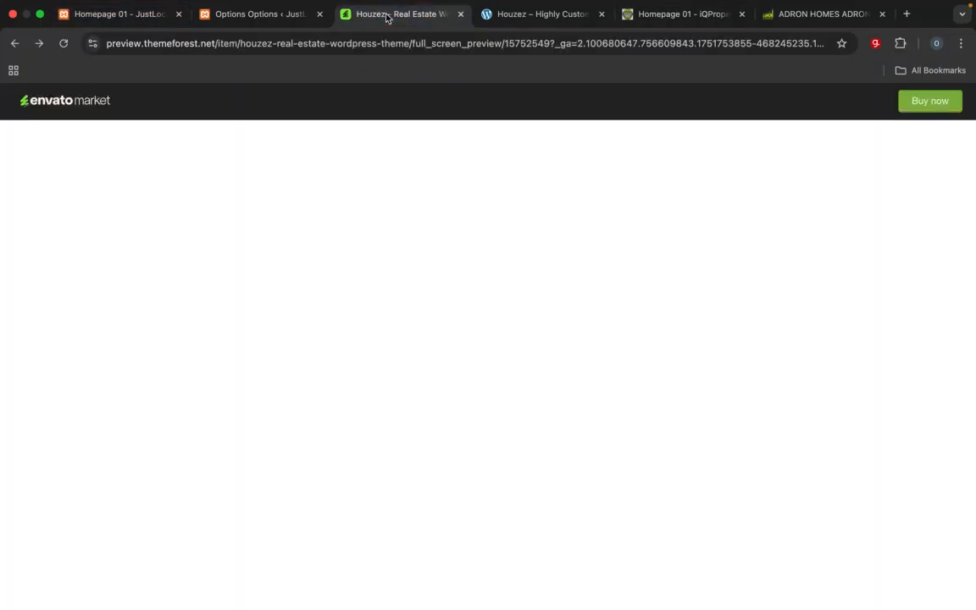
left_click(252, 23)
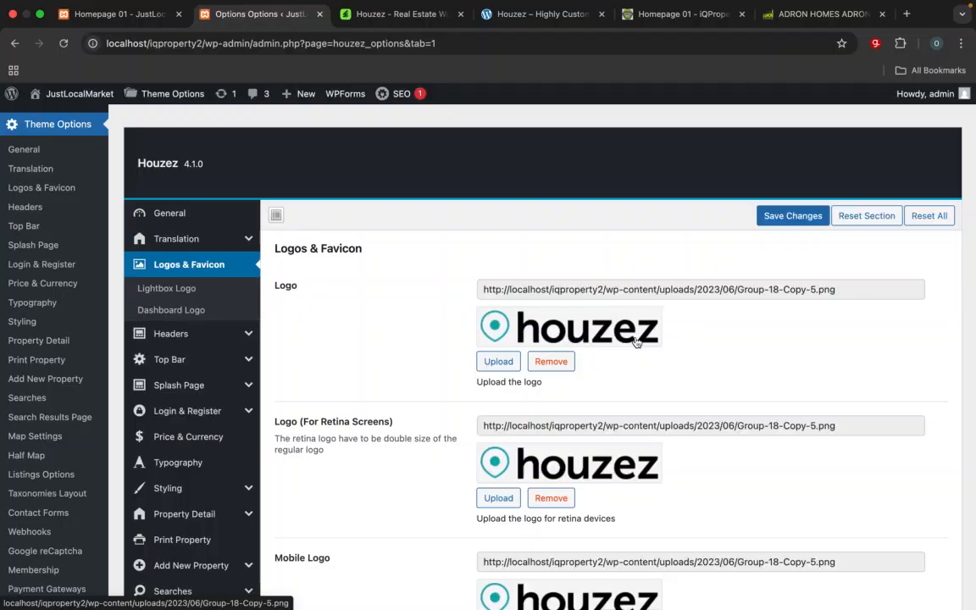
Step: Start a file upload for the main Logo and browse to the web crash-course folder
left_click(505, 364)
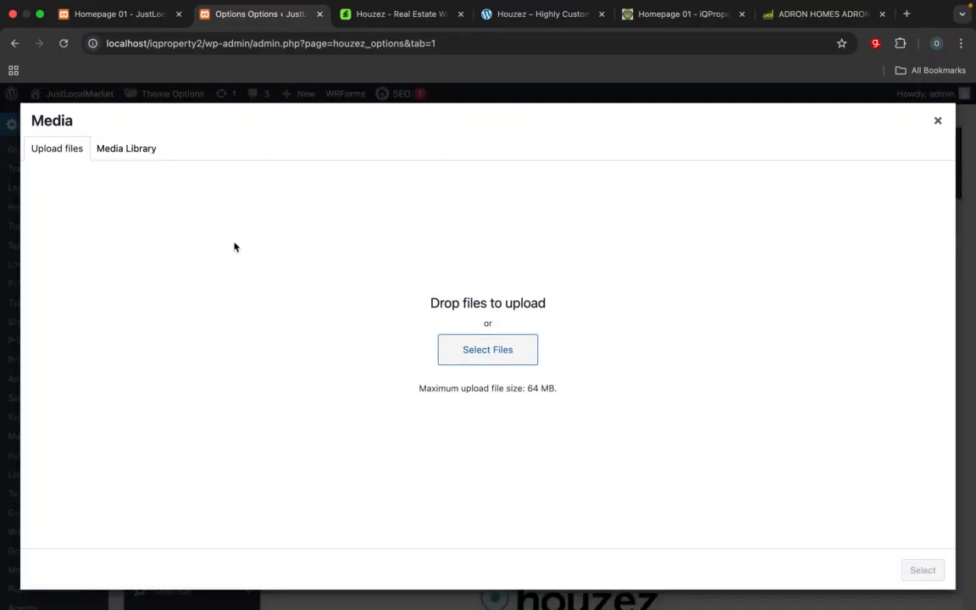
left_click(940, 121)
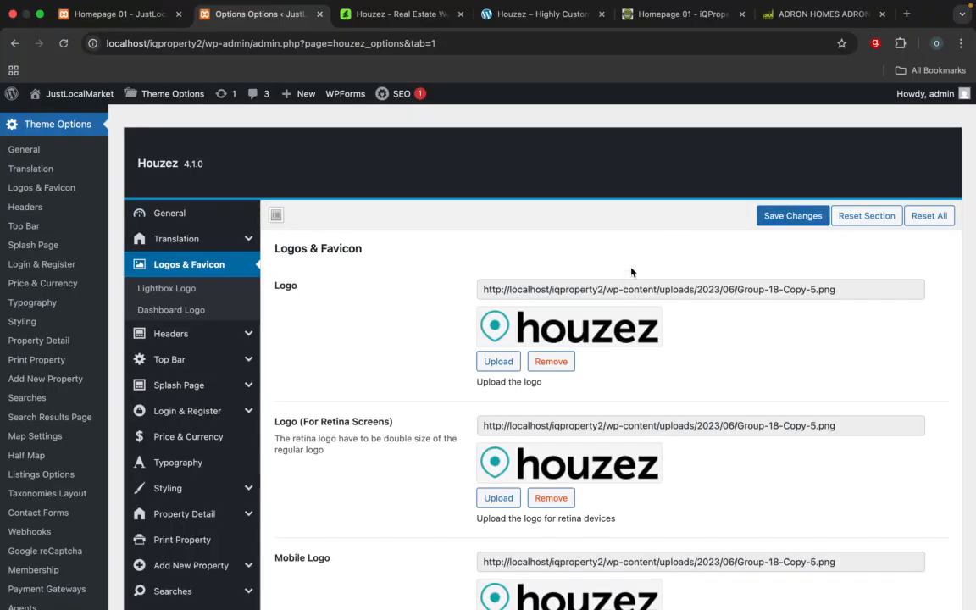
left_click(512, 363)
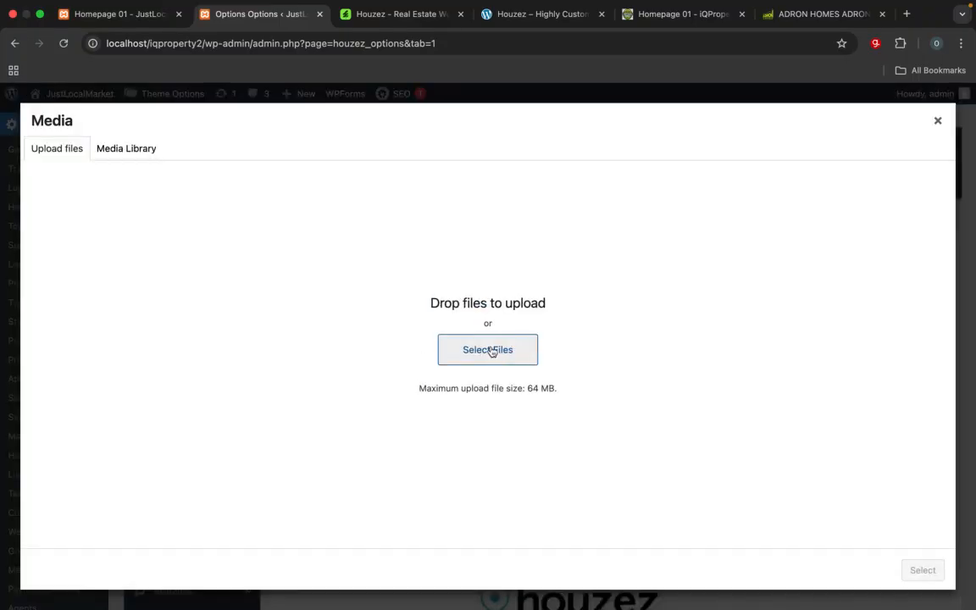
left_click(492, 348)
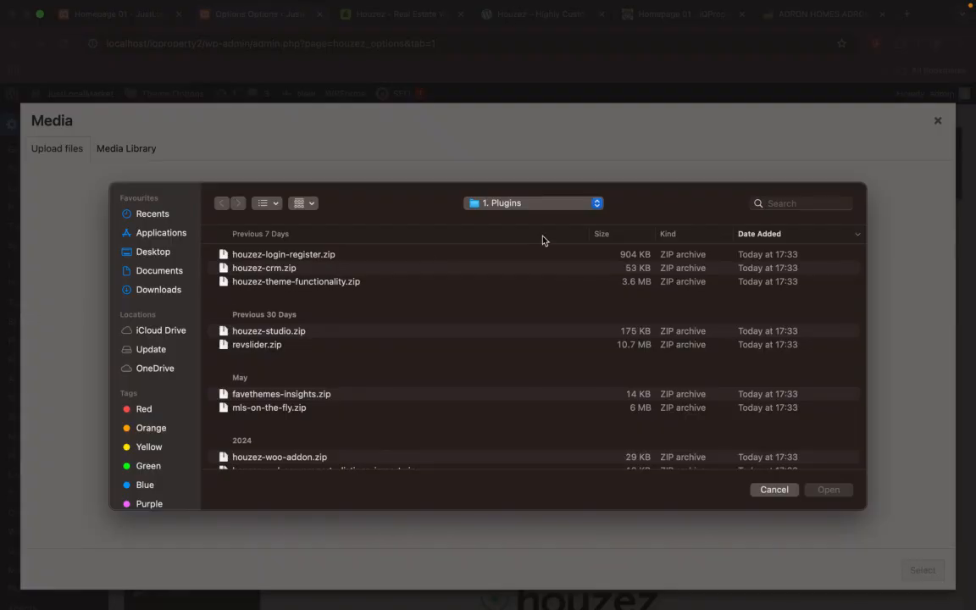
left_click(531, 207)
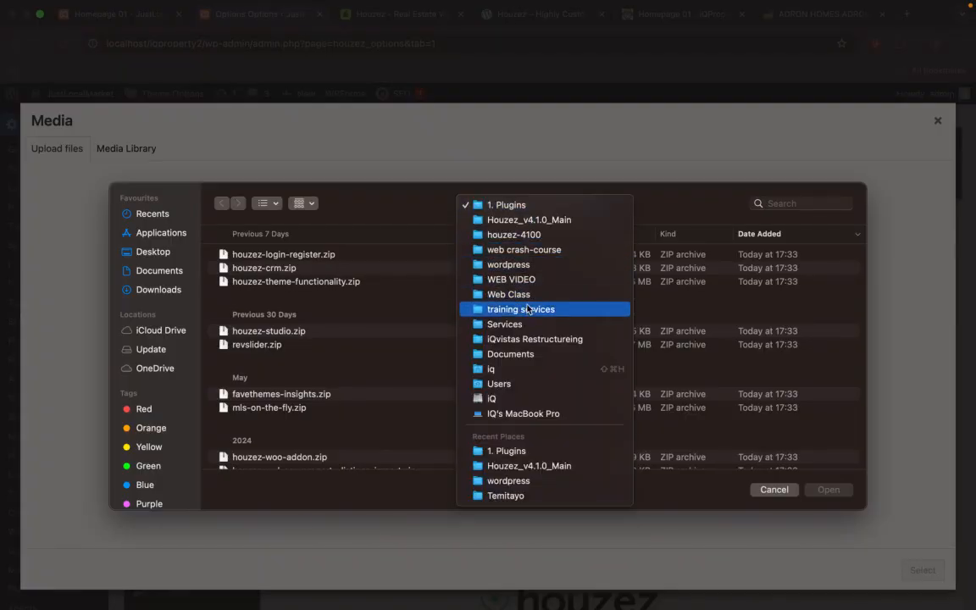
left_click(531, 251)
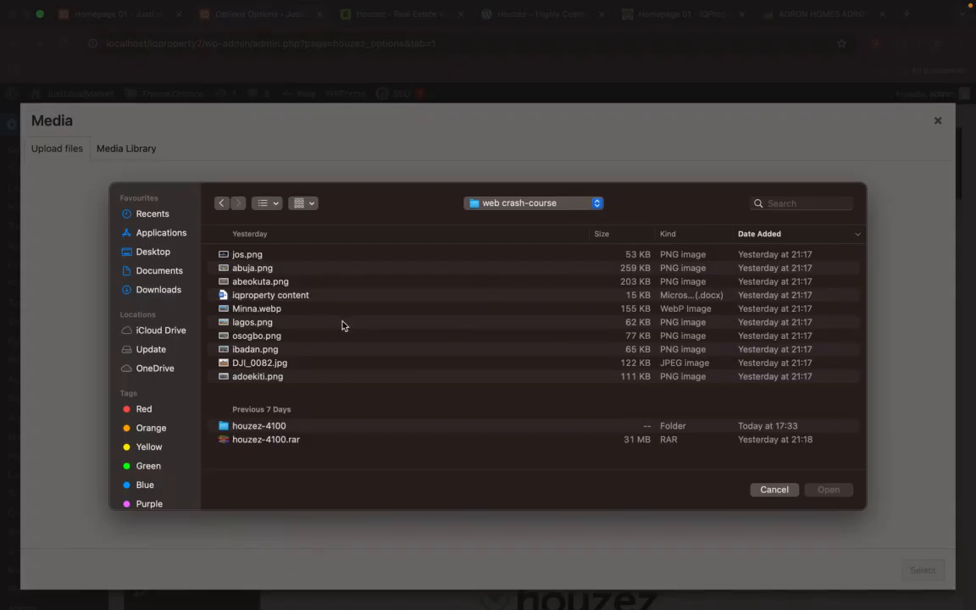
Step: Show the folder's files as icons and upload logo.png to the media library
left_click(280, 207)
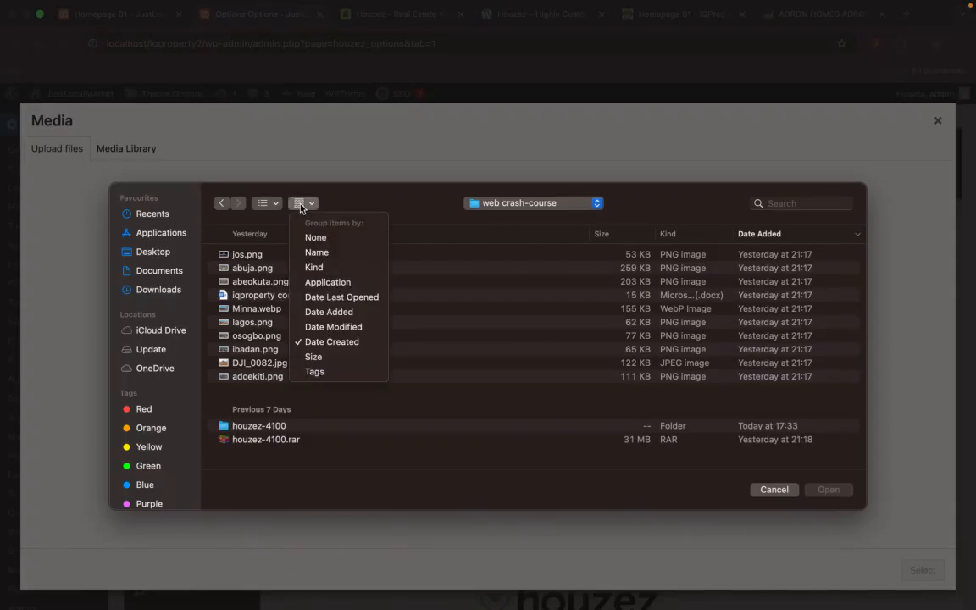
left_click(264, 209)
left_click(265, 207)
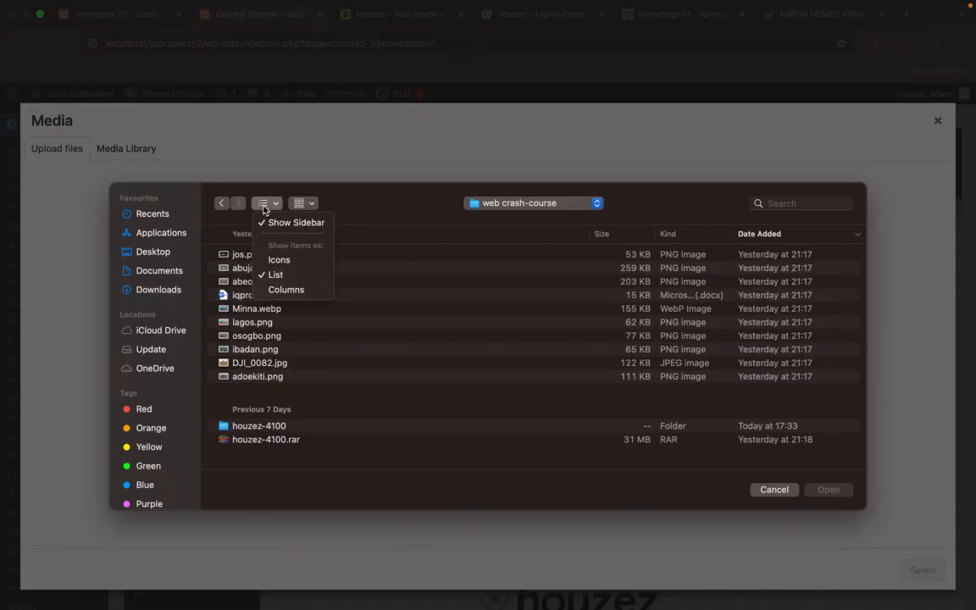
left_click(284, 260)
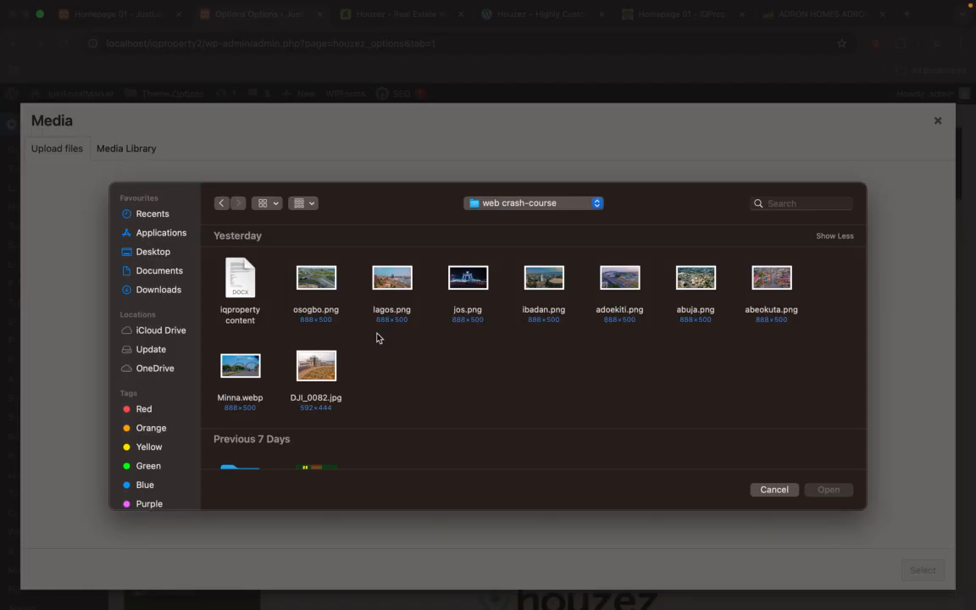
scroll(377, 338, "down", 8)
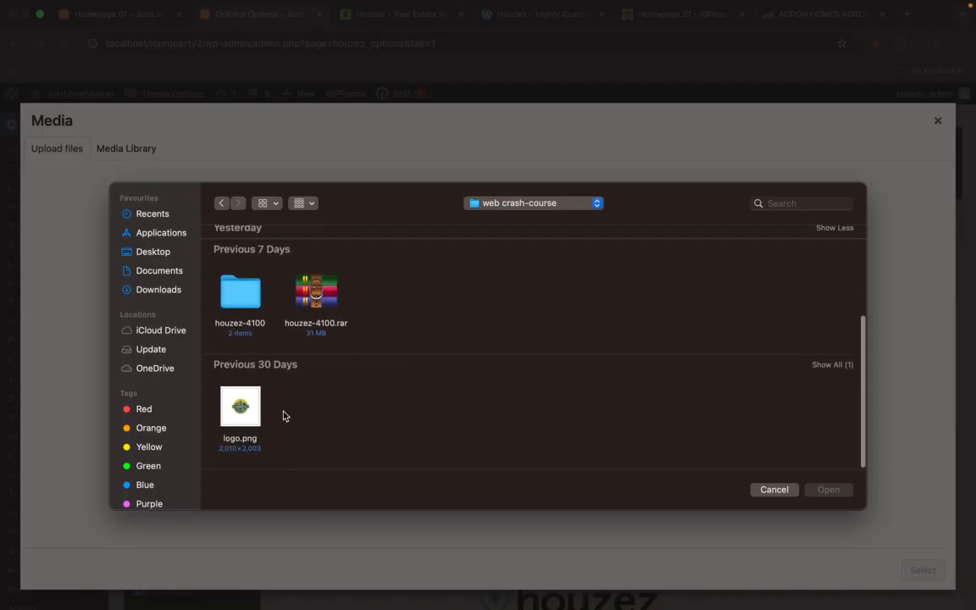
left_click(240, 419)
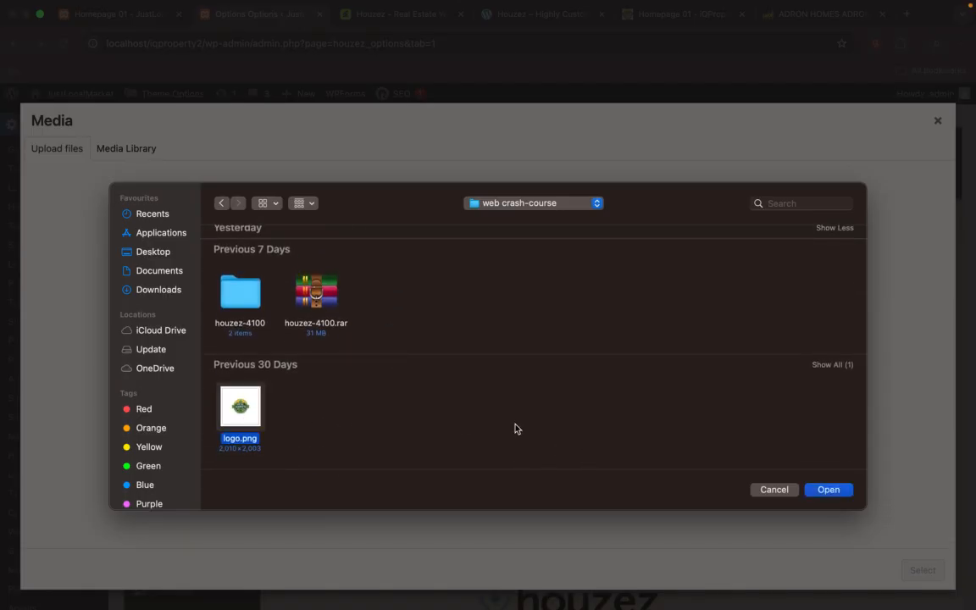
left_click(817, 490)
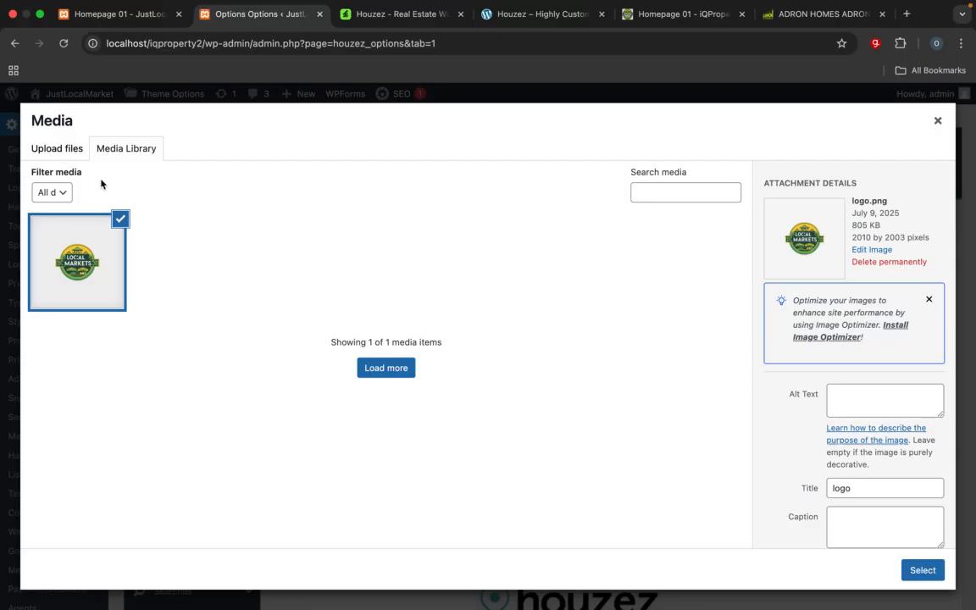
Step: Upload the osogbo, lagos, jos, ibadan, adoekiti, abuja and abeokuta PNG images plus Minna.webp and DJI_0082.jpg from the web crash-course folder
left_click(59, 150)
left_click(516, 350)
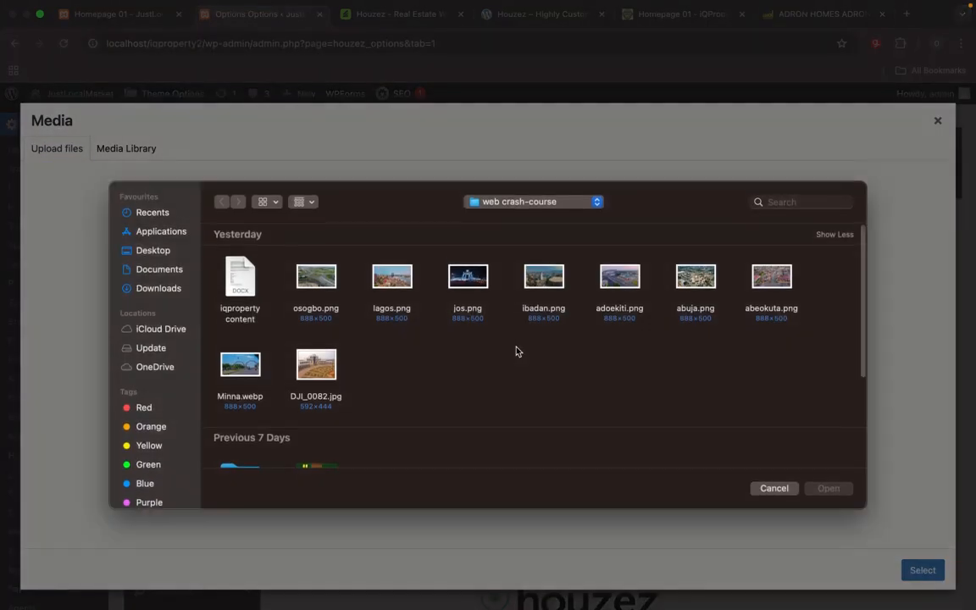
left_click(321, 276)
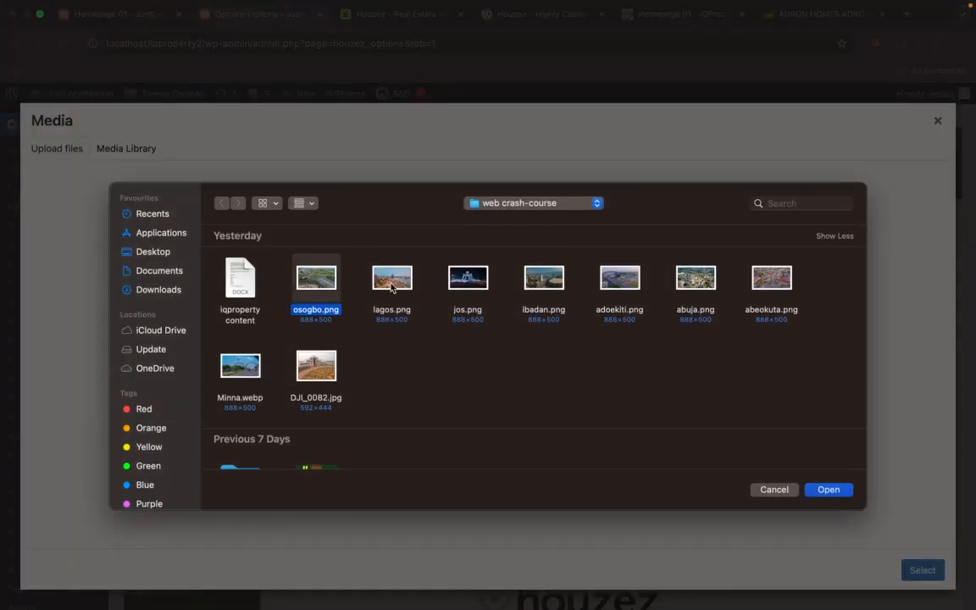
left_click(392, 288, "super")
left_click(466, 285, "super")
left_click(538, 285, "super")
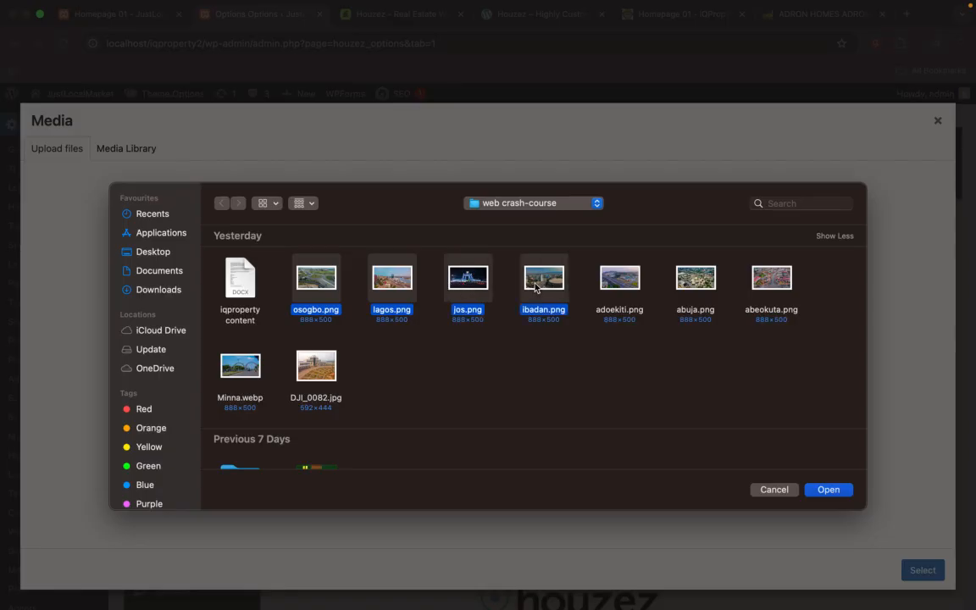
left_click(614, 289, "super")
left_click(693, 281, "super")
left_click(772, 286, "super")
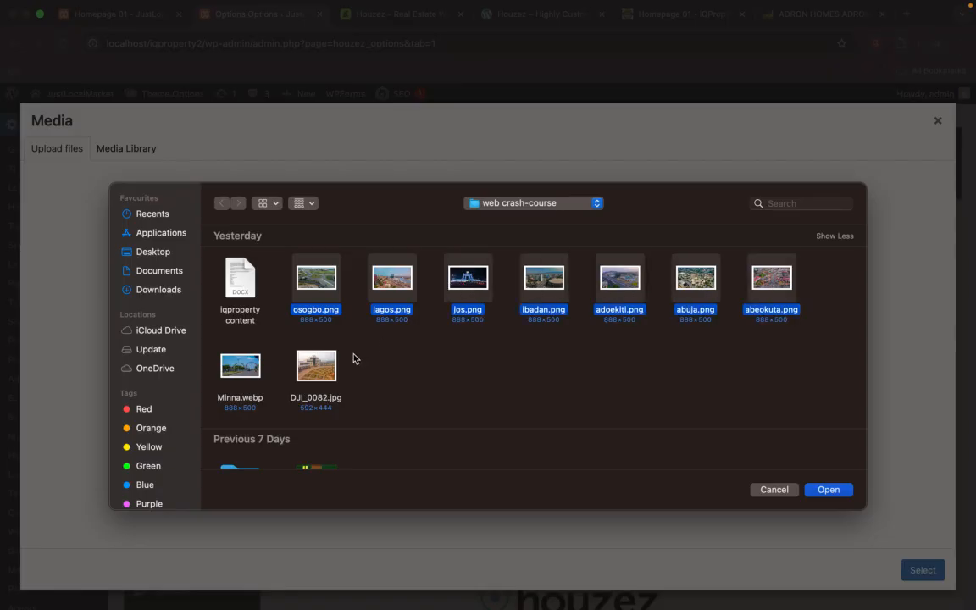
left_click(240, 373, "super")
left_click(314, 370, "super")
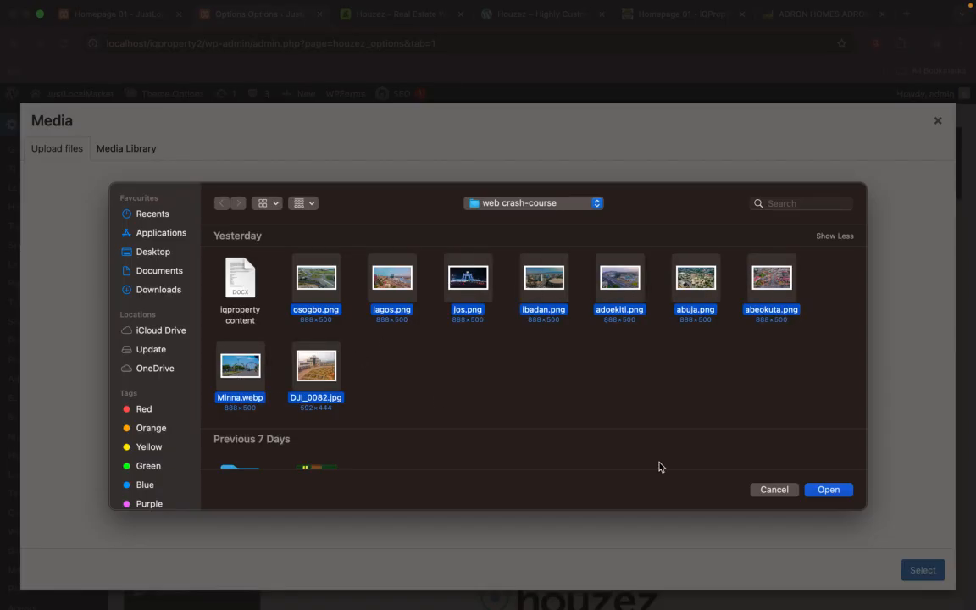
scroll(668, 397, "down", 3)
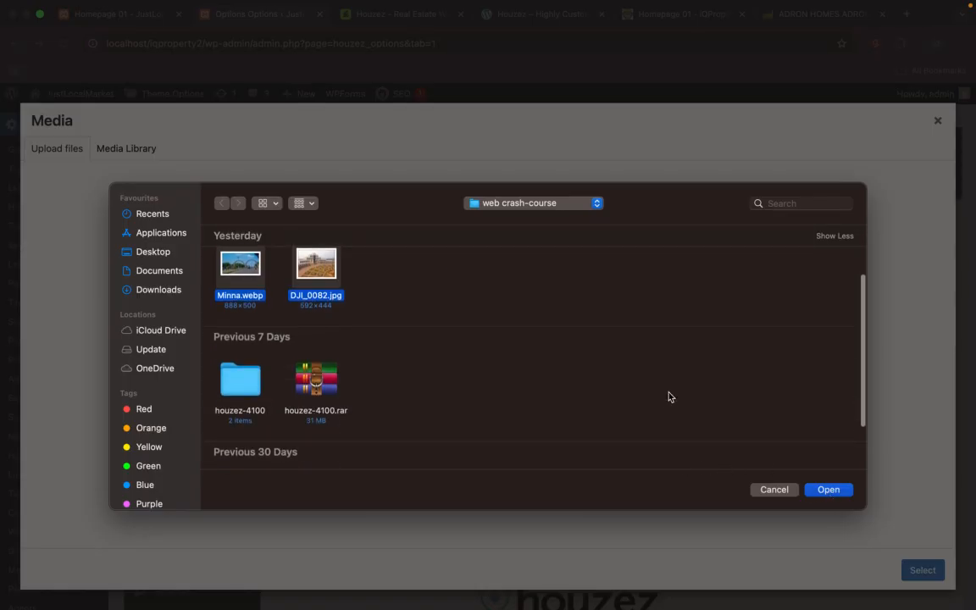
scroll(668, 396, "up", 3)
left_click(828, 490)
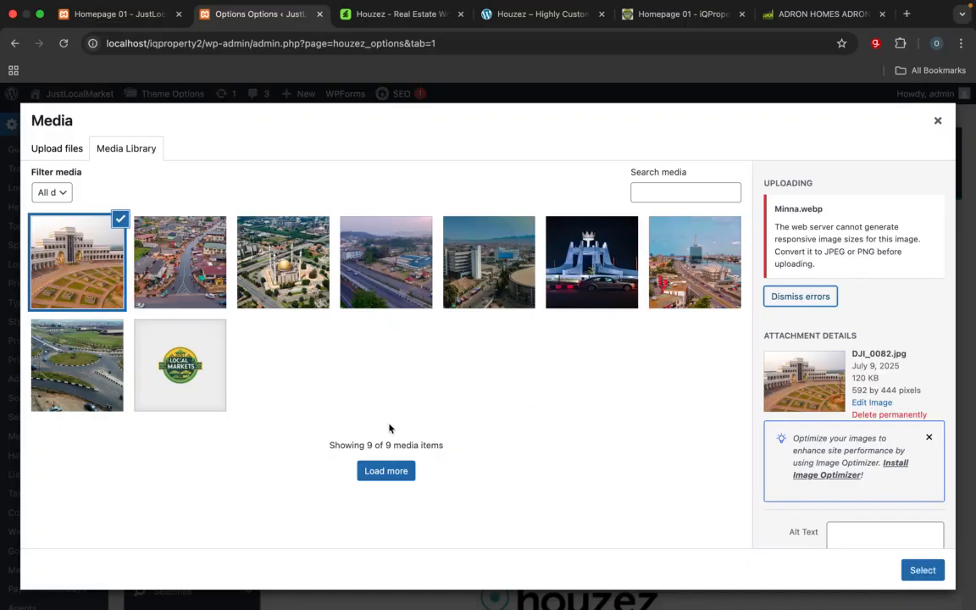
Step: Select logo.png in the media library and compare it with the header logo on the iqproperty homepage
left_click(198, 368)
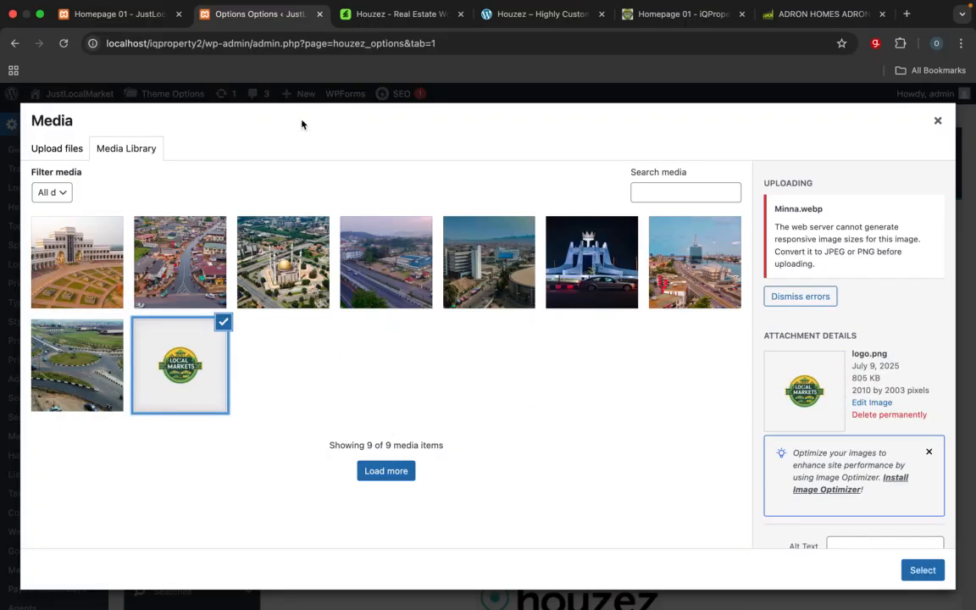
left_click(631, 17)
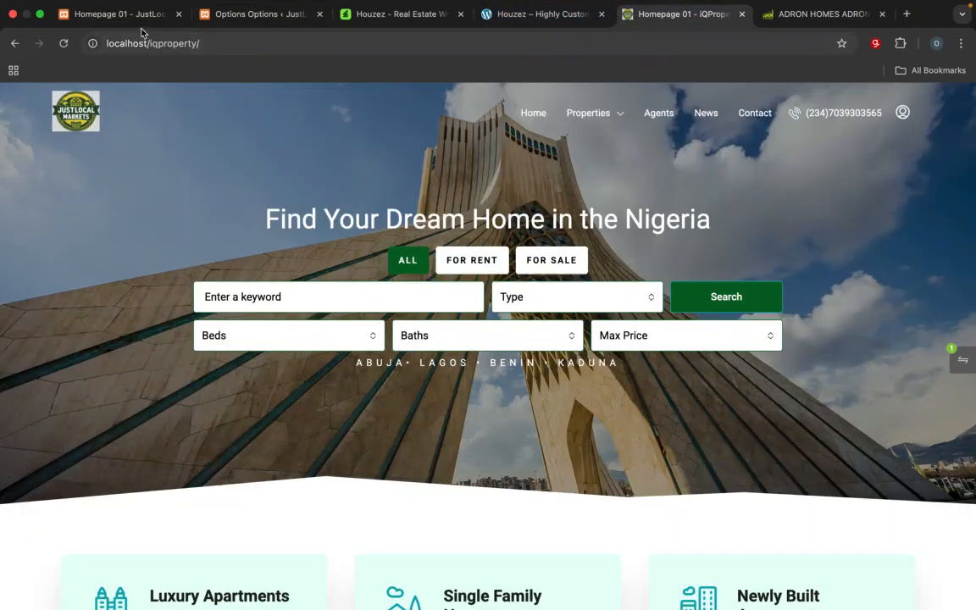
left_click(238, 17)
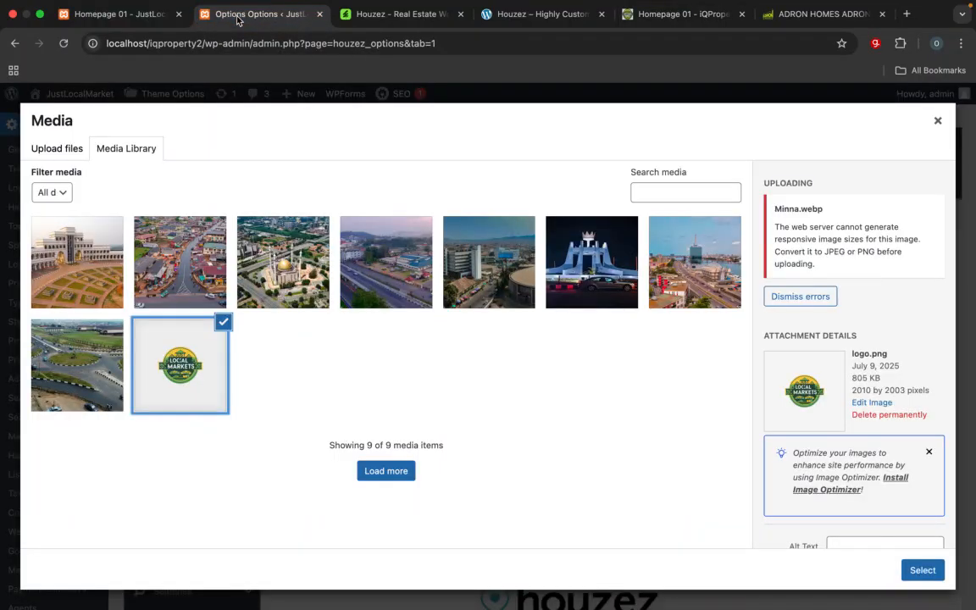
Step: Save the header logo image from the iqproperty homepage as logonew in the web crash-course folder
left_click(665, 14)
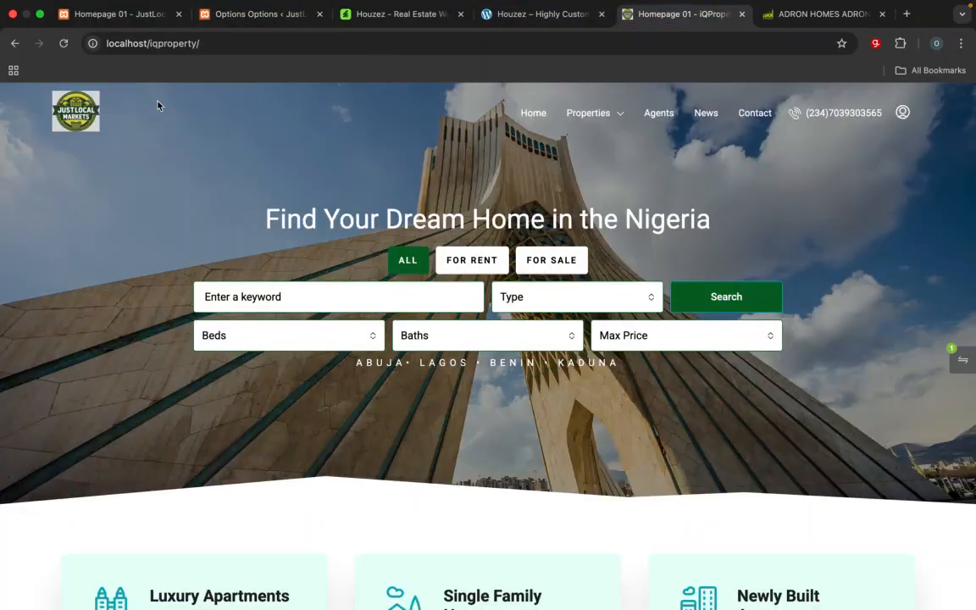
right_click(68, 121)
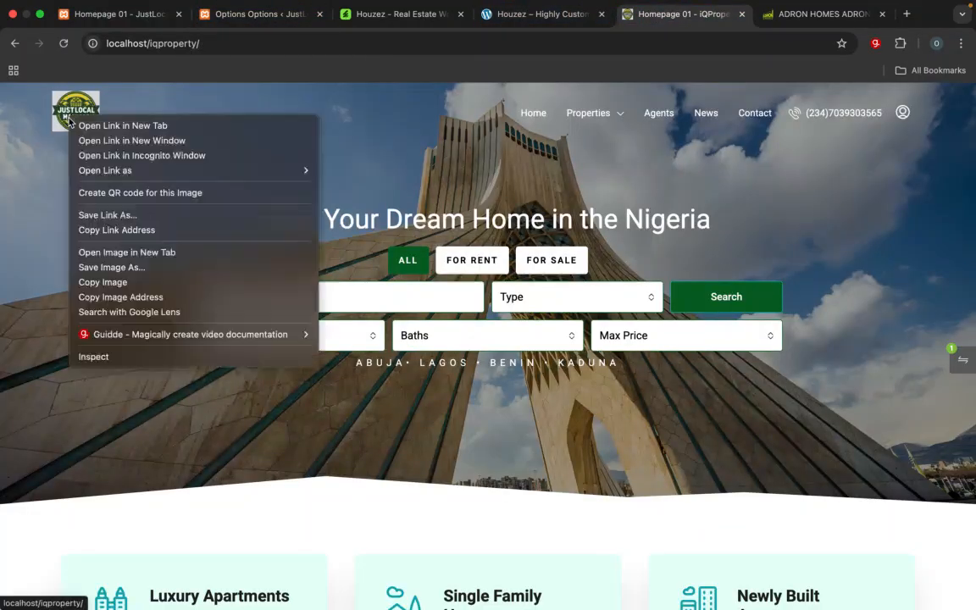
left_click(115, 273)
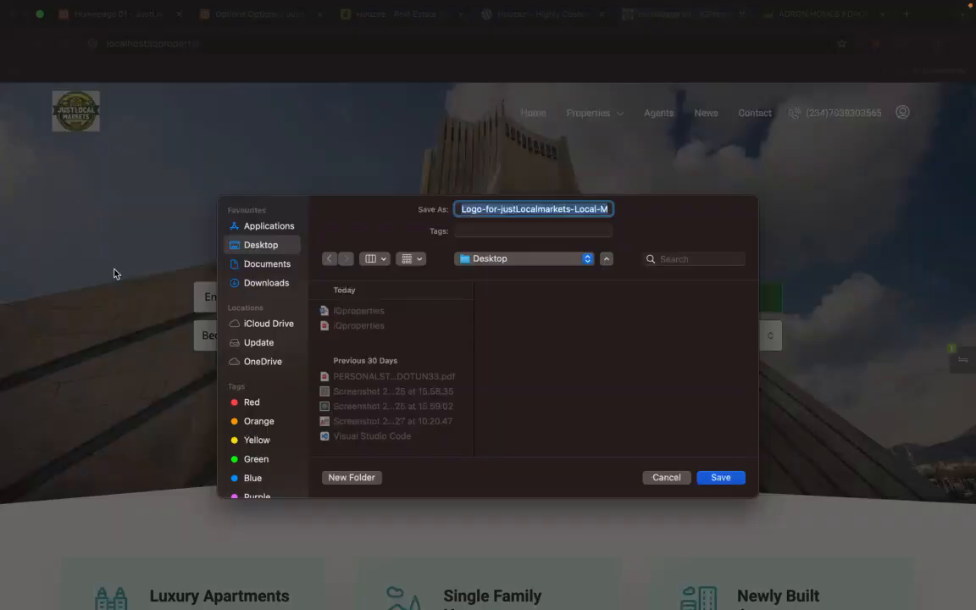
left_click(500, 257)
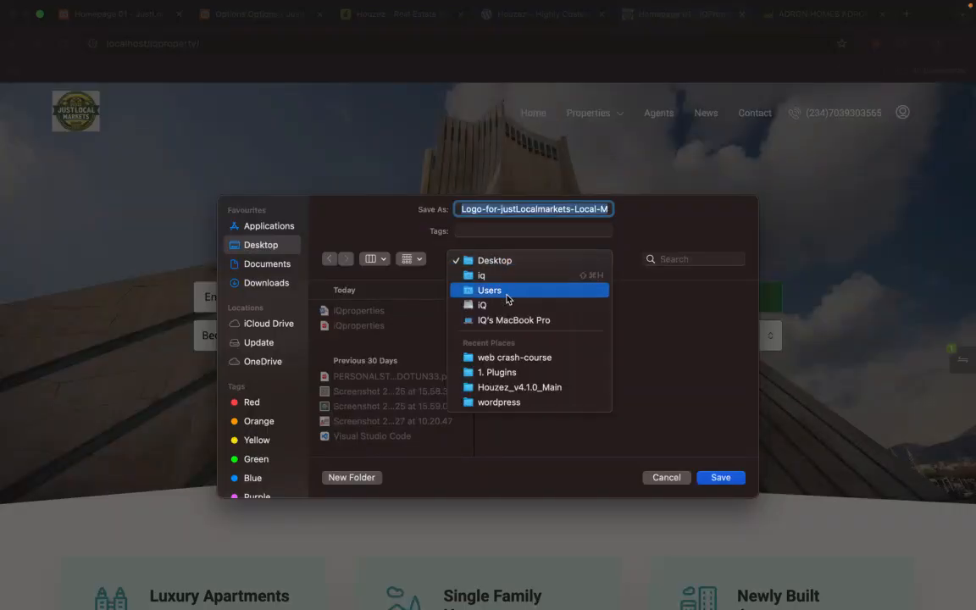
left_click(518, 357)
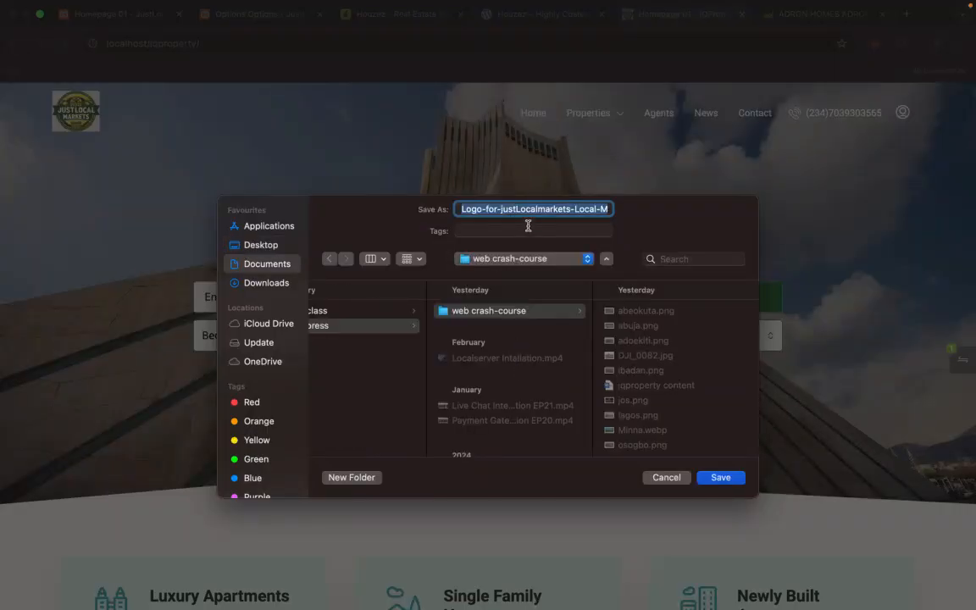
type("logonew")
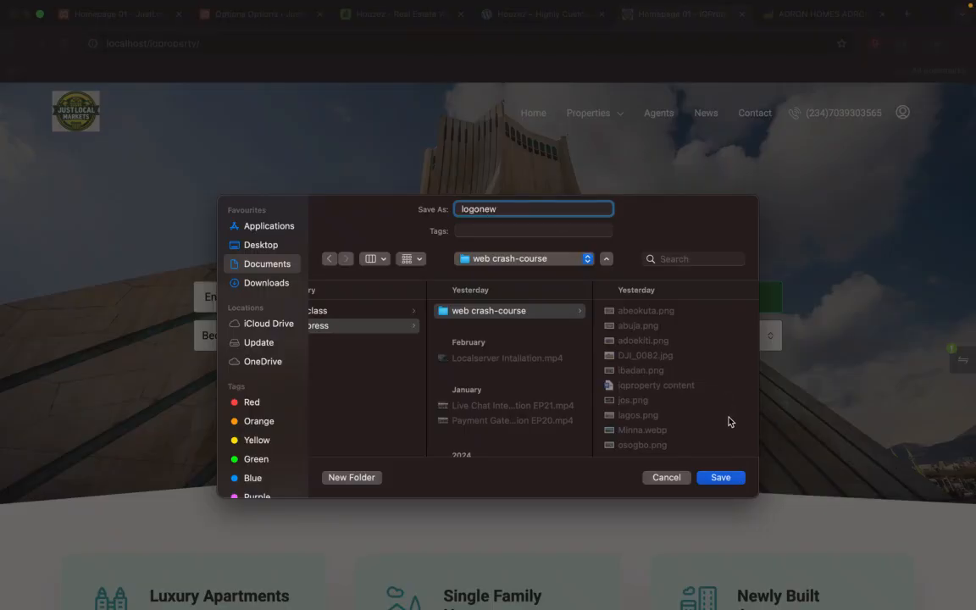
left_click(733, 480)
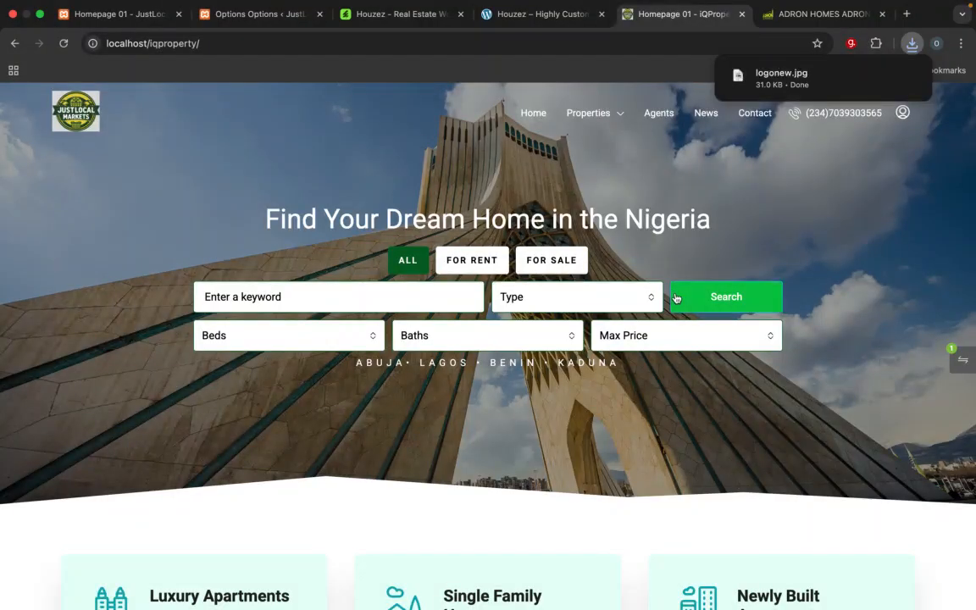
Step: Upload logonew.jpg from the web crash-course folder in the Theme Options media window and set it as the main Logo
left_click(244, 14)
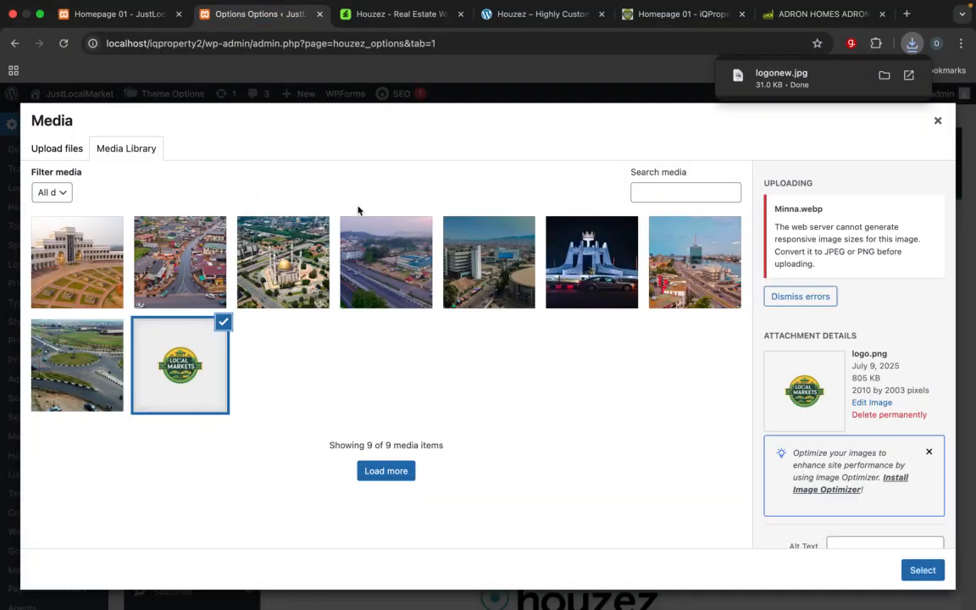
left_click(59, 150)
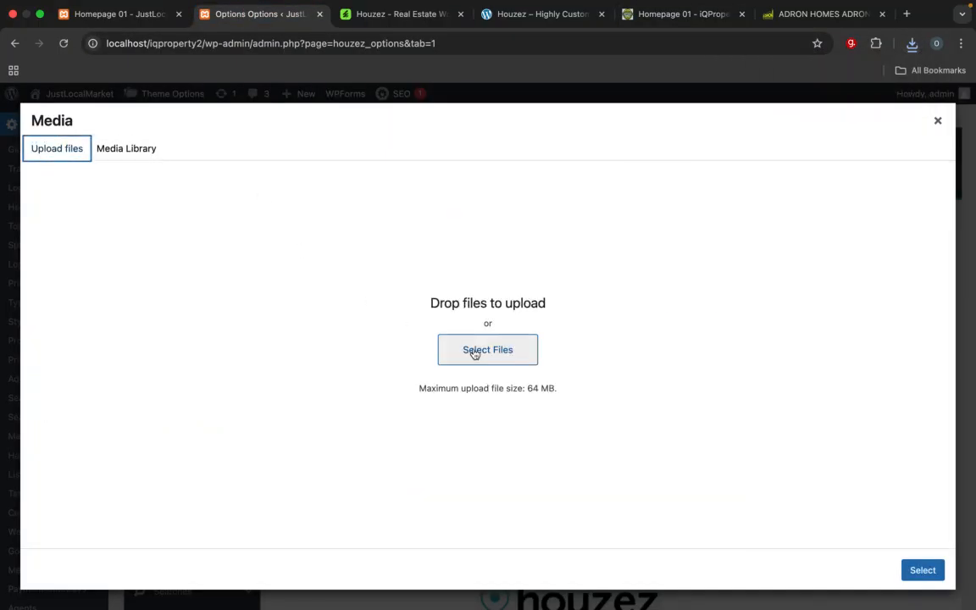
left_click(475, 351)
left_click(240, 289)
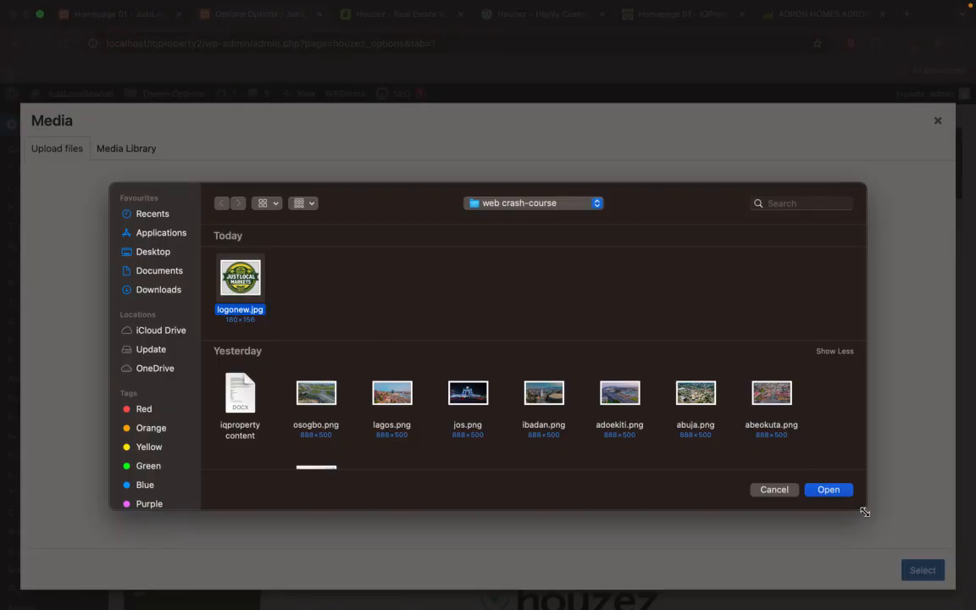
left_click(828, 489)
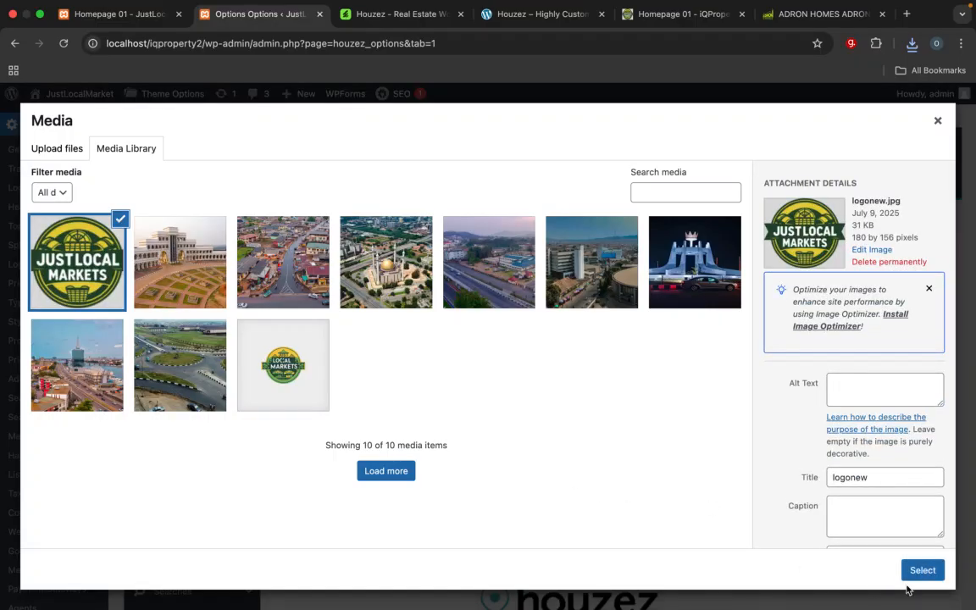
left_click(902, 572)
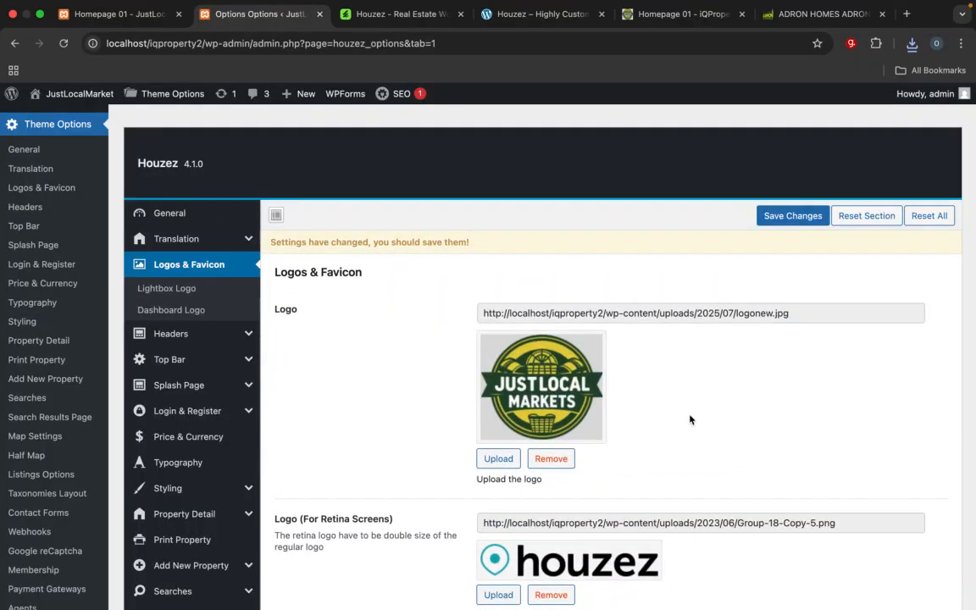
Step: Replace the Logo (For Retina Screens) image with logonew.jpg from the media library
scroll(690, 418, "down", 3)
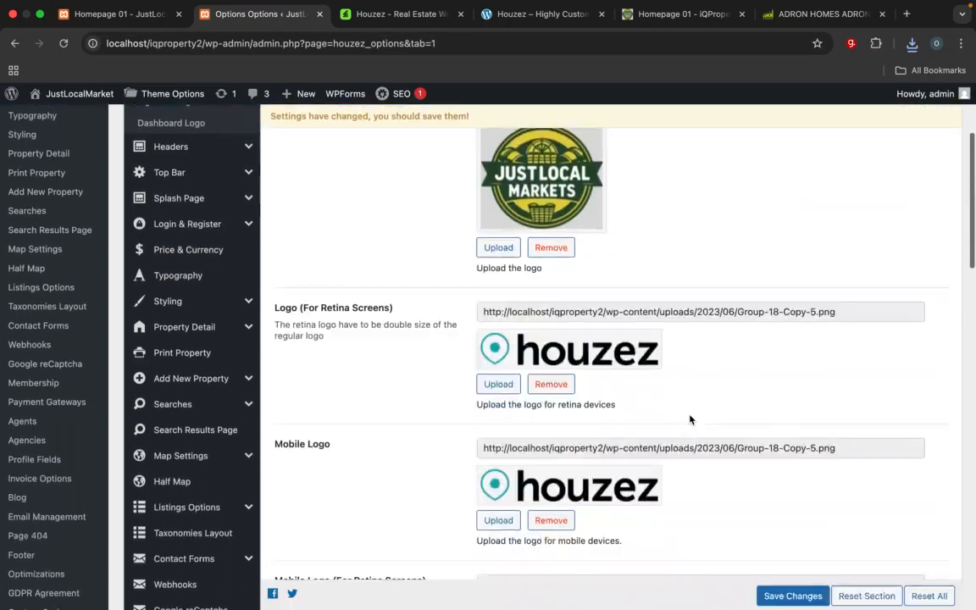
left_click(499, 384)
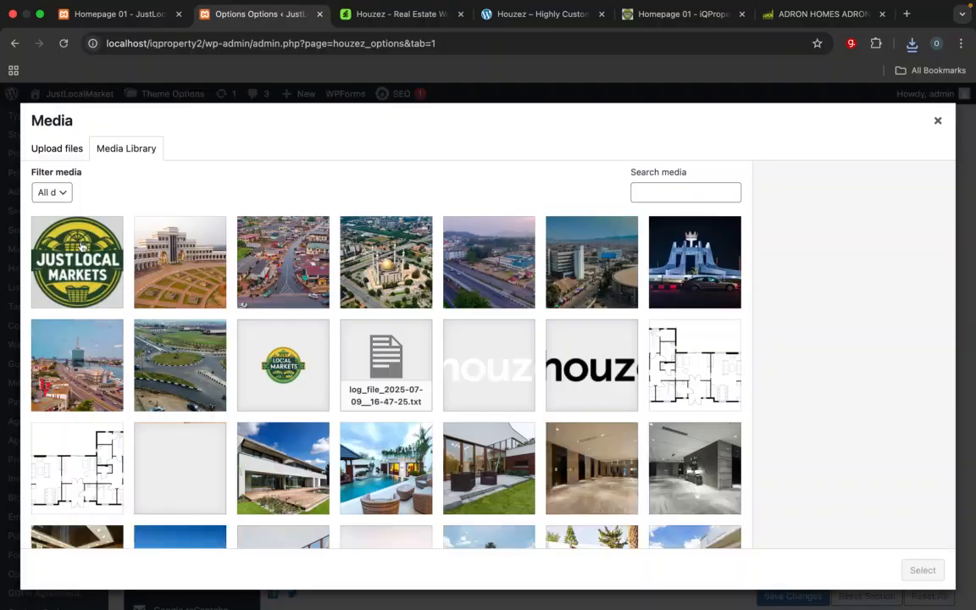
left_click(85, 254)
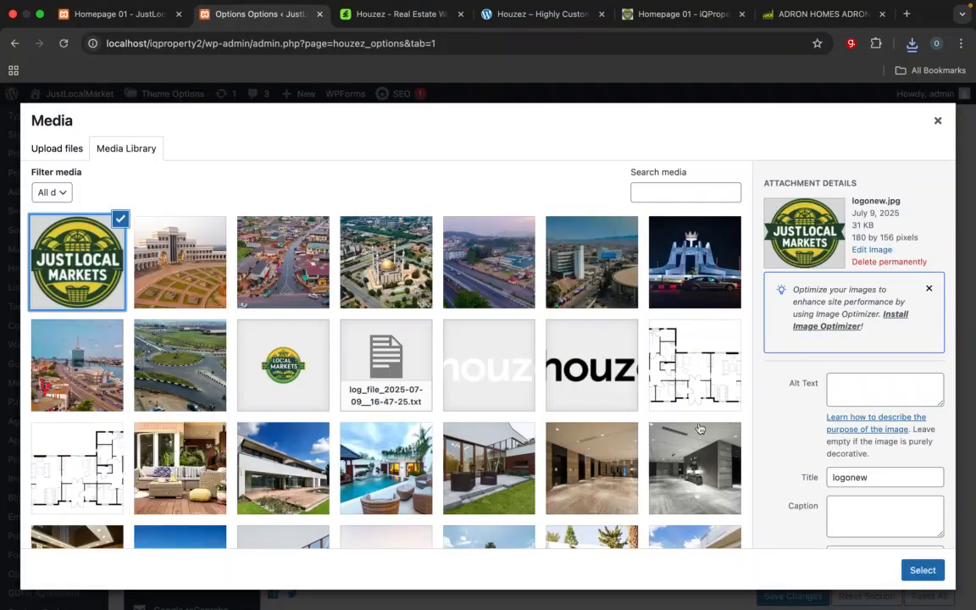
left_click(922, 570)
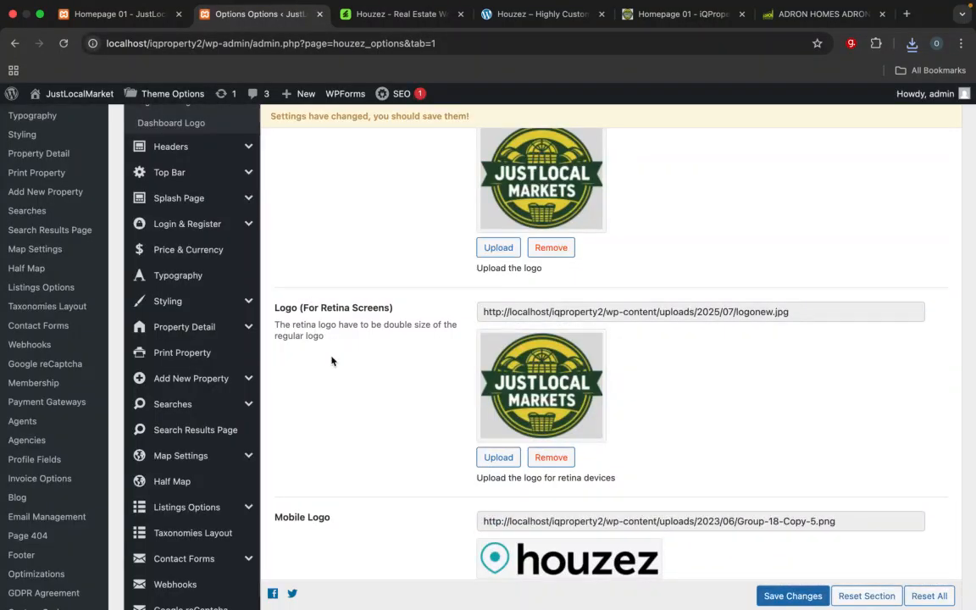
Step: Replace the Mobile Logo and the Mobile Logo (For Retina Screens) with logonew.jpg from the media library
scroll(331, 361, "down", 7)
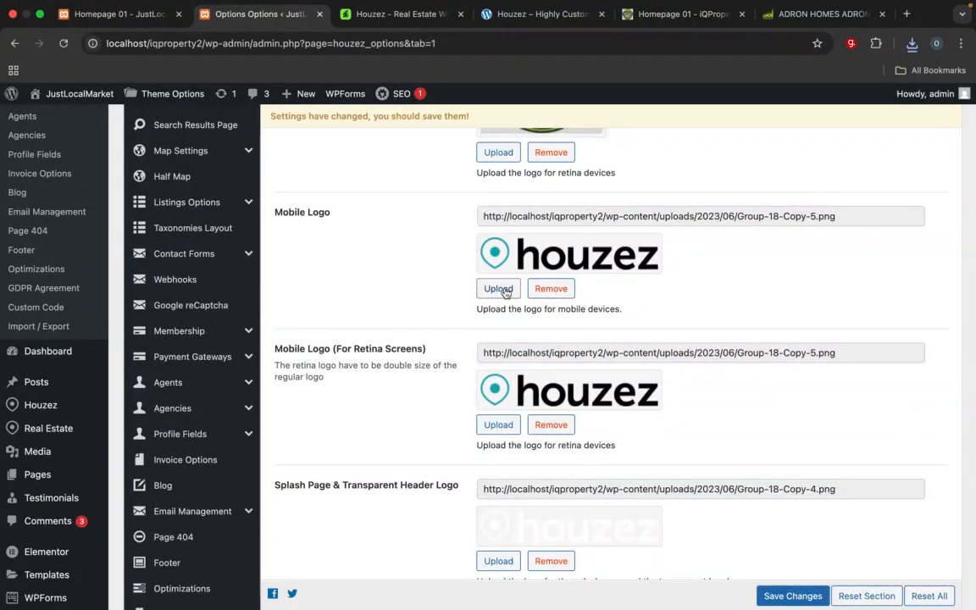
left_click(499, 289)
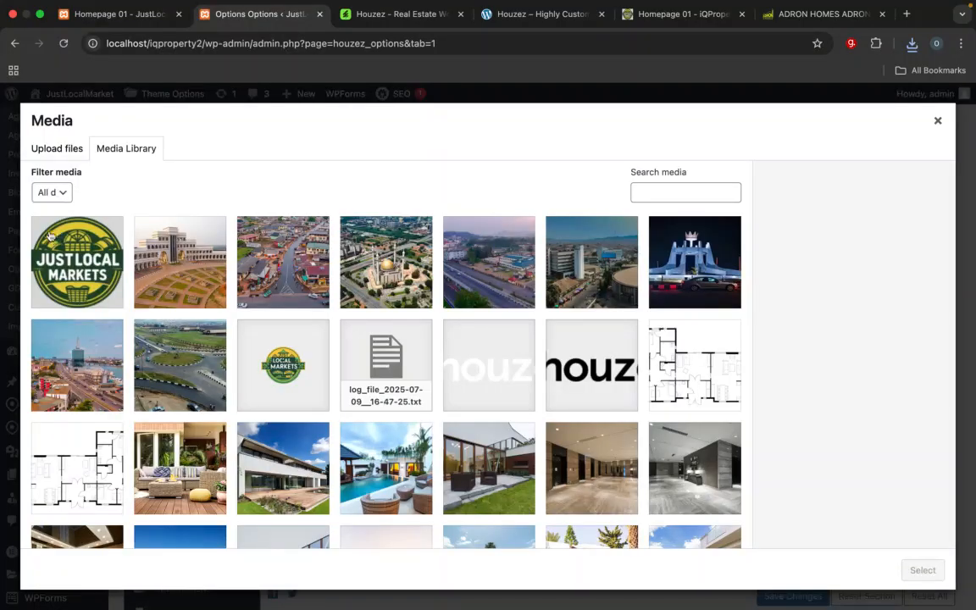
left_click(85, 227)
left_click(921, 569)
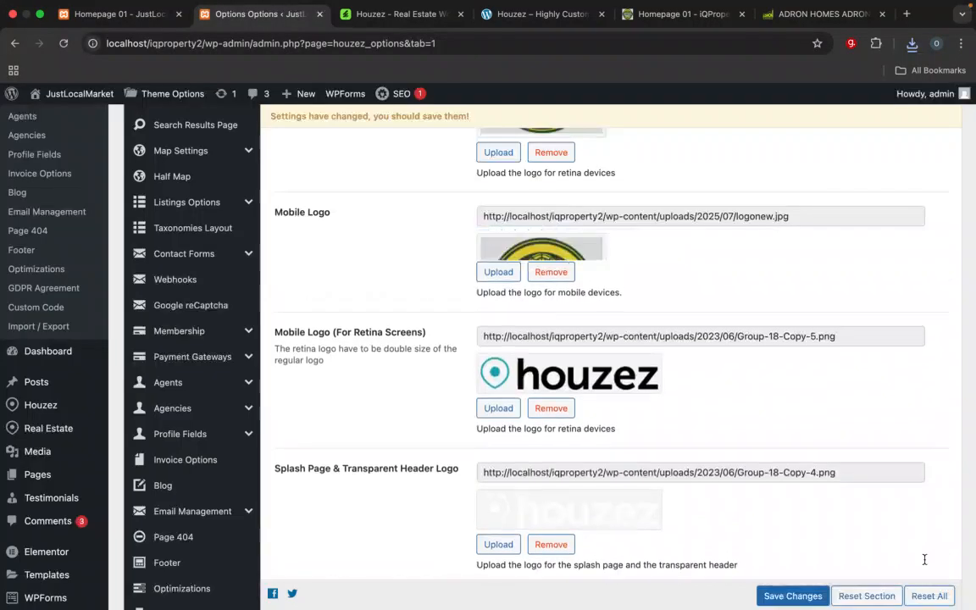
scroll(530, 353, "down", 2)
left_click(499, 393)
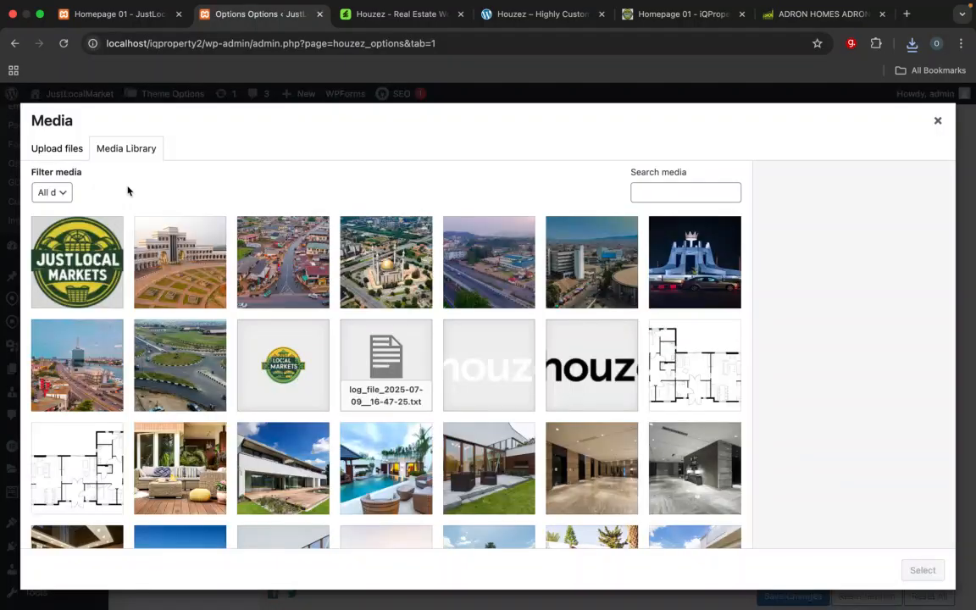
left_click(89, 229)
left_click(921, 569)
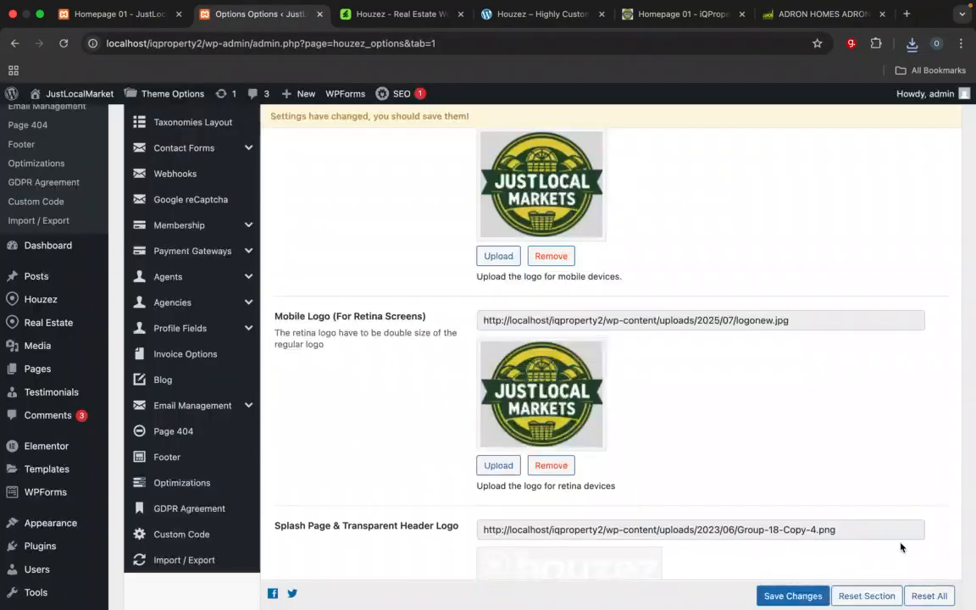
Step: Set logonew.jpg as the Splash Page & Transparent Header Logo and as its version for retina screens
scroll(768, 400, "down", 5)
left_click(498, 257)
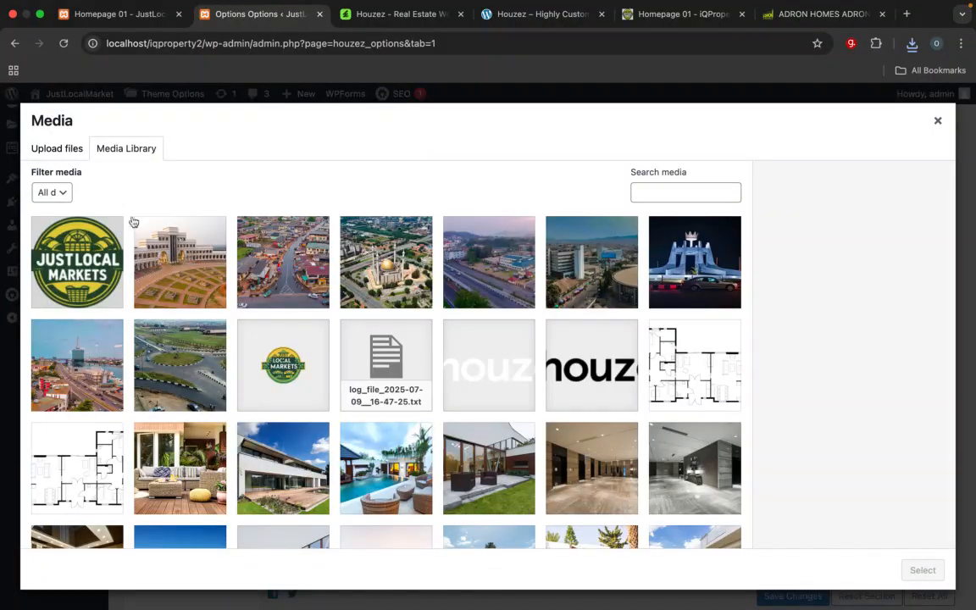
left_click(91, 222)
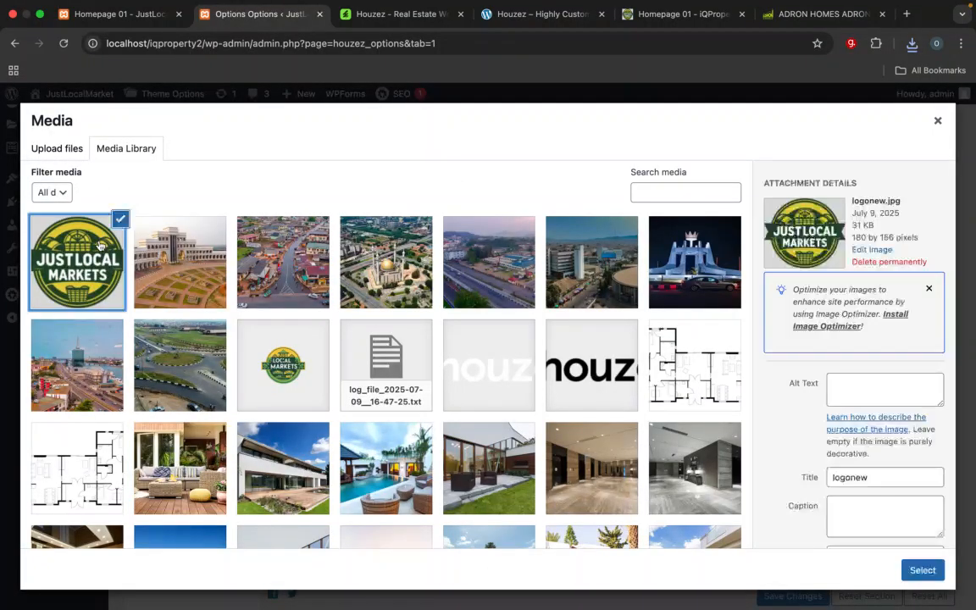
left_click(940, 578)
scroll(827, 377, "down", 3)
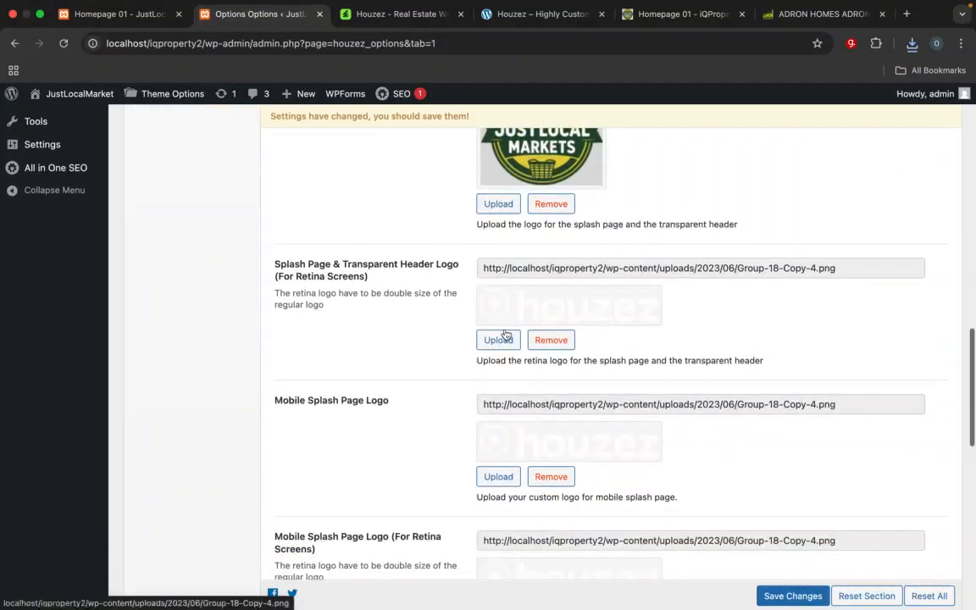
left_click(500, 339)
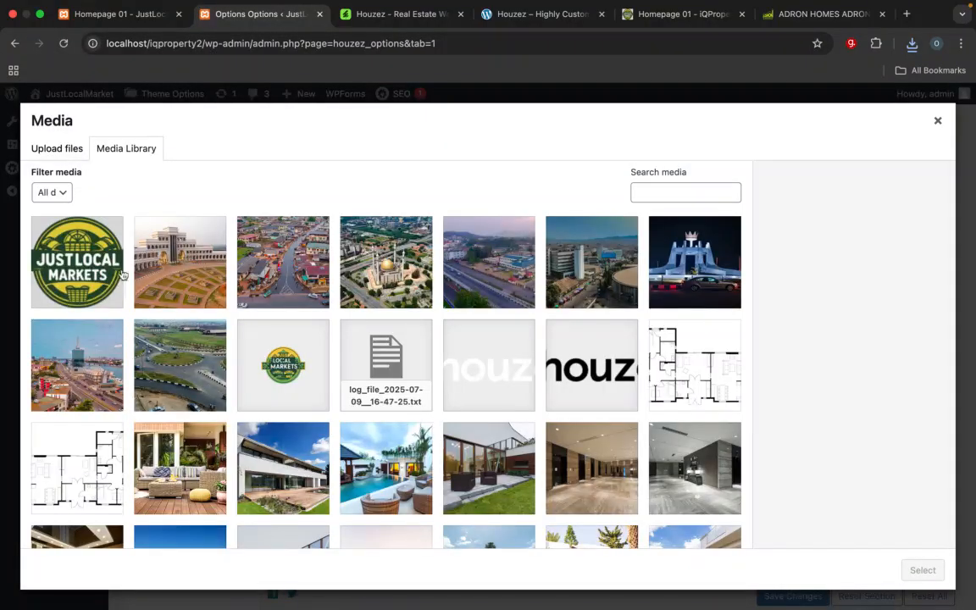
left_click(88, 242)
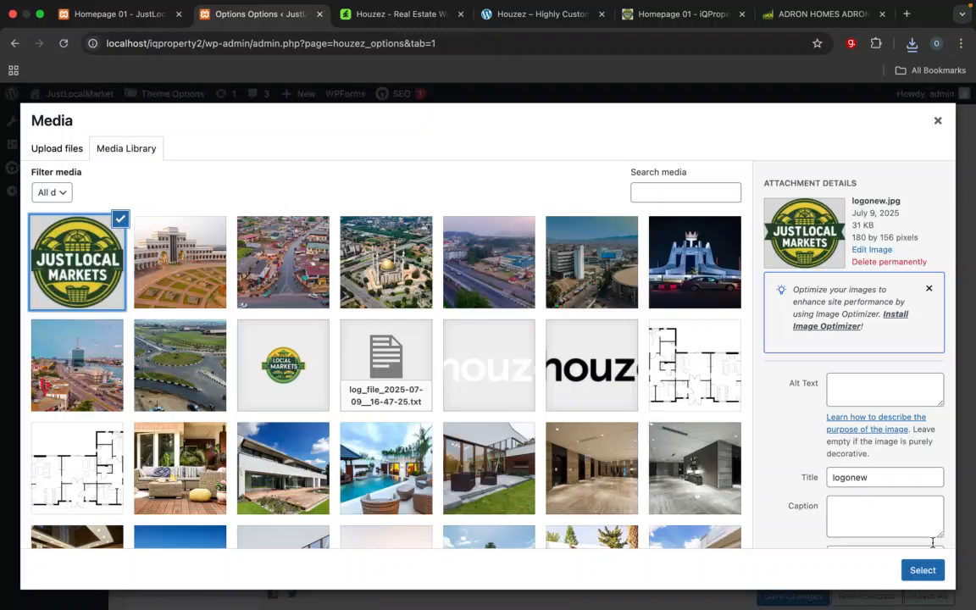
left_click(923, 570)
Step: Replace the Mobile Splash Page Logo with logonew.jpg from the media library
scroll(561, 383, "down", 4)
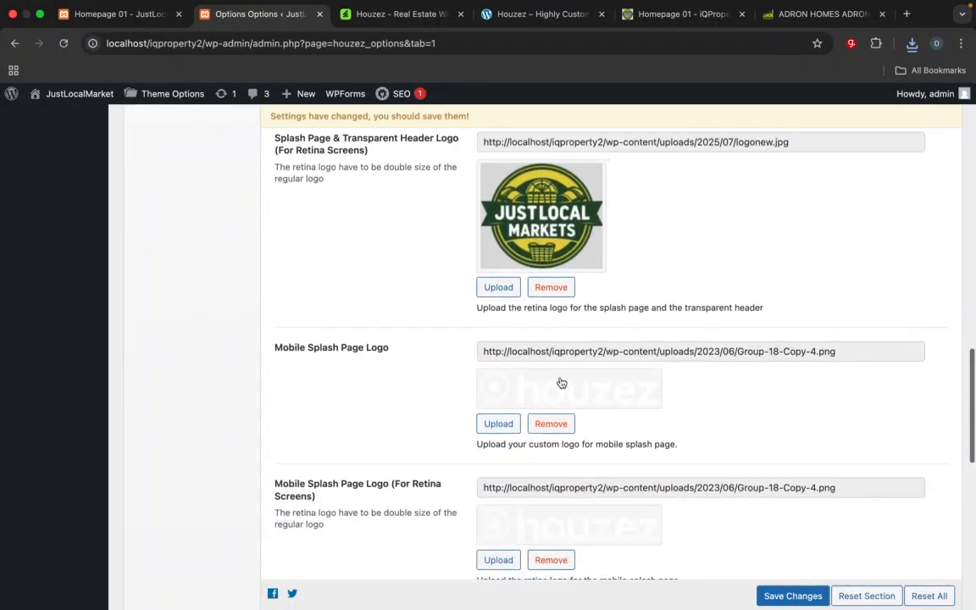
left_click(499, 423)
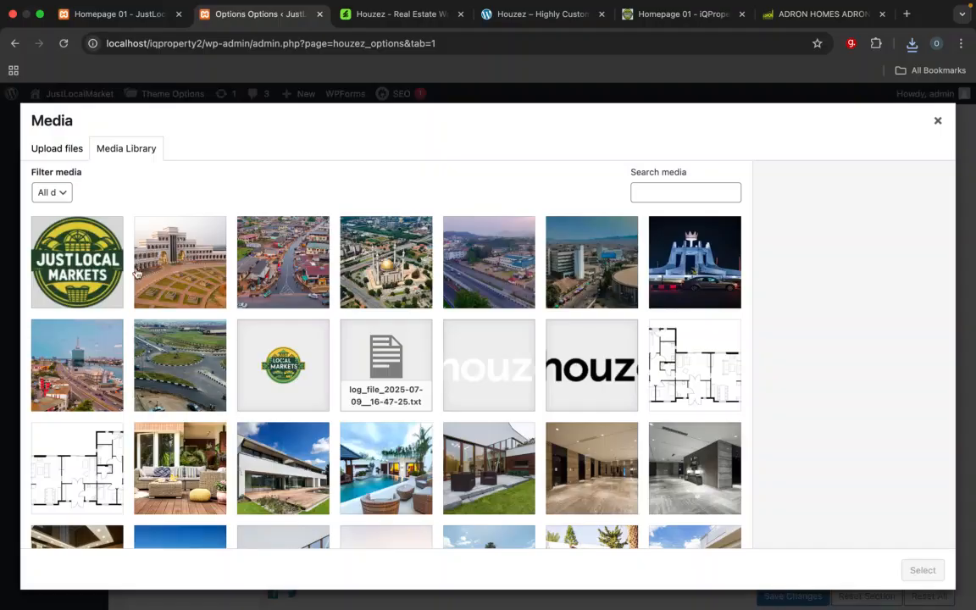
left_click(96, 245)
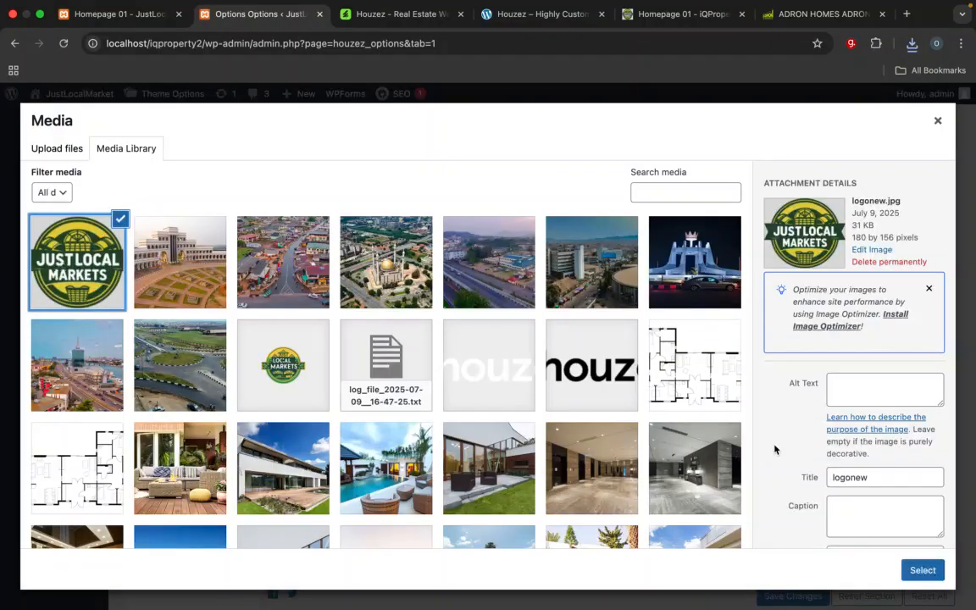
left_click(922, 570)
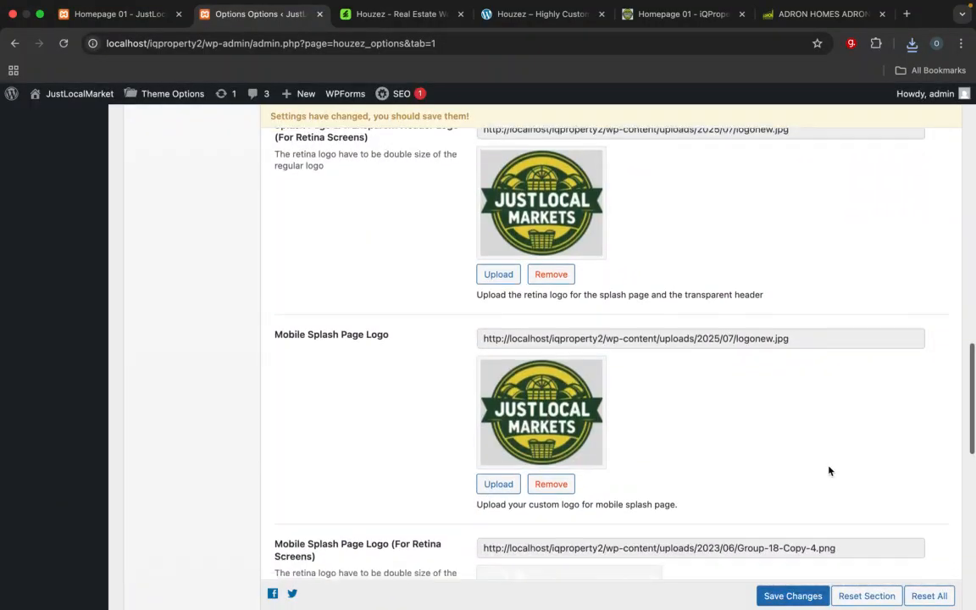
Step: Replace the Mobile Splash Page Logo (For Retina Screens) with logonew.jpg from the media library
scroll(829, 471, "down", 2)
scroll(788, 394, "down", 2)
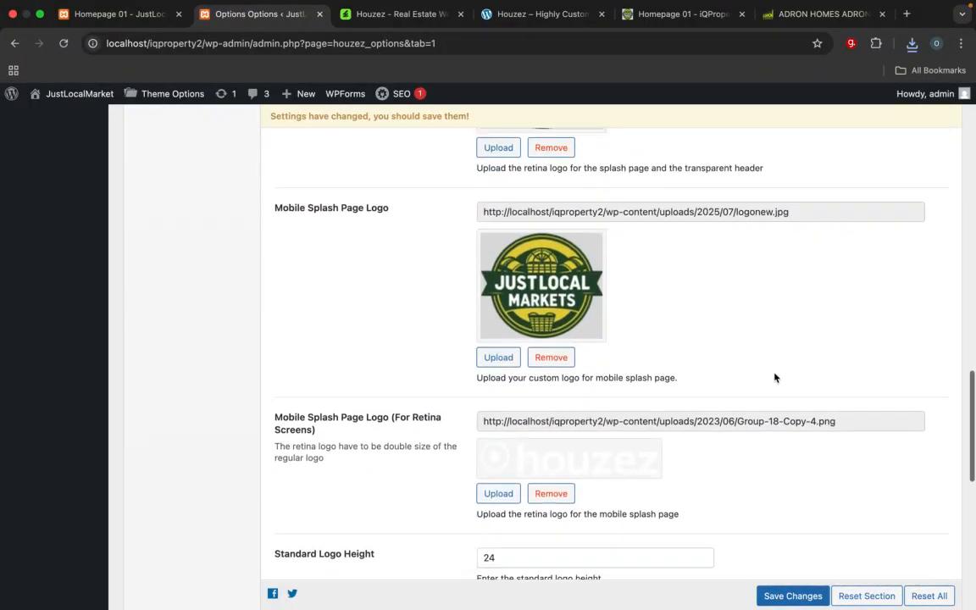
scroll(774, 374, "down", 2)
left_click(484, 414)
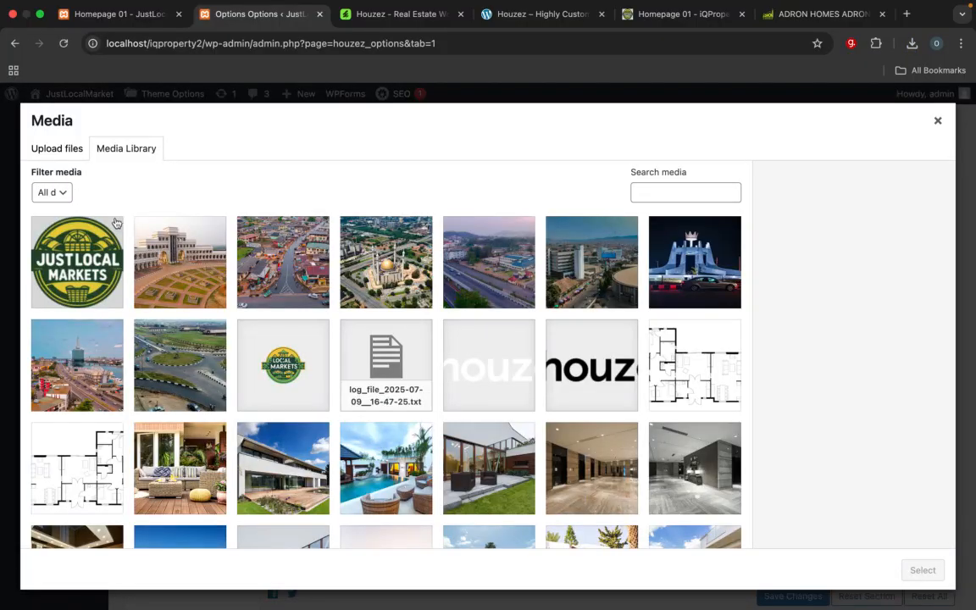
left_click(76, 241)
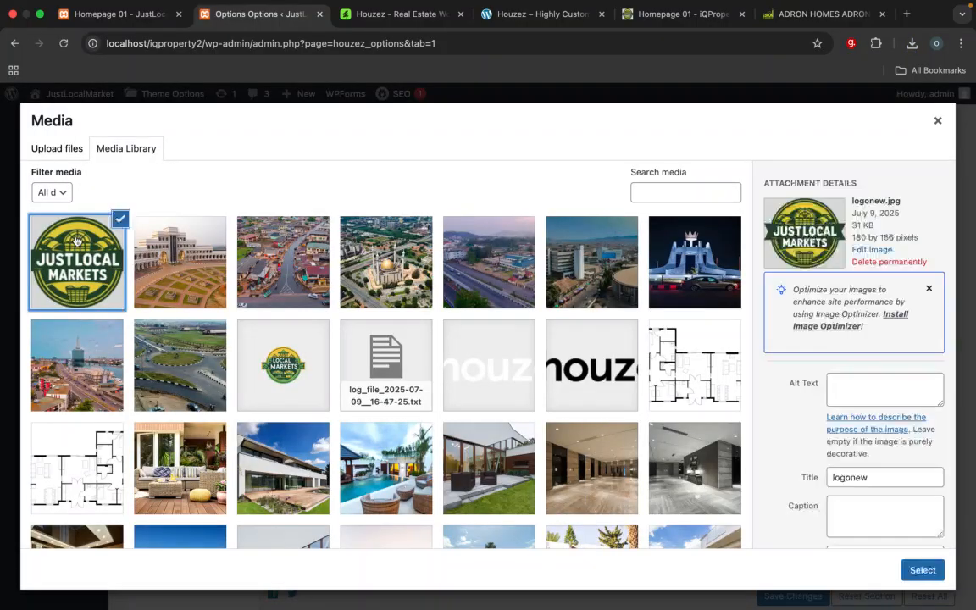
left_click(917, 569)
Step: Set logonew.jpg from the media library as the site's Favicon
scroll(839, 435, "down", 5)
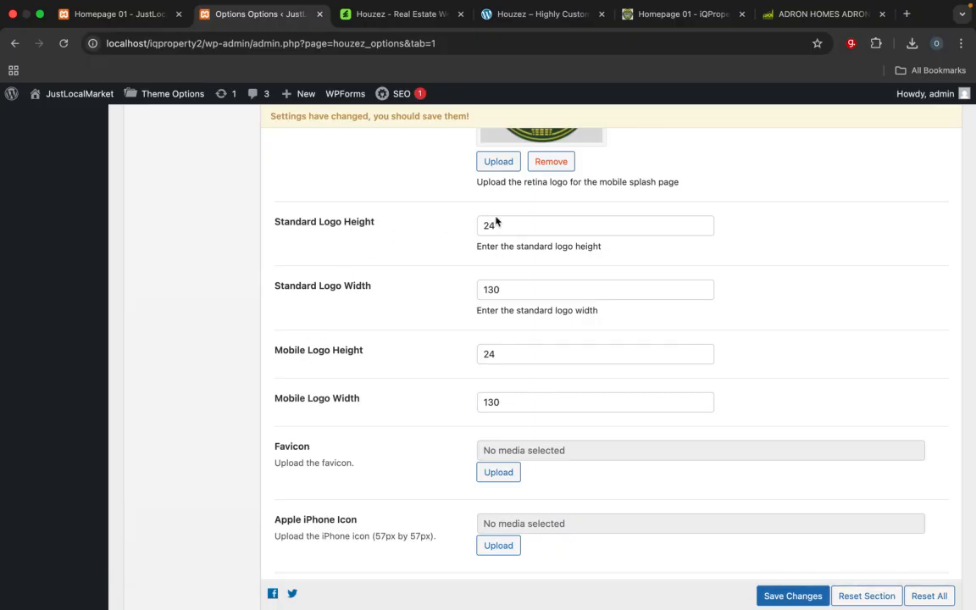
left_click(494, 475)
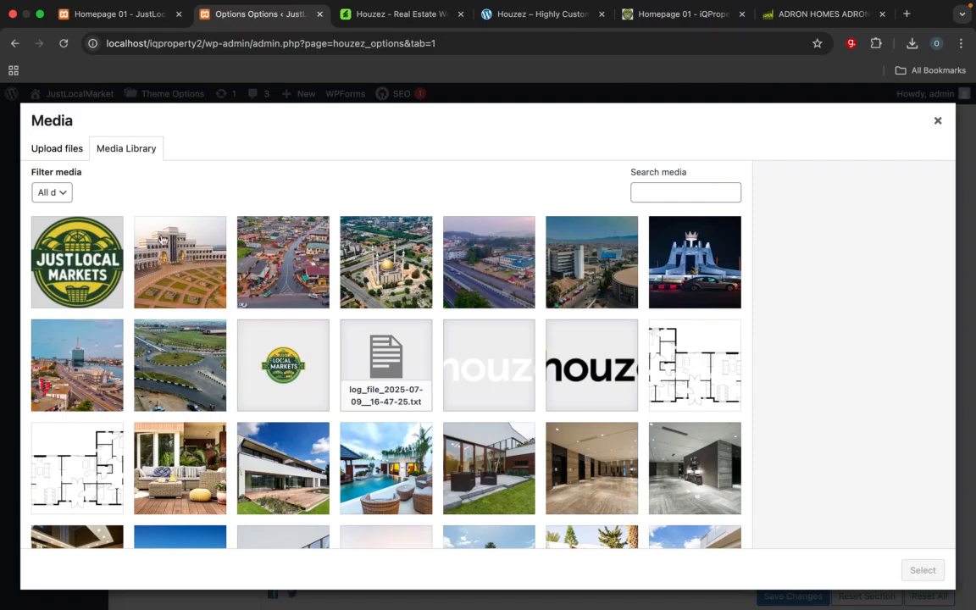
left_click(94, 233)
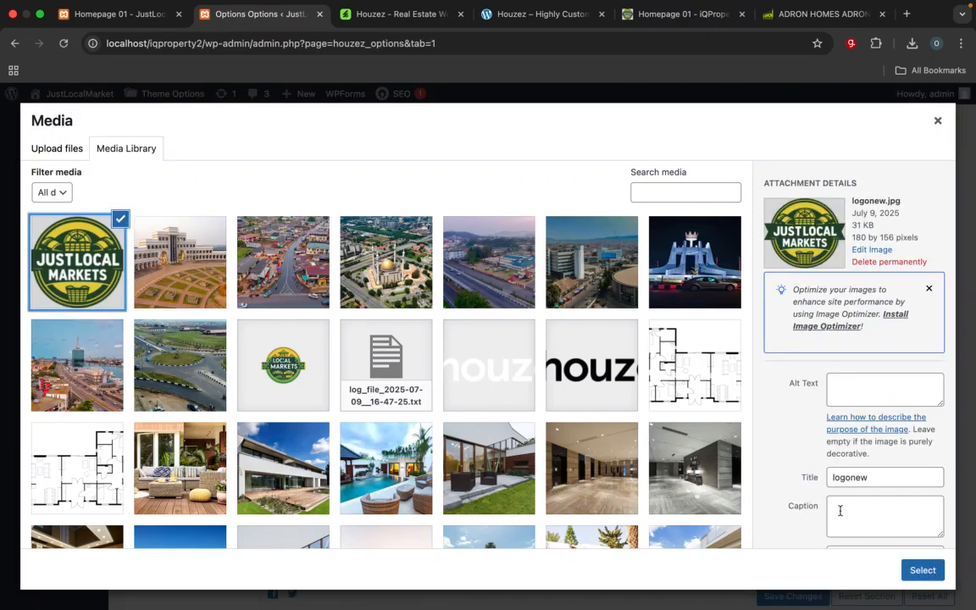
left_click(921, 570)
Step: Set logonew.jpg from the media library as the Apple iPhone Icon
scroll(725, 432, "down", 5)
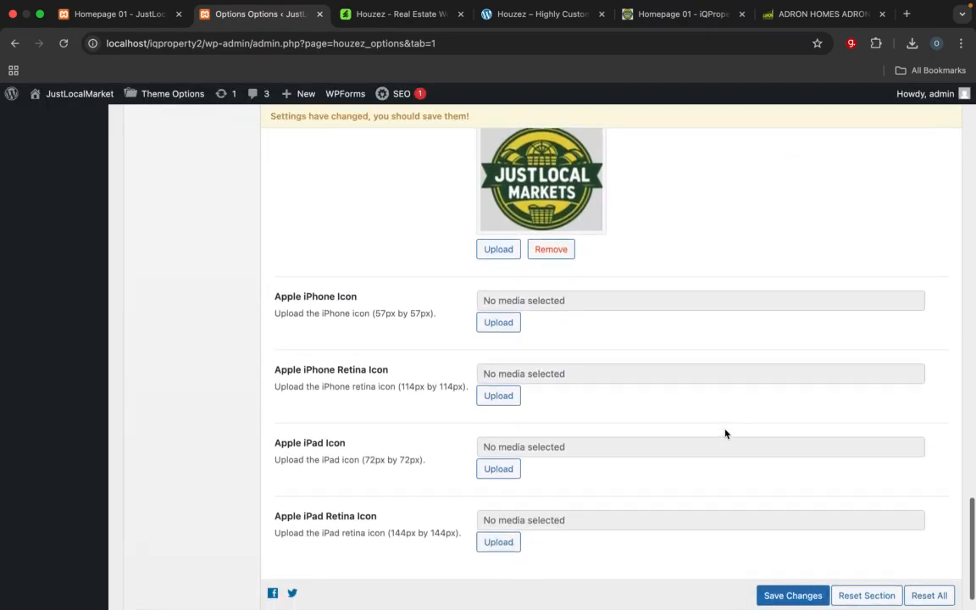
scroll(725, 434, "down", 1)
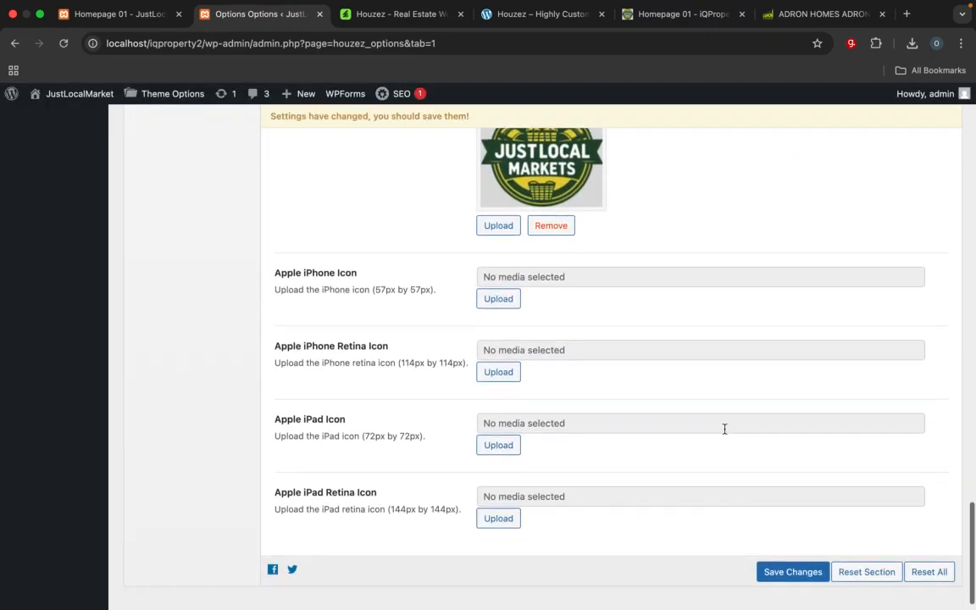
left_click(498, 301)
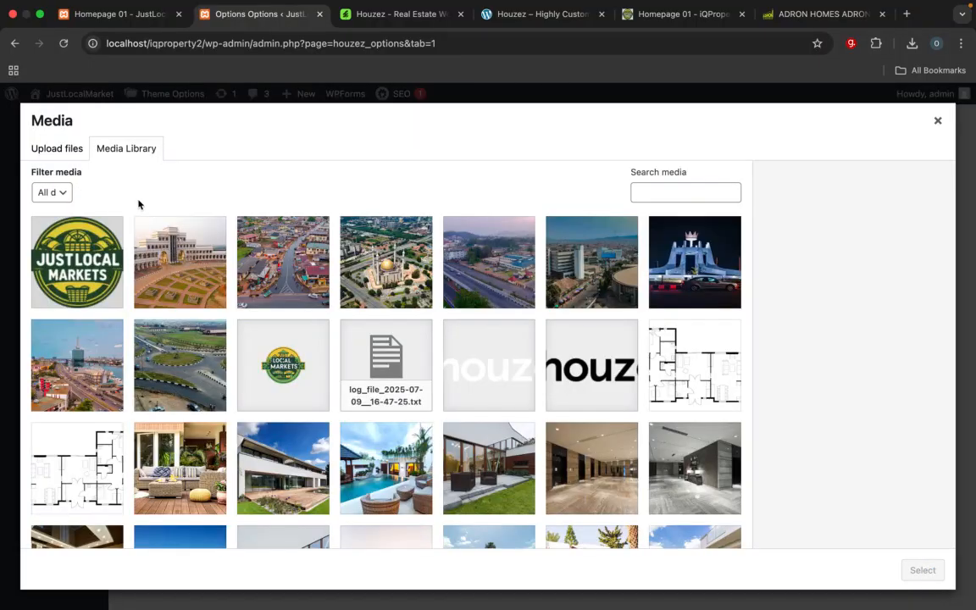
left_click(76, 262)
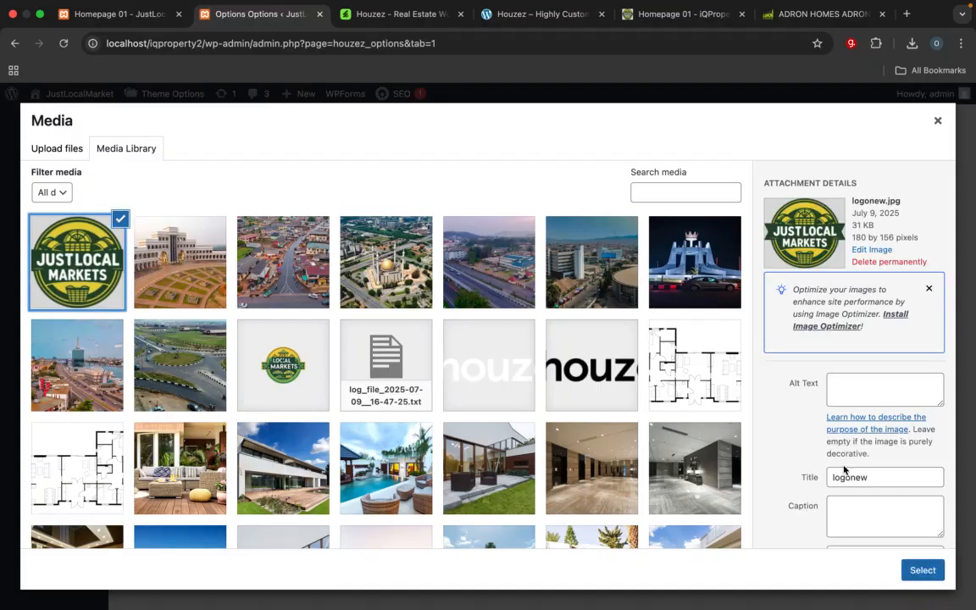
left_click(921, 570)
Step: Set logonew.jpg from the media library as the Apple iPhone Retina Icon
scroll(783, 394, "down", 3)
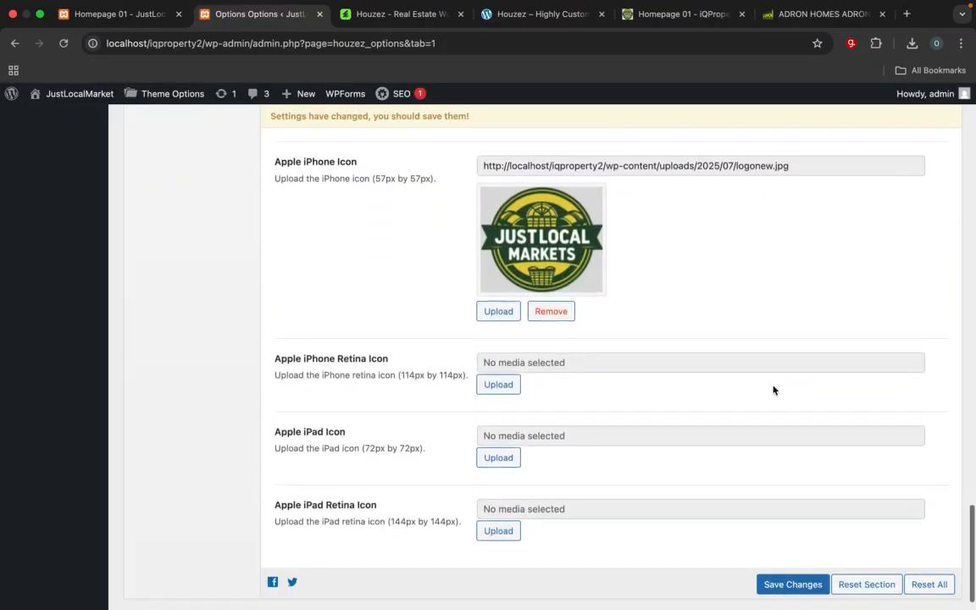
left_click(500, 385)
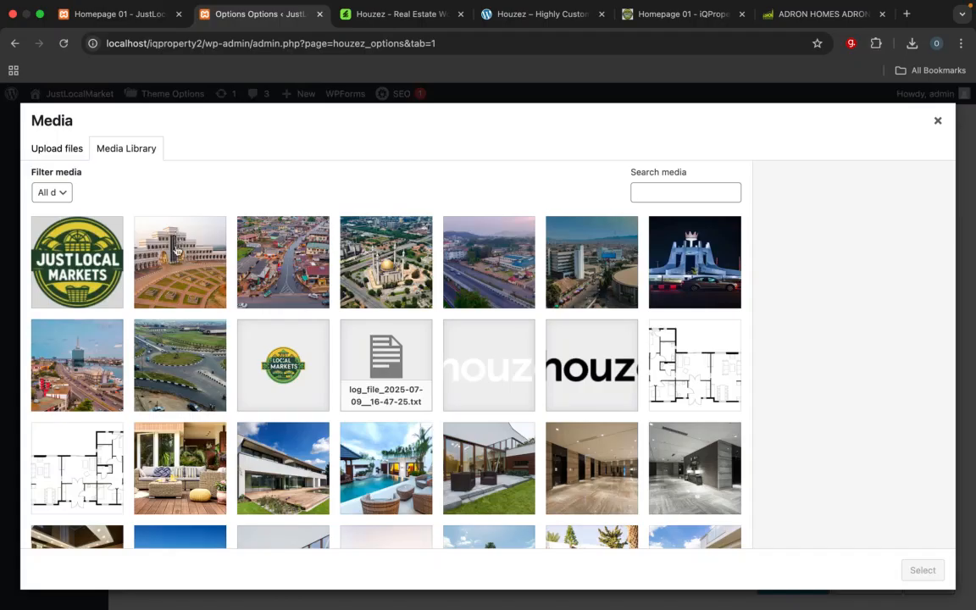
left_click(78, 251)
left_click(922, 570)
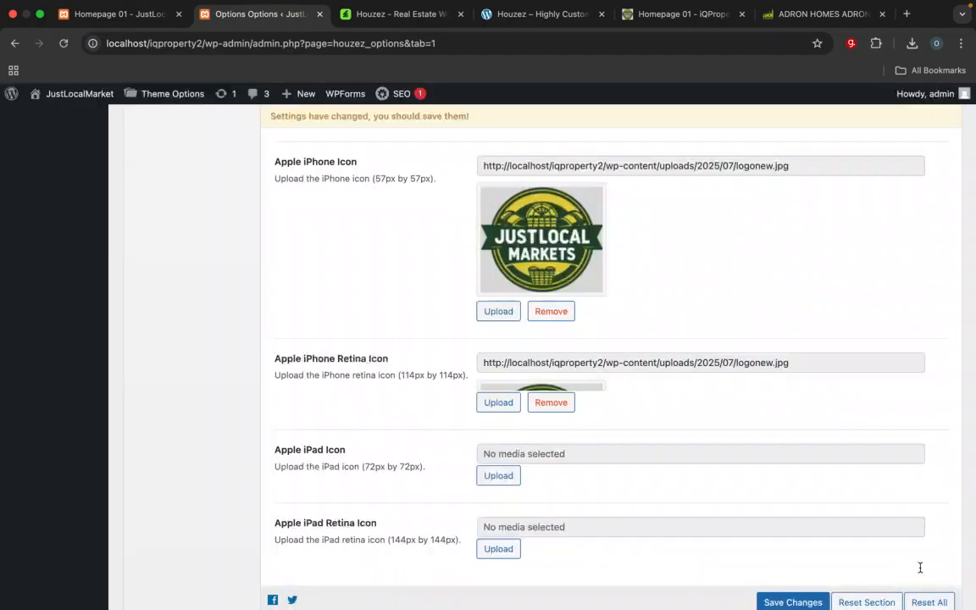
Step: Set logonew.jpg from the media library as the Apple iPad Icon
scroll(819, 366, "down", 3)
left_click(505, 424)
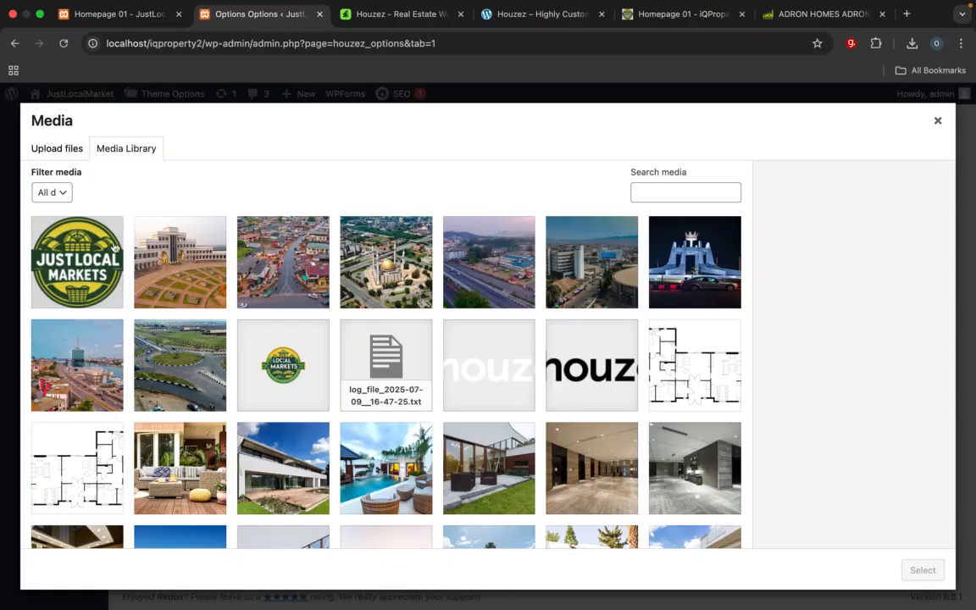
left_click(101, 223)
left_click(921, 570)
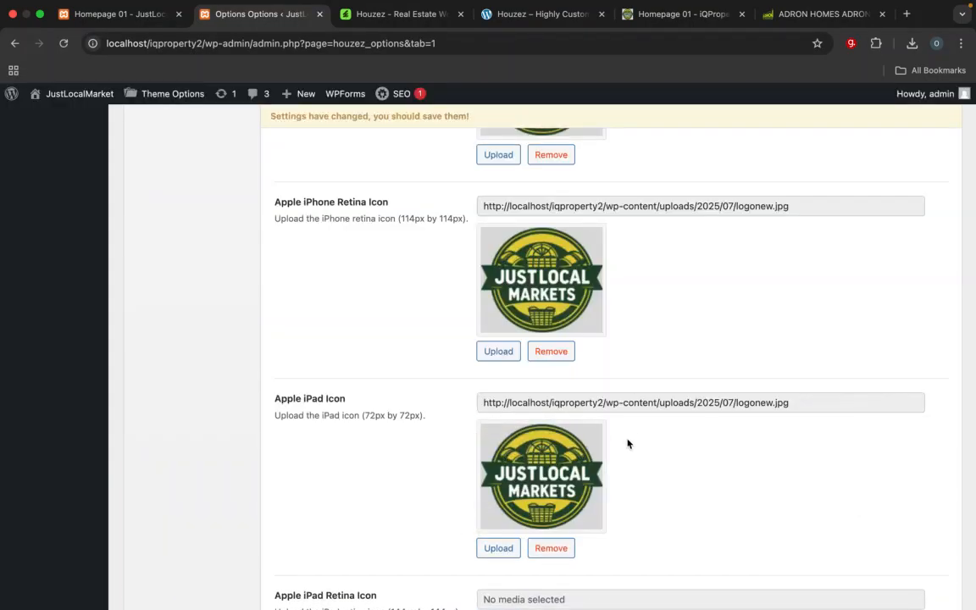
Step: Set logonew.jpg from the media library as the Apple iPad Retina Icon and save the theme options
scroll(595, 441, "down", 3)
left_click(498, 493)
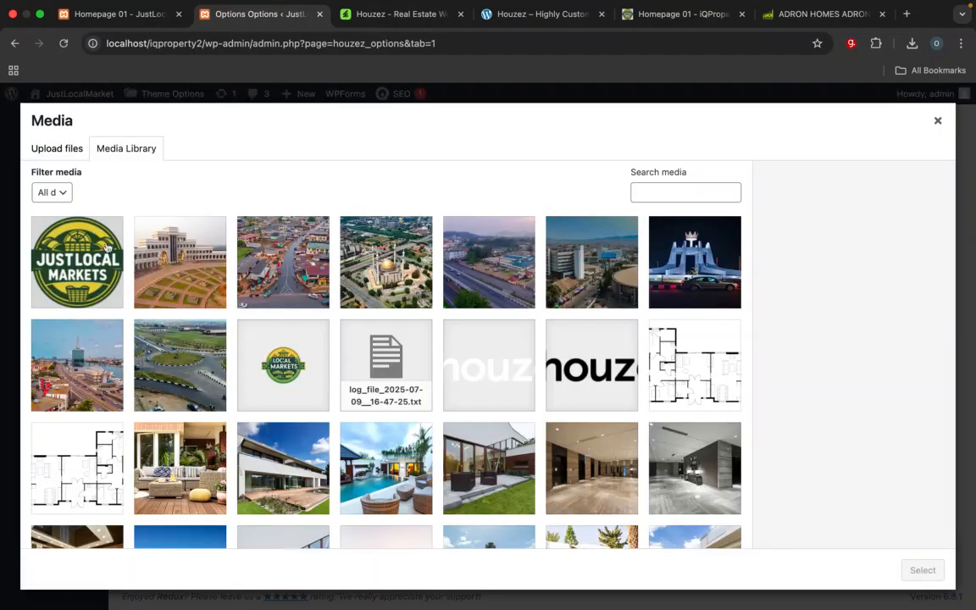
left_click(73, 222)
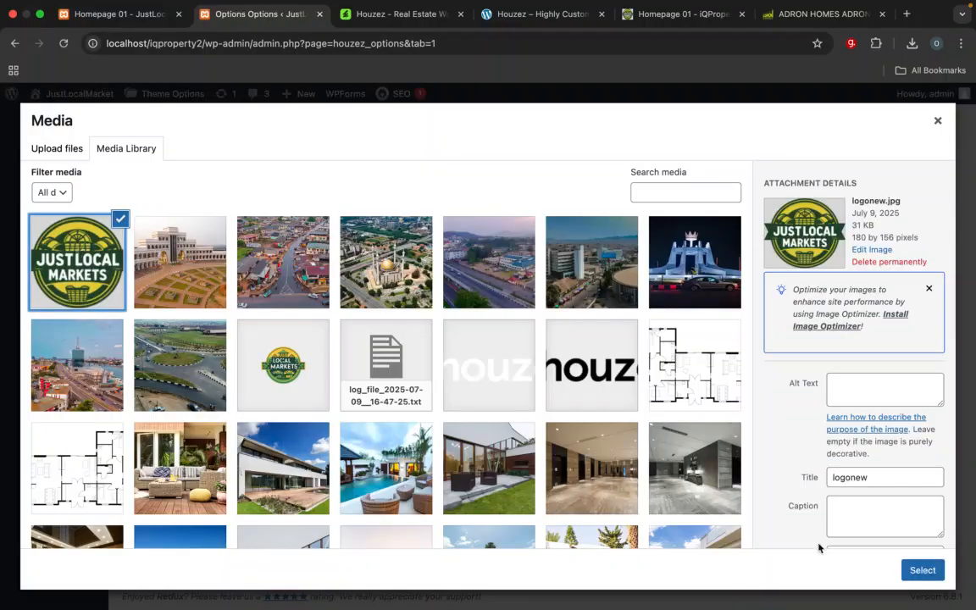
left_click(910, 570)
scroll(851, 412, "down", 3)
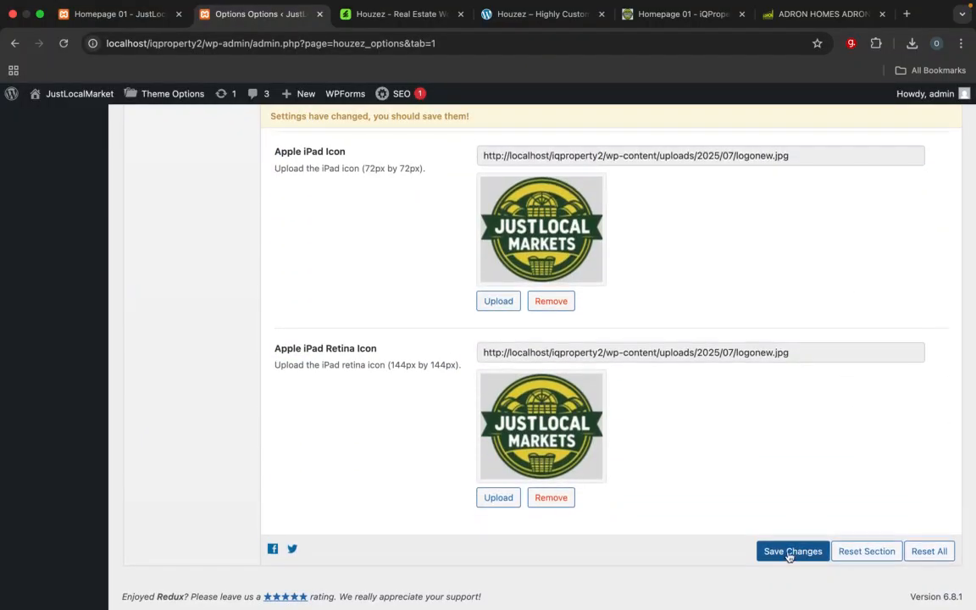
left_click(788, 551)
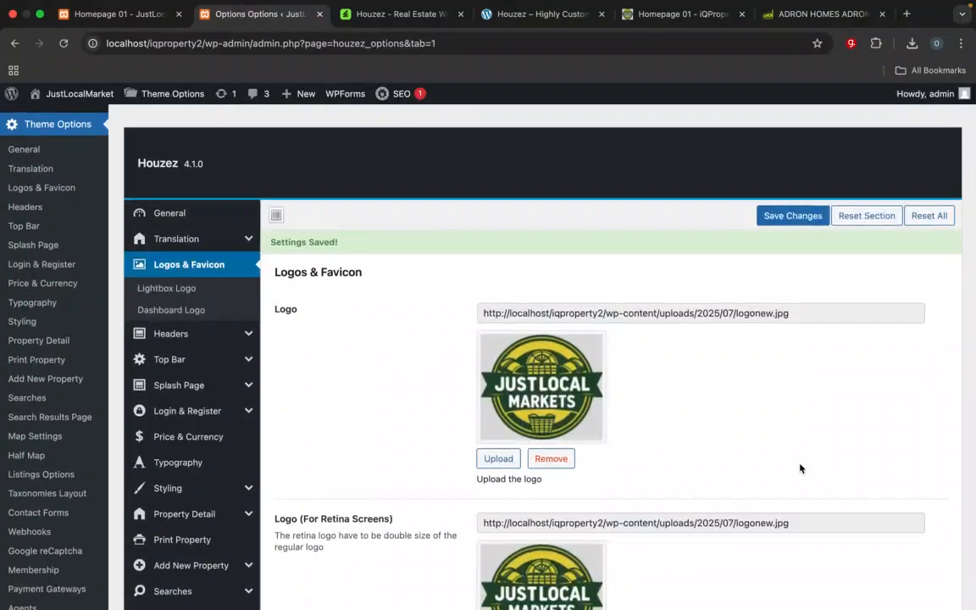
Step: Reload the JustLocalMarket homepage to check the new logo in the header
left_click(131, 14)
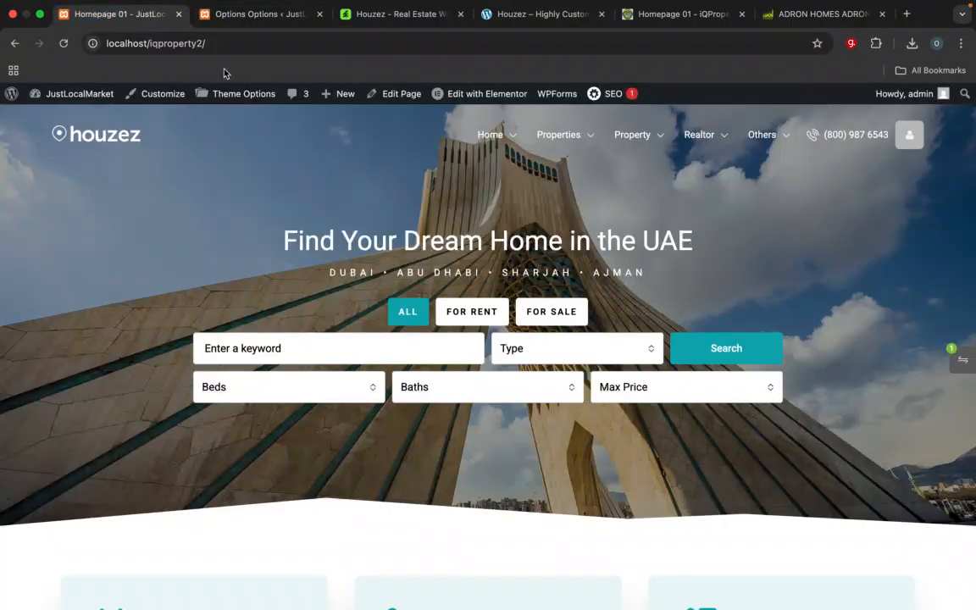
left_click(226, 44)
key("Return")
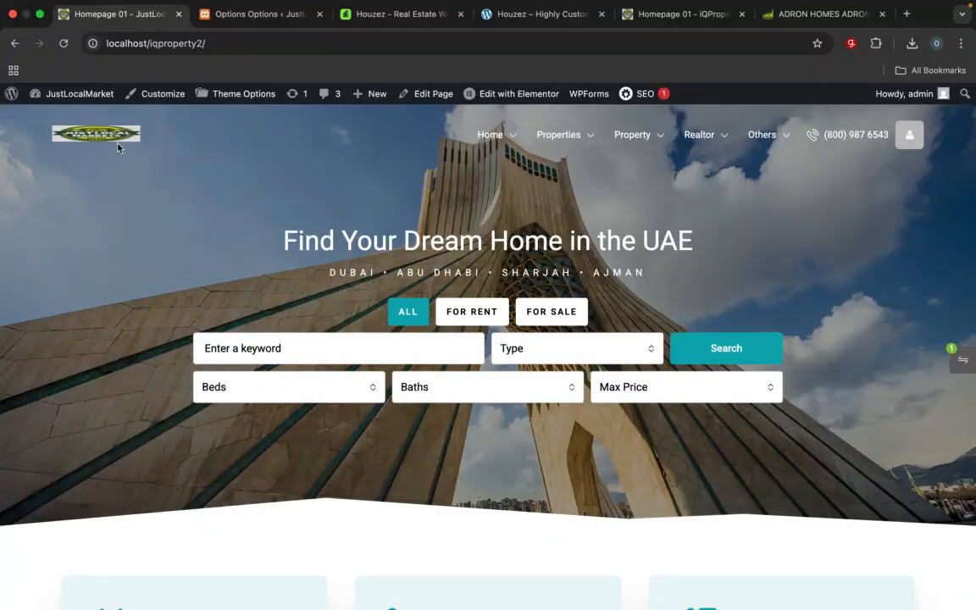
Step: Set the Standard Logo Height to 80 and the Standard Logo Width to 70 in the Houzez theme options
left_click(263, 15)
scroll(473, 425, "down", 15)
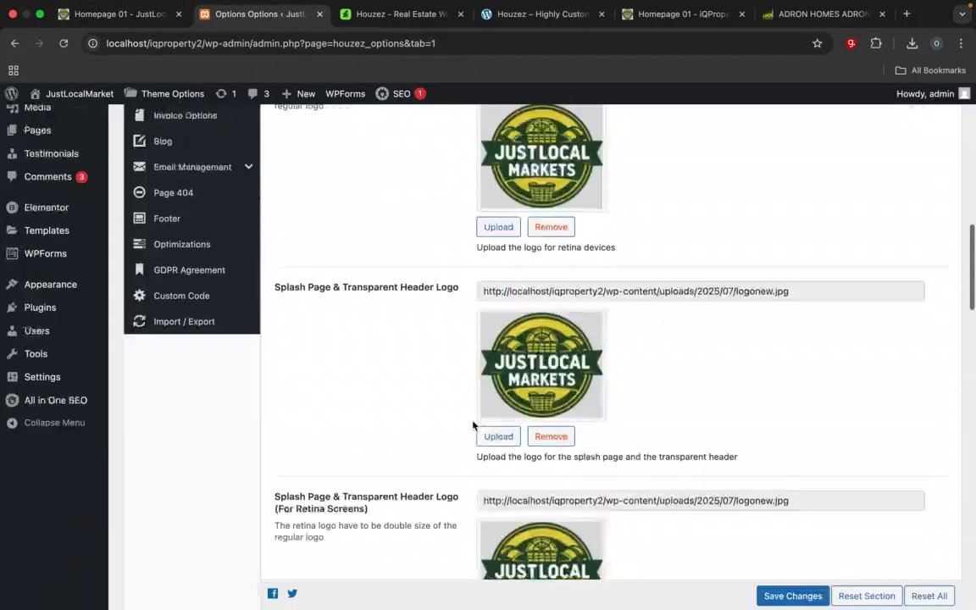
scroll(472, 425, "up", 1)
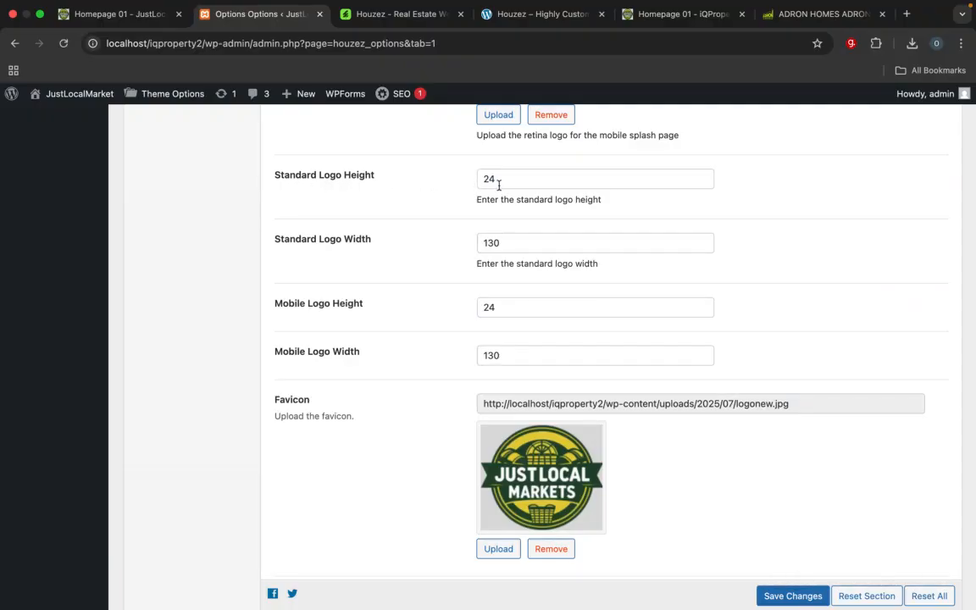
left_click_drag(508, 177, 458, 182)
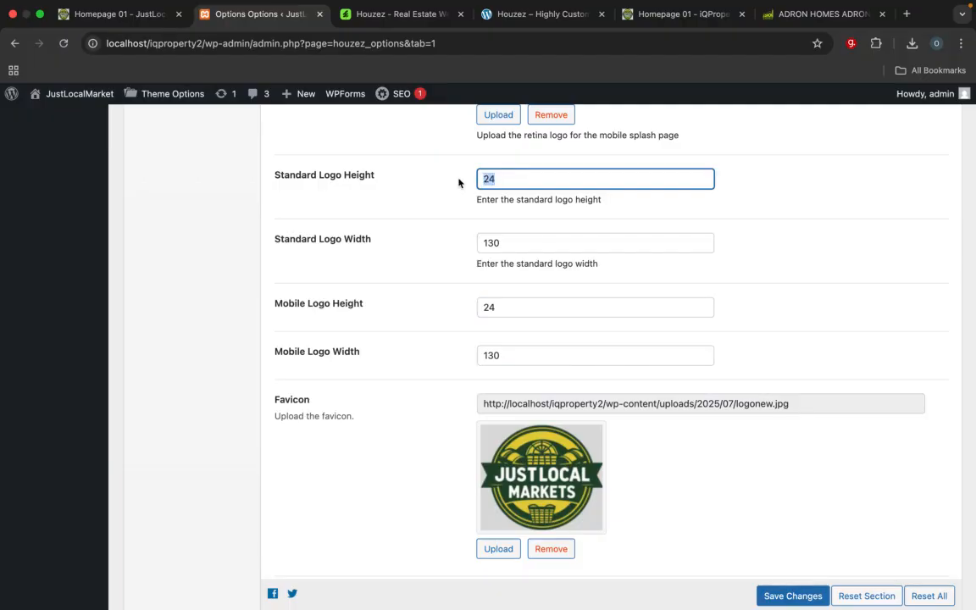
type("80")
key("Tab")
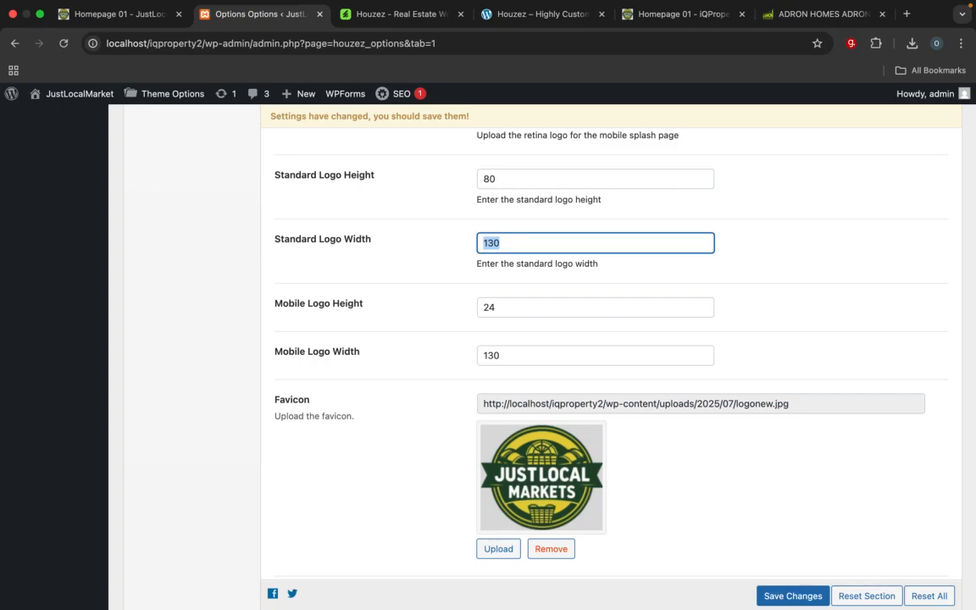
type("70")
Step: Set the Mobile Logo Height to 80 and the Mobile Logo Width to 70, and save the theme options
left_click(508, 314)
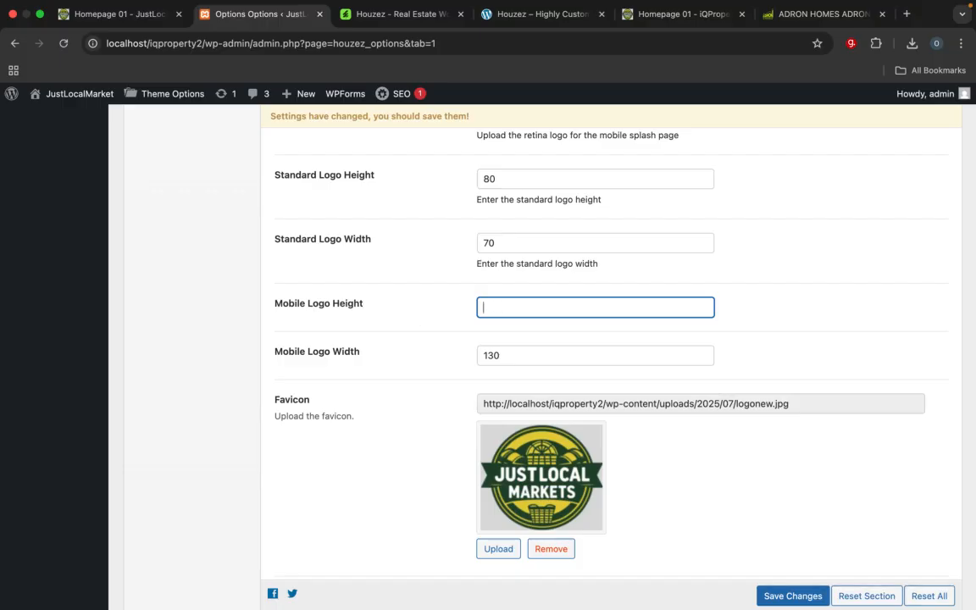
type("80")
key("Tab")
type("7")
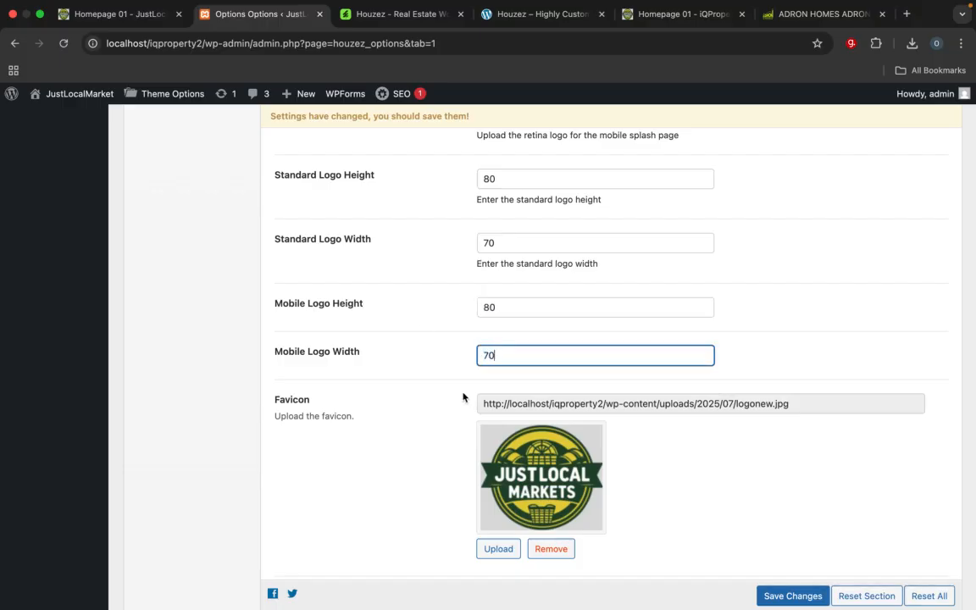
left_click(800, 595)
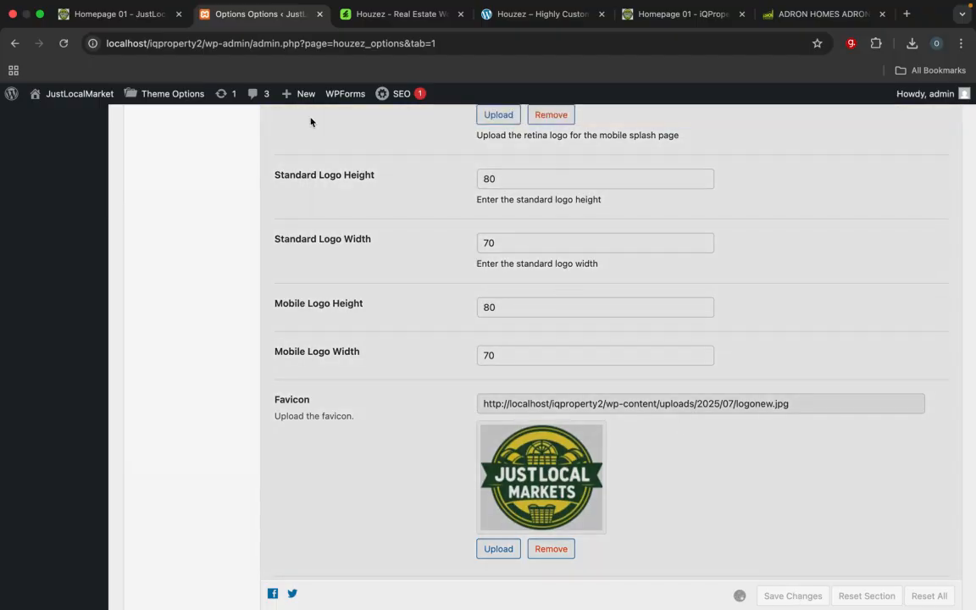
Step: Reload the JustLocalMarket homepage to check the resized header logo
left_click(127, 21)
left_click(231, 49)
key("Return")
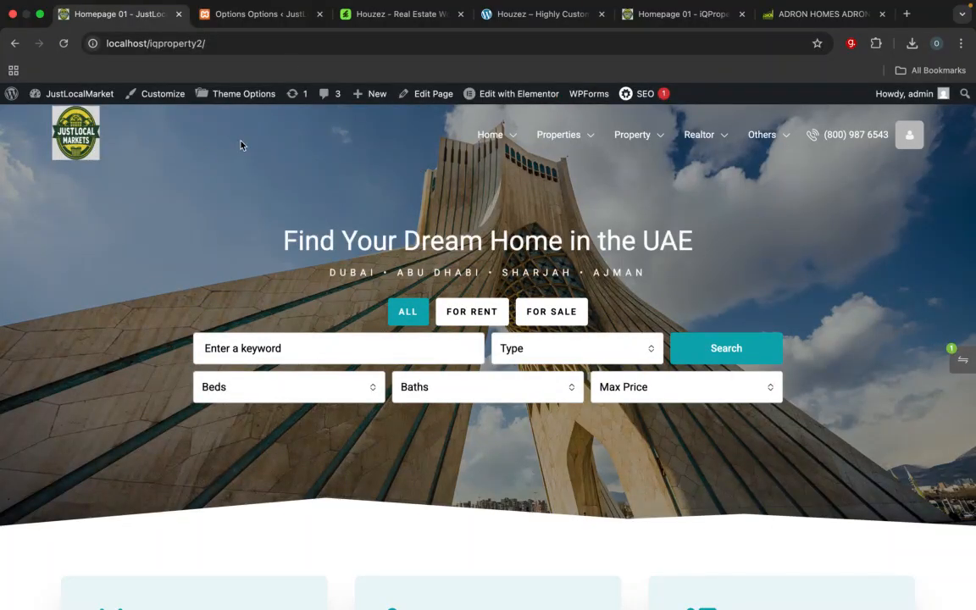
Step: Set the Standard Logo Height and Mobile Logo Height to 70 in the theme options and save
left_click(245, 15)
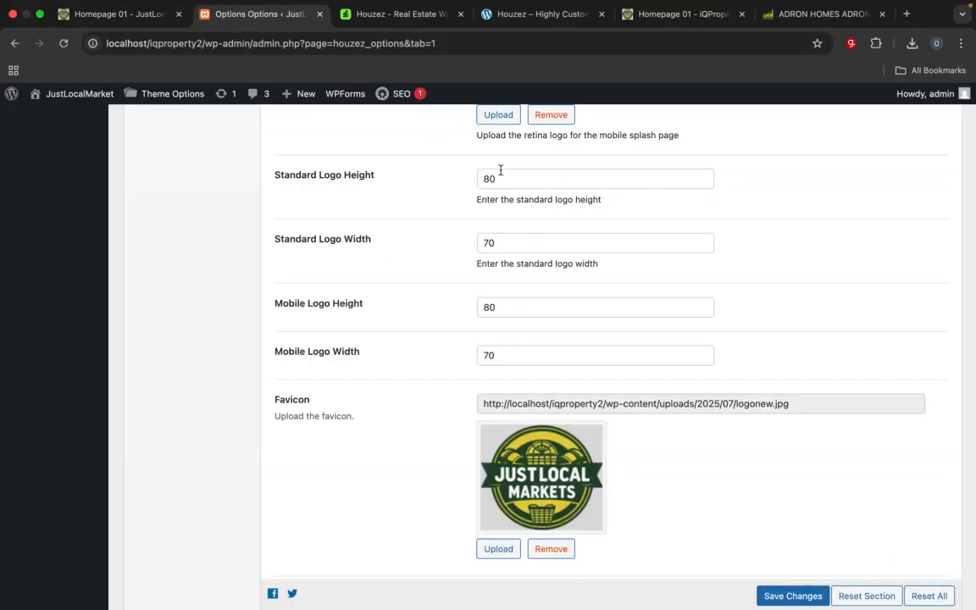
left_click_drag(498, 181, 476, 184)
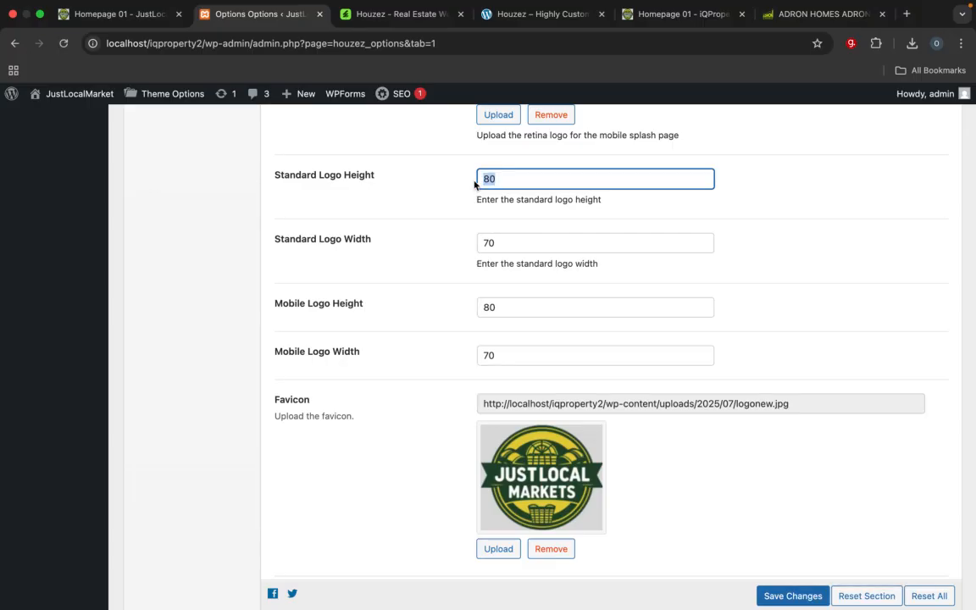
type("7")
left_click(481, 306)
key("shift+Right")
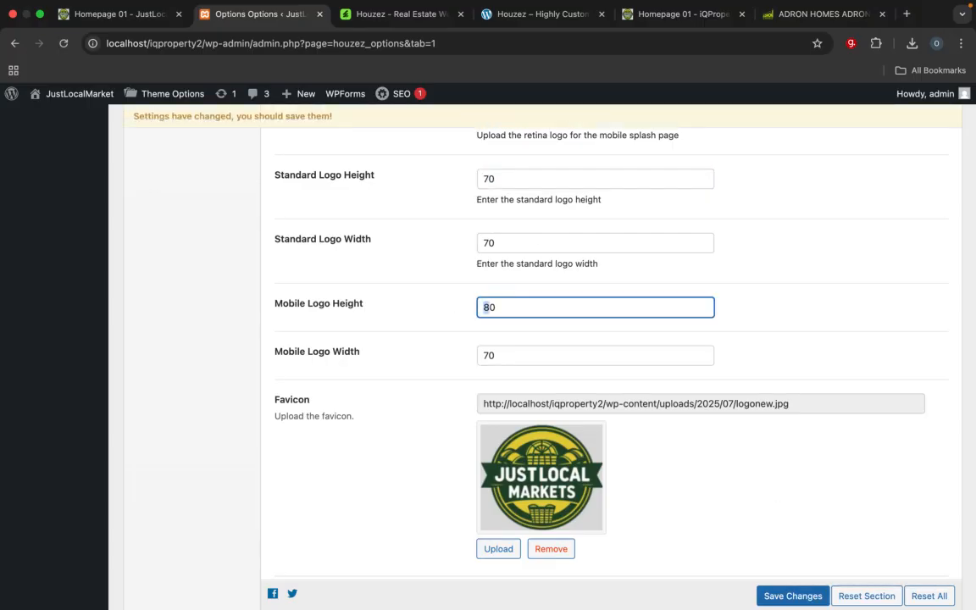
left_click(805, 595)
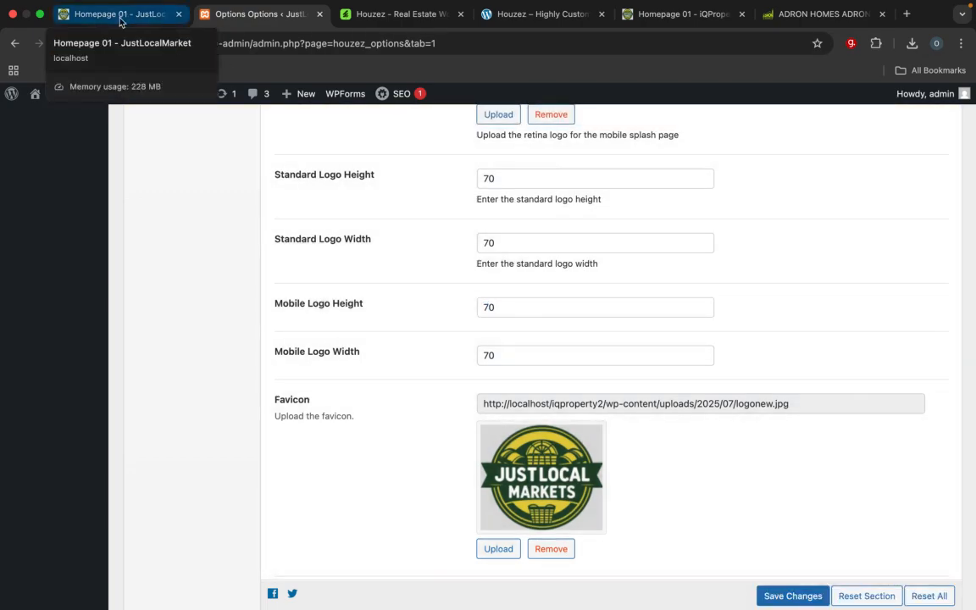
Step: Reload the JustLocalMarket homepage to check the header logo's proportions
left_click(120, 21)
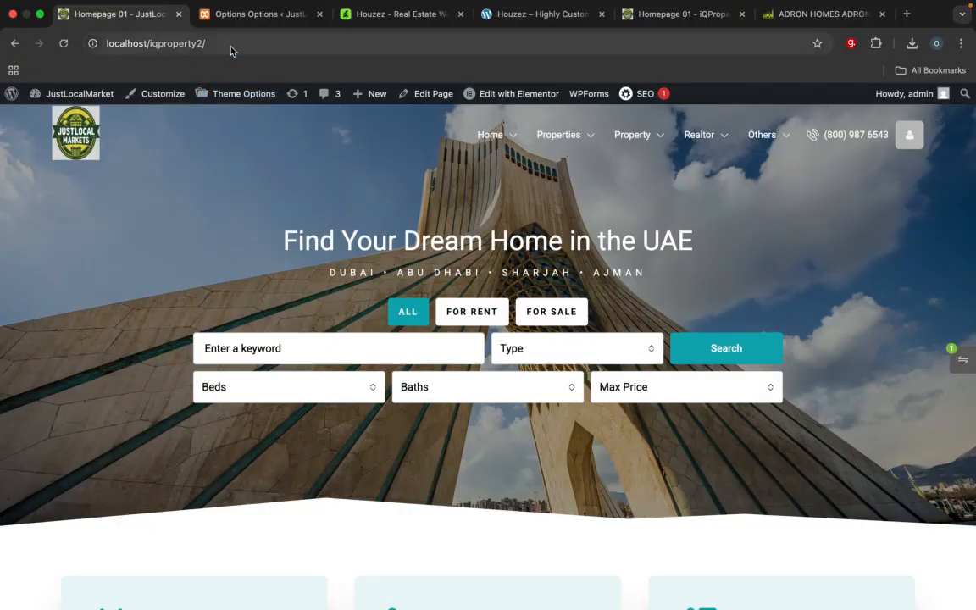
left_click(232, 48)
key("Return")
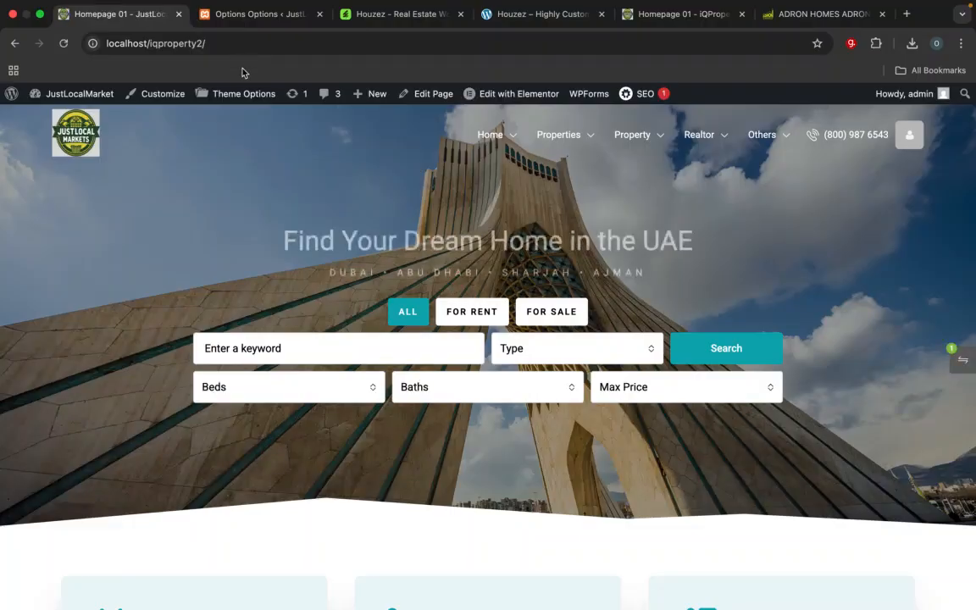
Step: Set the Standard Logo Height to 60 in the theme options and save the change
left_click(254, 15)
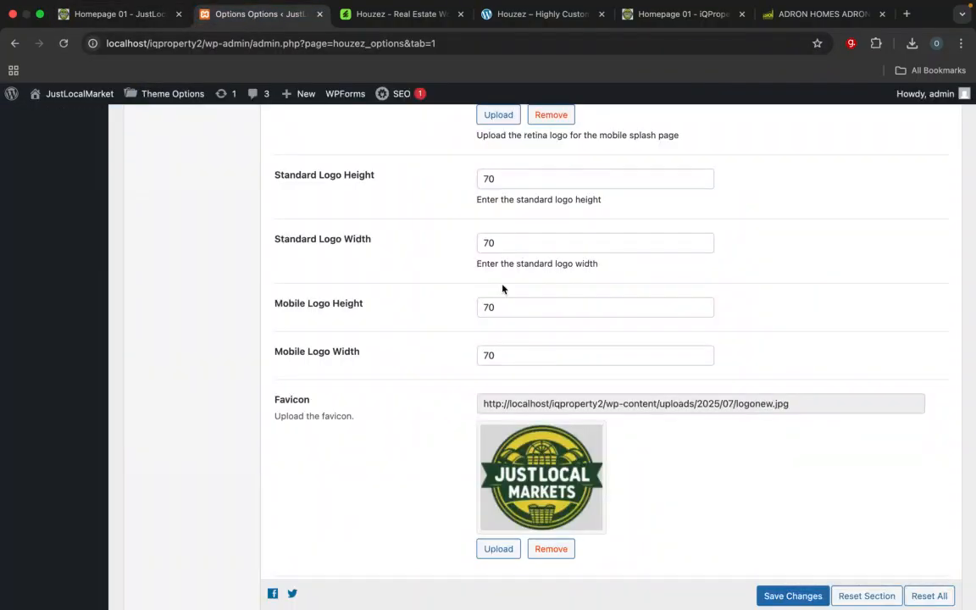
left_click(484, 179)
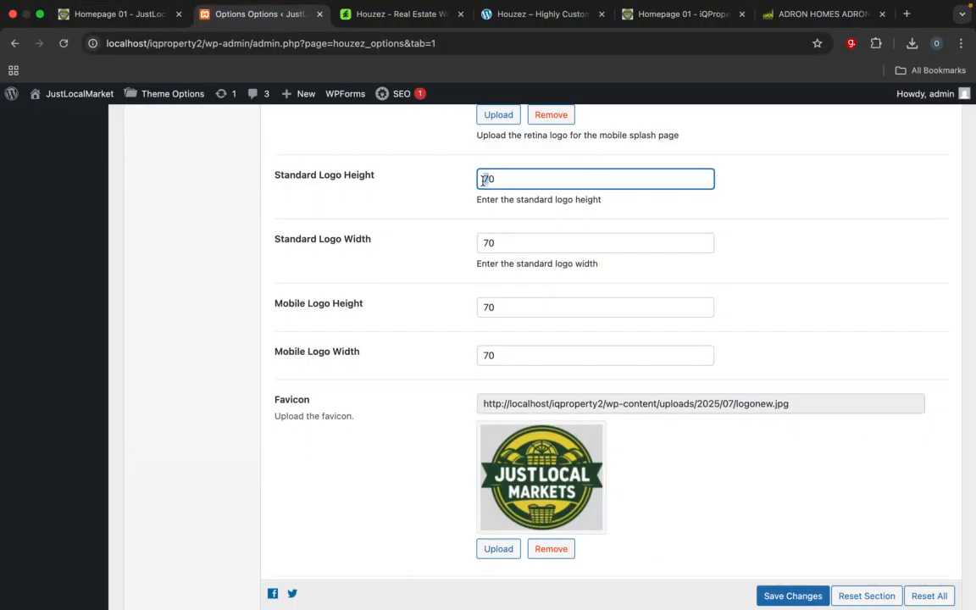
key("Delete")
type("6")
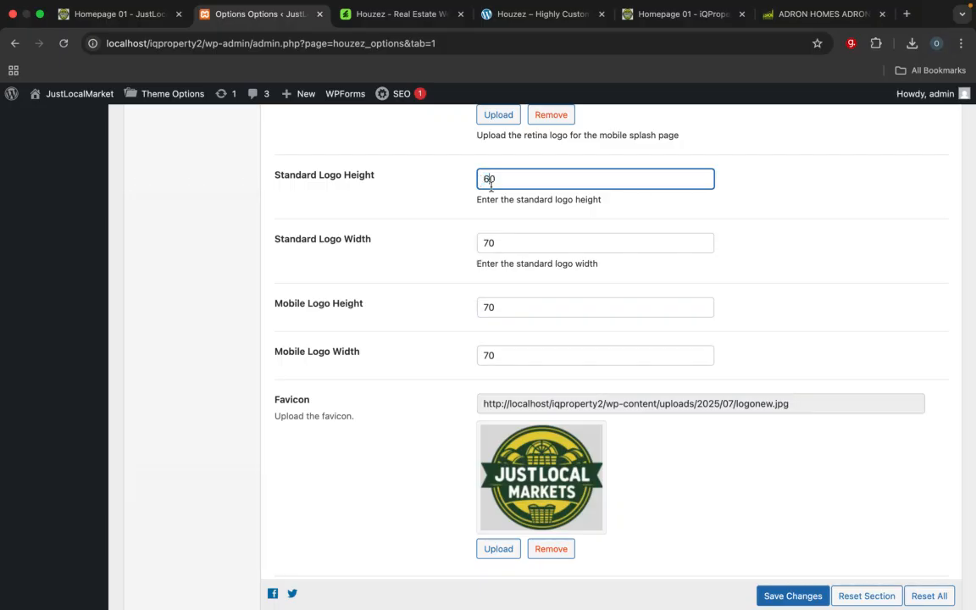
left_click(781, 593)
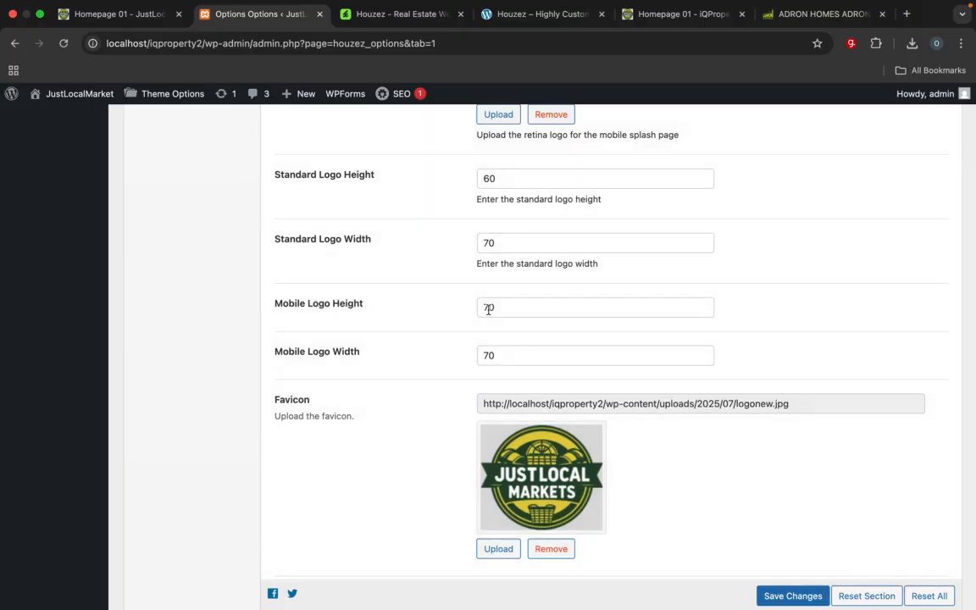
Step: Set the Mobile Logo Height to 60 and save the theme options
left_click(488, 309)
key("BackSpace")
type("6")
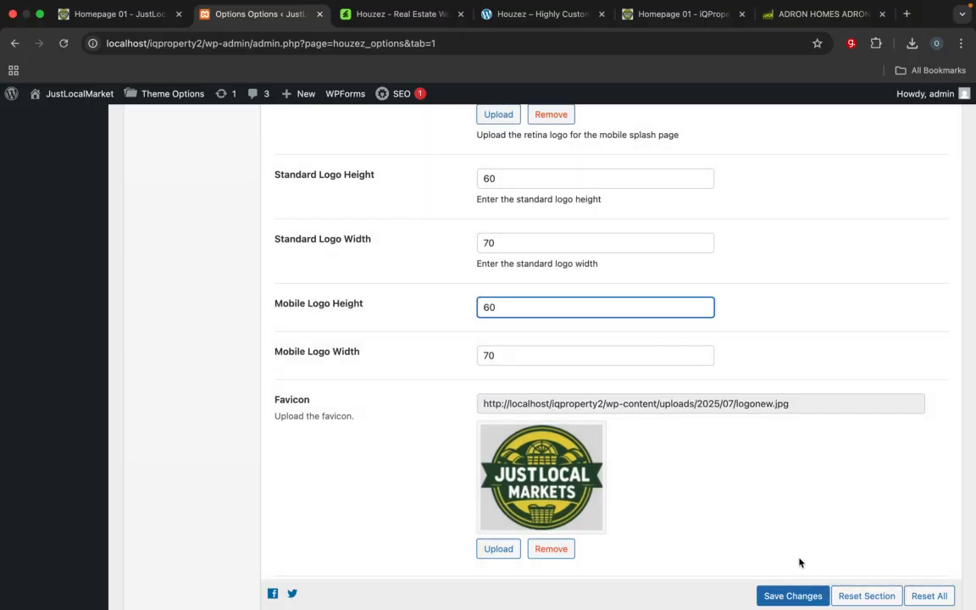
left_click(798, 596)
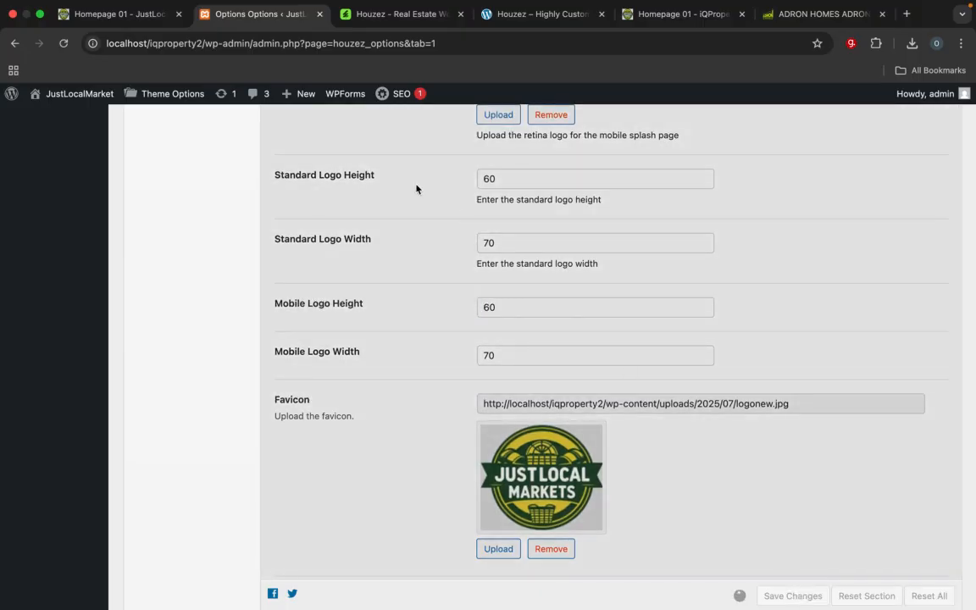
Step: Reload the JustLocalMarket homepage and compare its header with the finished iQProperty homepage
left_click(160, 15)
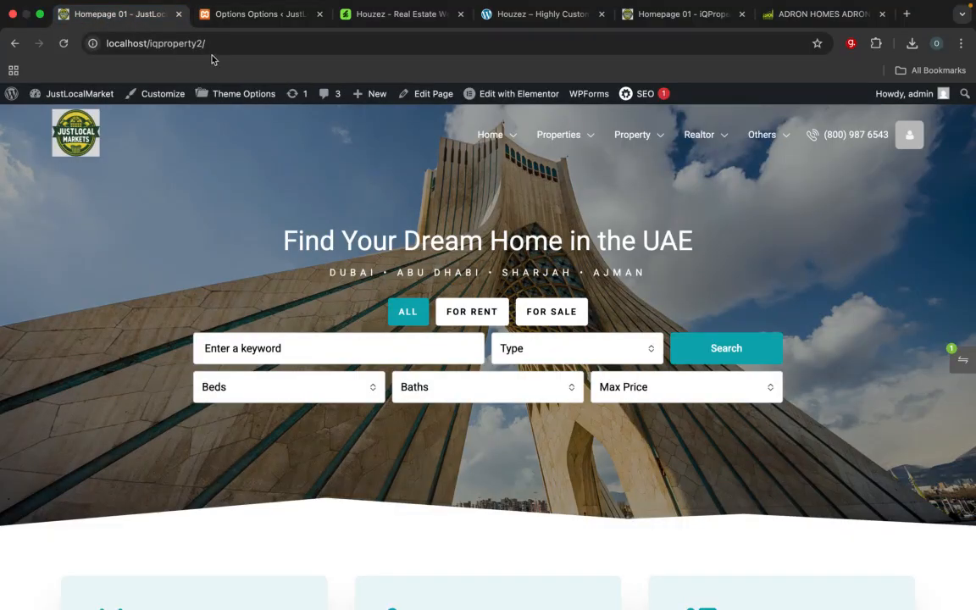
left_click(214, 46)
key("Return")
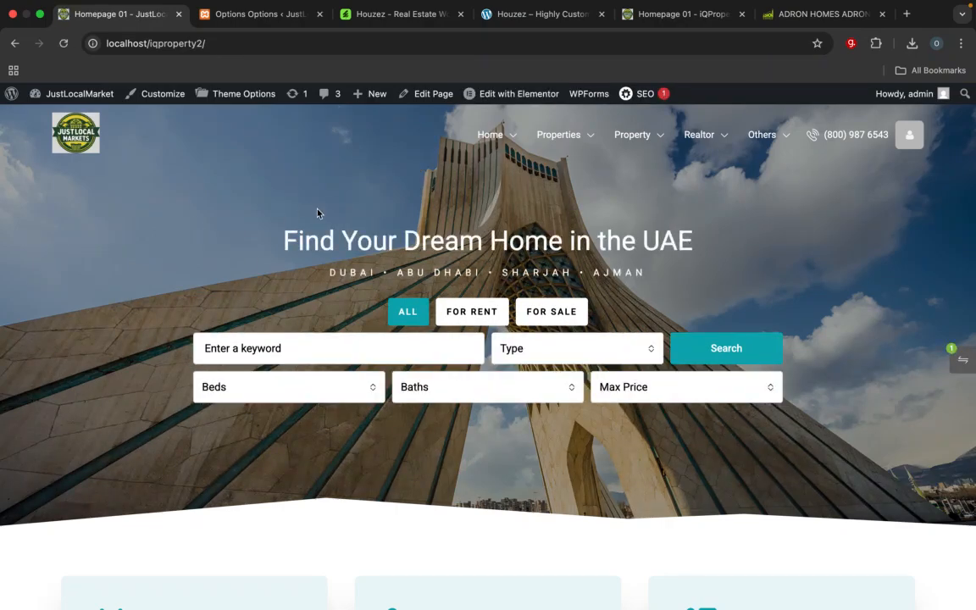
mouse_move(475, 139)
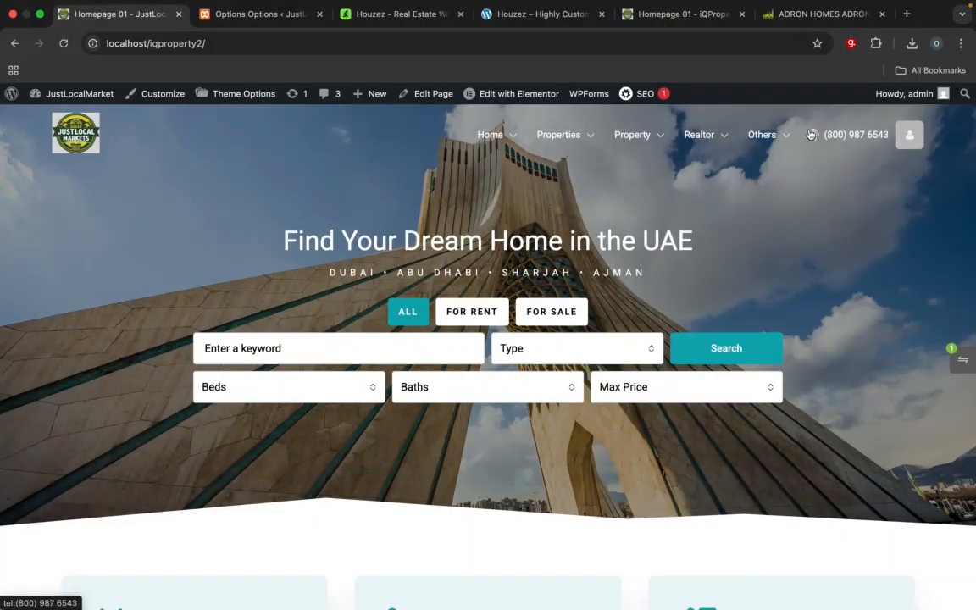
left_click(685, 16)
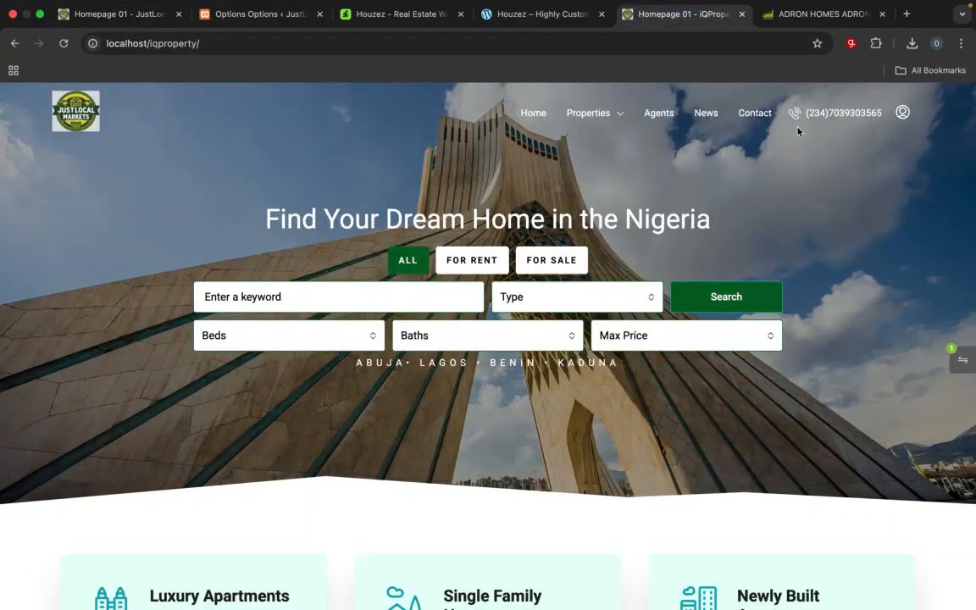
Step: Open the header style settings in the JustLocalMarket theme options and look through the available header styles
mouse_move(894, 119)
mouse_move(897, 120)
left_mouse_down()
mouse_move(801, 119)
mouse_move(897, 122)
left_mouse_up()
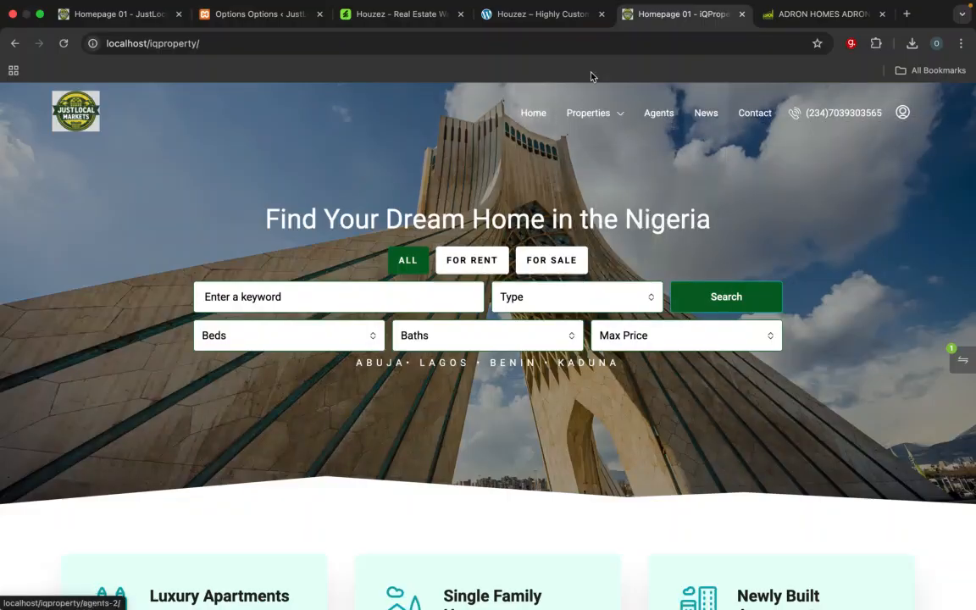
left_click(246, 15)
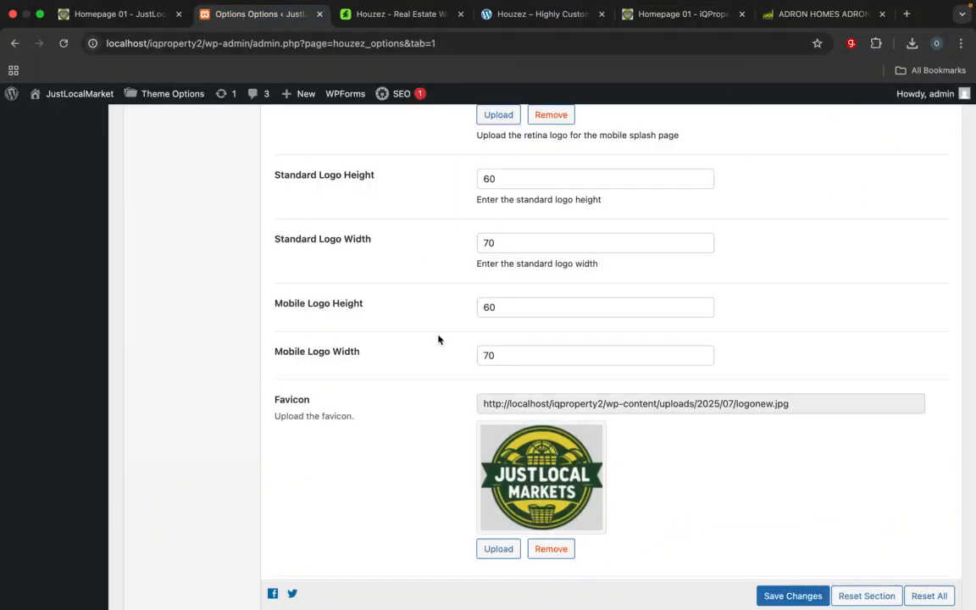
scroll(438, 339, "up", 20)
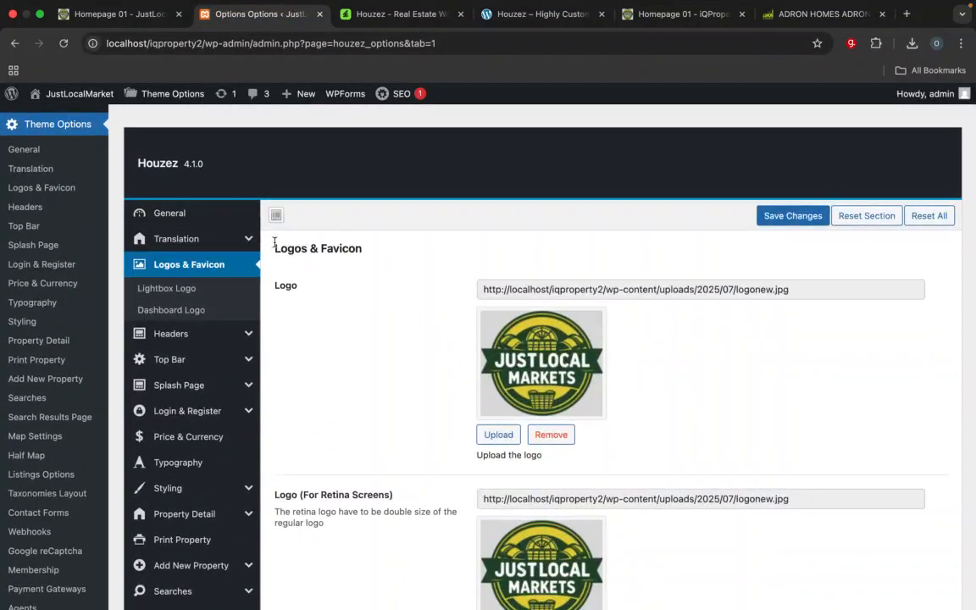
mouse_move(189, 341)
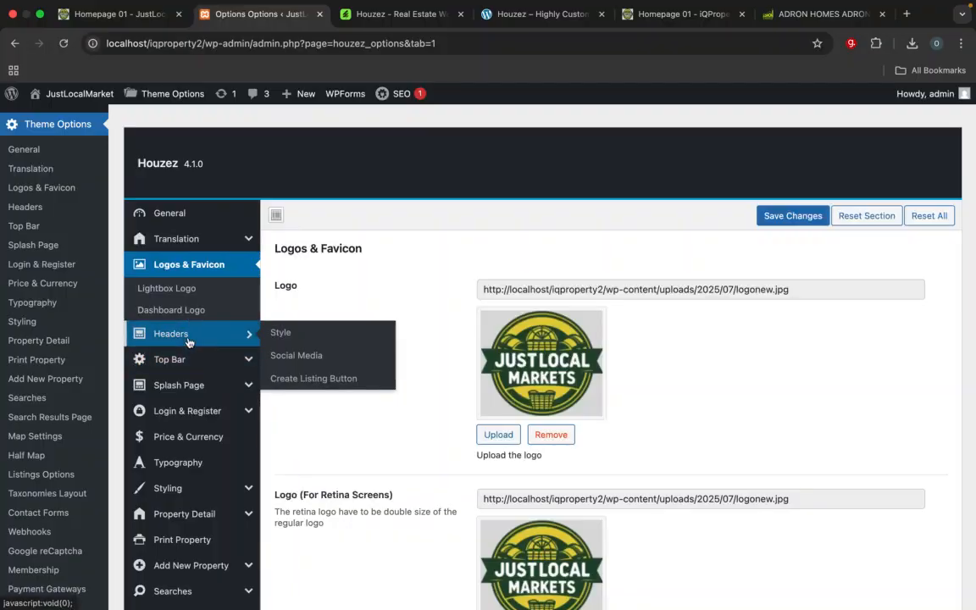
left_click(189, 341)
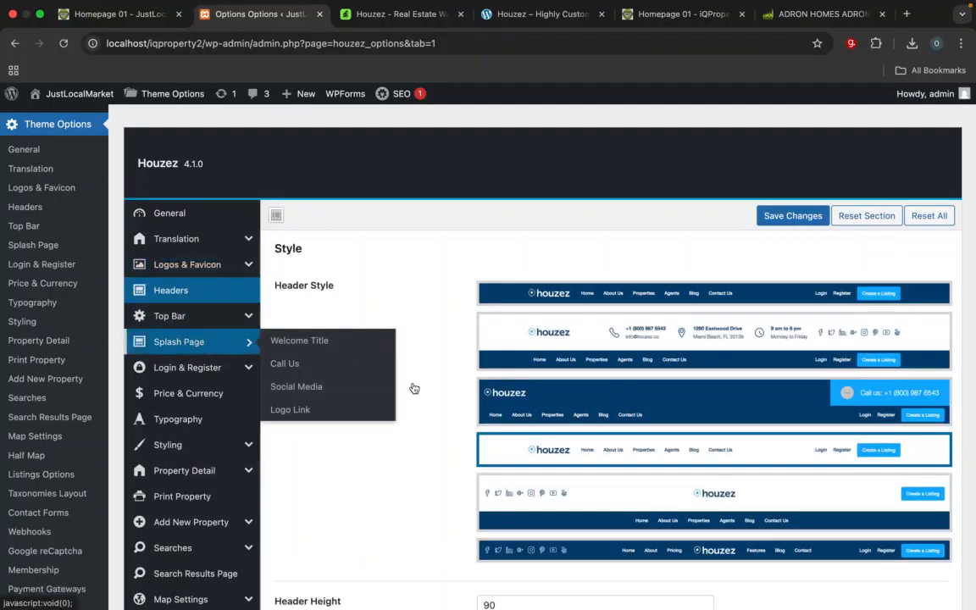
scroll(738, 485, "down", 5)
scroll(738, 485, "up", 3)
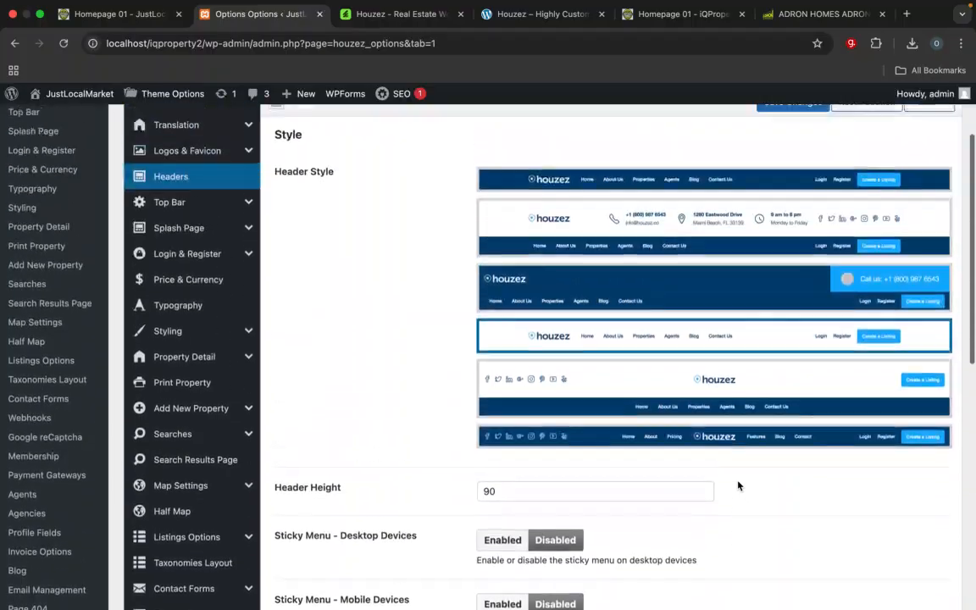
scroll(738, 485, "down", 2)
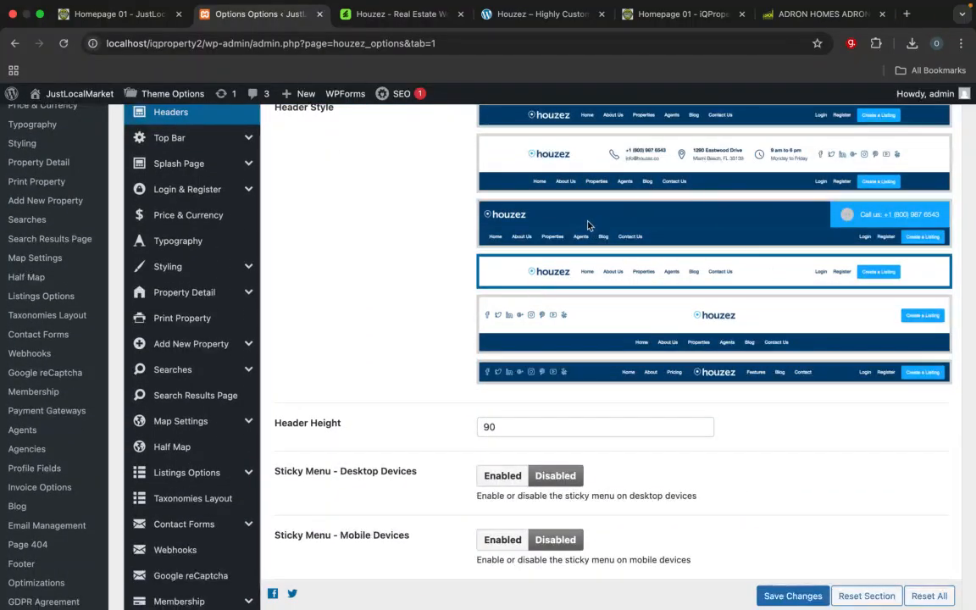
scroll(671, 338, "down", 1)
left_click(675, 293)
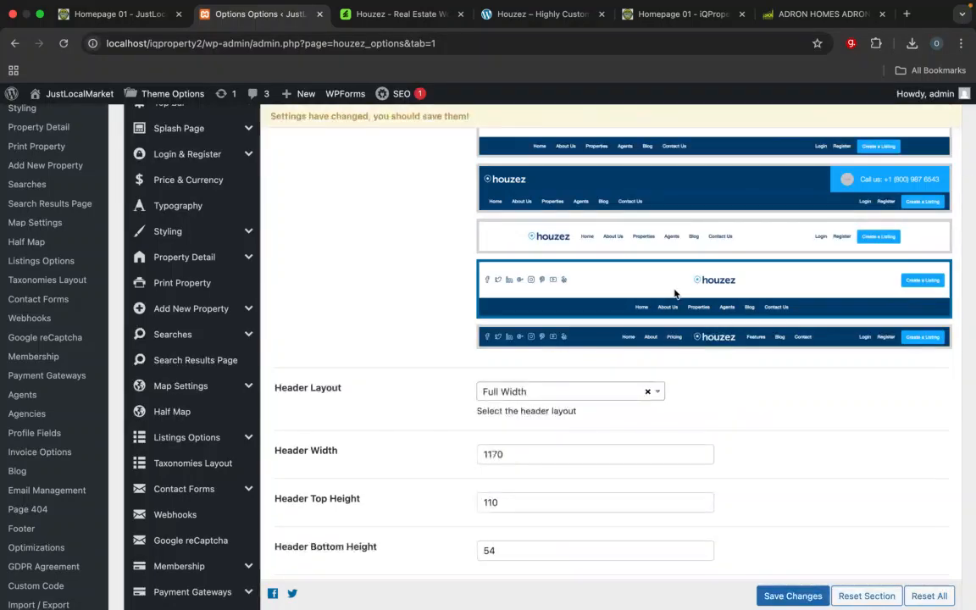
scroll(712, 298, "up", 3)
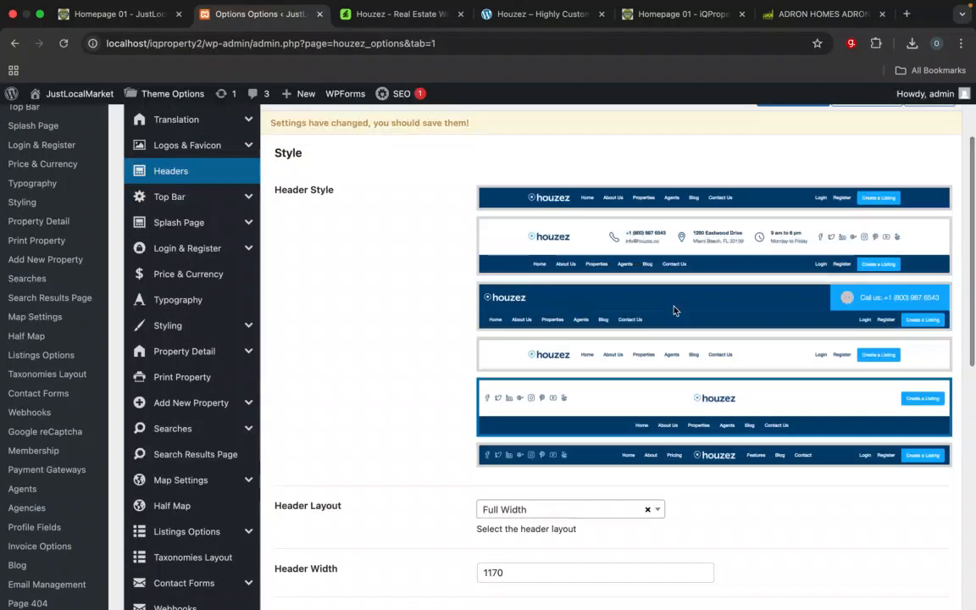
left_click(635, 356)
Step: Enable the sticky menu for desktop devices in the header settings
scroll(636, 357, "down", 8)
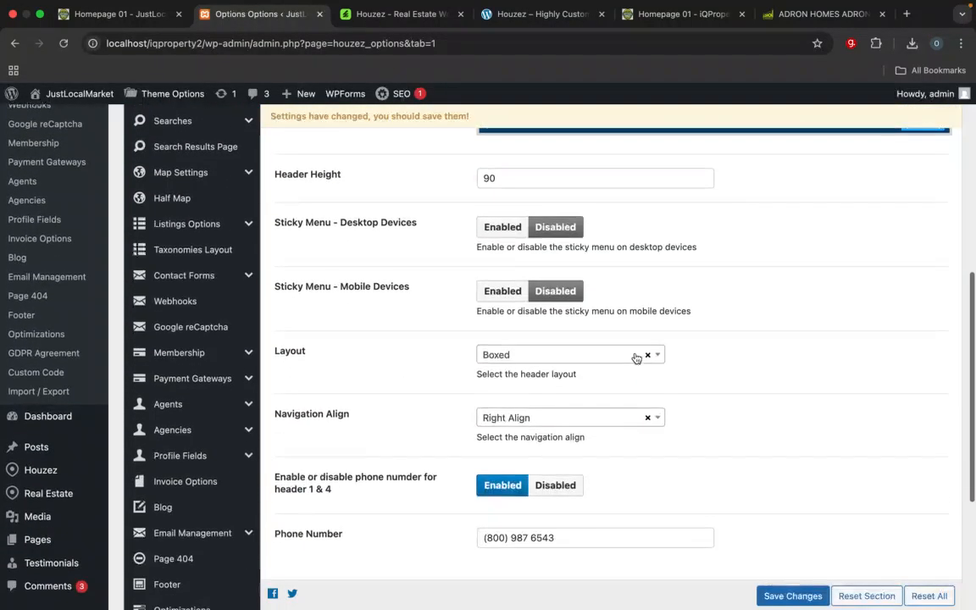
scroll(635, 356, "down", 2)
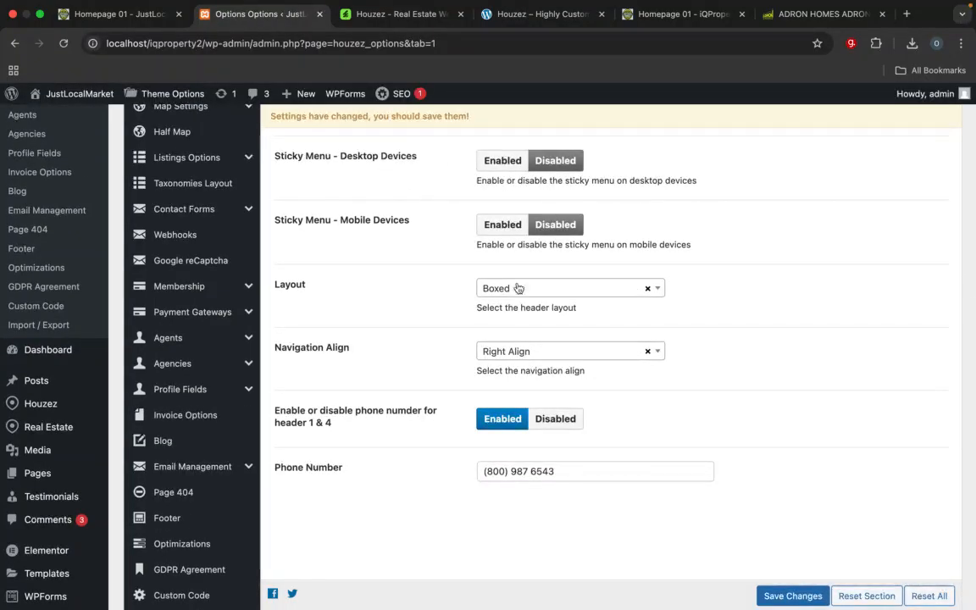
left_click(501, 161)
Step: Replace the area code of the header's phone number with the country code (234)
scroll(390, 384, "down", 5)
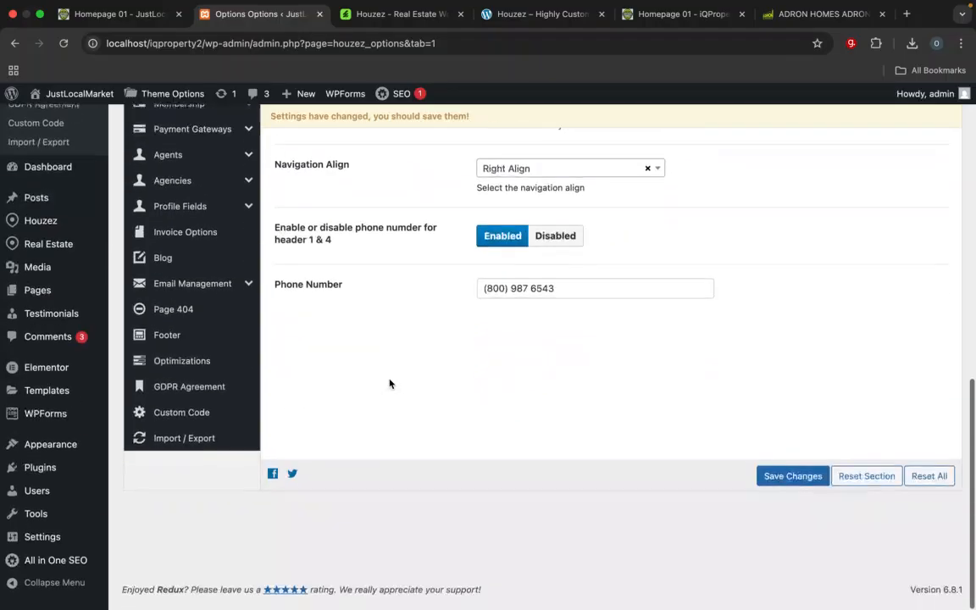
left_click_drag(505, 298, 484, 295)
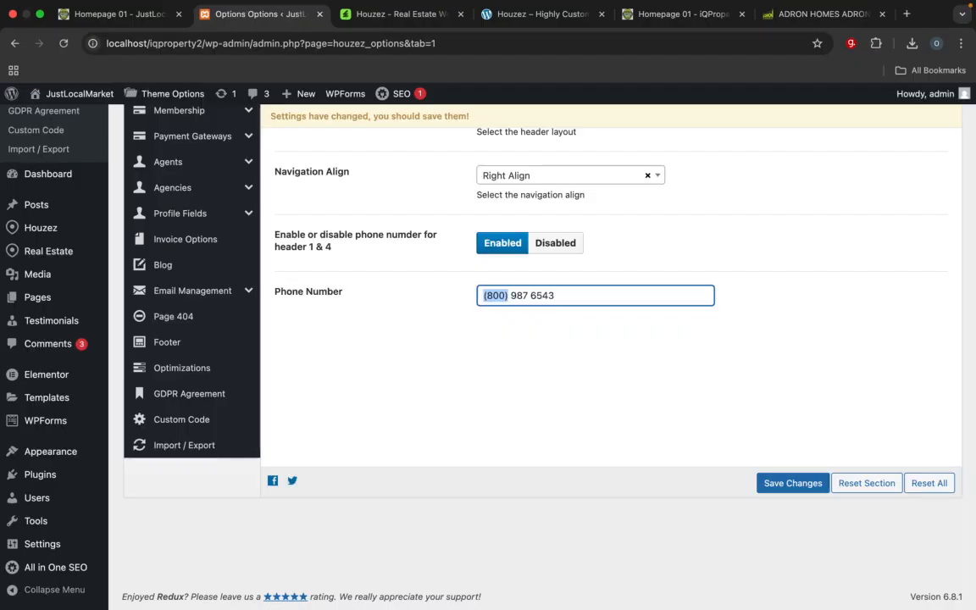
type("234")
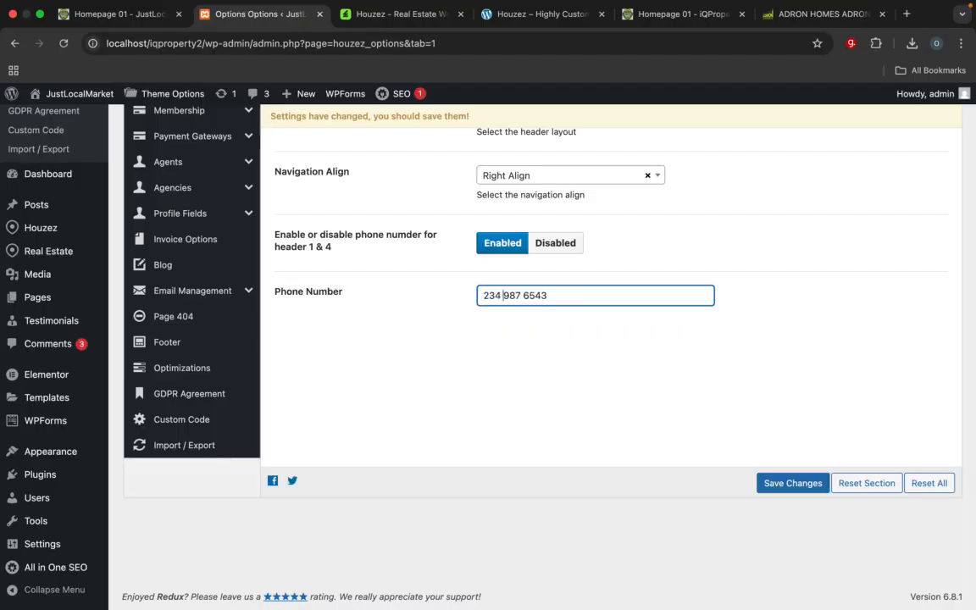
key("Delete")
type("(")
key("BackSpace")
type(")")
key("BackSpace")
type(")")
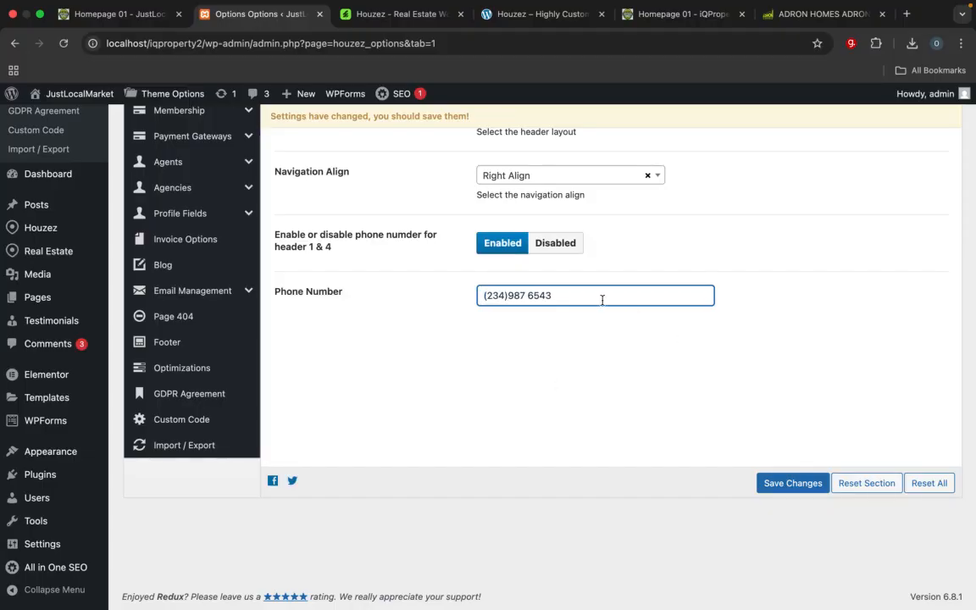
Step: Replace the remaining digits of the header phone number with the site's contact number and save the theme options
left_click_drag(553, 295, 515, 295)
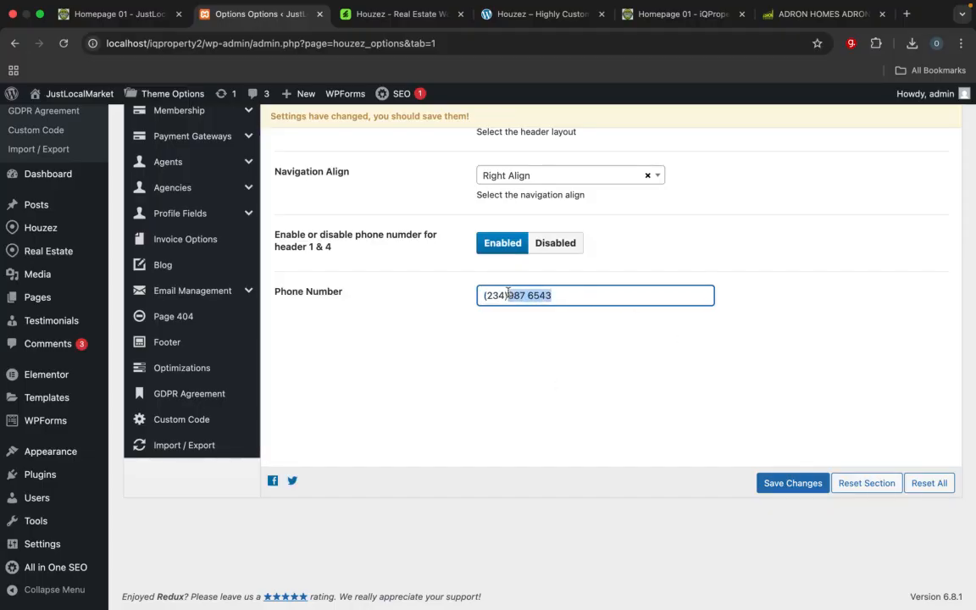
type("0")
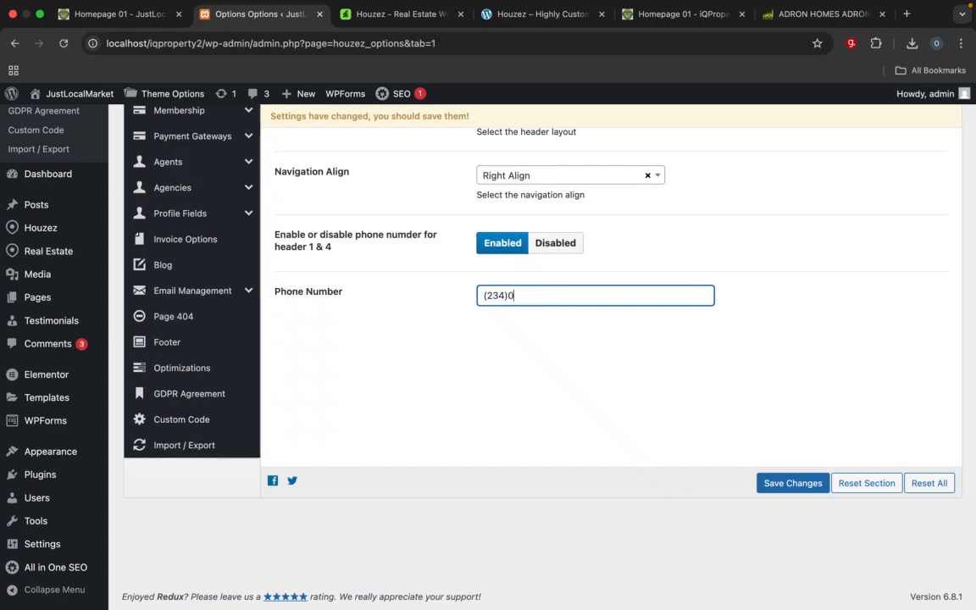
key("BackSpace")
scroll(644, 401, "up", 5)
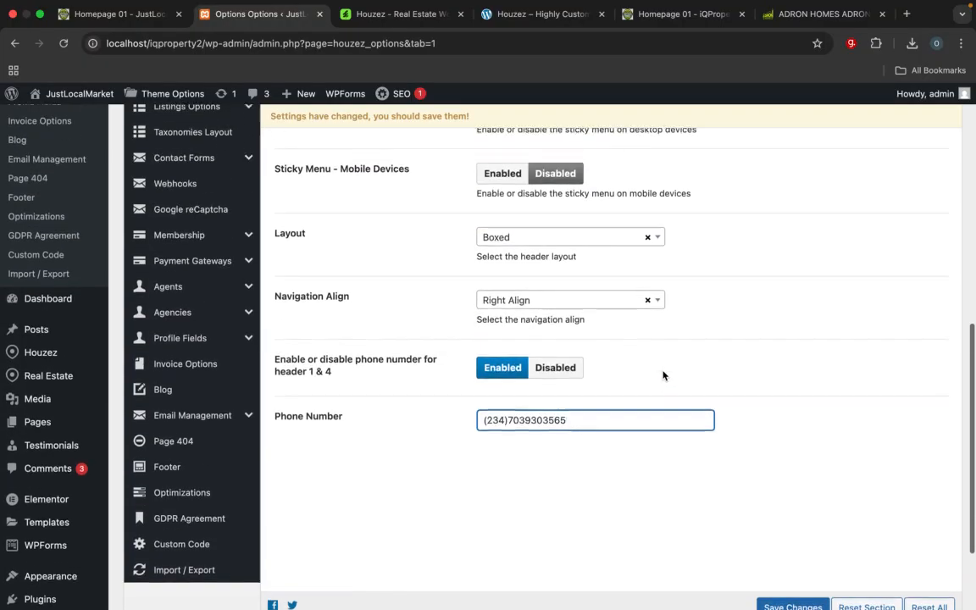
scroll(712, 441, "up", 3)
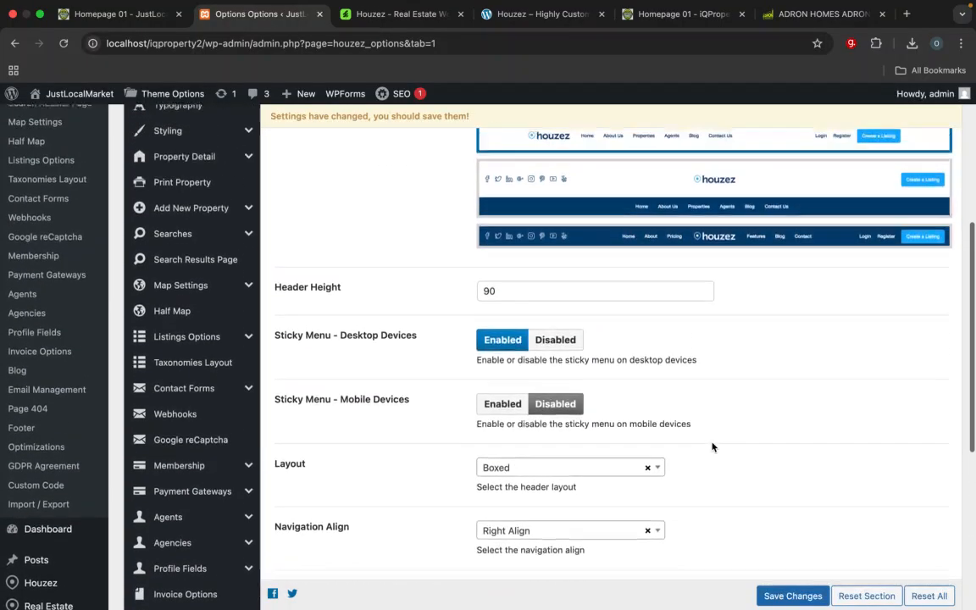
scroll(711, 447, "down", 4)
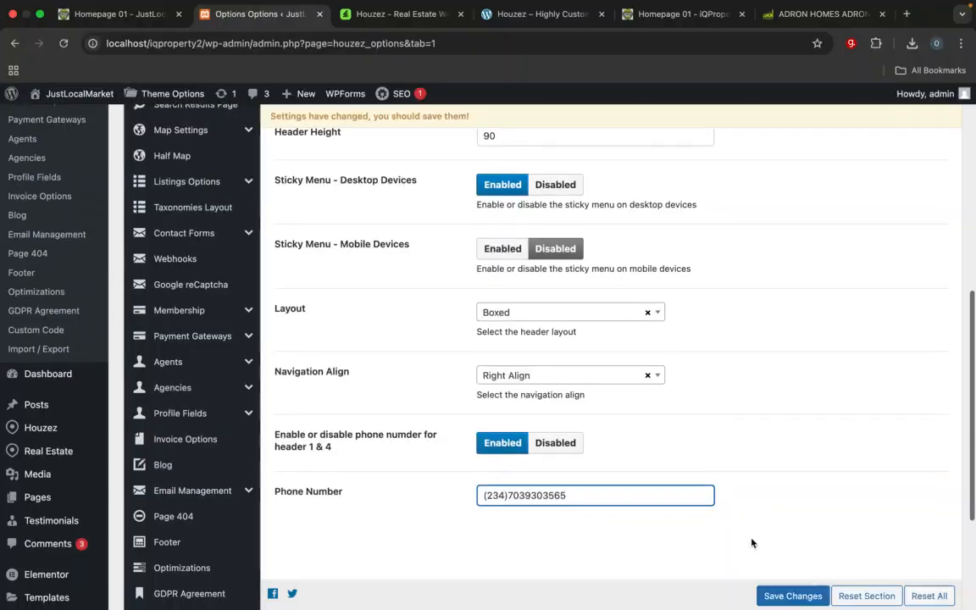
left_click(788, 596)
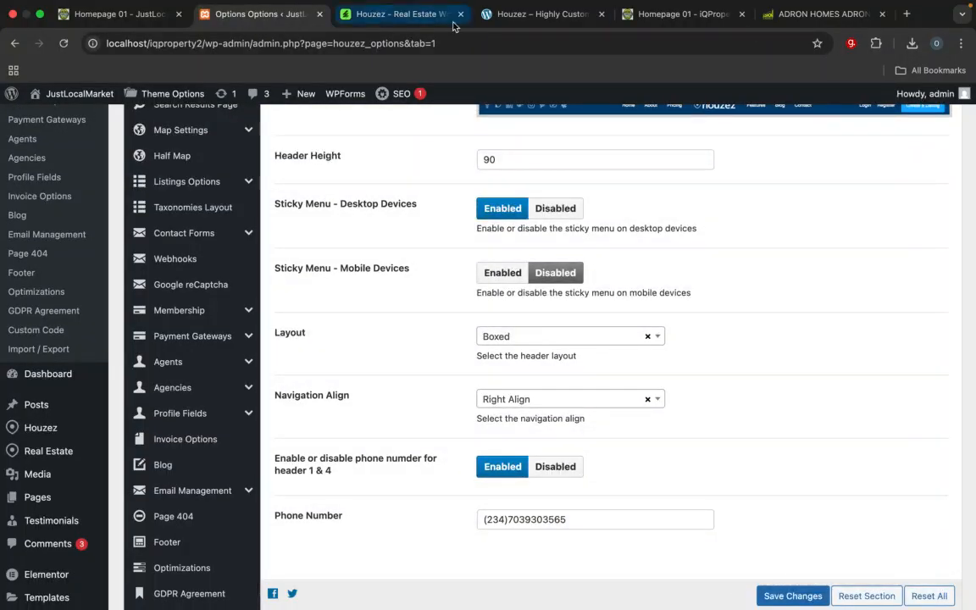
Step: Reload the JustLocalMarket homepage to check the phone number and menu in its header
left_click(118, 13)
left_click(234, 41)
key("Return")
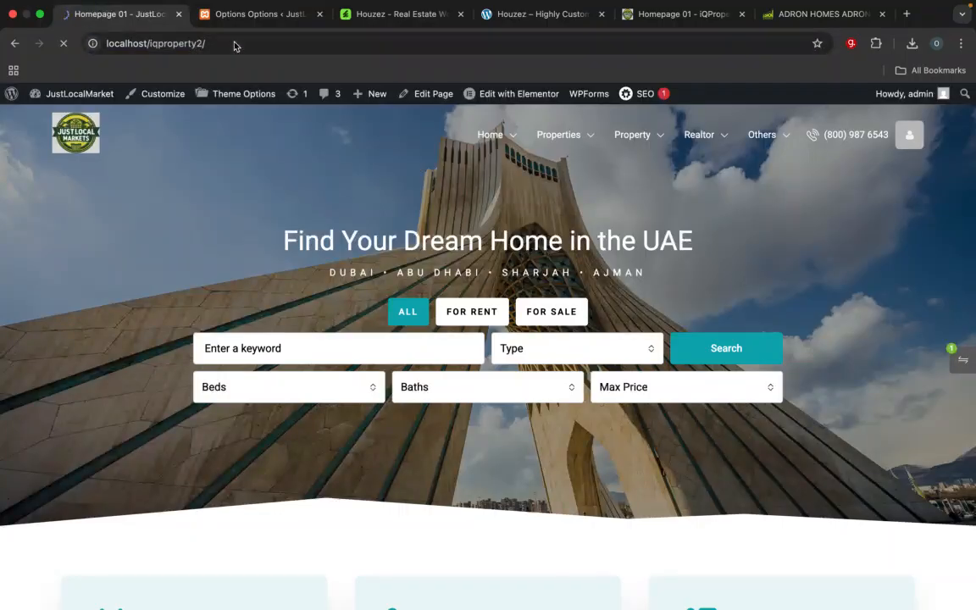
mouse_move(760, 144)
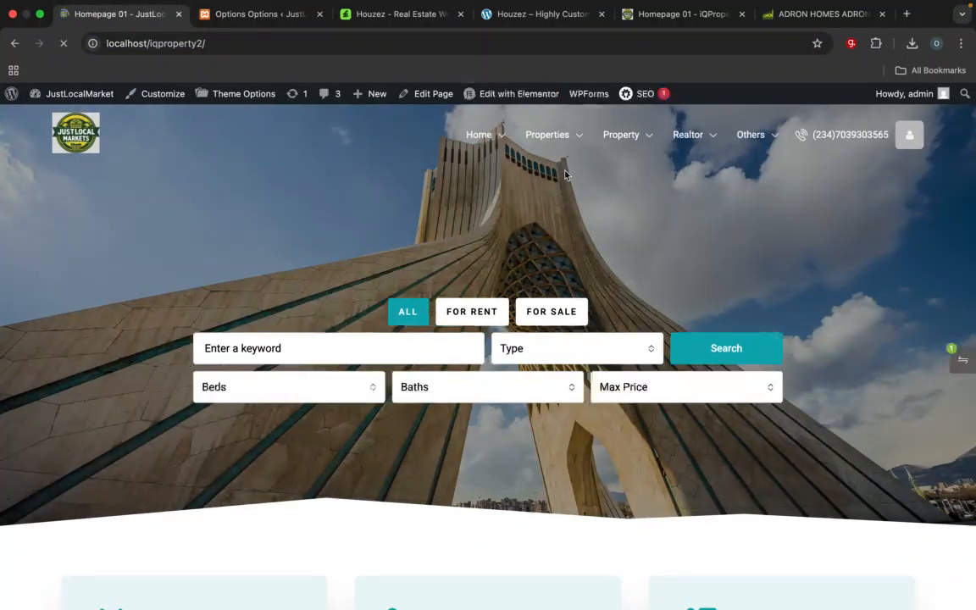
Step: Return to the JustLocalMarket admin and open the page for managing navigation menus
left_click(264, 15)
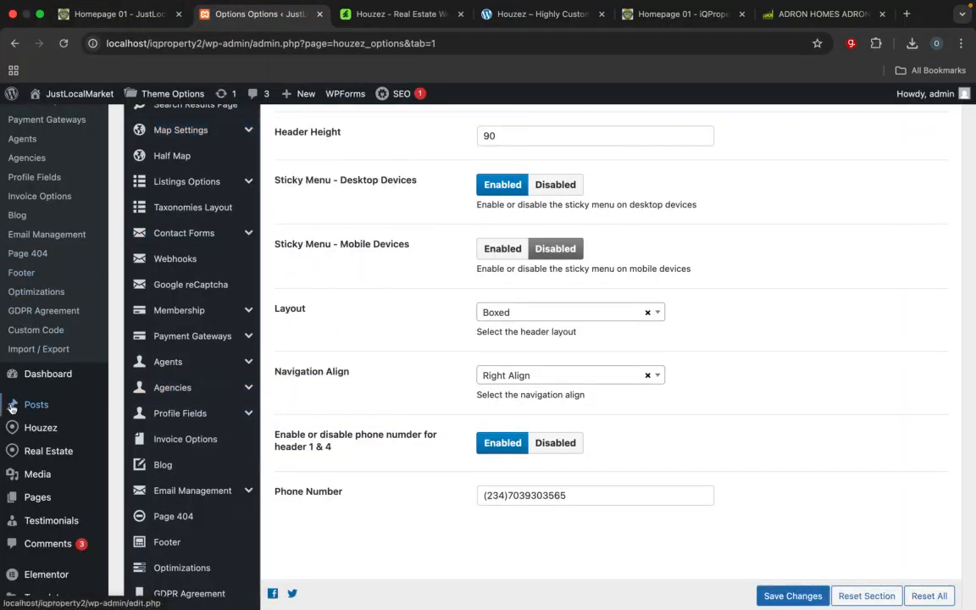
scroll(54, 439, "down", 3)
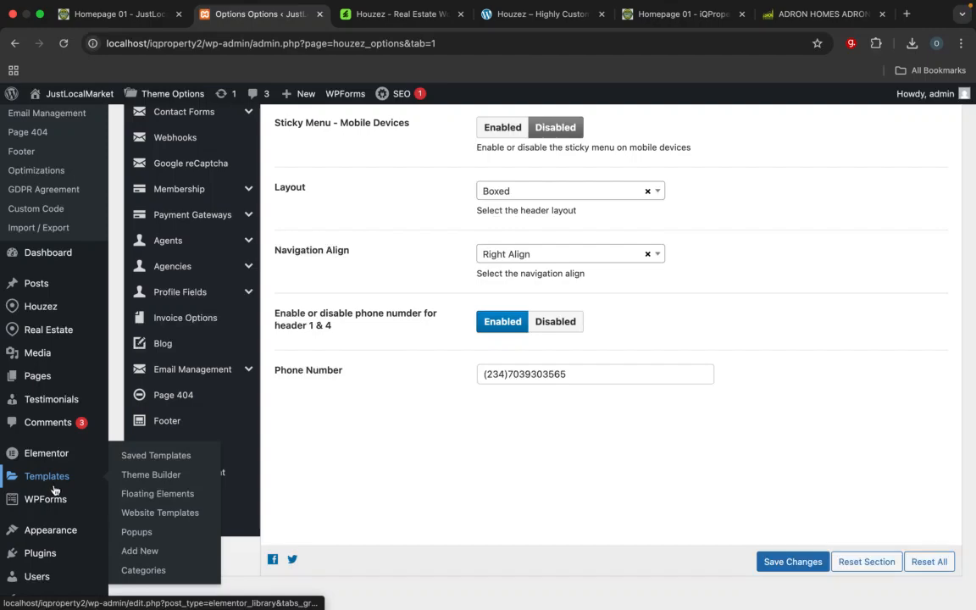
mouse_move(53, 531)
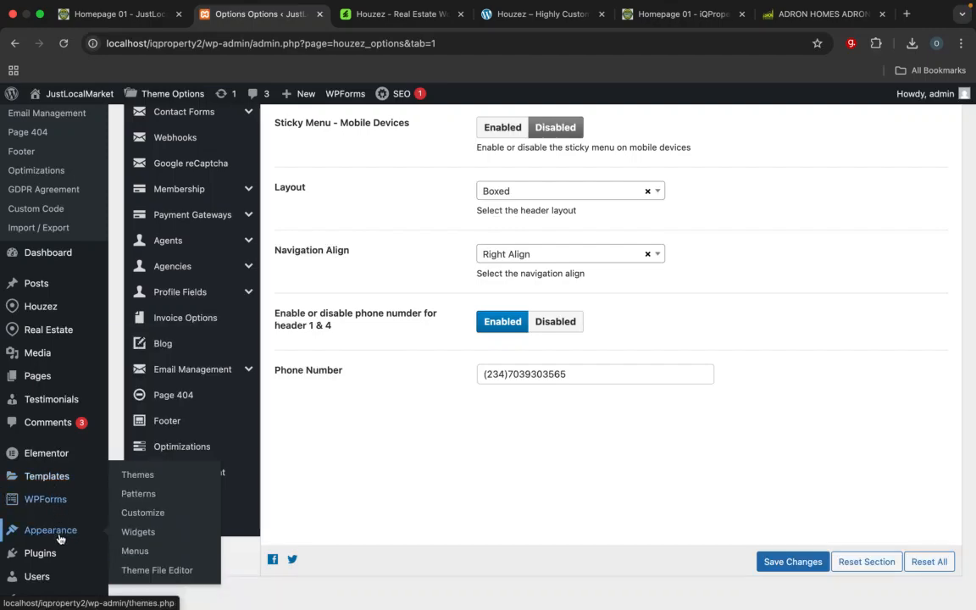
left_click(141, 551)
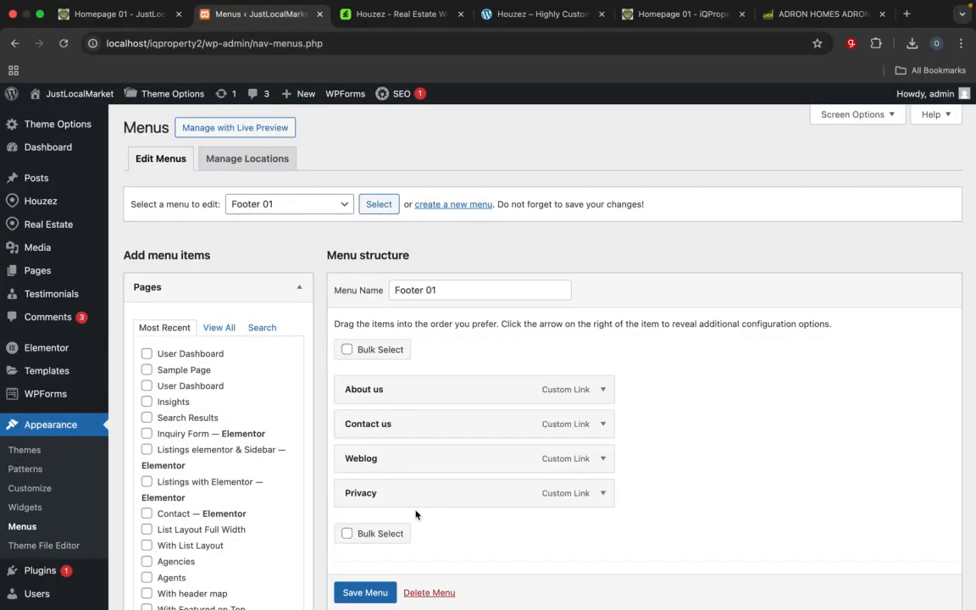
left_click(242, 204)
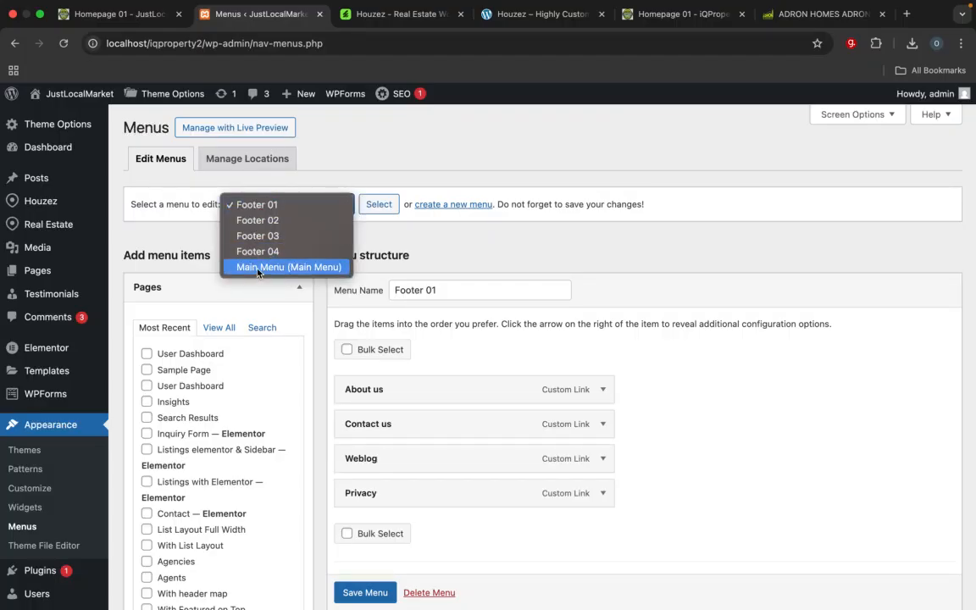
left_click(669, 441)
scroll(405, 505, "down", 5)
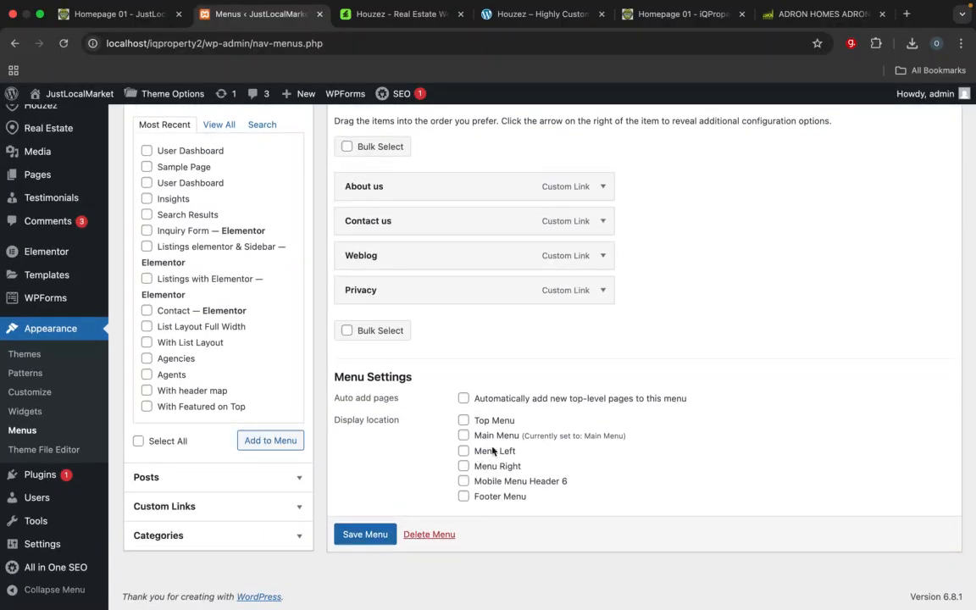
scroll(502, 440, "up", 5)
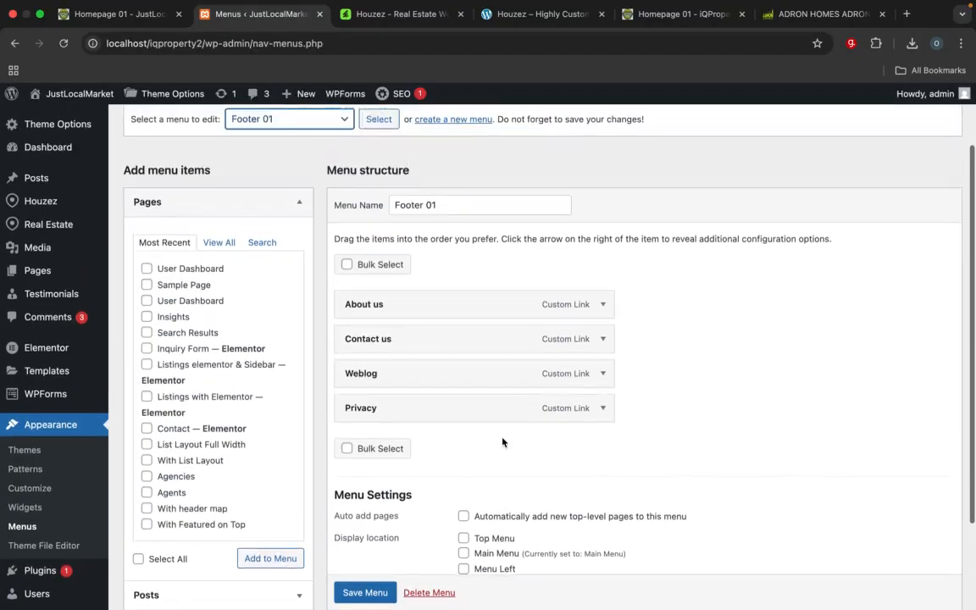
Step: Load the Main Menu for editing and look through its item structure
left_click(275, 204)
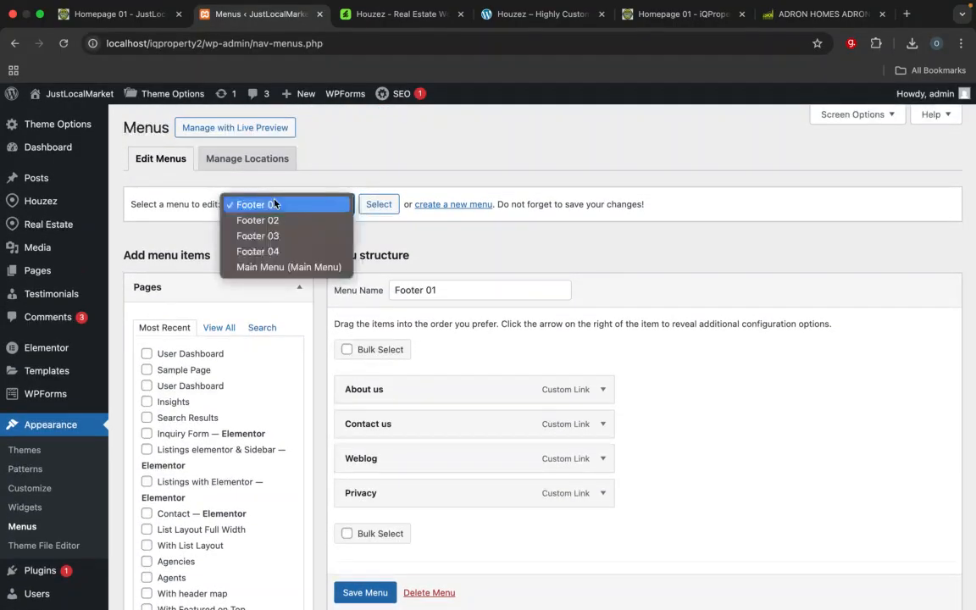
left_click(279, 266)
left_click(378, 207)
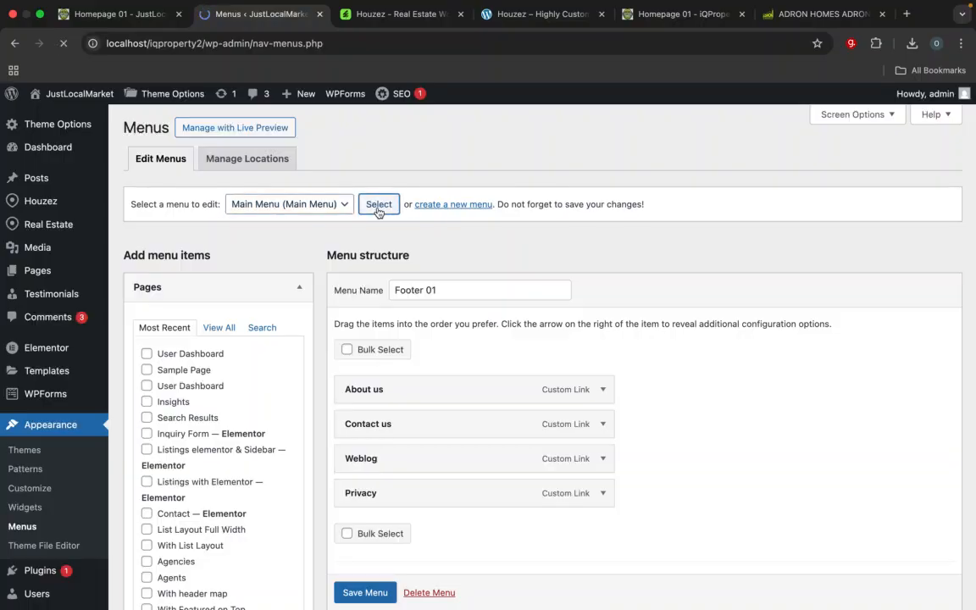
scroll(469, 424, "down", 2)
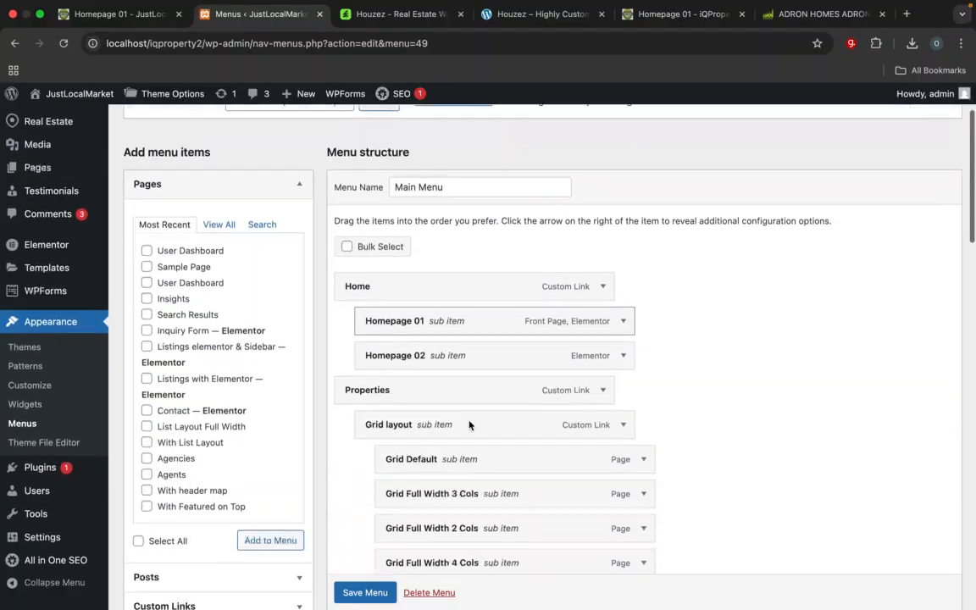
scroll(470, 425, "down", 10)
scroll(469, 424, "up", 12)
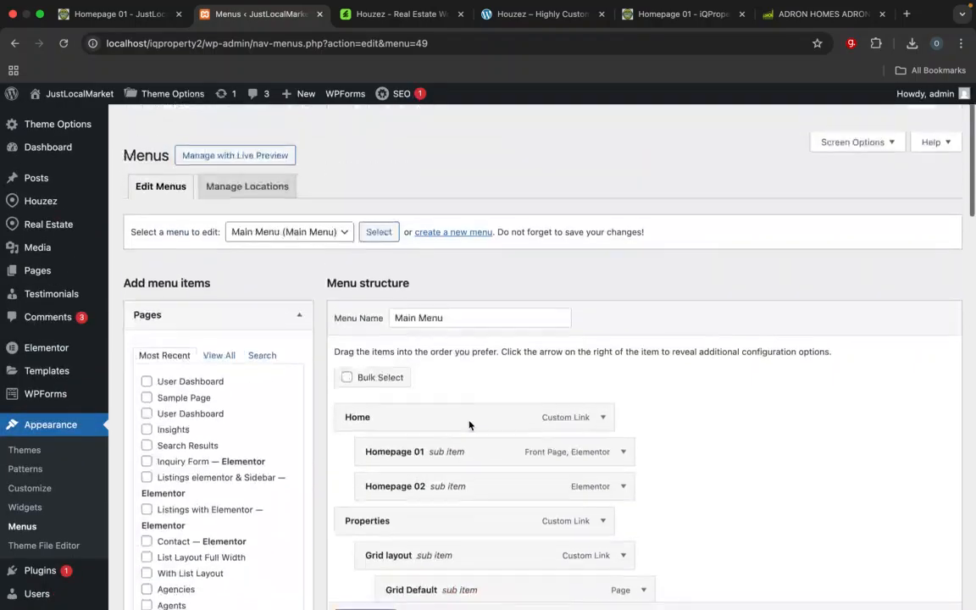
scroll(469, 424, "down", 1)
scroll(232, 395, "down", 4)
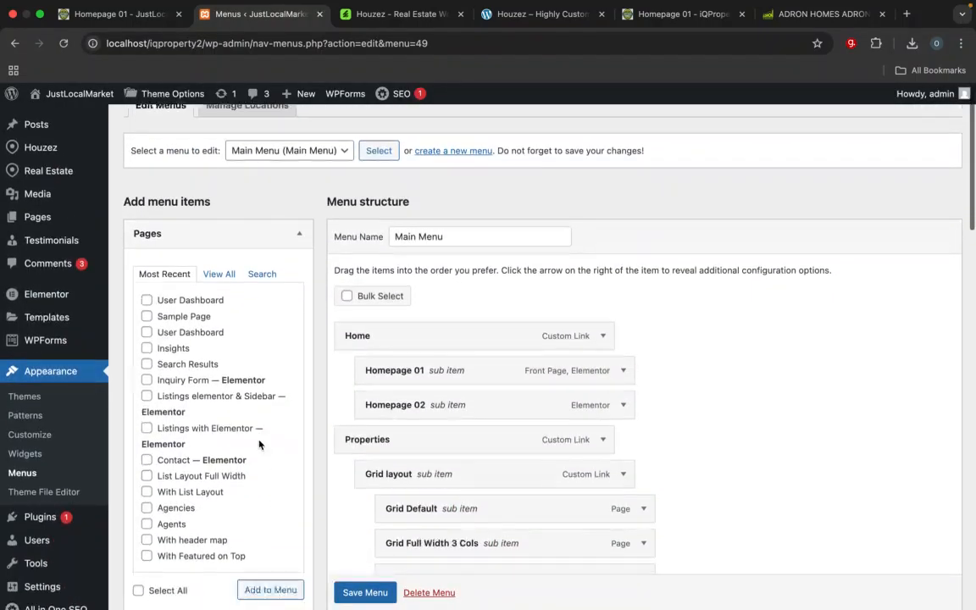
Step: Examine the Main Menu's item structure and the pages available for adding to it
scroll(257, 439, "up", 2)
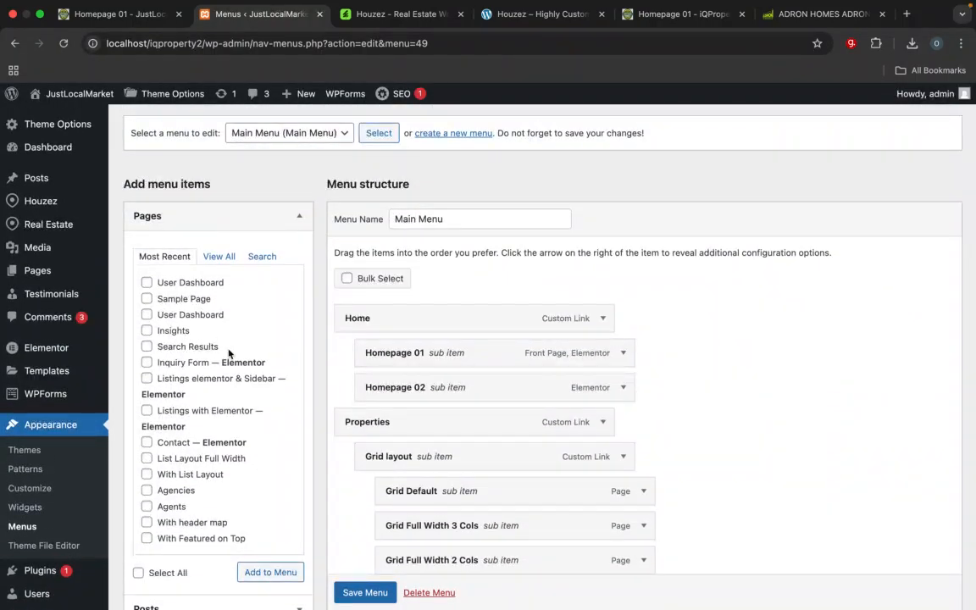
scroll(212, 488, "down", 5)
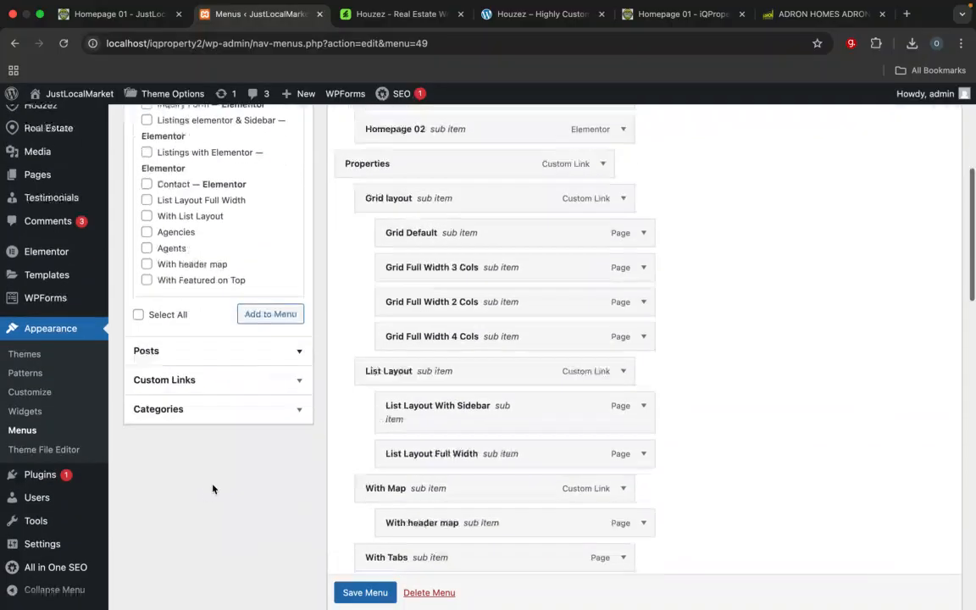
scroll(211, 488, "up", 7)
scroll(167, 410, "down", 3)
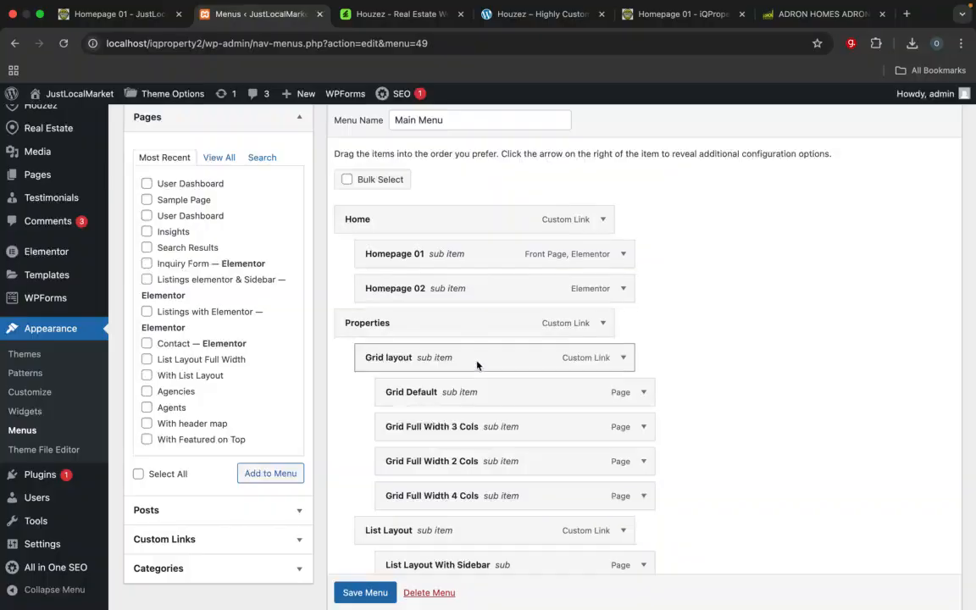
scroll(477, 364, "up", 5)
scroll(477, 365, "down", 2)
scroll(477, 366, "up", 2)
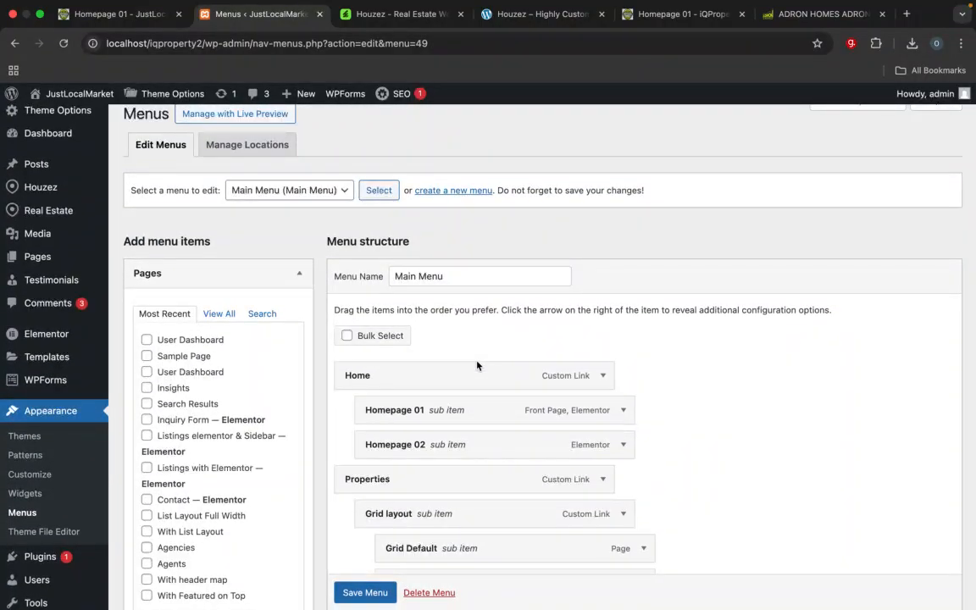
scroll(465, 288, "down", 5)
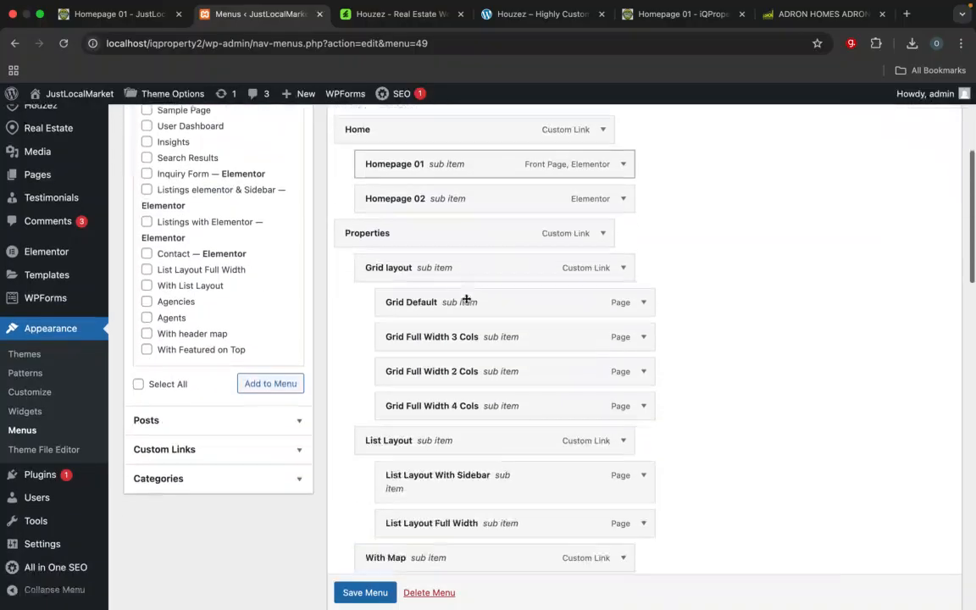
scroll(475, 431, "up", 5)
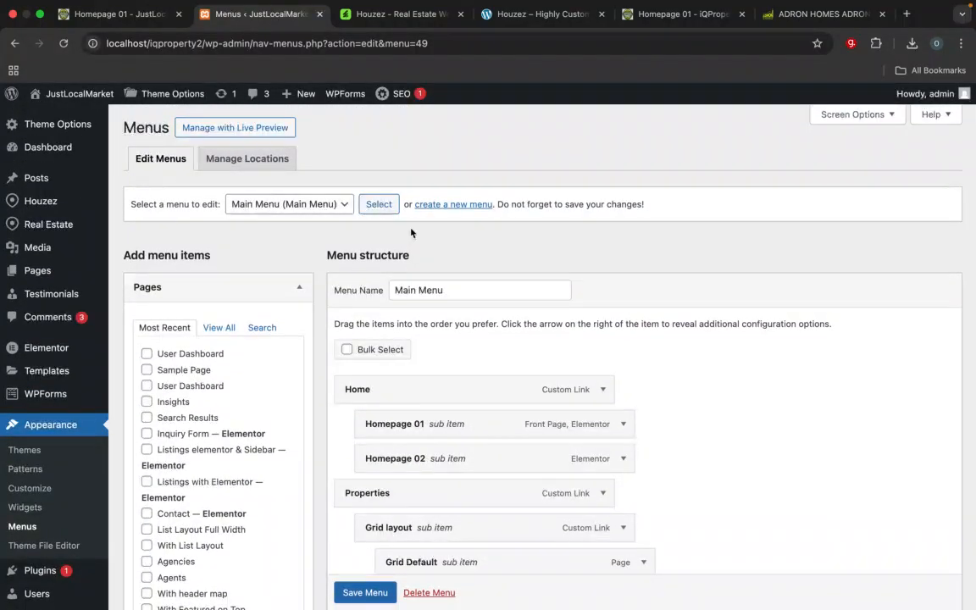
Step: Create a new menu named "iQ menu" and assign it to the Main Menu display location
left_click(457, 205)
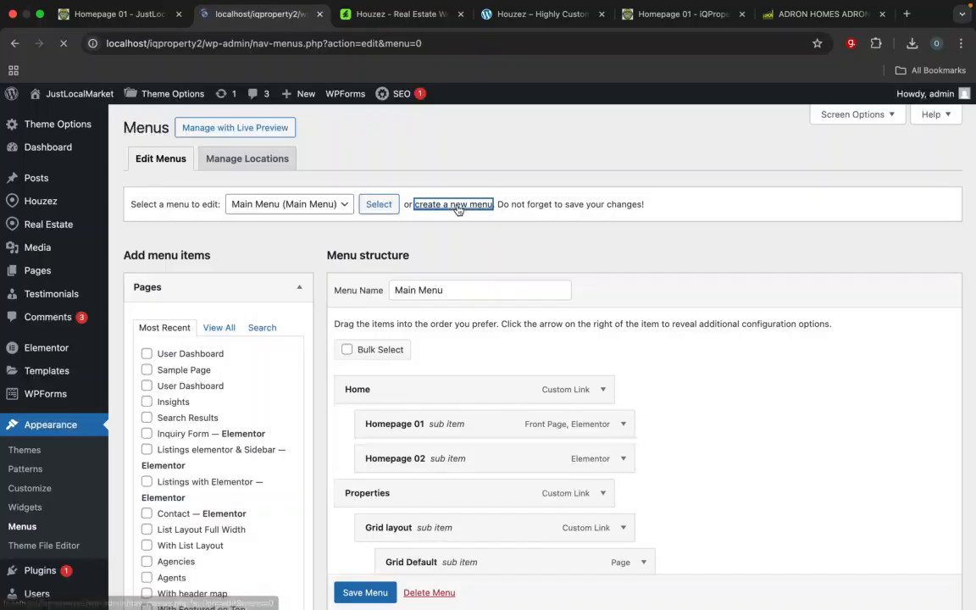
left_click(442, 298)
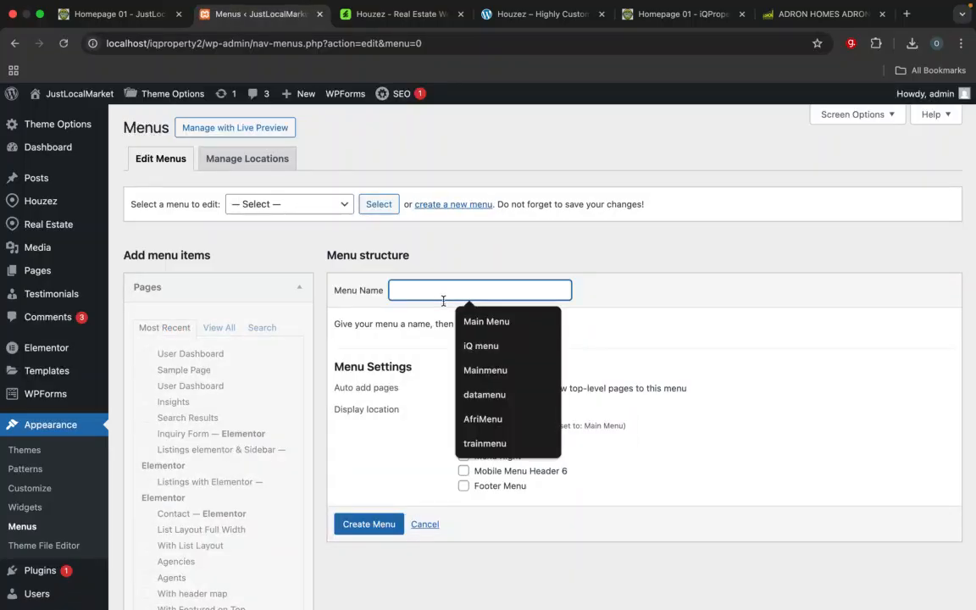
left_click(485, 370)
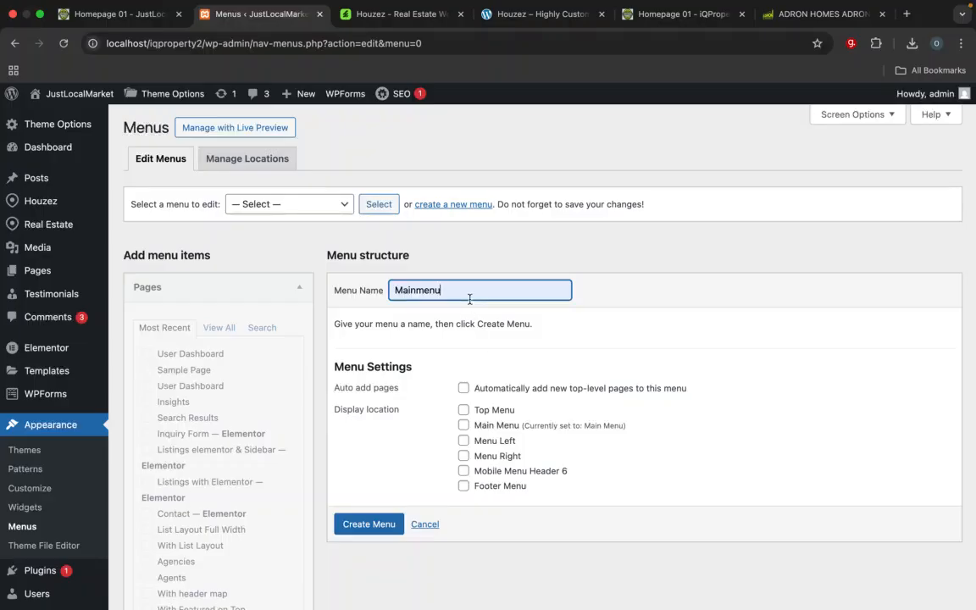
key("ctrl+a")
key("BackSpace")
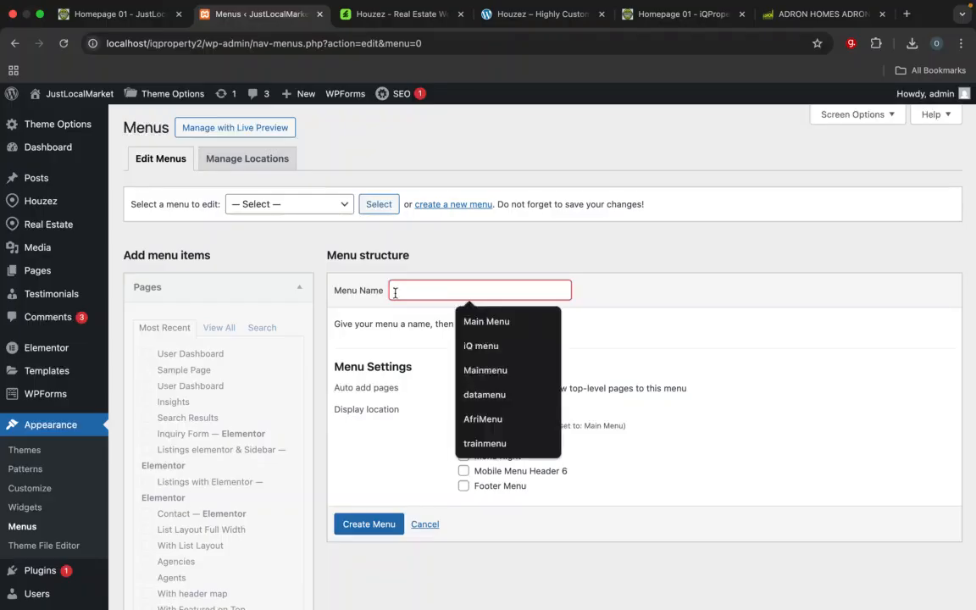
left_click(473, 344)
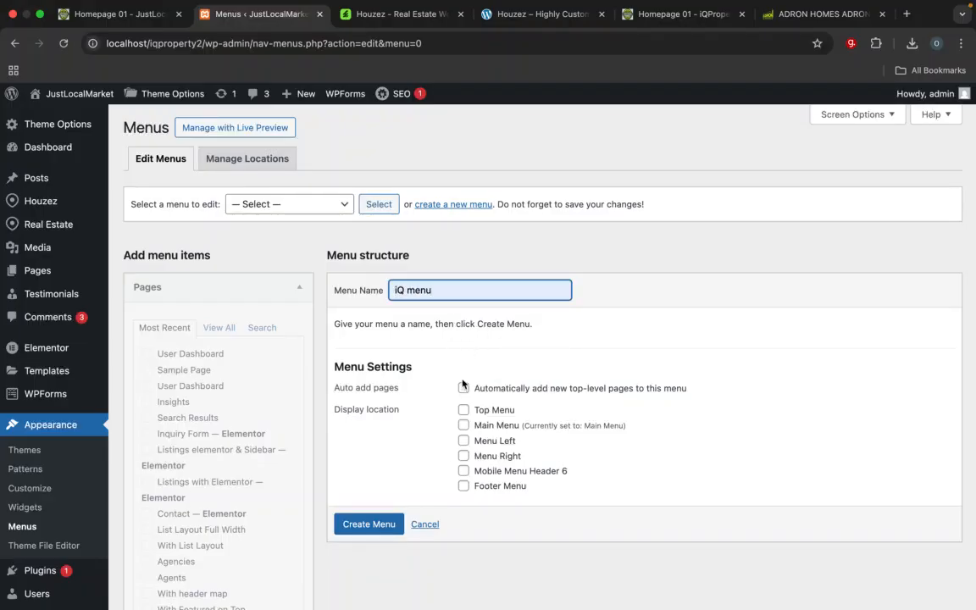
left_click(465, 426)
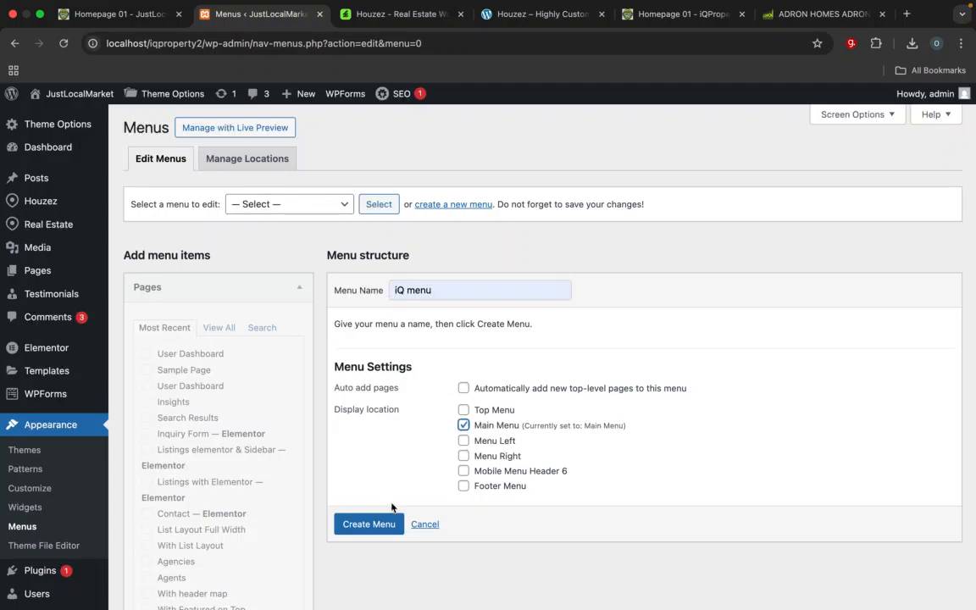
left_click(380, 524)
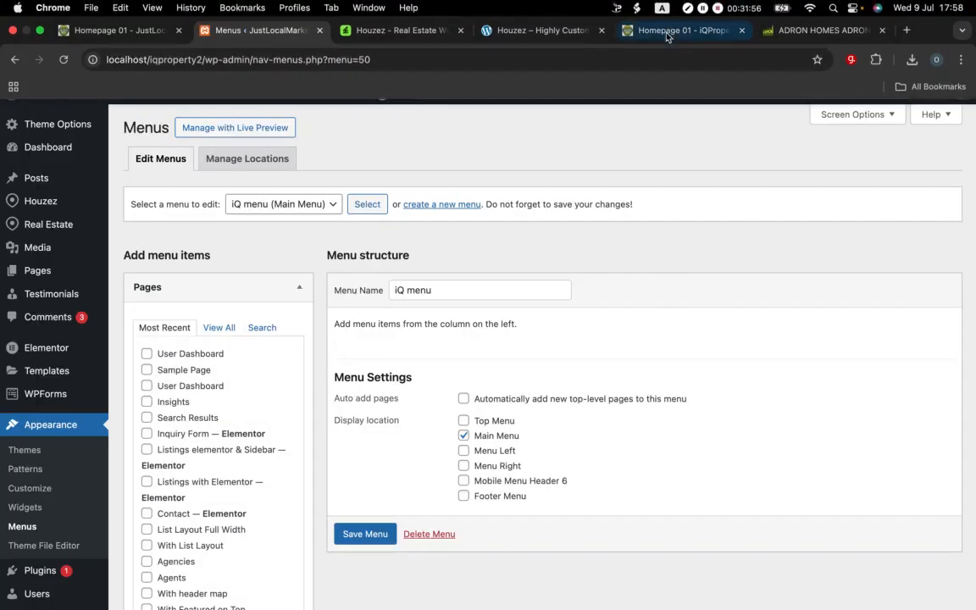
Step: Check the iQProperty header menu, then select the Homepage 01, Agents, Contact and Grid Default pages from the full page list for the iQ menu
left_click(669, 32)
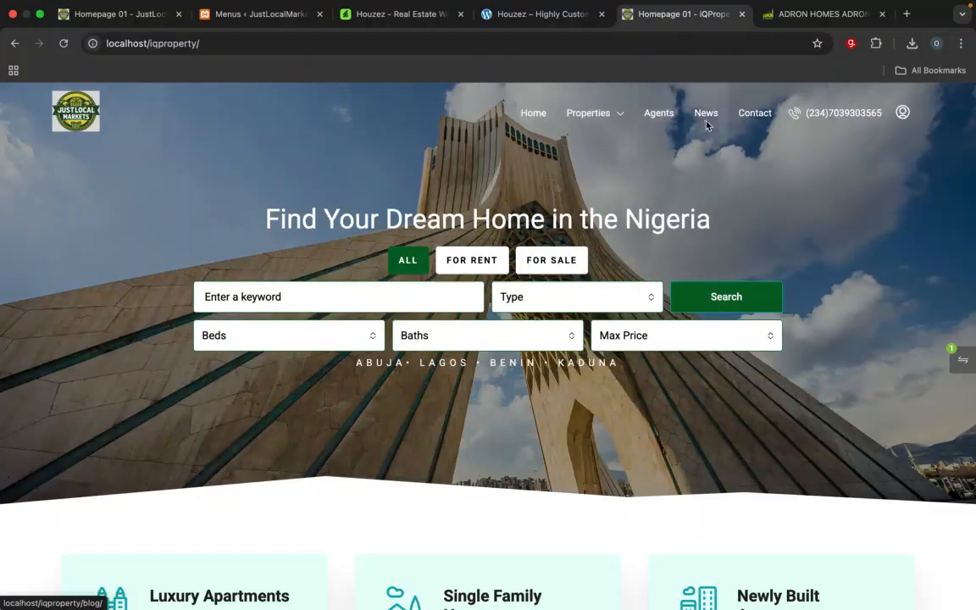
left_click(261, 14)
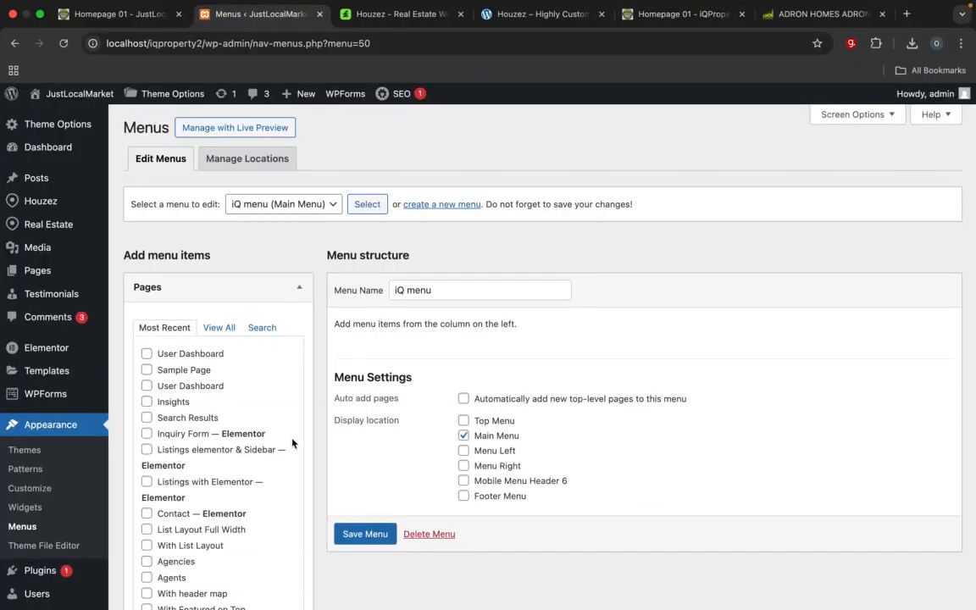
left_click(220, 329)
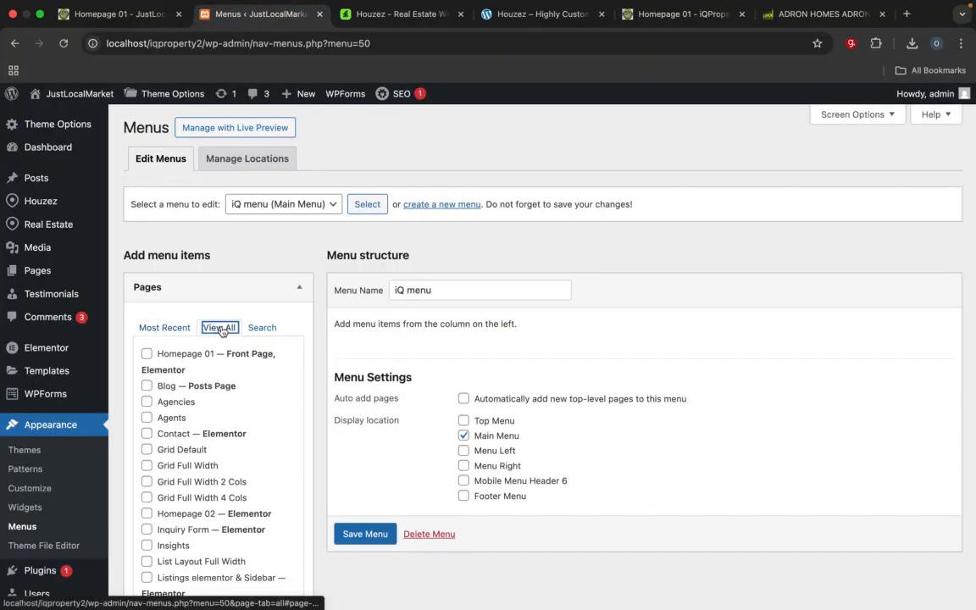
left_click(148, 355)
scroll(205, 417, "down", 1)
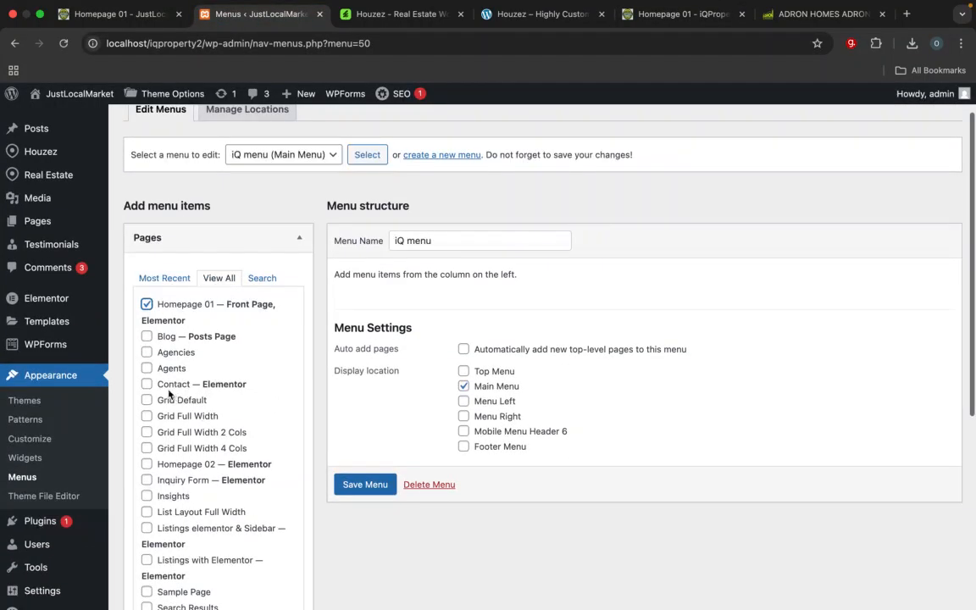
left_click(146, 367)
scroll(219, 455, "down", 1)
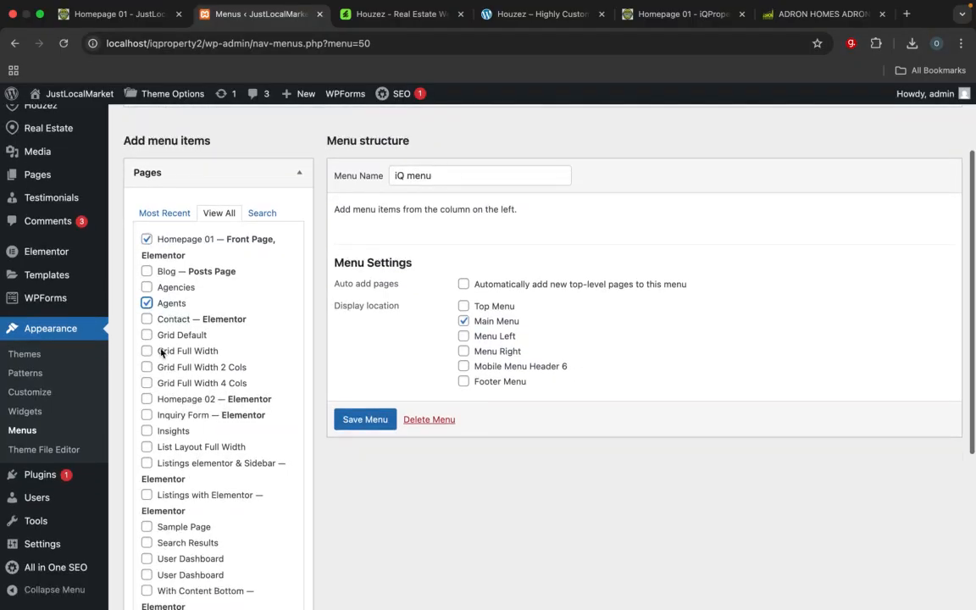
left_click(146, 318)
left_click(147, 336)
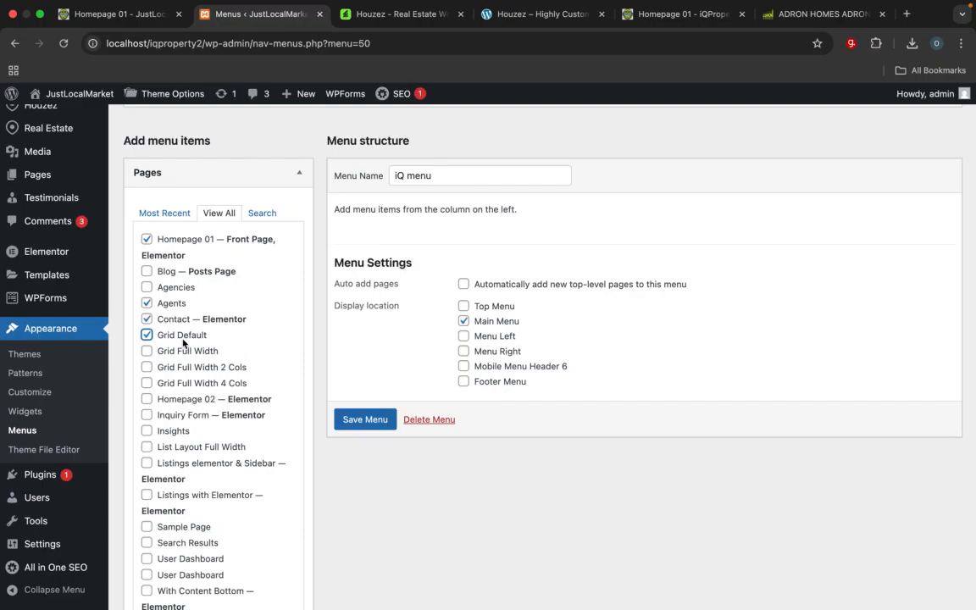
Step: Compare the page selection with the iQProperty header menu, include the Blog page and add all selected pages to the iQ menu
scroll(198, 476, "down", 2)
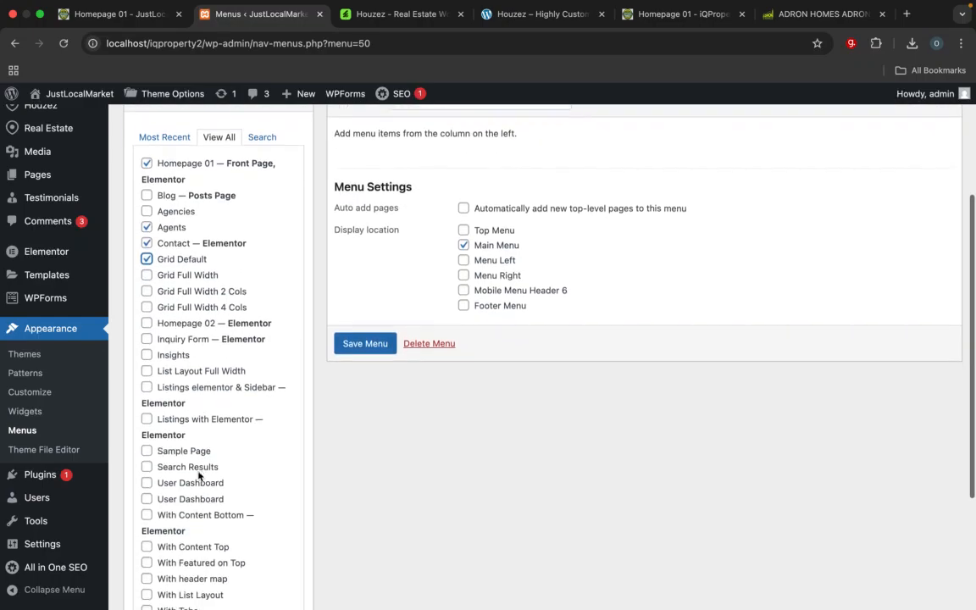
scroll(198, 476, "up", 2)
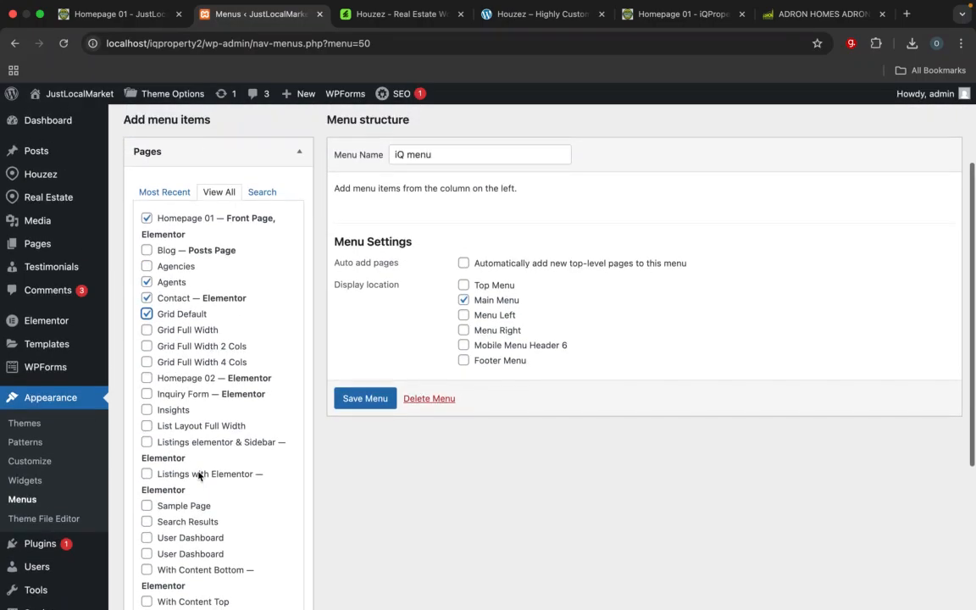
scroll(199, 476, "down", 1)
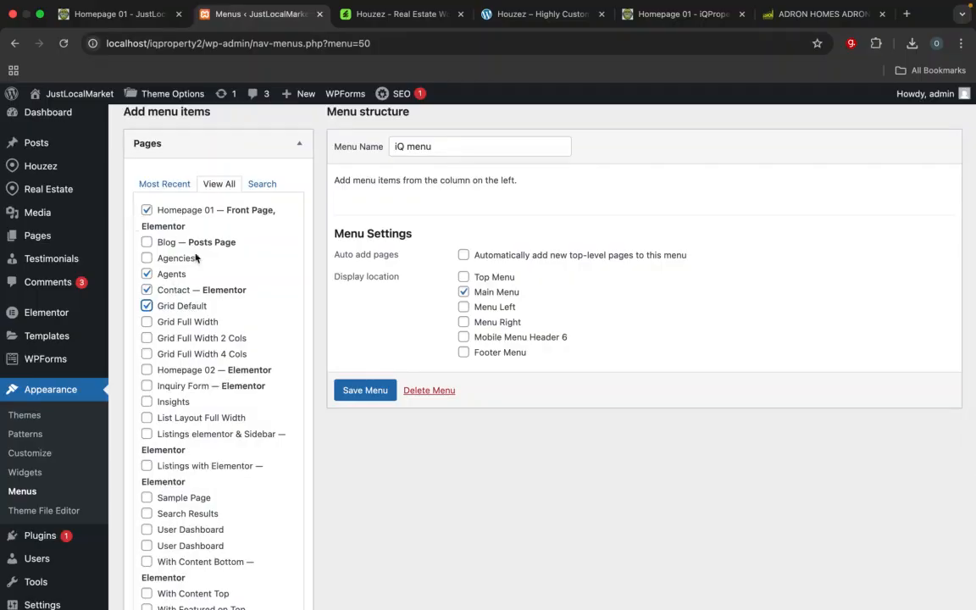
left_click(682, 14)
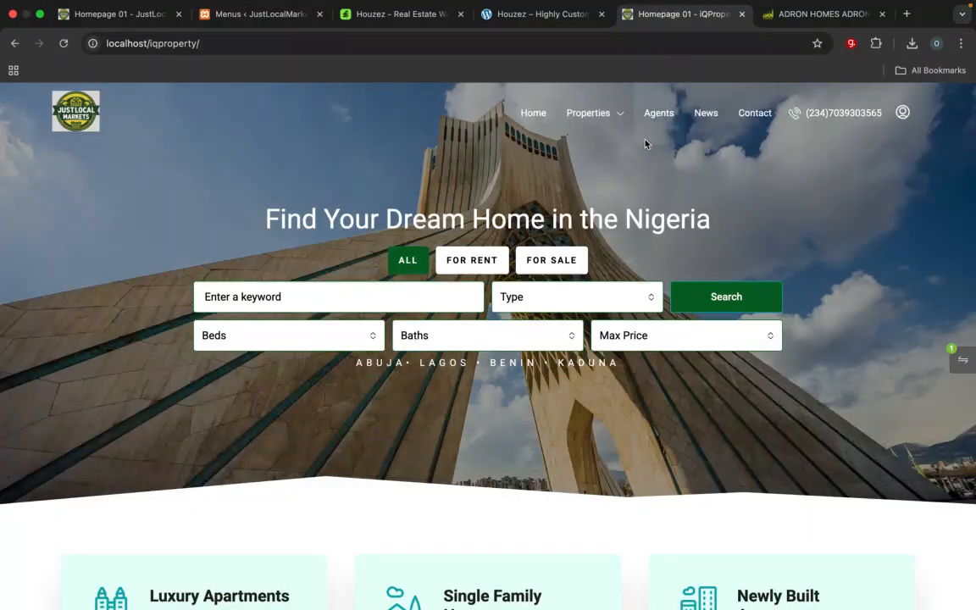
left_click(268, 22)
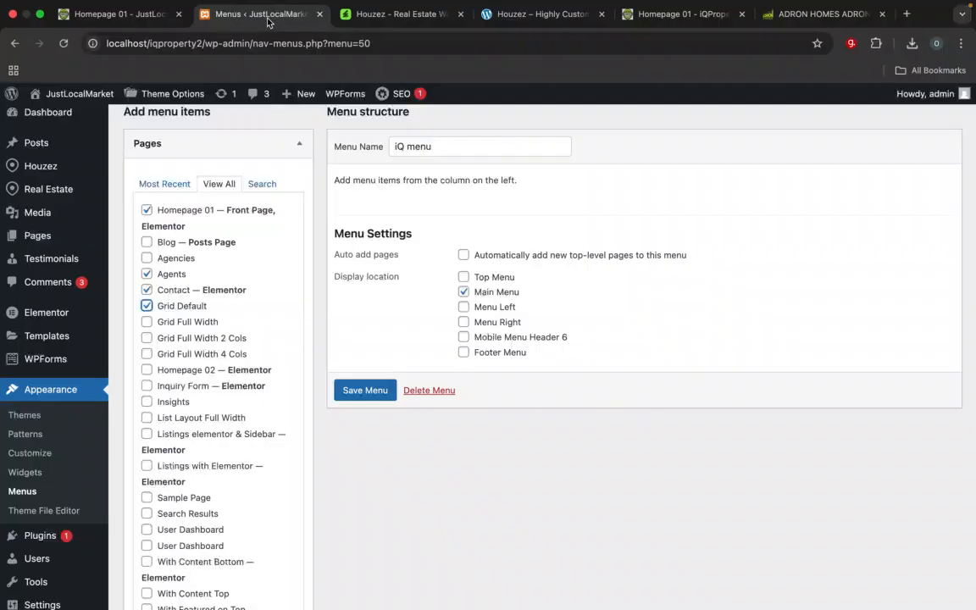
scroll(187, 449, "down", 1)
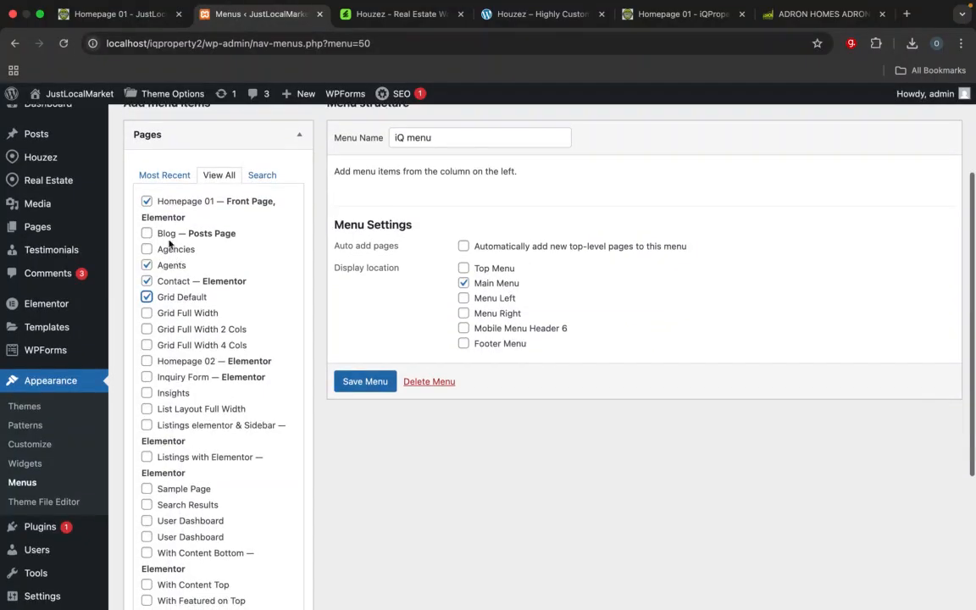
left_click(648, 21)
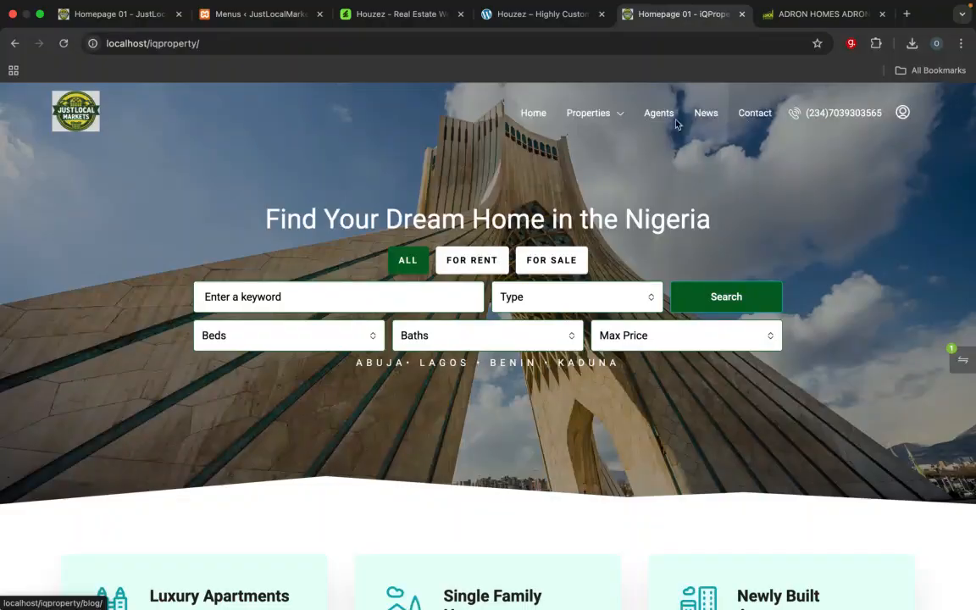
left_click(277, 17)
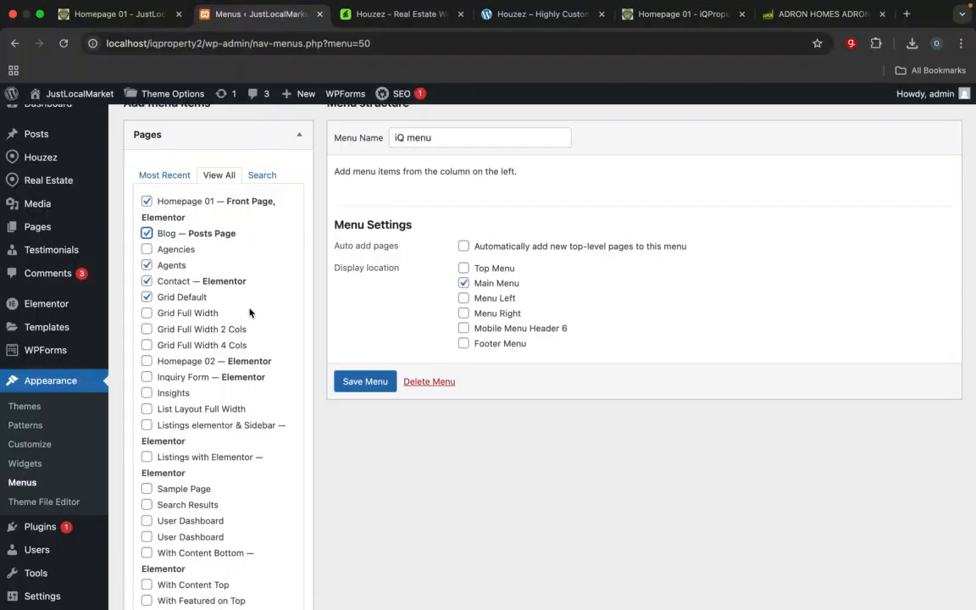
scroll(237, 248, "down", 6)
left_click(269, 455)
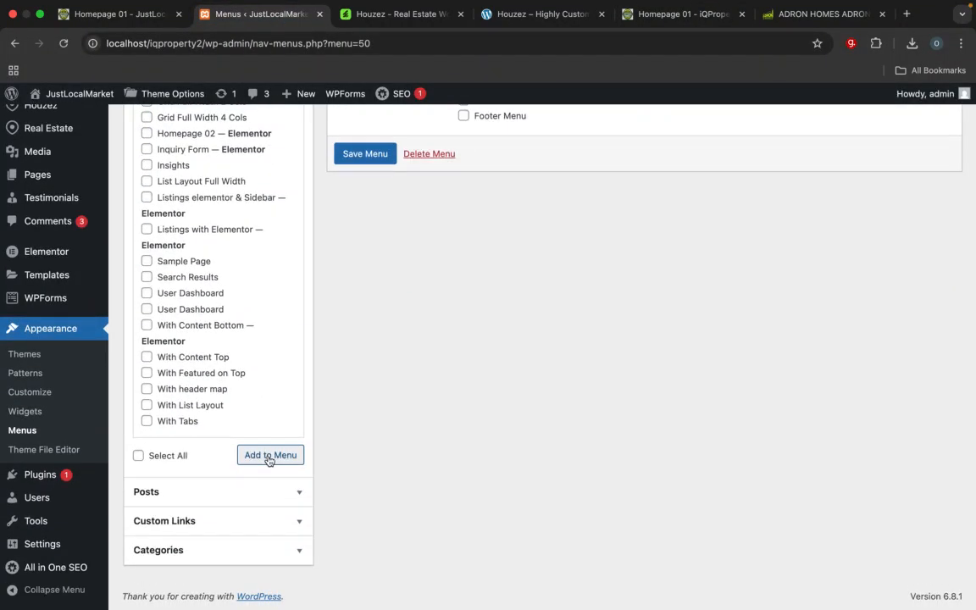
Step: Change the Homepage 01 menu item's navigation label to "Home" and collapse its settings
scroll(457, 398, "up", 5)
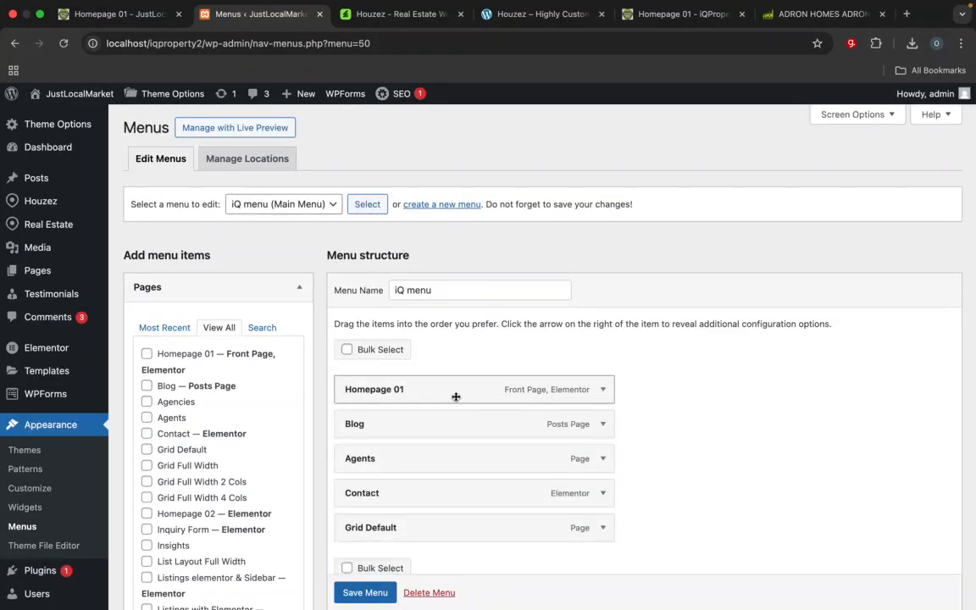
scroll(585, 294, "down", 2)
left_click(603, 287)
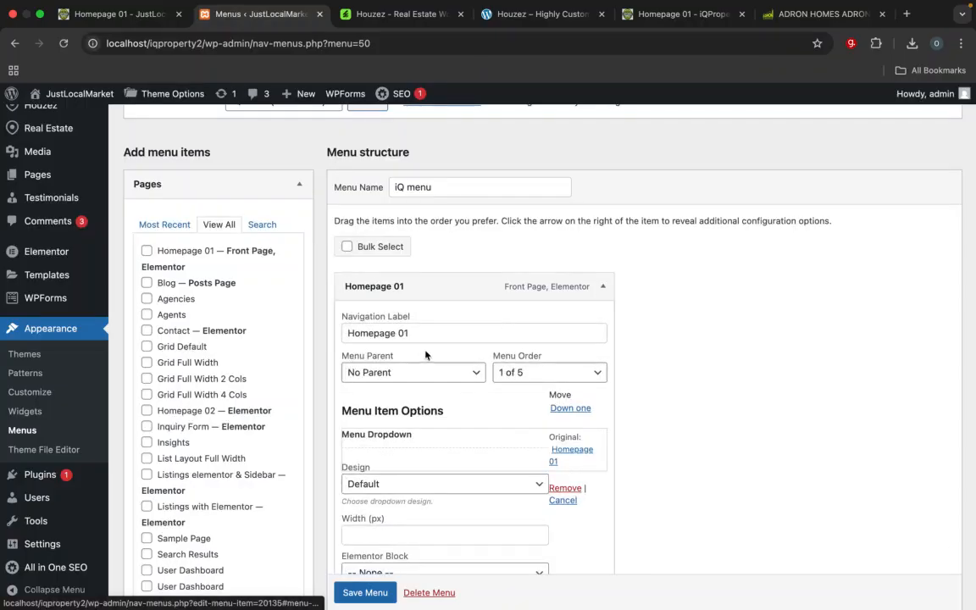
left_click(422, 333)
key("super+a")
type("Home")
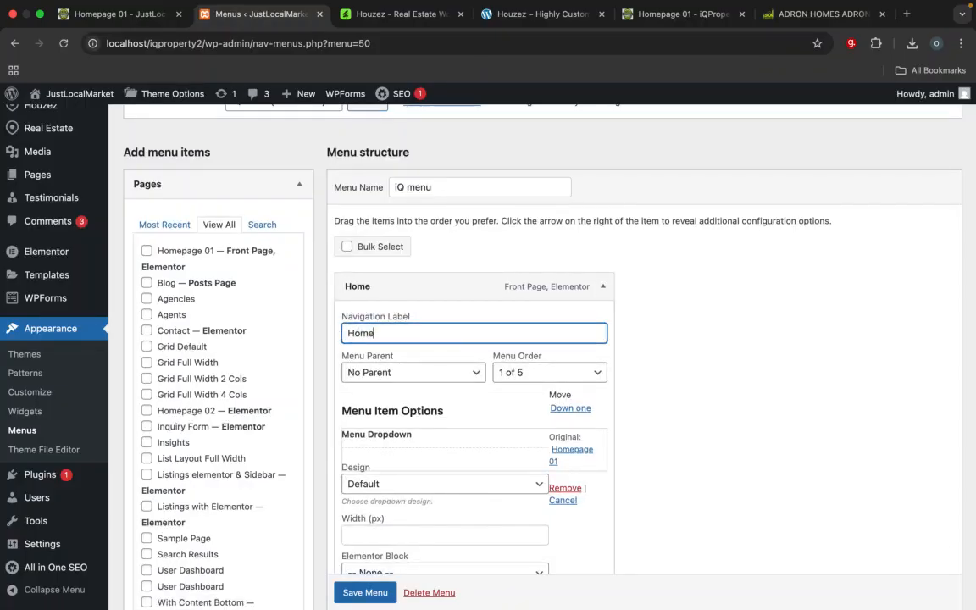
scroll(740, 322, "down", 3)
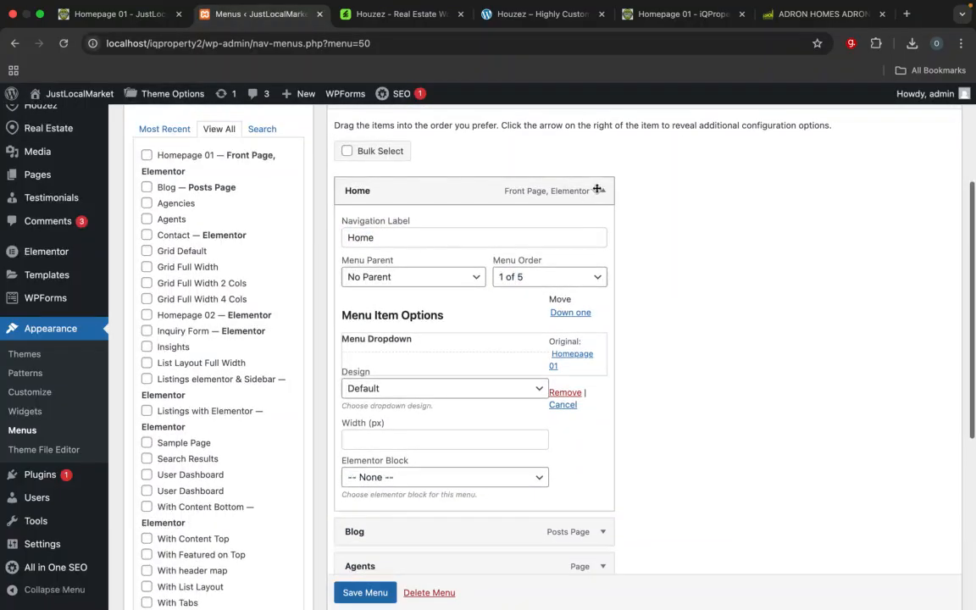
left_click(602, 171)
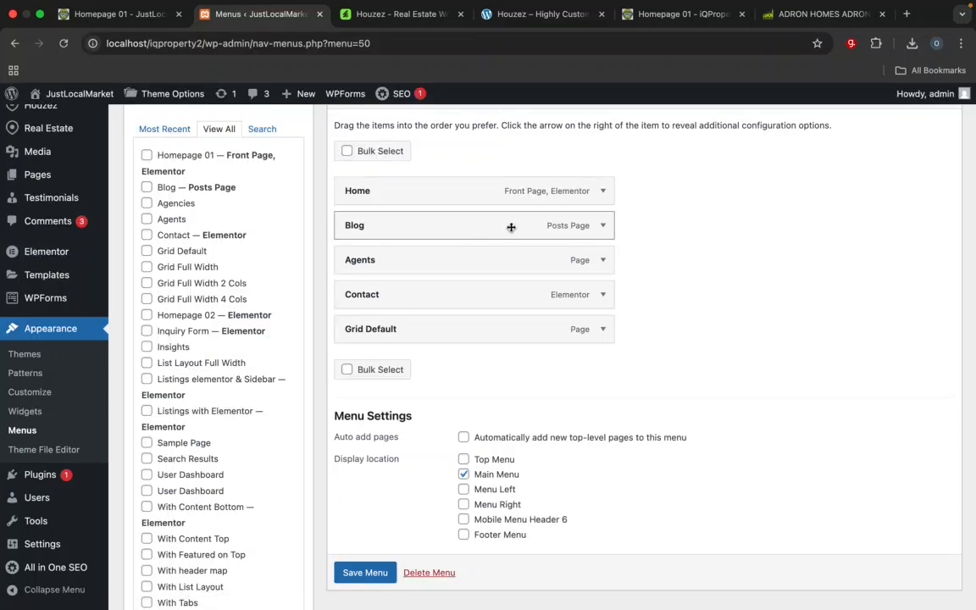
Step: Arrange the menu as Home, Grid Default nested under Home, Agents, Blog and Contact, and compare it with the iQProperty header
mouse_move(511, 226)
left_mouse_down()
mouse_move(516, 309)
mouse_move(512, 289)
mouse_move(504, 329)
mouse_move(488, 280)
mouse_move(493, 224)
left_mouse_up()
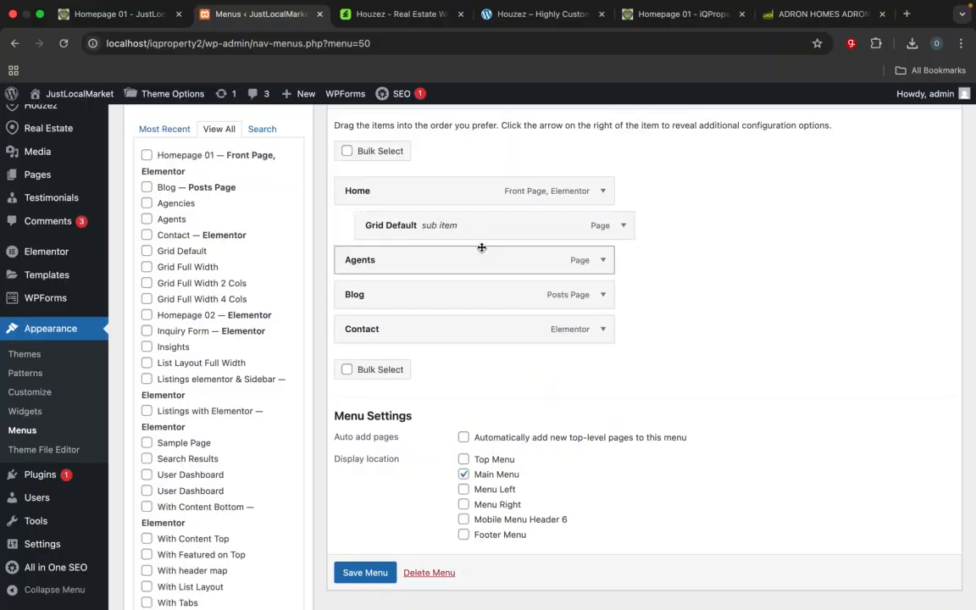
left_click(673, 13)
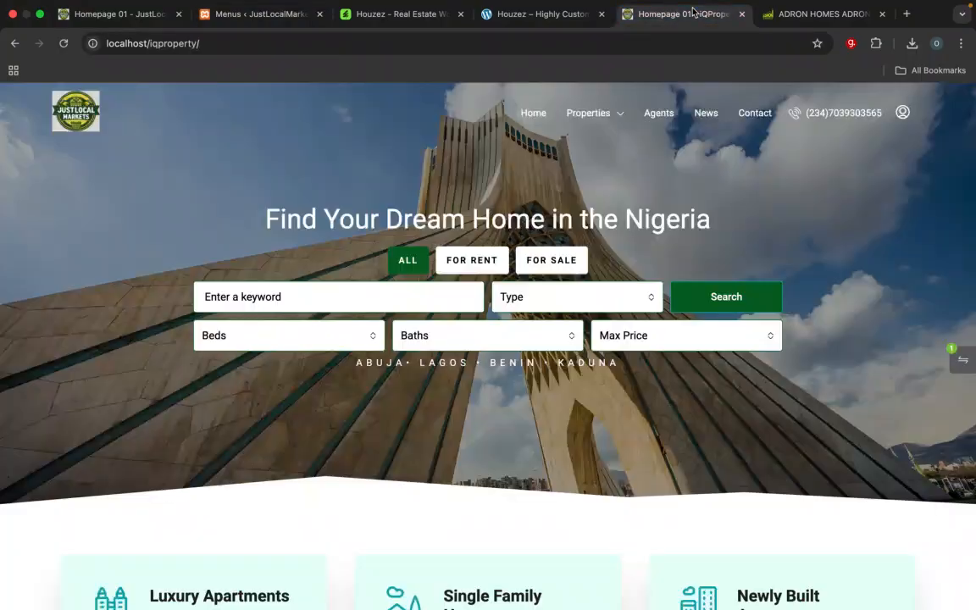
Step: Change the Grid Default menu item's navigation label to "Properties" in the iQ menu and collapse its settings
left_click(254, 13)
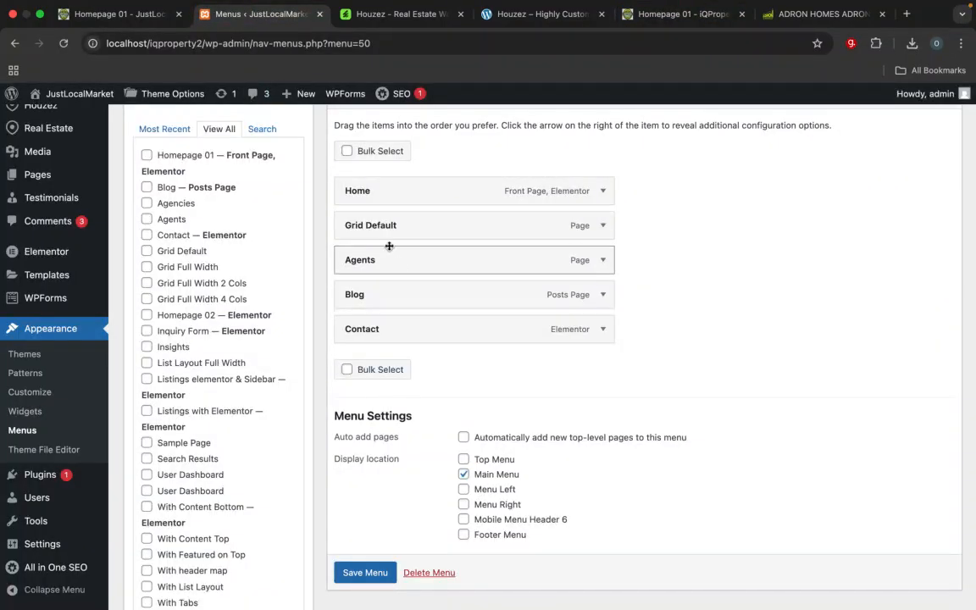
left_click(602, 225)
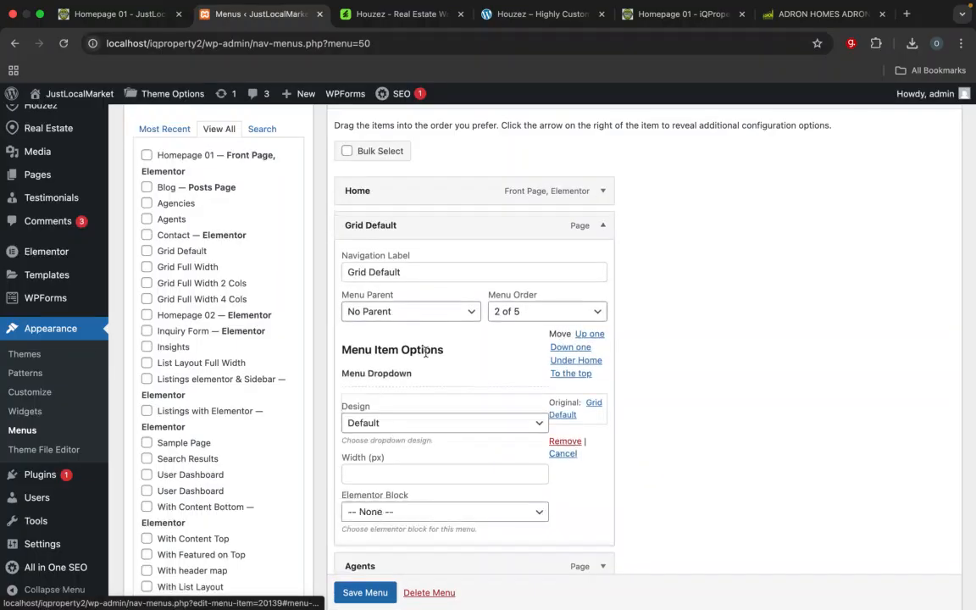
left_click_drag(417, 272, 358, 272)
left_click(418, 271)
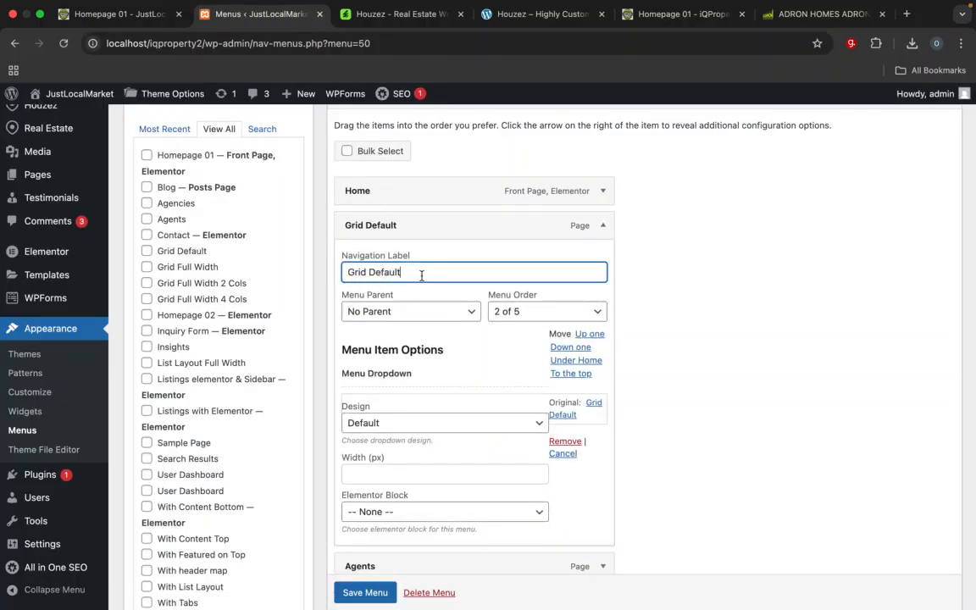
key("super+a")
type("pro")
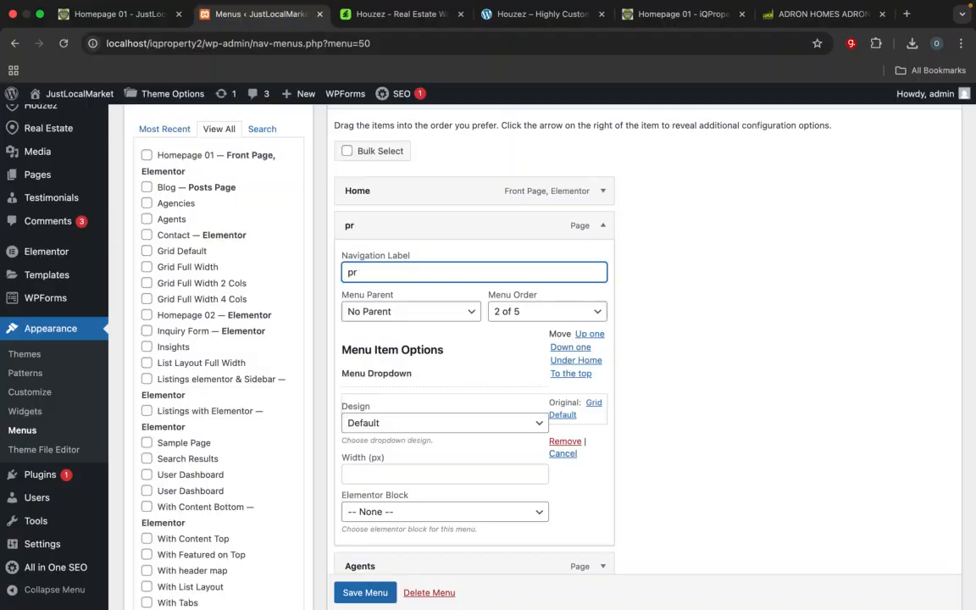
key("BackSpace")
key("BackSpace")
type("Propoe")
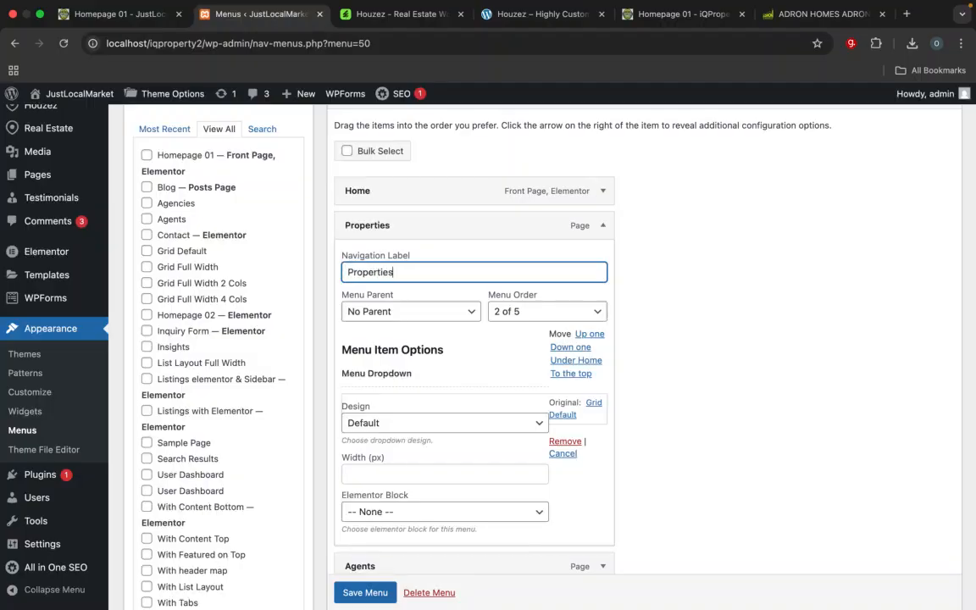
left_click(602, 225)
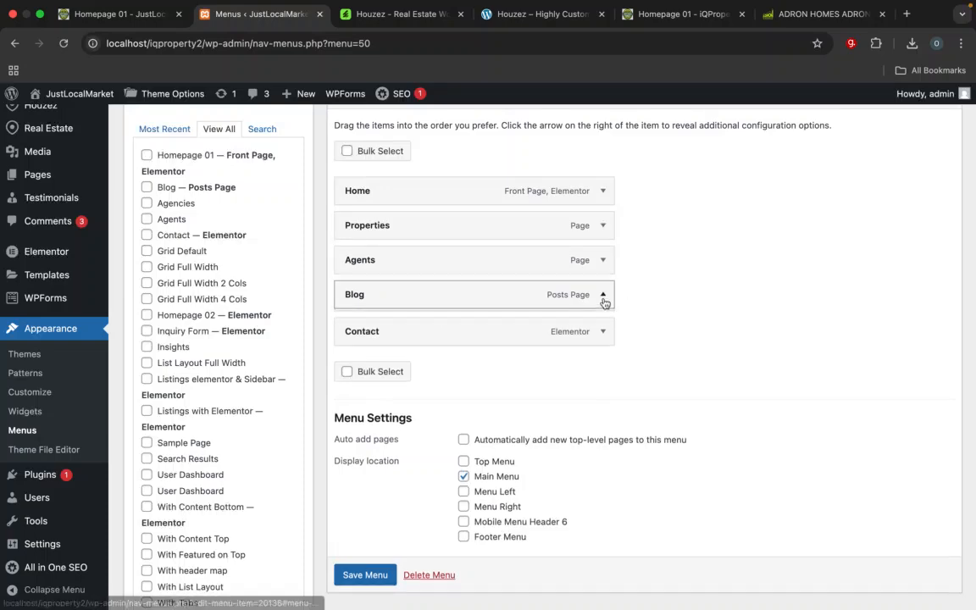
Step: Change the Blog menu item's navigation label to "News" and save the iQ menu
left_click(602, 296)
left_click_drag(385, 336, 317, 305)
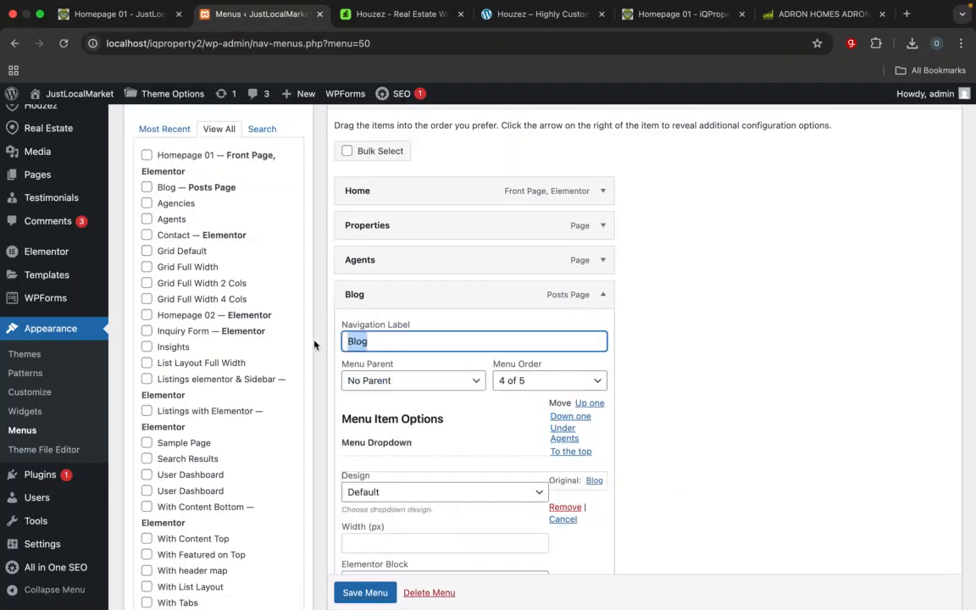
type("Newsz")
key("BackSpace")
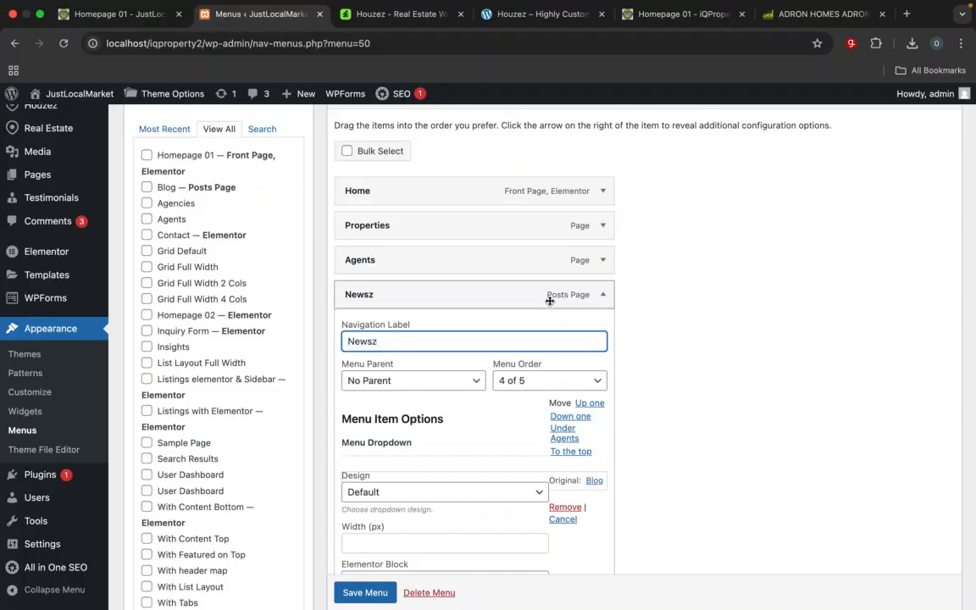
left_click(603, 295)
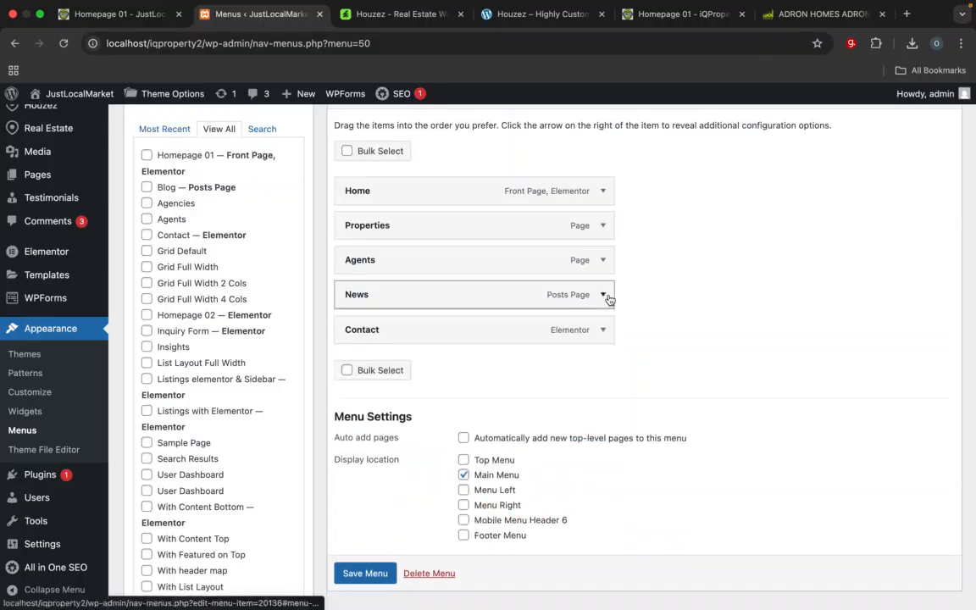
scroll(646, 334, "down", 2)
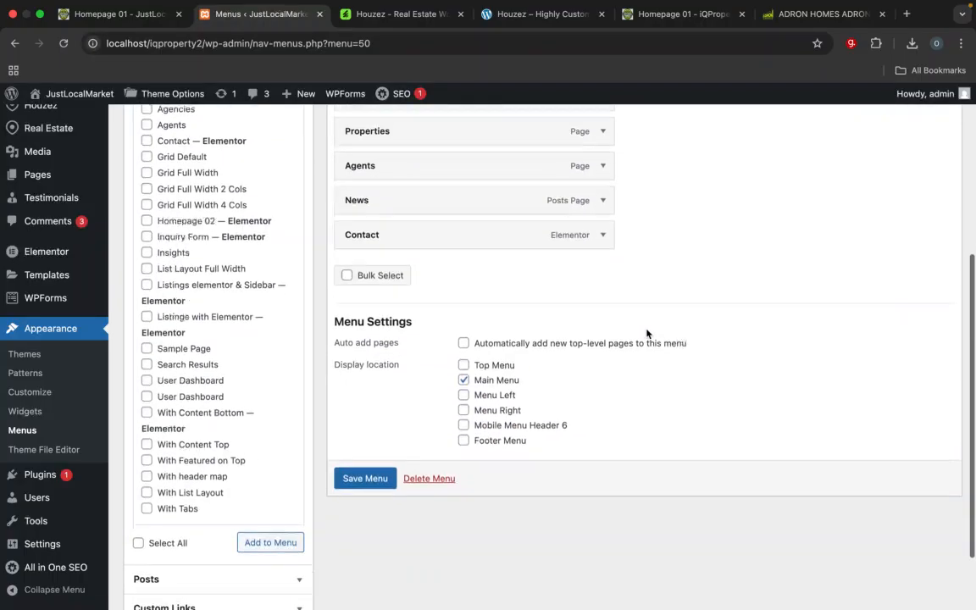
left_click(372, 477)
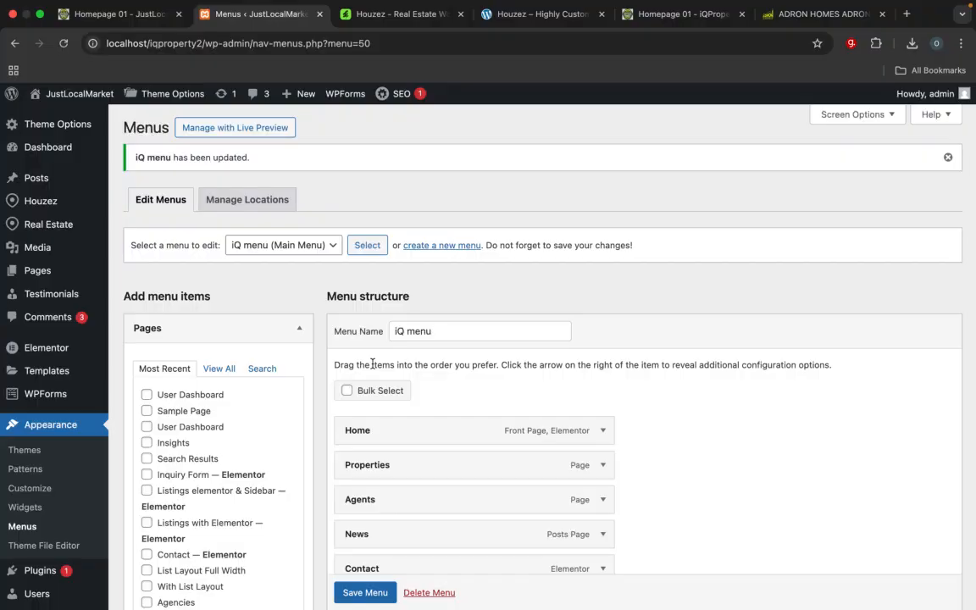
Step: Reload the JustLocalMarket homepage and compare its header menu with the Houzez demo and the iQProperty site
left_click(119, 13)
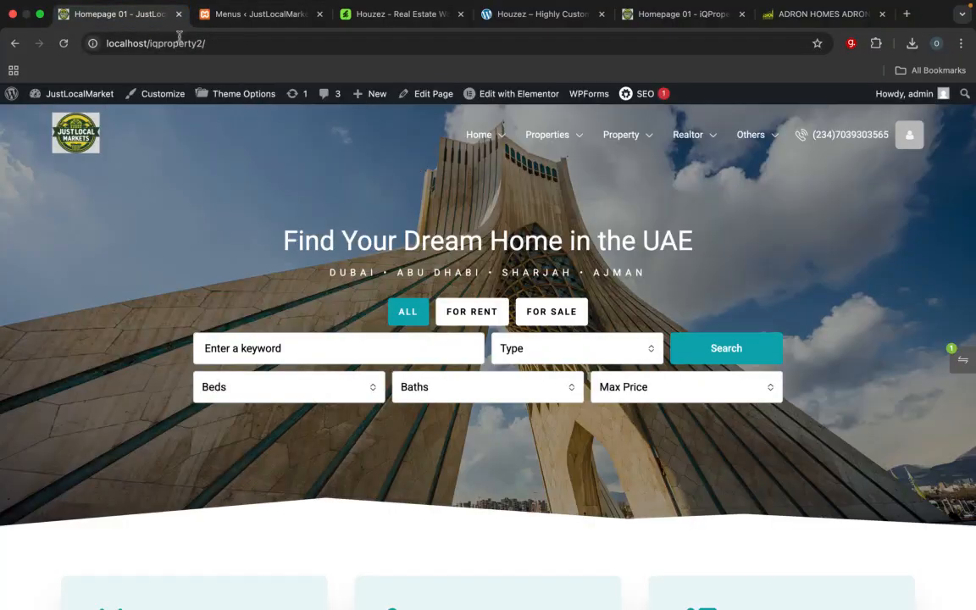
left_click(223, 49)
key("Return")
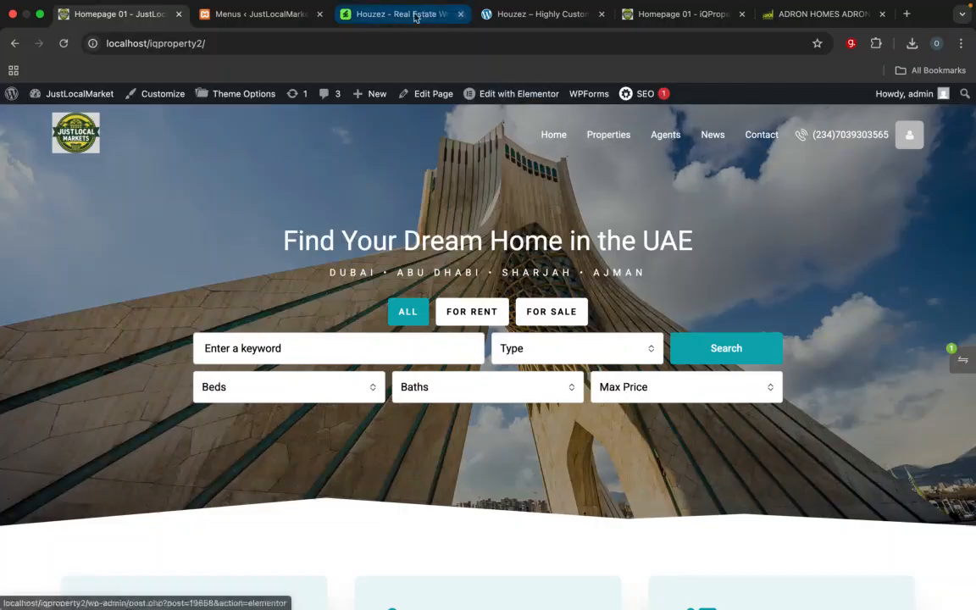
left_click(530, 17)
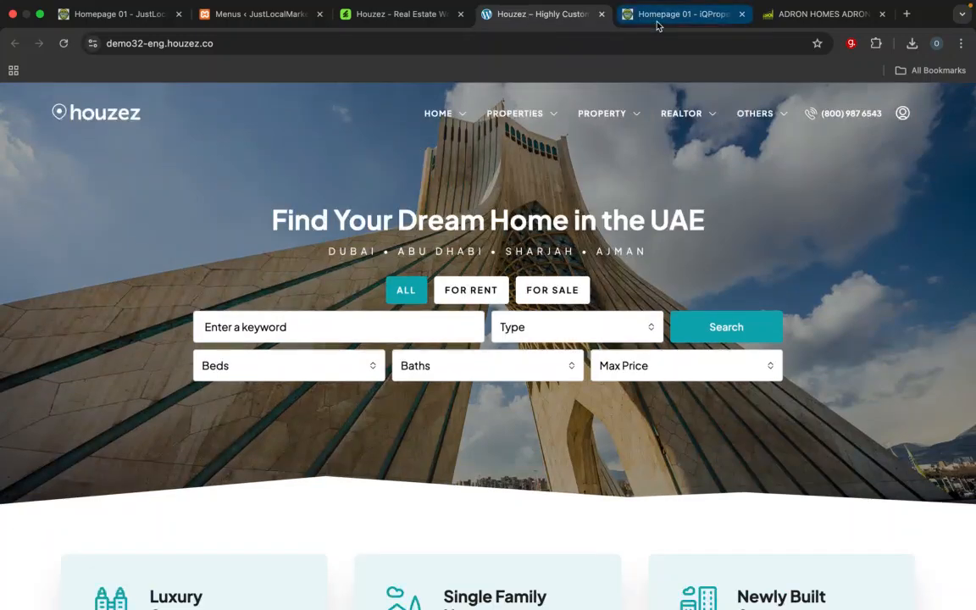
left_click(657, 17)
mouse_move(595, 113)
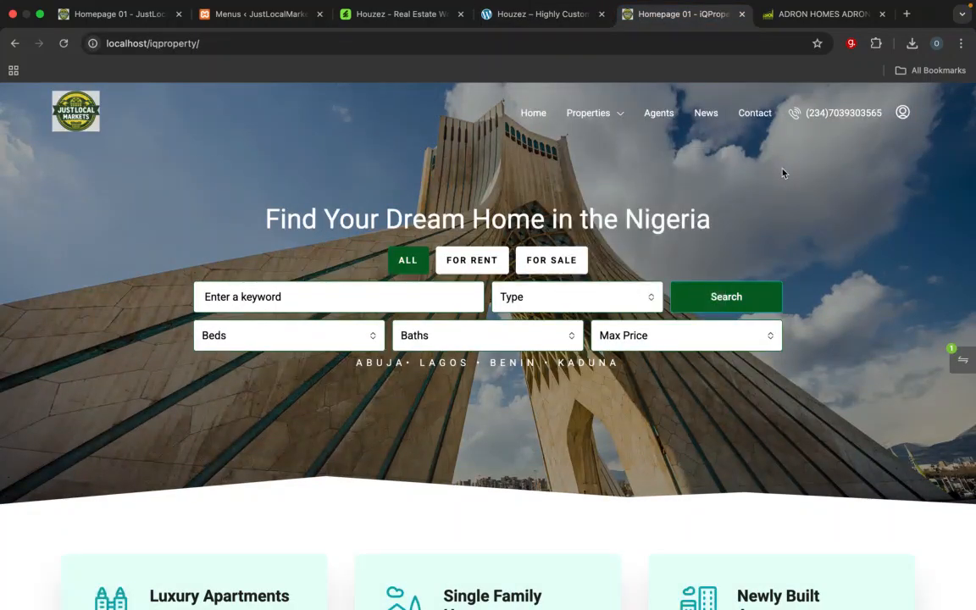
left_click(127, 17)
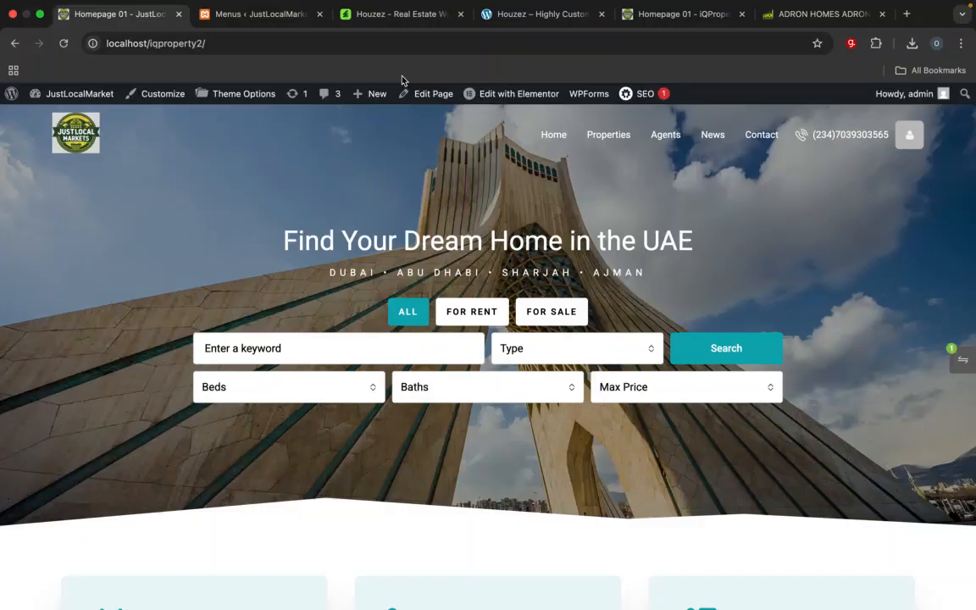
Step: Look through the iQProperty homepage's hero, property type and services sections as a reference for the homepage design
left_click(681, 14)
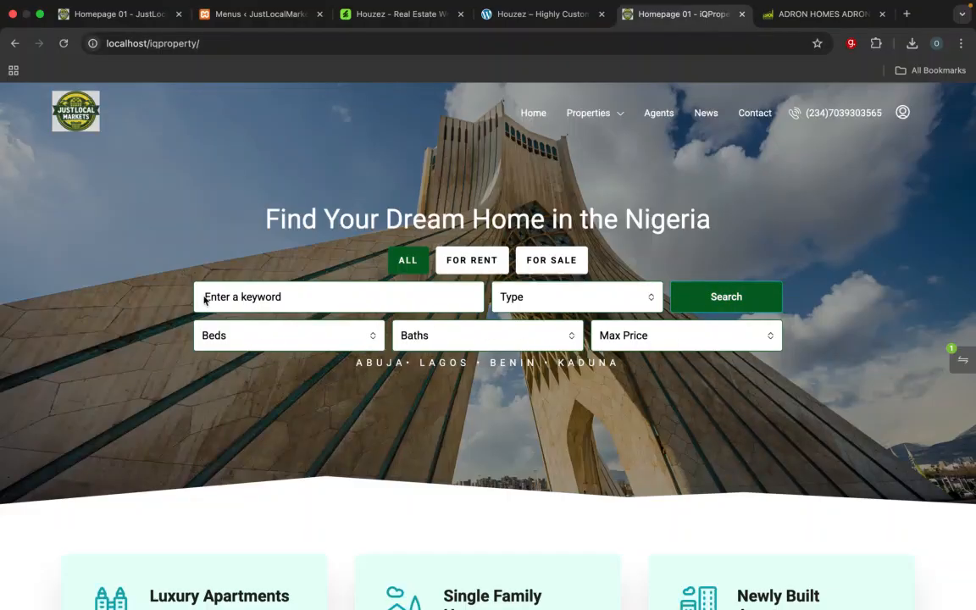
mouse_move(533, 285)
scroll(533, 283, "down", 6)
scroll(534, 282, "up", 5)
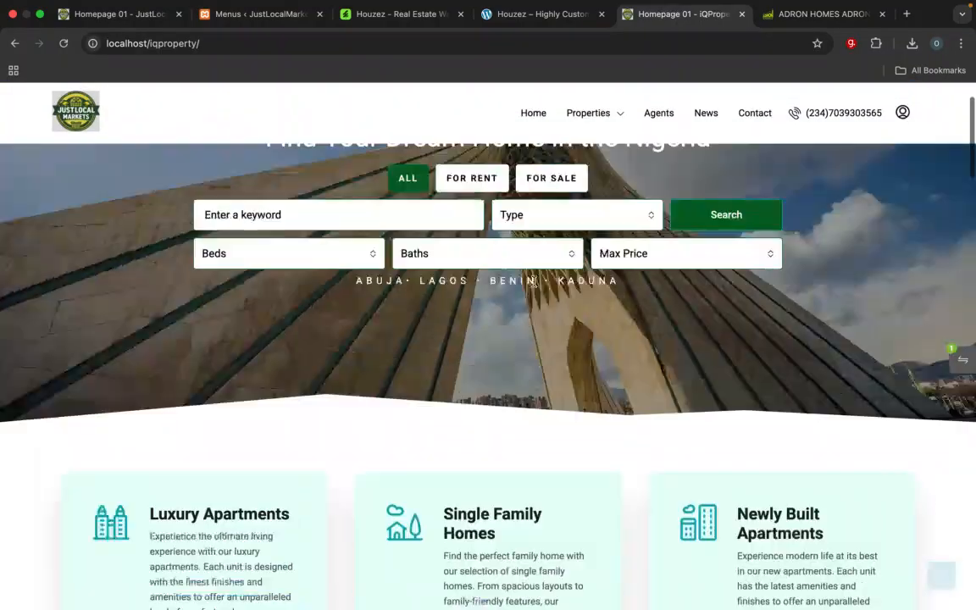
scroll(534, 285, "down", 8)
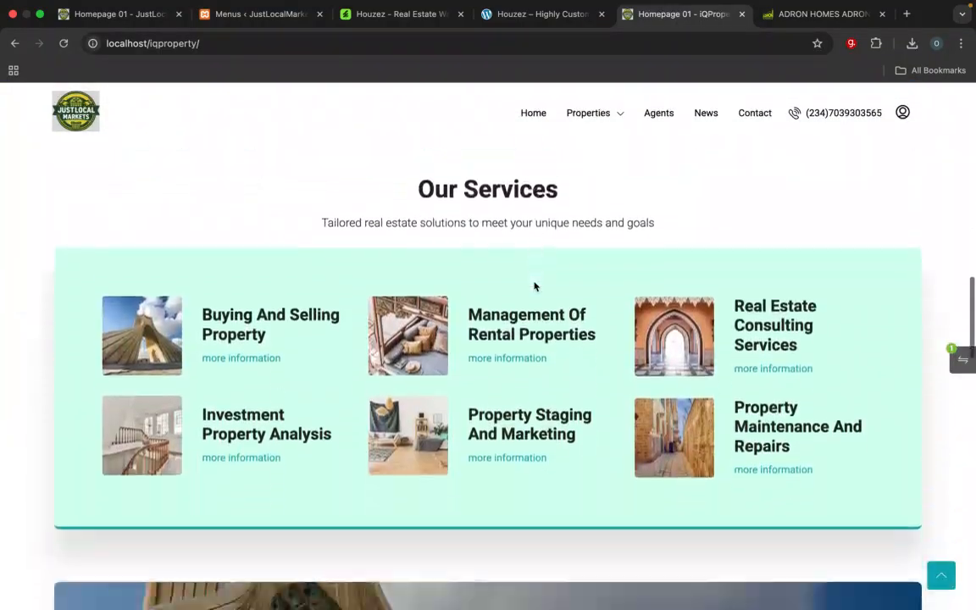
scroll(534, 286, "up", 10)
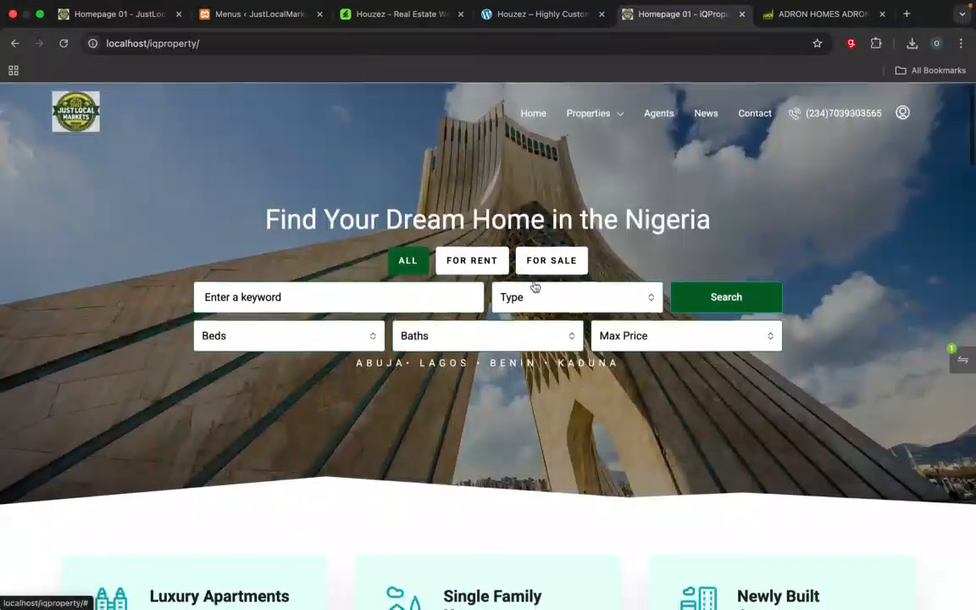
Step: Open the Homepage 01 front page from the WordPress page list for editing with Elementor and skip the AI notification
left_click(231, 8)
mouse_move(51, 288)
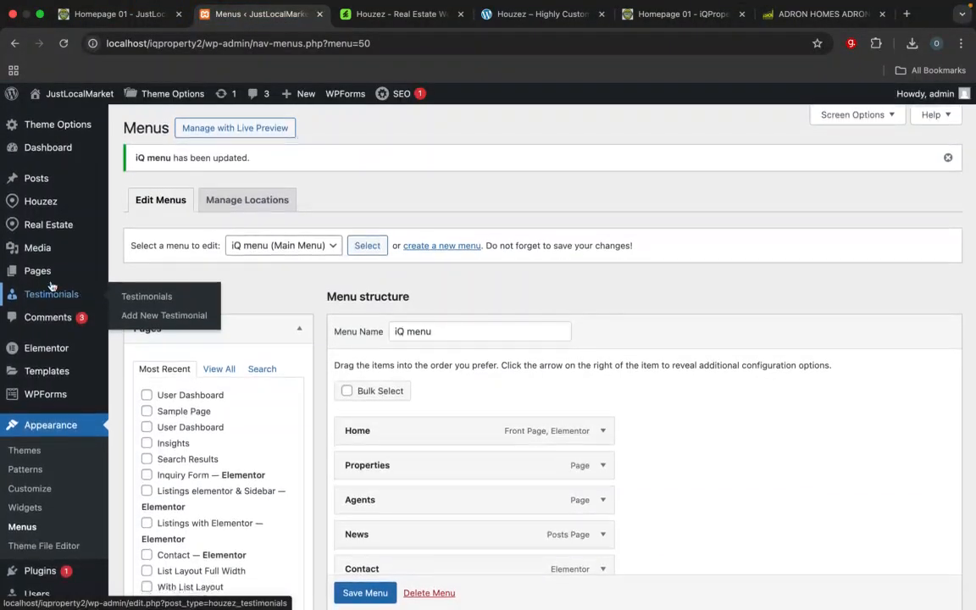
left_click(30, 272)
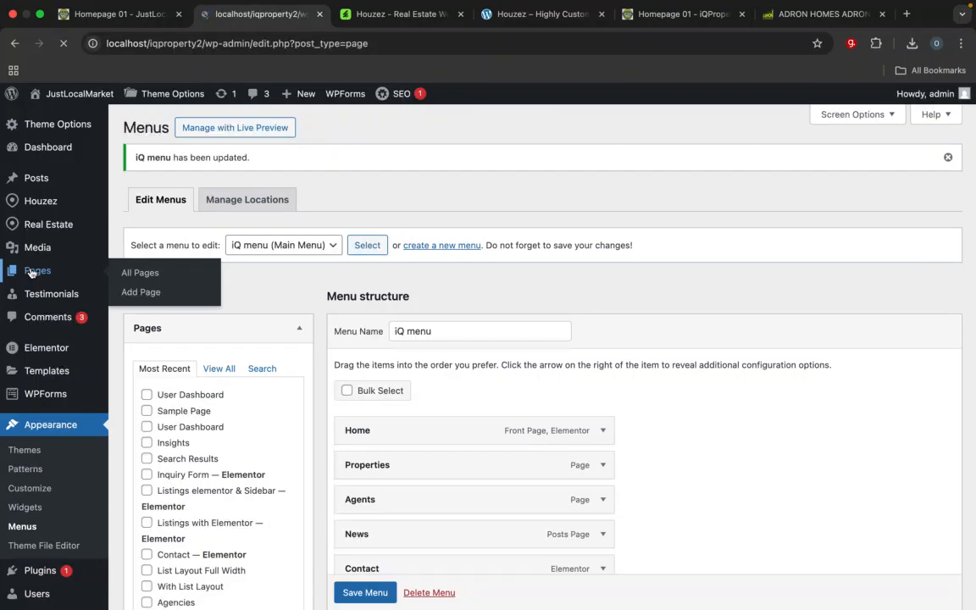
scroll(262, 484, "down", 8)
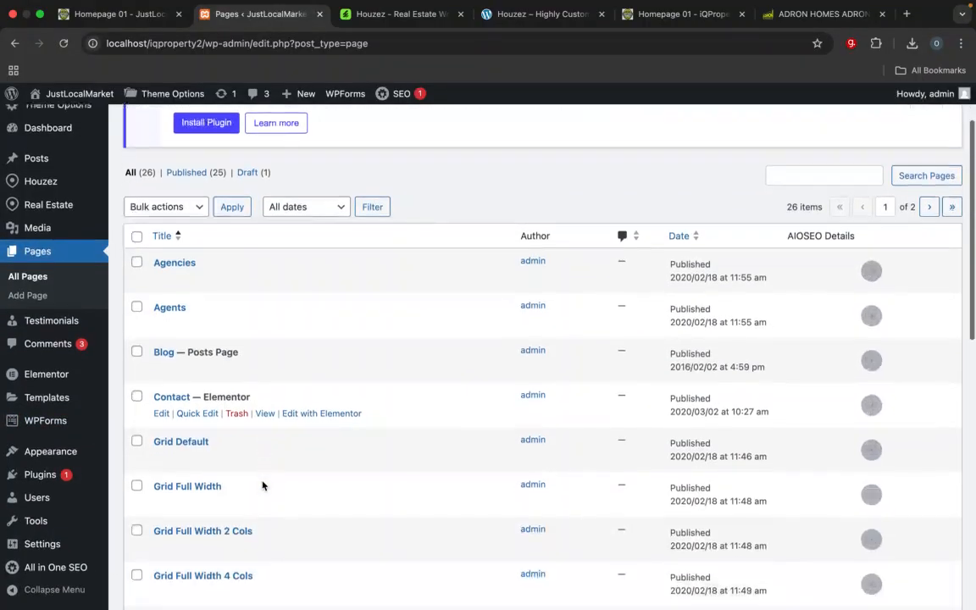
scroll(262, 485, "down", 3)
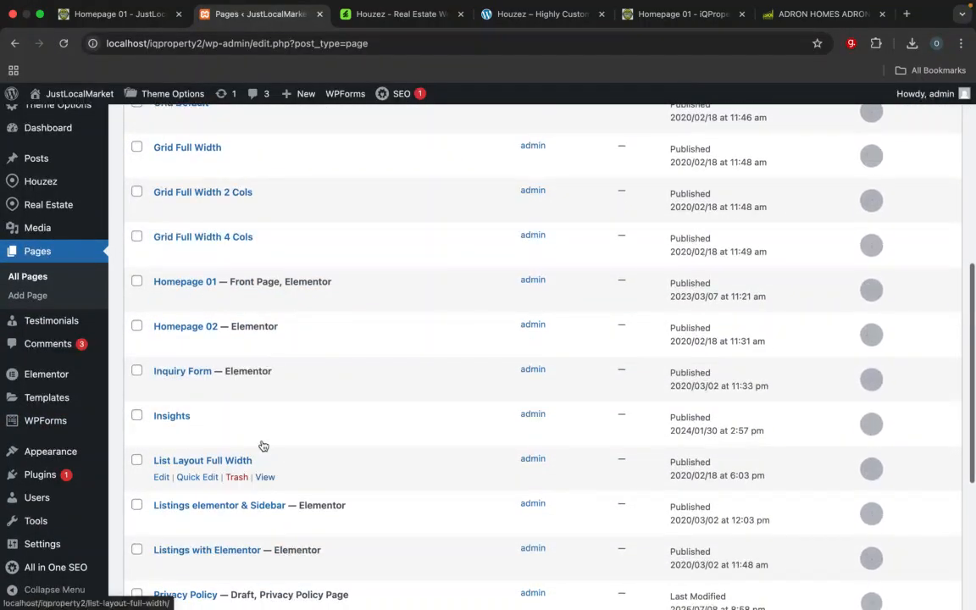
scroll(255, 460, "down", 3)
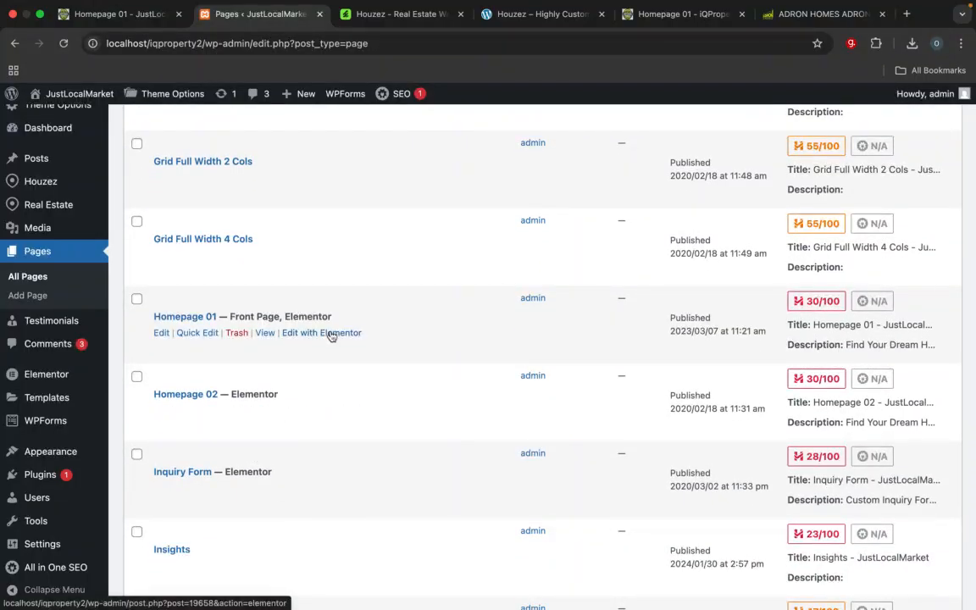
left_click(331, 333)
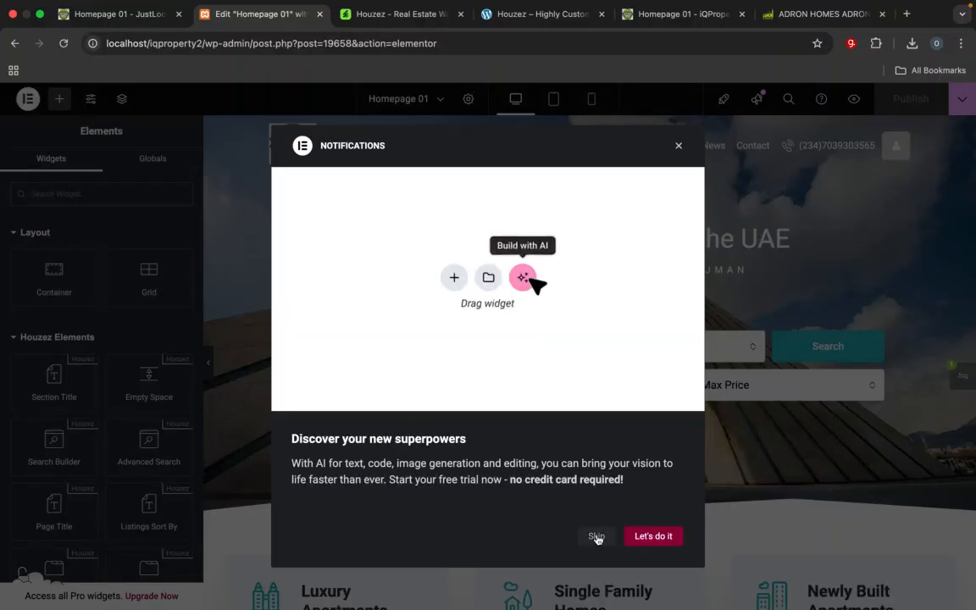
left_click(596, 537)
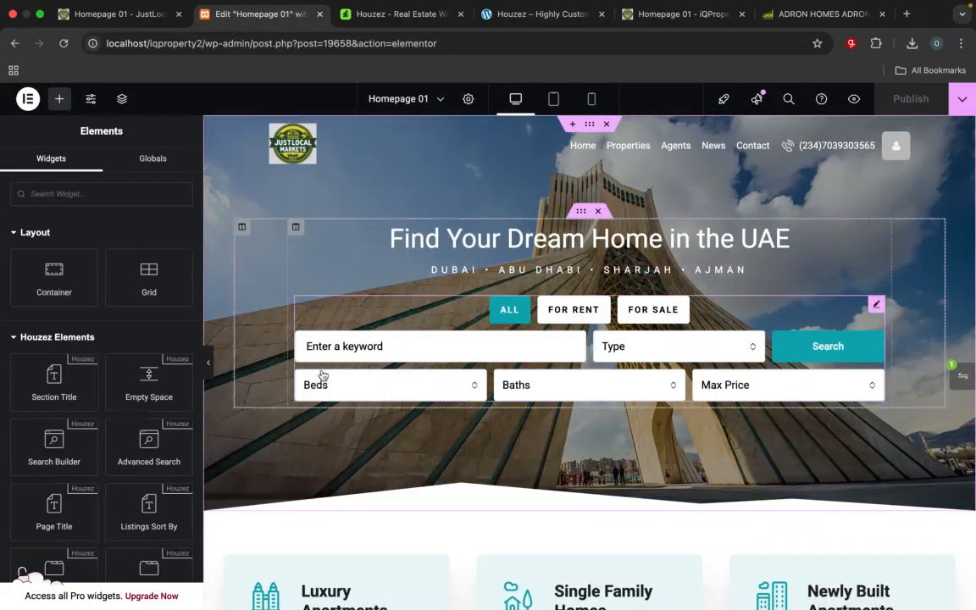
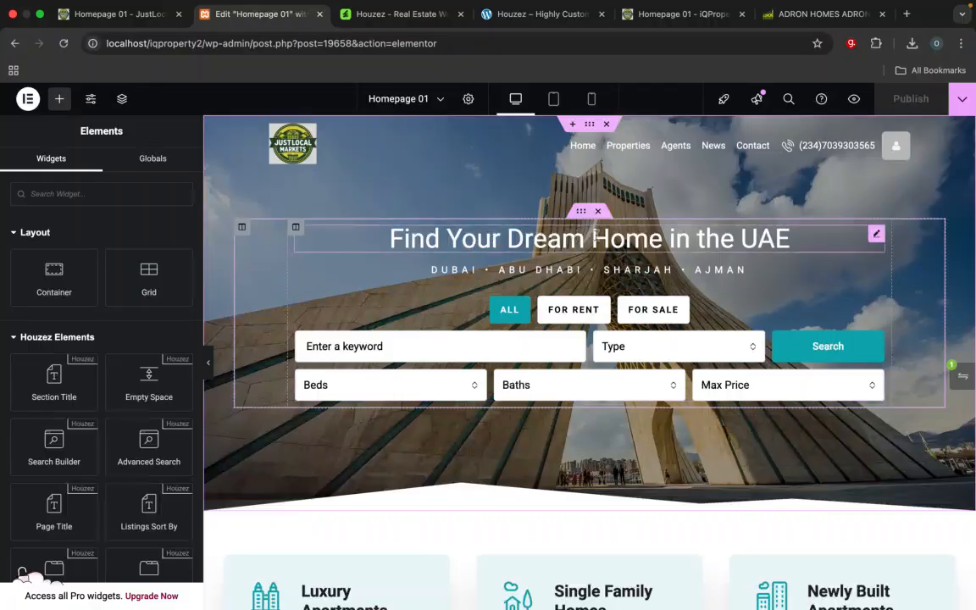
Step: Change the hero heading's title to "Find Your Dream Home in the Nigeria"
left_click(788, 242)
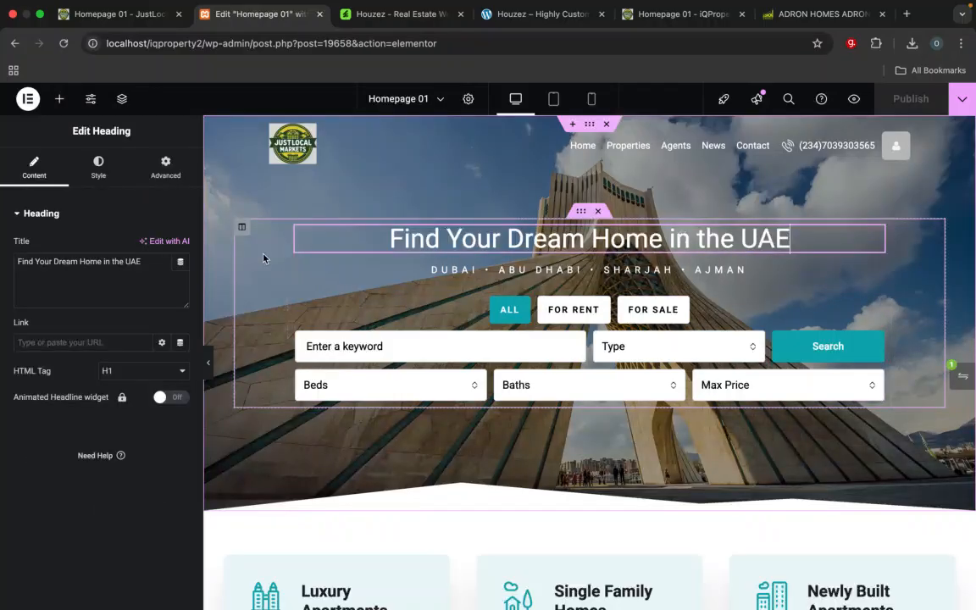
left_click_drag(126, 262, 147, 261)
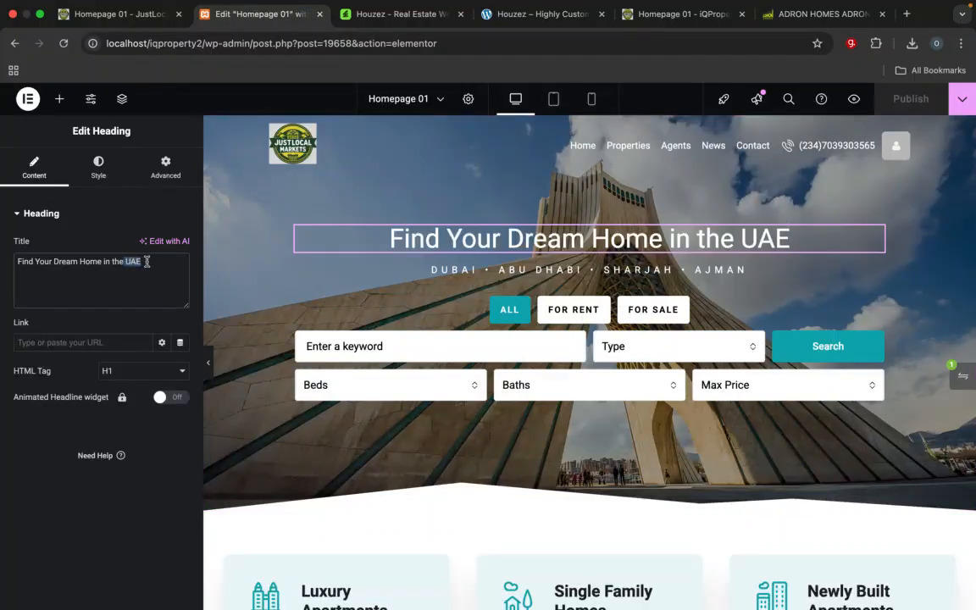
type("Nigeria")
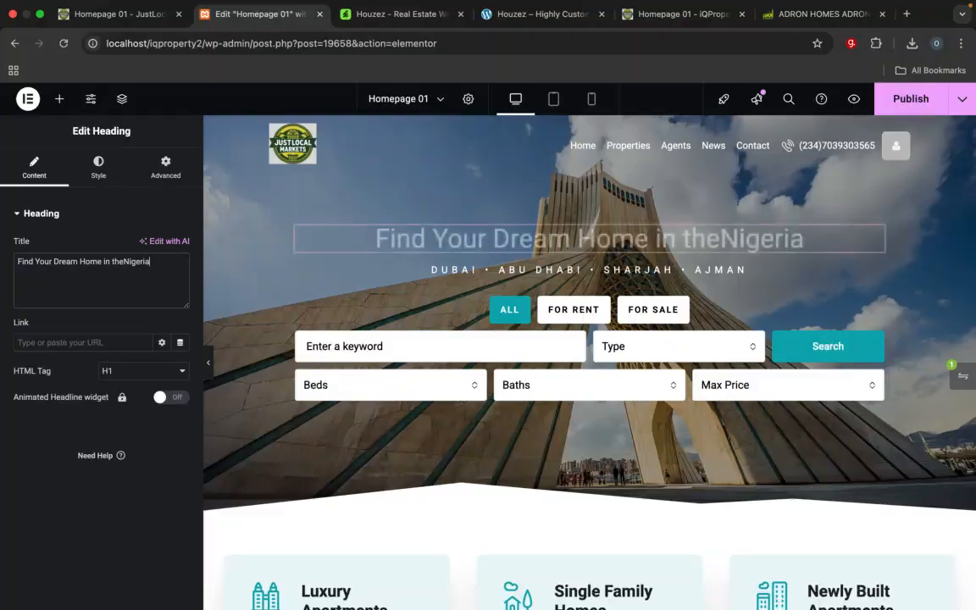
left_click(125, 262)
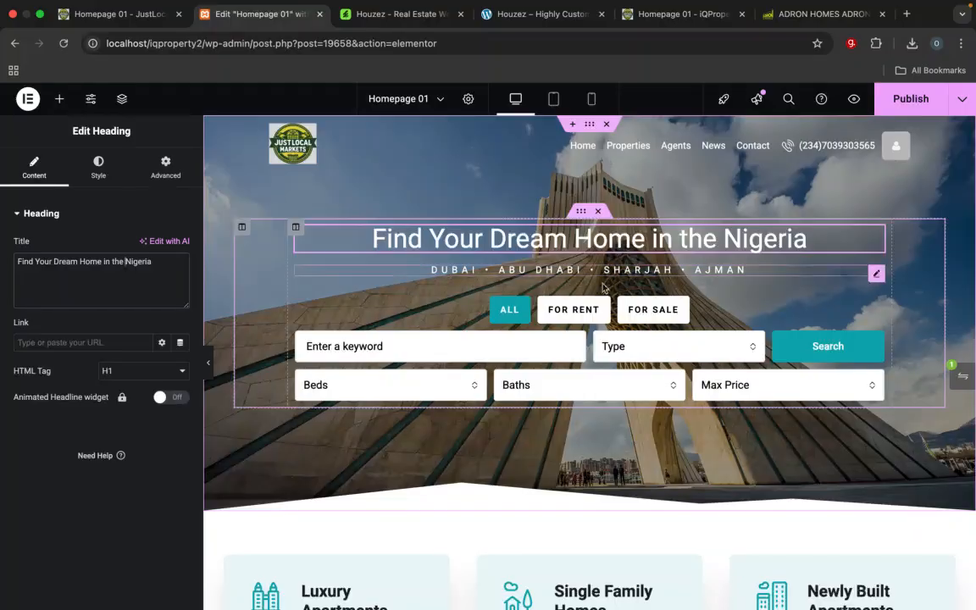
Step: Replace the hero's city line with "Abuja• Lagos • Benin • Kaduna" copied from the iQProperty homepage and move it below the search form
left_click(726, 269)
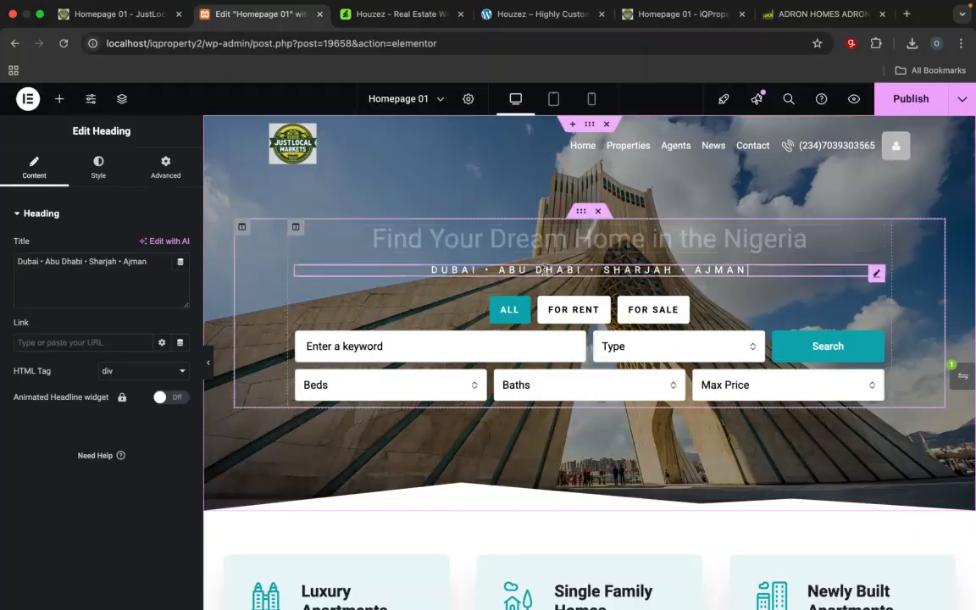
double_click(30, 262)
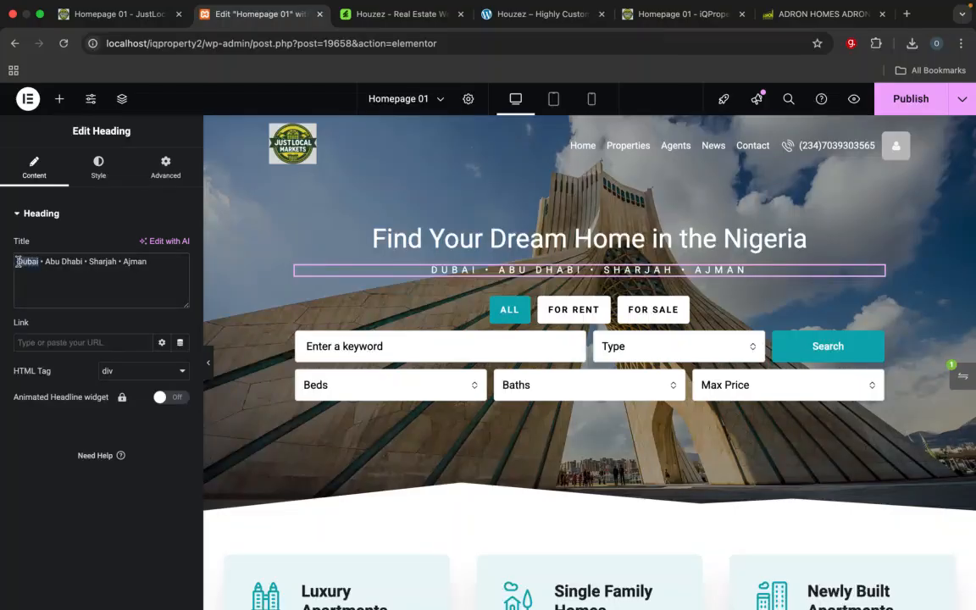
left_click(655, 25)
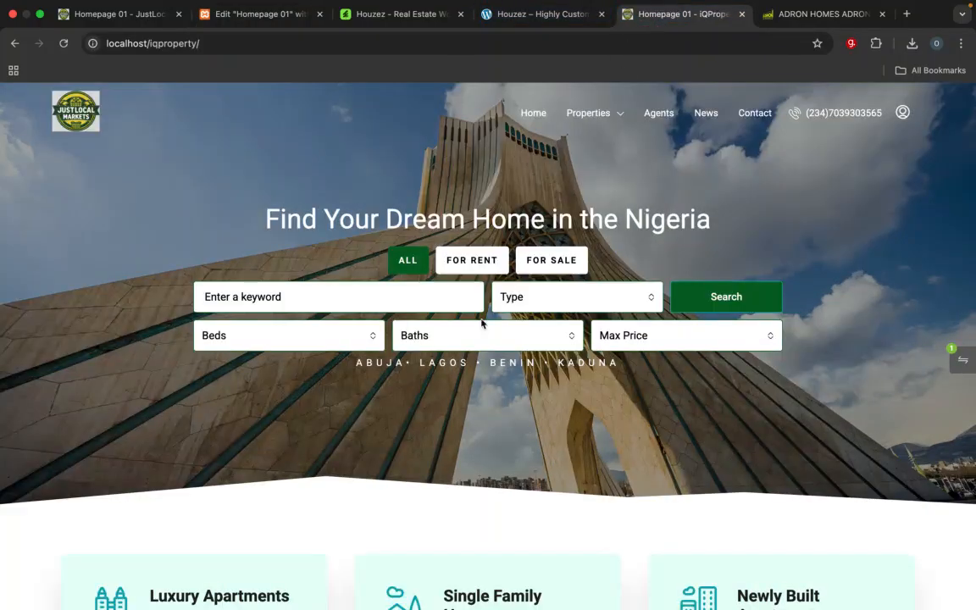
left_click_drag(357, 366, 609, 372)
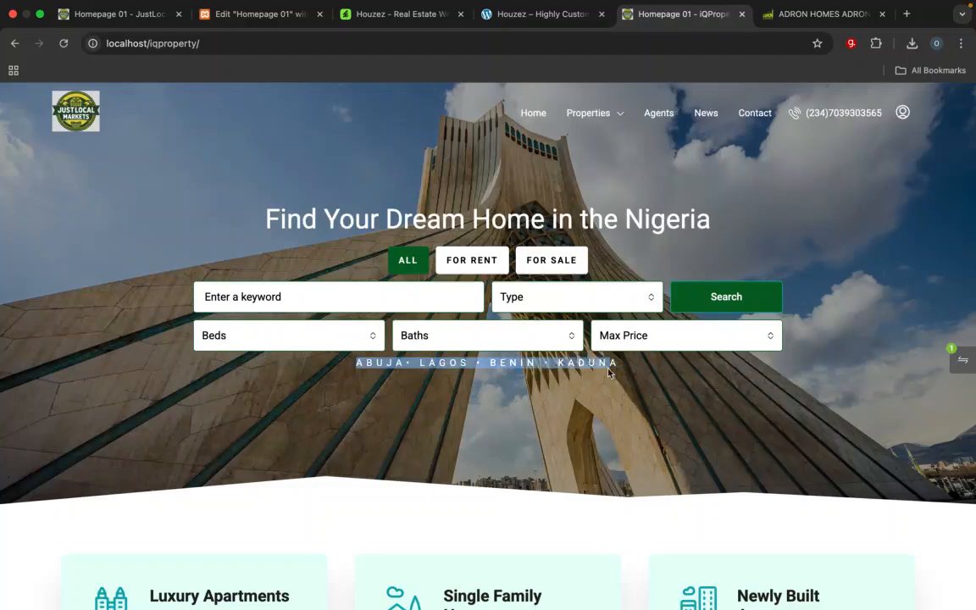
left_click(260, 25)
key("super+a")
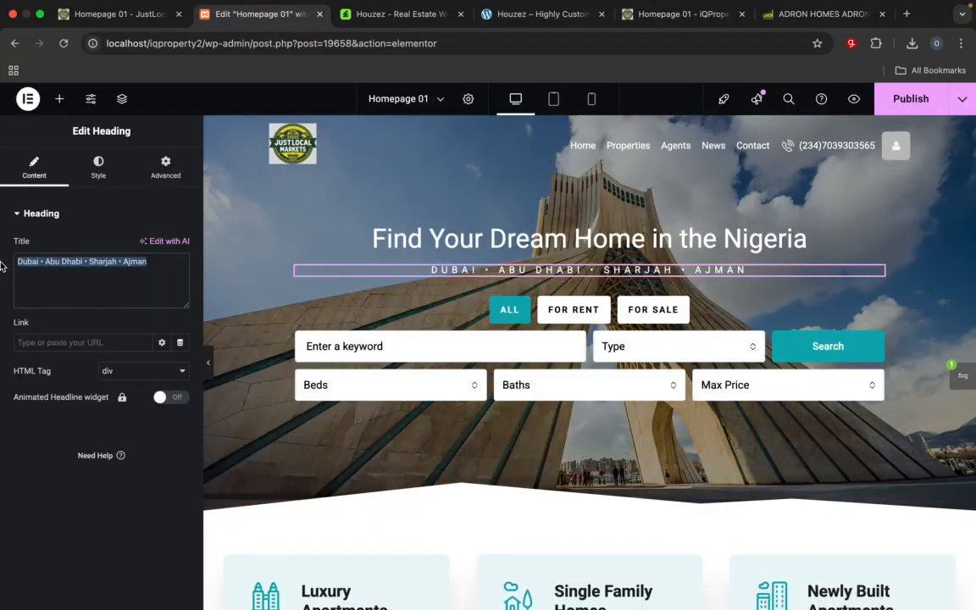
type("Abuja• Lagos • Benin • Kaduna")
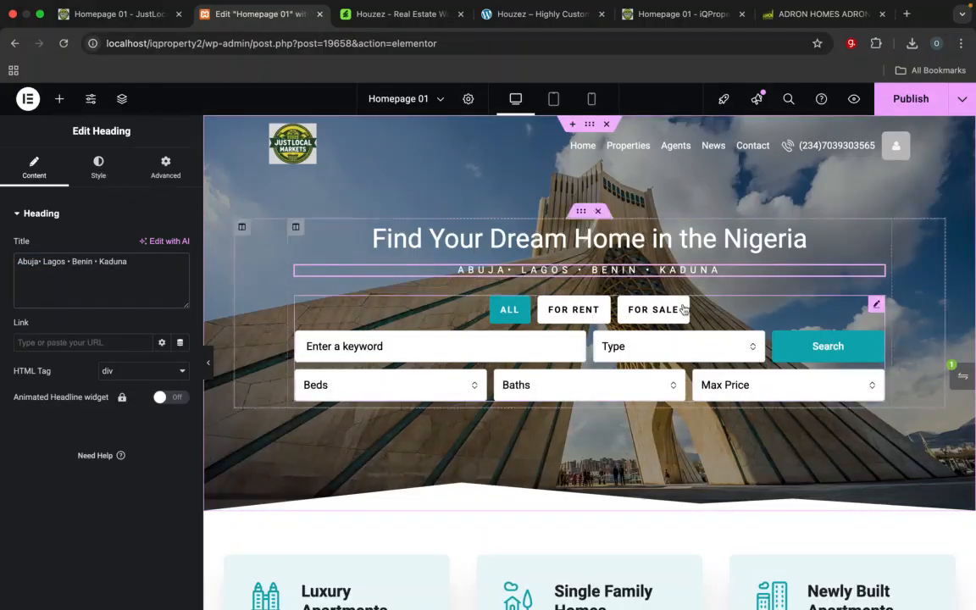
left_click_drag(877, 277, 757, 391)
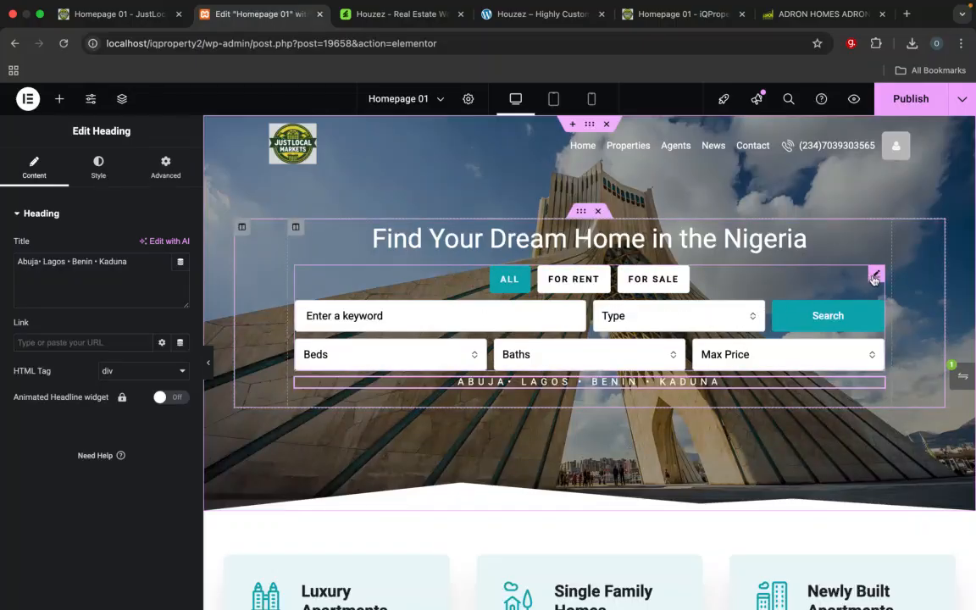
Step: Examine the Type field of the hero's Search Builder form, including the field types it can be switched to
left_click(875, 277)
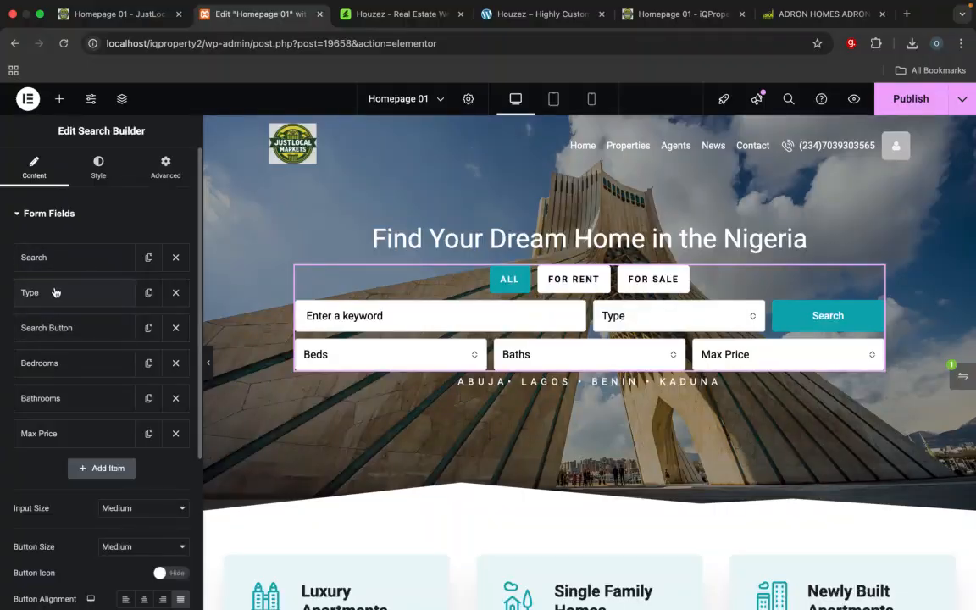
left_click(82, 302)
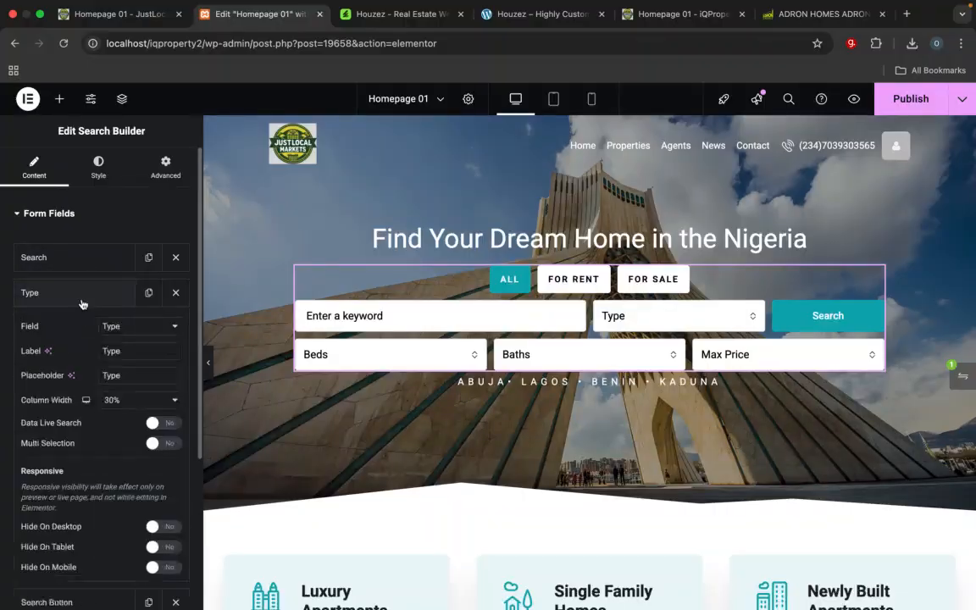
left_click(139, 329)
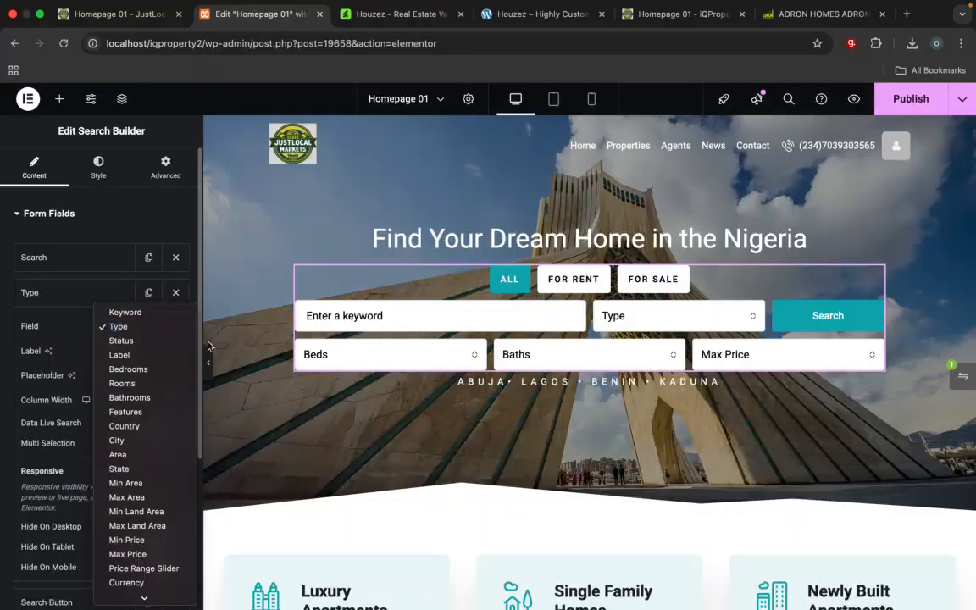
left_click(354, 322)
left_click(354, 323)
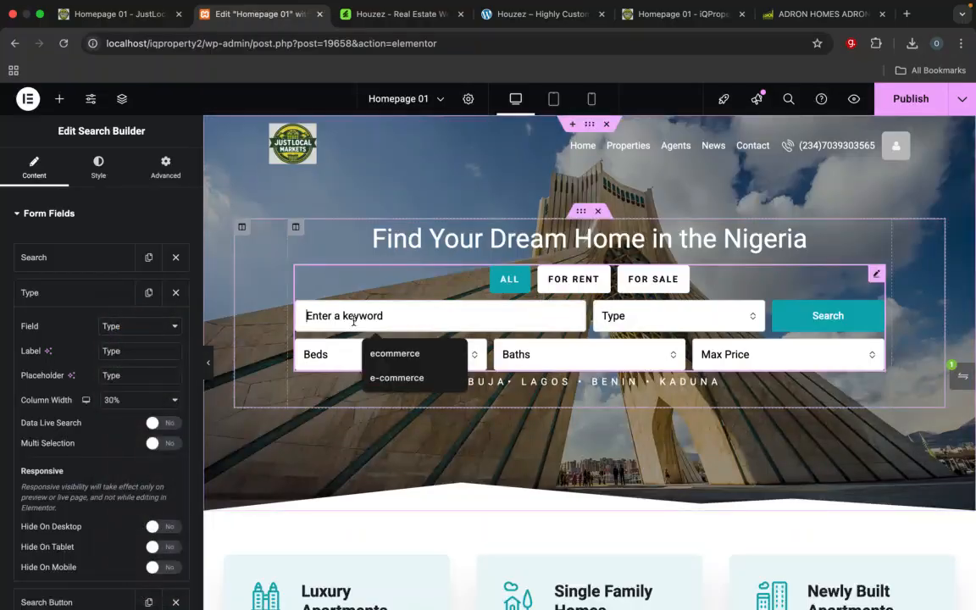
left_click(83, 265)
left_click(83, 265)
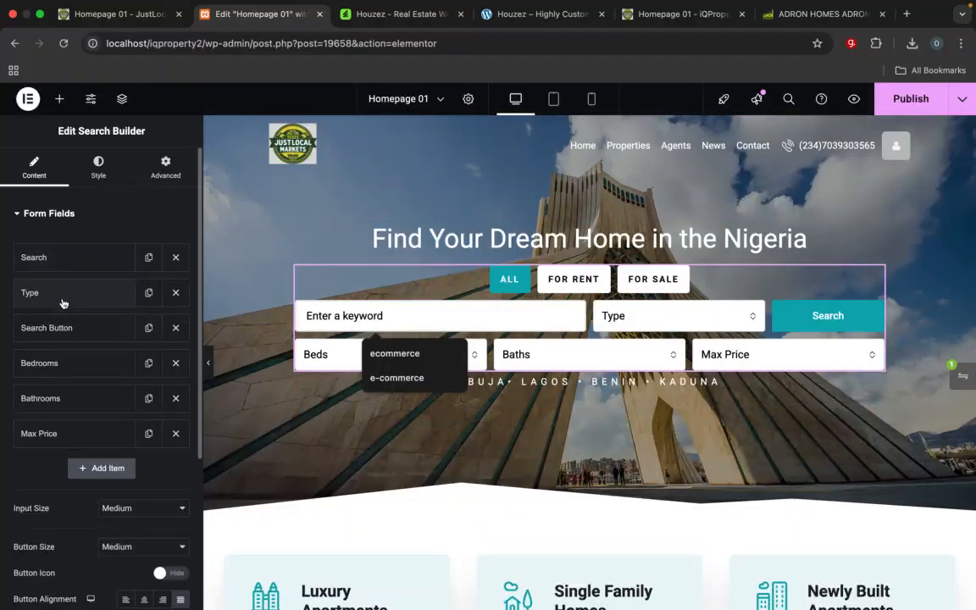
Step: Review the settings of the search form's Search and Search Button fields and its size, label and collapse options
left_click(69, 260)
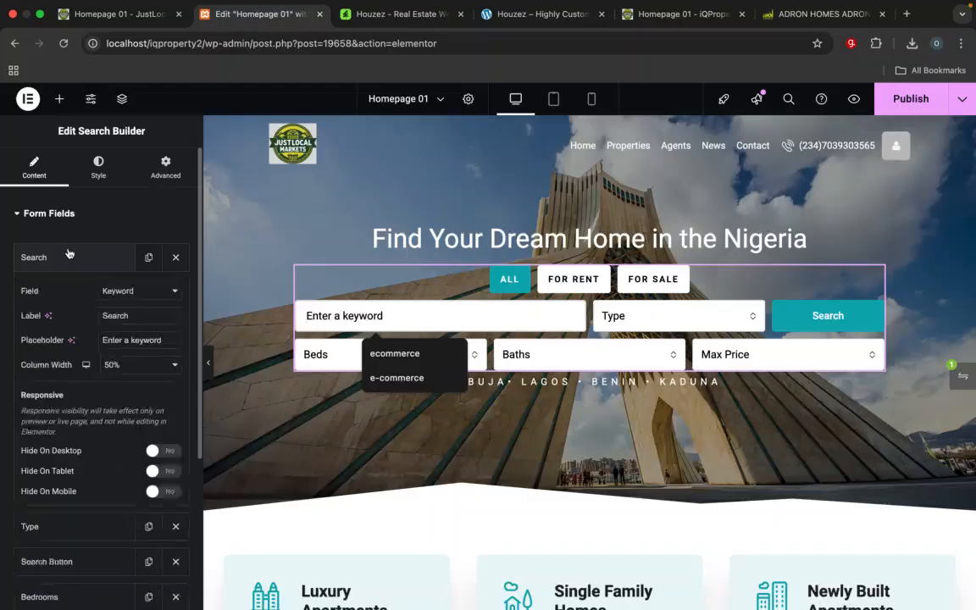
left_click(131, 292)
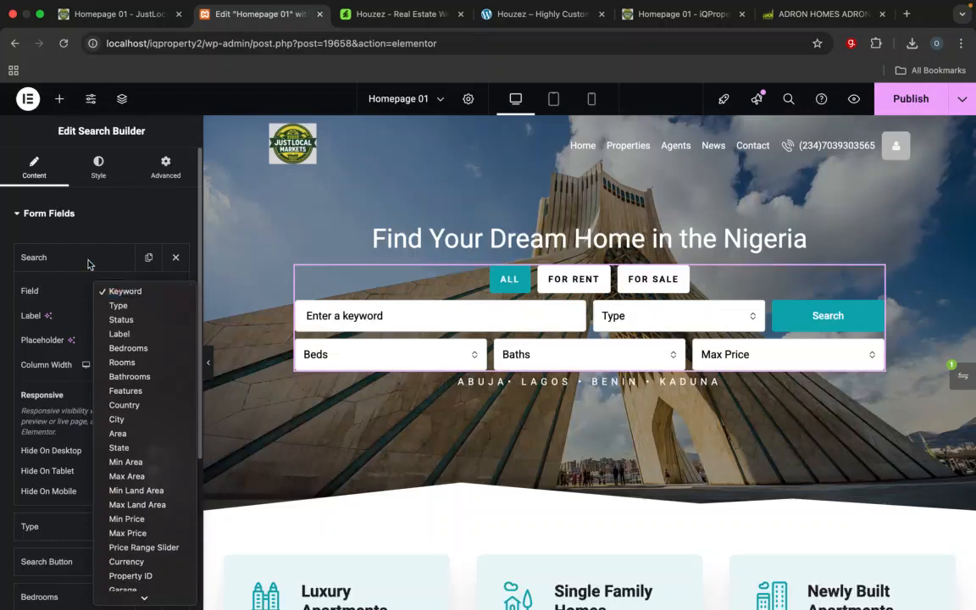
left_click(133, 292)
left_click(52, 260)
left_click(52, 260)
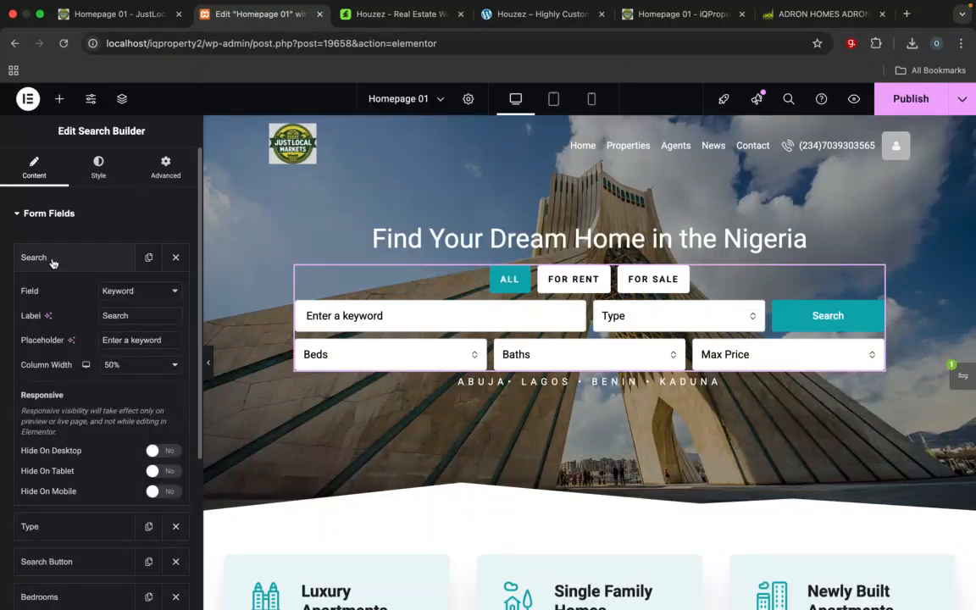
left_click(51, 260)
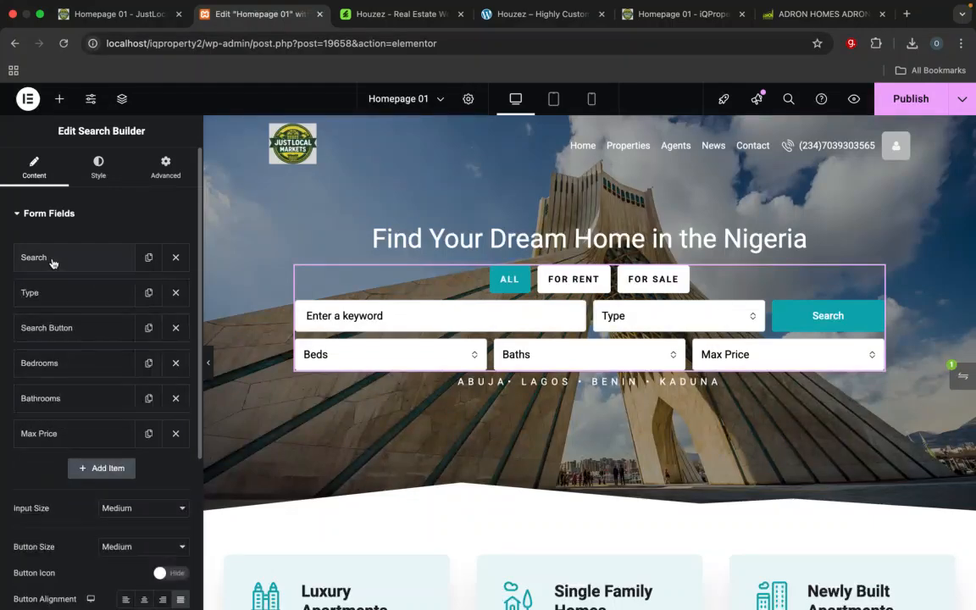
left_click(74, 335)
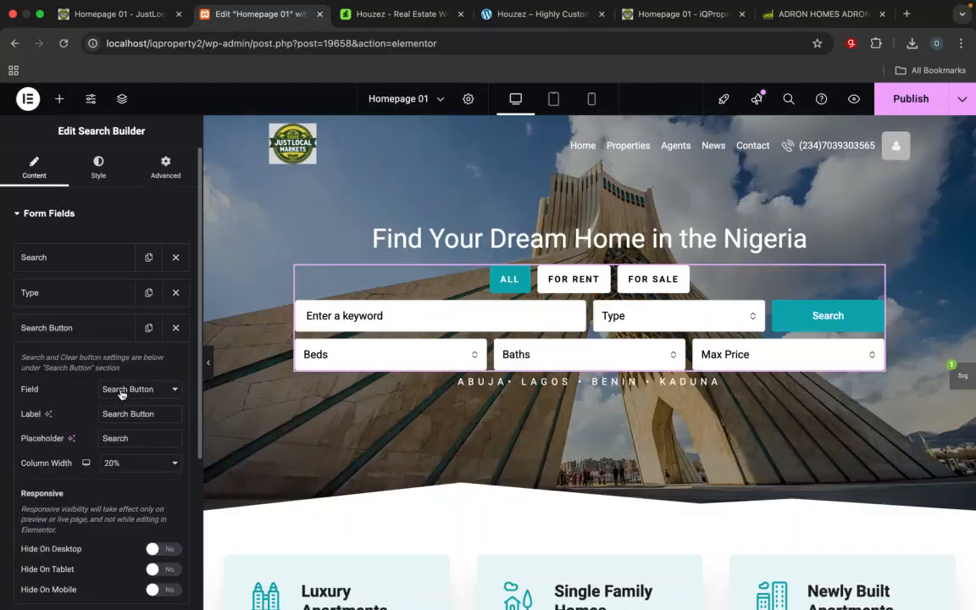
double_click(137, 437)
left_click(61, 332)
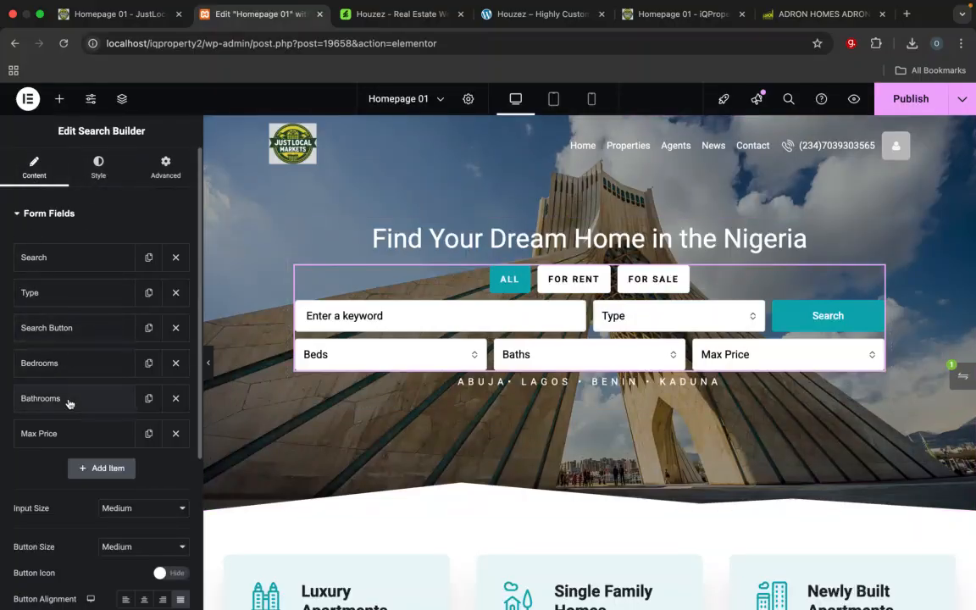
scroll(68, 401, "down", 5)
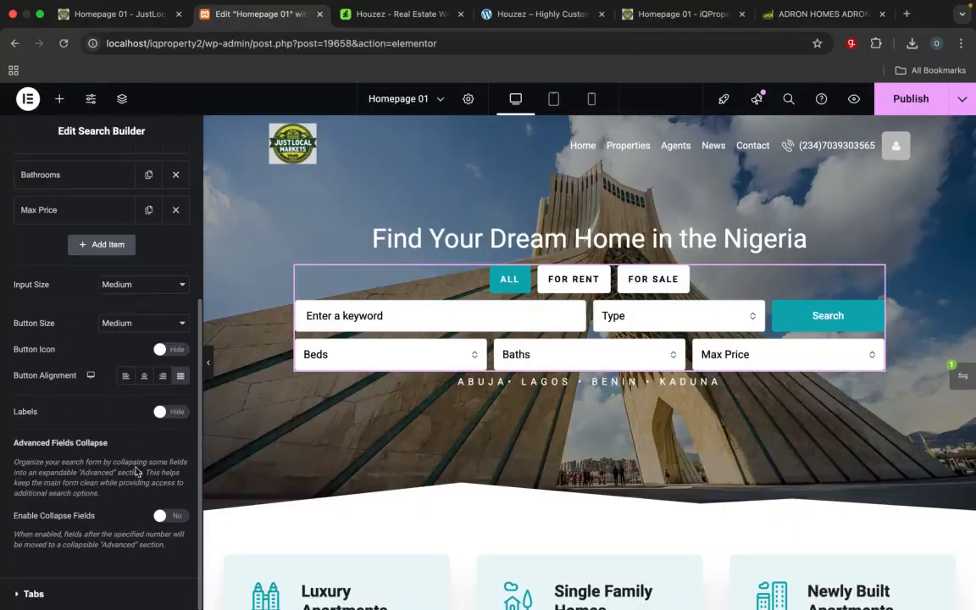
scroll(126, 419, "up", 5)
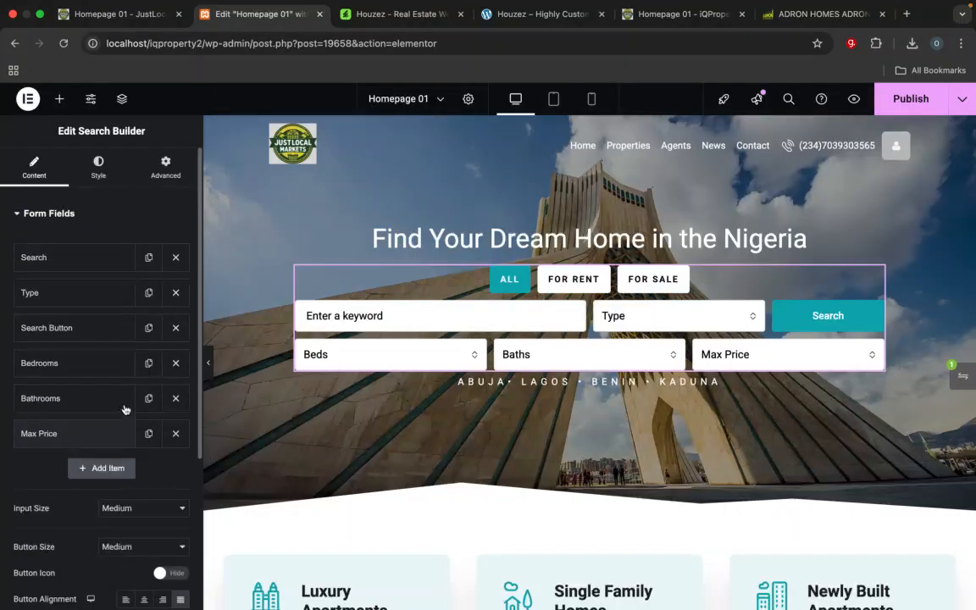
Step: Set the hero search button's normal background color to dark green #1A5B19
left_click(100, 170)
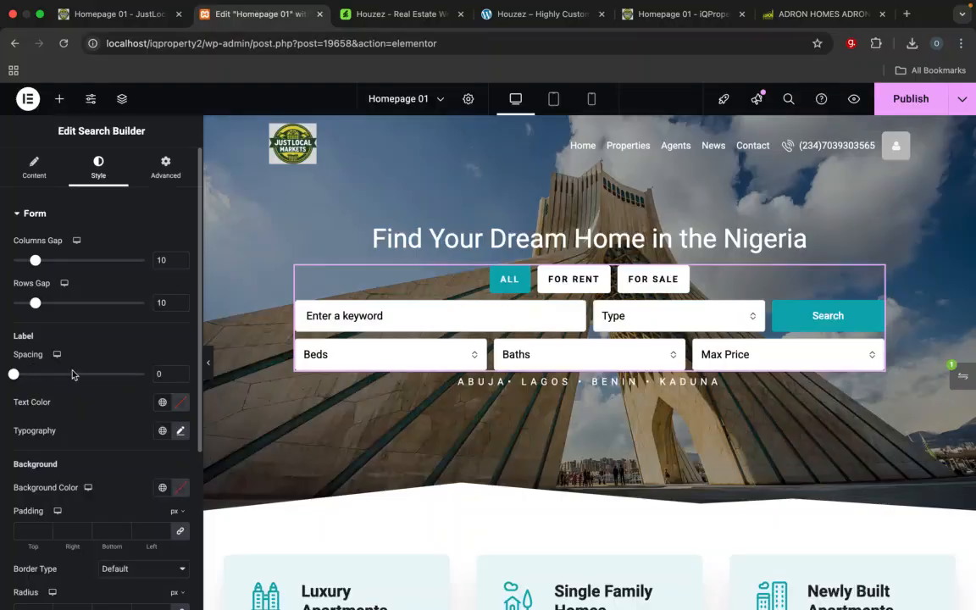
scroll(79, 384, "down", 5)
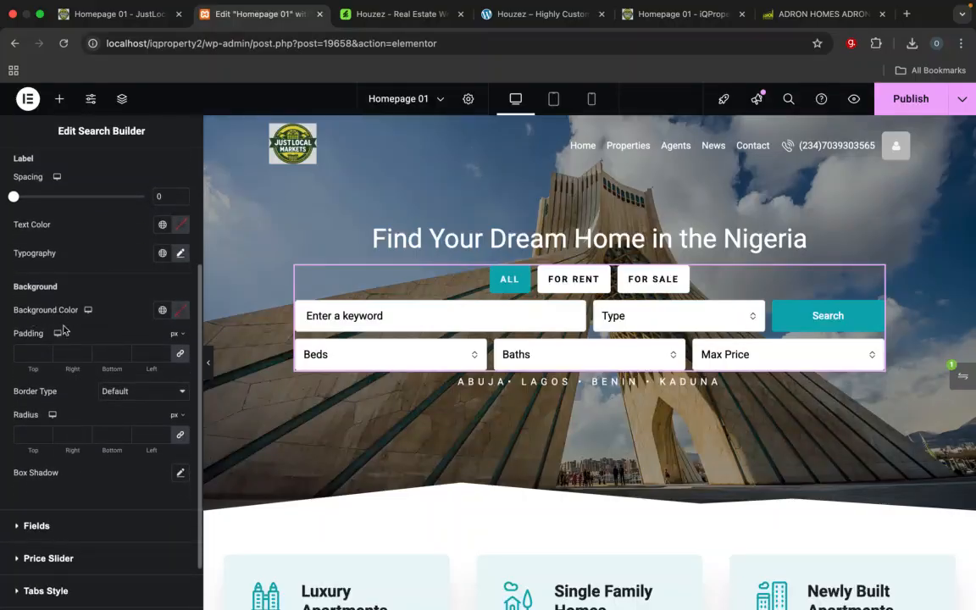
scroll(68, 382, "down", 2)
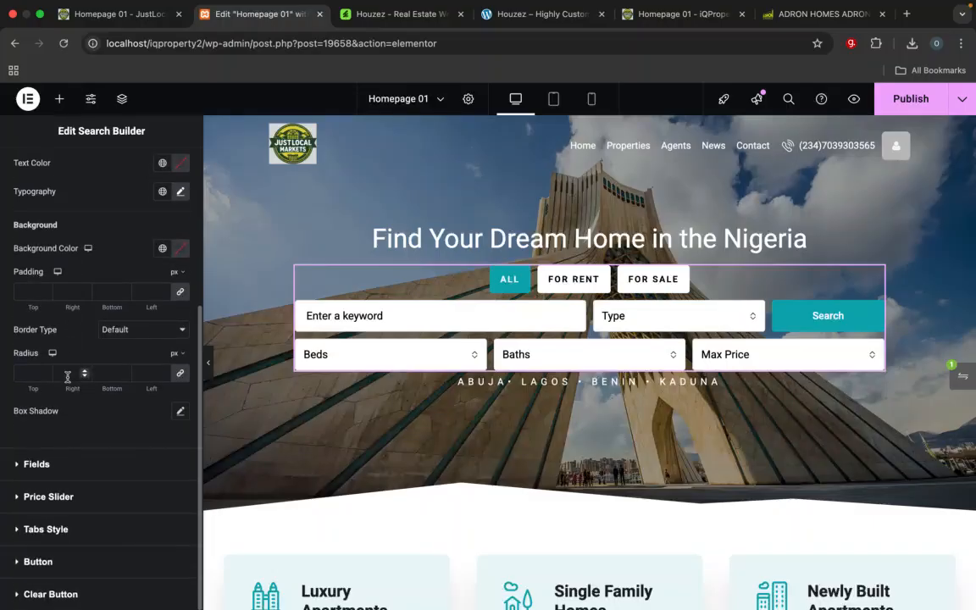
left_click(38, 562)
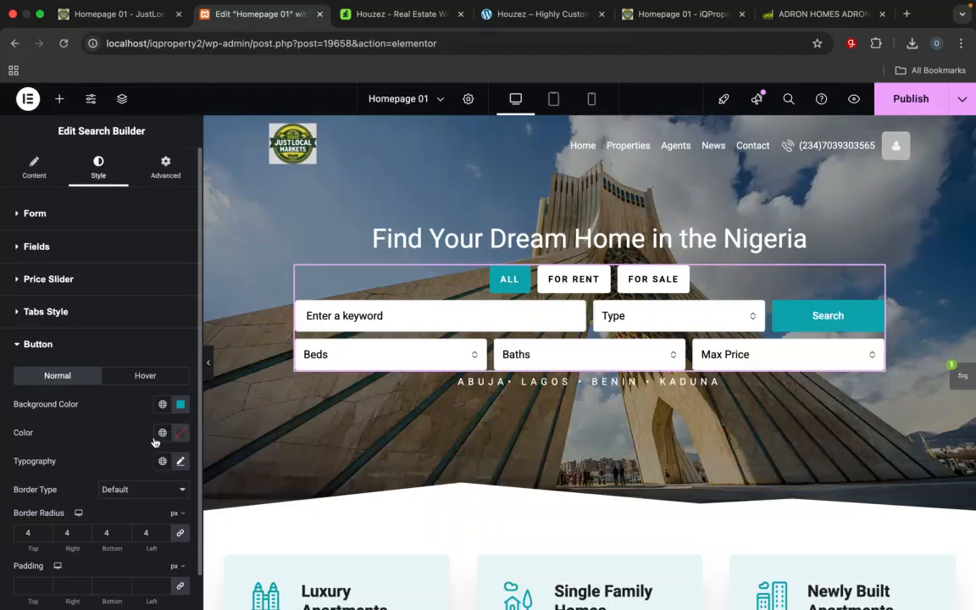
left_click(180, 405)
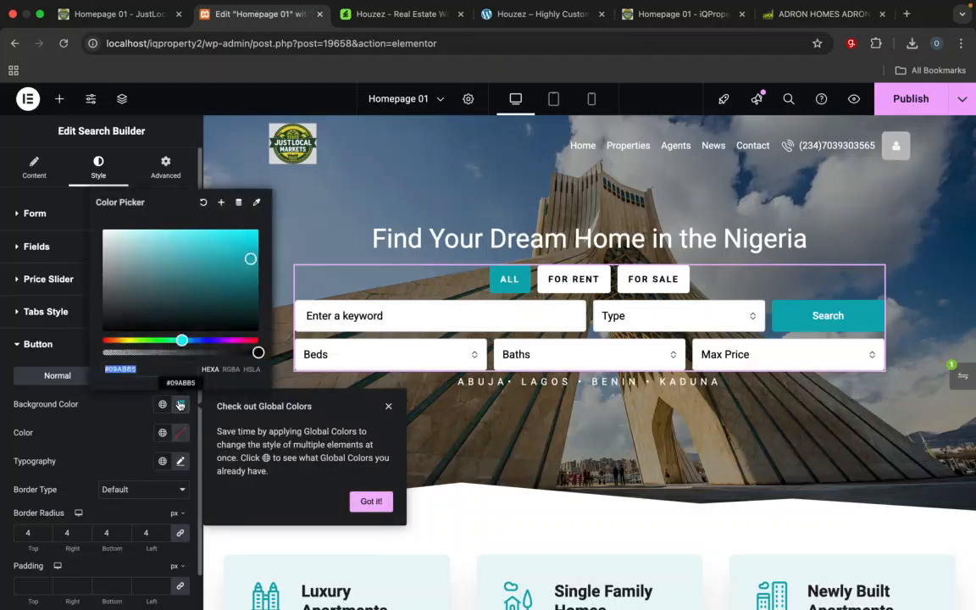
left_click_drag(176, 340, 155, 341)
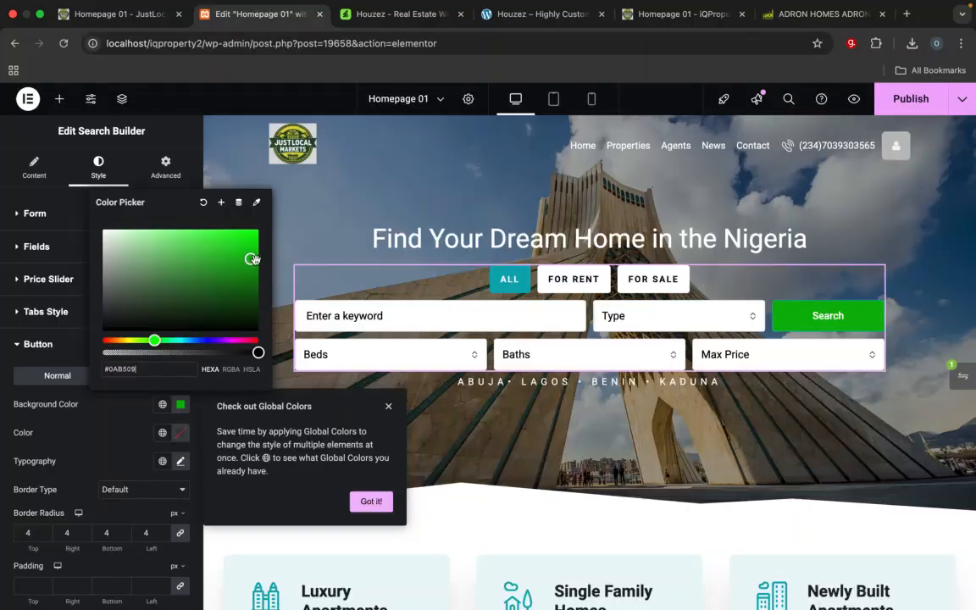
left_click_drag(194, 255, 214, 295)
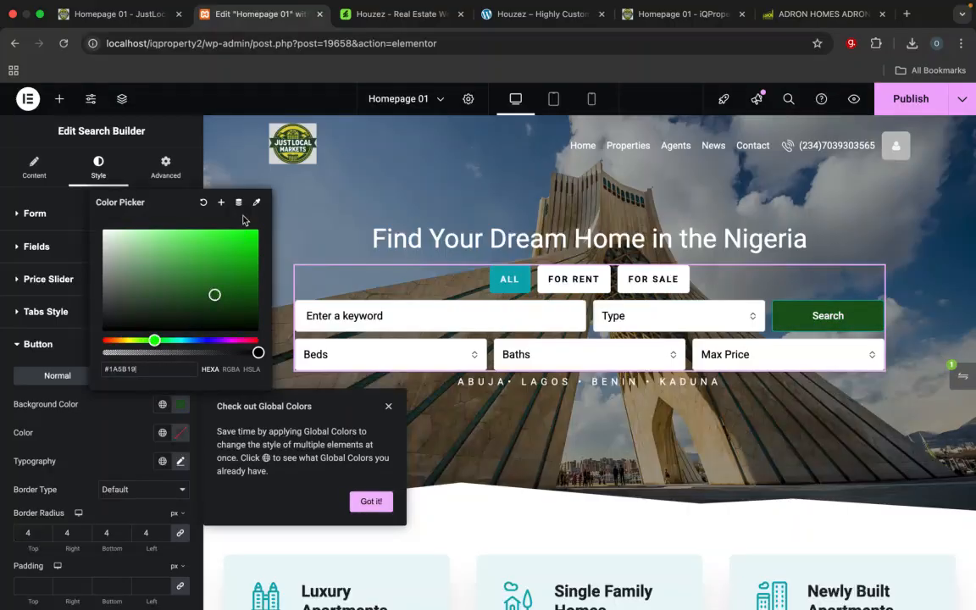
left_click(14, 124)
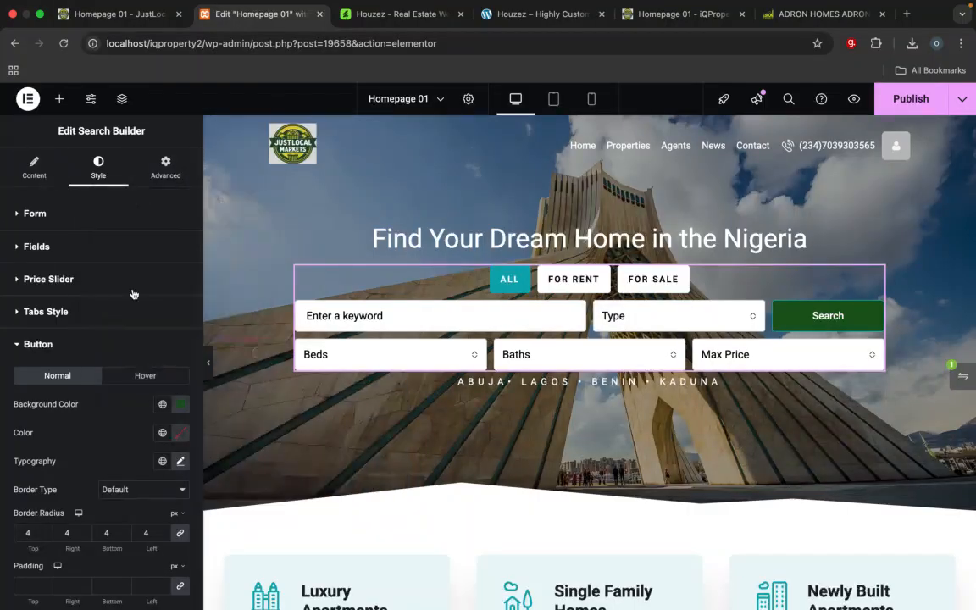
left_click(181, 407)
key("super+c")
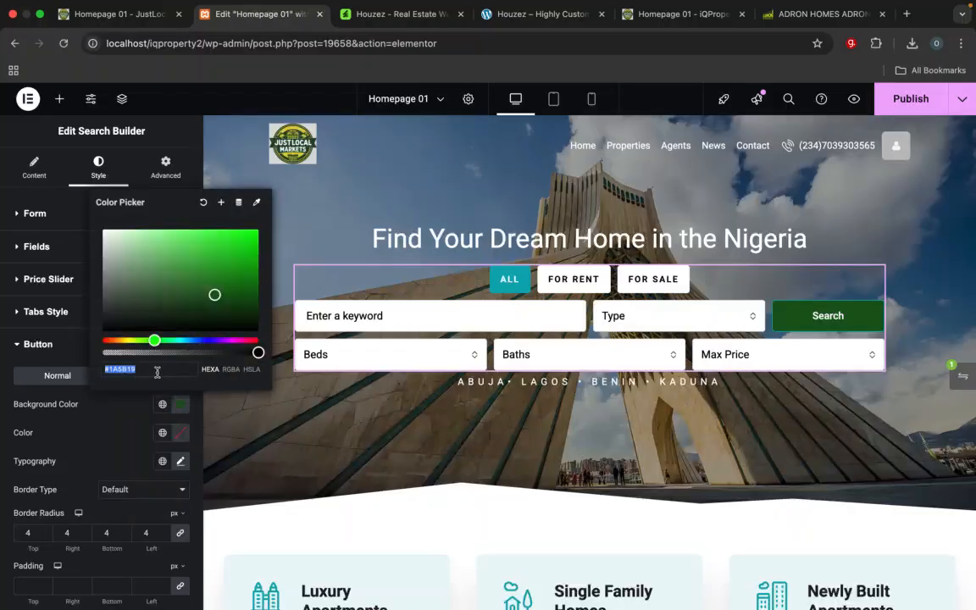
left_click(31, 127)
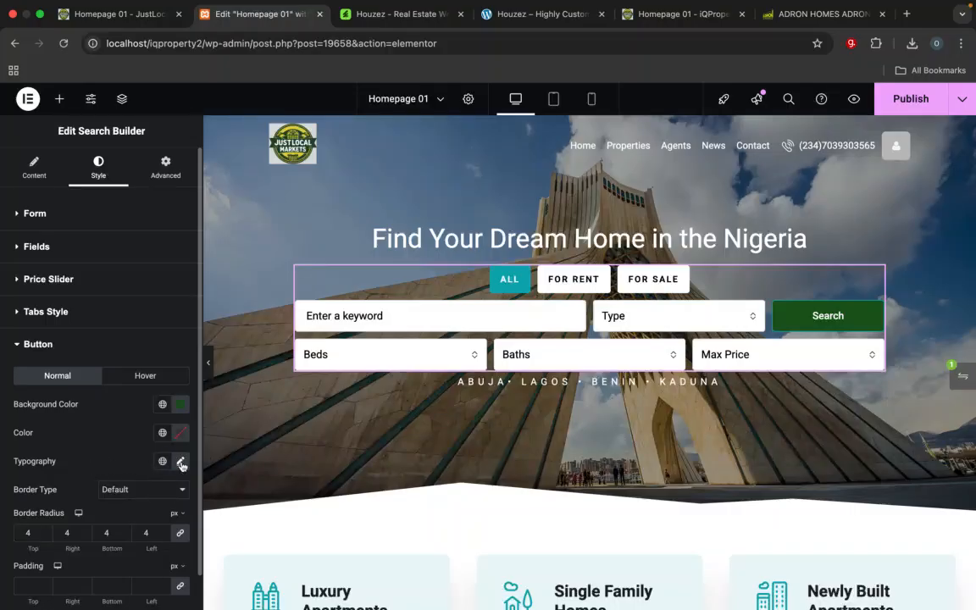
scroll(100, 445, "down", 2)
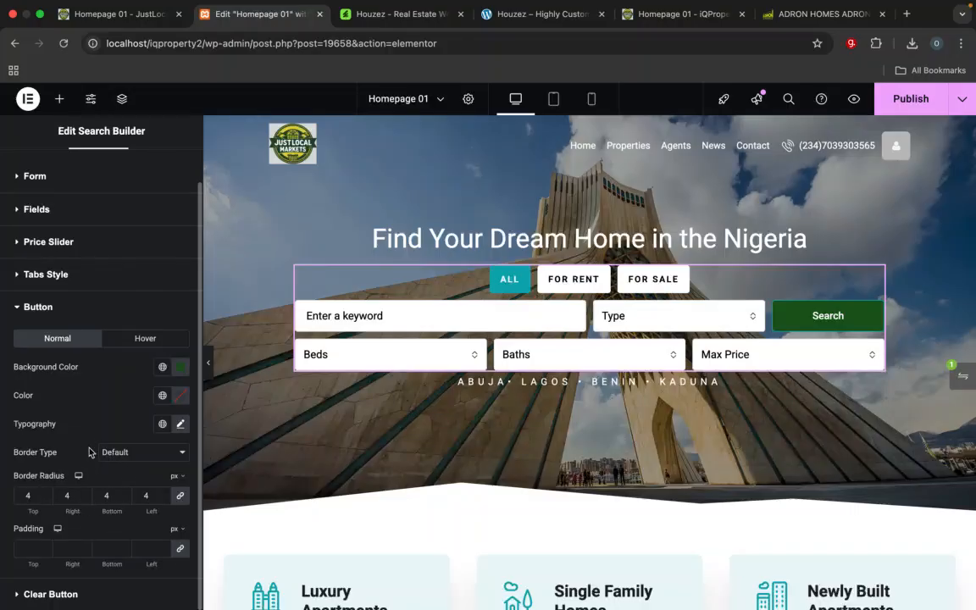
Step: Set the hero search button's hover background color to a light green
scroll(30, 348, "up", 1)
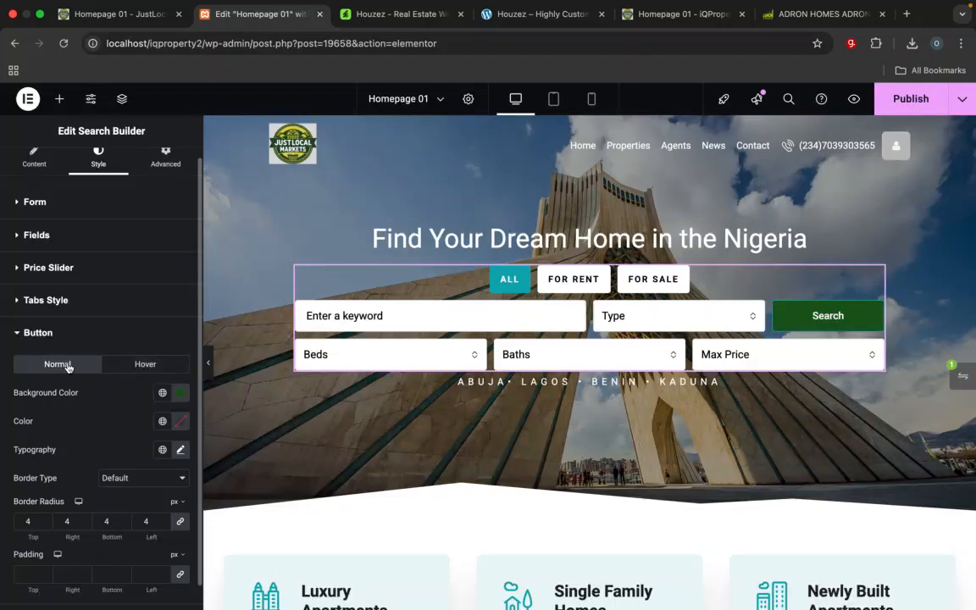
left_click(116, 365)
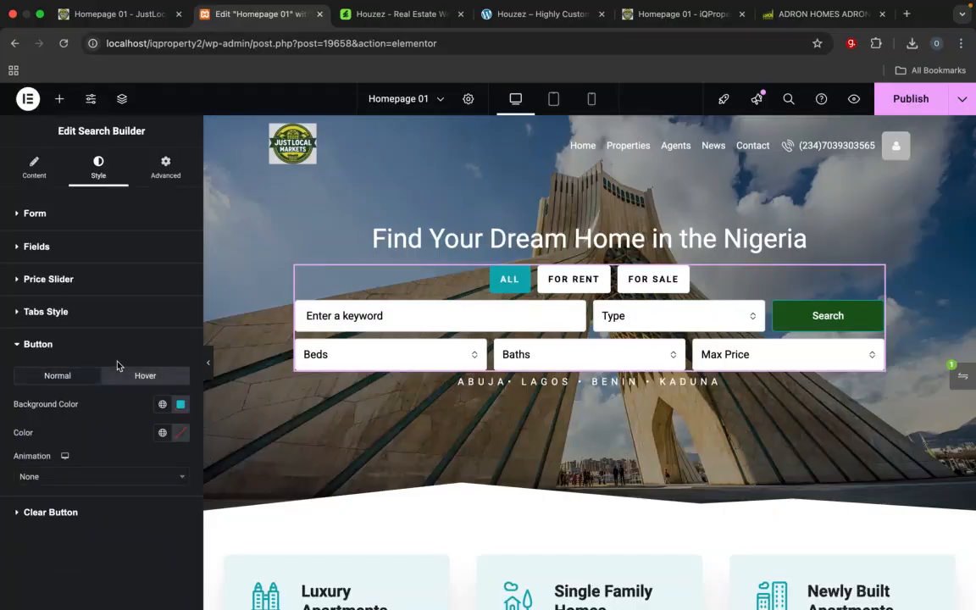
left_click(180, 405)
left_click_drag(183, 340, 151, 340)
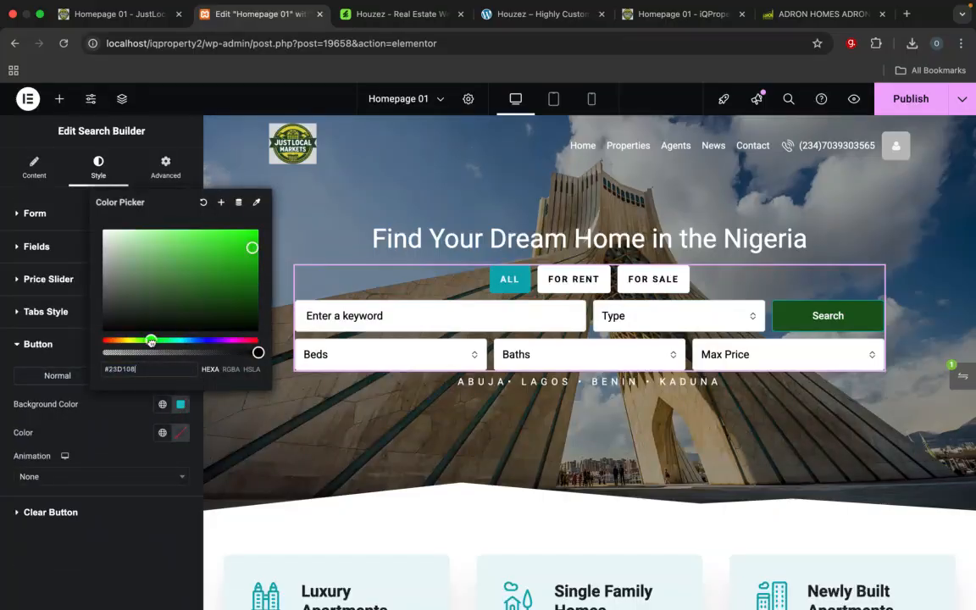
left_click(233, 252)
left_click(149, 234)
left_click_drag(148, 235, 156, 234)
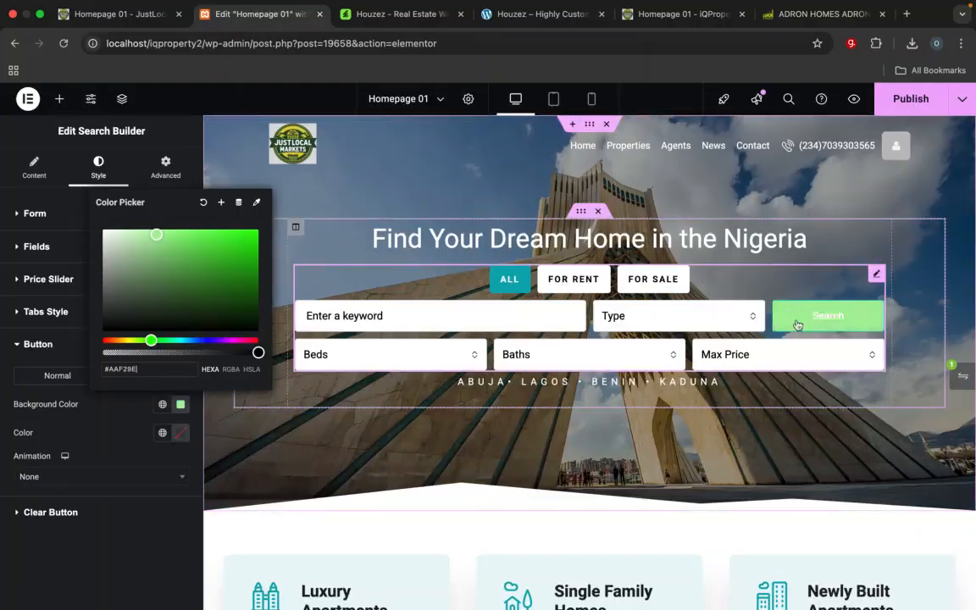
left_click(123, 444)
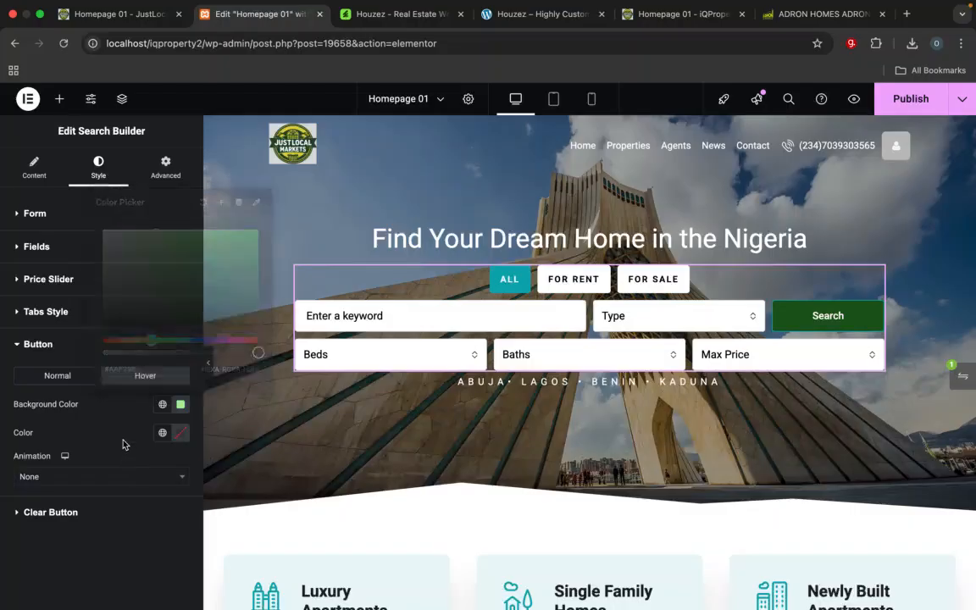
left_click(47, 374)
left_click(26, 353)
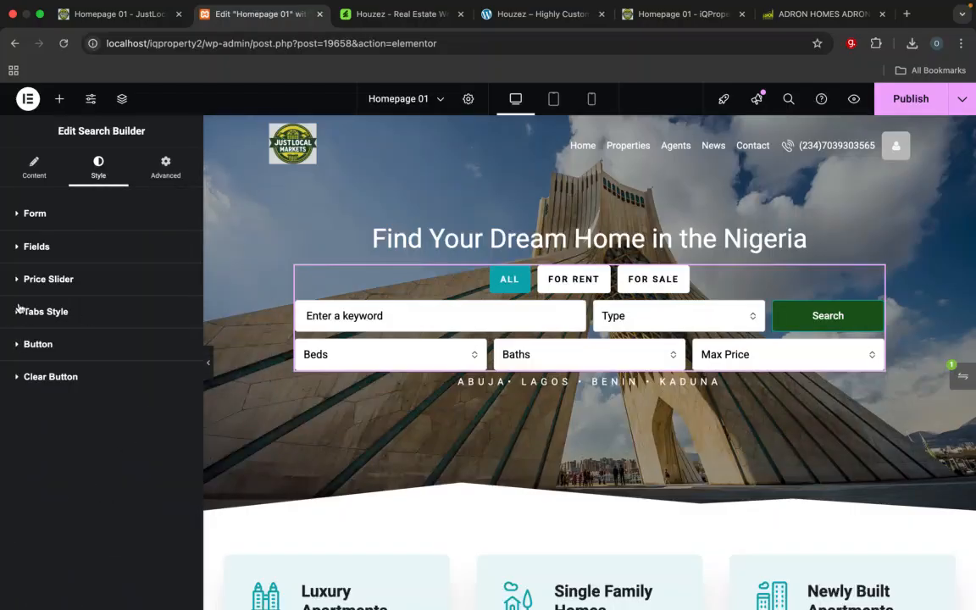
Step: Set the search form's active tab background color to dark green #1A5B19 and check it on the For Rent and All tabs
left_click(16, 313)
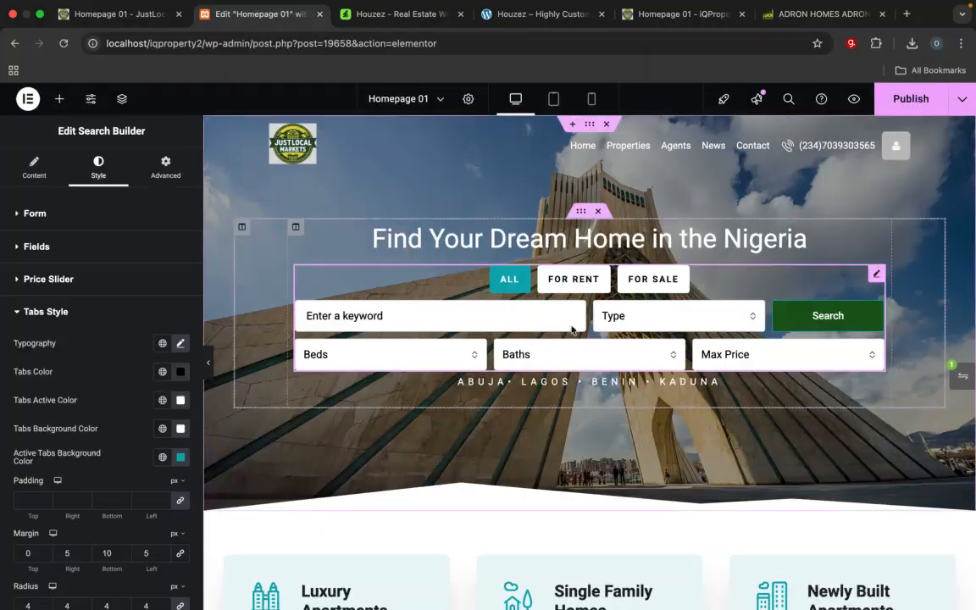
left_click(578, 281)
left_click(653, 280)
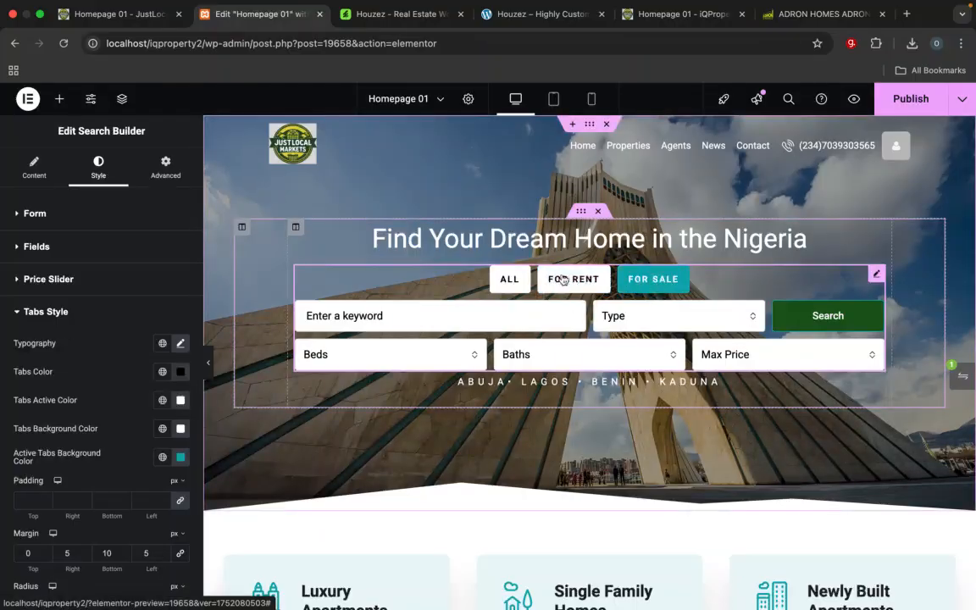
left_click(508, 280)
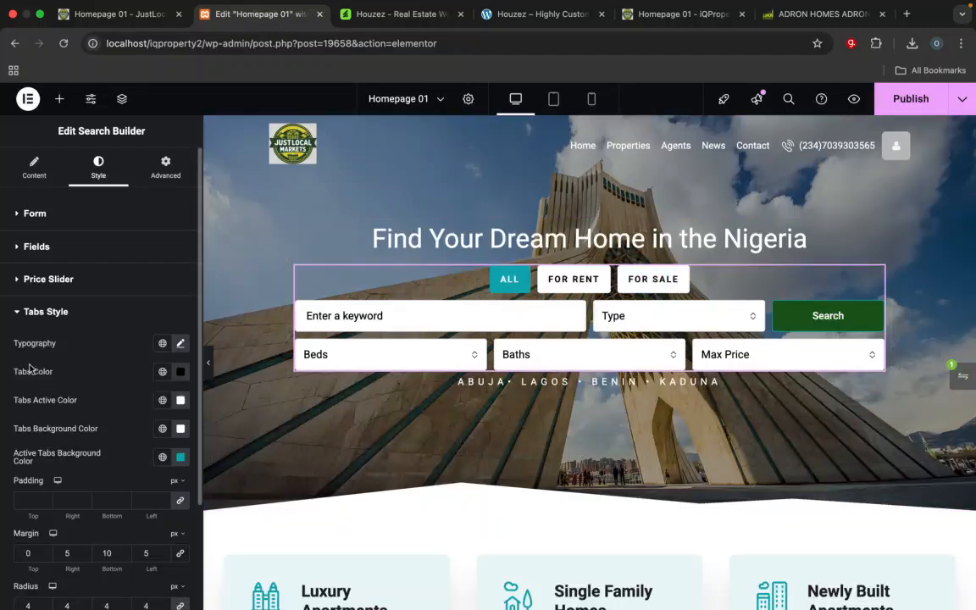
left_click(180, 373)
left_click(118, 345)
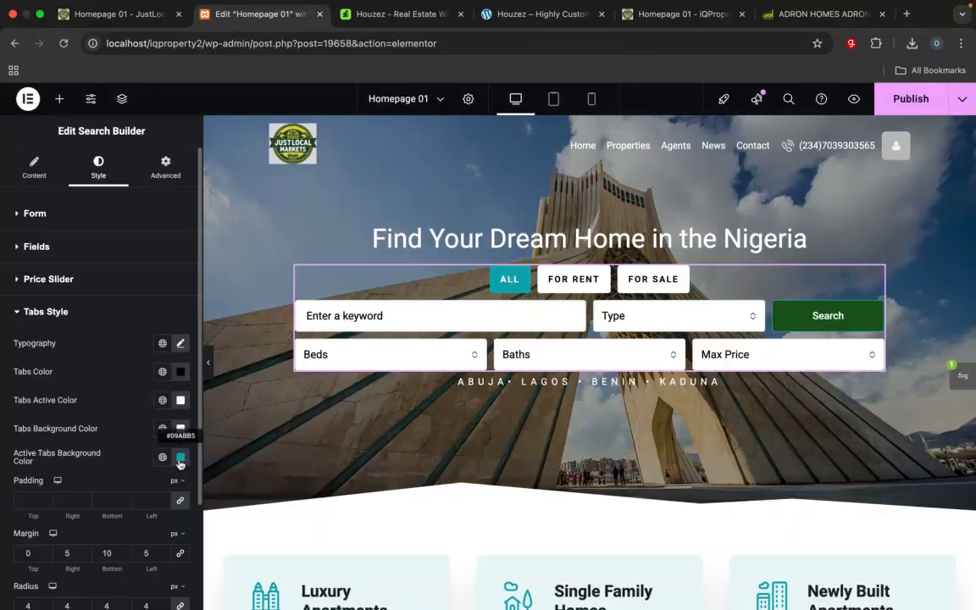
left_click(180, 457)
left_click(161, 421)
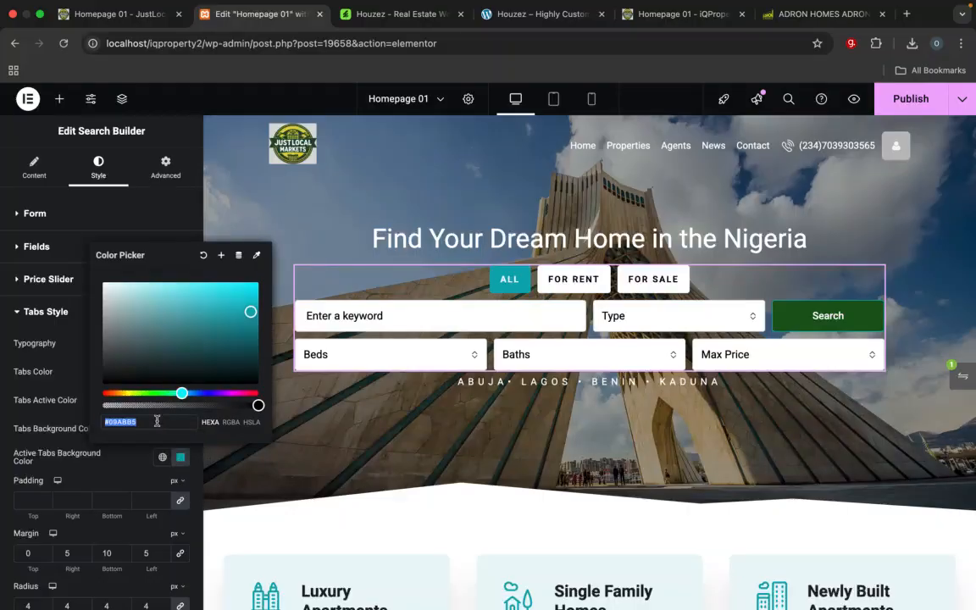
key("super+v")
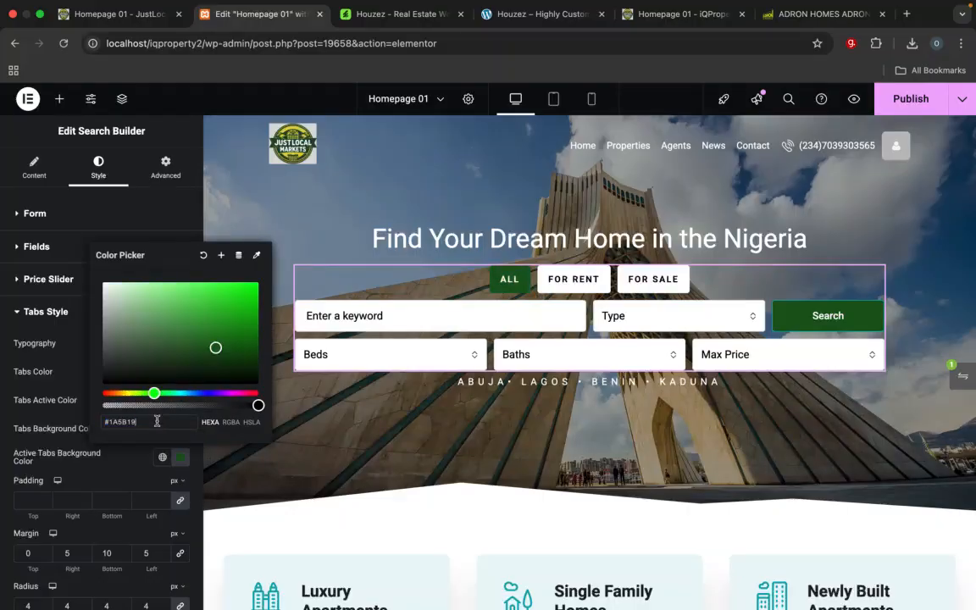
left_click(72, 338)
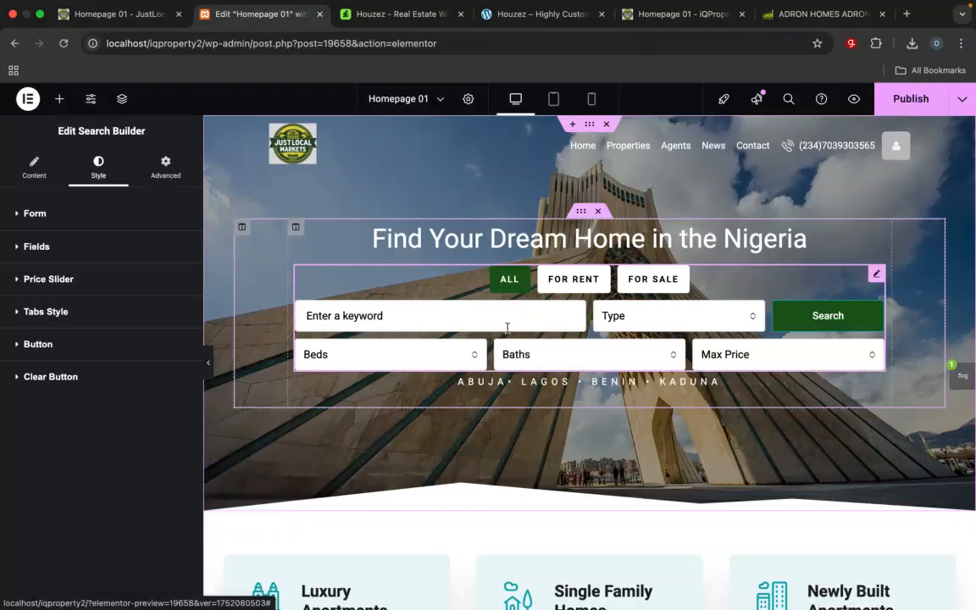
left_click(565, 290)
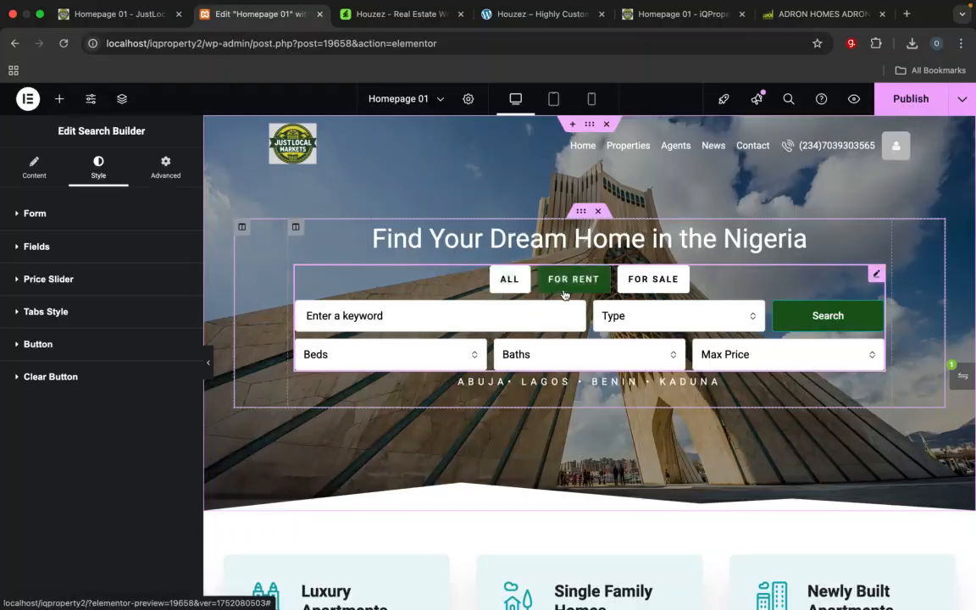
left_click(506, 286)
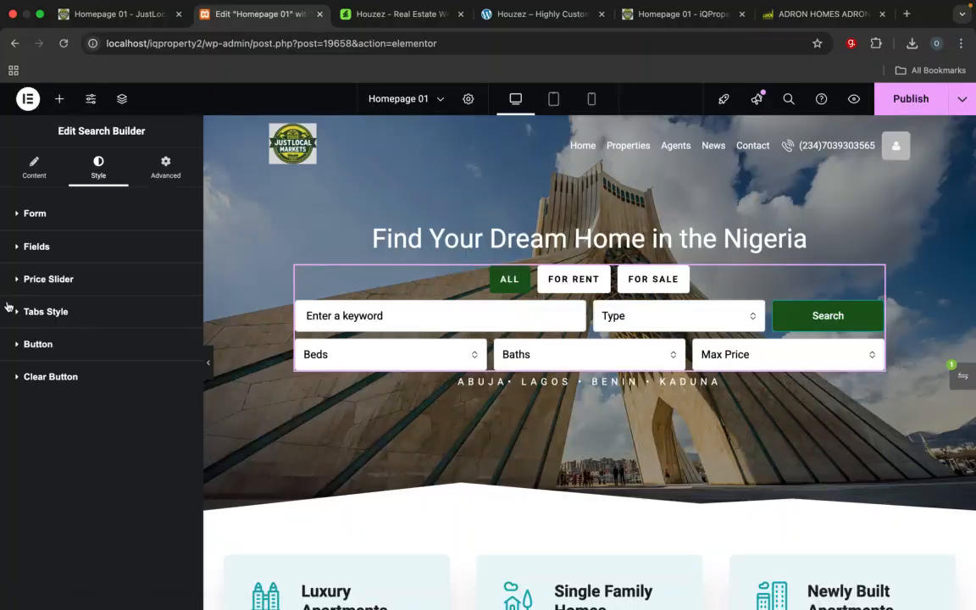
Step: Review the search form's Fields and Clear Button style settings and the options of the Beds and Baths dropdowns
left_click(16, 249)
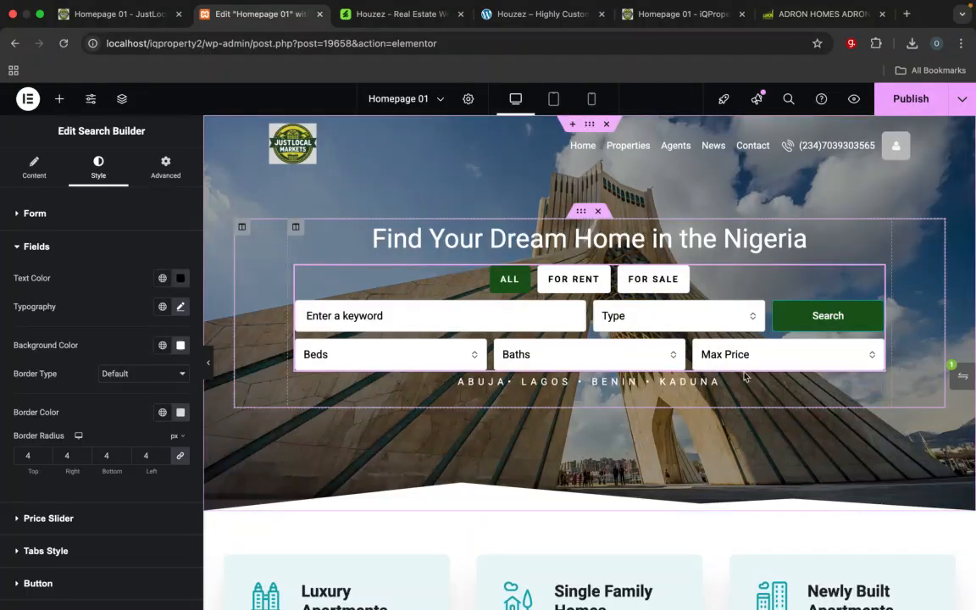
left_click(362, 354)
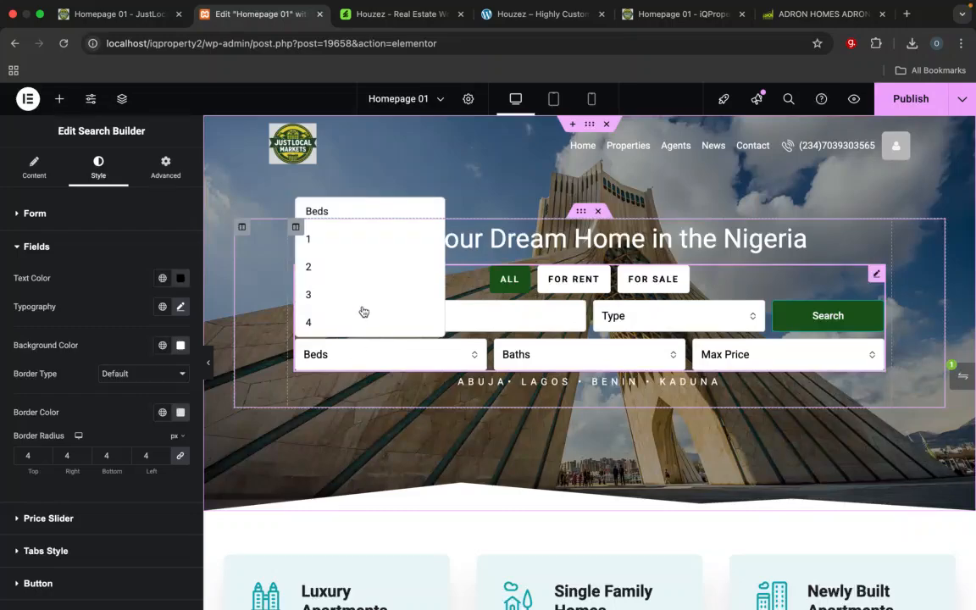
left_click(614, 352)
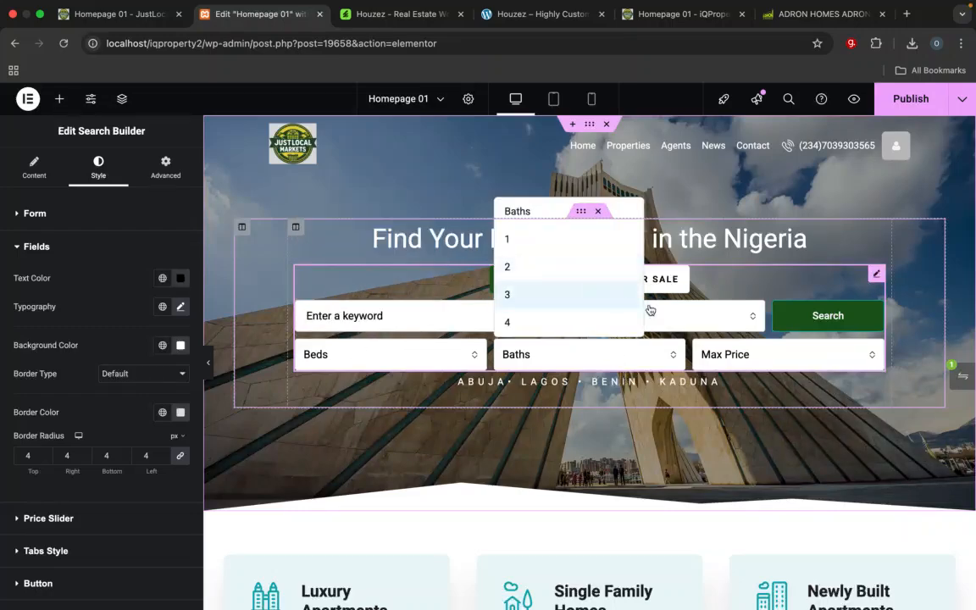
left_click(131, 254)
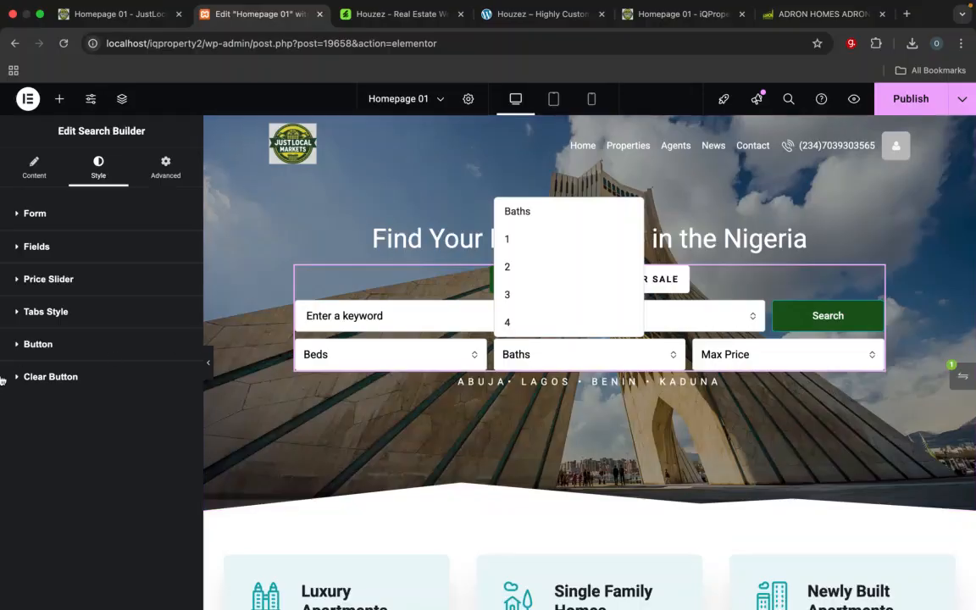
left_click(42, 376)
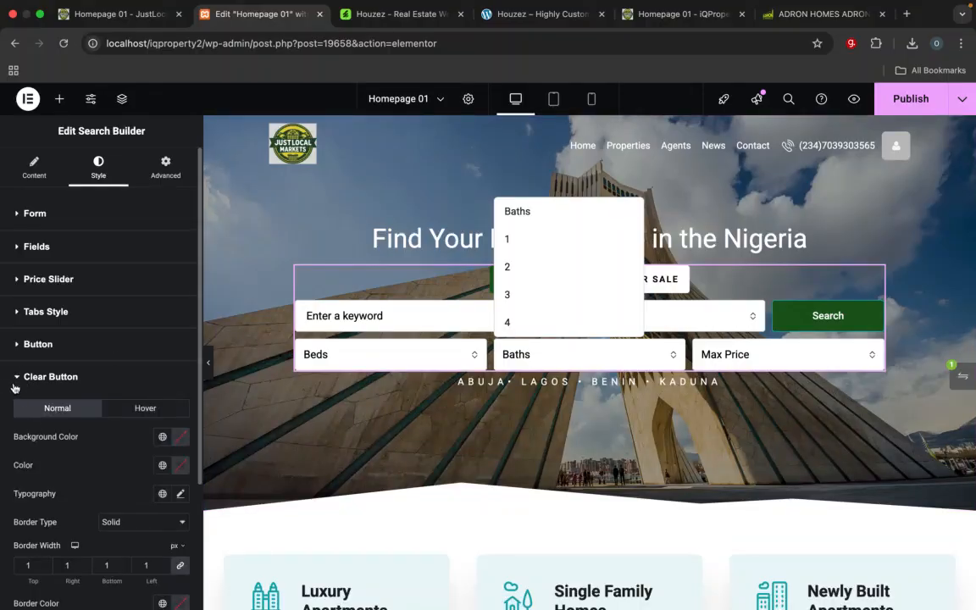
scroll(38, 441, "down", 5)
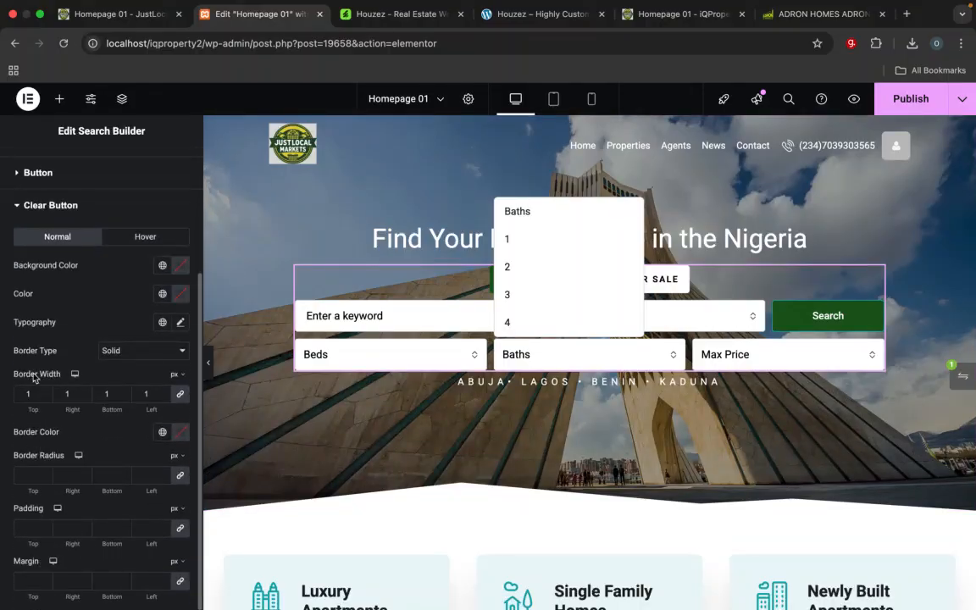
scroll(34, 378, "up", 4)
left_click(18, 376)
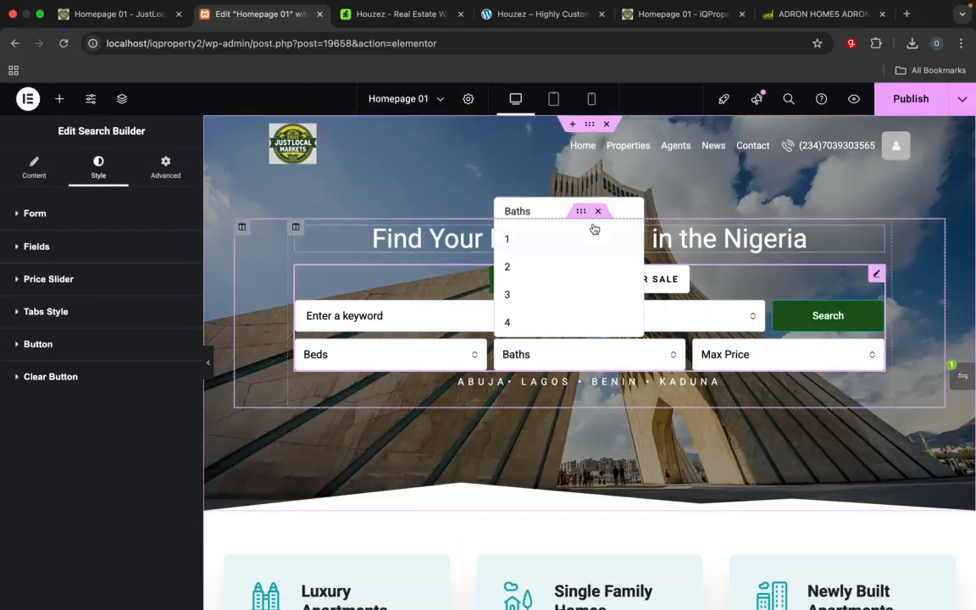
left_click(858, 185)
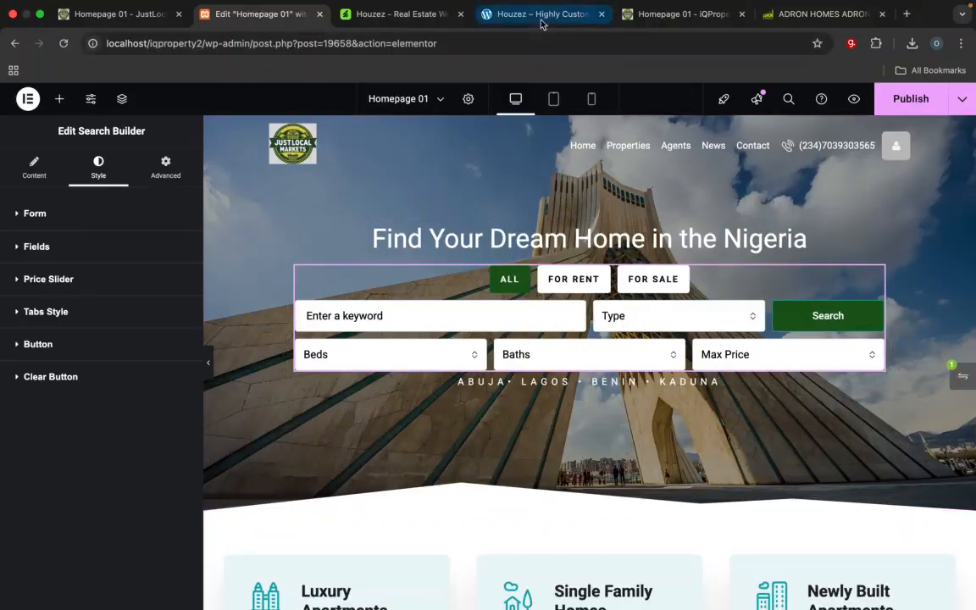
Step: Compare the edited hero search form with the one on the iQProperty homepage
left_click(657, 15)
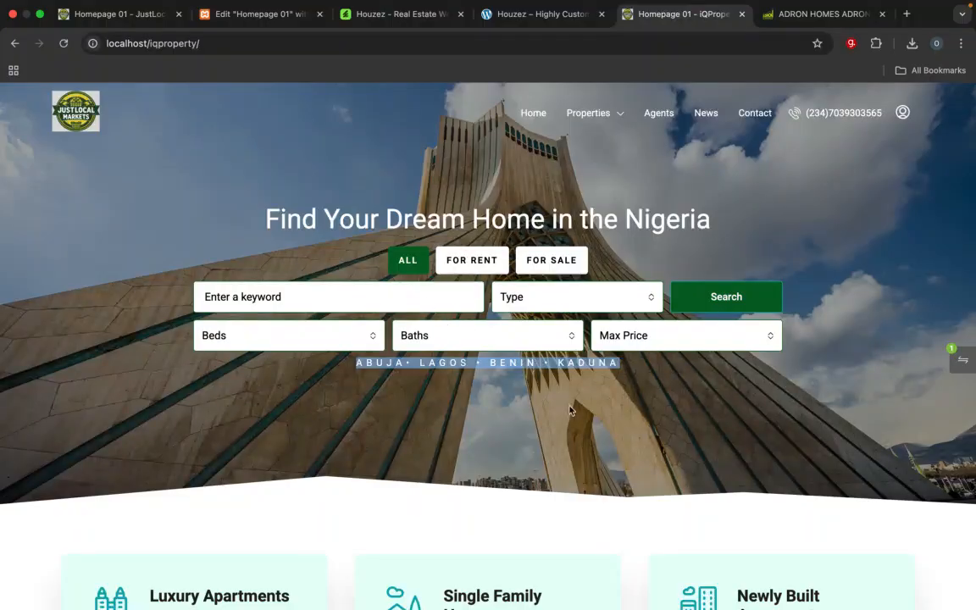
left_click(513, 362)
left_click(283, 15)
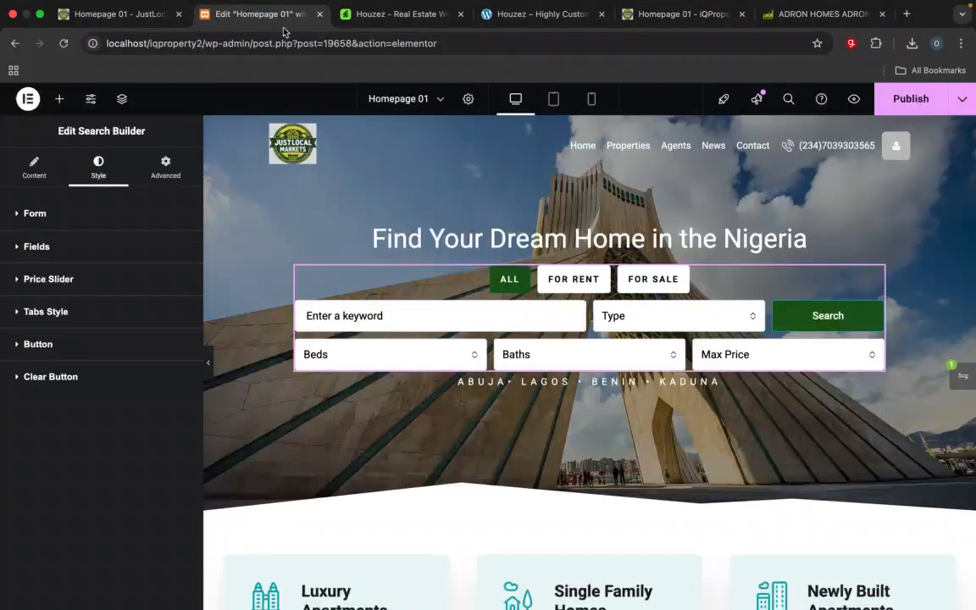
Step: Publish the Elementor homepage changes and reload the JustLocalMarket homepage at localhost/iqproperty2
left_click(906, 101)
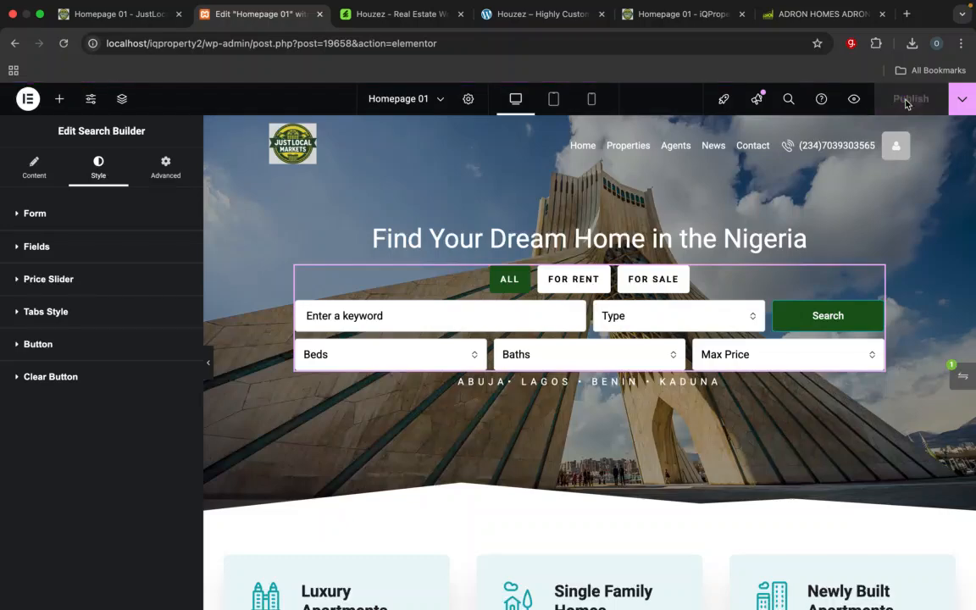
left_click(97, 16)
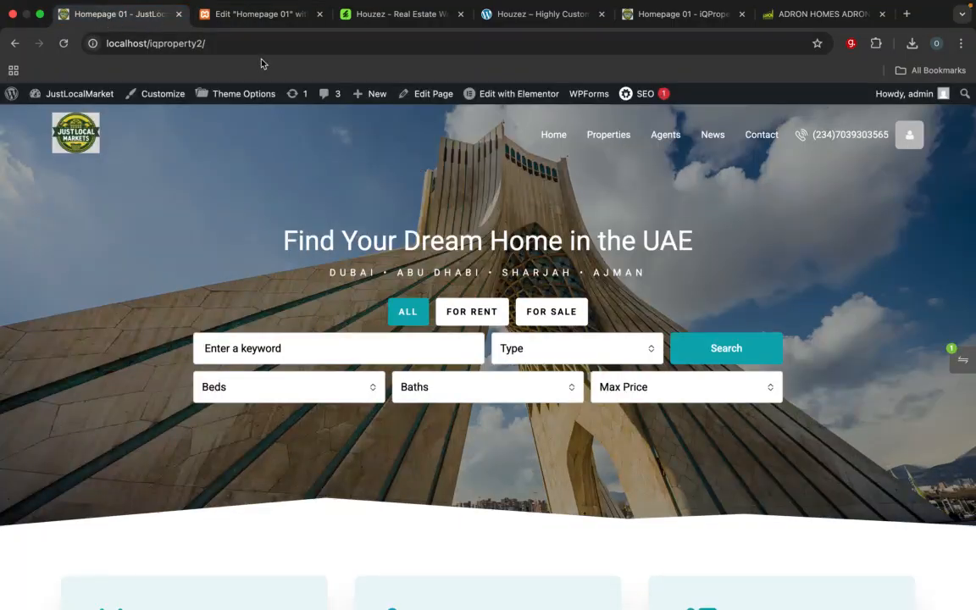
left_click(255, 46)
key("Return")
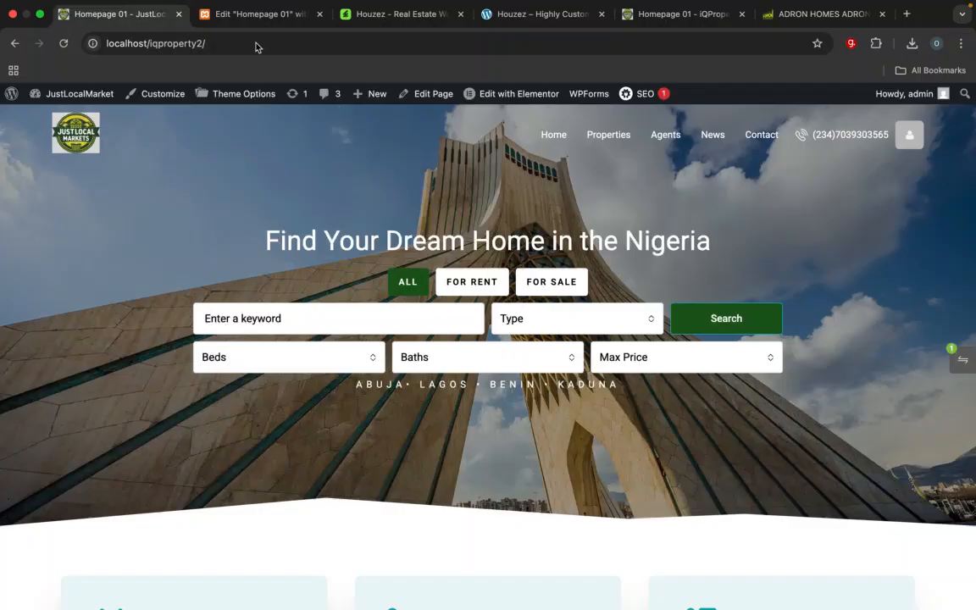
Step: Examine the published homepage's hero search form, its Type and Beds options, and the property category cards below it
scroll(342, 317, "down", 5)
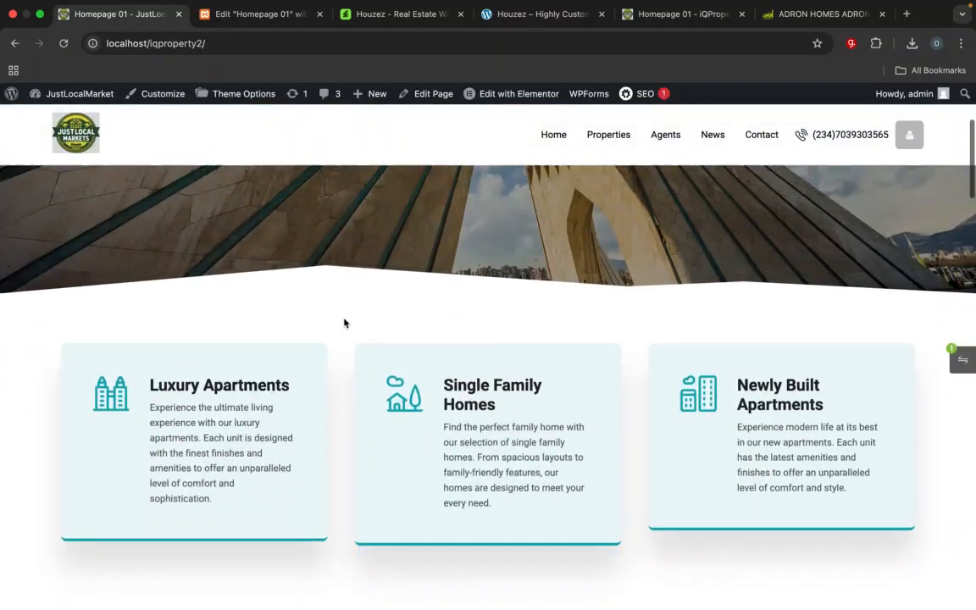
scroll(342, 322, "up", 5)
scroll(343, 322, "down", 2)
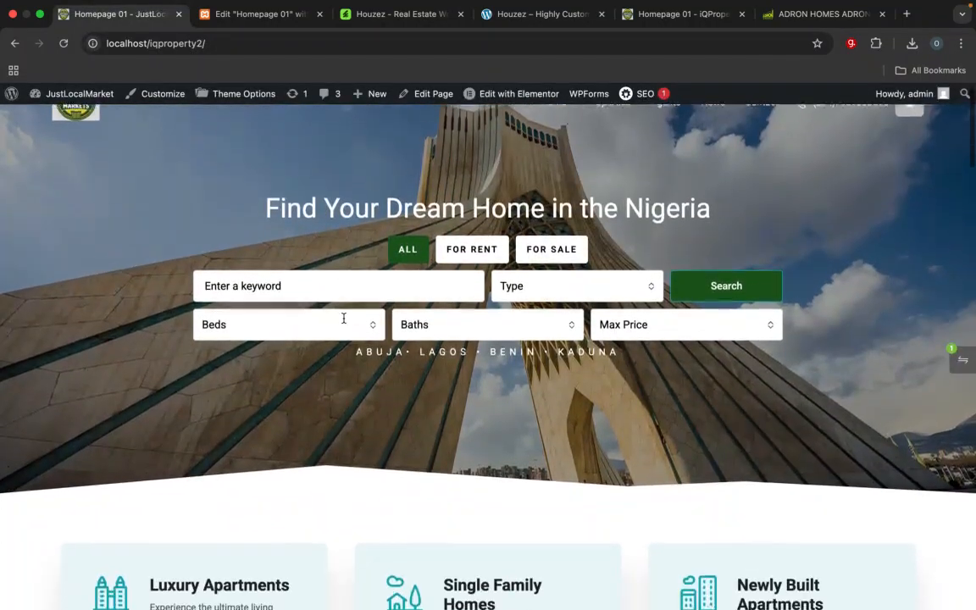
scroll(342, 320, "up", 2)
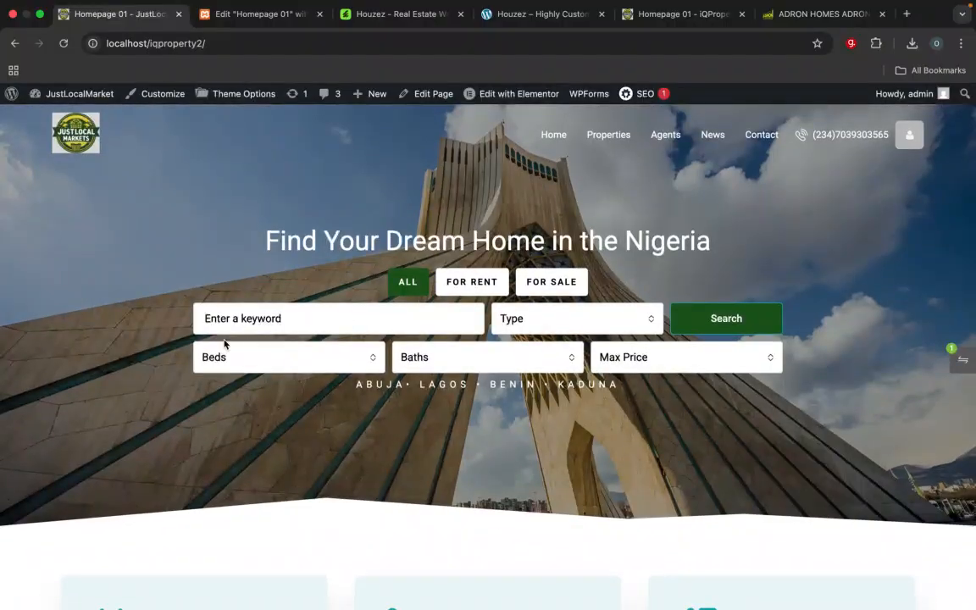
left_click(555, 327)
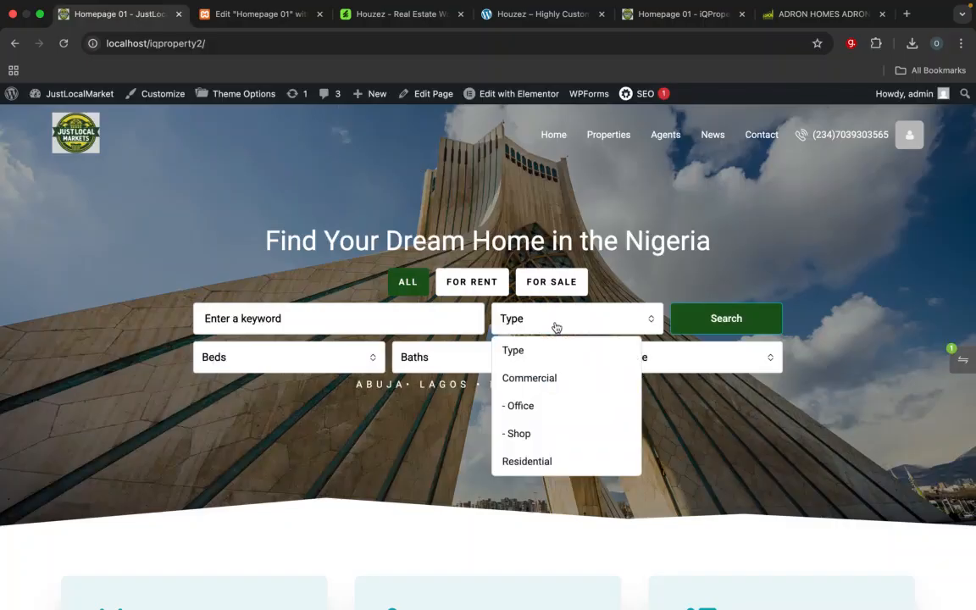
scroll(546, 378, "down", 3)
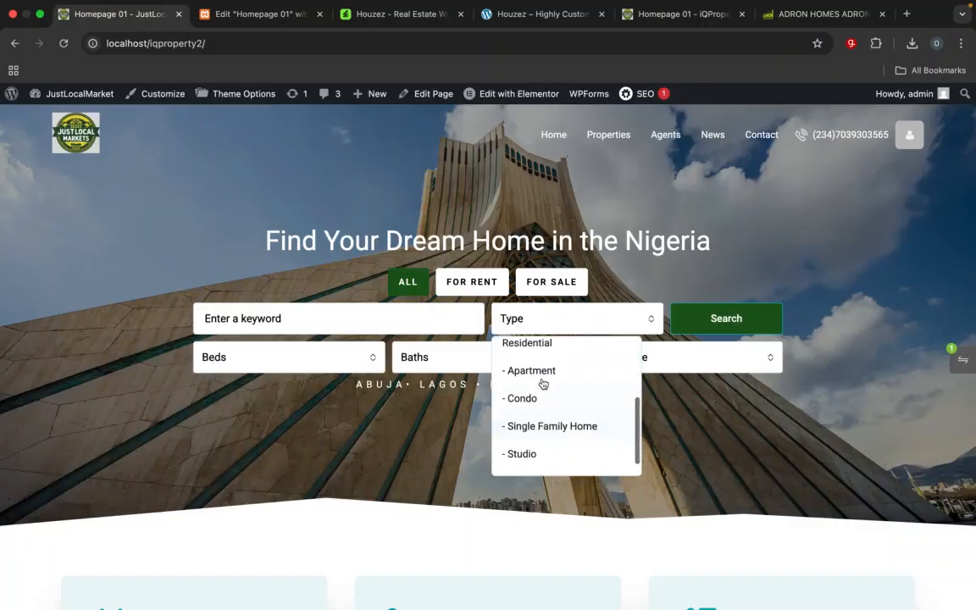
left_click(655, 280)
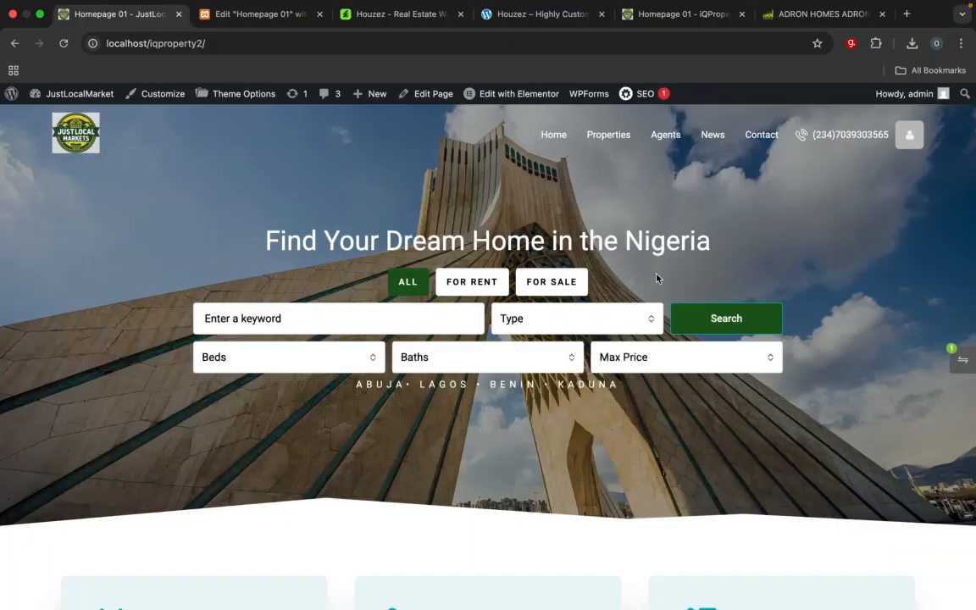
left_click(271, 366)
left_click(186, 267)
scroll(356, 411, "down", 2)
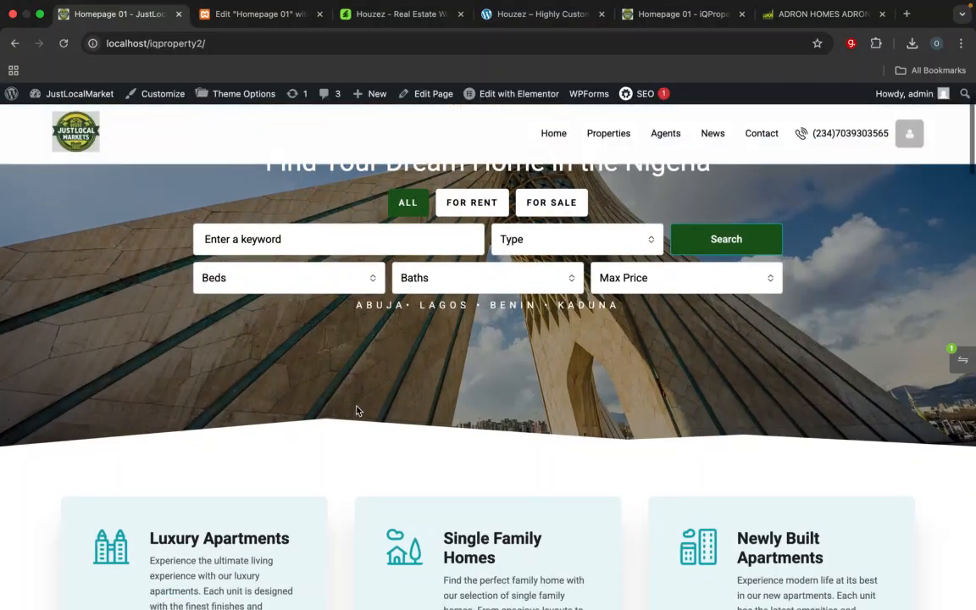
scroll(356, 411, "up", 2)
scroll(356, 410, "down", 5)
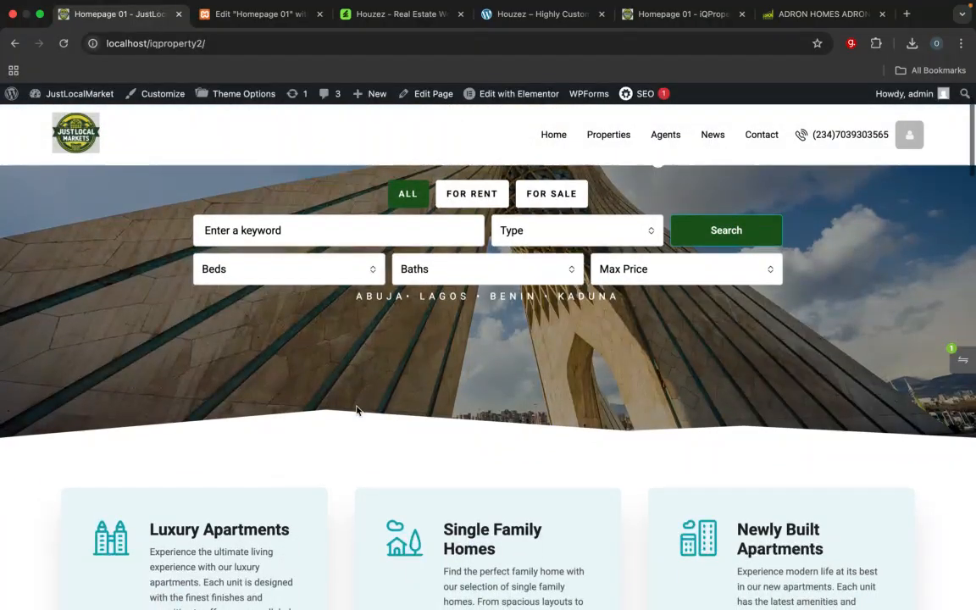
scroll(356, 411, "up", 5)
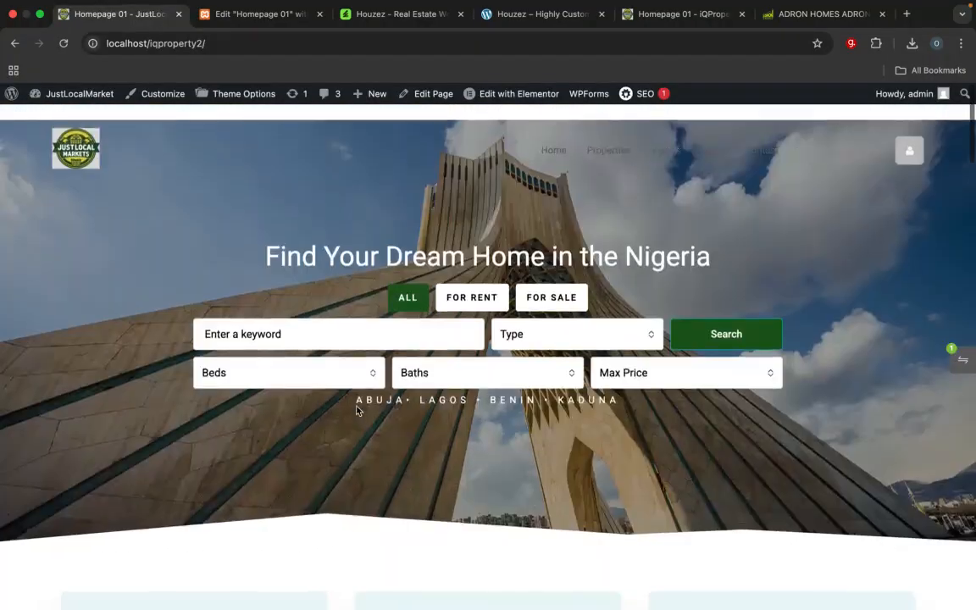
scroll(356, 411, "down", 5)
scroll(356, 410, "up", 5)
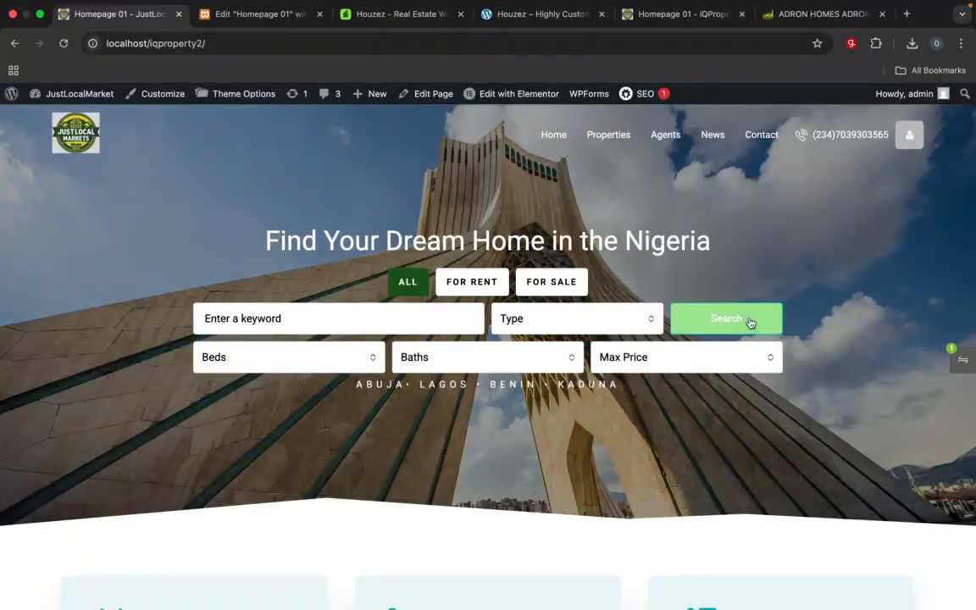
Step: Return to the Elementor editor for Homepage 01 and open the hero section's background style settings
left_click(258, 13)
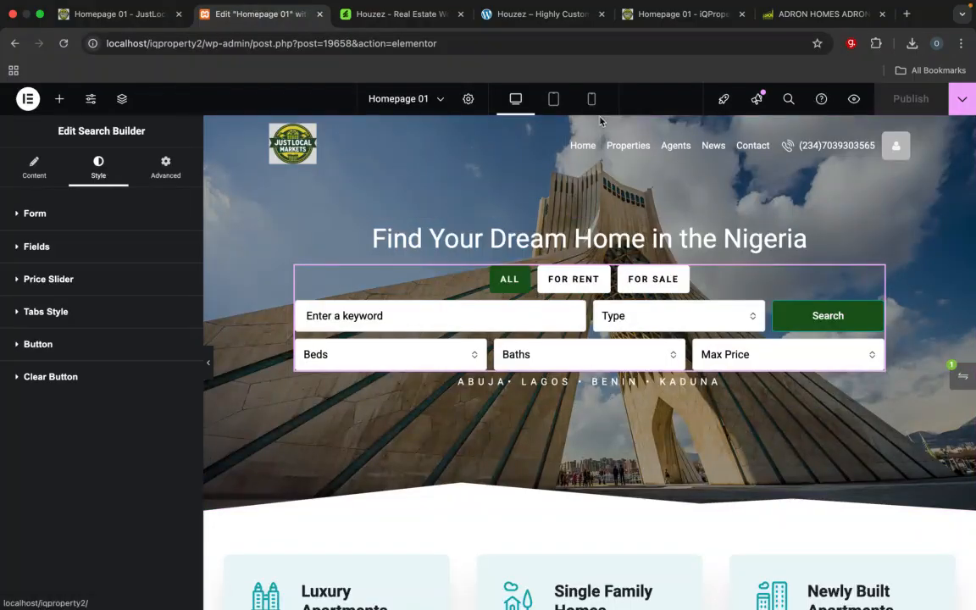
left_click(506, 139)
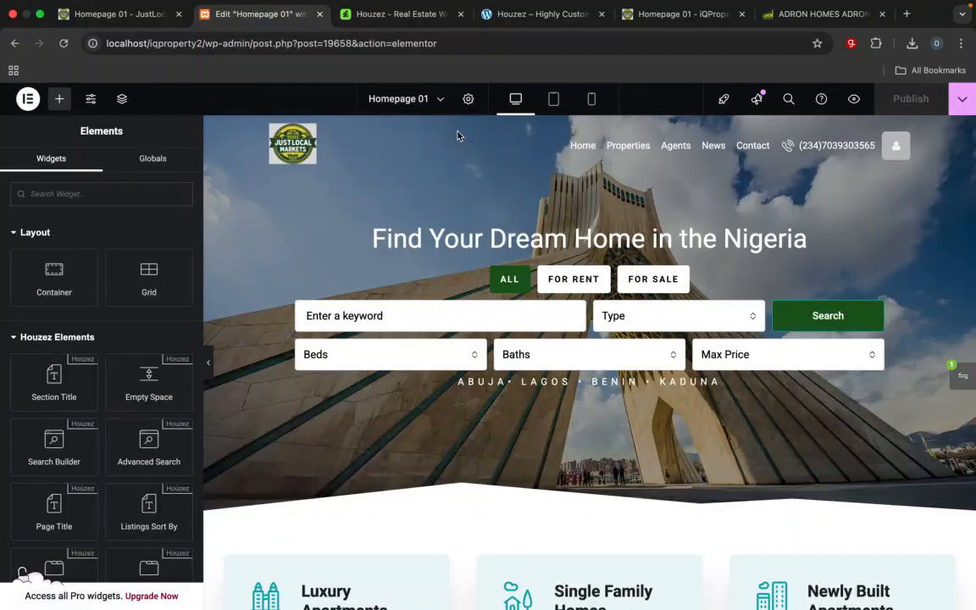
right_click(230, 488)
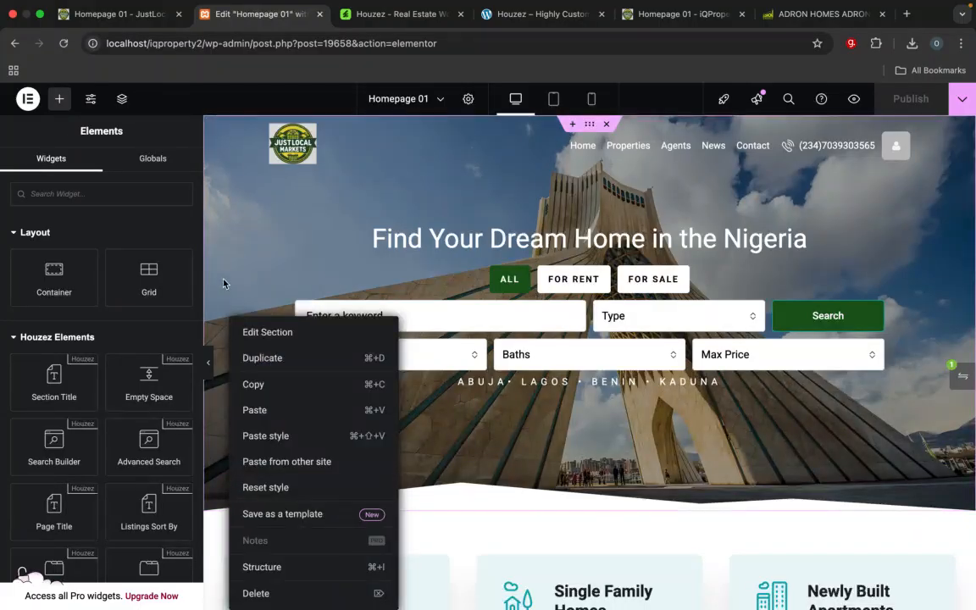
left_click(224, 283)
right_click(241, 462)
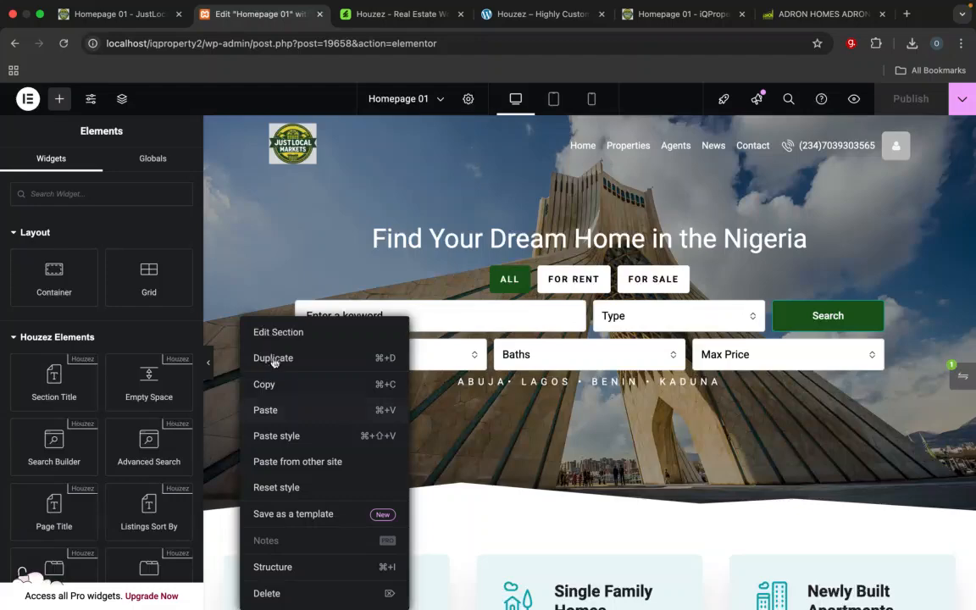
left_click(256, 331)
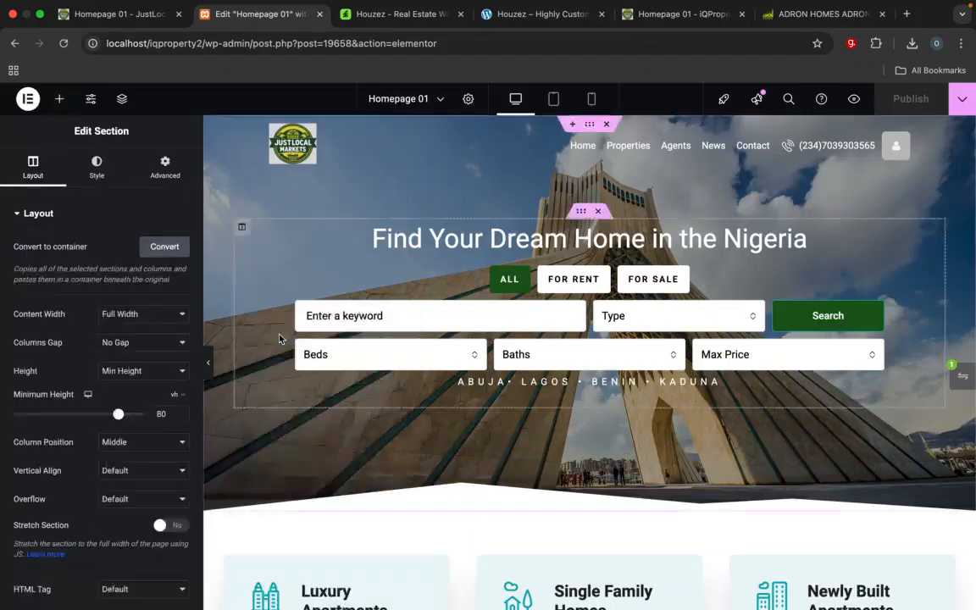
left_click(103, 178)
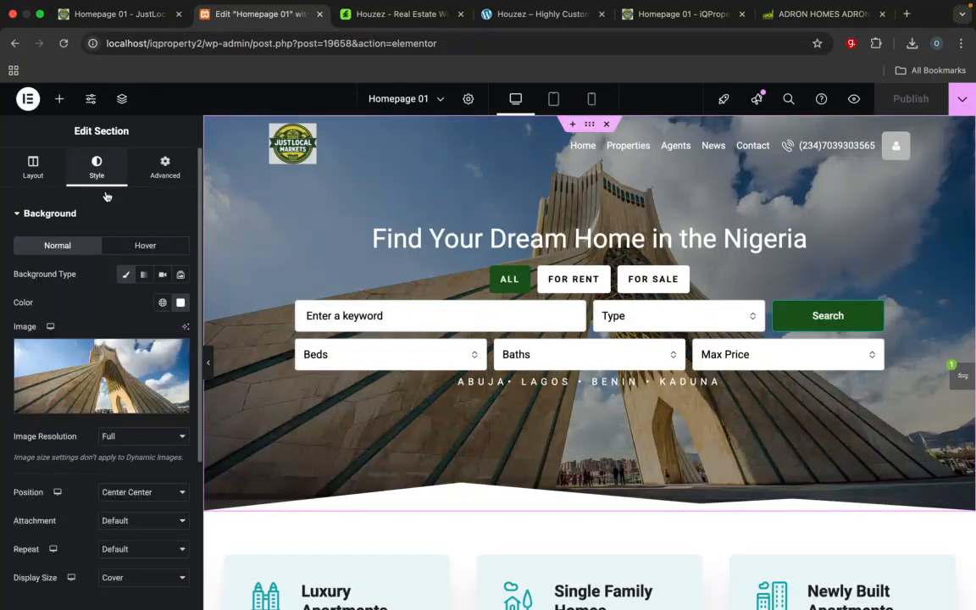
Step: Set the hero section's background image to abuja.webp from the media library
left_click(107, 363)
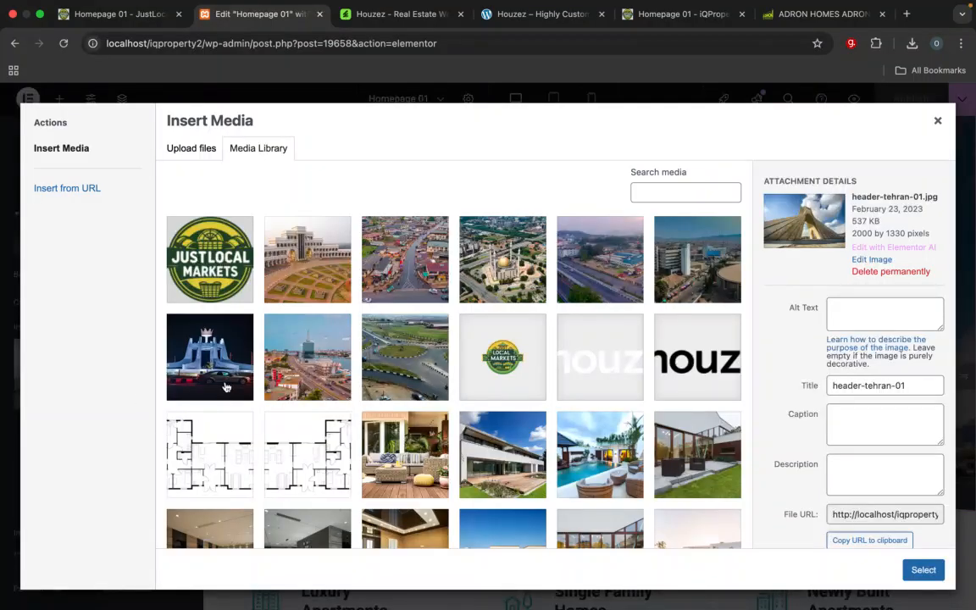
left_click(511, 285)
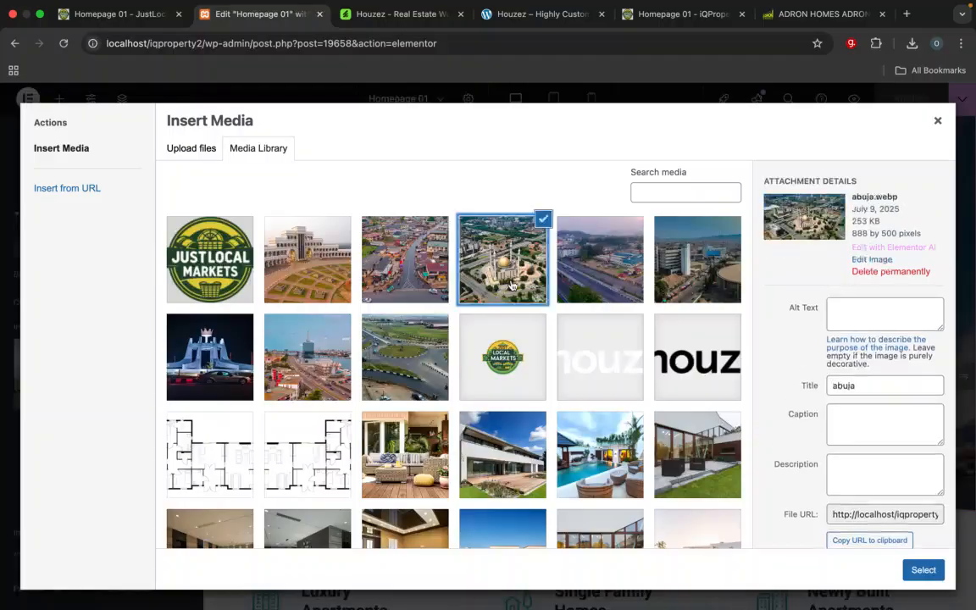
left_click(923, 570)
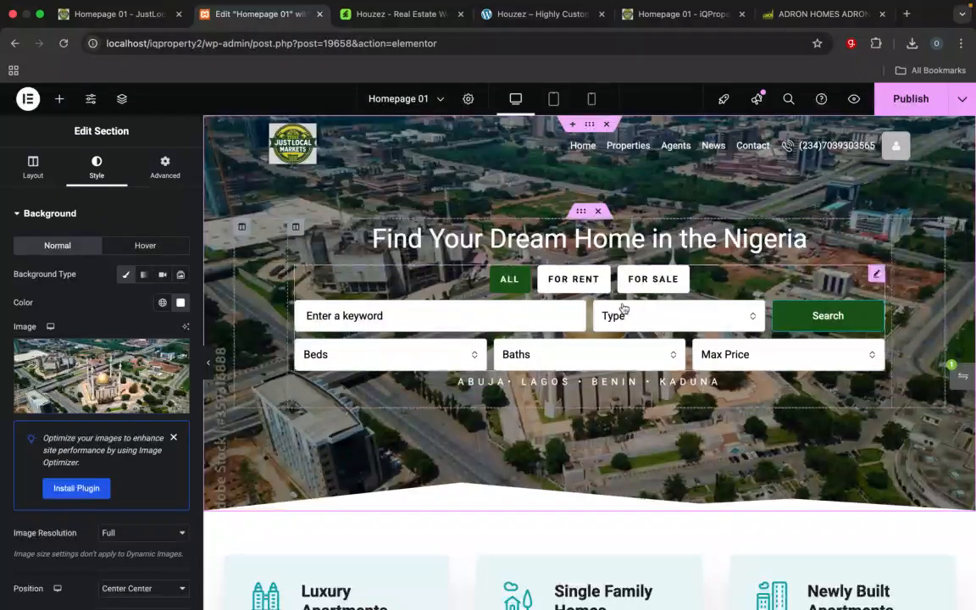
Step: Replace the hero section's background image with ibadan.webp from the media library
left_click(112, 341)
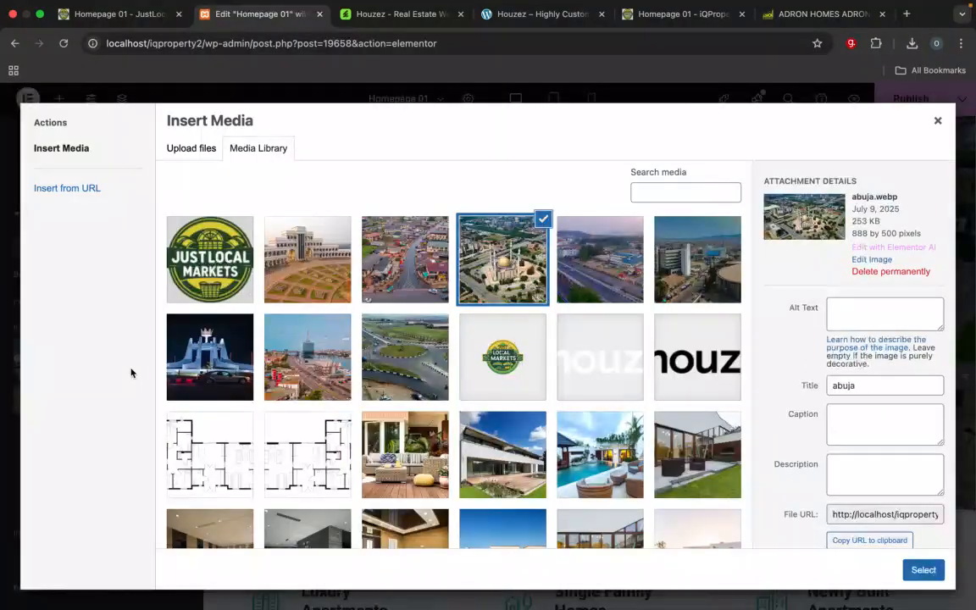
left_click(411, 268)
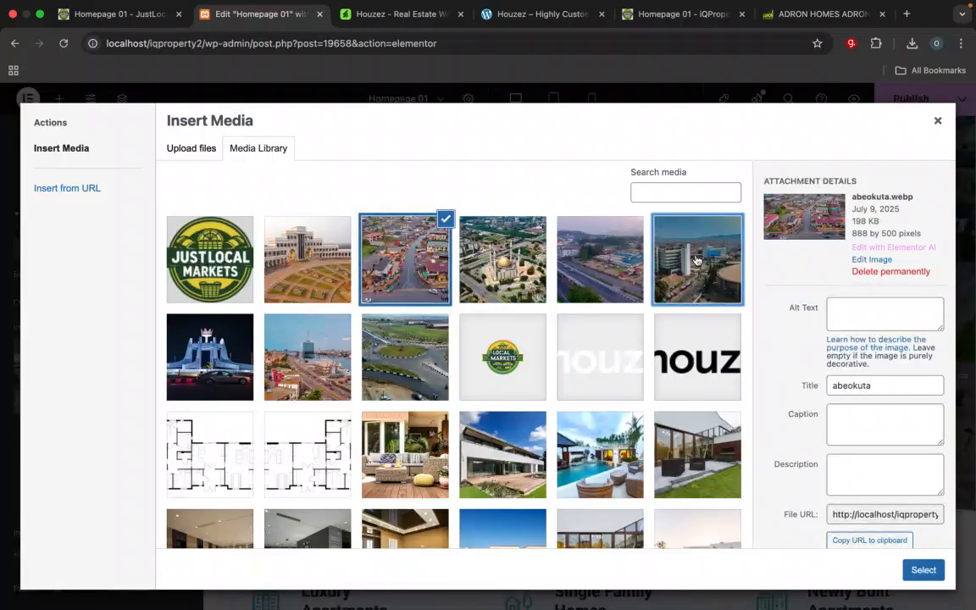
left_click(695, 260)
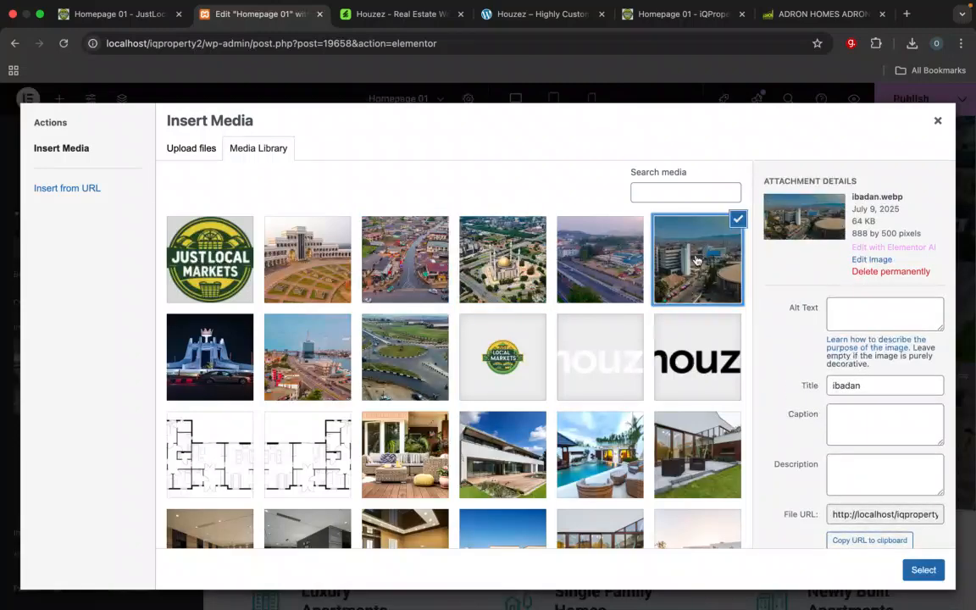
left_click(924, 569)
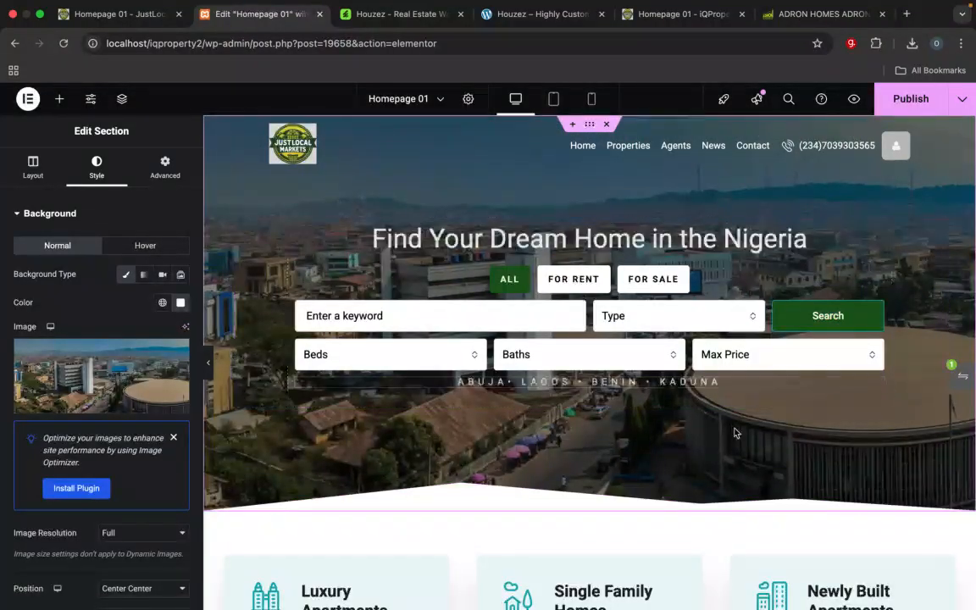
Step: Examine the property category cards and the Featured Listings section below the hero, including the listing cards' prices and details
scroll(802, 438, "down", 5)
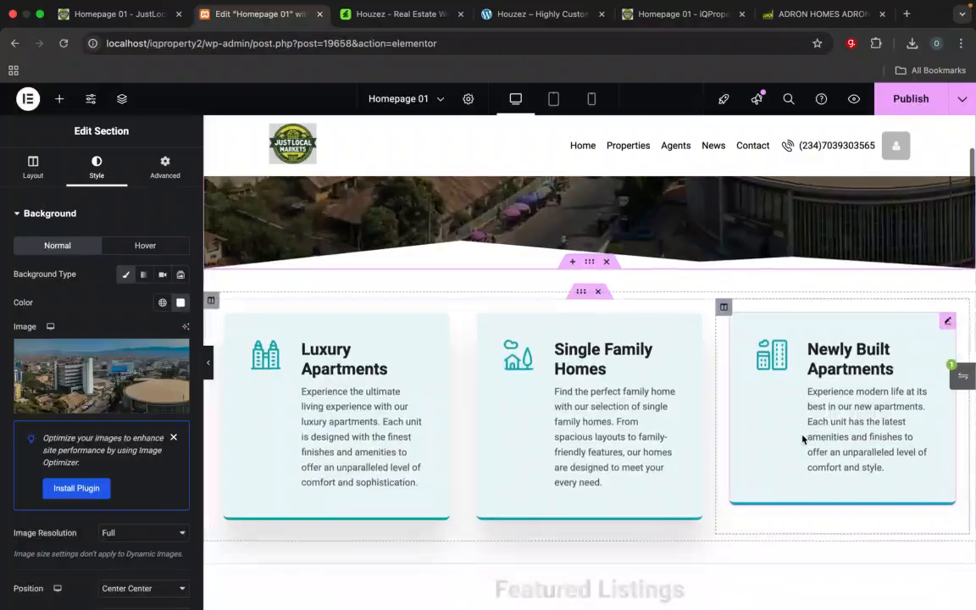
scroll(802, 438, "down", 2)
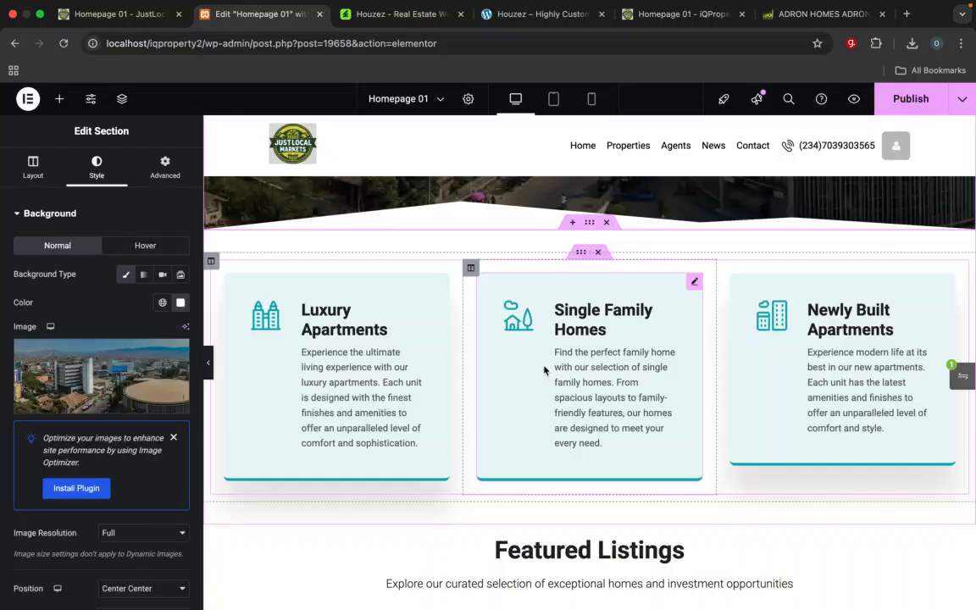
scroll(545, 381, "down", 5)
scroll(550, 355, "up", 1)
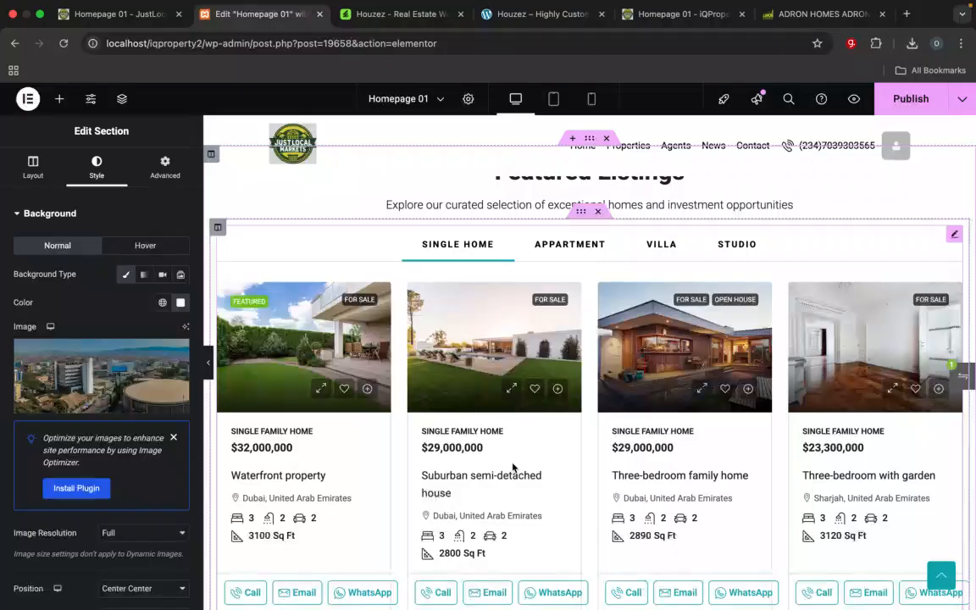
scroll(512, 457, "up", 1)
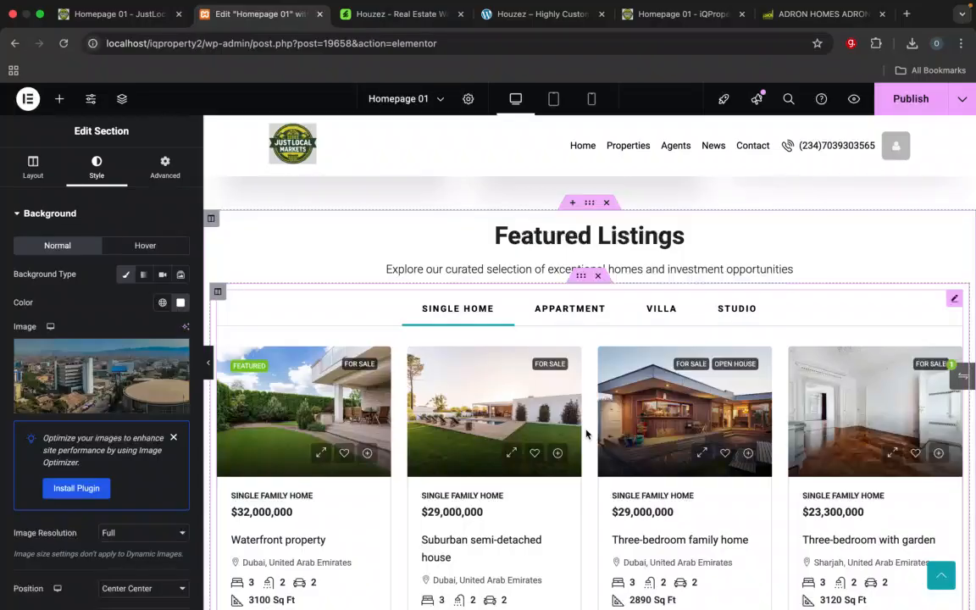
scroll(522, 446, "down", 3)
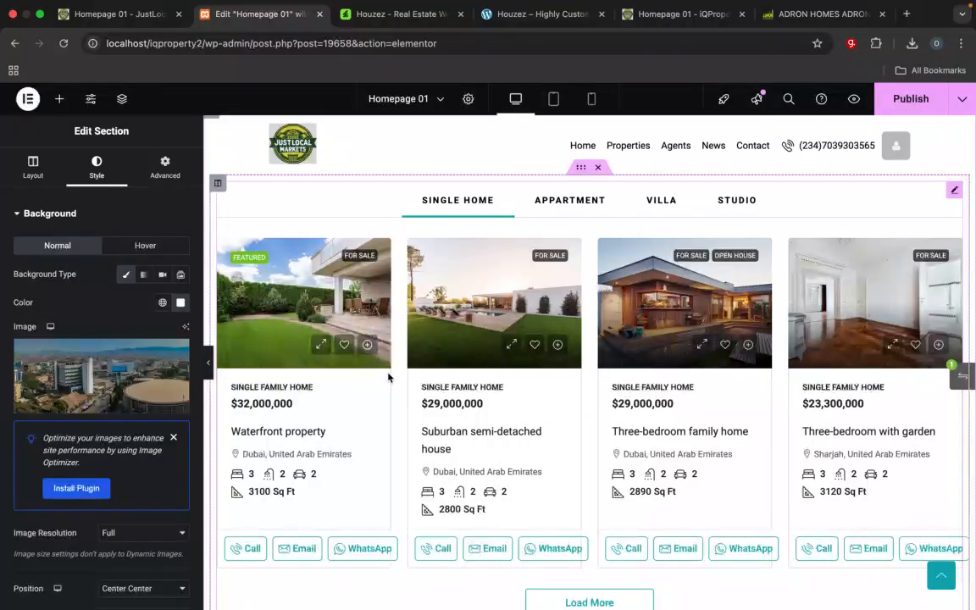
scroll(387, 377, "up", 4)
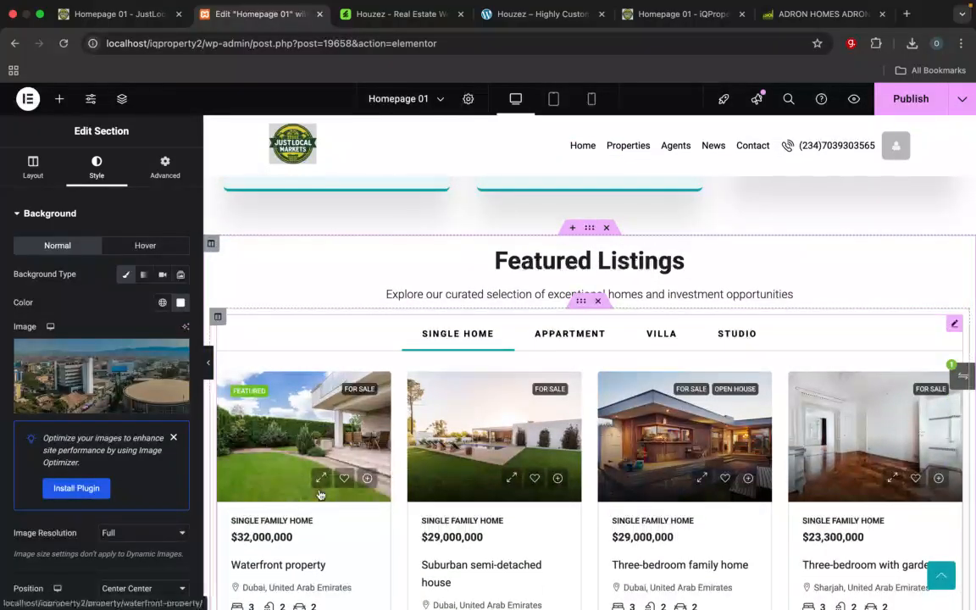
scroll(326, 457, "down", 4)
scroll(337, 370, "up", 2)
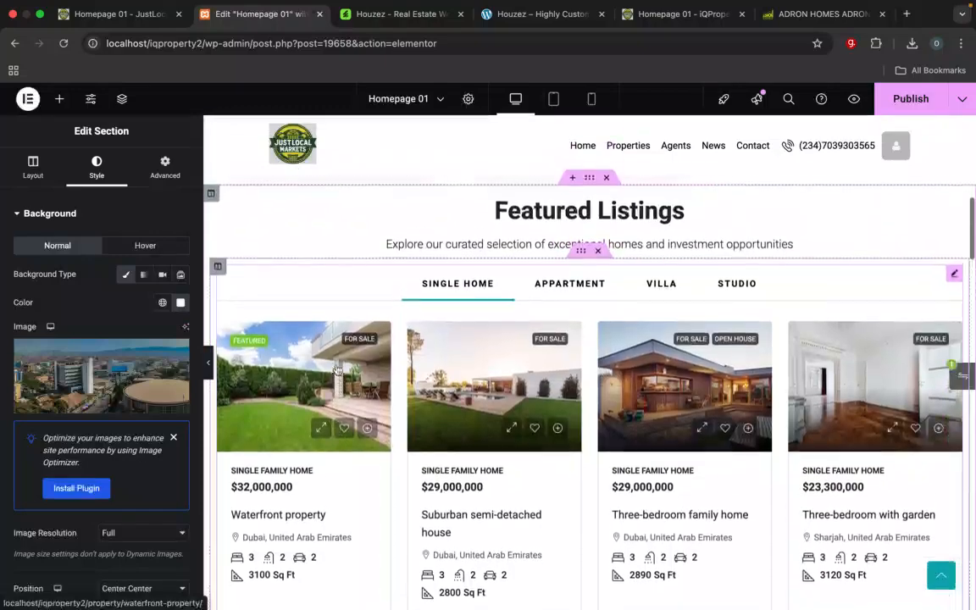
scroll(337, 369, "up", 1)
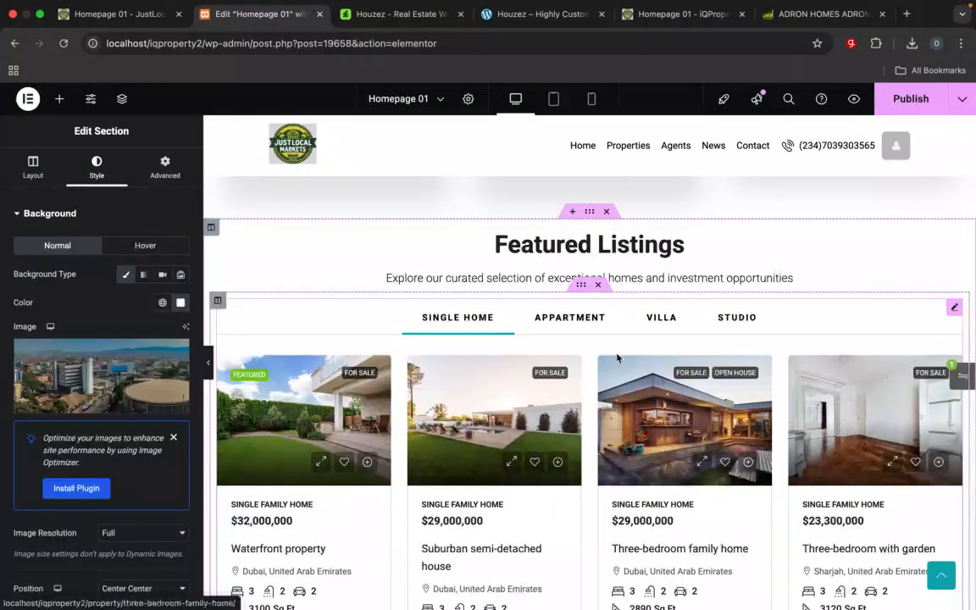
scroll(616, 358, "down", 2)
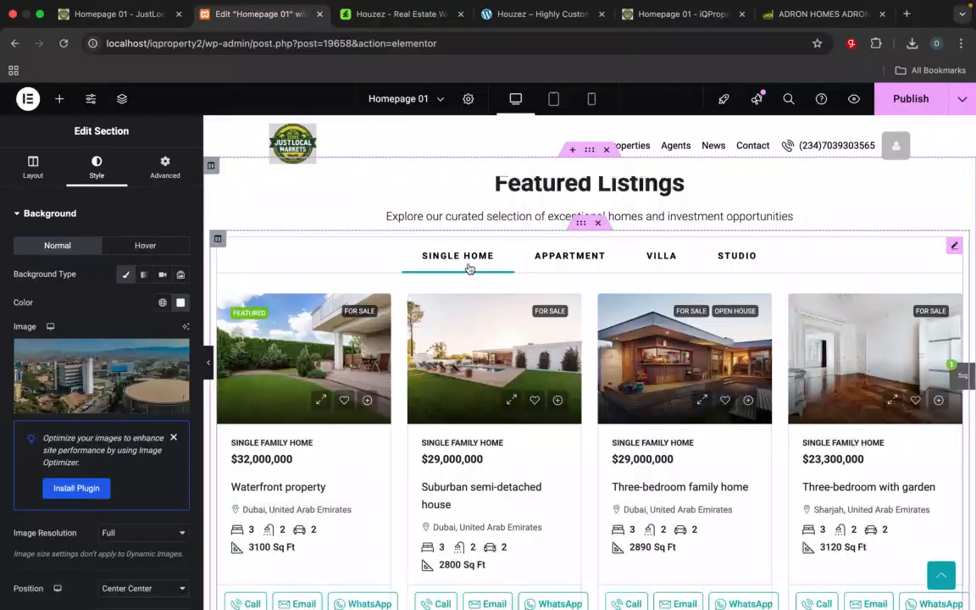
Step: Open the Featured Listings Properties Ajax Tabs widget for editing and inspect its listing cards, contact buttons and Load More area
left_click(583, 264)
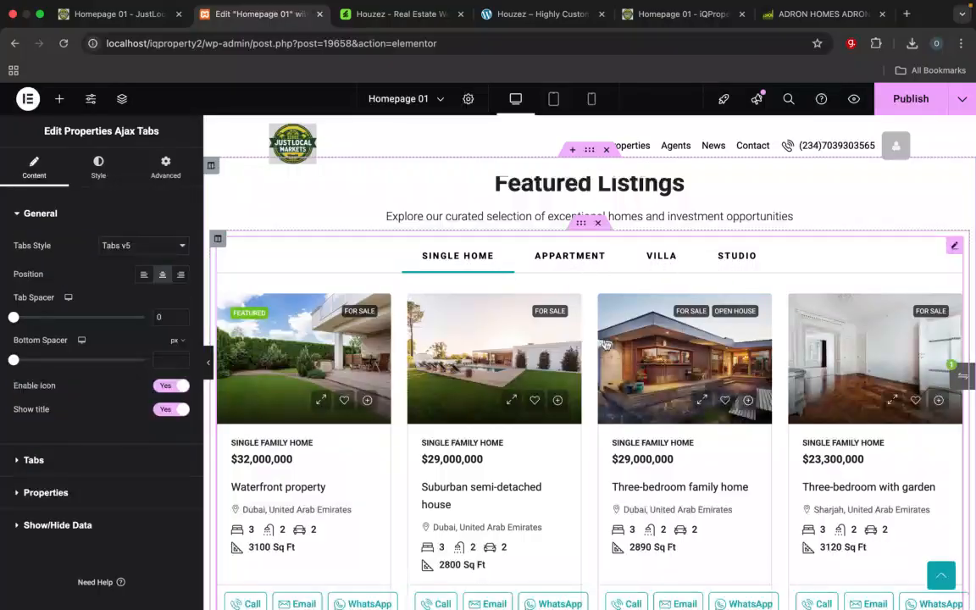
scroll(558, 338, "down", 1)
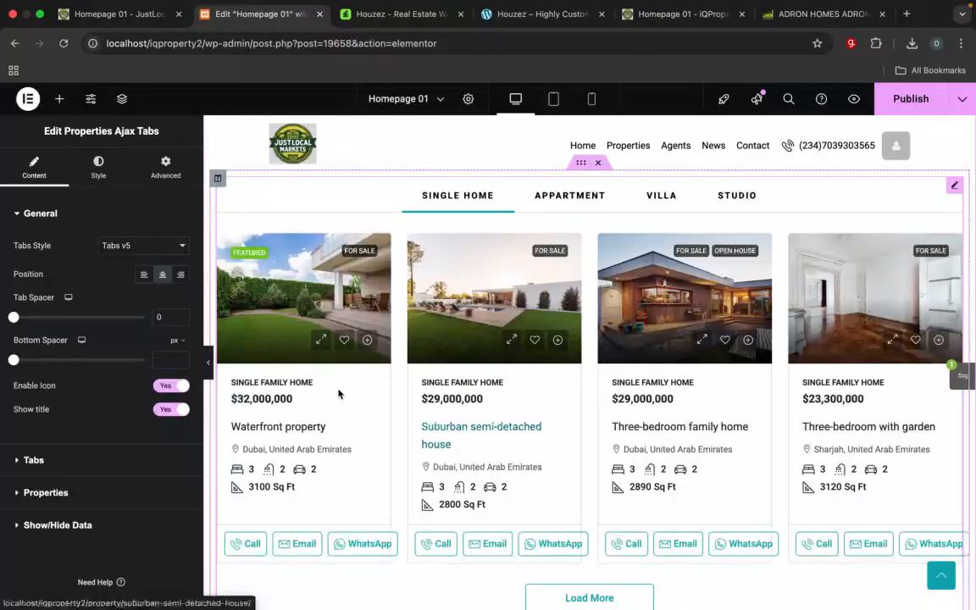
scroll(367, 408, "down", 2)
scroll(367, 407, "down", 1)
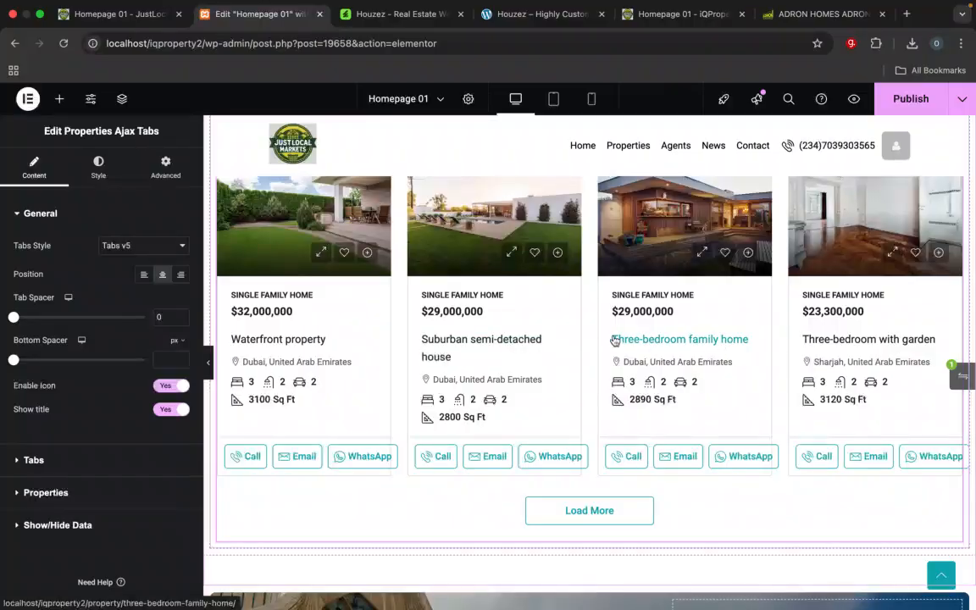
scroll(584, 330, "down", 2)
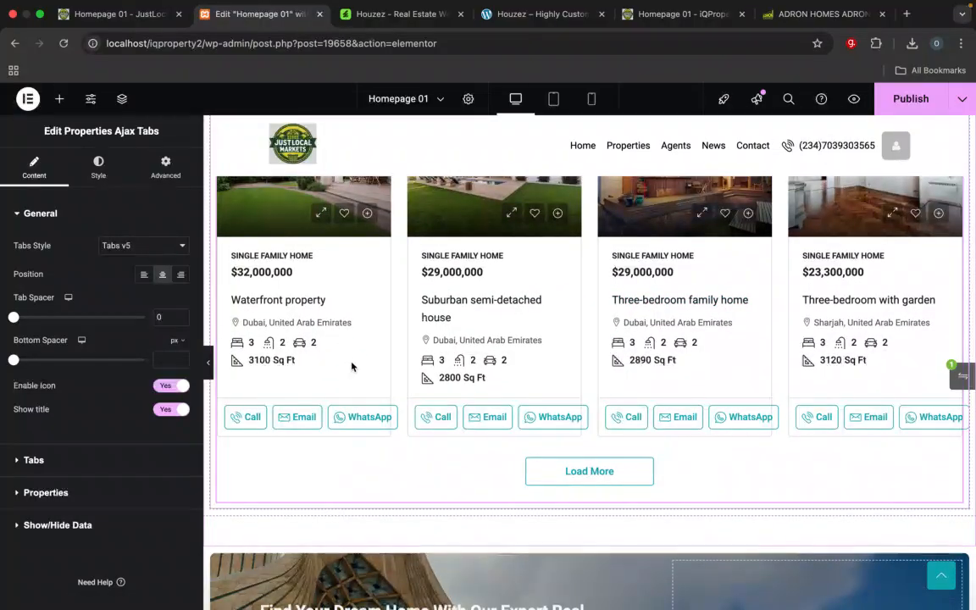
scroll(353, 365, "down", 2)
scroll(300, 377, "up", 5)
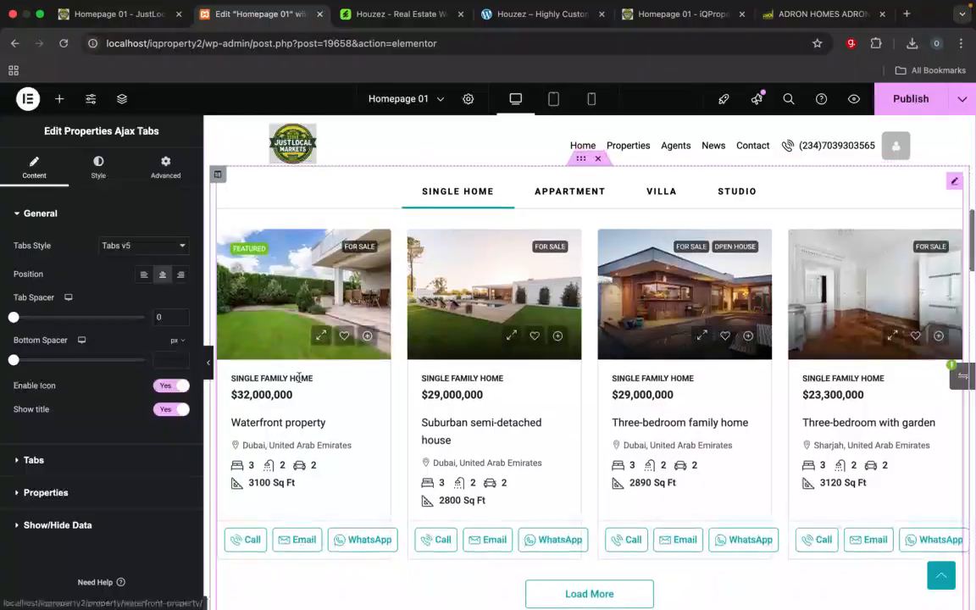
Step: Check the iQProperty homepage's listing cards and the Houzez demo page, then return to the Elementor editor and review the homepage sections
left_click(669, 14)
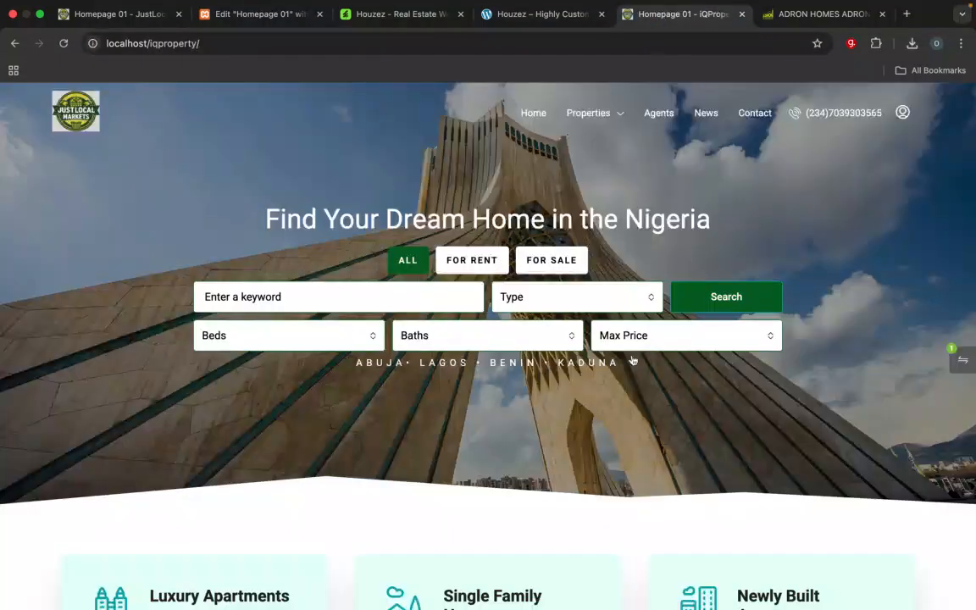
scroll(631, 360, "down", 10)
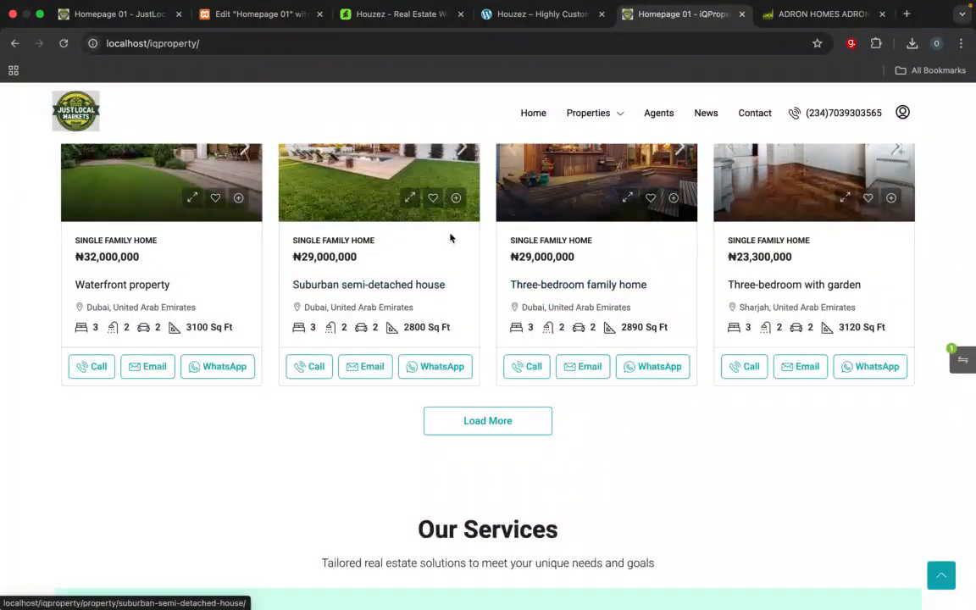
left_click(516, 14)
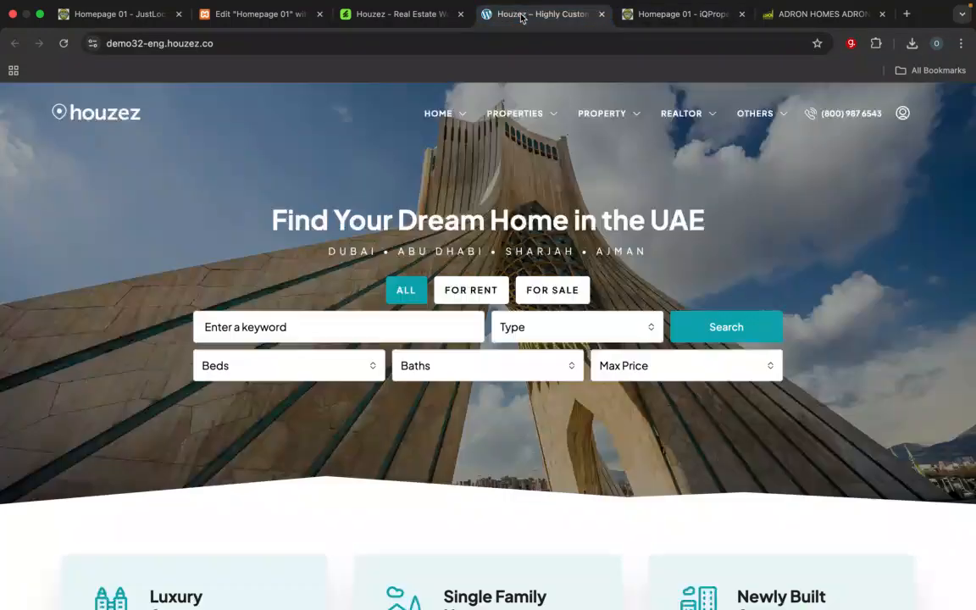
left_click(242, 12)
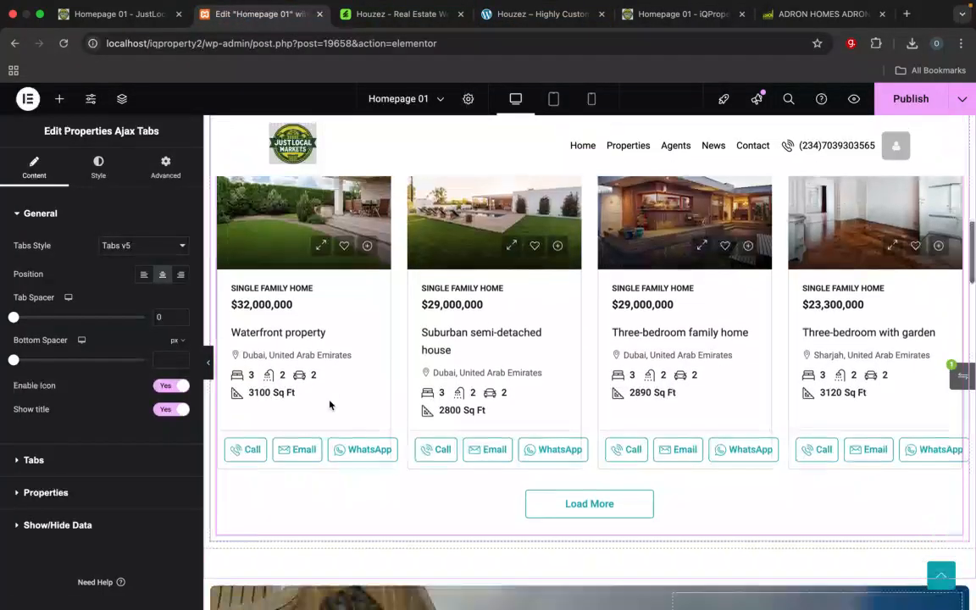
scroll(329, 405, "down", 2)
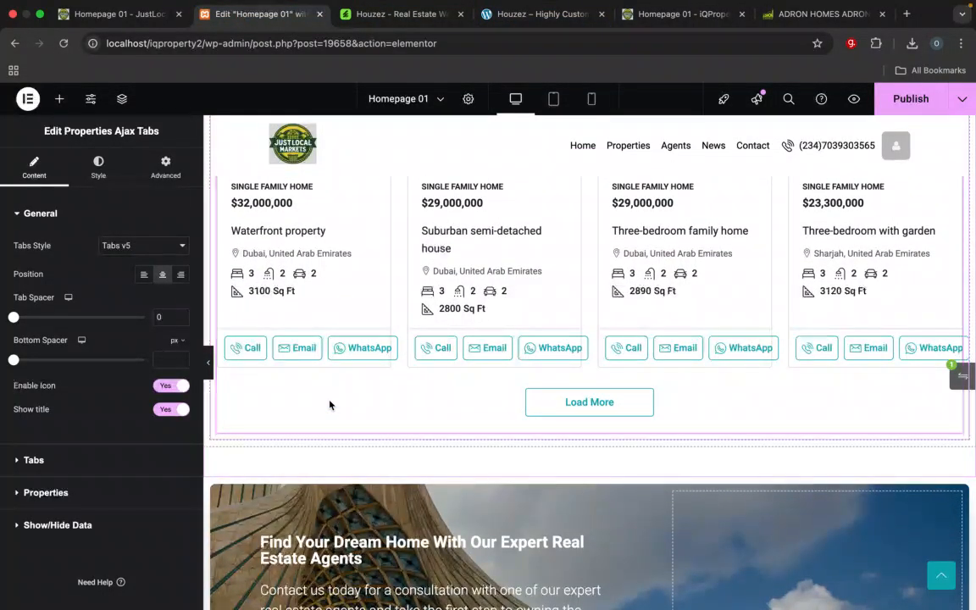
scroll(329, 405, "up", 10)
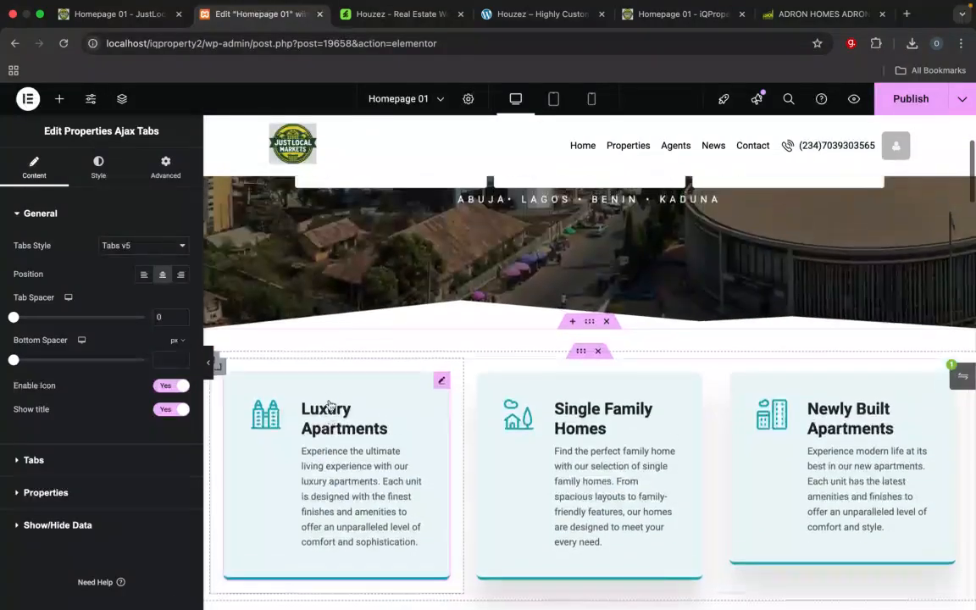
Step: Check the section order on the iQProperty homepage, focusing on the listings, Our Services and the agent consultation banner
scroll(329, 405, "down", 10)
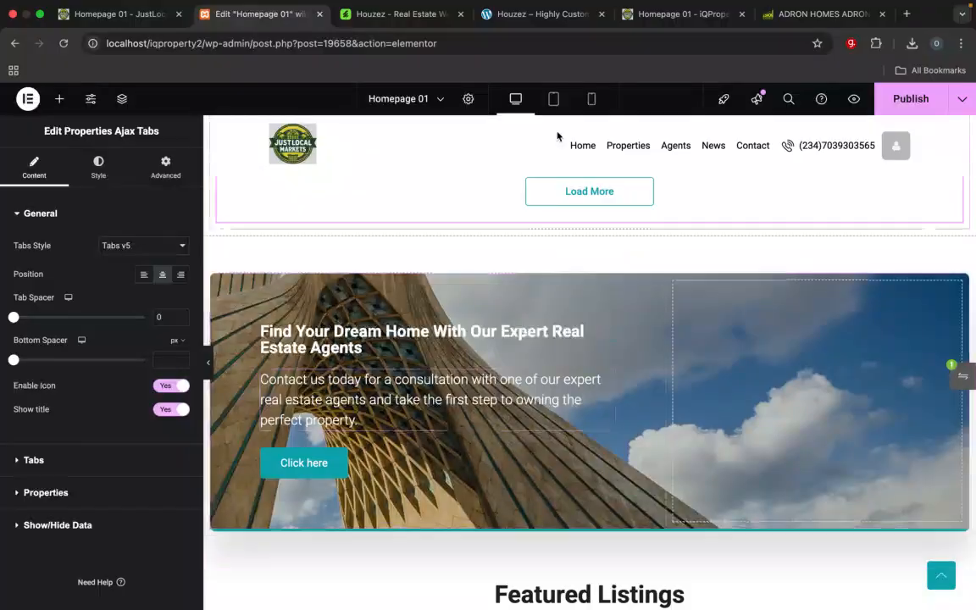
left_click(662, 15)
scroll(584, 364, "down", 5)
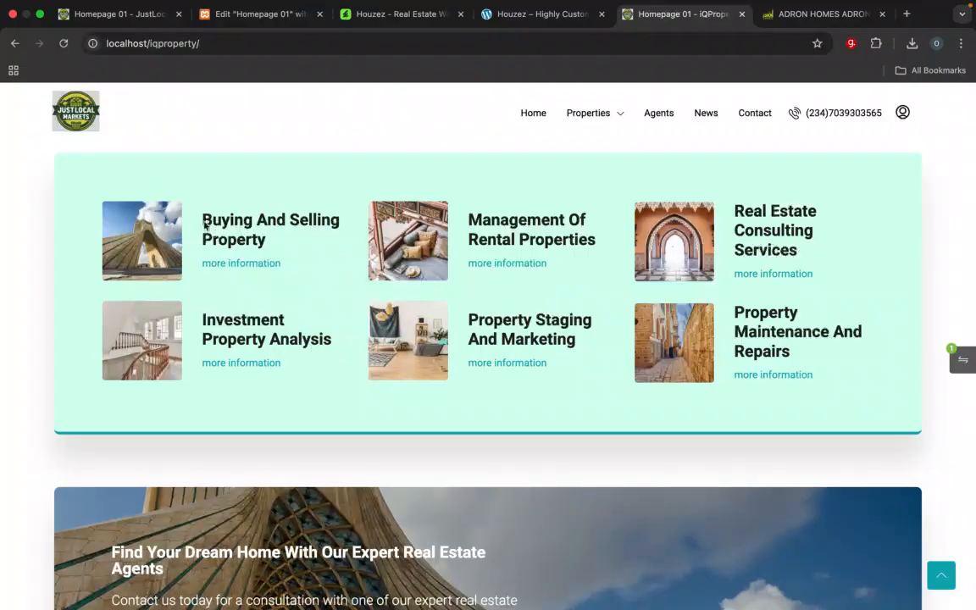
scroll(275, 298, "up", 4)
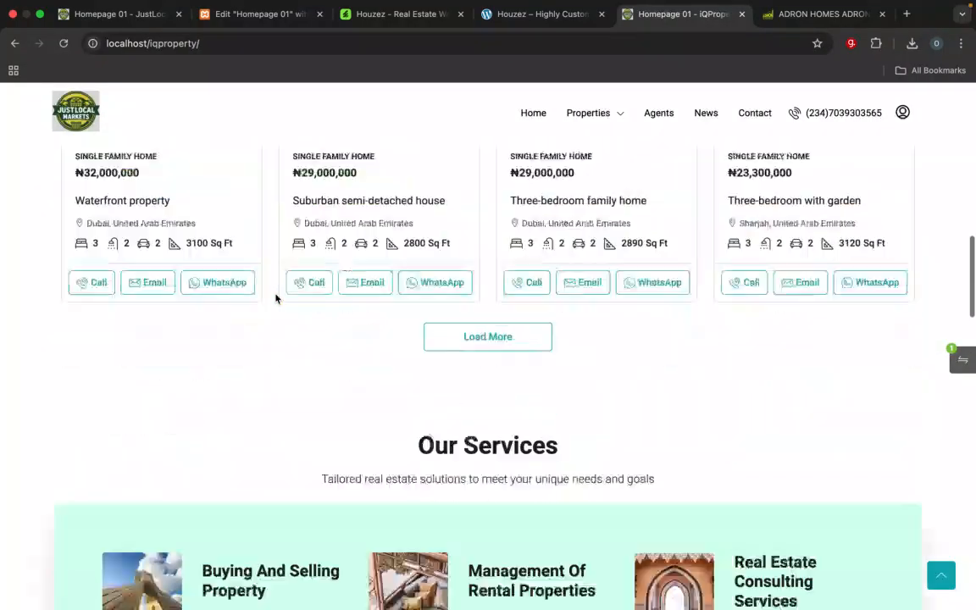
scroll(275, 298, "down", 10)
scroll(275, 298, "up", 6)
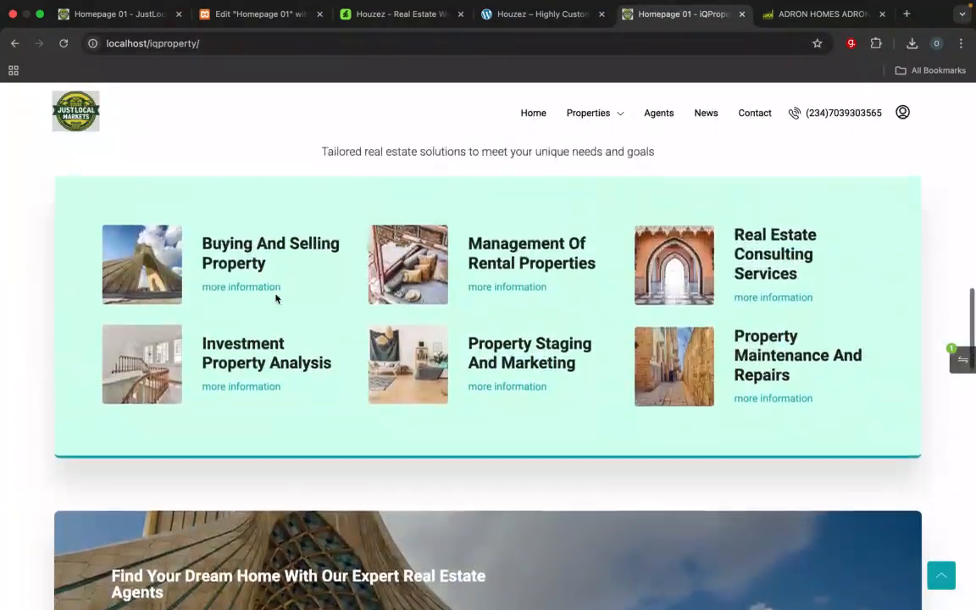
scroll(474, 272, "up", 3)
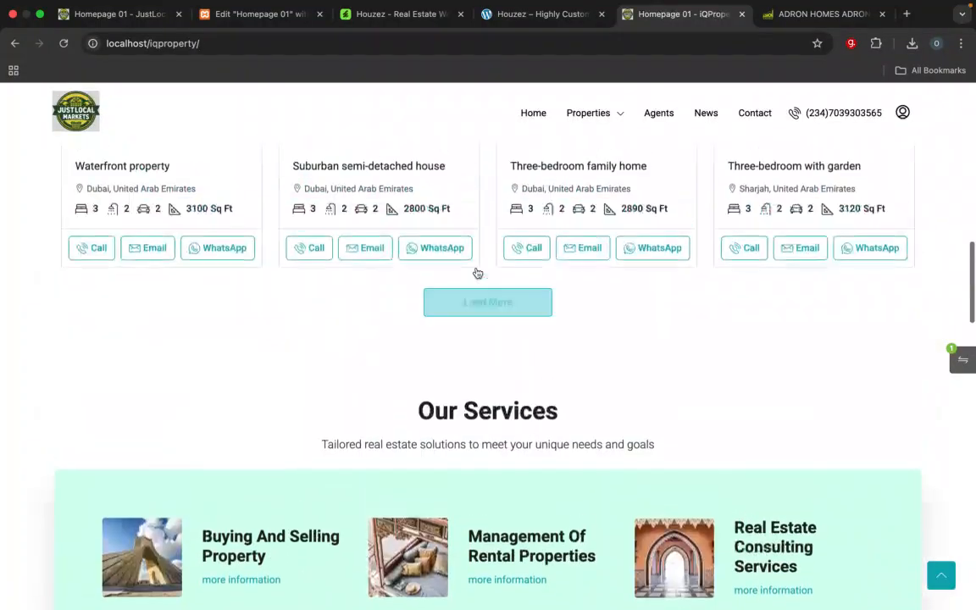
scroll(474, 272, "down", 3)
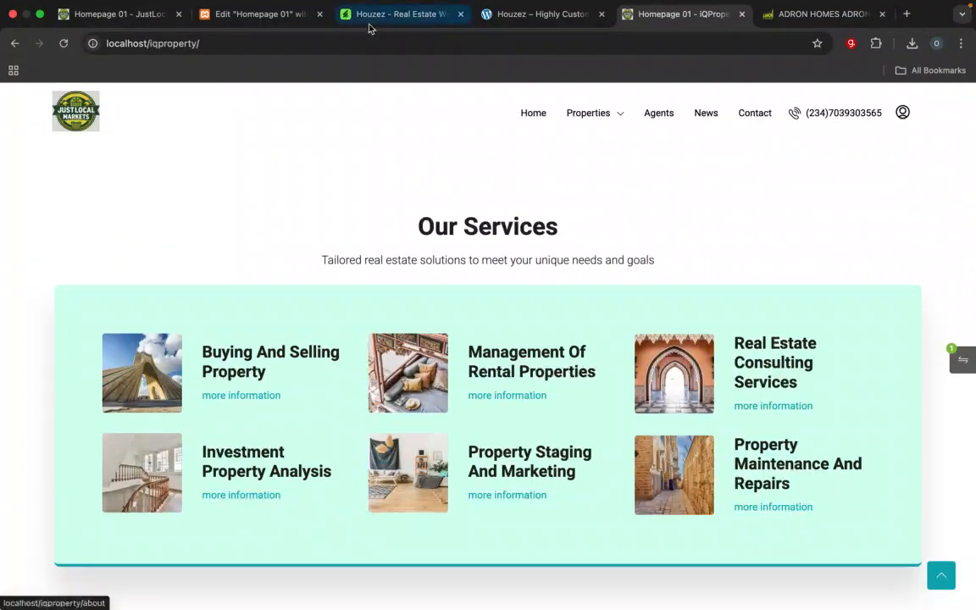
Step: Return to the Elementor editor and compare its homepage section order, from the listings through the banner, Our Services and the agents section
left_click(258, 24)
scroll(333, 366, "down", 10)
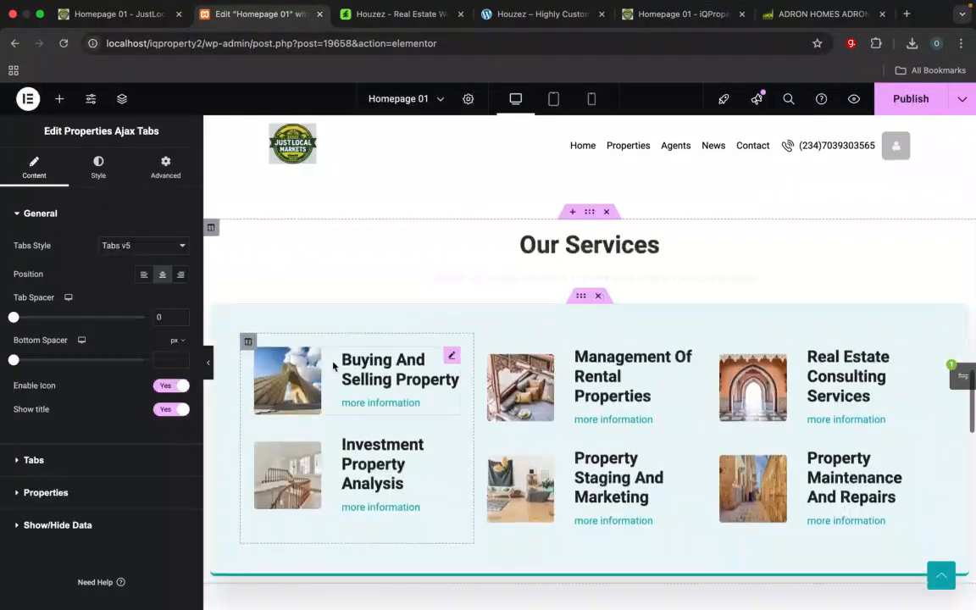
scroll(333, 365, "down", 3)
scroll(333, 364, "up", 5)
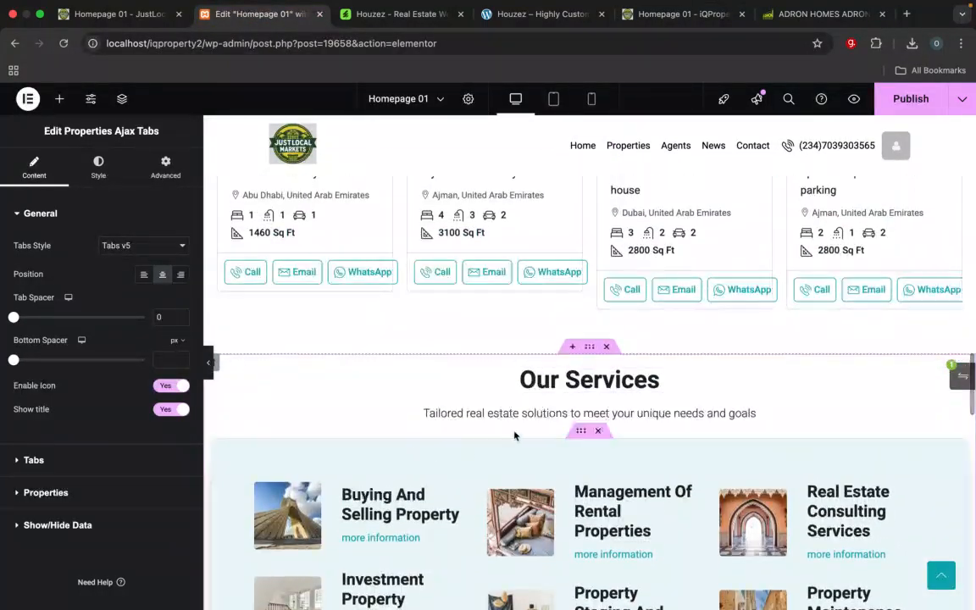
scroll(514, 435, "up", 5)
scroll(551, 414, "down", 7)
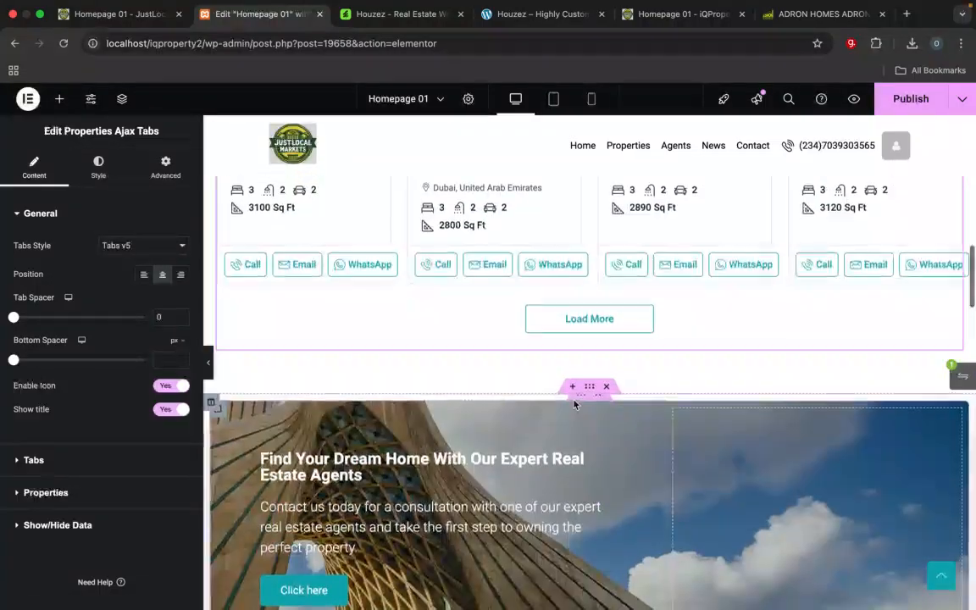
scroll(574, 404, "down", 6)
scroll(573, 404, "up", 2)
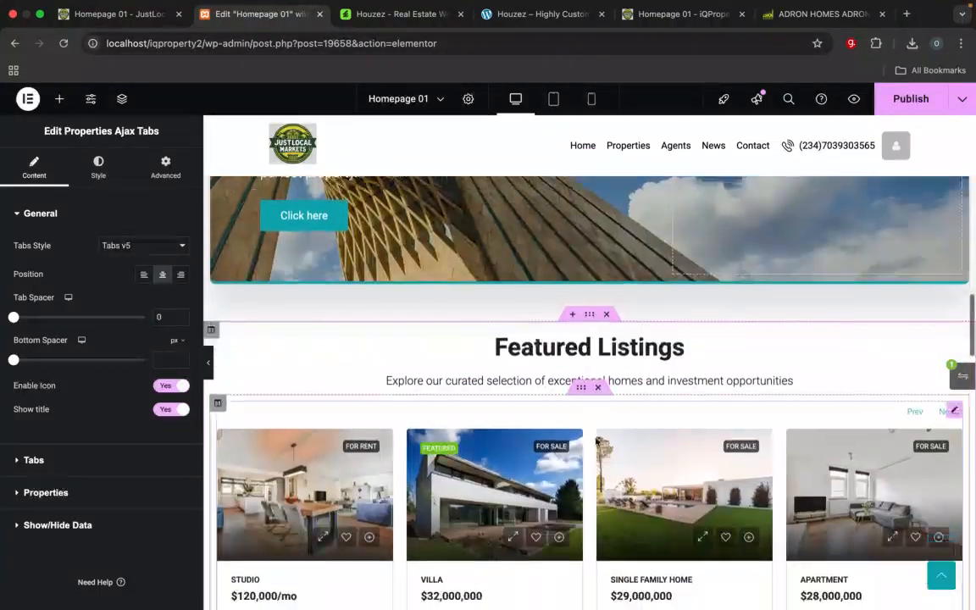
scroll(596, 442, "down", 8)
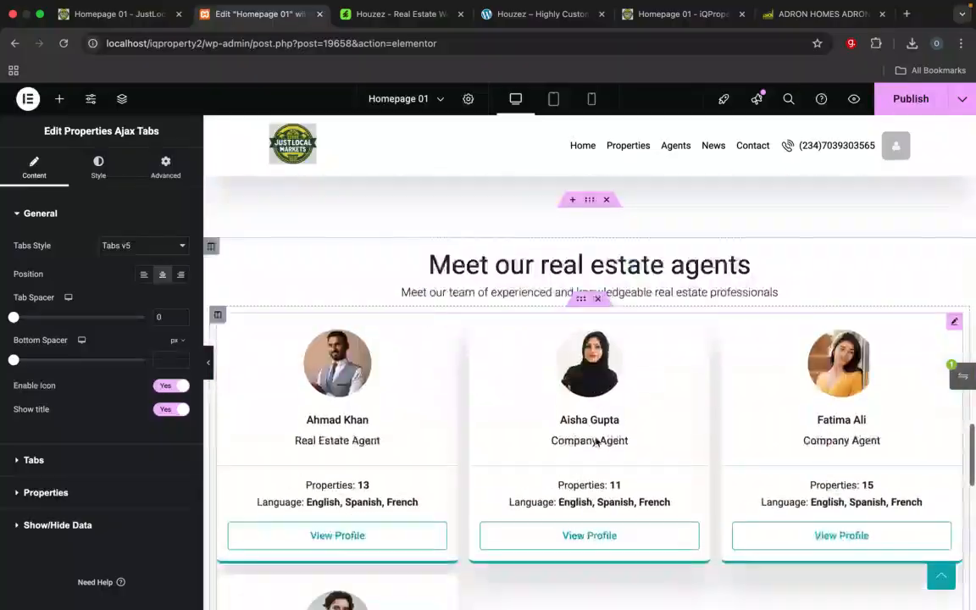
scroll(596, 440, "up", 10)
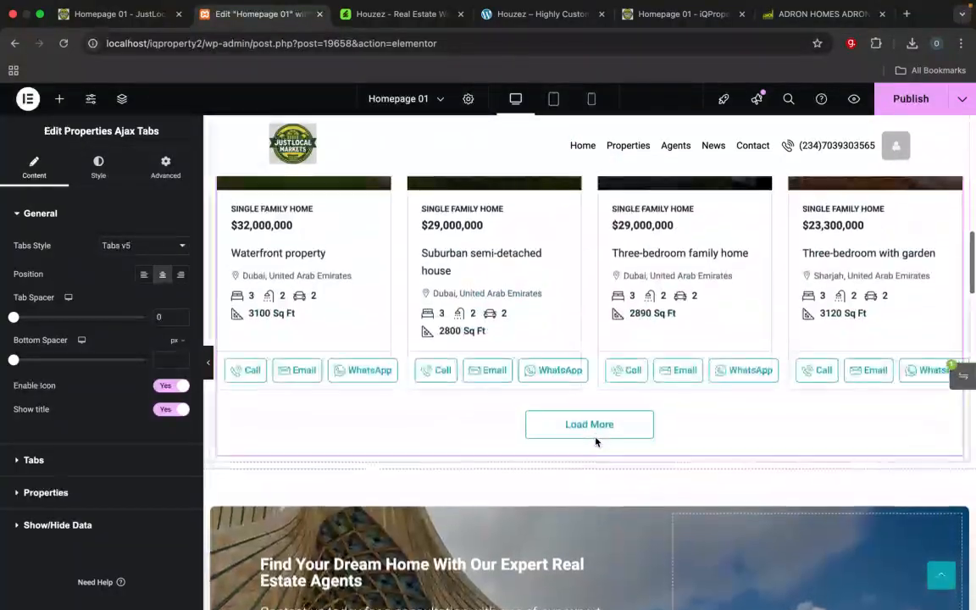
Step: Delete the second Featured Listings section, the carousel between the Find Your Dream Home banner and Our Services
scroll(596, 441, "up", 5)
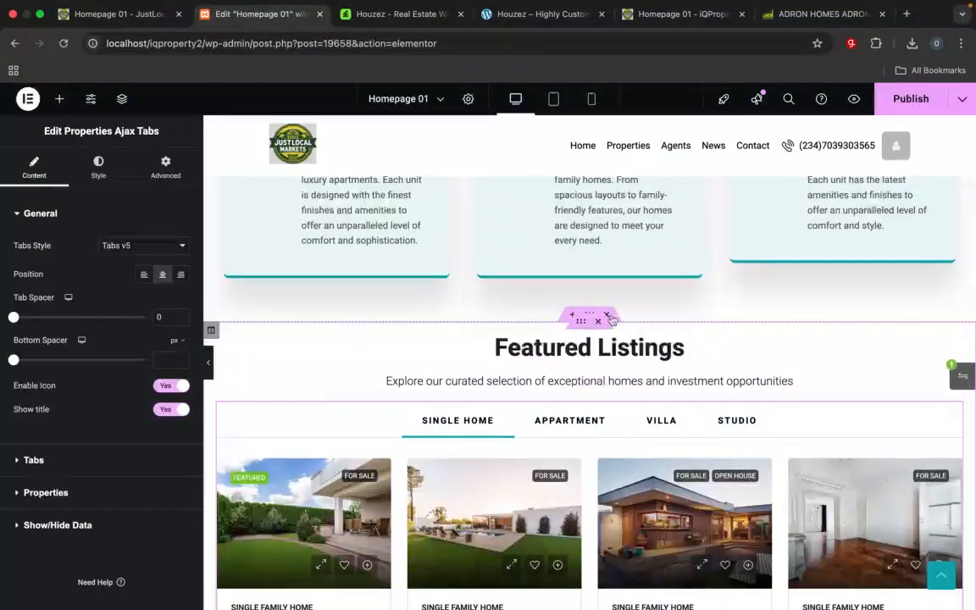
scroll(610, 317, "down", 8)
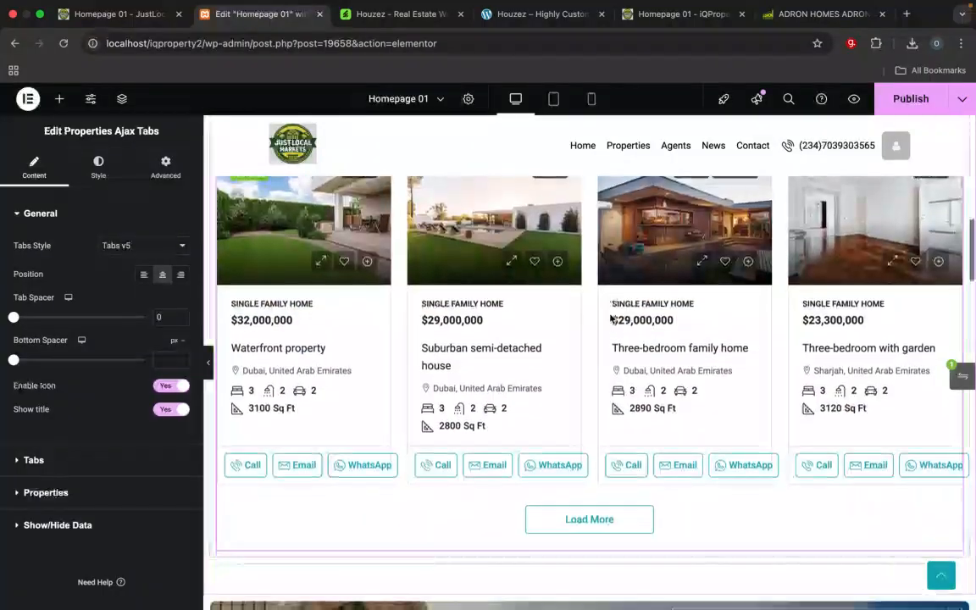
scroll(610, 318, "down", 5)
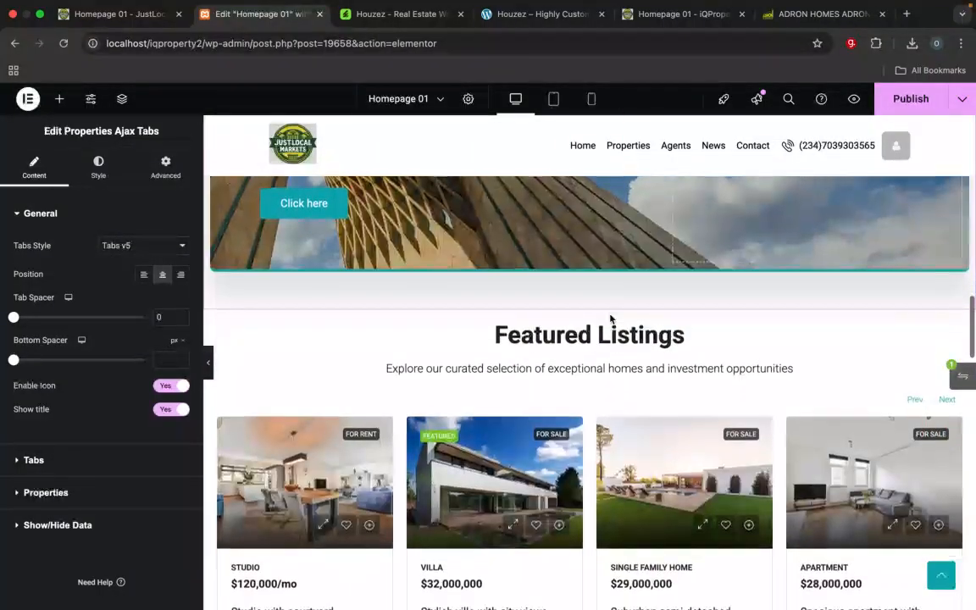
scroll(610, 318, "up", 2)
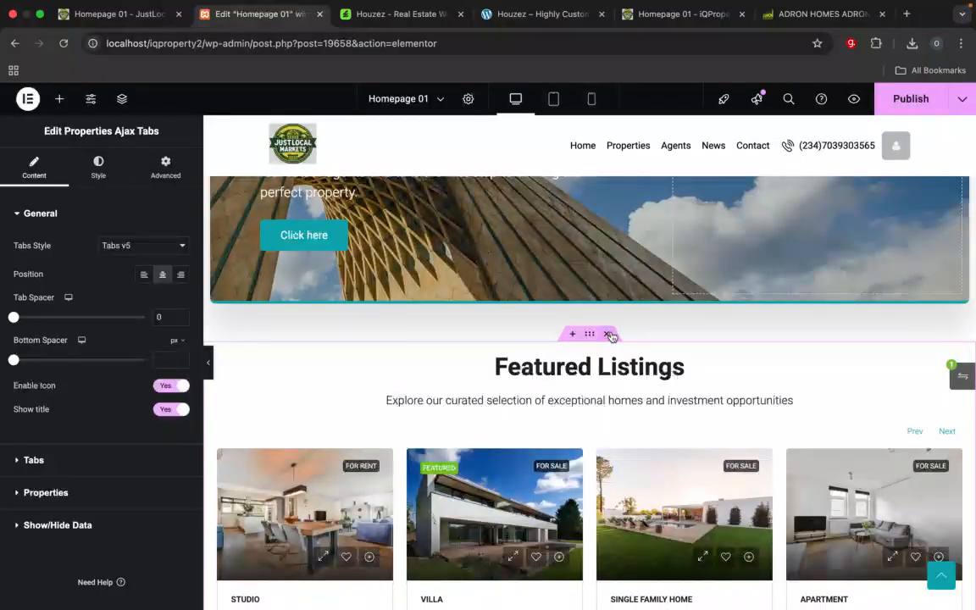
scroll(610, 335, "down", 6)
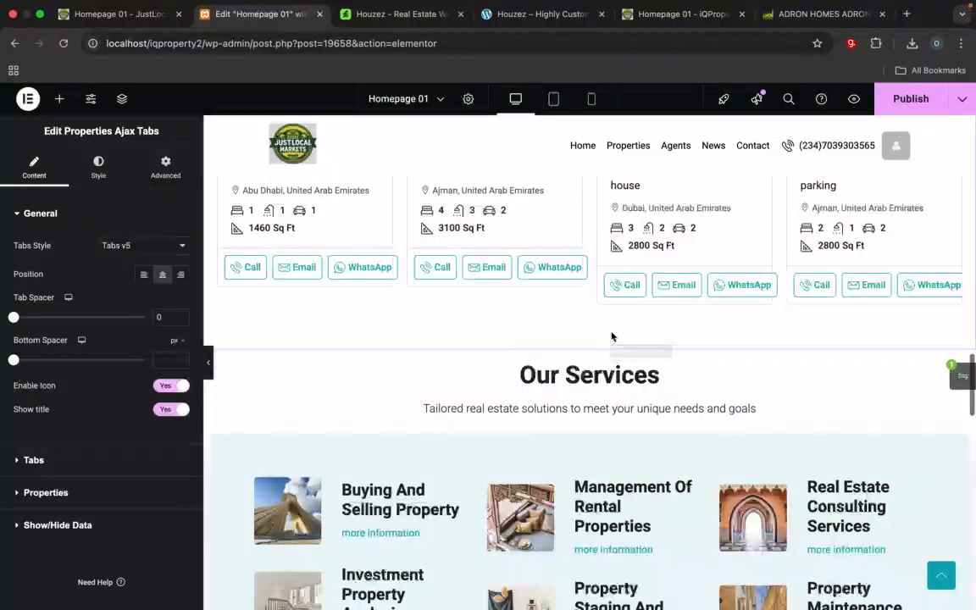
scroll(611, 337, "up", 5)
scroll(611, 337, "up", 1)
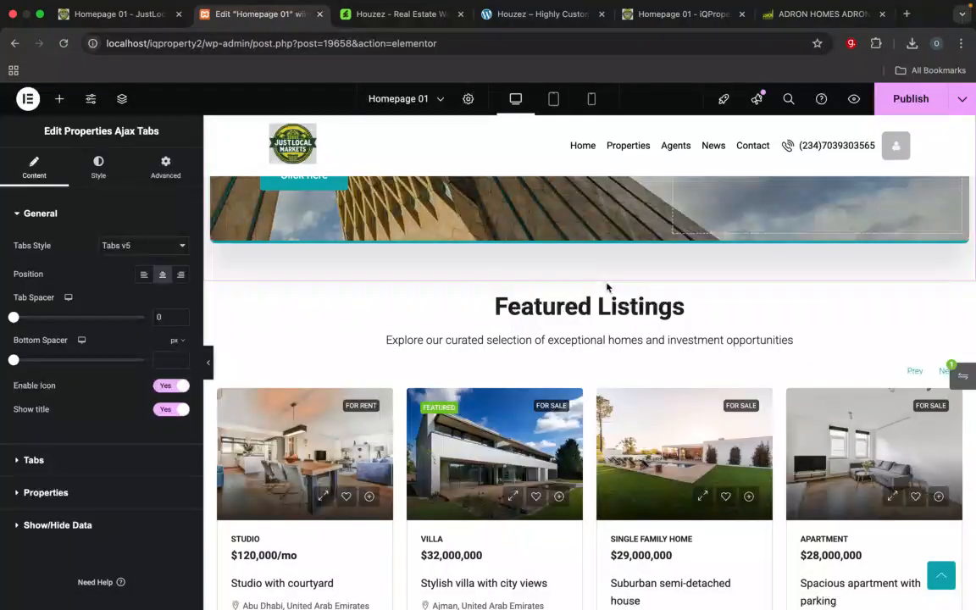
left_click(606, 276)
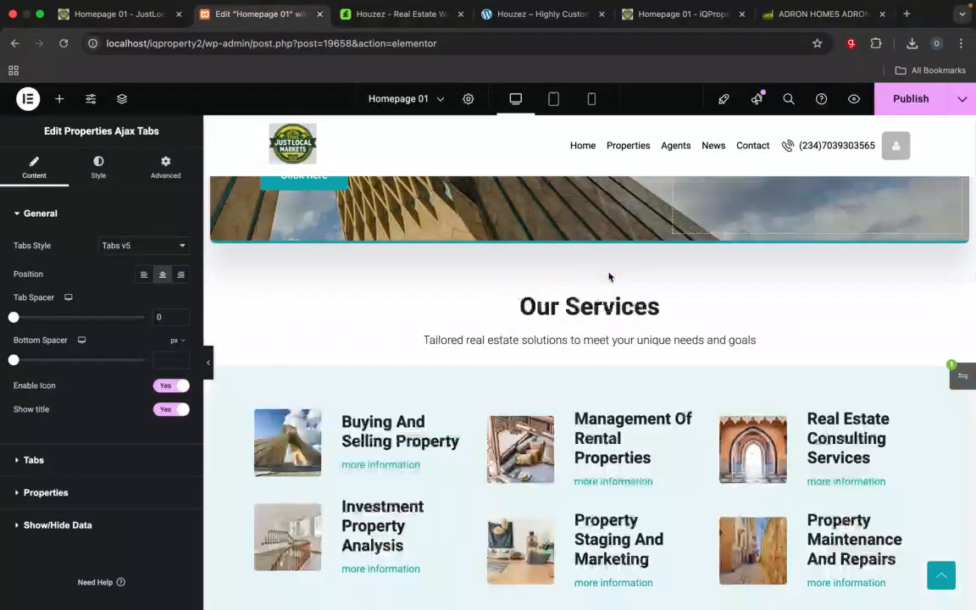
Step: Delete the Meet our real estate agents section and the Sign Up For The Newsletter section below Our Services
scroll(640, 427, "up", 5)
scroll(640, 428, "up", 2)
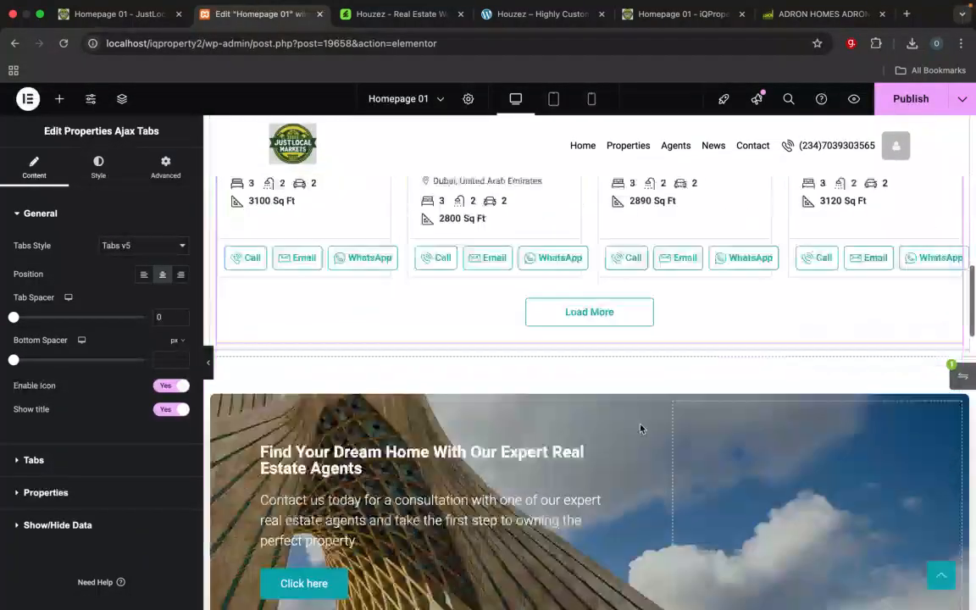
scroll(640, 428, "down", 8)
scroll(641, 428, "down", 3)
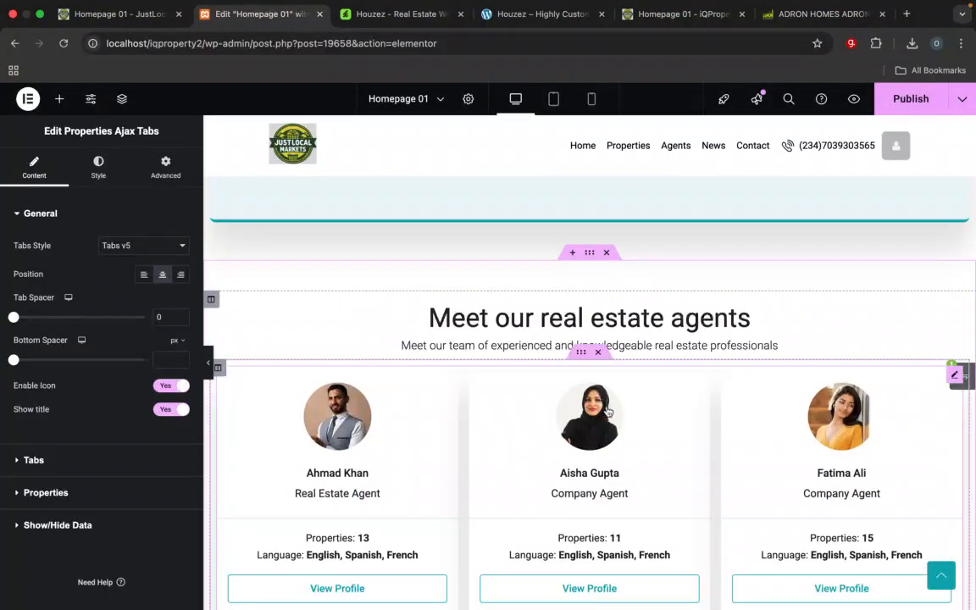
left_click(606, 253)
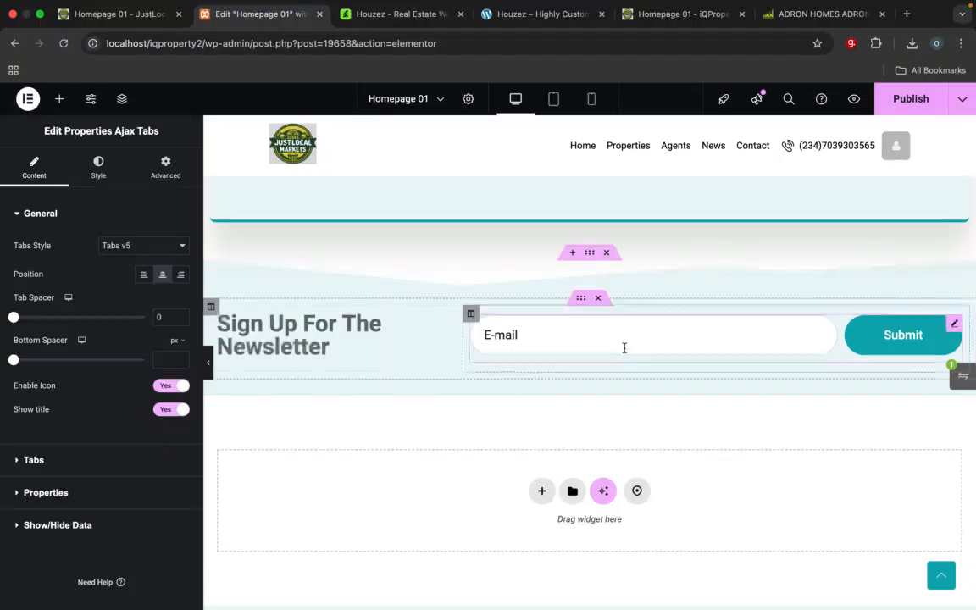
scroll(612, 293, "up", 1)
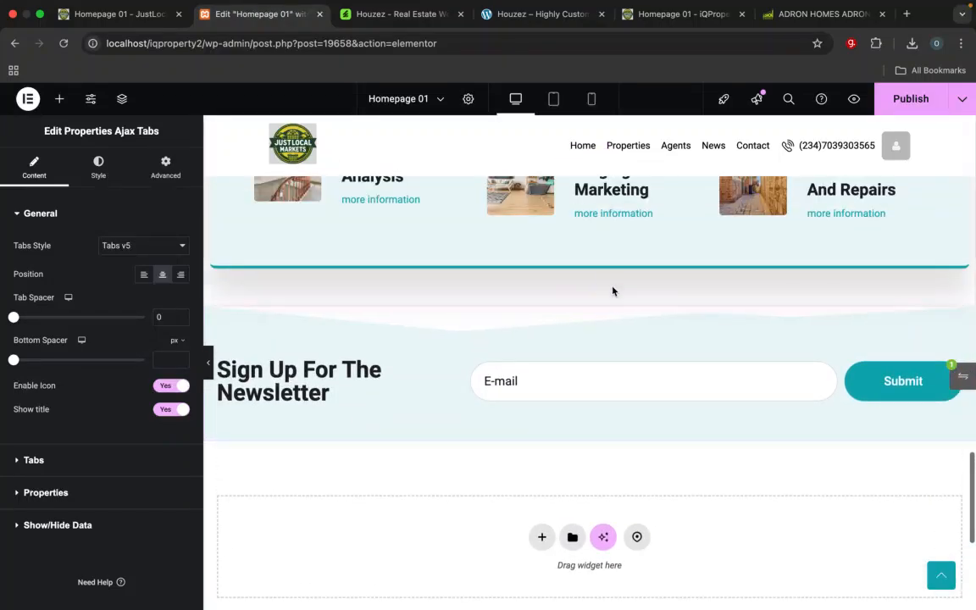
left_click(607, 301)
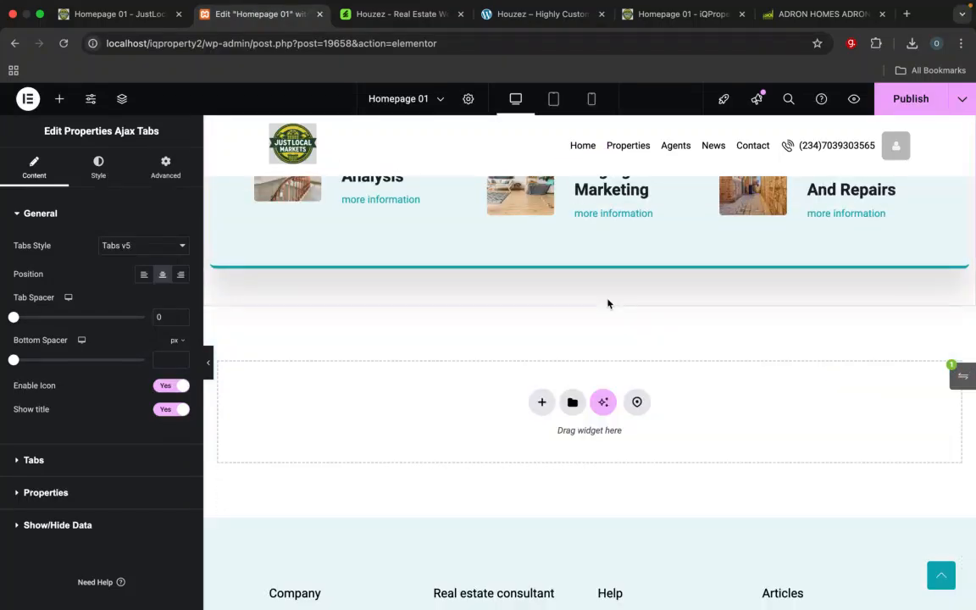
Step: Review the order of the remaining homepage sections: Featured Listings, the Find Your Dream Home banner and Our Services
scroll(625, 396, "up", 5)
scroll(624, 395, "down", 6)
scroll(624, 394, "up", 6)
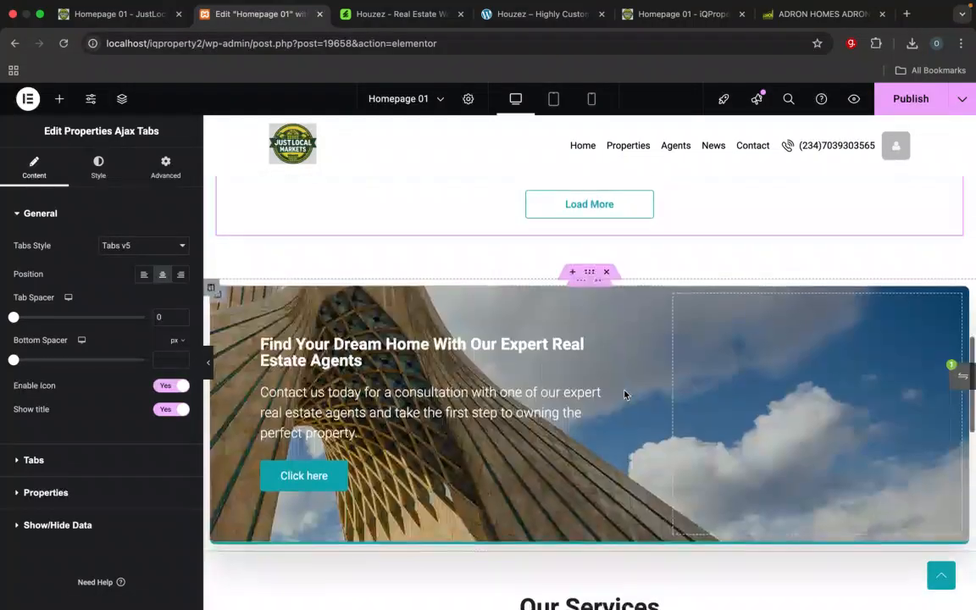
scroll(624, 394, "up", 1)
scroll(624, 395, "down", 4)
scroll(625, 395, "up", 1)
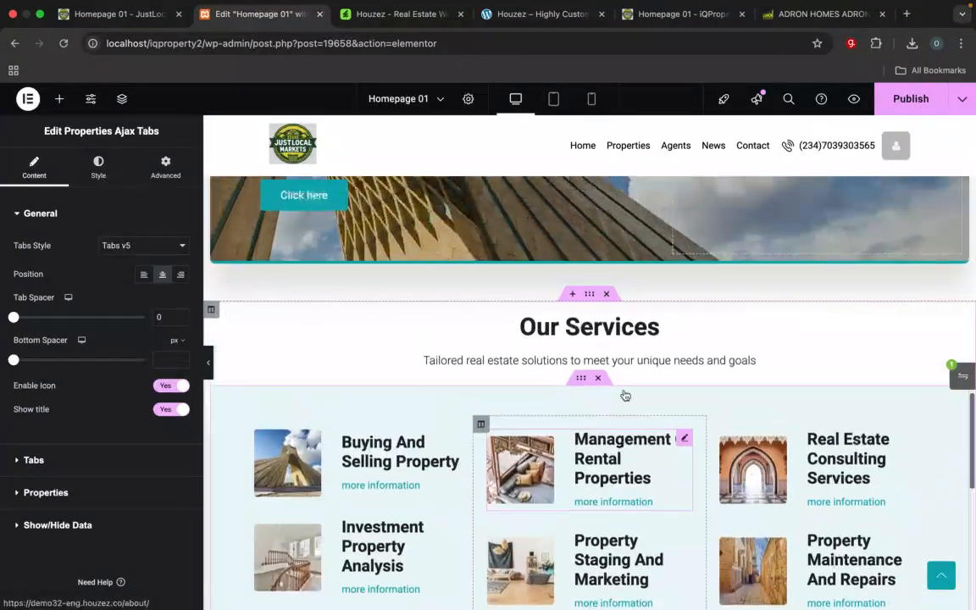
scroll(624, 394, "down", 5)
scroll(624, 395, "up", 2)
scroll(624, 394, "down", 1)
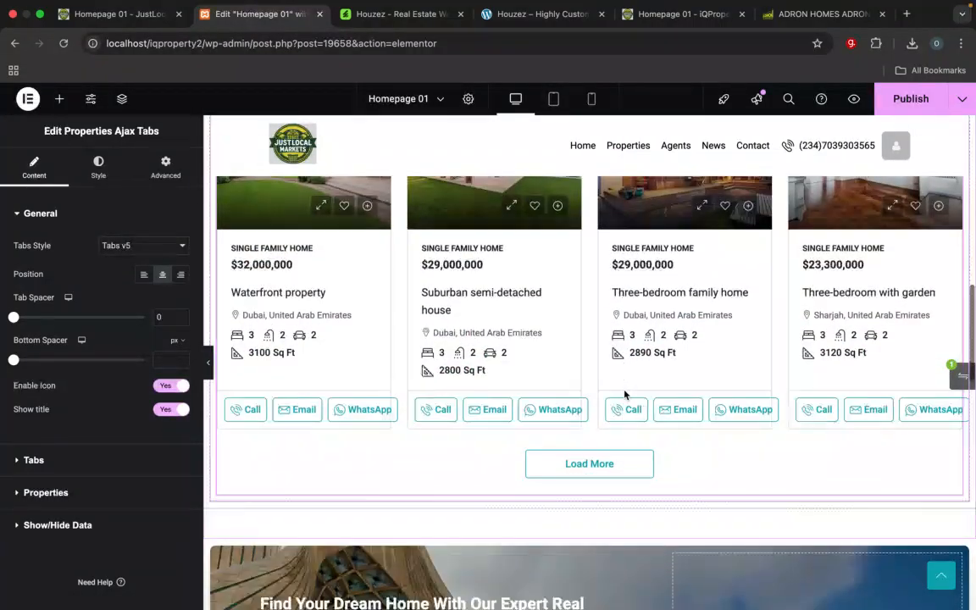
scroll(624, 395, "down", 5)
scroll(624, 388, "down", 3)
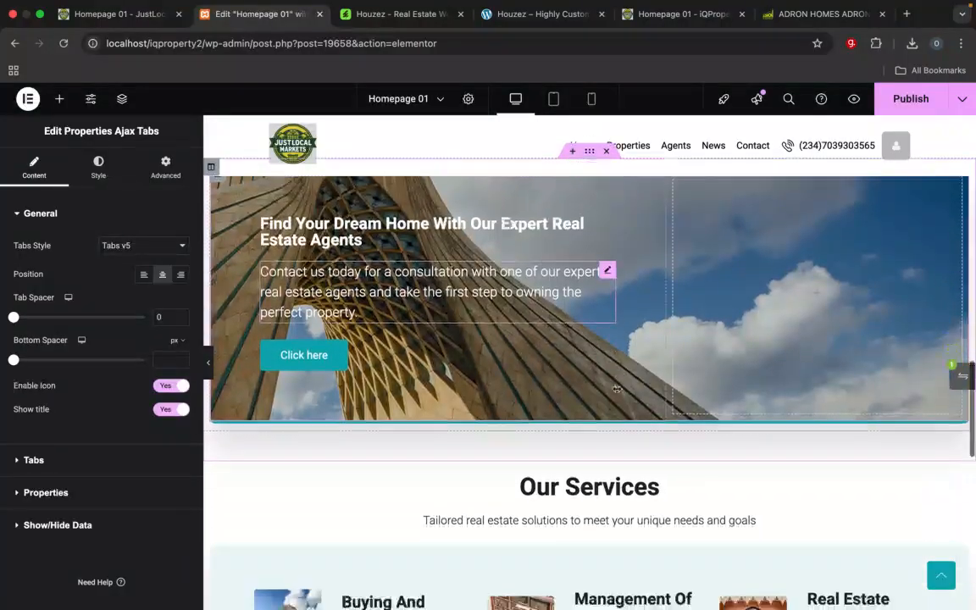
scroll(617, 393, "up", 4)
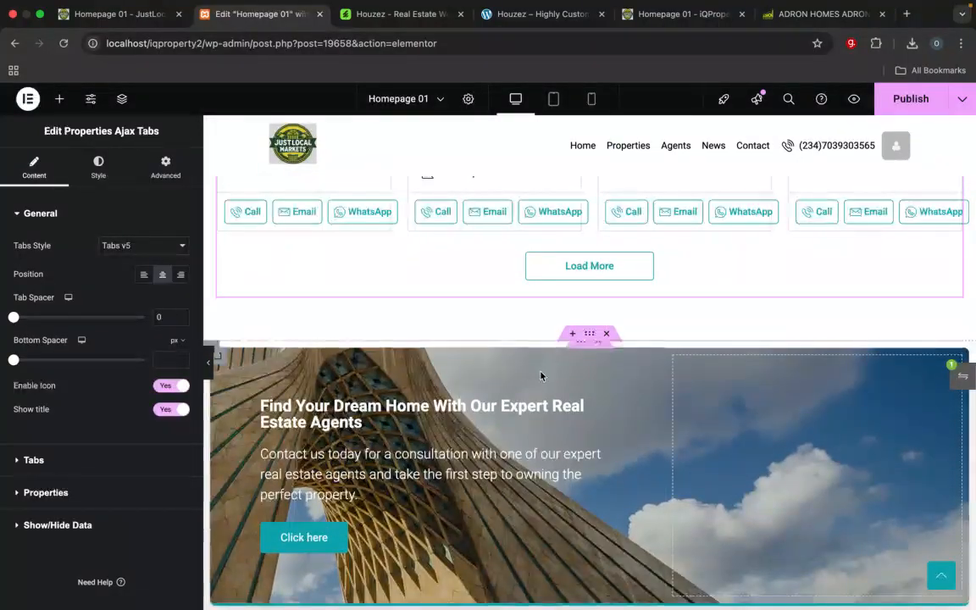
scroll(598, 383, "down", 3)
scroll(598, 383, "up", 1)
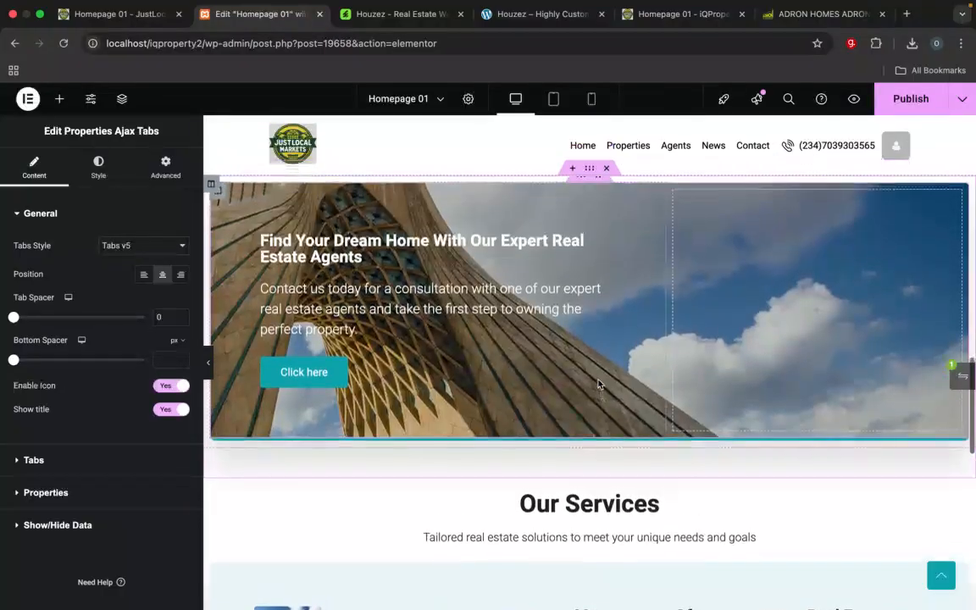
scroll(598, 384, "down", 1)
scroll(598, 383, "up", 1)
scroll(598, 384, "up", 1)
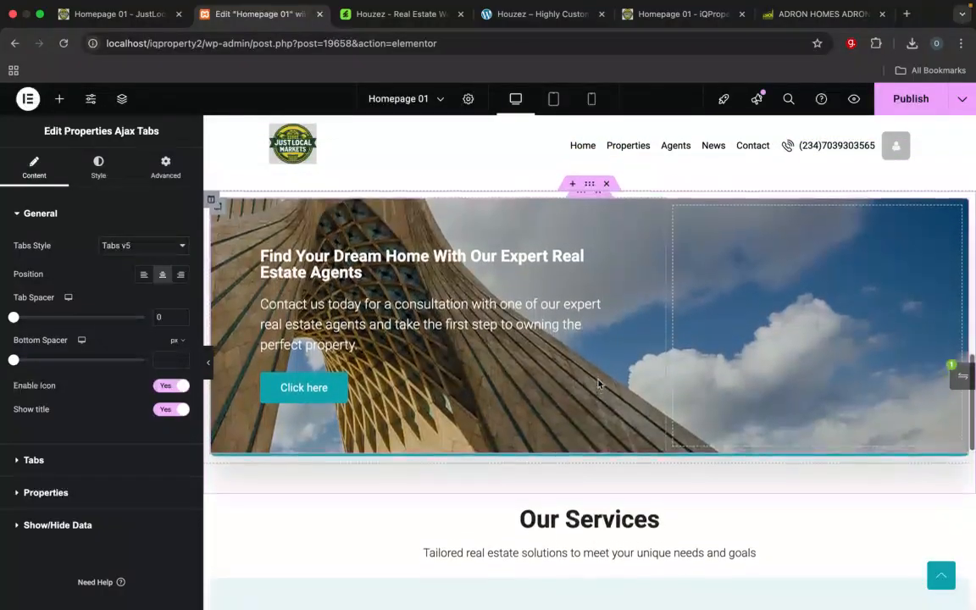
Step: Move the Our Services section above the Find Your Dream Home banner, directly below the tabbed Featured Listings
scroll(618, 489, "down", 1)
scroll(618, 490, "up", 1)
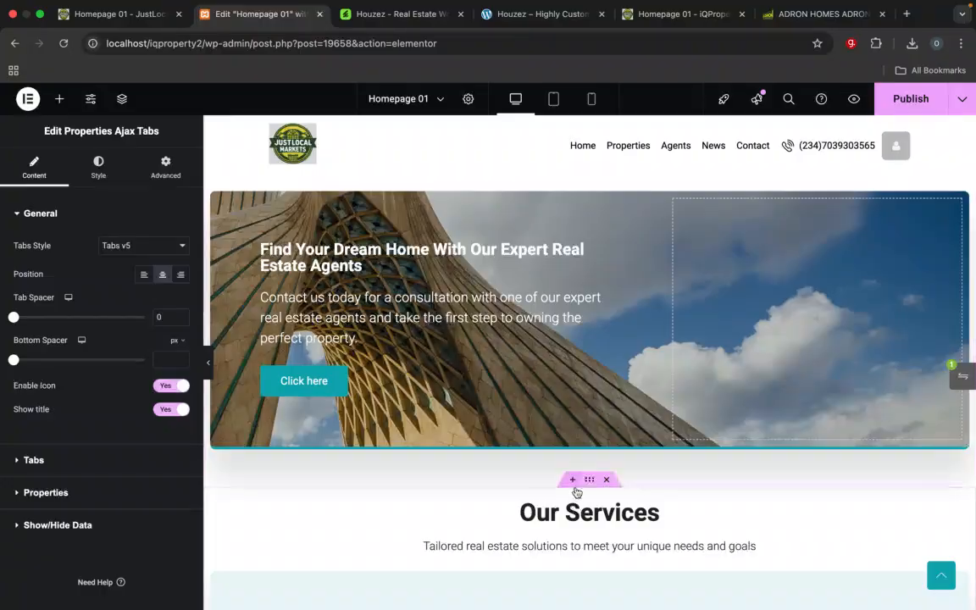
left_click_drag(589, 483, 567, 191)
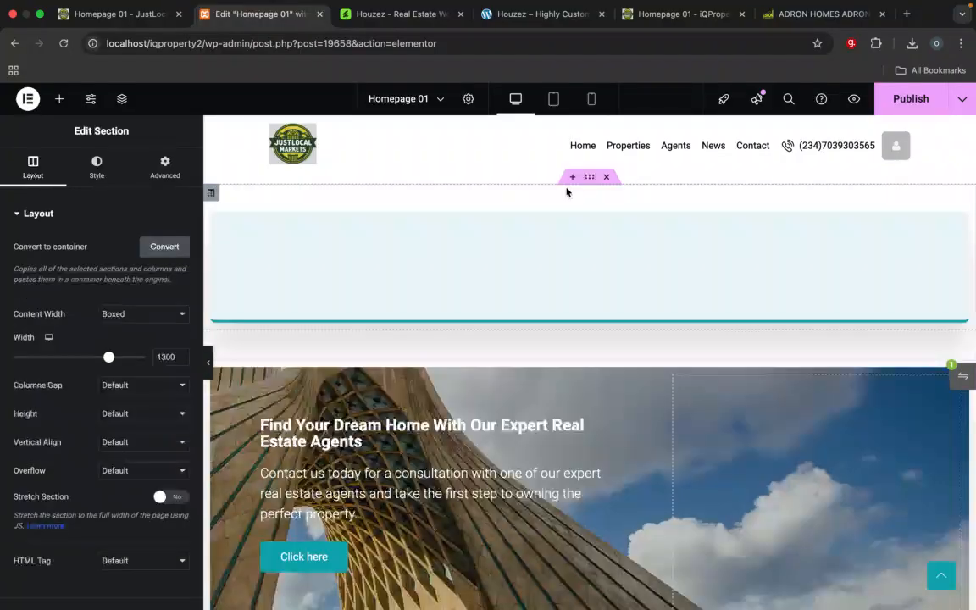
scroll(588, 305, "down", 5)
scroll(587, 305, "down", 2)
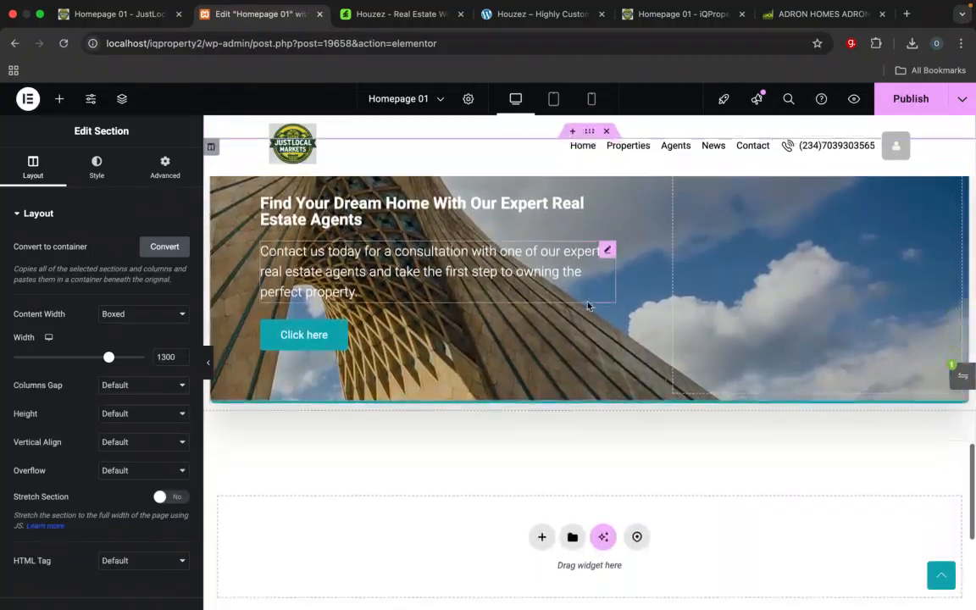
scroll(588, 305, "up", 6)
scroll(587, 305, "up", 10)
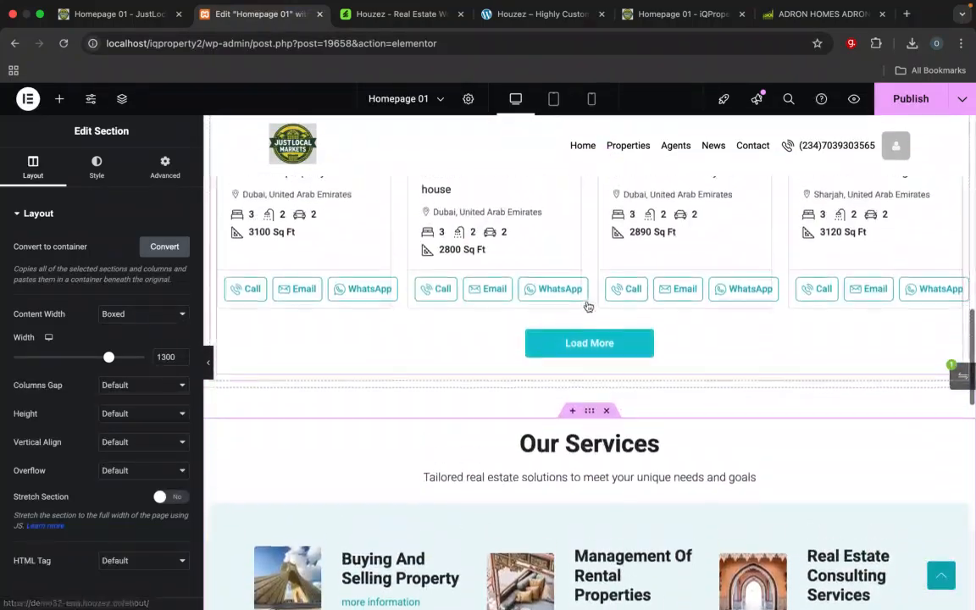
Step: Compare the moved Our Services section with the Our Services section on the iQProperty reference homepage
scroll(586, 301, "down", 5)
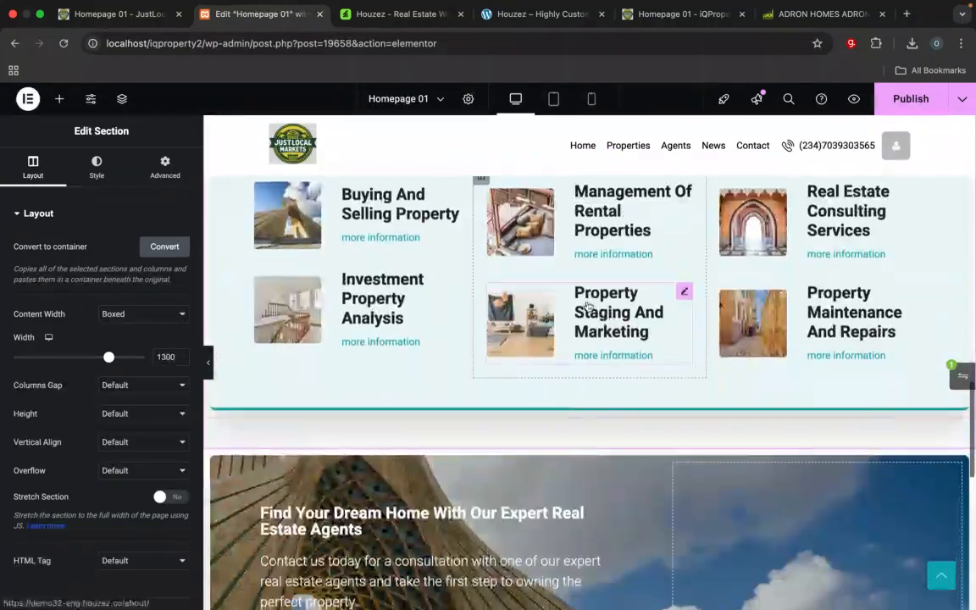
scroll(588, 305, "up", 8)
scroll(587, 305, "down", 5)
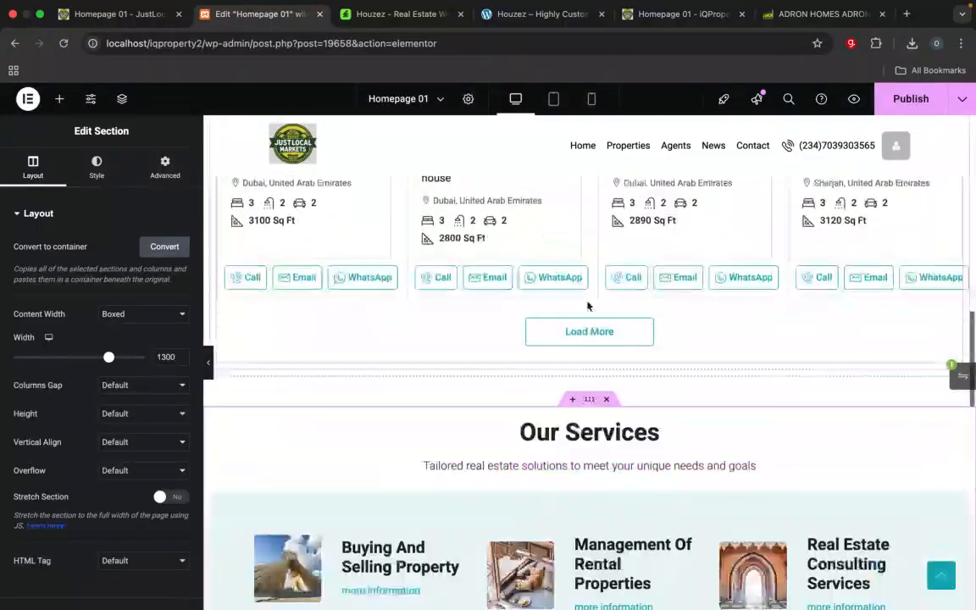
scroll(588, 305, "up", 3)
scroll(588, 305, "down", 5)
scroll(588, 305, "down", 1)
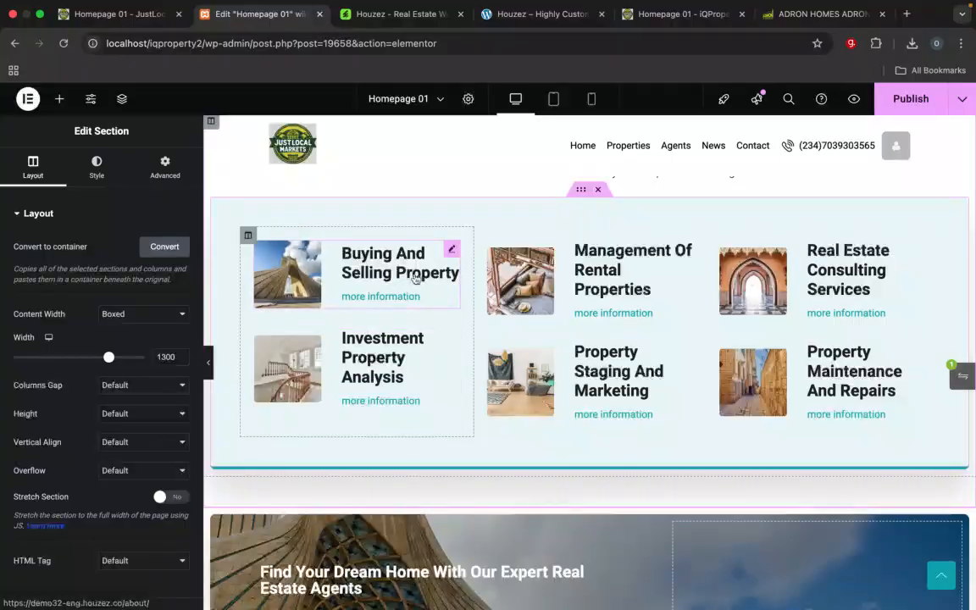
left_click(551, 15)
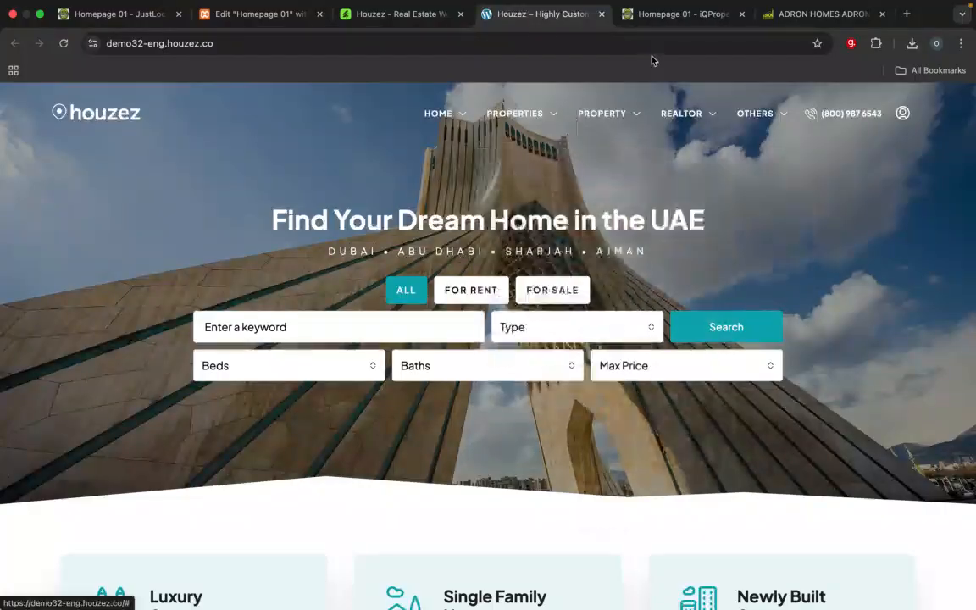
left_click(678, 13)
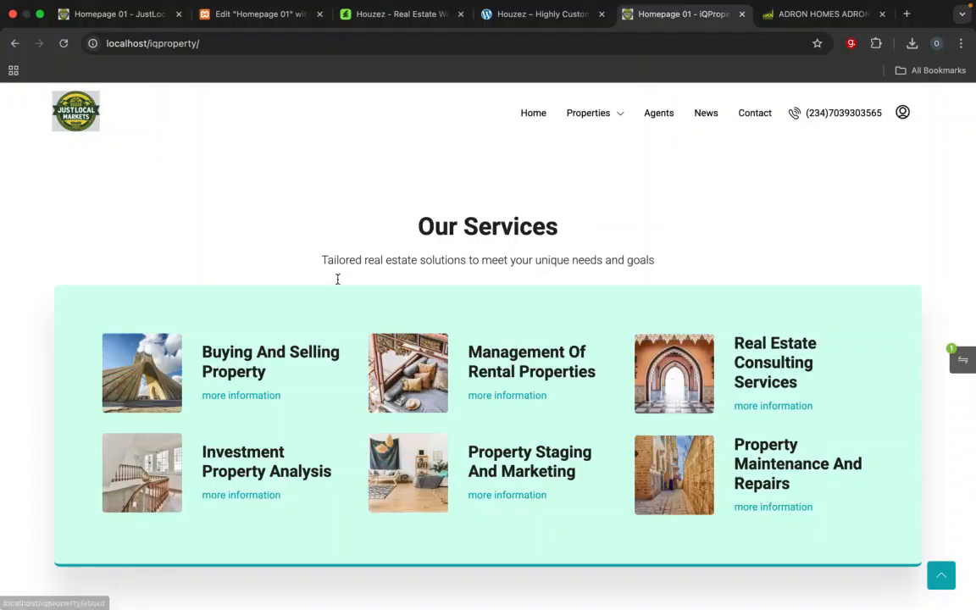
left_click(247, 17)
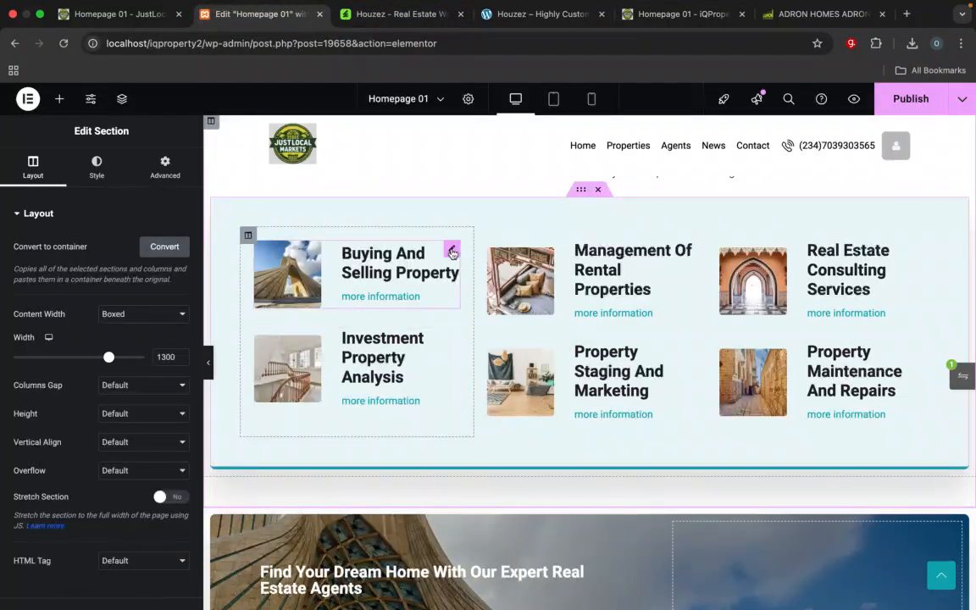
Step: Change the Buying And Selling Property image box link to localhost/iqproperty2/about and copy that address
left_click(449, 249)
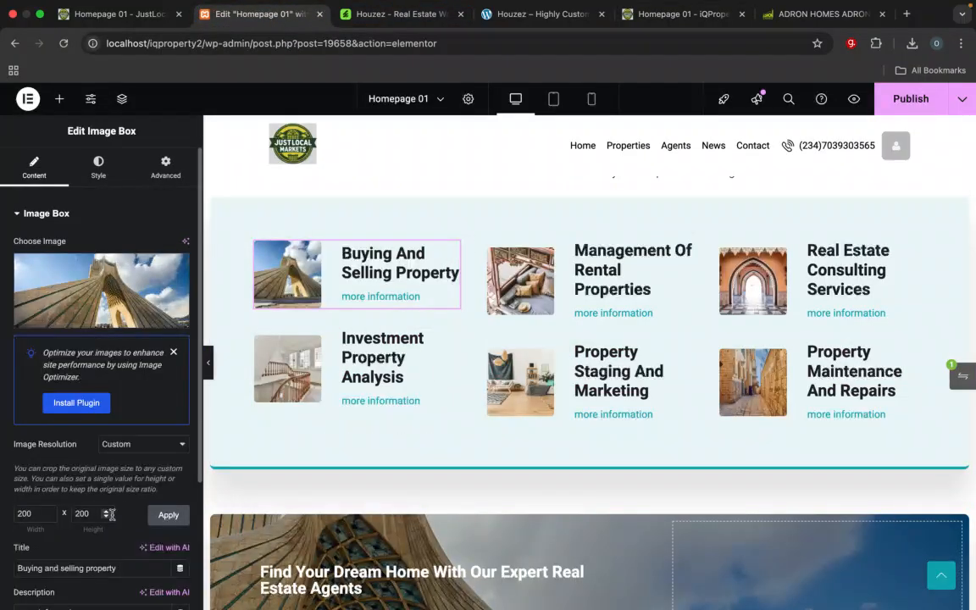
scroll(114, 513, "down", 3)
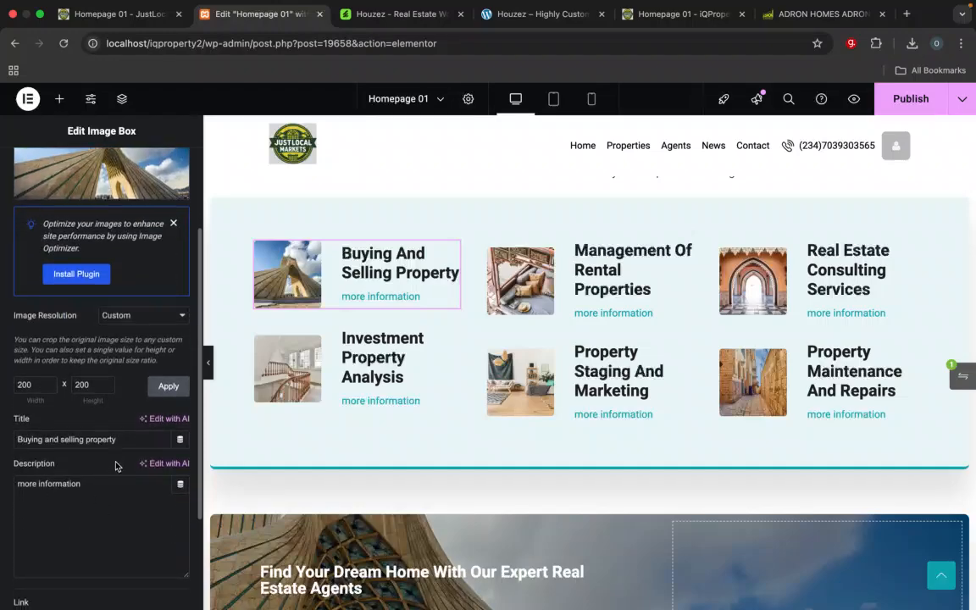
scroll(103, 415, "down", 3)
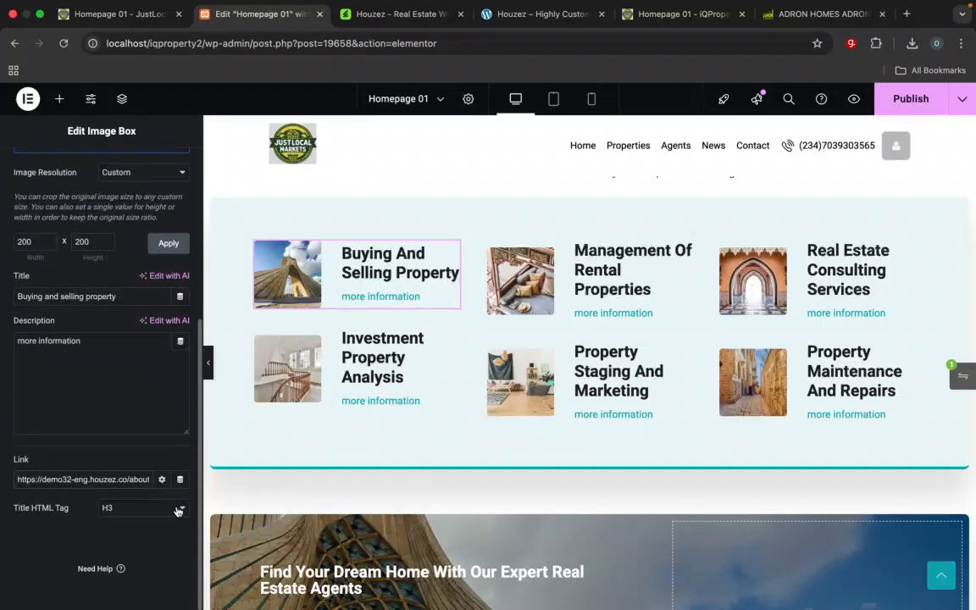
key("super+a")
type("loc")
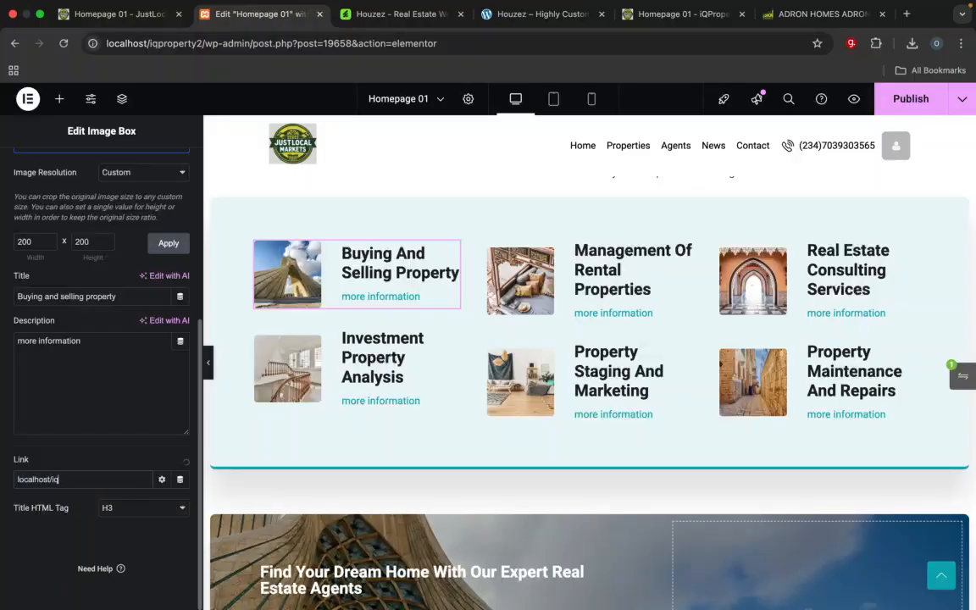
type("alhost/iqproperty2/about")
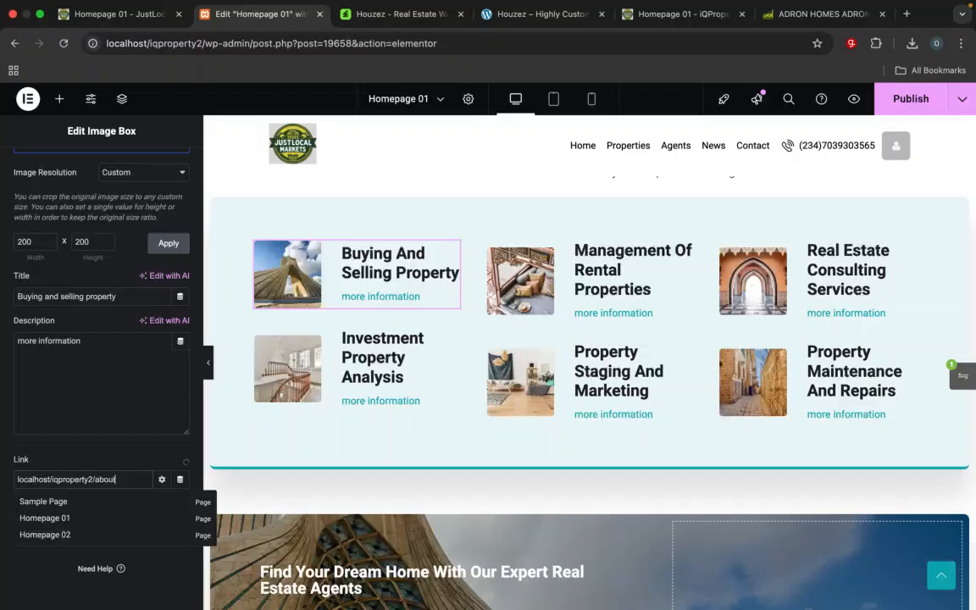
triple_click(126, 479)
key("ctrl+c")
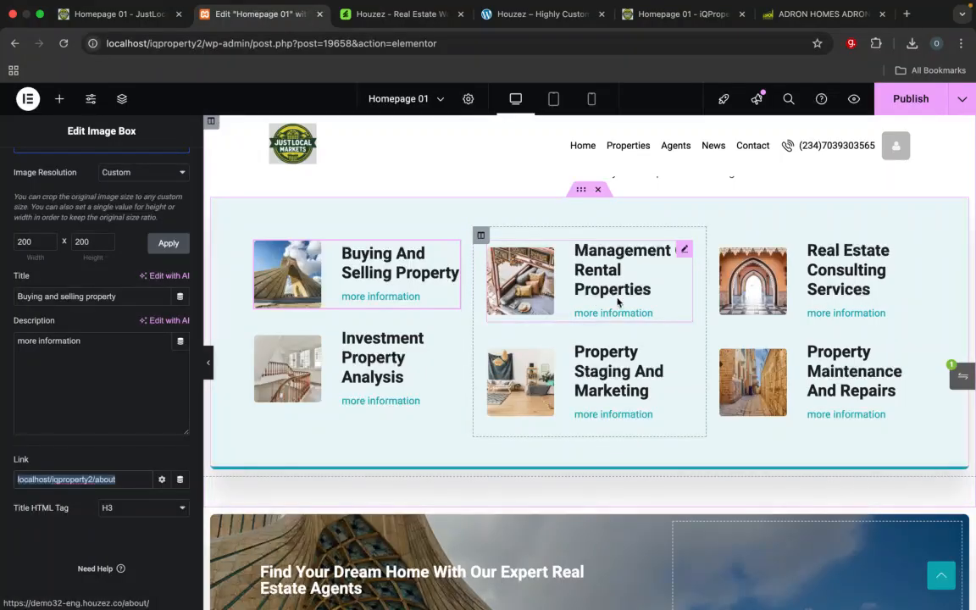
Step: Replace the Investment Property Analysis image box link with the copied address localhost/iqproperty2/about
left_click(452, 338)
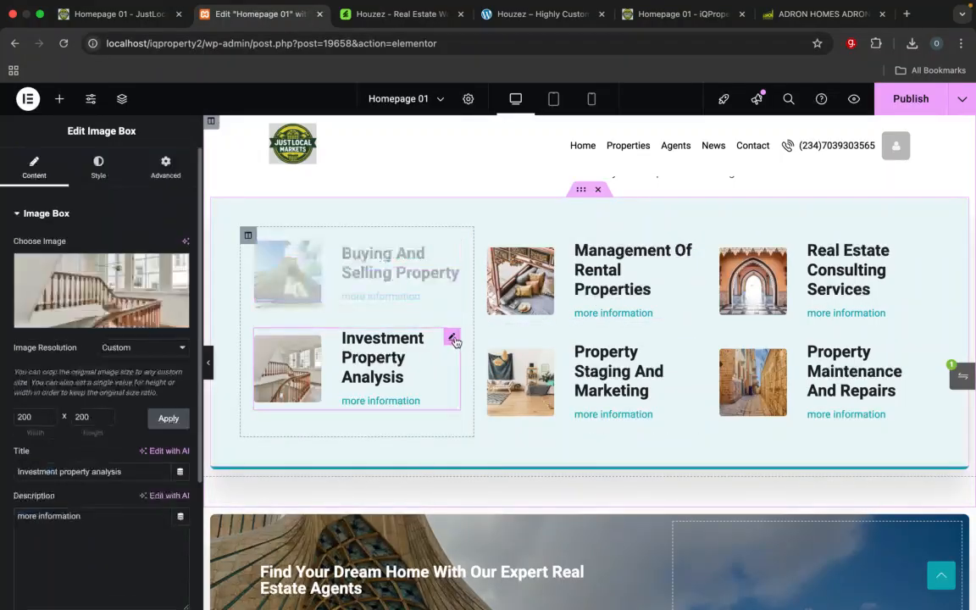
scroll(81, 458, "down", 5)
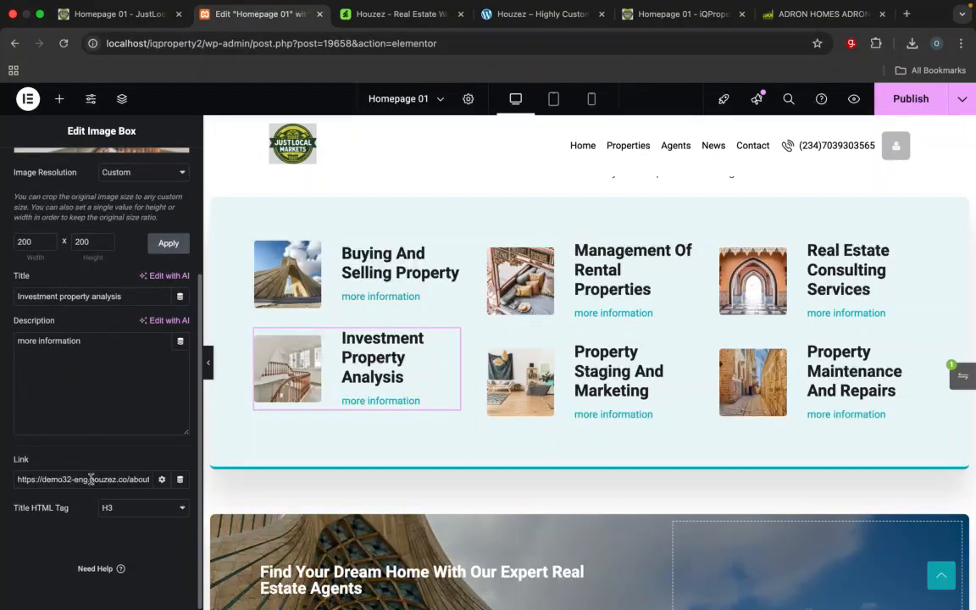
left_click(91, 480)
scroll(92, 476, "down", 2)
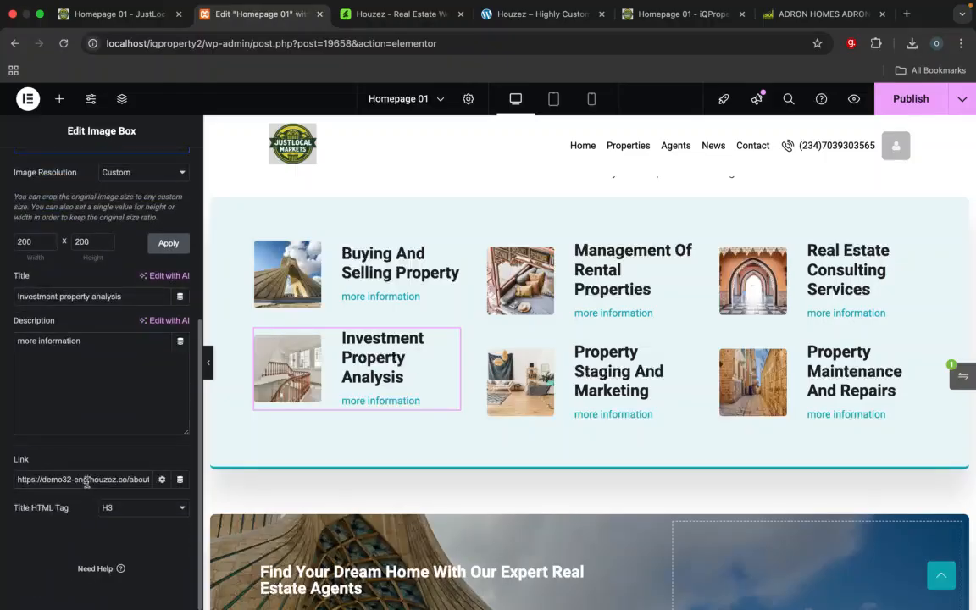
triple_click(86, 481)
key("ctrl+v")
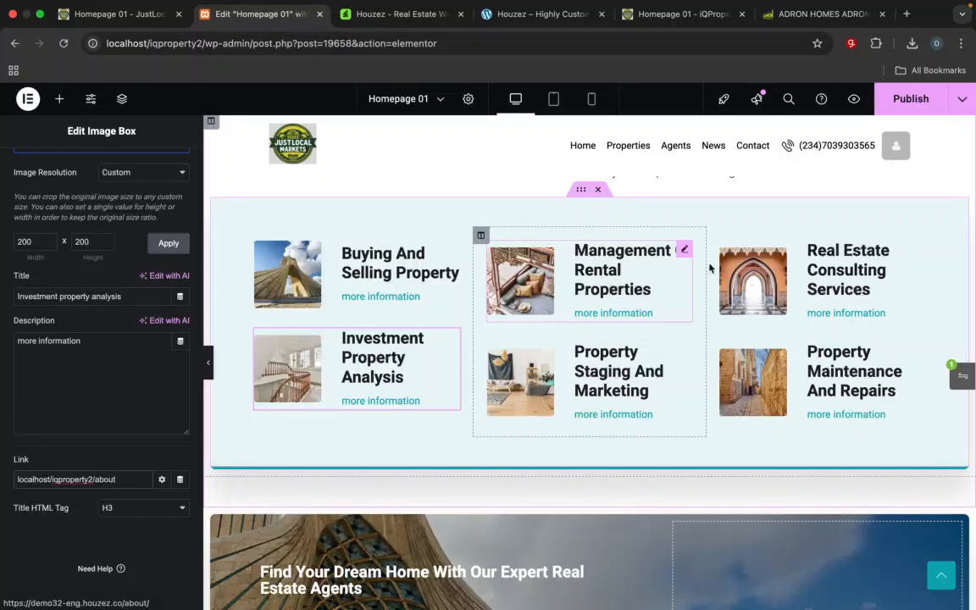
Step: Rewrite the Management Of Rental Properties image box link as localhost/iqproperty2/about and select the whole address for copying
left_click(683, 249)
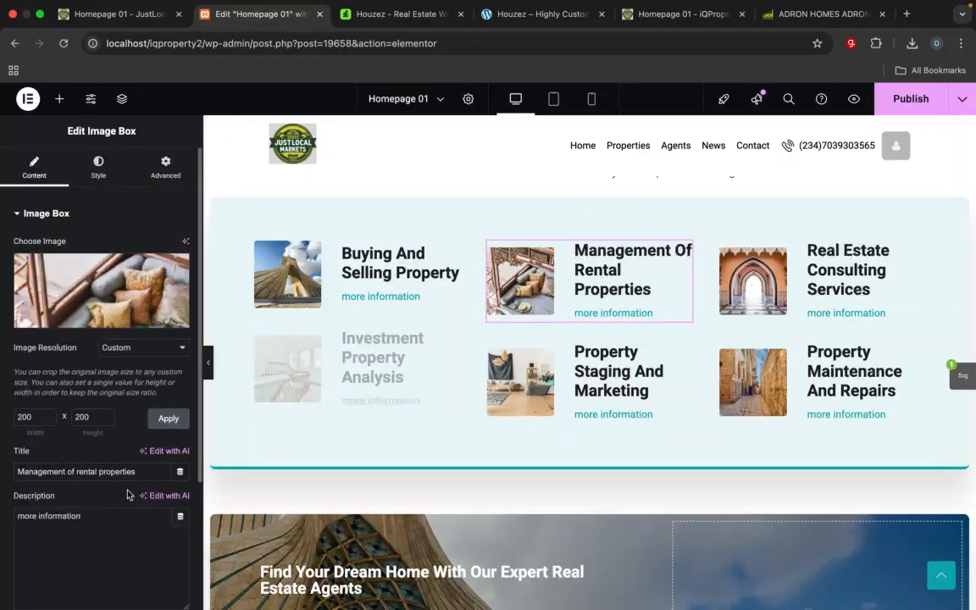
scroll(127, 495, "down", 3)
scroll(133, 537, "down", 2)
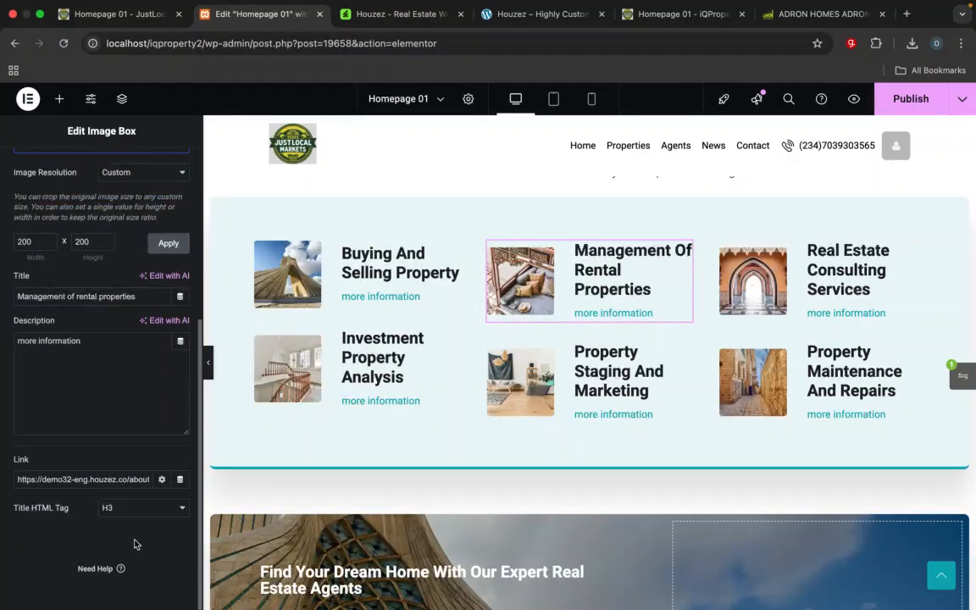
triple_click(113, 481)
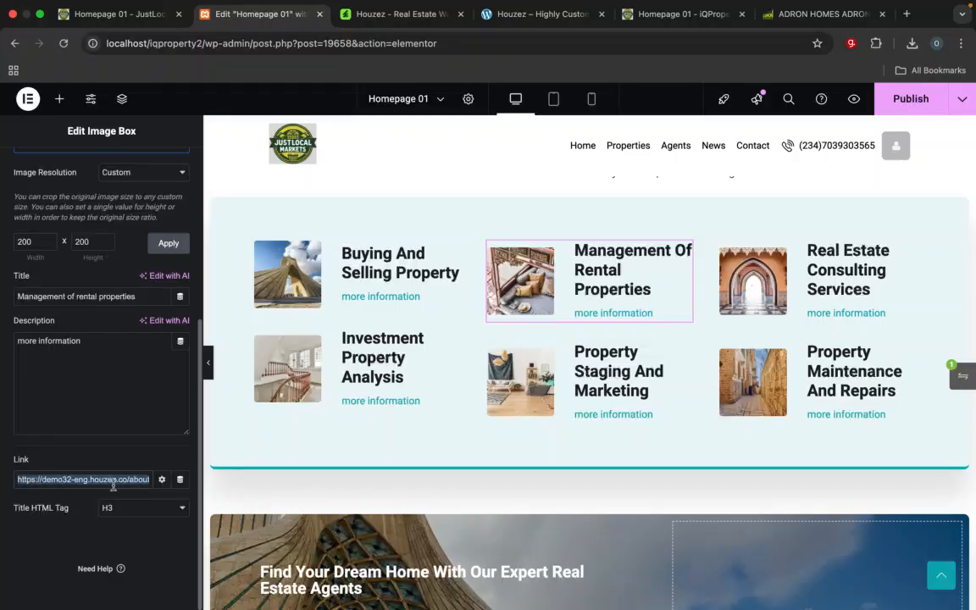
key("End")
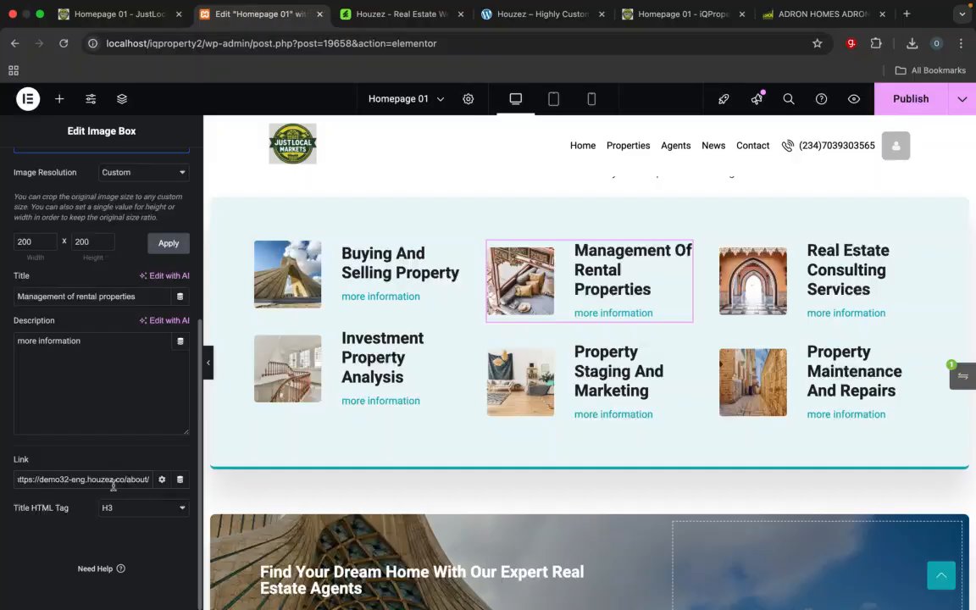
left_click_drag(127, 479, 6, 485)
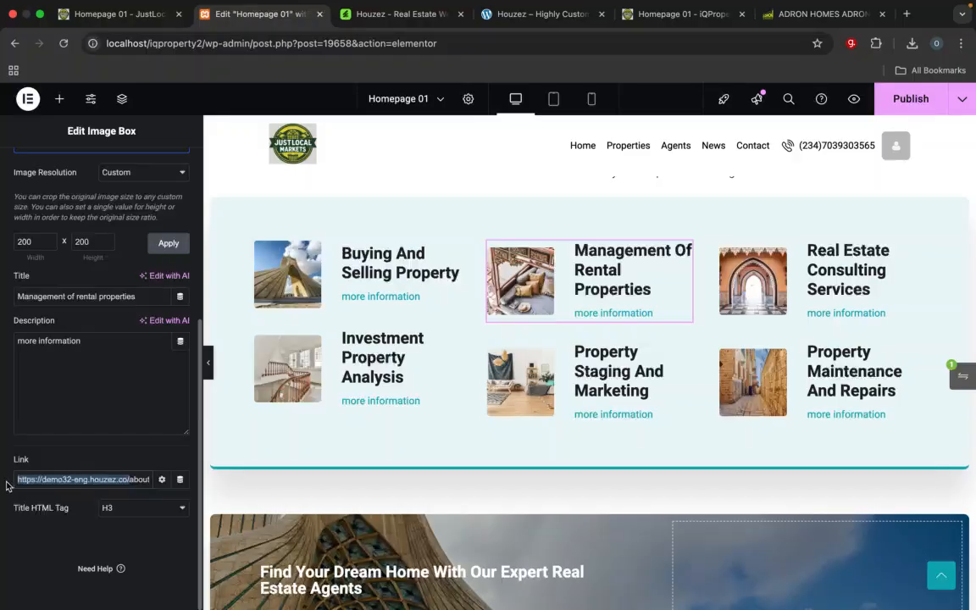
key("BackSpace")
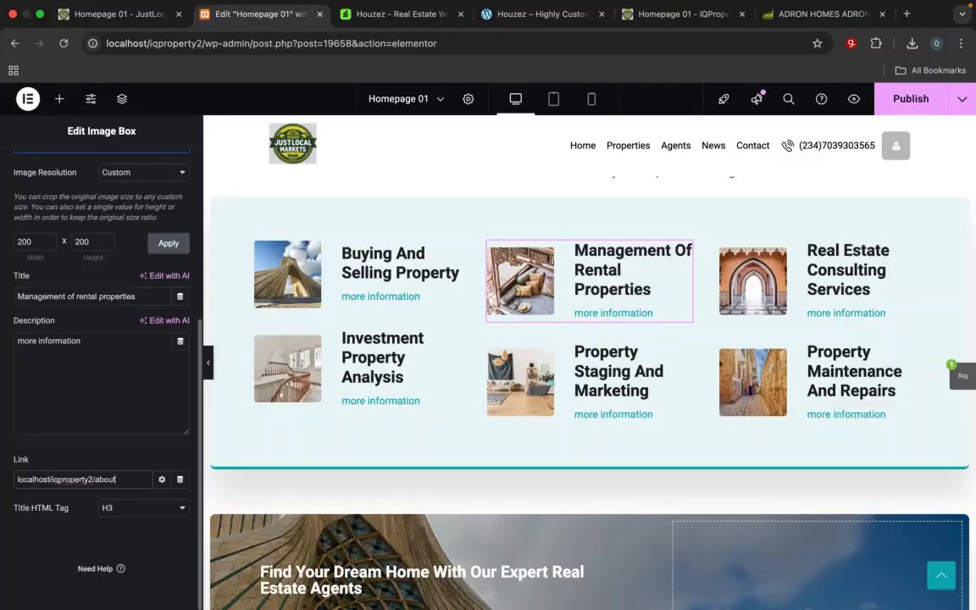
key("super+a")
key("super+c")
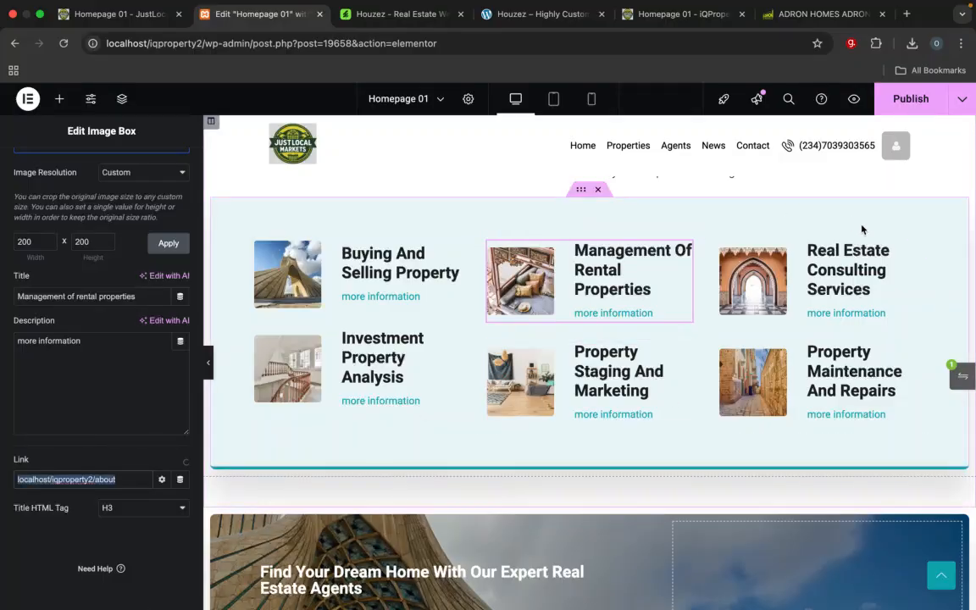
Step: Replace the Real Estate Consulting Services image box link with localhost/iqproperty2/about
left_click(915, 249)
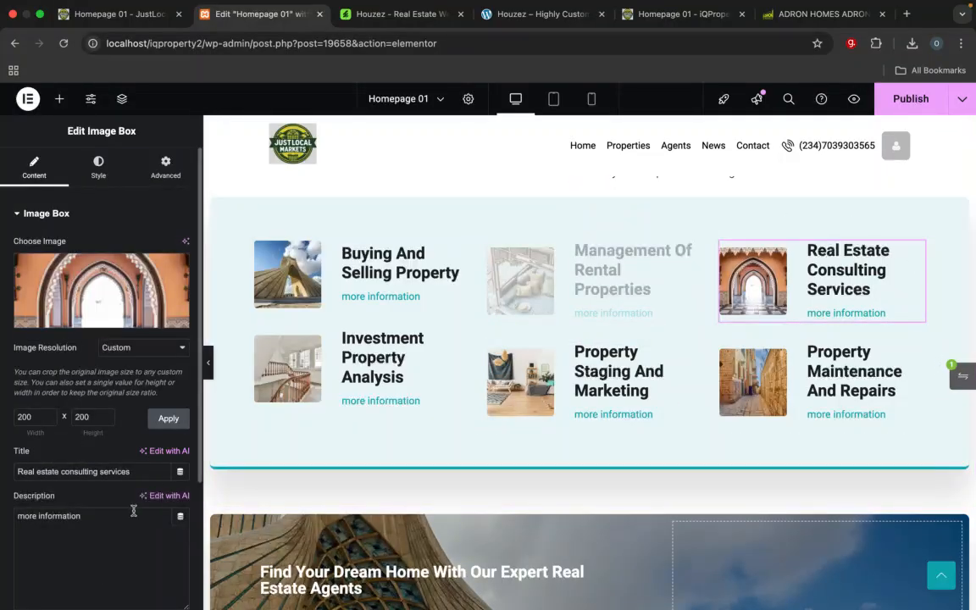
scroll(133, 510, "down", 3)
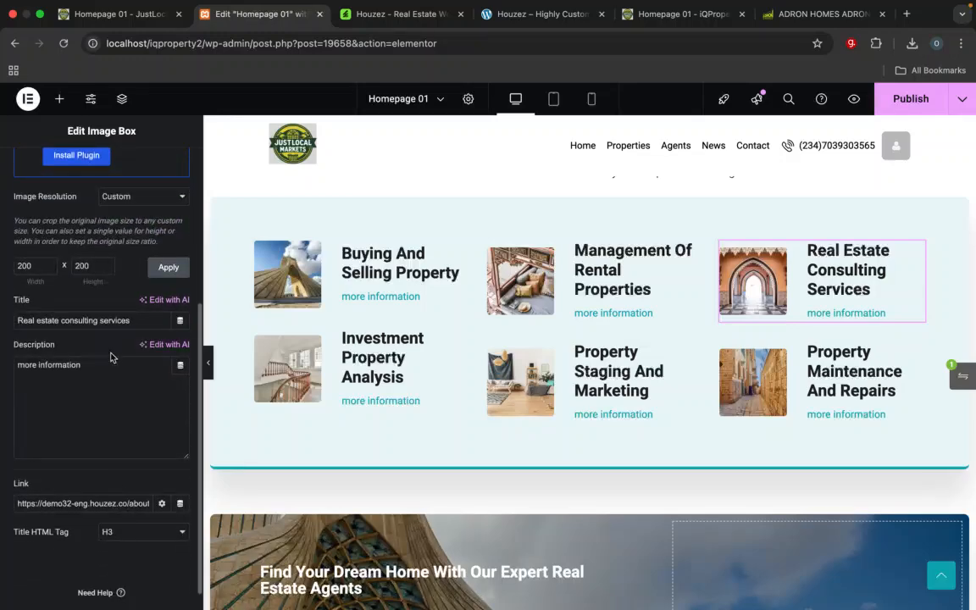
scroll(127, 457, "down", 1)
triple_click(110, 479)
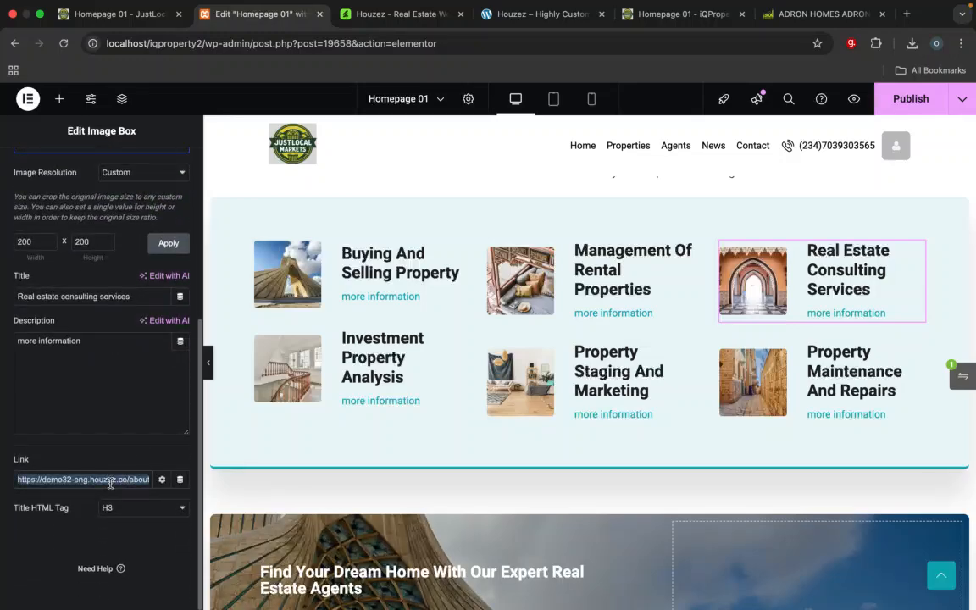
key("super+v")
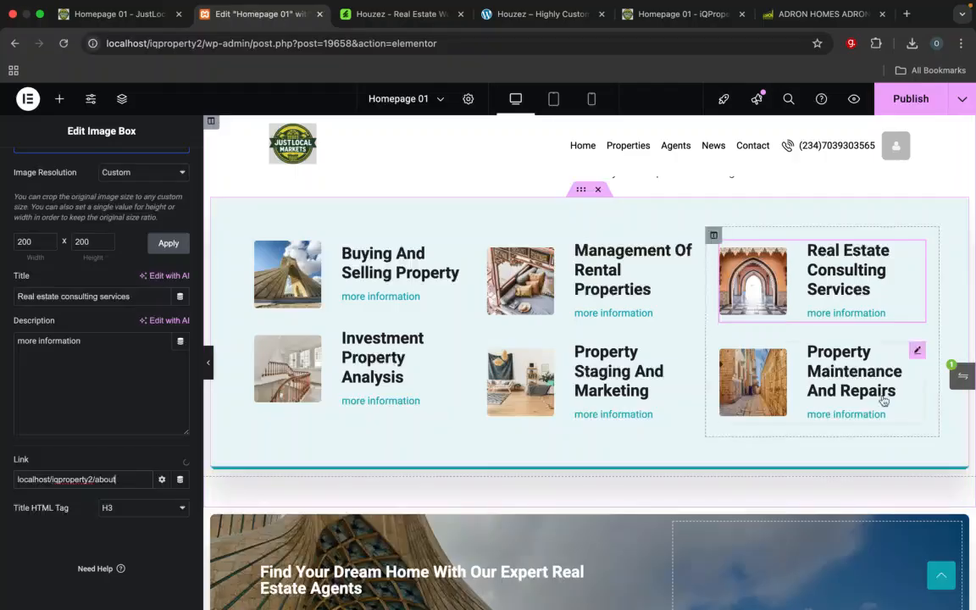
Step: Replace the Property Maintenance And Repairs image box link with localhost/iqproperty2/about
left_click(917, 352)
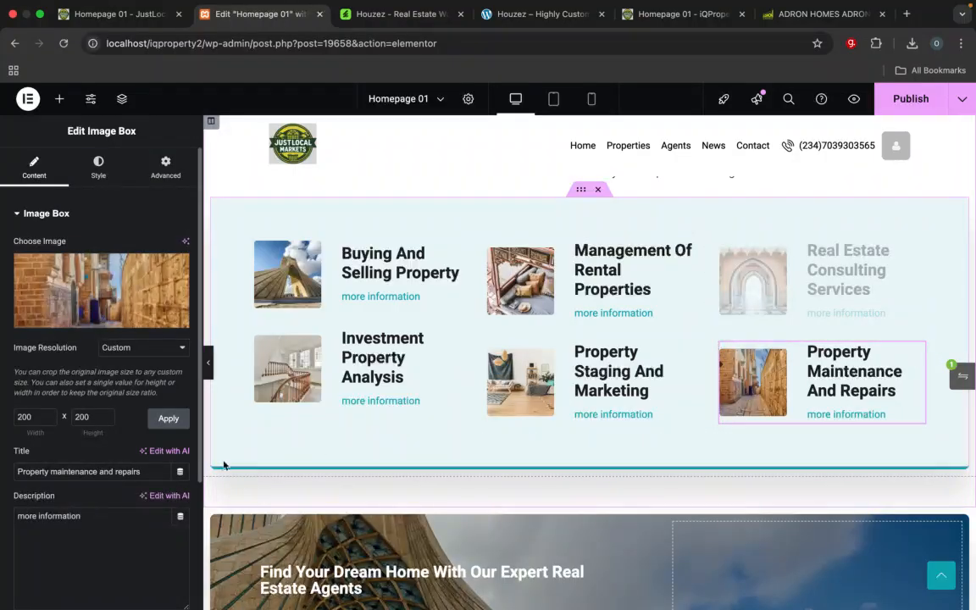
scroll(89, 478, "down", 5)
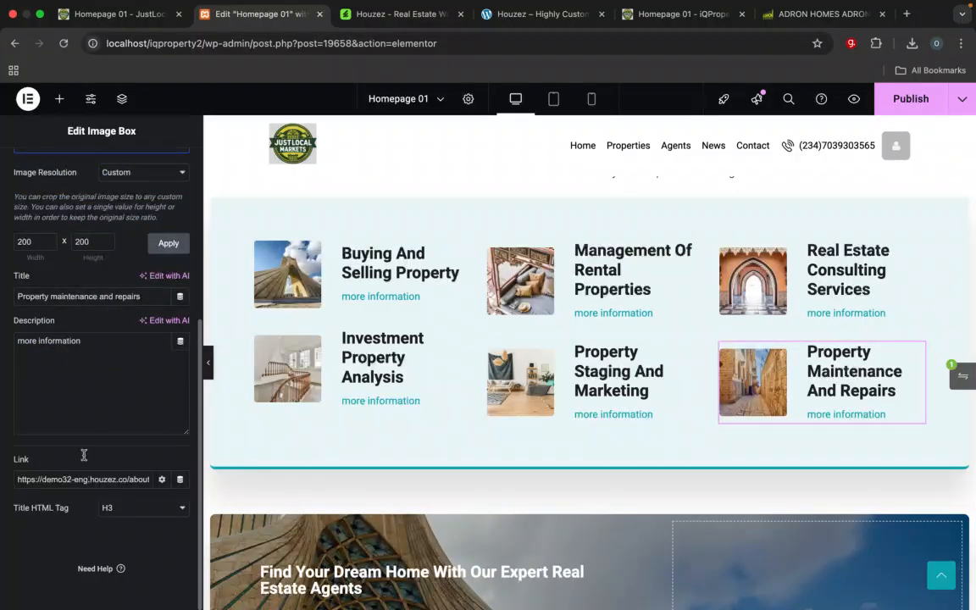
triple_click(87, 476)
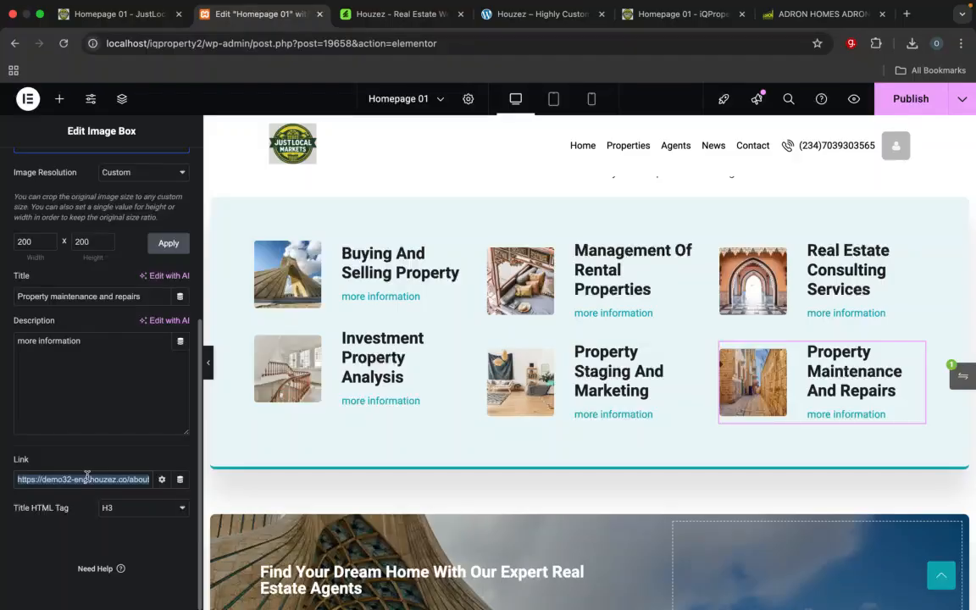
key("super+v")
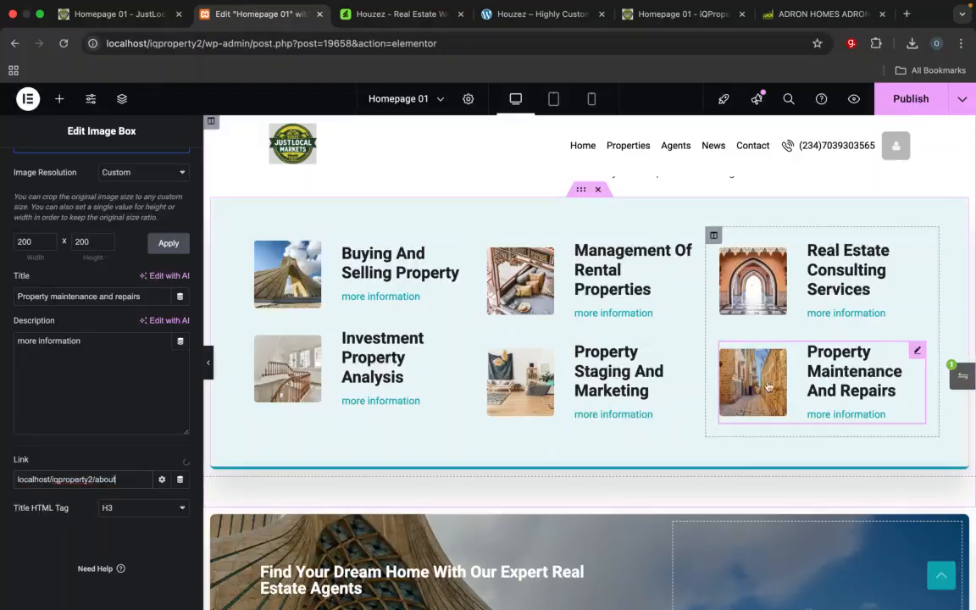
Step: Set the Property Staging And Marketing image box link to localhost/iqproperty2/about and recheck the Investment Property Analysis link
left_click(685, 350)
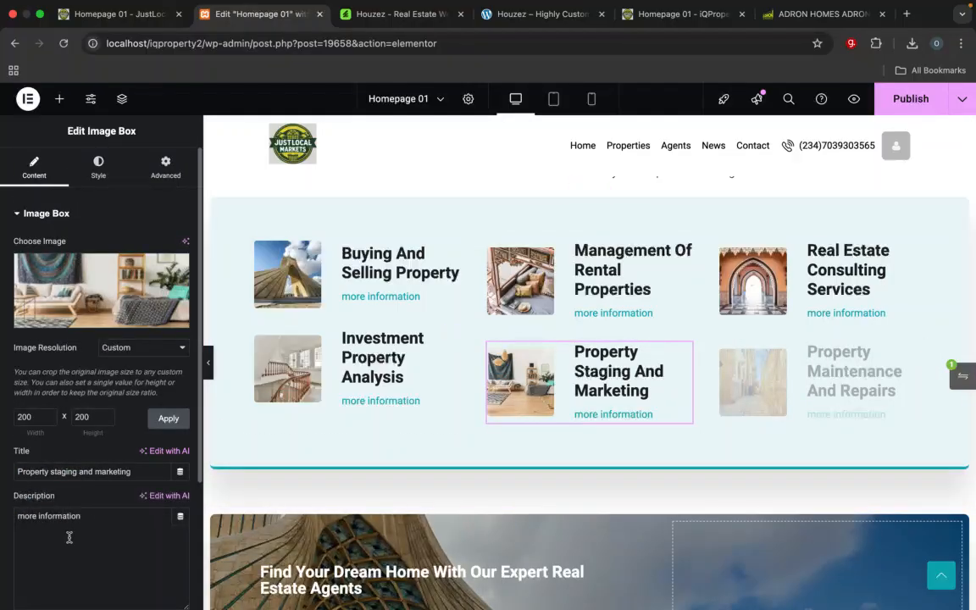
scroll(101, 552, "down", 3)
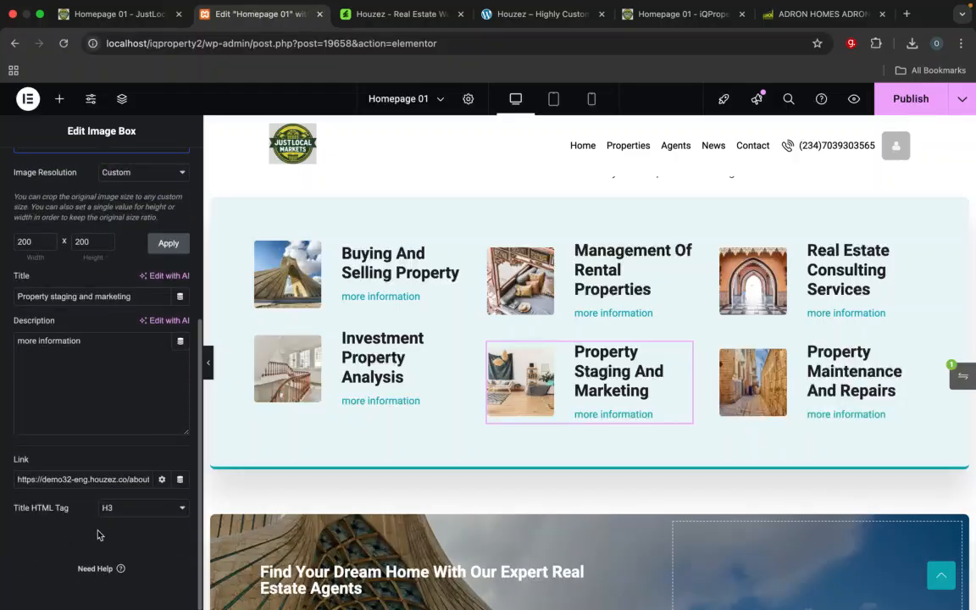
triple_click(97, 479)
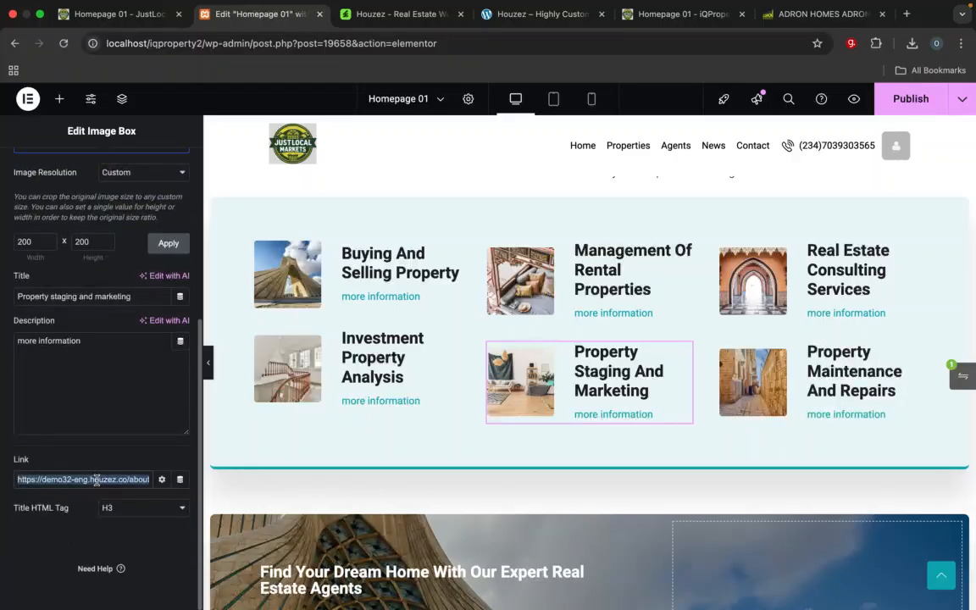
key("super+v")
left_click(449, 339)
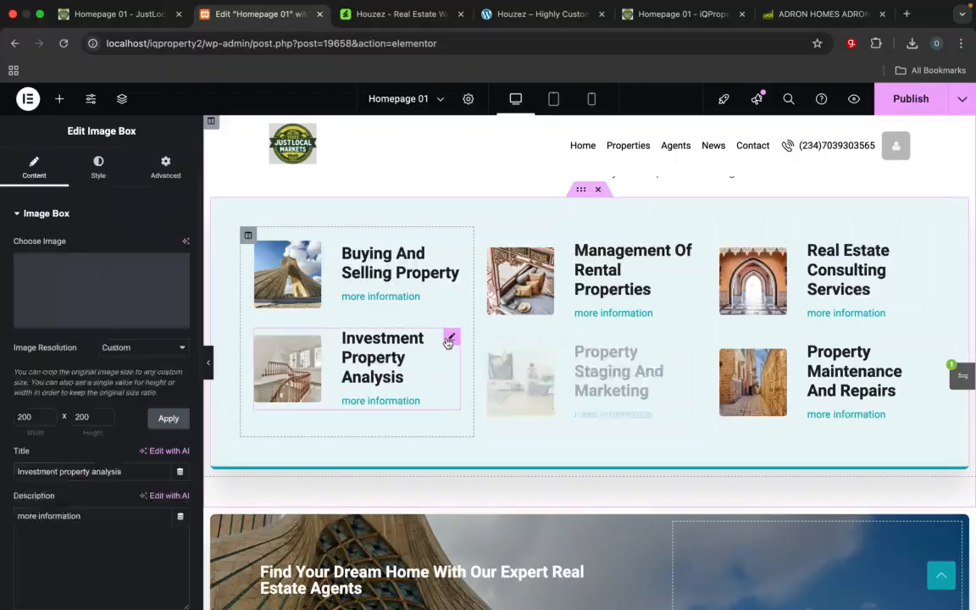
scroll(56, 559, "down", 5)
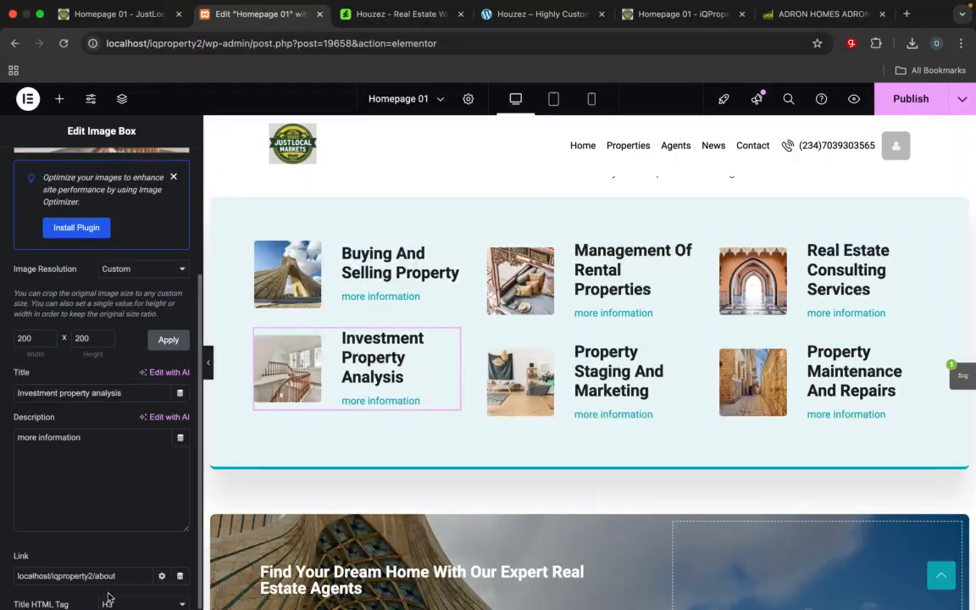
Step: Recheck the Property Staging And Marketing image box link and publish the homepage changes
scroll(107, 598, "down", 2)
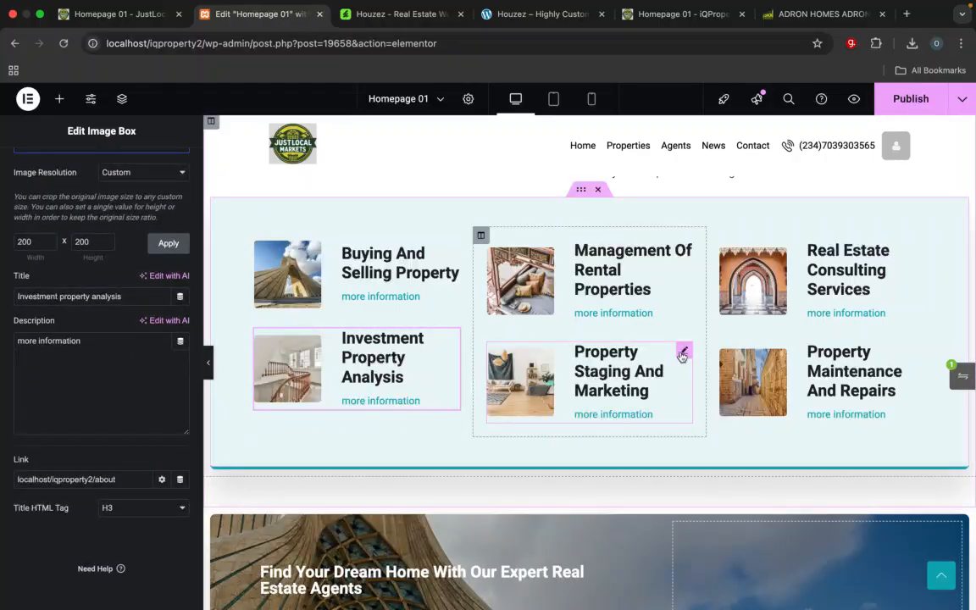
left_click(683, 350)
scroll(194, 542, "down", 4)
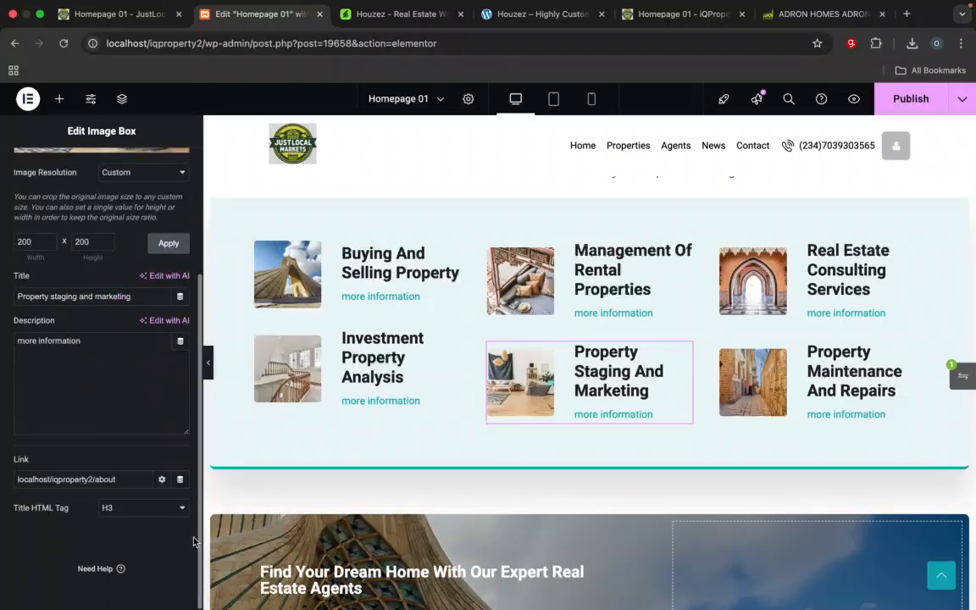
left_click(908, 101)
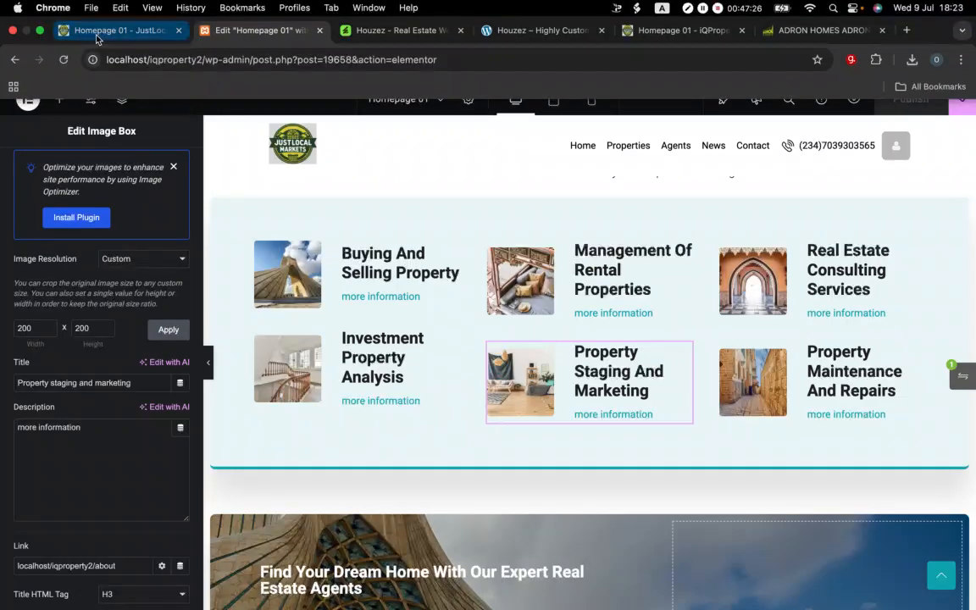
Step: Reload the JustLocalMarket homepage at localhost/iqproperty2 and review the published page down to its footer
left_click(97, 36)
left_click(292, 57)
key("Return")
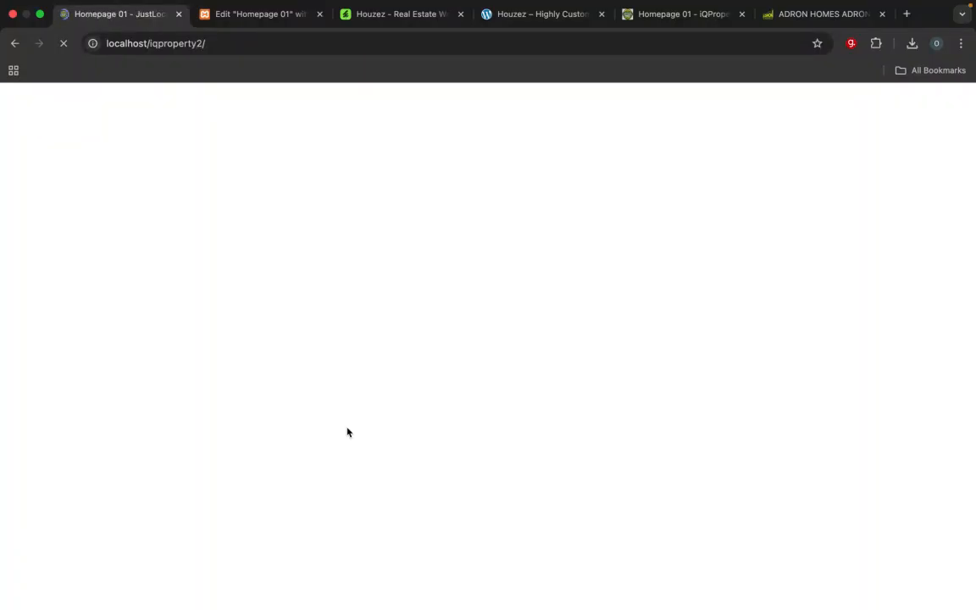
scroll(347, 432, "down", 10)
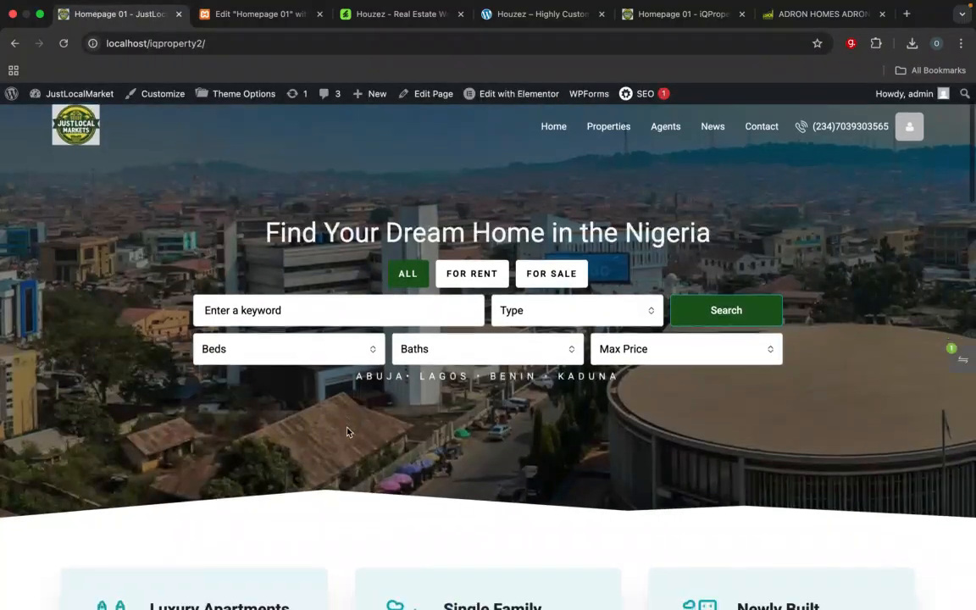
scroll(347, 432, "down", 8)
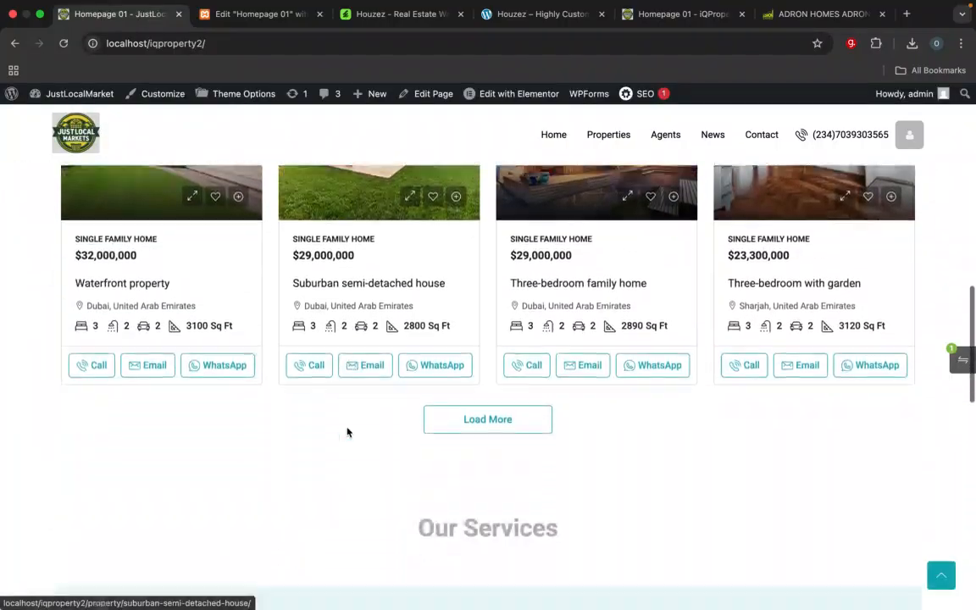
scroll(346, 432, "down", 8)
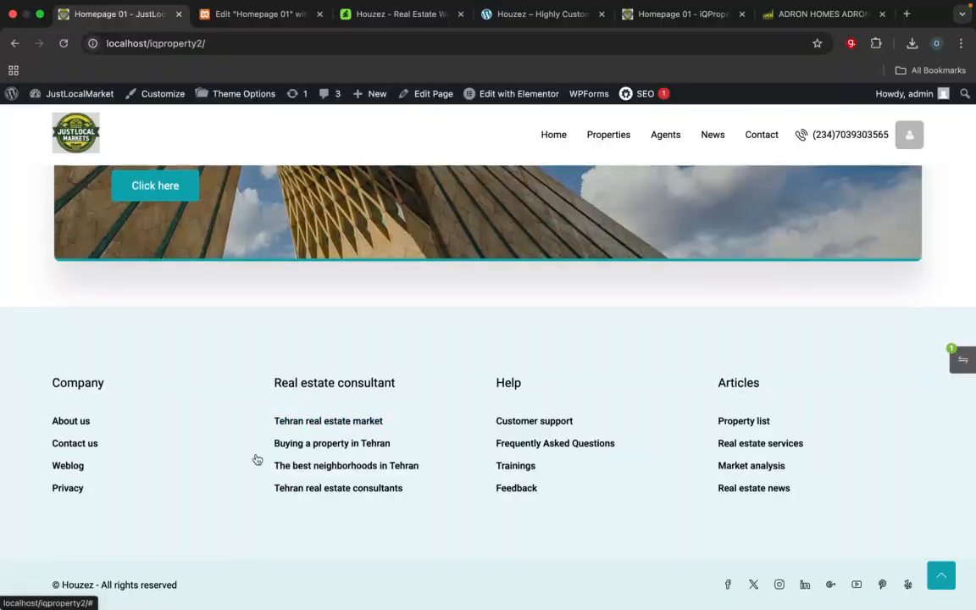
Step: Compare the Our Services section and the page layout down to the footer with the iQProperty reference homepage
left_click(686, 22)
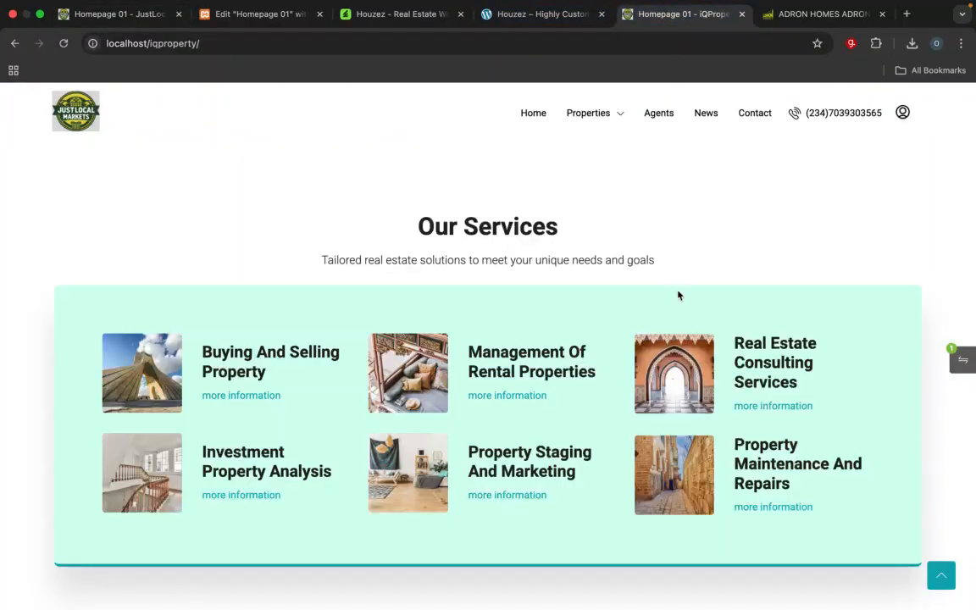
scroll(678, 294, "down", 10)
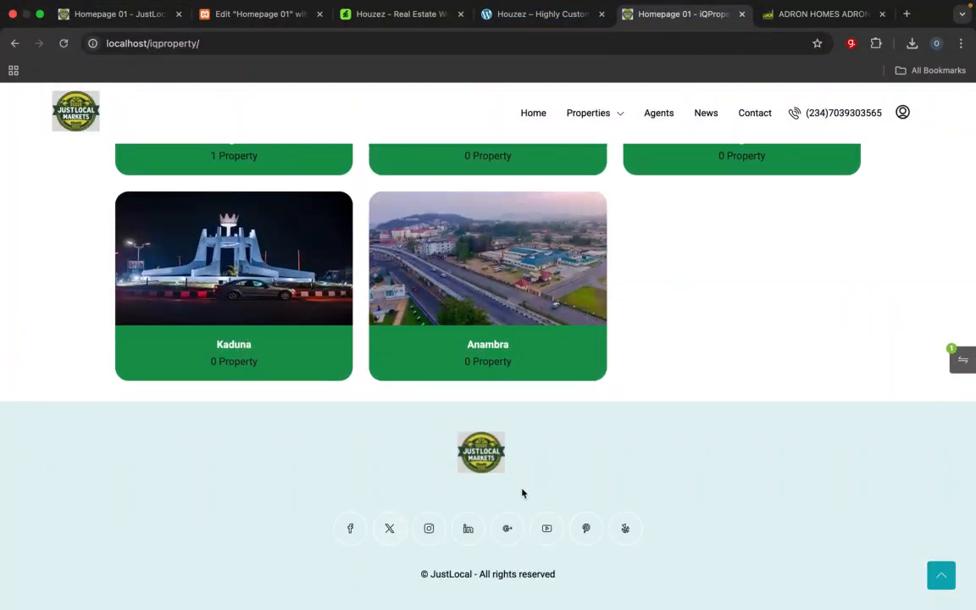
scroll(521, 492, "up", 12)
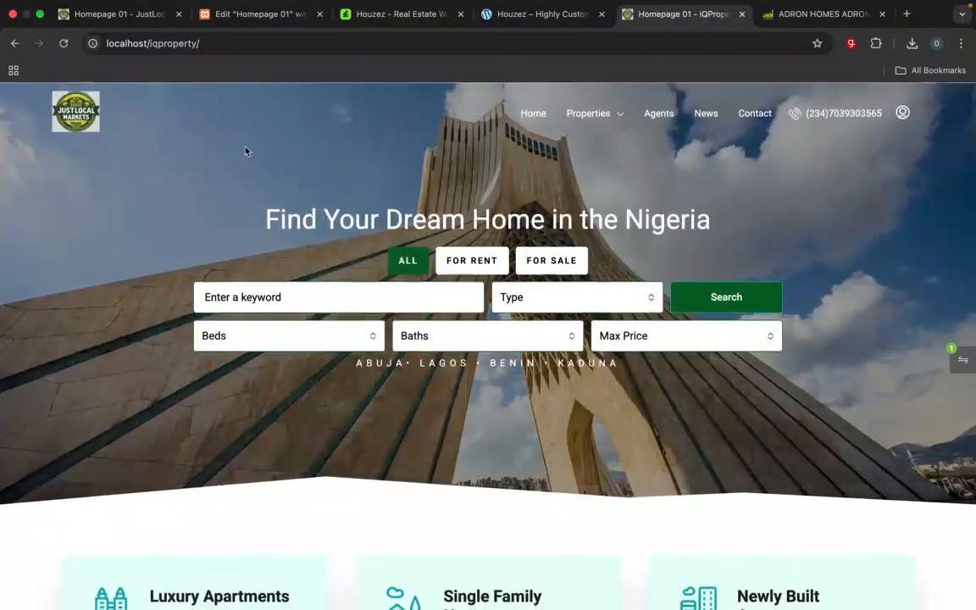
left_click(153, 14)
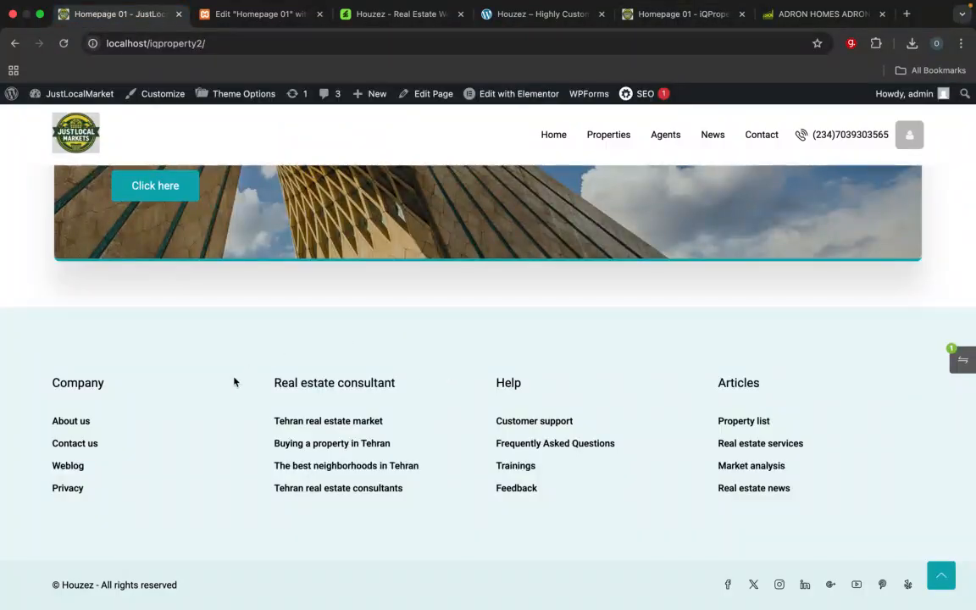
scroll(255, 418, "up", 7)
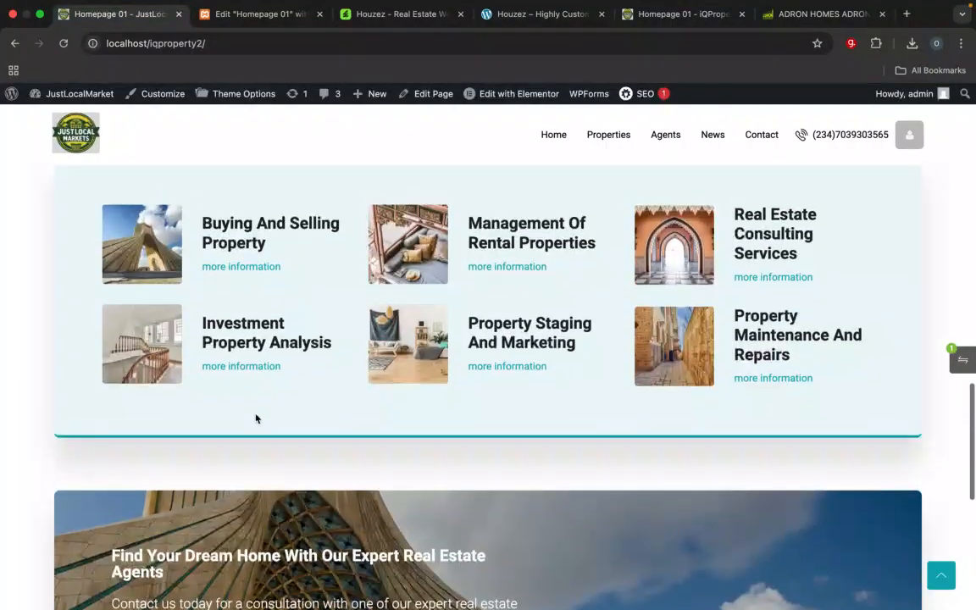
scroll(255, 419, "up", 3)
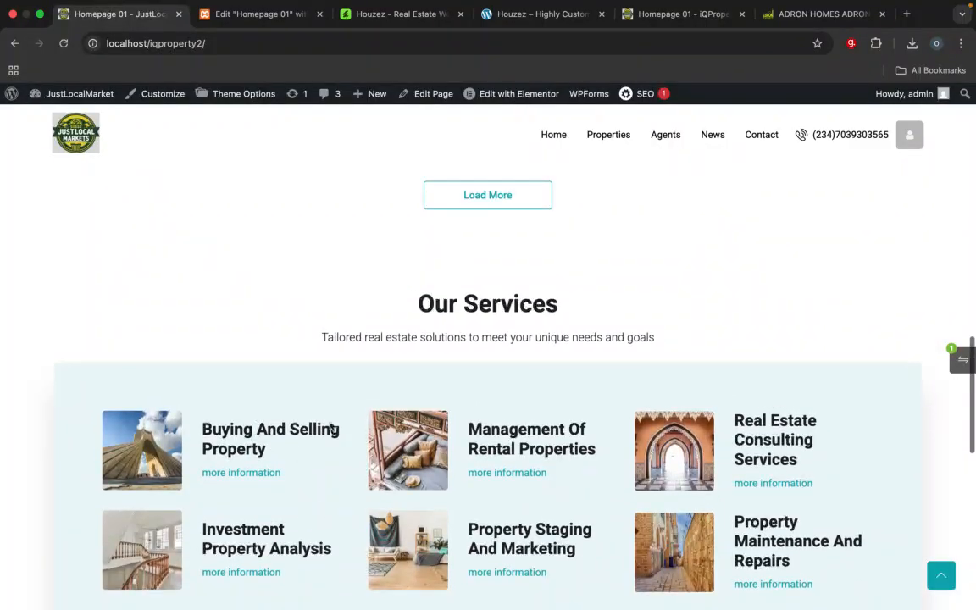
scroll(444, 459, "down", 2)
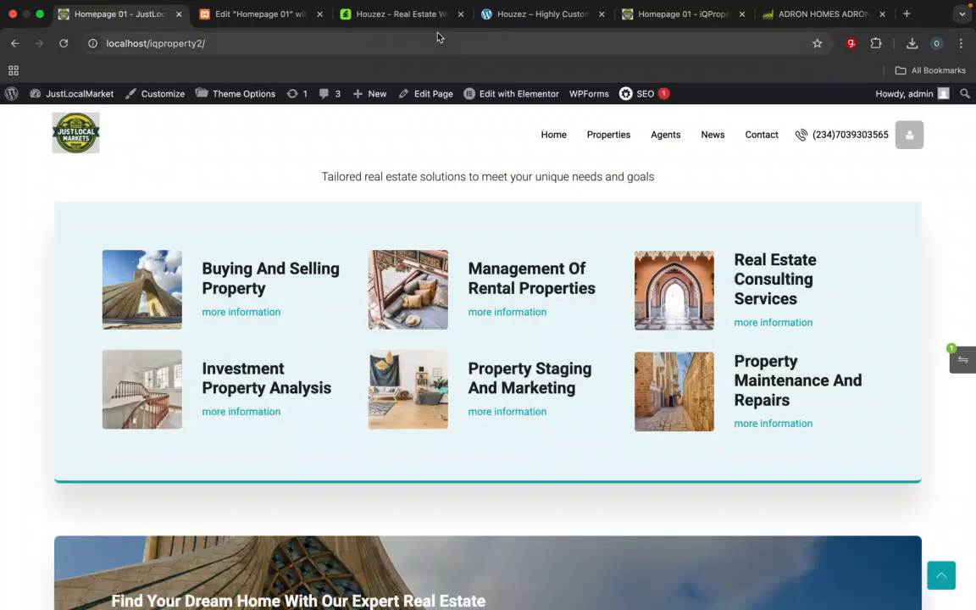
left_click(652, 15)
scroll(611, 327, "down", 15)
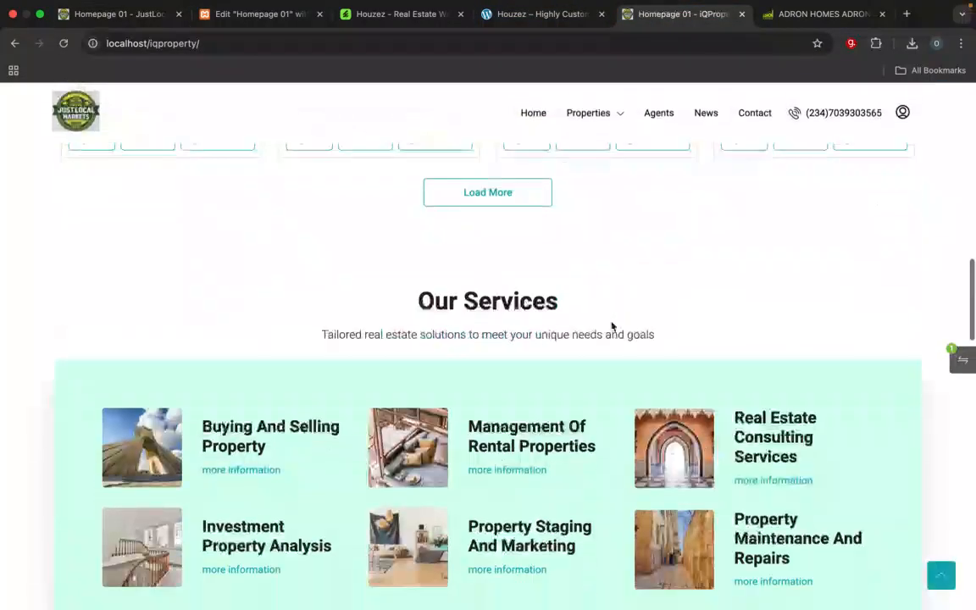
left_click(157, 17)
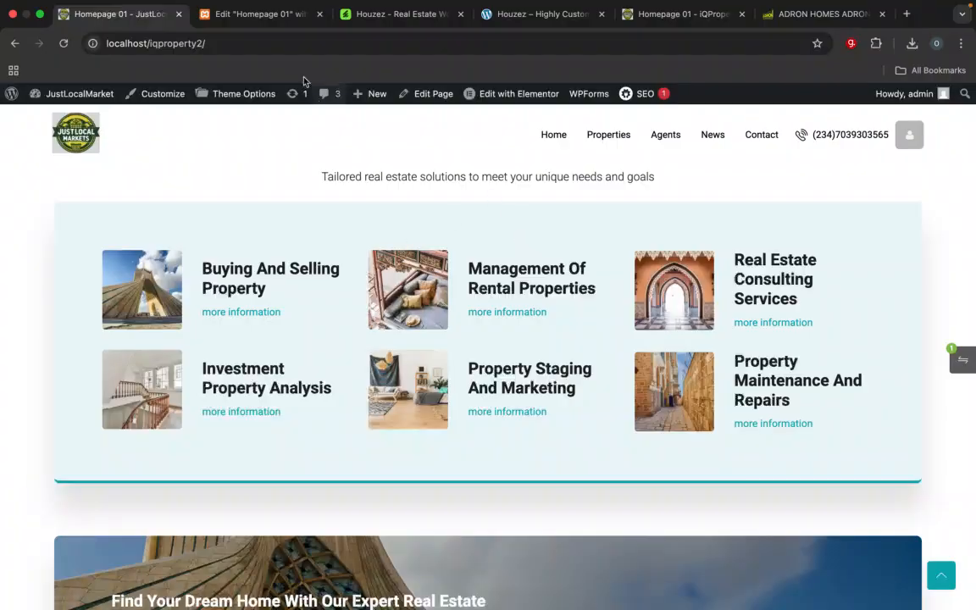
Step: In the Elementor editor, change the background colour of the Our Services inner section to a light green
left_click(271, 17)
scroll(542, 338, "up", 5)
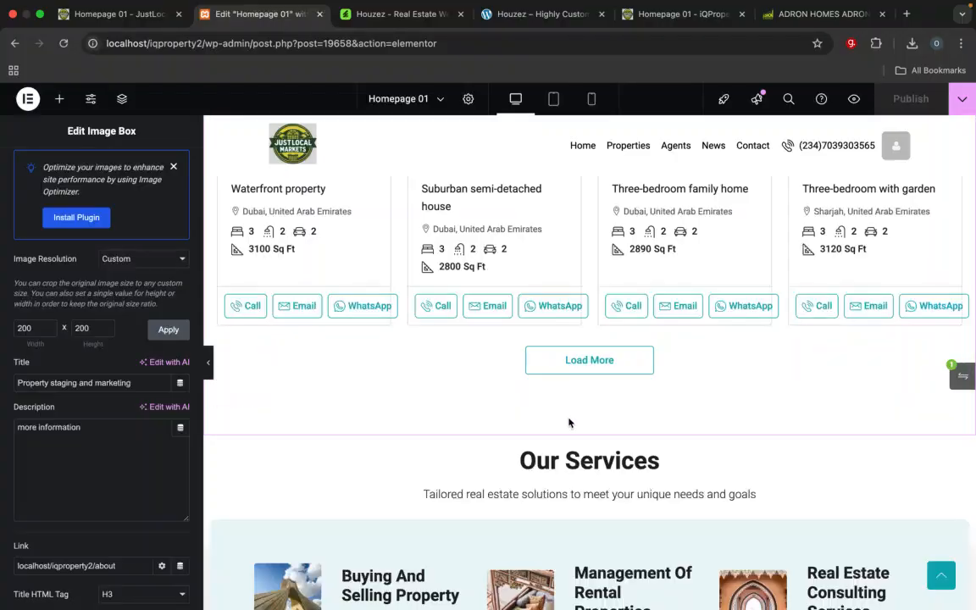
scroll(585, 458, "down", 4)
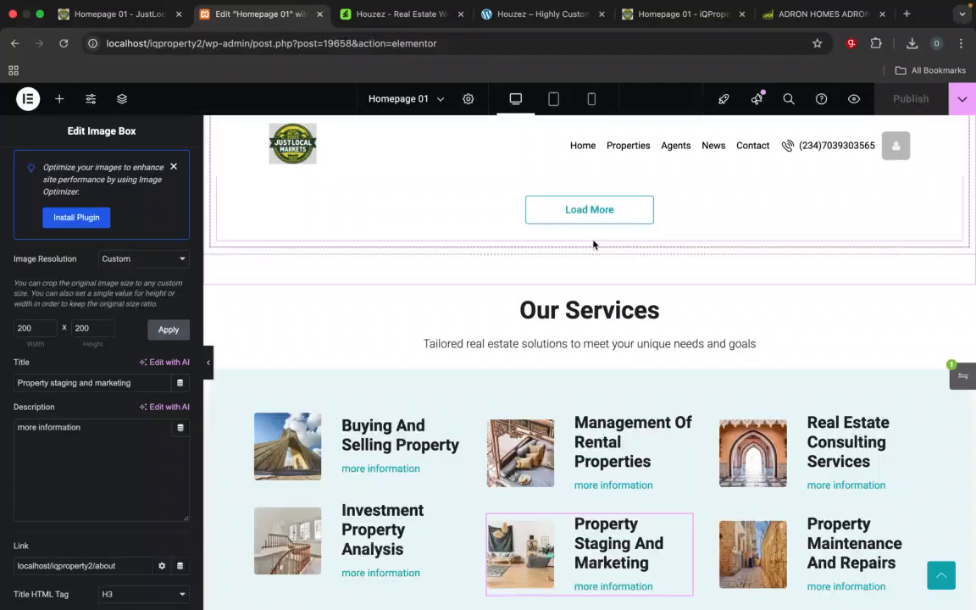
left_click(592, 245)
scroll(593, 245, "up", 4)
scroll(592, 245, "down", 7)
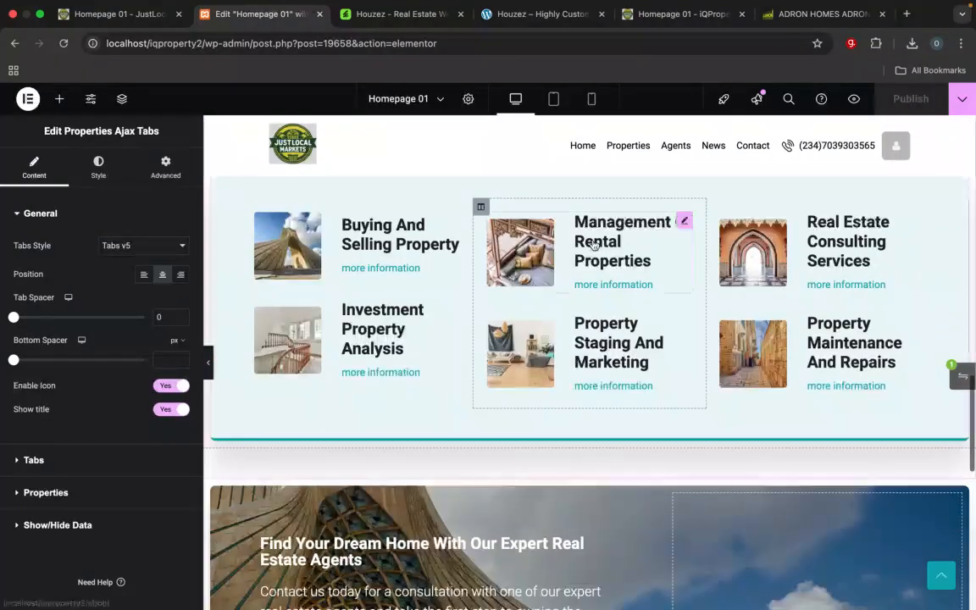
scroll(593, 245, "up", 1)
left_click(580, 227)
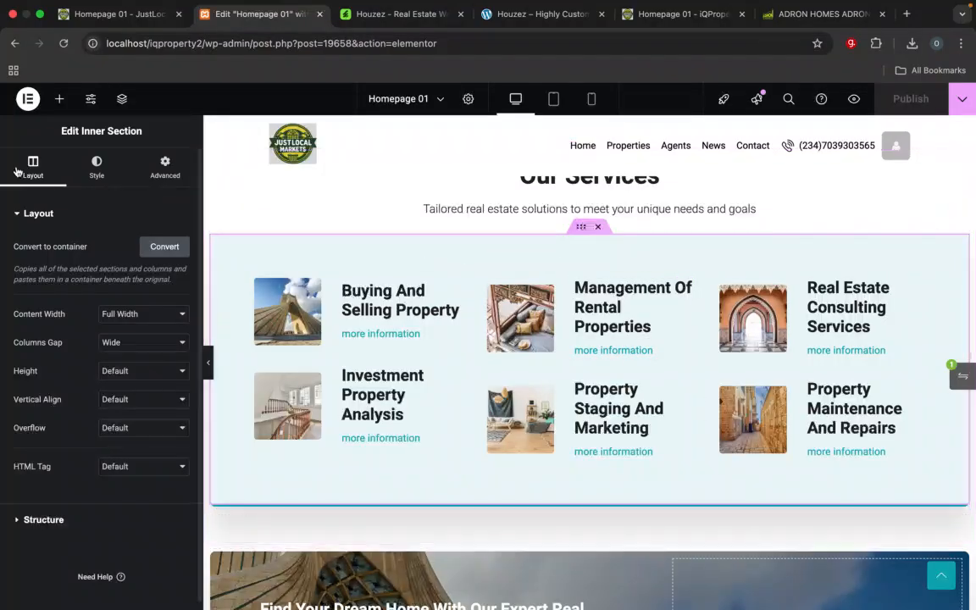
left_click(97, 169)
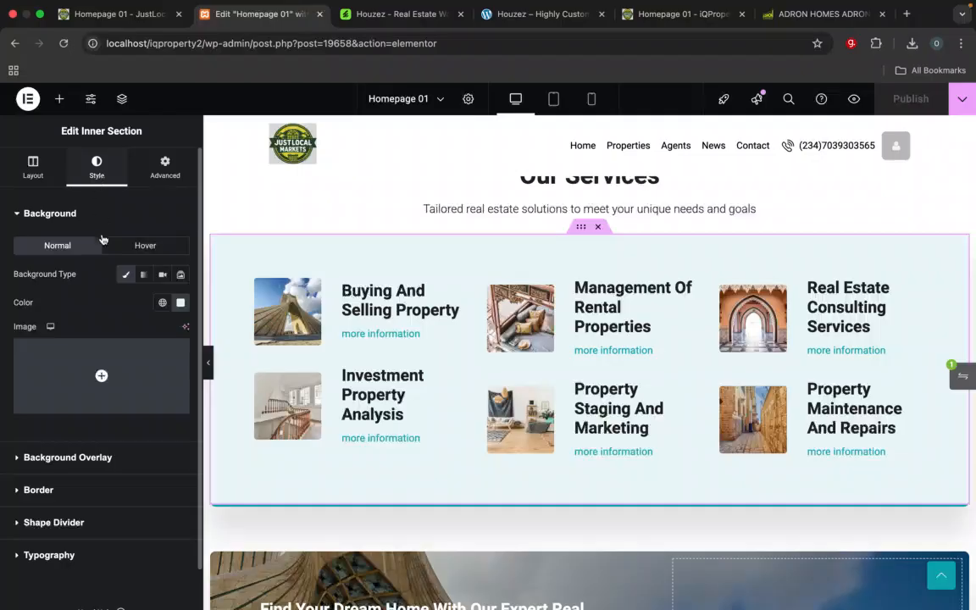
left_click(180, 305)
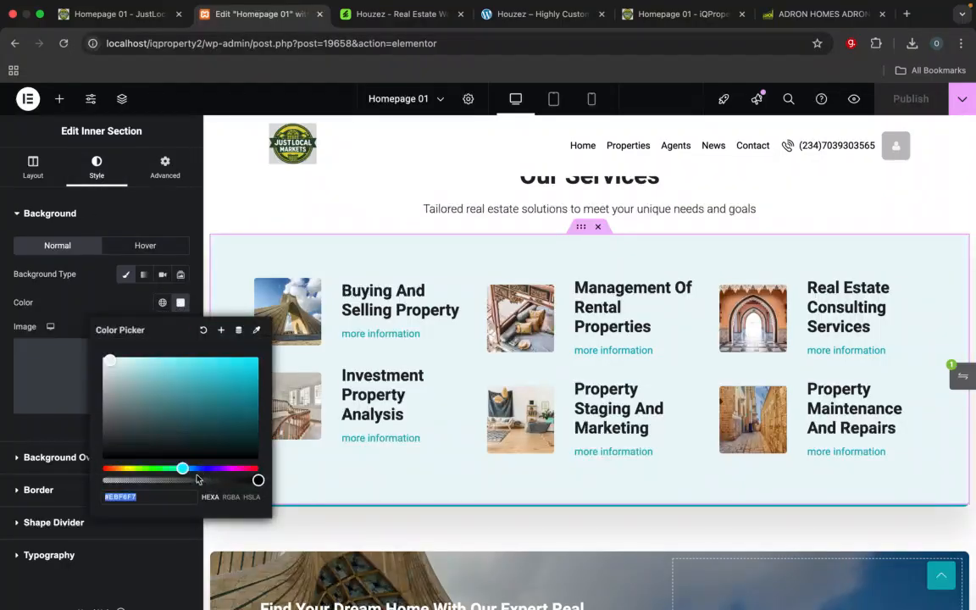
left_click(167, 468)
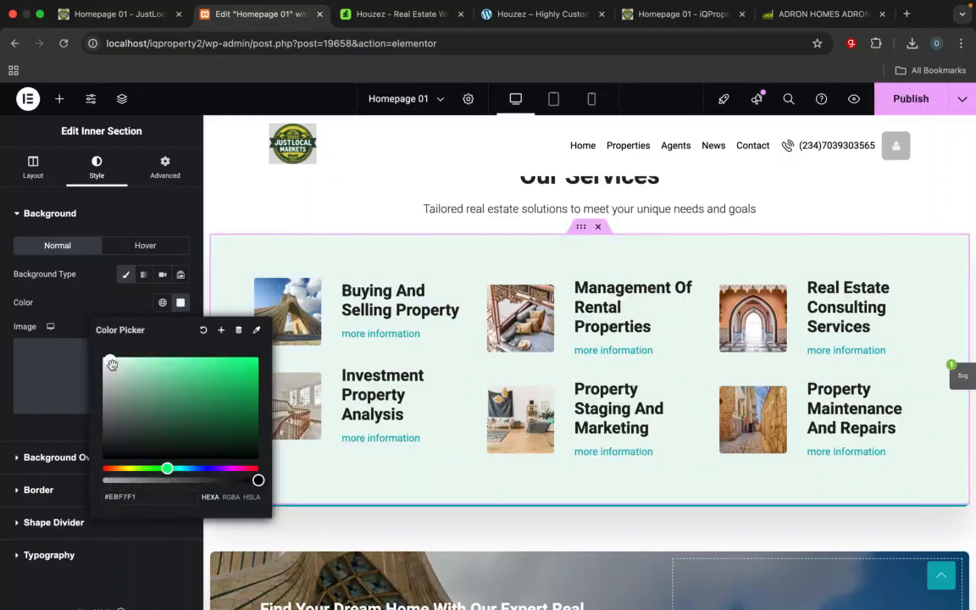
left_click_drag(111, 364, 140, 365)
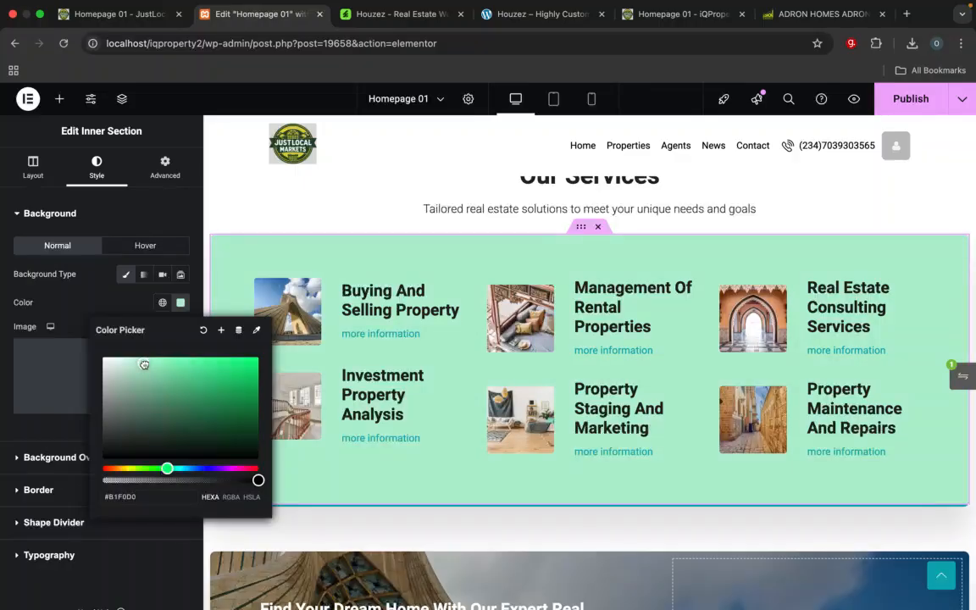
left_click(107, 303)
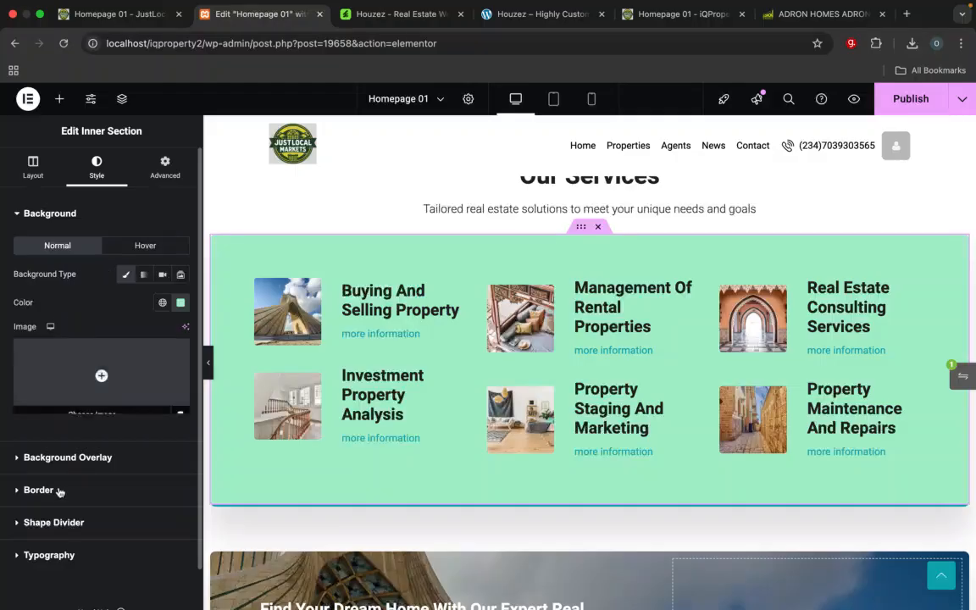
scroll(101, 504, "down", 1)
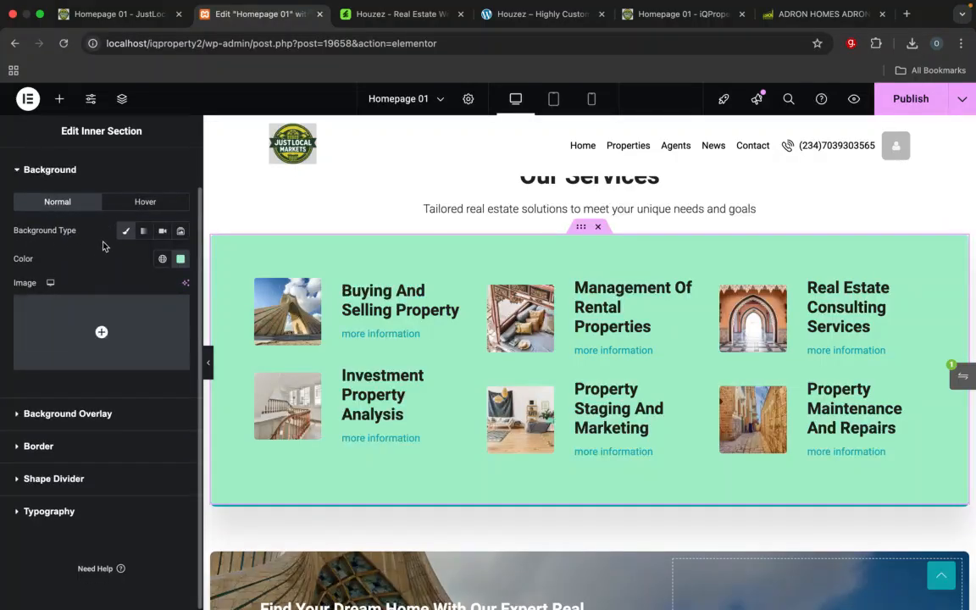
Step: Compare the services section and the Find Your Dream Home banner across the editor, the iQProperty reference and the live JustLocalMarket homepage
left_click(639, 24)
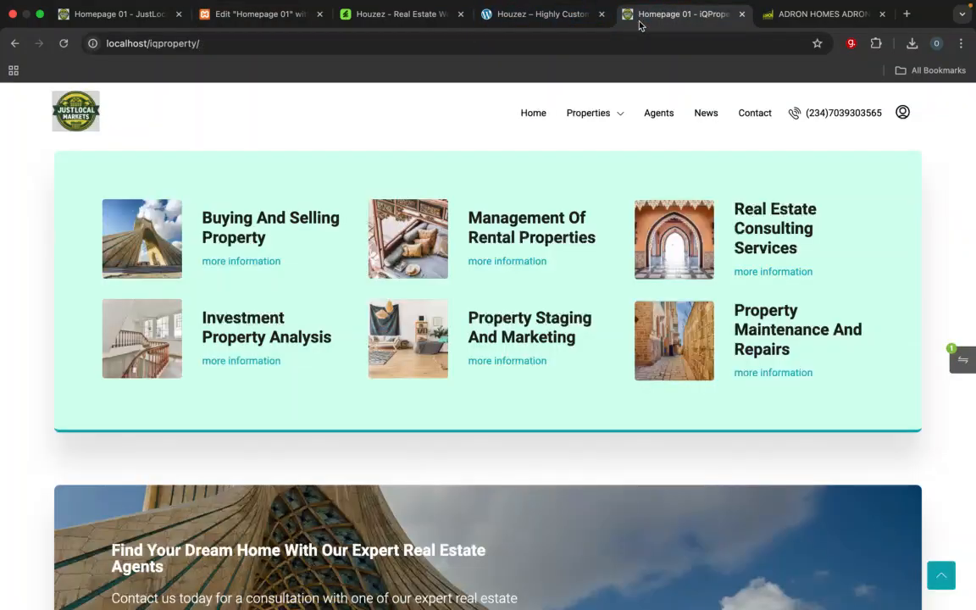
left_click(119, 17)
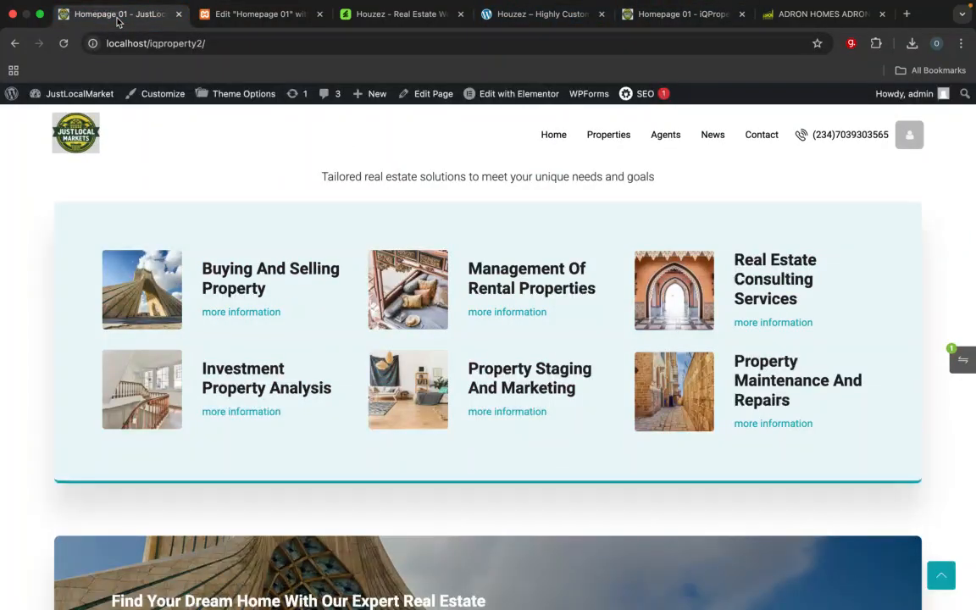
left_click(254, 15)
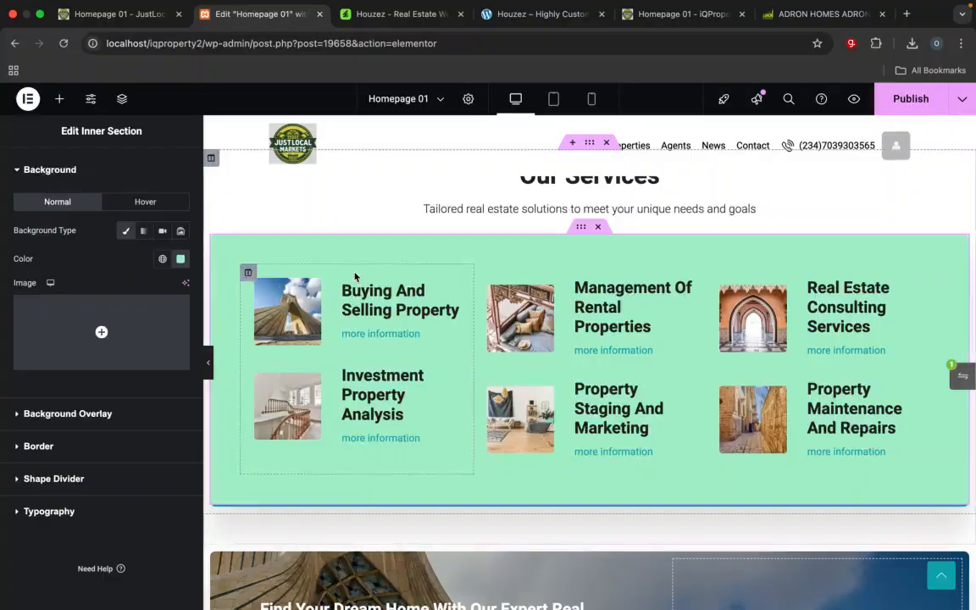
scroll(355, 277, "up", 2)
scroll(398, 381, "down", 5)
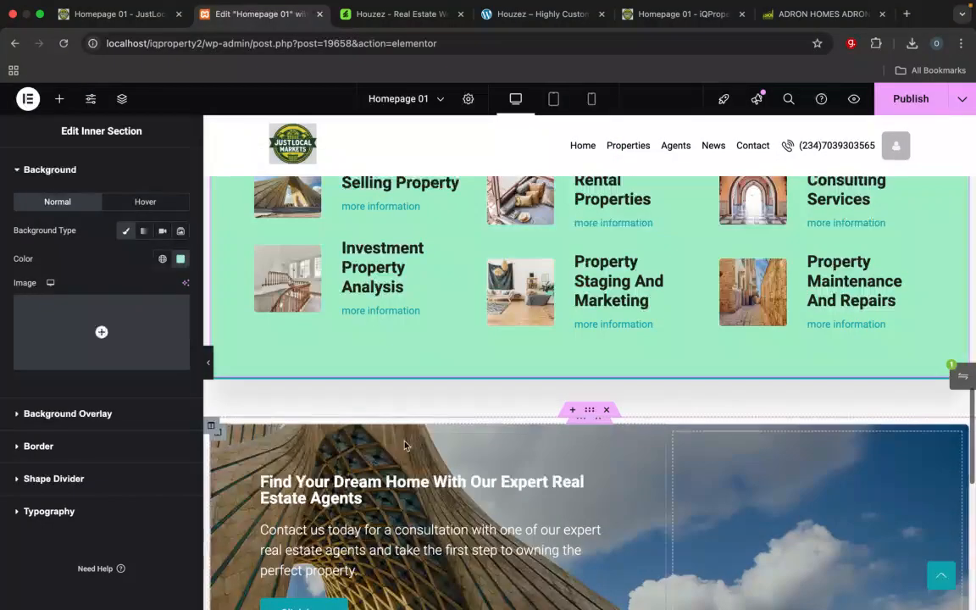
scroll(405, 444, "up", 3)
scroll(404, 444, "down", 5)
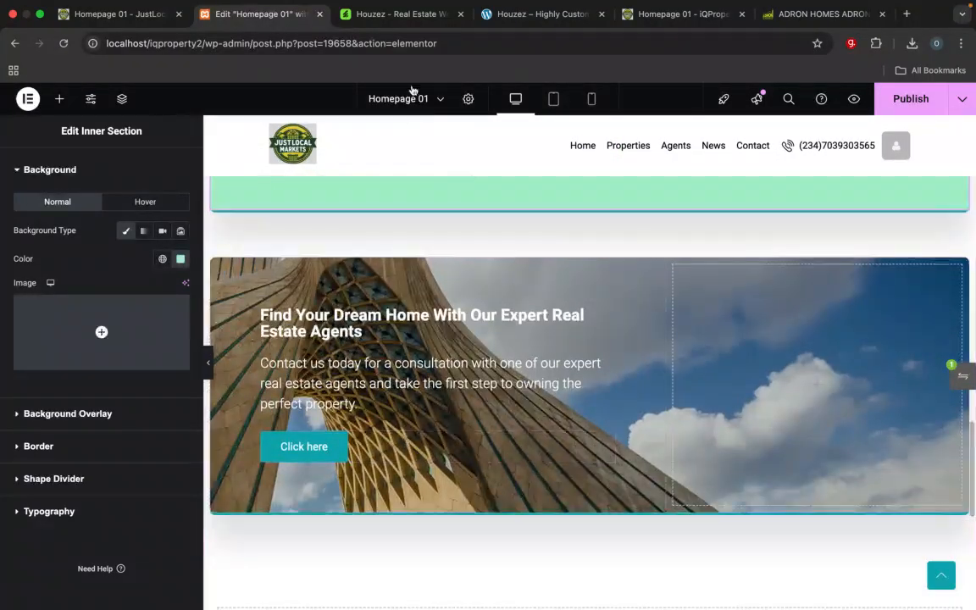
left_click(647, 14)
scroll(516, 458, "down", 5)
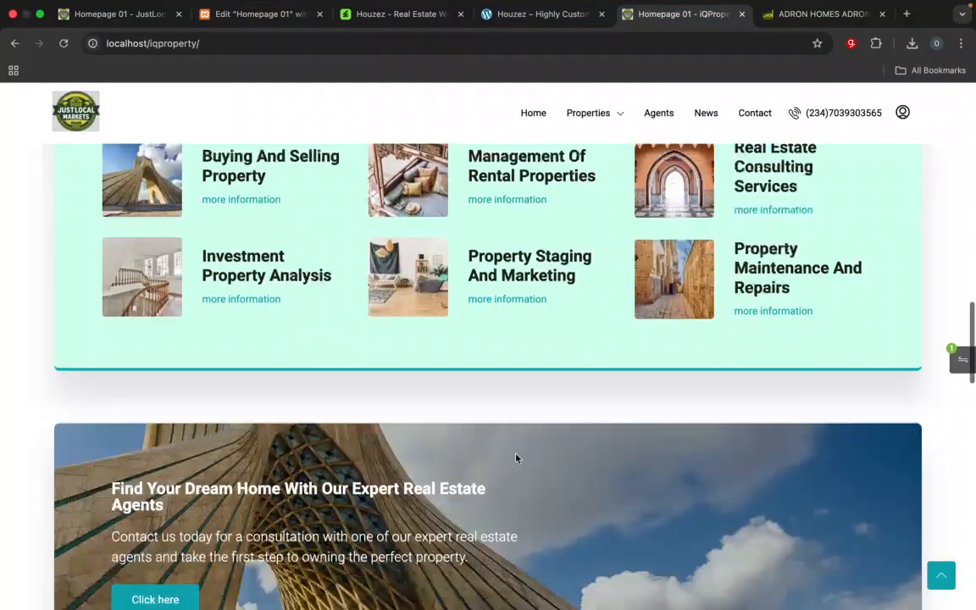
scroll(516, 458, "up", 2)
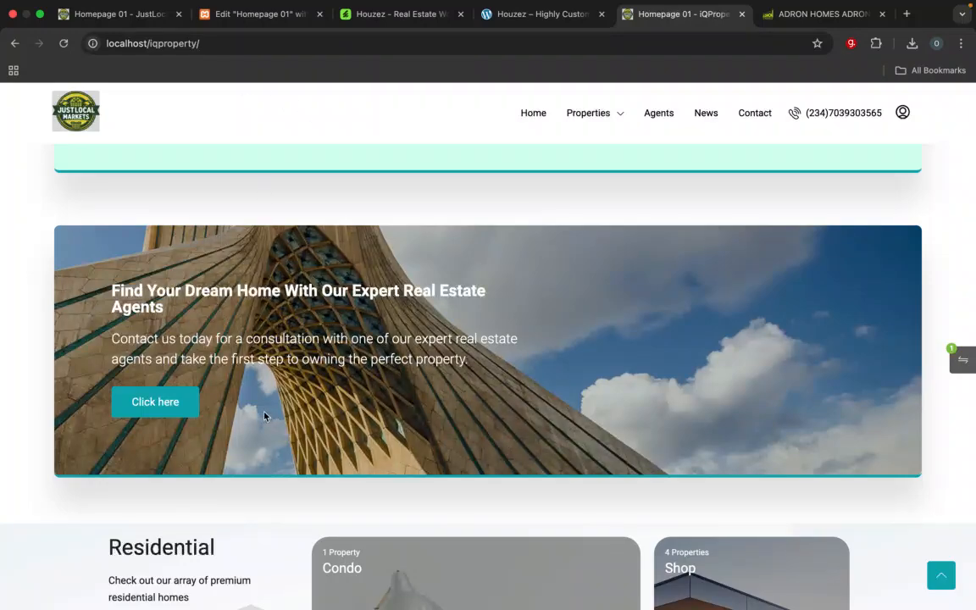
left_click(133, 15)
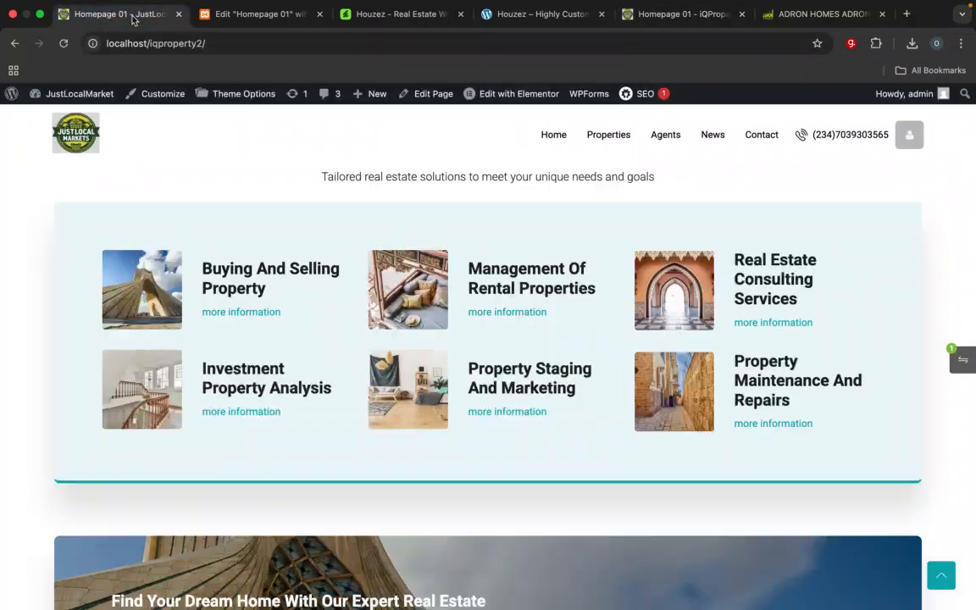
scroll(252, 336, "down", 5)
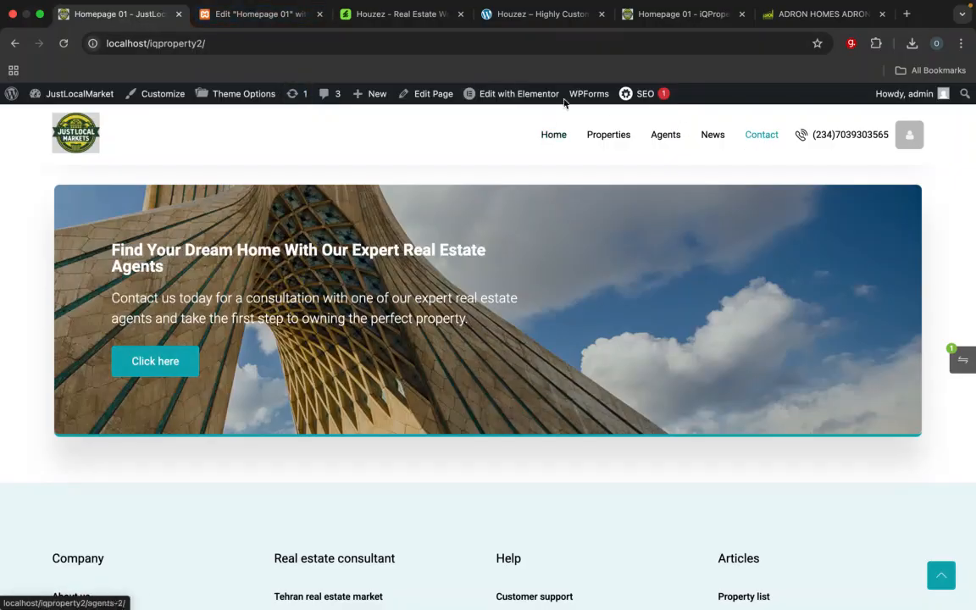
left_click(285, 15)
scroll(330, 350, "down", 2)
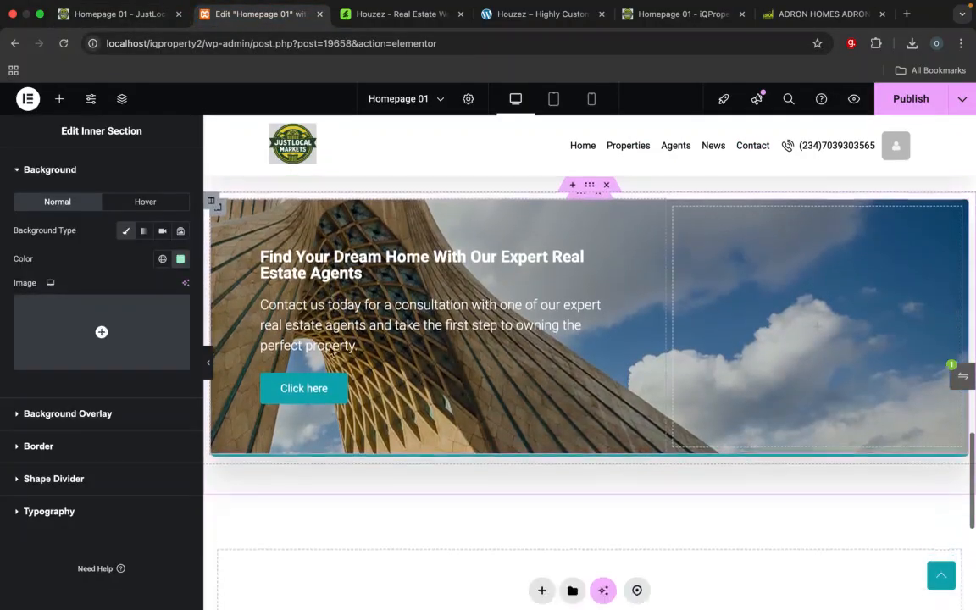
left_click(608, 376)
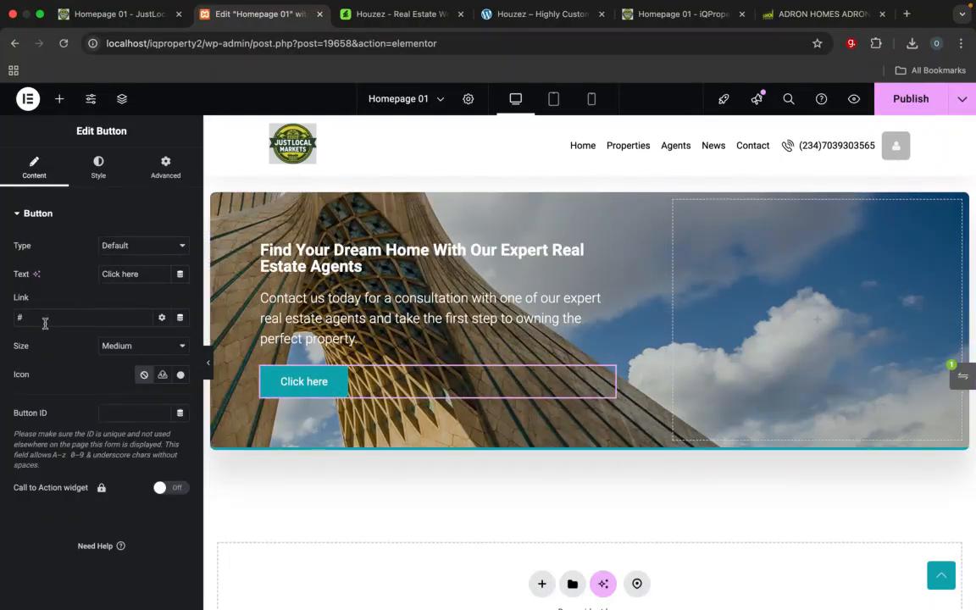
type("localhost/iqproperty2/about/")
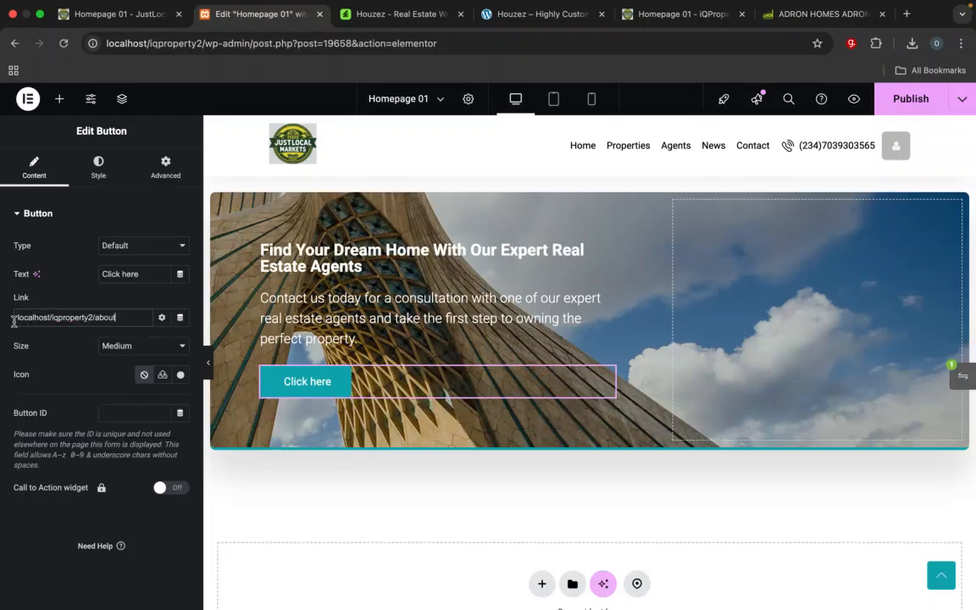
key("BackSpace")
key("BackSpace")
key("BackSpace")
key("BackSpace")
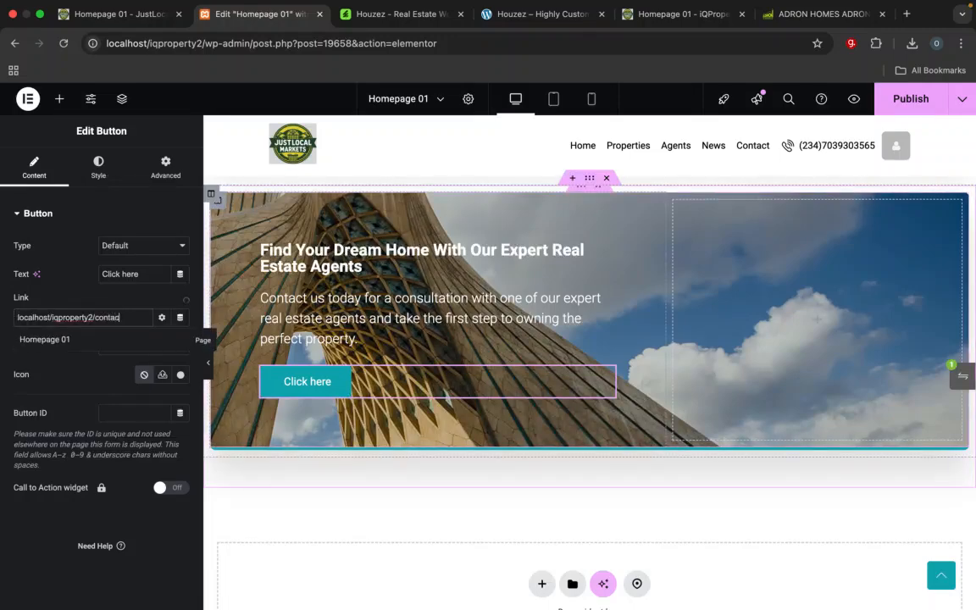
key("super+a")
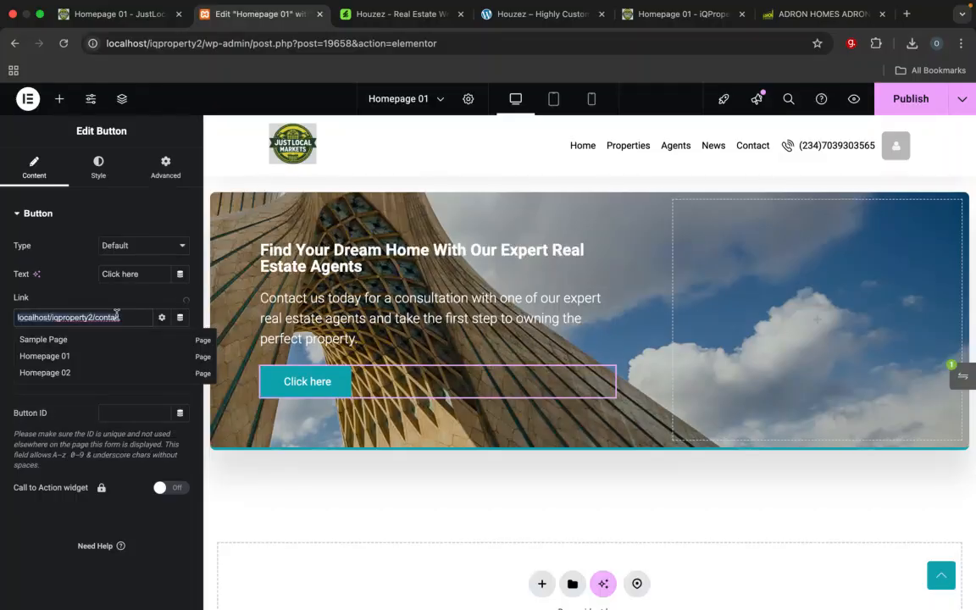
key("BackSpace")
type("conta")
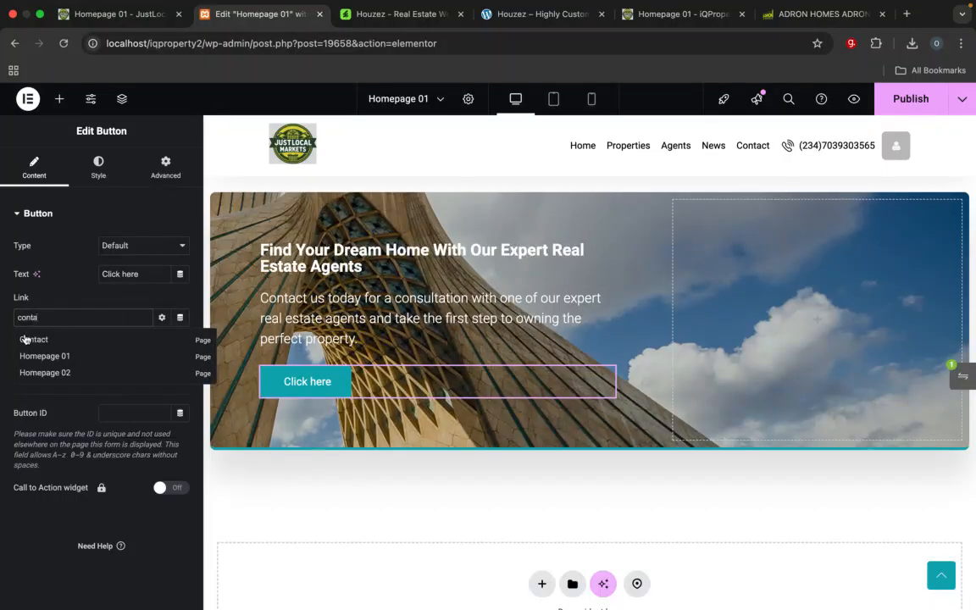
left_click(24, 339)
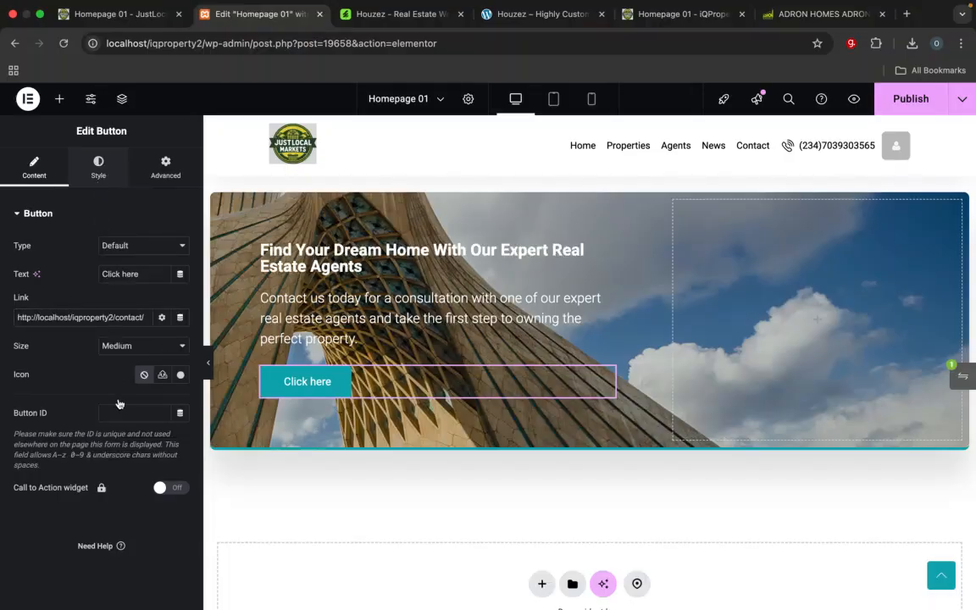
Step: Change the background colour of the banner's Click here button to dark green, #186329
left_click(98, 167)
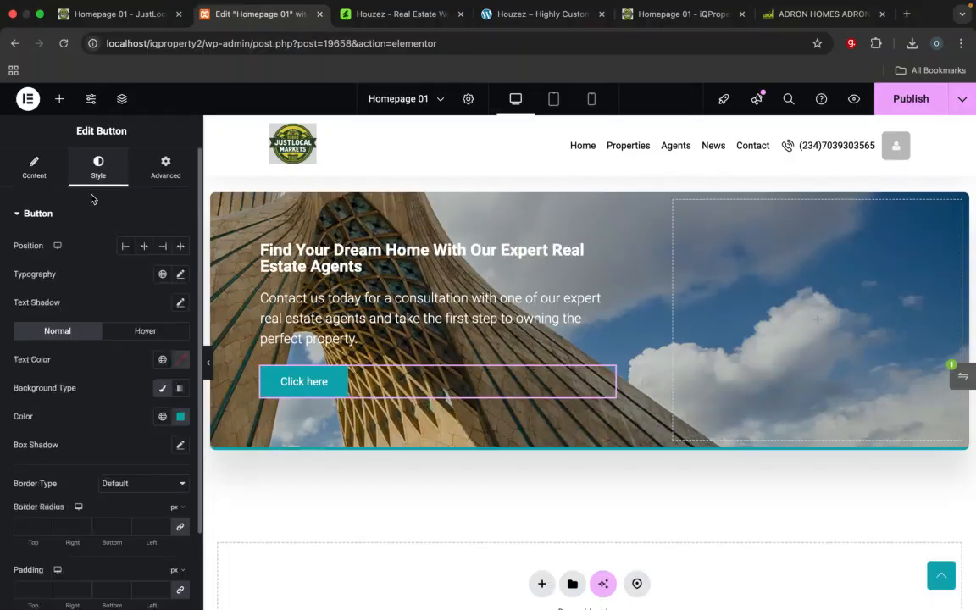
left_click(180, 416)
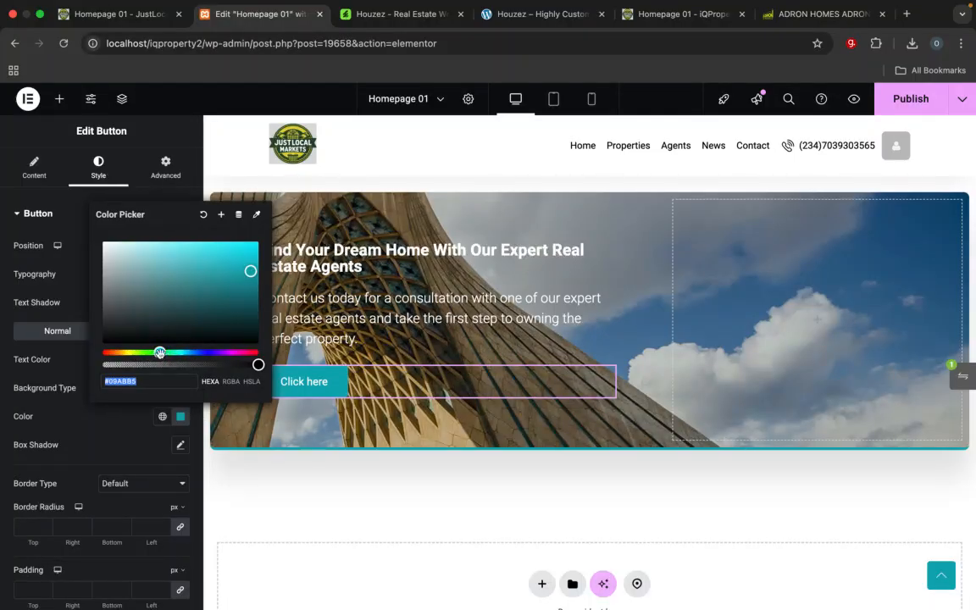
left_click_drag(159, 352, 155, 354)
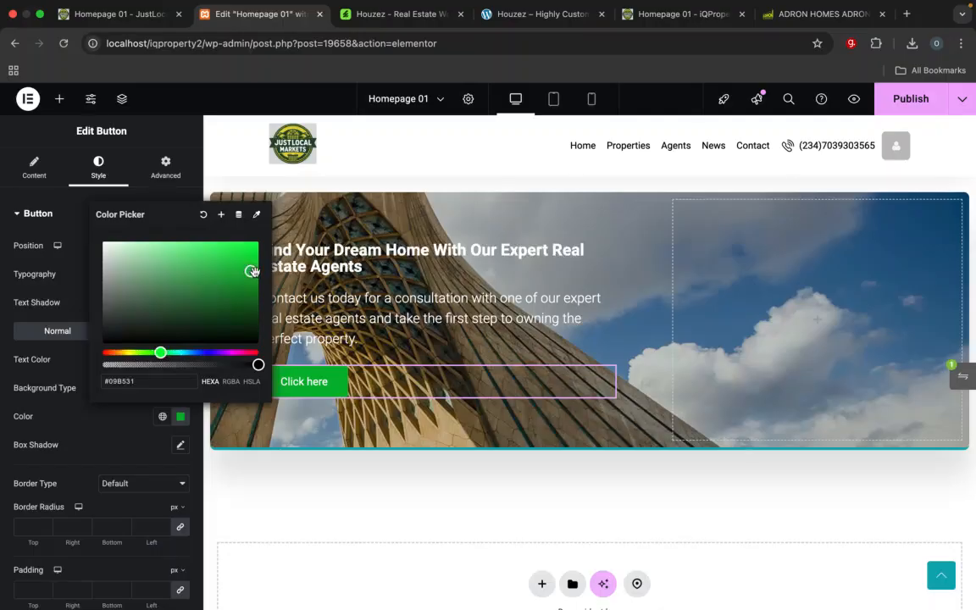
left_click_drag(252, 271, 220, 303)
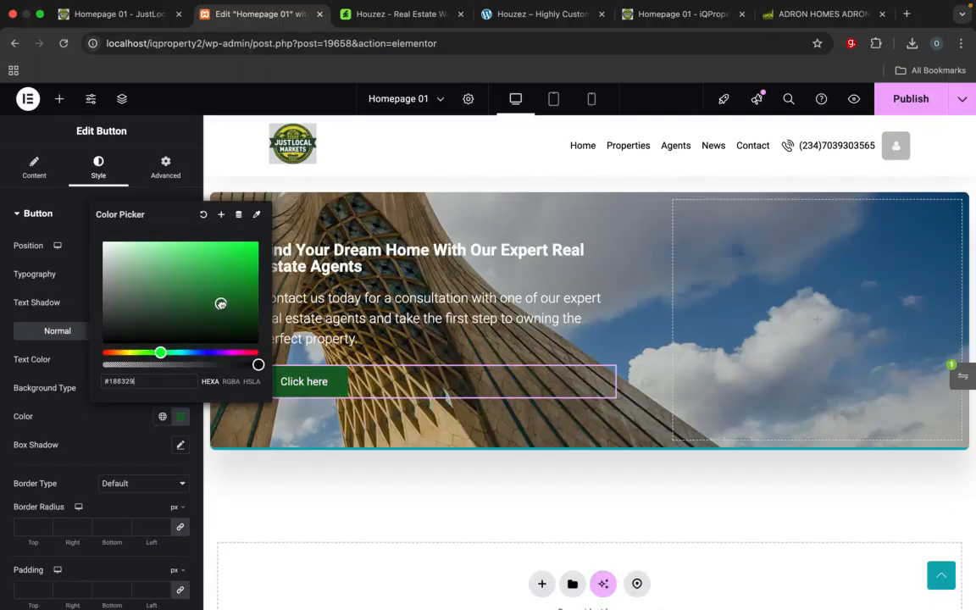
left_click(316, 505)
scroll(291, 424, "up", 2)
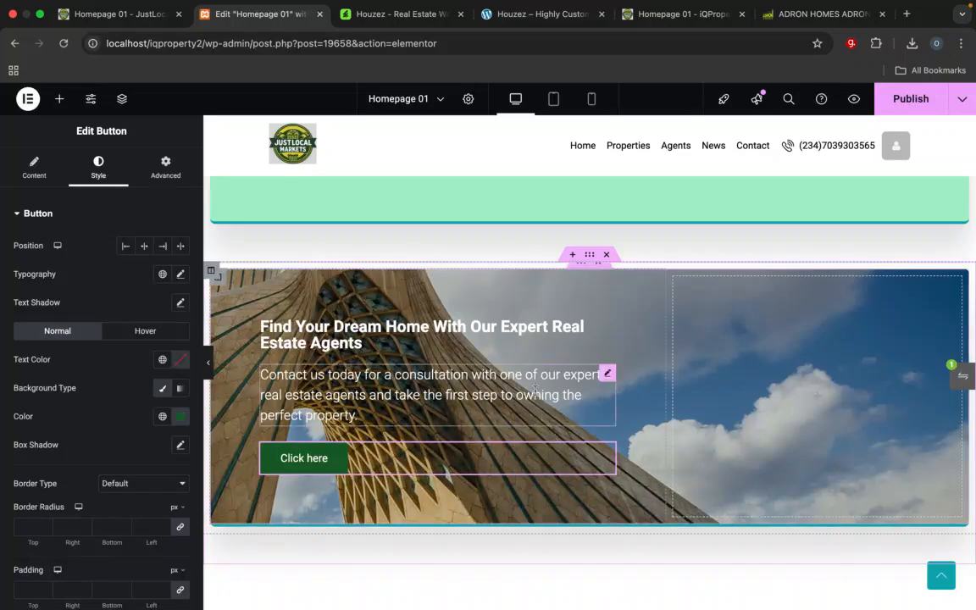
Step: Examine the background style settings of the Find Your Dream Home banner's inner section without leaving the editor
left_click(583, 264)
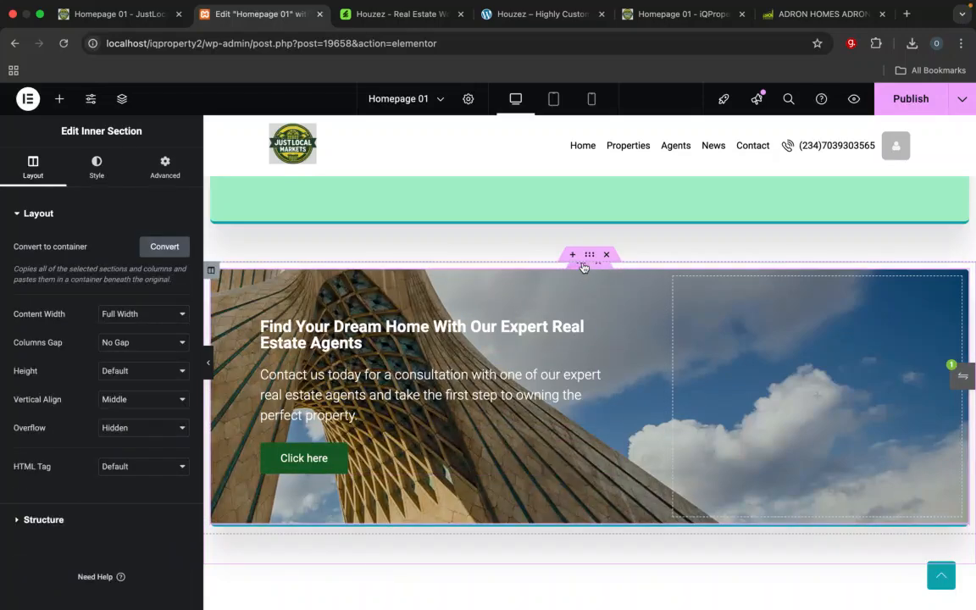
left_click(98, 165)
scroll(125, 376, "down", 5)
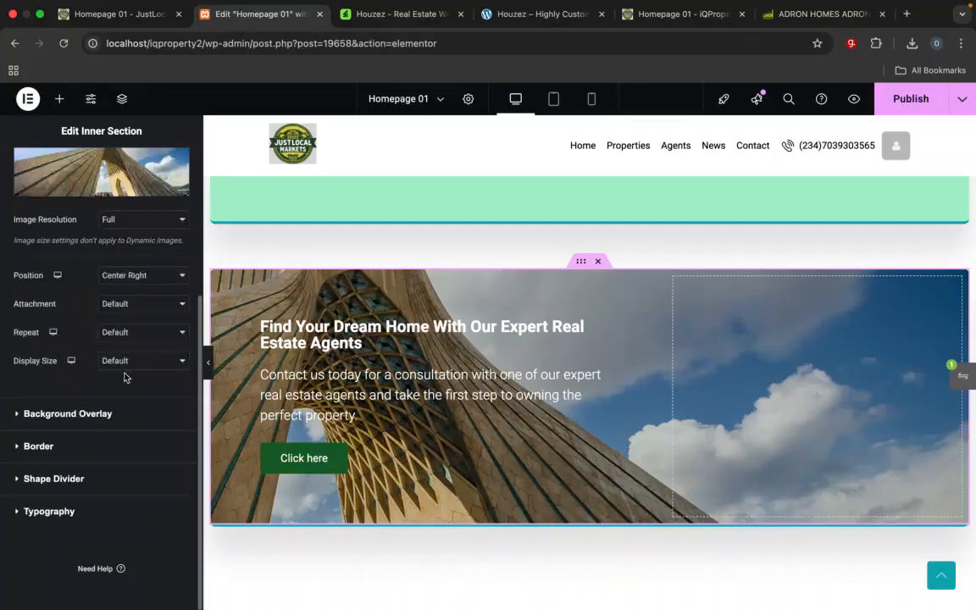
scroll(125, 377, "up", 5)
scroll(124, 377, "down", 3)
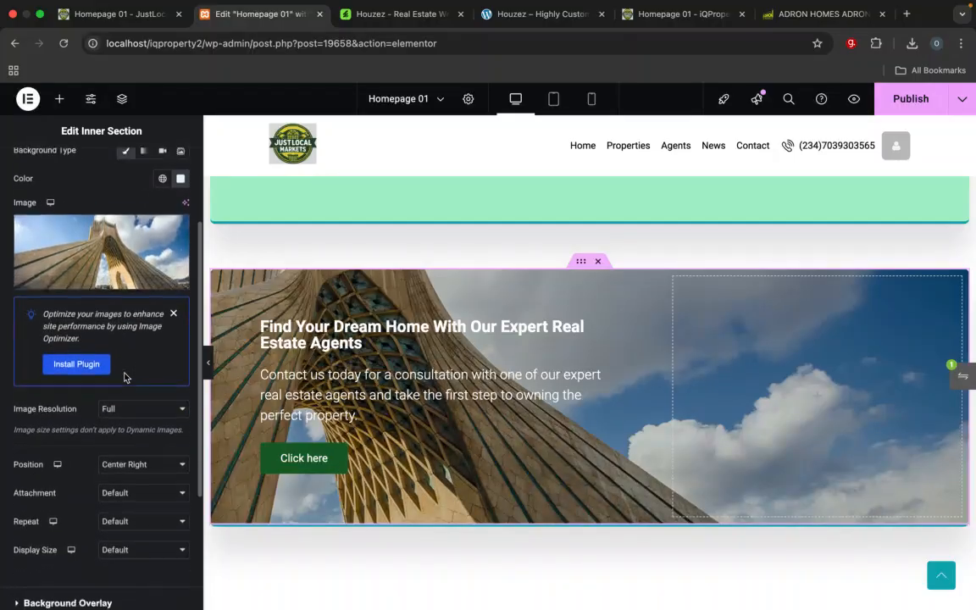
scroll(124, 377, "left", 5)
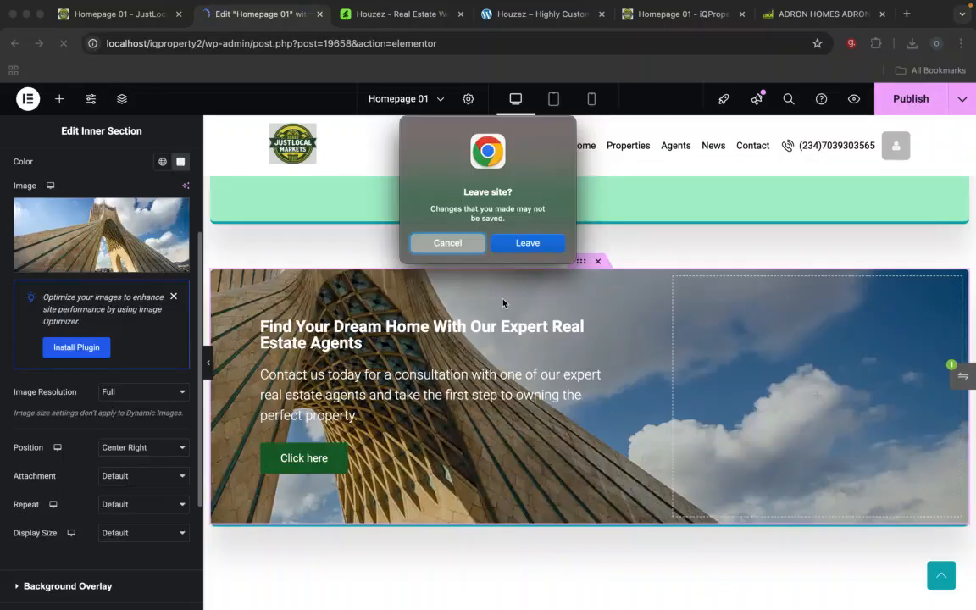
left_click(460, 244)
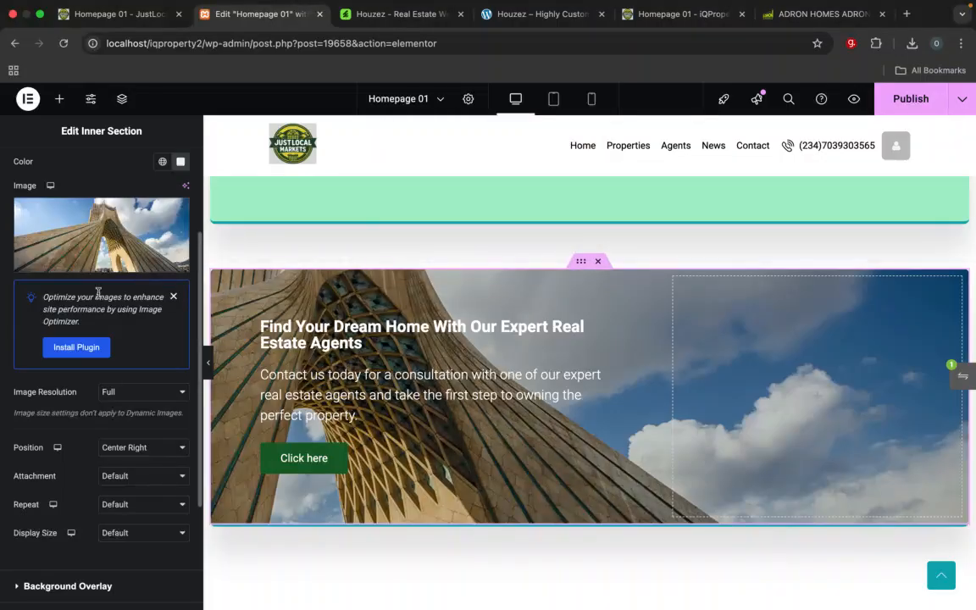
scroll(98, 293, "up", 3)
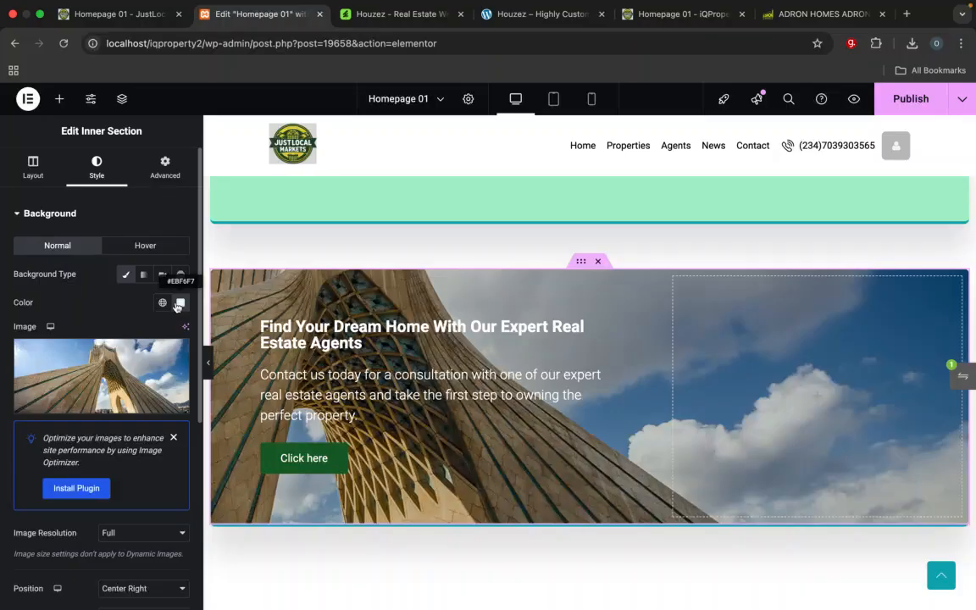
Step: Publish the homepage changes and review the page sections from the apartment cards down to the Find Your Dream Home banner
scroll(823, 196, "up", 8)
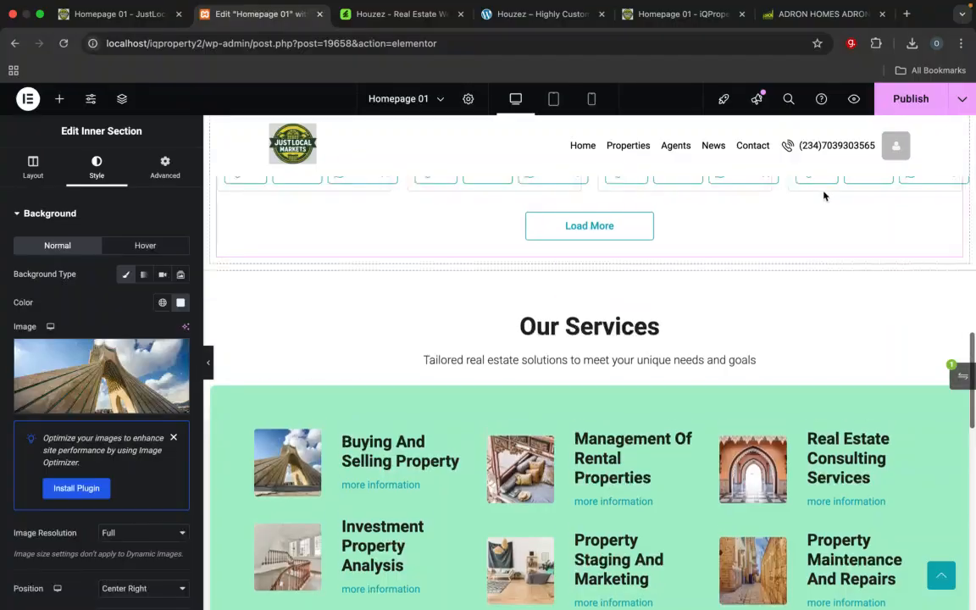
left_click(900, 100)
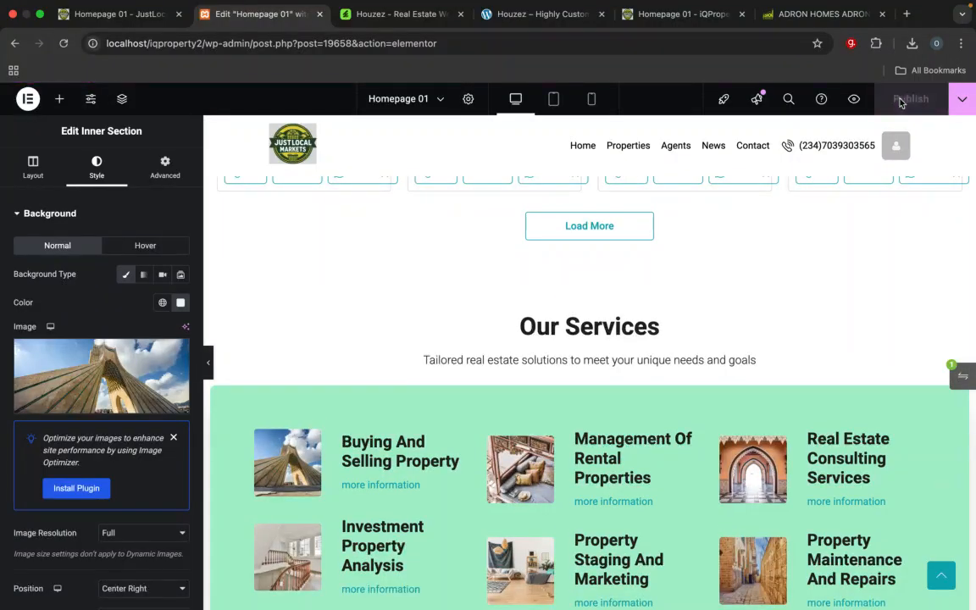
scroll(864, 295, "up", 10)
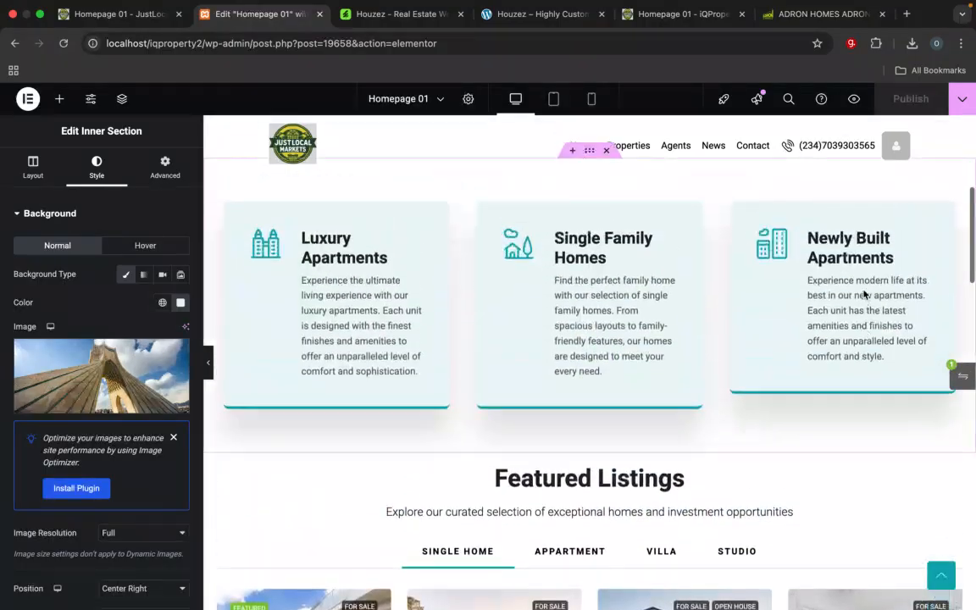
scroll(864, 295, "down", 3)
scroll(864, 295, "up", 4)
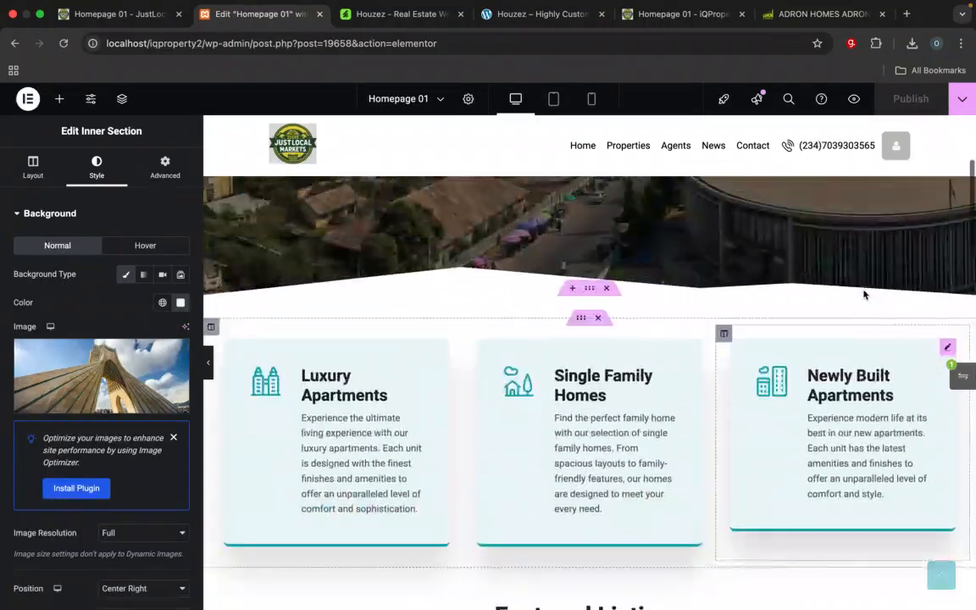
scroll(864, 331, "down", 6)
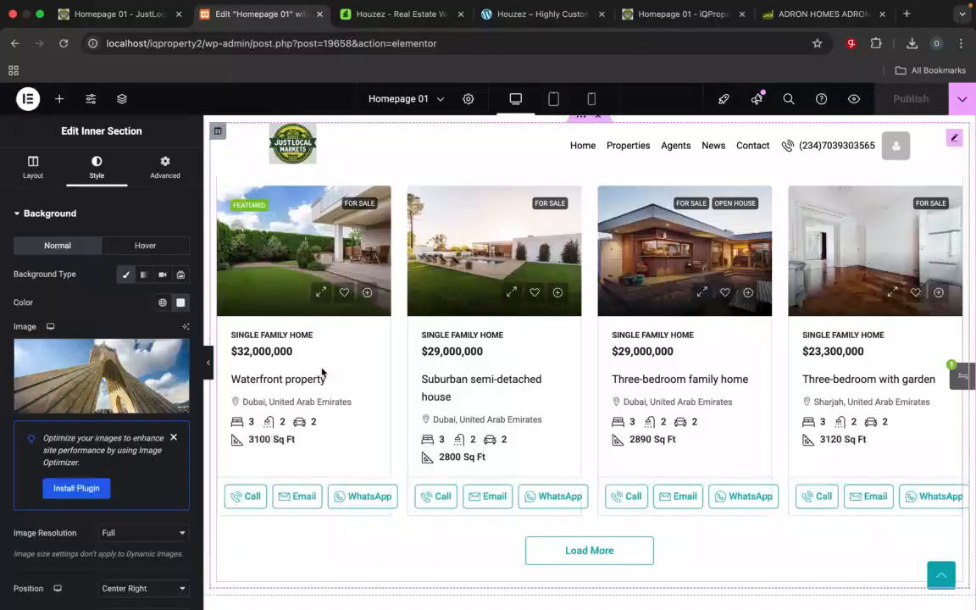
scroll(322, 370, "down", 5)
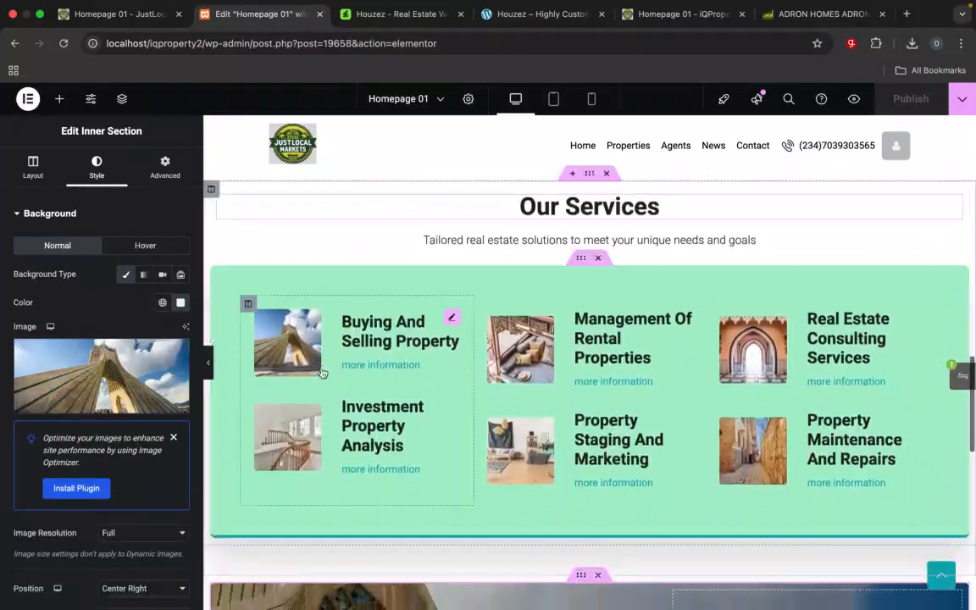
scroll(323, 373, "down", 5)
scroll(323, 371, "up", 3)
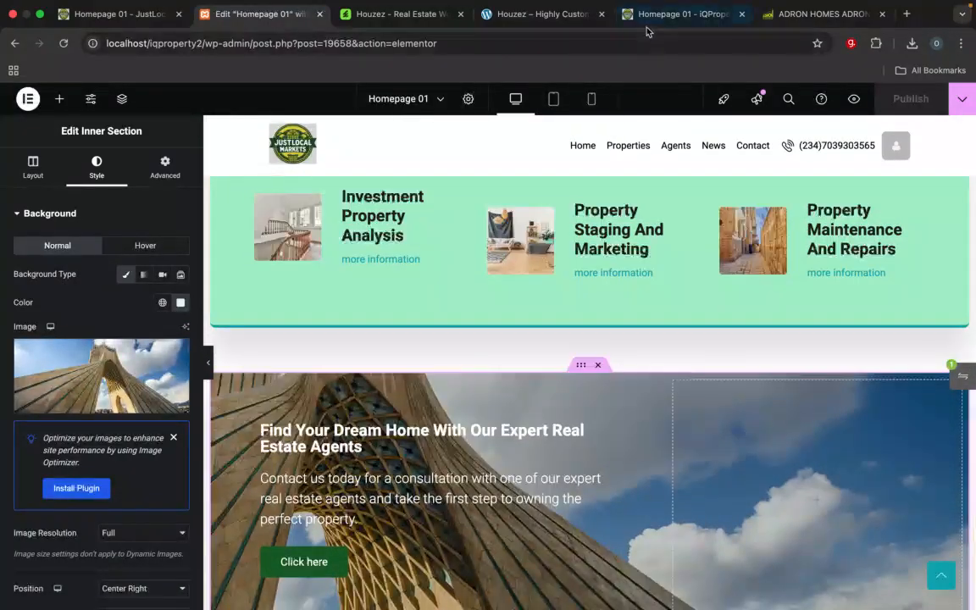
Step: Compare the iQProperty reference homepage's estate locations, residential, services and listings sections with the JustLocalMarket homepage
left_click(647, 15)
scroll(607, 285, "down", 10)
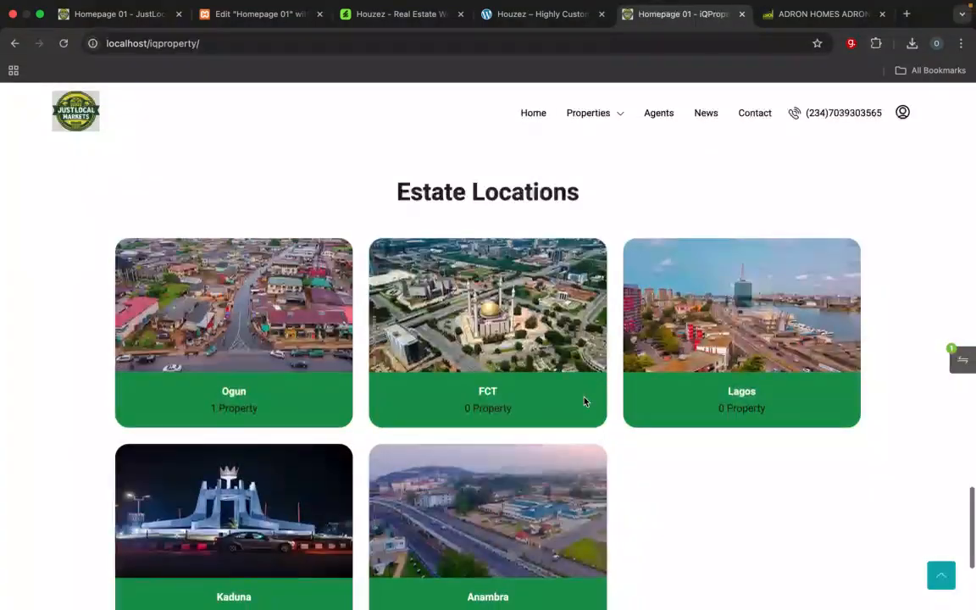
scroll(583, 402, "down", 5)
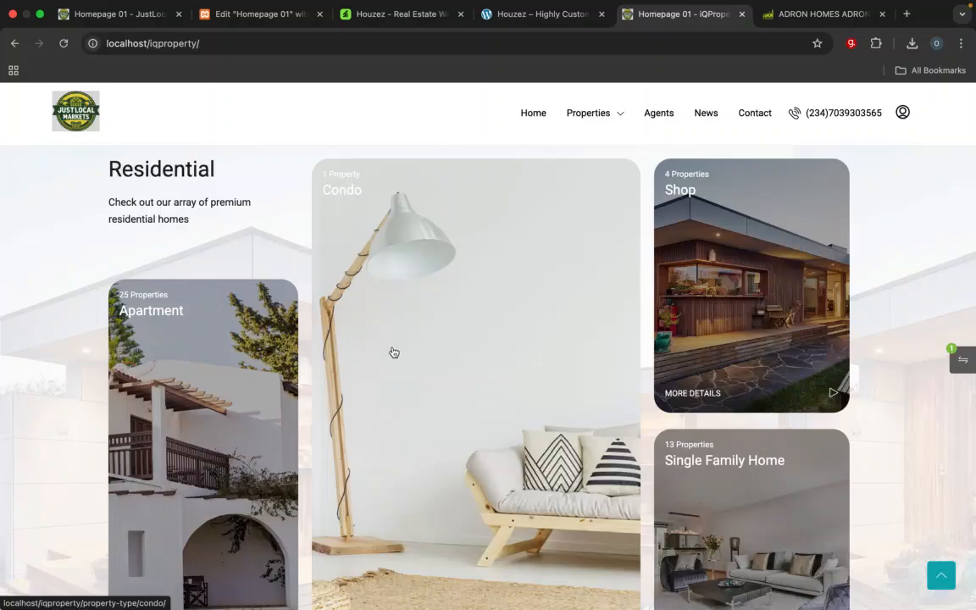
scroll(381, 333, "up", 10)
scroll(382, 332, "up", 10)
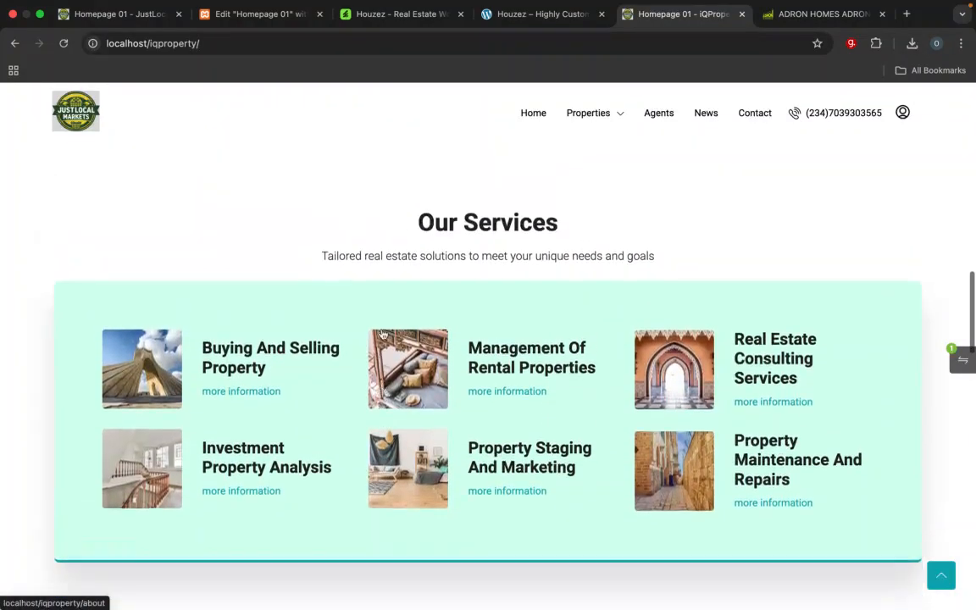
scroll(382, 333, "down", 3)
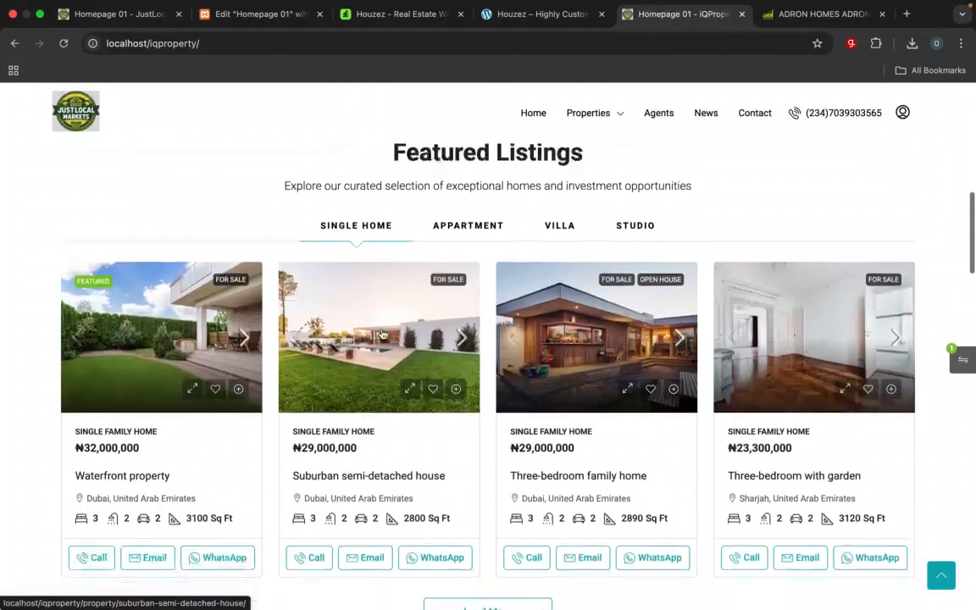
left_click(207, 15)
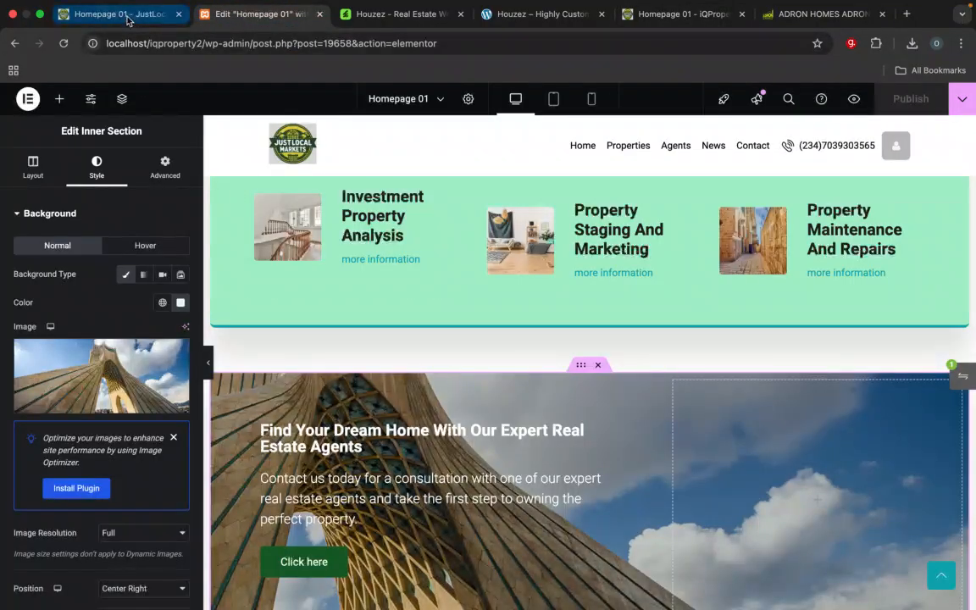
left_click(123, 15)
left_click(233, 17)
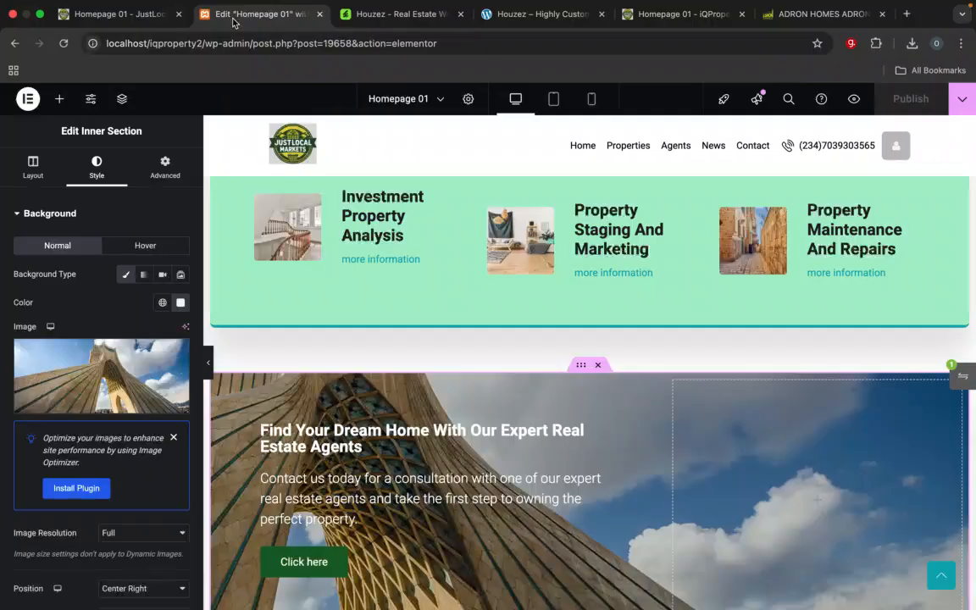
Step: Exit the Elementor editor to WordPress and open the site's Pages list in the admin area
right_click(170, 333)
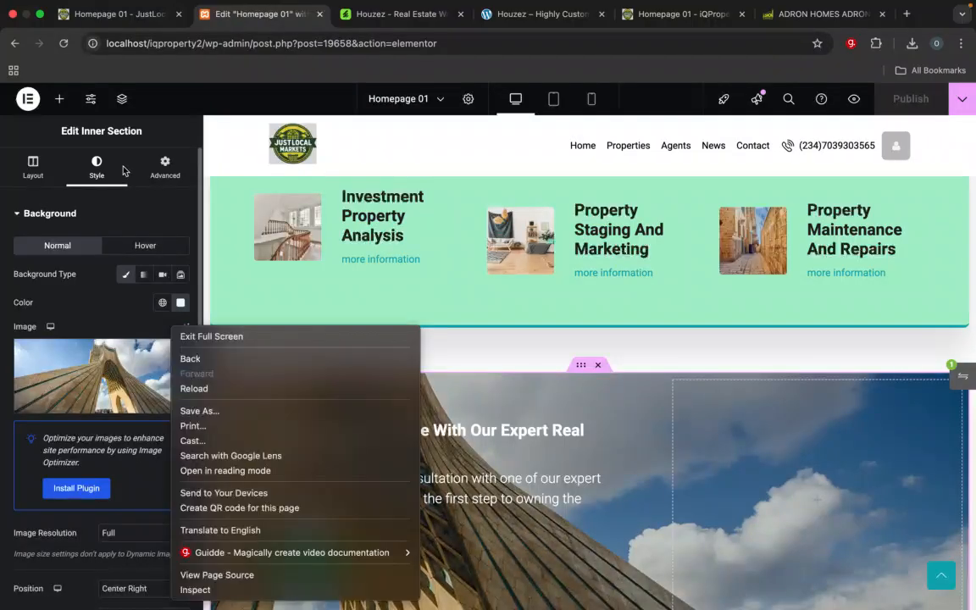
left_click(28, 99)
left_click(28, 99)
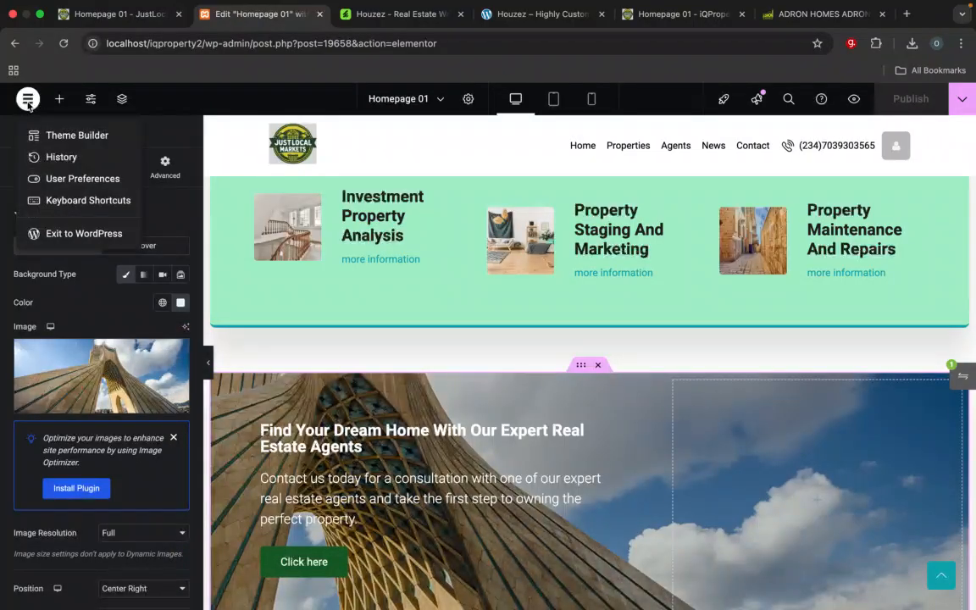
left_click(63, 234)
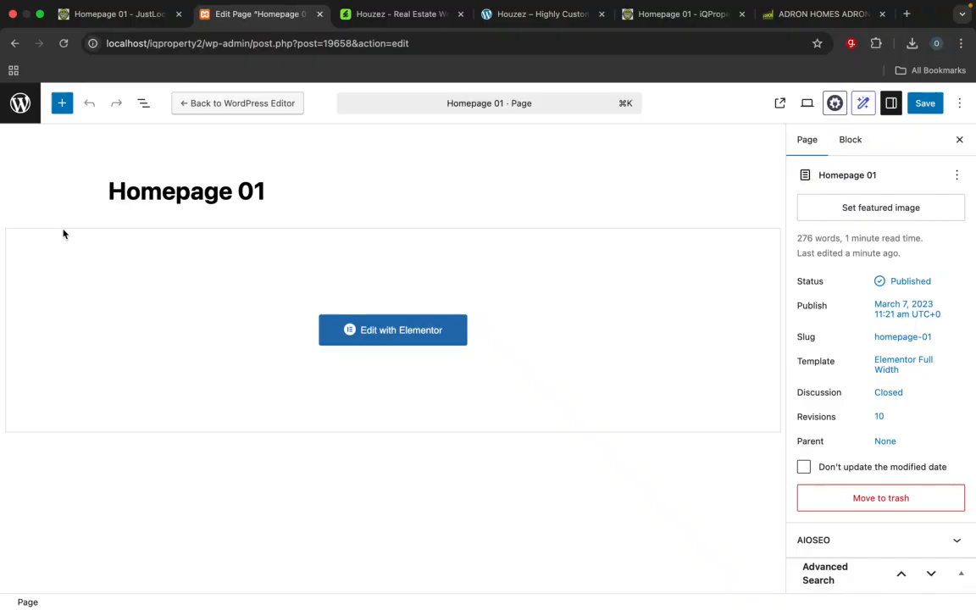
left_click(19, 105)
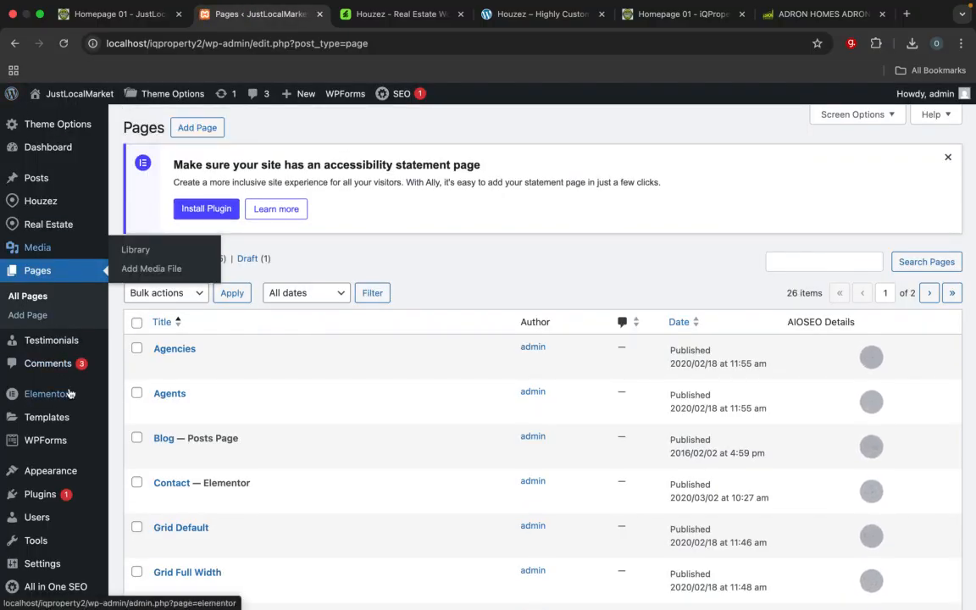
Step: Open the Houzez theme's Price & Currency options and examine the currency symbol, position, decimal and separator settings
mouse_move(71, 128)
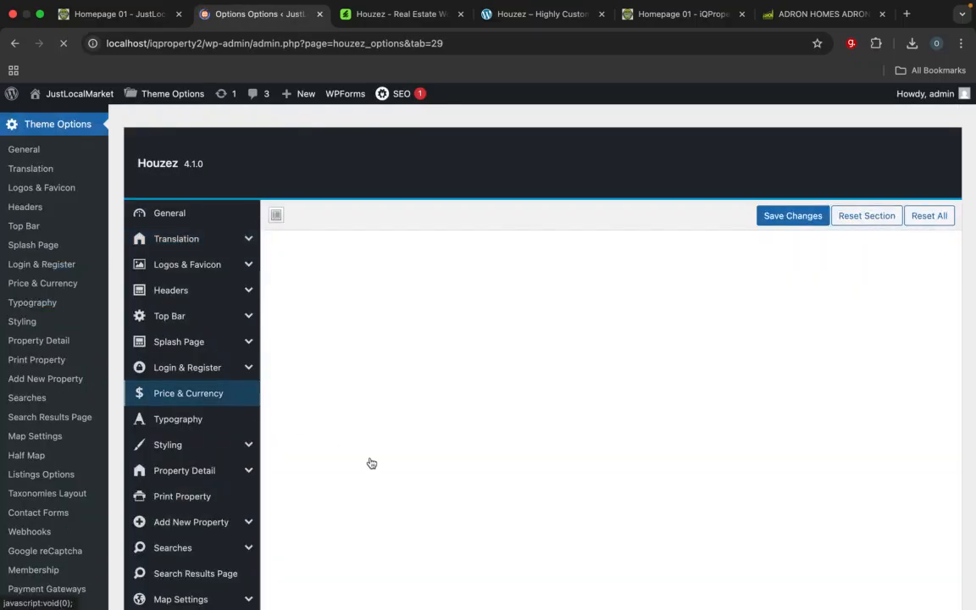
scroll(371, 463, "down", 2)
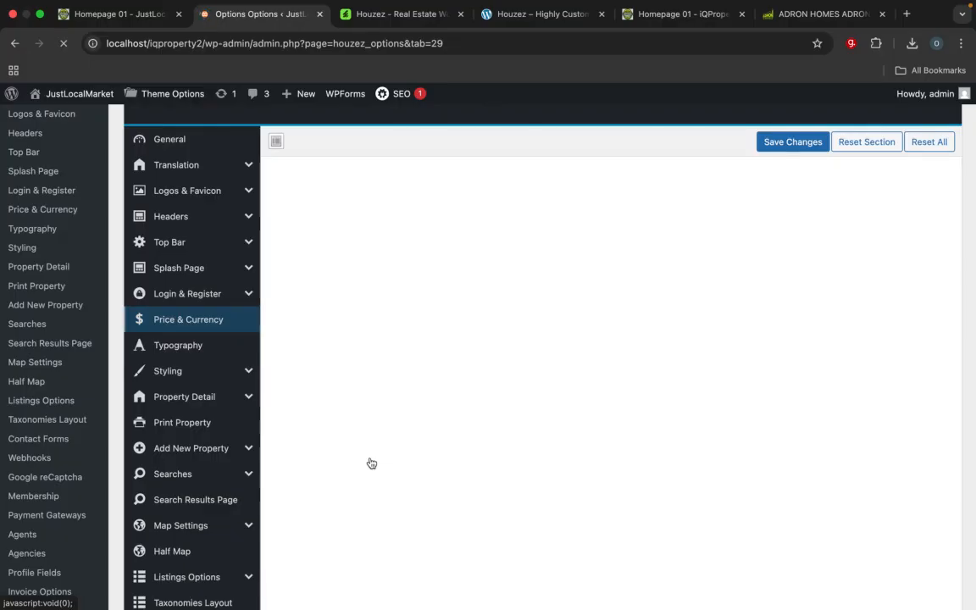
scroll(371, 463, "down", 6)
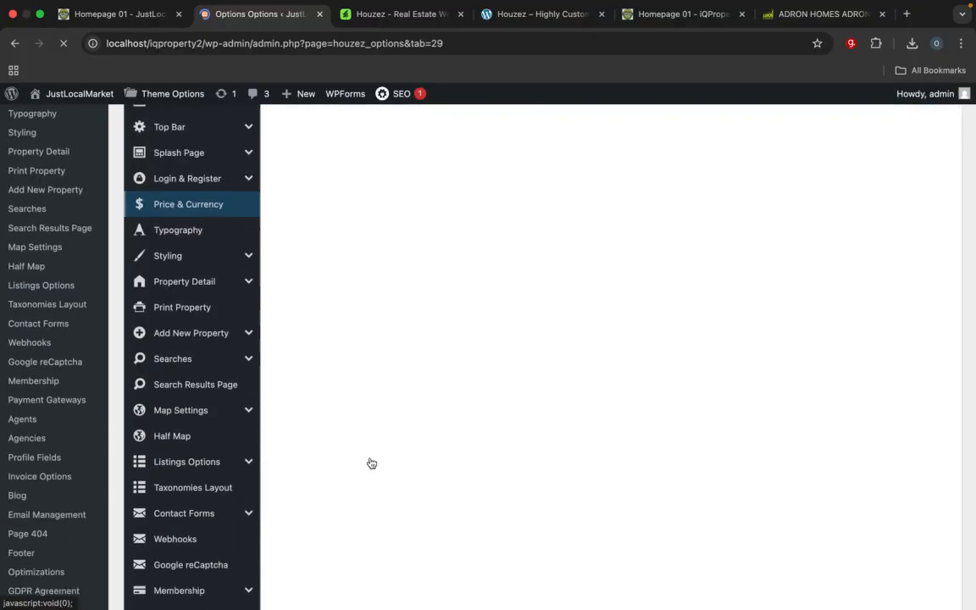
scroll(370, 464, "down", 2)
scroll(371, 463, "up", 8)
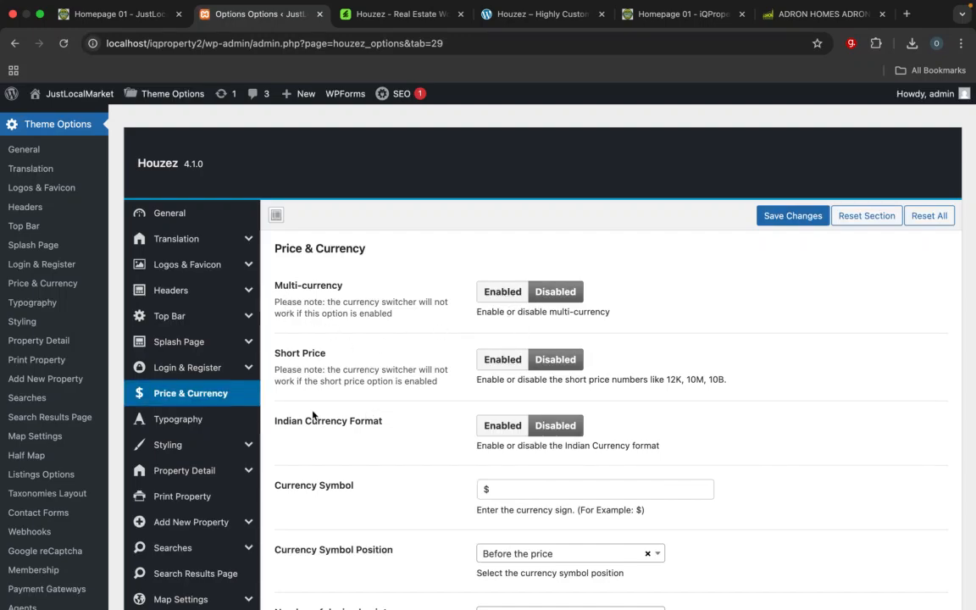
scroll(510, 525, "down", 3)
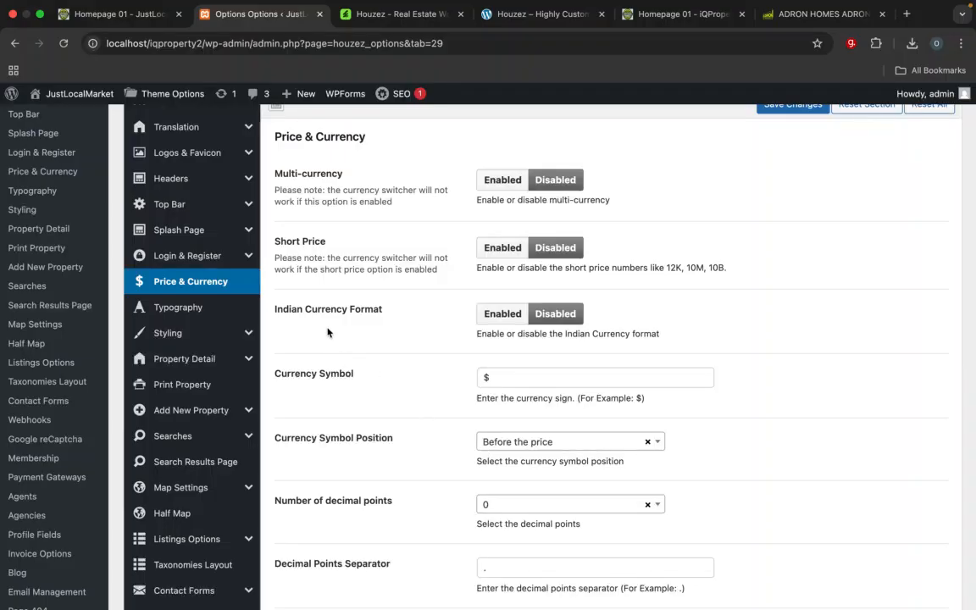
scroll(432, 407, "down", 3)
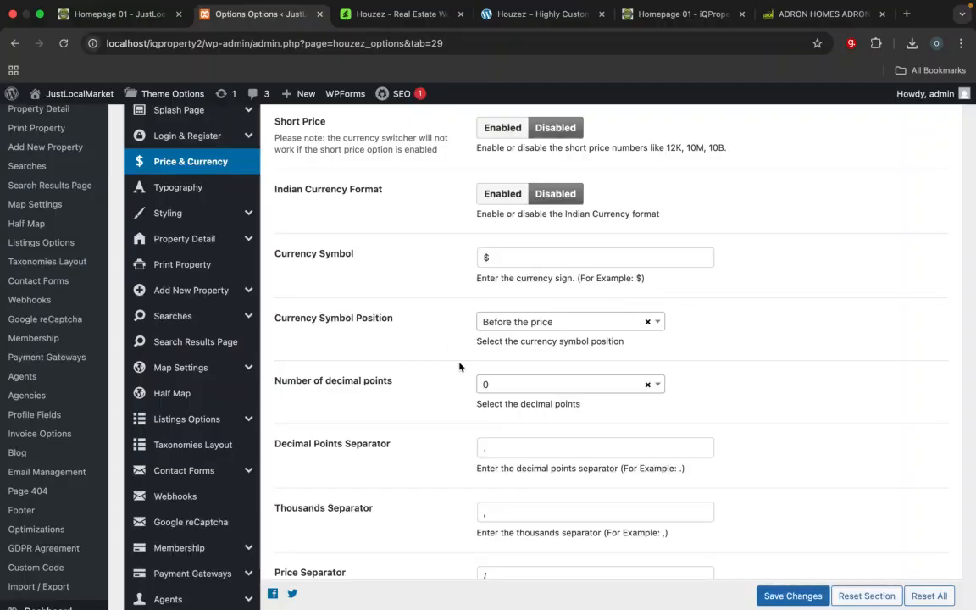
scroll(462, 368, "down", 3)
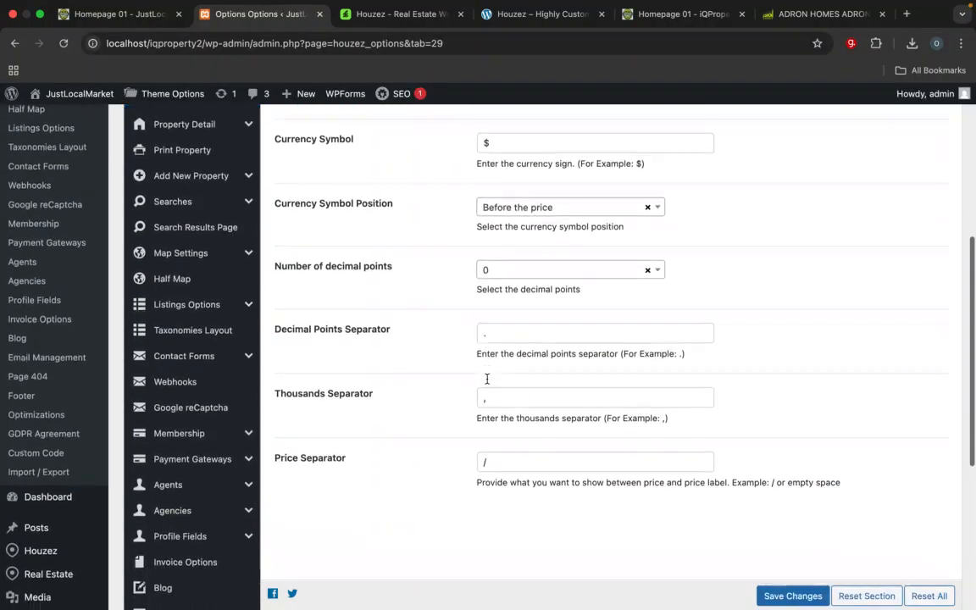
scroll(487, 373, "up", 3)
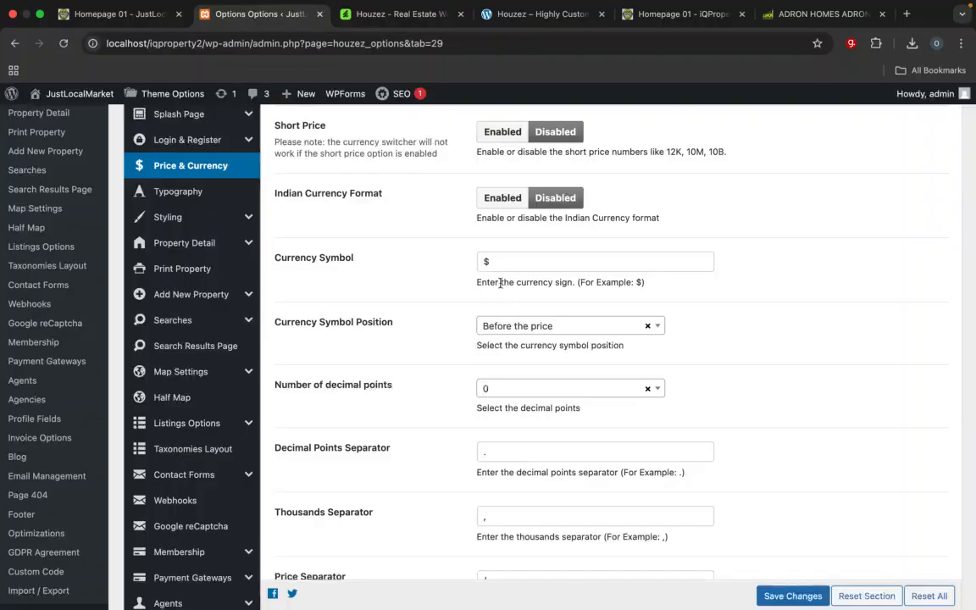
left_click(496, 263)
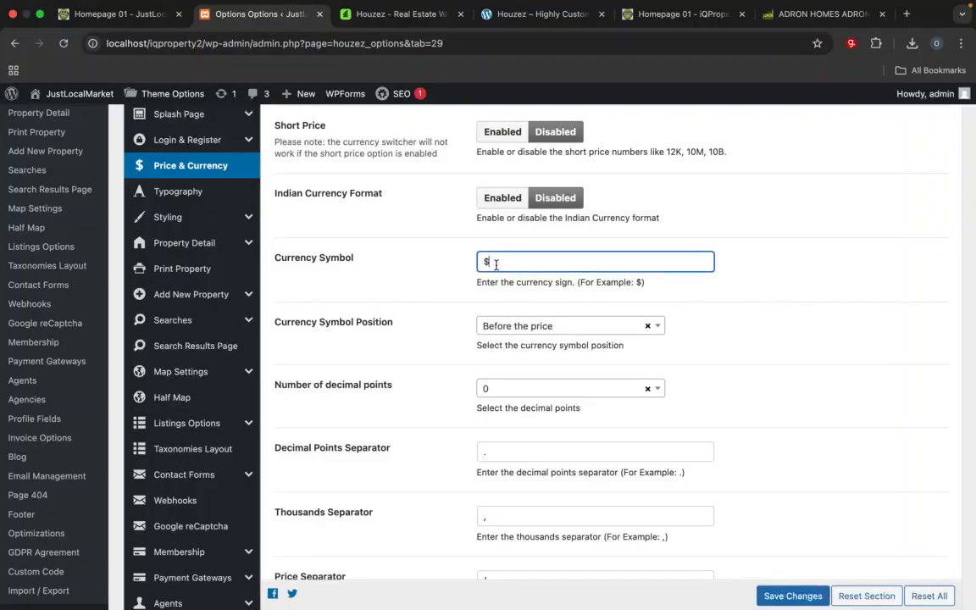
scroll(495, 264, "down", 5)
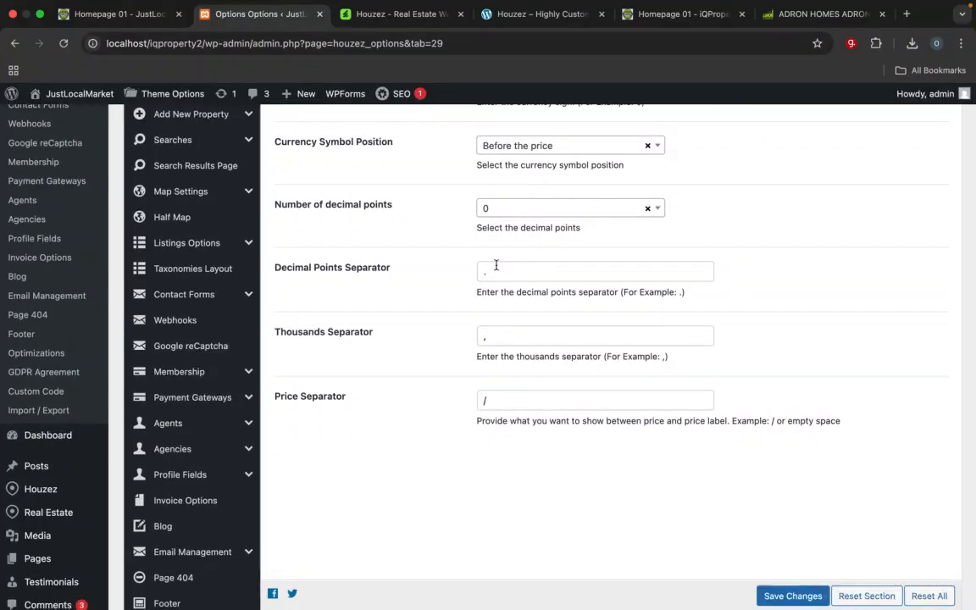
scroll(496, 265, "up", 5)
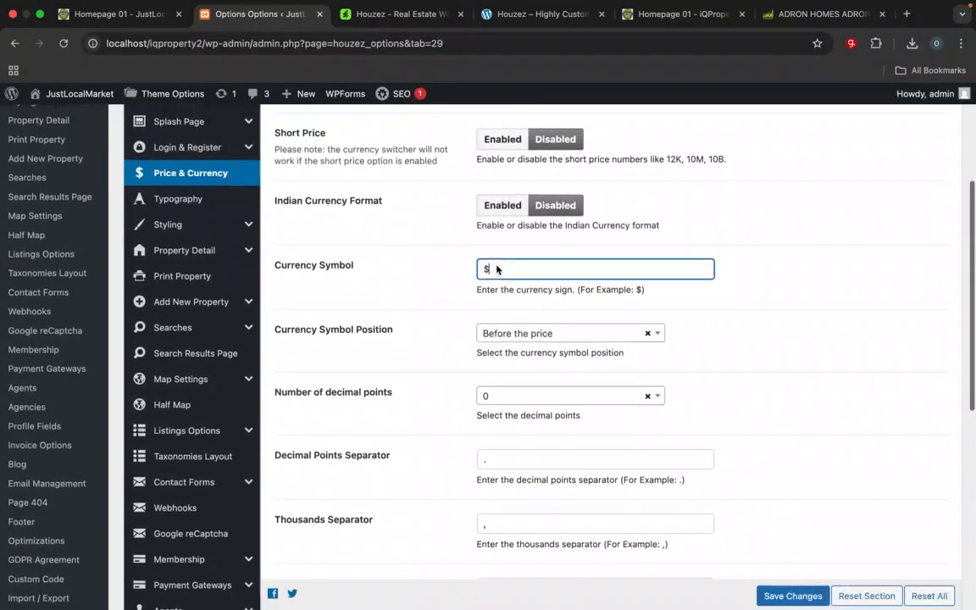
scroll(497, 269, "down", 5)
scroll(496, 269, "down", 6)
Step: Open the Houzez Currencies management page in a separate tab and examine the blank form for creating a new currency
mouse_move(34, 245)
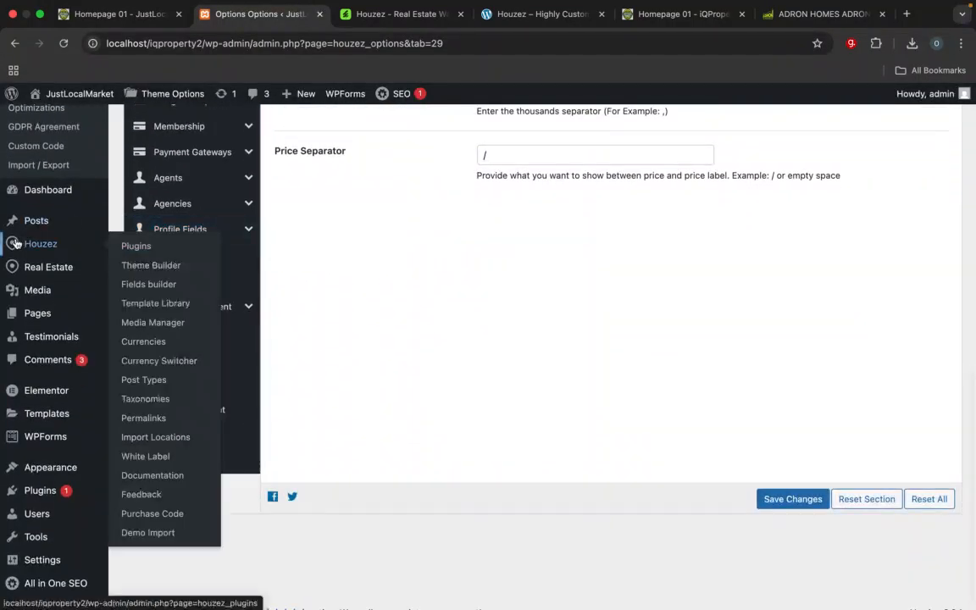
right_click(155, 348)
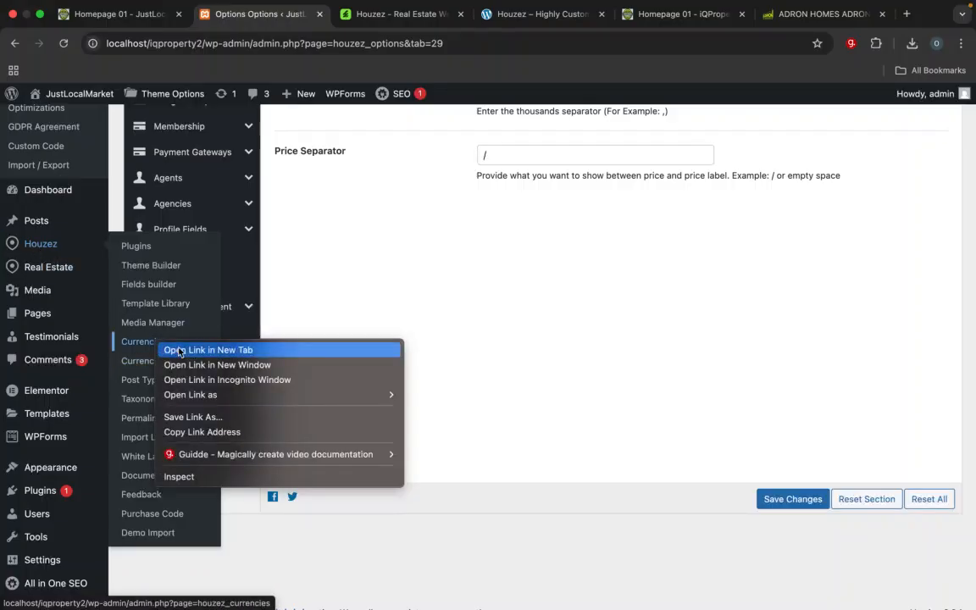
left_click(178, 351)
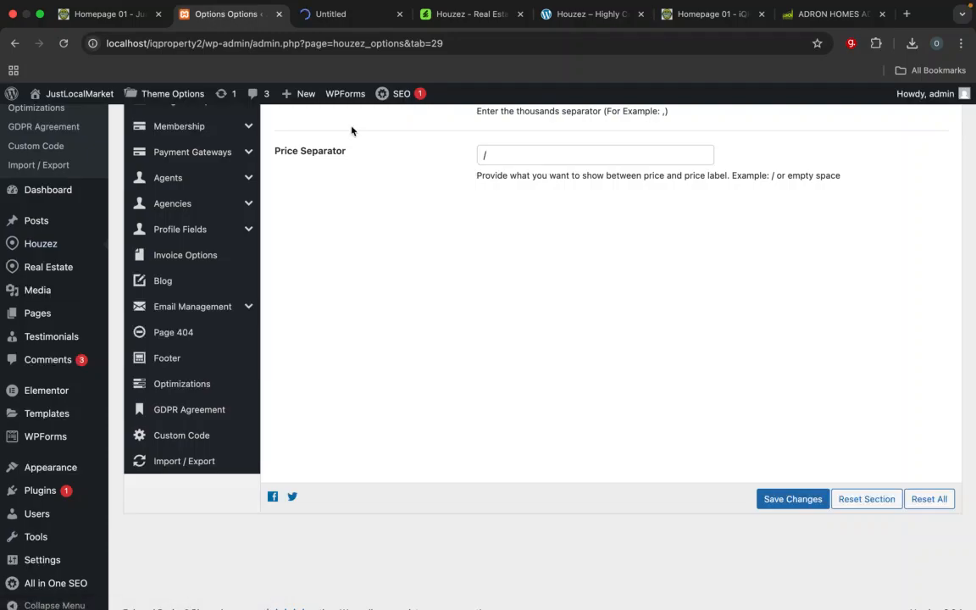
left_click(347, 17)
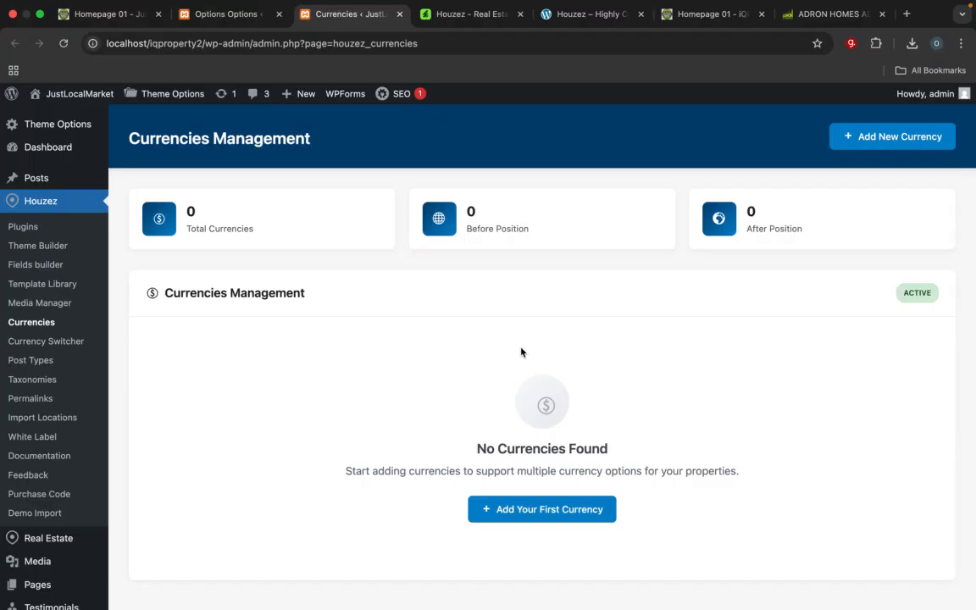
left_click(902, 138)
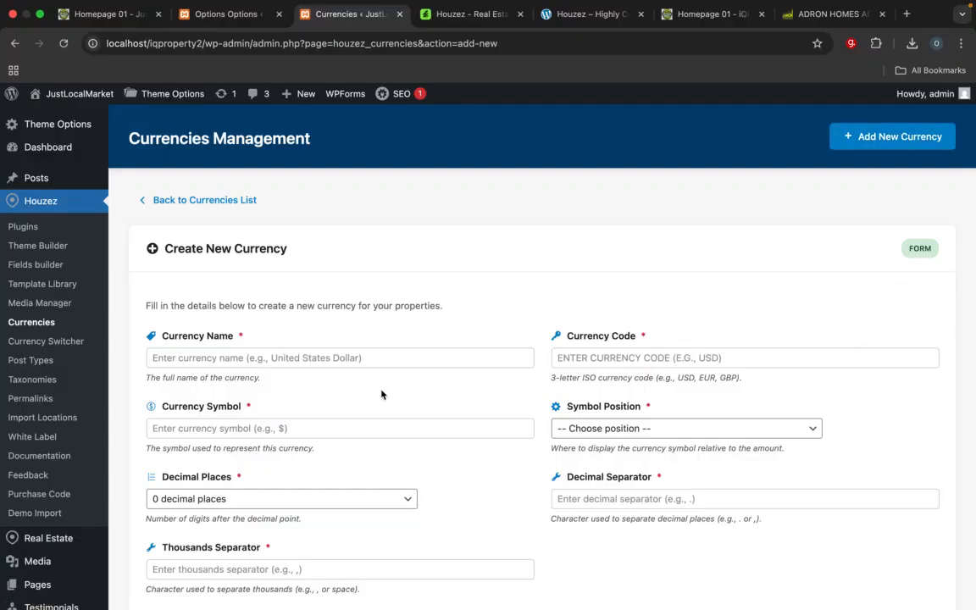
scroll(381, 394, "down", 2)
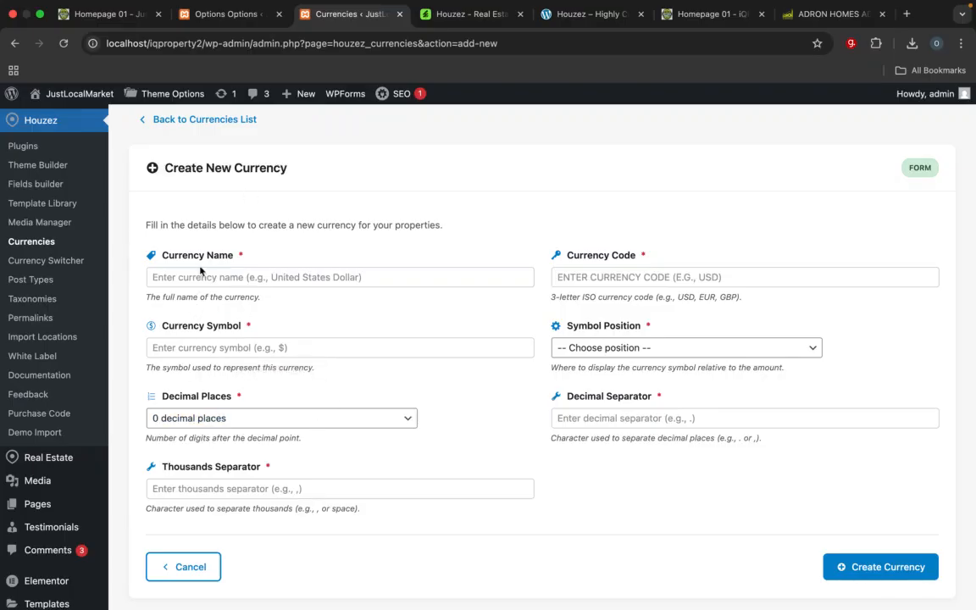
Step: Search the web for "naira symbol" in a new tab and copy the ₦ sign from the result
left_click(230, 14)
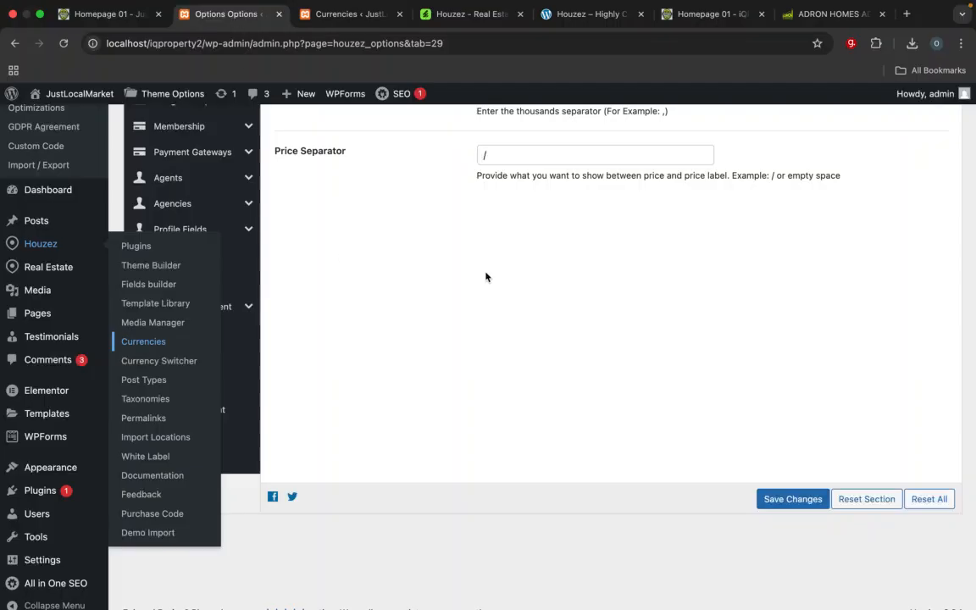
scroll(485, 277, "up", 10)
scroll(485, 277, "up", 3)
left_click(498, 423)
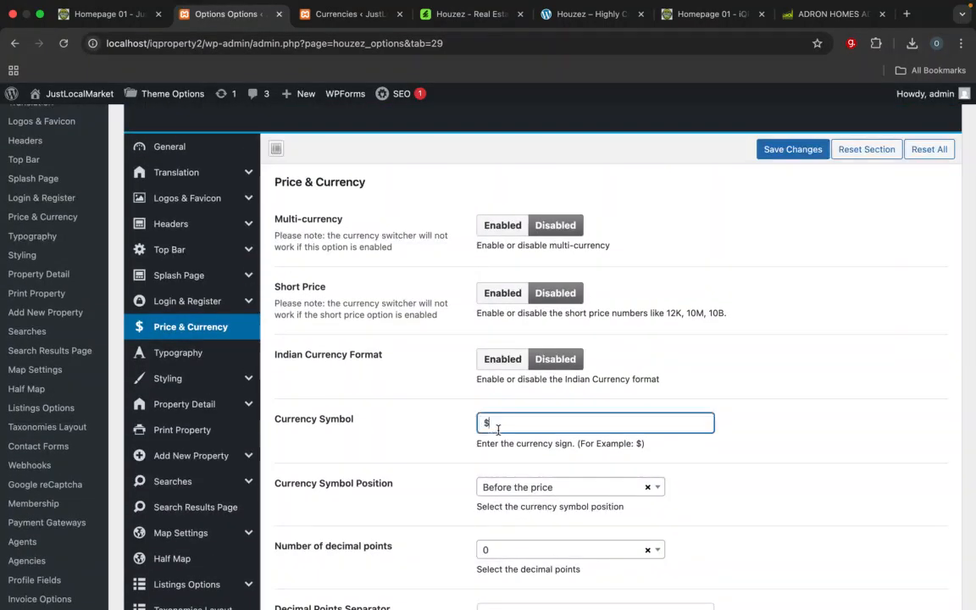
left_click(906, 13)
left_click(580, 48)
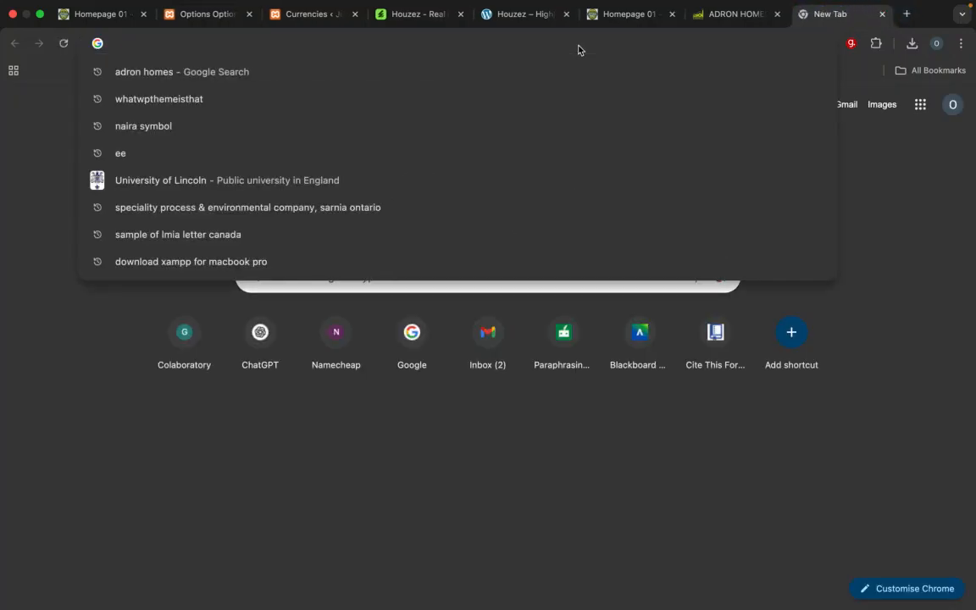
type("naira symbol")
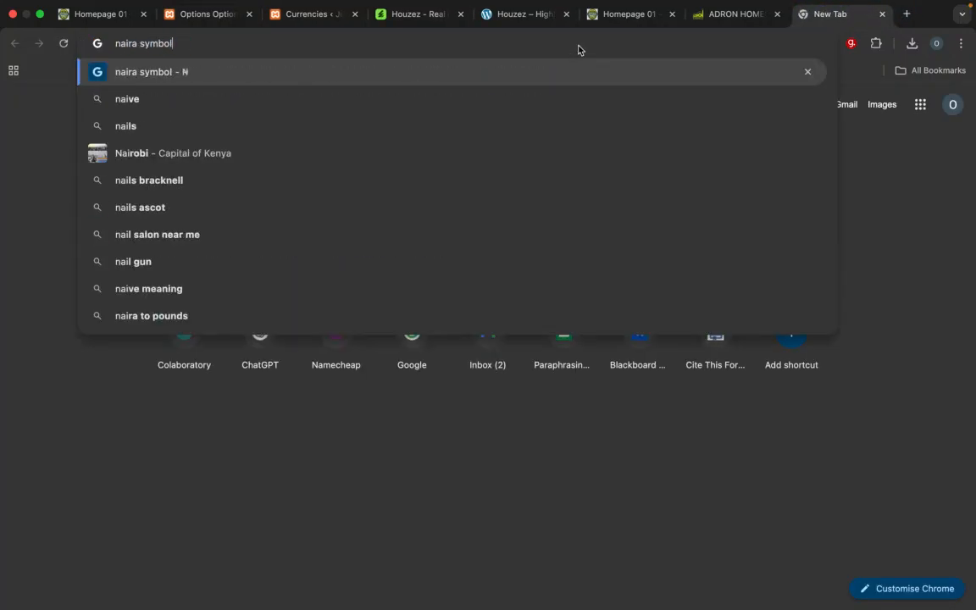
key("Return")
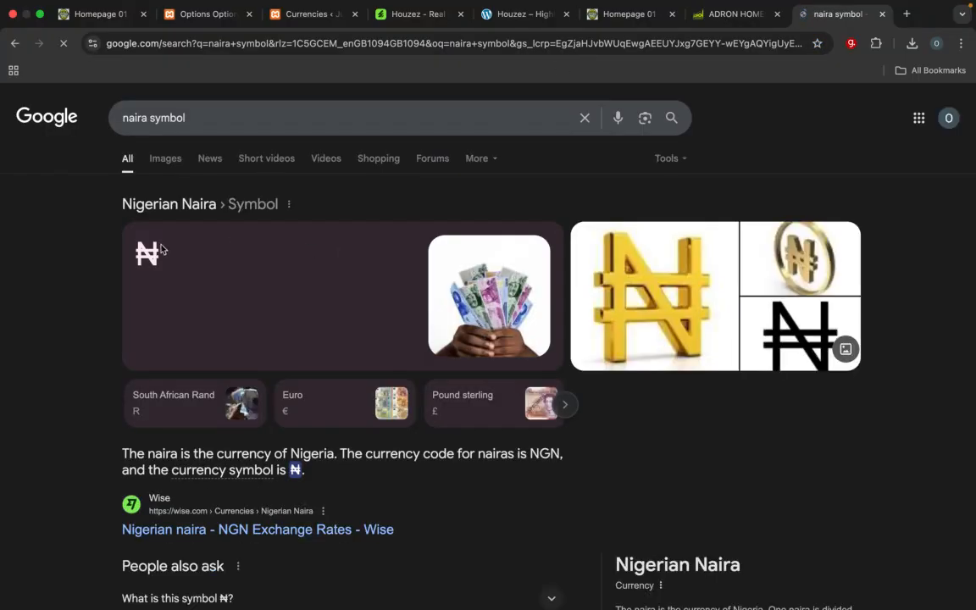
left_click_drag(155, 251, 115, 260)
key("ctrl+c")
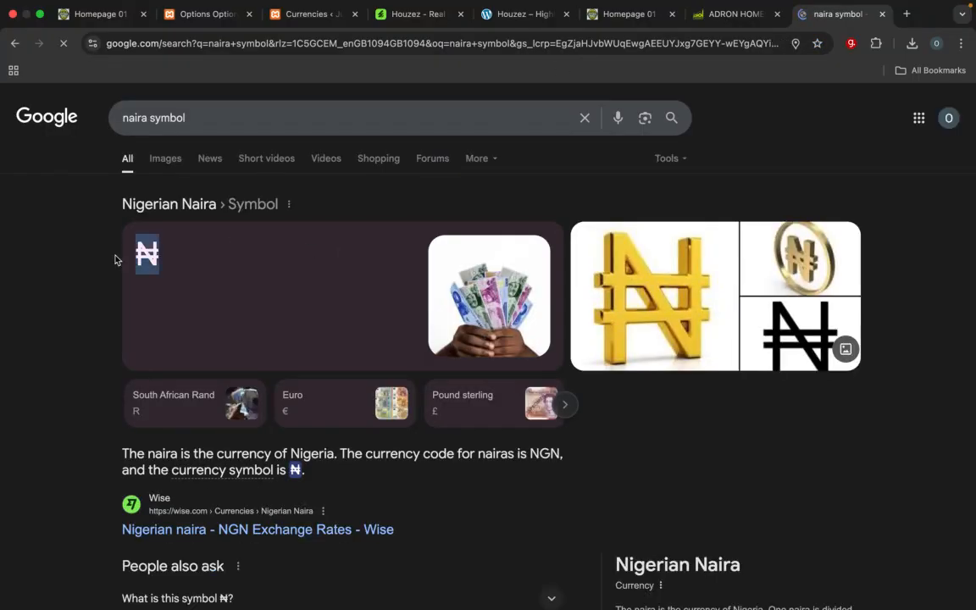
Step: Set the Currency Symbol in the Price & Currency theme options to ₦ and save the changes
left_click(201, 14)
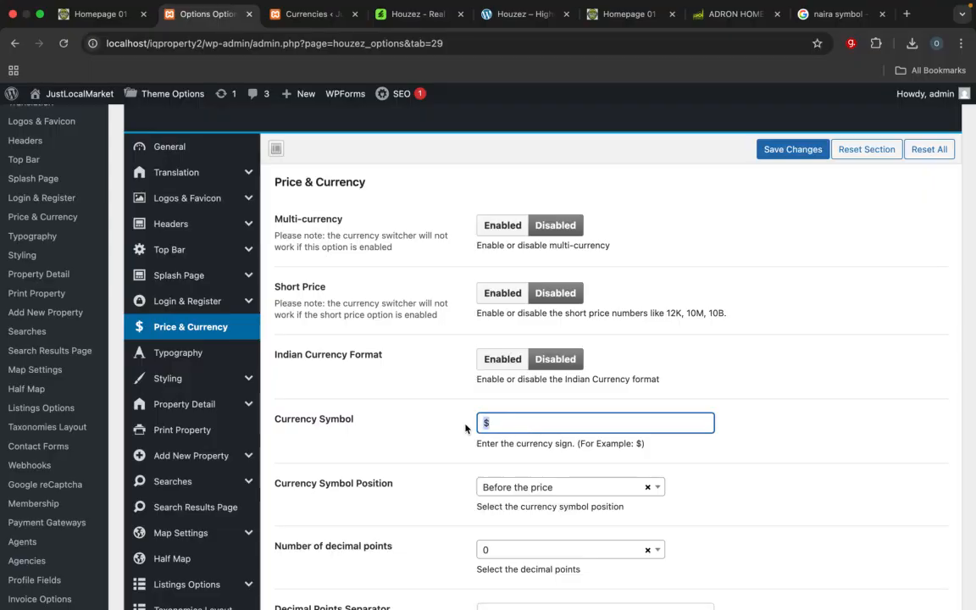
key("BackSpace")
key("ctrl+v")
scroll(500, 465, "down", 3)
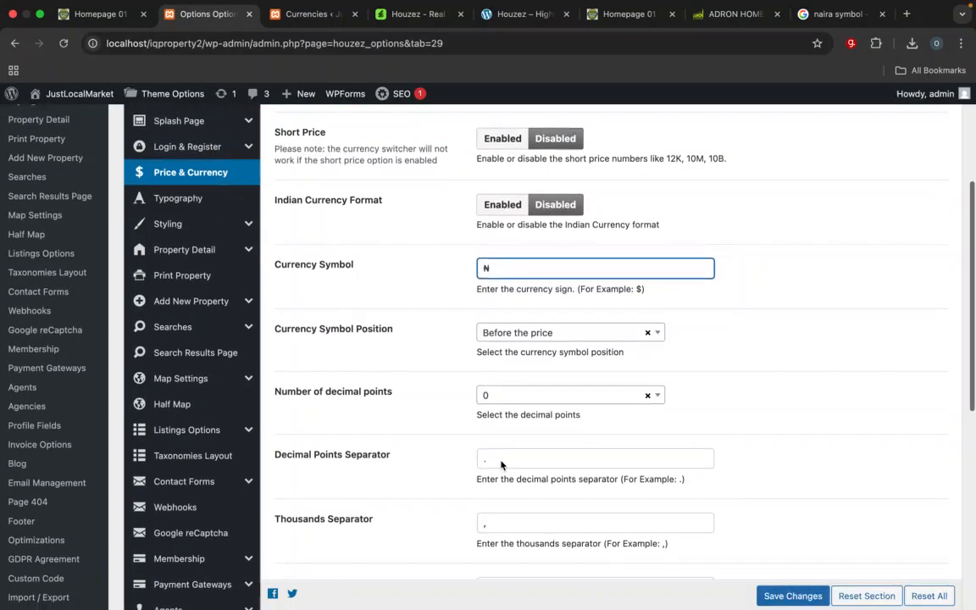
scroll(501, 464, "down", 2)
scroll(501, 460, "down", 2)
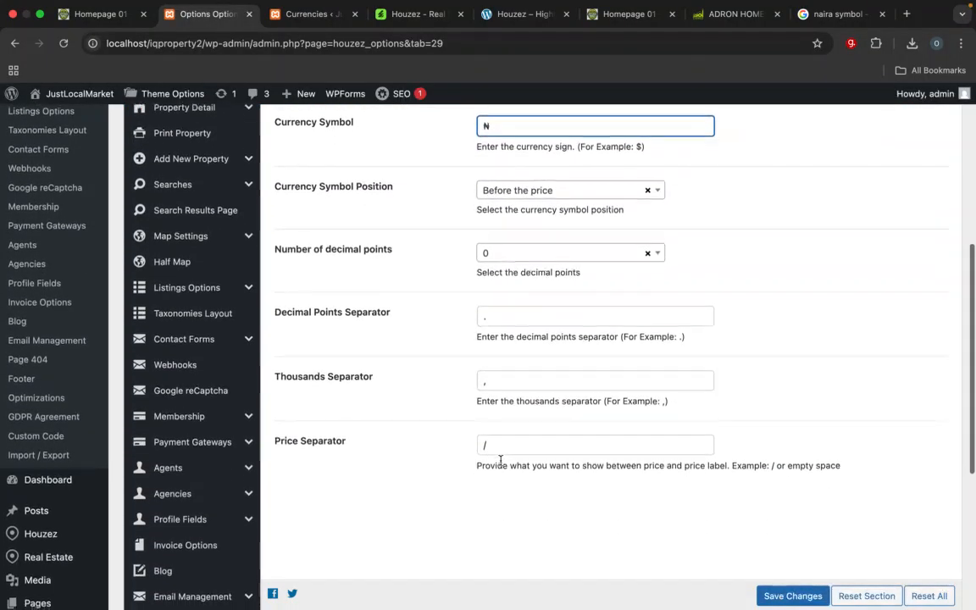
scroll(500, 459, "down", 2)
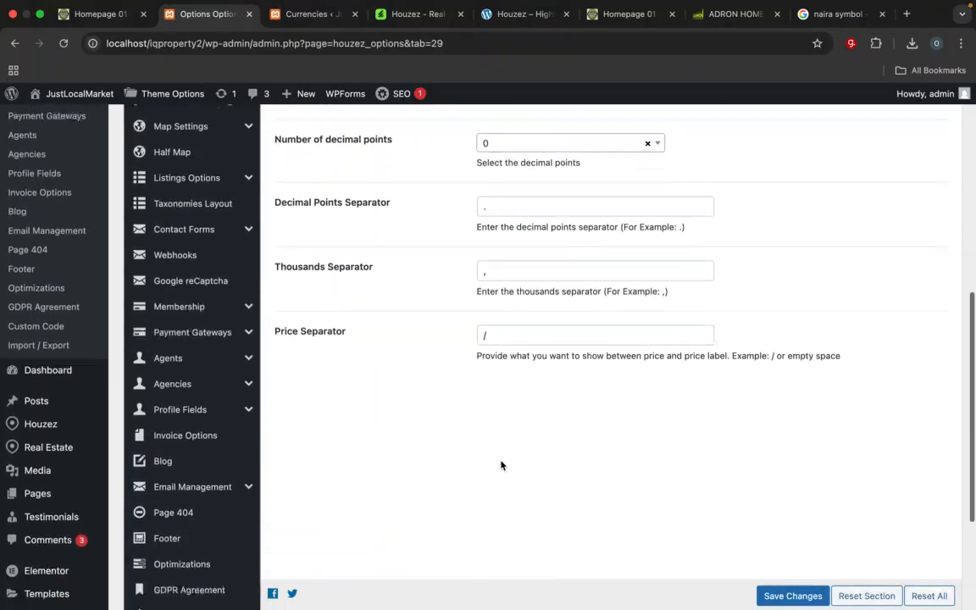
left_click(792, 595)
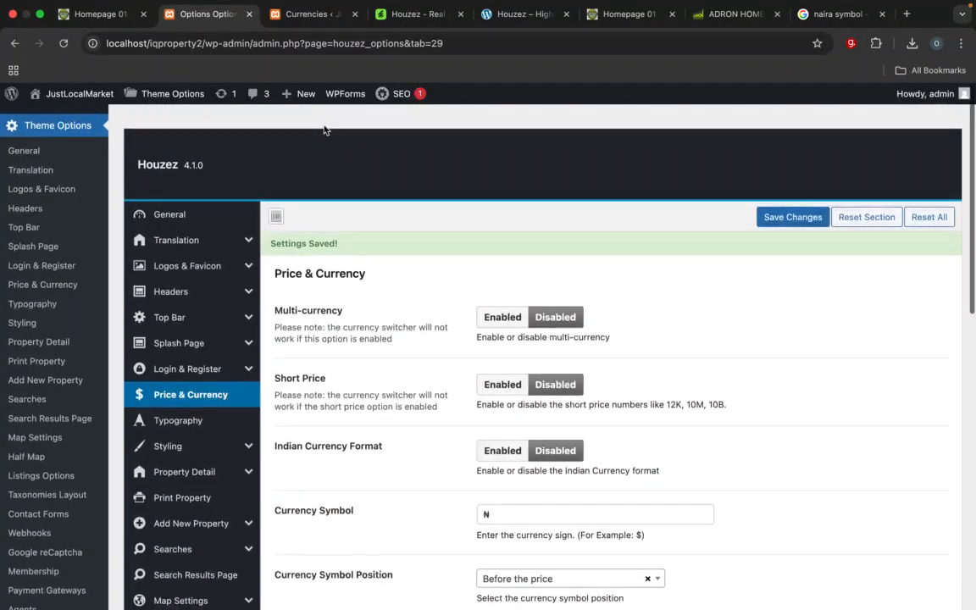
Step: Reload the JustLocalMarket homepage and check the currency sign on the property listing prices
left_click(93, 14)
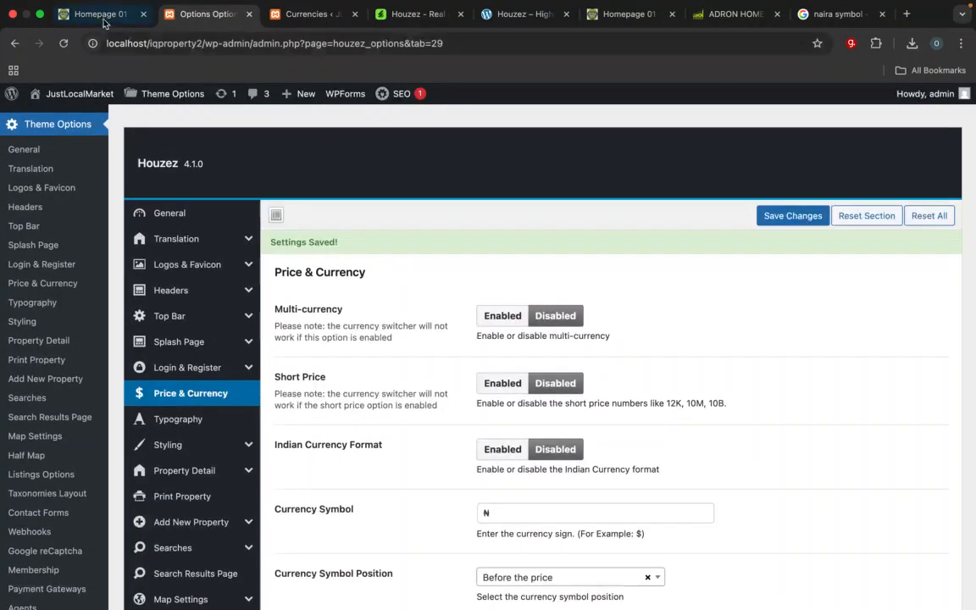
left_click(216, 47)
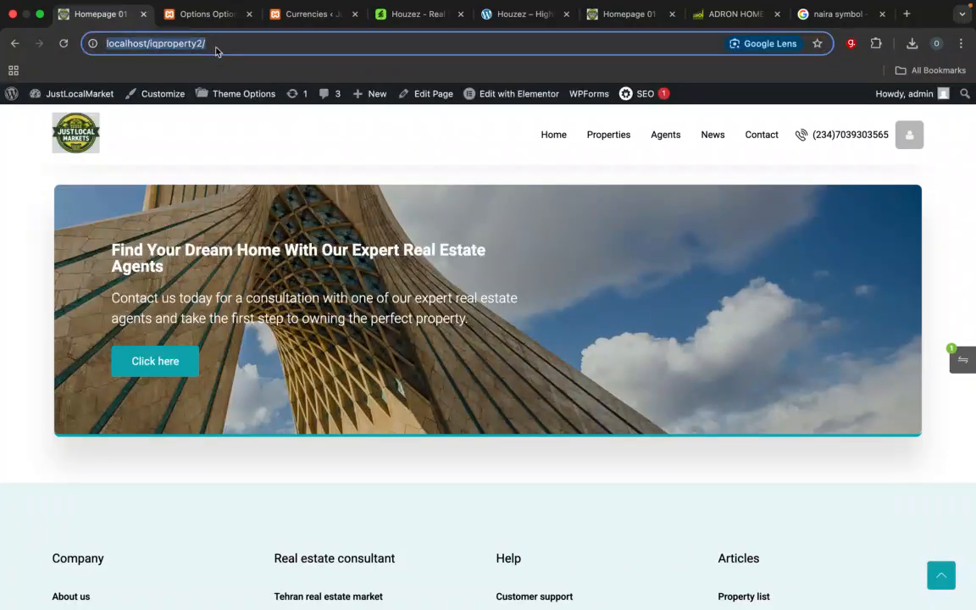
key("Return")
scroll(261, 336, "down", 5)
scroll(260, 336, "up", 8)
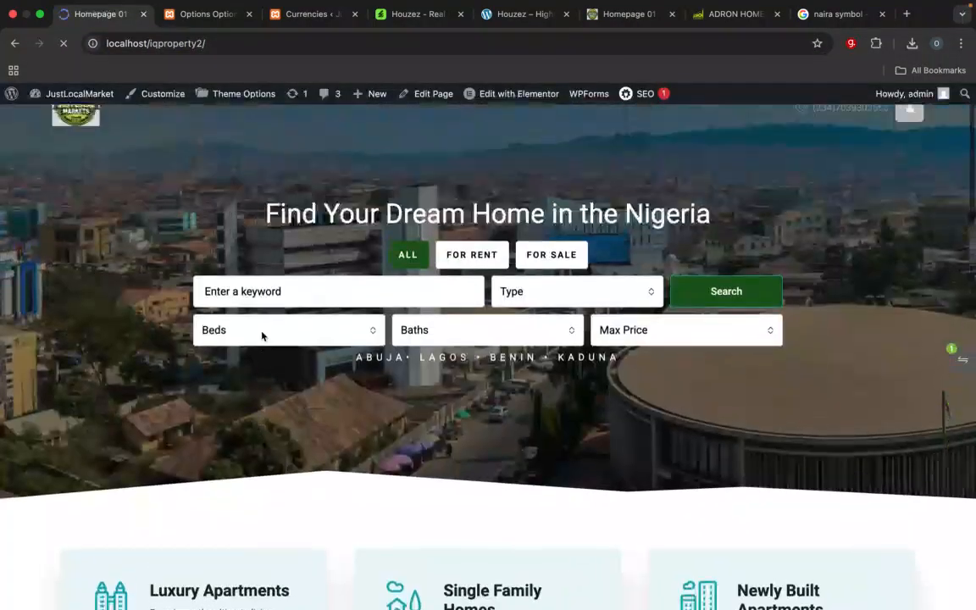
scroll(261, 337, "down", 11)
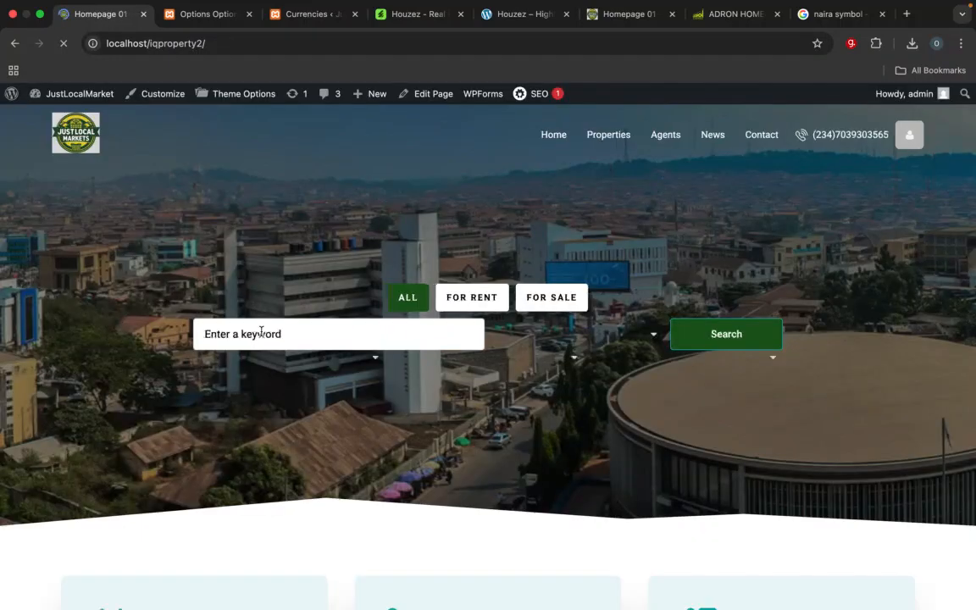
scroll(260, 336, "down", 8)
scroll(261, 336, "down", 3)
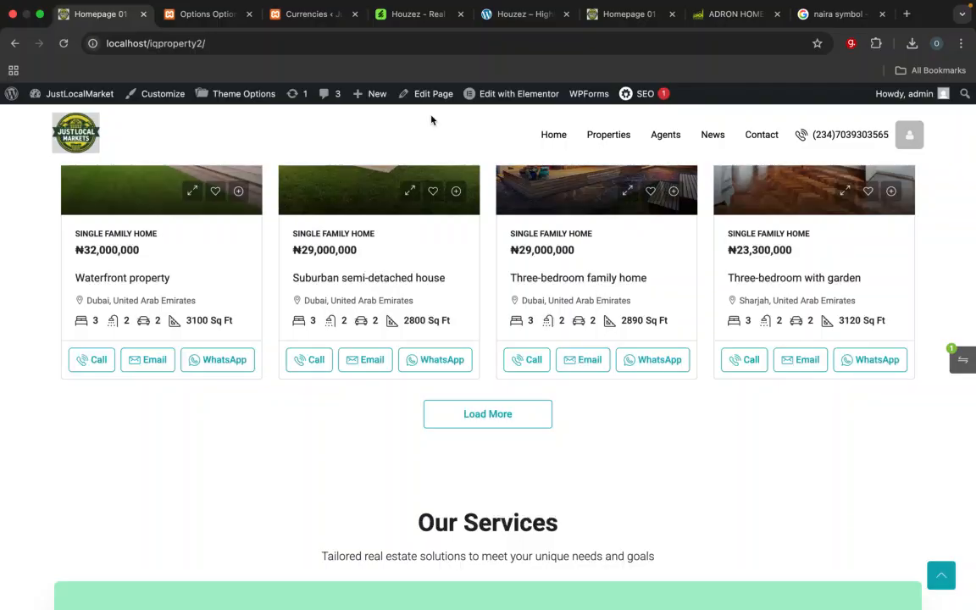
Step: Examine the reference homepage at localhost/iqproperty from the services section through the Residential property types to Estate Locations
left_click(309, 14)
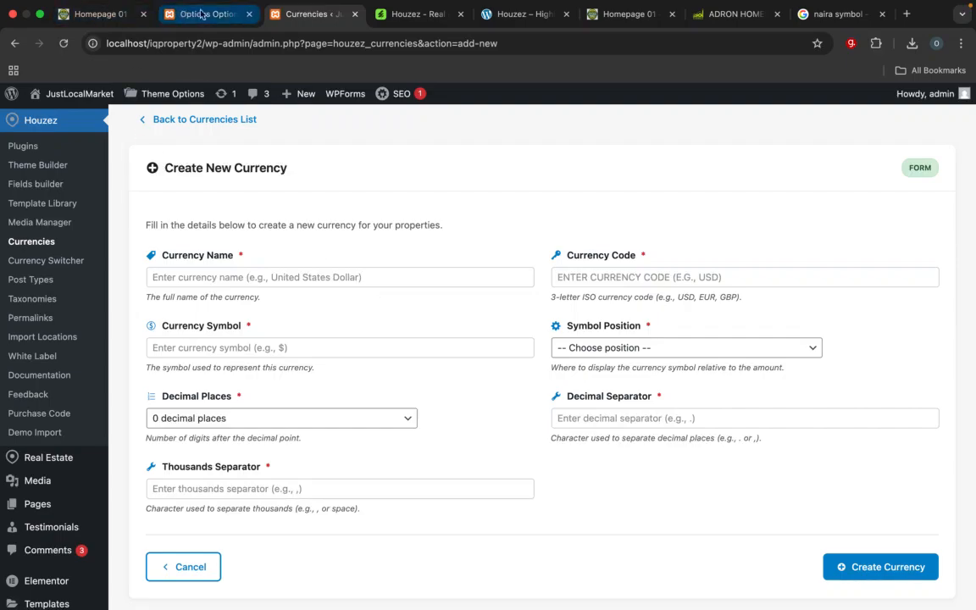
left_click(600, 15)
scroll(600, 398, "down", 10)
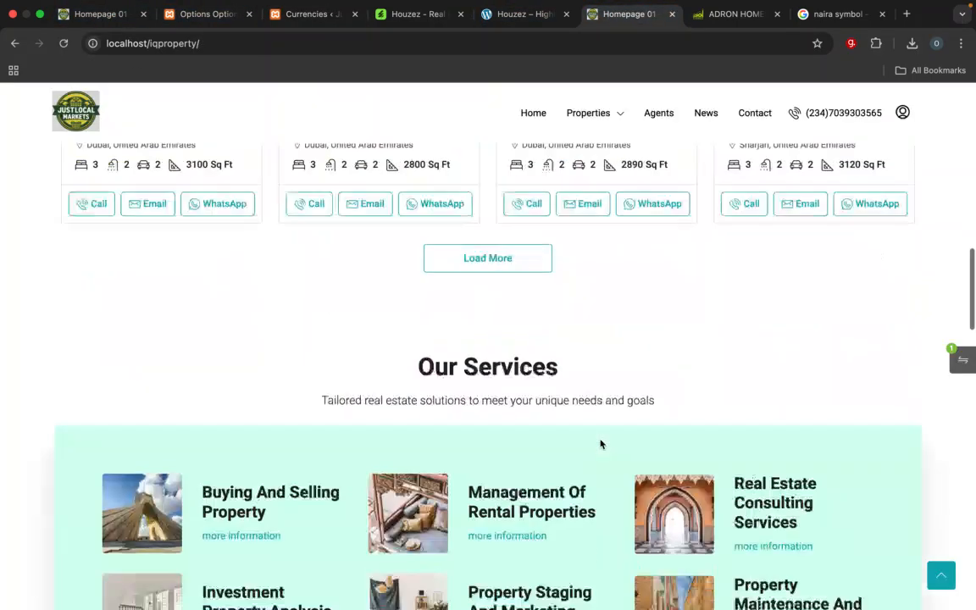
scroll(600, 443, "down", 3)
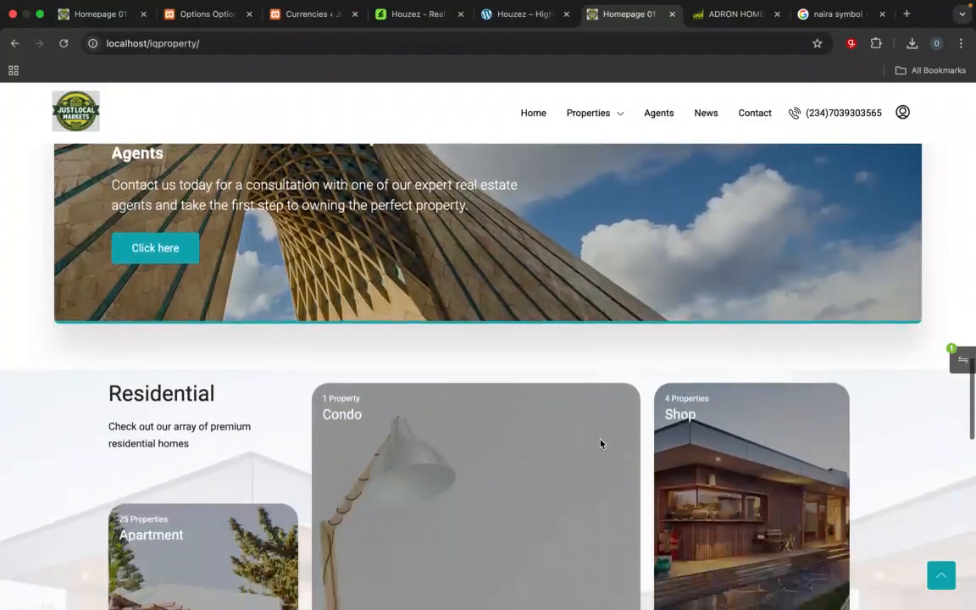
scroll(379, 435, "down", 2)
scroll(379, 435, "down", 7)
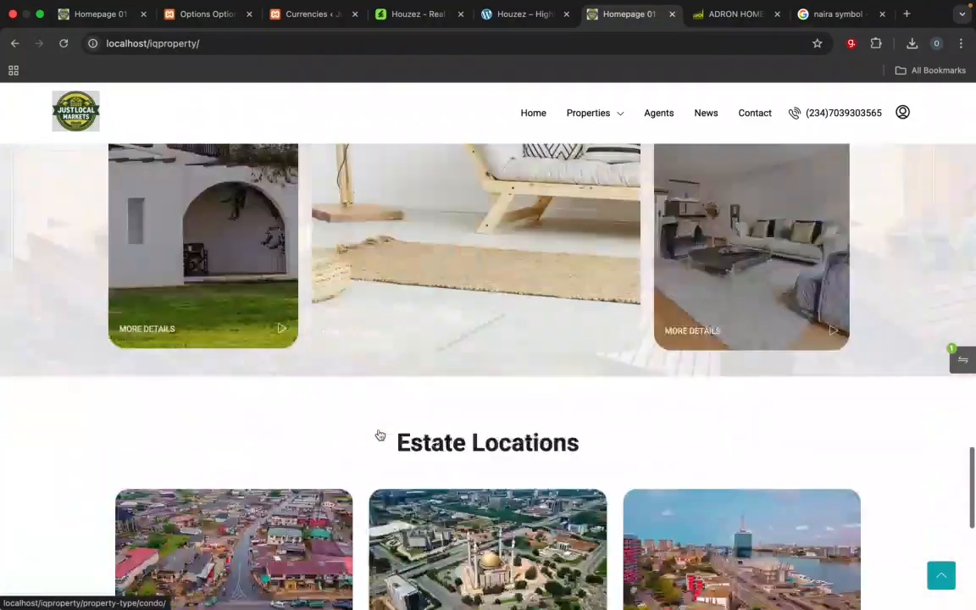
scroll(364, 313, "up", 6)
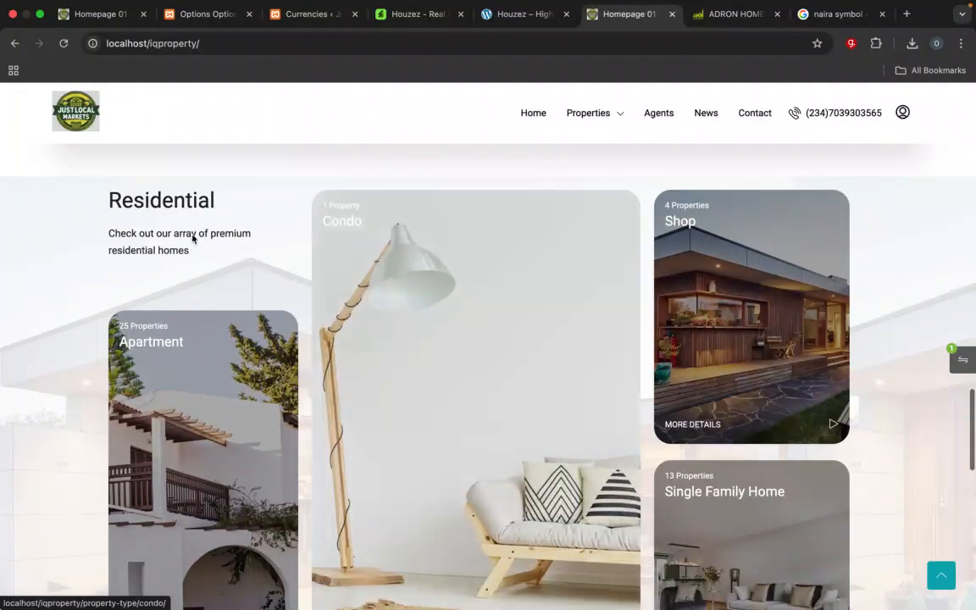
Step: Open the Plugins page in the JustLocalMarket admin and review the Residential property type grid on the reference homepage
left_click(164, 20)
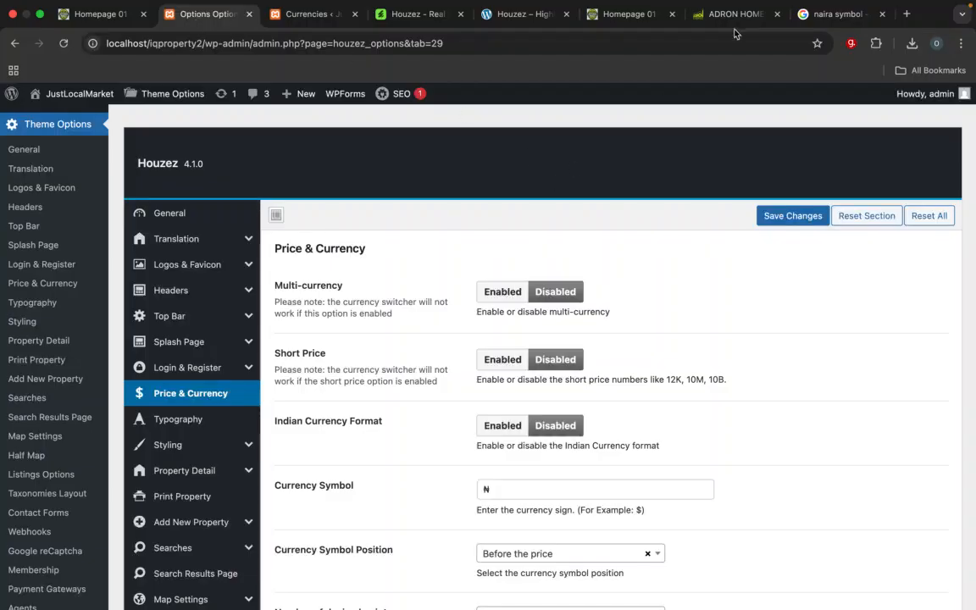
mouse_move(753, 31)
left_click(625, 29)
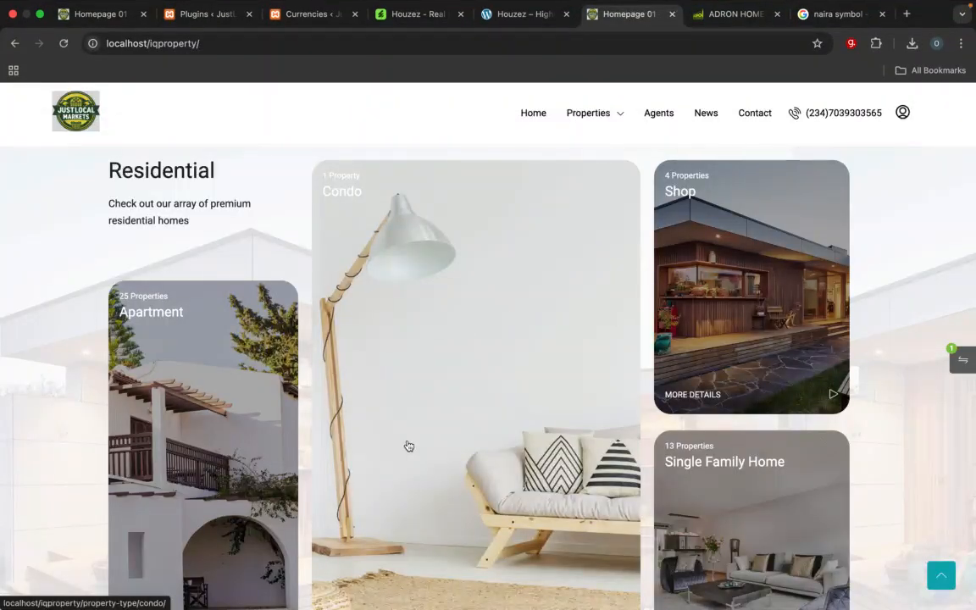
scroll(408, 446, "down", 2)
scroll(408, 446, "up", 1)
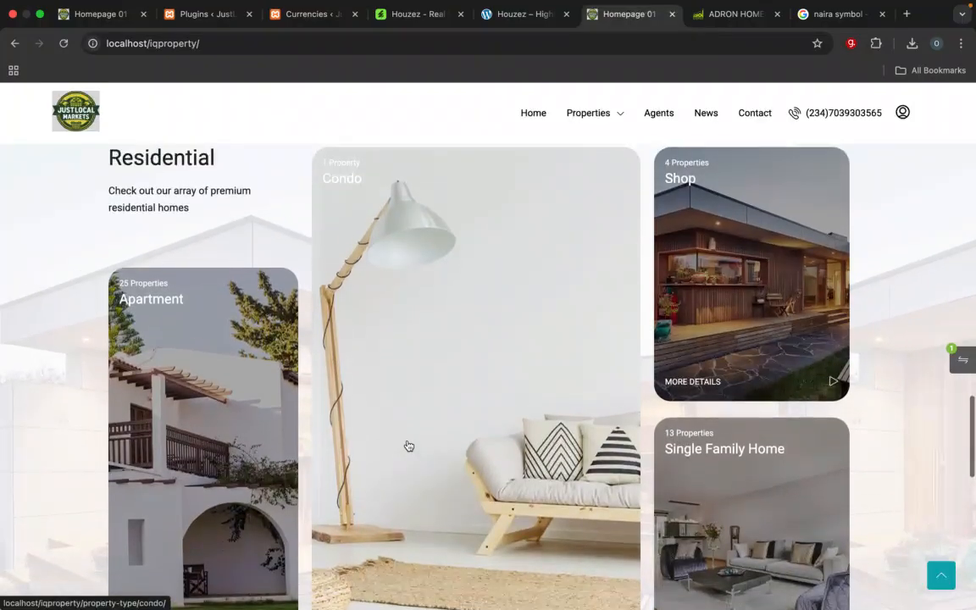
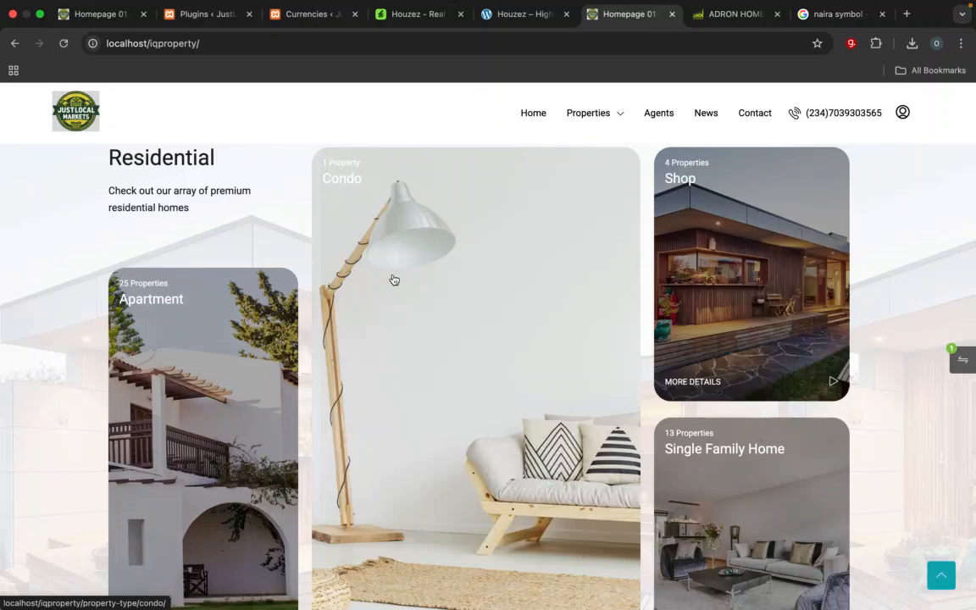
Step: Open the real estate property Type page in the JustLocalMarket admin and review the existing Commercial and Residential types
left_click(190, 15)
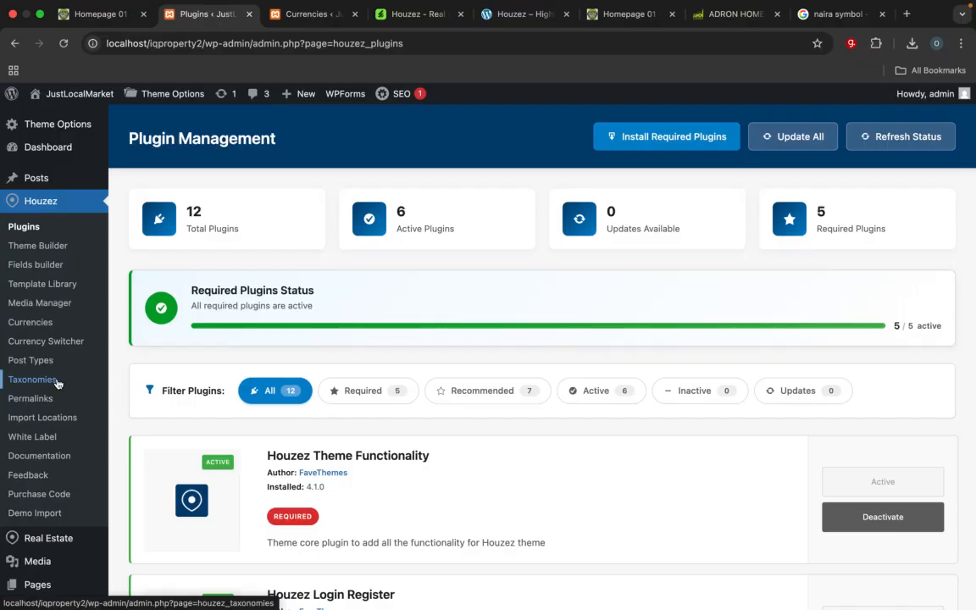
scroll(56, 381, "down", 5)
mouse_move(49, 254)
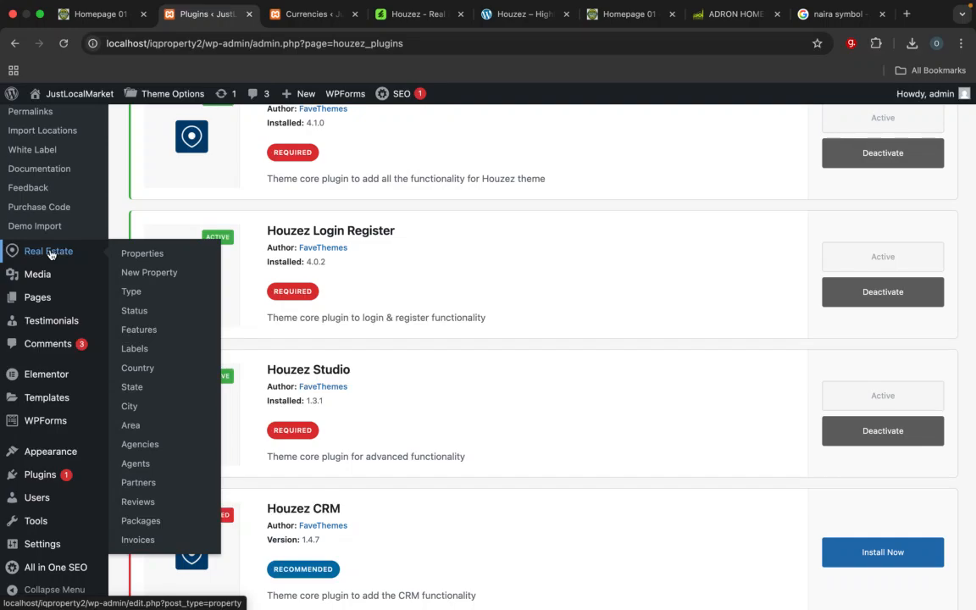
left_click(133, 294)
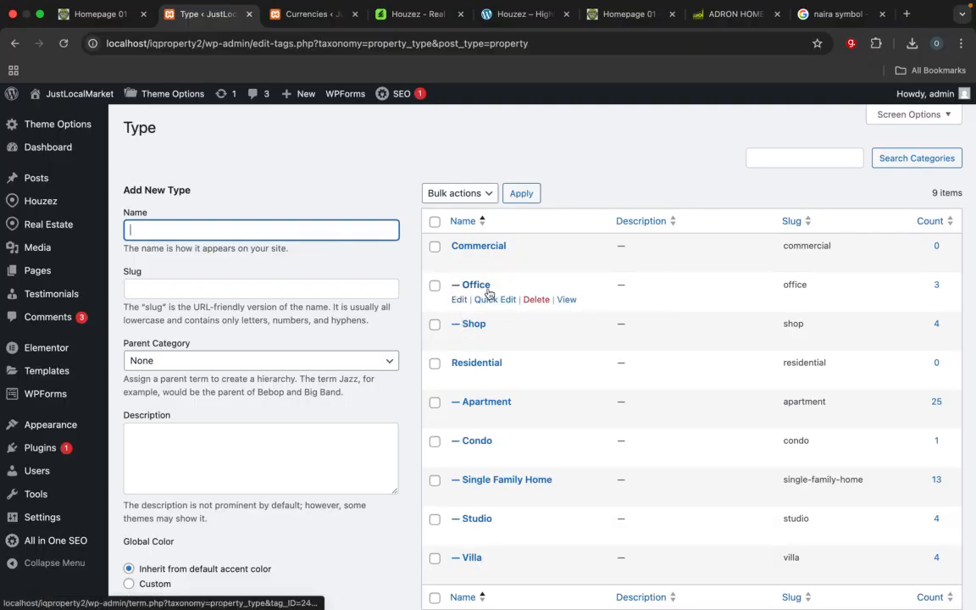
scroll(495, 362, "down", 1)
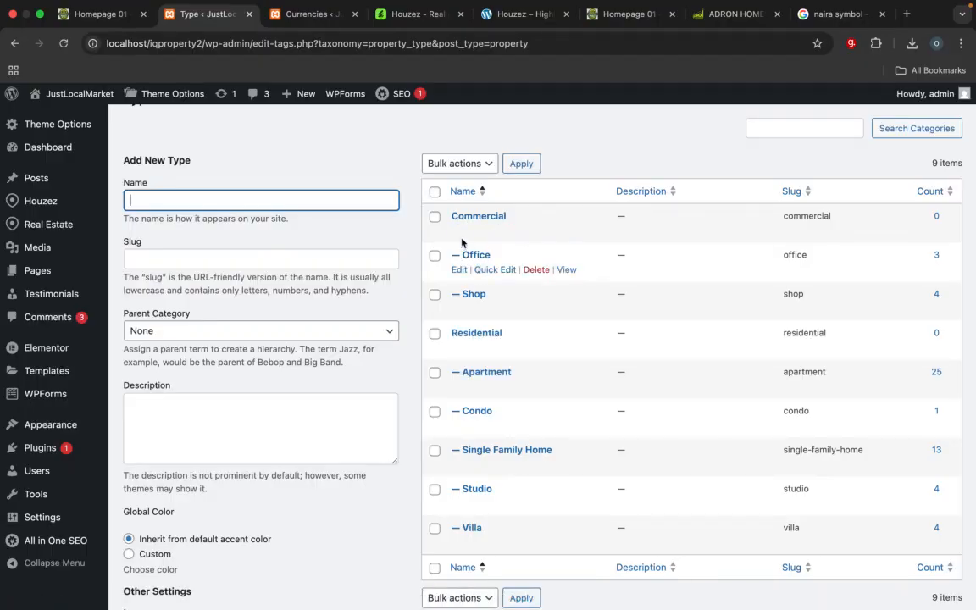
scroll(479, 298, "down", 3)
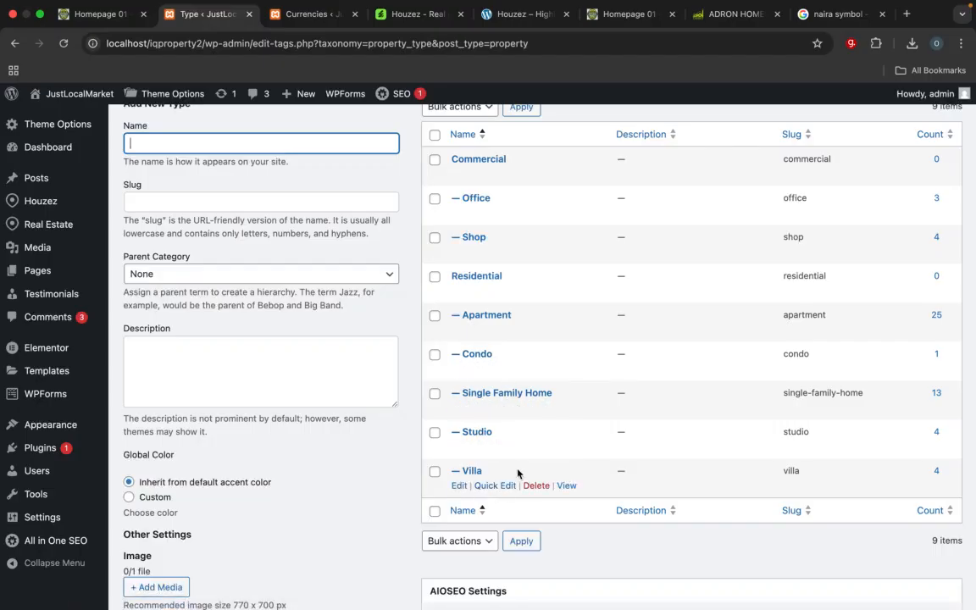
scroll(288, 262, "up", 2)
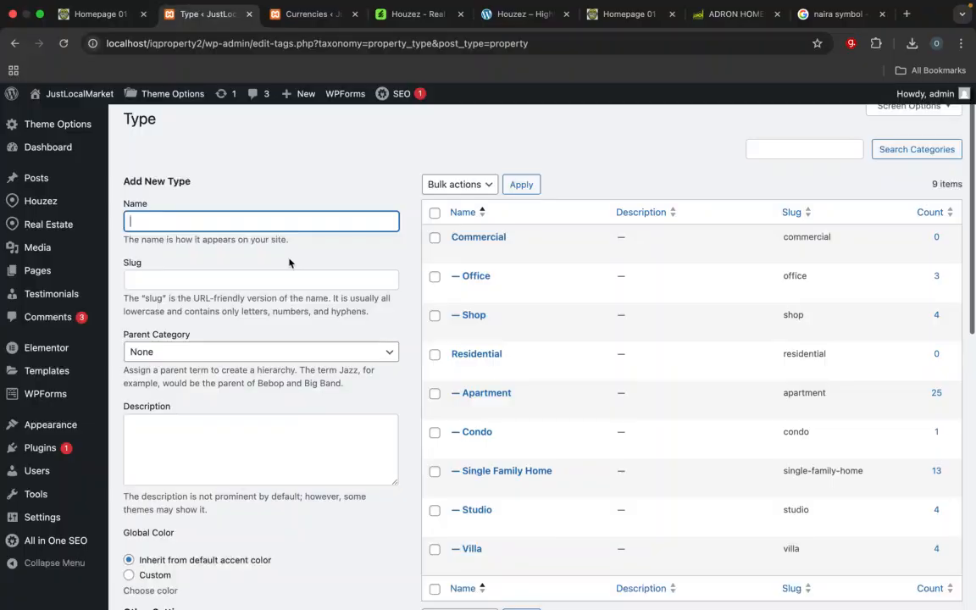
scroll(288, 263, "down", 1)
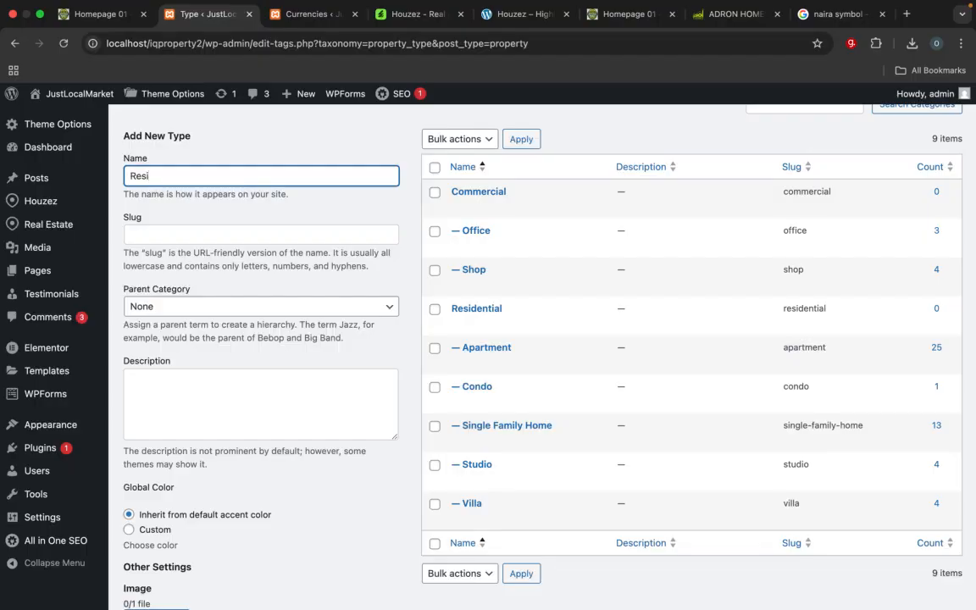
type("Com")
left_click(191, 308)
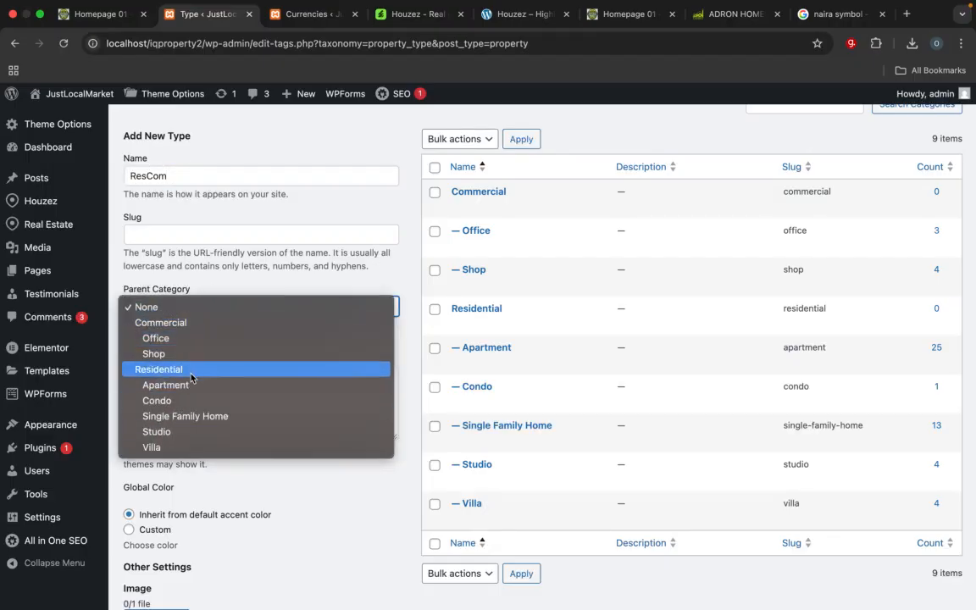
left_click(200, 274)
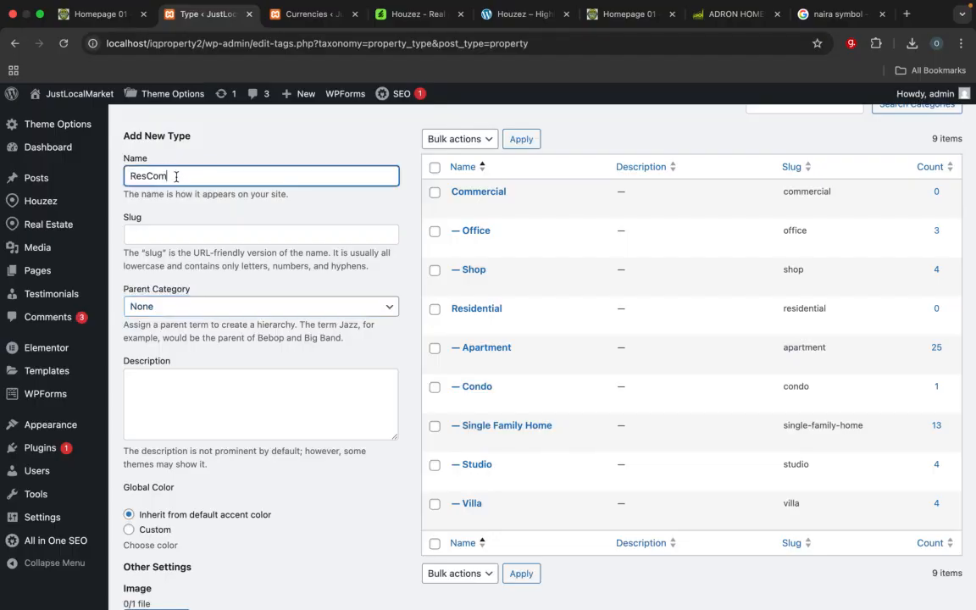
Step: Name the new property type Warehouse and set its parent category to Commercial
left_click_drag(176, 177, 130, 178)
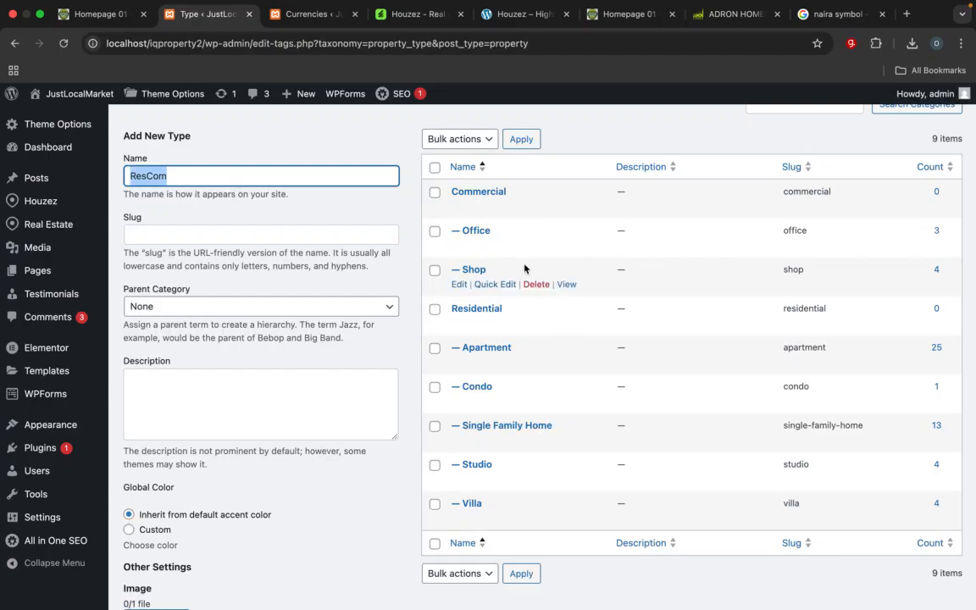
type("wa")
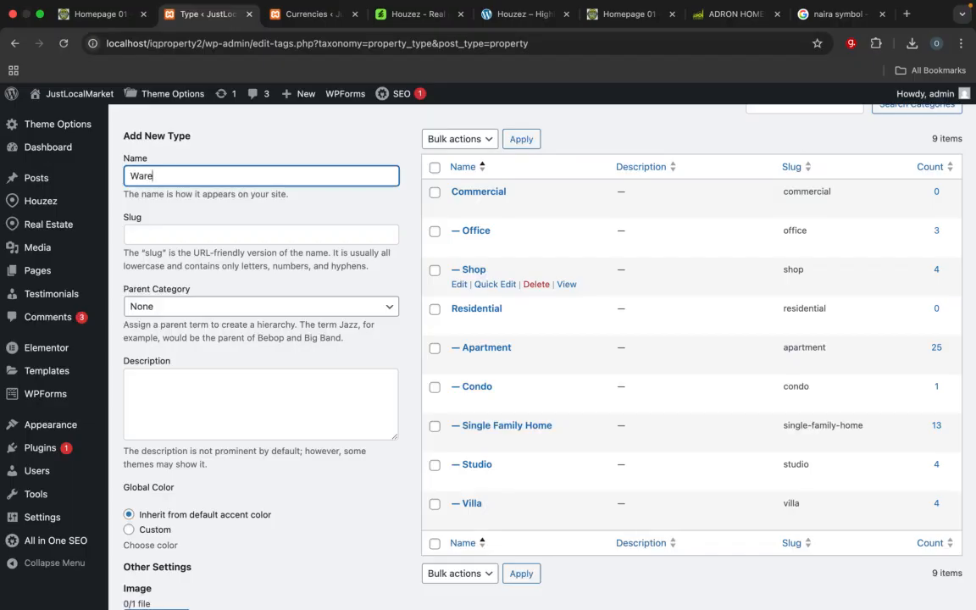
type("rehouse")
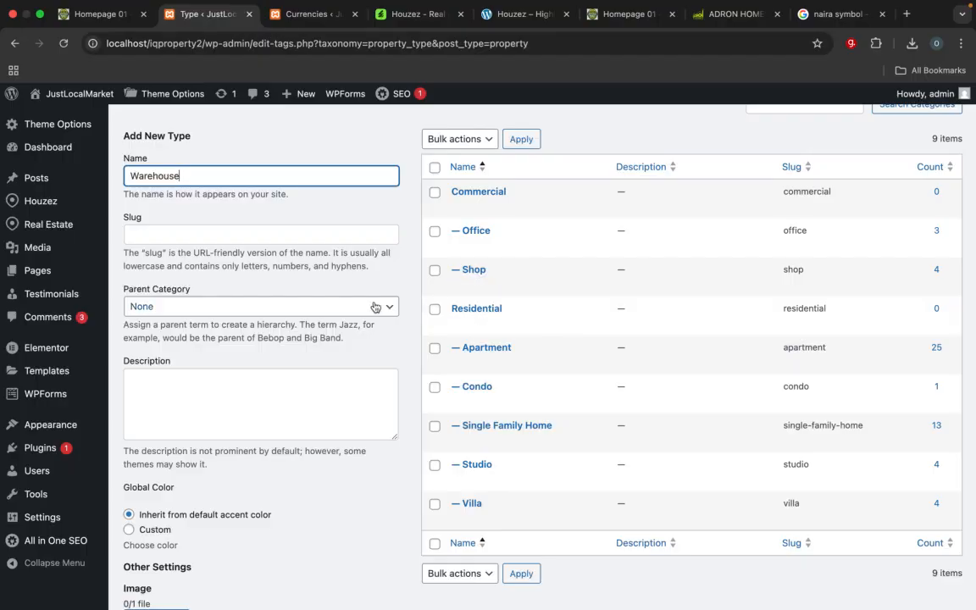
left_click(233, 306)
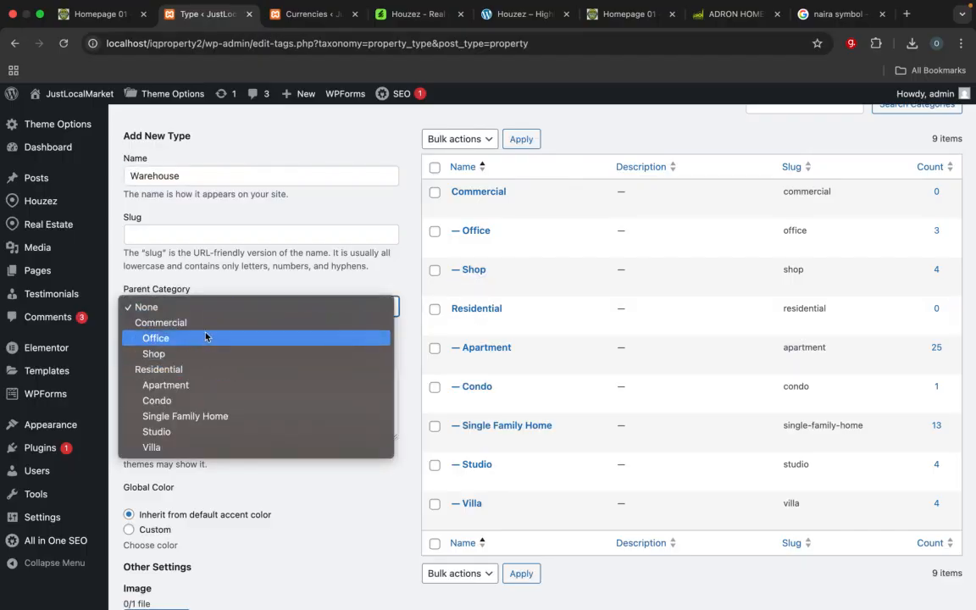
left_click(202, 323)
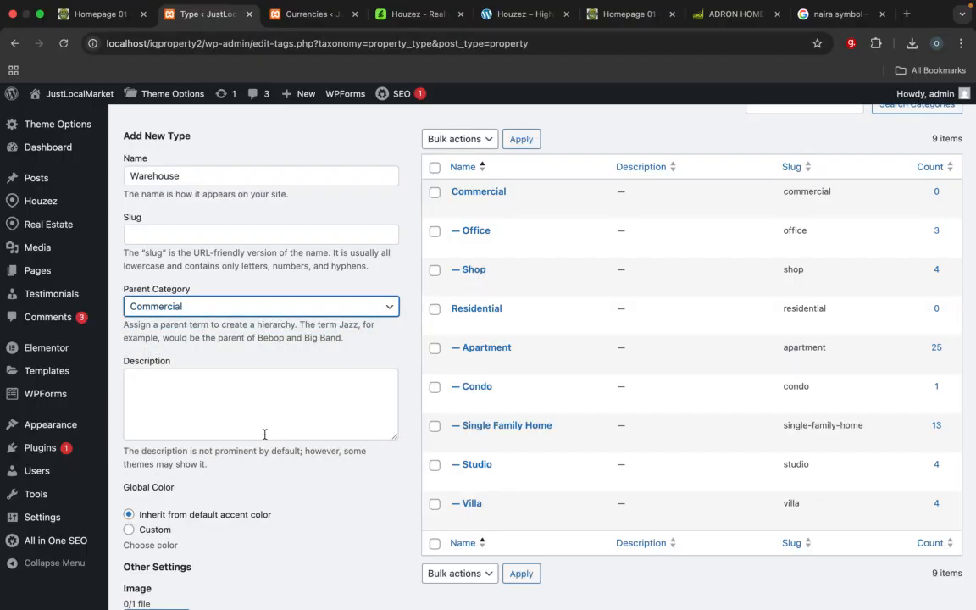
Step: Set the stone alleyway photo from the media library as the Warehouse type's image and add the new type
scroll(265, 434, "down", 5)
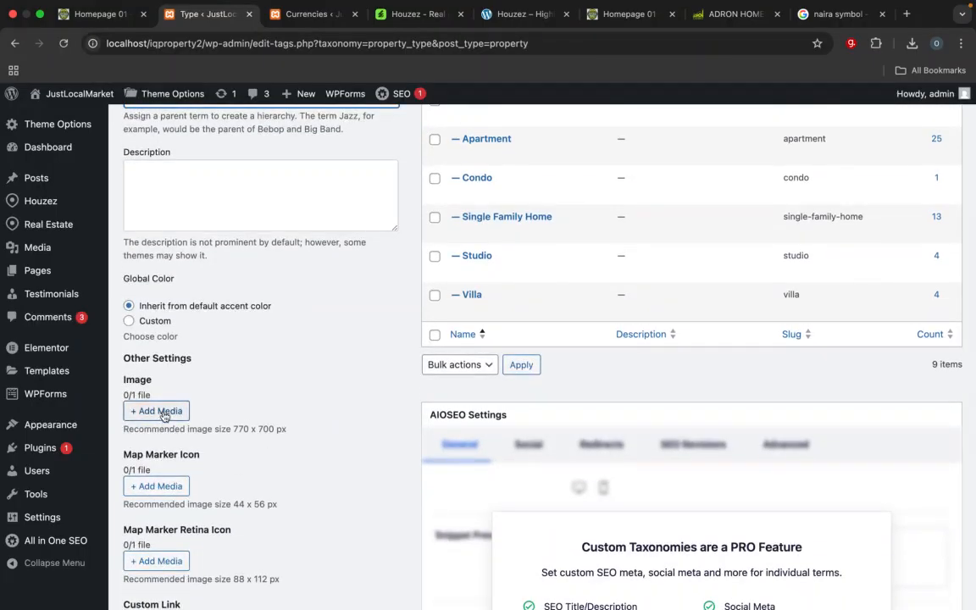
left_click(164, 413)
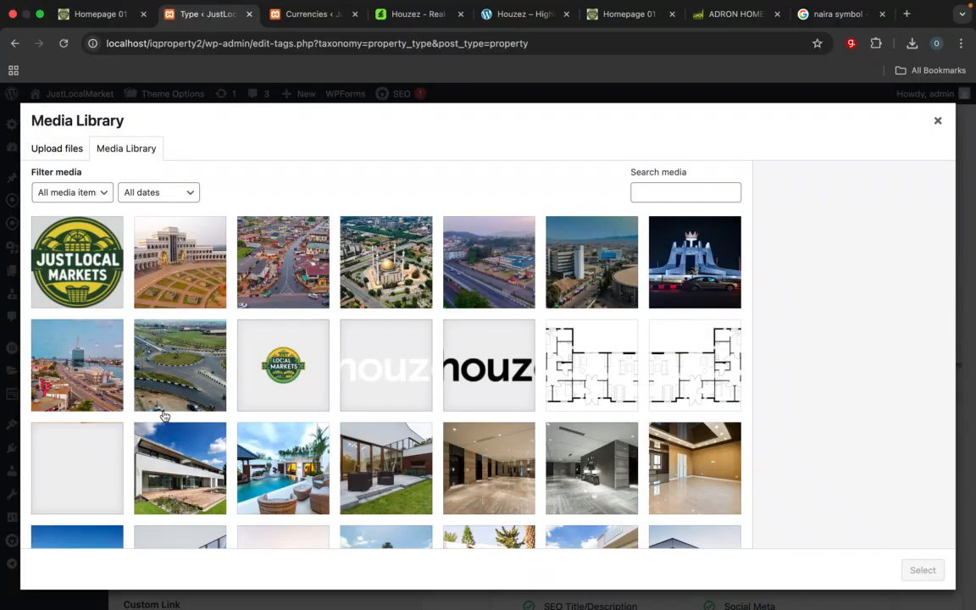
scroll(463, 420, "down", 10)
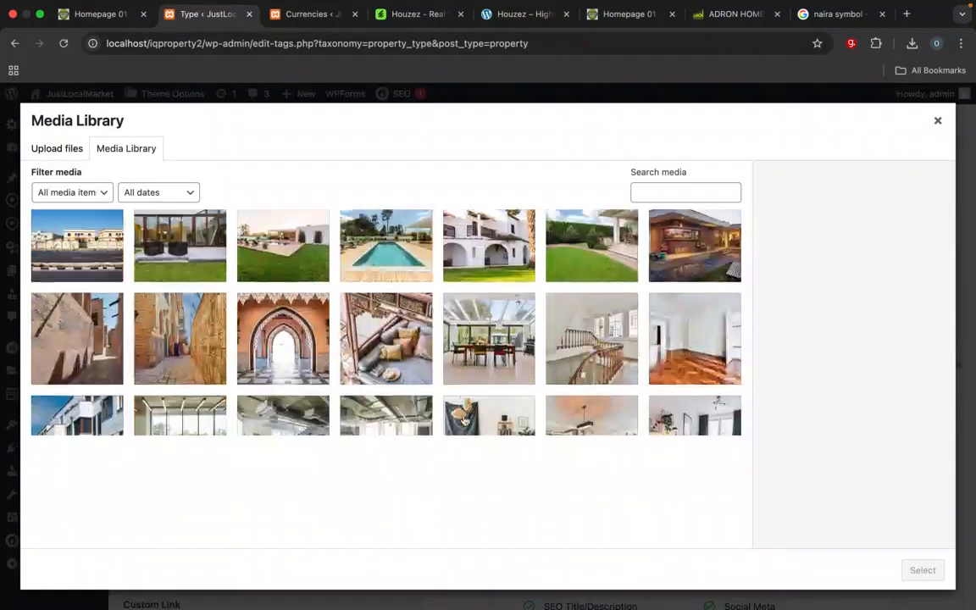
scroll(463, 421, "down", 8)
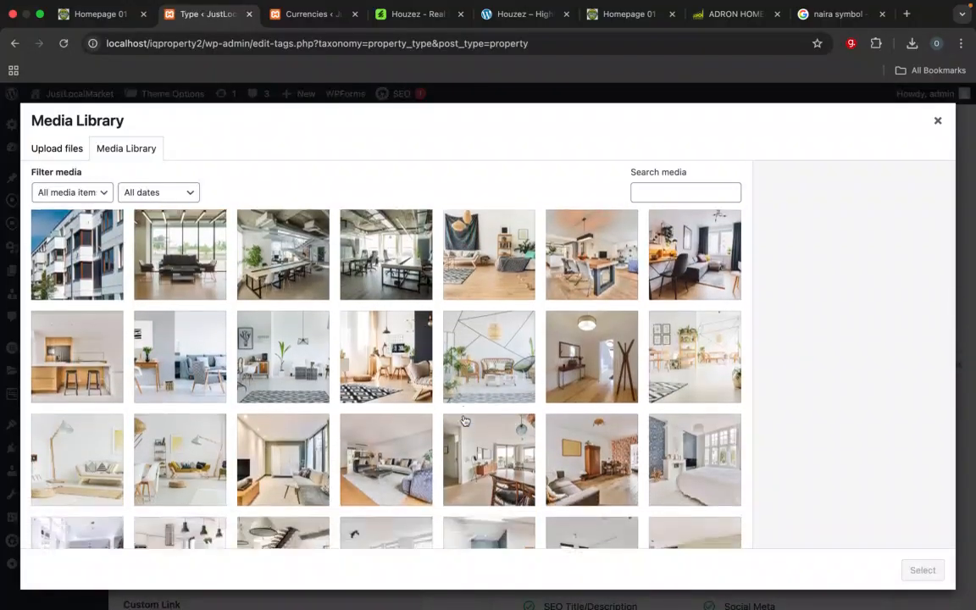
scroll(463, 421, "down", 5)
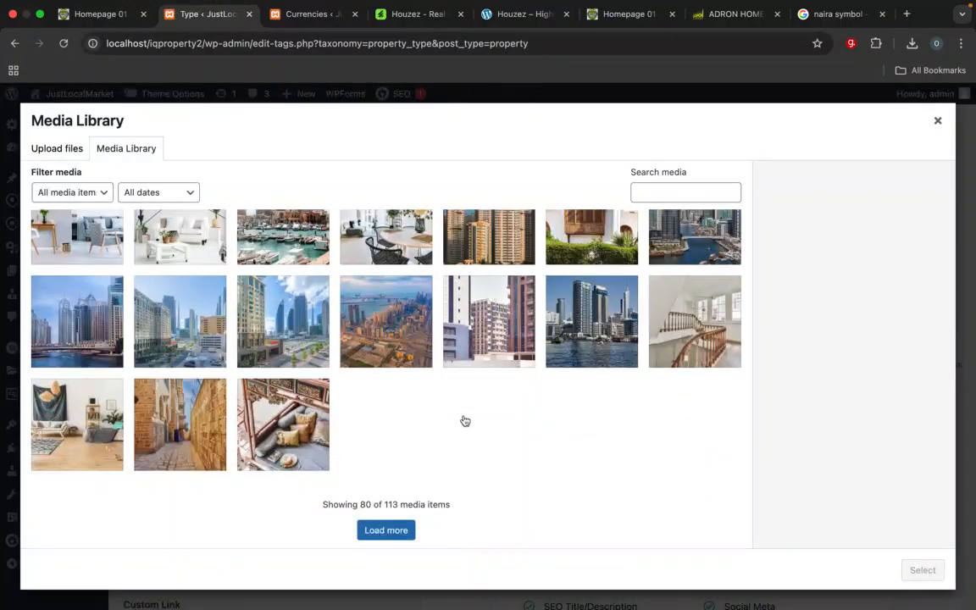
left_click(170, 383)
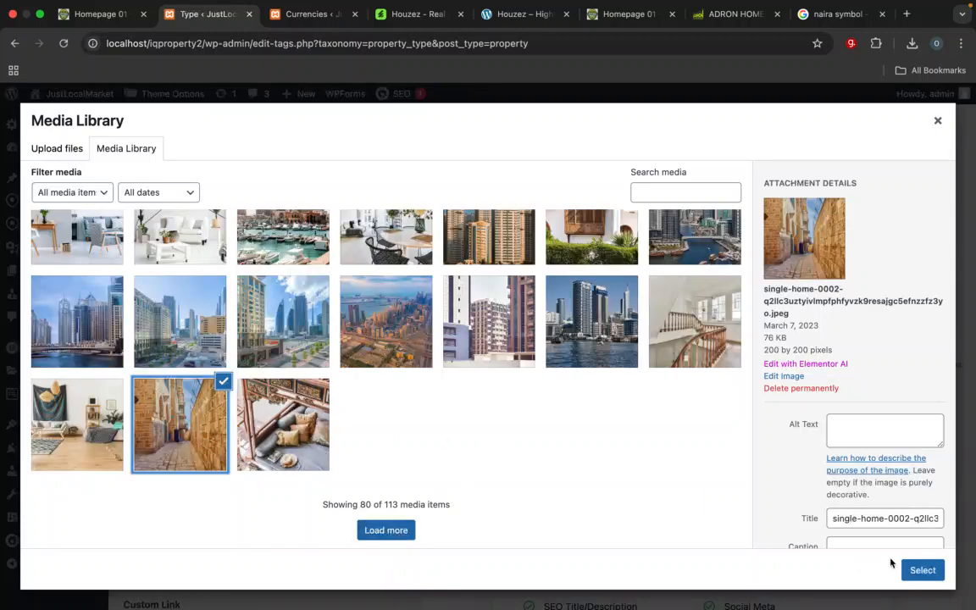
left_click(922, 570)
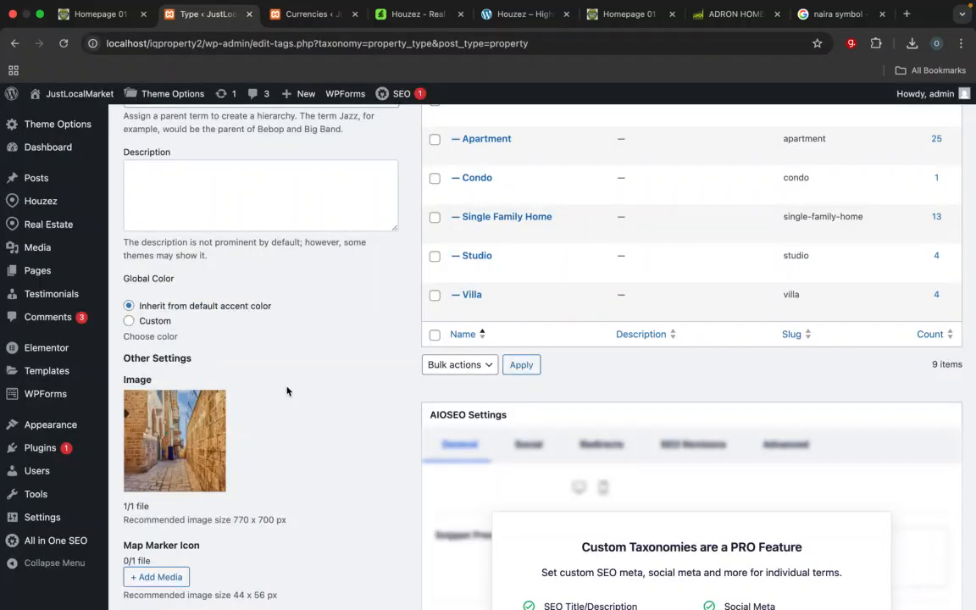
scroll(263, 356, "up", 1)
scroll(243, 318, "down", 5)
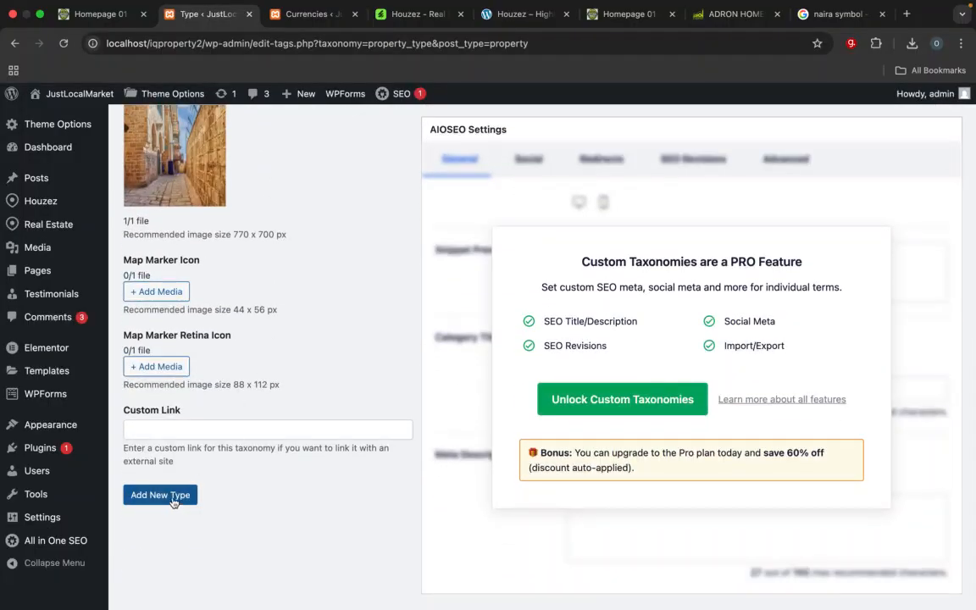
left_click(172, 499)
scroll(190, 445, "up", 10)
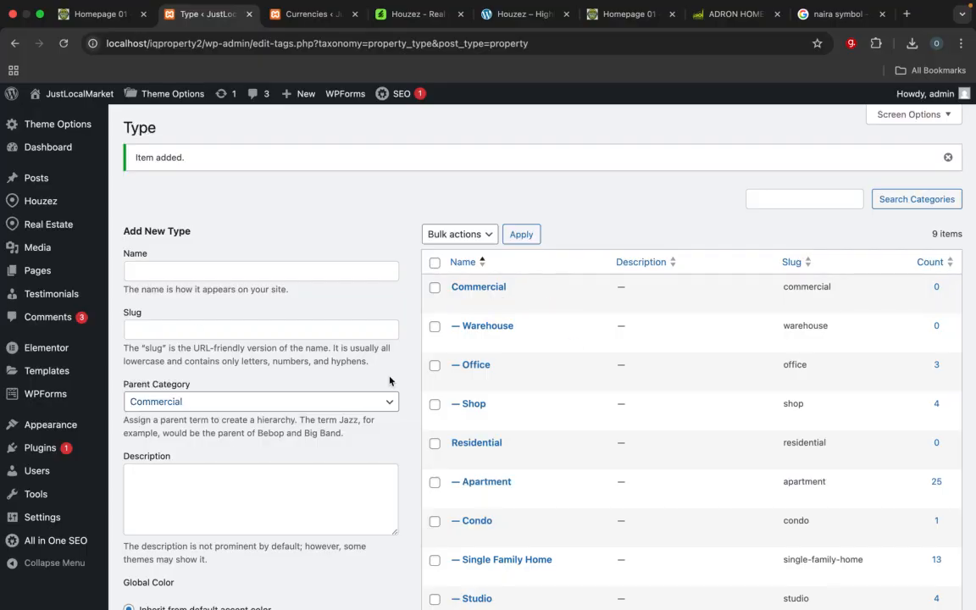
Step: Review the parent category choices and the property type list, and examine the Residential type grid on the reference homepage
left_click(175, 403)
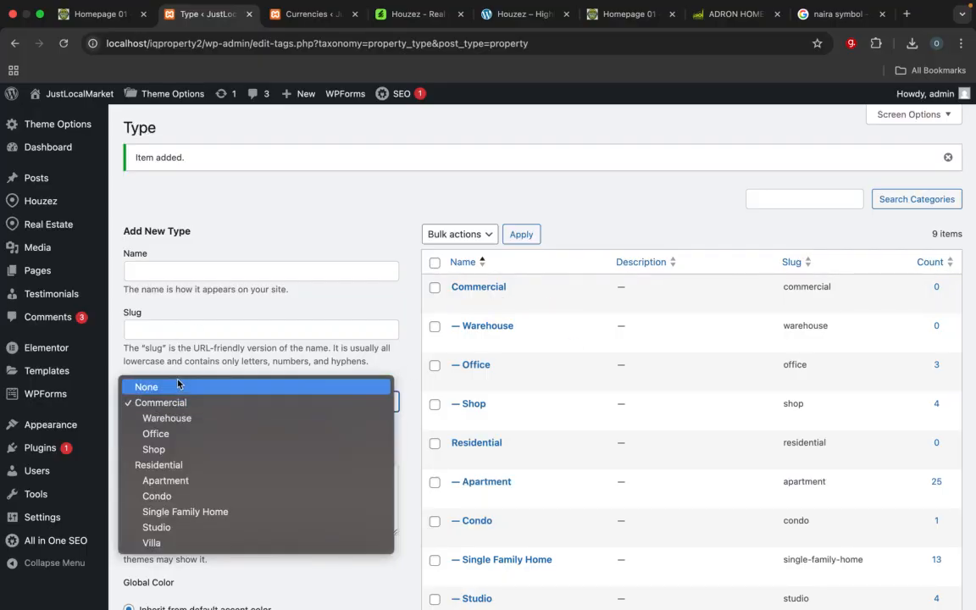
left_click(172, 363)
scroll(499, 493, "down", 2)
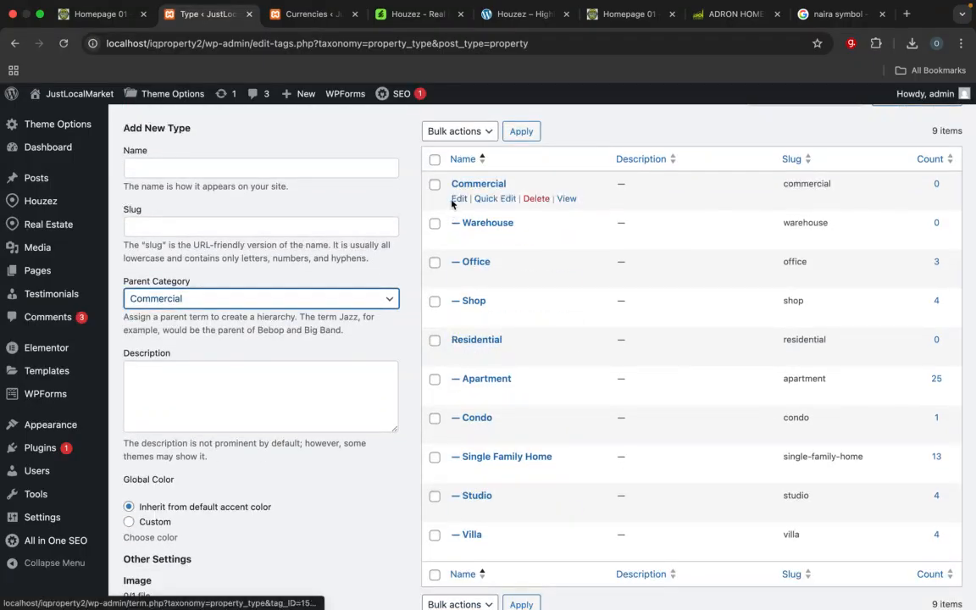
scroll(428, 404, "down", 2)
scroll(430, 405, "up", 1)
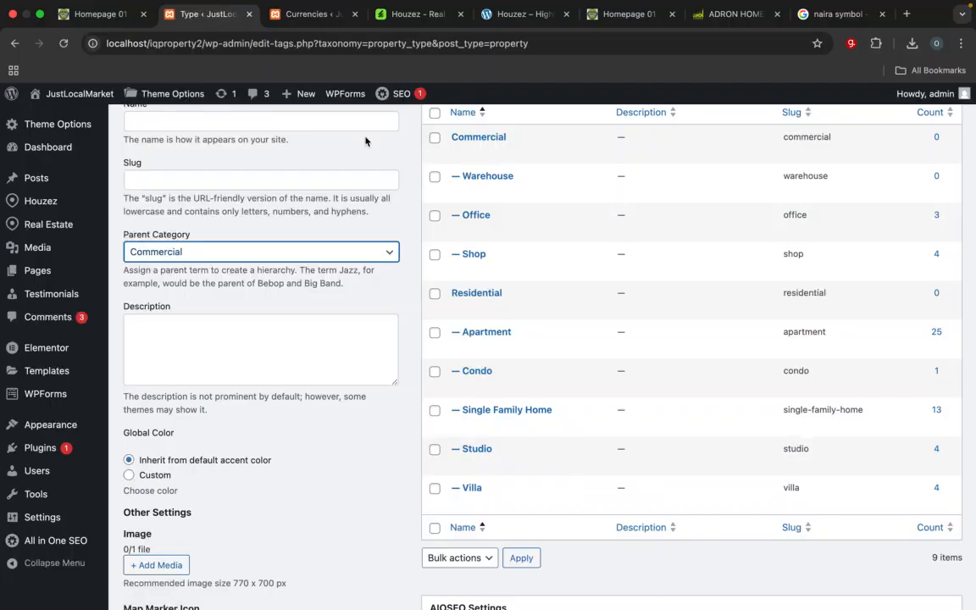
left_click(296, 24)
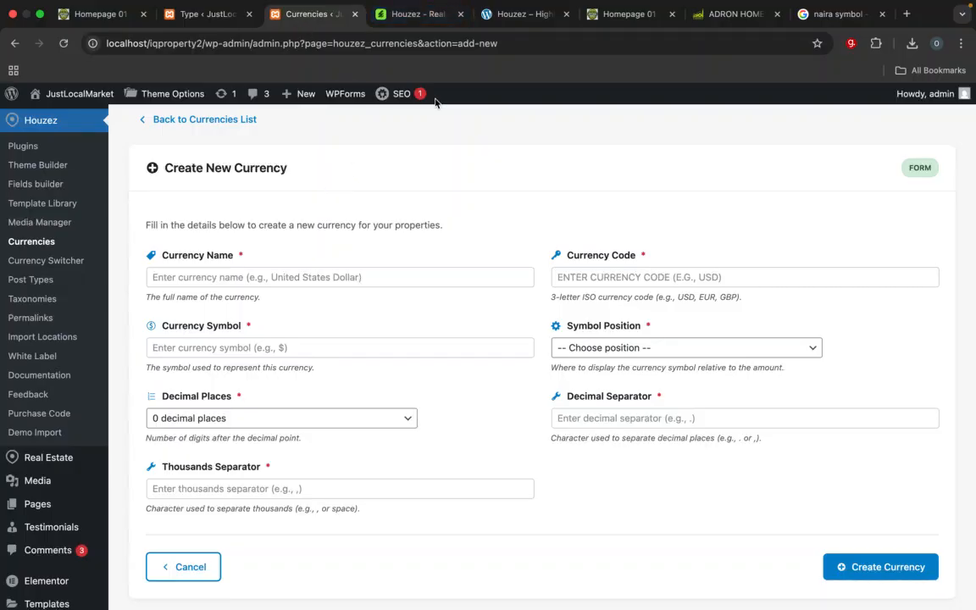
left_click(596, 22)
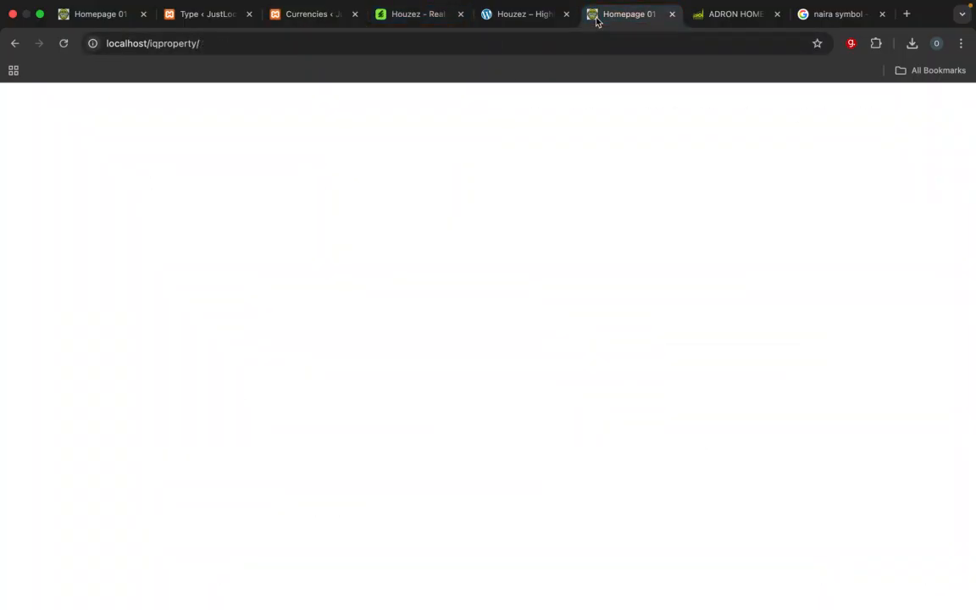
scroll(444, 387, "down", 1)
scroll(444, 388, "up", 2)
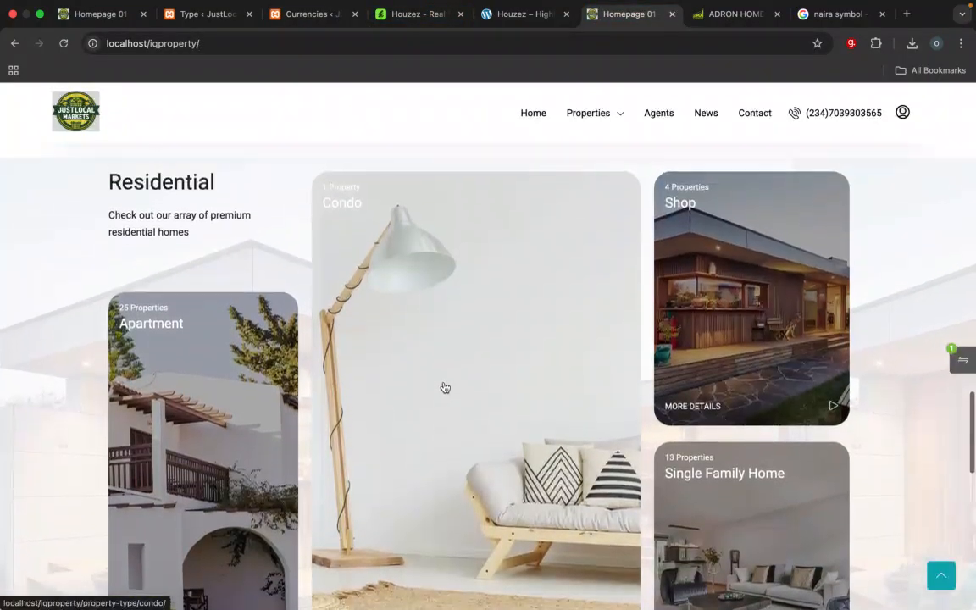
scroll(444, 388, "down", 1)
Step: Open the list of all pages in the JustLocalMarket admin and close the unused Currencies browser tab
left_click(208, 20)
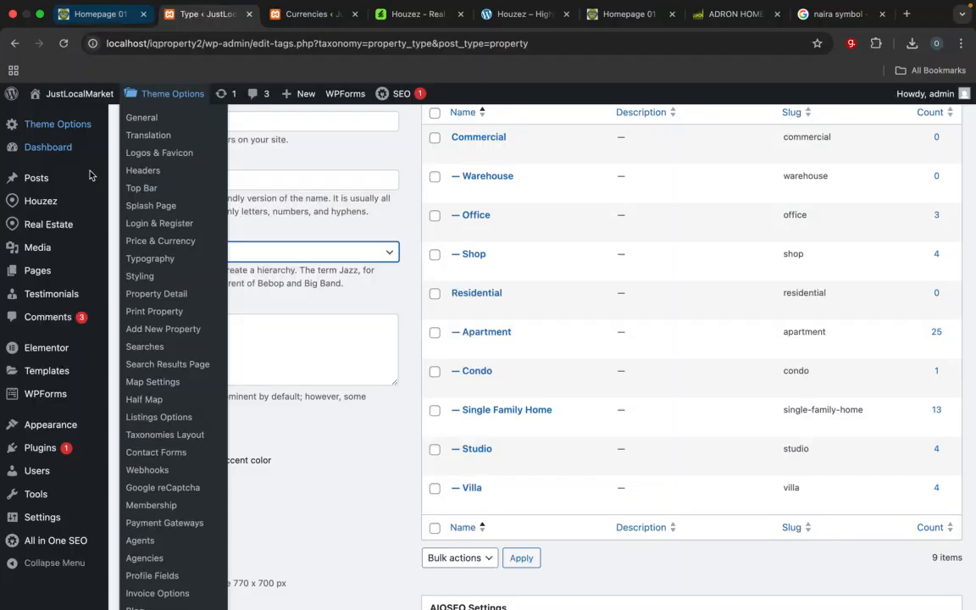
scroll(54, 155, "up", 5)
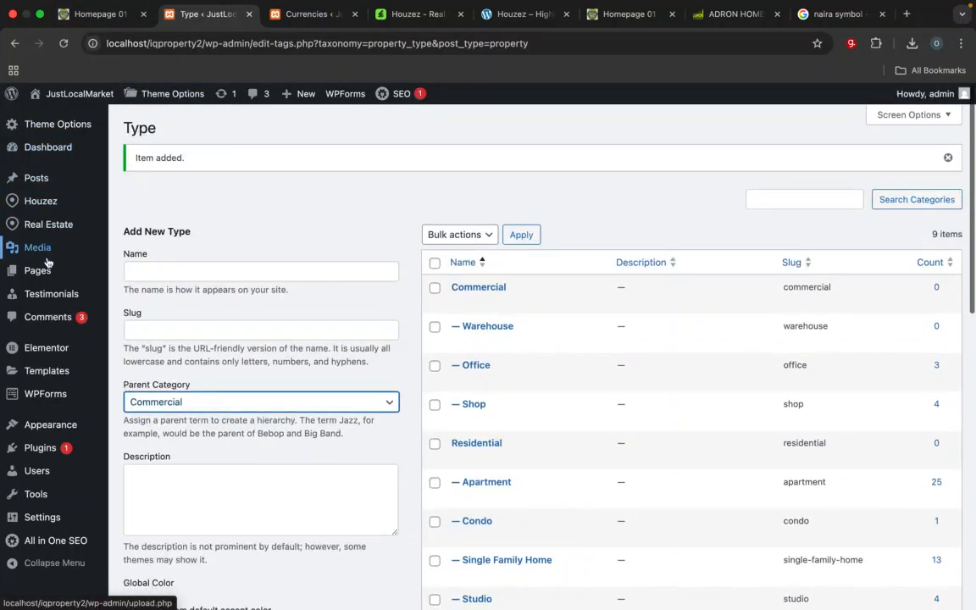
left_click(148, 278)
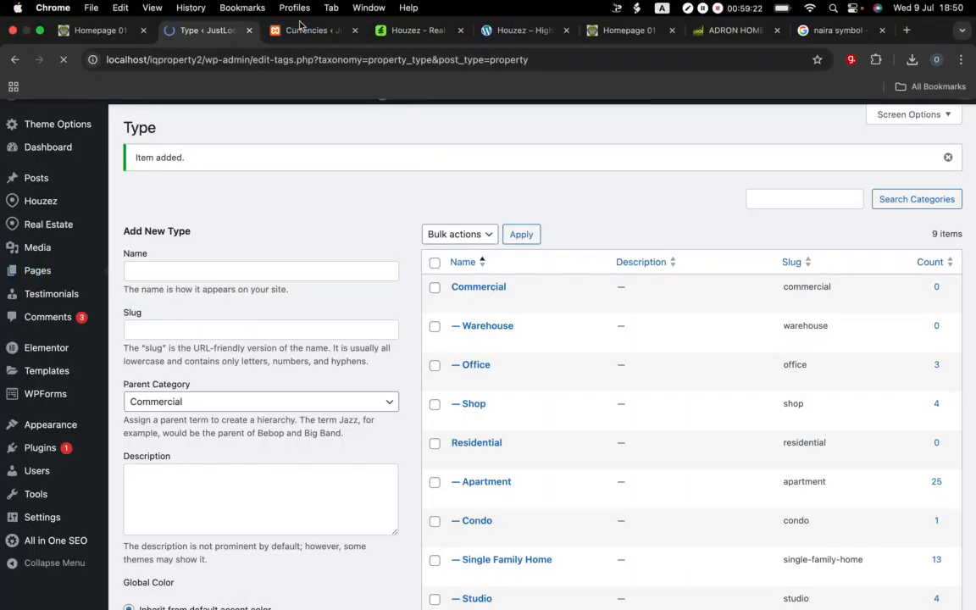
left_click(300, 32)
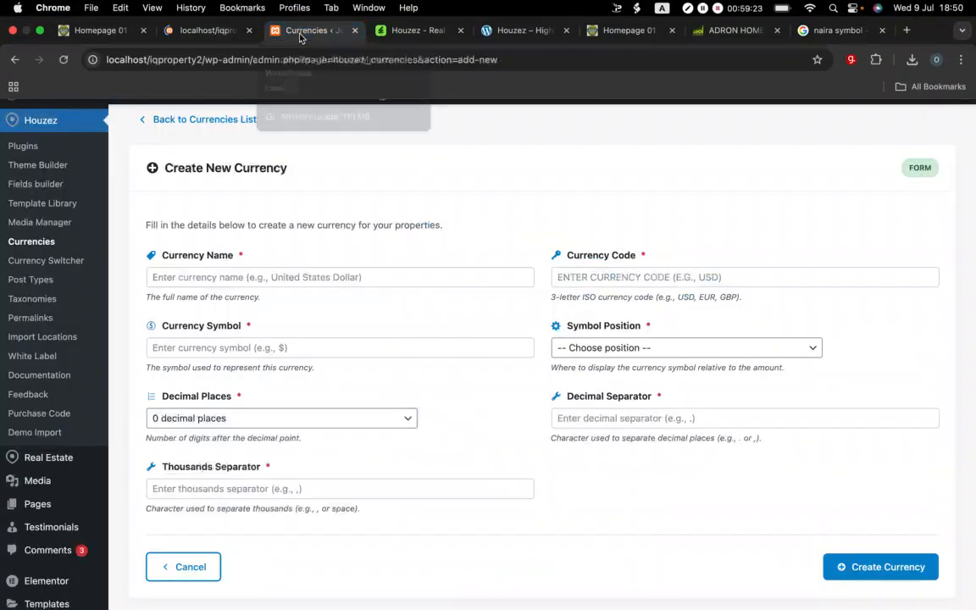
left_click(355, 30)
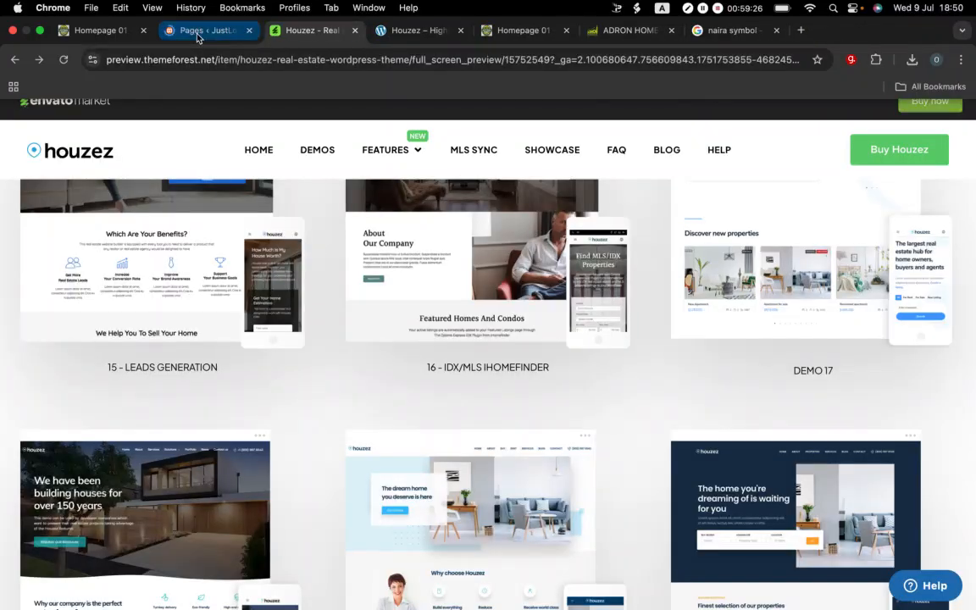
left_click(197, 32)
scroll(217, 338, "down", 5)
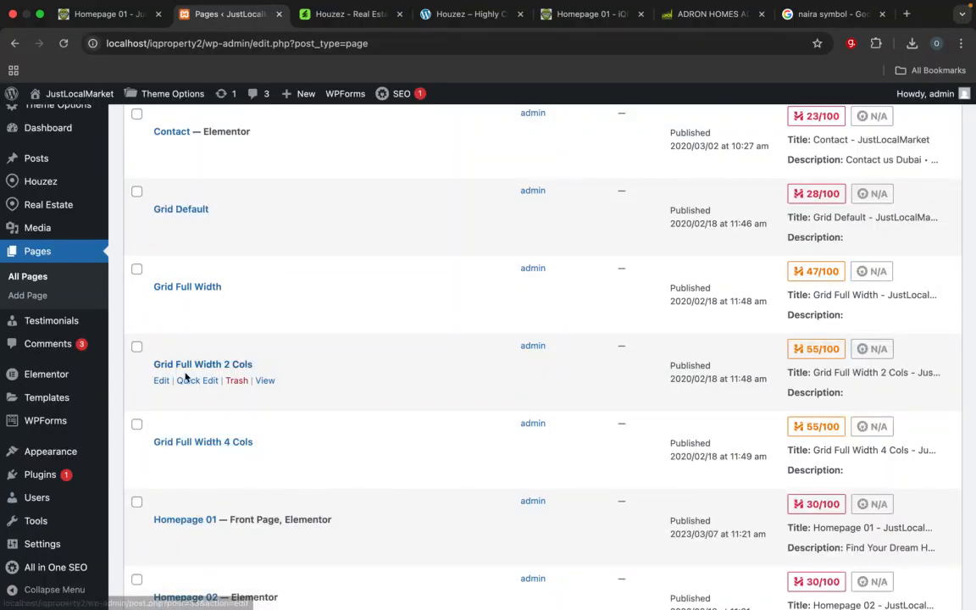
Step: Open the Homepage 01 front page for editing and rename its title to Home
scroll(210, 343, "down", 5)
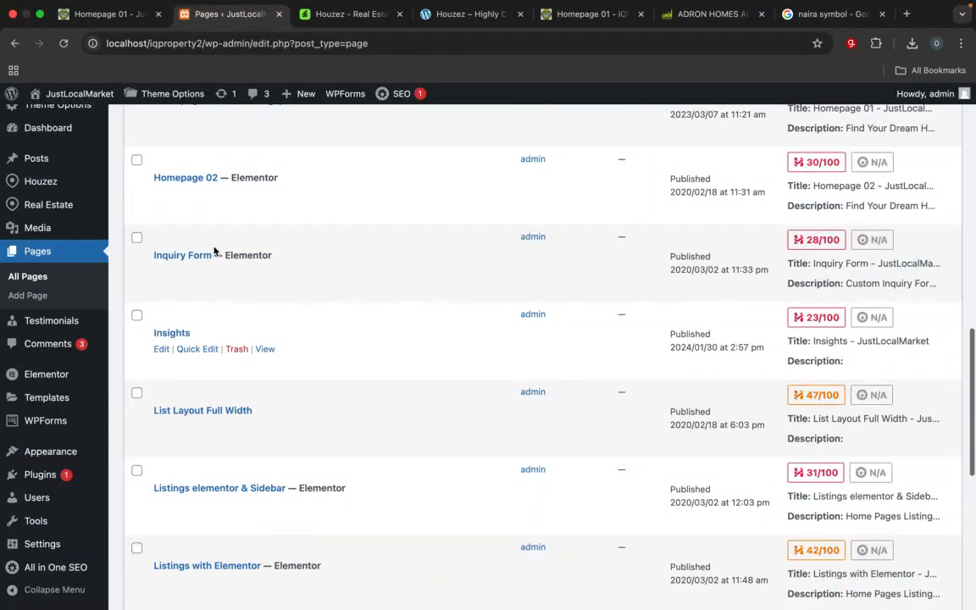
scroll(180, 229, "up", 3)
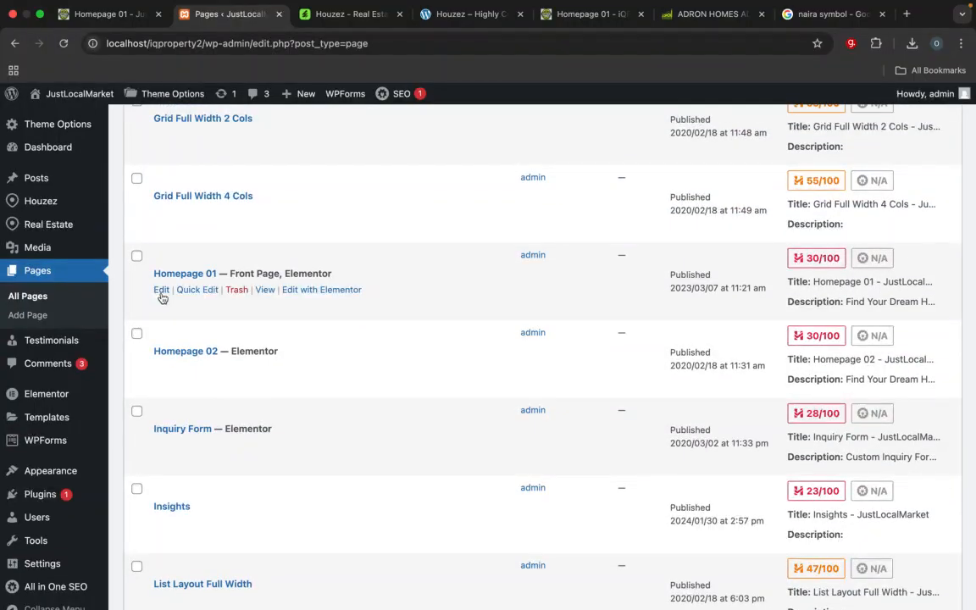
left_click(161, 290)
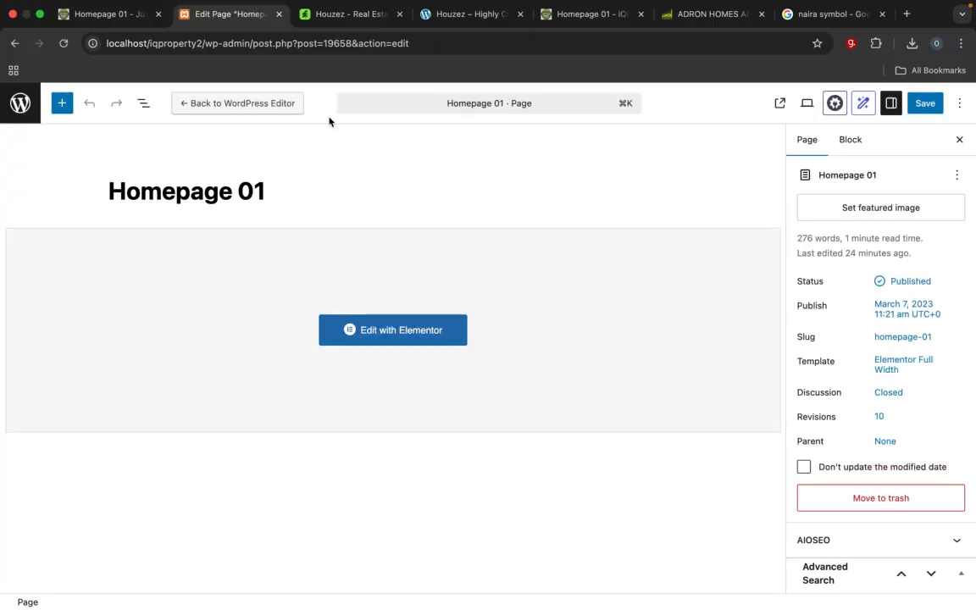
left_click(270, 190)
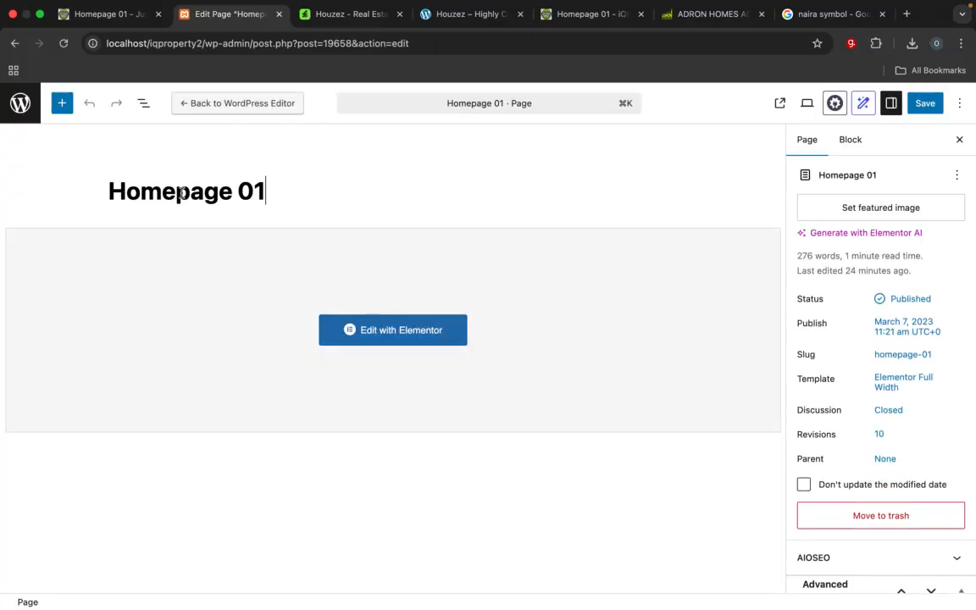
key("BackSpace")
key("BackSpace")
key("BackSpace")
key("BackSpace")
key("BackSpace")
key("BackSpace")
key("BackSpace")
key("BackSpace")
type("e")
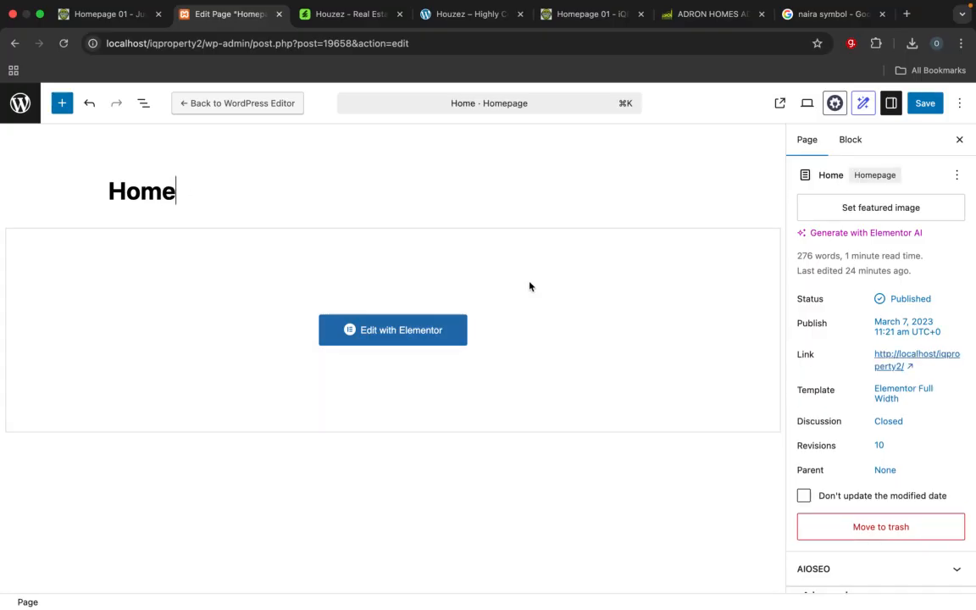
Step: Set logonew.jpg from the media library as the Home page's featured image and save the page
scroll(853, 431, "down", 1)
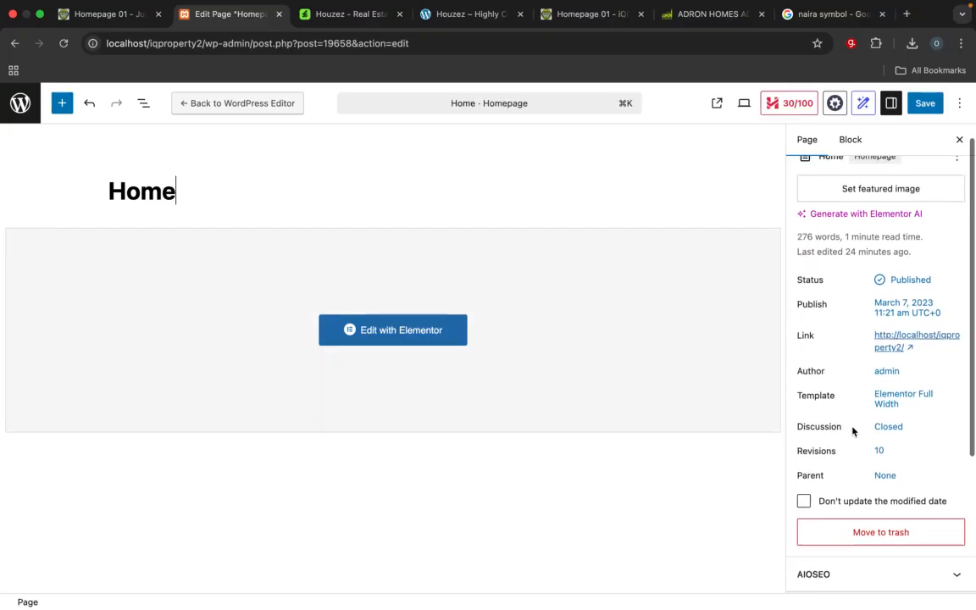
scroll(930, 241, "up", 1)
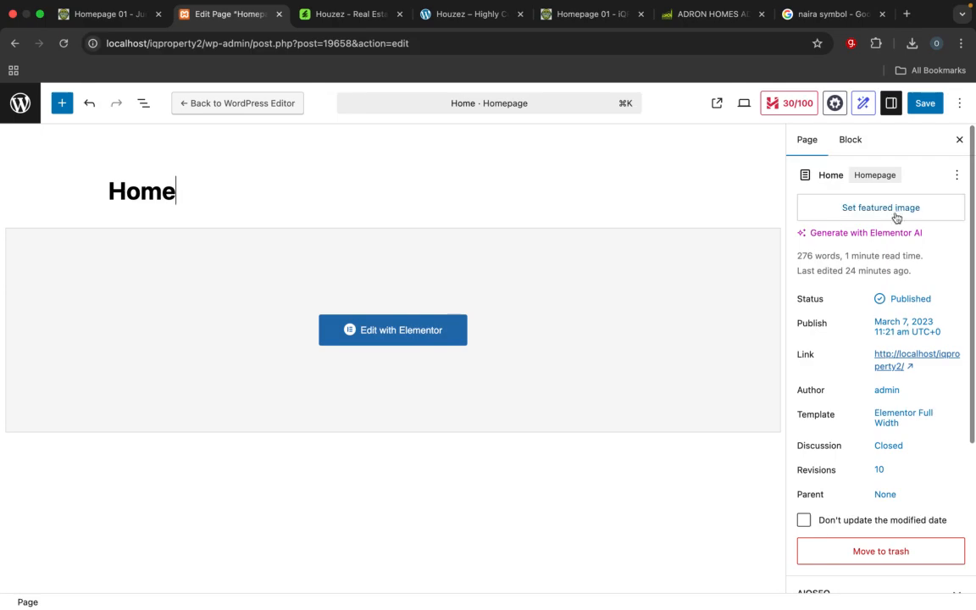
left_click(894, 215)
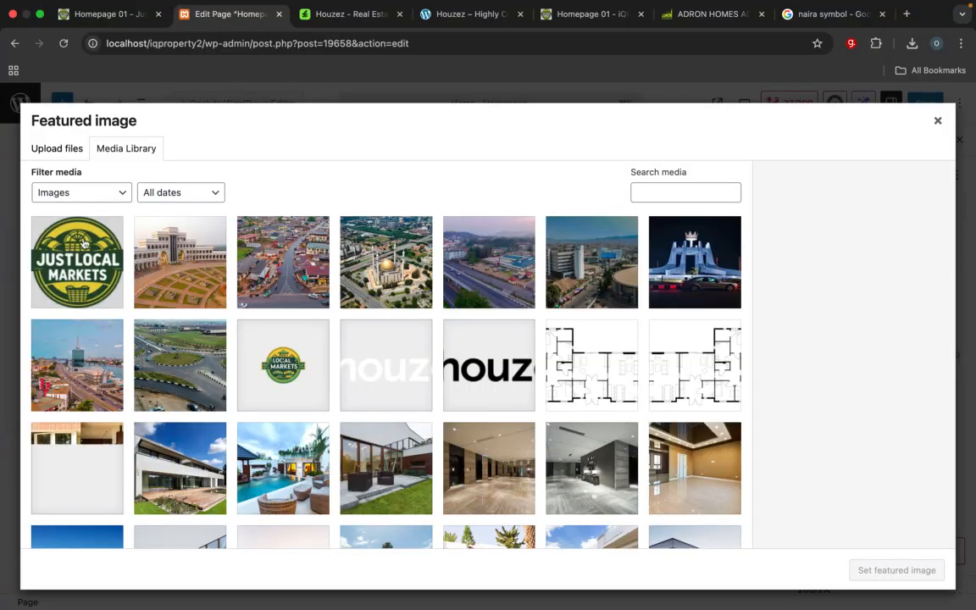
left_click(113, 236)
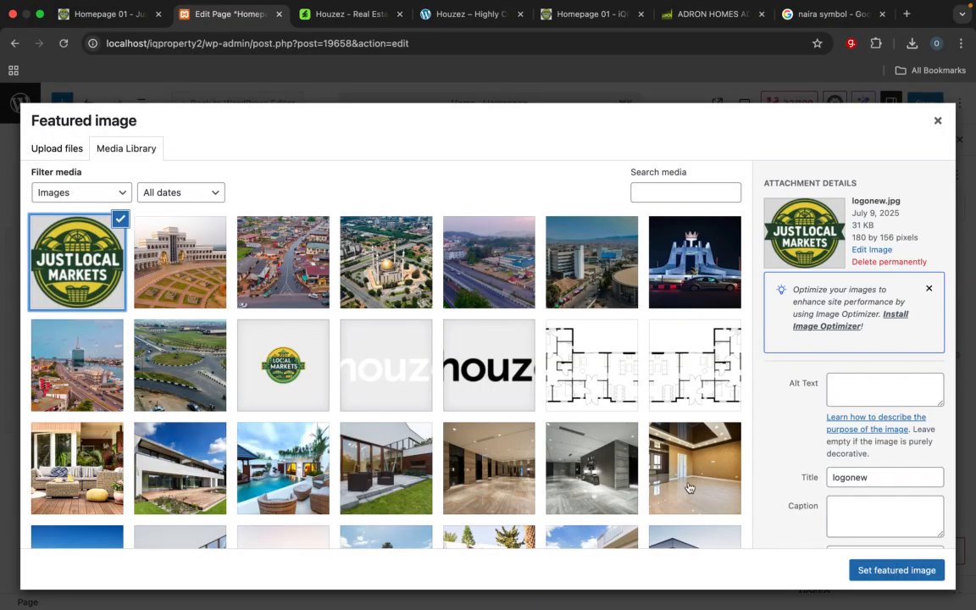
left_click(924, 571)
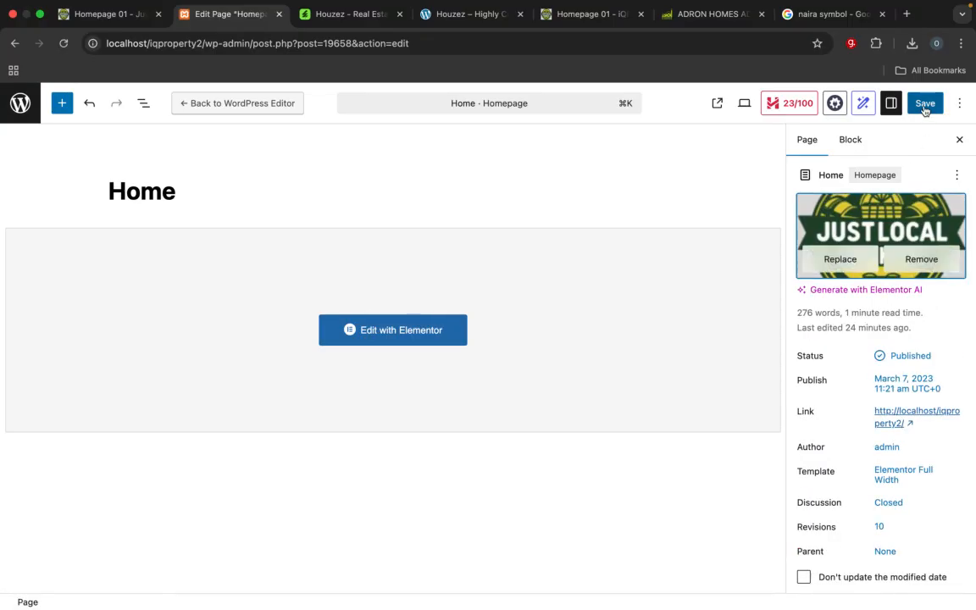
left_click(924, 103)
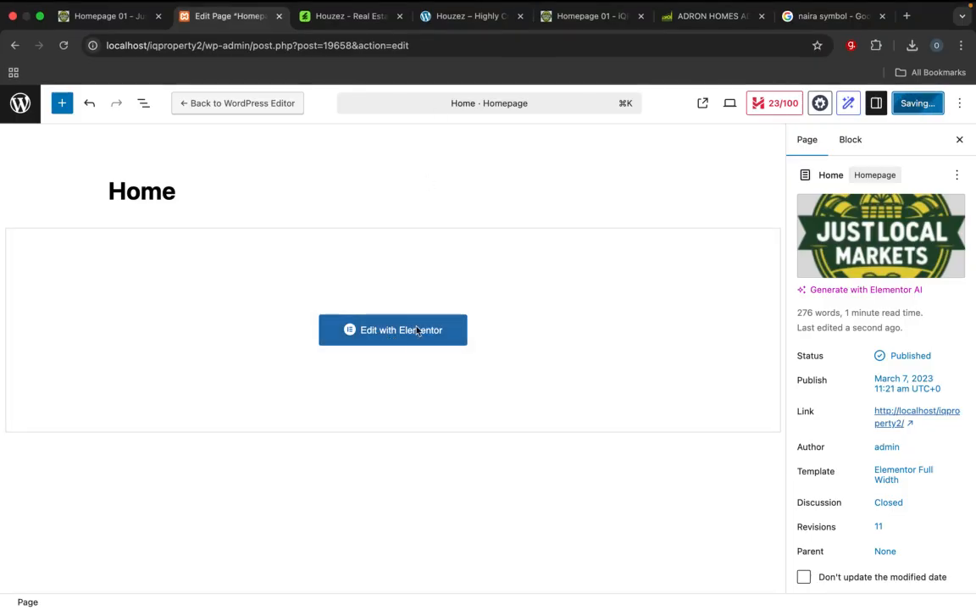
scroll(422, 261, "down", 5)
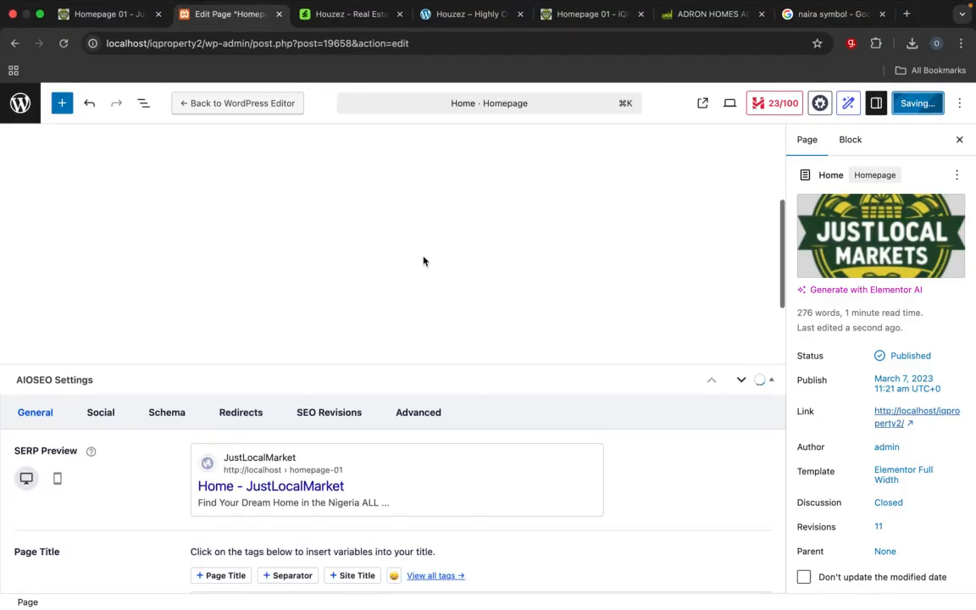
scroll(423, 261, "up", 5)
scroll(423, 261, "down", 3)
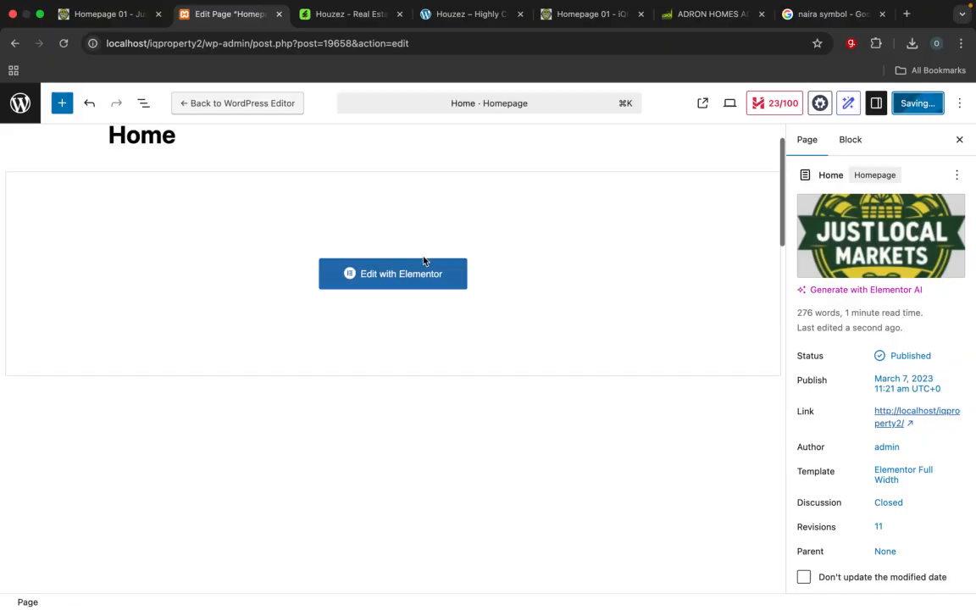
scroll(432, 208, "up", 3)
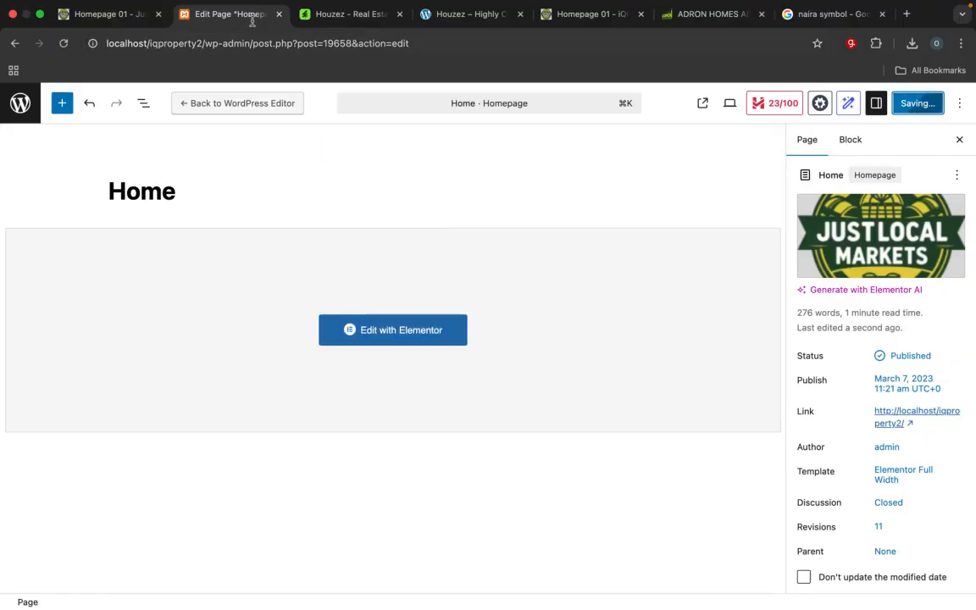
Step: Reload the live JustLocalMarket homepage and open the Home page for editing in Elementor
left_click(113, 21)
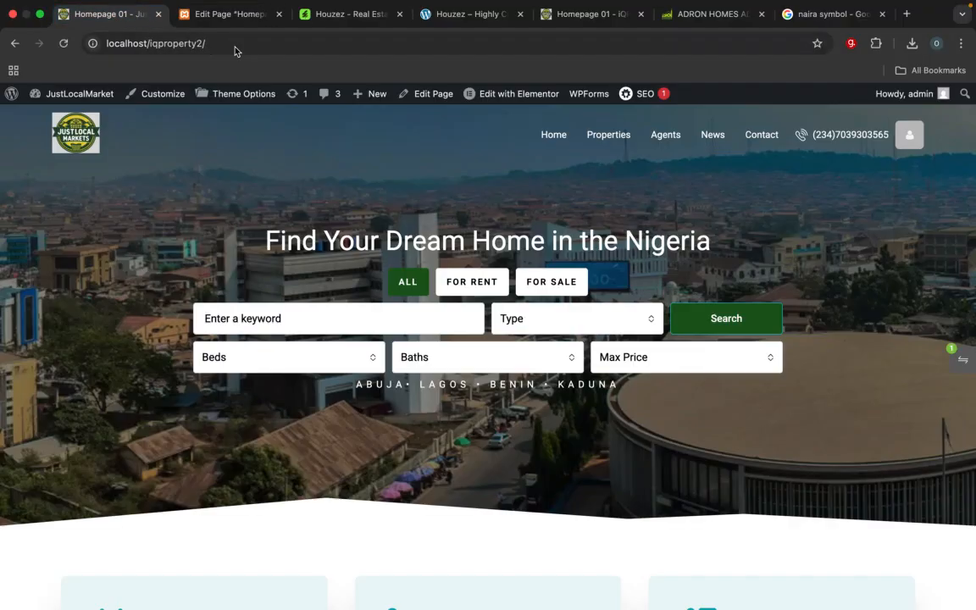
left_click(245, 42)
key("Return")
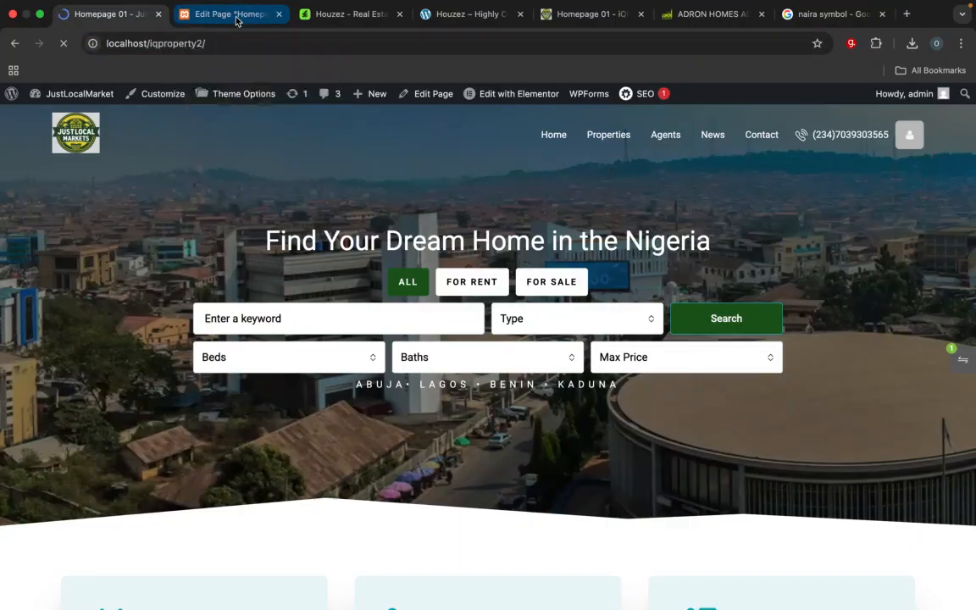
left_click(238, 16)
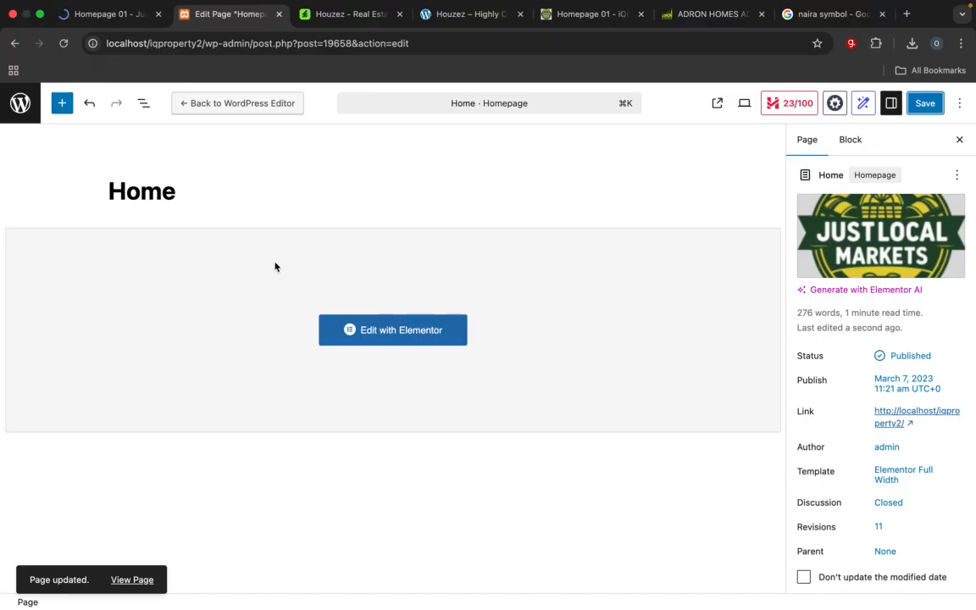
left_click(401, 332)
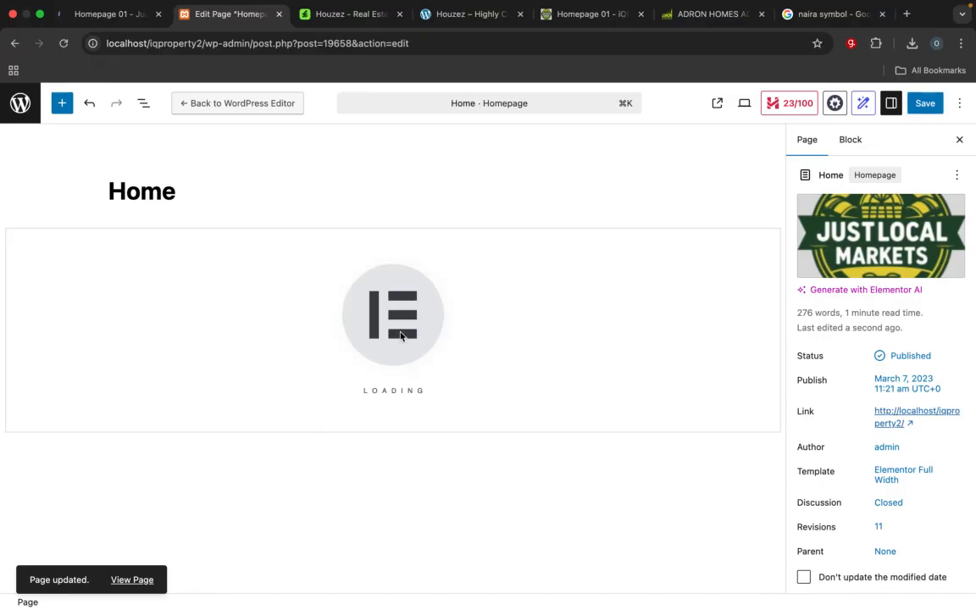
left_click(114, 15)
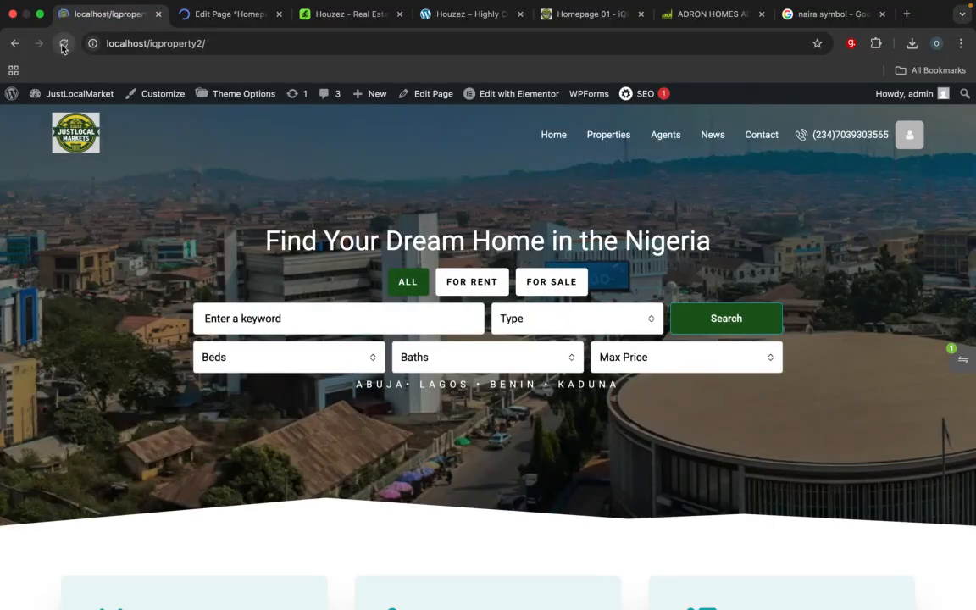
left_click(195, 27)
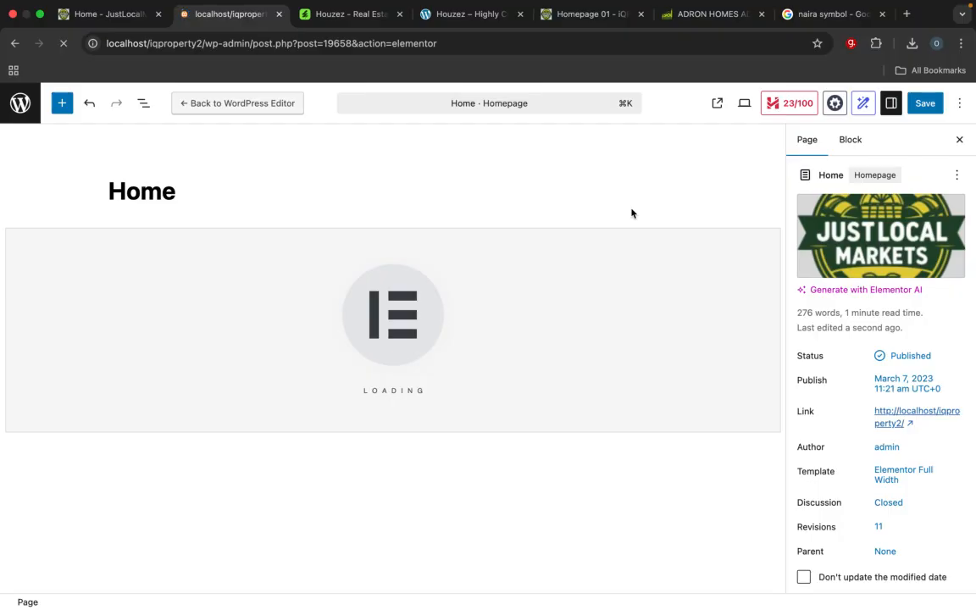
mouse_move(631, 3)
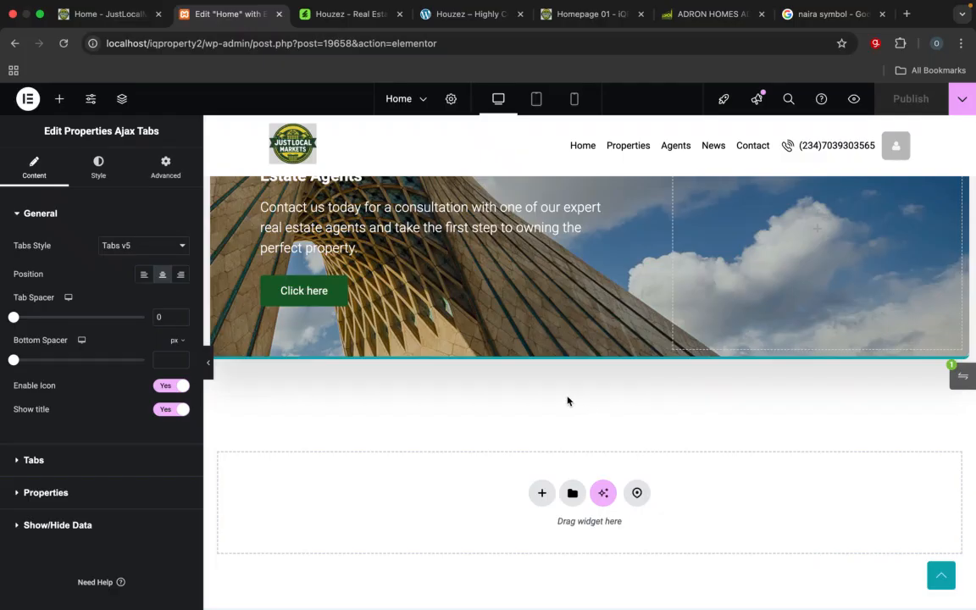
Step: Examine the empty area below the agents banner and the Residential section's heading and column layout on the reference homepage
scroll(605, 394, "down", 1)
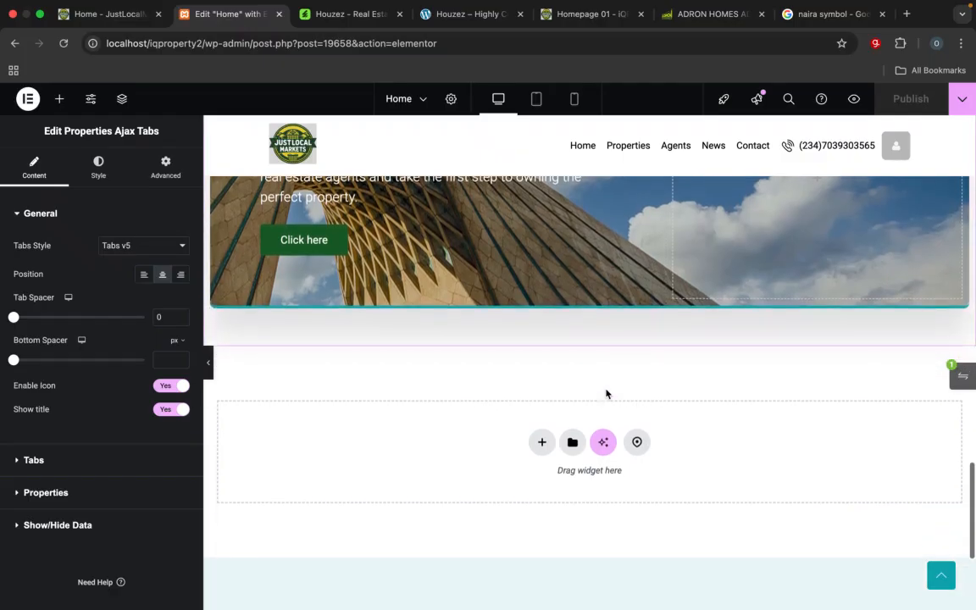
scroll(605, 394, "down", 1)
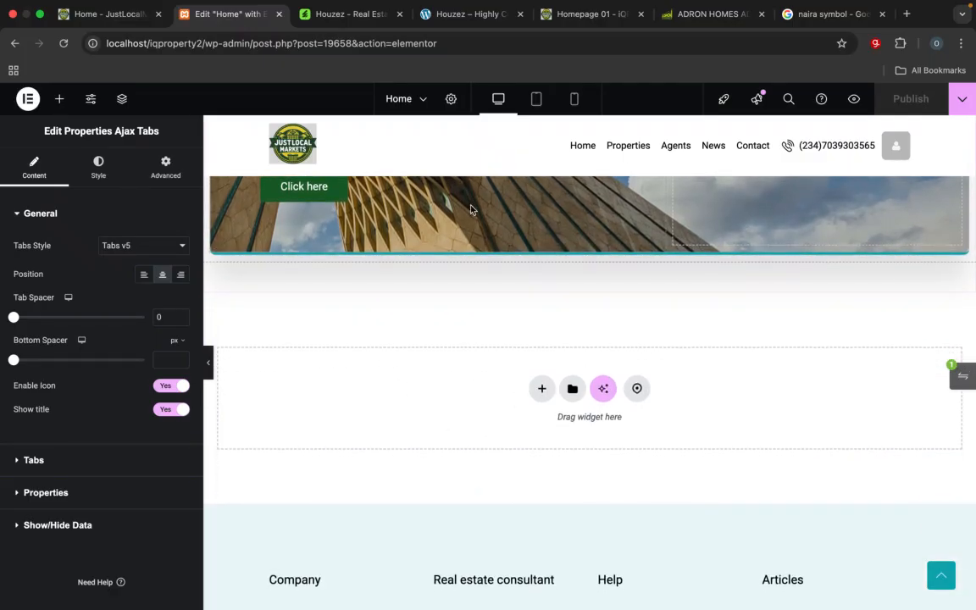
left_click(592, 15)
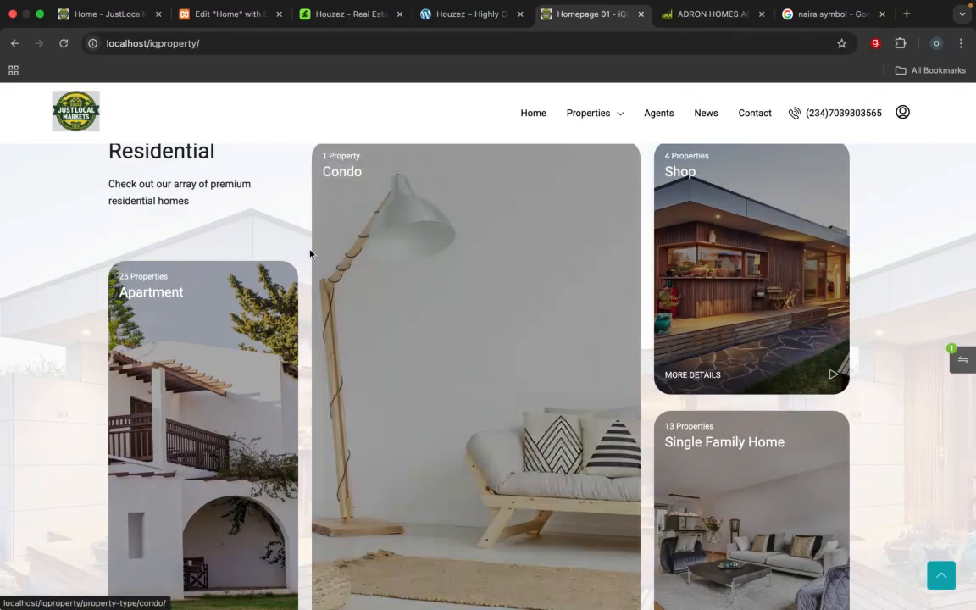
scroll(310, 254, "up", 1)
left_click_drag(190, 251, 104, 206)
left_click(117, 204)
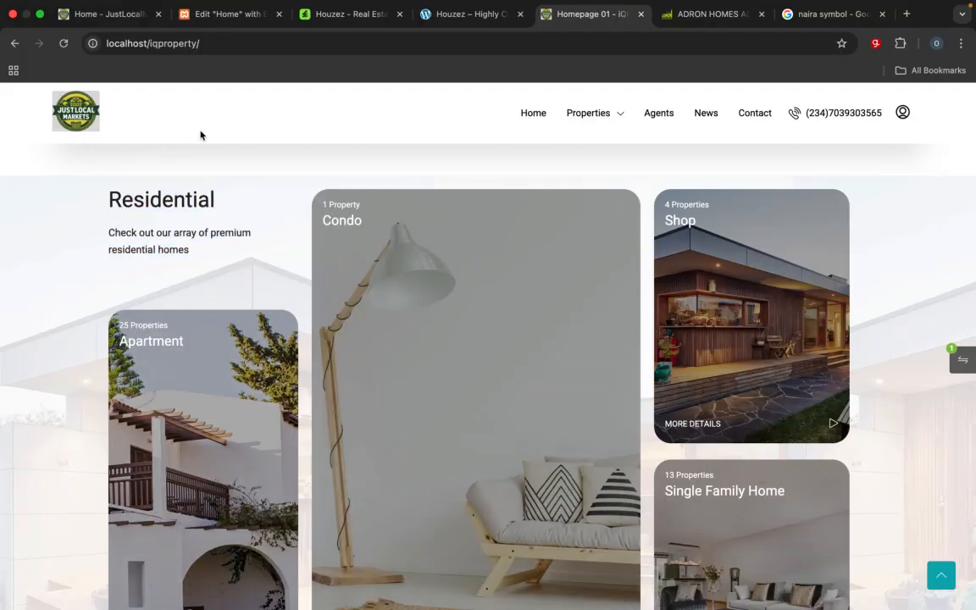
Step: Add a three-column Flexbox container with a wide middle column below the agents banner on the Home page
left_click(216, 14)
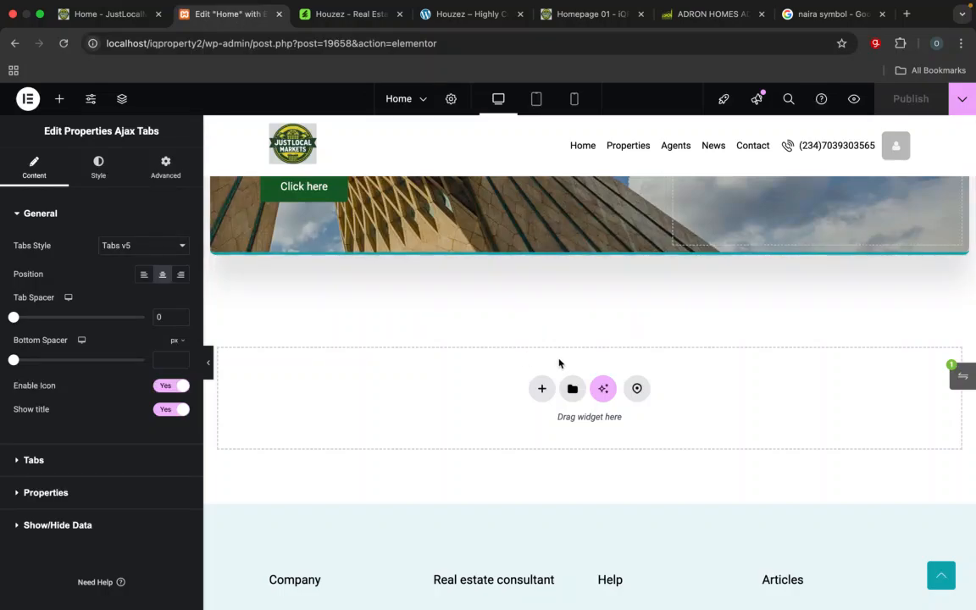
left_click(541, 388)
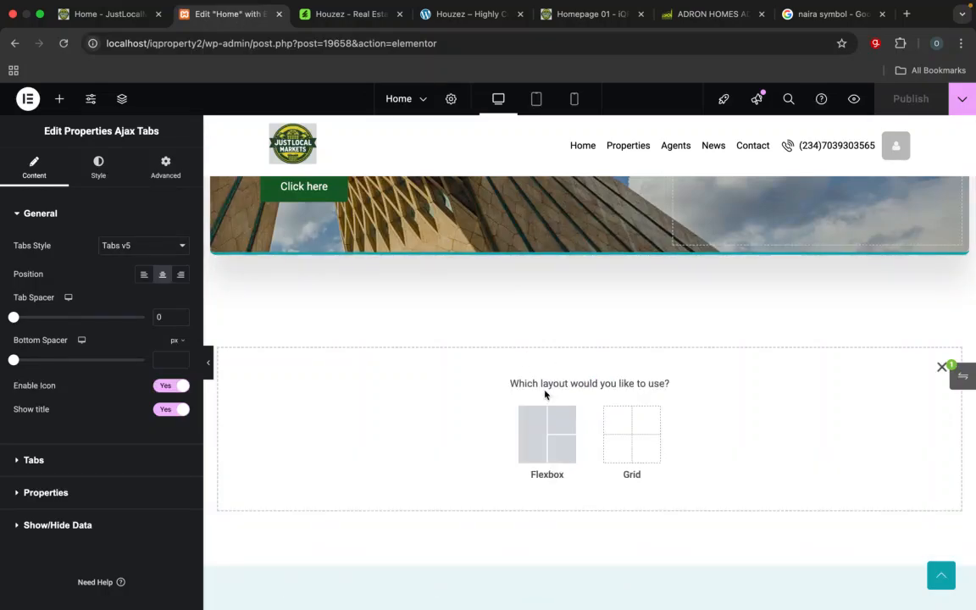
left_click(548, 434)
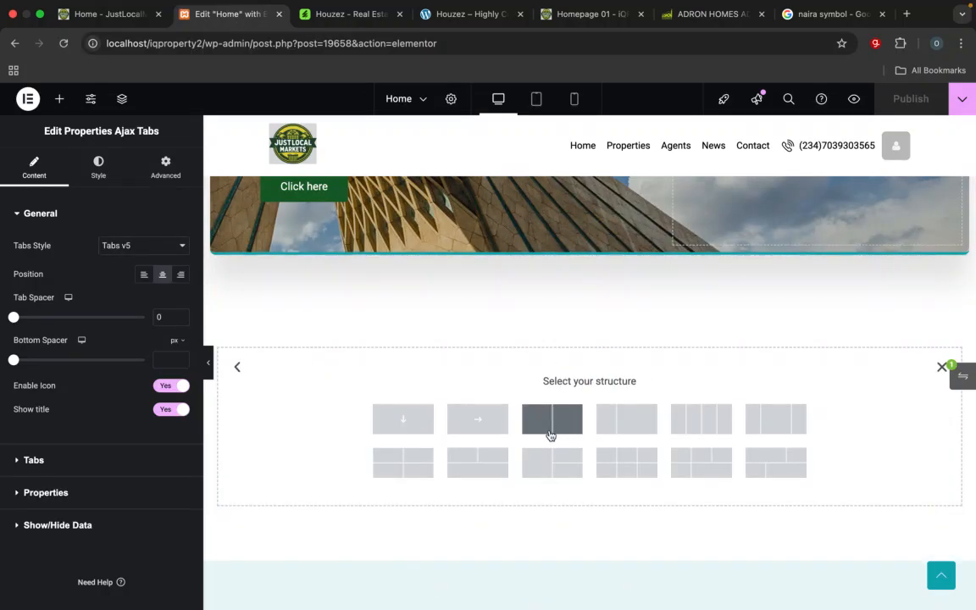
left_click(770, 427)
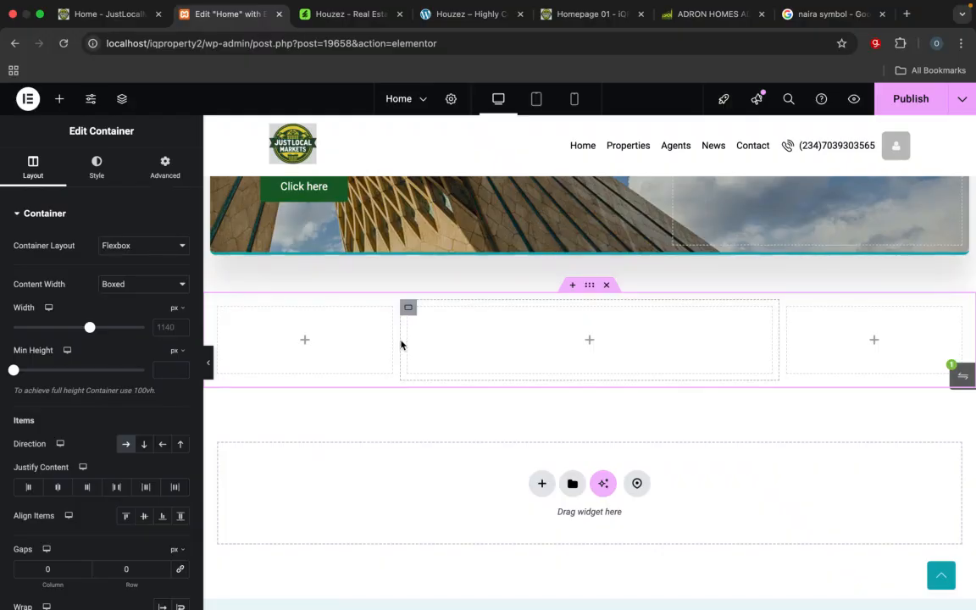
Step: Resize the new container's columns freehand, narrowing the middle one and making the left one about 25.4% wide
mouse_move(399, 340)
left_mouse_down()
mouse_move(420, 342)
mouse_move(412, 343)
left_mouse_up()
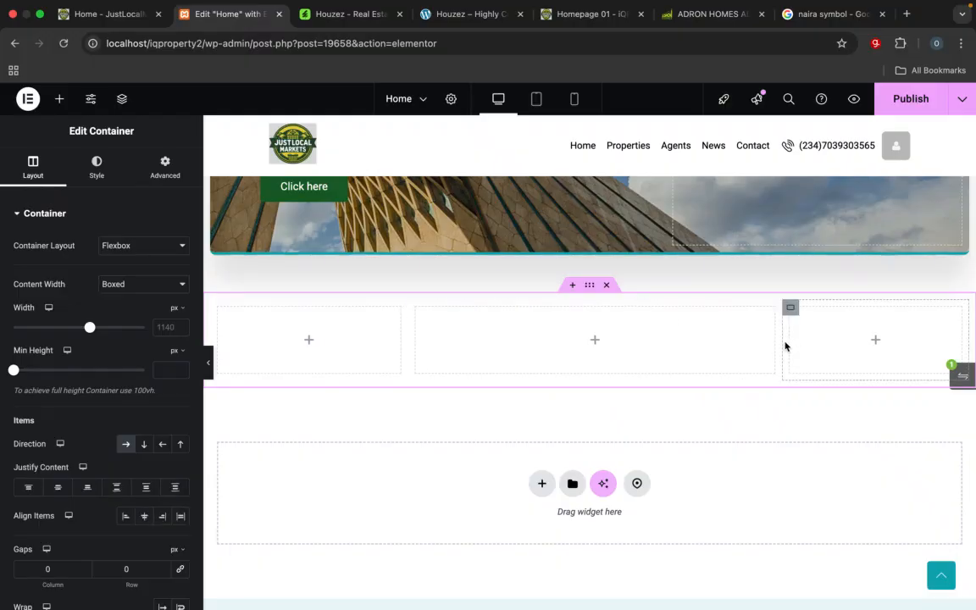
mouse_move(778, 343)
left_mouse_down()
mouse_move(765, 343)
mouse_move(779, 343)
left_mouse_up()
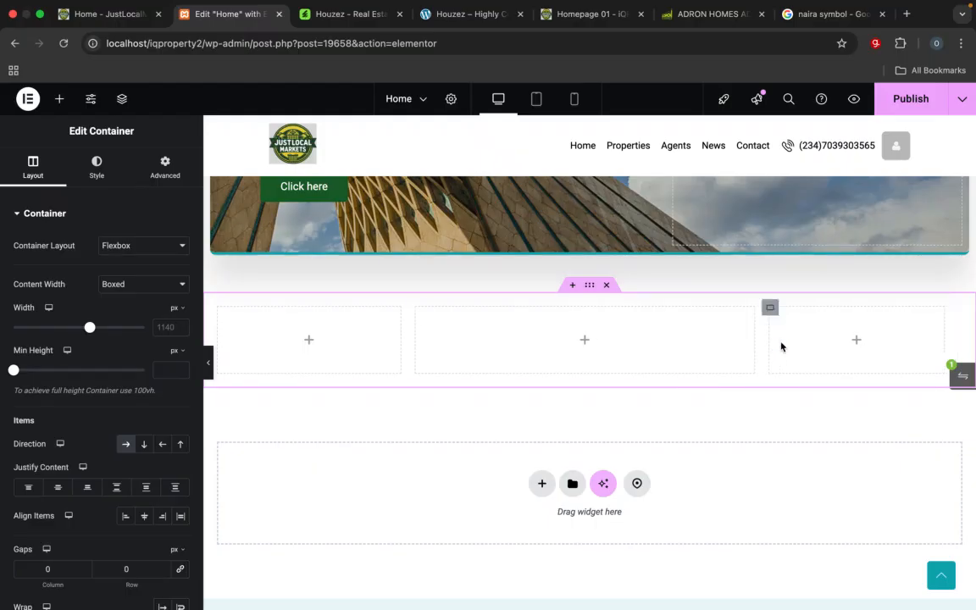
left_click_drag(948, 334, 965, 337)
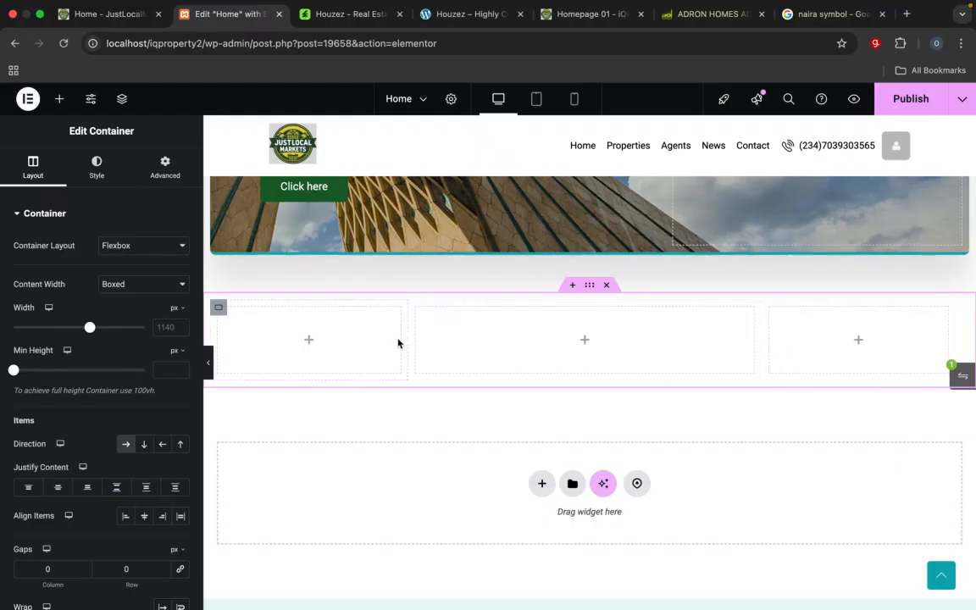
left_click_drag(403, 339, 411, 342)
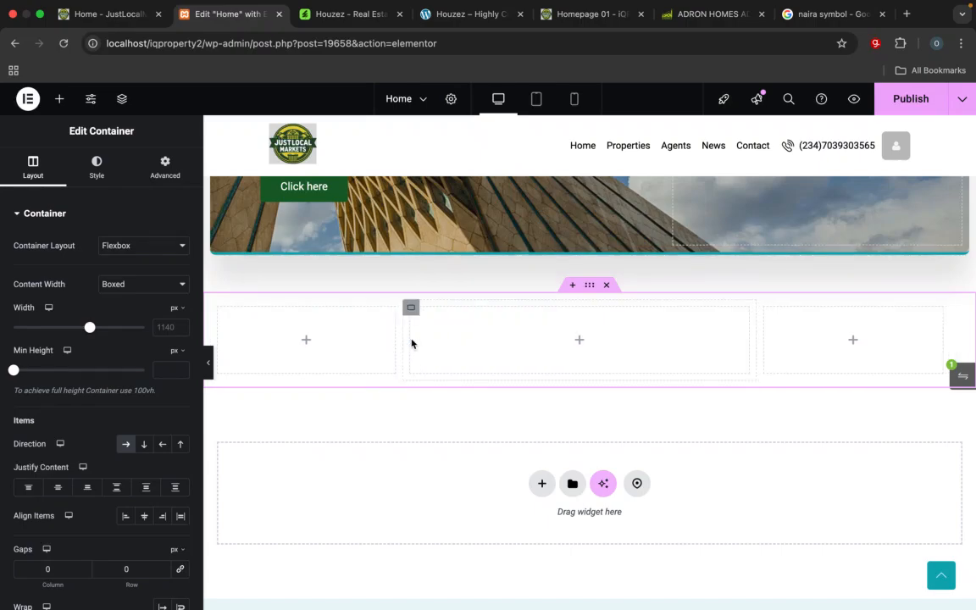
Step: Set the widths of the left and right columns in the new three-column container to 27% each
left_click(218, 310)
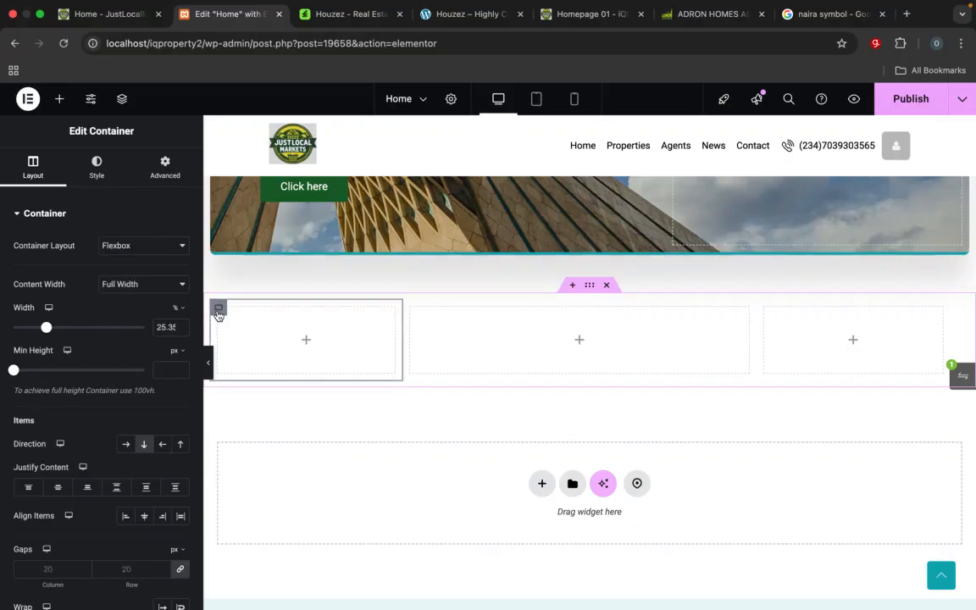
left_click_drag(158, 328, 187, 327)
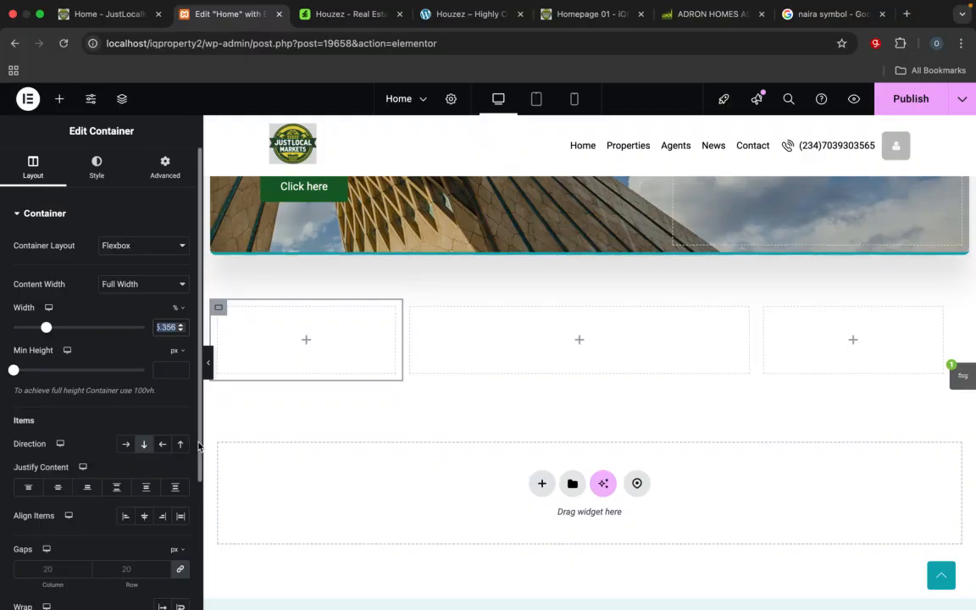
type("27")
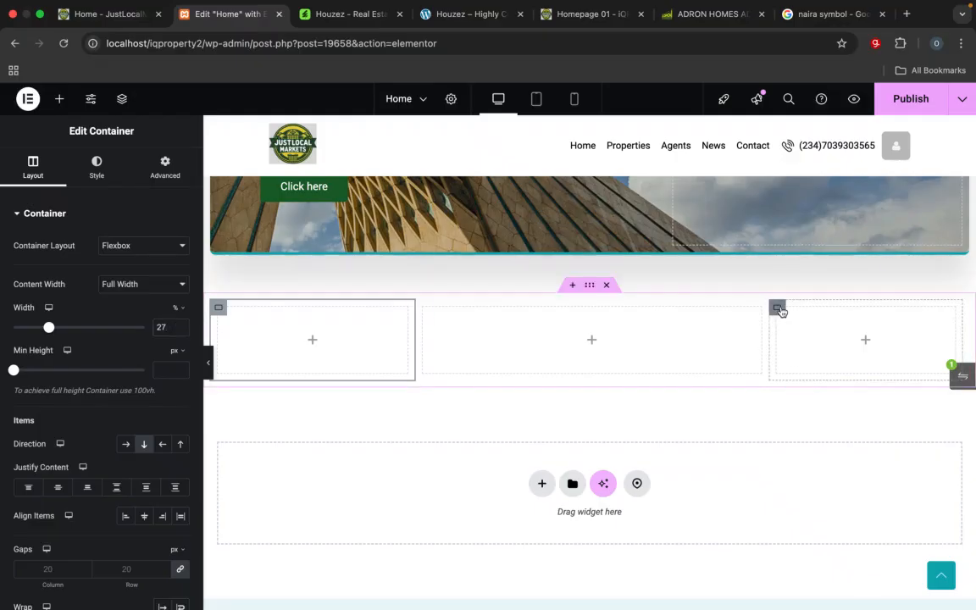
left_click(776, 306)
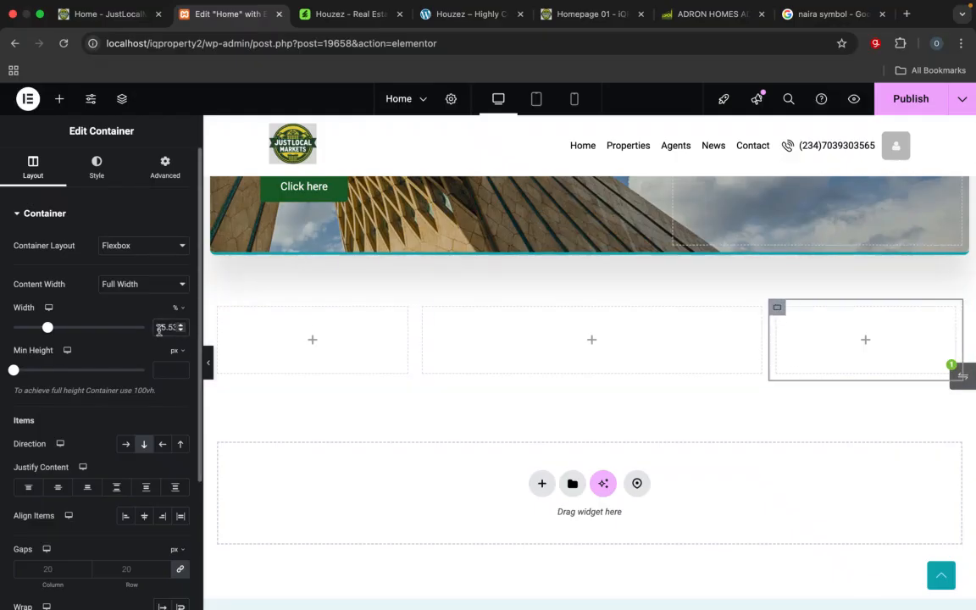
double_click(158, 328)
type("27")
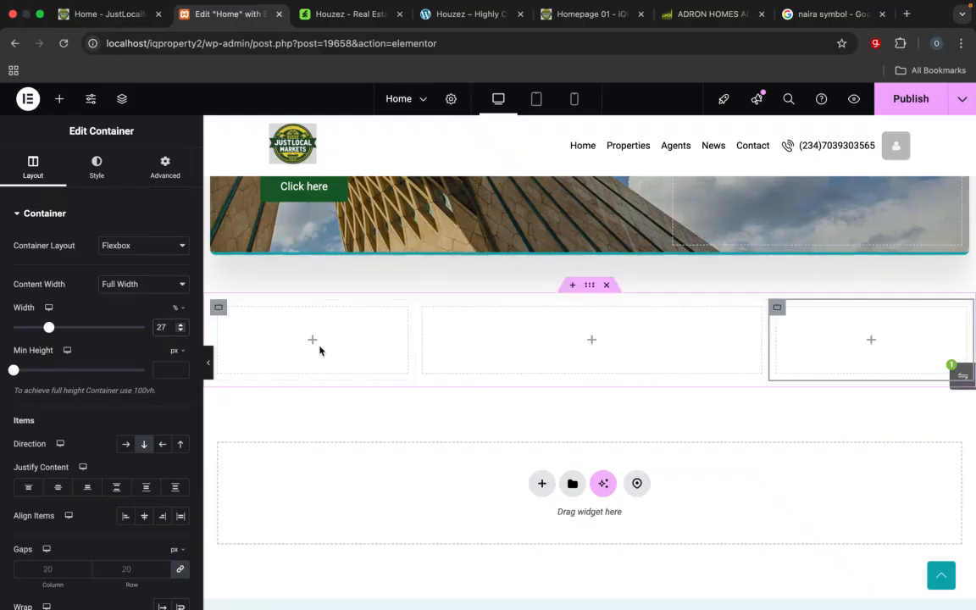
Step: Check the Residential heading and intro text on the reference homepage, and add a Heading widget to the left column of the Home page
left_click(582, 15)
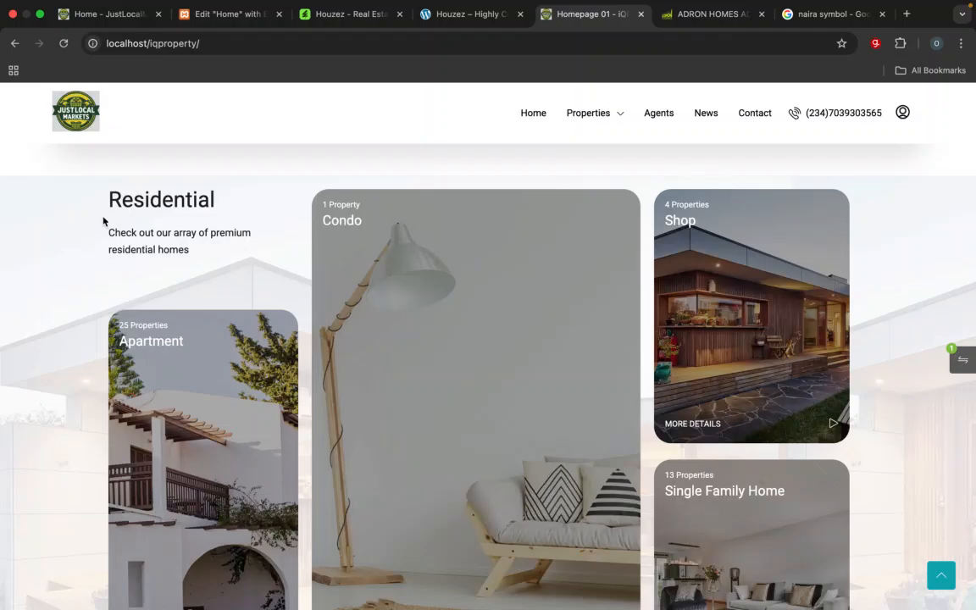
left_click_drag(109, 200, 237, 211)
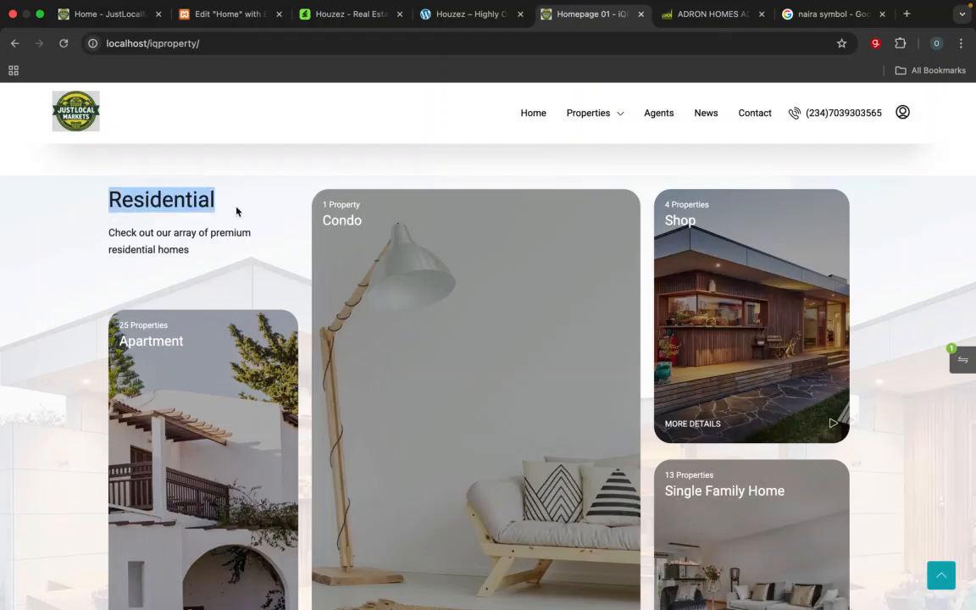
left_click_drag(189, 256, 101, 245)
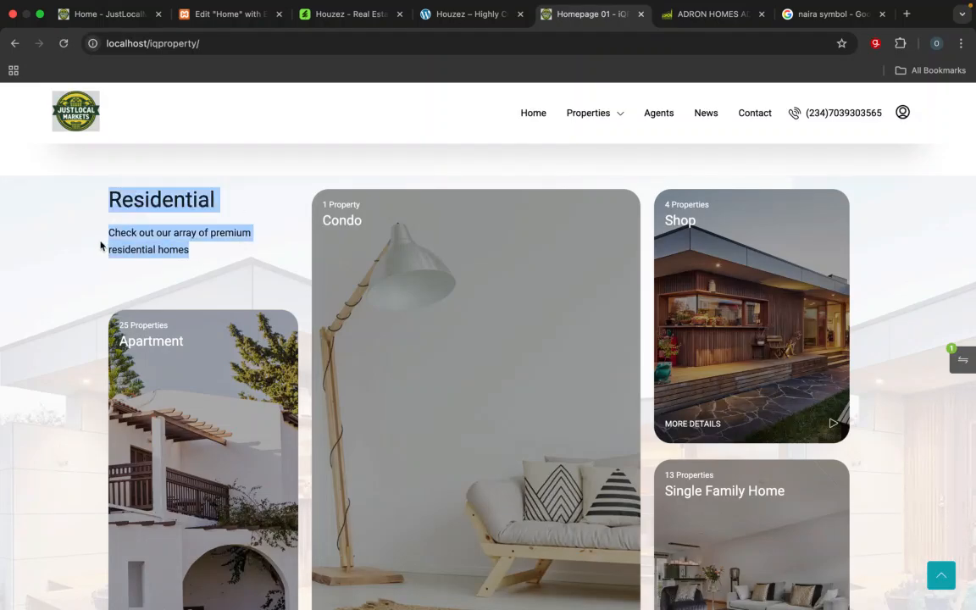
left_click(228, 14)
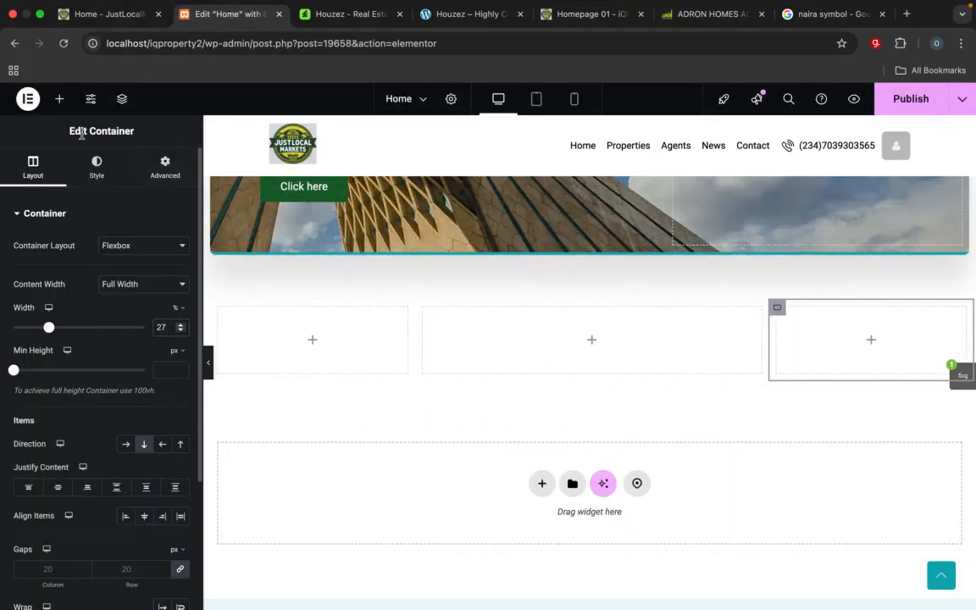
left_click(61, 99)
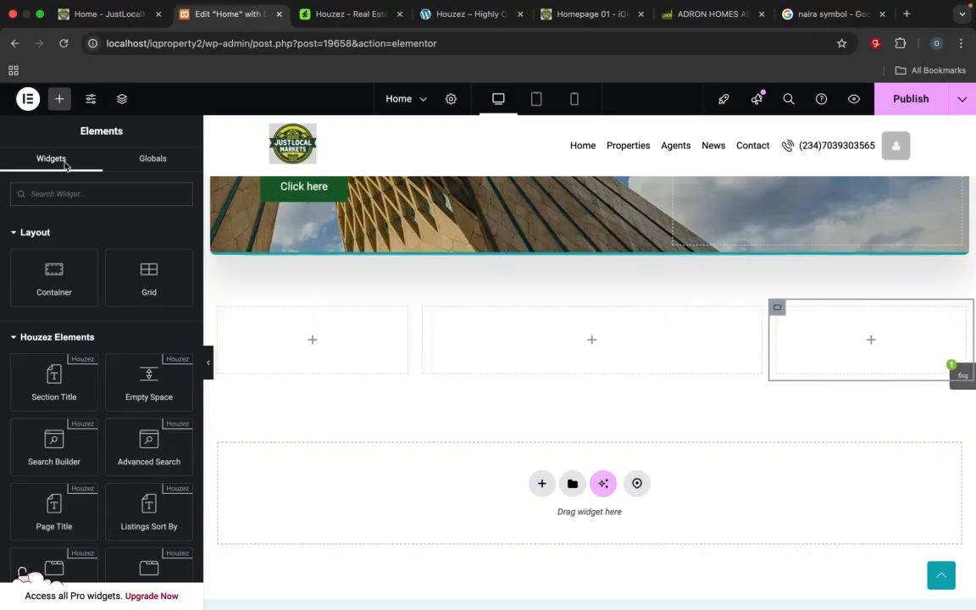
type("head")
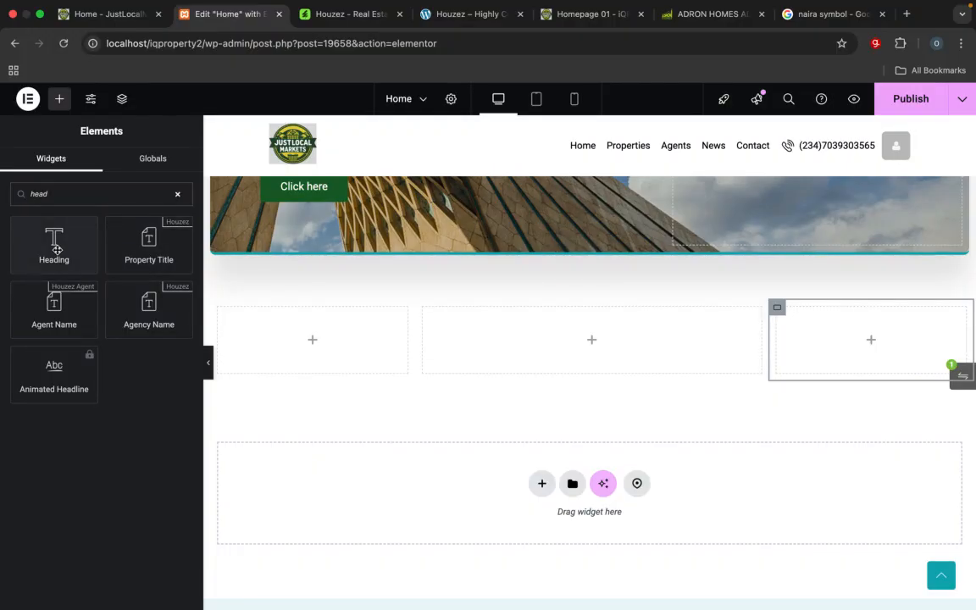
left_click_drag(56, 248, 292, 332)
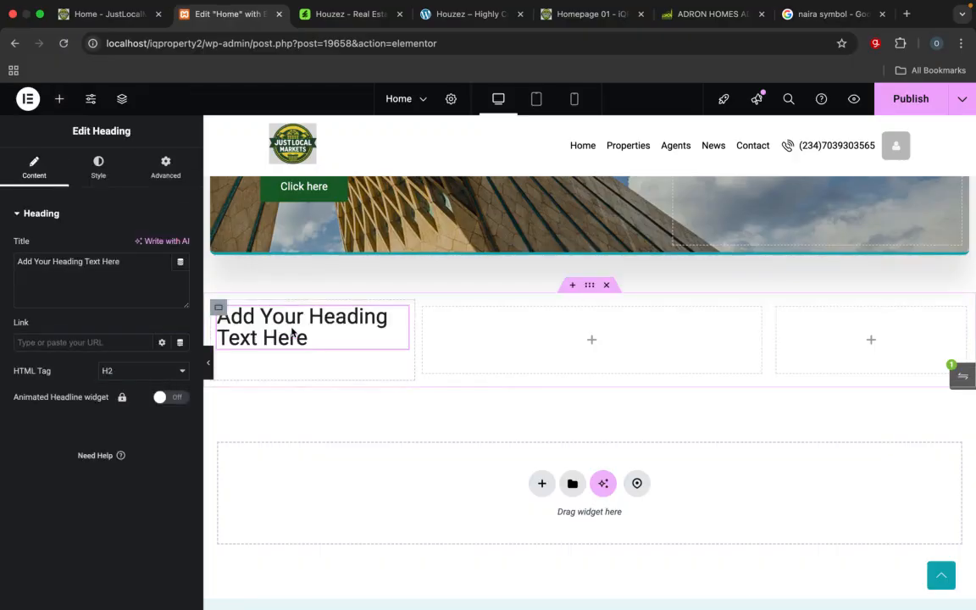
Step: Replace the new heading's placeholder title with "Residential"
left_click_drag(130, 265, 7, 268)
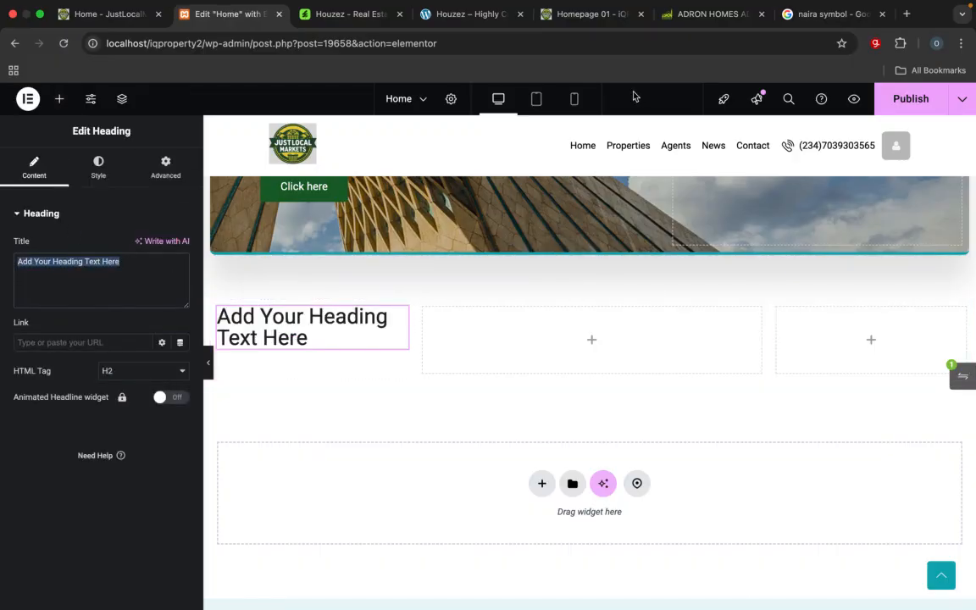
left_click(691, 17)
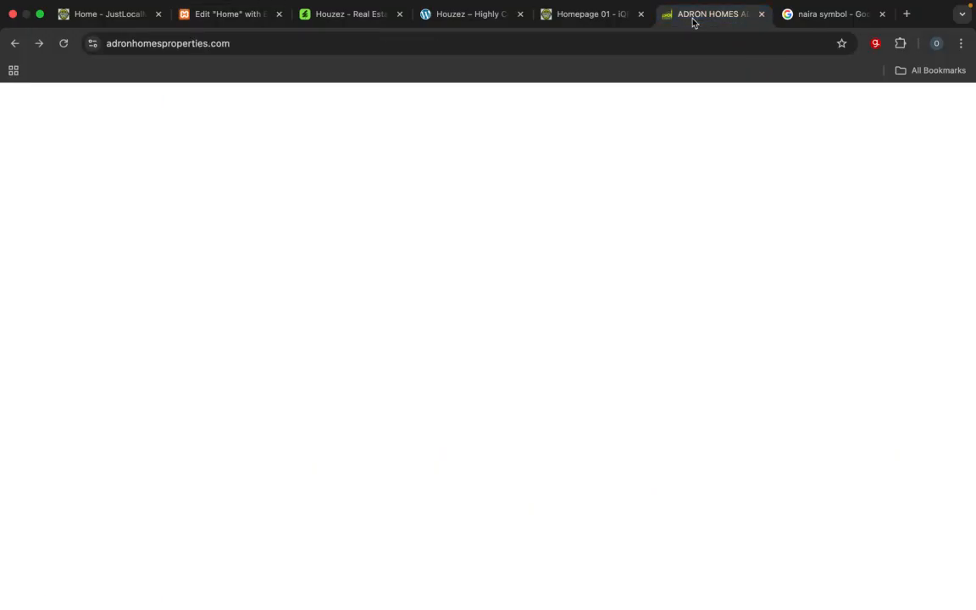
left_click(606, 14)
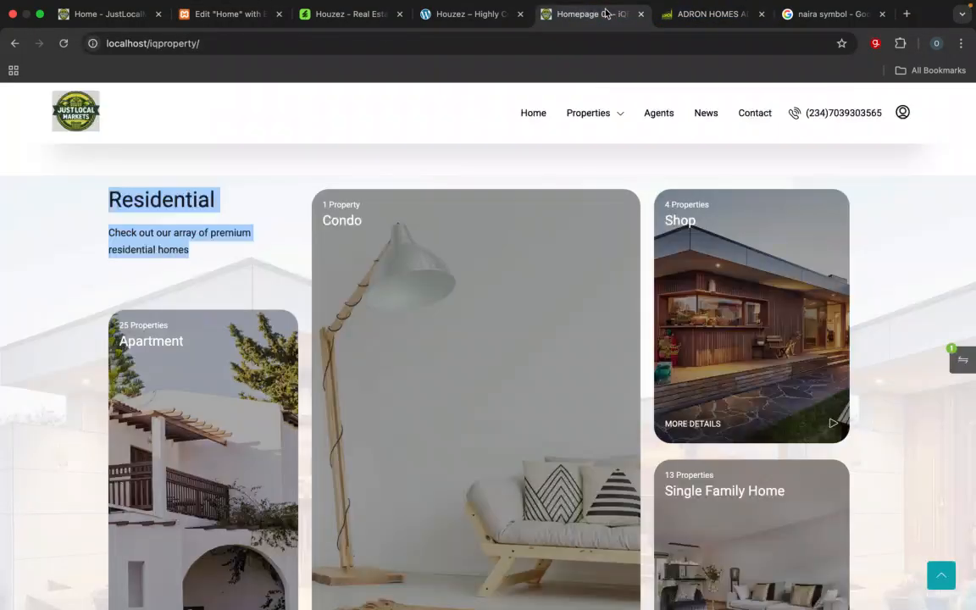
left_click(222, 13)
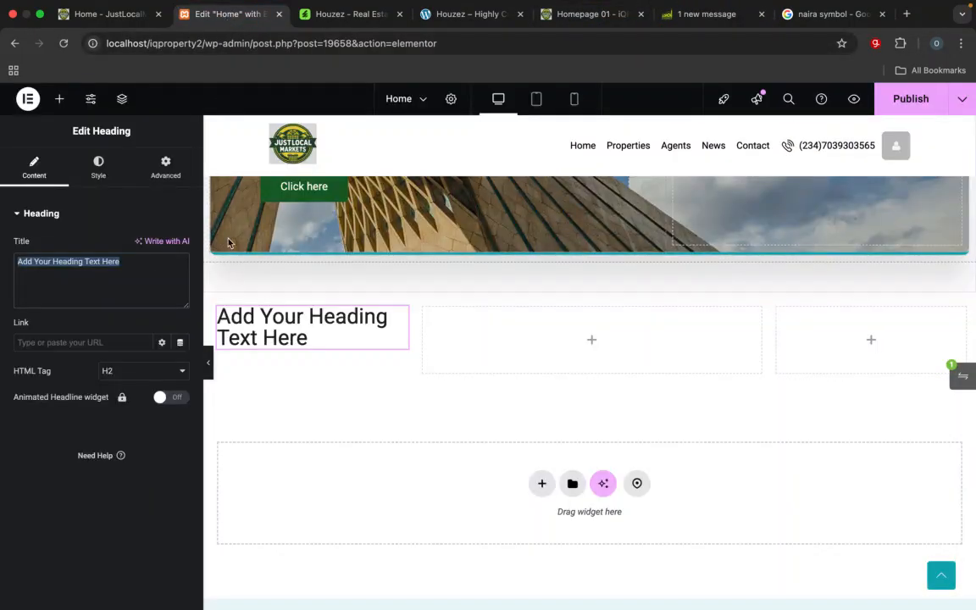
type("Resi")
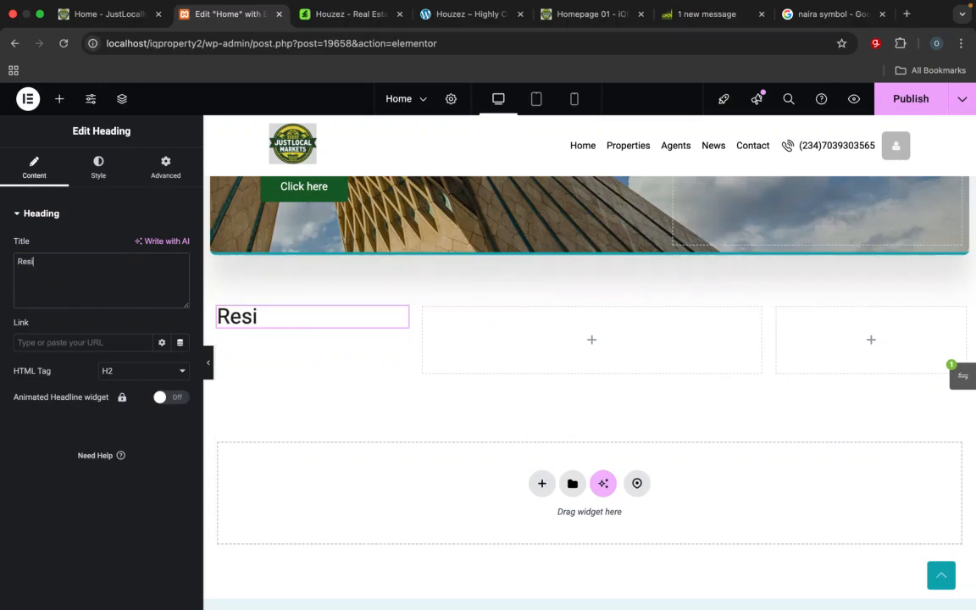
type("denti")
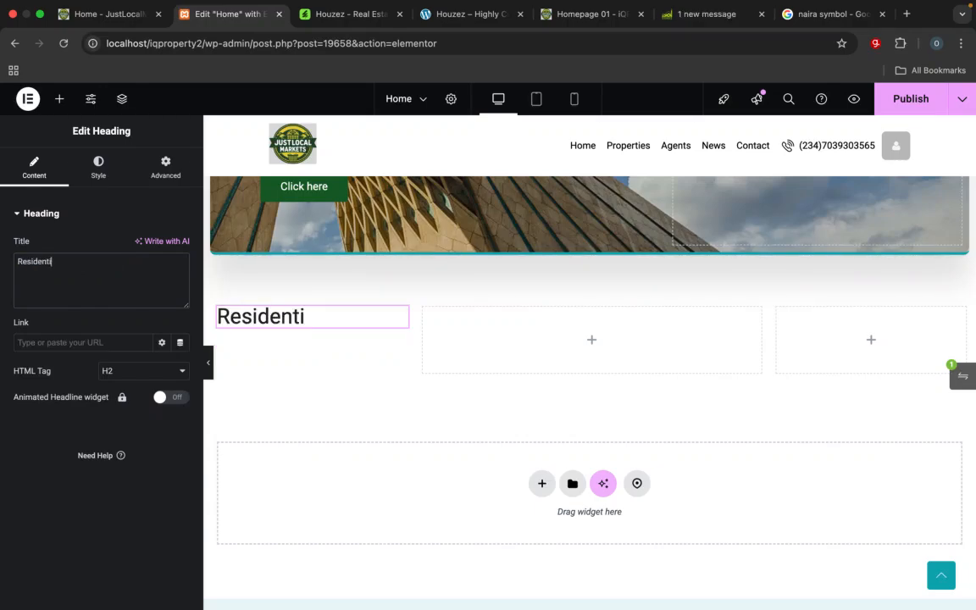
type("al")
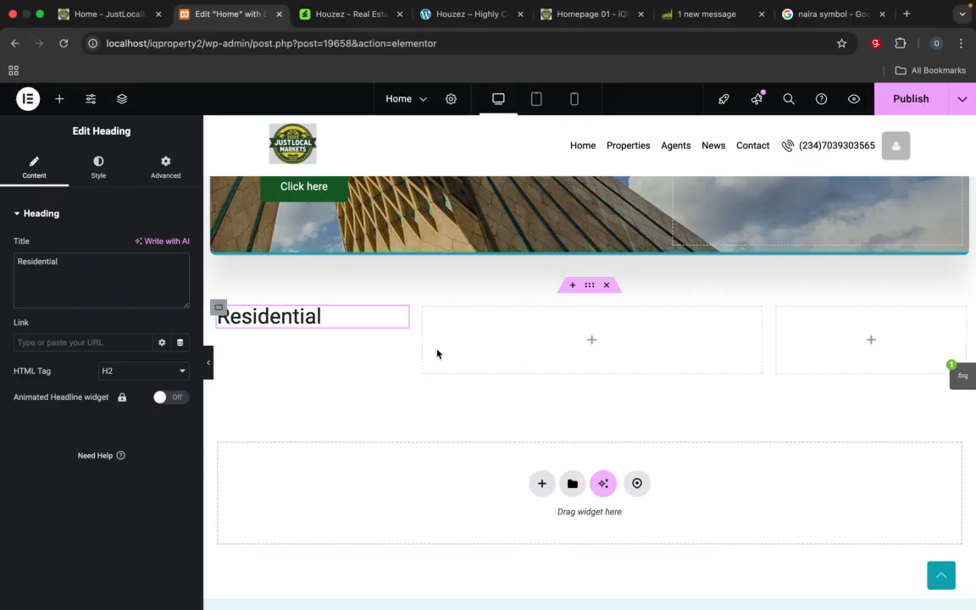
Step: Try smaller HTML tags for the Residential heading and settle on H3
left_click(133, 370)
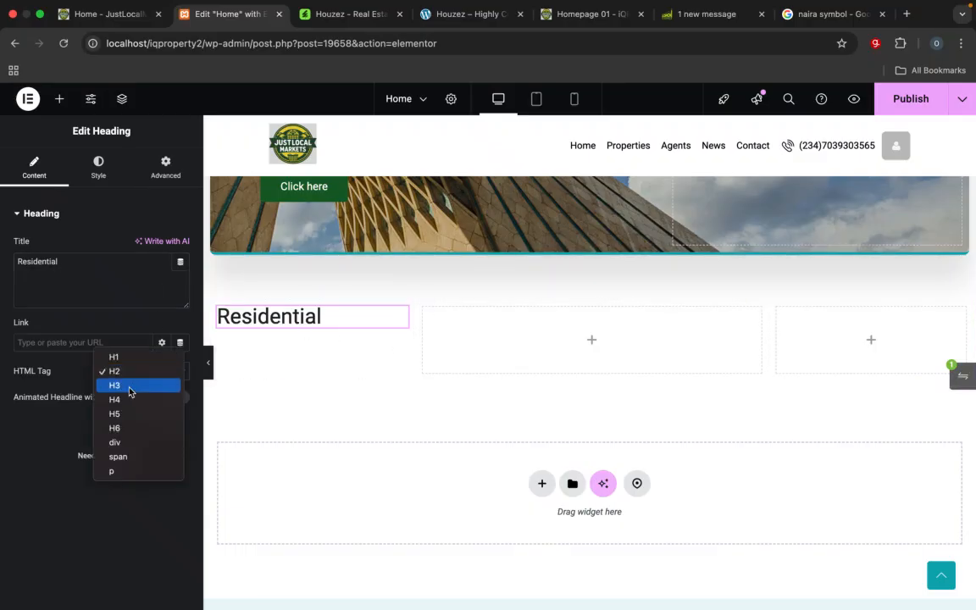
key("Escape")
left_click(126, 417)
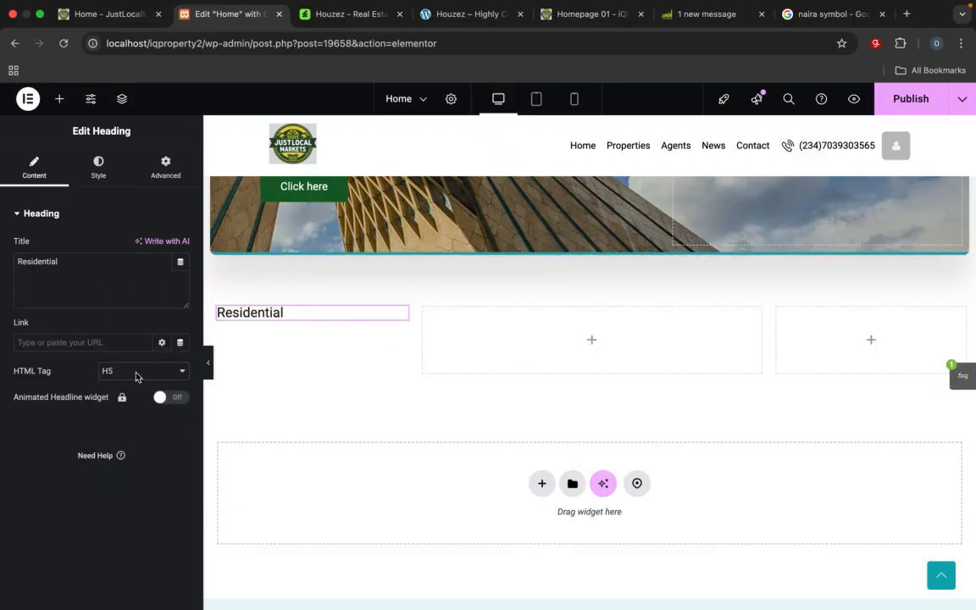
left_click(137, 373)
left_click(122, 357)
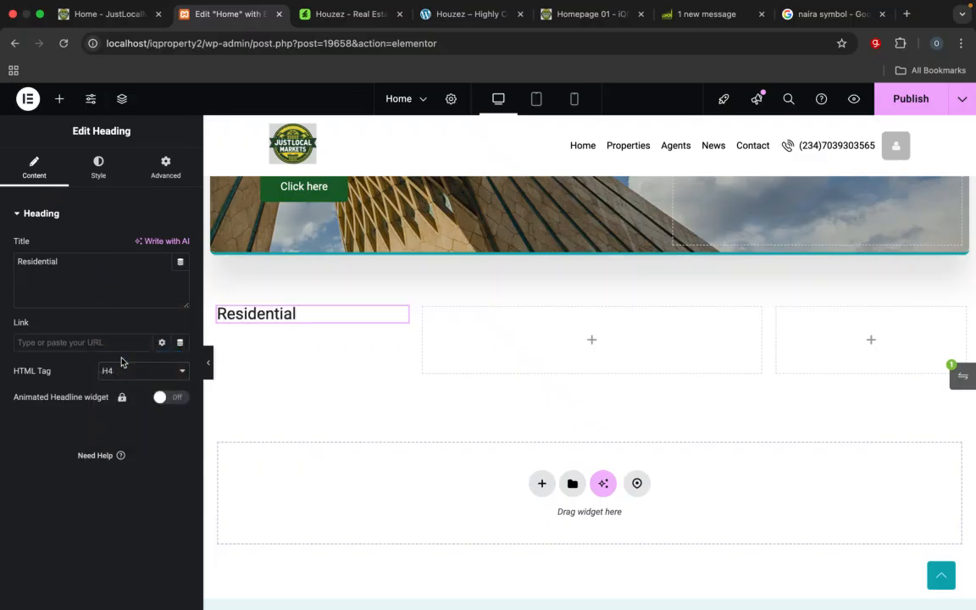
left_click(132, 370)
left_click(123, 357)
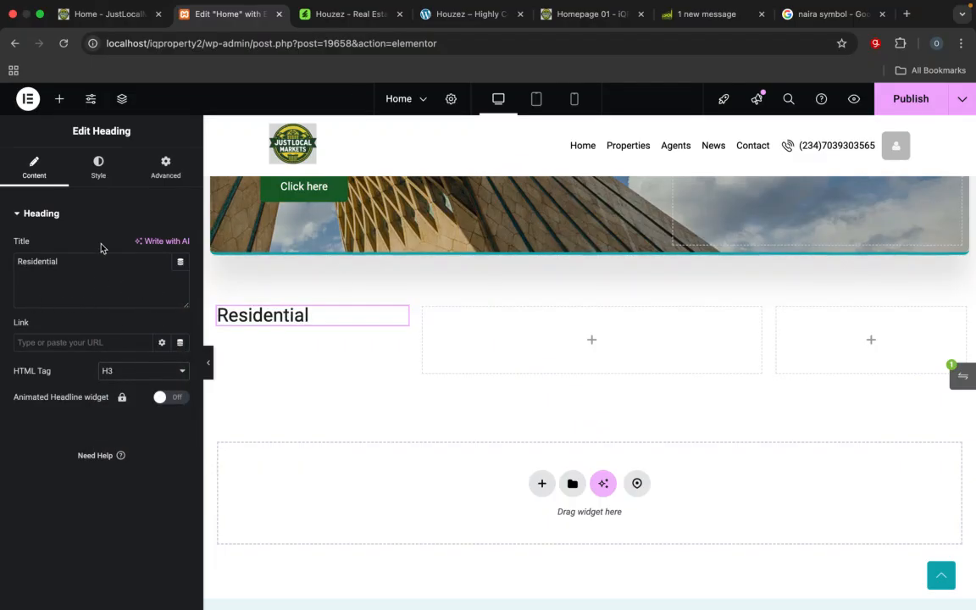
Step: Add a Text Editor widget below the Residential heading in the left column
left_click(61, 99)
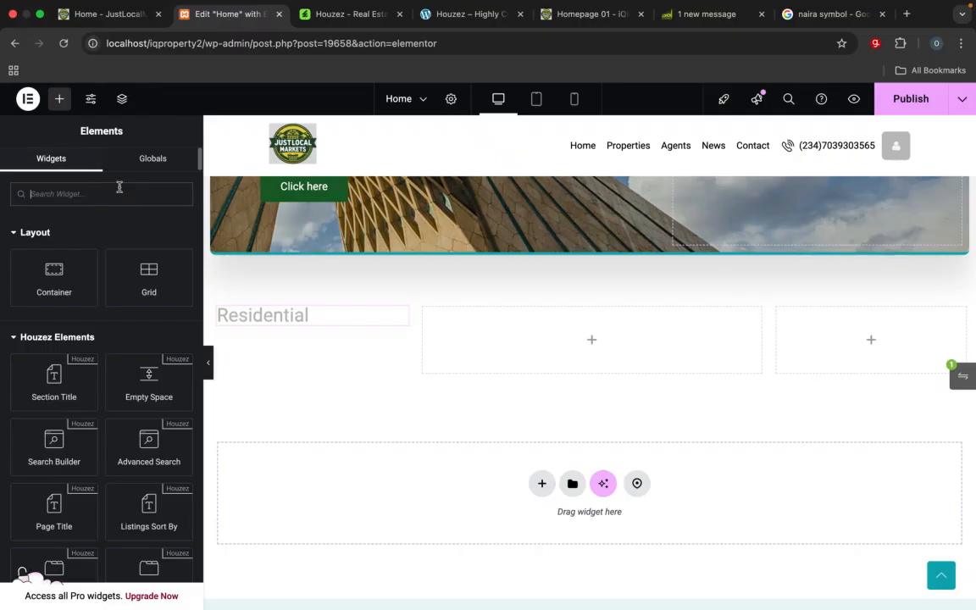
type("text")
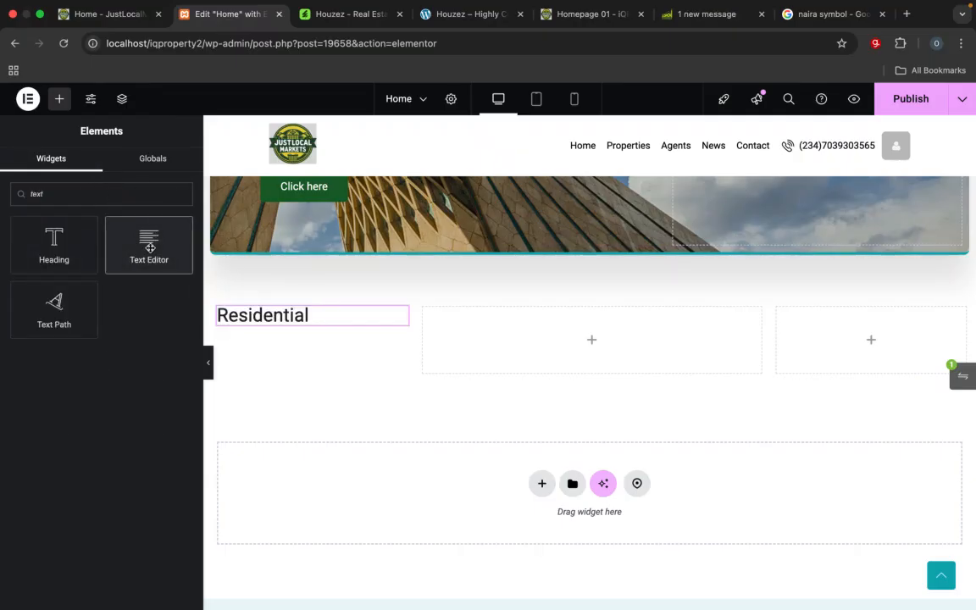
left_click_drag(157, 259, 291, 336)
left_click_drag(292, 356, 292, 321)
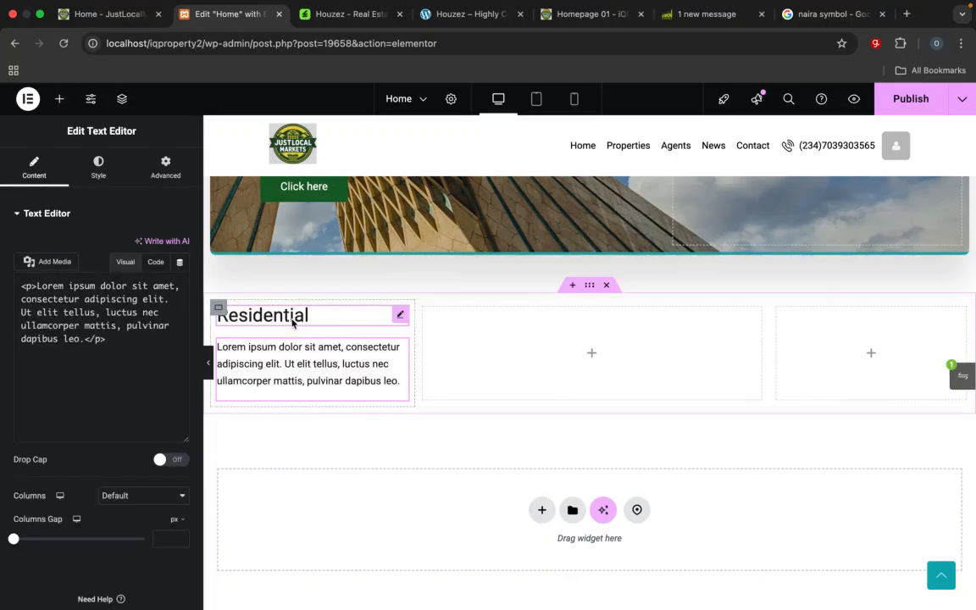
Step: Replace the placeholder paragraph with the reference homepage's text "Check out our array of premium residential homes"
left_click(588, 15)
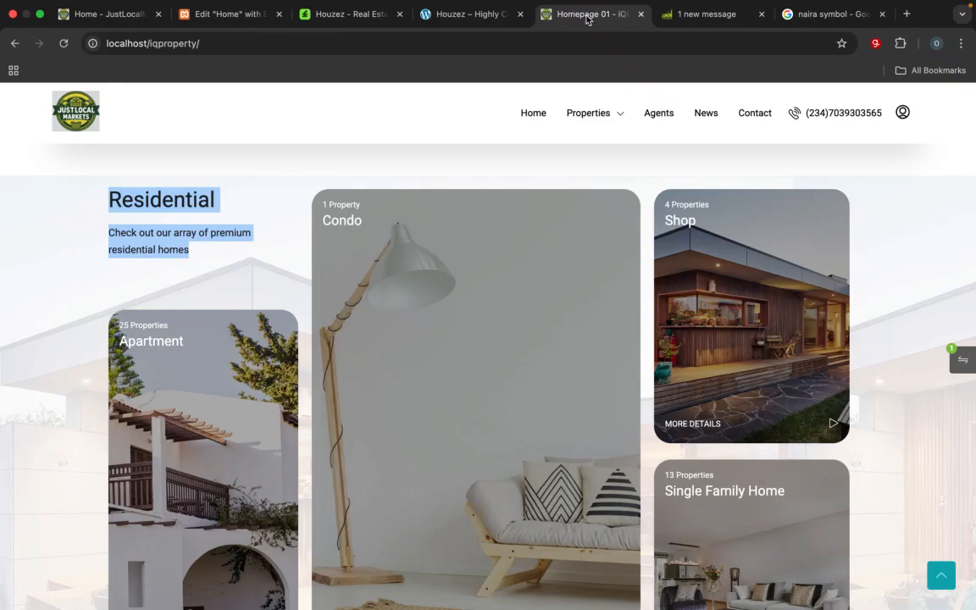
left_click(209, 265)
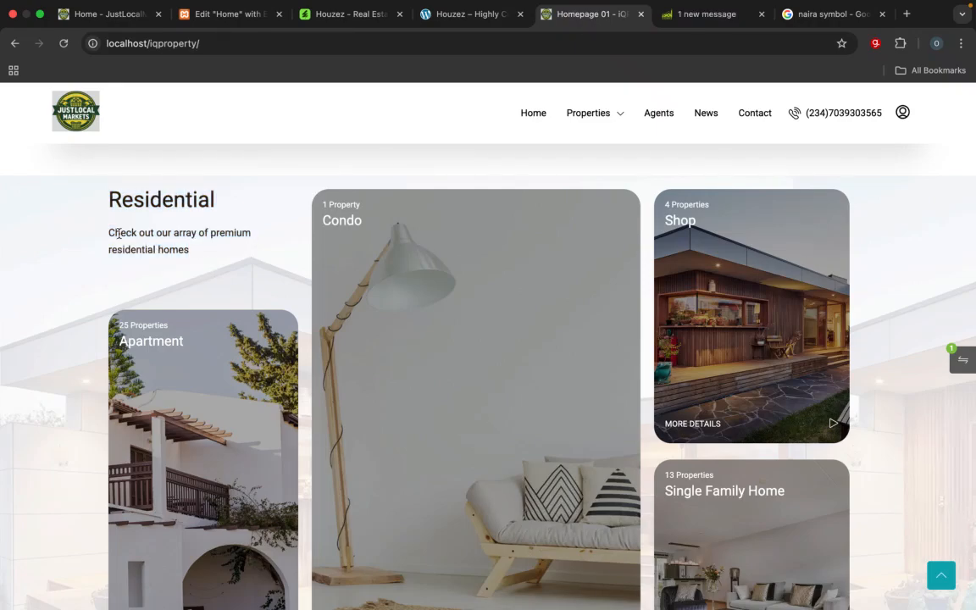
left_click_drag(109, 232, 196, 250)
key("super+c")
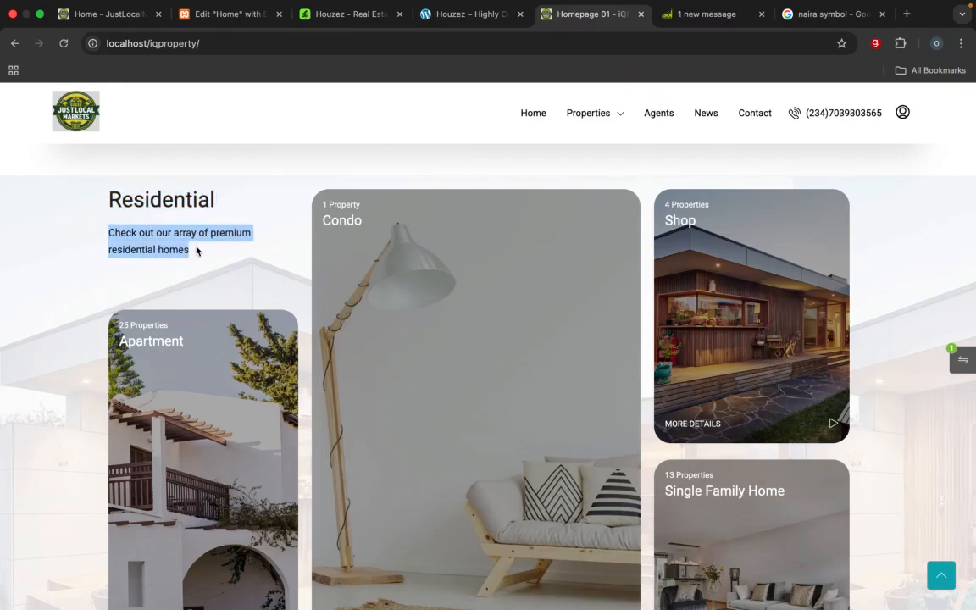
left_click(225, 14)
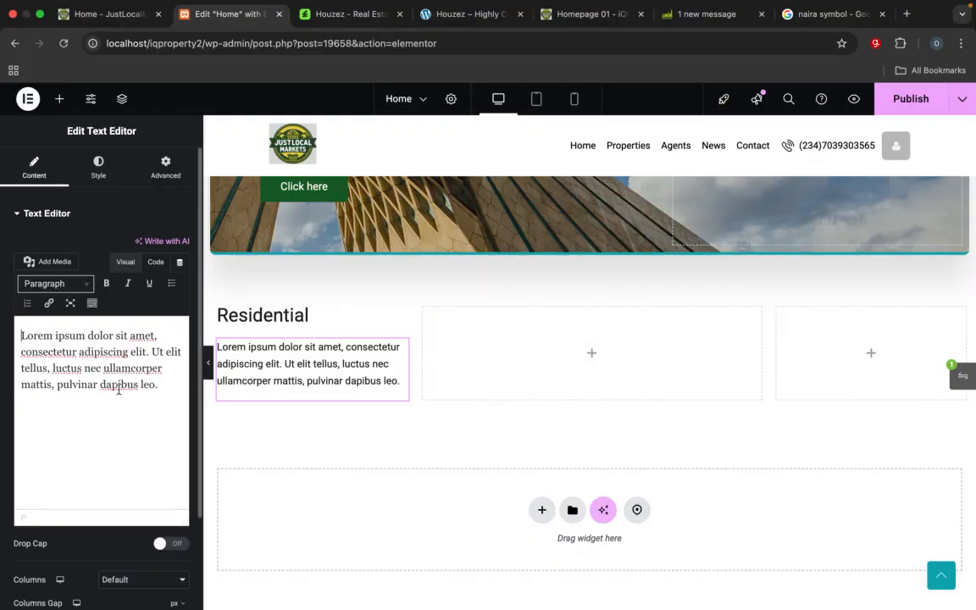
key("super+a")
key("super+v")
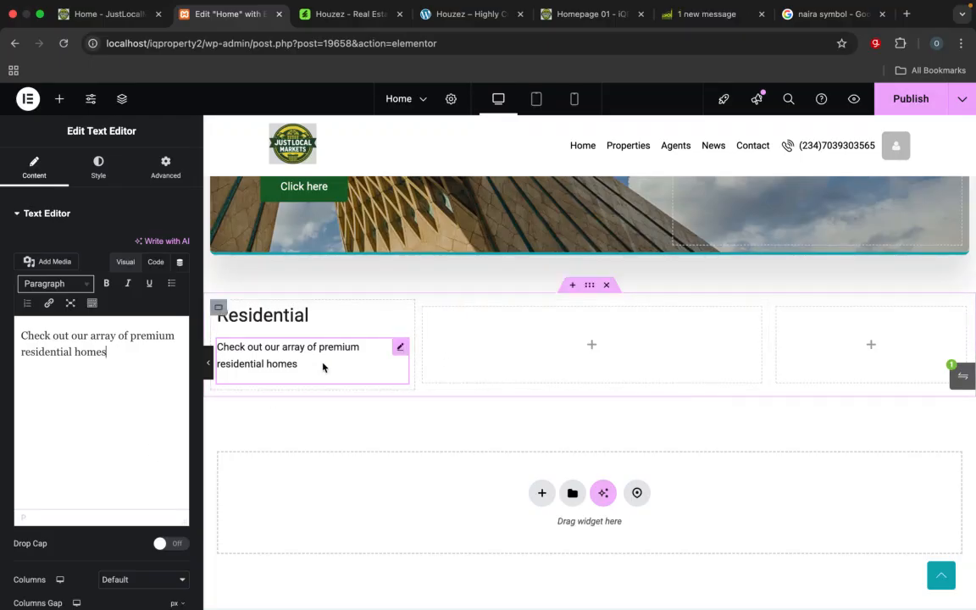
Step: Select the empty middle column and examine the property type cards in the reference homepage's Residential section
left_click(431, 320)
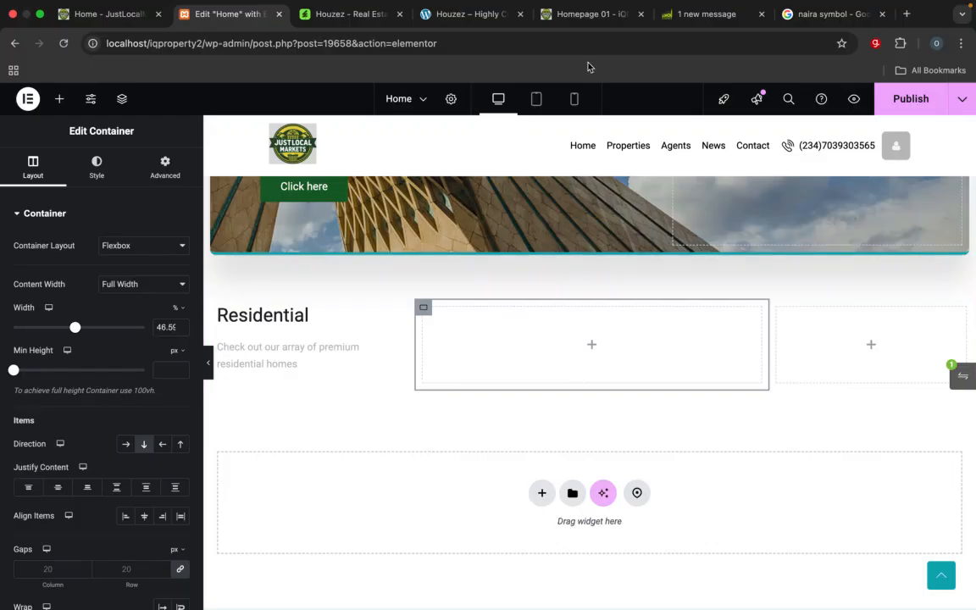
left_click(593, 14)
scroll(477, 351, "down", 3)
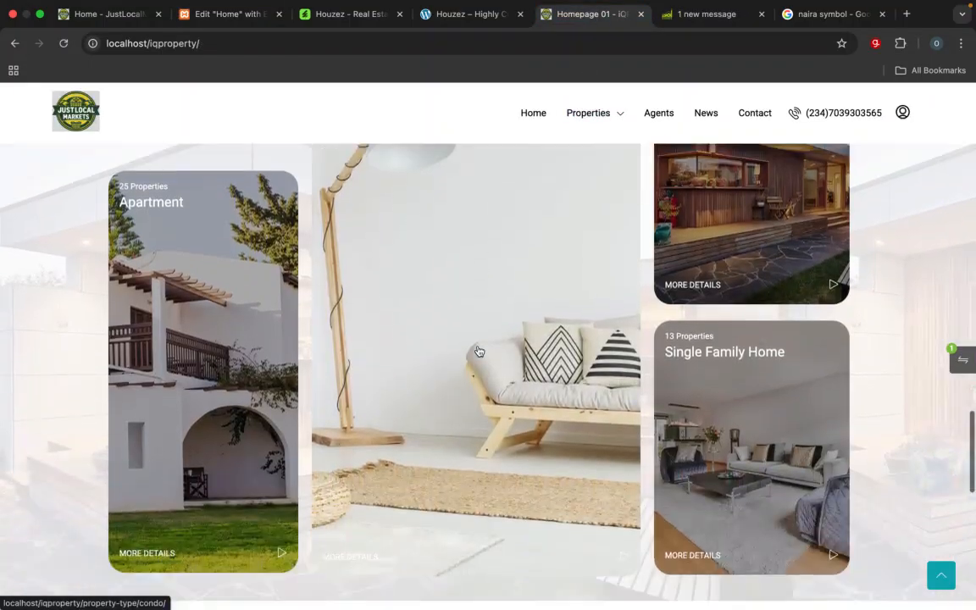
scroll(477, 348, "down", 2)
scroll(481, 331, "up", 4)
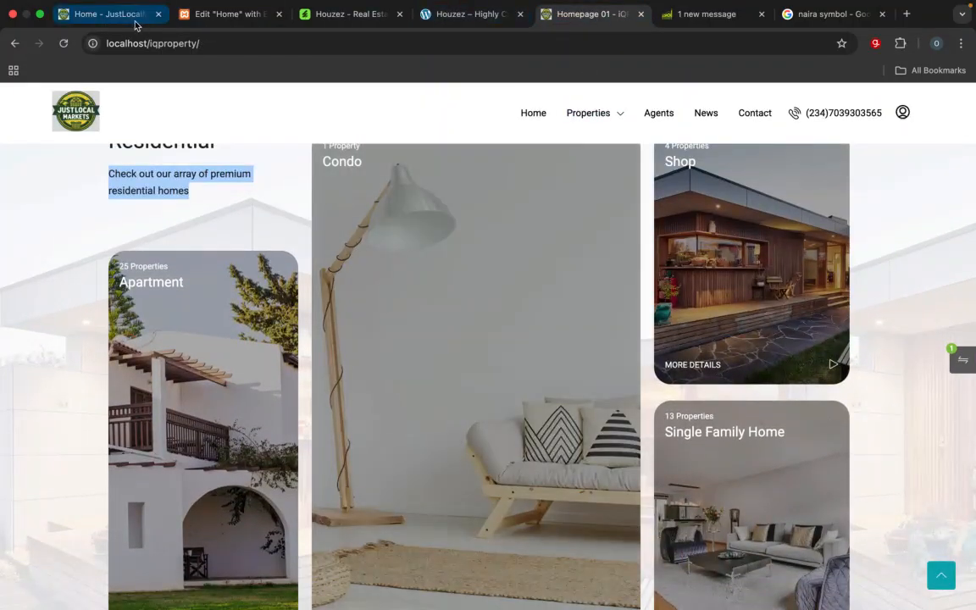
left_click(219, 16)
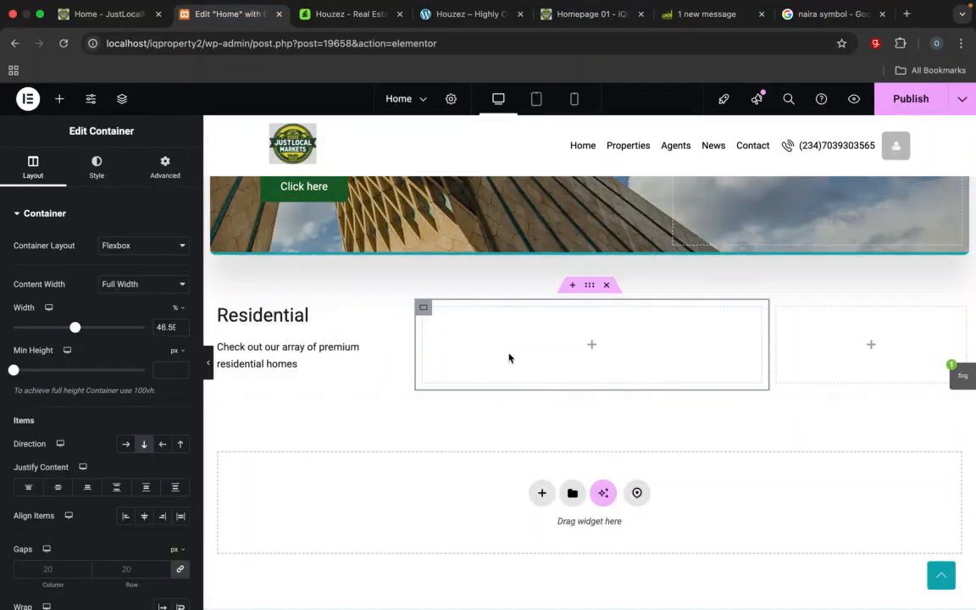
Step: Add a Houzez Grids Builder widget to the empty middle column of the Residential section
left_click(591, 345)
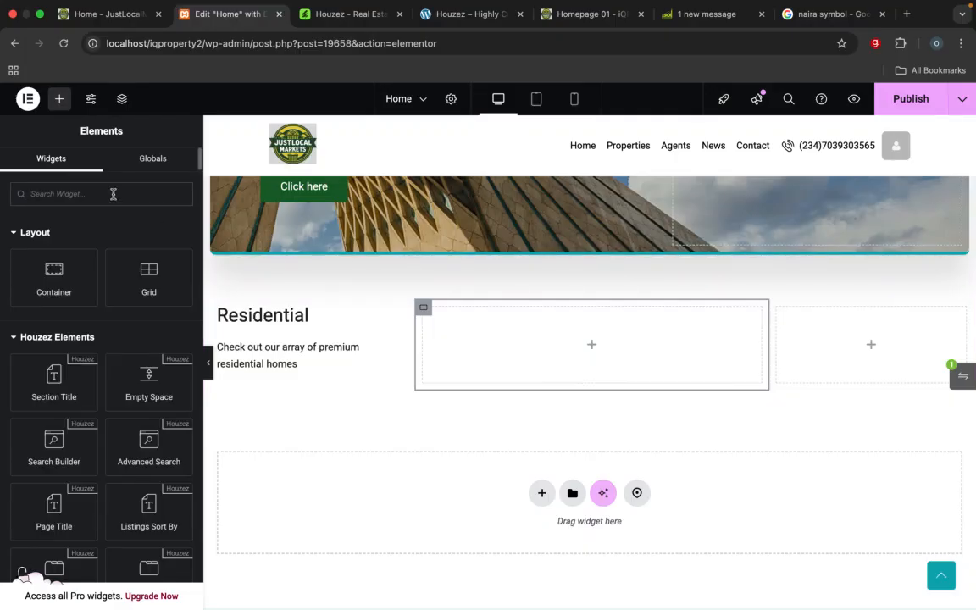
type("gr")
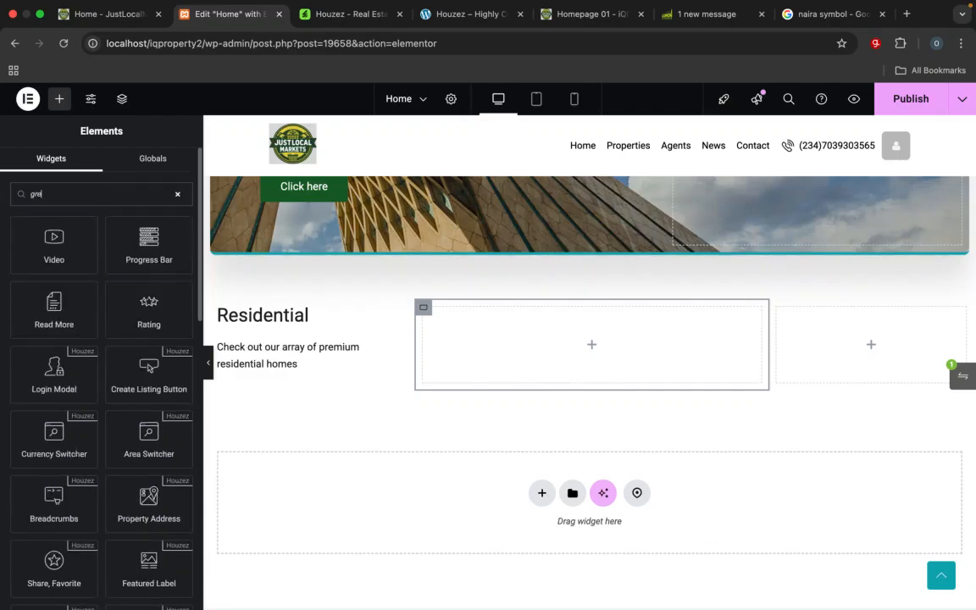
type("i")
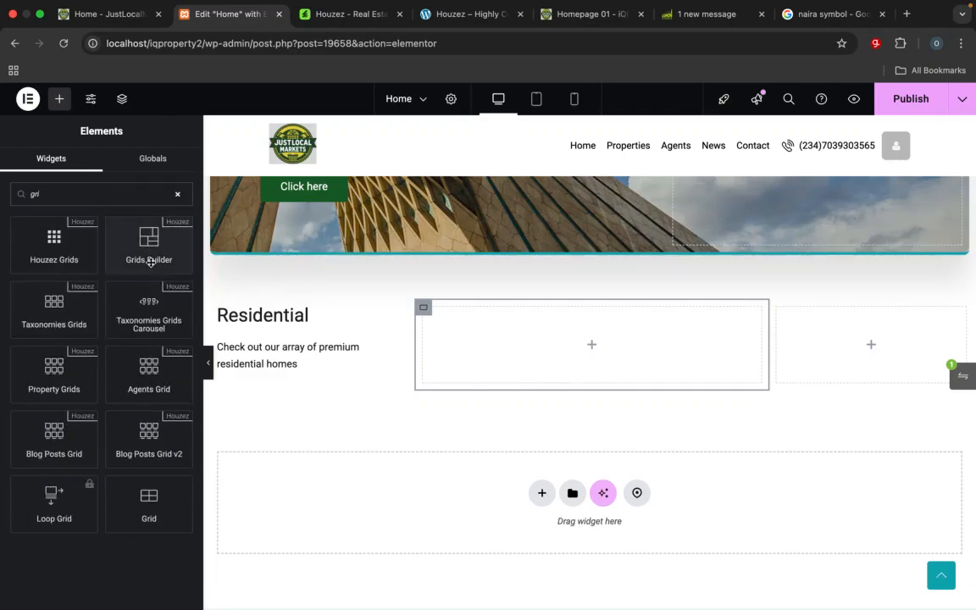
left_click_drag(149, 254, 512, 362)
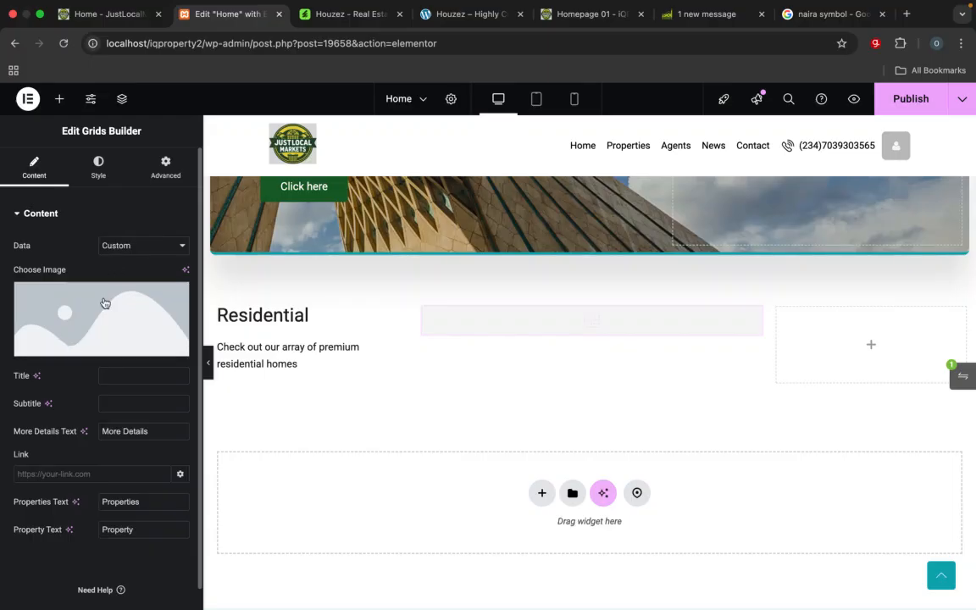
Step: Set the Grids Builder's data to Dynamic and keep Type as its taxonomy, checking the reference homepage's cards
left_click(129, 247)
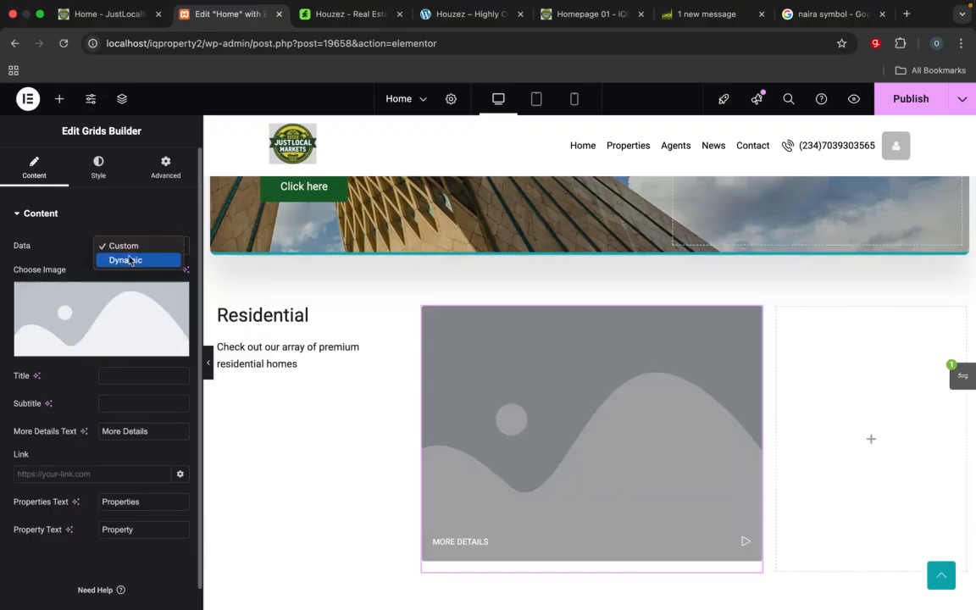
left_click(127, 259)
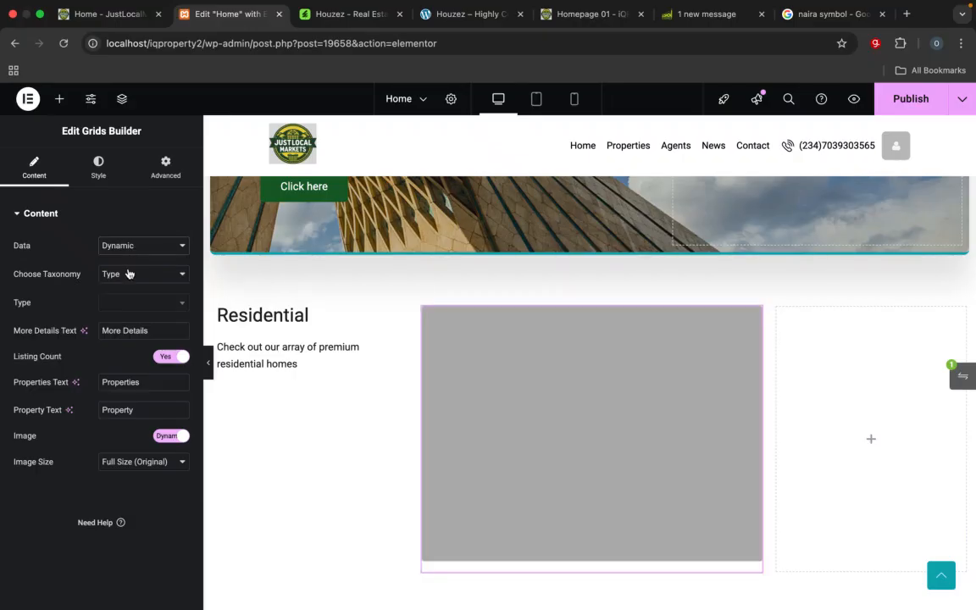
left_click(146, 275)
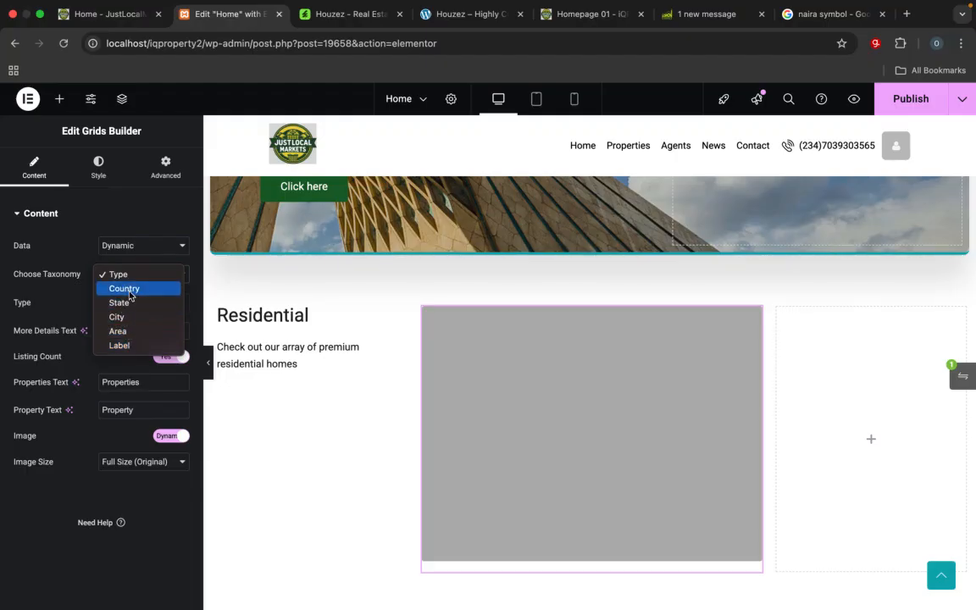
left_click(79, 211)
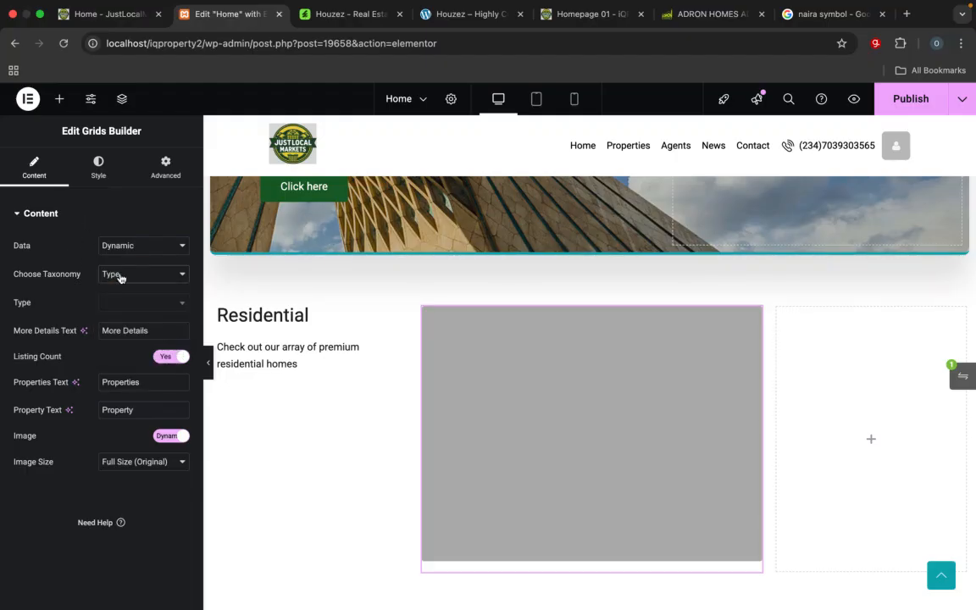
left_click(123, 274)
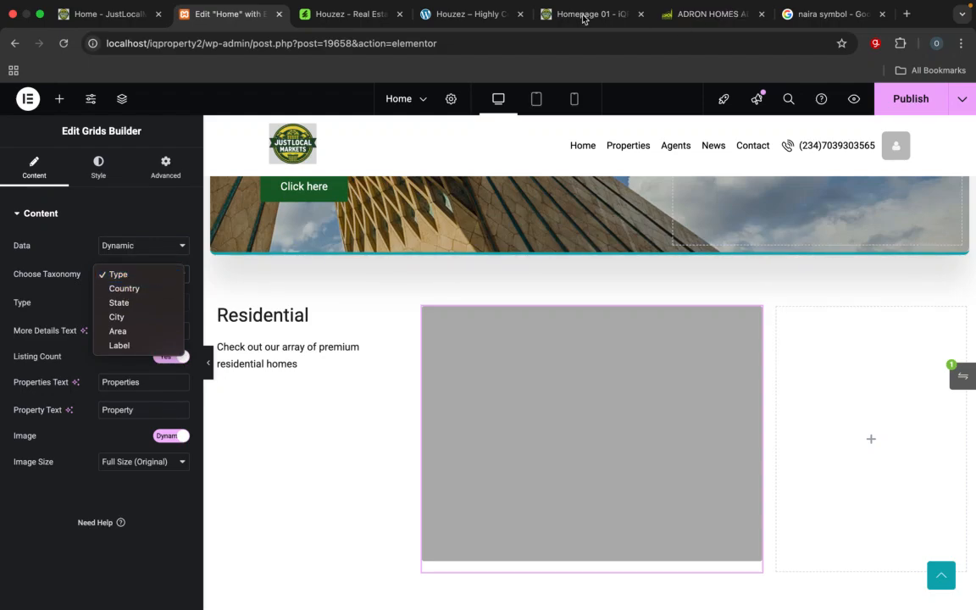
key("Escape")
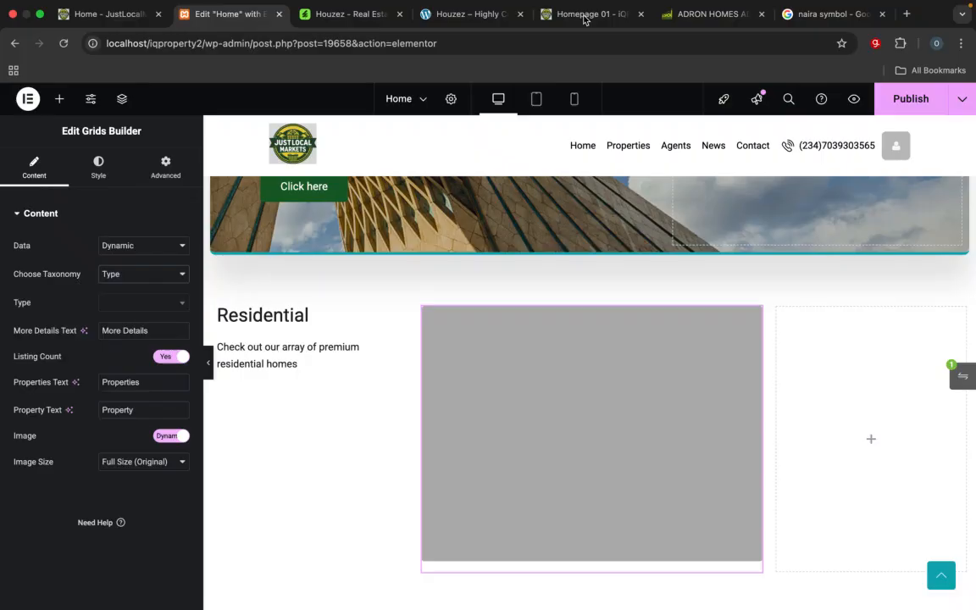
left_click(591, 17)
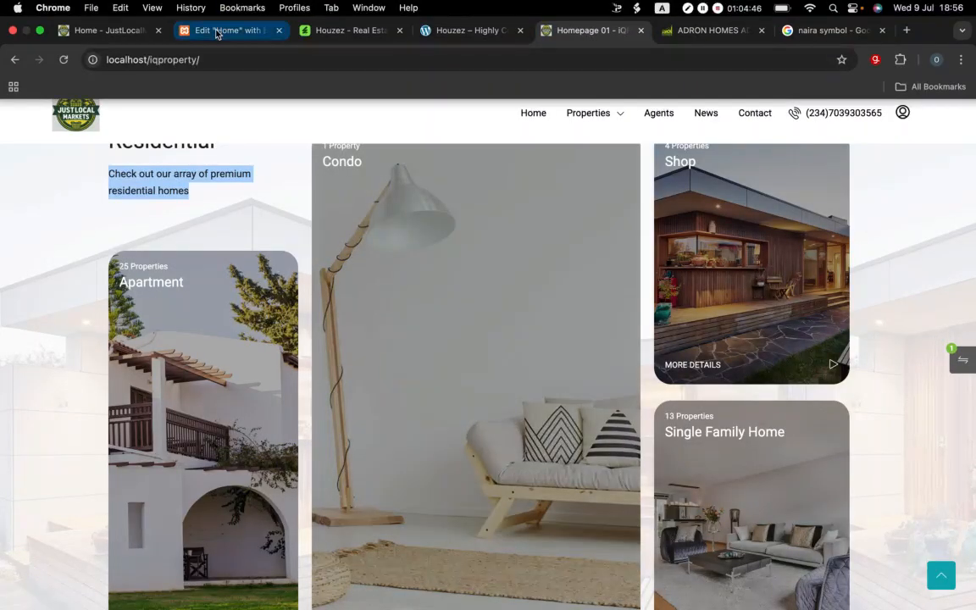
left_click(225, 30)
left_click(144, 273)
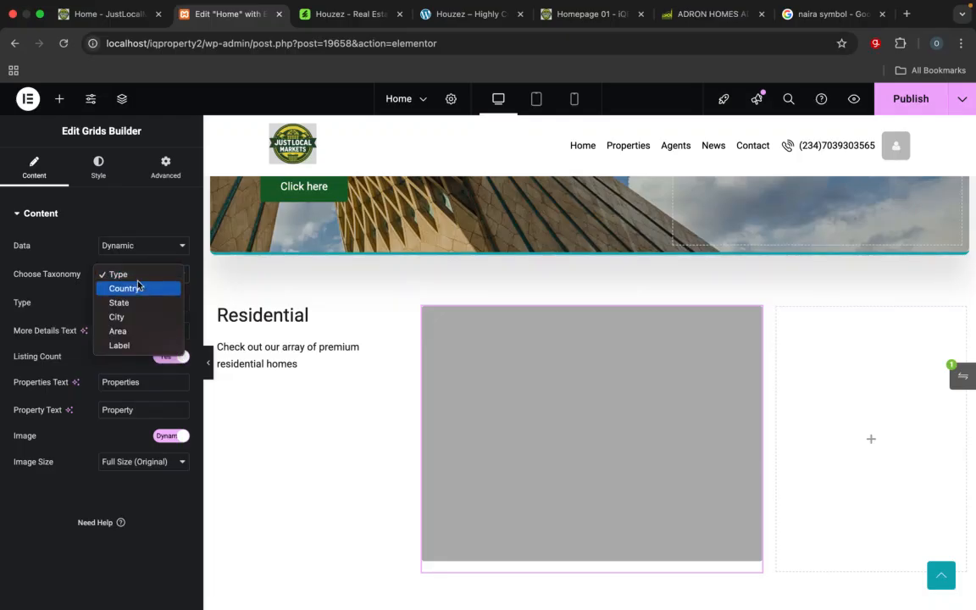
left_click(135, 276)
Step: Choose Condo as the grid's property type, matching the middle card on the reference homepage
left_click(148, 306)
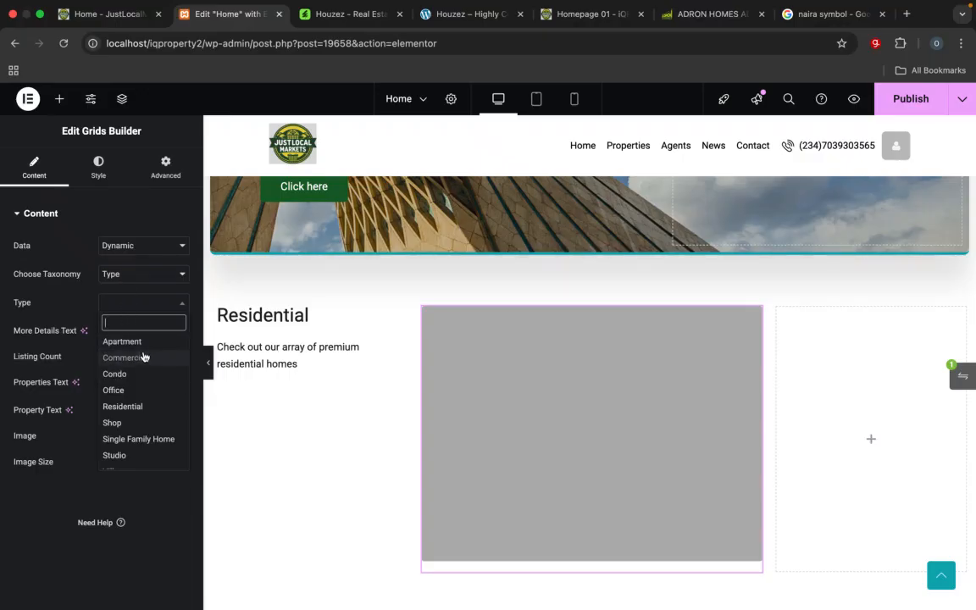
scroll(140, 434, "down", 1)
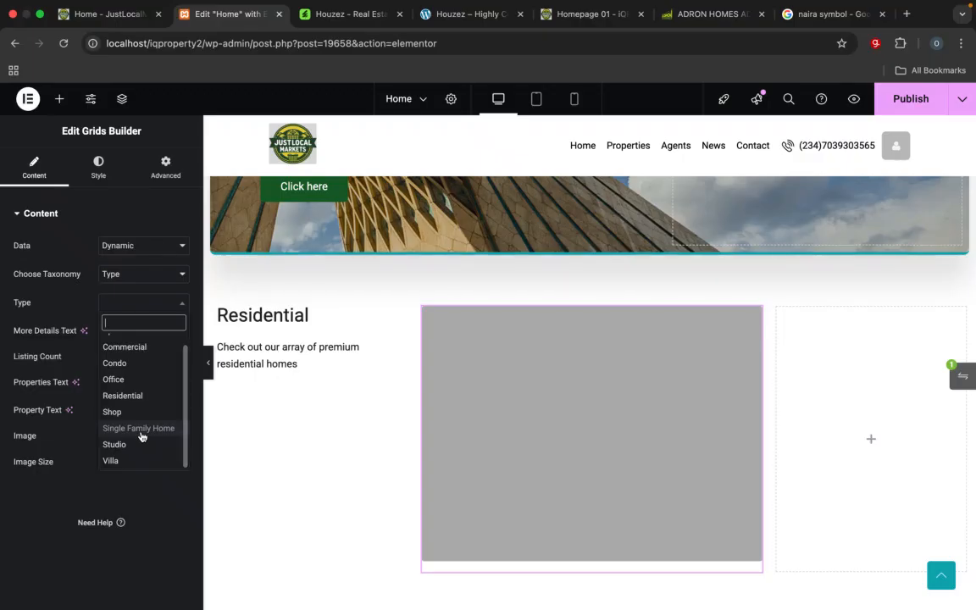
left_click(609, 17)
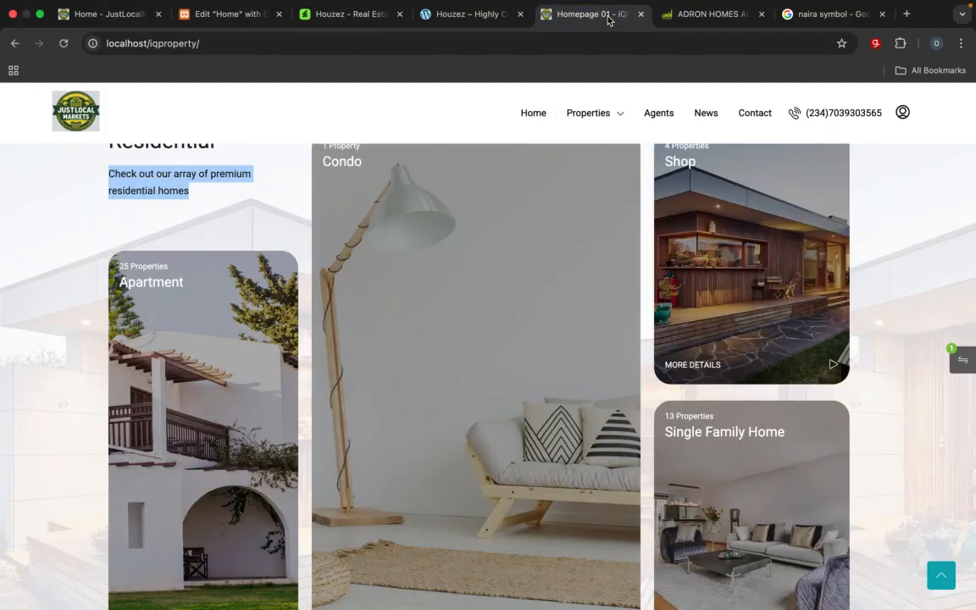
left_click(227, 13)
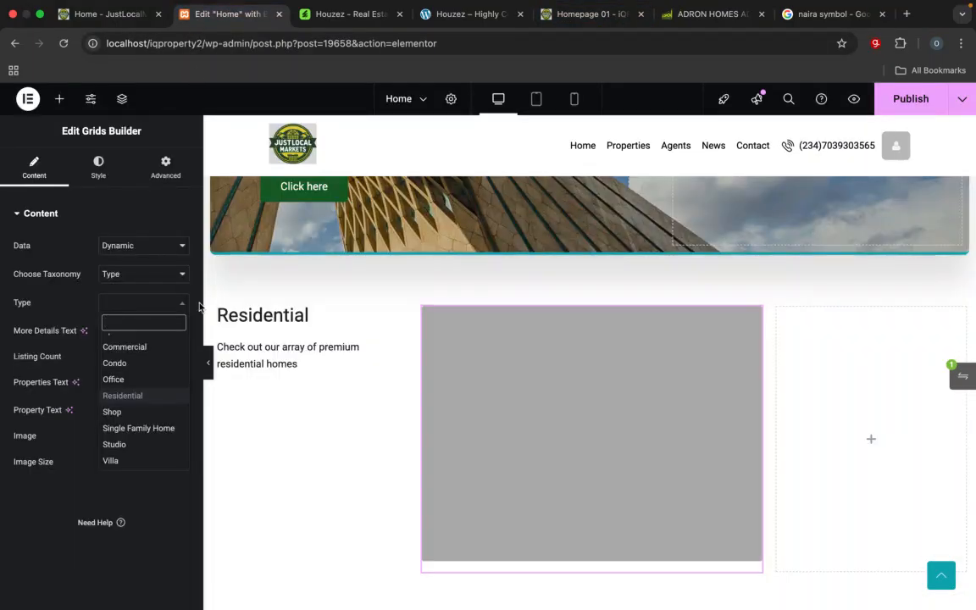
left_click(115, 362)
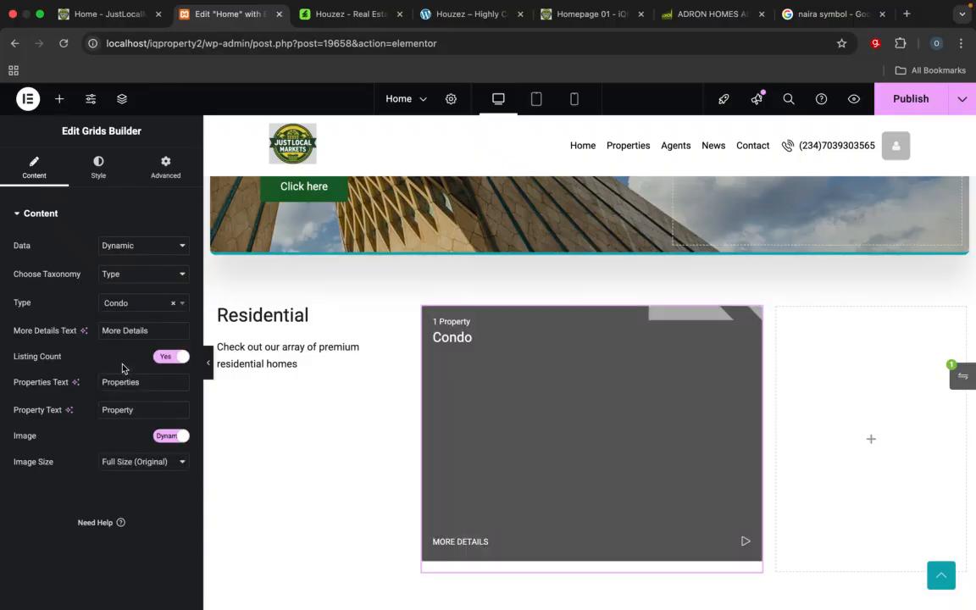
Step: Try different image sizes and a custom image for the Condo card, settling on the dynamic image at Global (Use Media Settings)
scroll(574, 460, "down", 2)
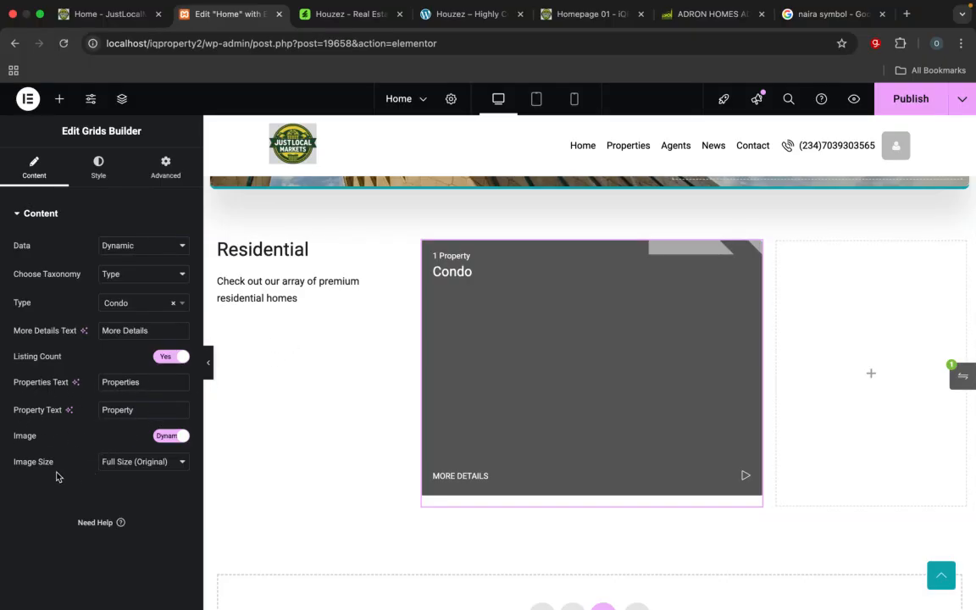
left_click(131, 463)
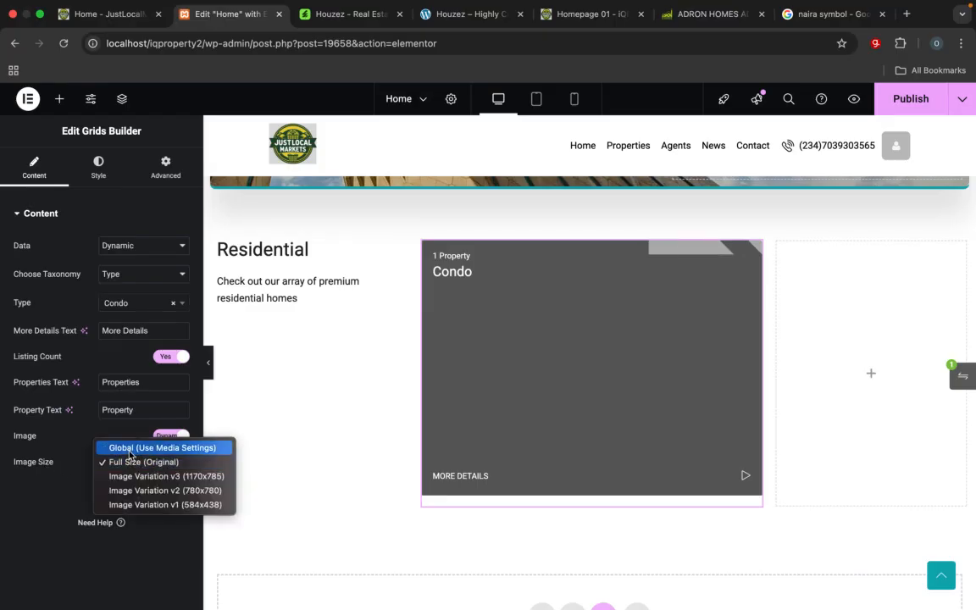
left_click(129, 450)
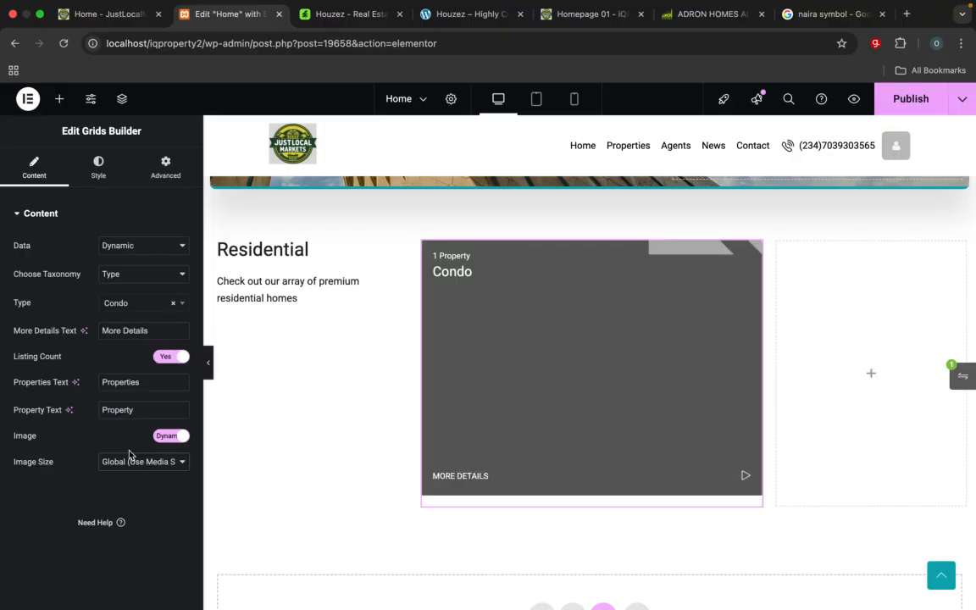
left_click(133, 464)
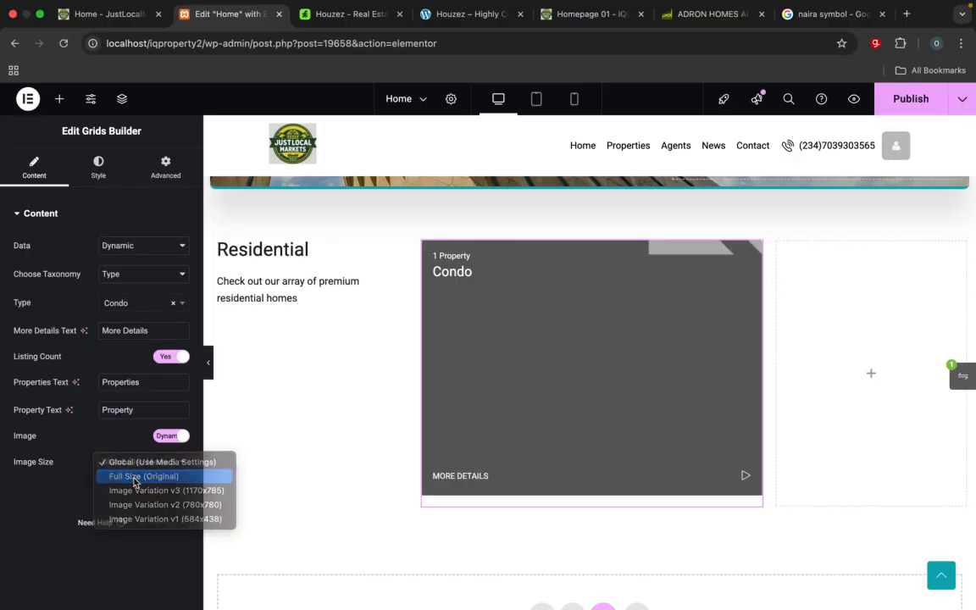
left_click(133, 477)
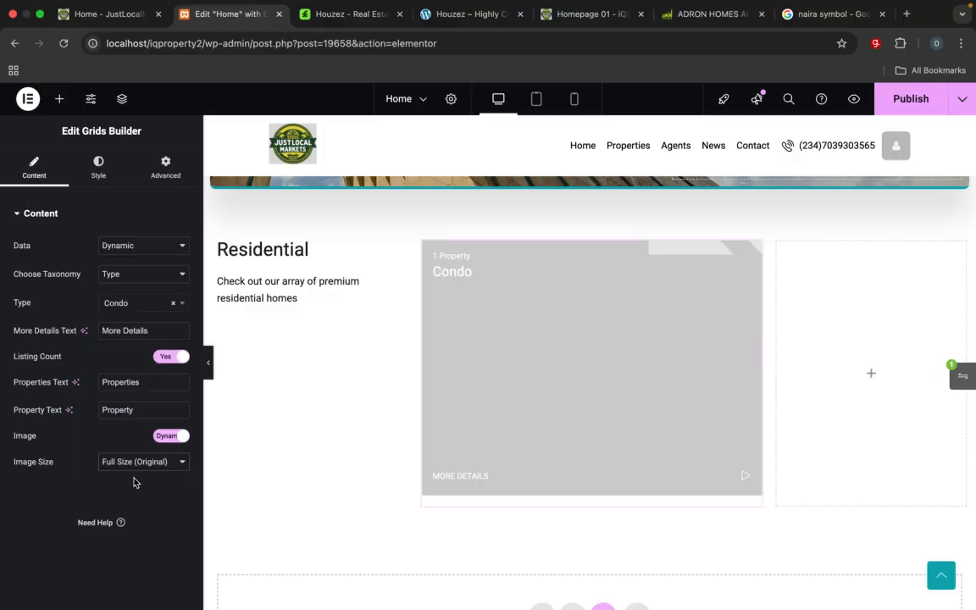
left_click(133, 462)
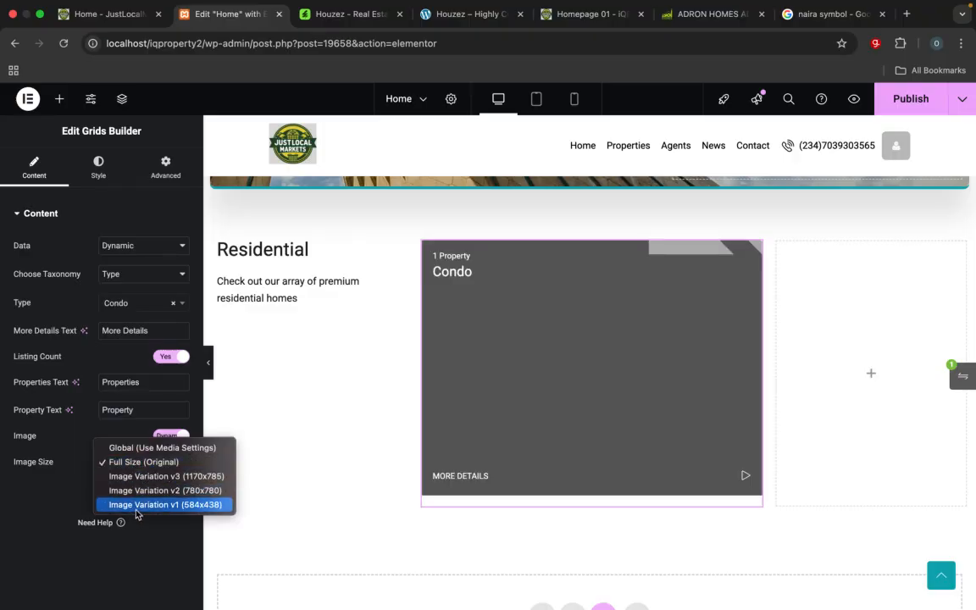
left_click(137, 505)
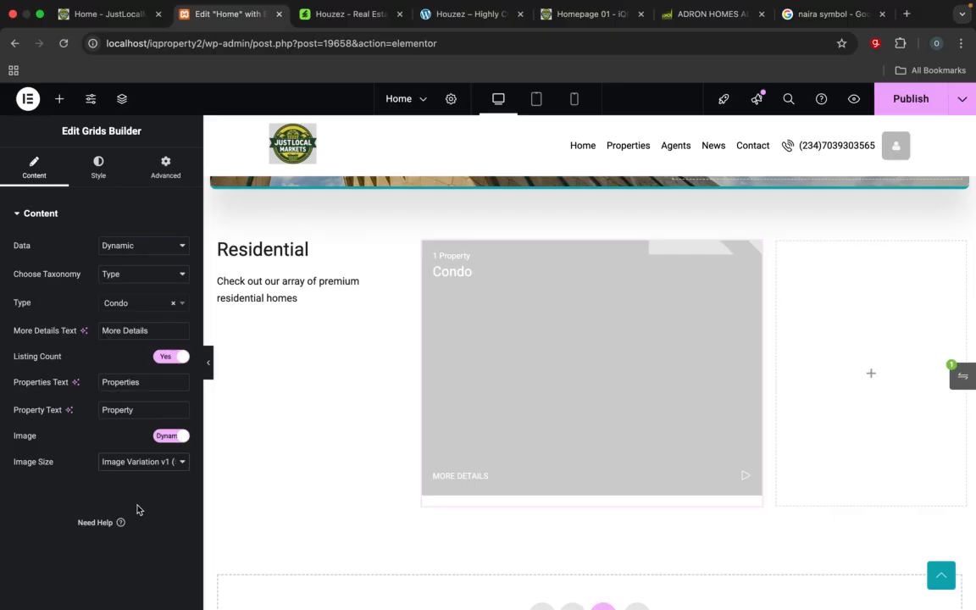
left_click(153, 464)
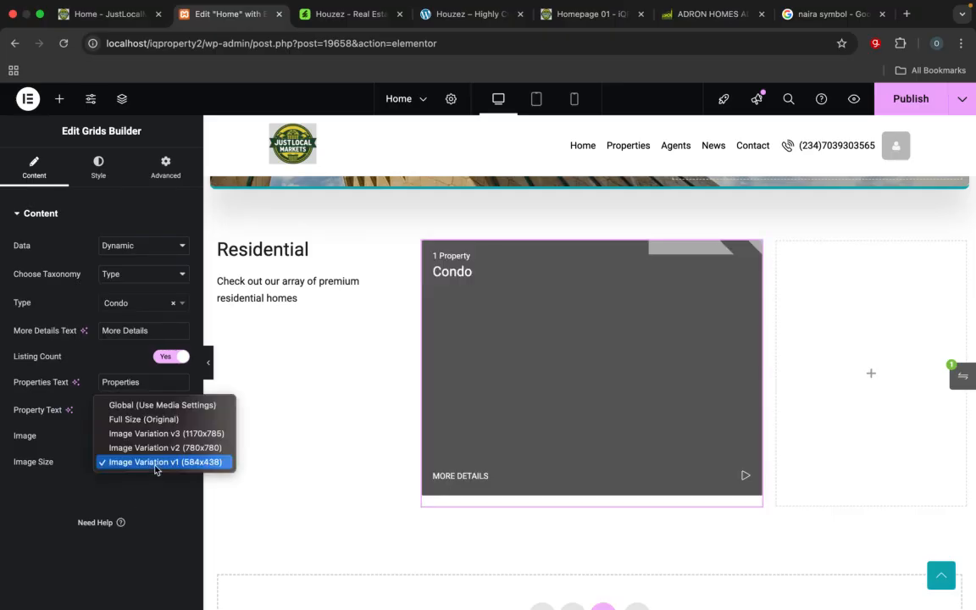
left_click(144, 419)
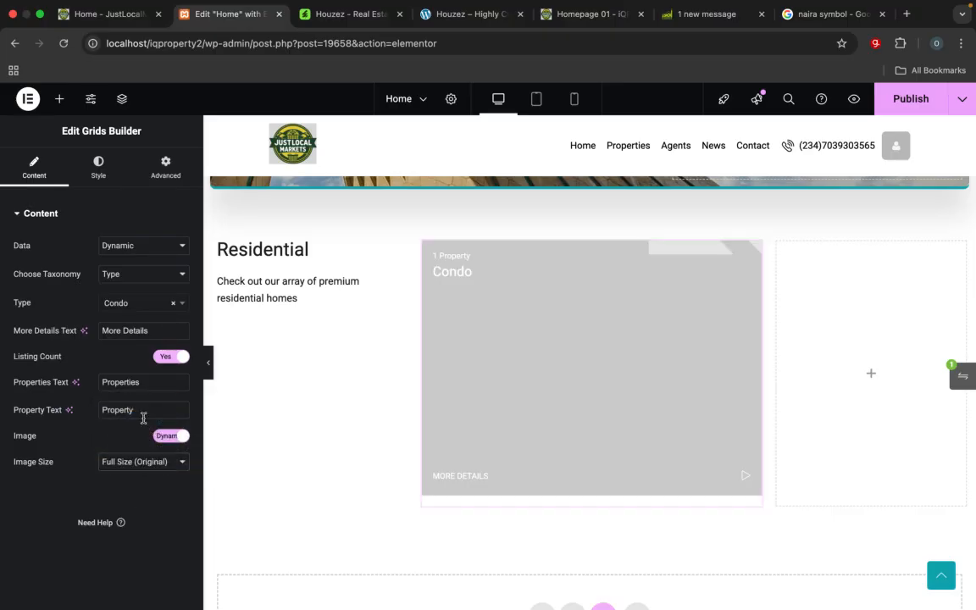
left_click(138, 465)
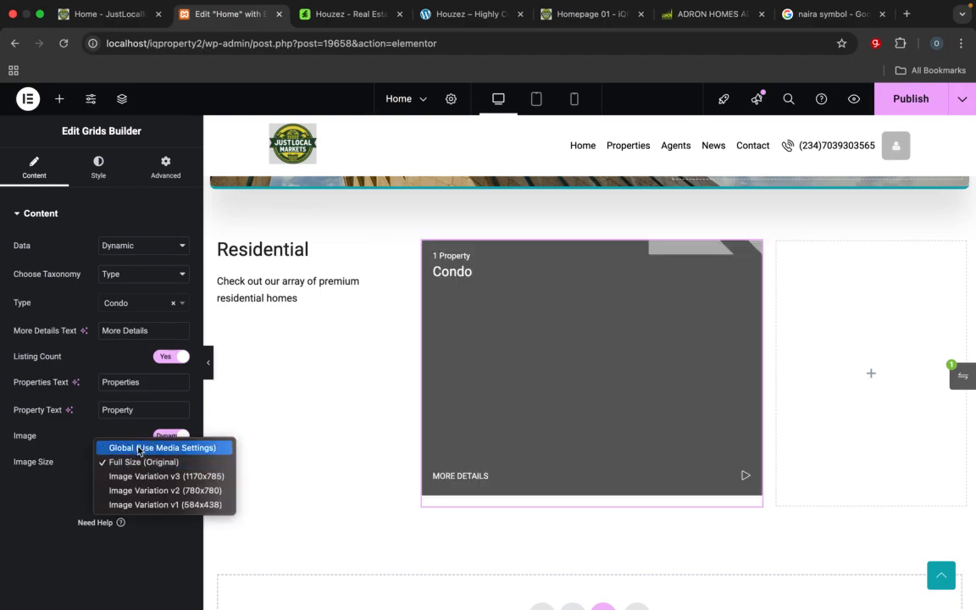
left_click(138, 449)
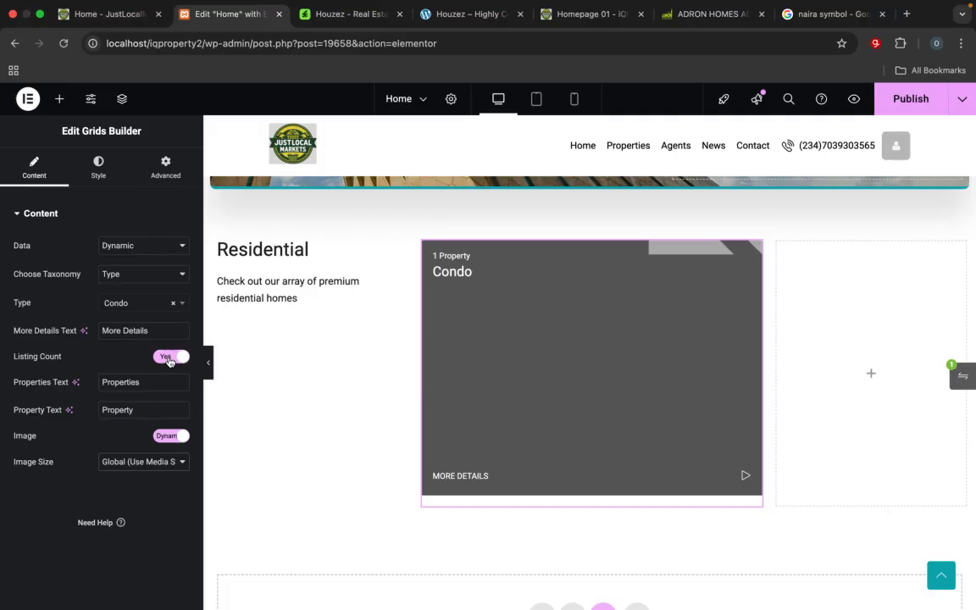
left_click(165, 436)
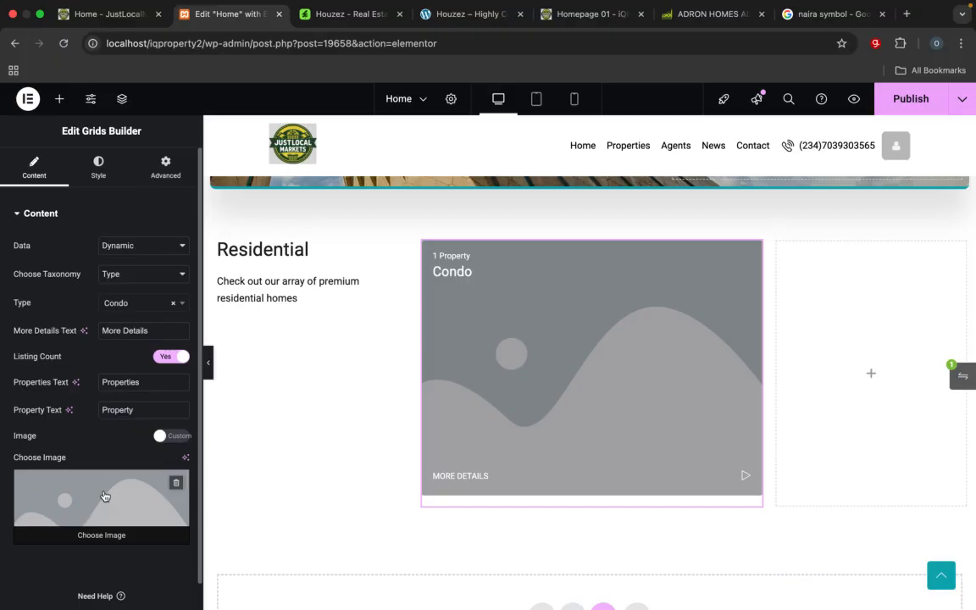
left_click(166, 435)
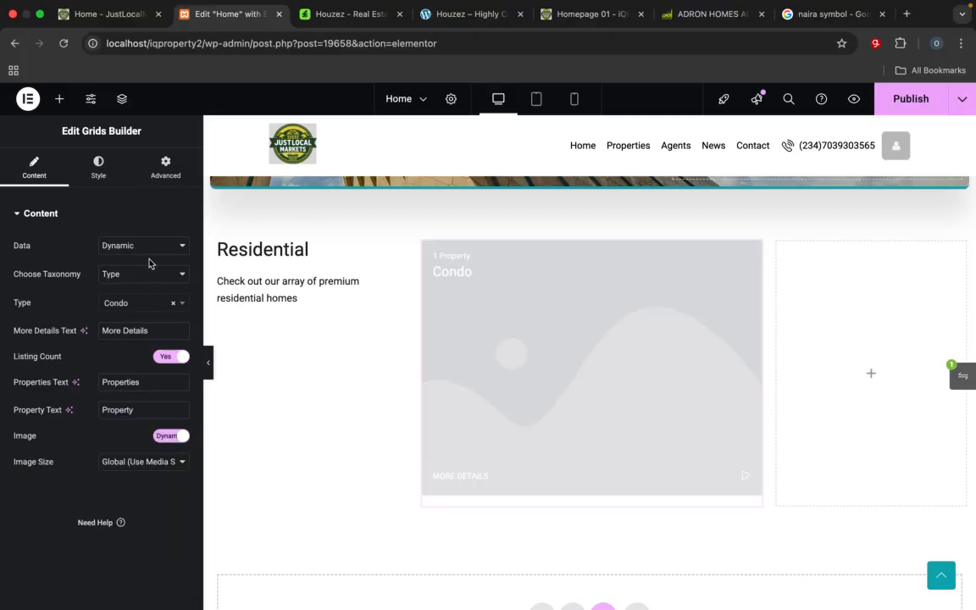
Step: Try the Square grid type on the Condo card, then set its grid type to Portrait
left_click(98, 170)
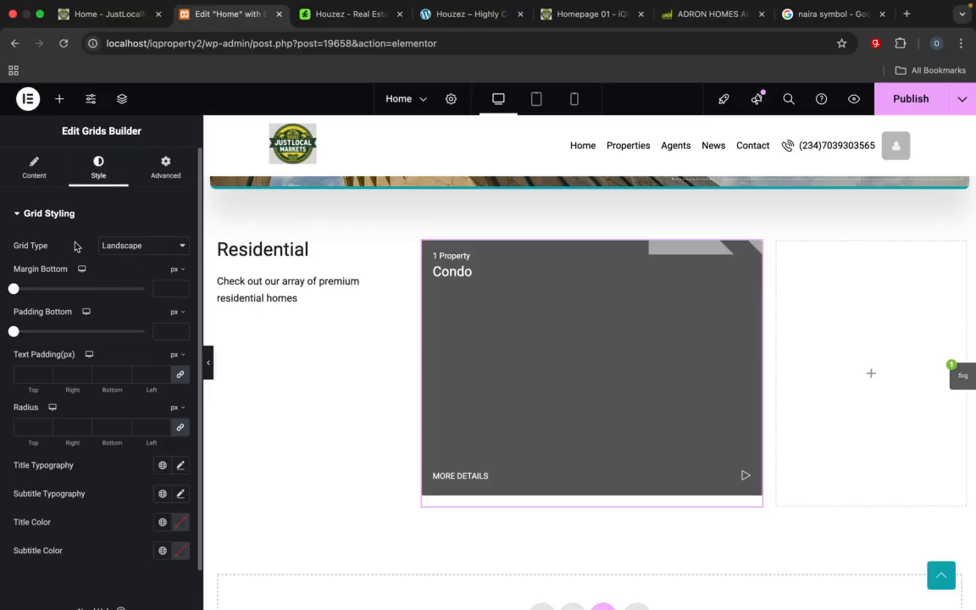
left_click(115, 245)
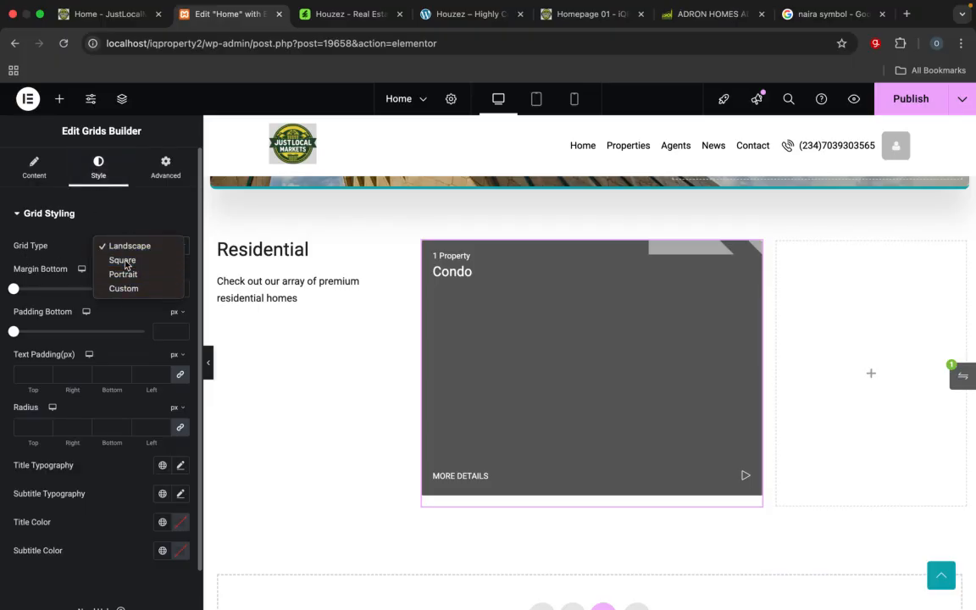
left_click(124, 261)
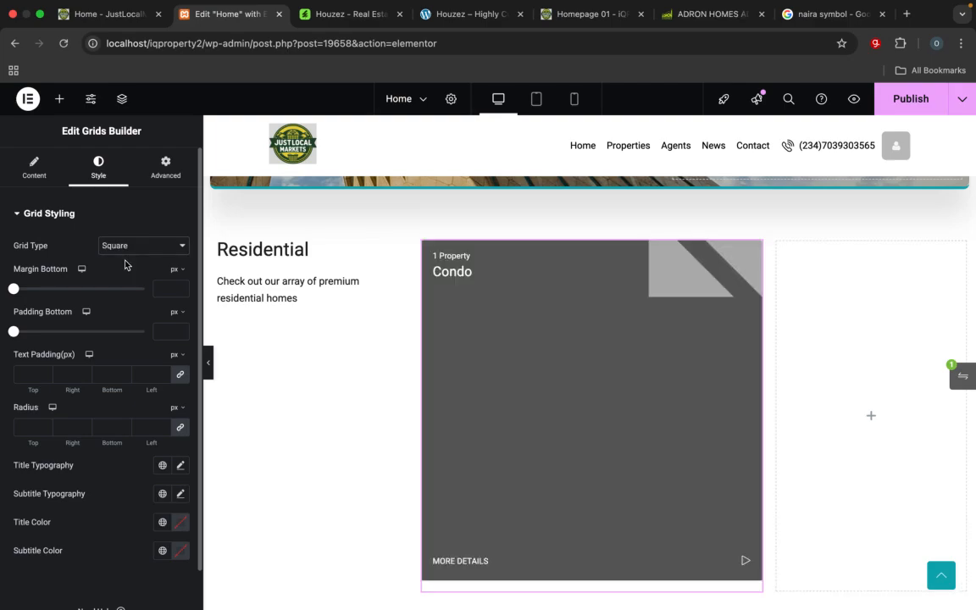
left_click(130, 252)
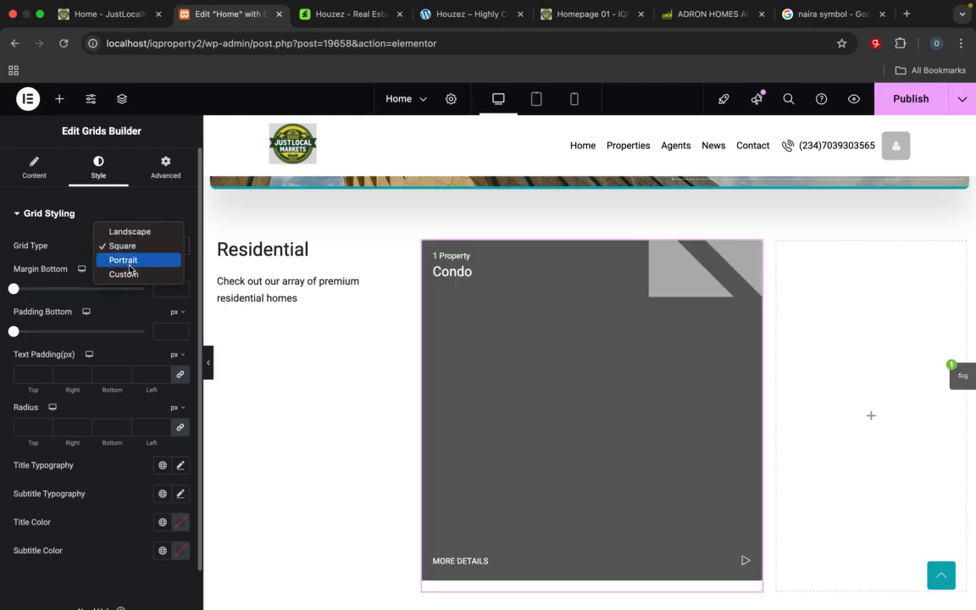
left_click(127, 259)
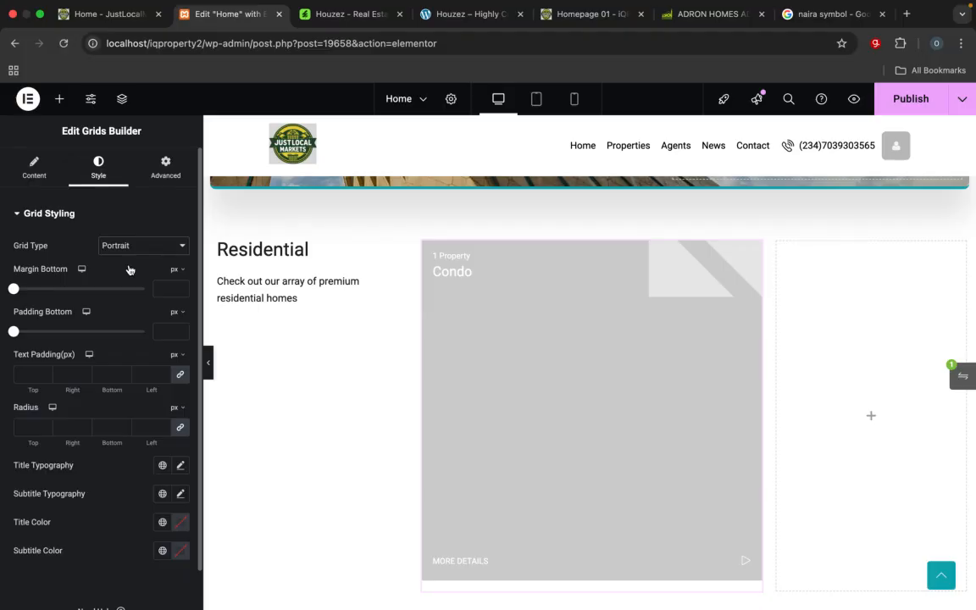
Step: Round the Condo card by setting its radius to 25 px on all four corners
scroll(554, 410, "down", 5)
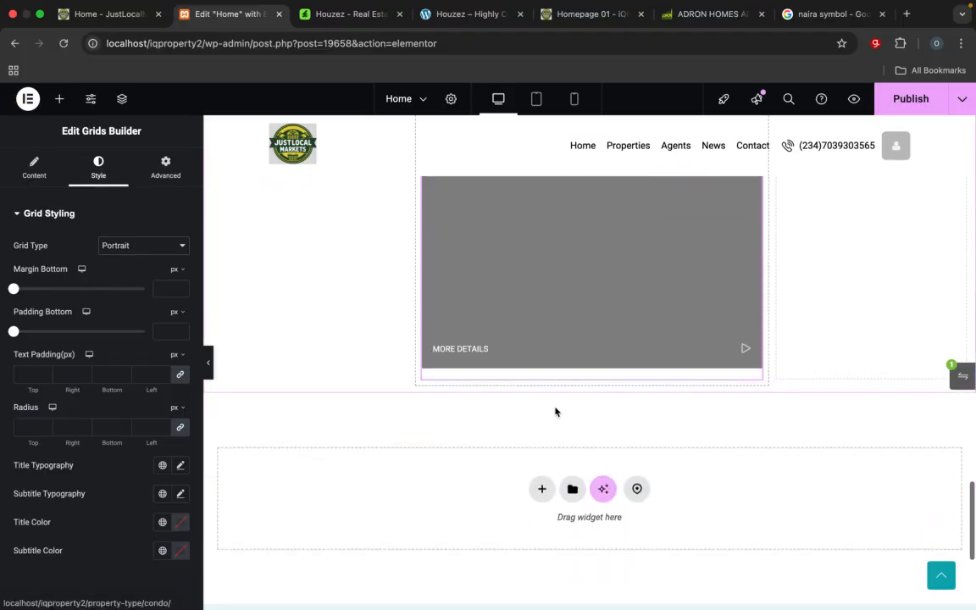
scroll(555, 412, "up", 4)
scroll(555, 412, "up", 2)
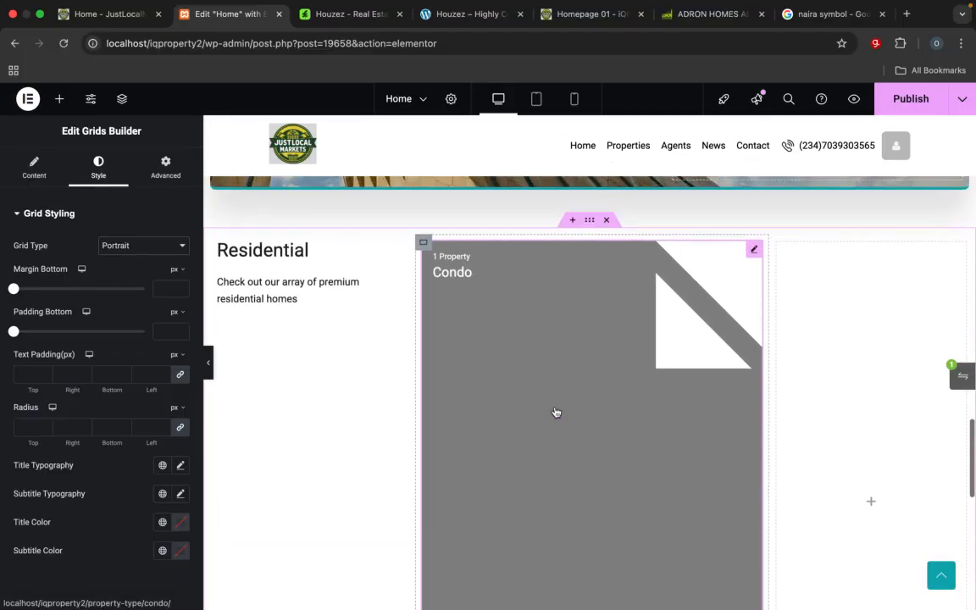
scroll(556, 412, "down", 1)
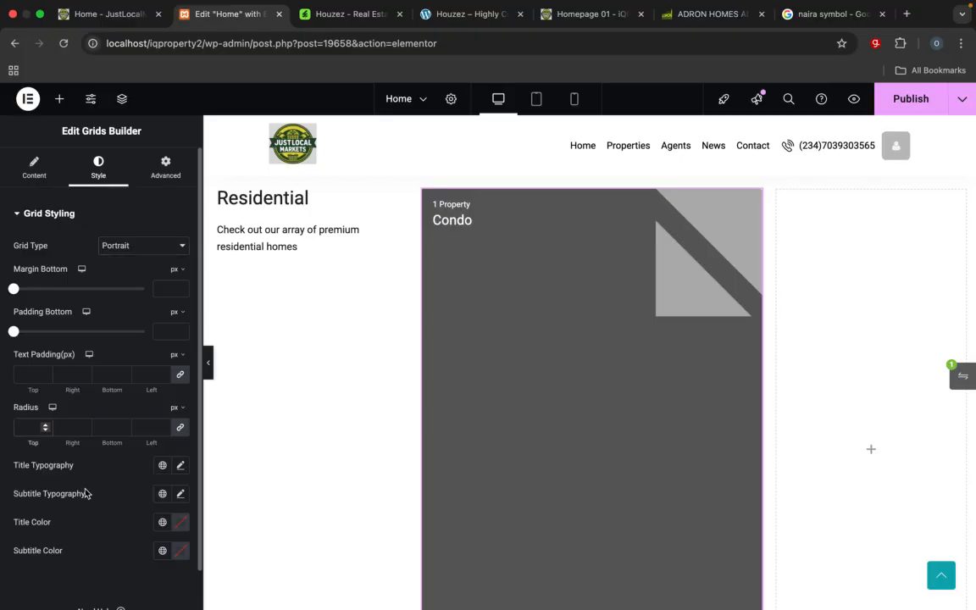
type("25")
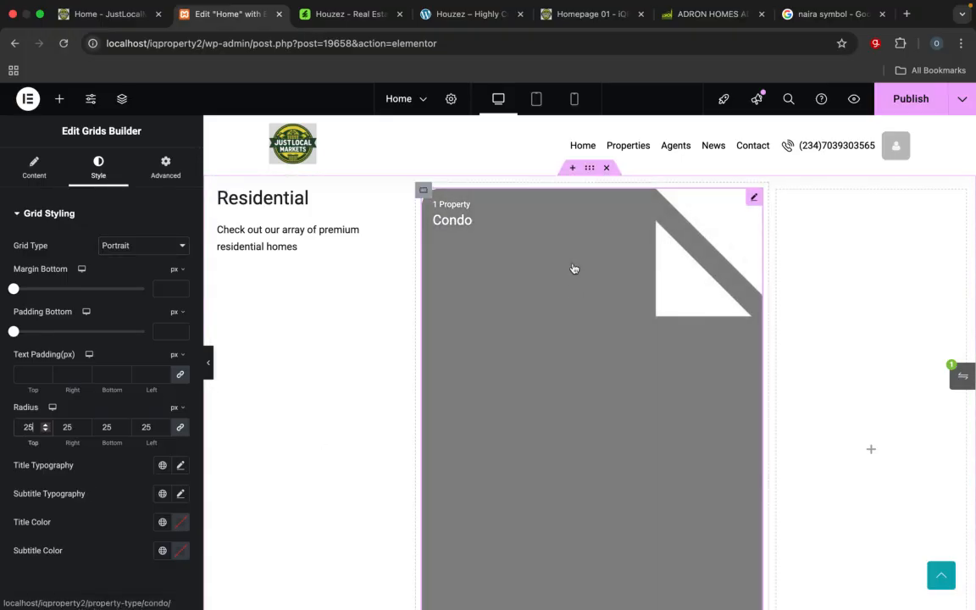
Step: Compare the Condo card's shape and rounded corners with the Condo card on the reference homepage
left_click(590, 14)
scroll(453, 297, "up", 1)
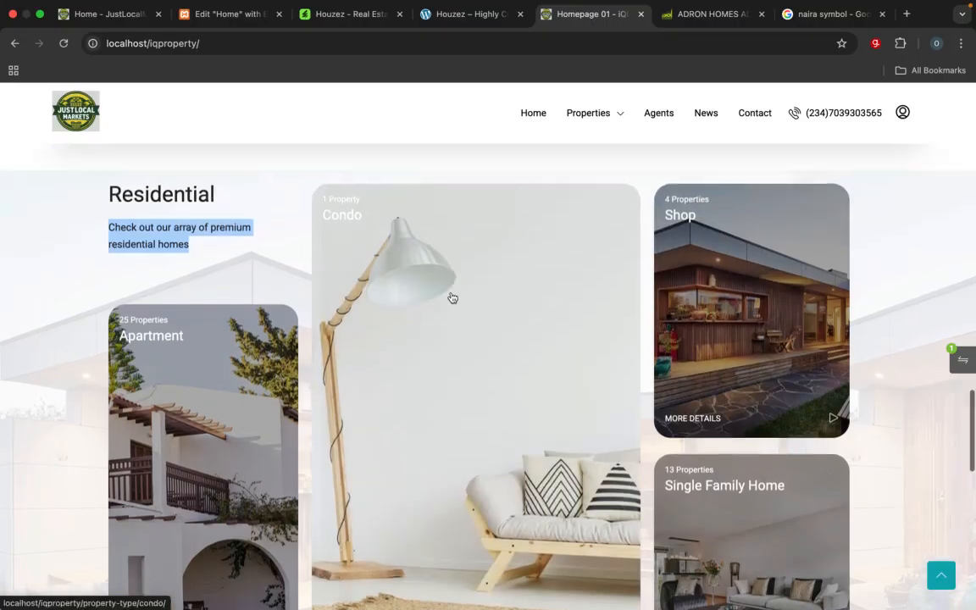
scroll(452, 297, "up", 1)
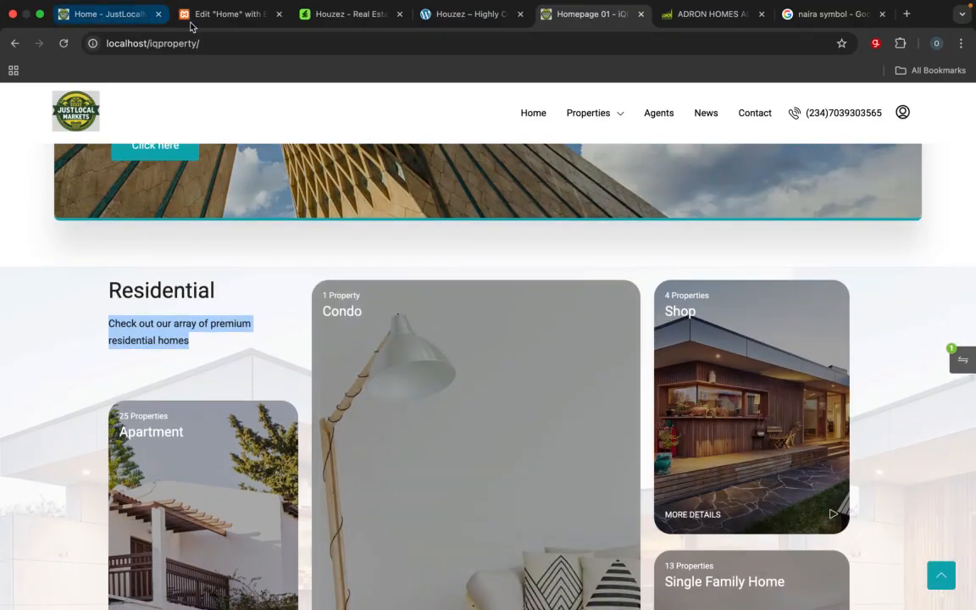
left_click(196, 19)
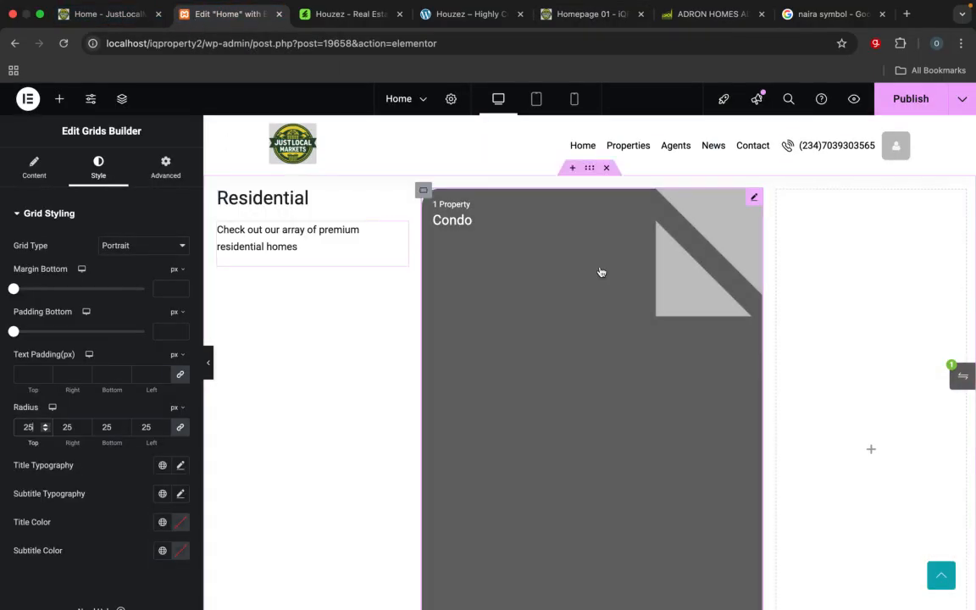
scroll(658, 367, "down", 2)
scroll(657, 367, "up", 3)
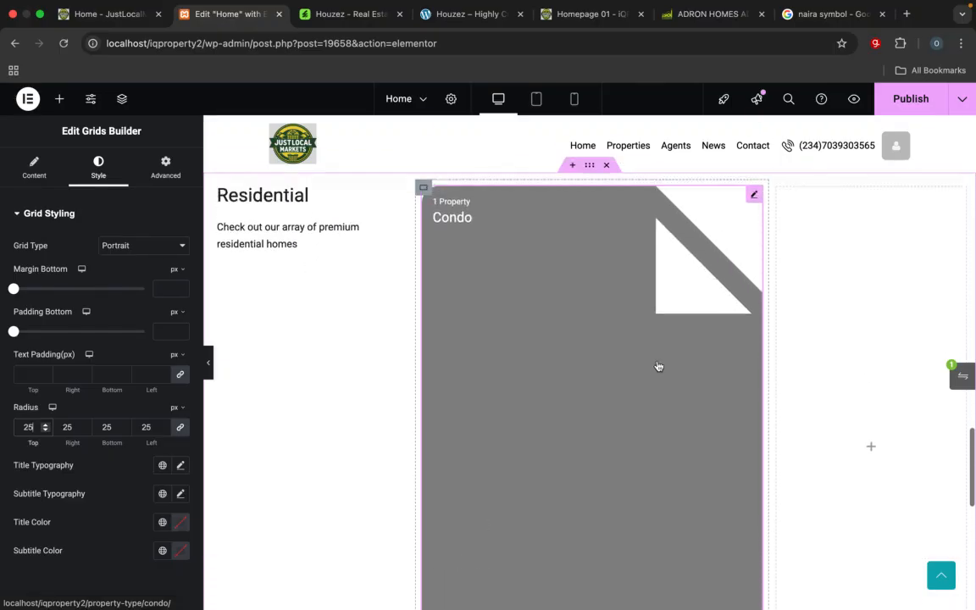
scroll(658, 367, "down", 2)
scroll(658, 366, "down", 1)
scroll(658, 366, "up", 2)
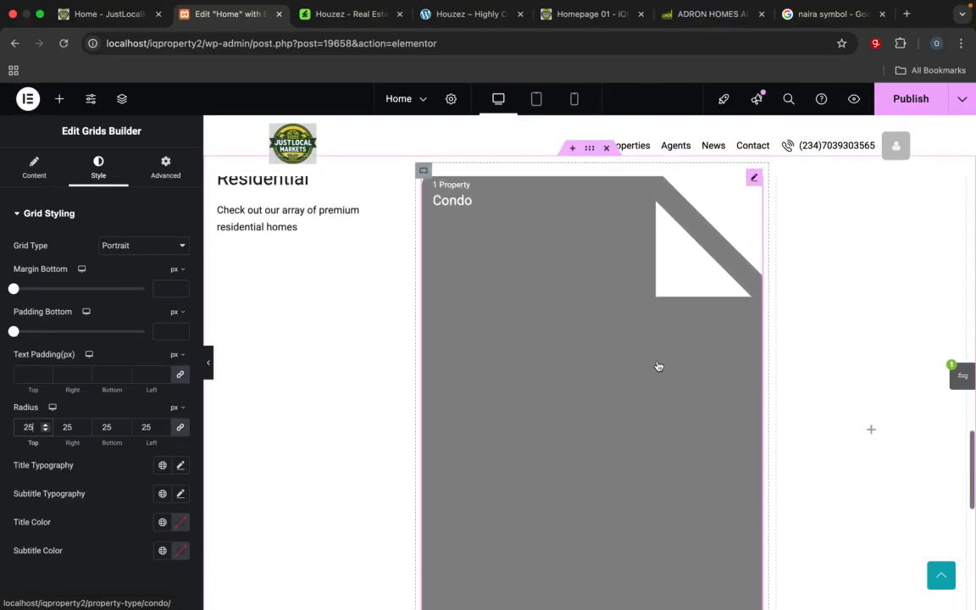
scroll(658, 366, "down", 3)
scroll(670, 422, "up", 3)
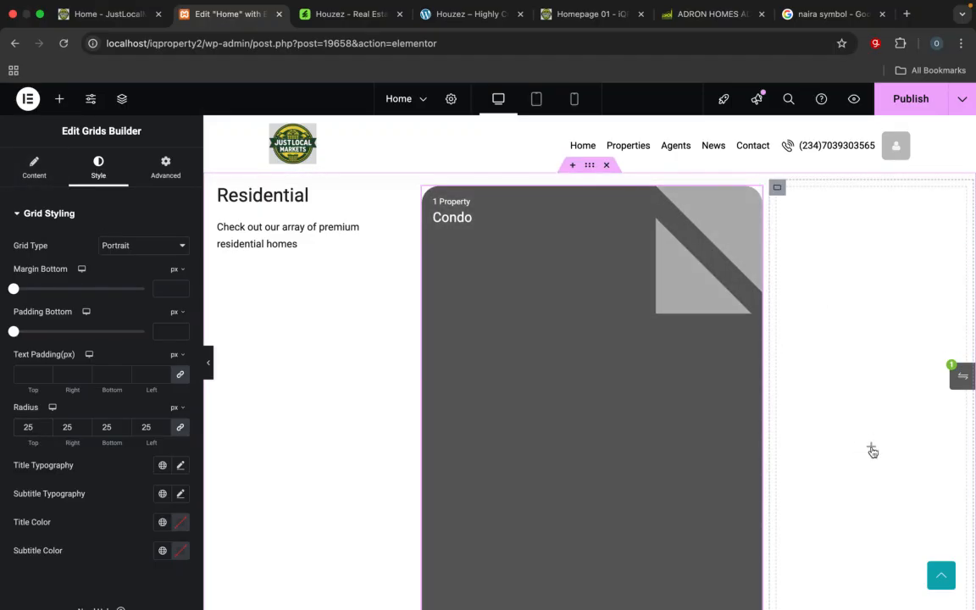
Step: Search the widgets for "grid" and add a Grids Builder to the empty column beside the Condo card
left_click(871, 449)
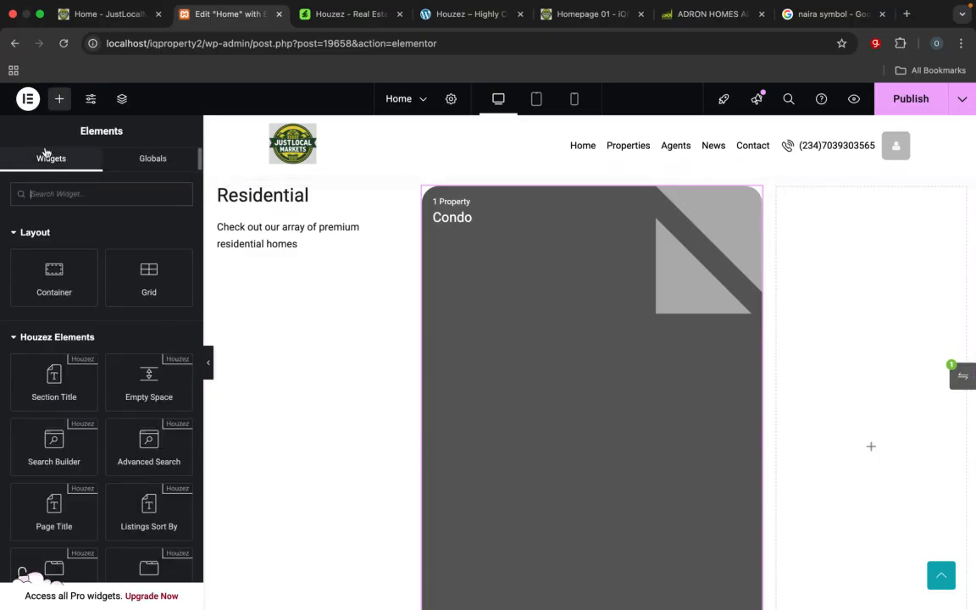
left_click(68, 195)
type("grid")
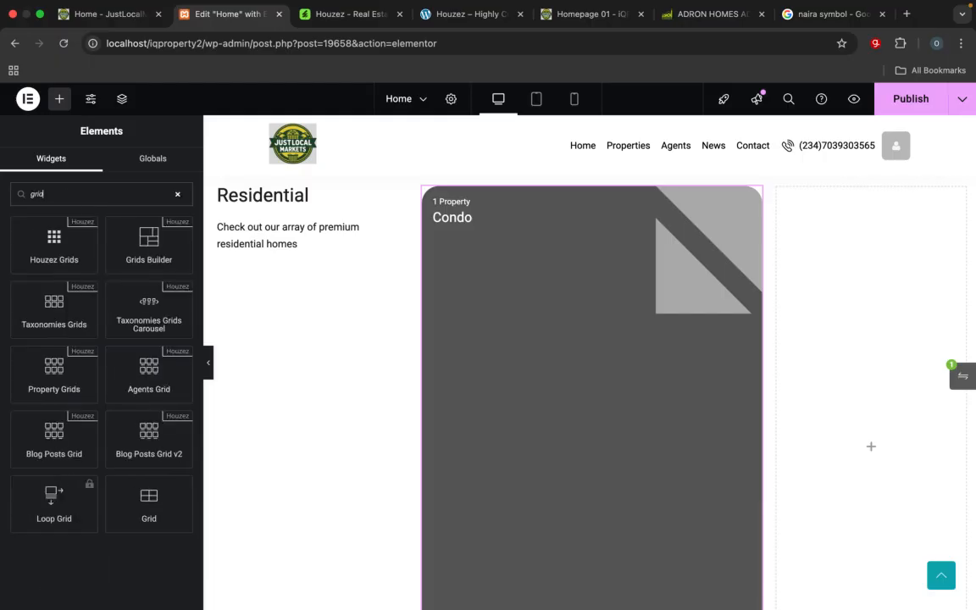
left_click_drag(142, 260, 861, 294)
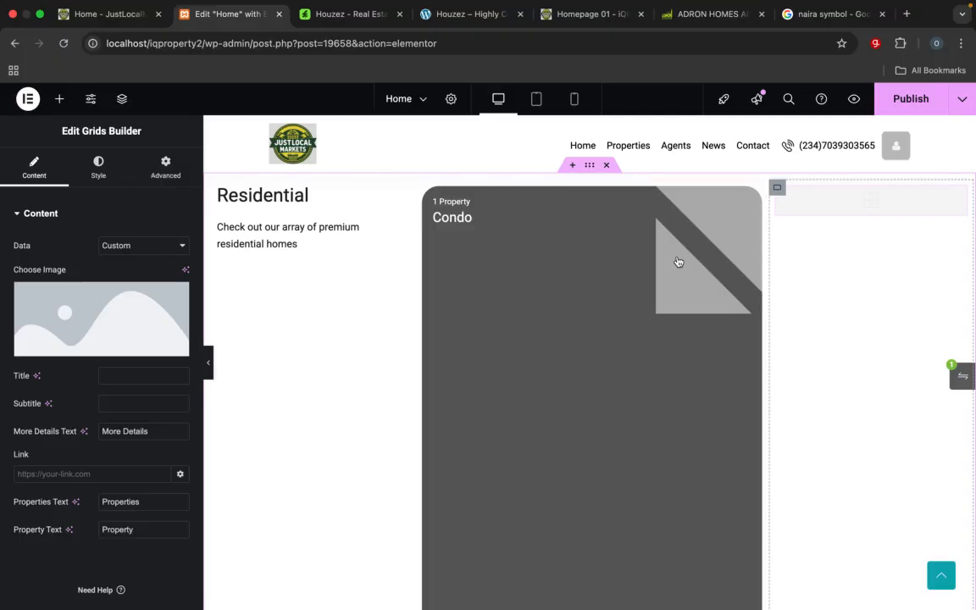
Step: Set the new Grids Builder's data to Dynamic and keep Type as its taxonomy
left_click(142, 247)
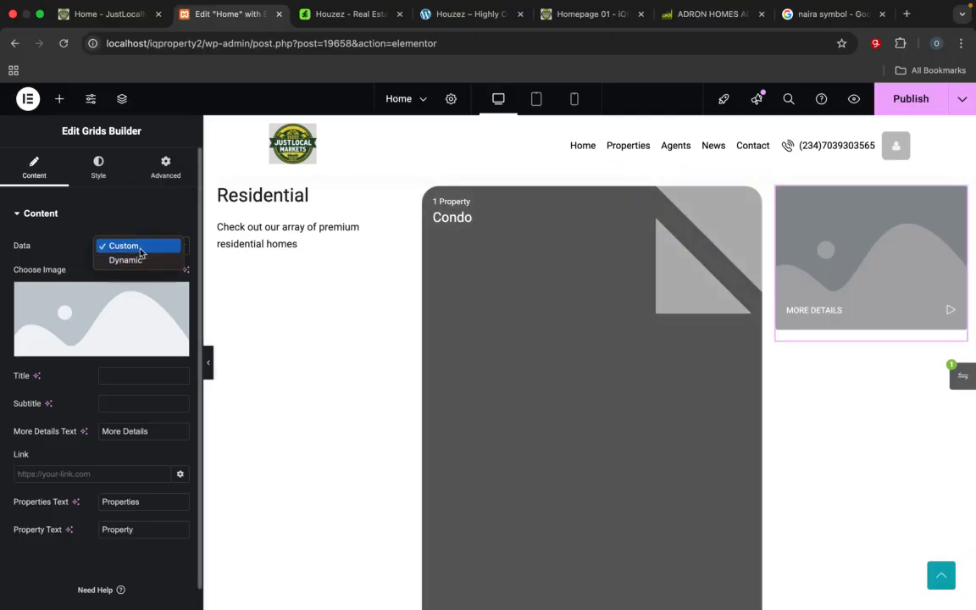
left_click(127, 245)
left_click(140, 250)
left_click(135, 260)
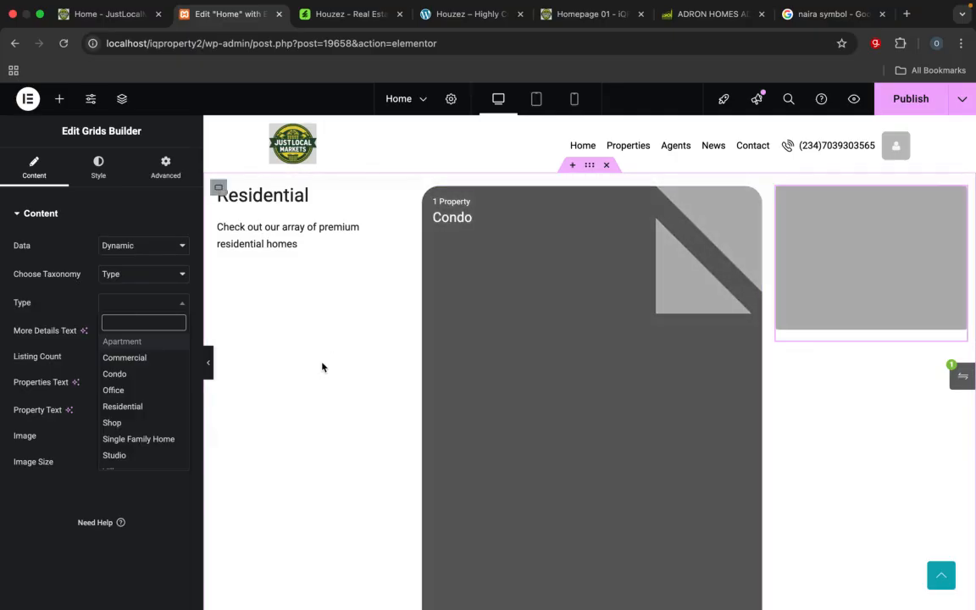
left_click(147, 280)
left_click(147, 278)
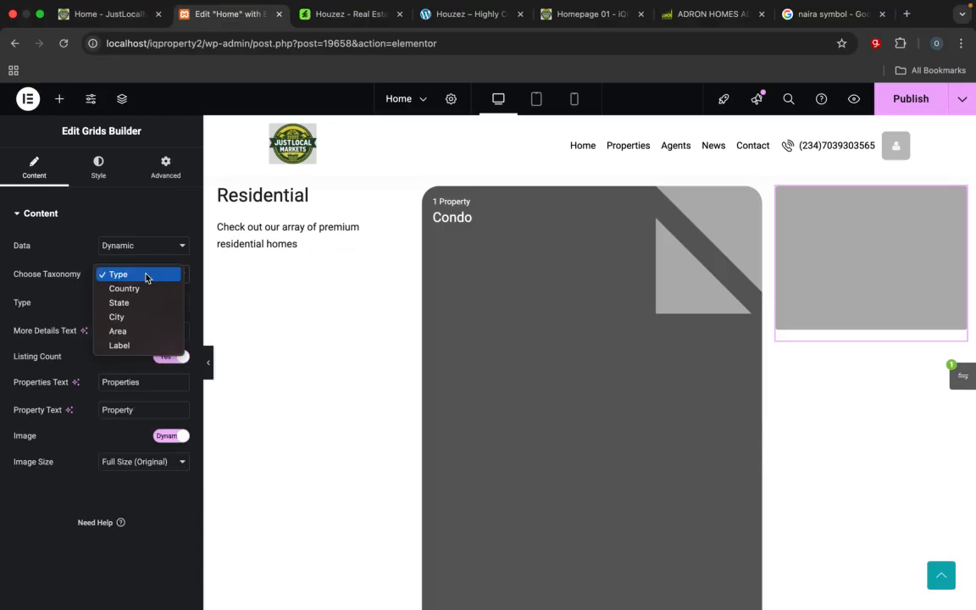
left_click(146, 278)
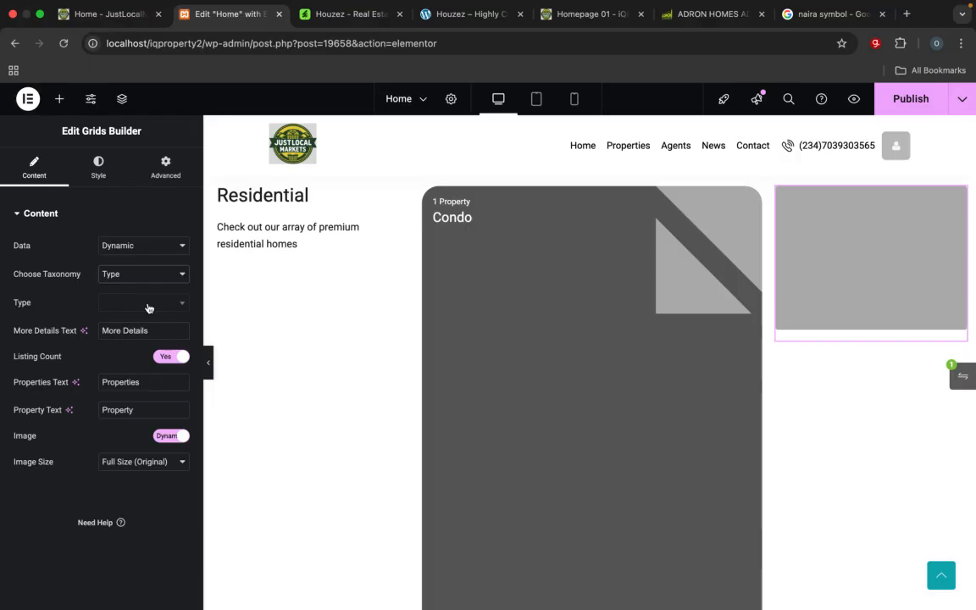
Step: Choose Studio as the new grid's property type, keeping its data Dynamic
left_click(147, 303)
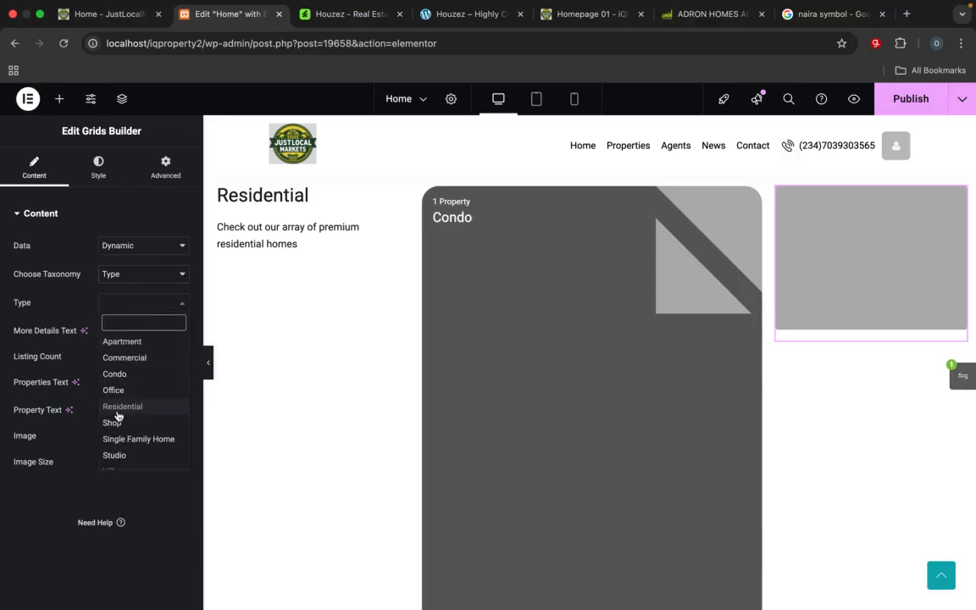
scroll(129, 444, "down", 1)
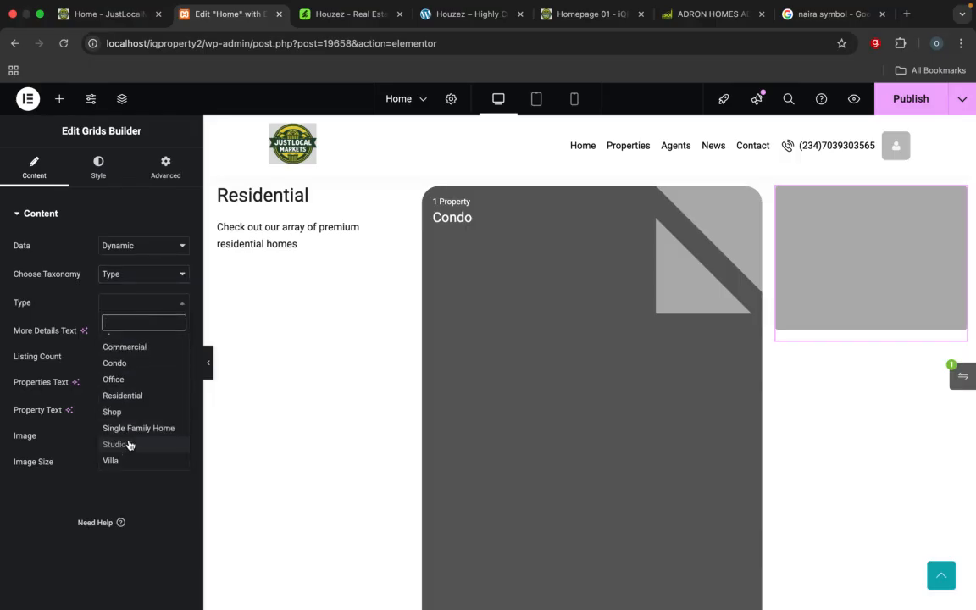
left_click(121, 445)
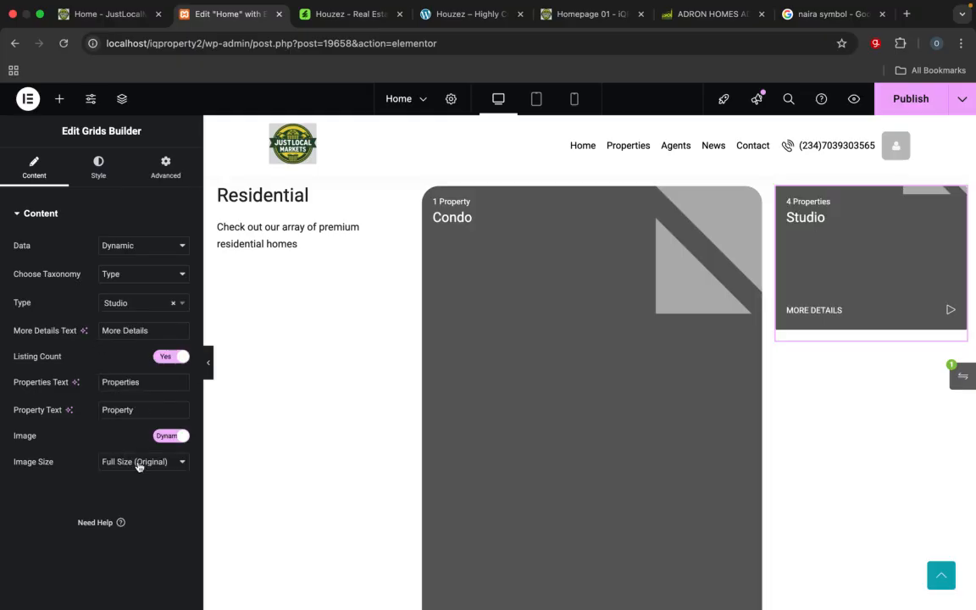
left_click(158, 245)
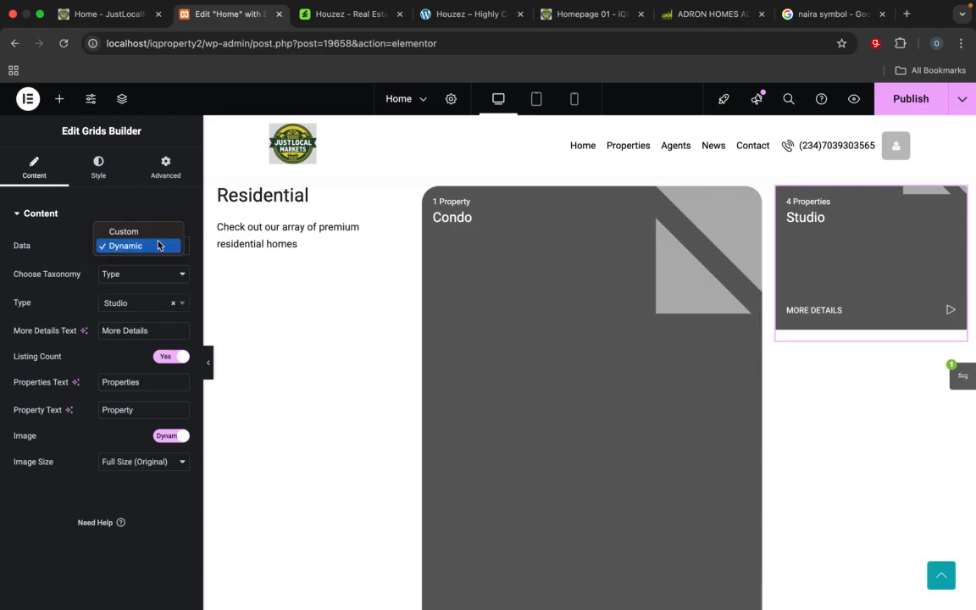
left_click(125, 180)
Step: Set the Studio card's grid type to Portrait
left_click(105, 175)
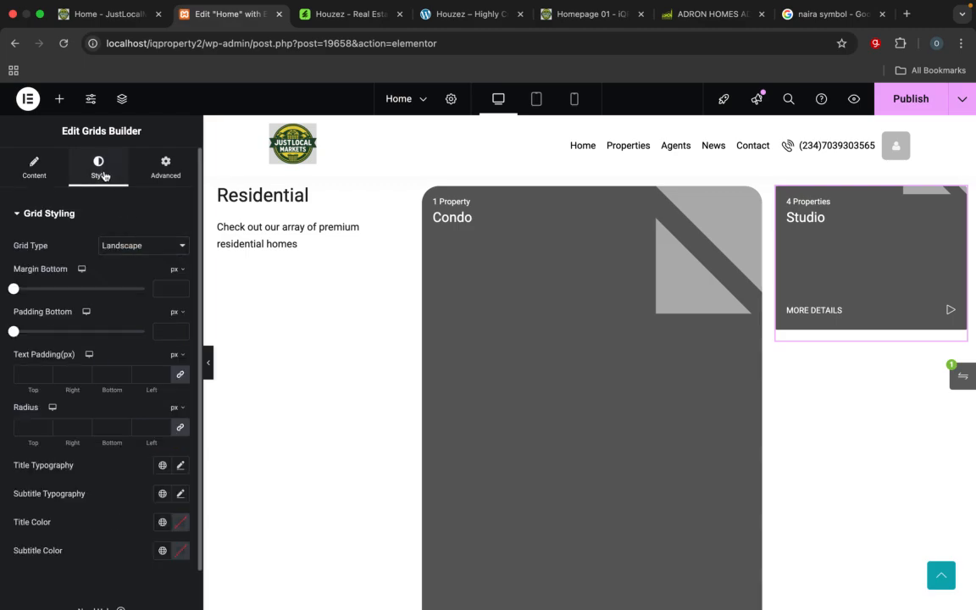
left_click(125, 244)
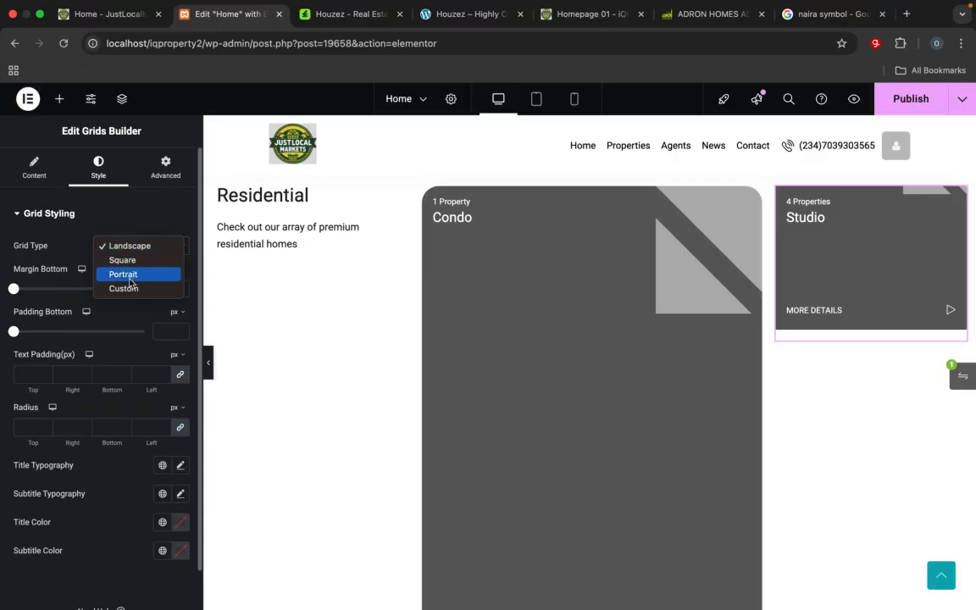
left_click(129, 277)
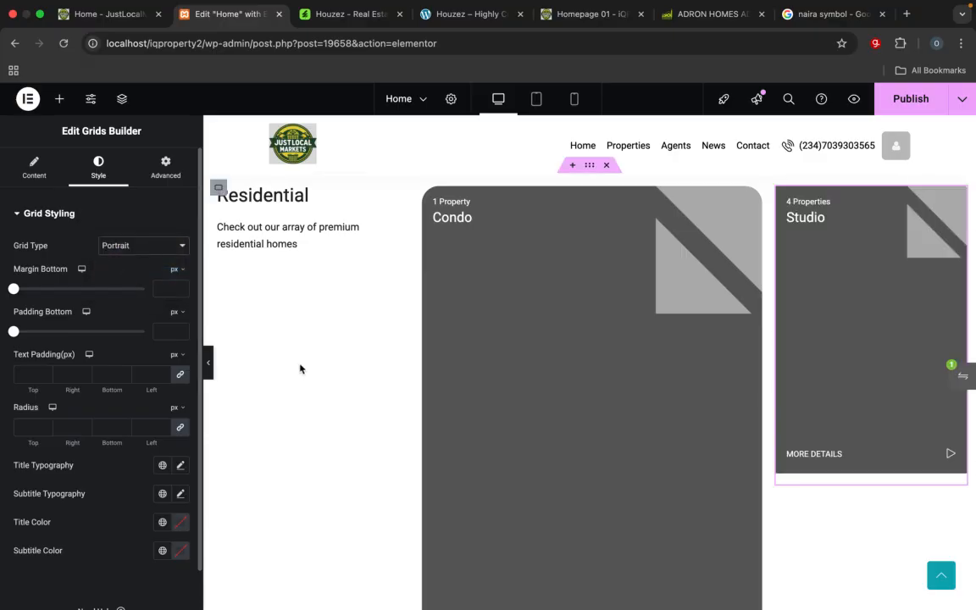
scroll(603, 464, "down", 3)
scroll(603, 464, "up", 5)
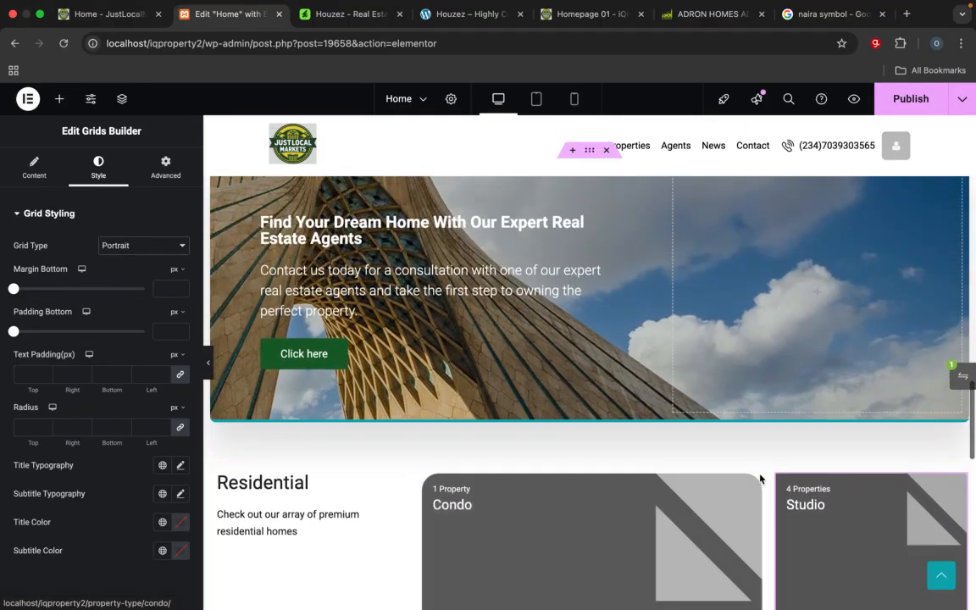
Step: Set the Studio card's radius to 25 px on all four corners and check it against the Condo card
scroll(856, 506, "down", 2)
scroll(857, 506, "down", 2)
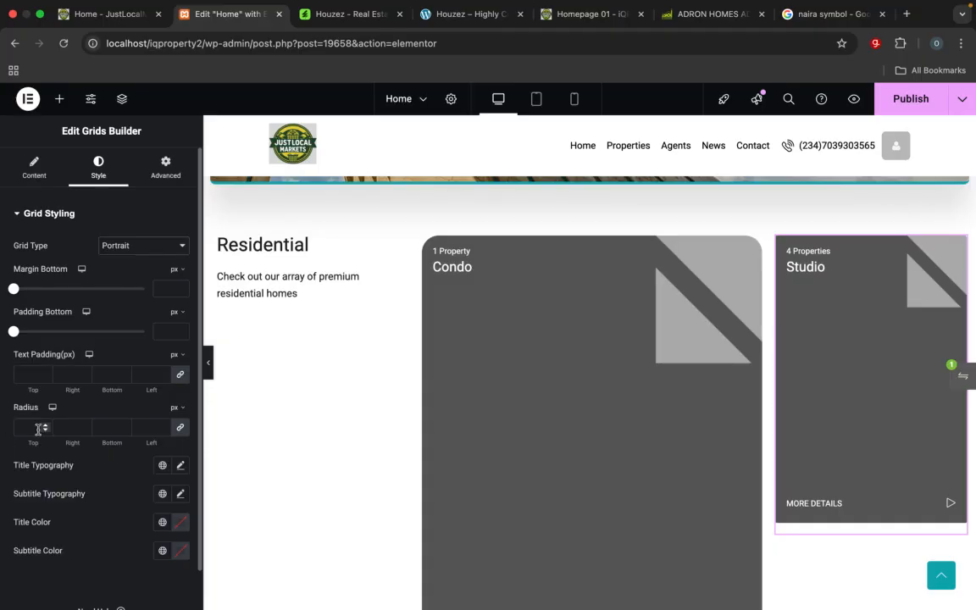
type("25")
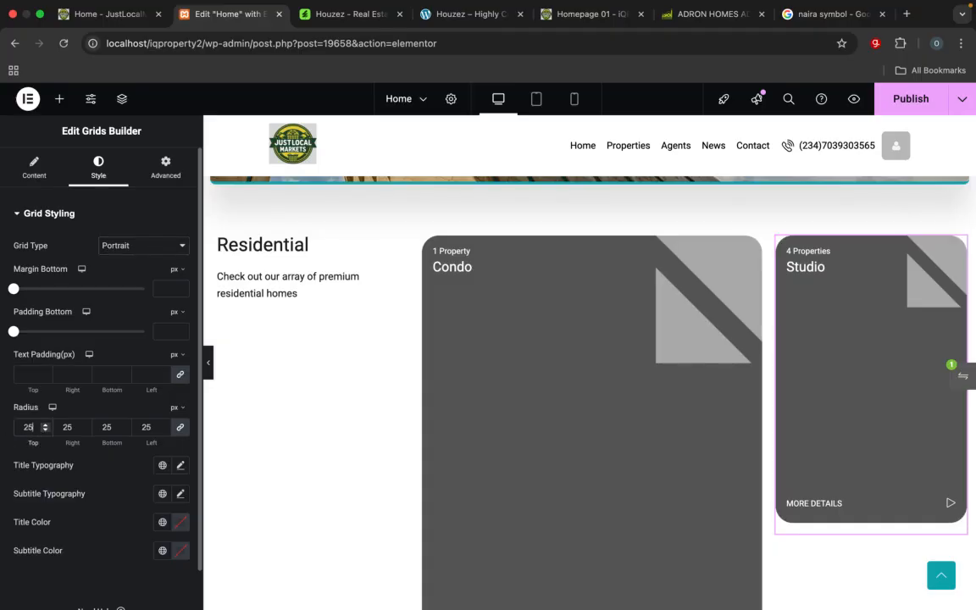
scroll(342, 433, "down", 3)
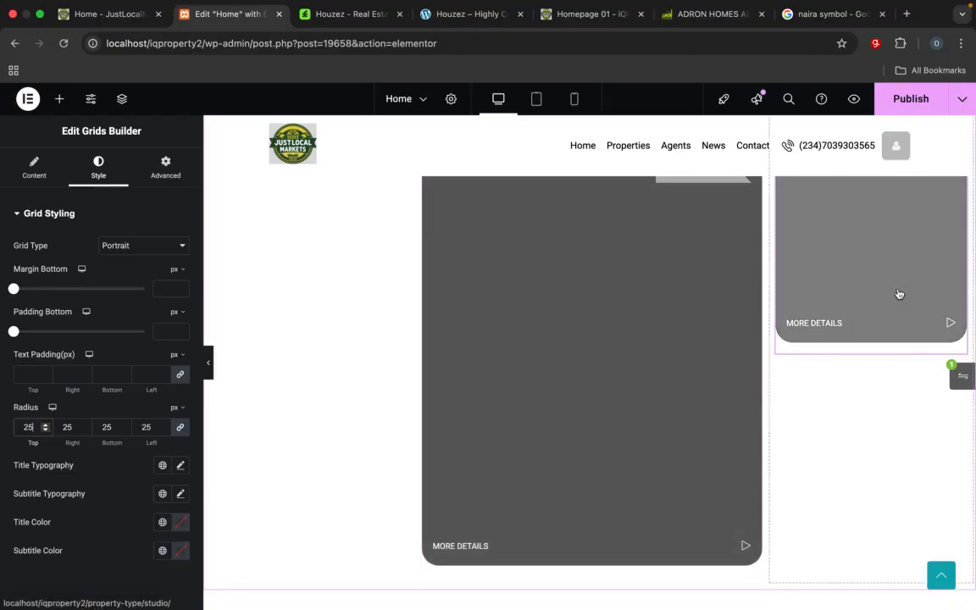
scroll(897, 294, "up", 3)
scroll(890, 446, "down", 3)
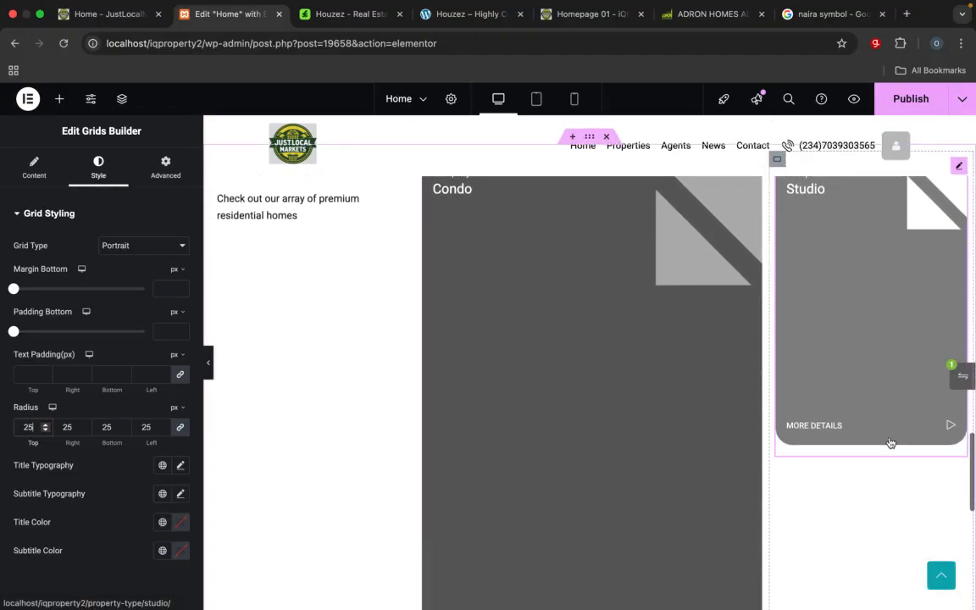
Step: Review the card arrangement in the reference homepage's Residential section, then return to the Studio card in the Elementor editor
left_click(693, 16)
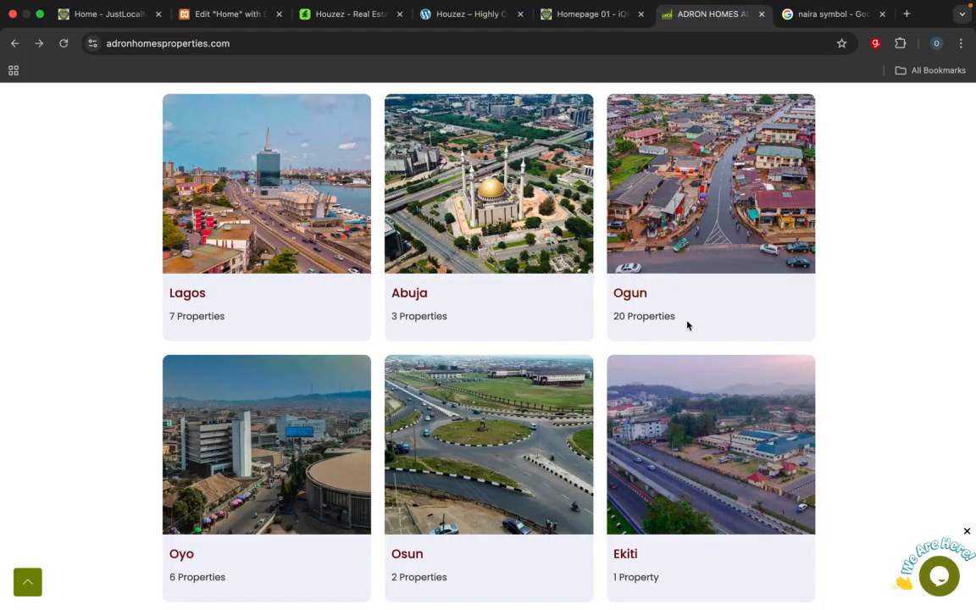
left_click(566, 15)
scroll(613, 326, "down", 2)
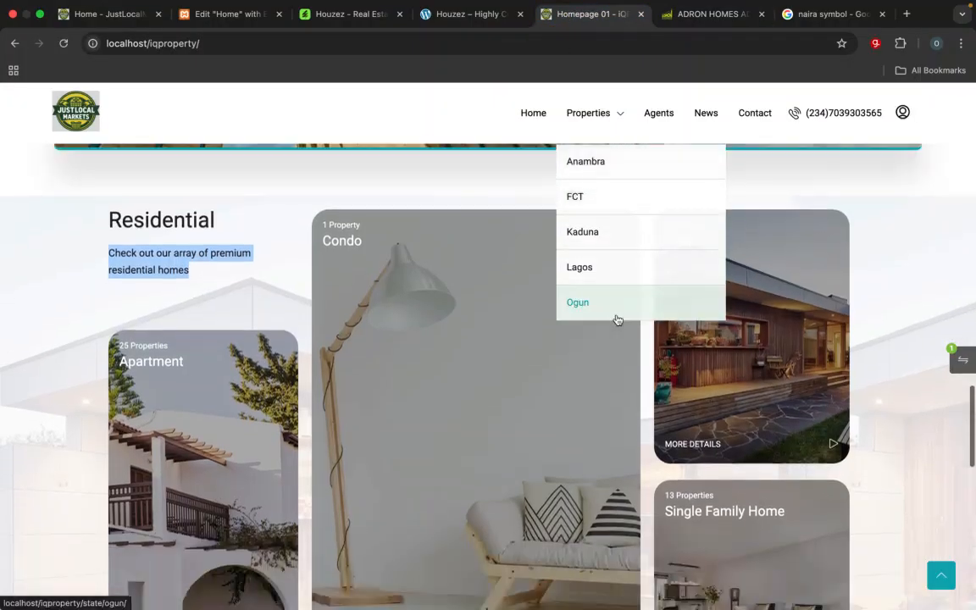
scroll(621, 537, "down", 3)
scroll(620, 536, "up", 2)
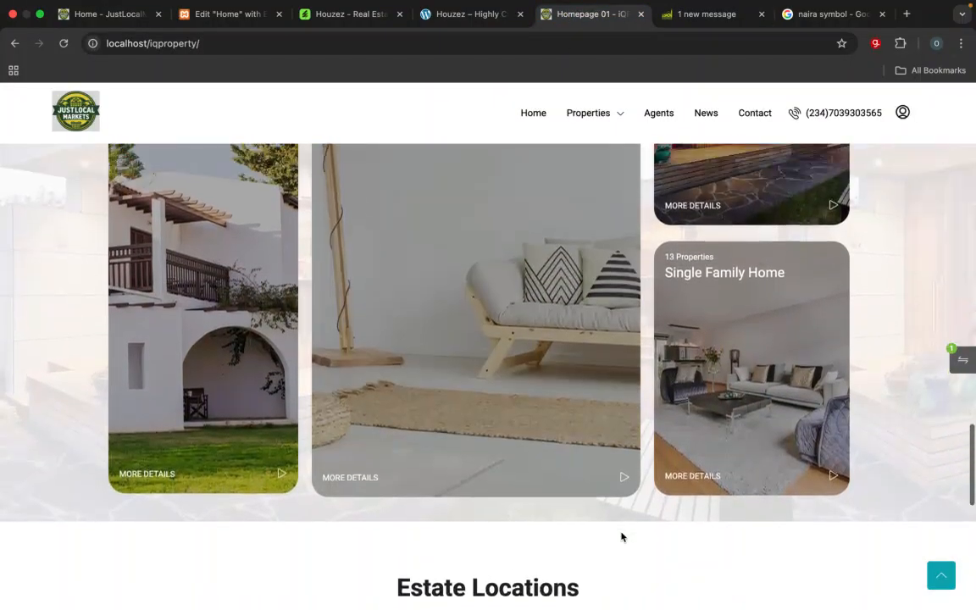
scroll(625, 394, "up", 3)
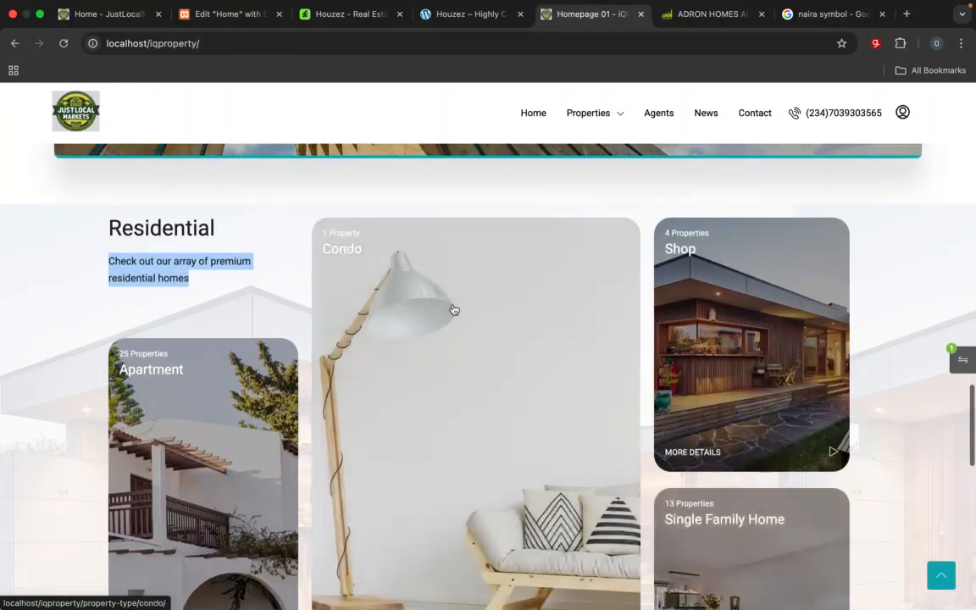
left_click(239, 15)
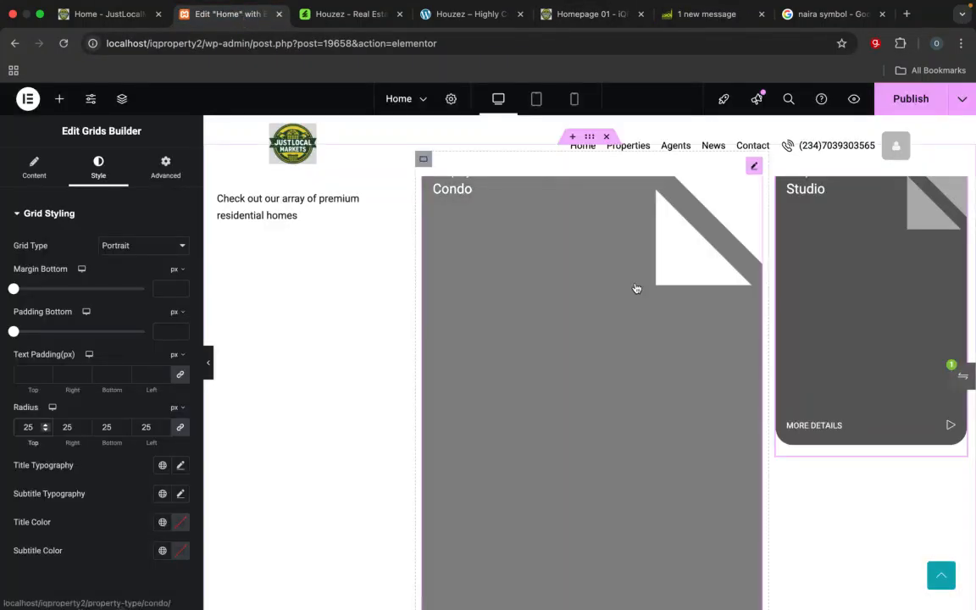
scroll(775, 311, "up", 2)
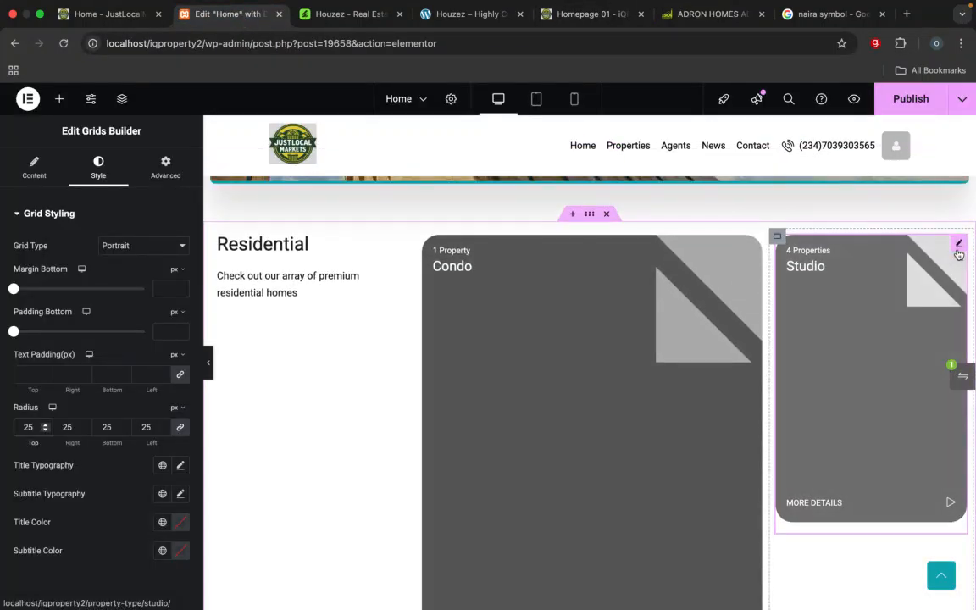
Step: Duplicate the Studio card in the Residential section's third column and check the stacked pair against the Condo card
right_click(958, 246)
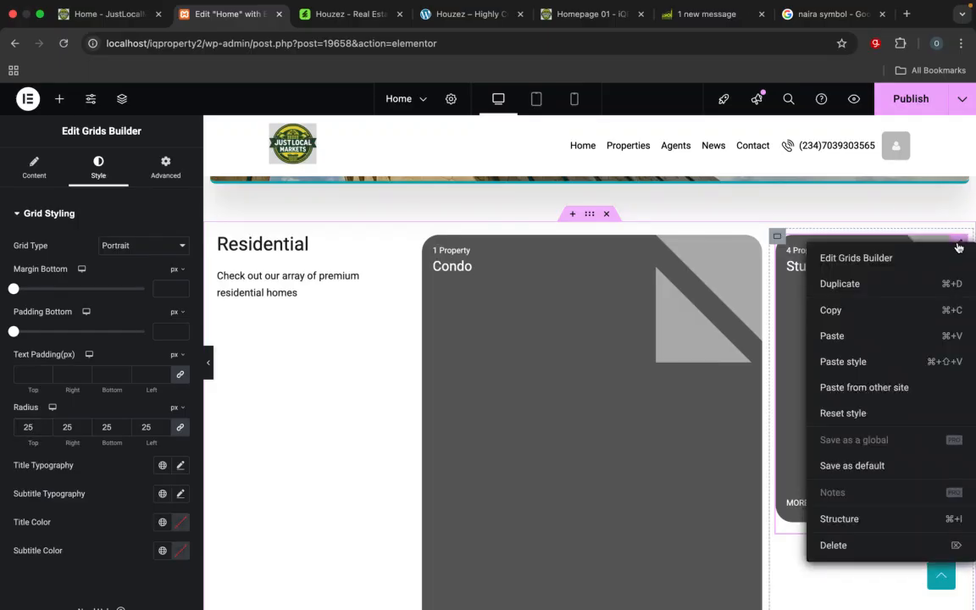
left_click(846, 290)
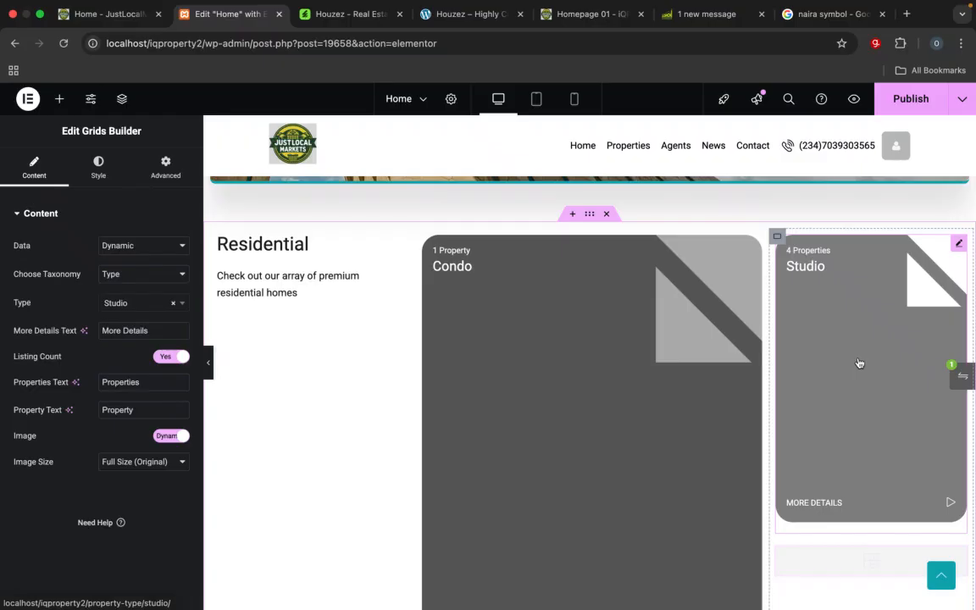
scroll(858, 364, "down", 5)
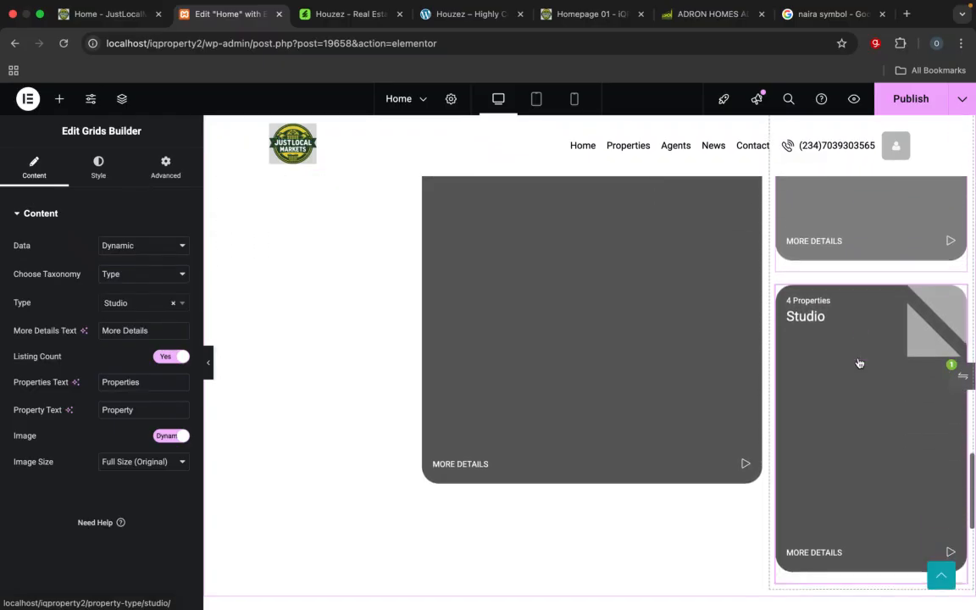
scroll(859, 364, "up", 3)
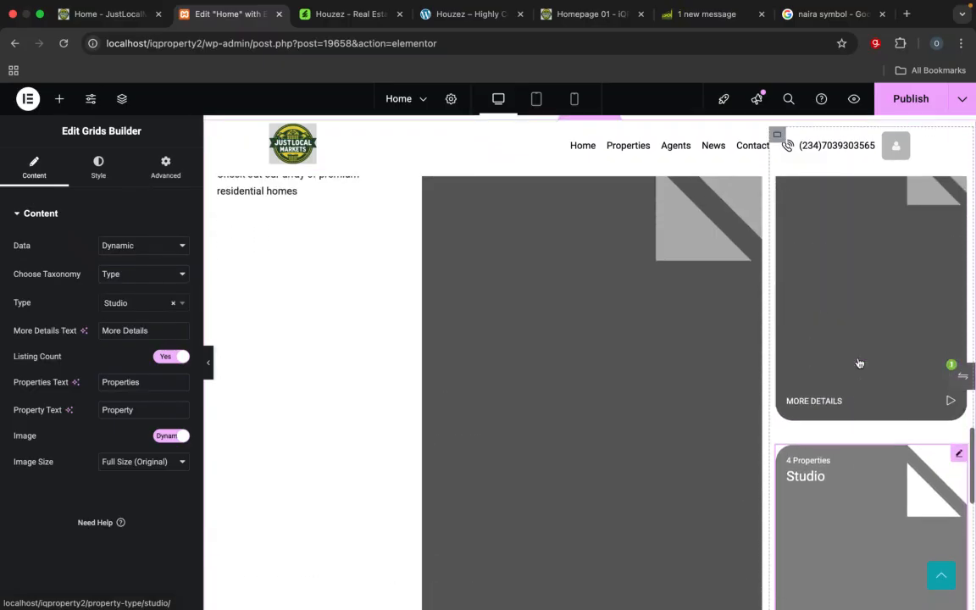
scroll(859, 363, "up", 1)
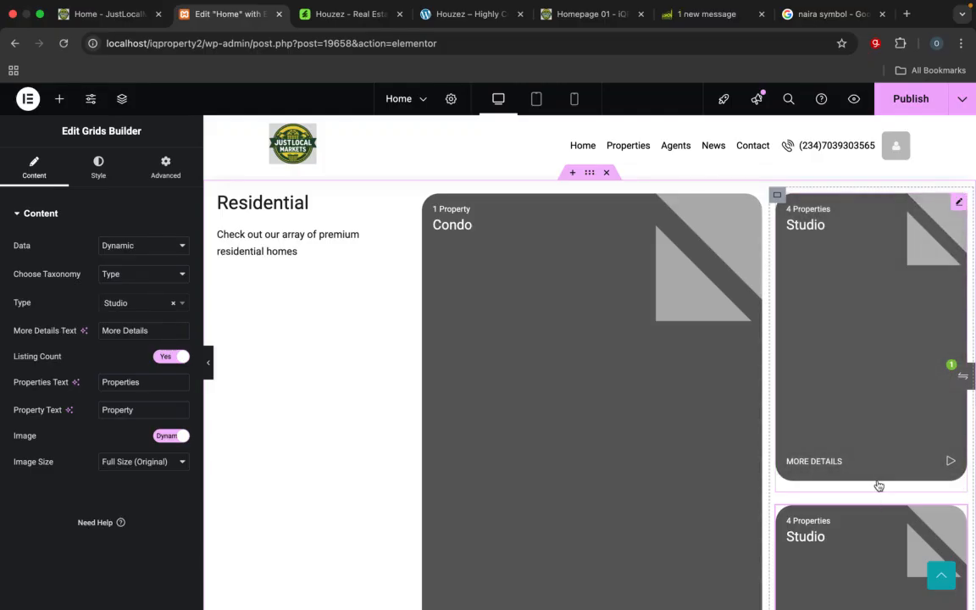
Step: Look through the Studio card's content, style and advanced settings for sizing options and compare the stacked Studio cards' height with the Condo card
left_click(880, 490)
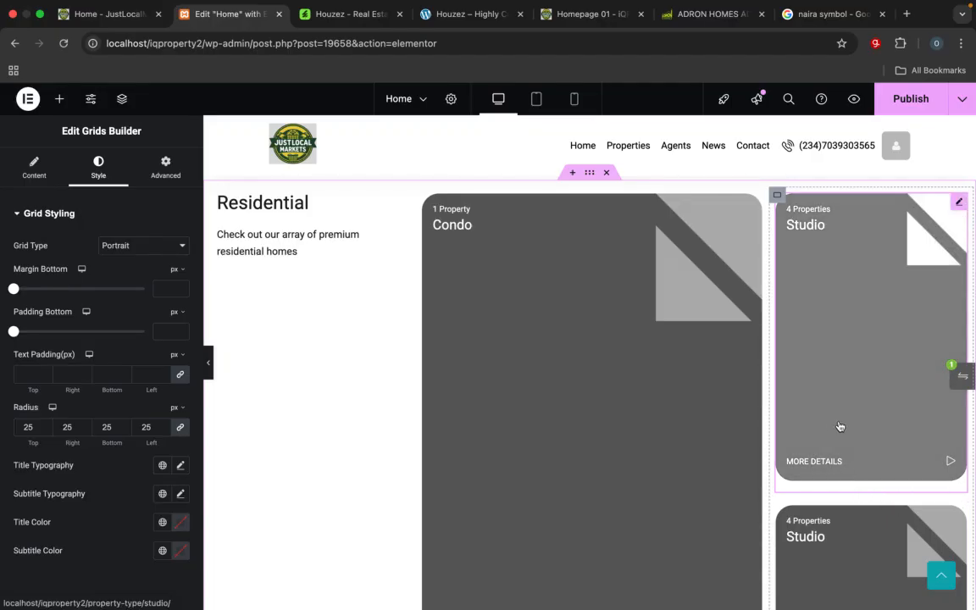
scroll(829, 374, "down", 5)
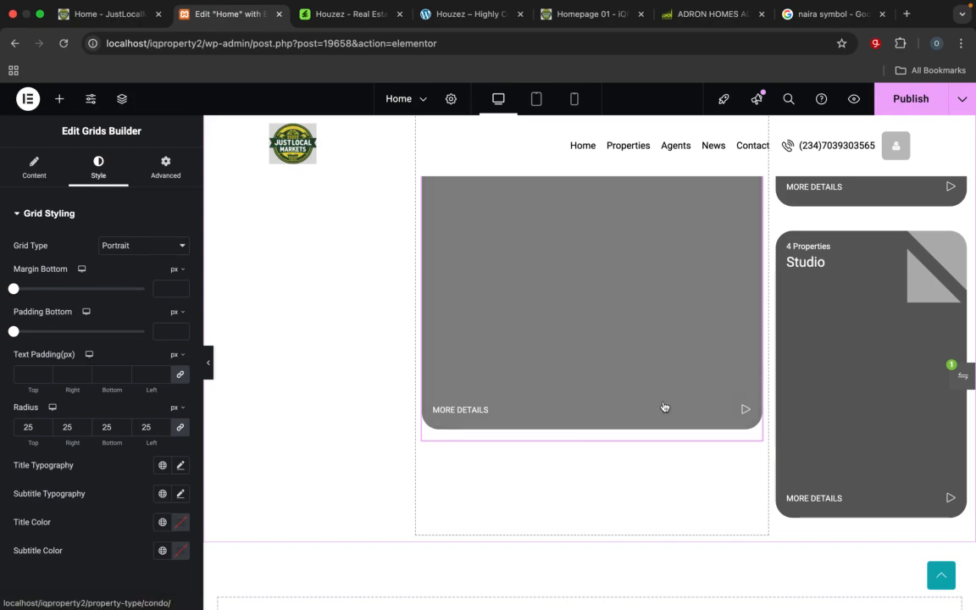
scroll(664, 407, "up", 3)
scroll(694, 458, "up", 3)
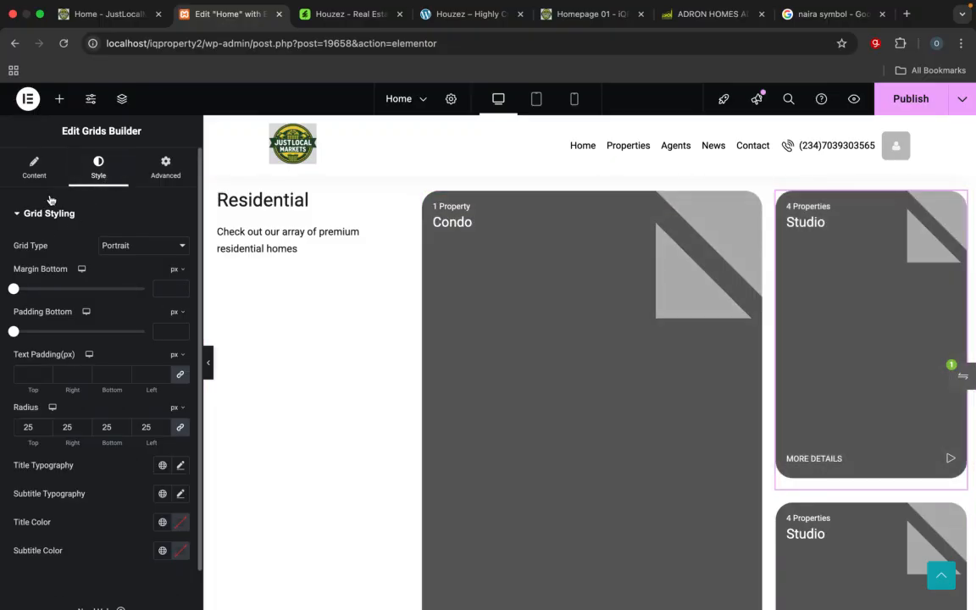
left_click(36, 170)
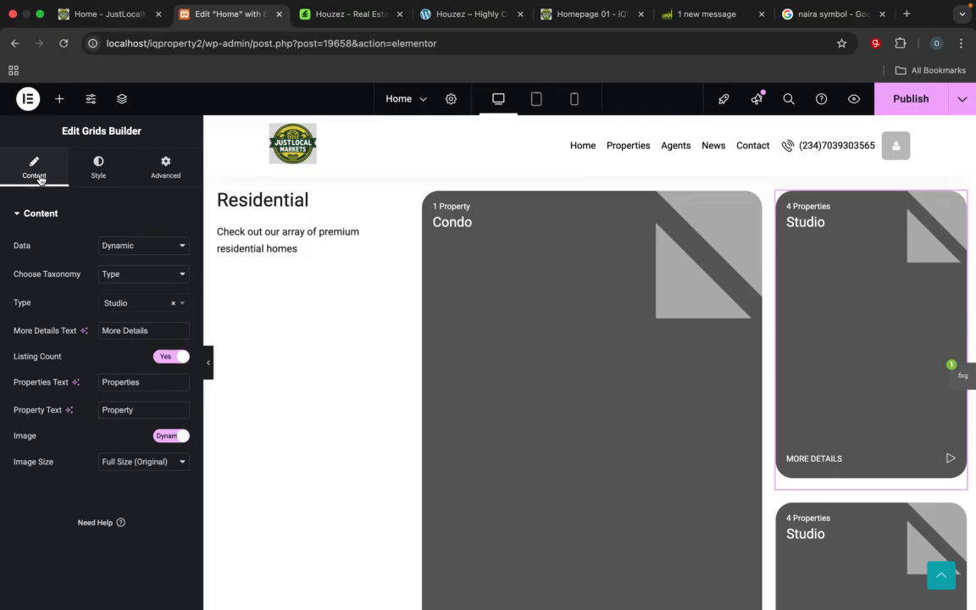
left_click(170, 179)
scroll(70, 419, "down", 3)
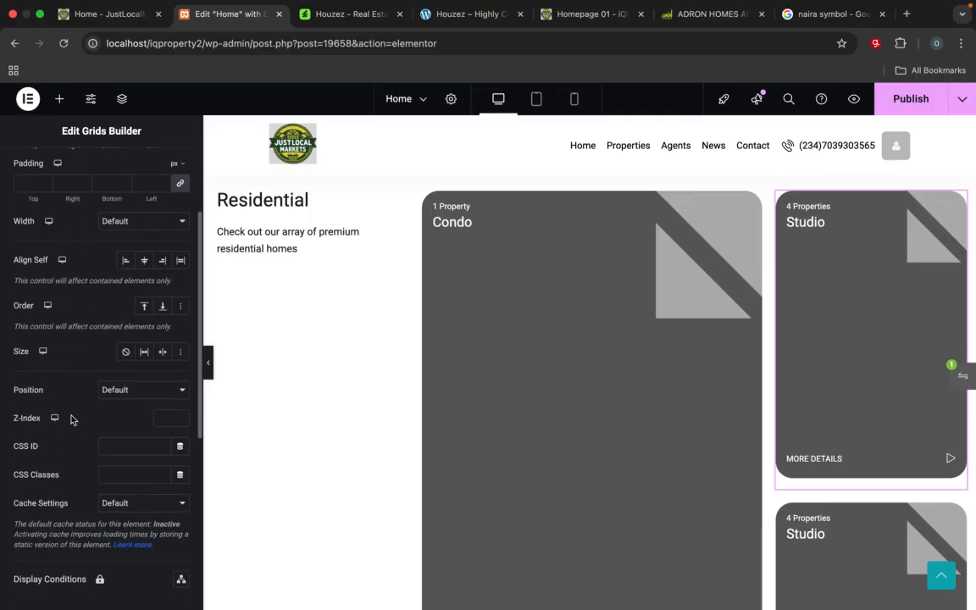
scroll(70, 418, "up", 3)
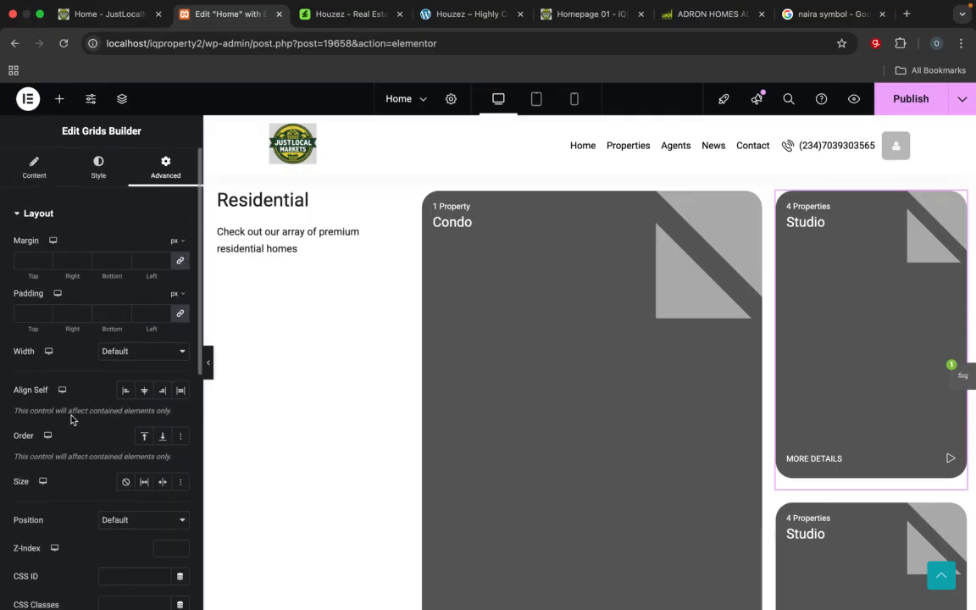
left_click(93, 166)
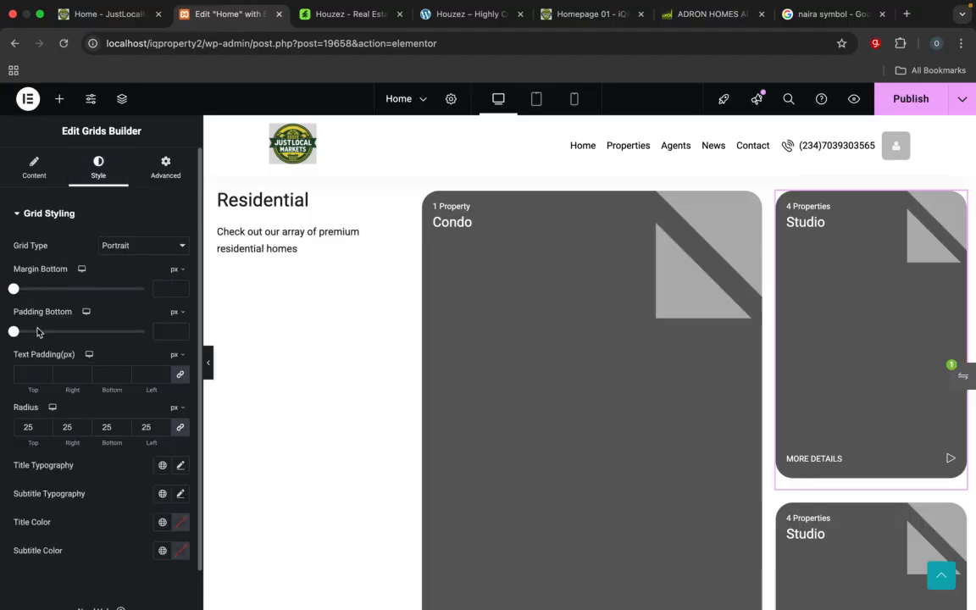
scroll(45, 414, "down", 1)
scroll(45, 413, "up", 1)
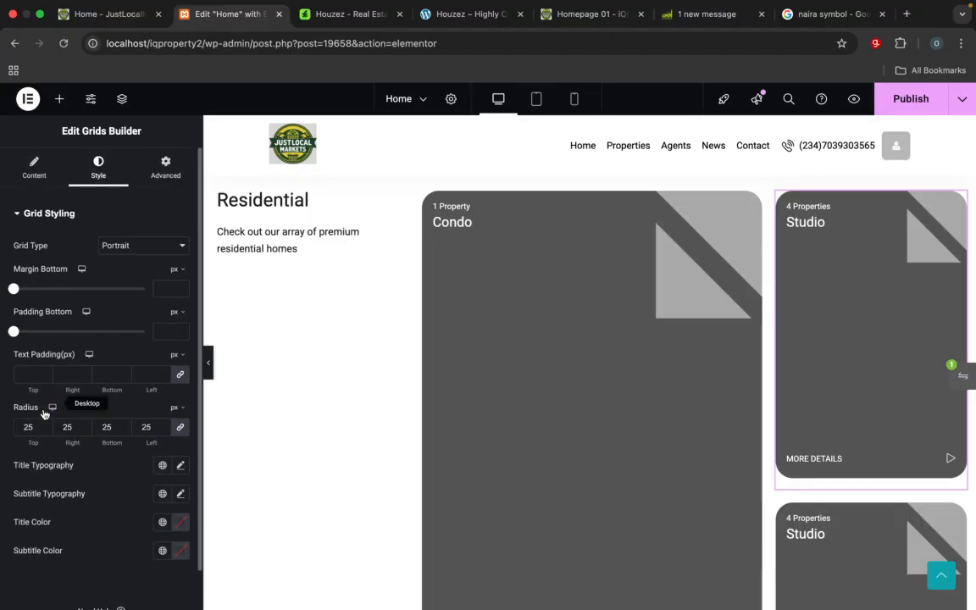
left_click(34, 174)
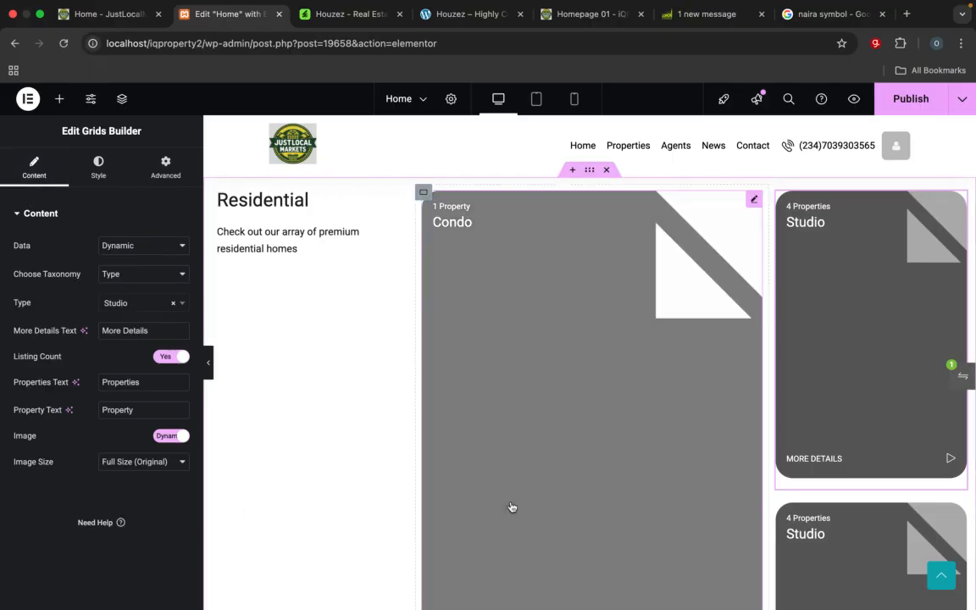
scroll(511, 507, "down", 3)
scroll(511, 507, "down", 5)
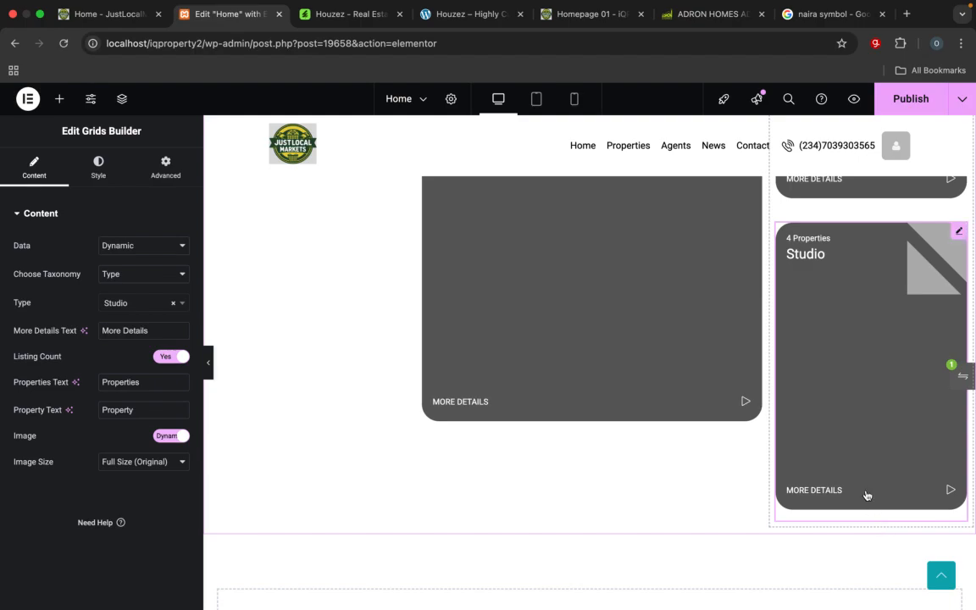
scroll(864, 442, "up", 1)
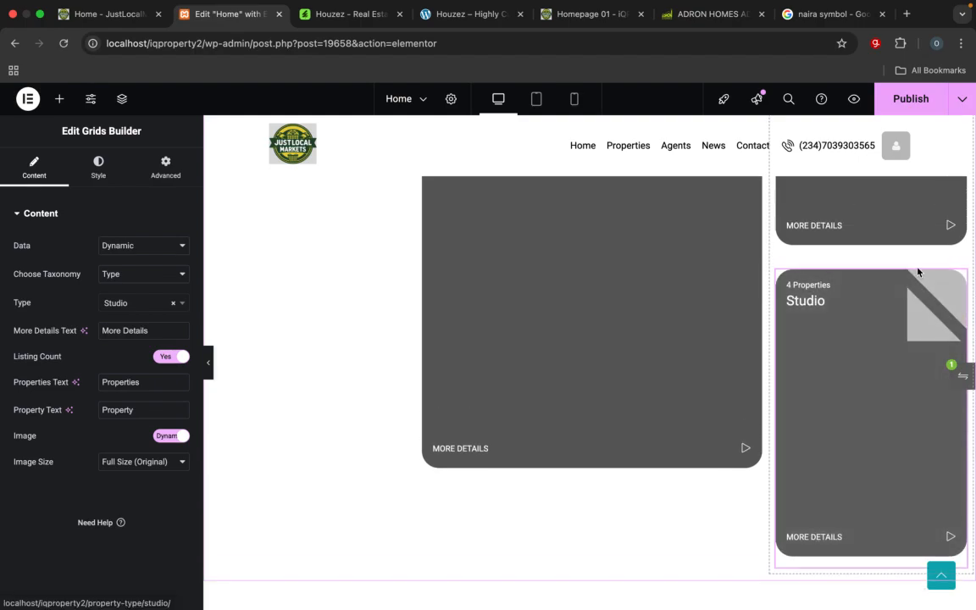
scroll(921, 301, "up", 5)
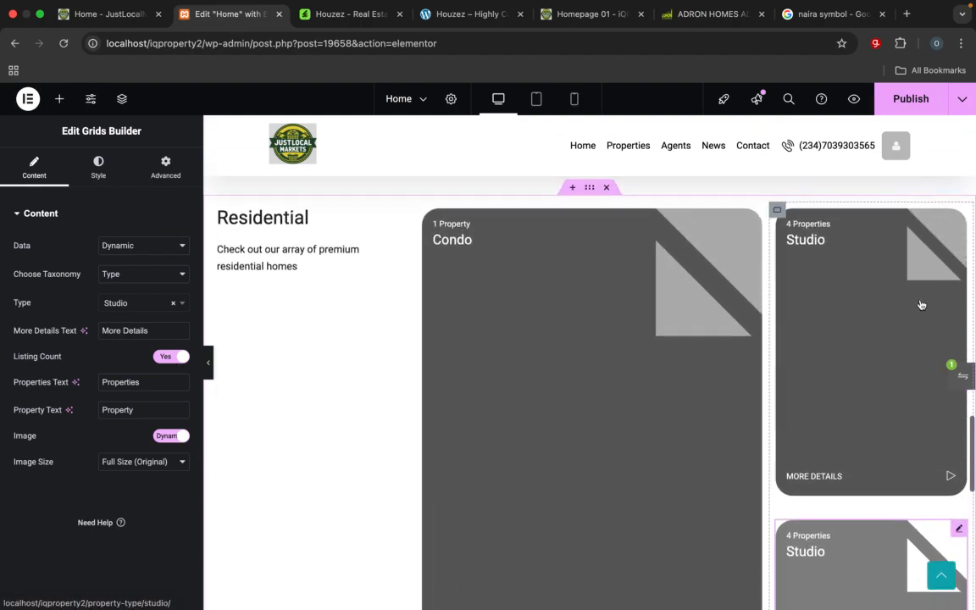
scroll(921, 305, "up", 1)
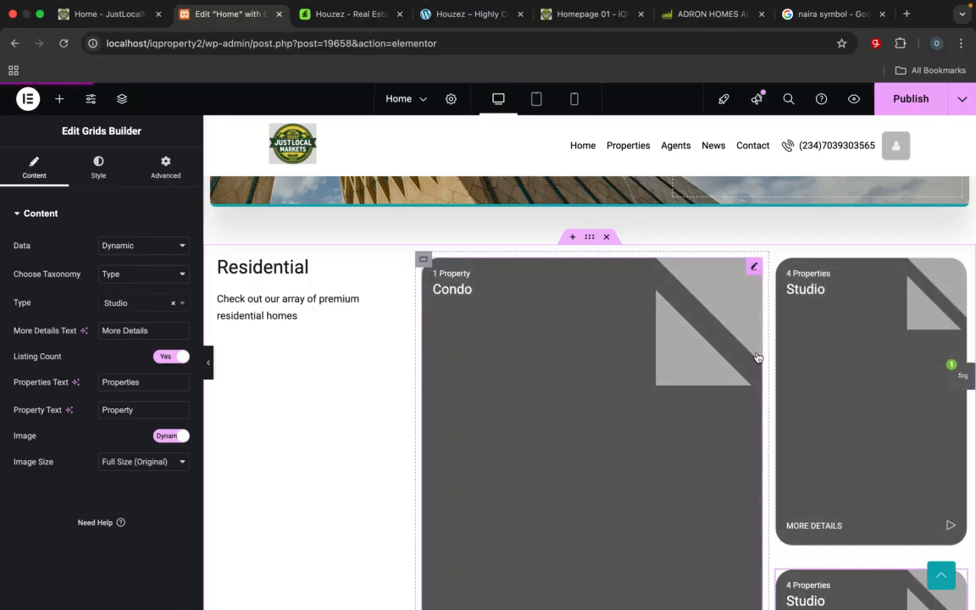
Step: Examine the Condo card's style, content and advanced layout settings for a way to match its height to the two Studio cards
left_click(758, 358)
scroll(756, 372, "down", 7)
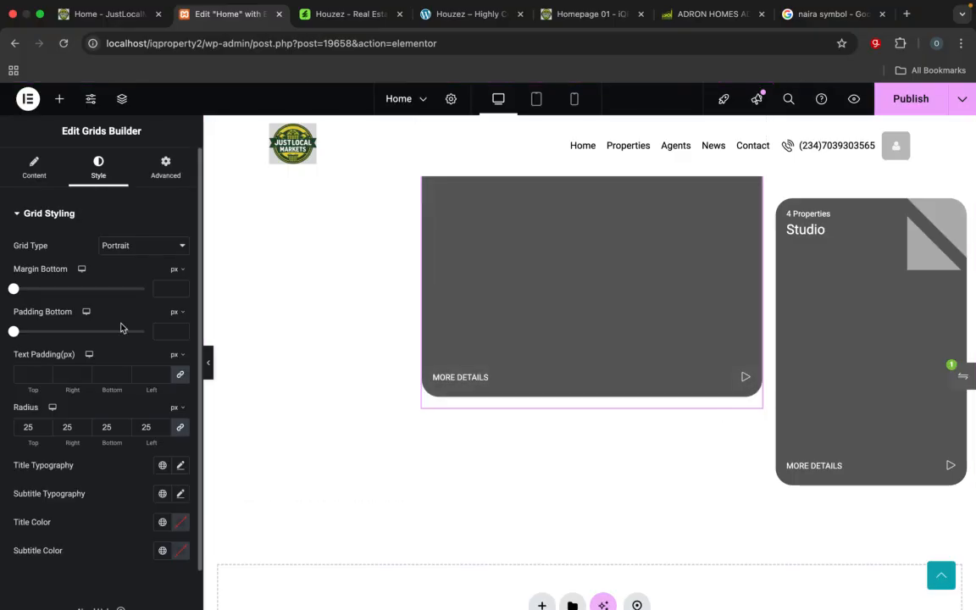
scroll(89, 364, "down", 1)
scroll(86, 392, "up", 1)
scroll(87, 392, "down", 1)
scroll(86, 392, "up", 1)
left_click(34, 168)
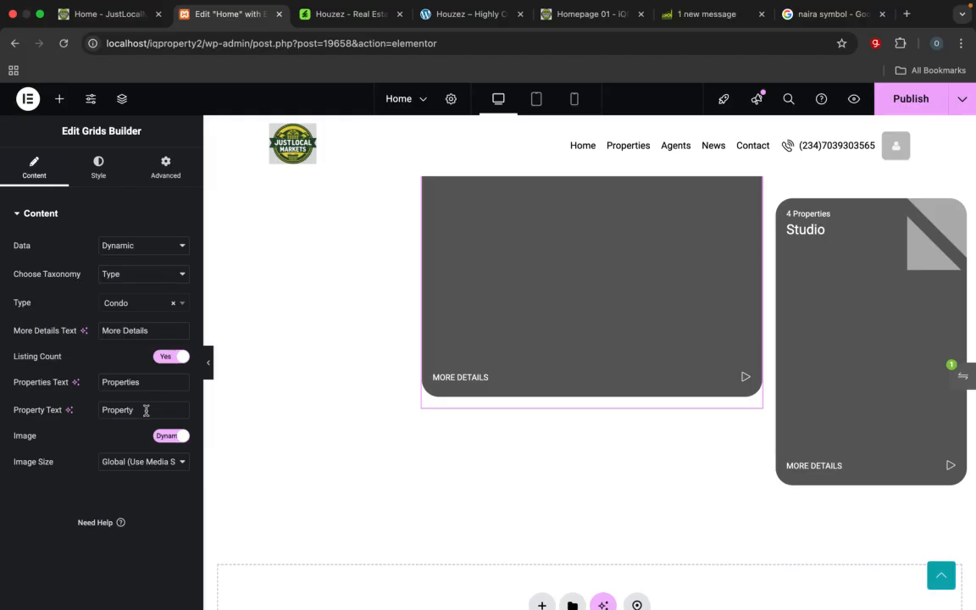
left_click(170, 169)
scroll(142, 375, "down", 1)
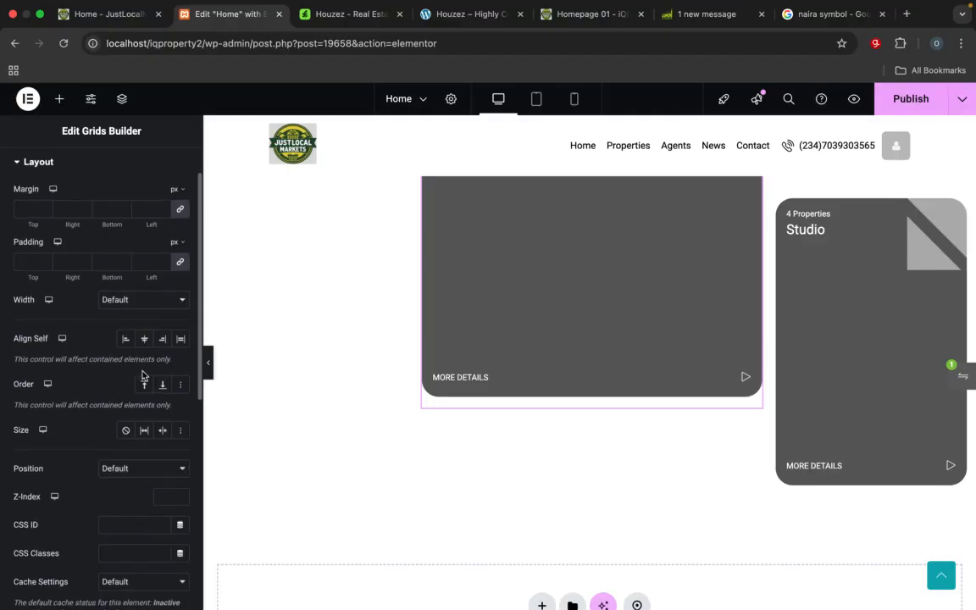
scroll(142, 375, "down", 2)
Step: Try a Custom width on the Condo card, then restore its width to Default
left_click(165, 271)
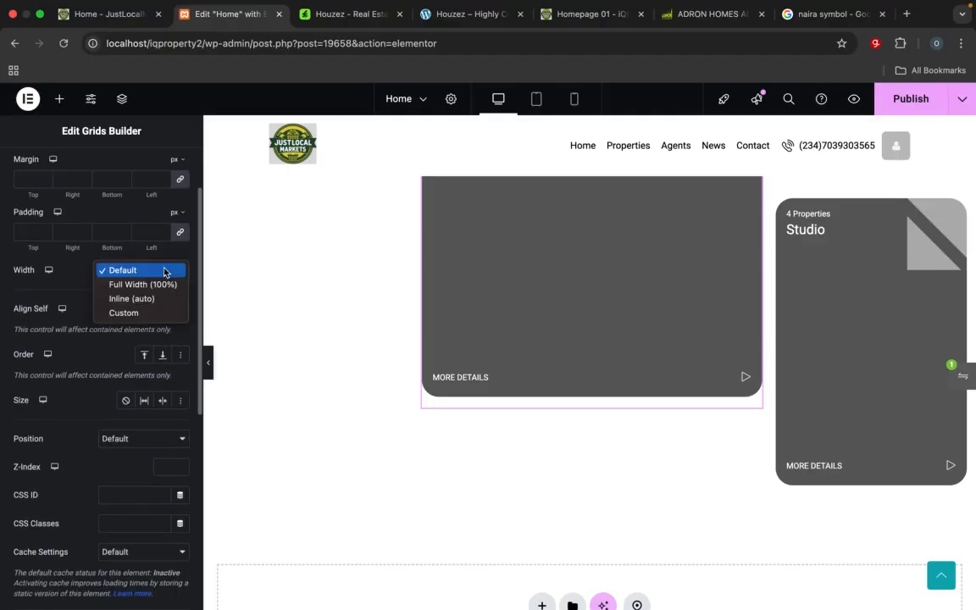
left_click(138, 315)
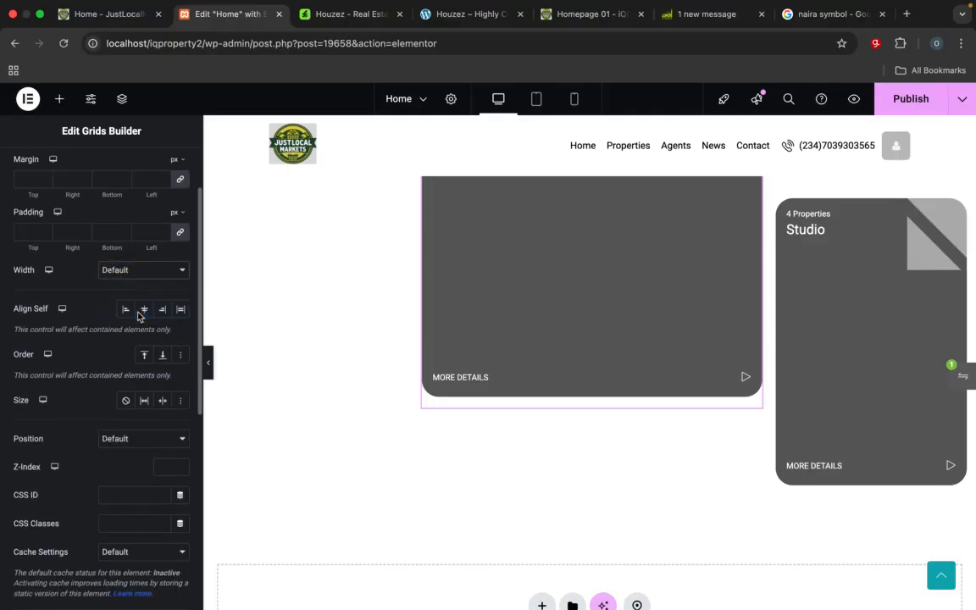
left_click(140, 271)
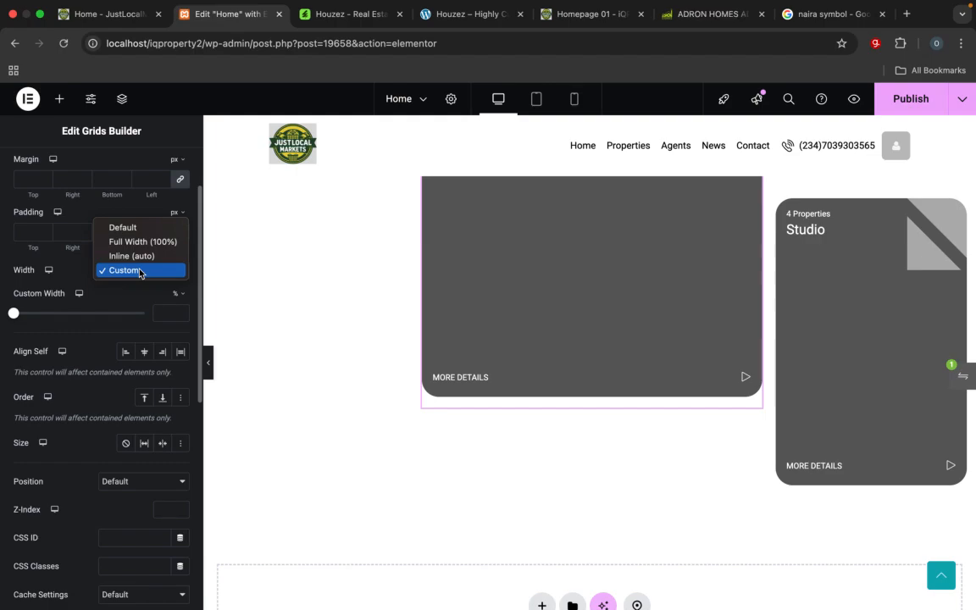
left_click(123, 227)
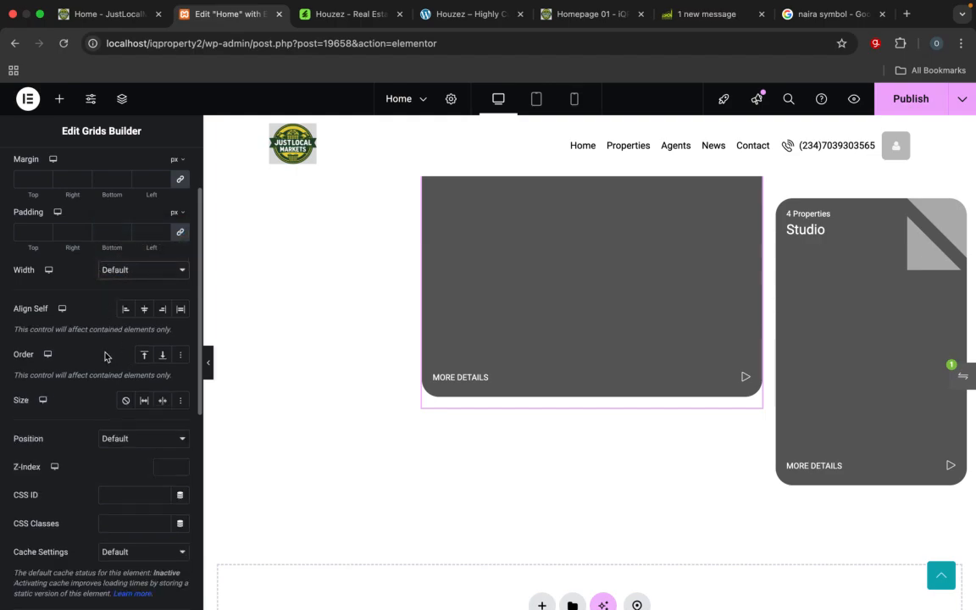
Step: Set the Condo card's grid type to Custom
scroll(93, 317, "up", 2)
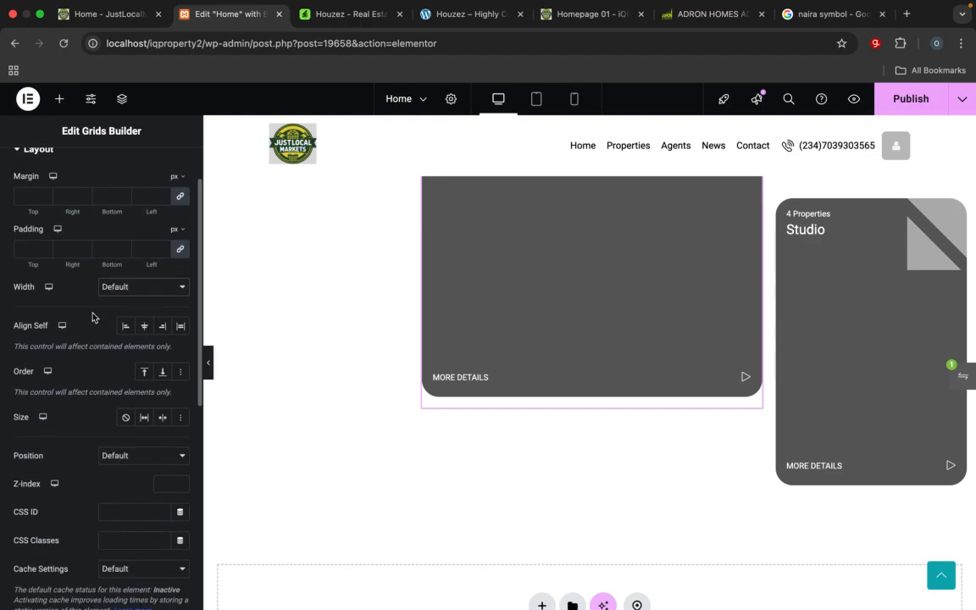
scroll(93, 317, "down", 3)
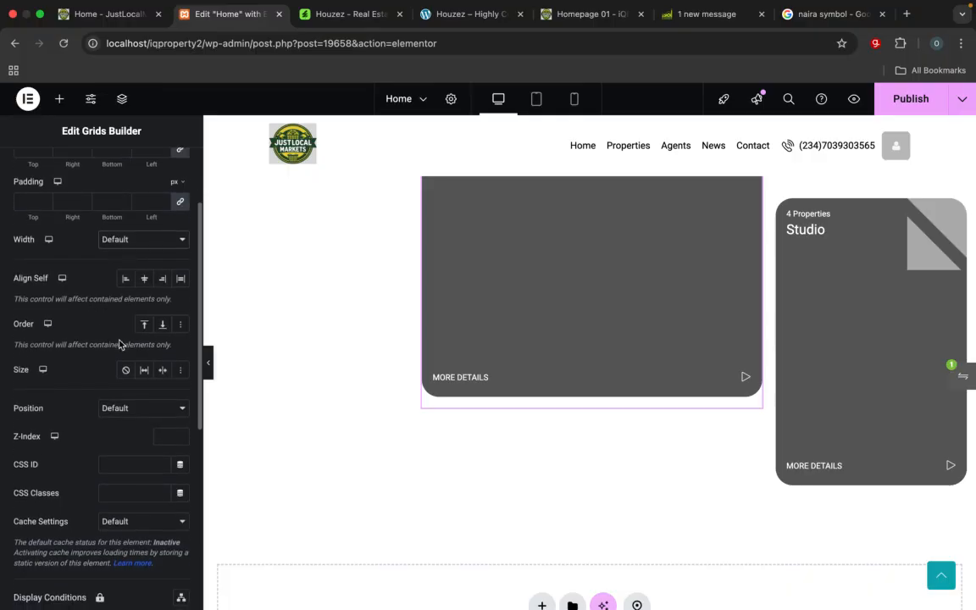
scroll(89, 327, "down", 5)
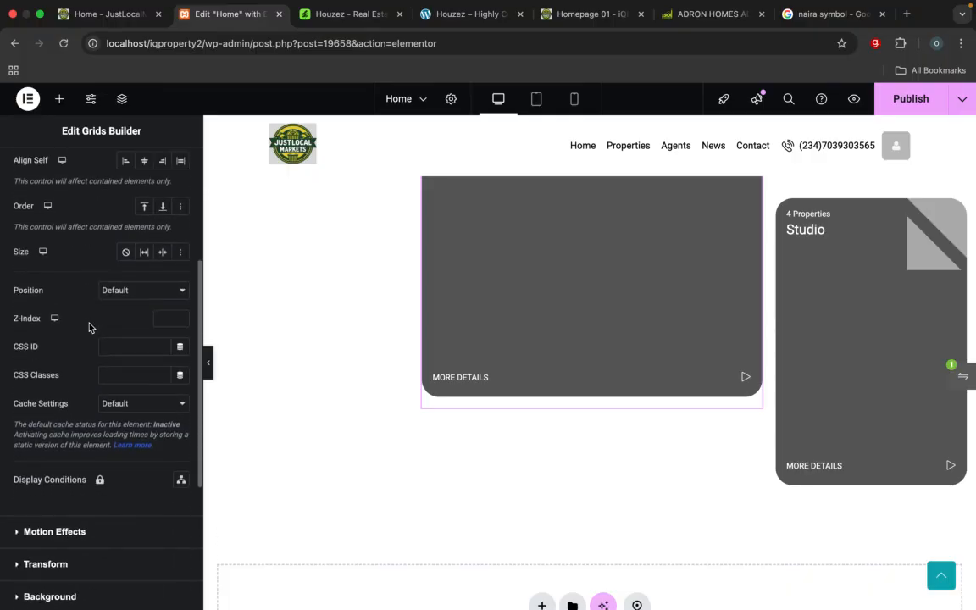
scroll(89, 327, "down", 6)
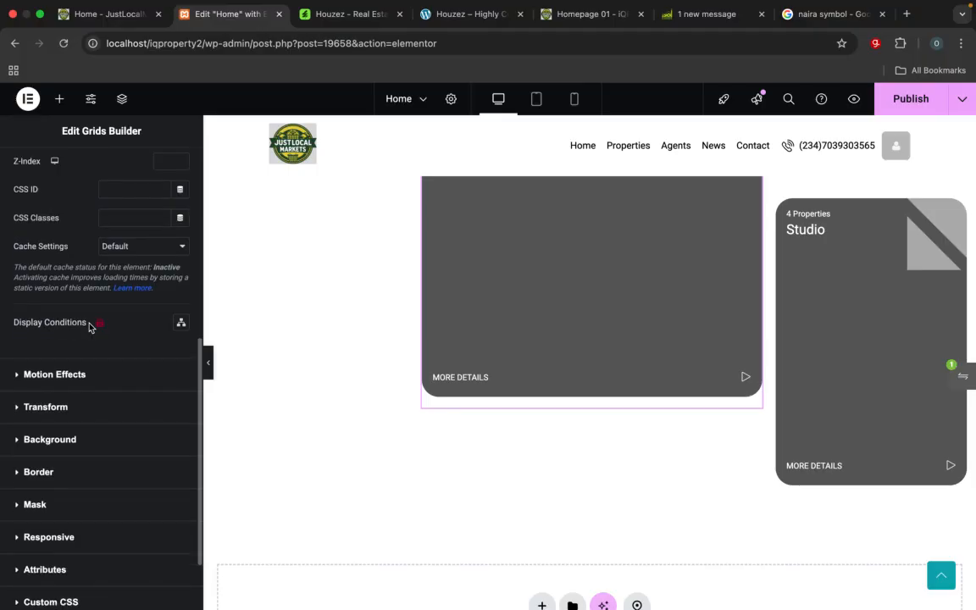
scroll(89, 327, "up", 14)
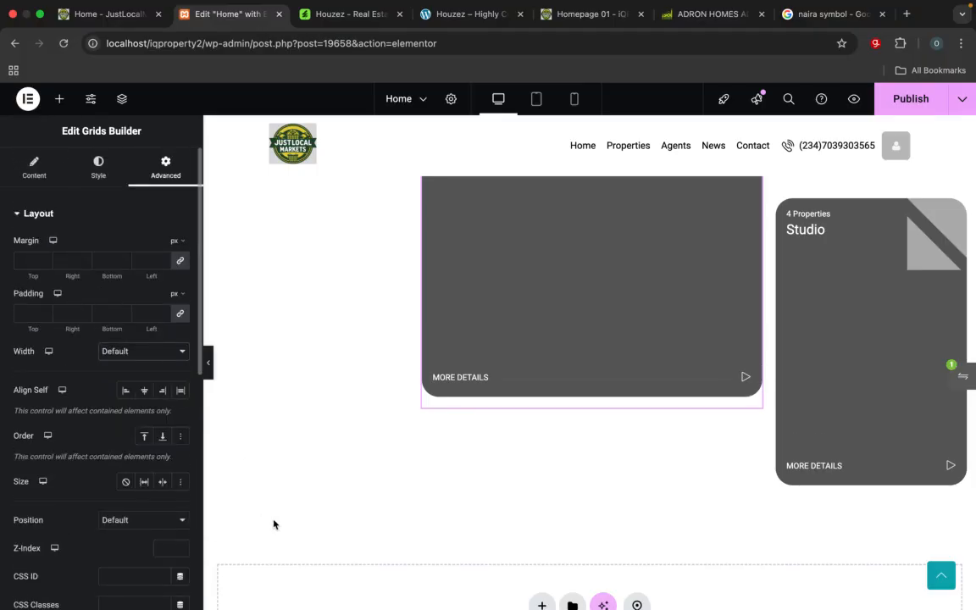
scroll(606, 370, "up", 2)
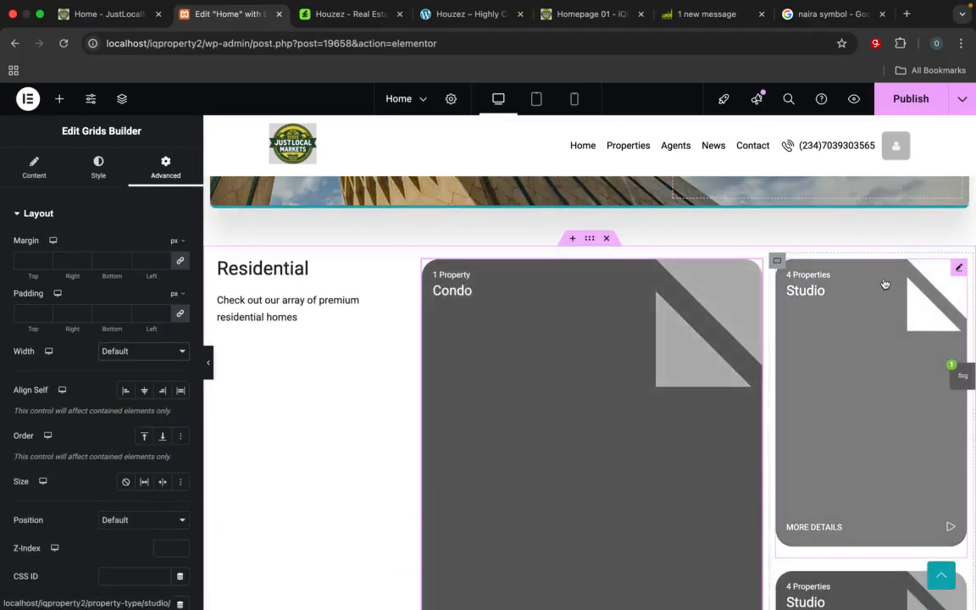
left_click(961, 270)
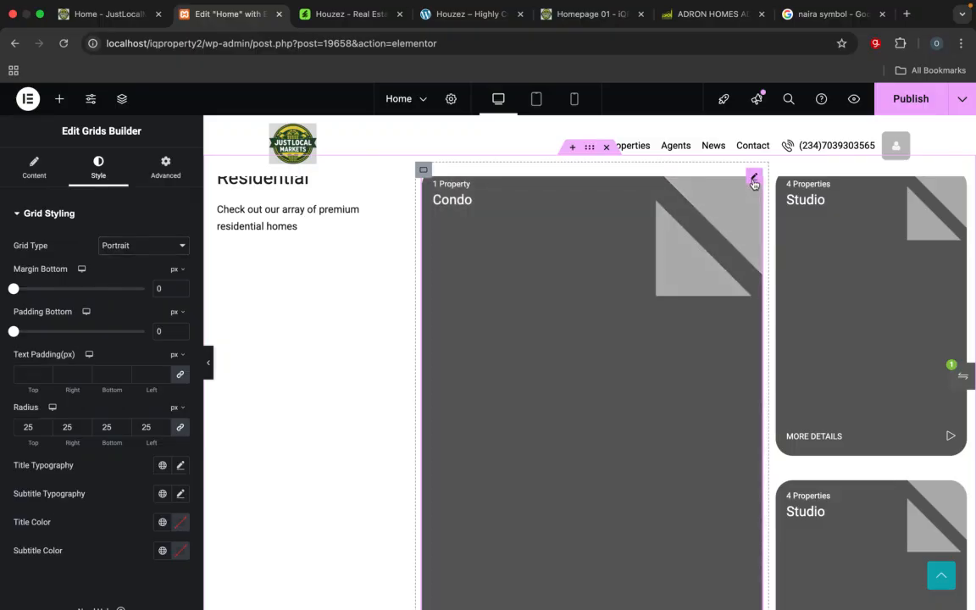
left_click(149, 251)
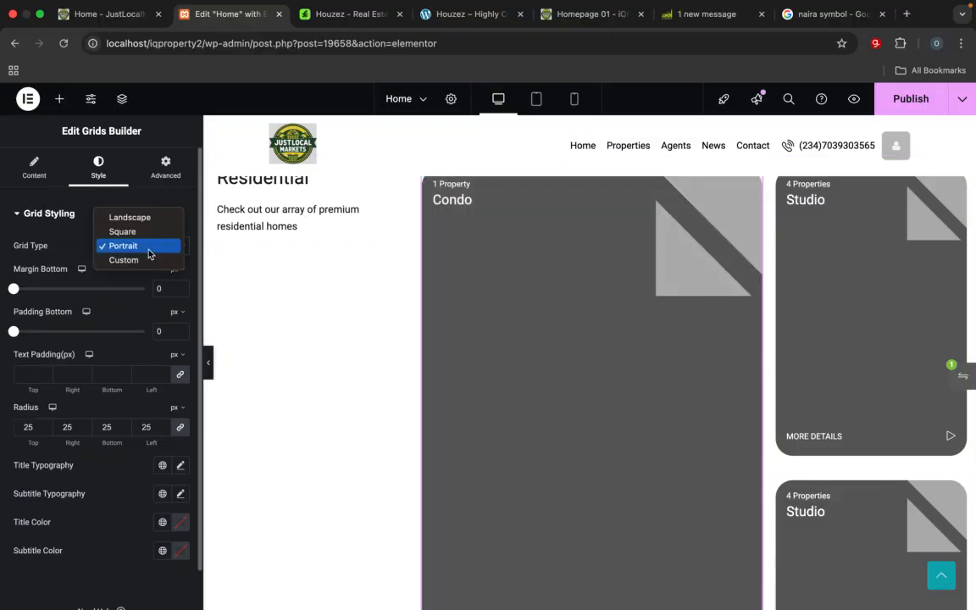
left_click(124, 259)
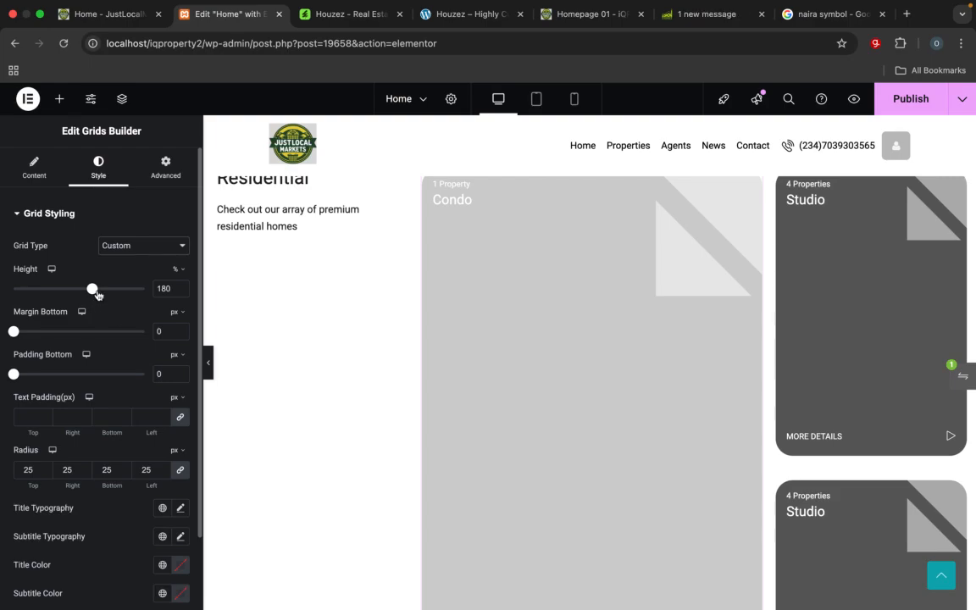
Step: Set the Condo card's custom grid height to 177%
scroll(319, 437, "down", 1)
scroll(318, 437, "down", 3)
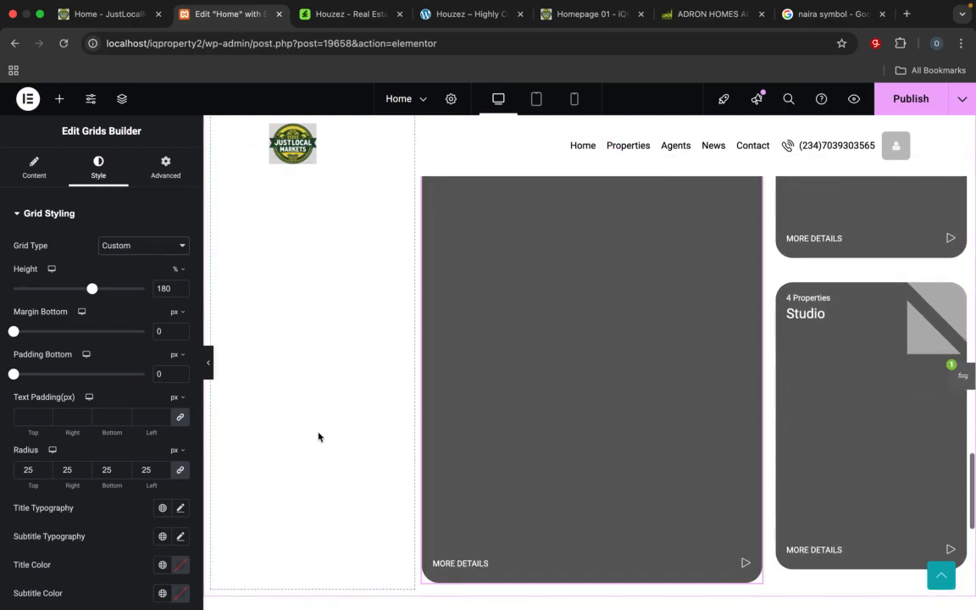
scroll(318, 437, "up", 4)
scroll(318, 437, "down", 2)
scroll(319, 437, "down", 3)
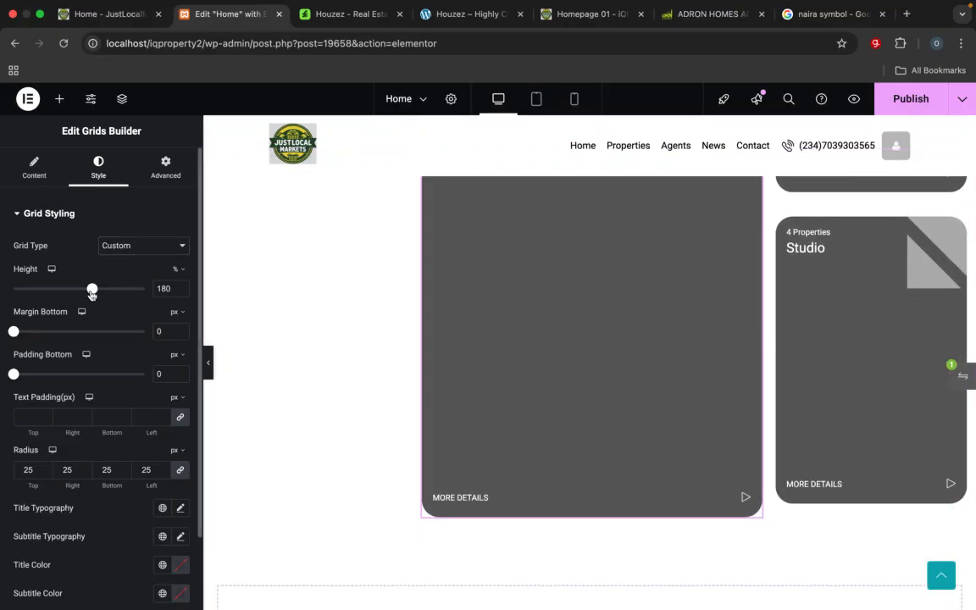
left_click_drag(91, 290, 91, 292)
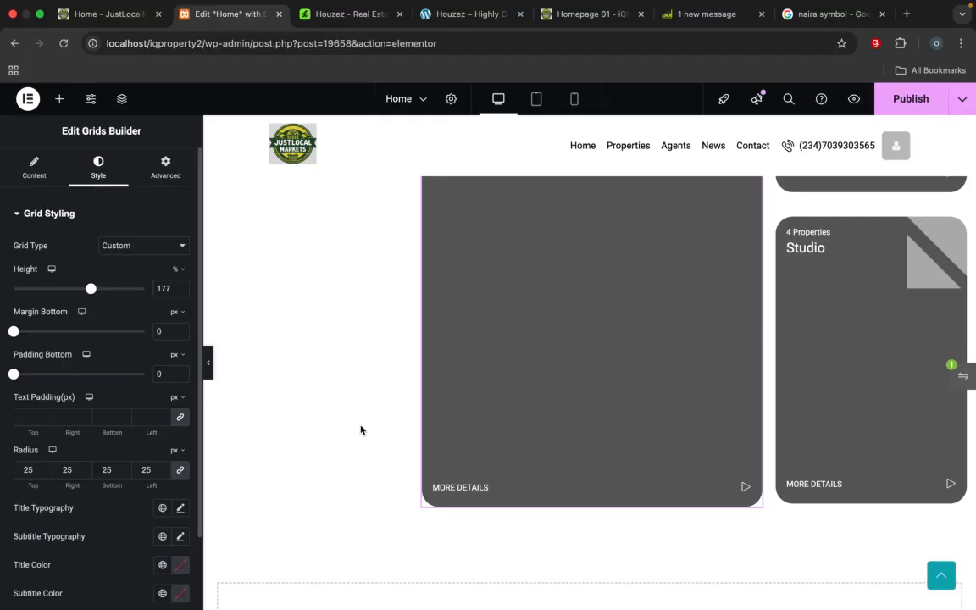
Step: Compare the Condo card's height with the two stacked Studio cards and examine the Residential card layout on the iQProperty reference homepage
scroll(579, 373, "up", 4)
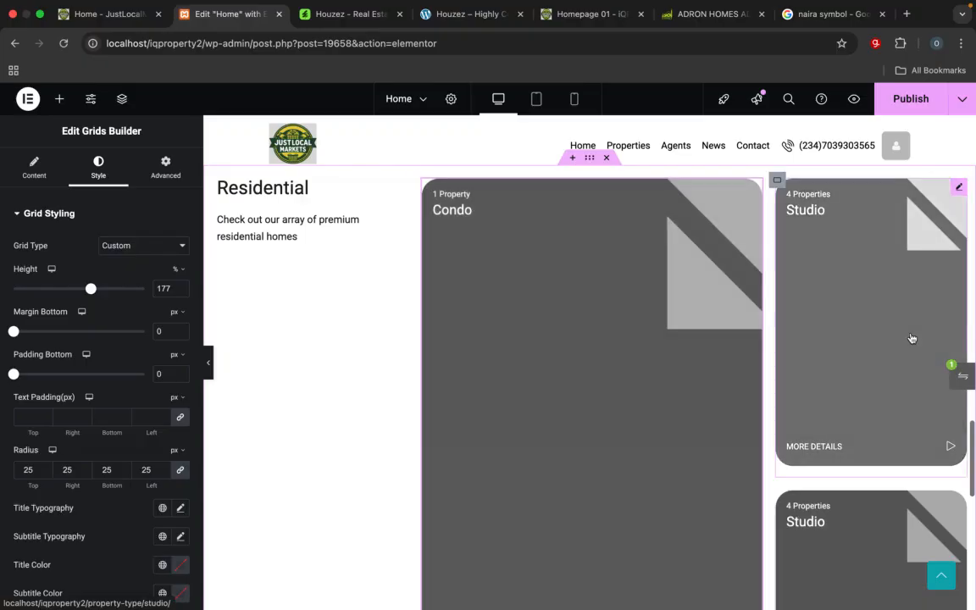
scroll(889, 499, "down", 3)
scroll(889, 499, "down", 2)
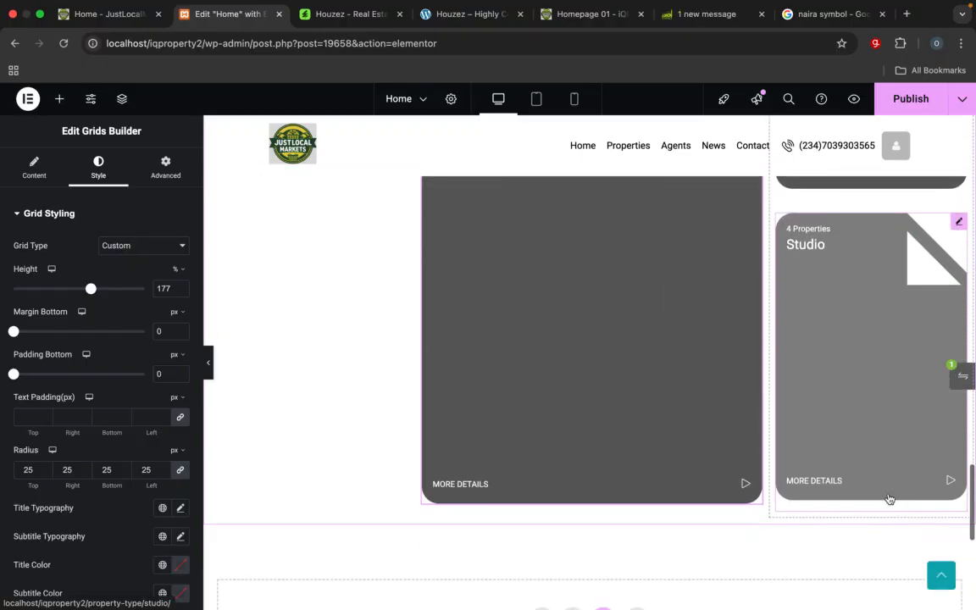
scroll(789, 417, "up", 4)
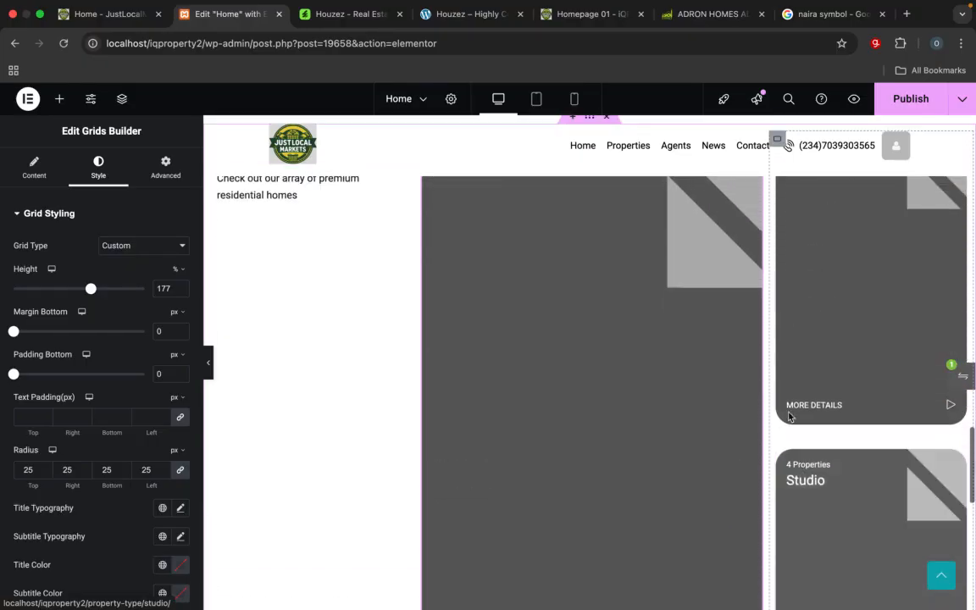
scroll(790, 418, "down", 1)
scroll(790, 417, "down", 3)
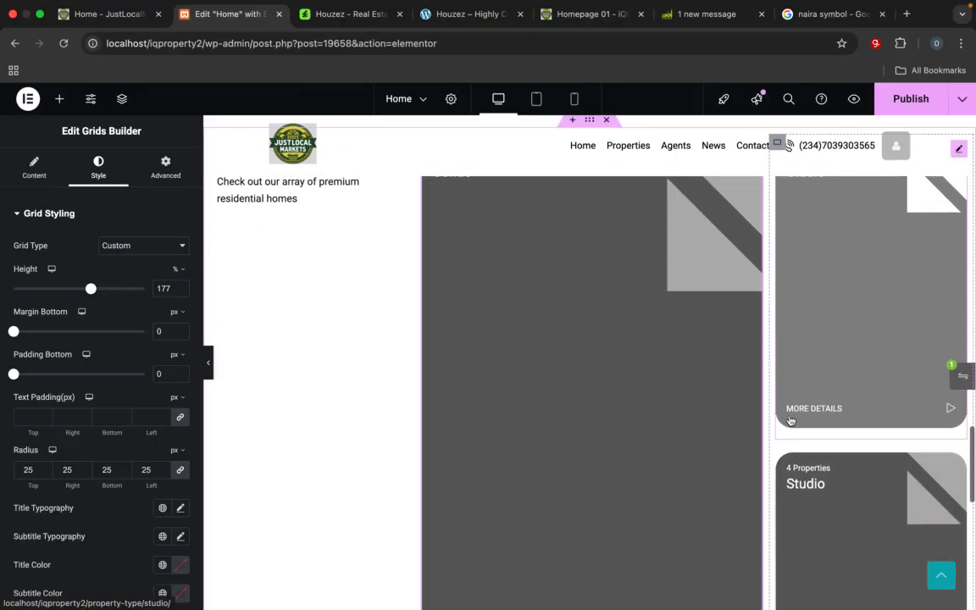
scroll(790, 421, "up", 1)
scroll(789, 421, "up", 2)
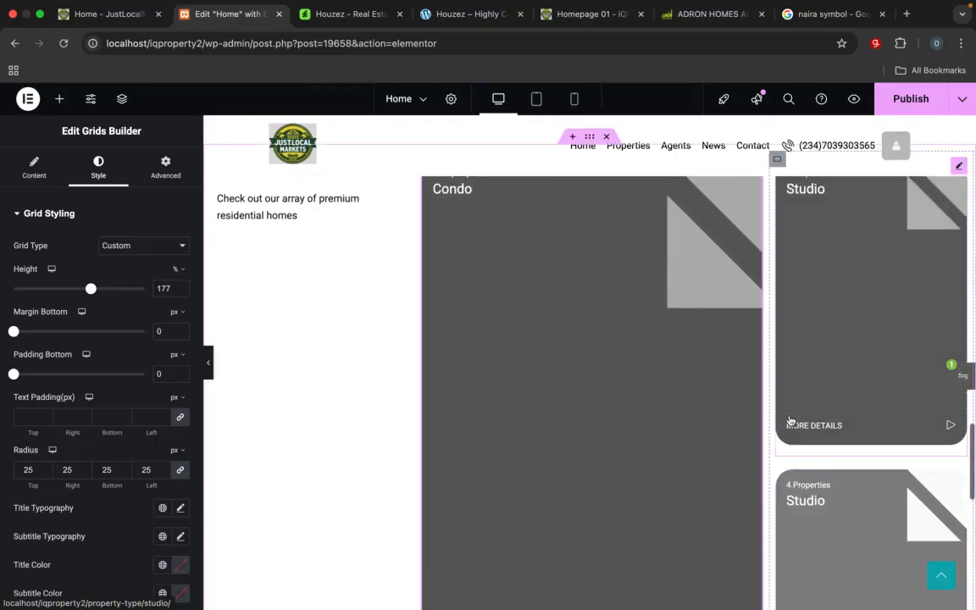
scroll(433, 348, "down", 2)
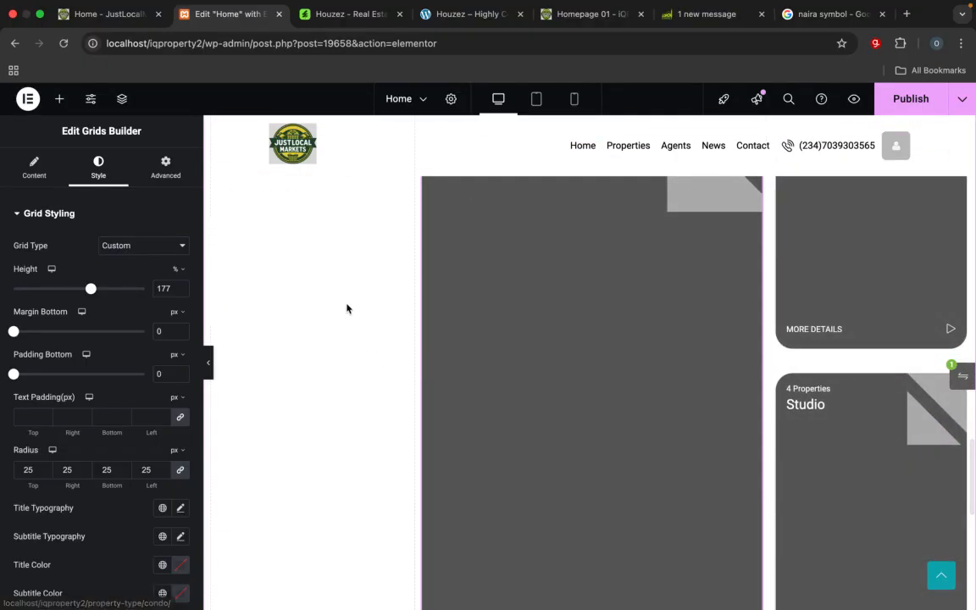
left_click(586, 18)
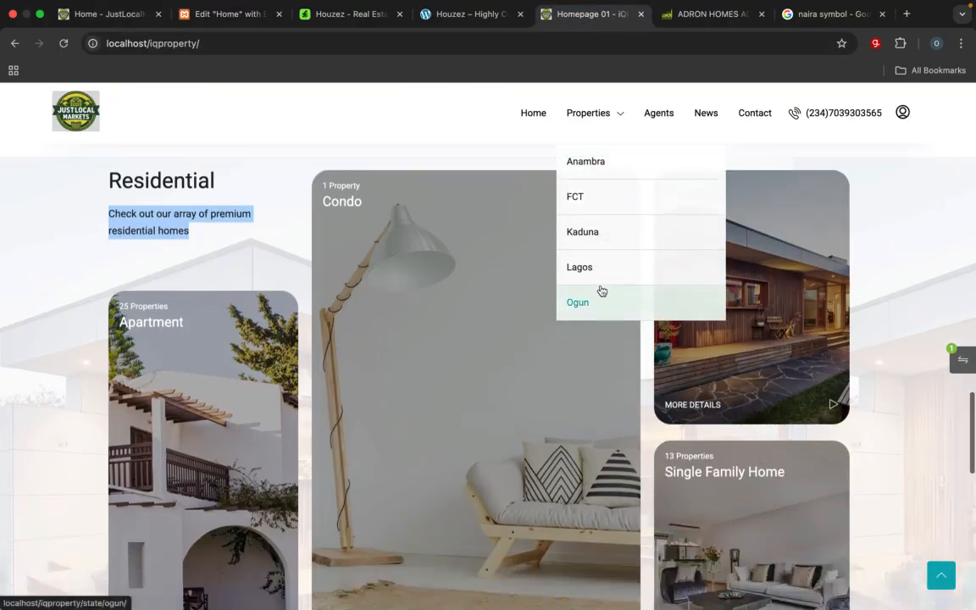
scroll(599, 289, "down", 3)
scroll(158, 382, "up", 1)
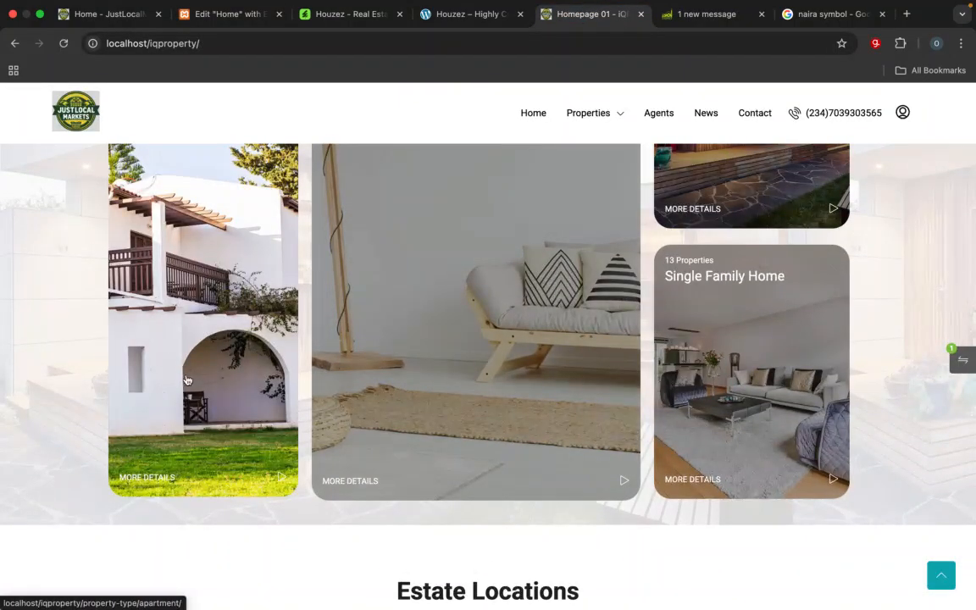
scroll(187, 380, "up", 1)
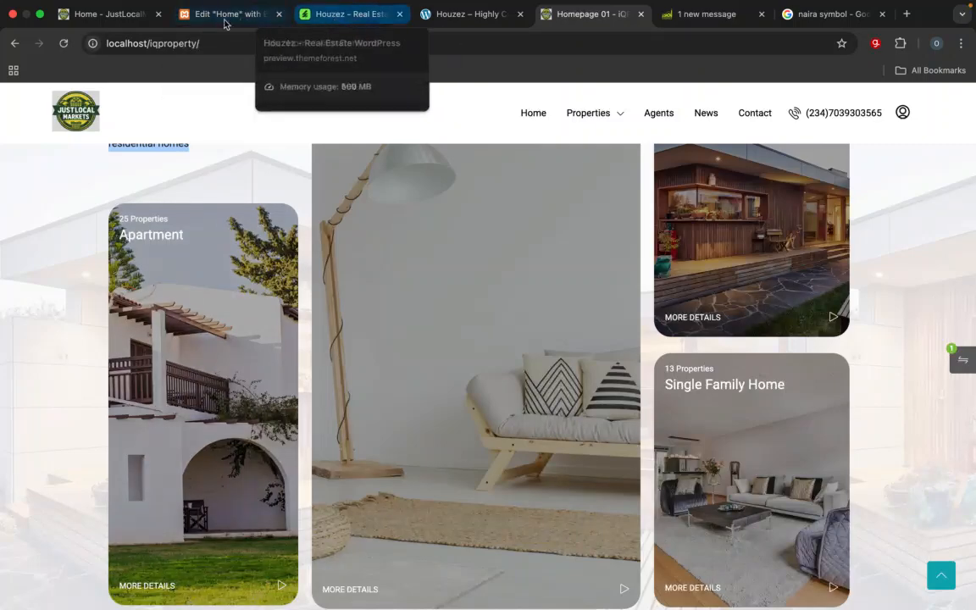
Step: Back in the Elementor editor, change the lower Studio card's property type to Single Family Home
left_click(224, 15)
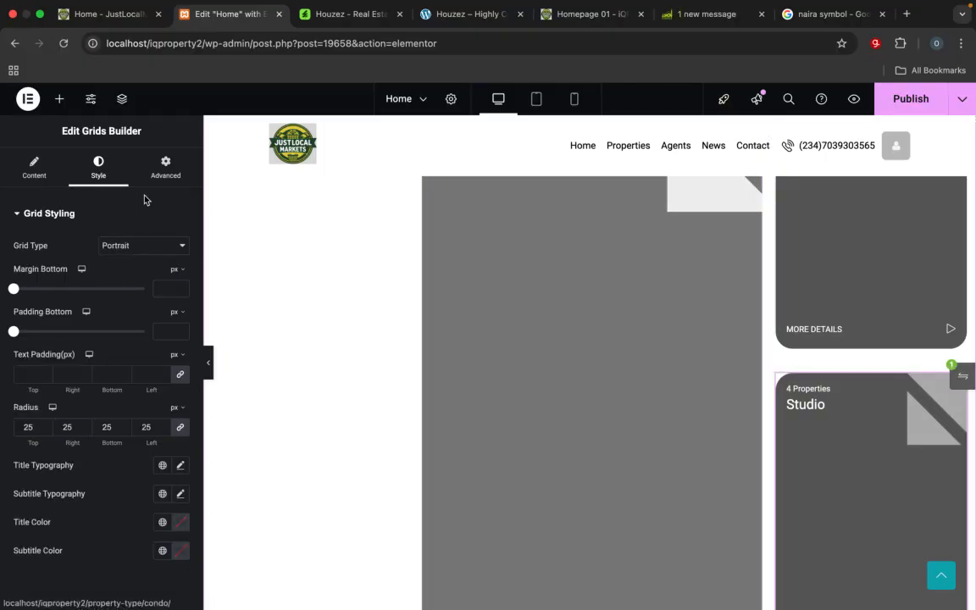
left_click(32, 173)
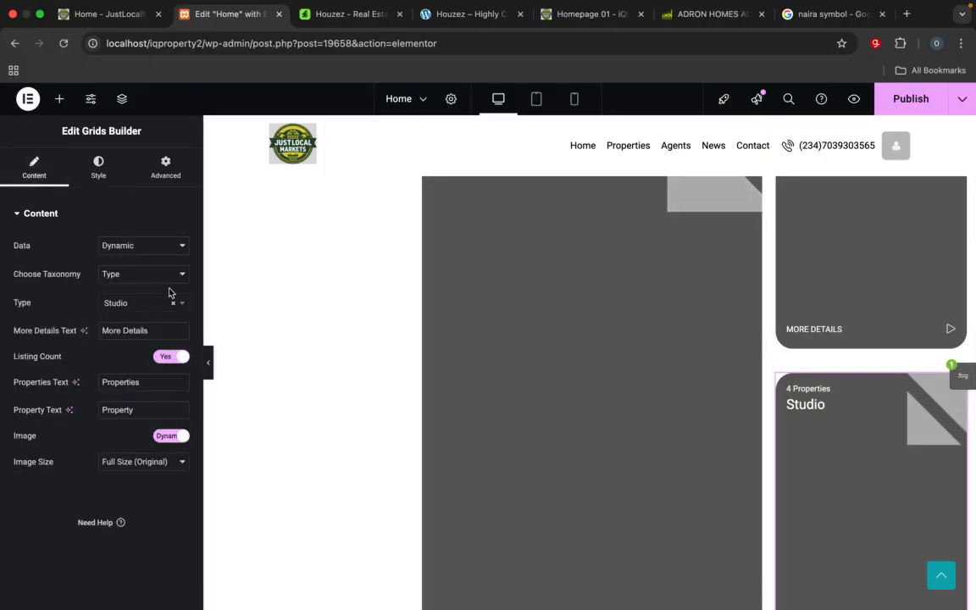
left_click(183, 307)
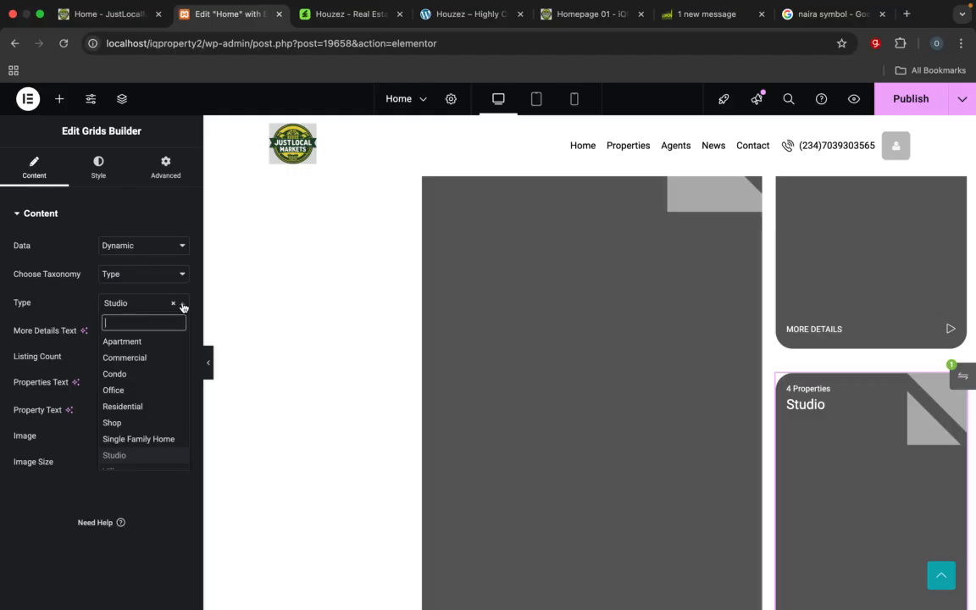
left_click(157, 438)
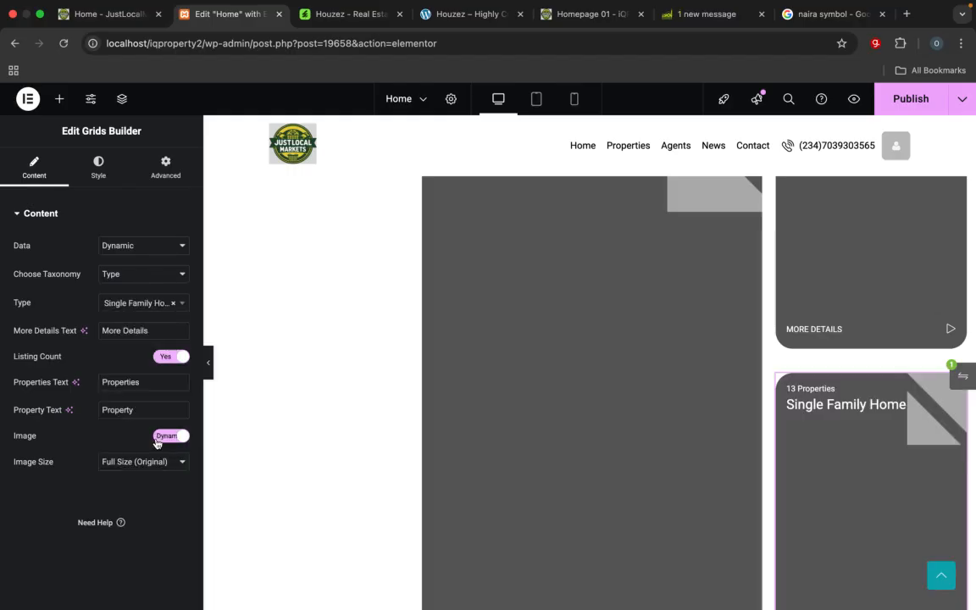
scroll(329, 465, "down", 2)
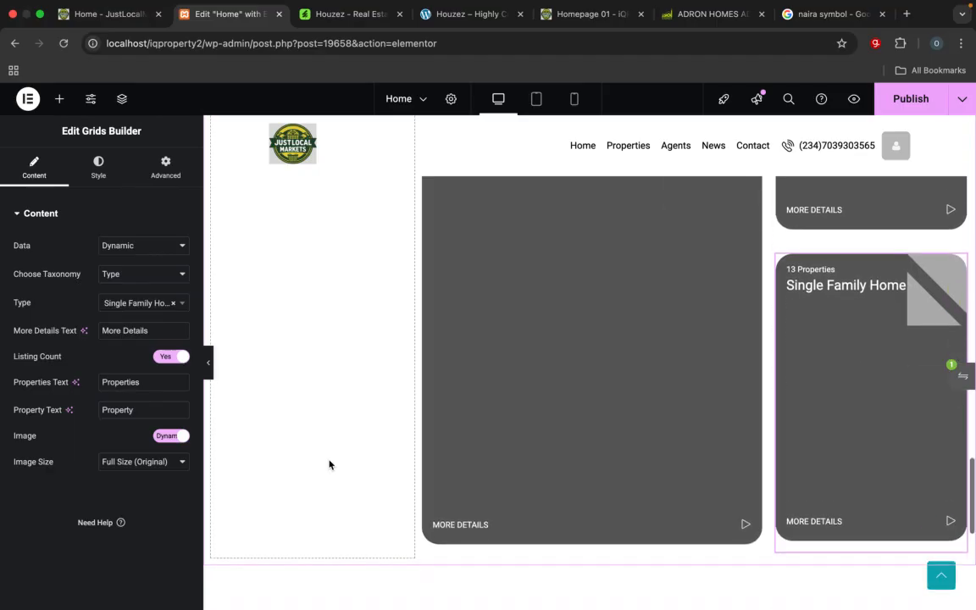
scroll(329, 465, "up", 1)
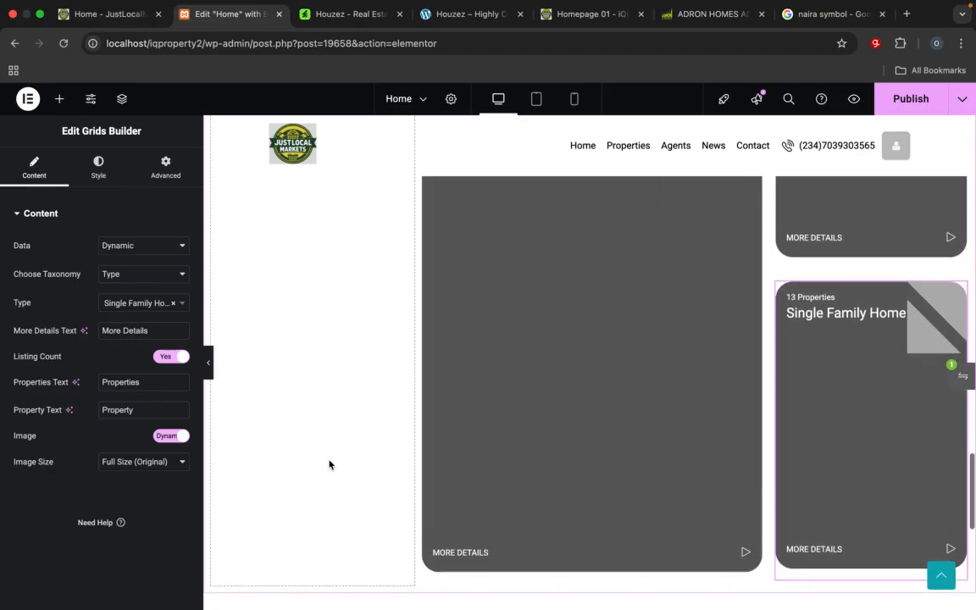
left_click(60, 100)
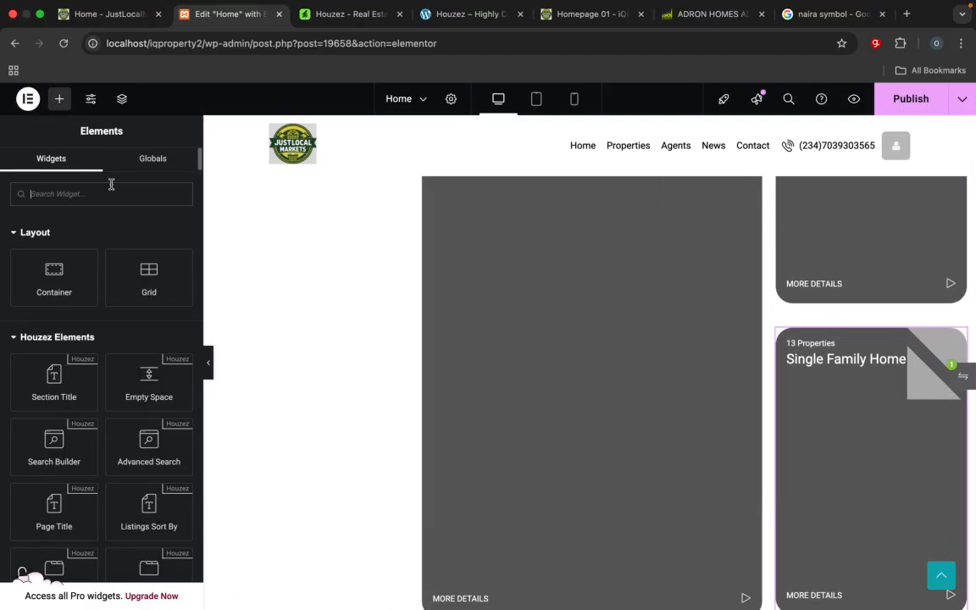
type("grid")
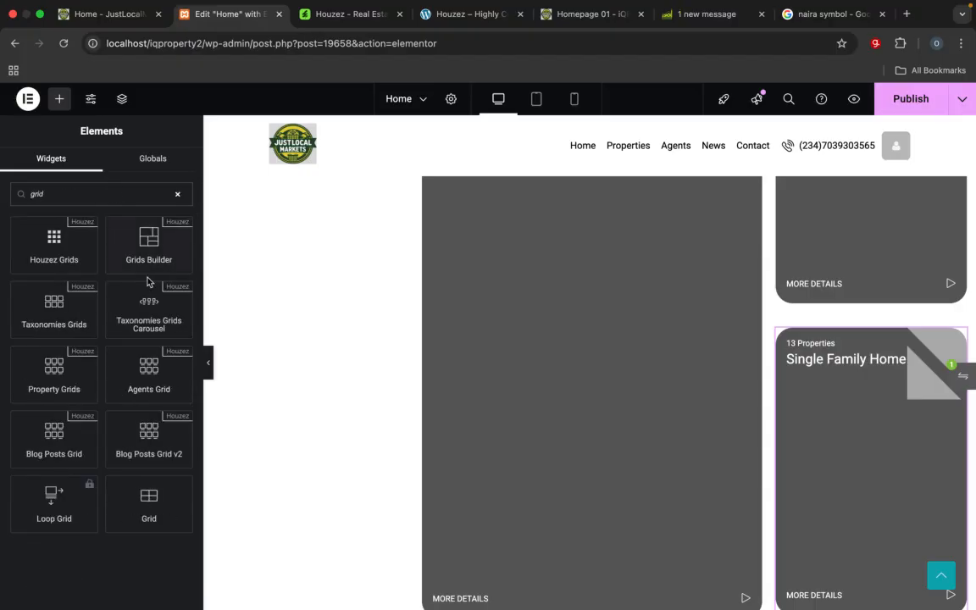
left_click_drag(154, 263, 316, 545)
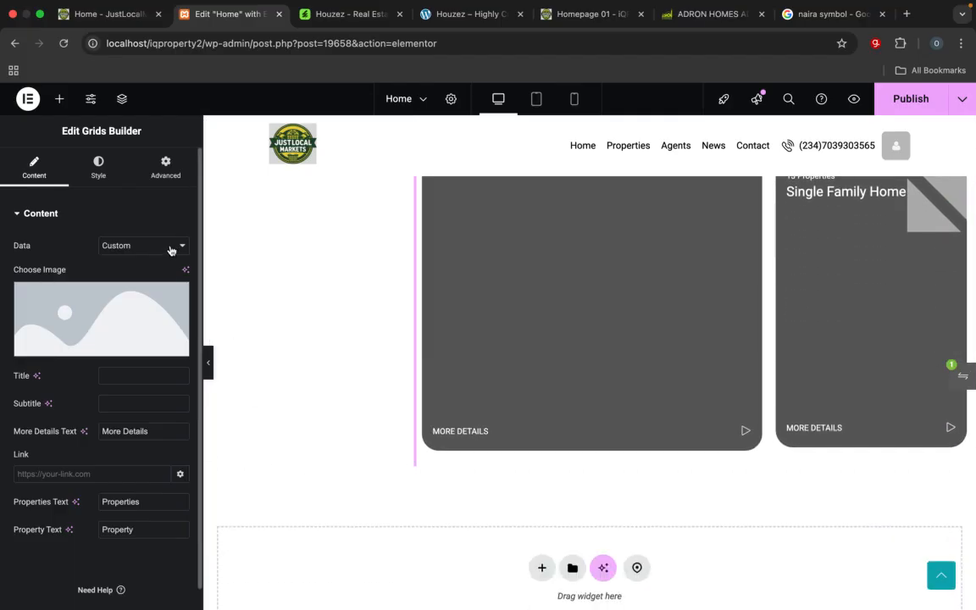
left_click(171, 247)
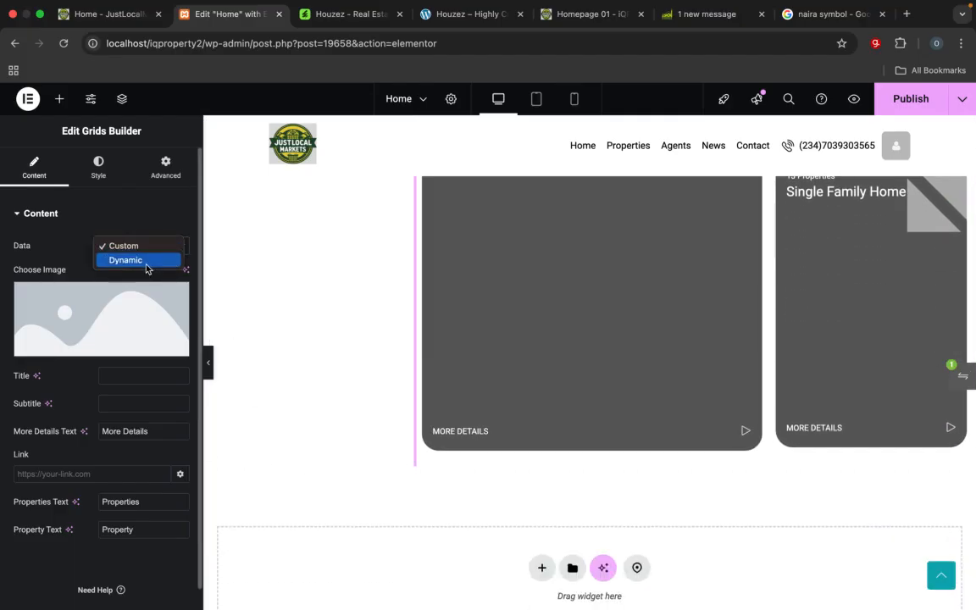
left_click(144, 261)
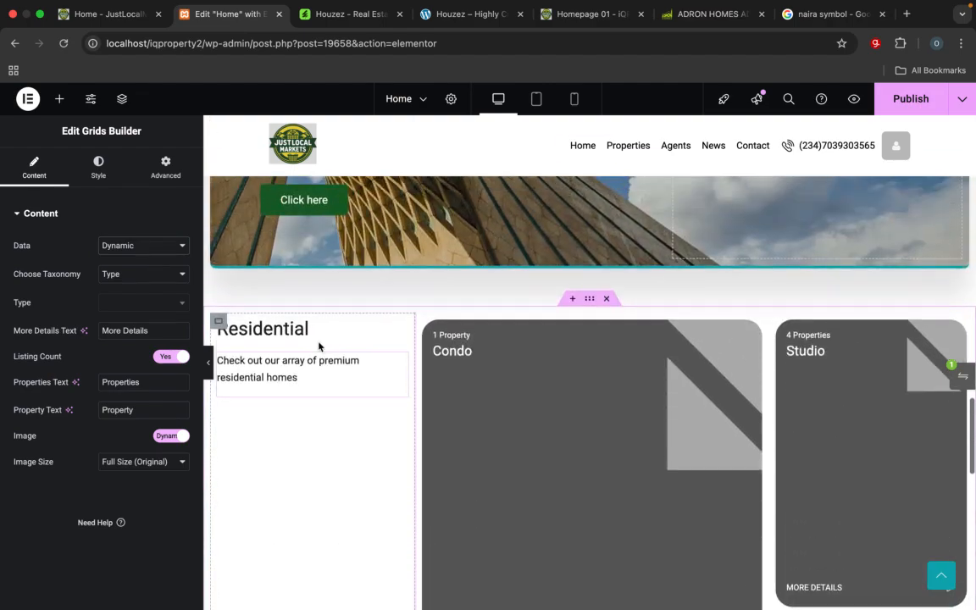
scroll(318, 346, "down", 10)
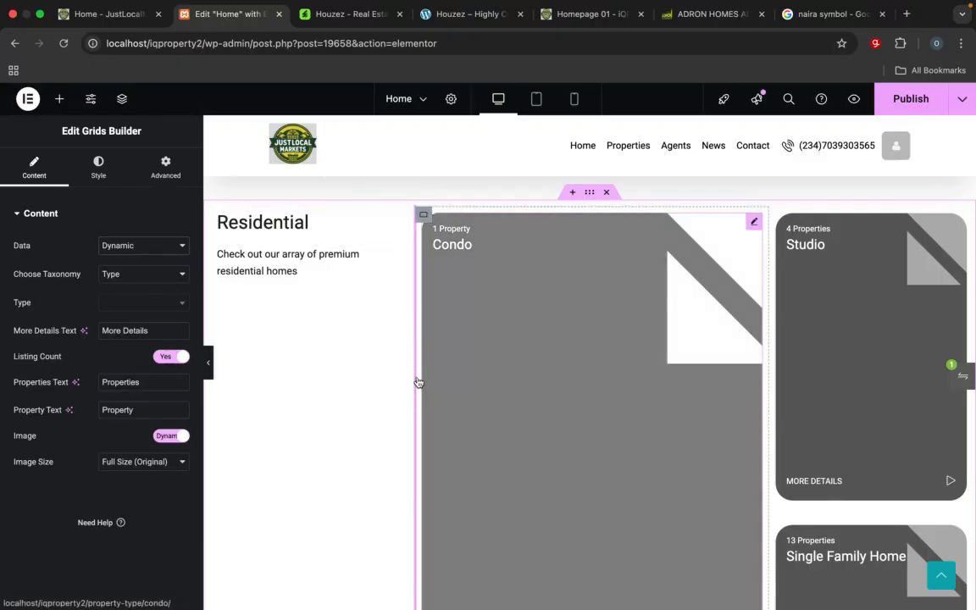
scroll(308, 382, "down", 5)
scroll(309, 383, "down", 1)
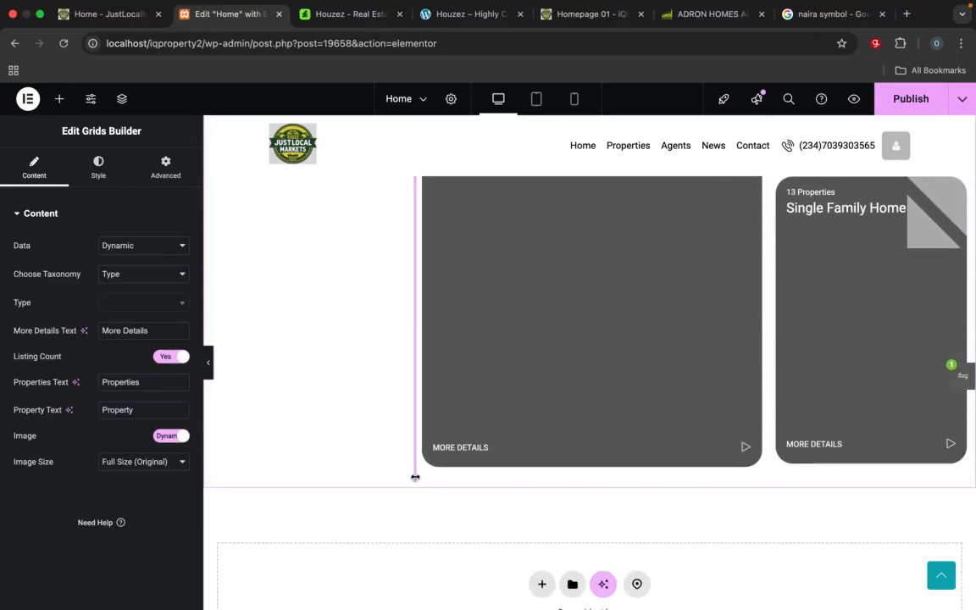
key("super+z")
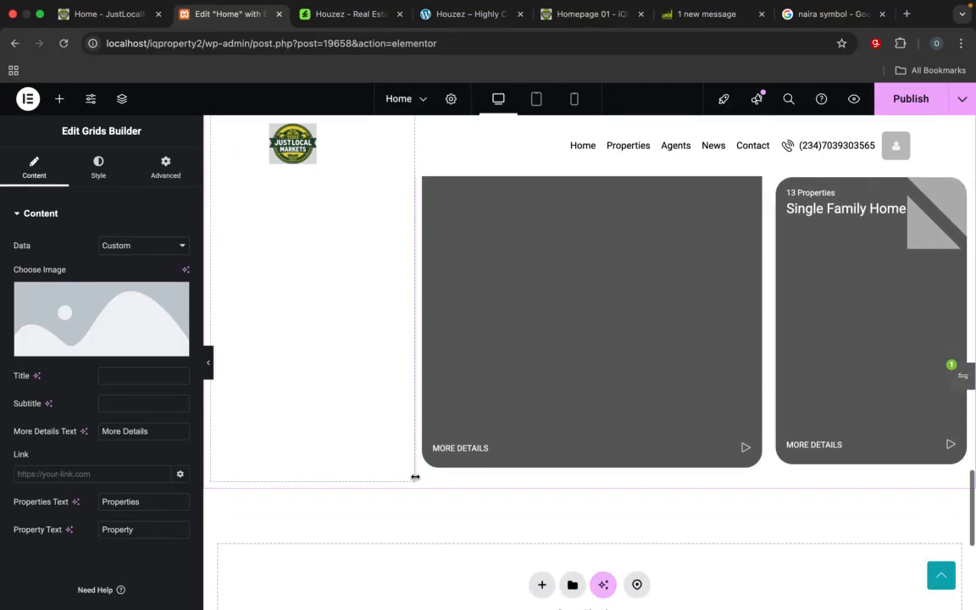
scroll(415, 477, "up", 2)
key("super+z")
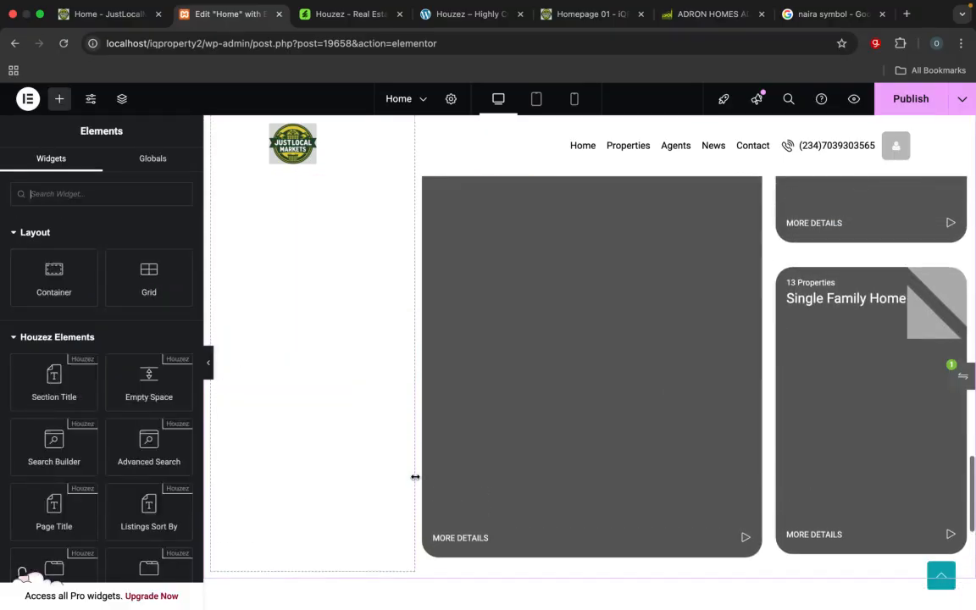
Step: Add a Grids Builder widget directly beneath the description text in the Residential column
scroll(415, 477, "down", 10)
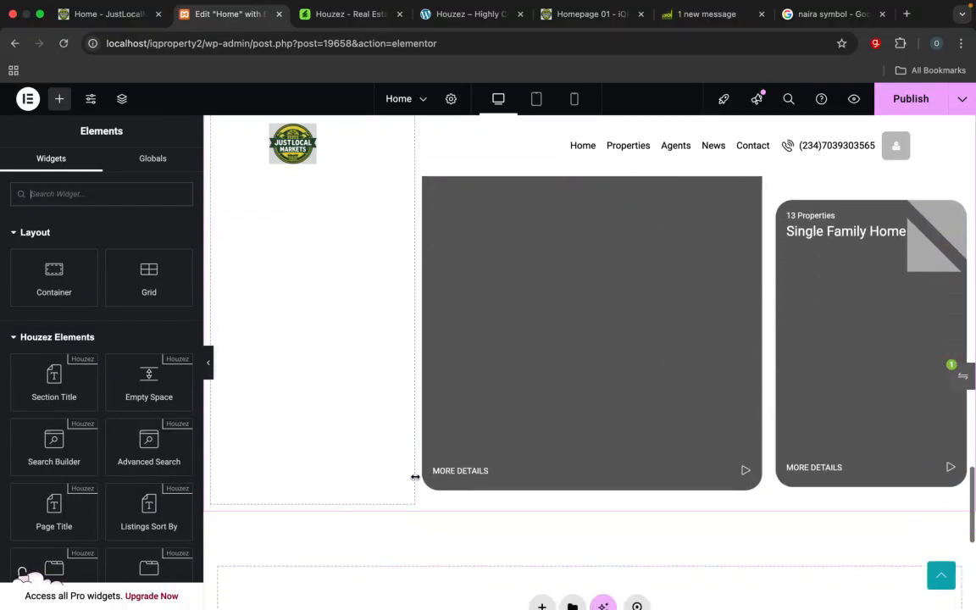
scroll(293, 358, "up", 7)
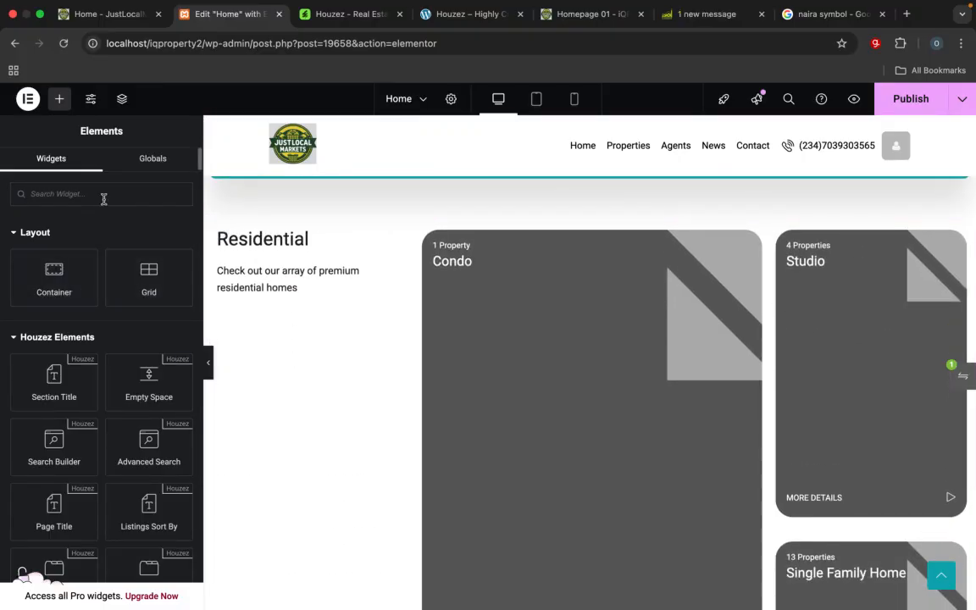
type("grid")
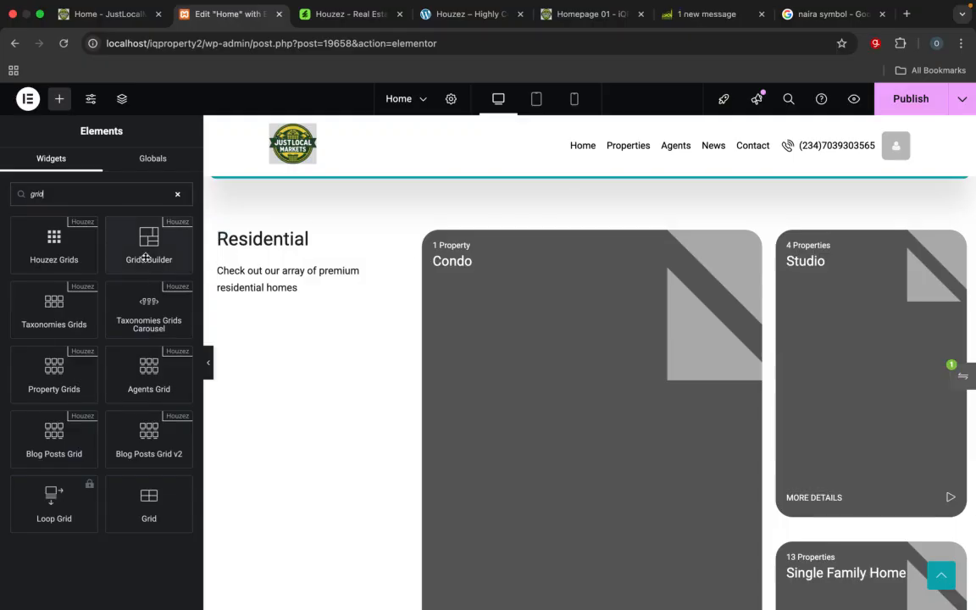
left_click_drag(134, 235, 254, 307)
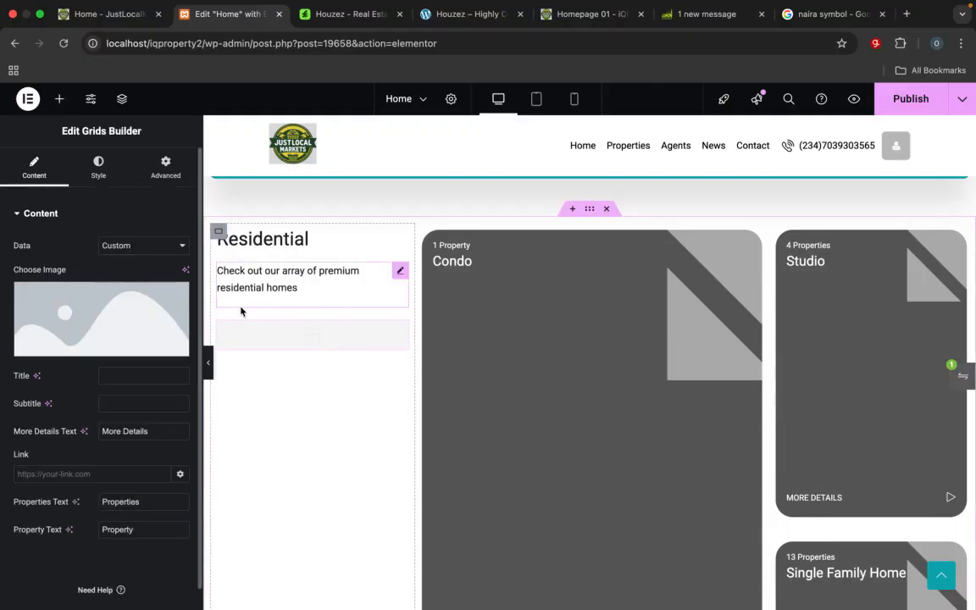
Step: Set the new Residential grid card's data source to Dynamic and its property type to Apartment
left_click(144, 246)
left_click(138, 259)
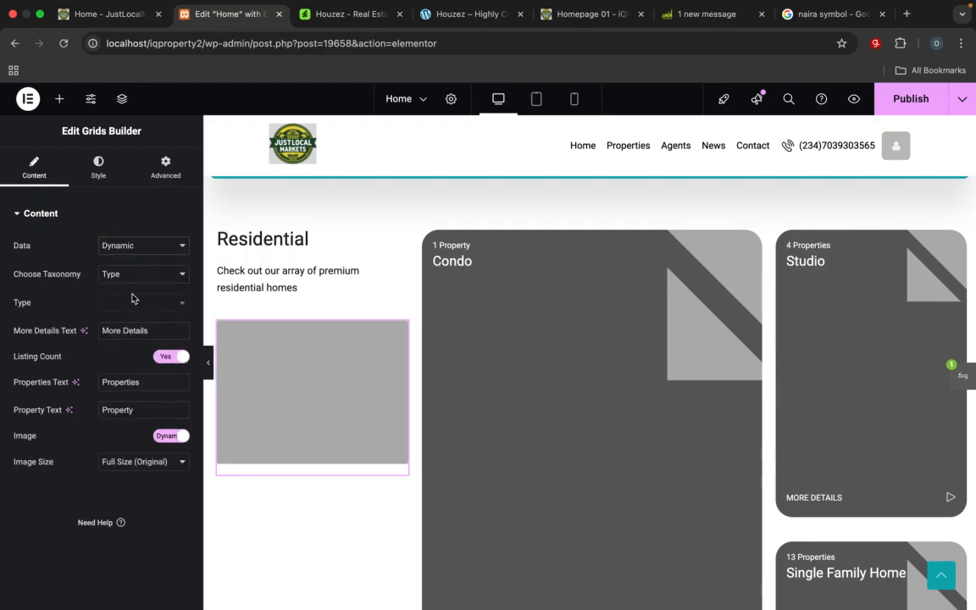
left_click(133, 301)
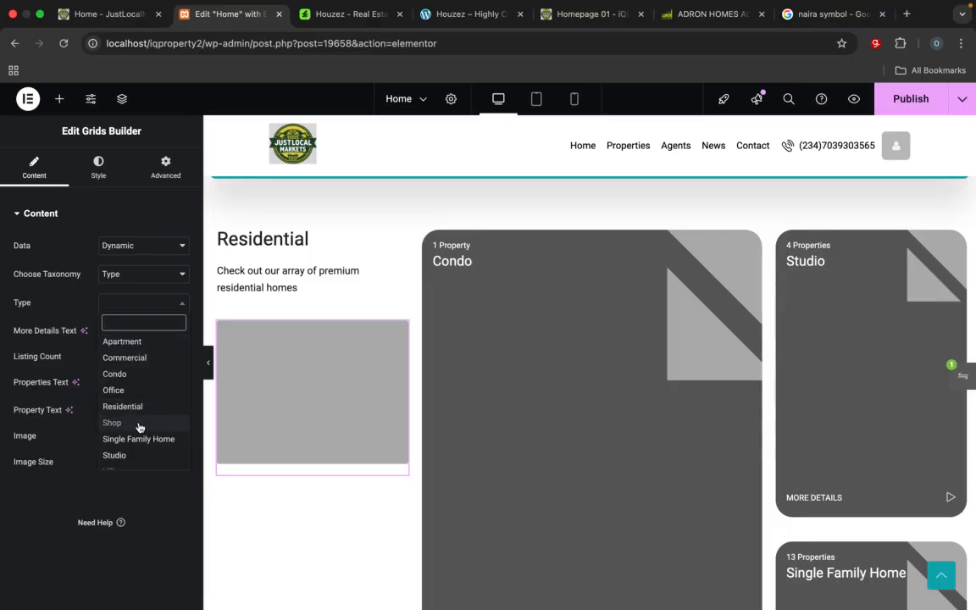
left_click(127, 341)
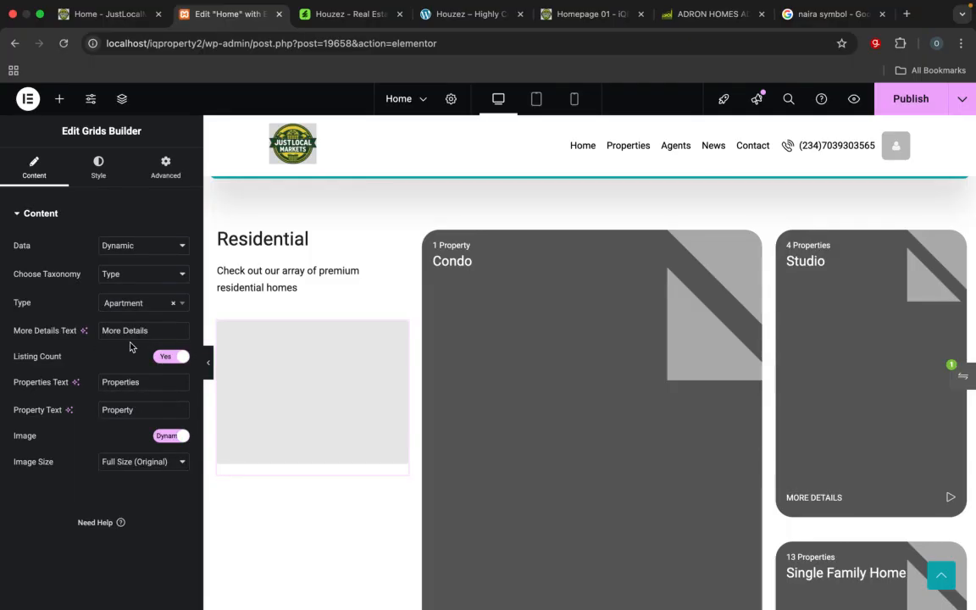
scroll(325, 418, "down", 1)
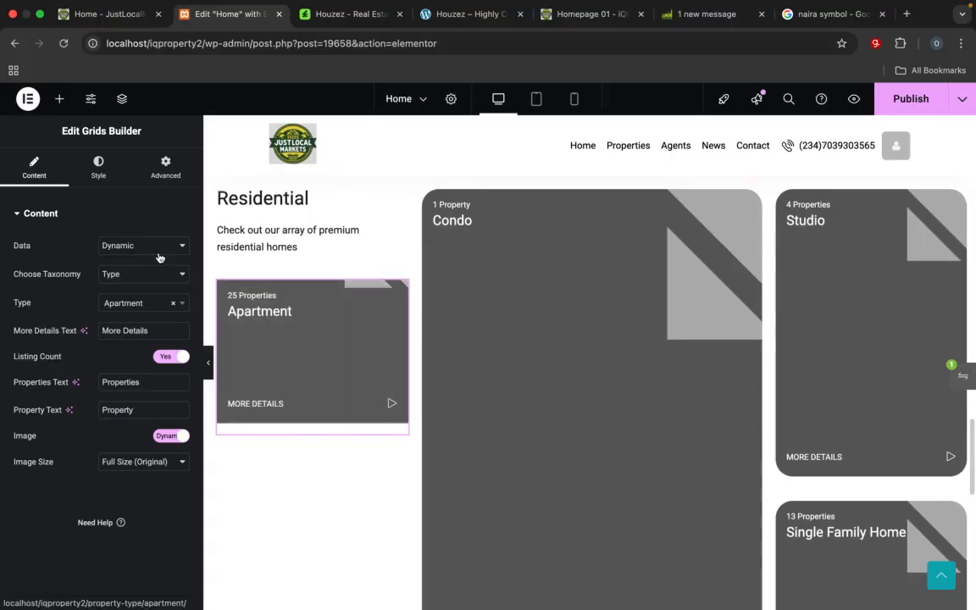
Step: Set the Apartment card's grid type to Portrait and give all its corners a 25 px radius
left_click(98, 173)
left_click(147, 252)
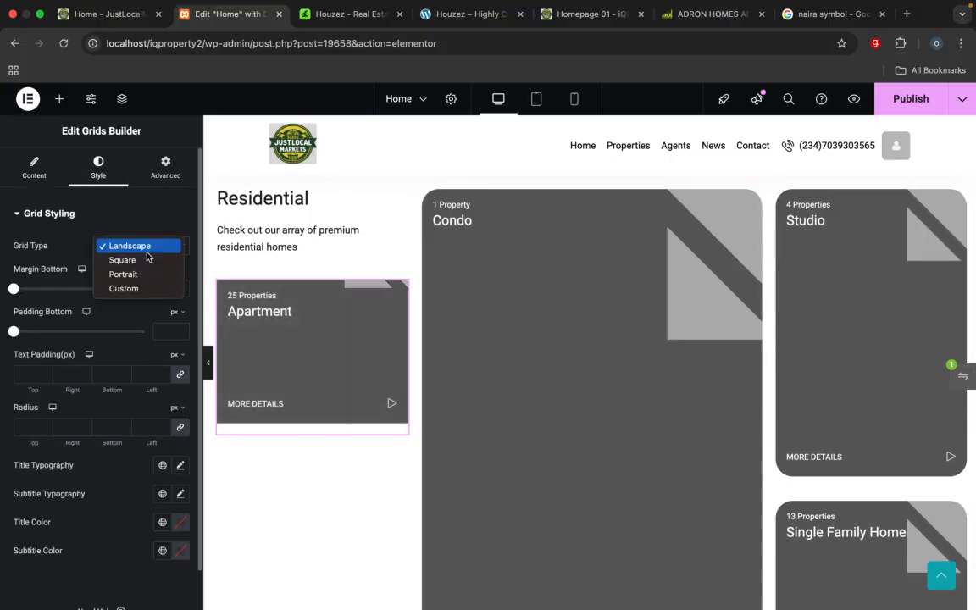
left_click(137, 275)
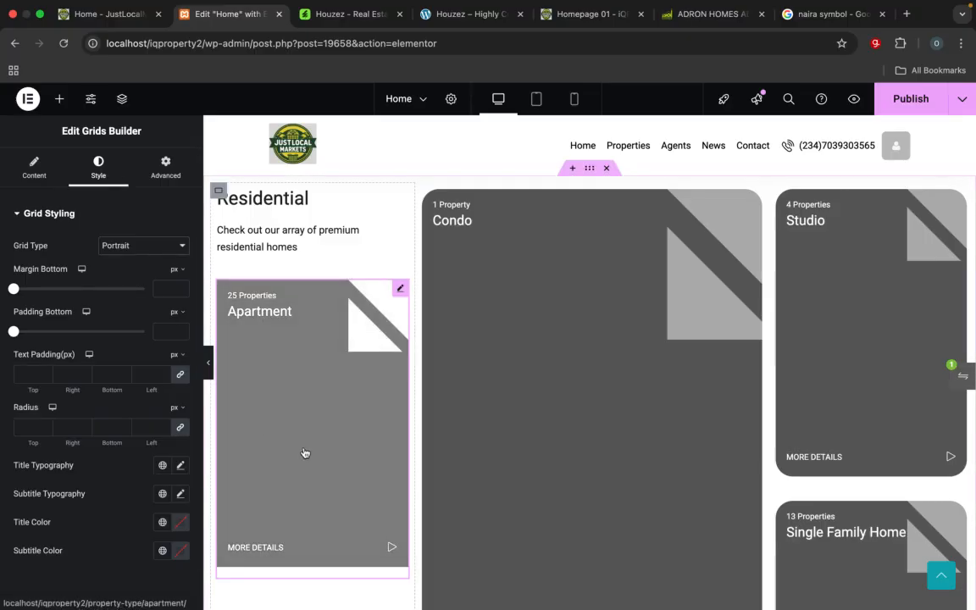
scroll(305, 453, "down", 5)
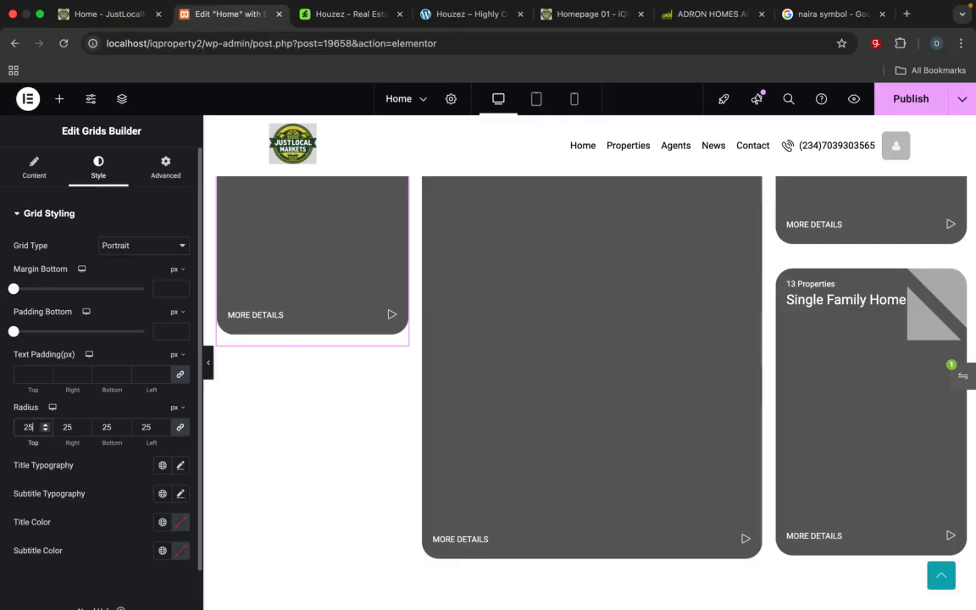
scroll(318, 395, "up", 4)
scroll(320, 396, "down", 2)
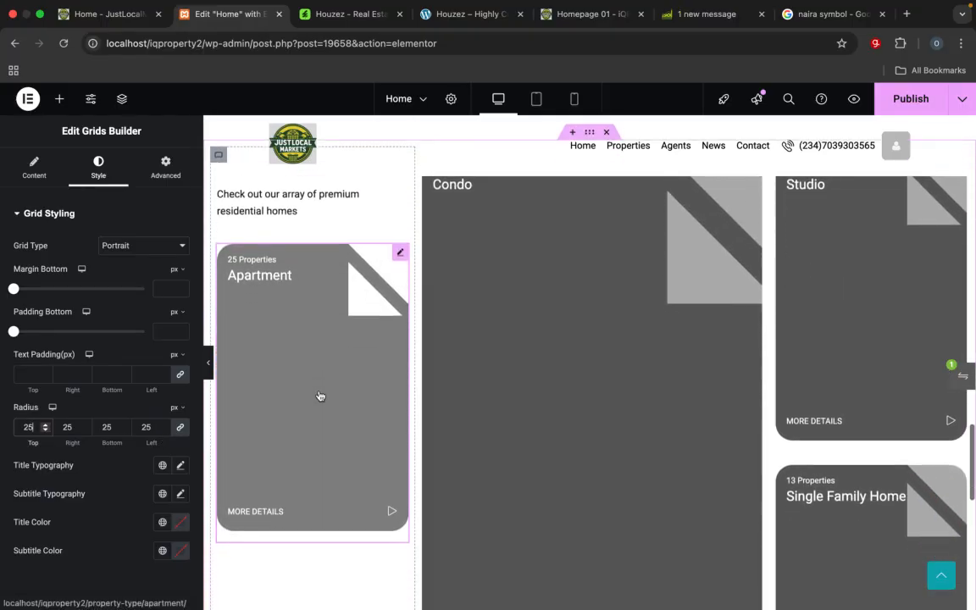
scroll(320, 396, "up", 4)
scroll(320, 394, "down", 6)
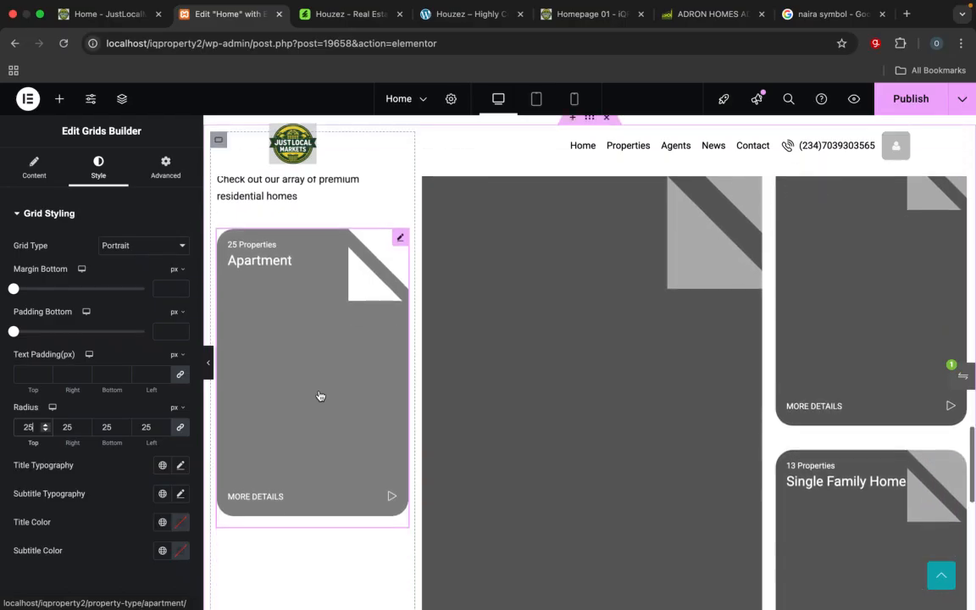
scroll(313, 400, "up", 4)
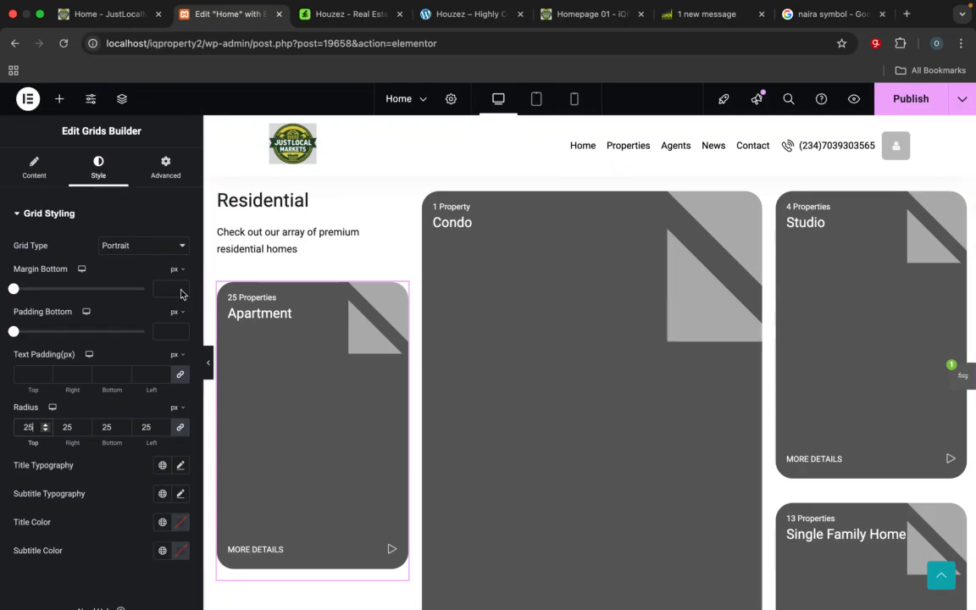
Step: Unlink the Apartment card's margin sides and set only its top margin to 20 px
left_click(165, 169)
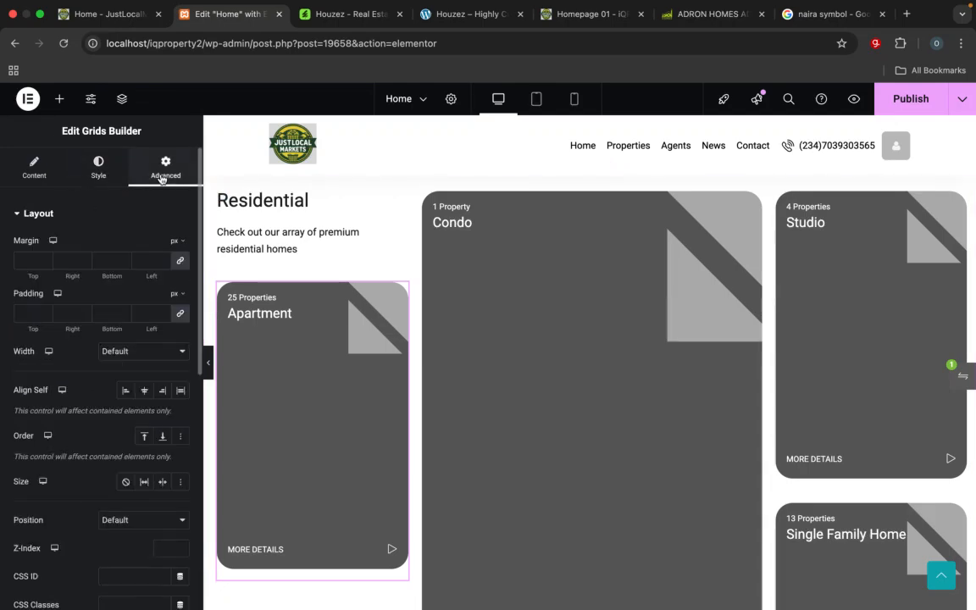
left_click(100, 167)
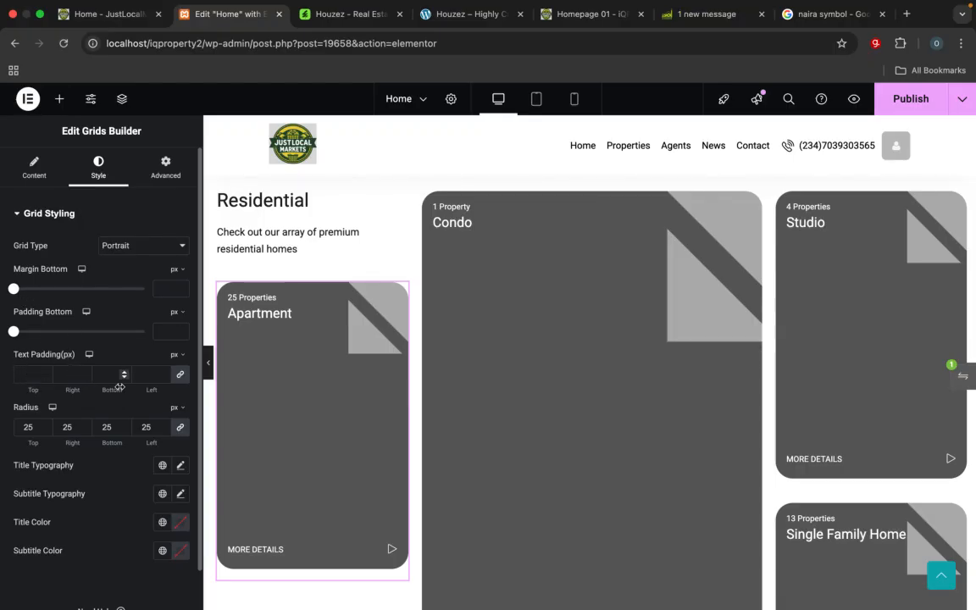
left_click(171, 166)
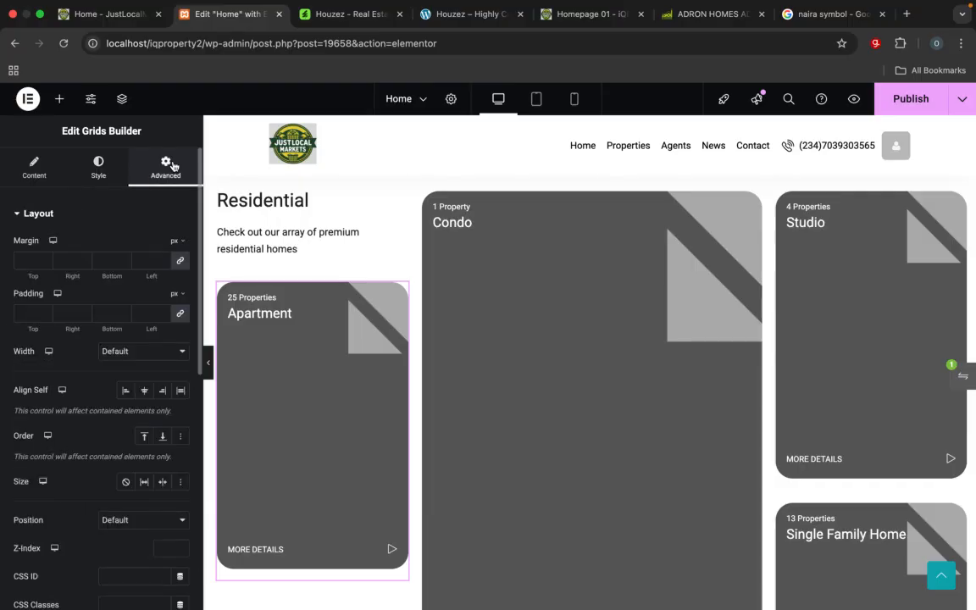
left_click(180, 262)
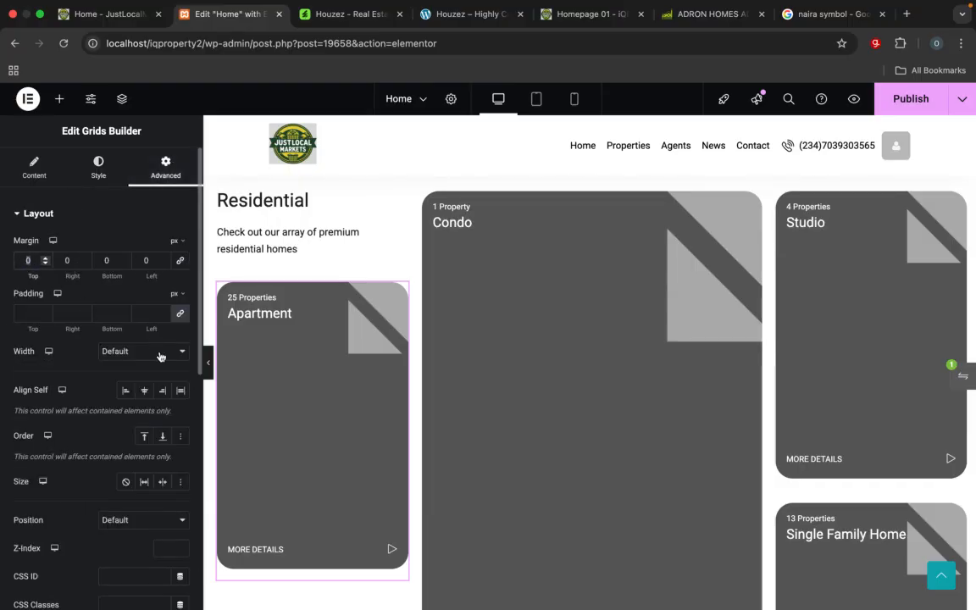
type("20")
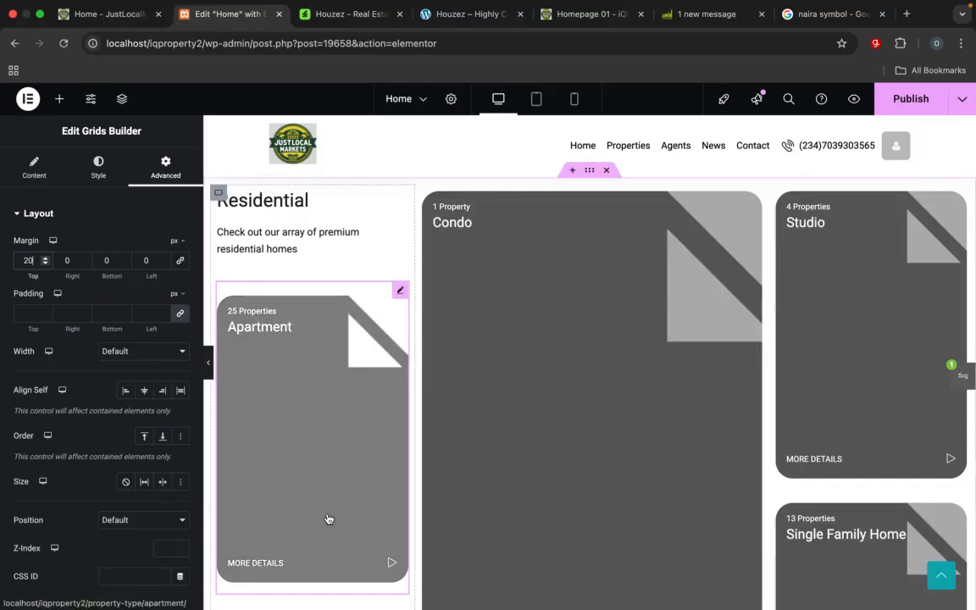
scroll(327, 516, "down", 3)
scroll(320, 511, "up", 2)
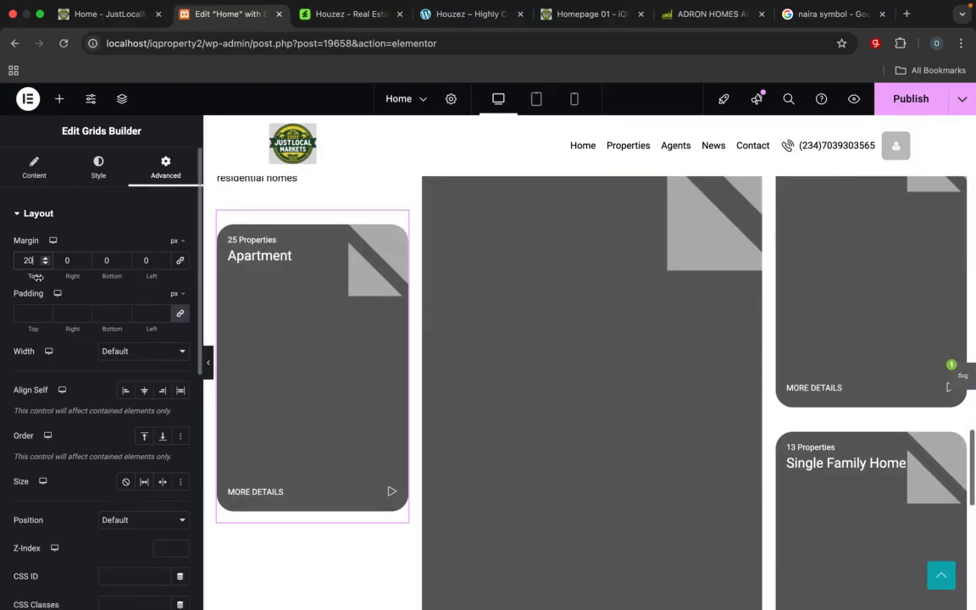
Step: Increase the Apartment card's top margin to 40 px and check its spacing below the Residential description
key("BackSpace")
key("BackSpace")
type("040")
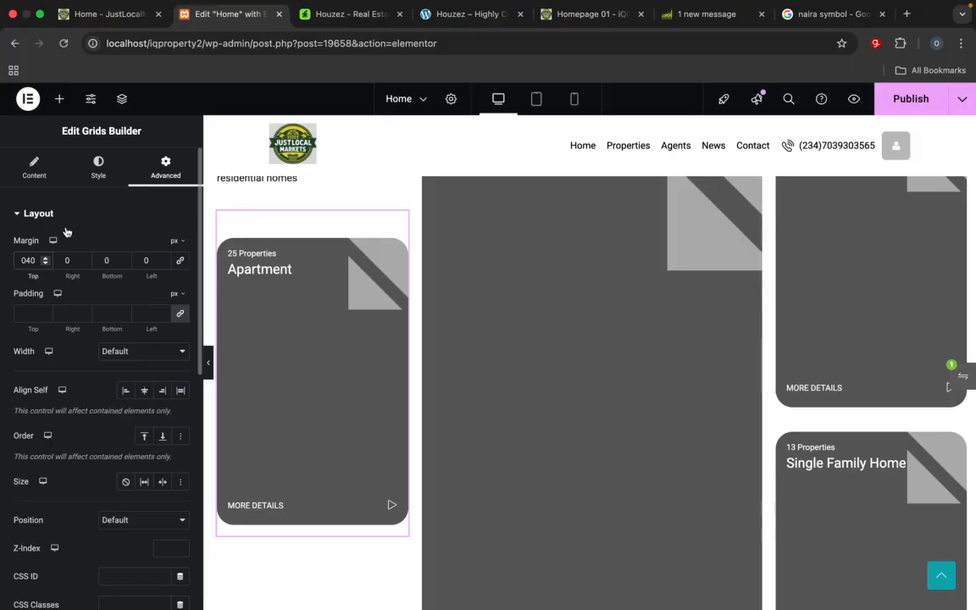
scroll(293, 370, "up", 3)
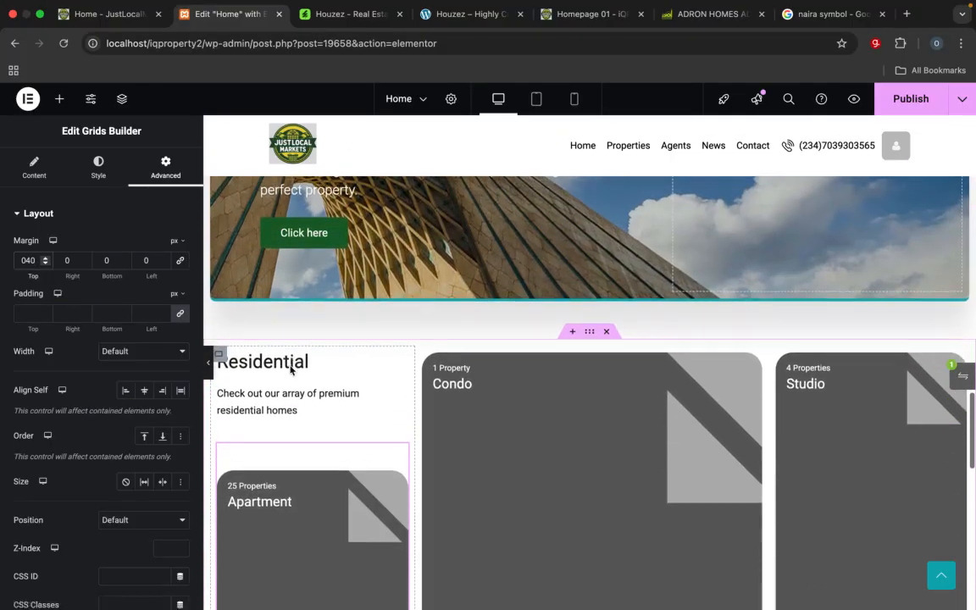
scroll(290, 369, "down", 2)
scroll(289, 364, "down", 2)
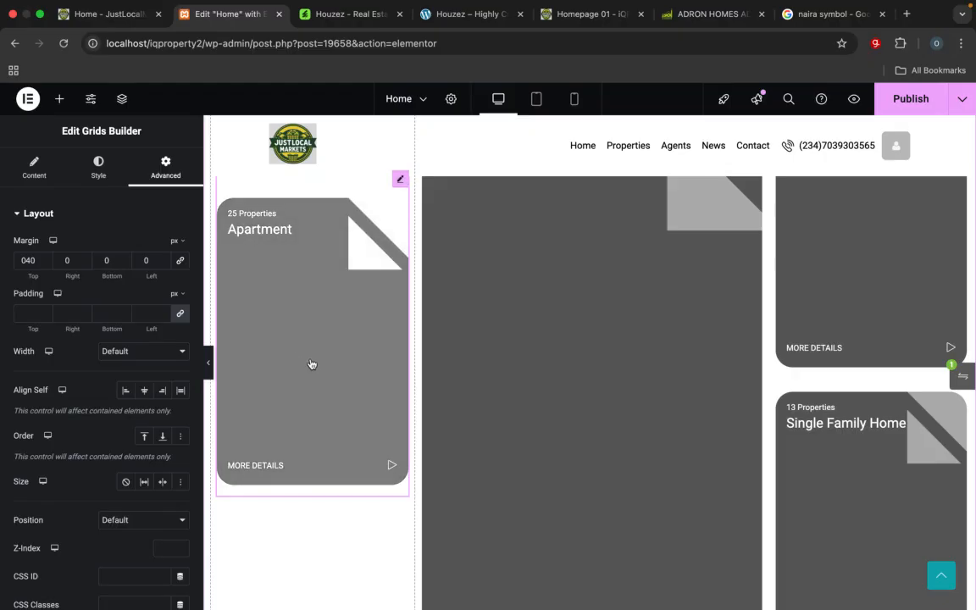
Step: Change the Apartment card's grid type to Custom with a height of 253% to align its lower edge with the Condo card
left_click(99, 165)
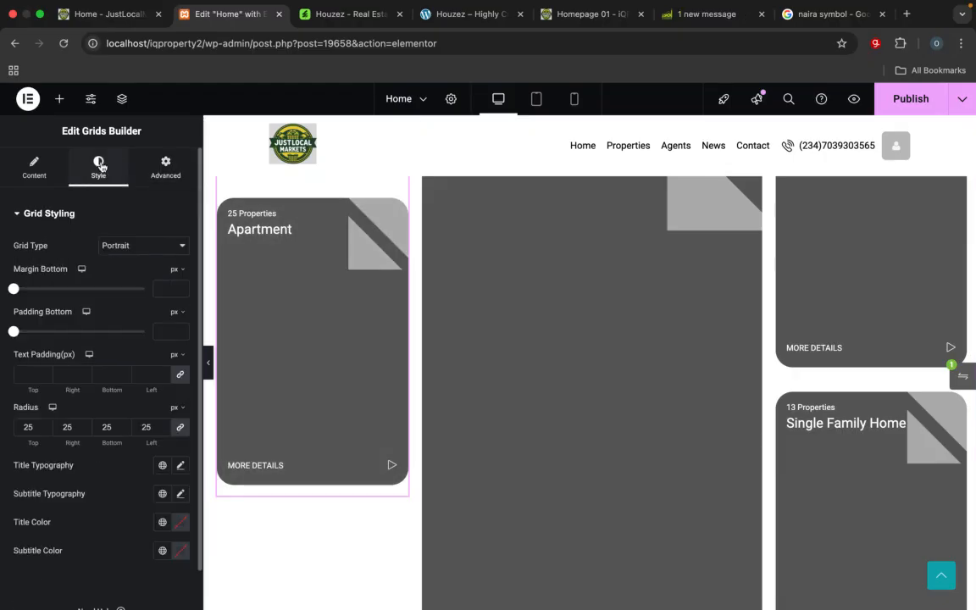
left_click(145, 248)
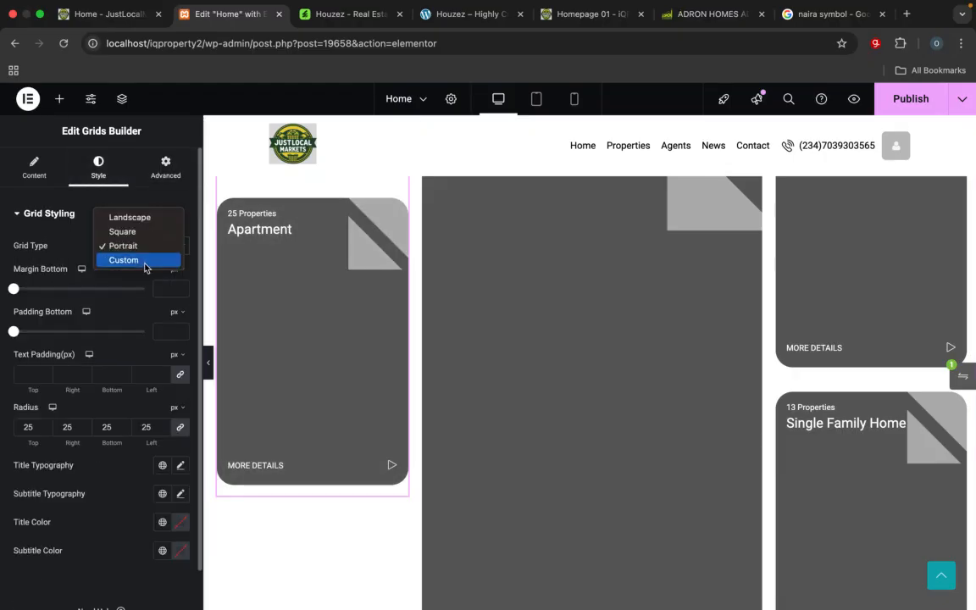
left_click(146, 262)
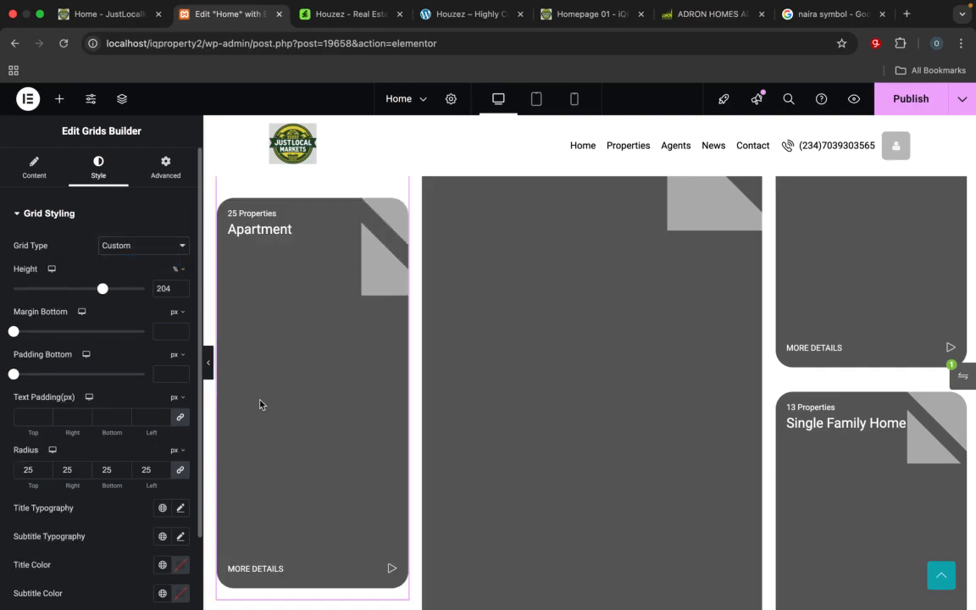
scroll(300, 435, "down", 5)
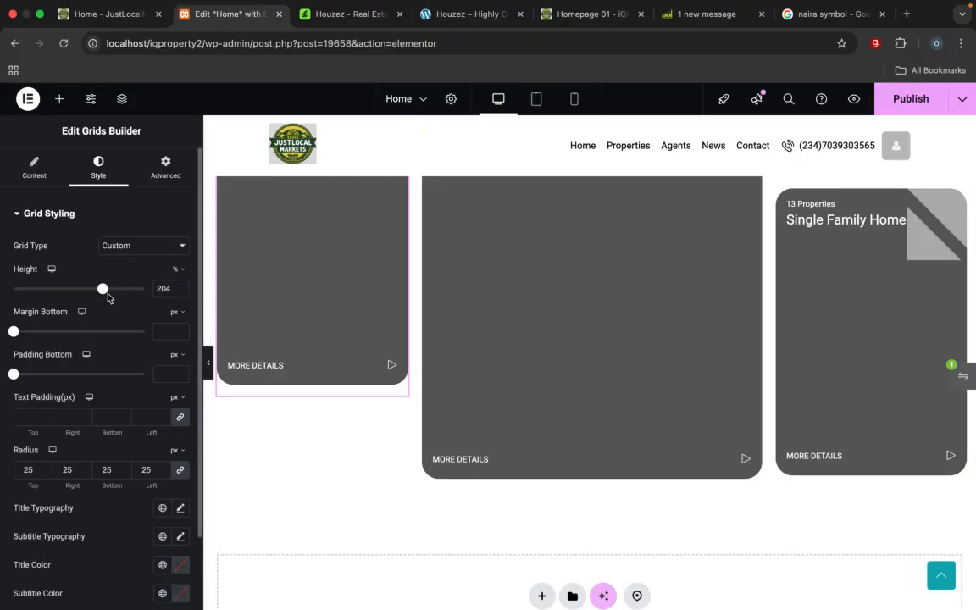
left_click_drag(104, 292, 125, 296)
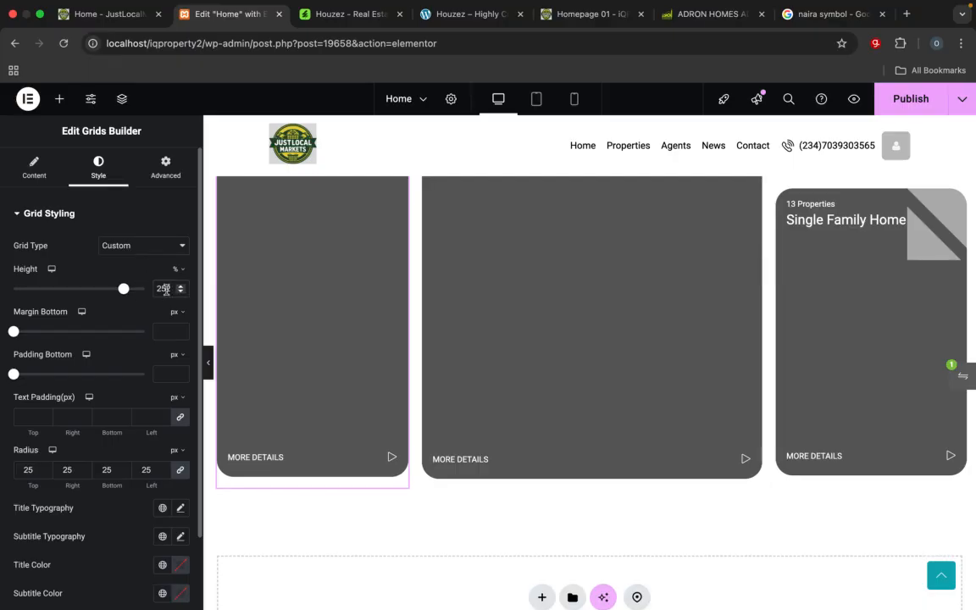
key("Up")
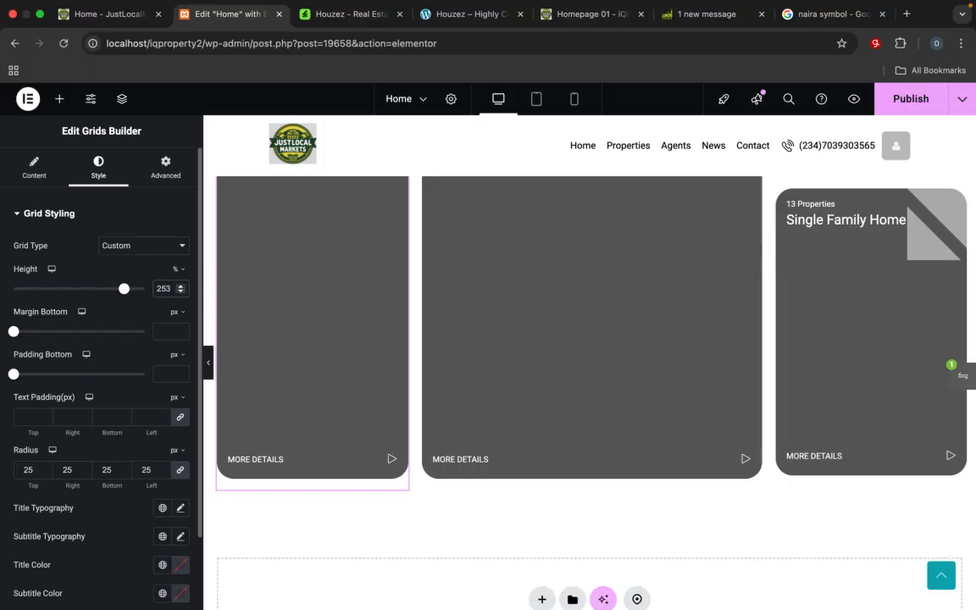
scroll(327, 443, "up", 4)
scroll(327, 443, "down", 4)
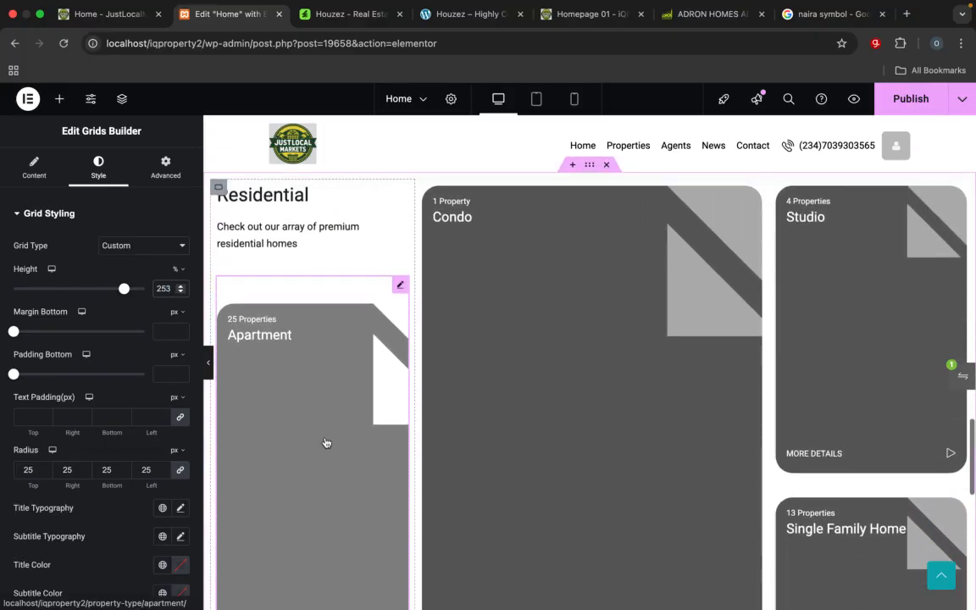
scroll(325, 442, "down", 2)
scroll(325, 442, "up", 4)
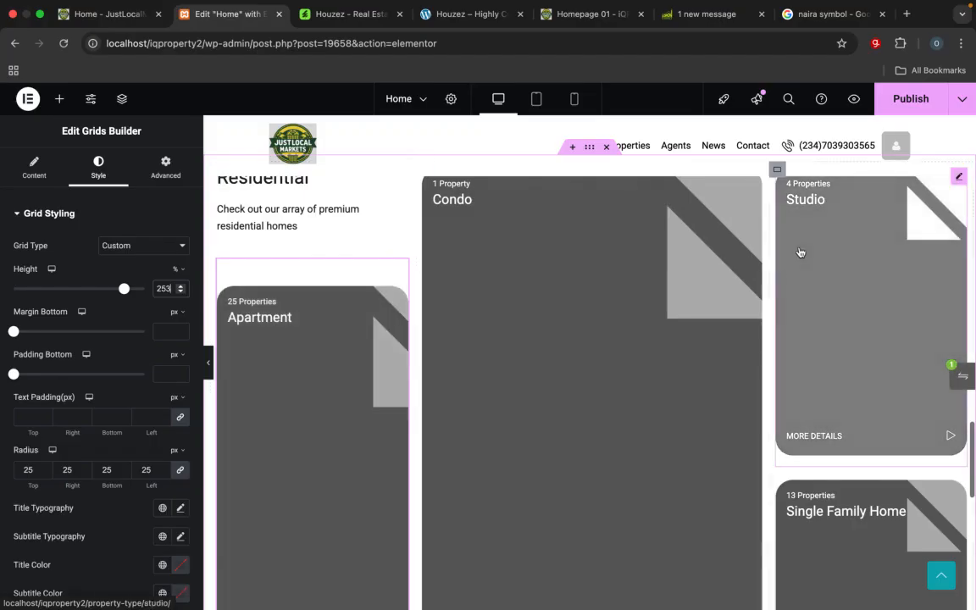
Step: Publish the Home page changes and reload the live JustLocalMarket homepage at localhost/iqproperty2/
left_click(908, 98)
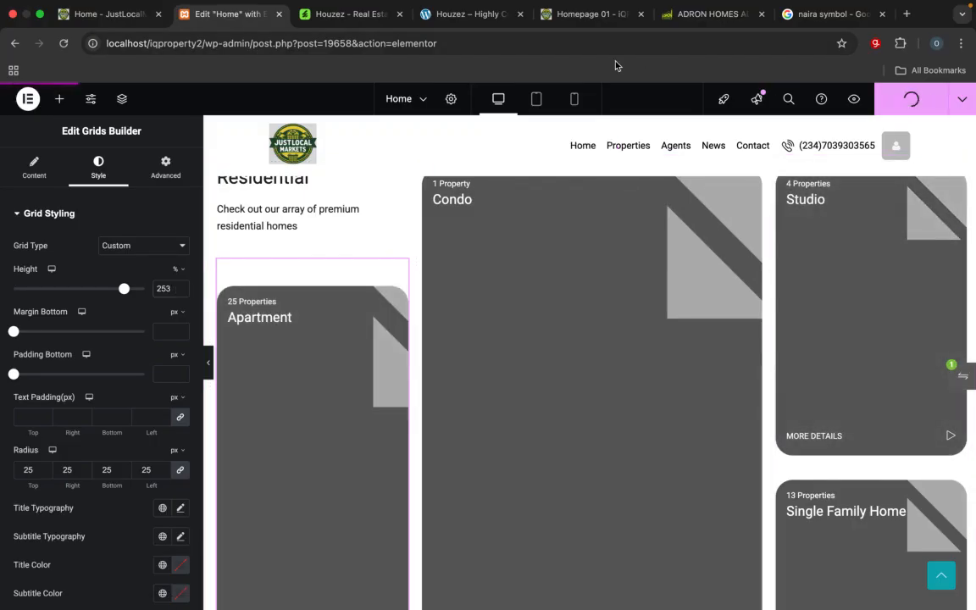
left_click(111, 17)
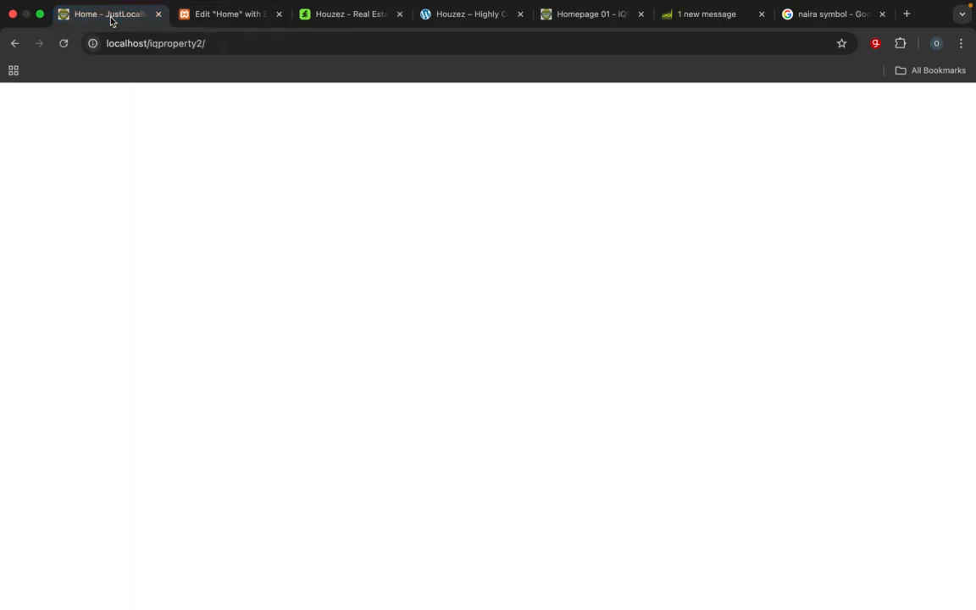
left_click(225, 17)
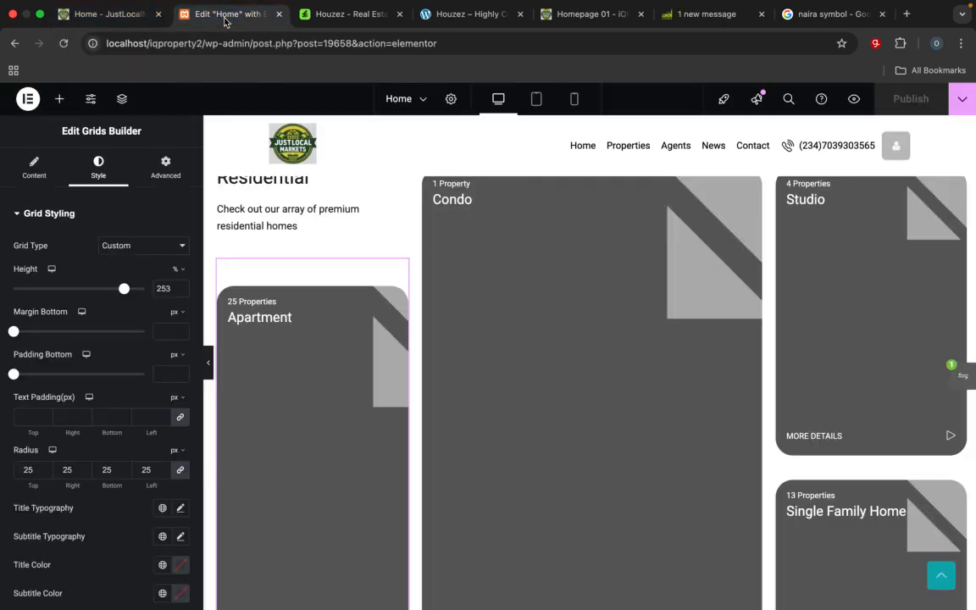
left_click(113, 10)
left_click(78, 33)
left_click(81, 30)
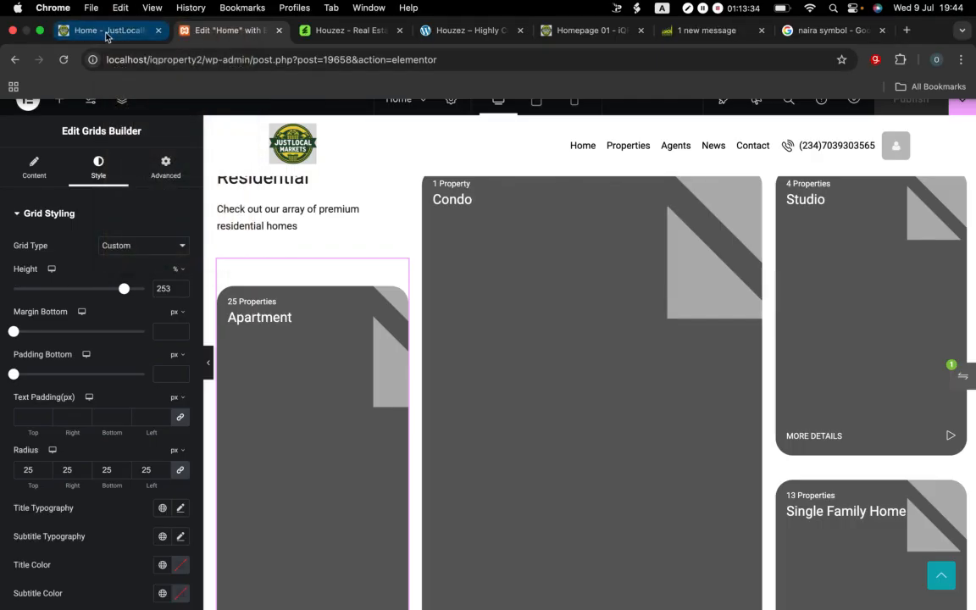
left_click(168, 58)
key("Return")
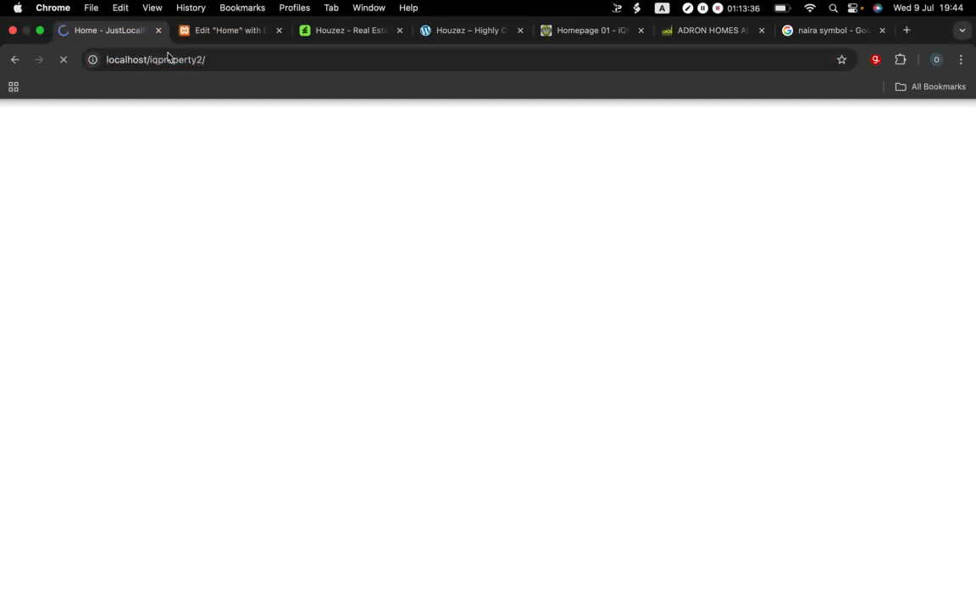
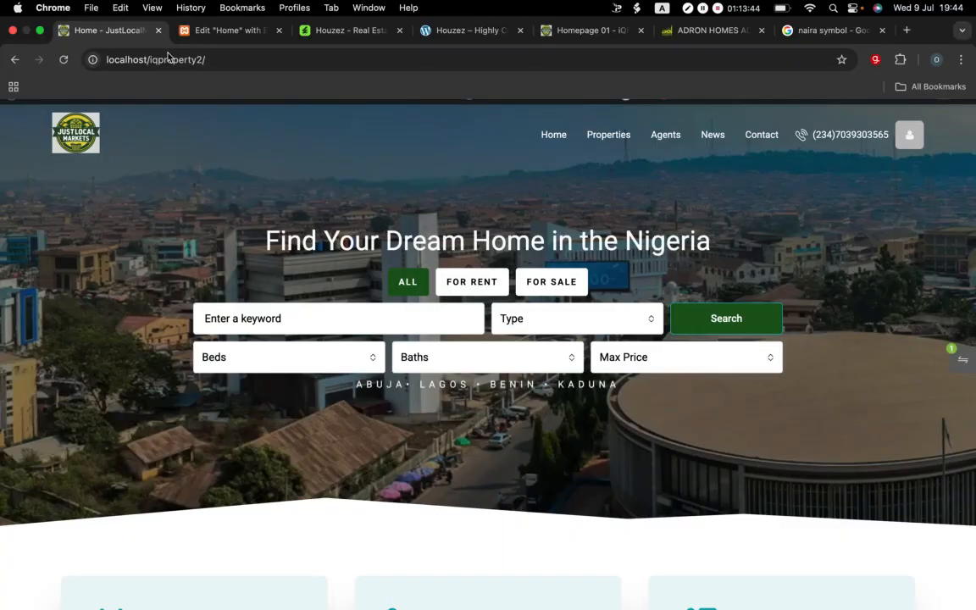
Step: Examine the layout and heights of the Residential property-type cards on the live home page
scroll(229, 339, "down", 10)
scroll(229, 338, "down", 15)
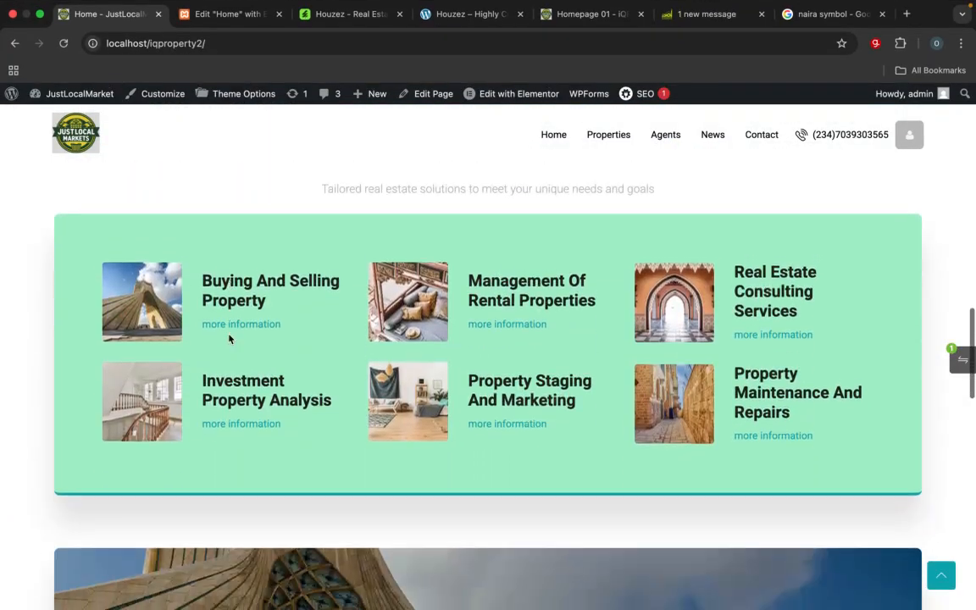
scroll(229, 339, "down", 5)
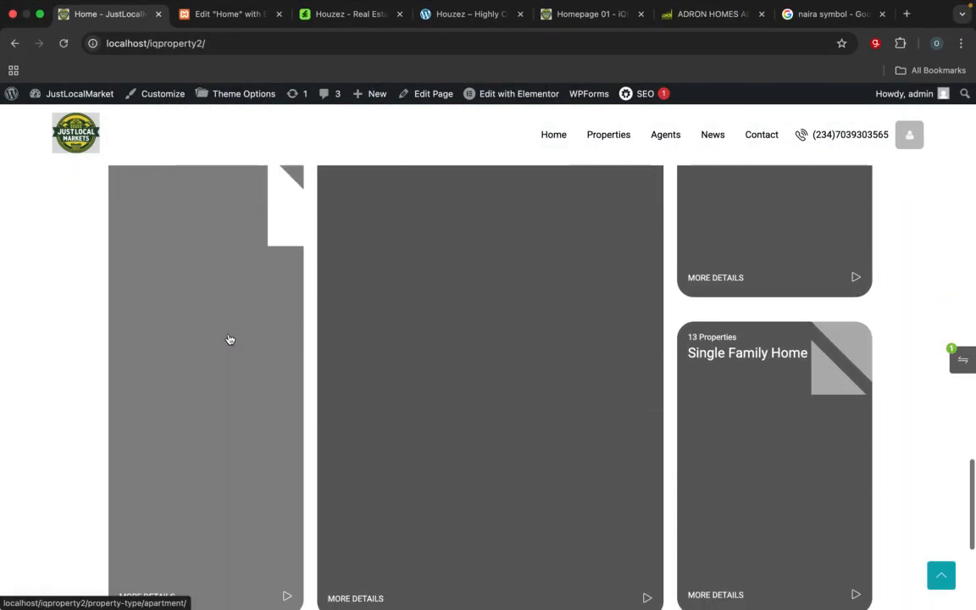
scroll(228, 339, "up", 6)
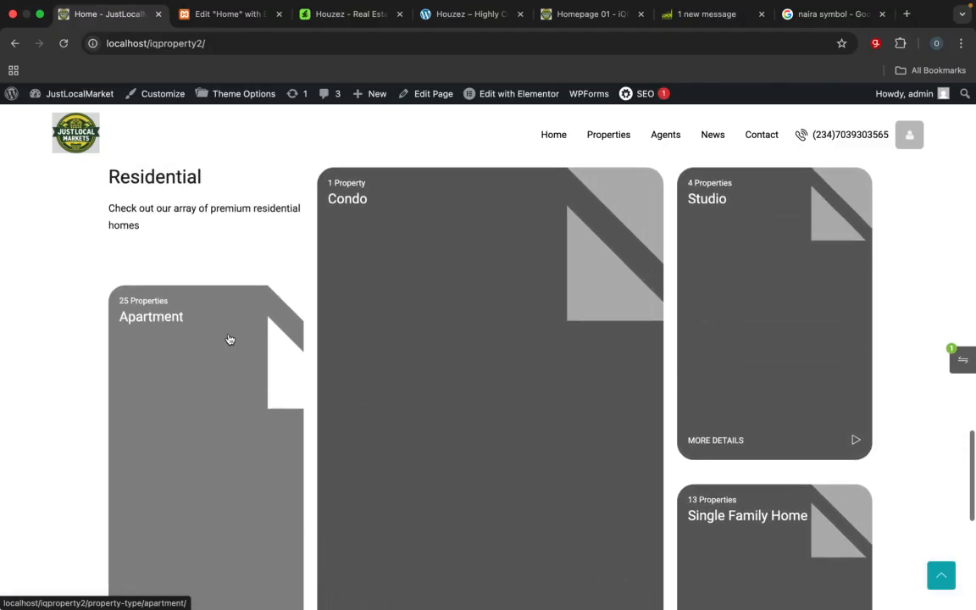
scroll(229, 338, "down", 4)
scroll(228, 339, "up", 3)
scroll(228, 338, "up", 2)
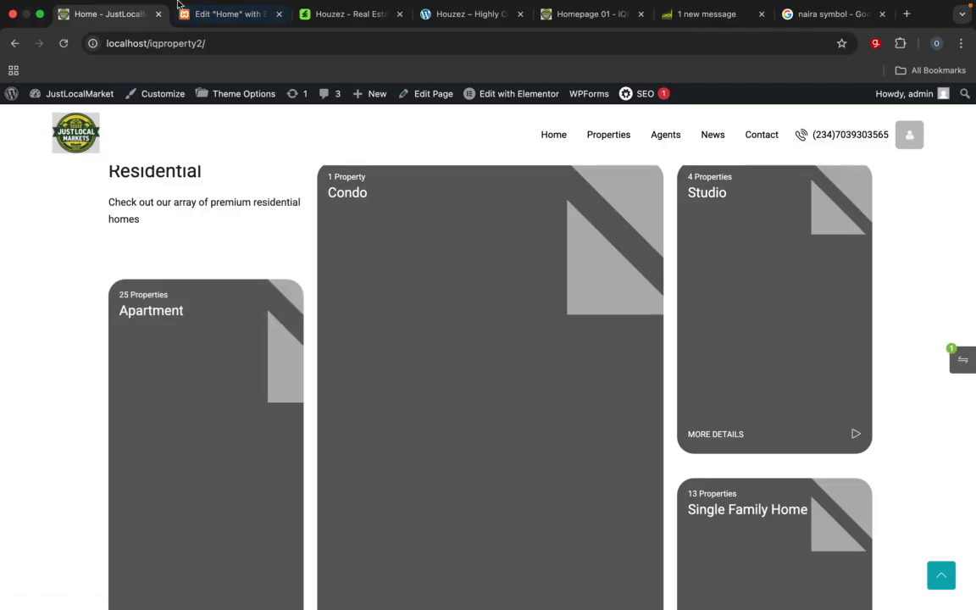
mouse_move(167, 5)
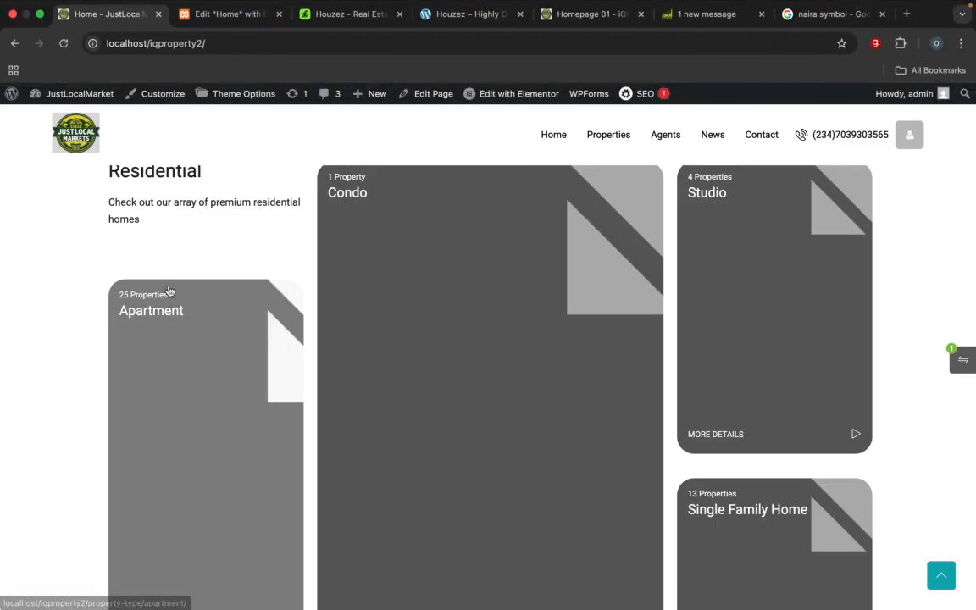
scroll(170, 291, "down", 5)
scroll(169, 291, "down", 1)
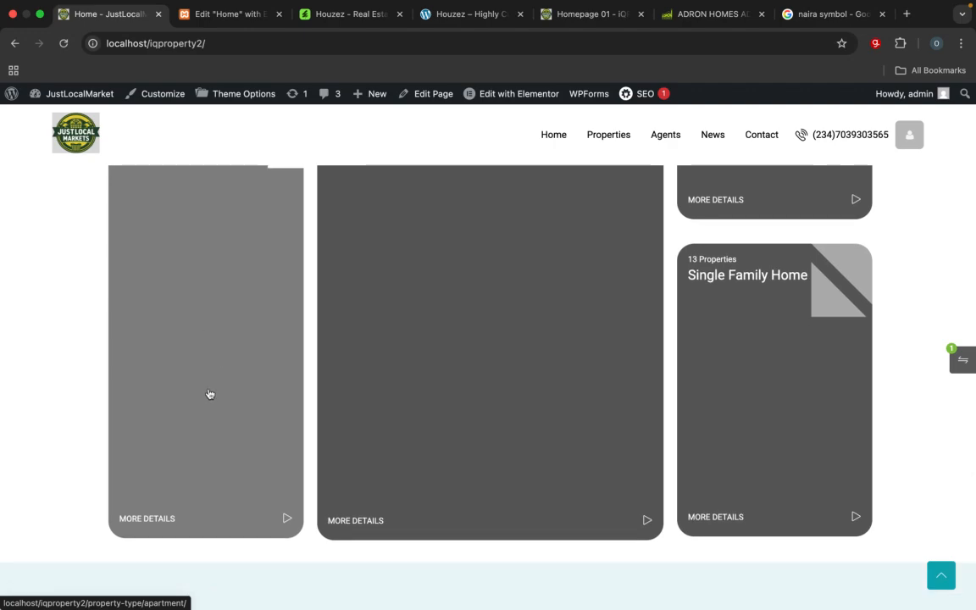
scroll(210, 393, "up", 3)
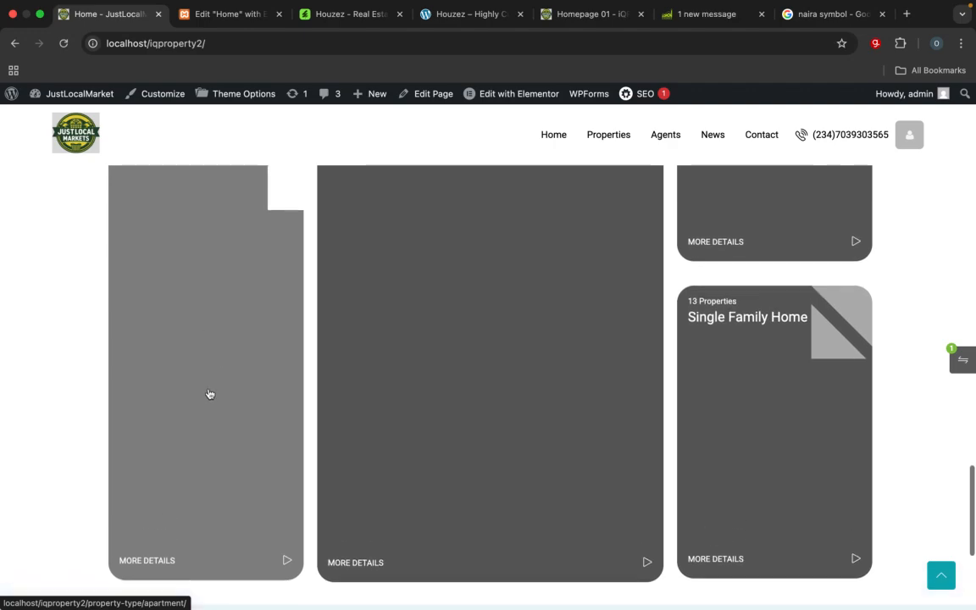
scroll(209, 393, "down", 4)
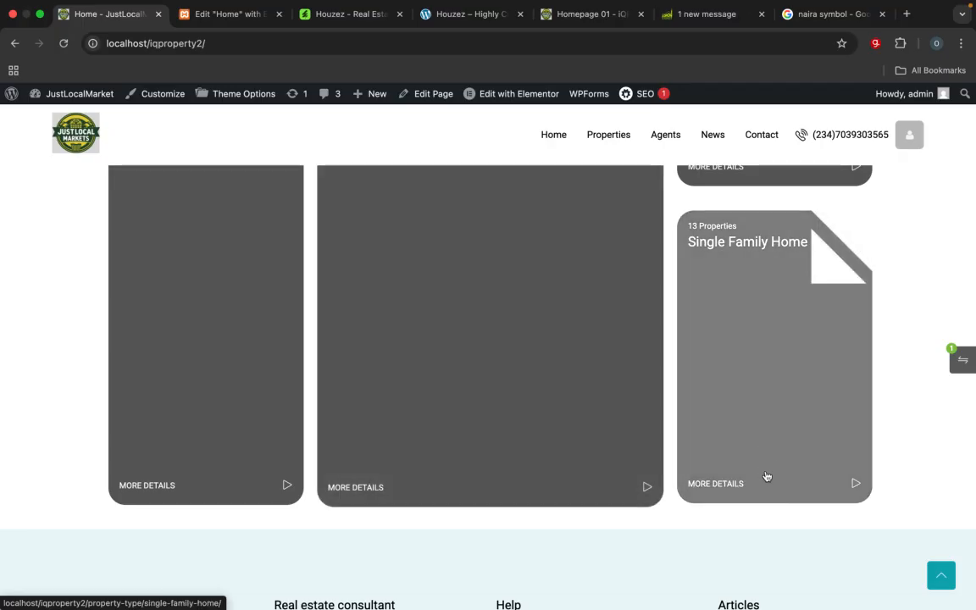
scroll(227, 408, "up", 3)
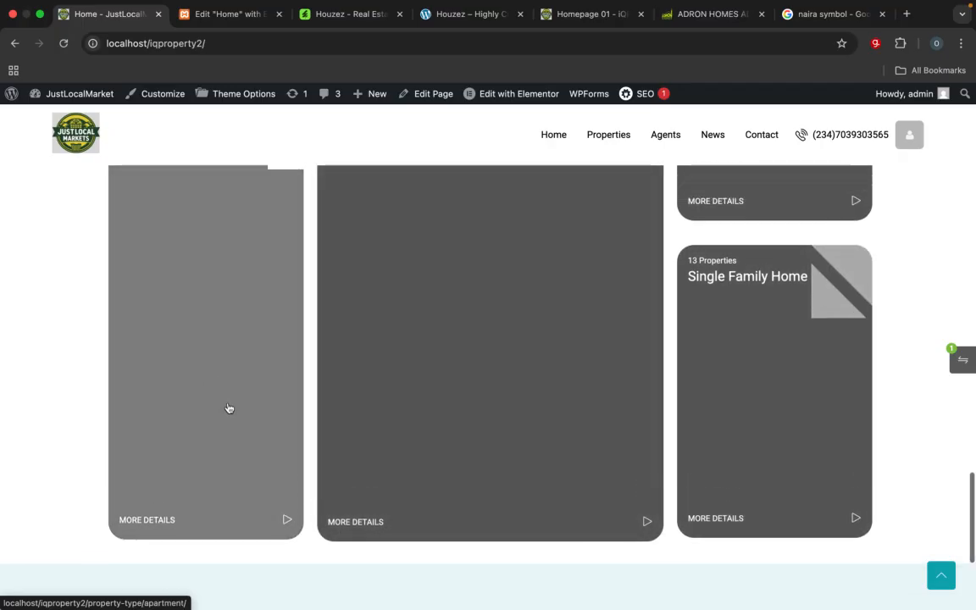
scroll(227, 408, "down", 1)
scroll(227, 409, "up", 2)
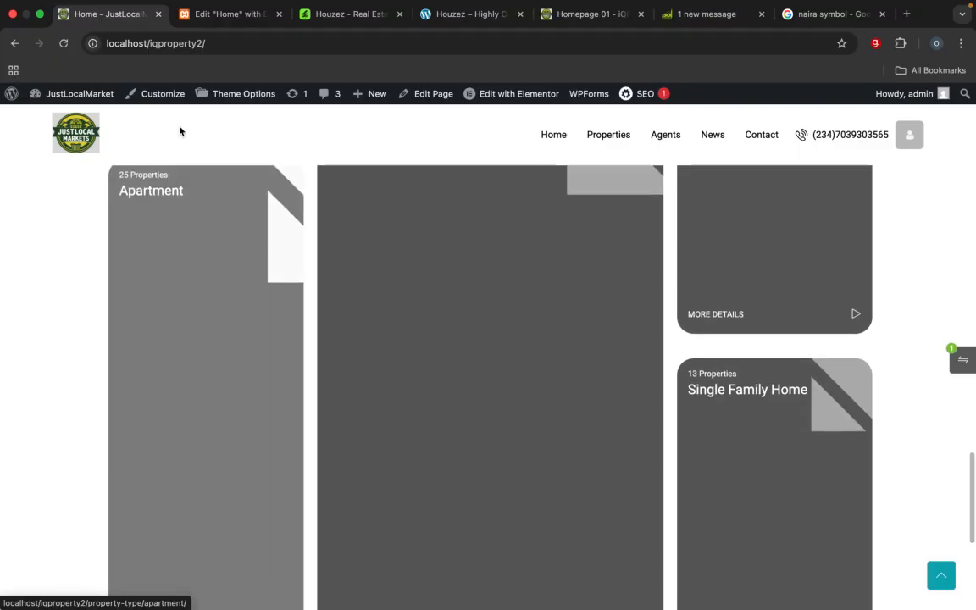
Step: In the Elementor editor of the Home page, reduce the Apartment card's custom grid height to 198%
left_click(226, 14)
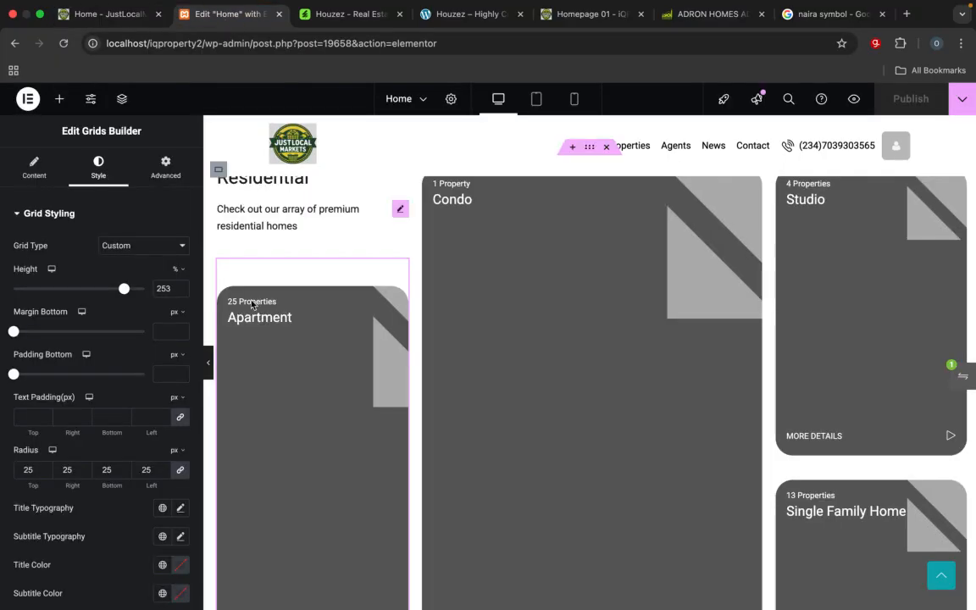
scroll(253, 361, "down", 3)
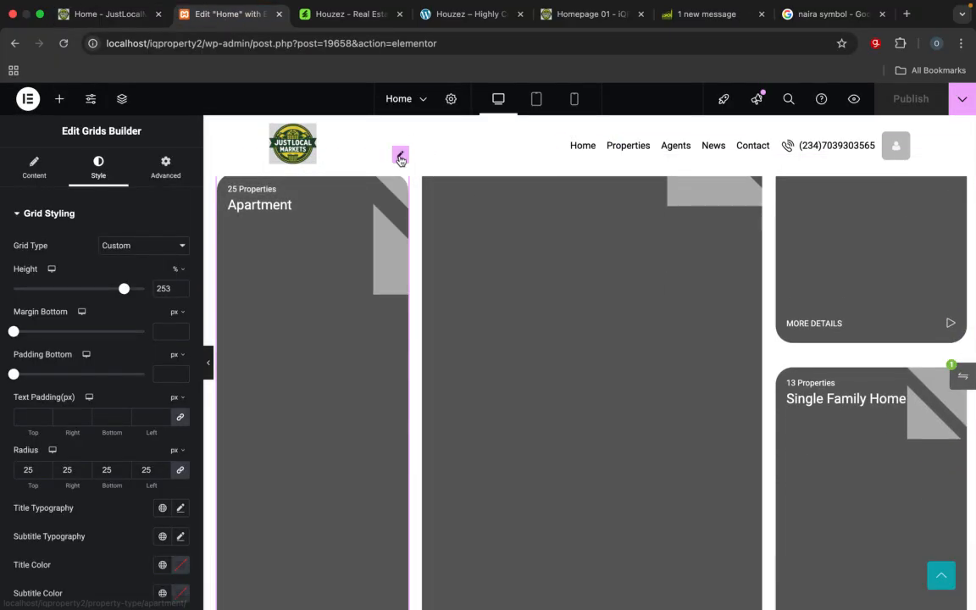
left_click(403, 280)
scroll(403, 254, "up", 2)
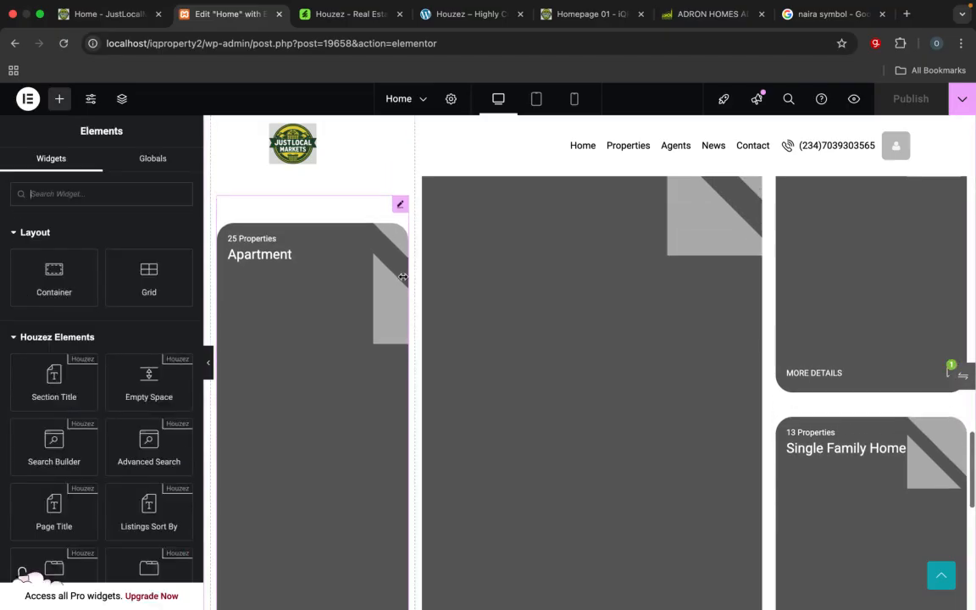
scroll(378, 322, "down", 5)
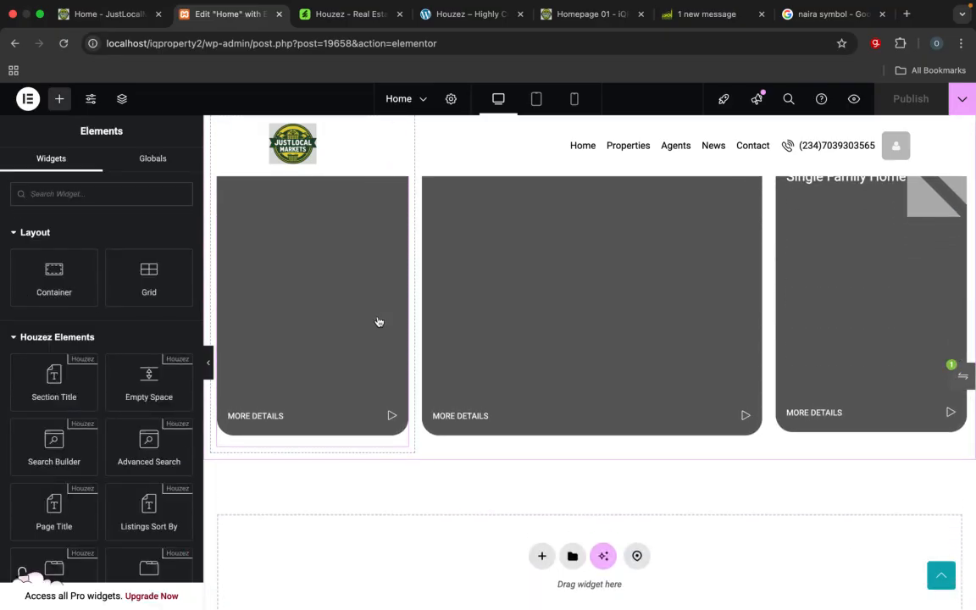
left_click(378, 322)
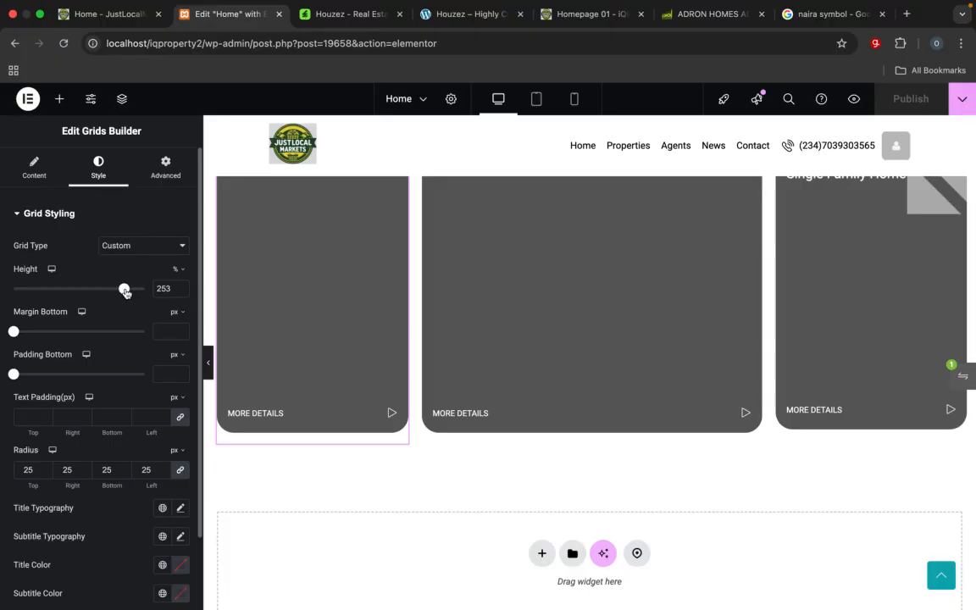
left_click_drag(124, 289, 105, 290)
scroll(338, 383, "up", 5)
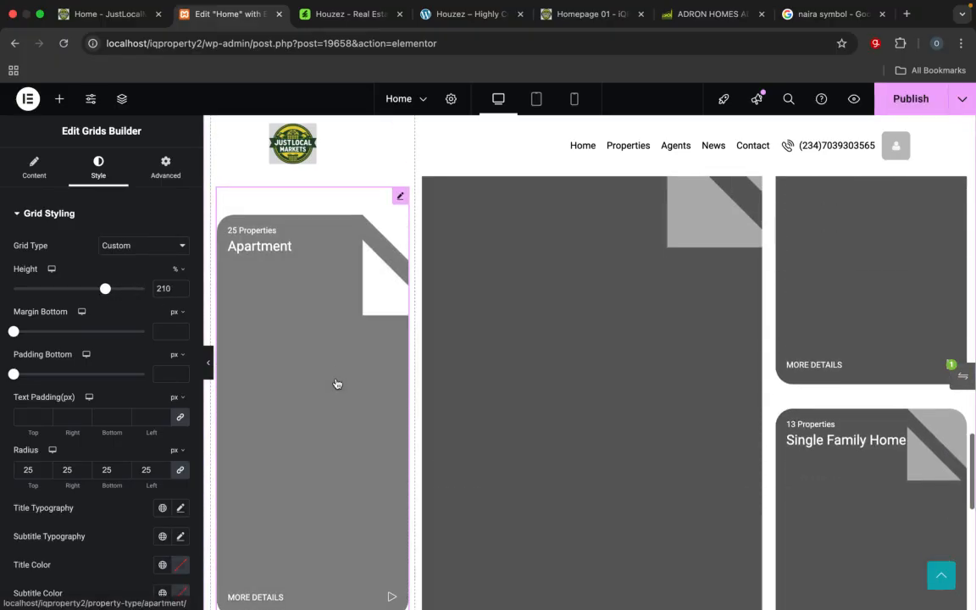
scroll(338, 383, "down", 3)
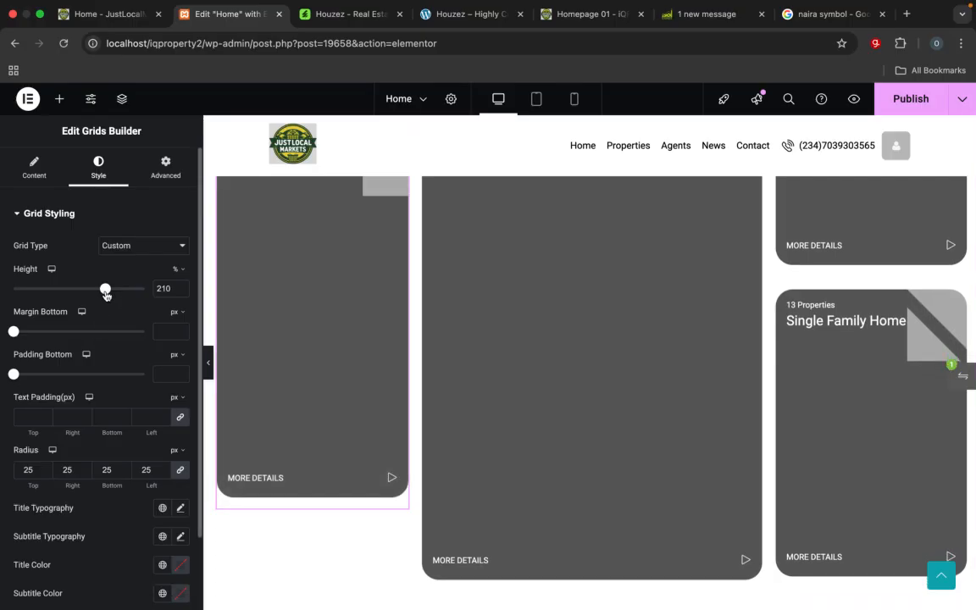
left_click_drag(105, 290, 100, 290)
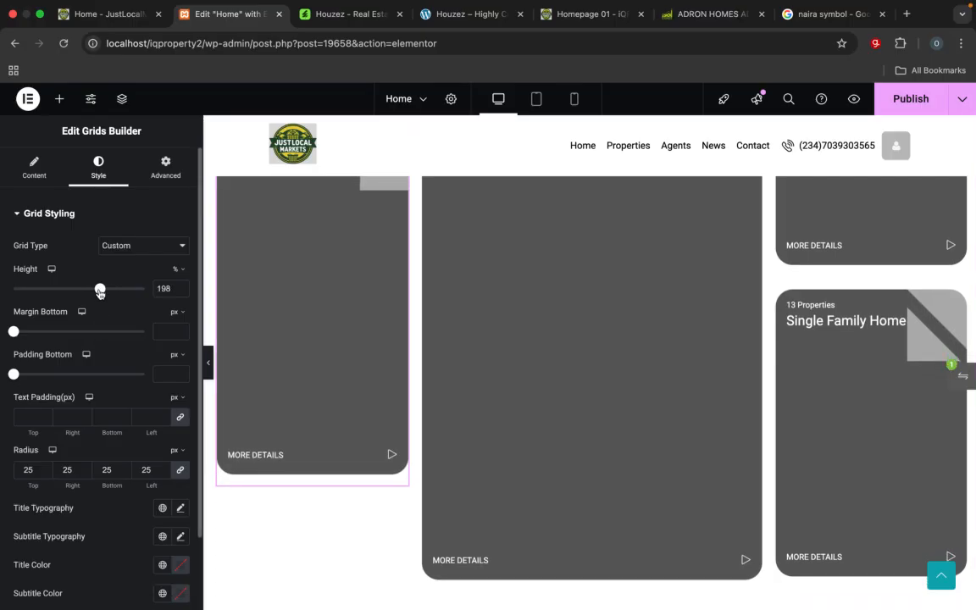
Step: Reduce the Condo card's grid height to 148% and compare its lower edge with the neighbouring cards
scroll(388, 387, "up", 5)
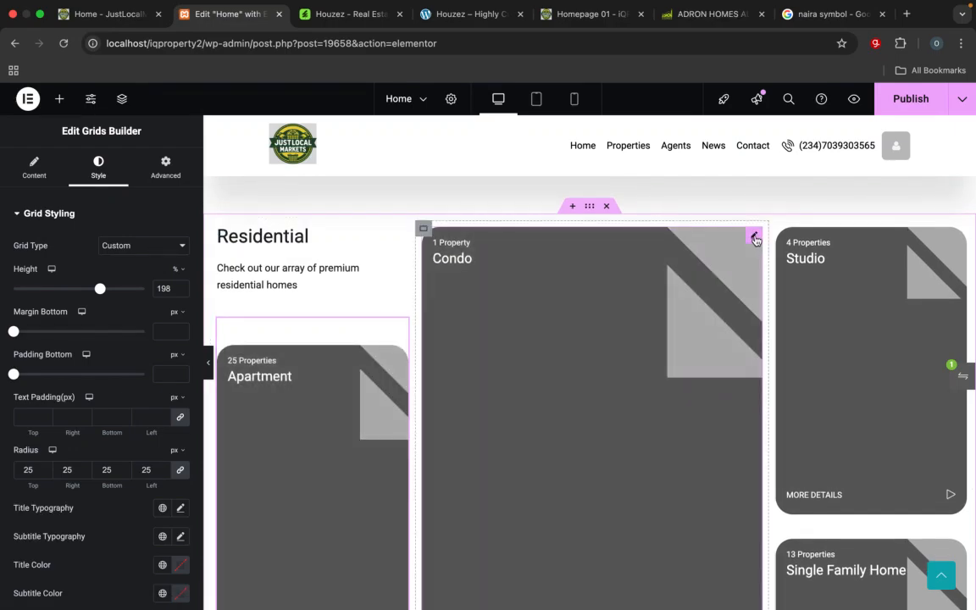
left_click(753, 234)
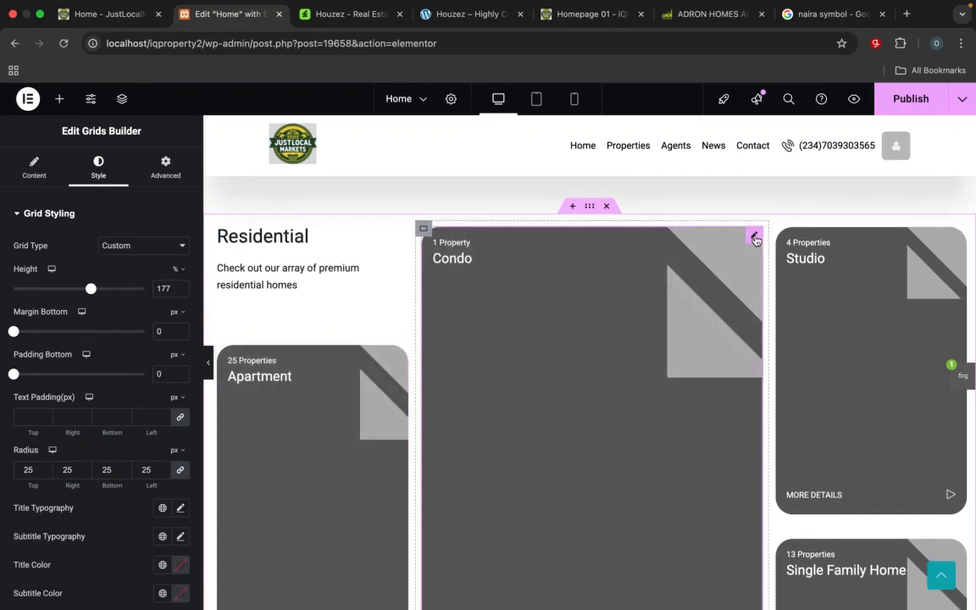
scroll(751, 358, "down", 5)
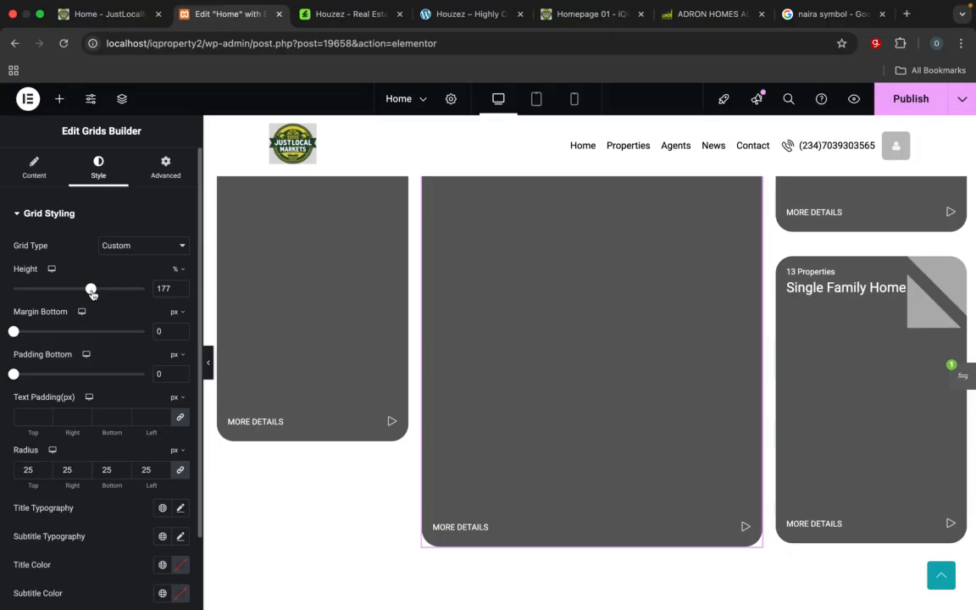
left_click_drag(91, 292, 78, 288)
scroll(292, 374, "up", 5)
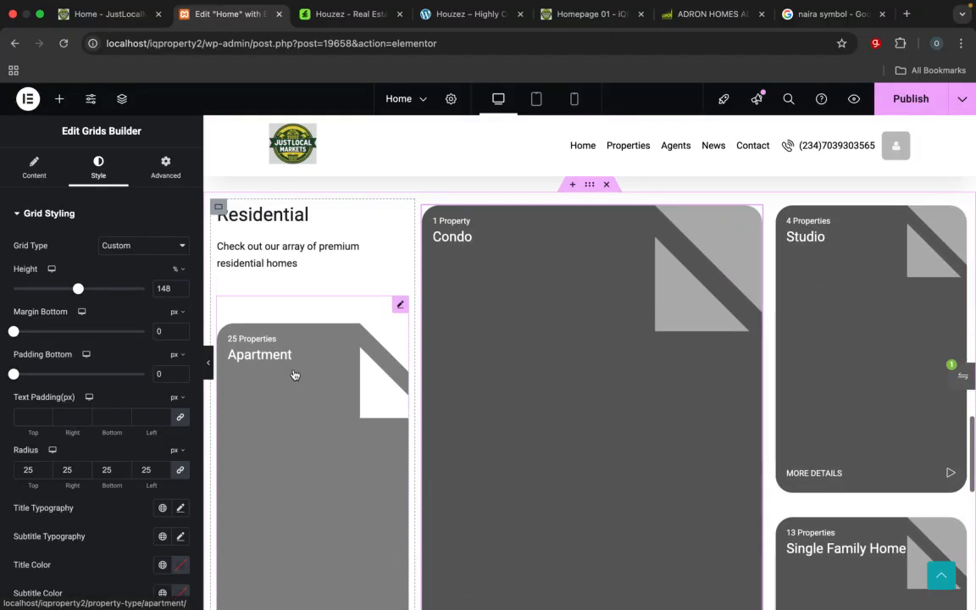
scroll(294, 374, "down", 2)
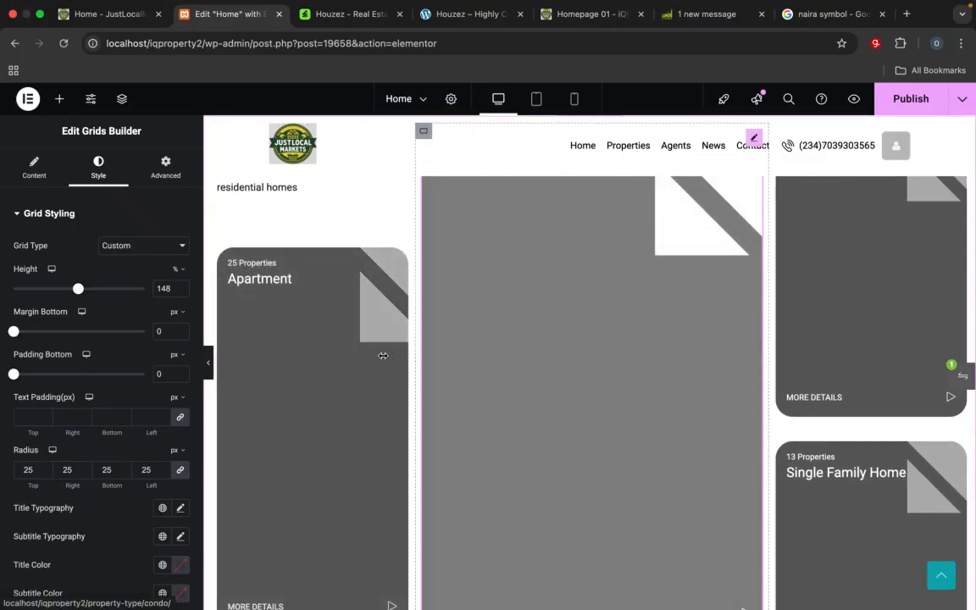
scroll(876, 395, "down", 2)
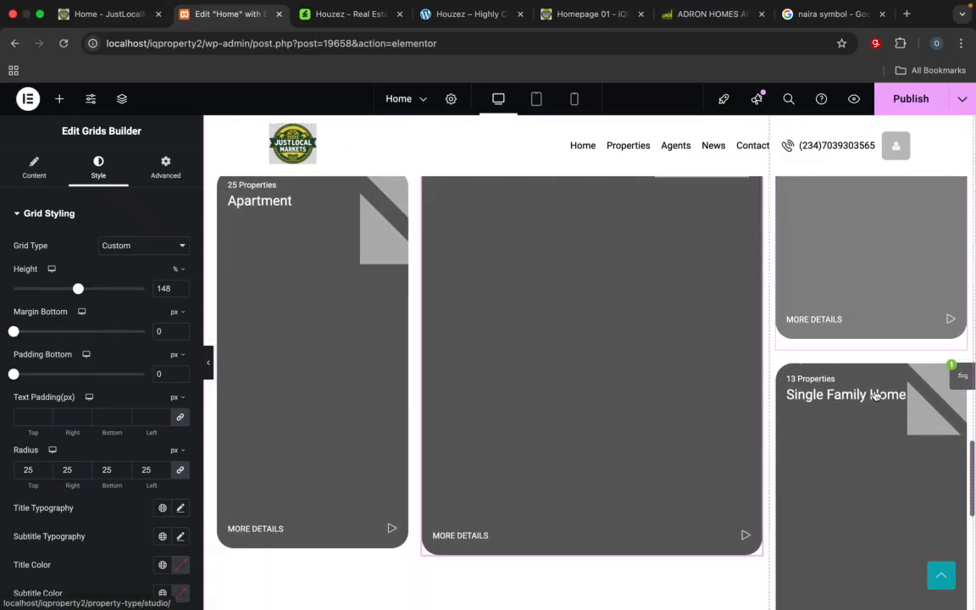
Step: Change the Studio card's grid type to Custom and set its height to 115%
scroll(876, 396, "up", 4)
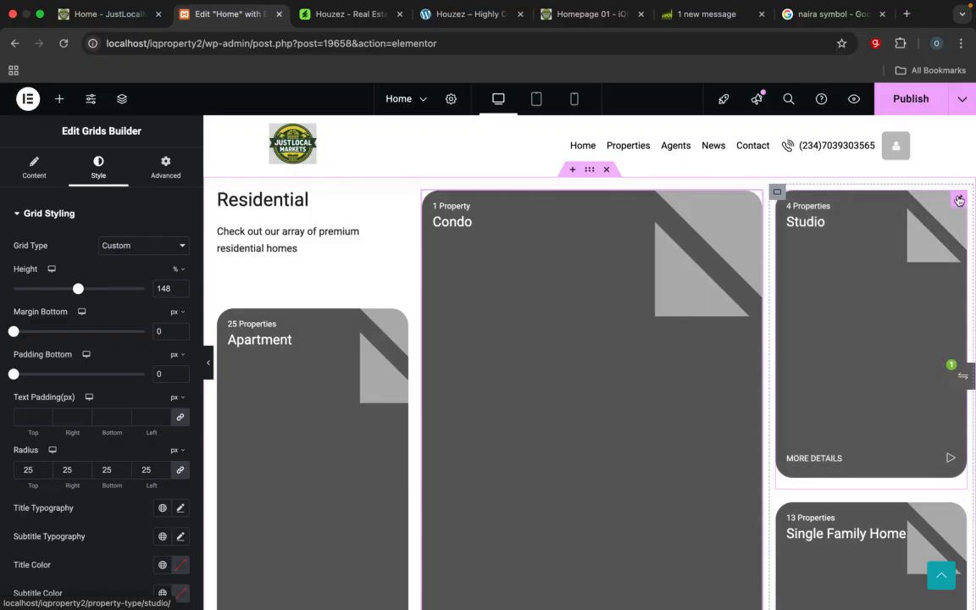
left_click(958, 199)
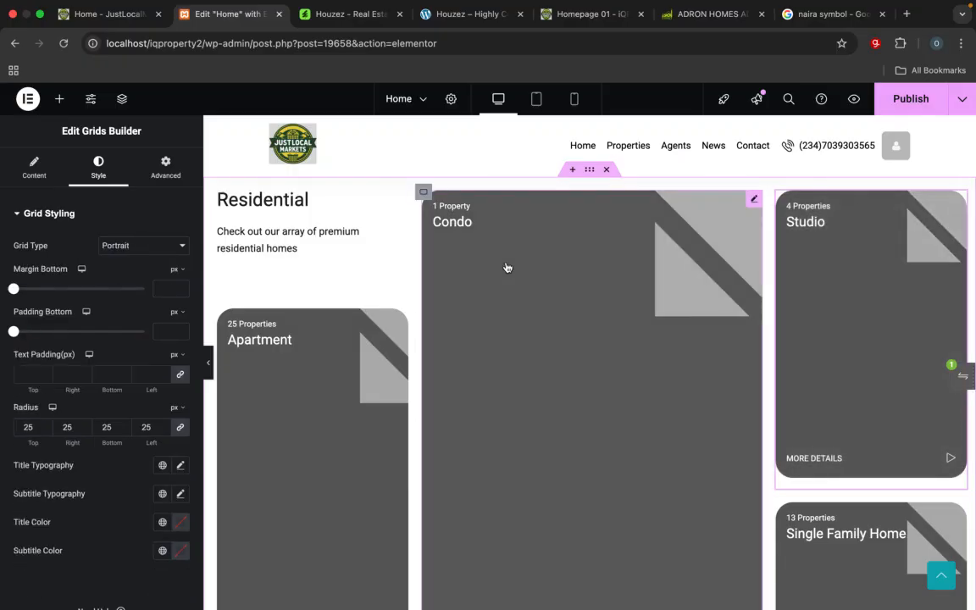
left_click(153, 246)
left_click(123, 260)
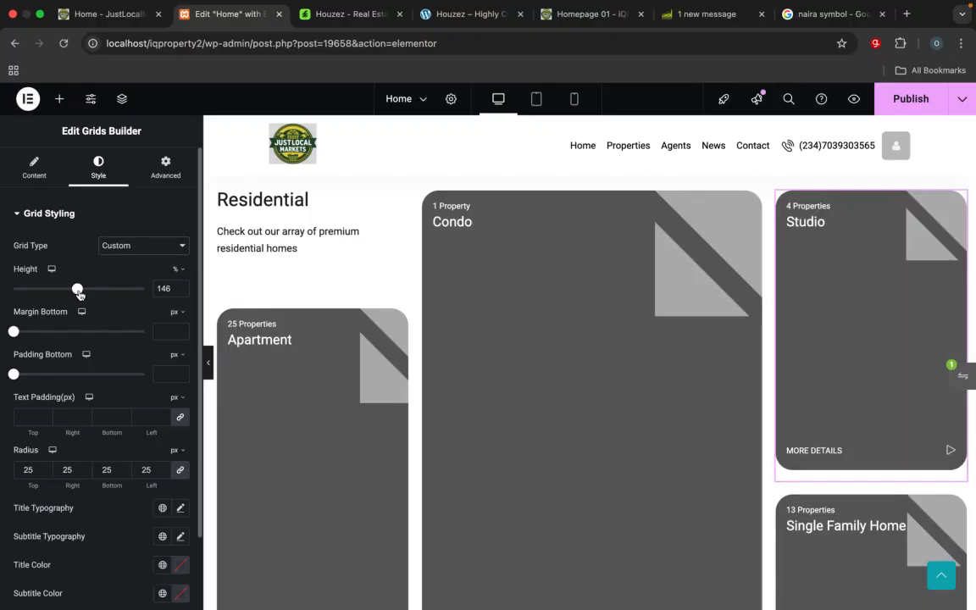
left_click_drag(77, 290, 65, 293)
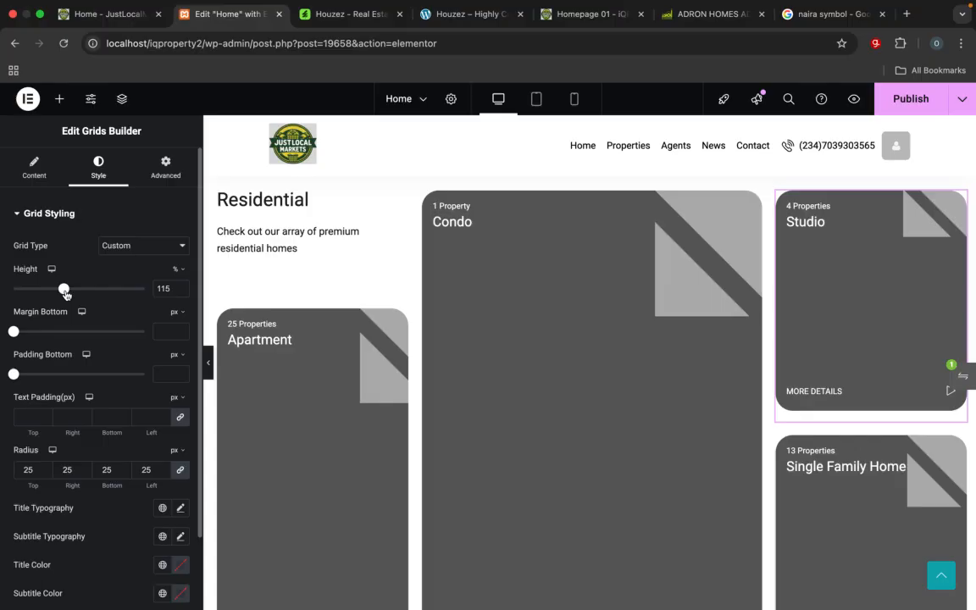
Step: Change the Single Family Home card's grid type to Custom and set its height to 120%
scroll(362, 496, "down", 5)
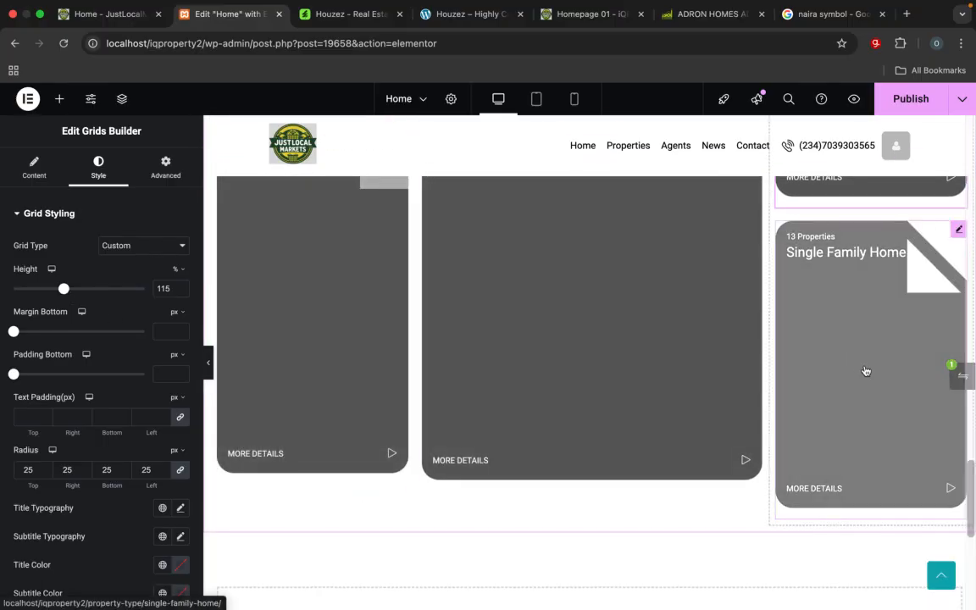
left_click(960, 231)
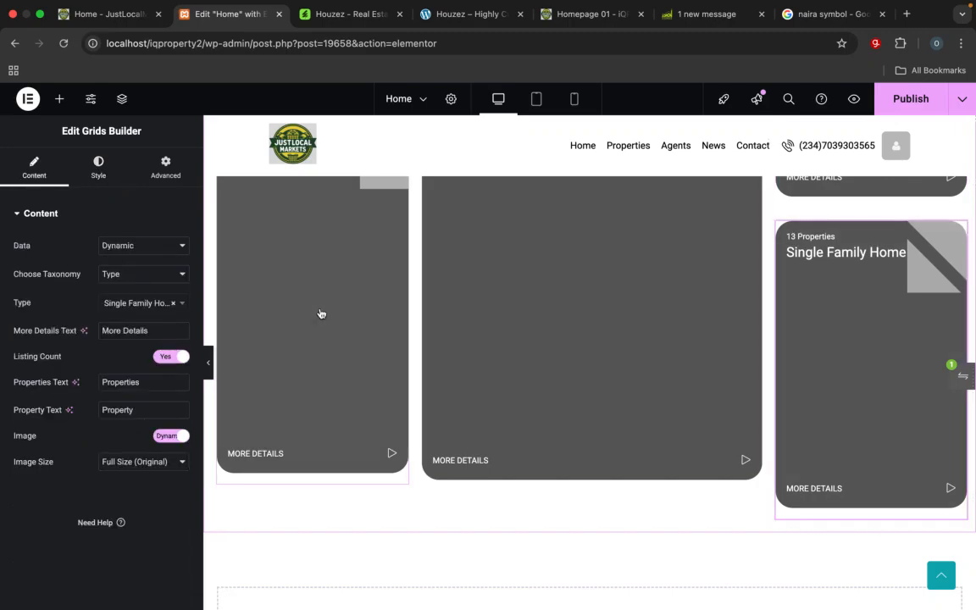
left_click(101, 178)
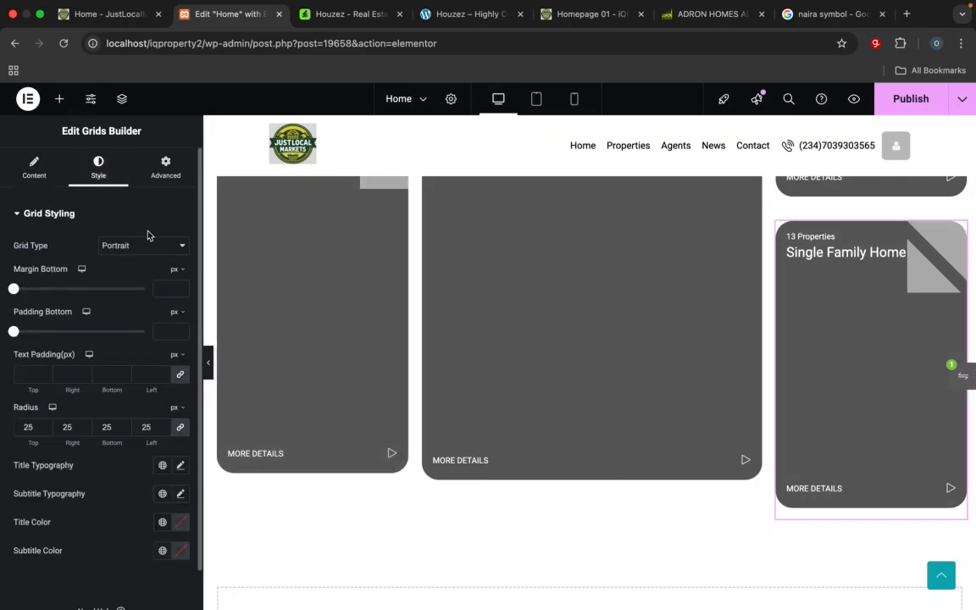
left_click(146, 246)
left_click(136, 260)
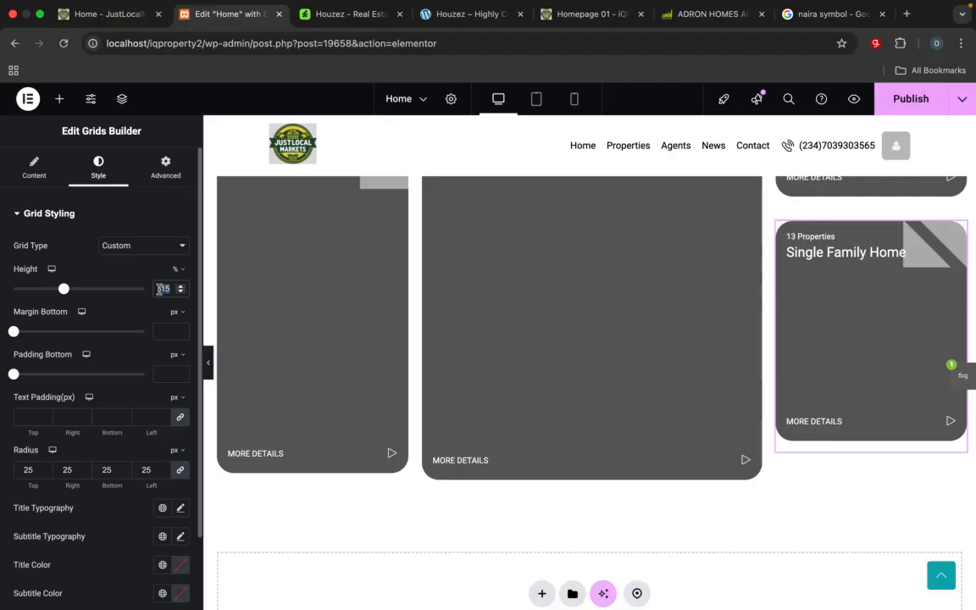
type("12")
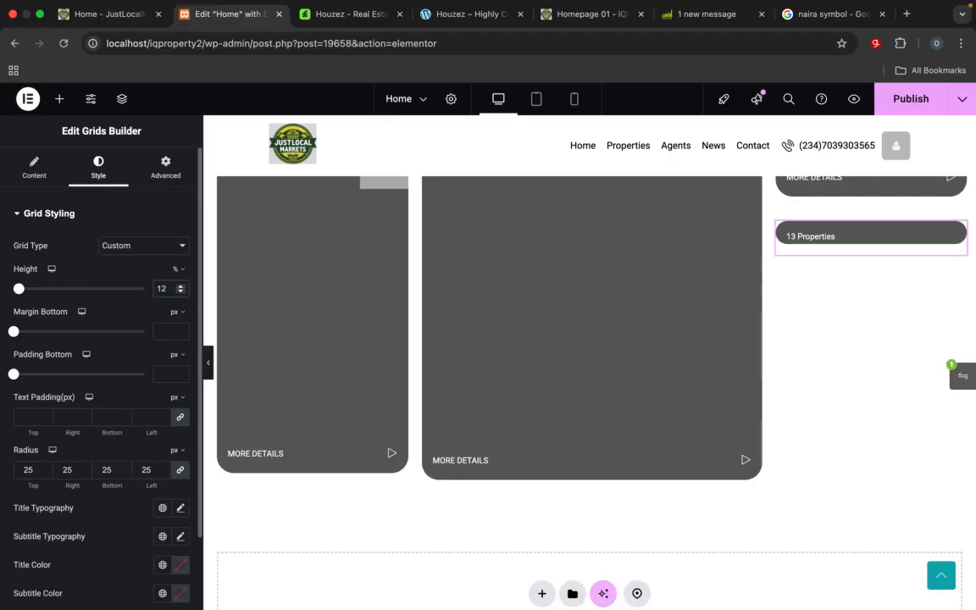
type("0")
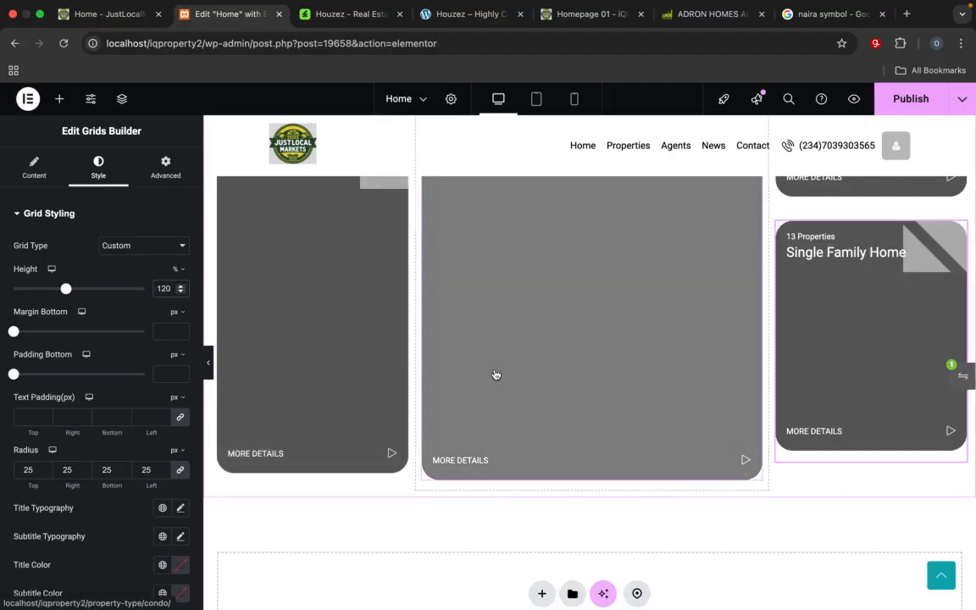
Step: Set the Studio card's grid height to 120%, compare the cards' lower edges, and refine the height to 122%
left_click(957, 330)
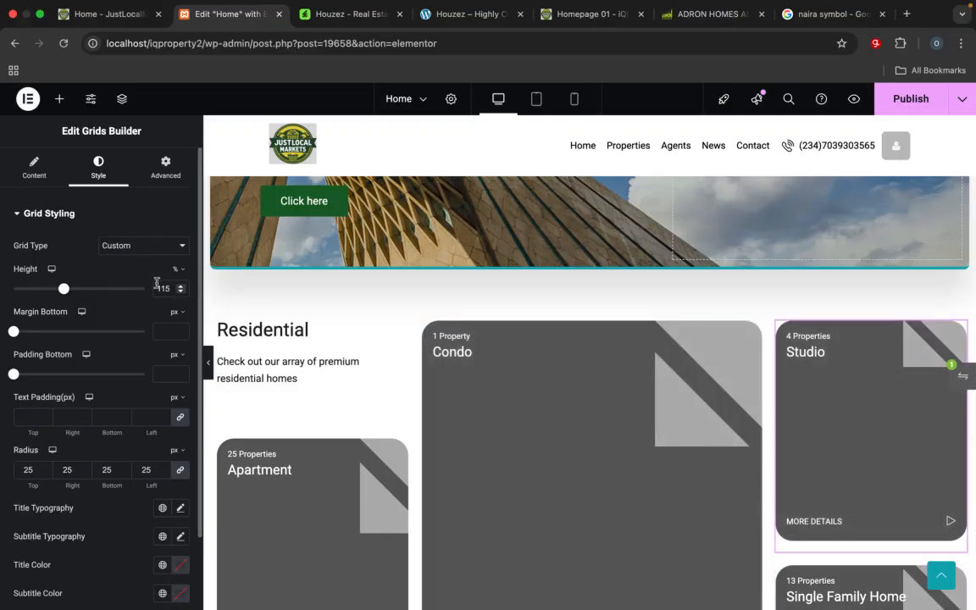
type("120")
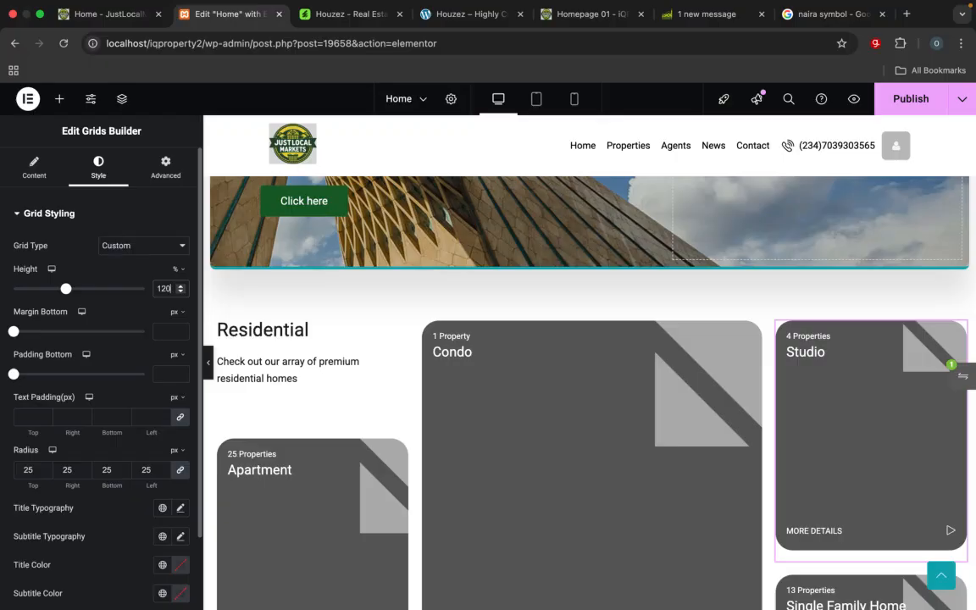
scroll(322, 421, "down", 5)
scroll(321, 422, "up", 3)
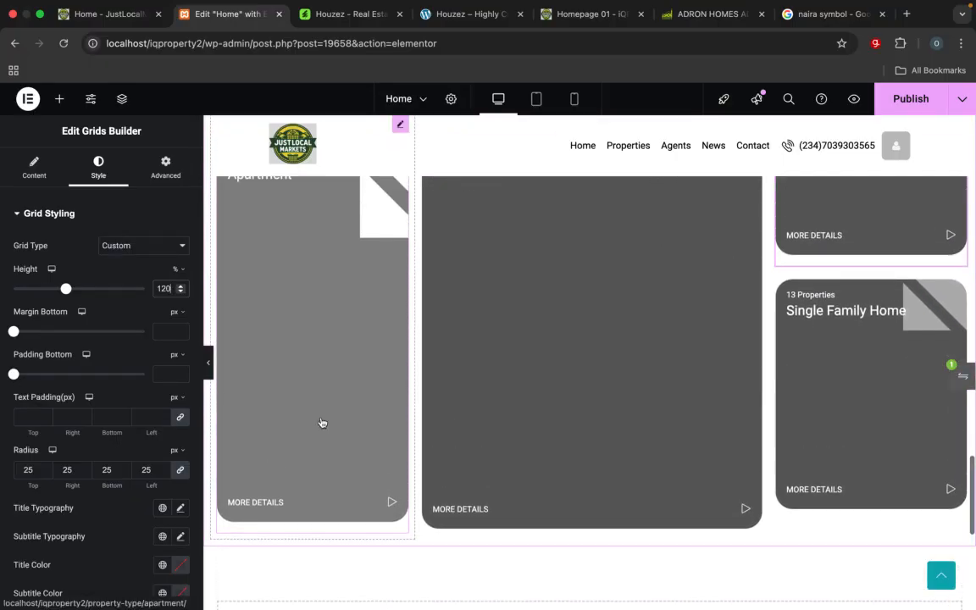
scroll(322, 422, "down", 3)
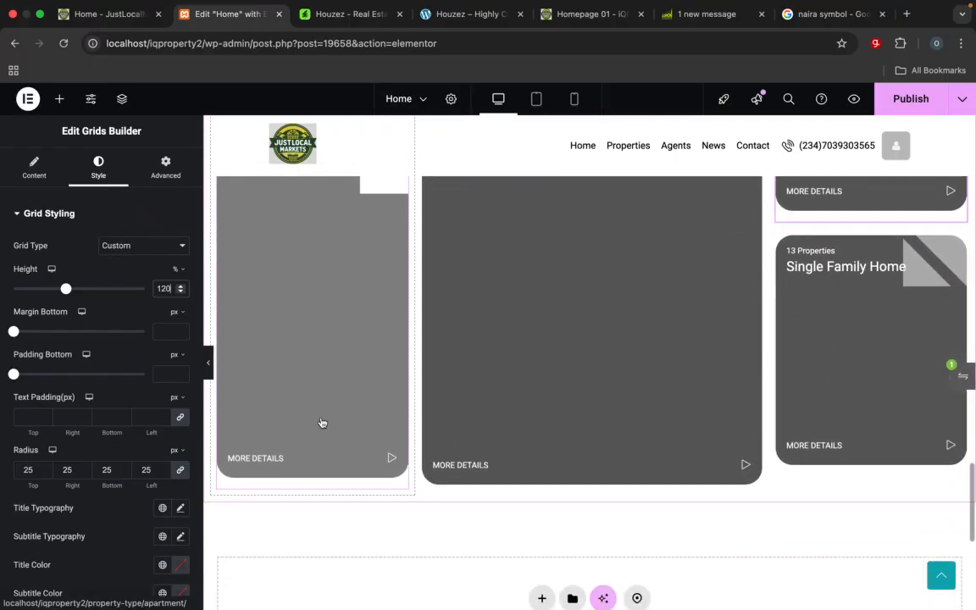
scroll(322, 423, "up", 1)
key("BackSpace")
type("2")
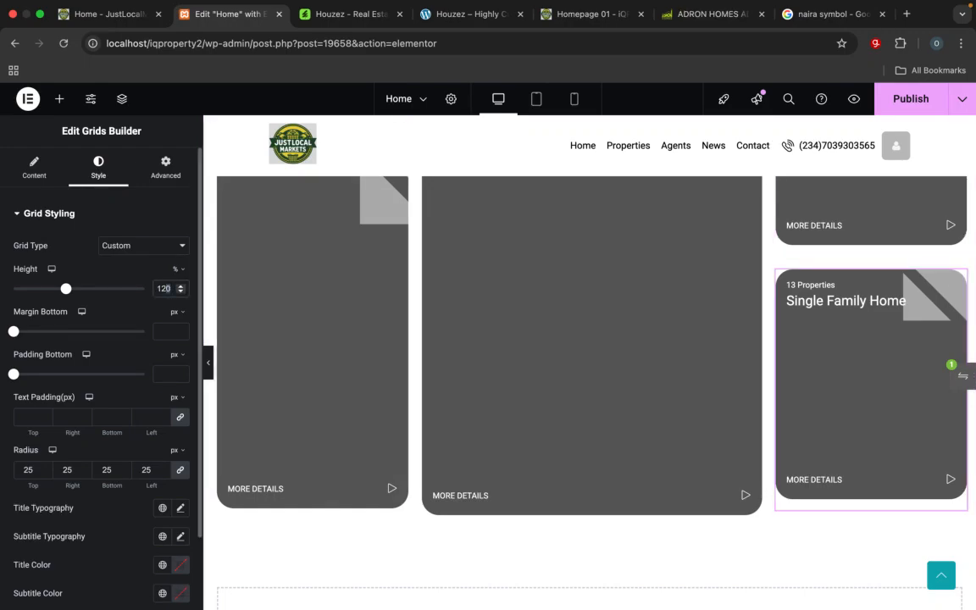
Step: Increase the Single Family Home card's grid height to 123%
key("Up")
key("Up")
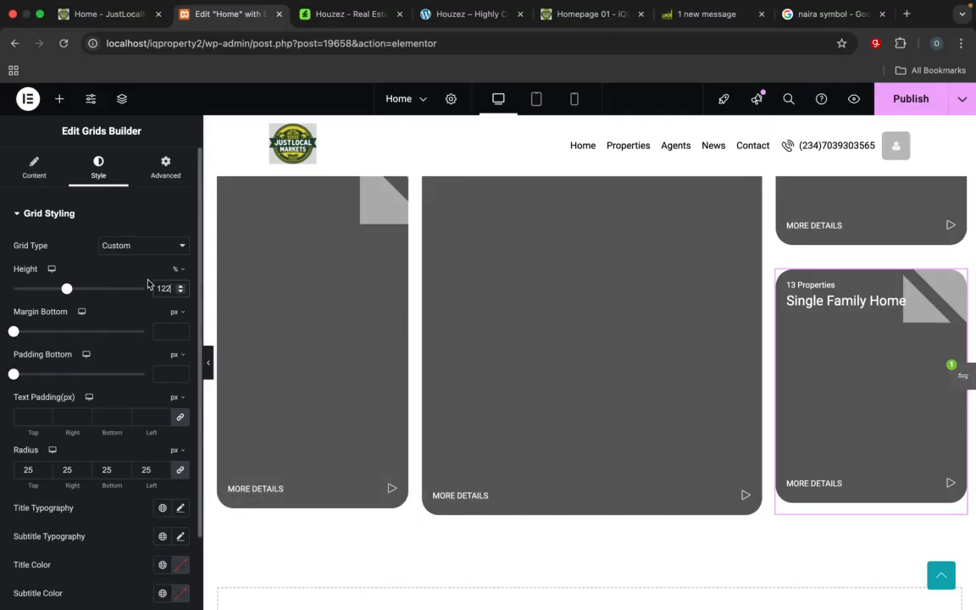
key("Up")
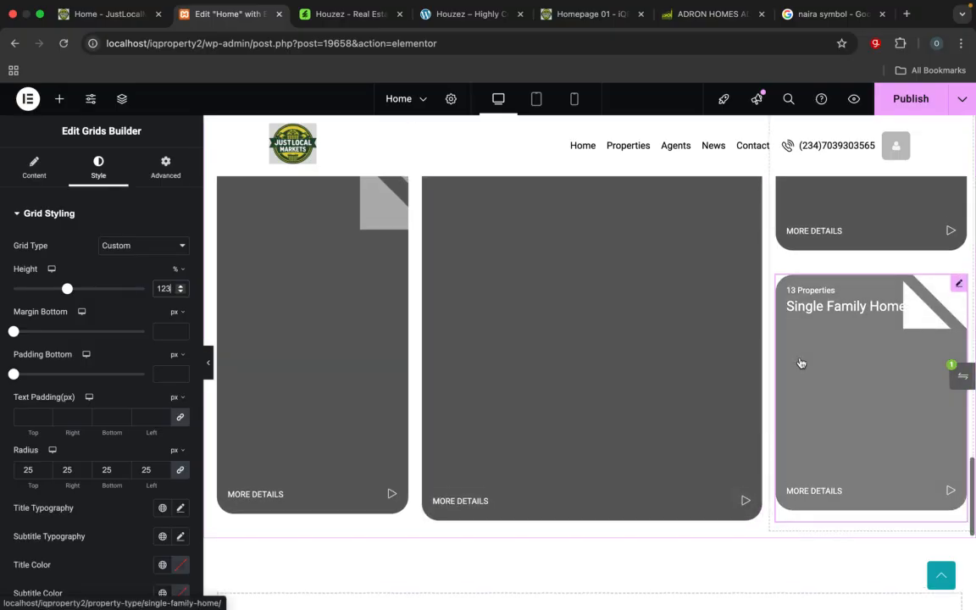
Step: Set the Studio card's grid height to 123%, check the bottom alignment of all the cards, and publish the Home page
scroll(799, 364, "up", 3)
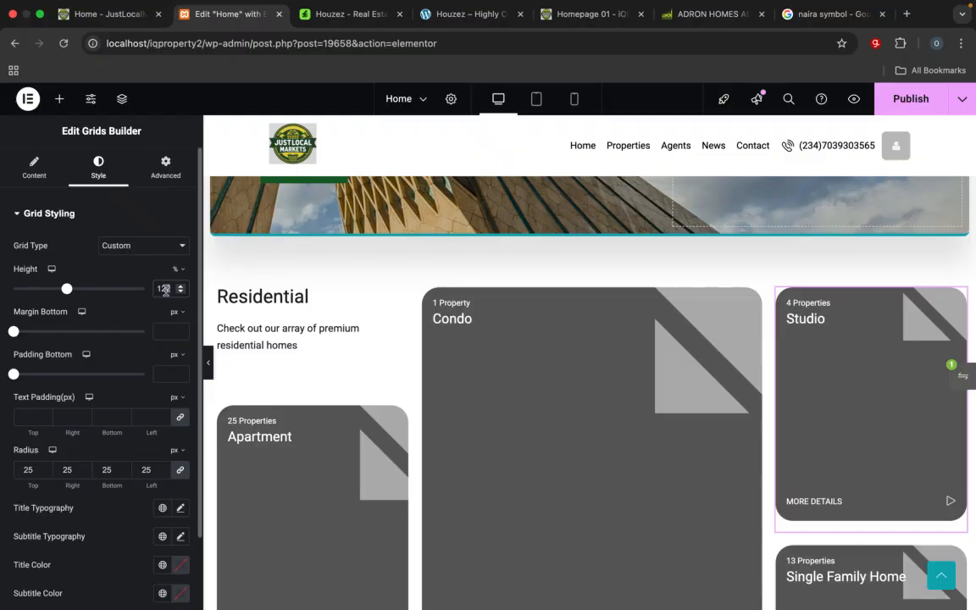
key("Up")
scroll(187, 354, "down", 2)
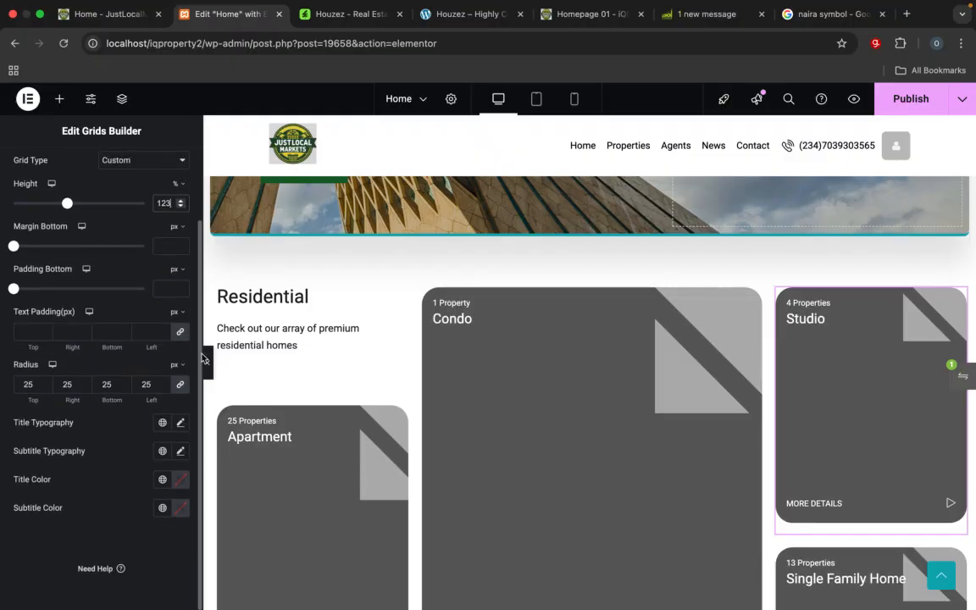
scroll(413, 468, "down", 5)
scroll(414, 470, "up", 2)
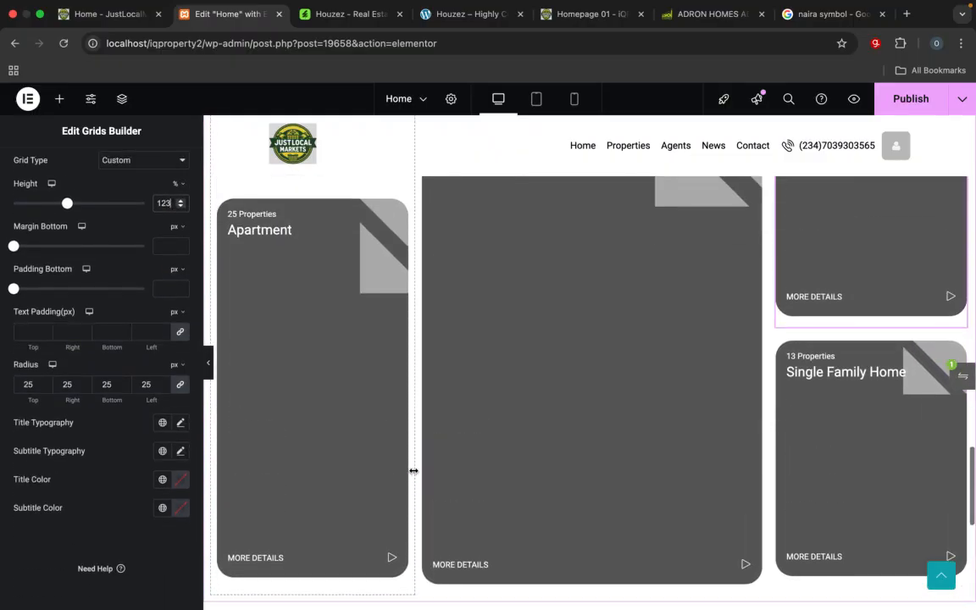
scroll(414, 470, "up", 4)
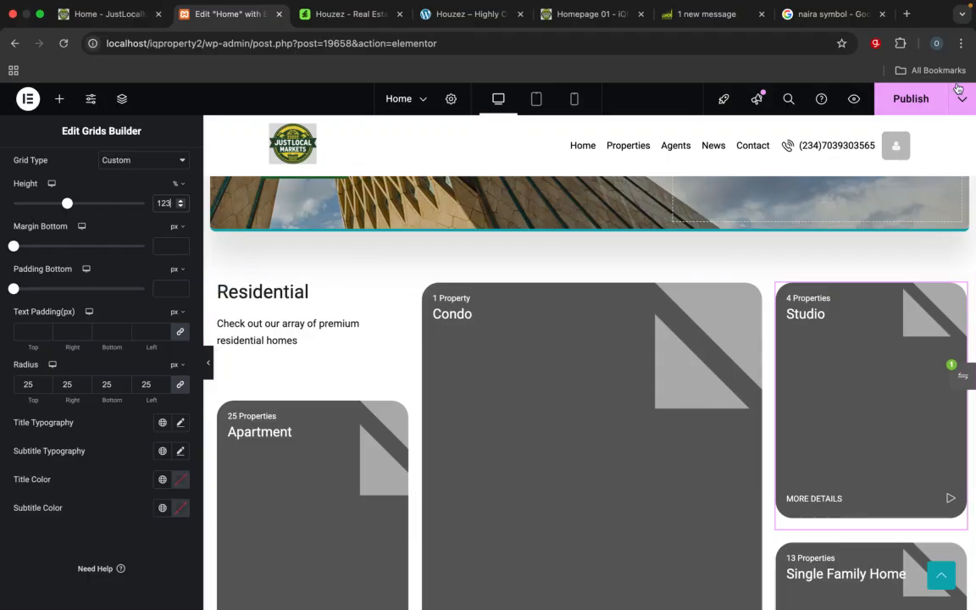
Step: Compare the Residential cards in the Elementor editor with the Homepage 01 reference site and the live Home page
left_click(576, 13)
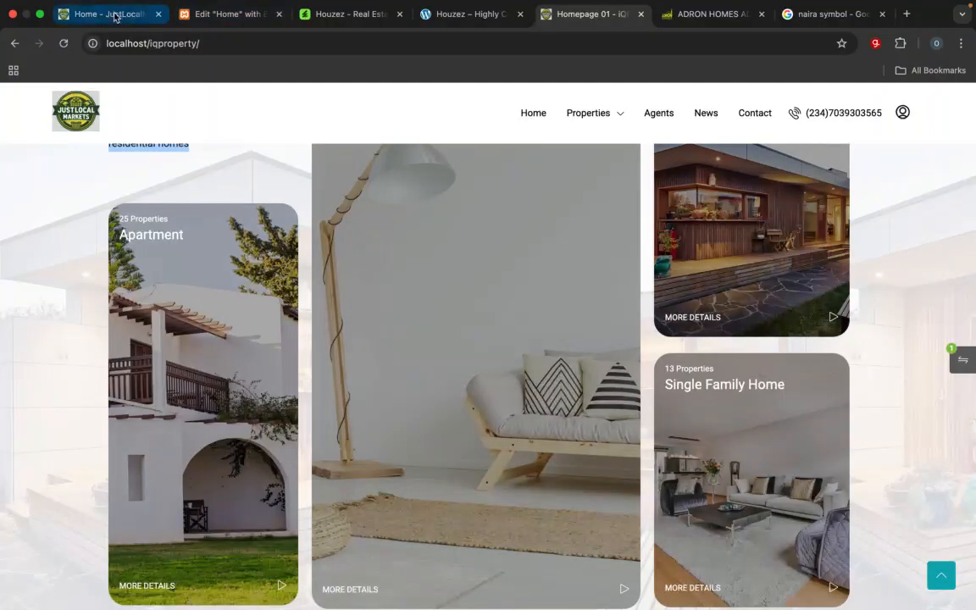
left_click(106, 14)
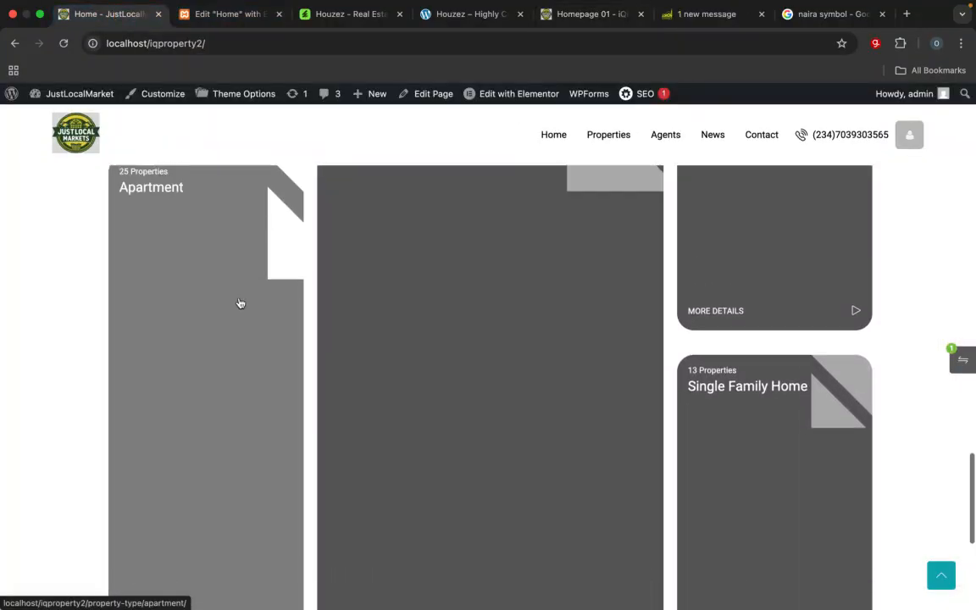
left_click(231, 14)
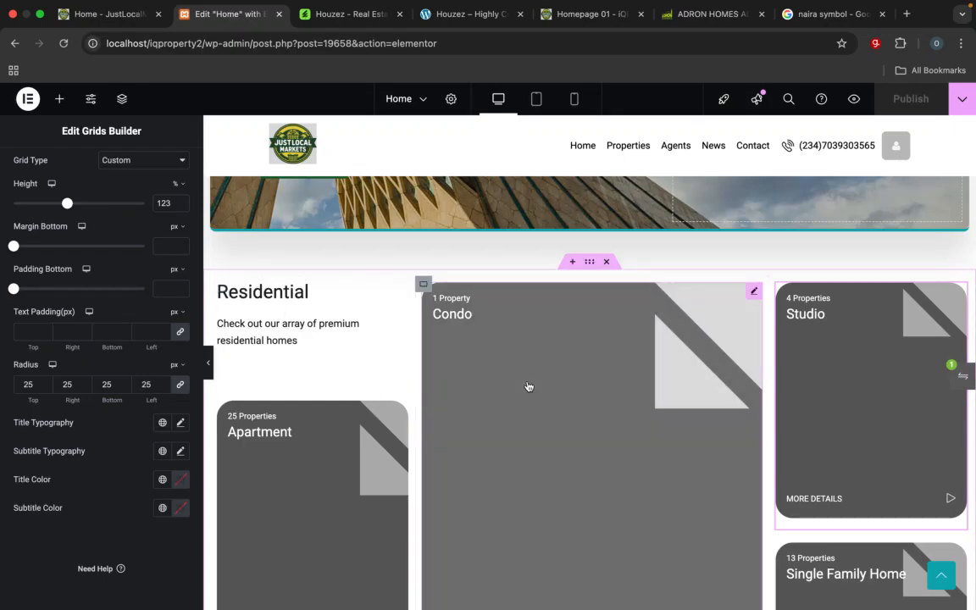
scroll(509, 346, "down", 1)
scroll(509, 346, "down", 3)
scroll(509, 346, "up", 2)
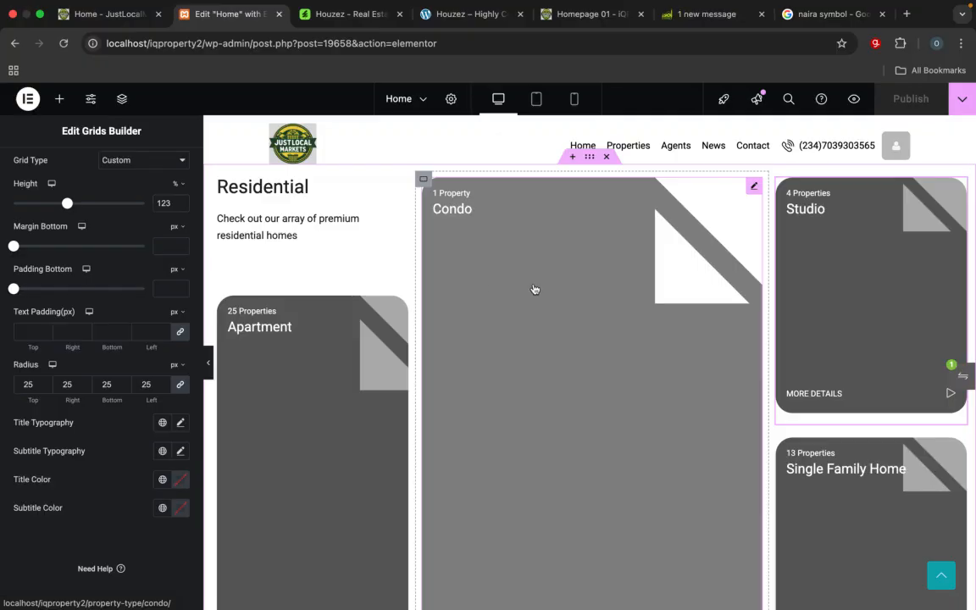
scroll(534, 289, "down", 1)
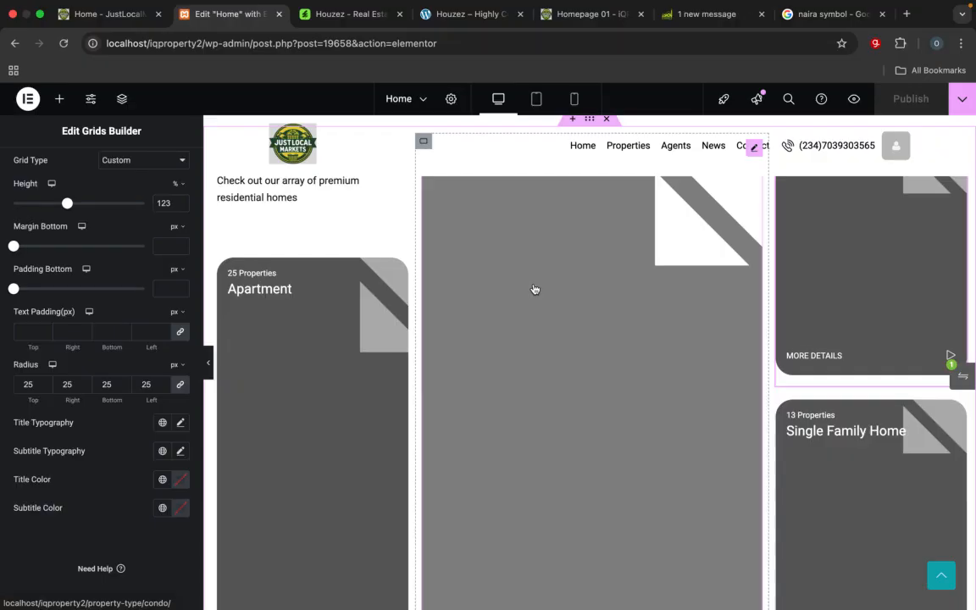
scroll(357, 156, "up", 1)
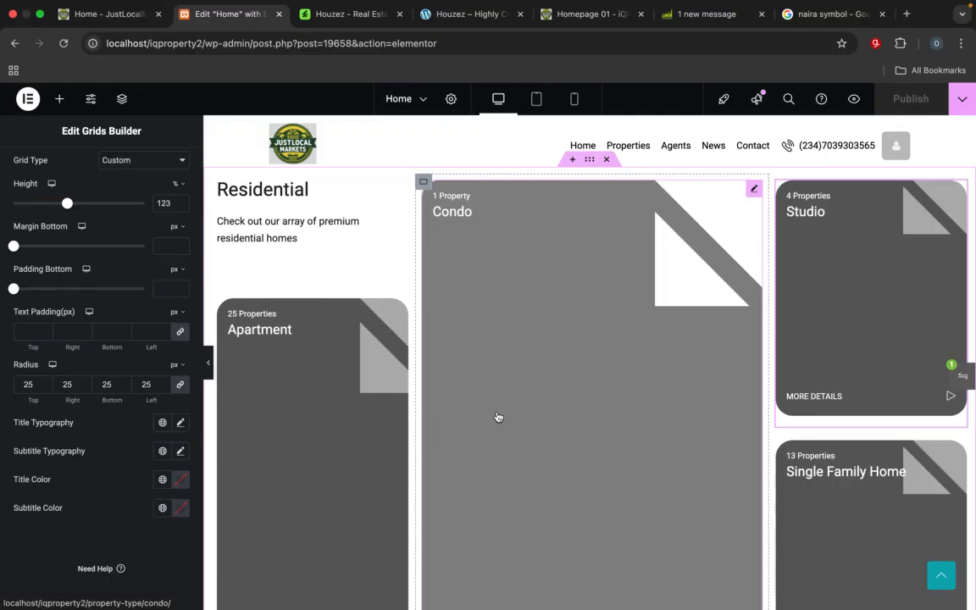
left_click(115, 17)
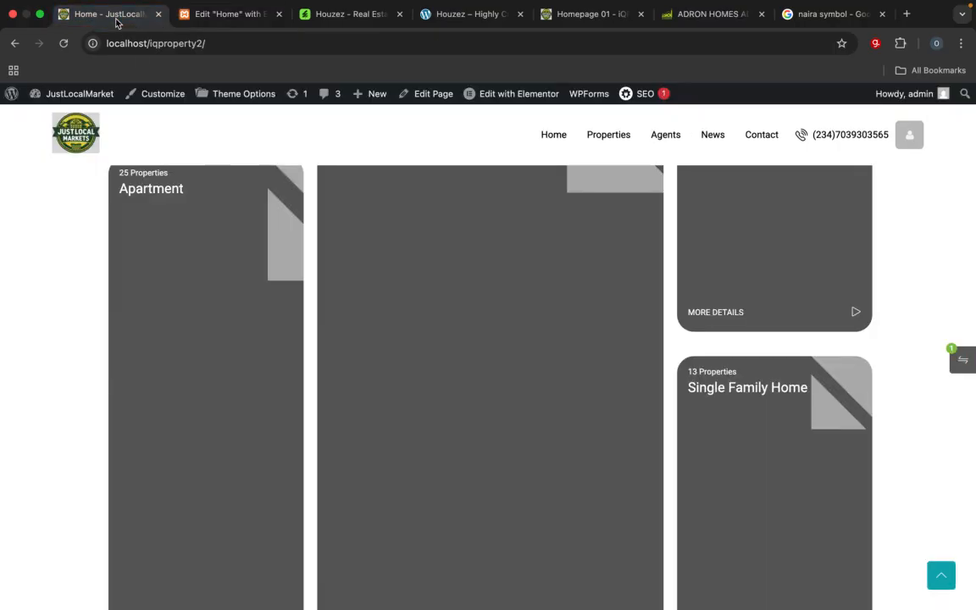
left_click(241, 17)
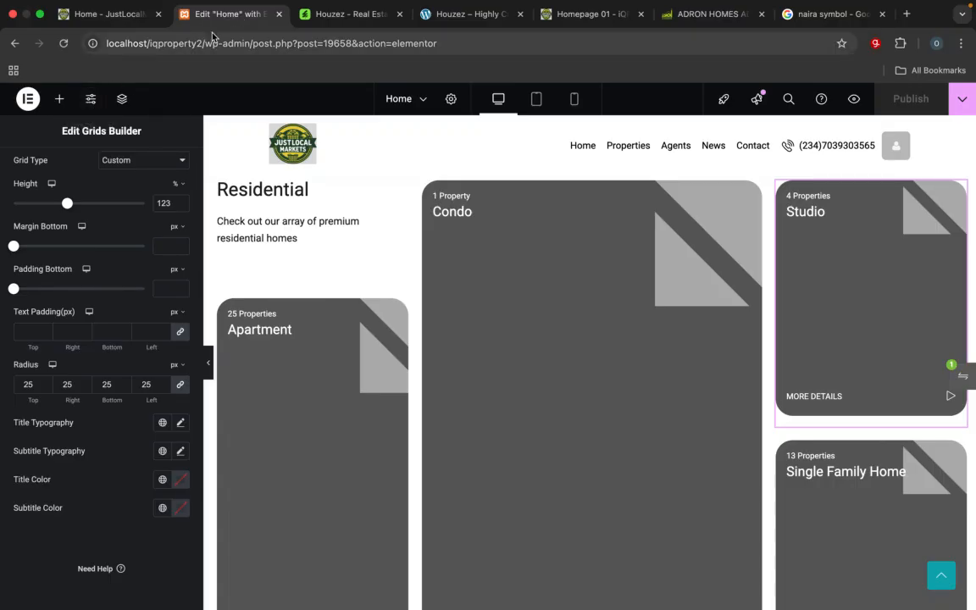
Step: From the live JustLocalMarket Home page, open the site's WordPress dashboard in a new browser tab and switch to it
left_click(119, 15)
mouse_move(85, 100)
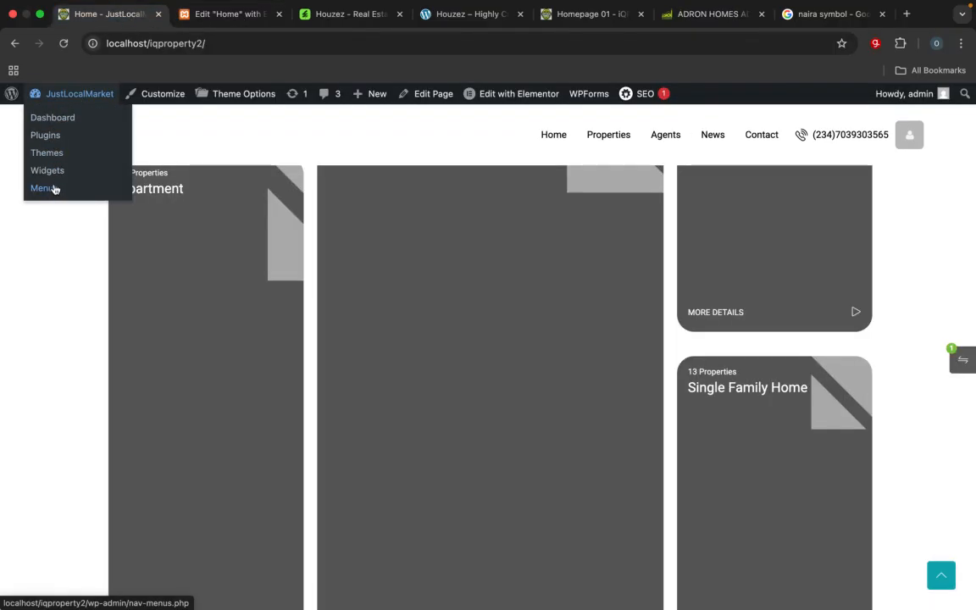
right_click(52, 121)
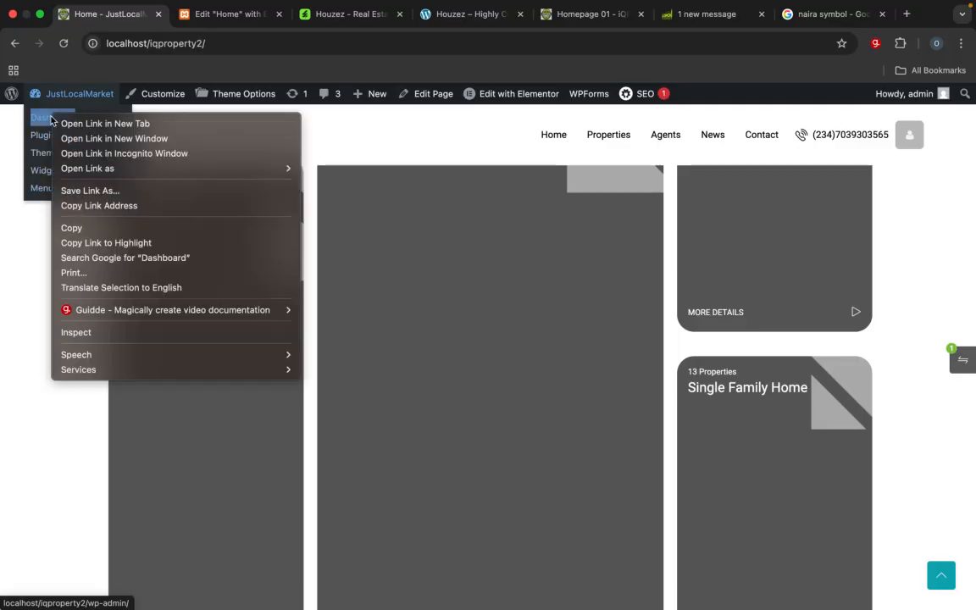
left_click(63, 122)
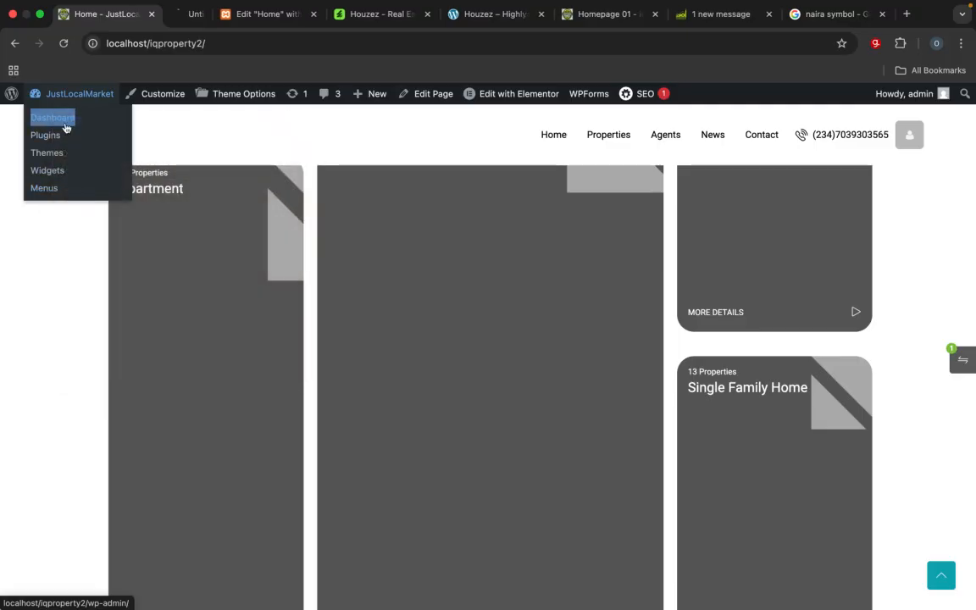
left_click(193, 18)
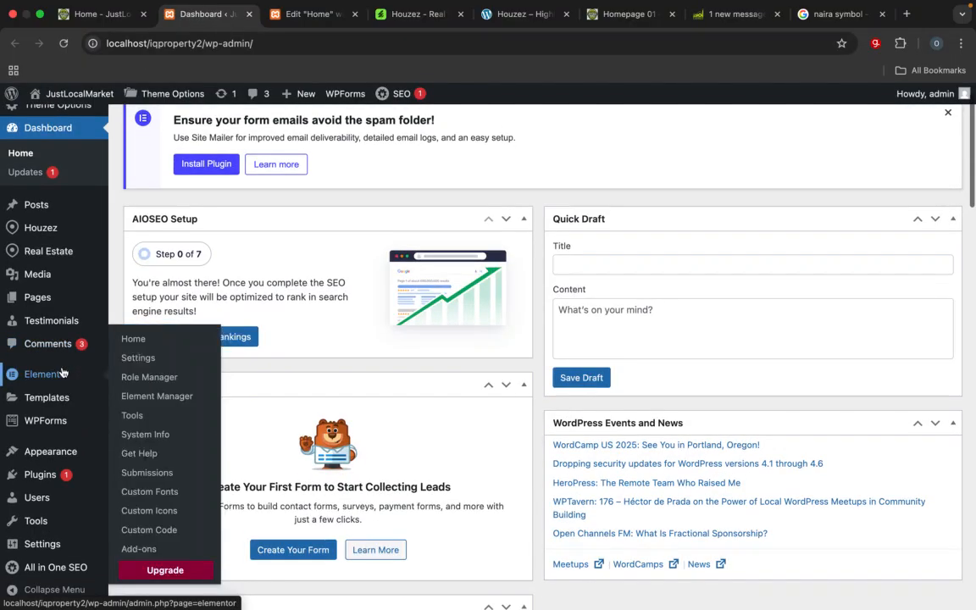
Step: Go to the Real Estate property types and open the Apartment type for full editing
mouse_move(58, 255)
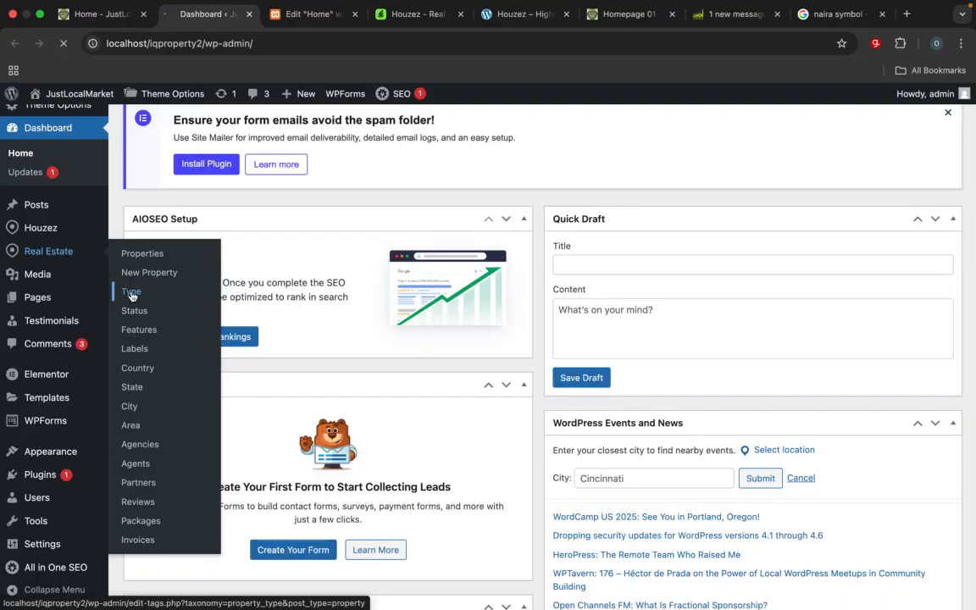
left_click(131, 293)
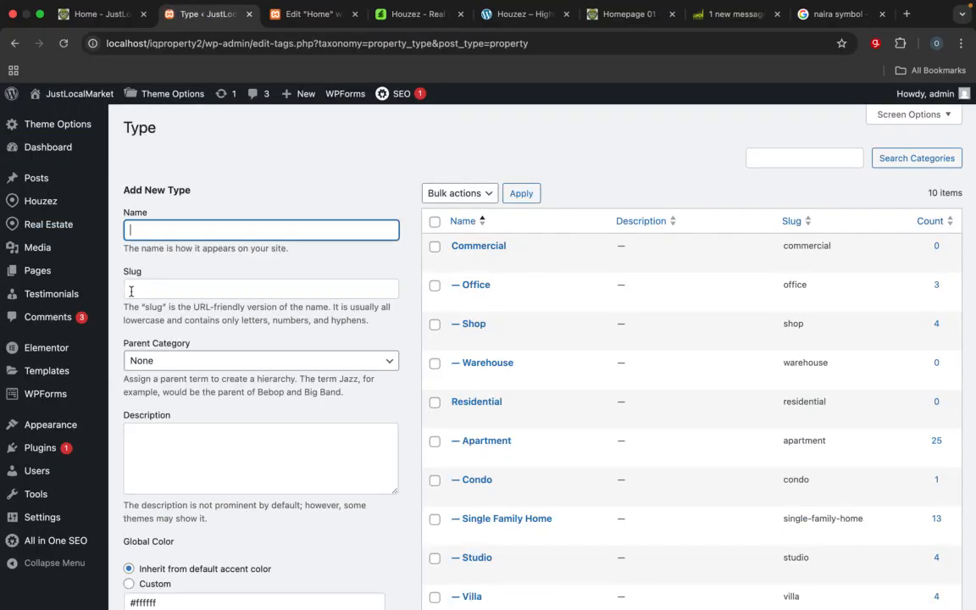
scroll(555, 460, "down", 5)
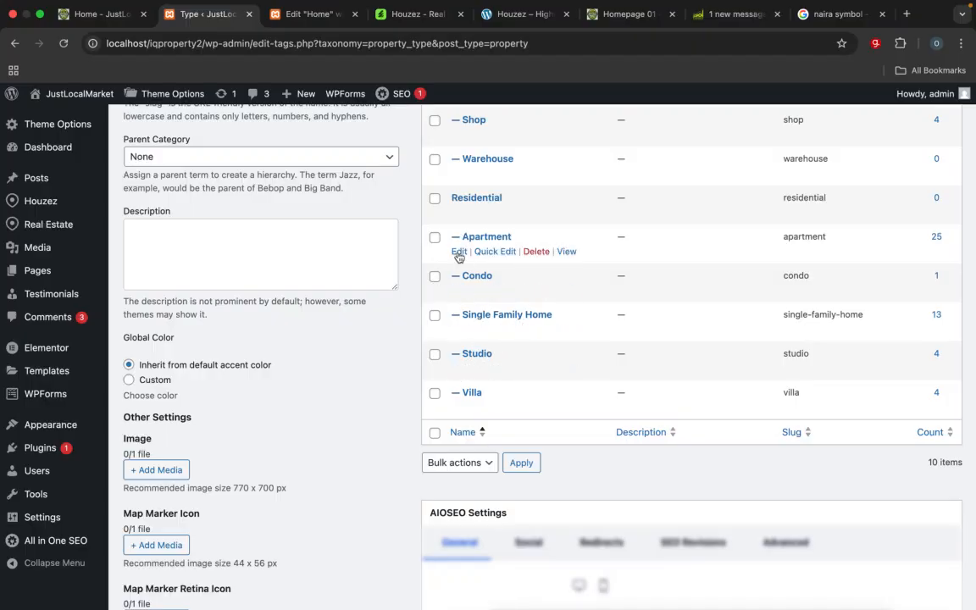
left_click(459, 252)
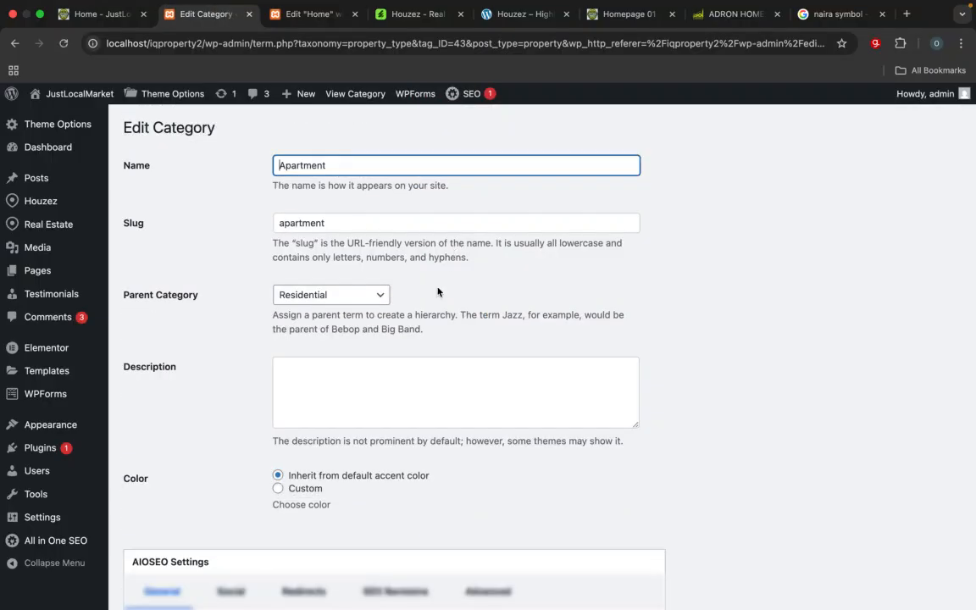
Step: Choose single-home-0007.jpg from the media library as the Apartment type's image, matching the Apartment card on the Homepage 01 reference site
scroll(417, 407, "down", 10)
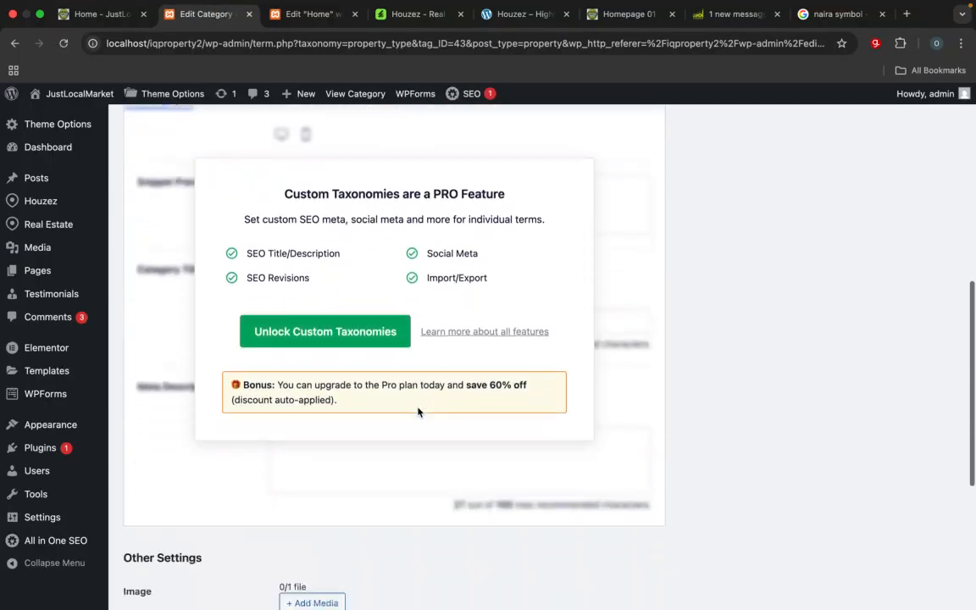
scroll(416, 411, "down", 2)
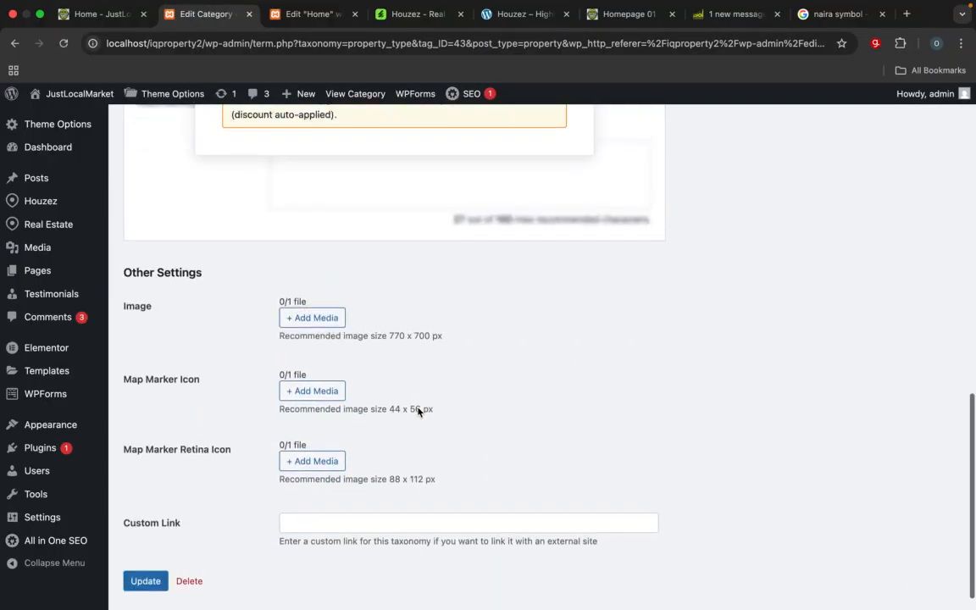
left_click(331, 328)
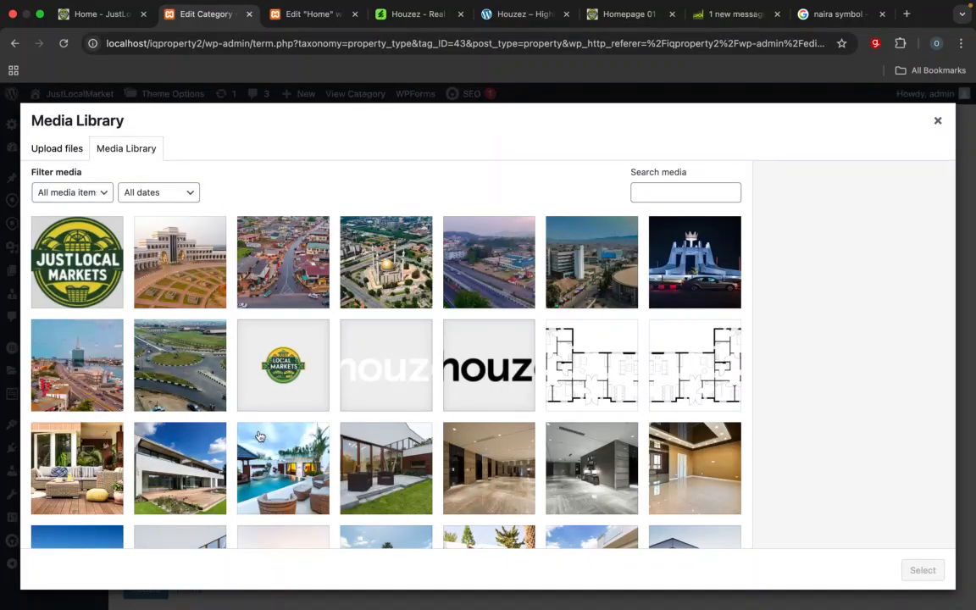
left_click(523, 19)
left_click(609, 17)
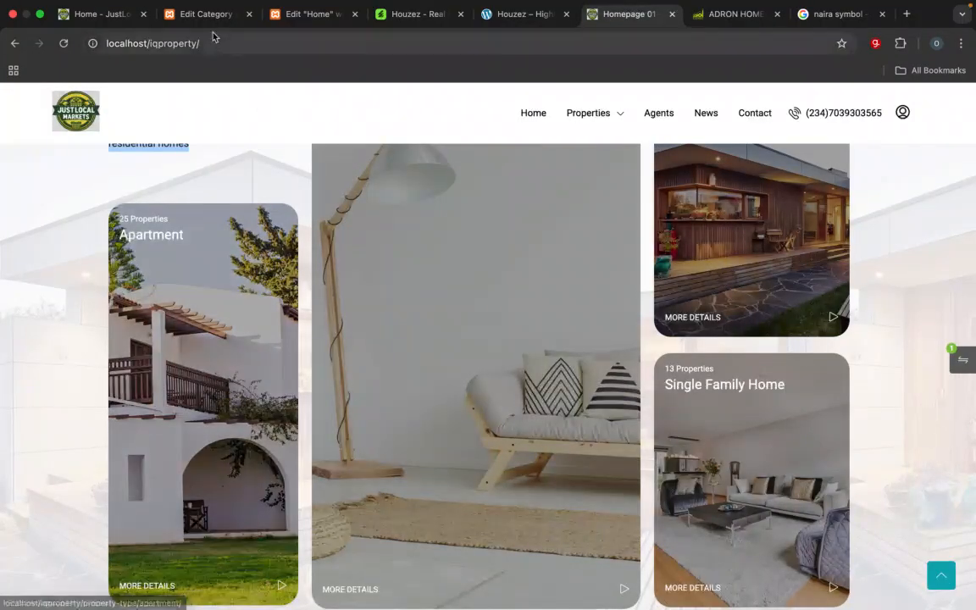
left_click(208, 17)
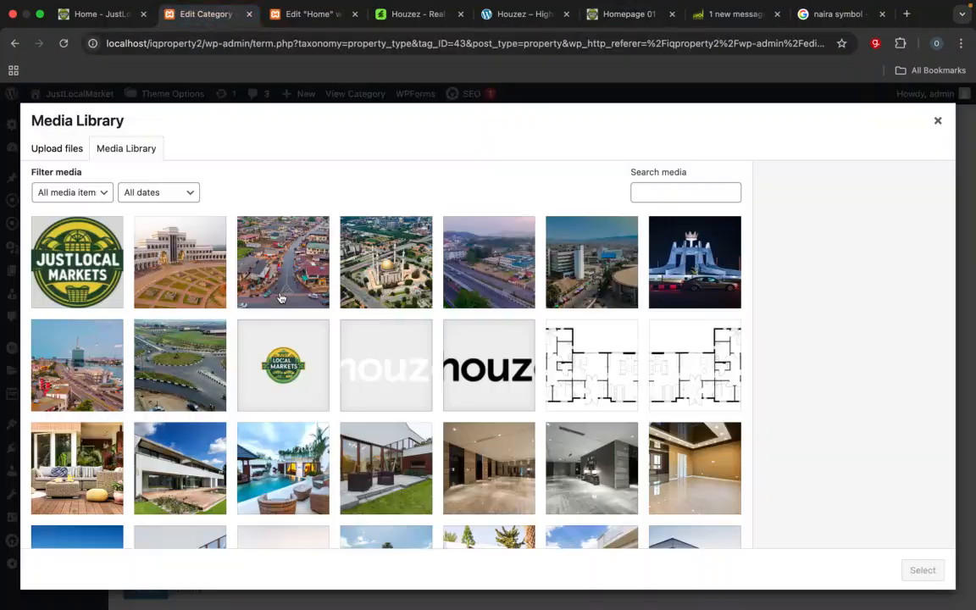
scroll(342, 420, "down", 5)
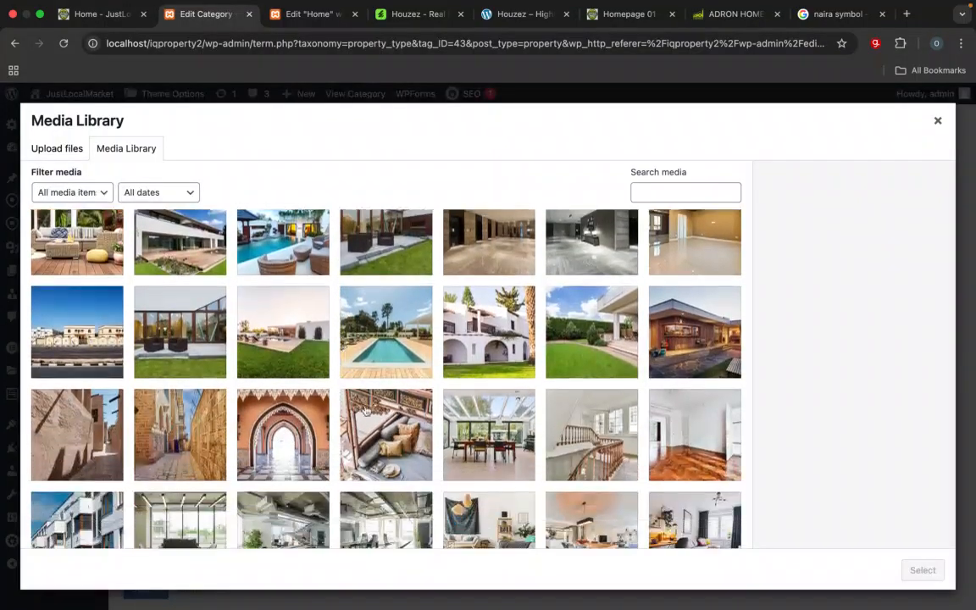
left_click(481, 326)
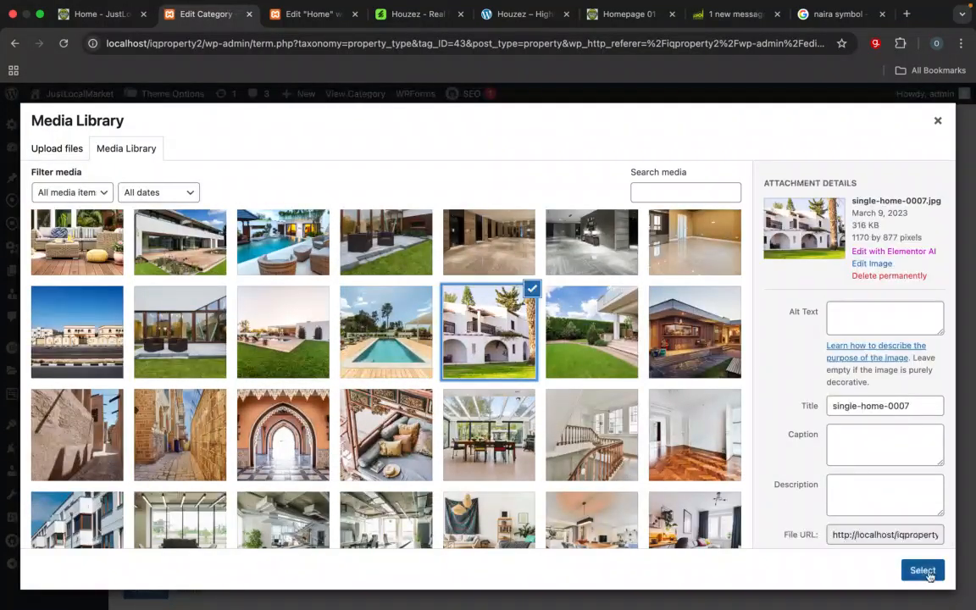
left_click(922, 570)
scroll(859, 430, "up", 10)
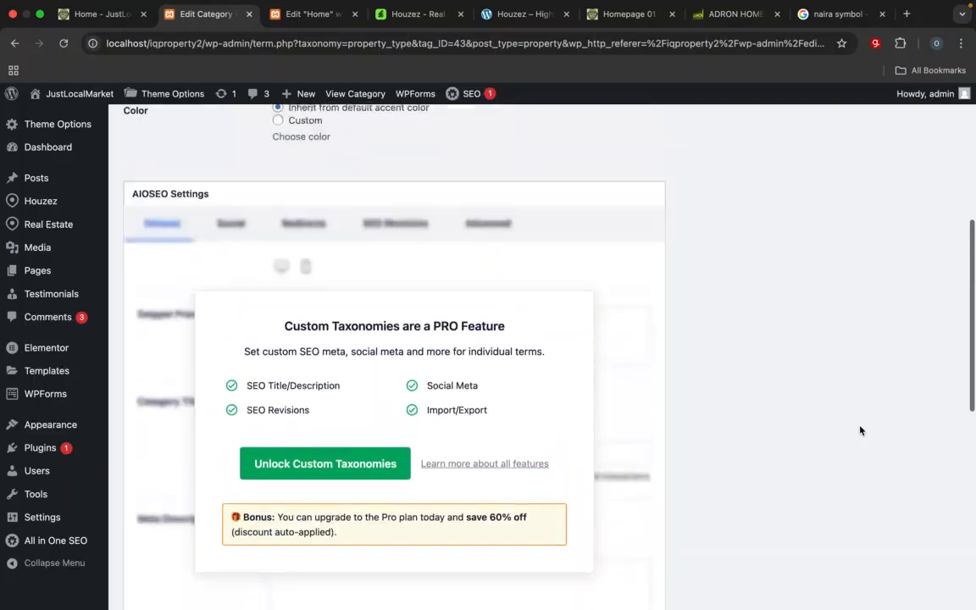
Step: Save the Apartment type with its new image and return to the property types list
scroll(859, 431, "down", 10)
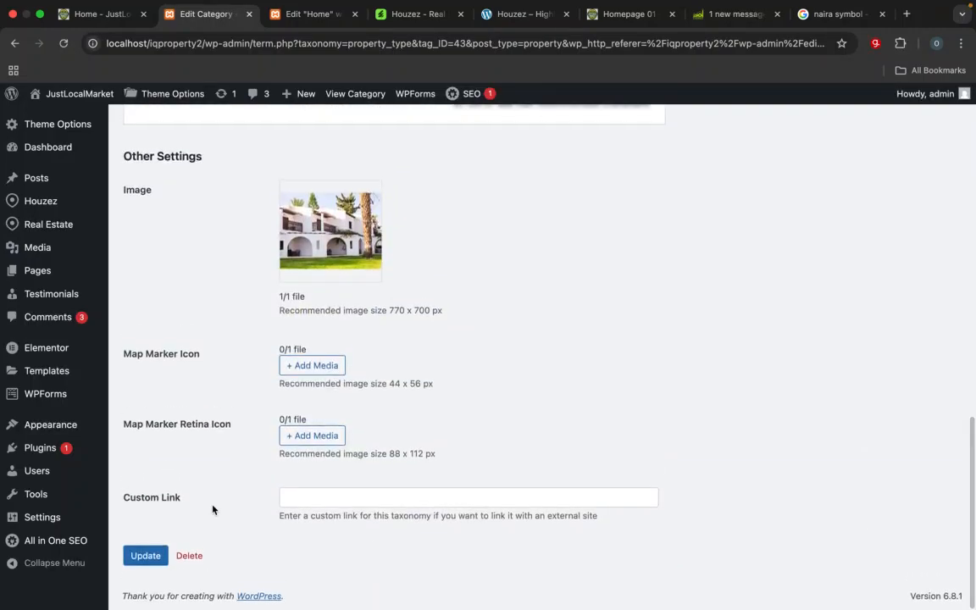
left_click(146, 556)
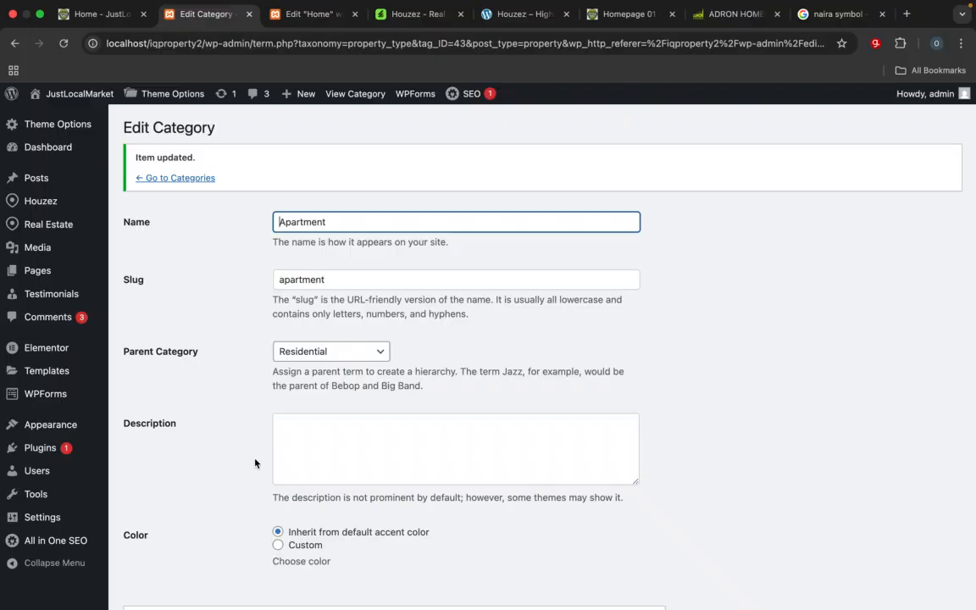
left_click(204, 181)
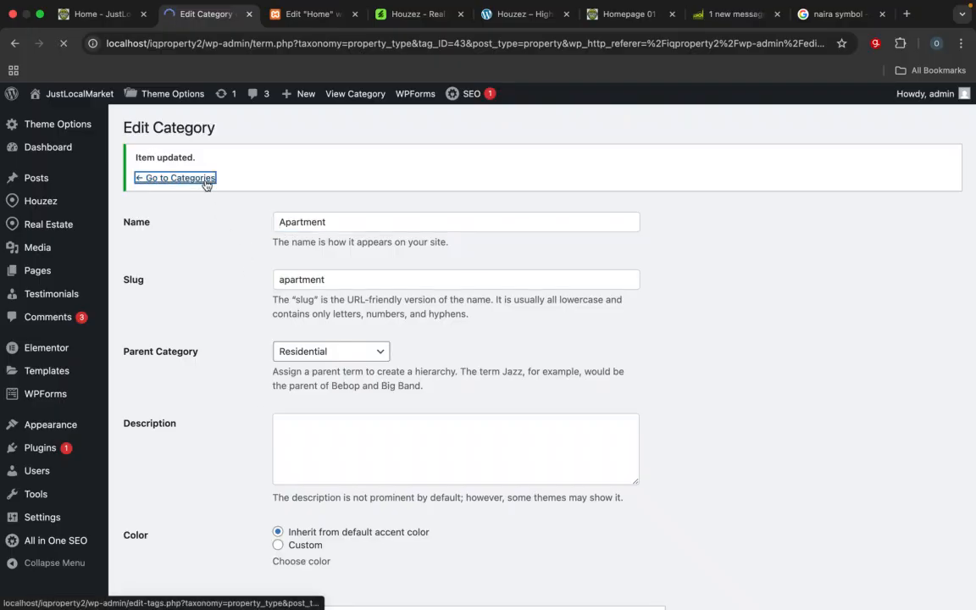
Step: Check the Condo card on the Homepage 01 reference site, and open the Condo property type for full editing
left_click(611, 31)
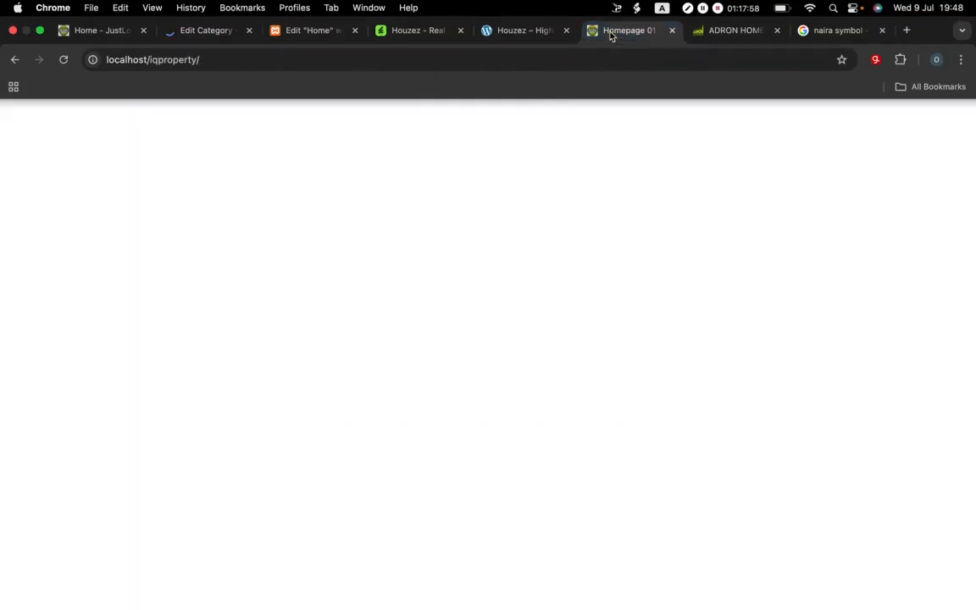
scroll(572, 390, "up", 2)
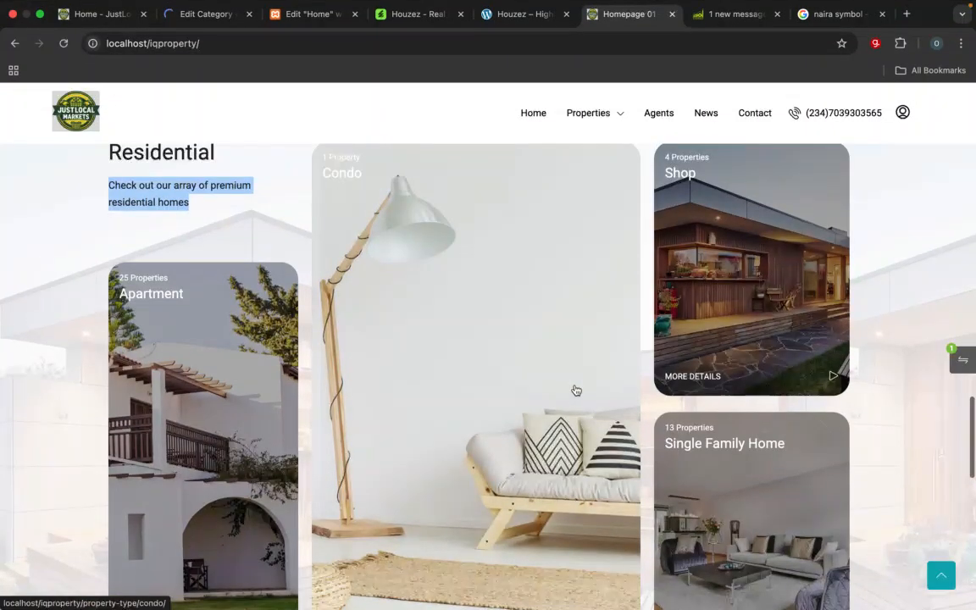
left_click(197, 17)
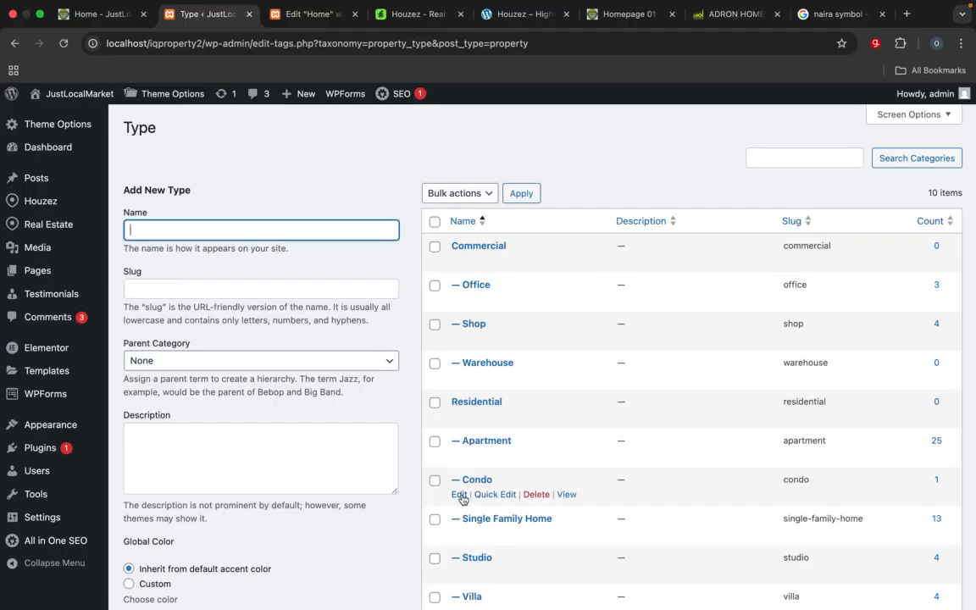
left_click(459, 494)
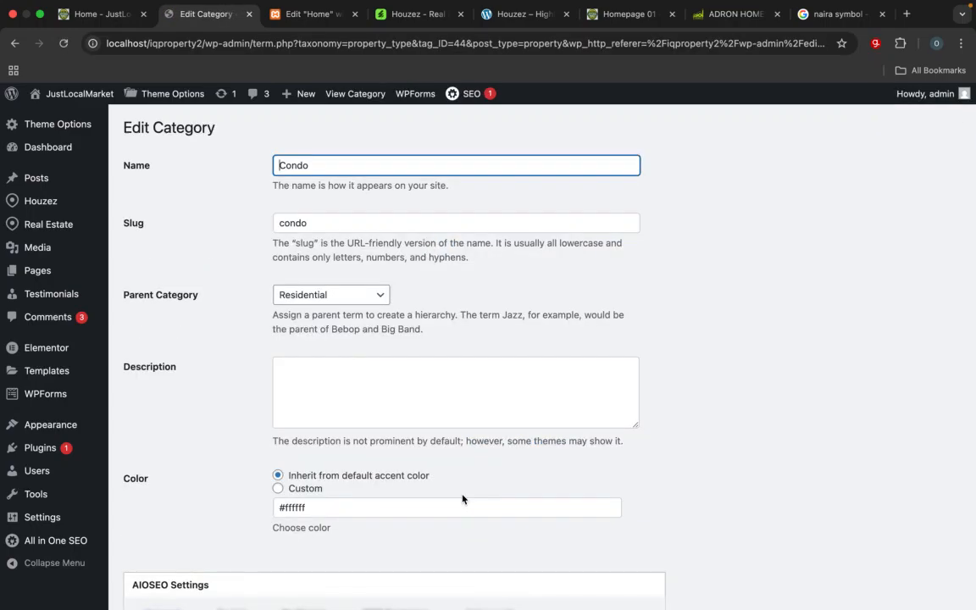
Step: Choose gallery-in-0002.jpg from the media library as the Condo type's image
scroll(436, 377, "down", 5)
scroll(435, 377, "down", 15)
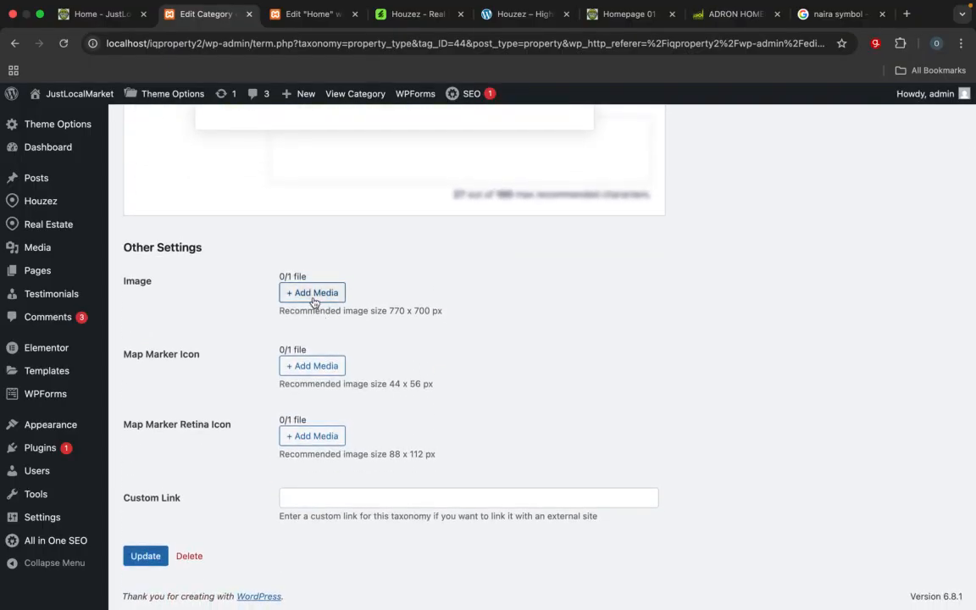
left_click(313, 296)
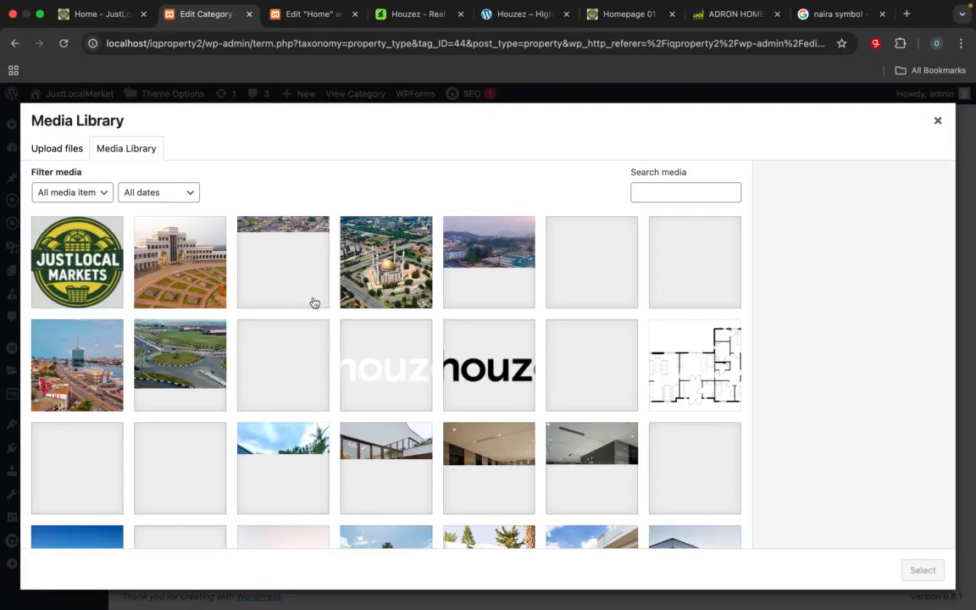
scroll(314, 302, "down", 2)
scroll(313, 302, "down", 5)
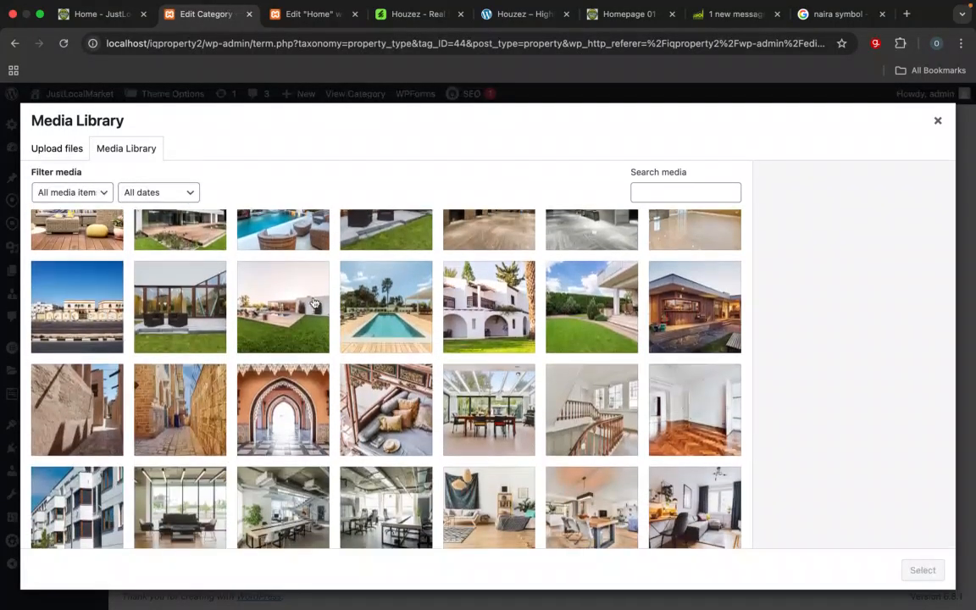
scroll(313, 302, "down", 6)
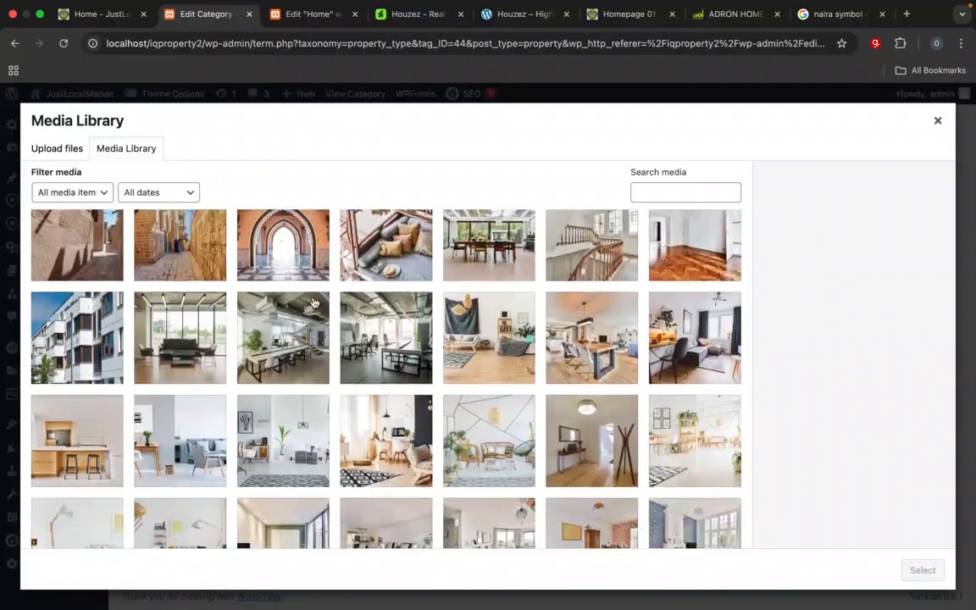
scroll(314, 303, "down", 3)
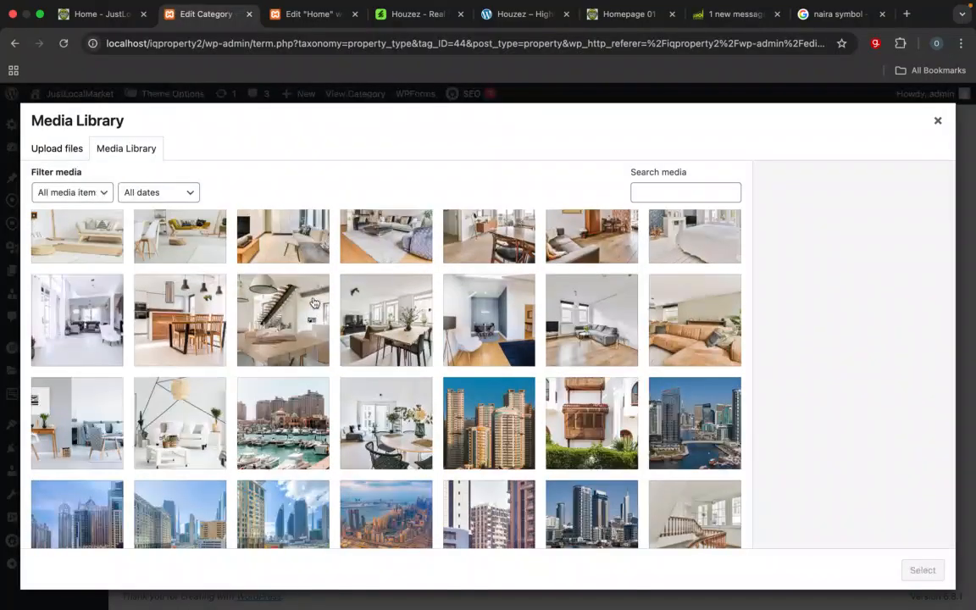
scroll(342, 381, "up", 3)
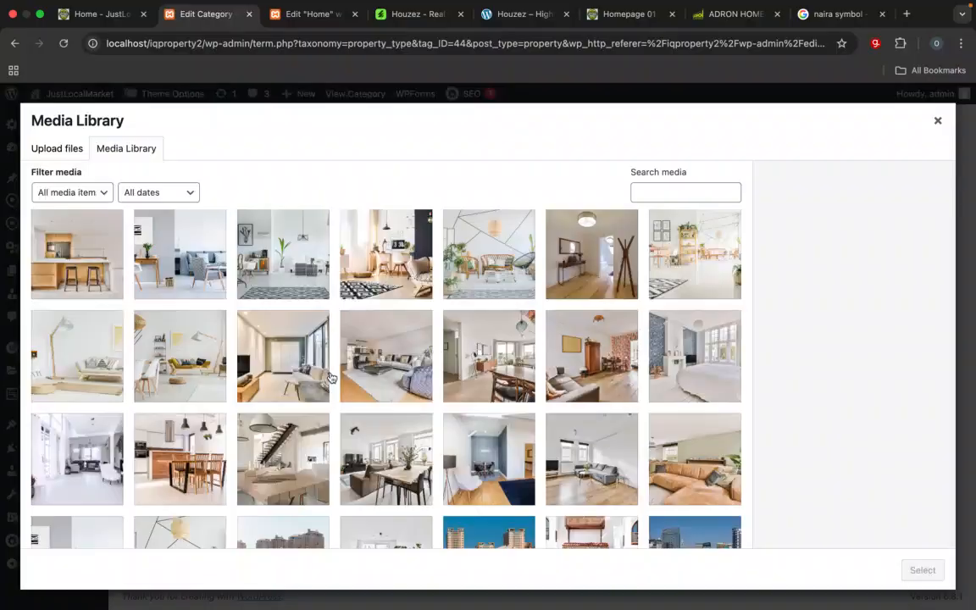
left_click(85, 311)
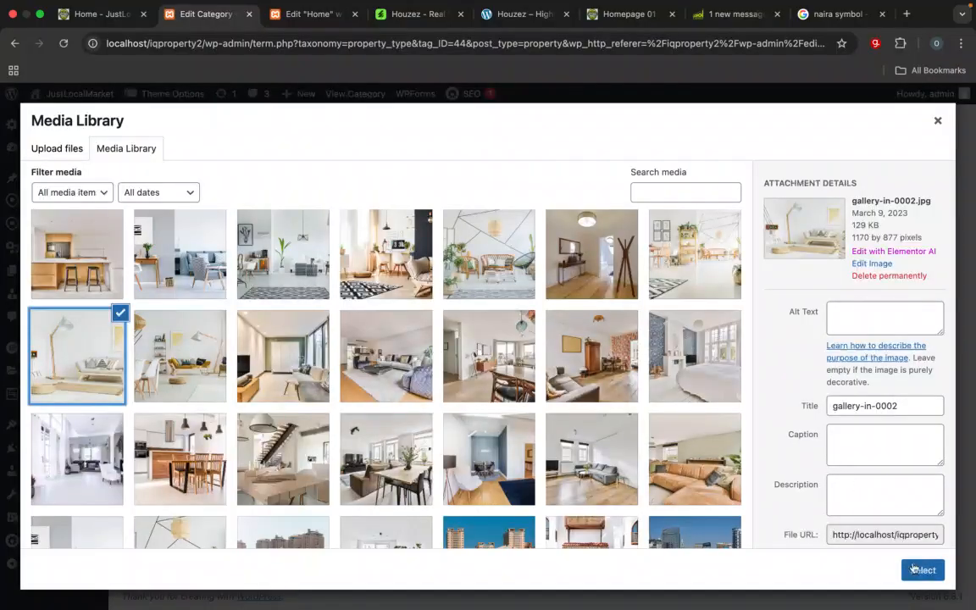
left_click(915, 572)
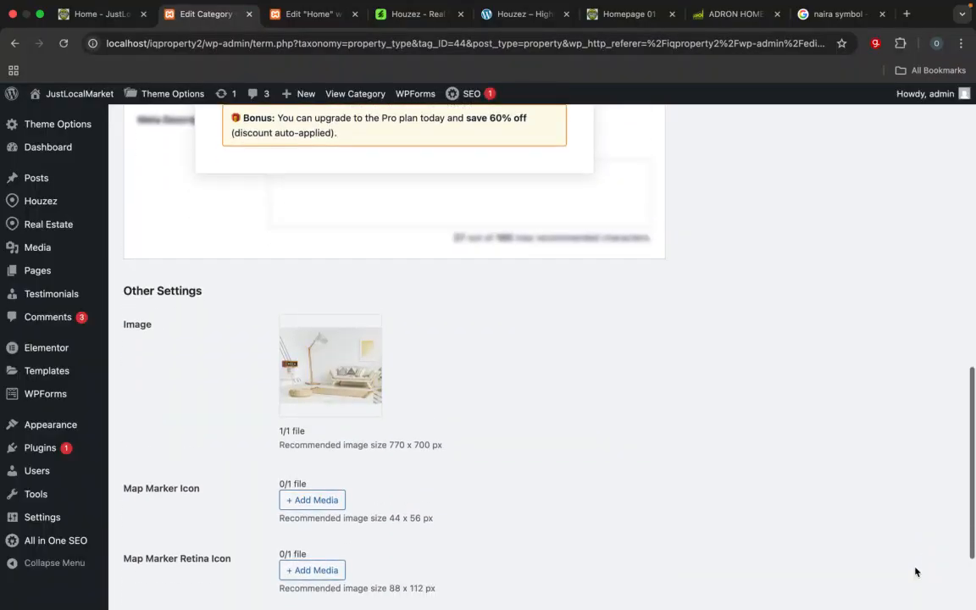
Step: Save the Condo type and open the Single Family Home type for full editing
scroll(914, 571, "down", 3)
left_click(142, 556)
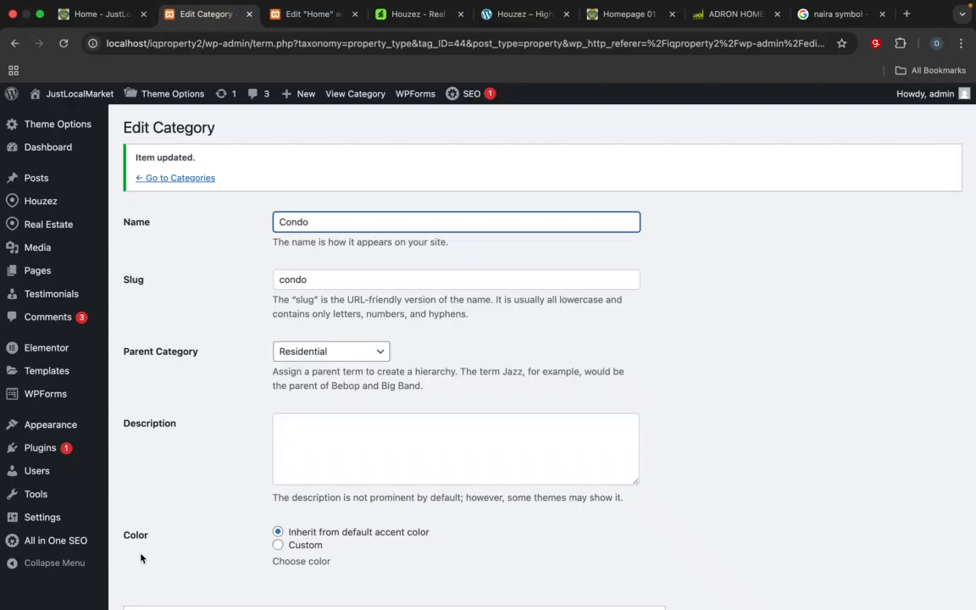
left_click(180, 179)
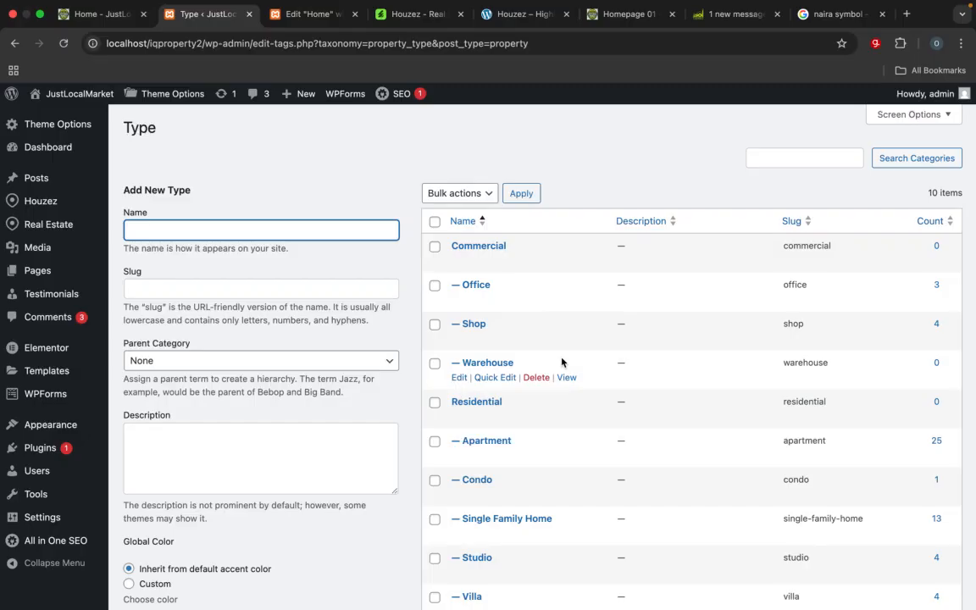
scroll(623, 418, "down", 5)
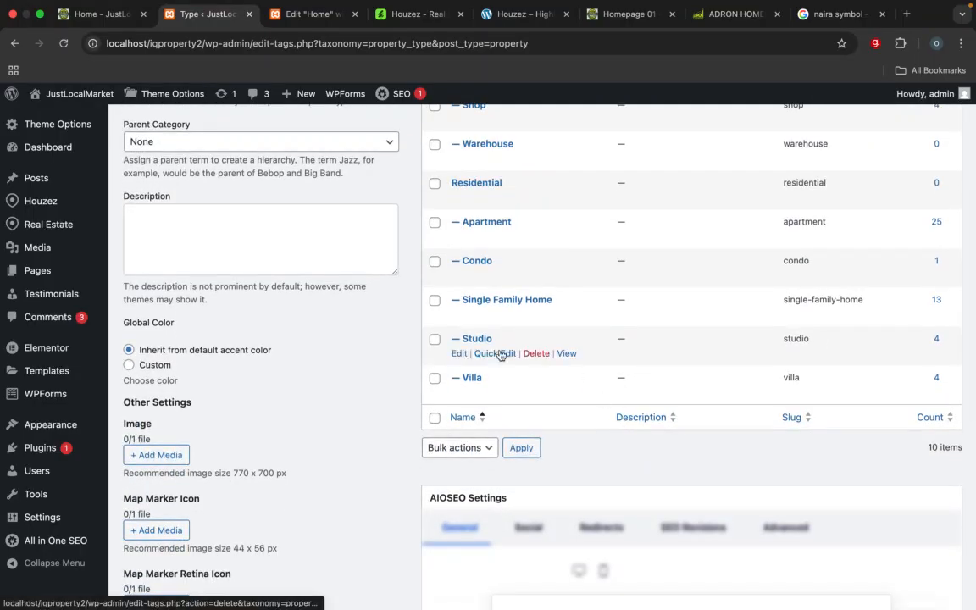
left_click(459, 315)
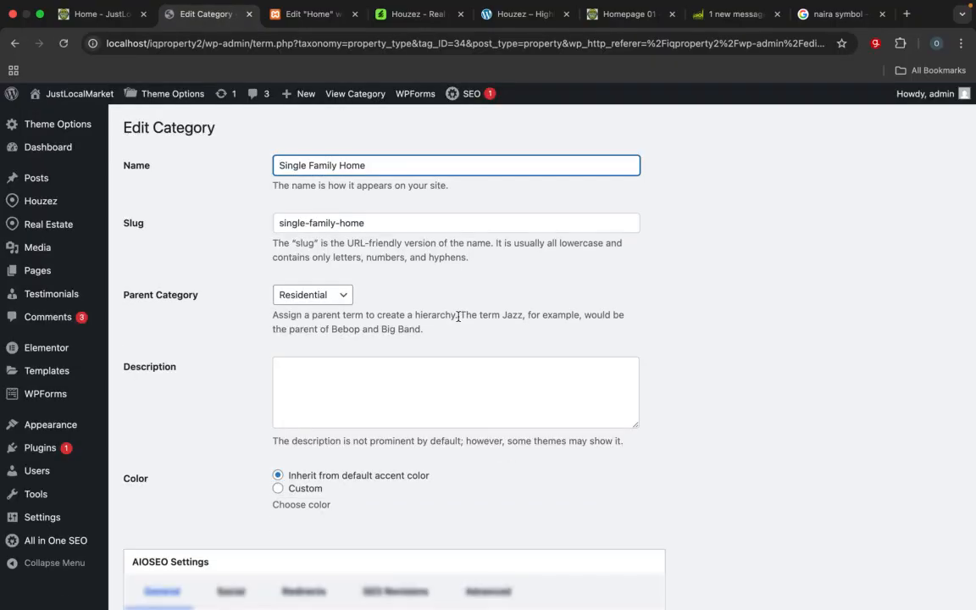
Step: Choose apartment-0024.jpg from the media library as the Single Family Home image, matching its card on the Homepage 01 reference site
scroll(362, 397, "down", 15)
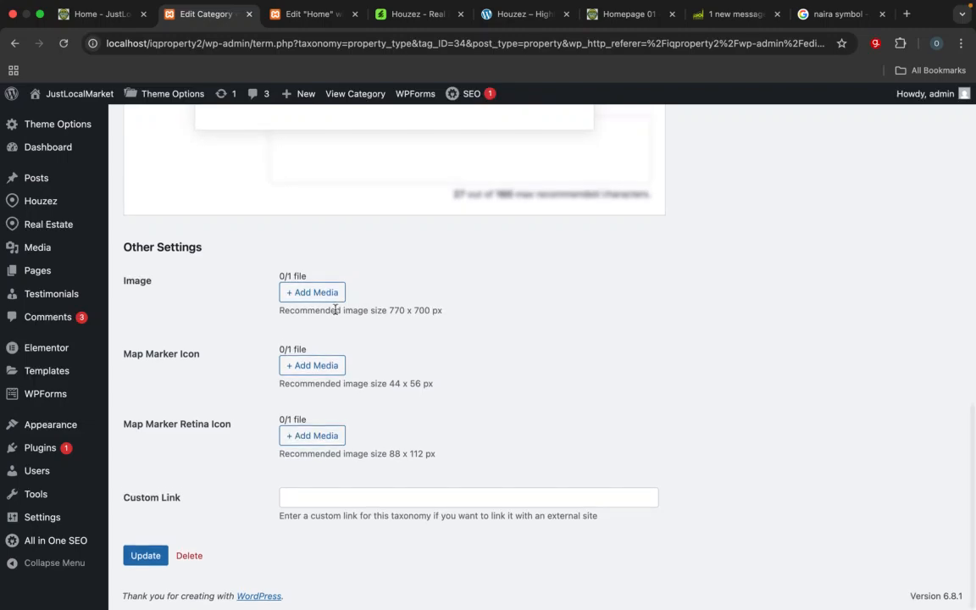
left_click(315, 289)
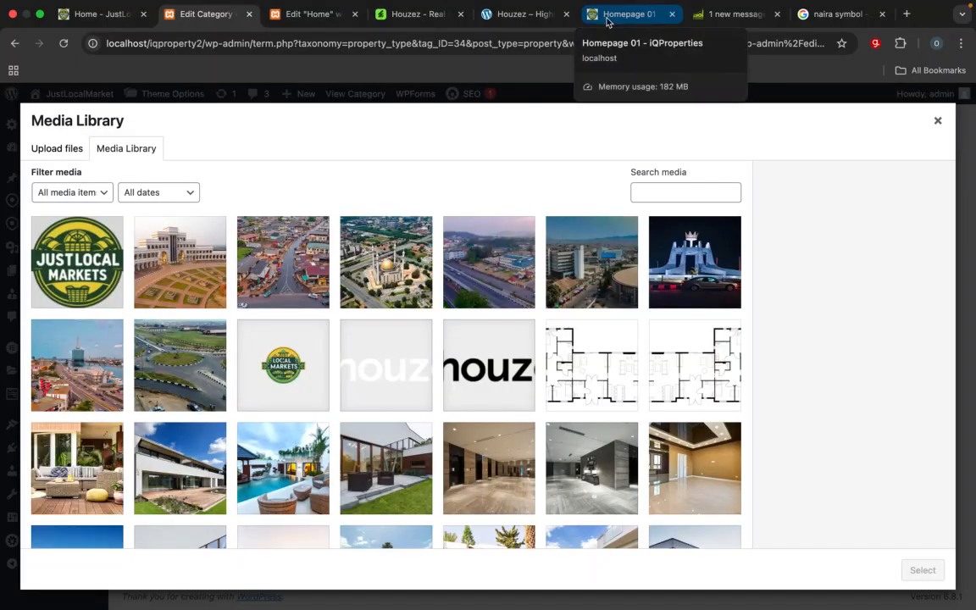
left_click(606, 22)
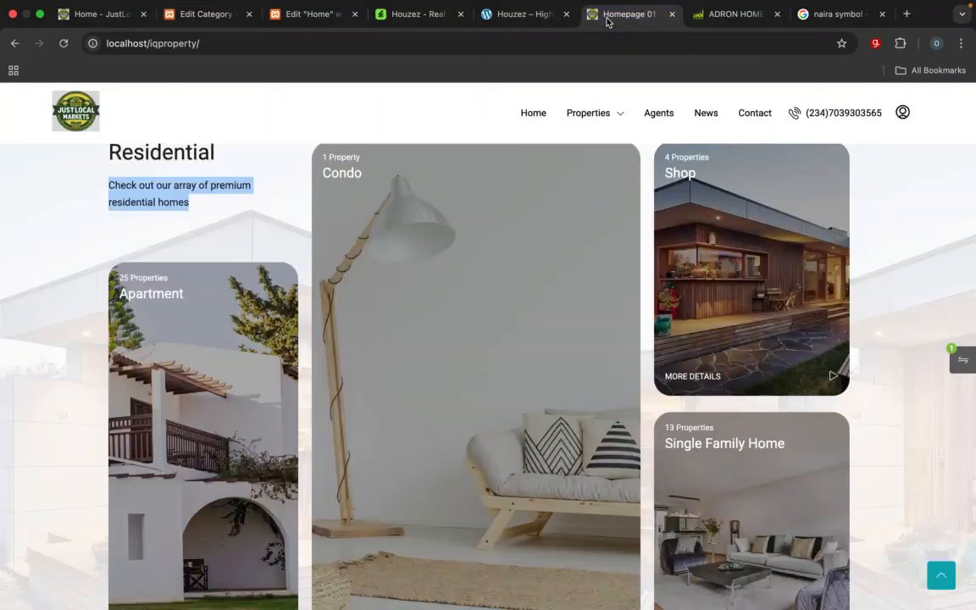
left_click(199, 15)
scroll(303, 424, "down", 5)
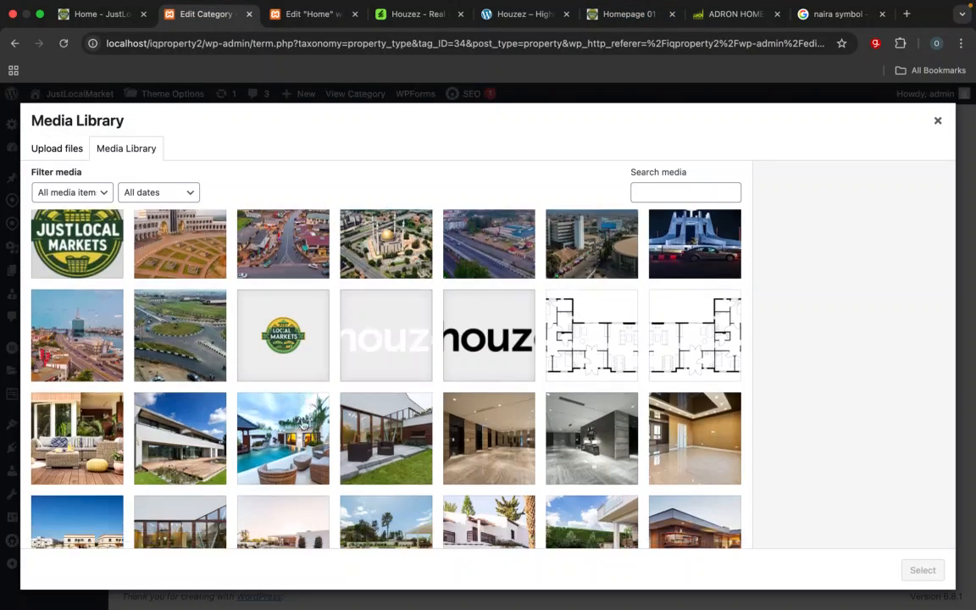
scroll(302, 424, "down", 2)
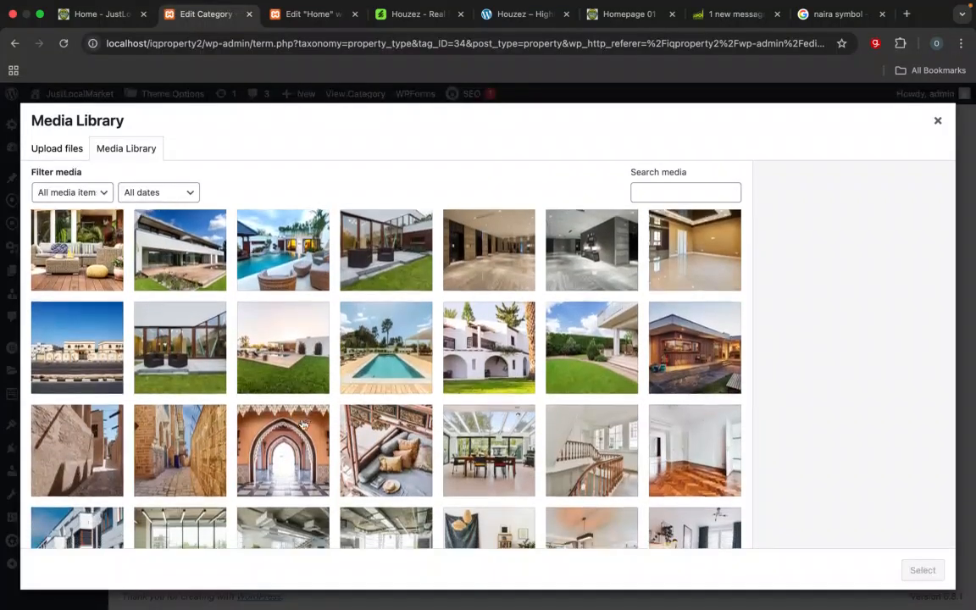
scroll(303, 424, "down", 3)
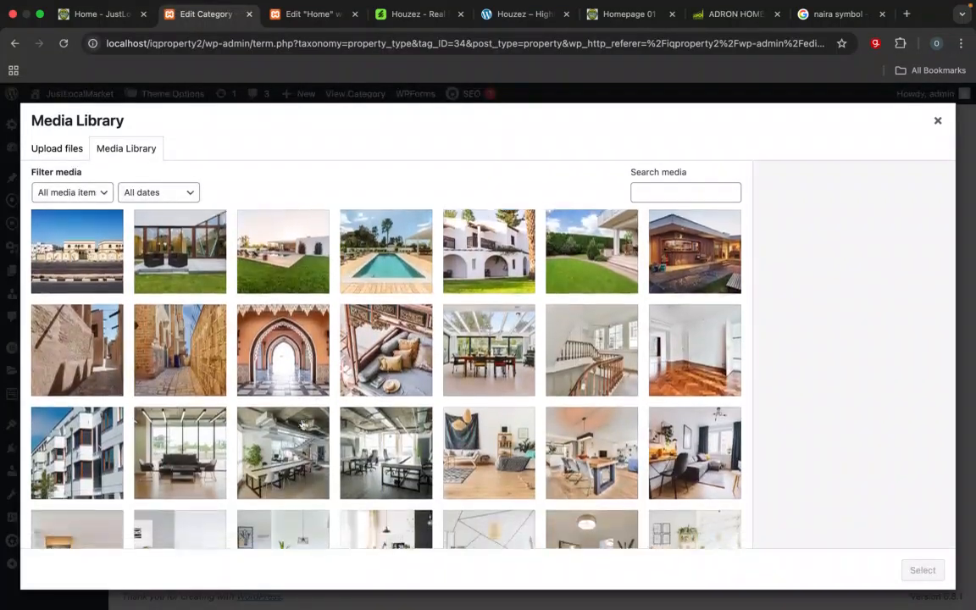
scroll(303, 425, "down", 3)
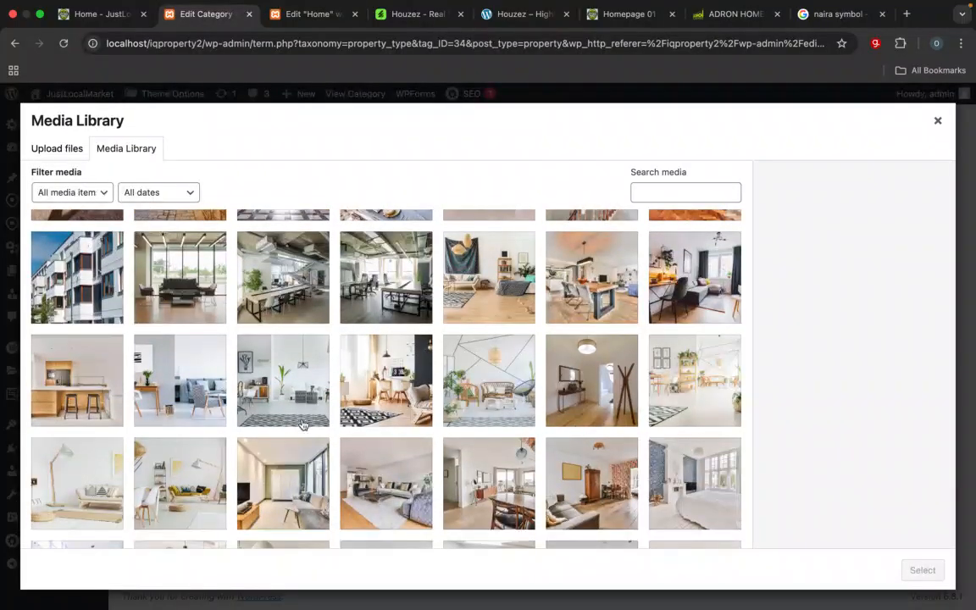
scroll(302, 425, "down", 2)
scroll(302, 424, "down", 1)
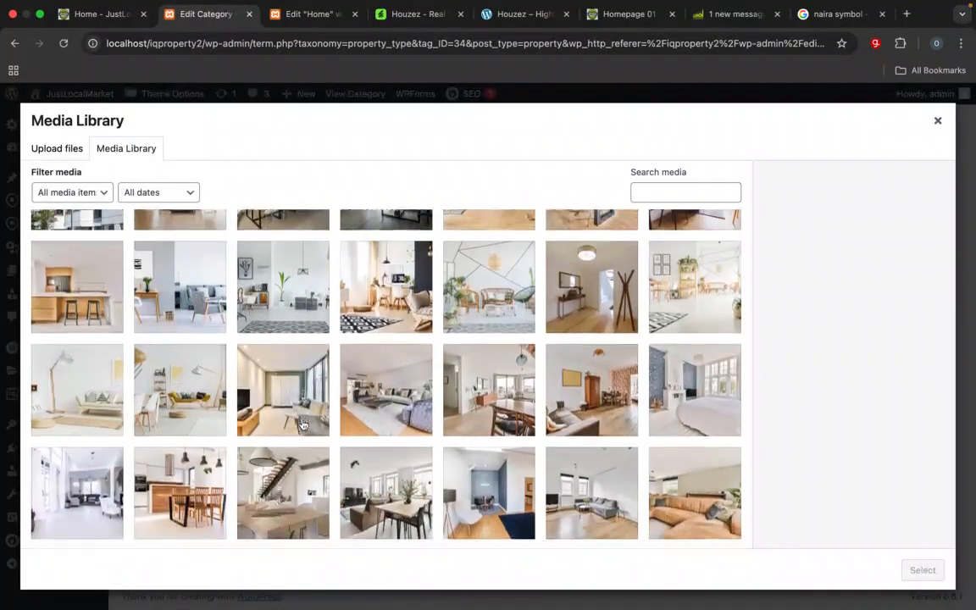
left_click(378, 394)
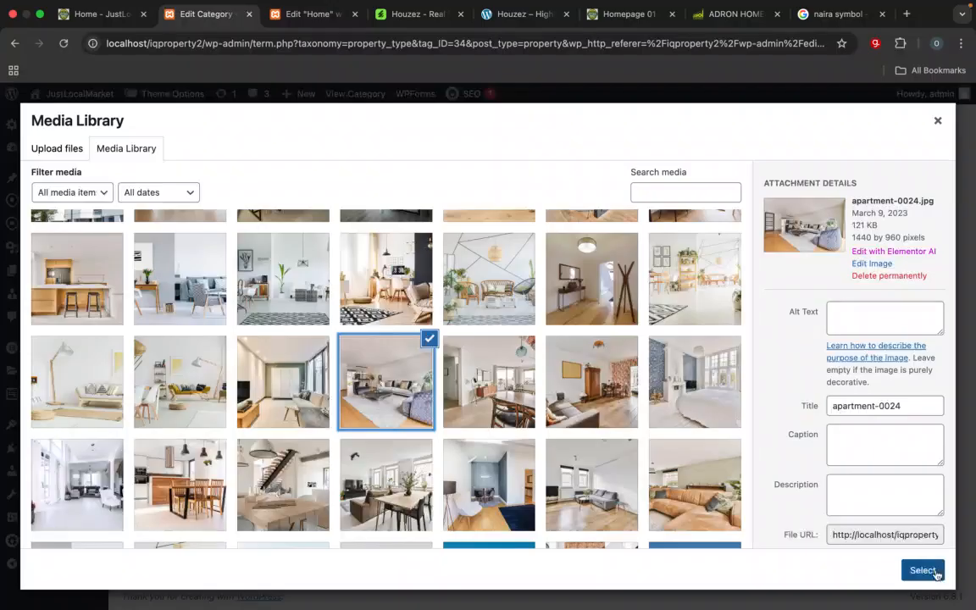
left_click(922, 570)
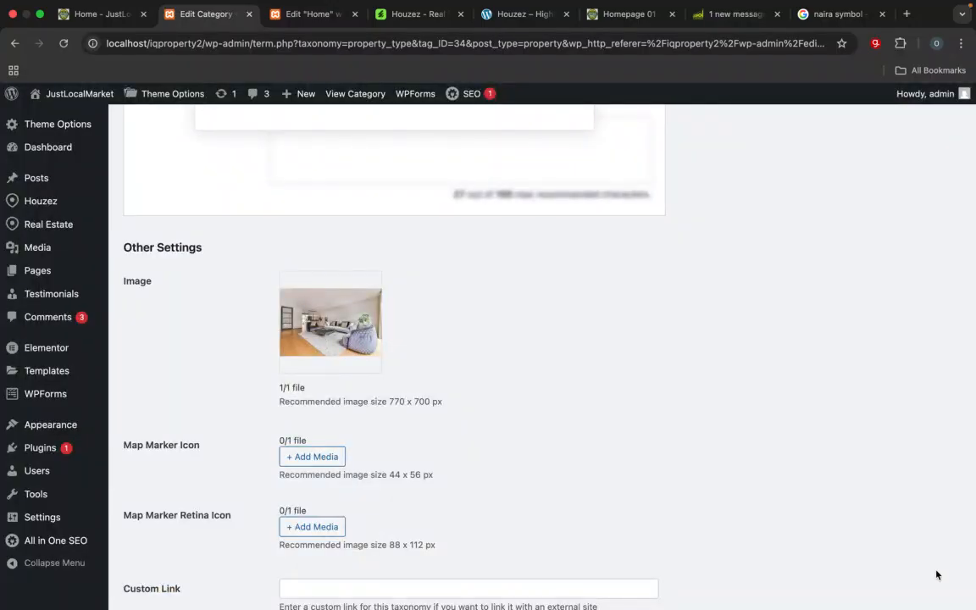
Step: Save the Single Family Home type with its new image and return to the property types list
scroll(936, 575, "up", 10)
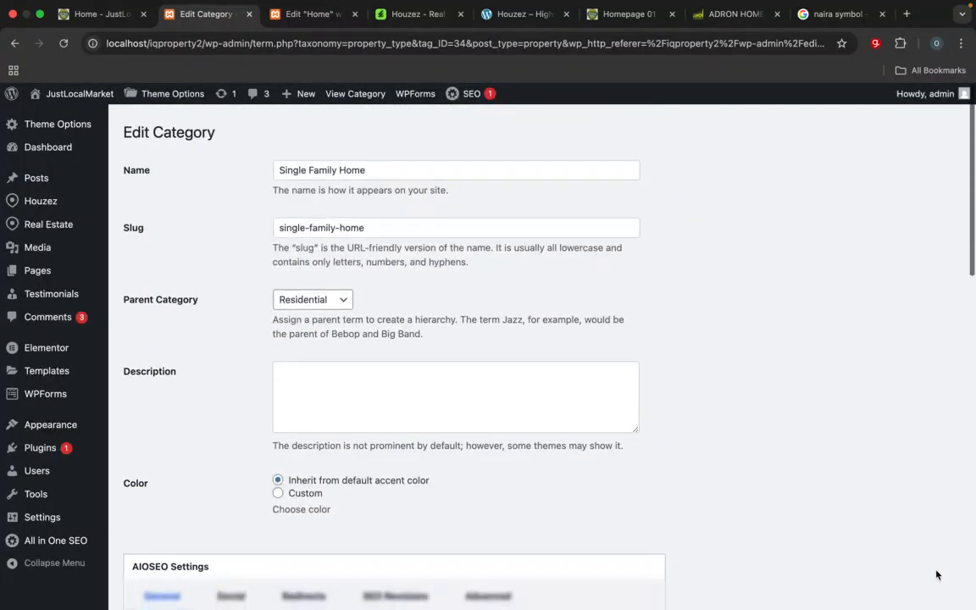
scroll(936, 575, "down", 15)
left_click(152, 558)
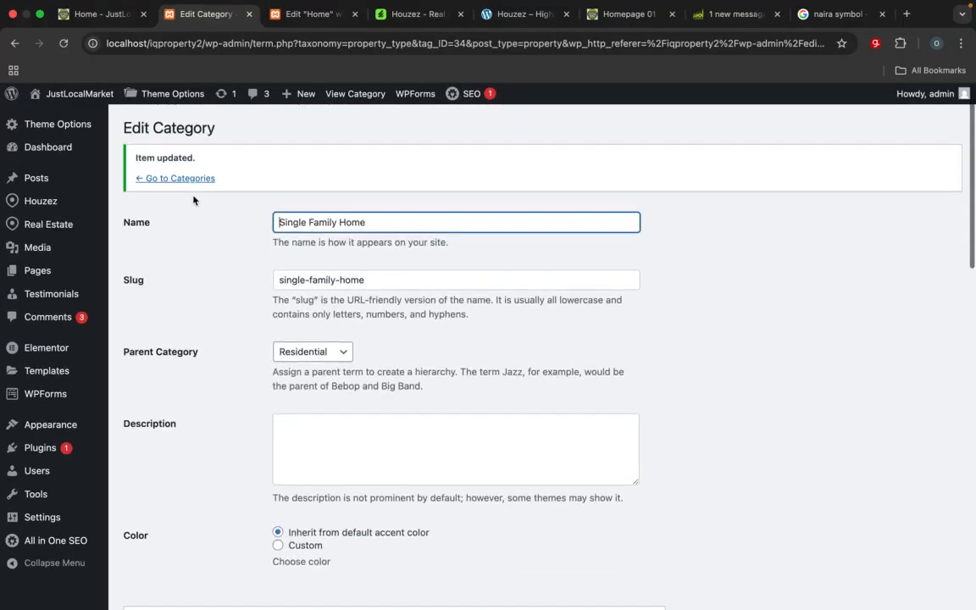
left_click(191, 180)
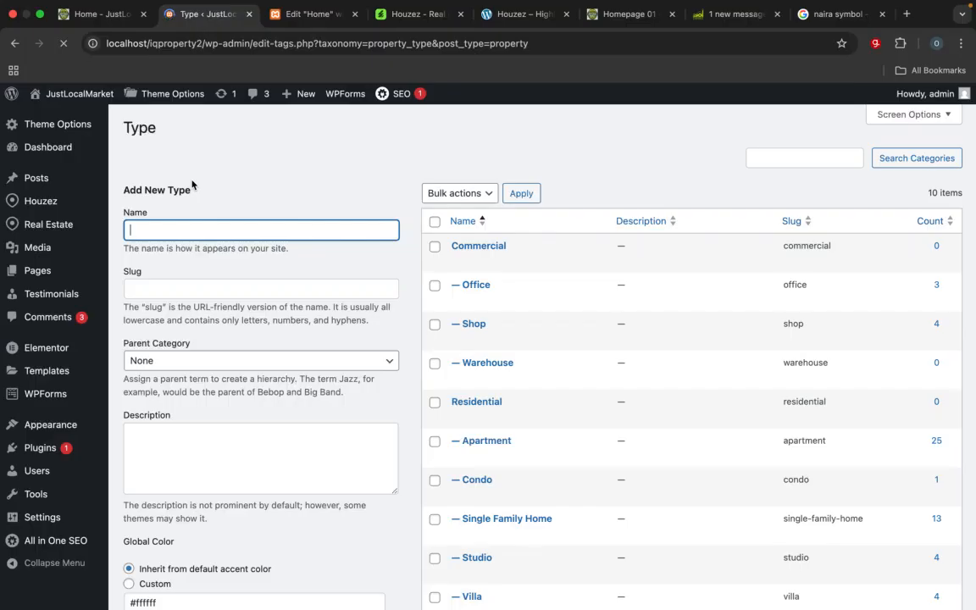
Step: Open the Studio type for full editing and bring up the media library for its image
scroll(403, 473, "down", 3)
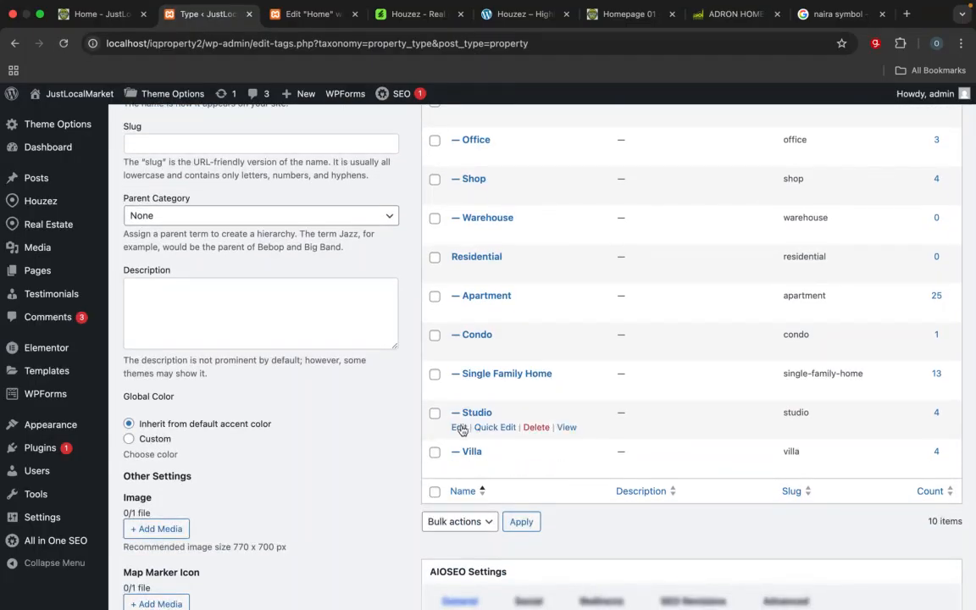
left_click(458, 428)
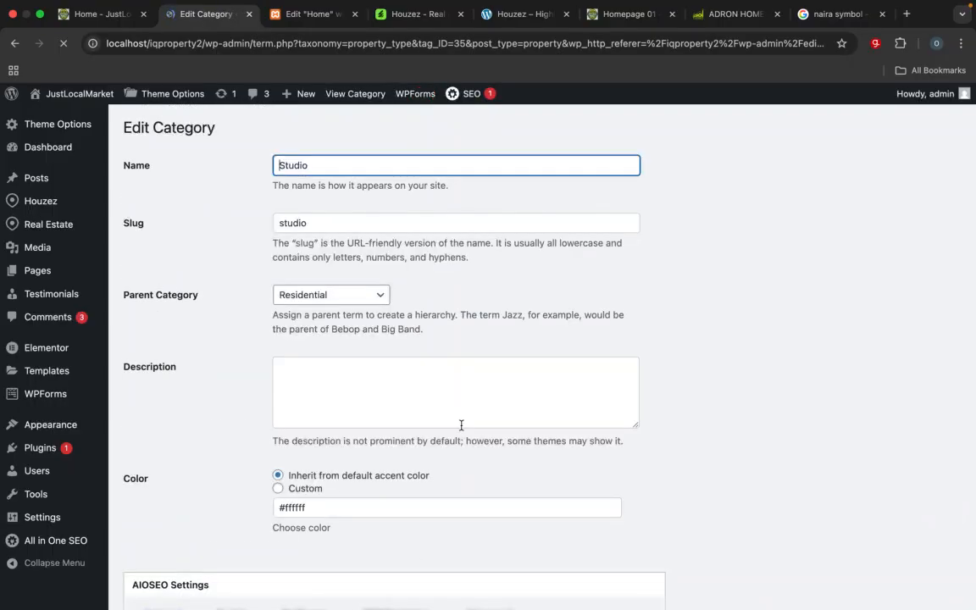
scroll(460, 425, "down", 6)
scroll(461, 429, "down", 5)
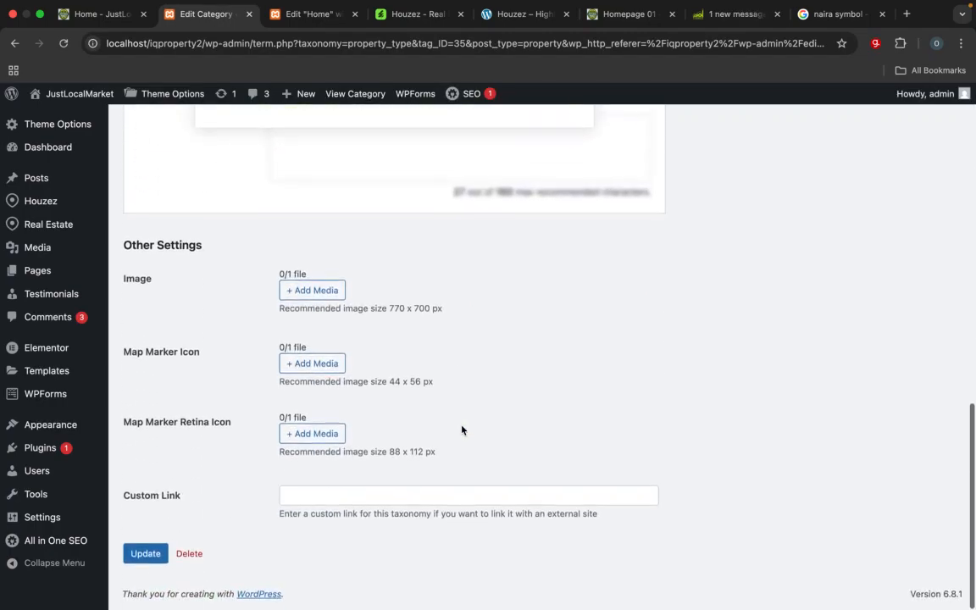
left_click(309, 293)
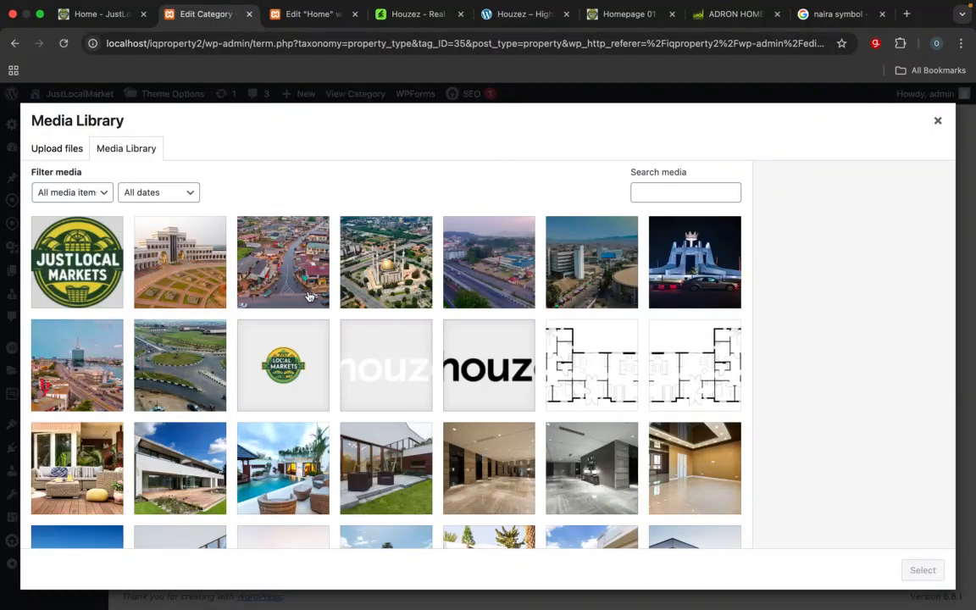
scroll(318, 394, "down", 10)
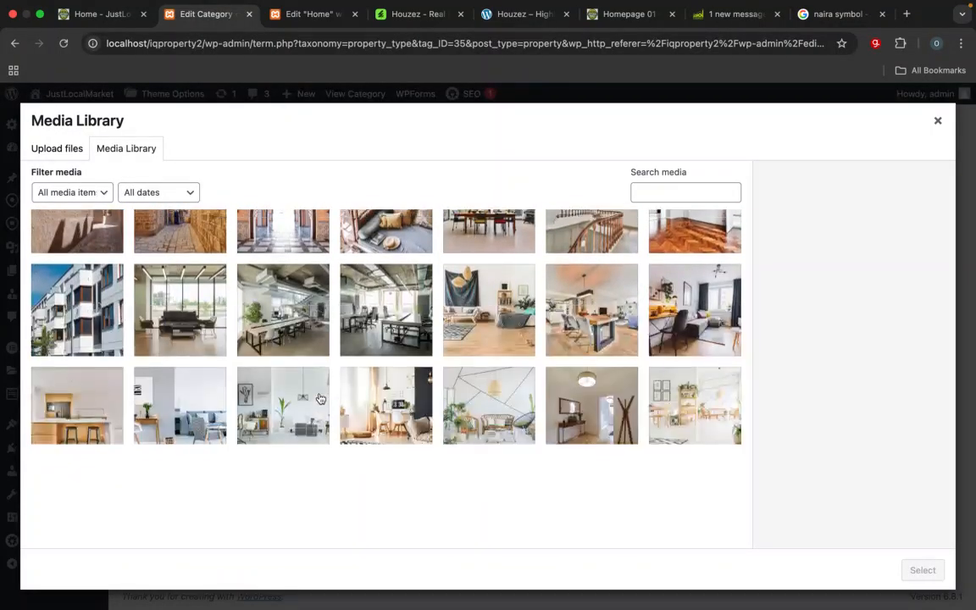
scroll(321, 399, "up", 2)
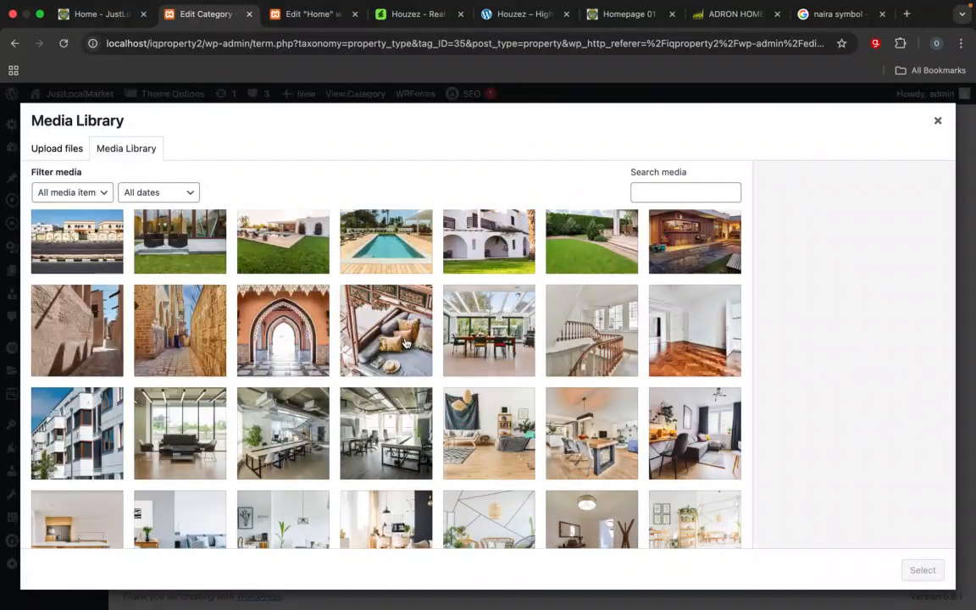
left_click(404, 344)
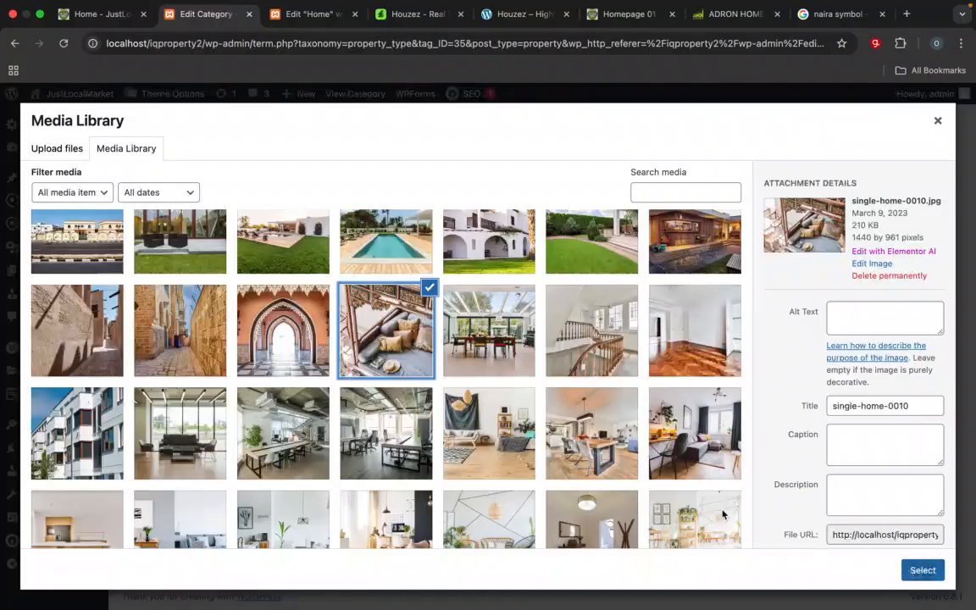
left_click(178, 394)
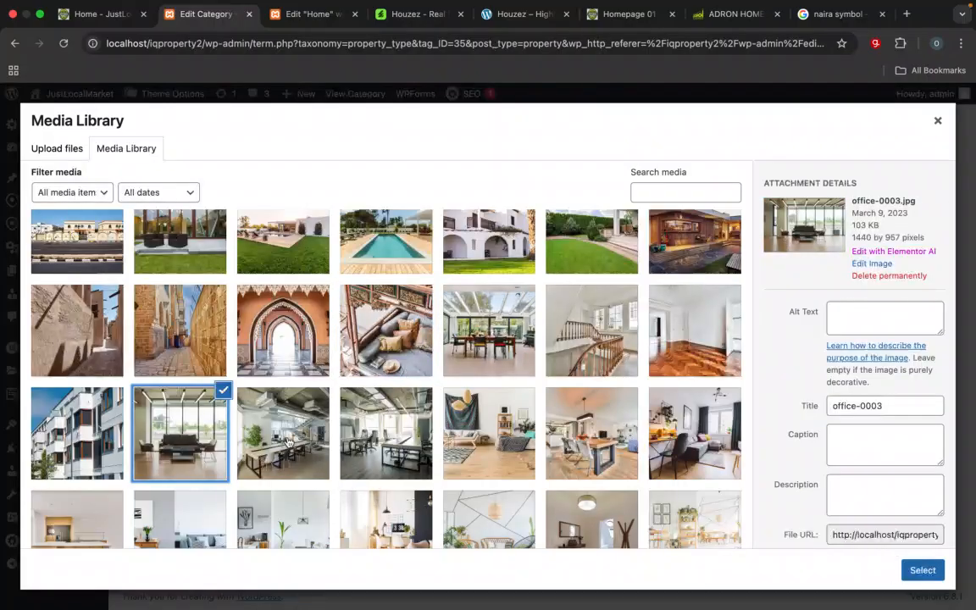
left_click(400, 312)
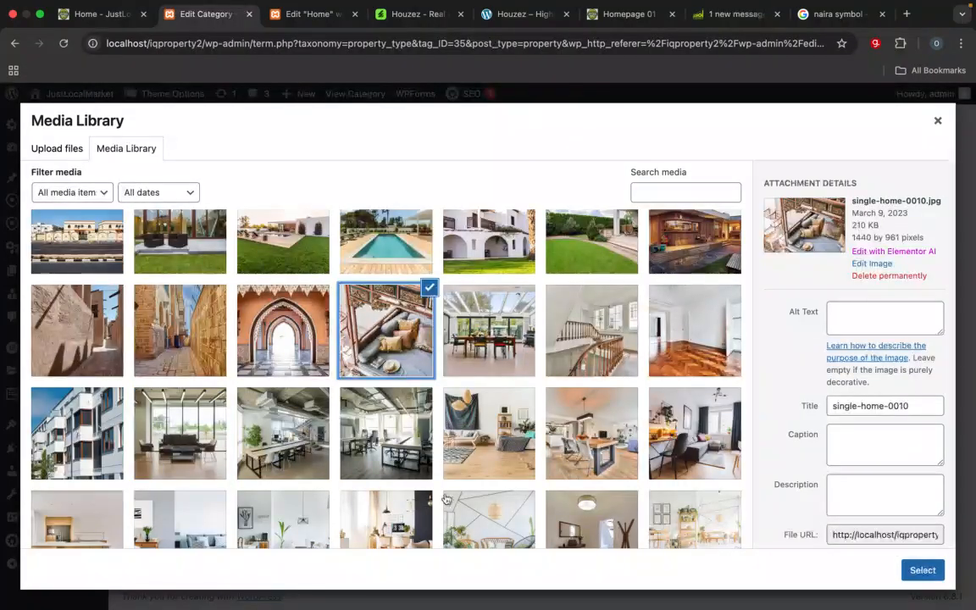
Step: Choose the kitchen photo with the wooden island and two bar stools as the Studio type's image
scroll(407, 458, "down", 6)
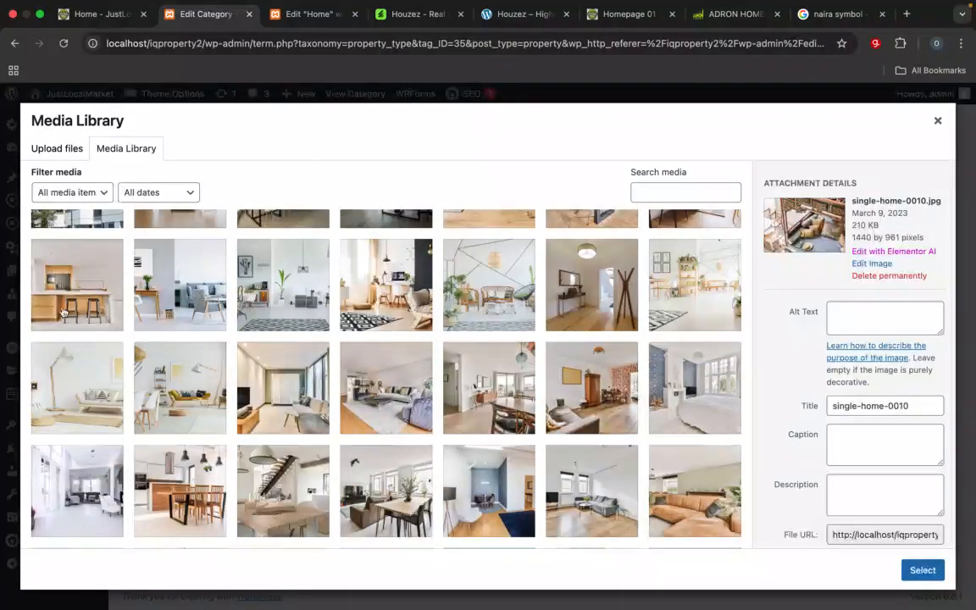
left_click(57, 281)
left_click(930, 572)
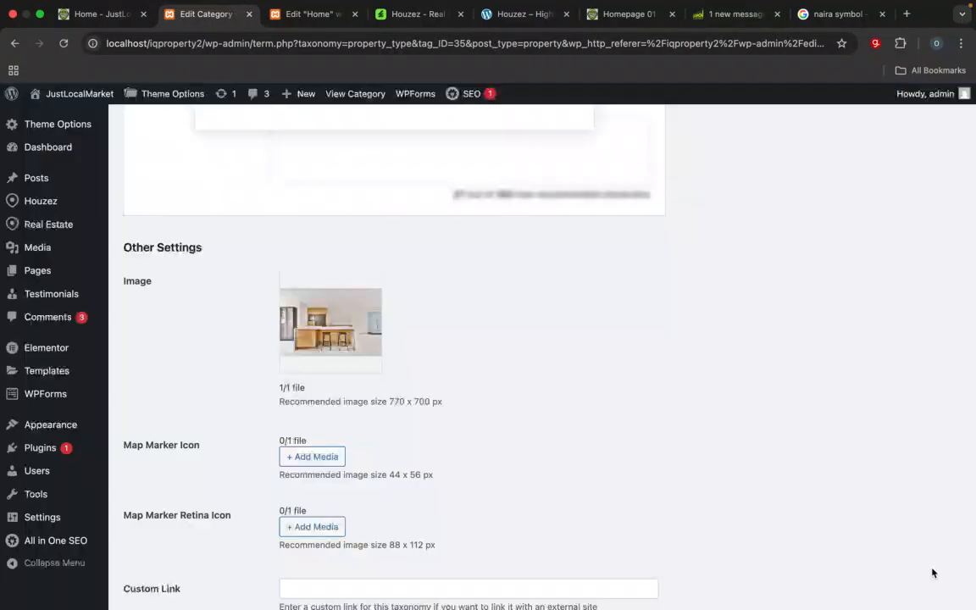
Step: Save the Studio type with its new image and return to the property types list
scroll(898, 472, "down", 2)
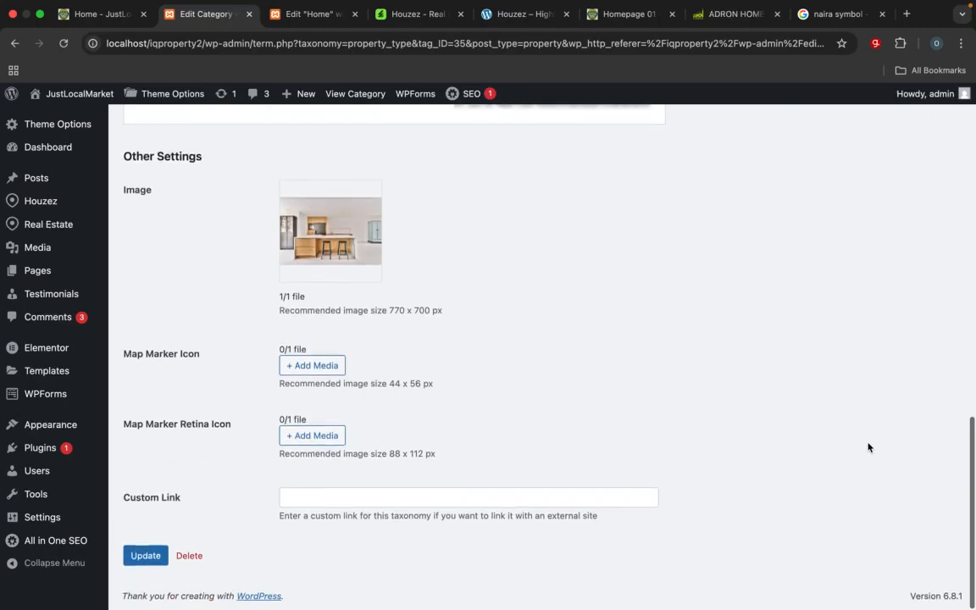
left_click(160, 557)
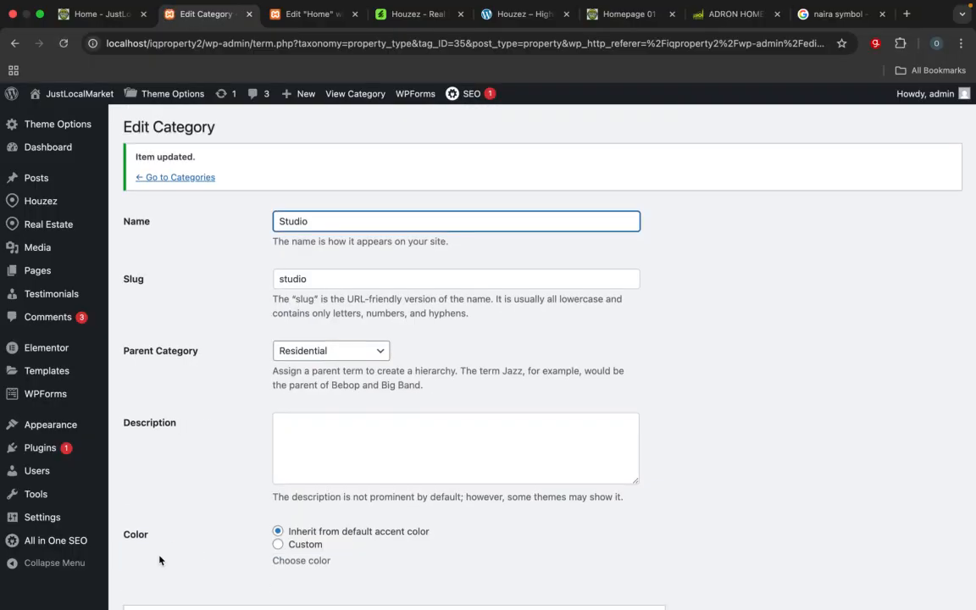
scroll(159, 560, "down", 5)
scroll(159, 559, "up", 5)
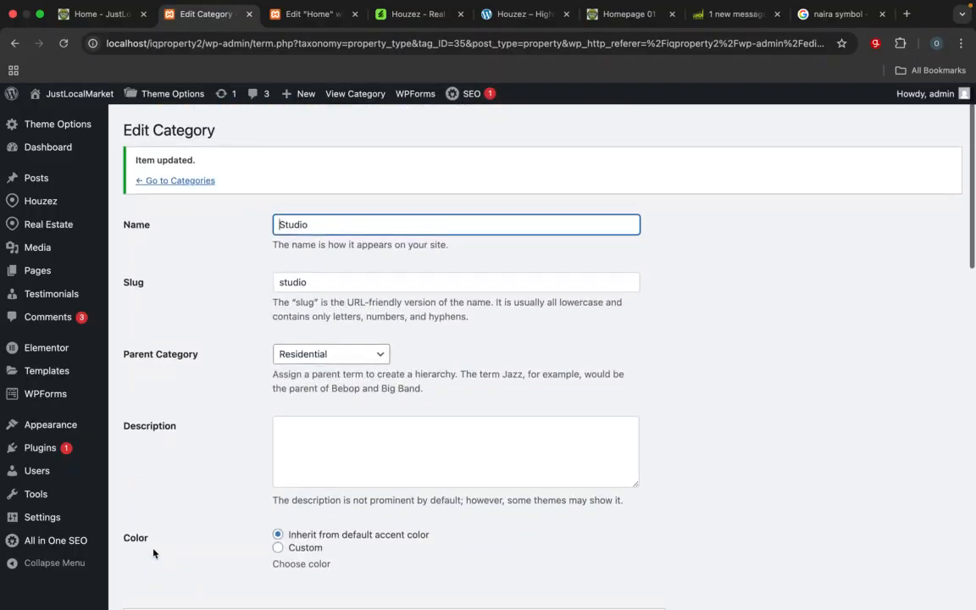
left_click(192, 180)
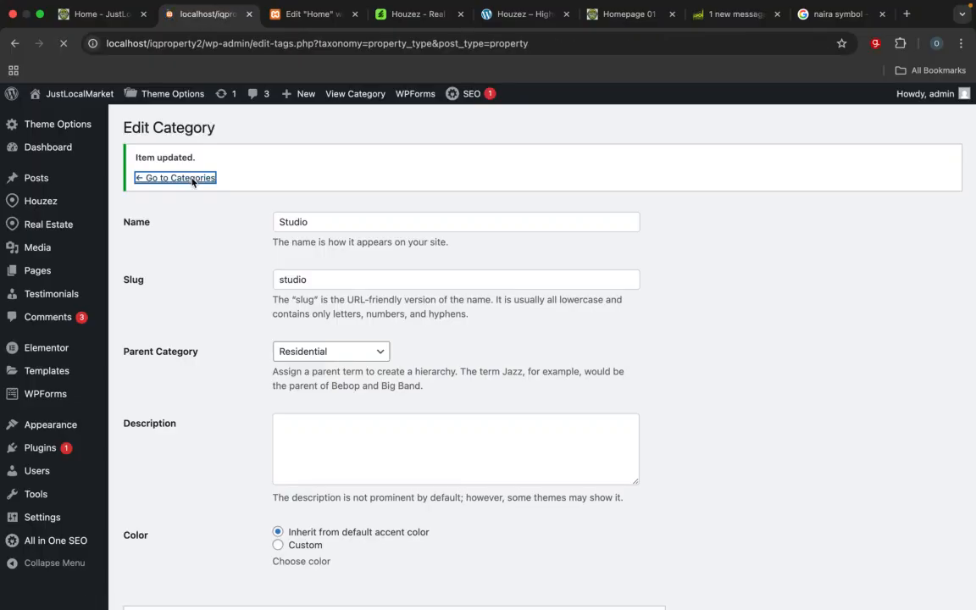
Step: Open the Villa type for full editing and bring up the media library for its image
scroll(193, 183, "down", 3)
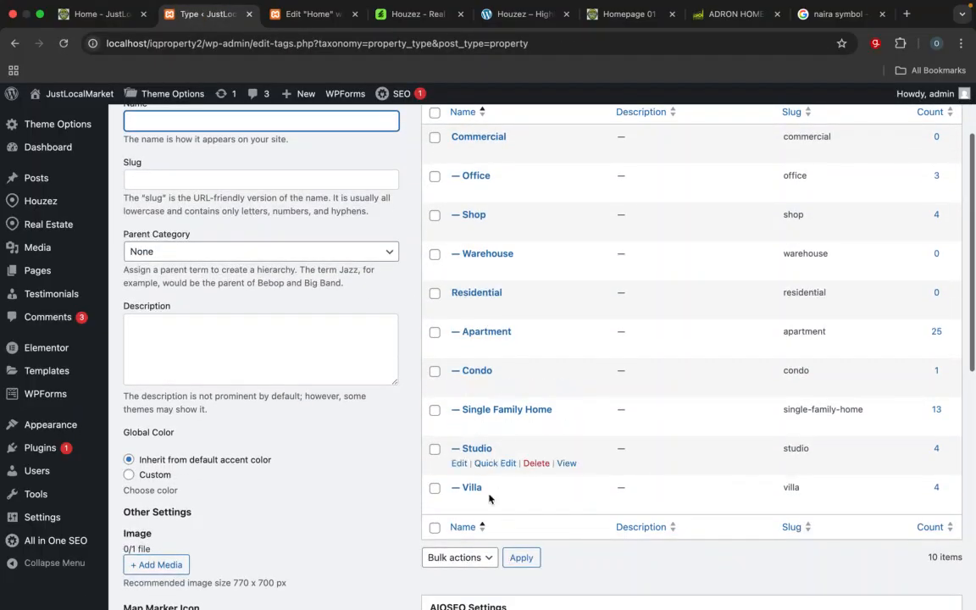
left_click(458, 502)
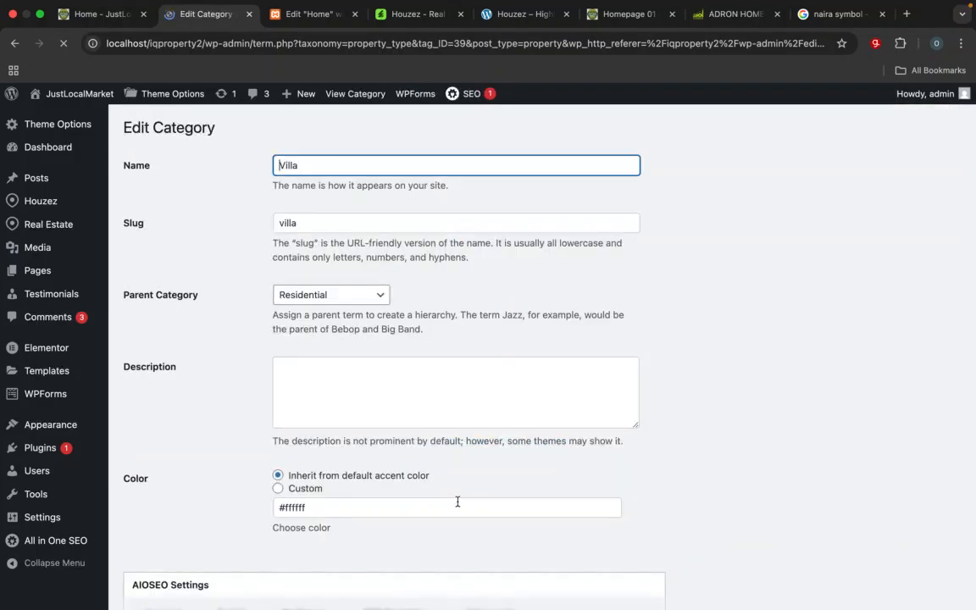
scroll(457, 495, "down", 10)
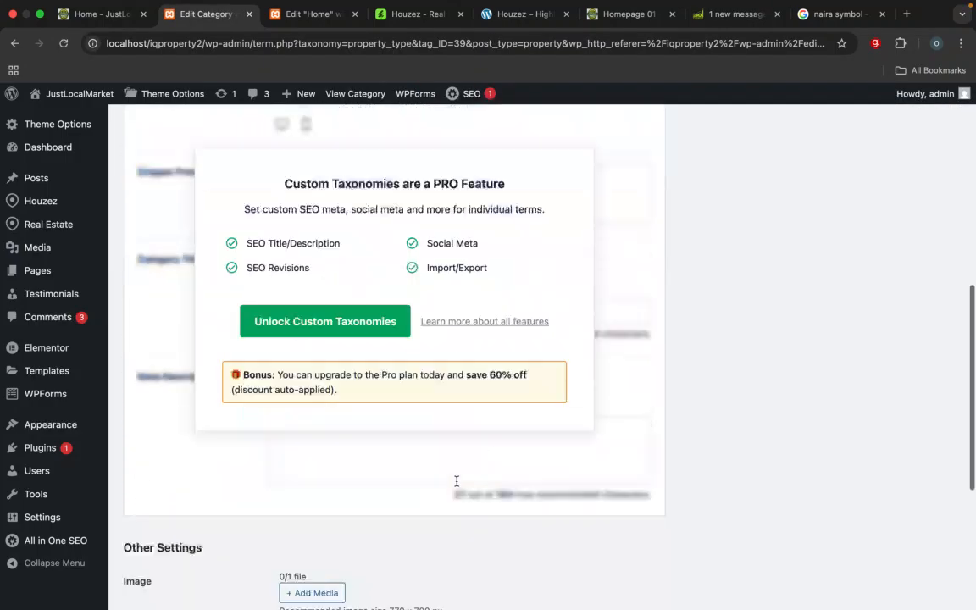
scroll(458, 485, "down", 2)
left_click(311, 231)
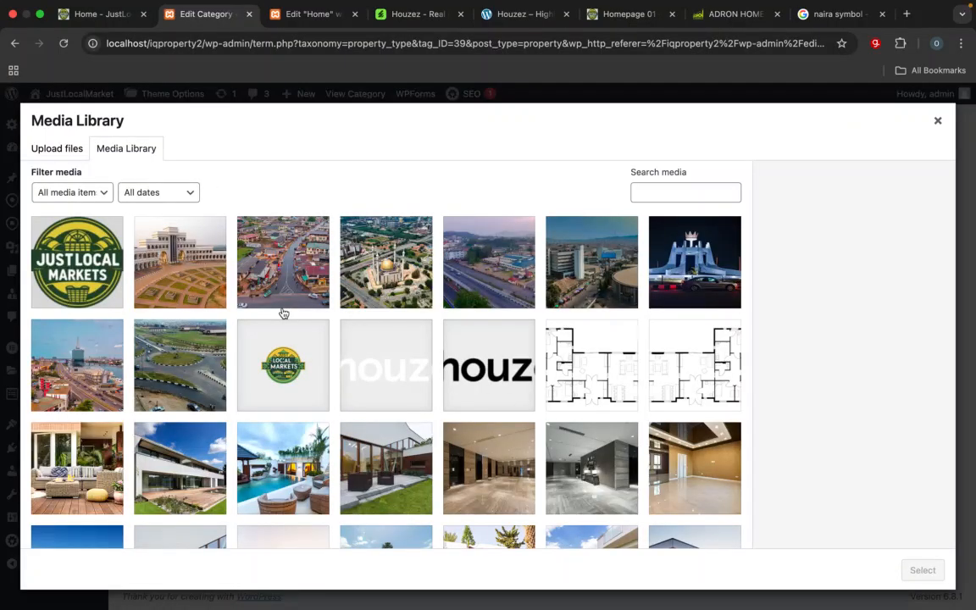
Step: Choose condo-0001.jpg from the media library as the Villa type's image
scroll(284, 313, "down", 3)
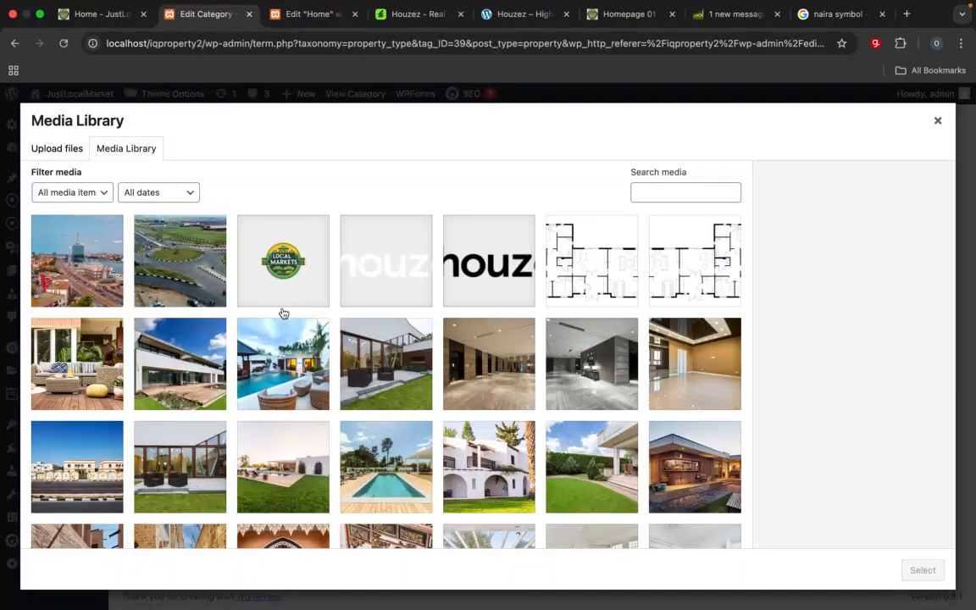
scroll(284, 313, "down", 1)
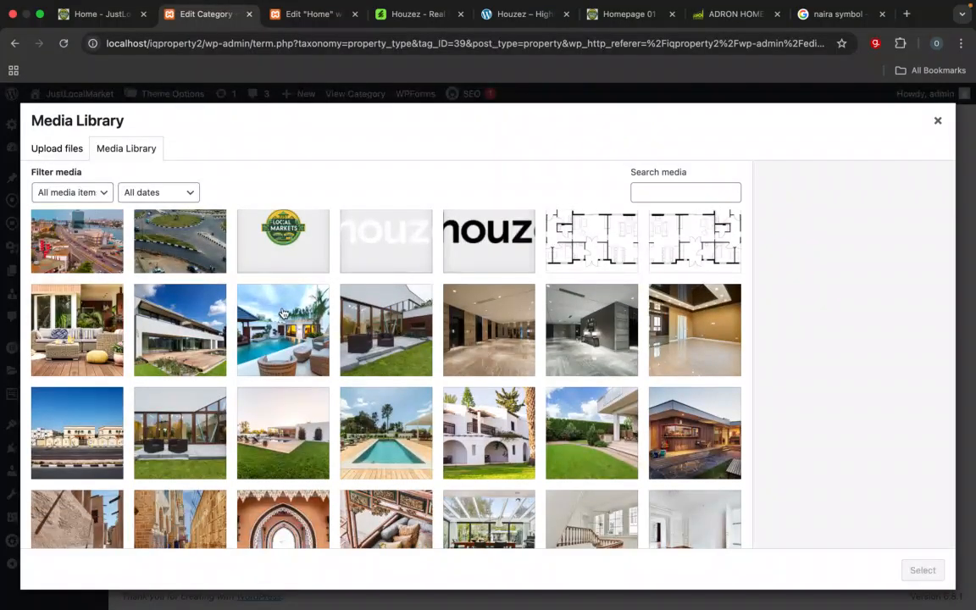
scroll(284, 314, "down", 4)
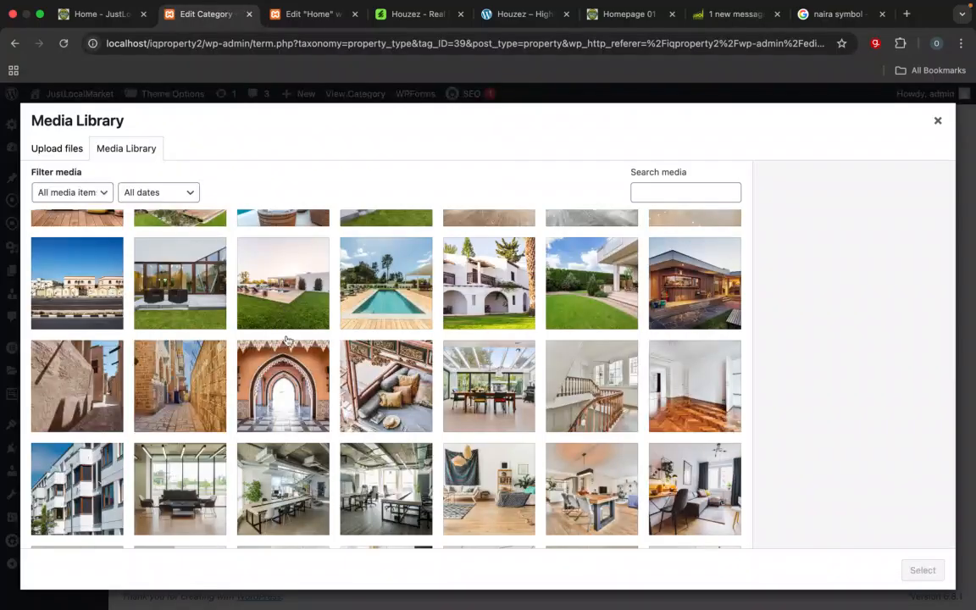
scroll(283, 314, "down", 3)
left_click(92, 384)
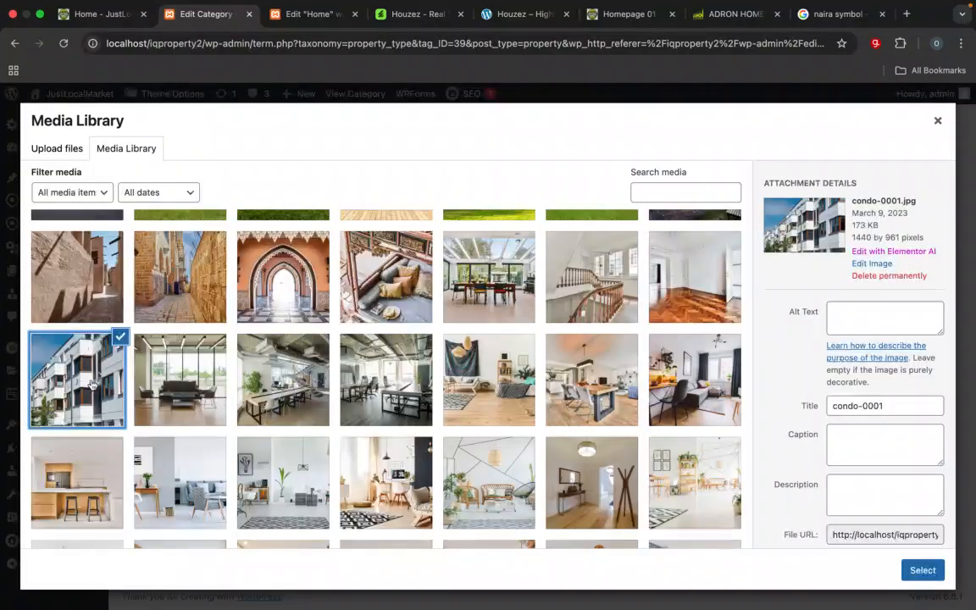
left_click(922, 570)
Step: Save the Villa type with its new image and return to the property types list
scroll(931, 575, "down", 2)
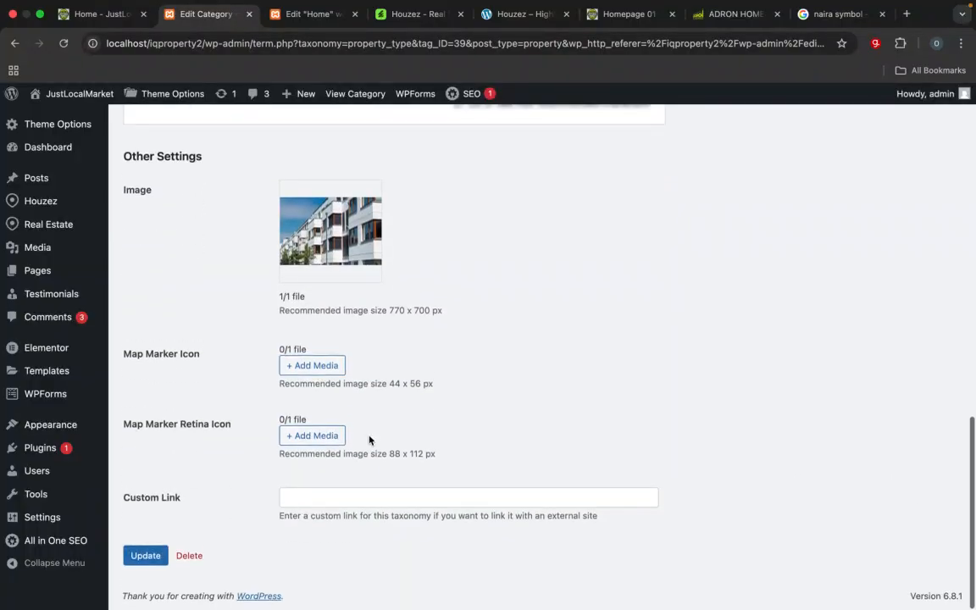
left_click(146, 555)
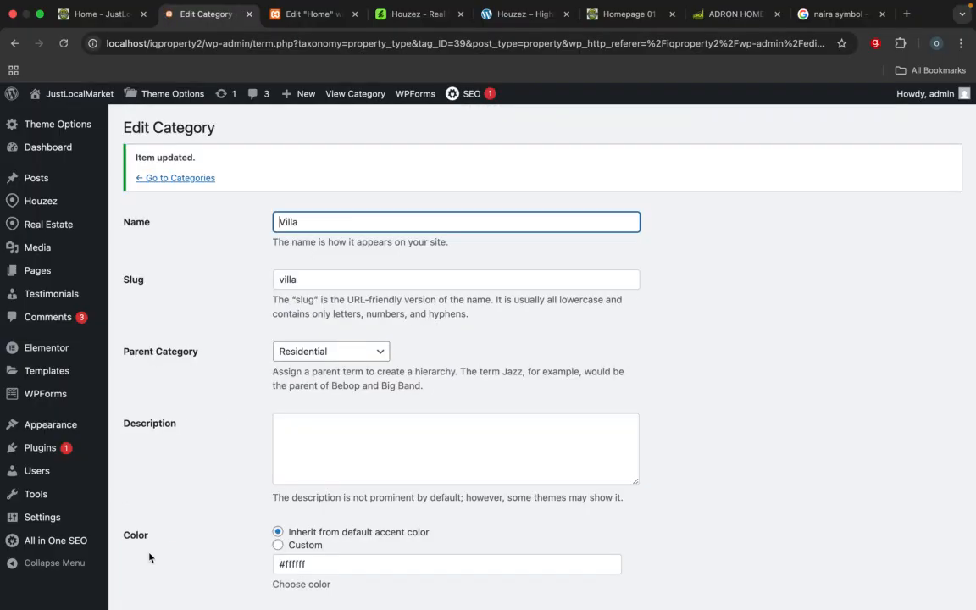
left_click(201, 179)
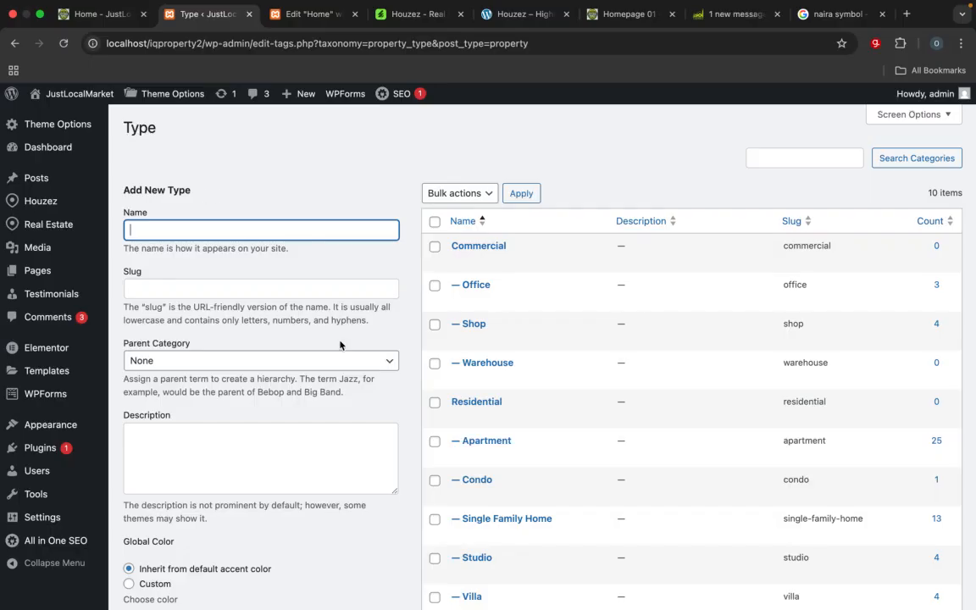
Step: Open the parent Residential type for full editing and bring up the media library for its image
scroll(500, 555, "down", 5)
scroll(500, 554, "up", 5)
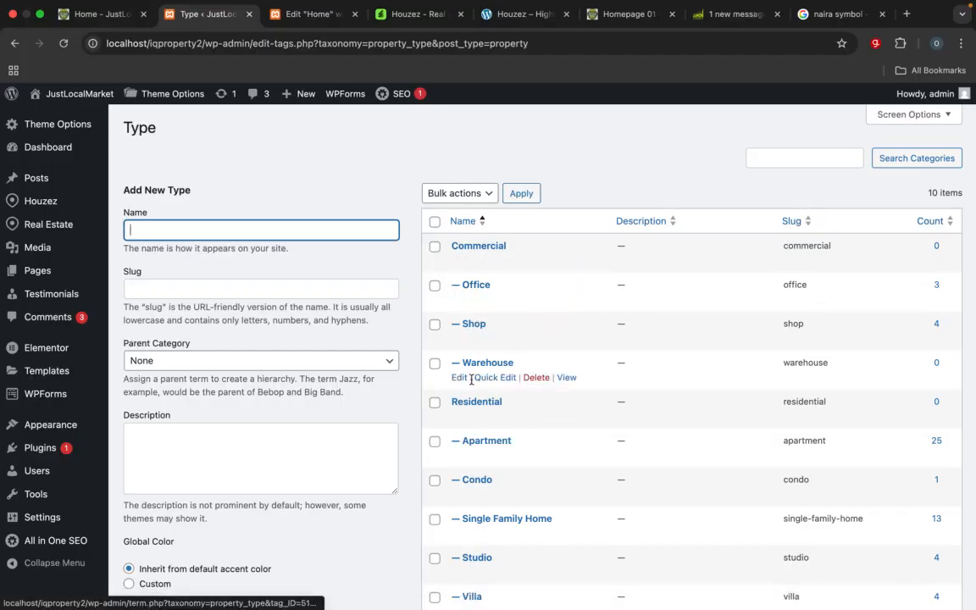
left_click(458, 418)
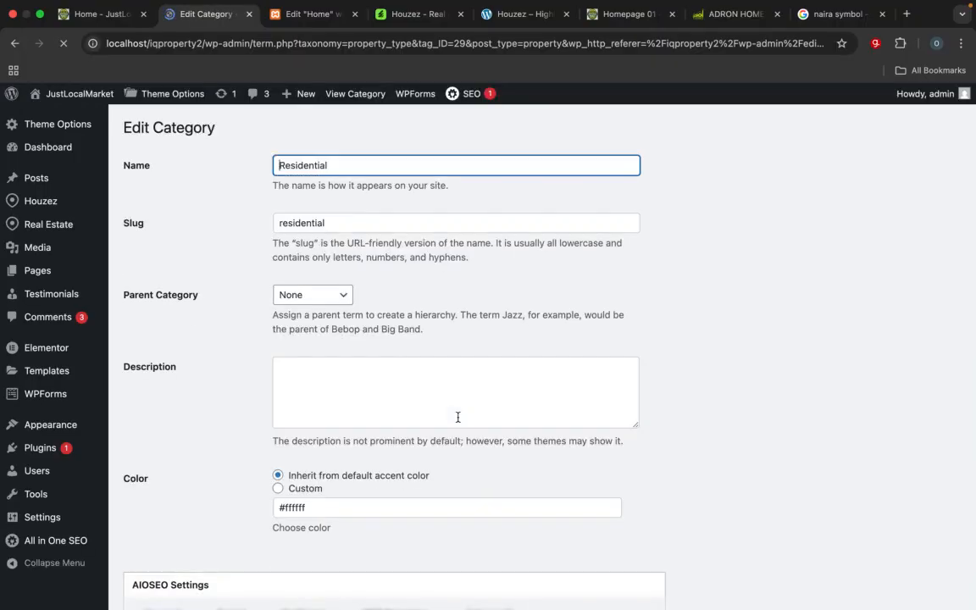
scroll(459, 420, "down", 9)
scroll(458, 421, "down", 3)
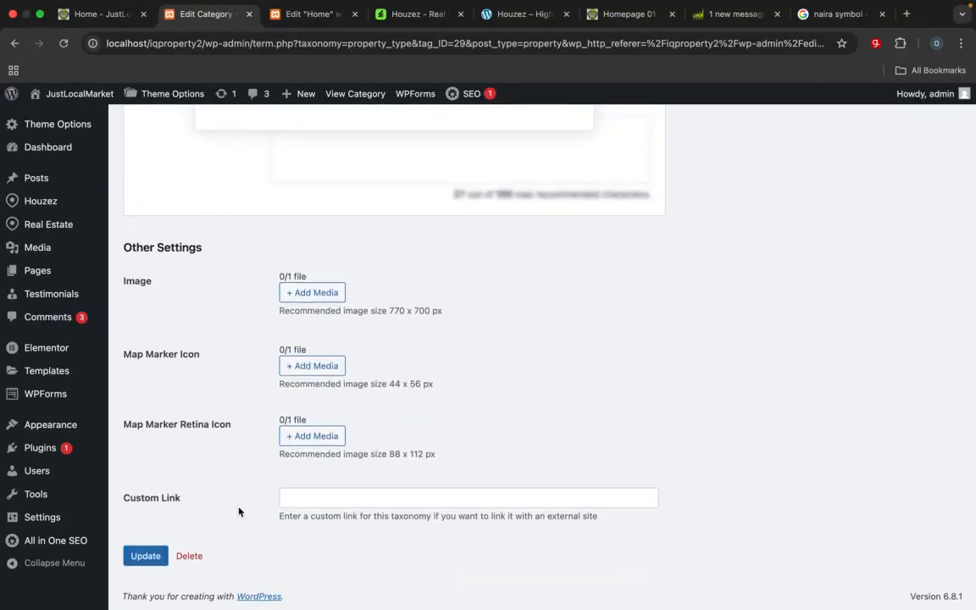
left_click(314, 293)
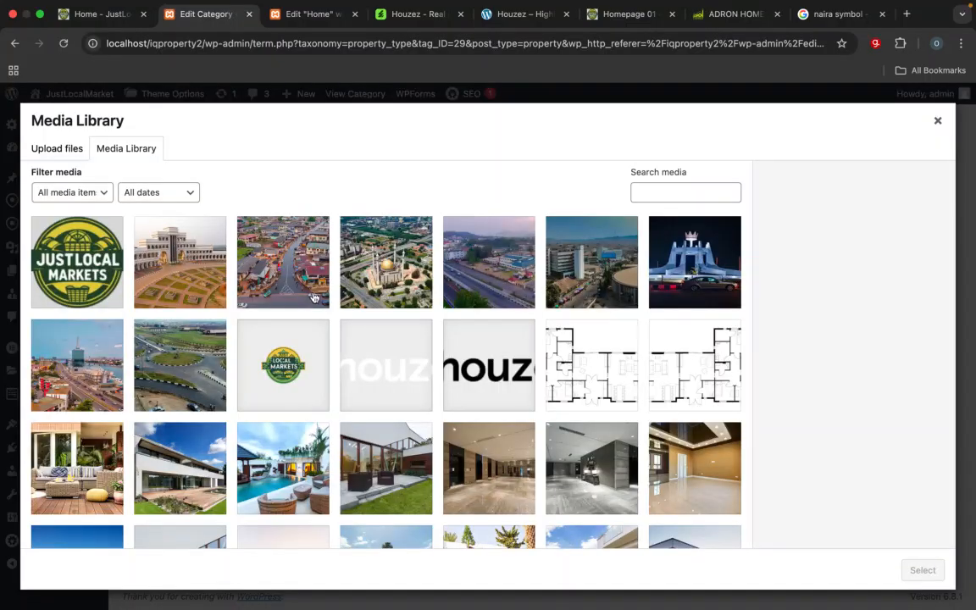
Step: Choose apartment-0022.jpg from the media library as the Residential type's image and save the type
scroll(343, 372, "down", 5)
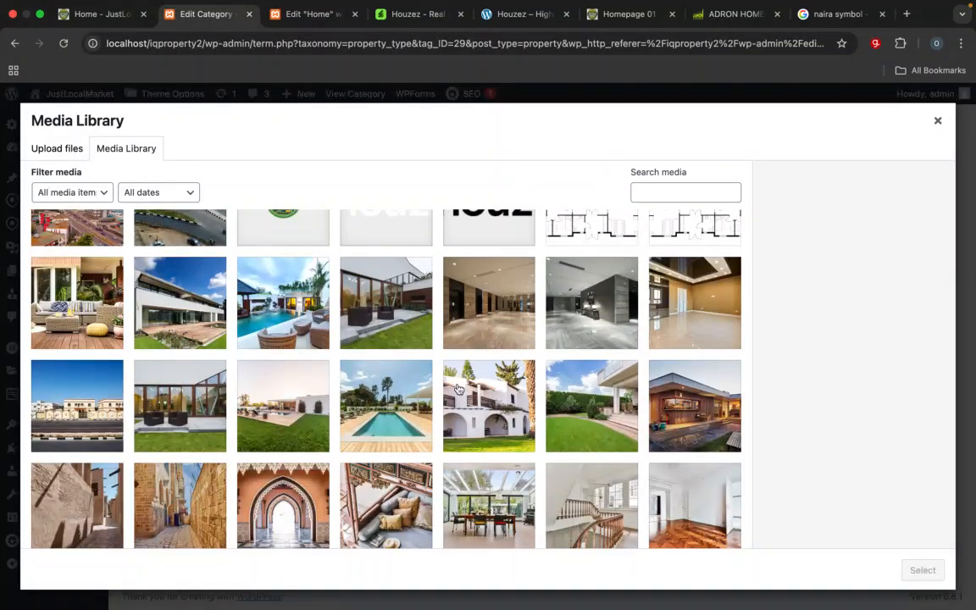
scroll(458, 390, "down", 5)
scroll(457, 389, "down", 3)
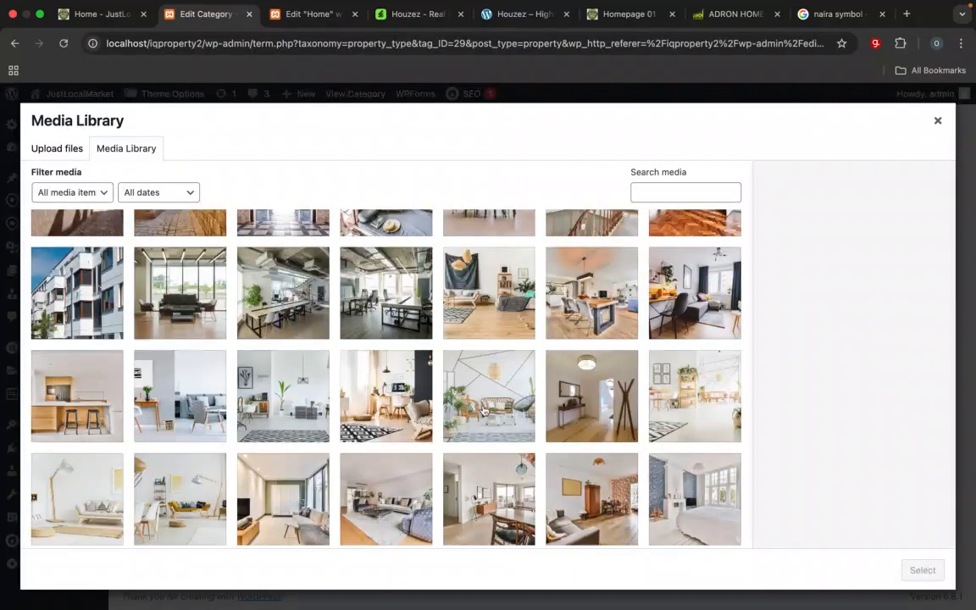
scroll(474, 398, "down", 5)
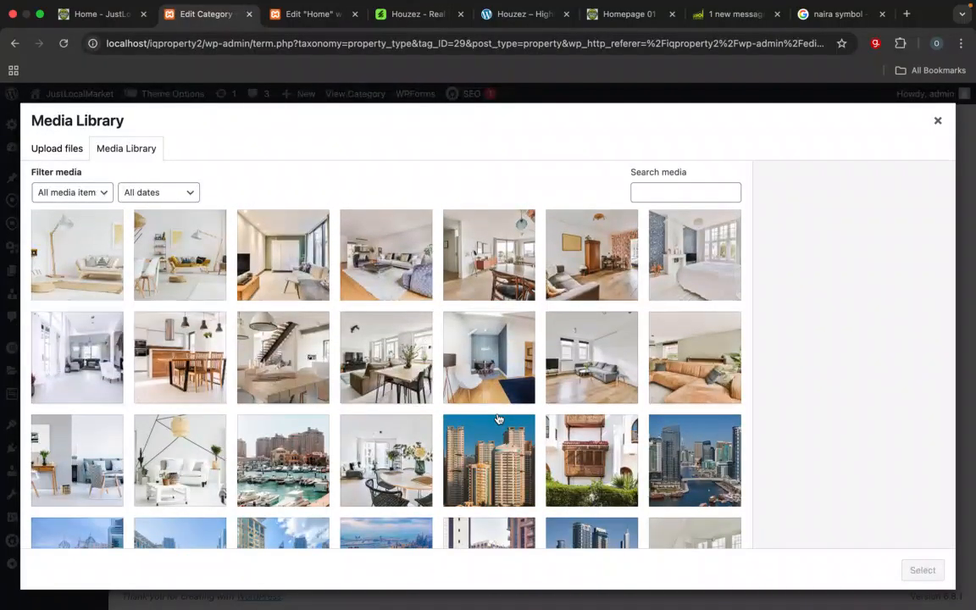
scroll(395, 351, "down", 3)
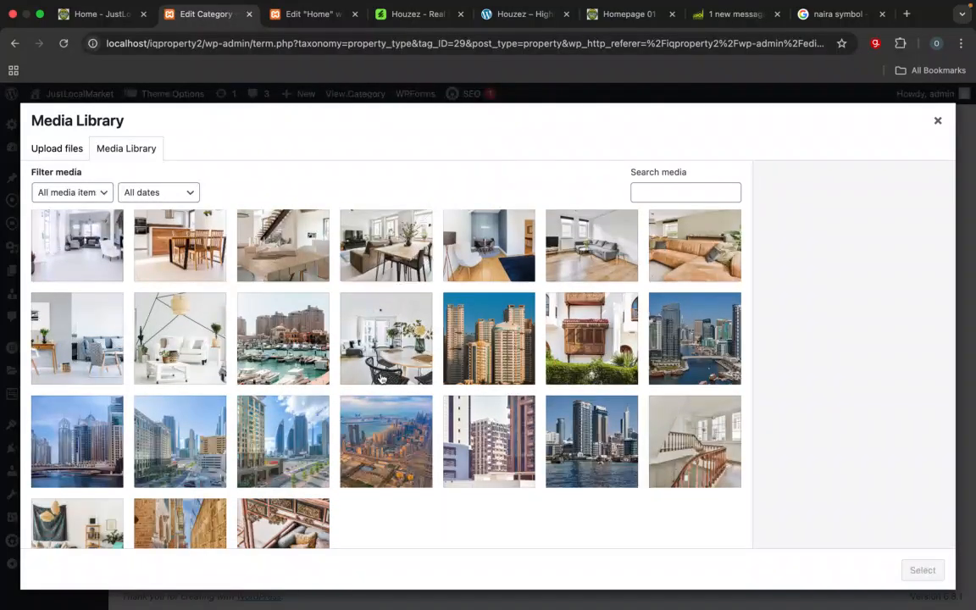
scroll(383, 375, "down", 3)
scroll(381, 374, "up", 5)
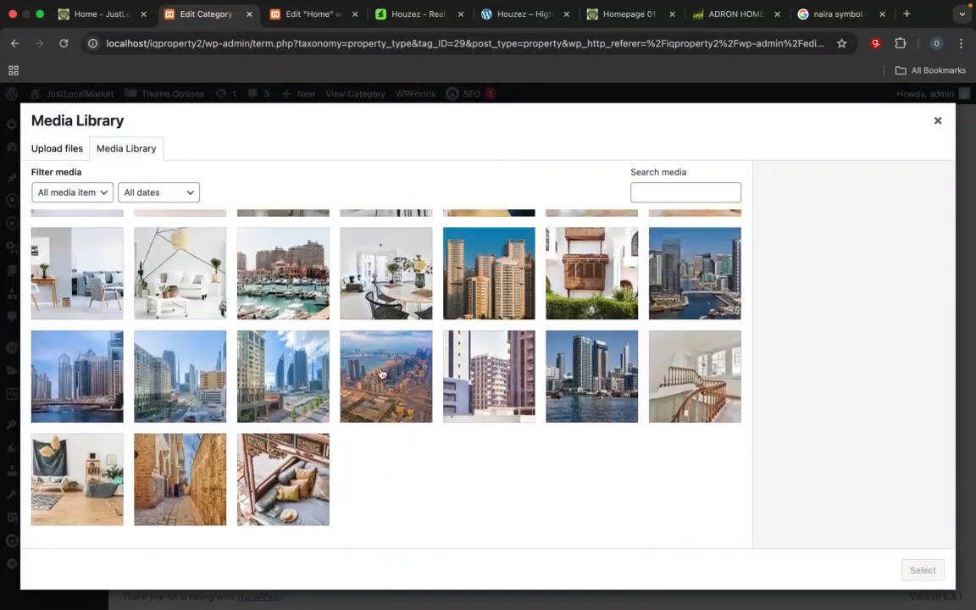
scroll(381, 373, "up", 1)
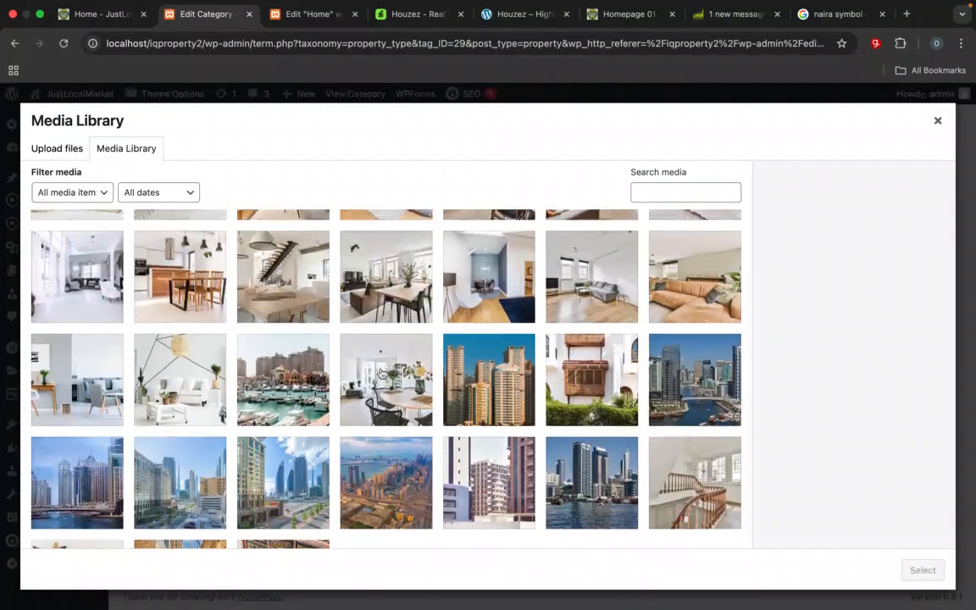
left_click(480, 330)
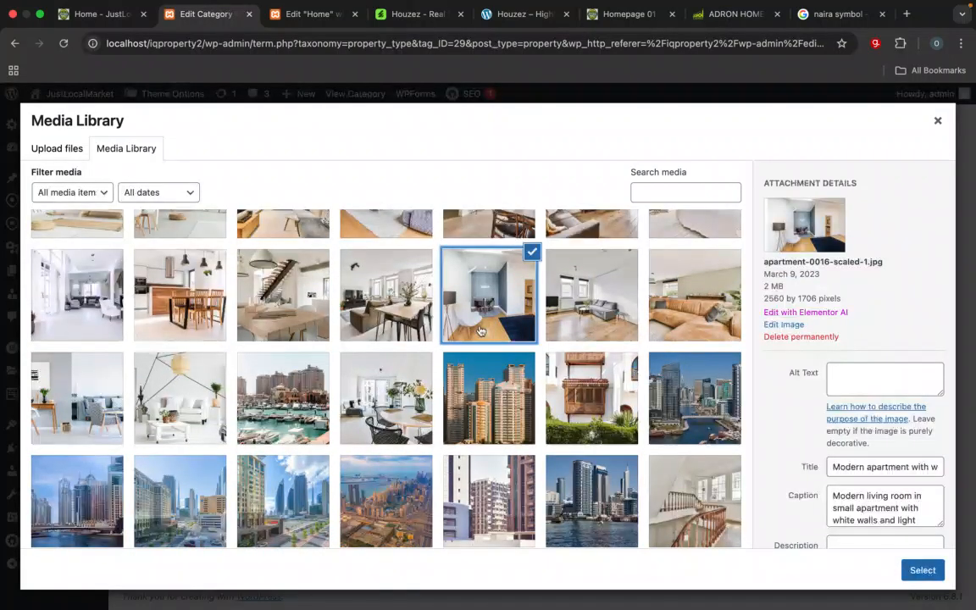
scroll(479, 331, "up", 5)
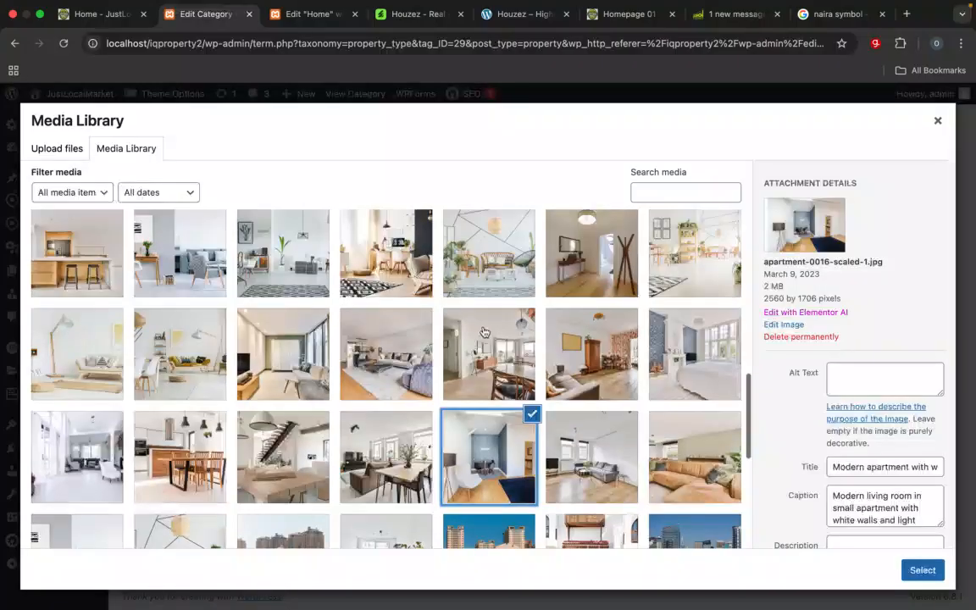
left_click(592, 364)
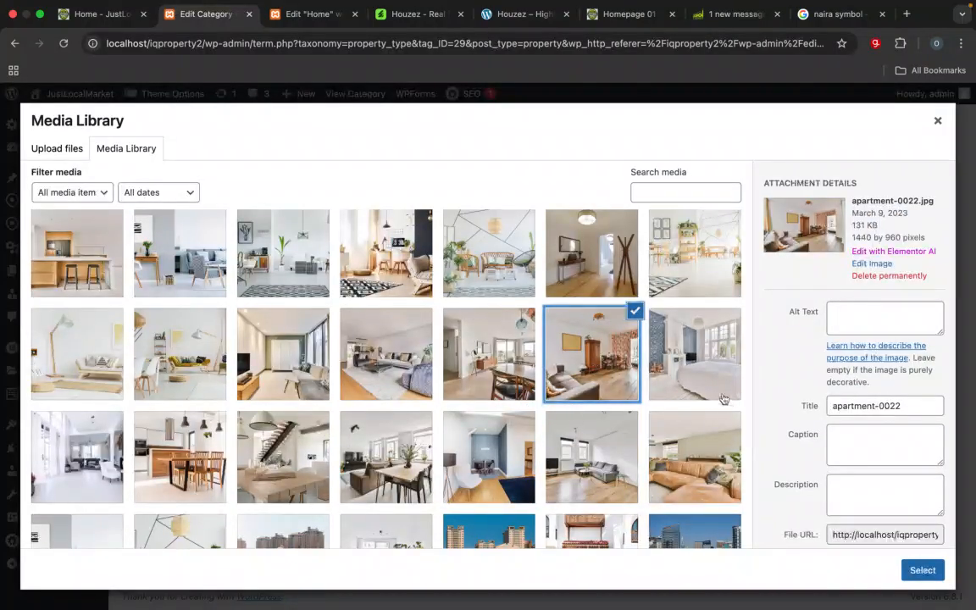
left_click(926, 570)
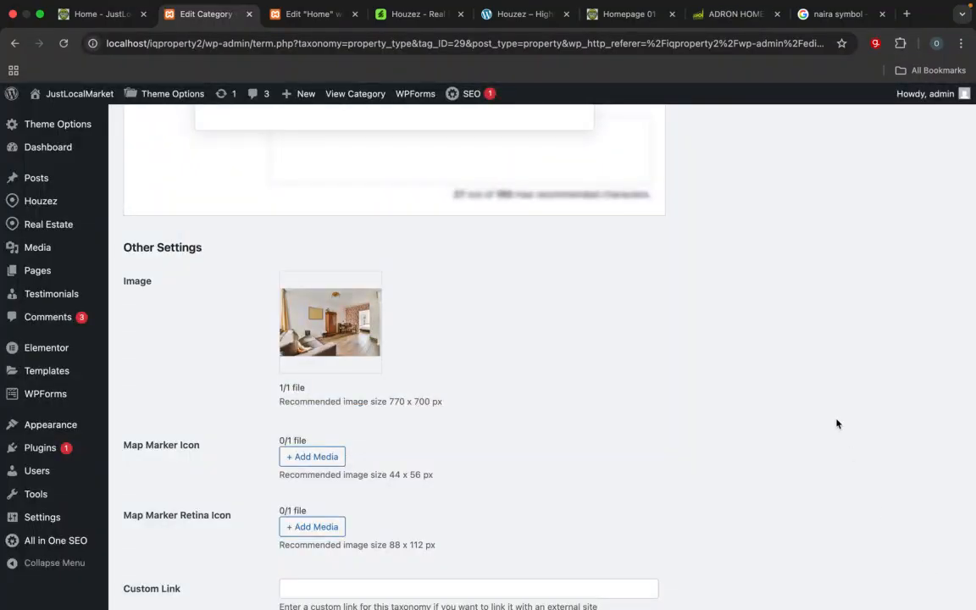
scroll(836, 423, "down", 3)
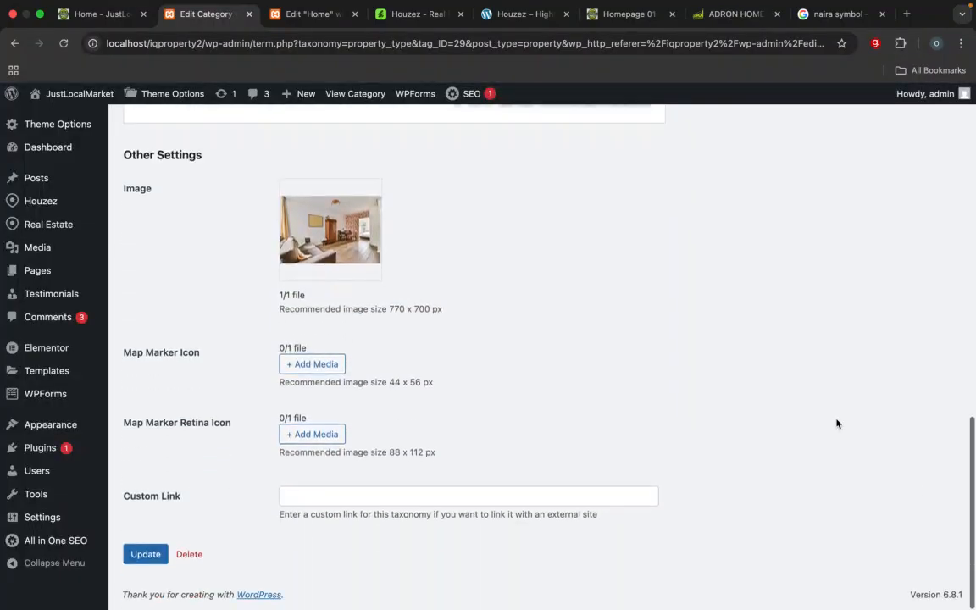
left_click(145, 555)
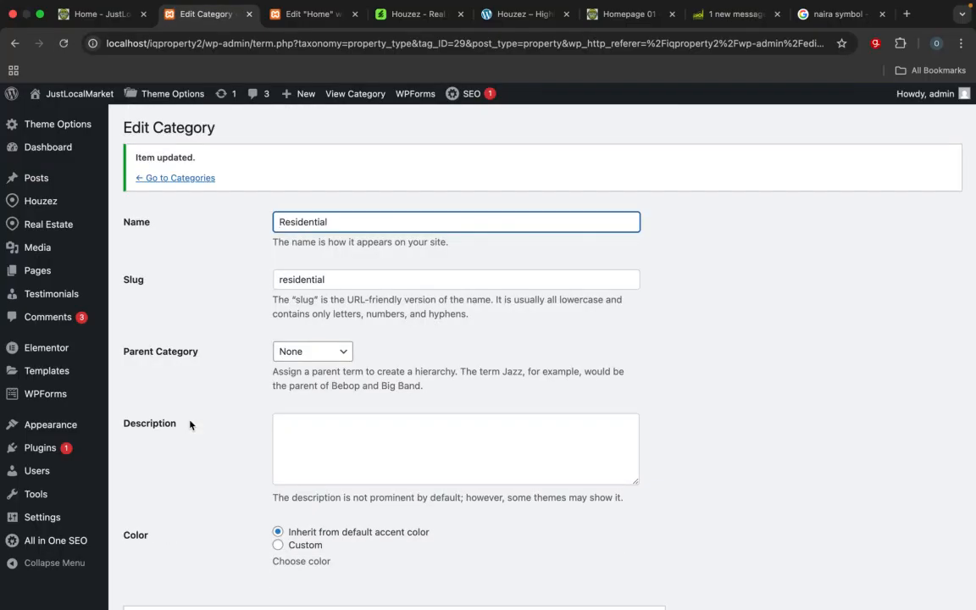
Step: Reload the site's home page and compare its Residential grid section with the same section on the reference homepage
left_click(97, 13)
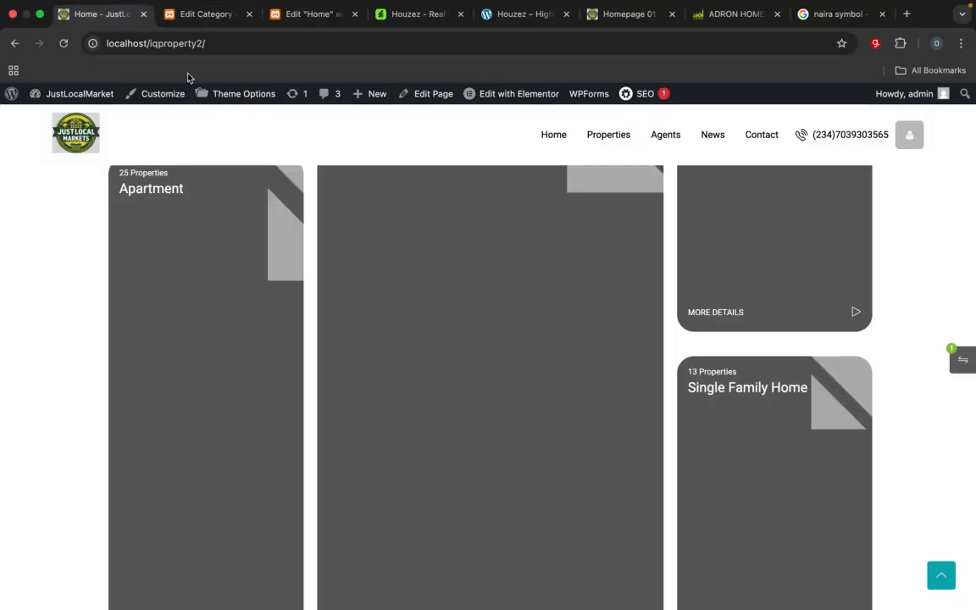
left_click(250, 46)
key("Return")
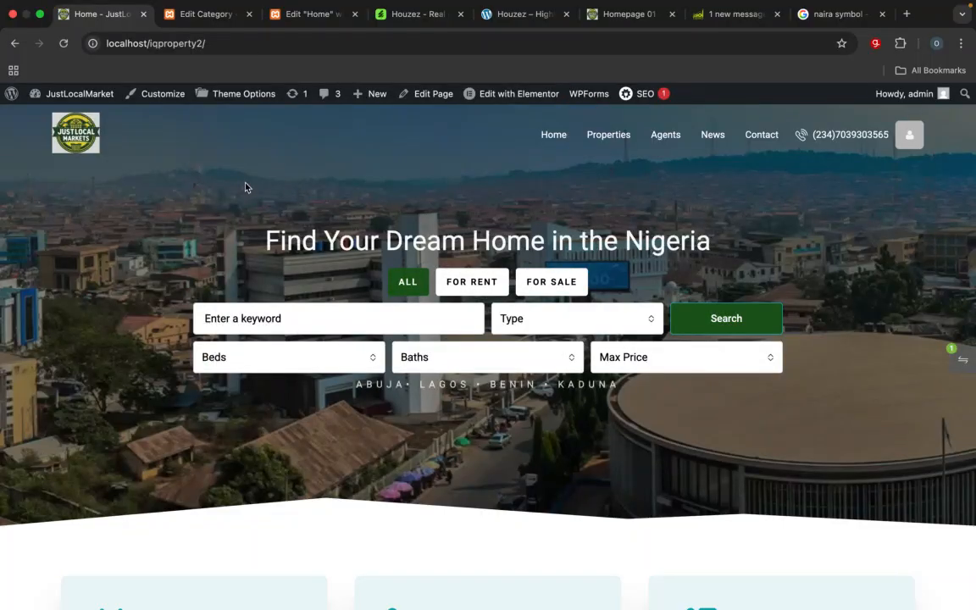
scroll(246, 186, "down", 15)
scroll(247, 187, "up", 3)
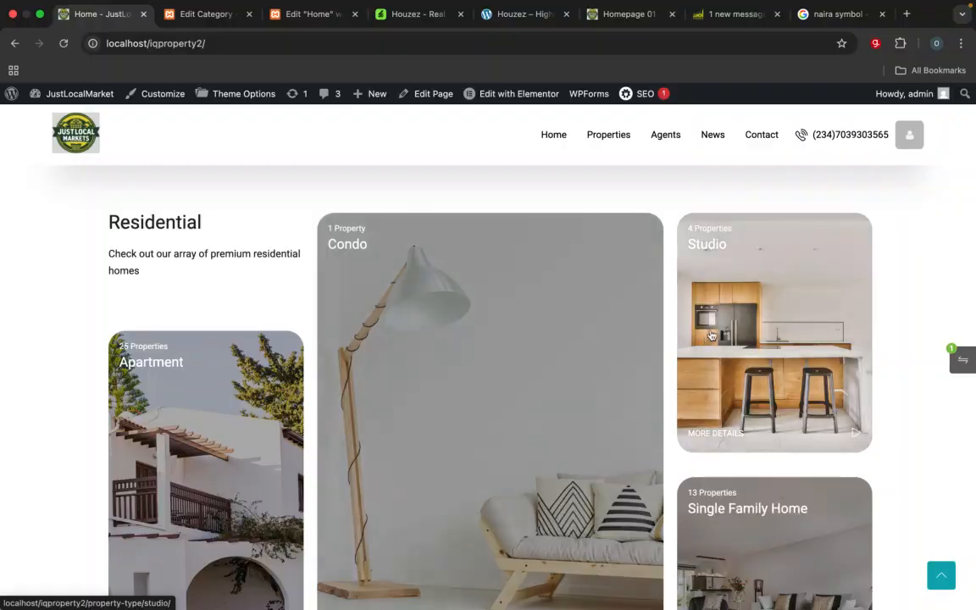
scroll(737, 356, "down", 4)
scroll(749, 346, "up", 4)
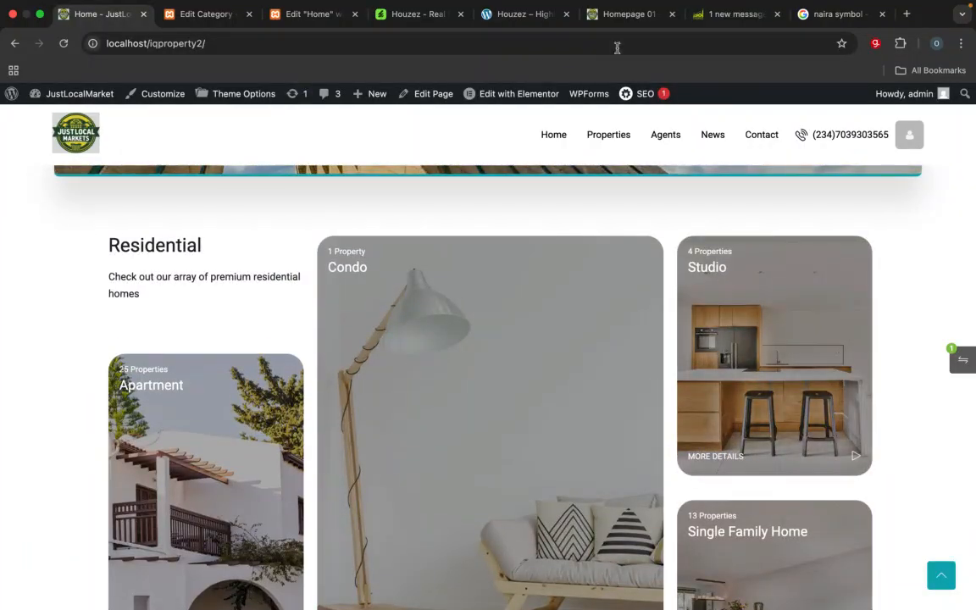
left_click(616, 17)
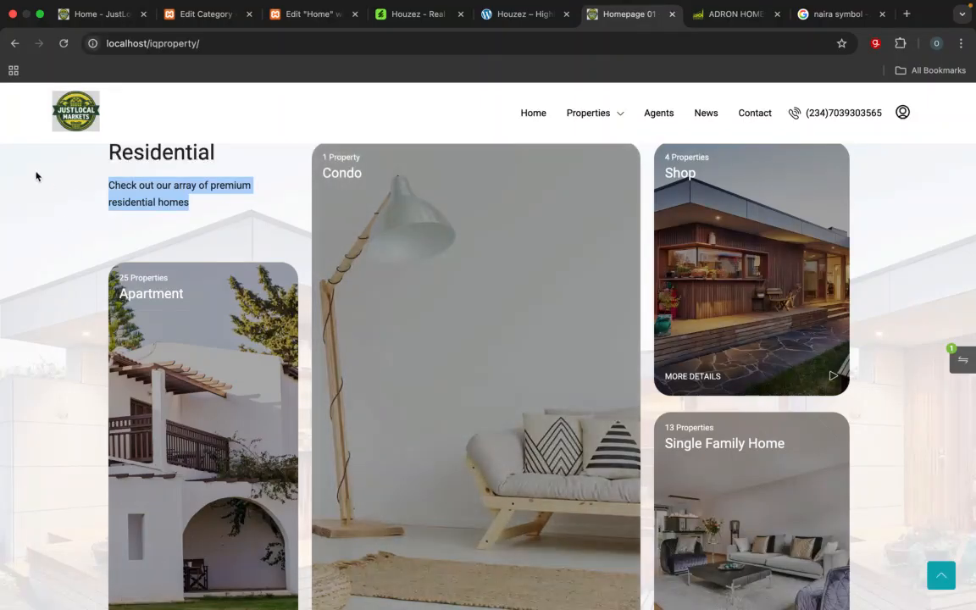
Step: Return to the Home page editor and set the Residential section container's background type to Classic, leaving it without an image
left_click(210, 15)
left_click(287, 17)
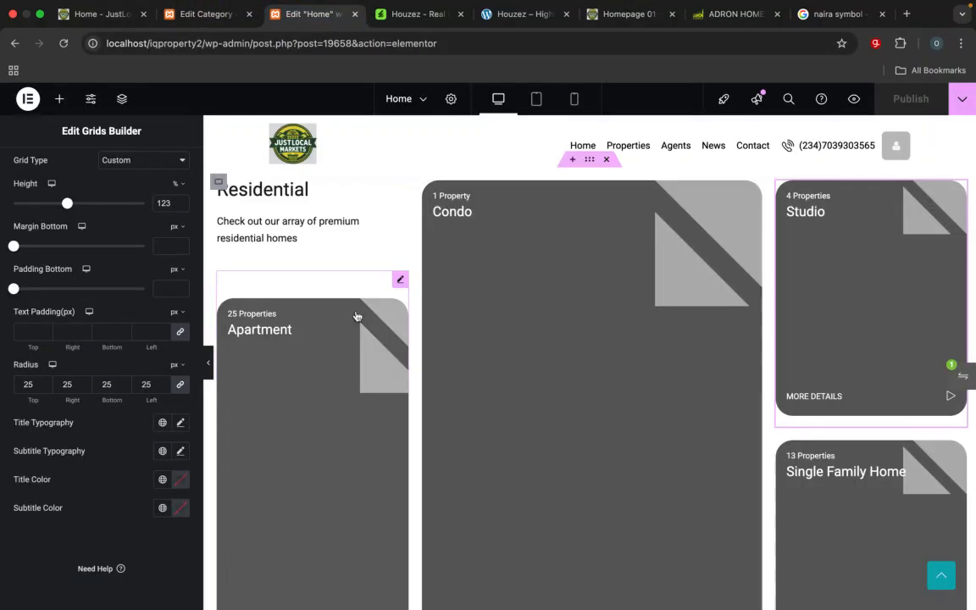
scroll(354, 317, "up", 1)
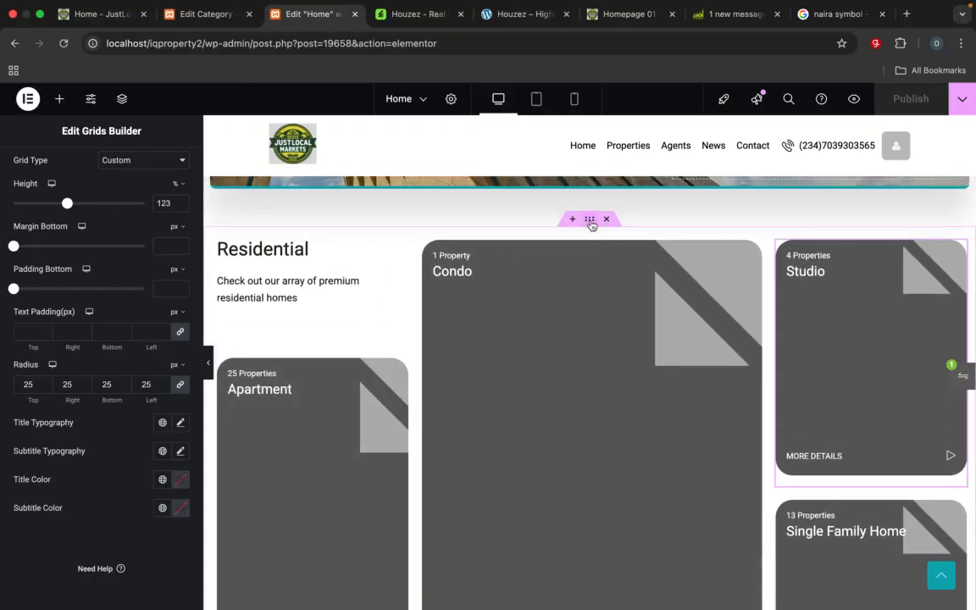
left_click(590, 222)
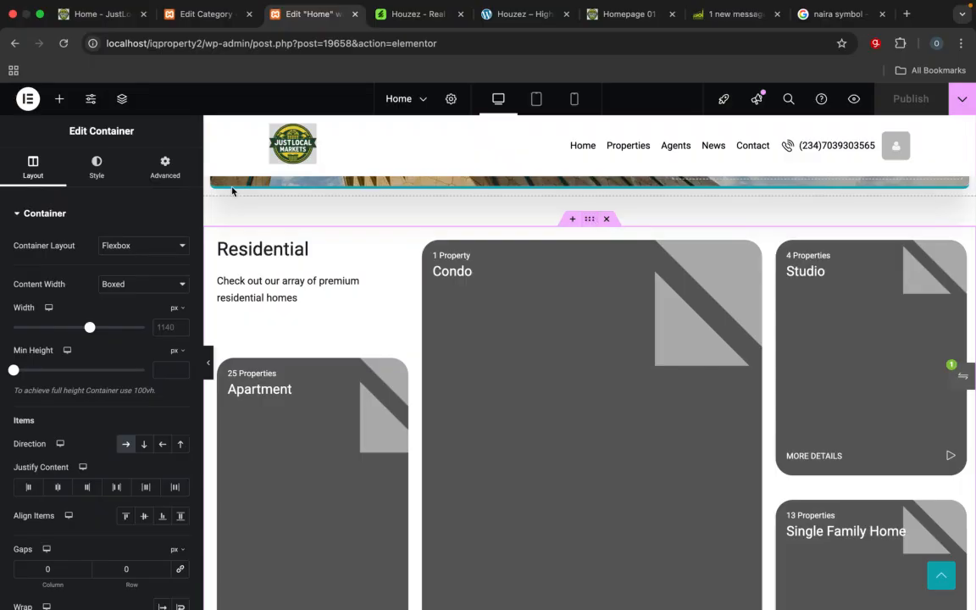
left_click(98, 172)
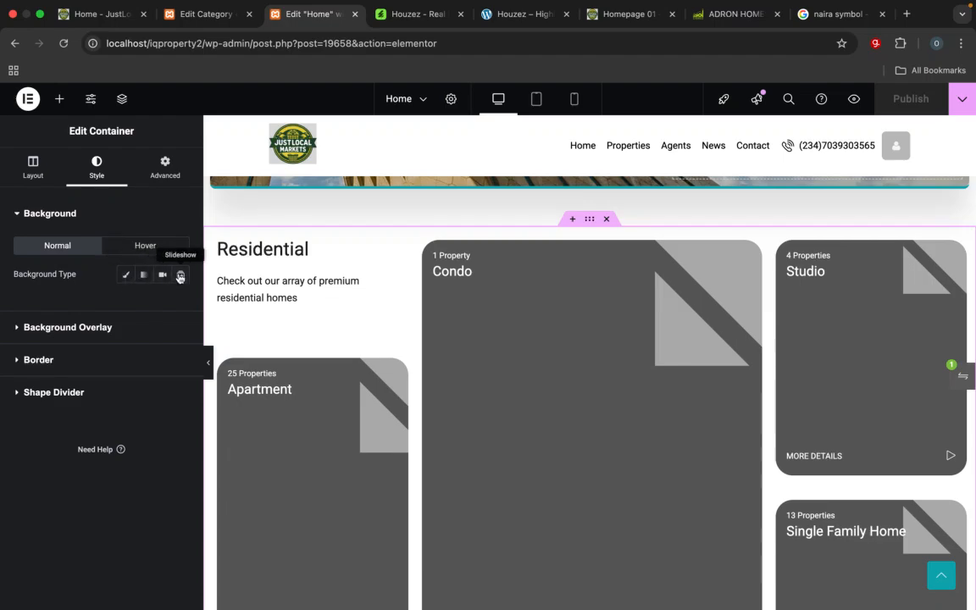
left_click(120, 279)
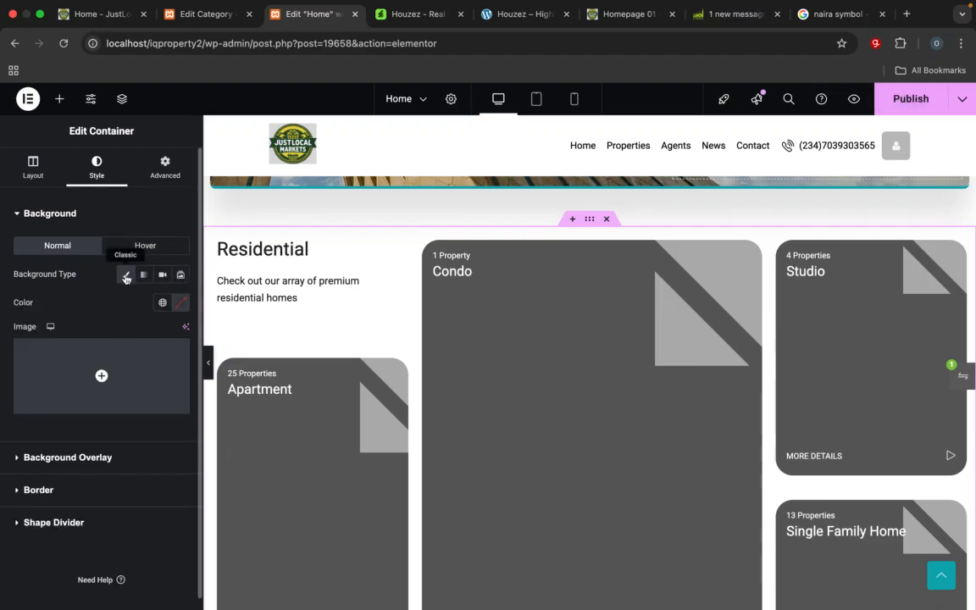
left_click(110, 376)
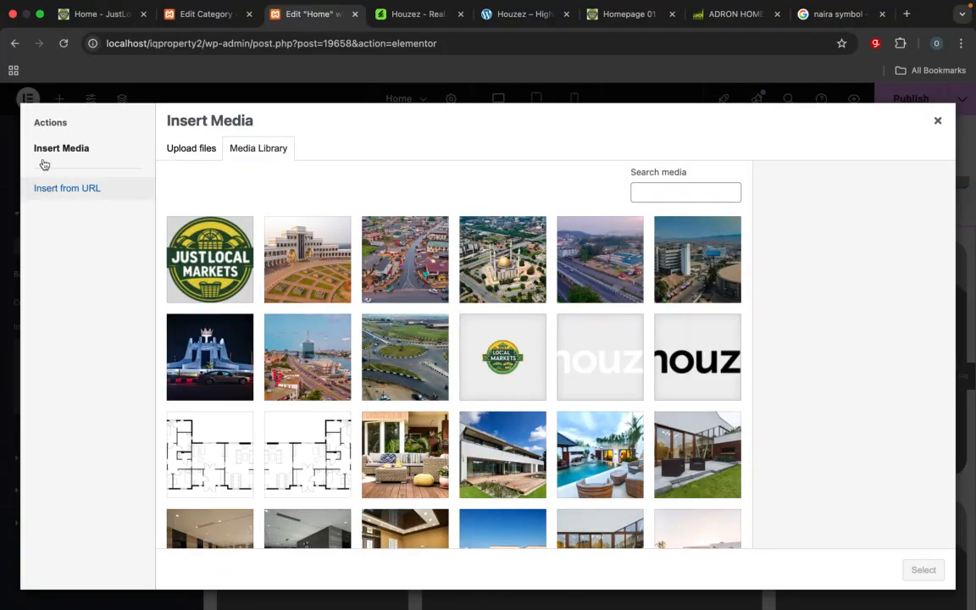
left_click(938, 122)
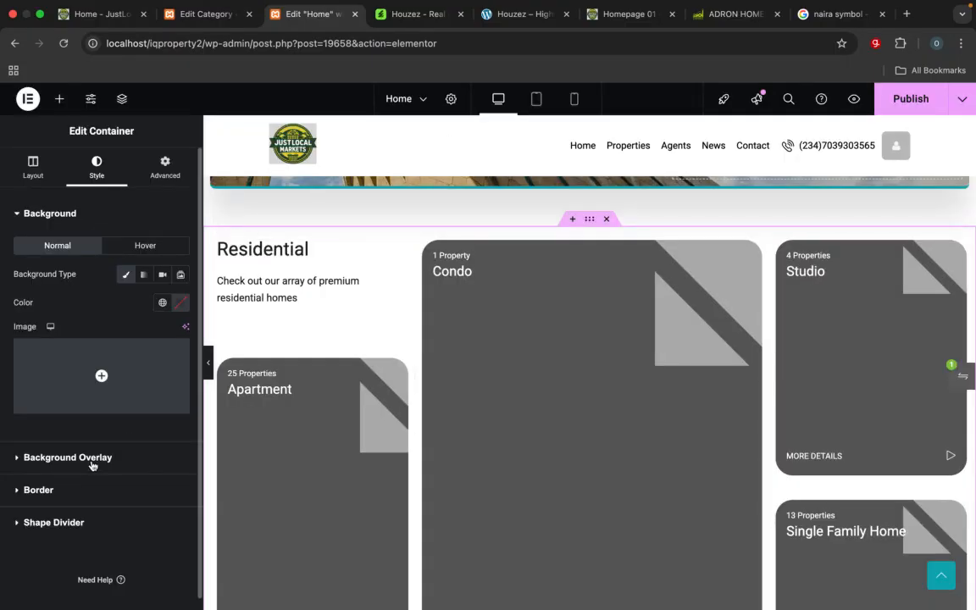
Step: Set the container's background overlay type to Classic and bring up the media library for the overlay image
scroll(91, 464, "down", 1)
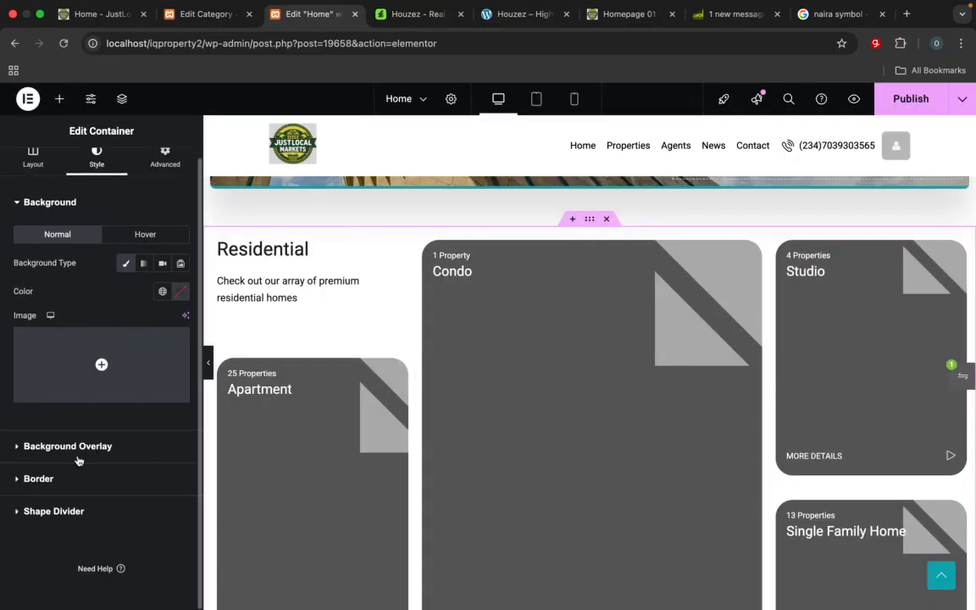
left_click(78, 459)
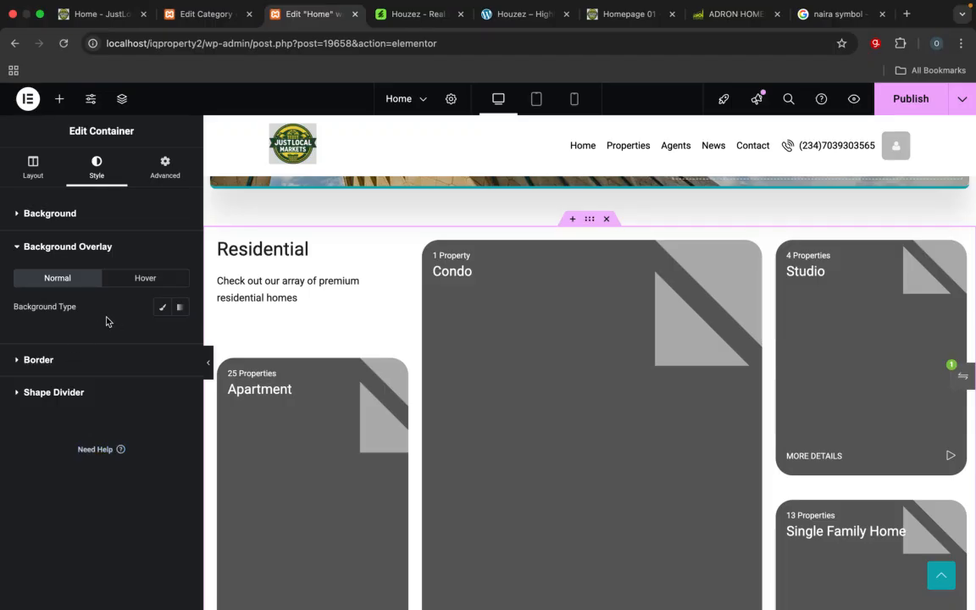
left_click(163, 307)
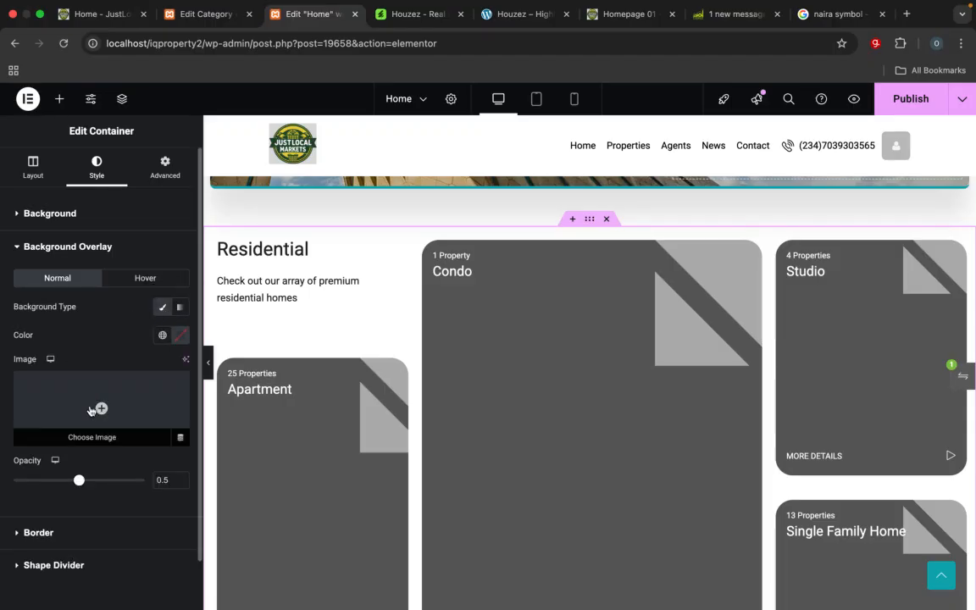
left_click(89, 409)
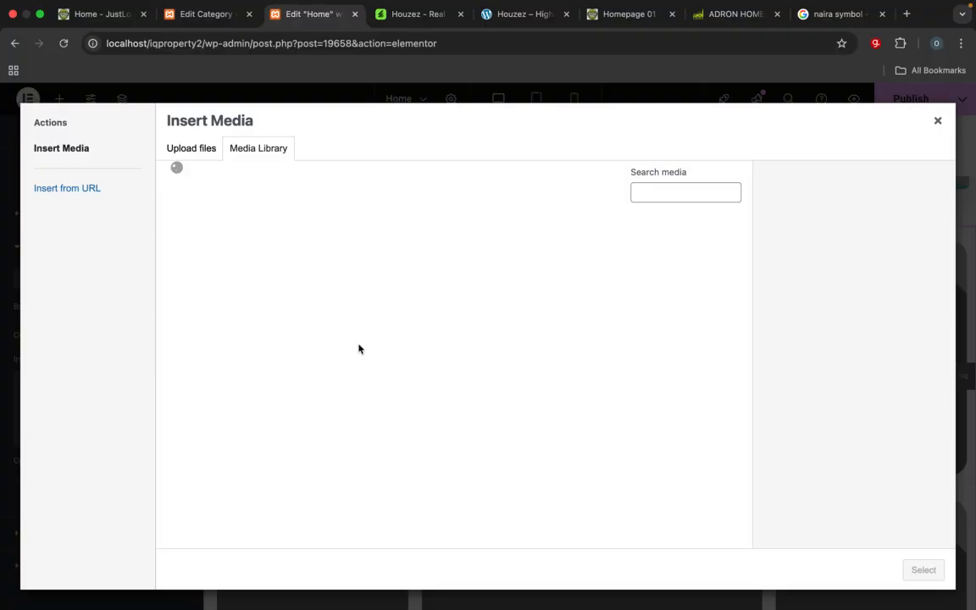
Step: Choose single-home-0006.jpg from the media library as the Residential container's background overlay image
scroll(359, 348, "down", 5)
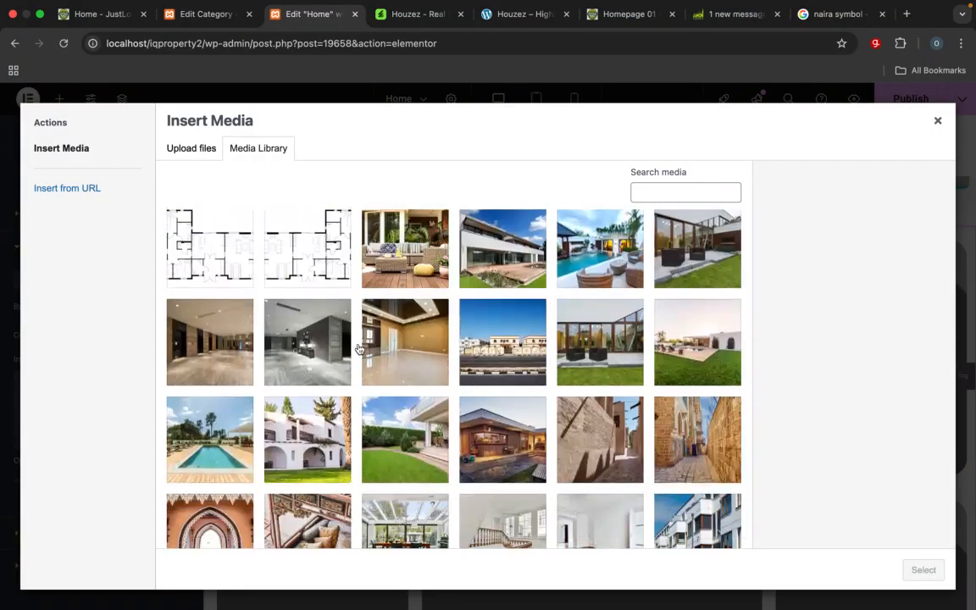
scroll(359, 348, "up", 3)
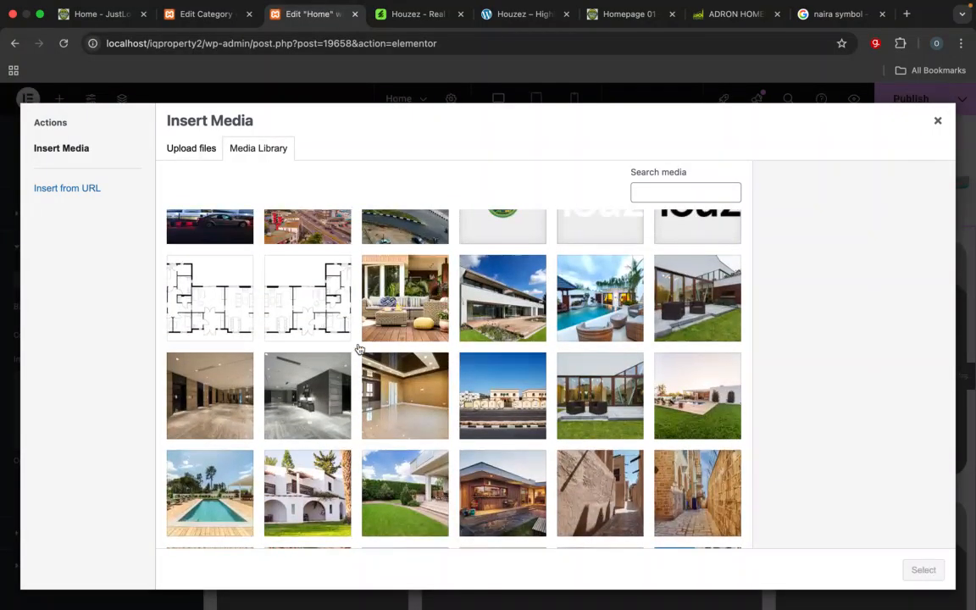
scroll(358, 348, "down", 4)
scroll(359, 348, "down", 6)
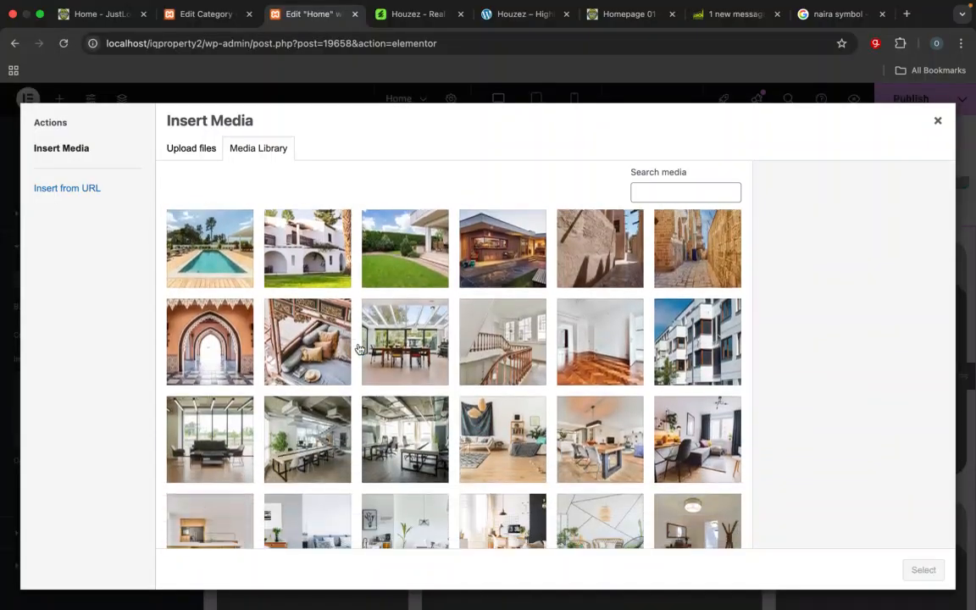
scroll(358, 348, "down", 6)
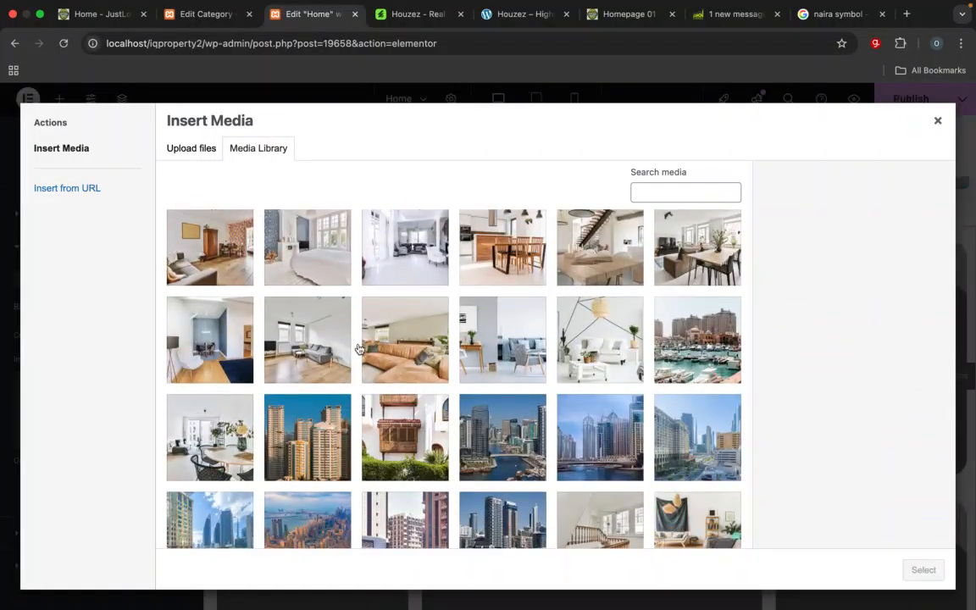
scroll(358, 348, "down", 3)
scroll(359, 349, "down", 1)
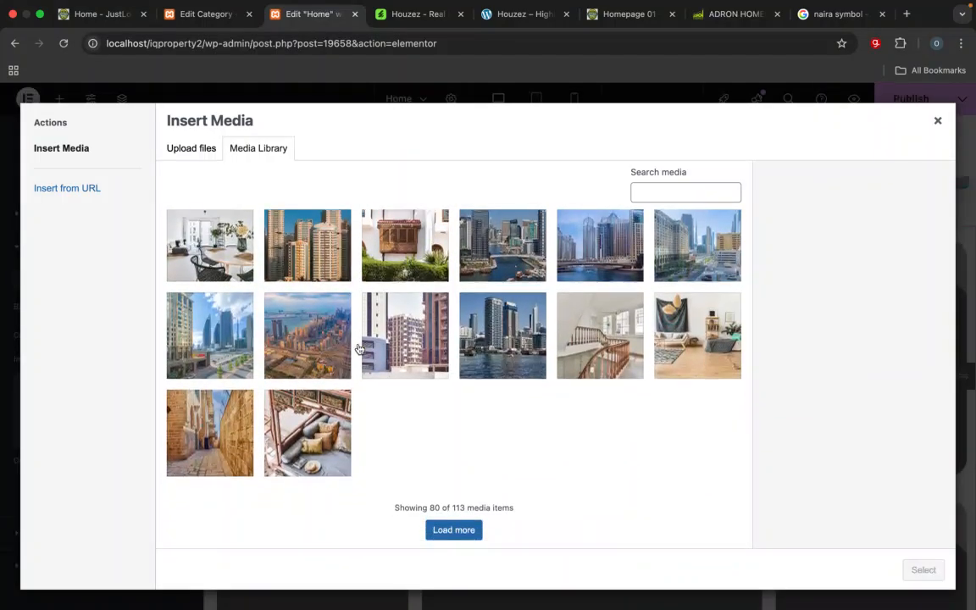
scroll(359, 349, "up", 10)
scroll(359, 349, "down", 10)
scroll(359, 349, "down", 1)
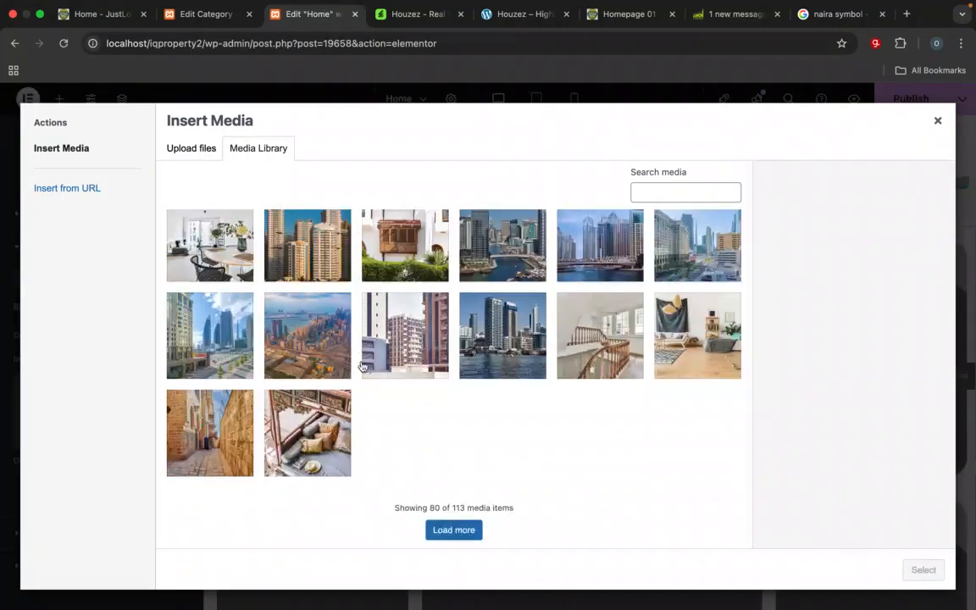
scroll(434, 404, "up", 10)
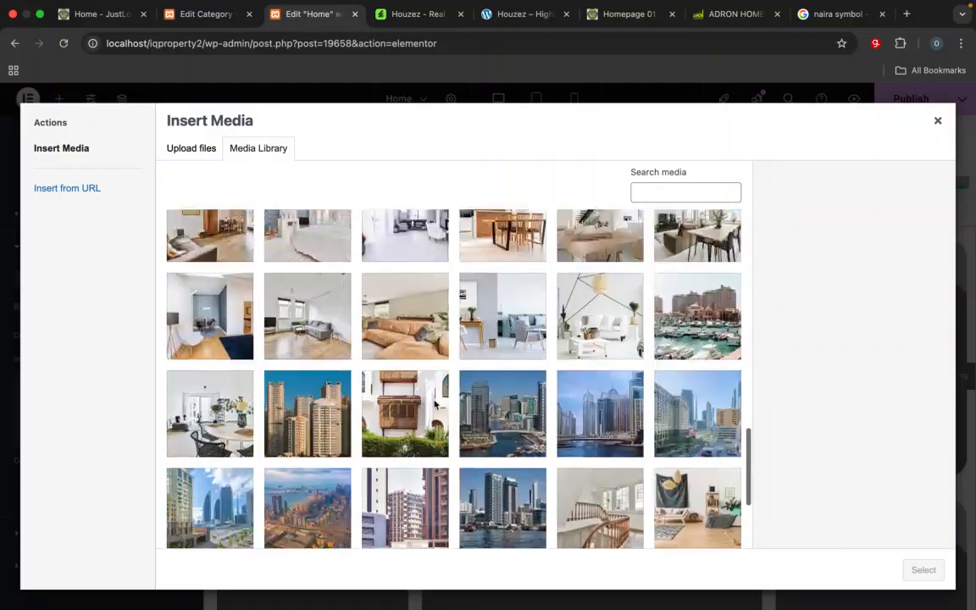
scroll(434, 404, "down", 15)
scroll(434, 405, "up", 4)
scroll(434, 404, "up", 9)
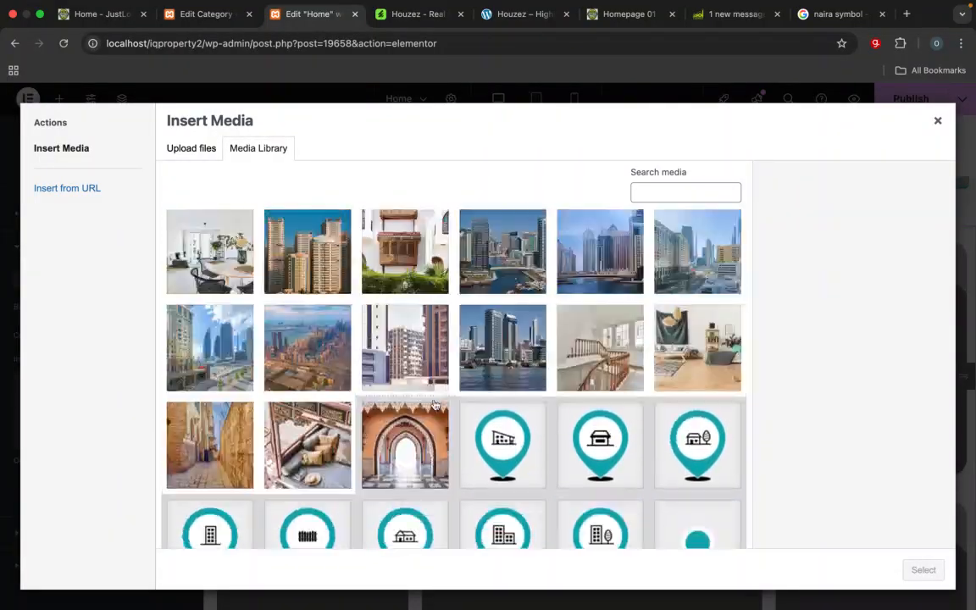
scroll(433, 404, "down", 5)
scroll(434, 405, "up", 8)
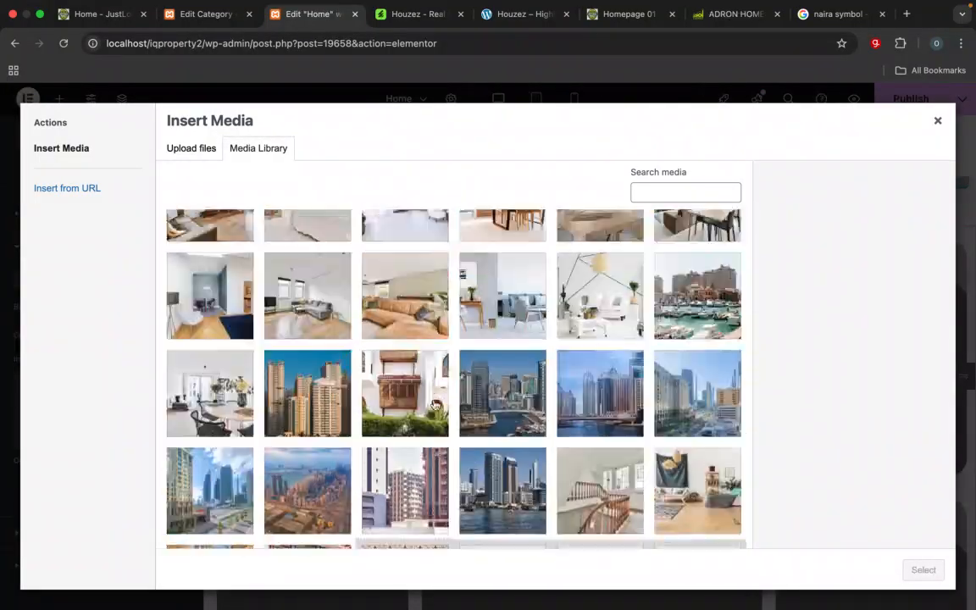
scroll(434, 405, "down", 5)
scroll(433, 404, "up", 2)
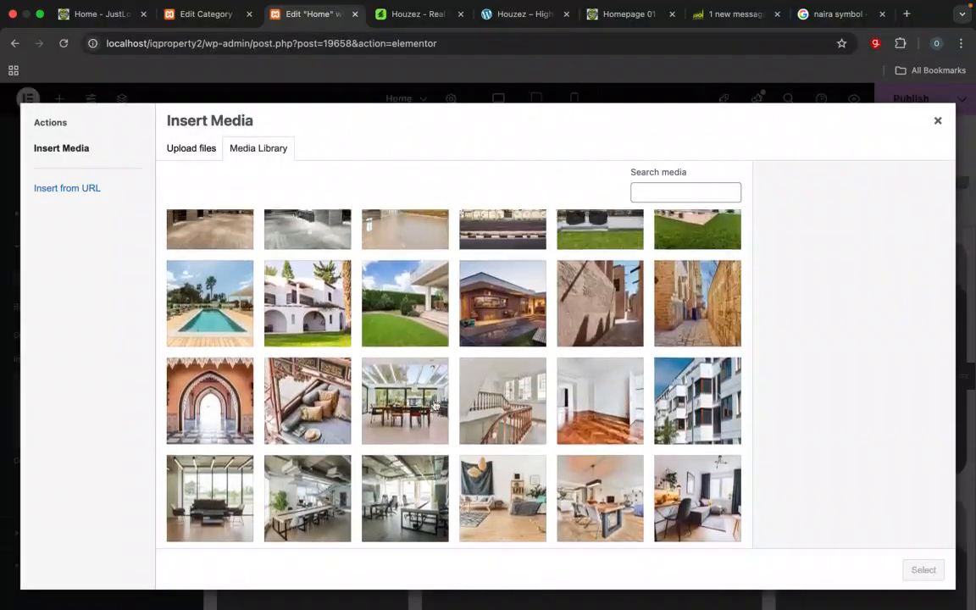
left_click(485, 366)
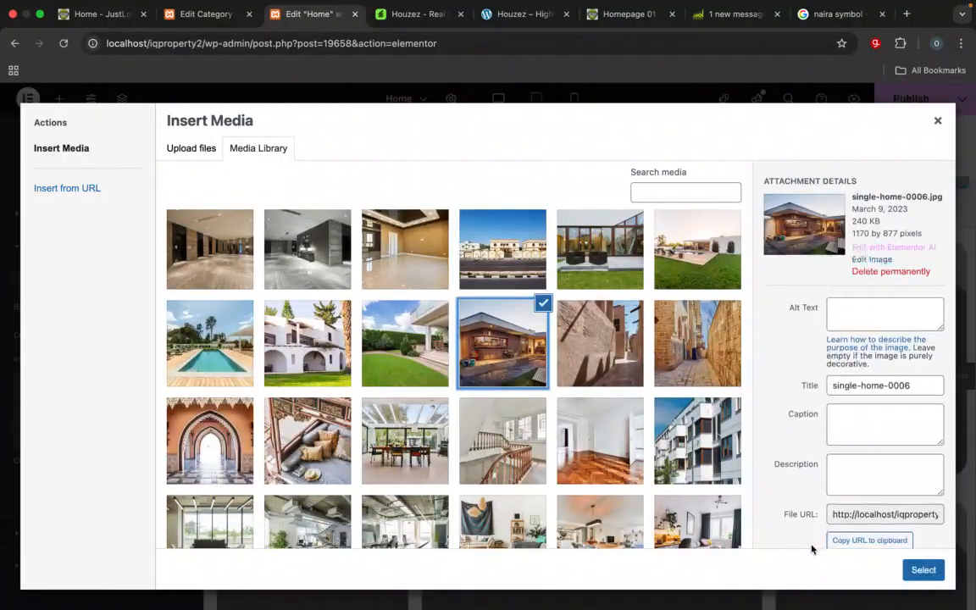
left_click(923, 569)
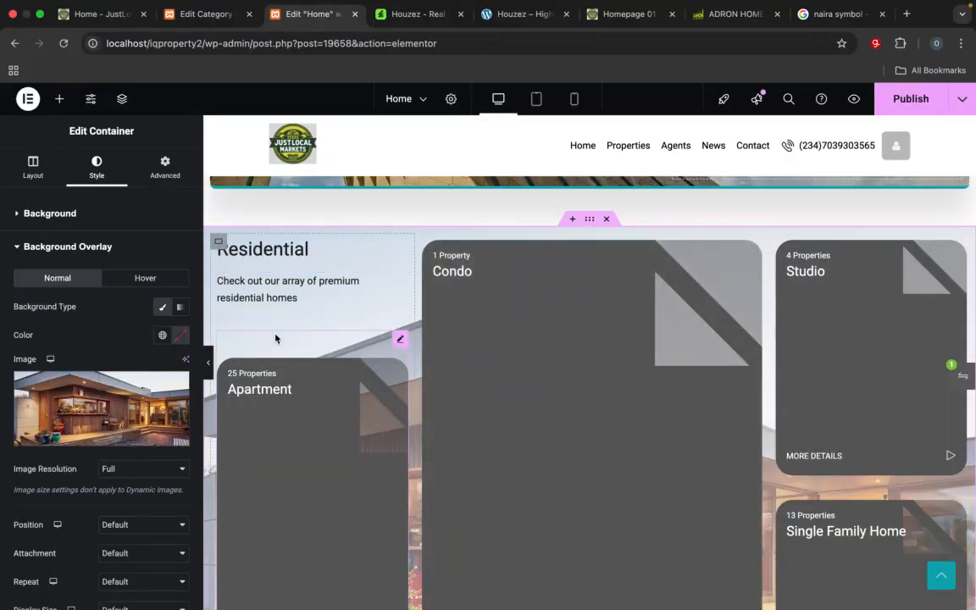
Step: Set the background overlay's opacity to 0.08, publish the Home page and reload its editor
mouse_move(133, 423)
scroll(93, 437, "down", 5)
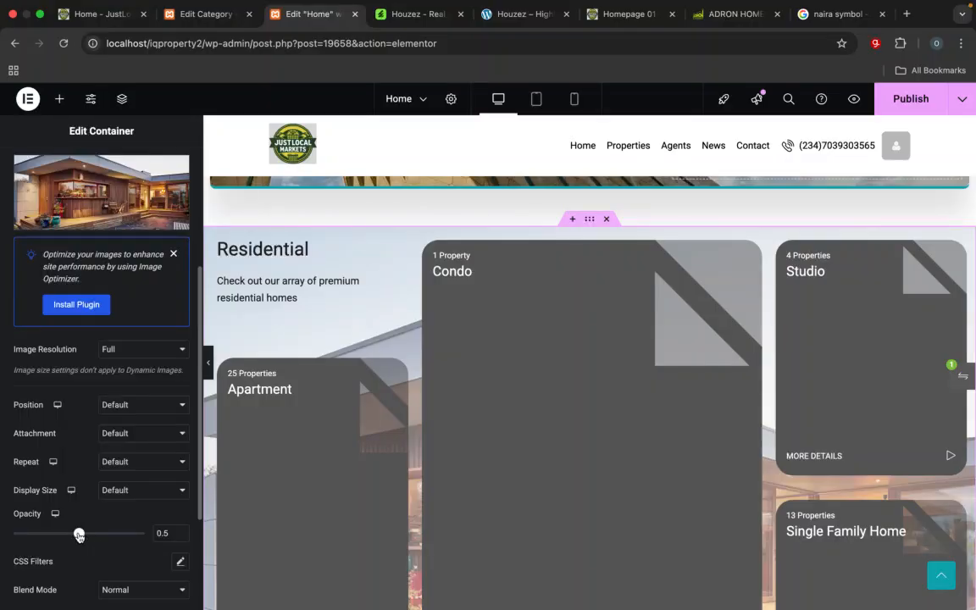
left_click_drag(83, 537, 24, 534)
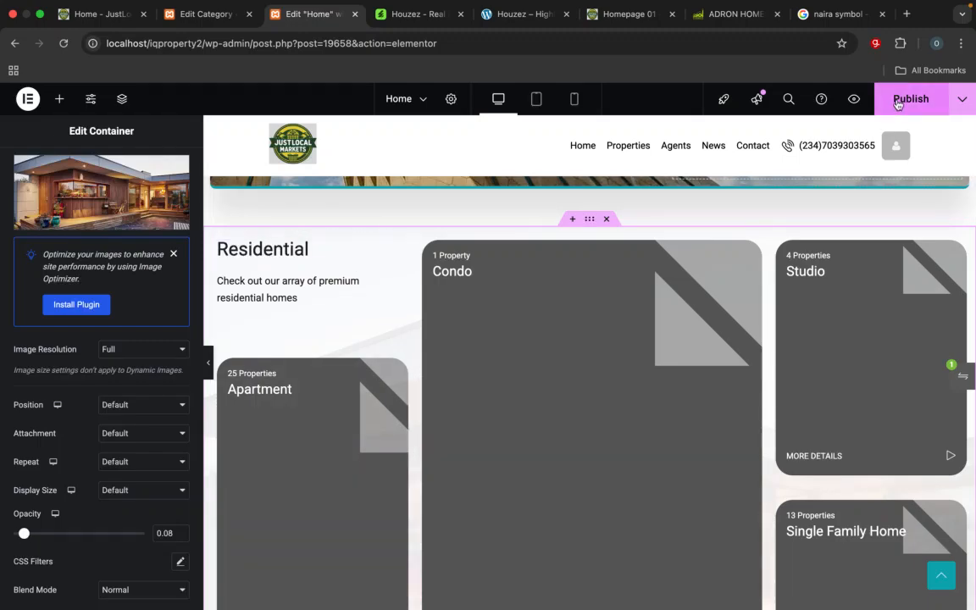
left_click(896, 103)
left_click(470, 44)
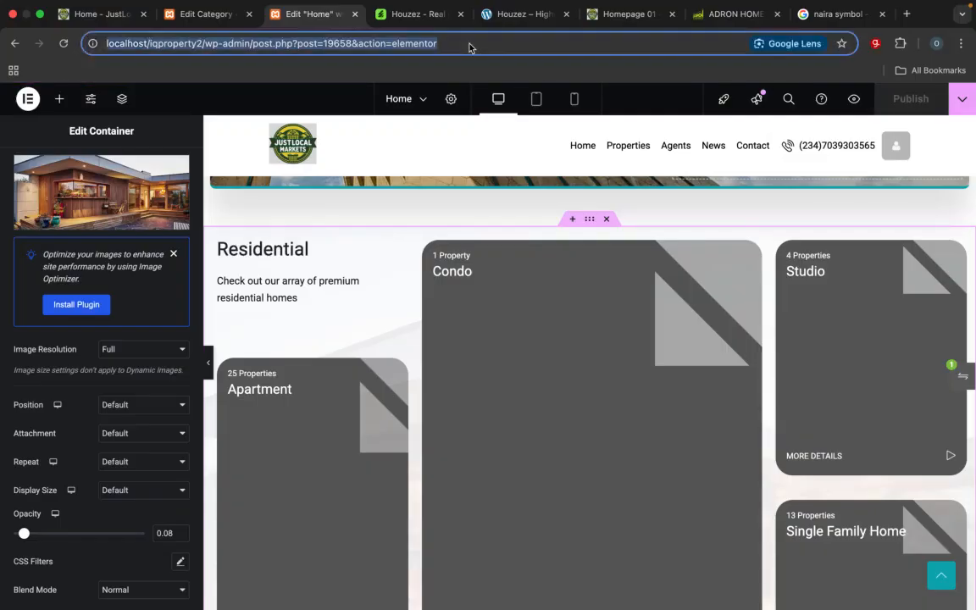
key("Return")
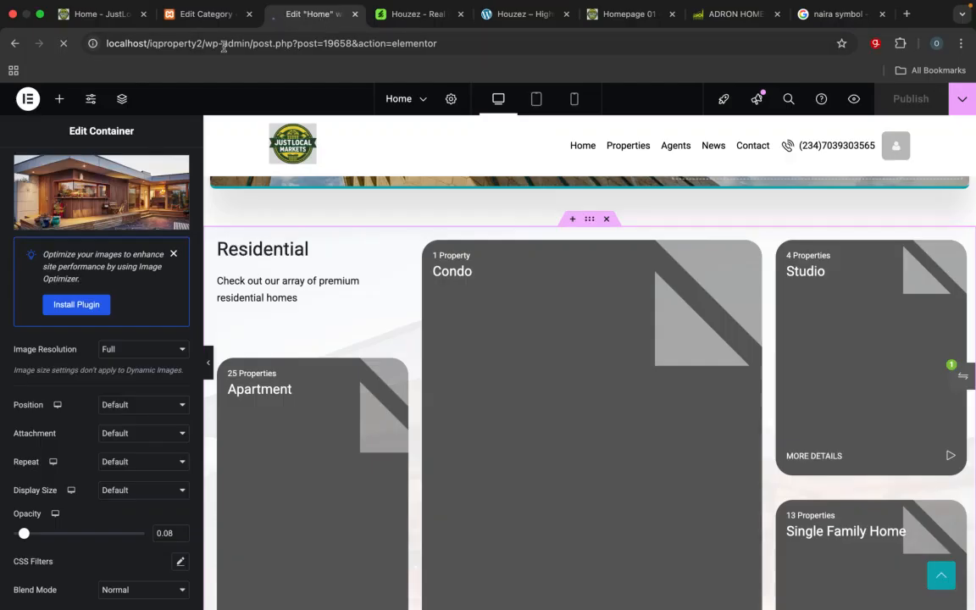
Step: Check the image assigned to the Residential property type and go back to the list of types
left_click(200, 15)
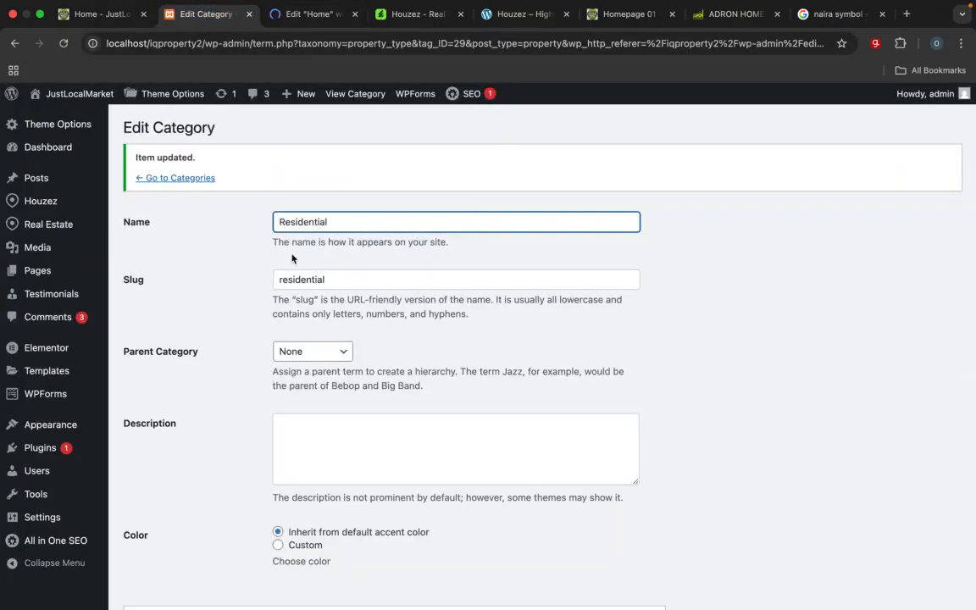
scroll(341, 339, "down", 10)
scroll(341, 367, "down", 3)
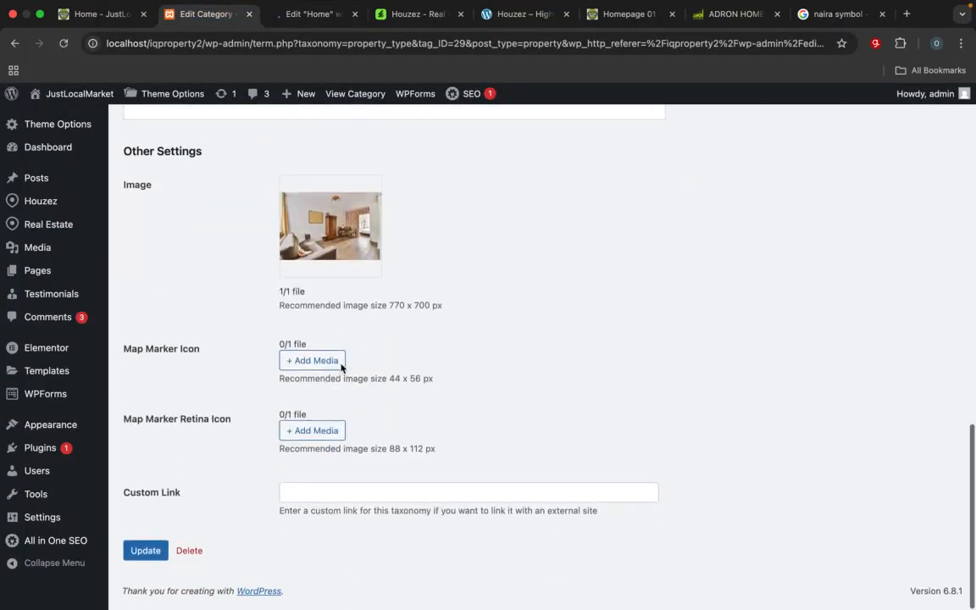
scroll(342, 368, "up", 8)
scroll(341, 368, "down", 8)
scroll(341, 368, "up", 10)
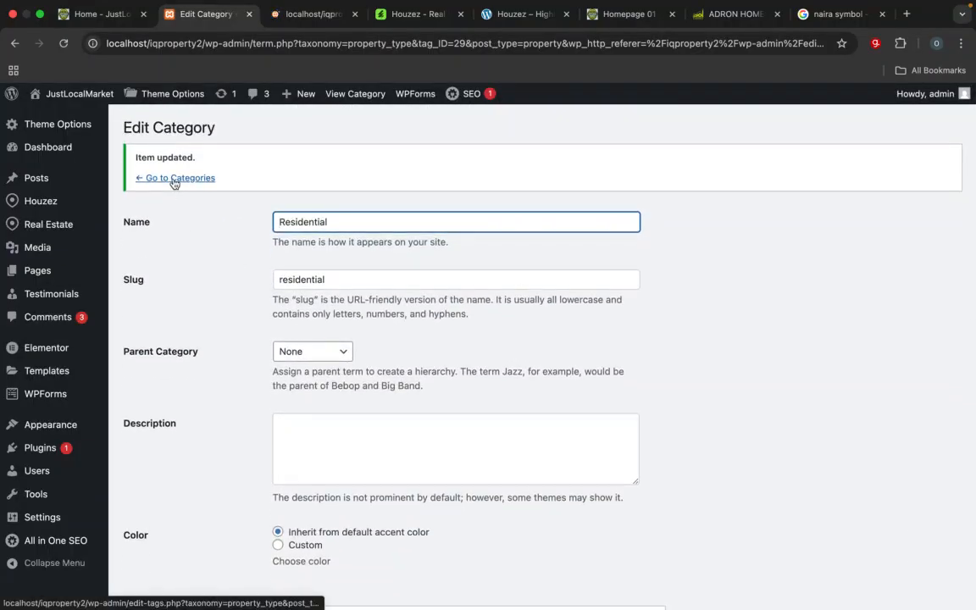
left_click(174, 178)
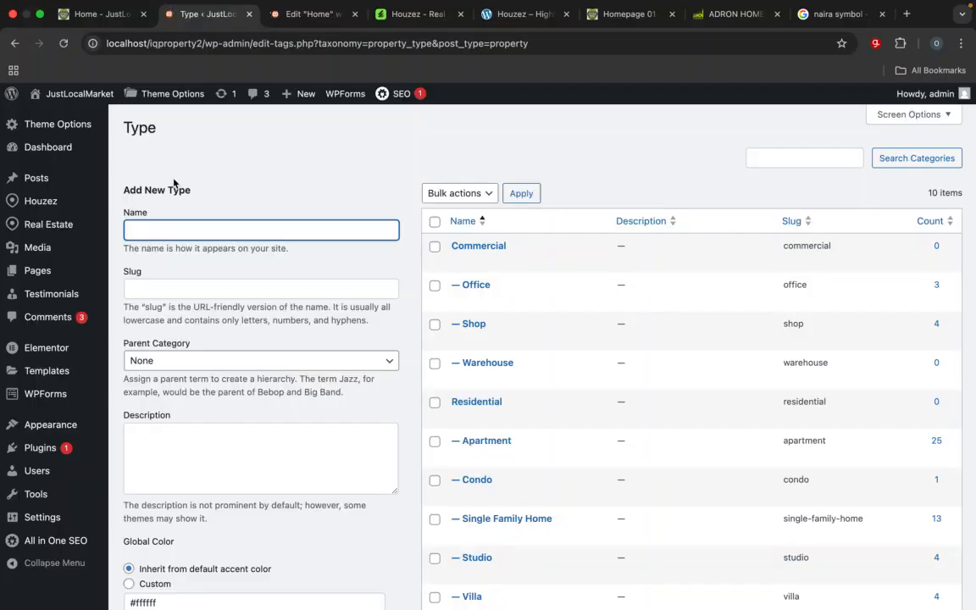
Step: Open the Warehouse property type, check whether it has an image, and return to the list of types
mouse_move(415, 343)
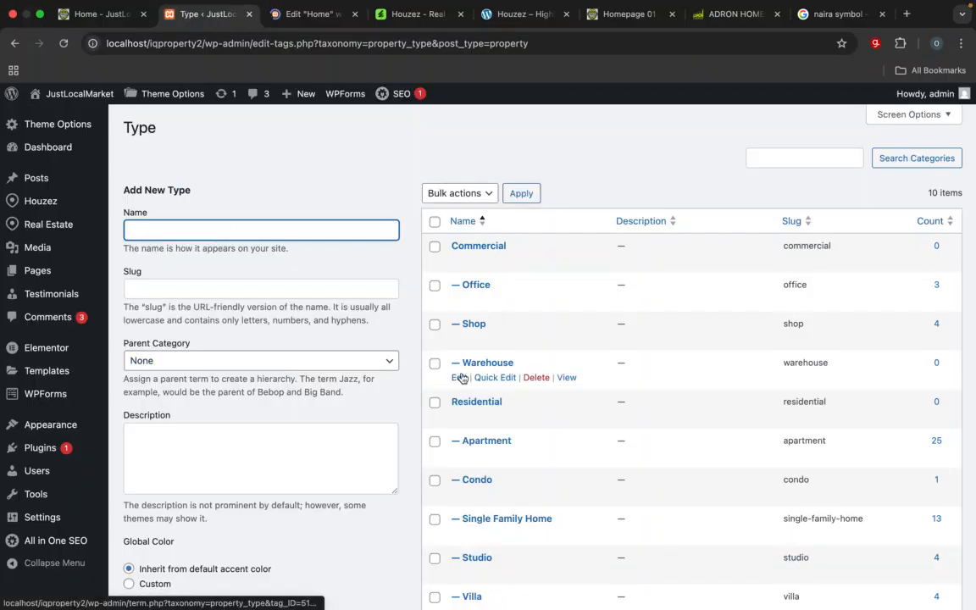
left_click(459, 377)
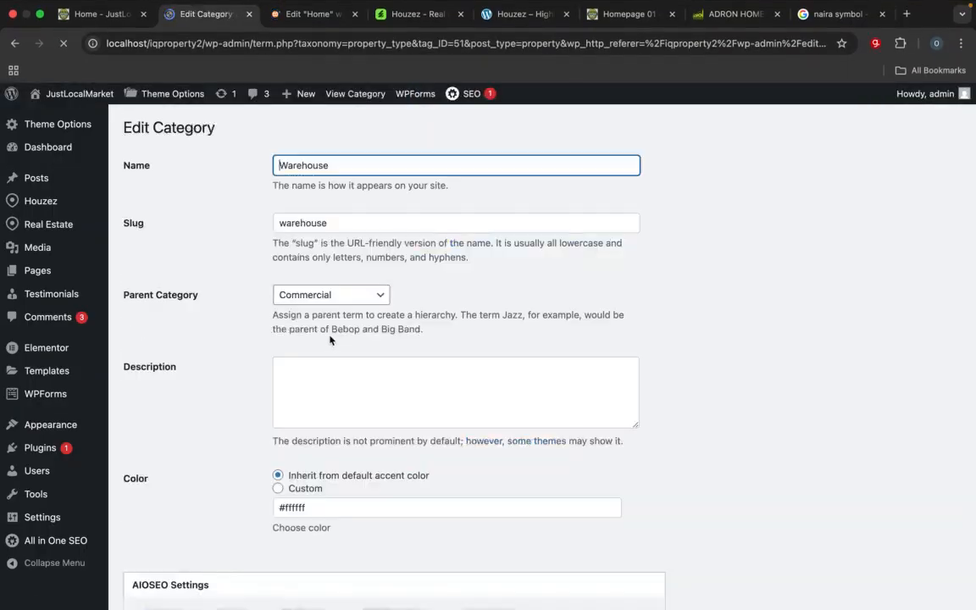
scroll(330, 339, "down", 10)
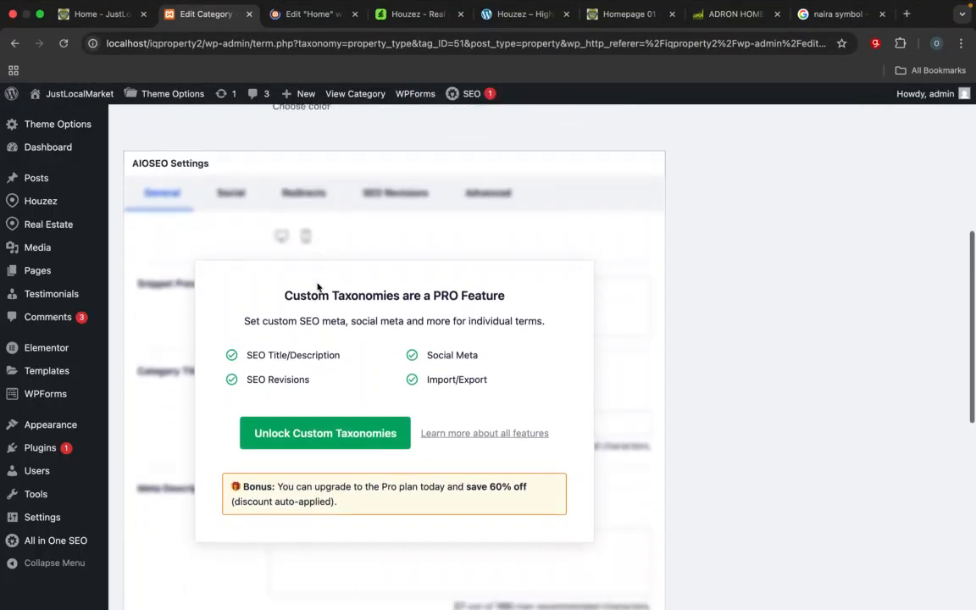
scroll(322, 304, "down", 4)
mouse_move(334, 425)
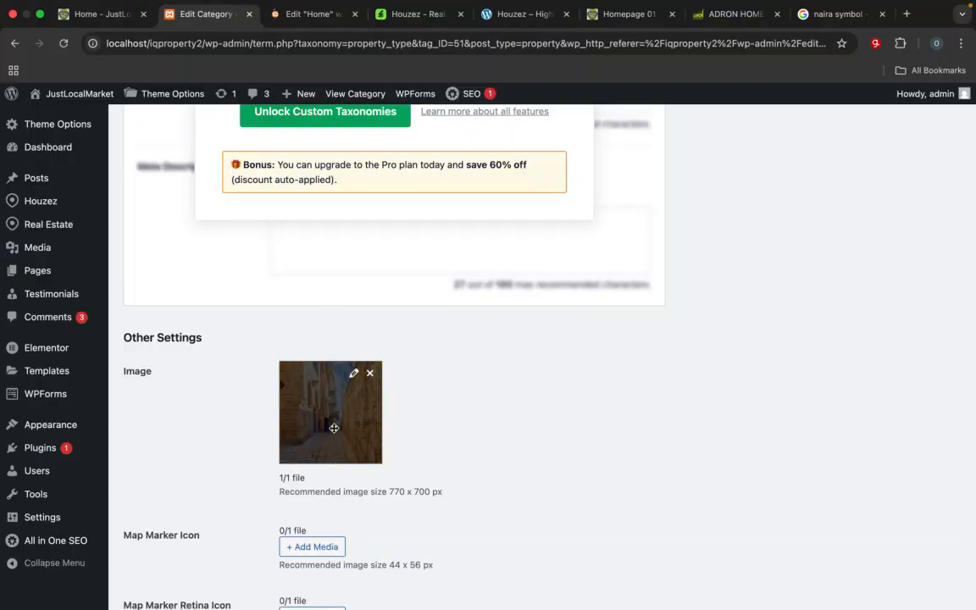
scroll(333, 428, "up", 12)
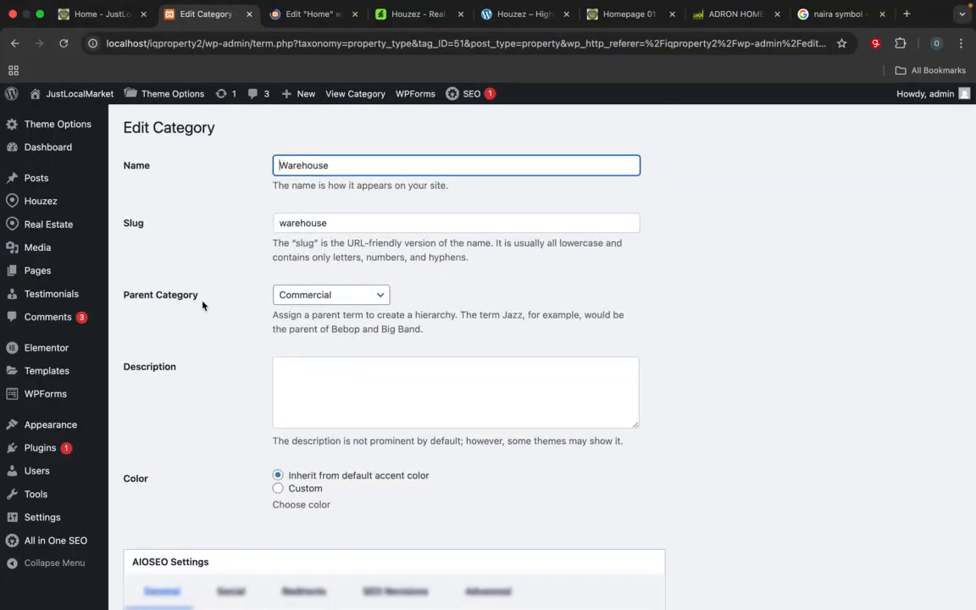
left_click(14, 45)
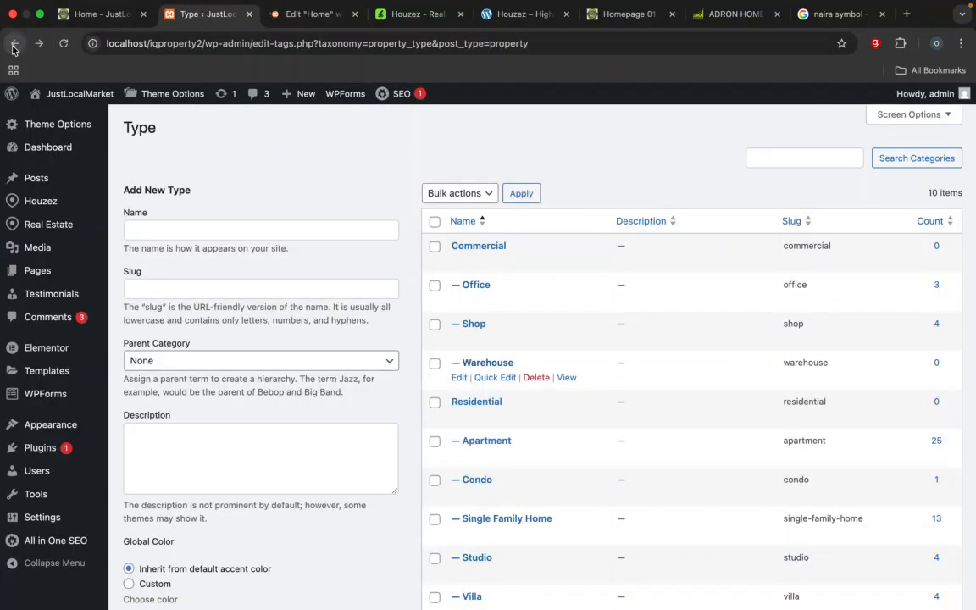
Step: Open the Shop property type, assign single-home-0006.jpg from the media library as its image, and update the type
left_click(459, 338)
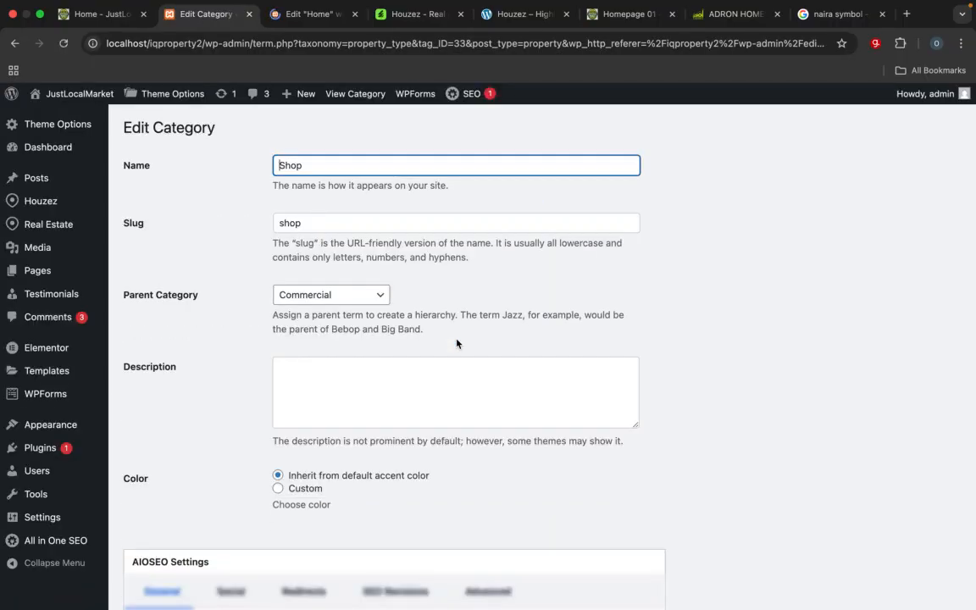
scroll(458, 390, "down", 5)
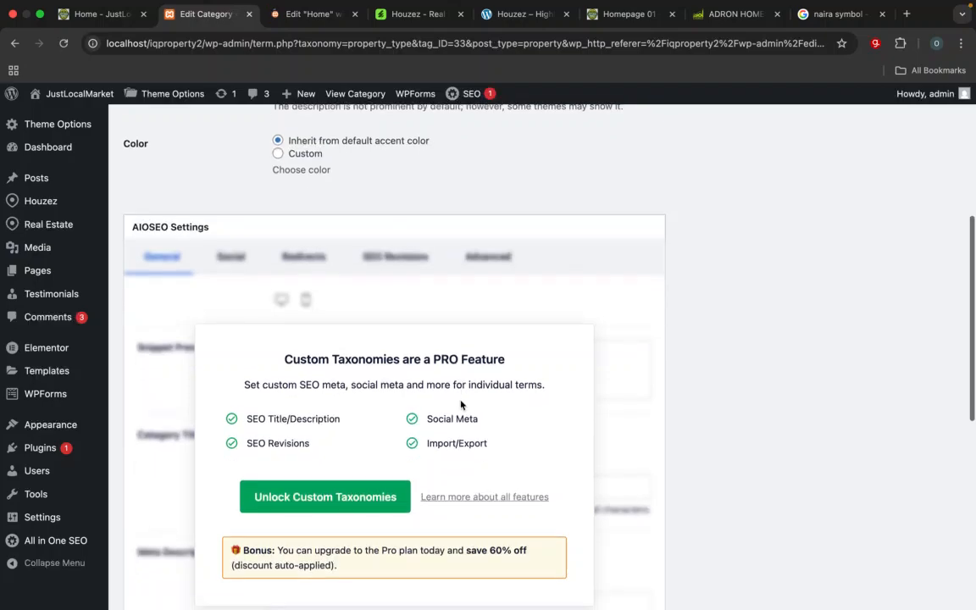
scroll(461, 404, "down", 7)
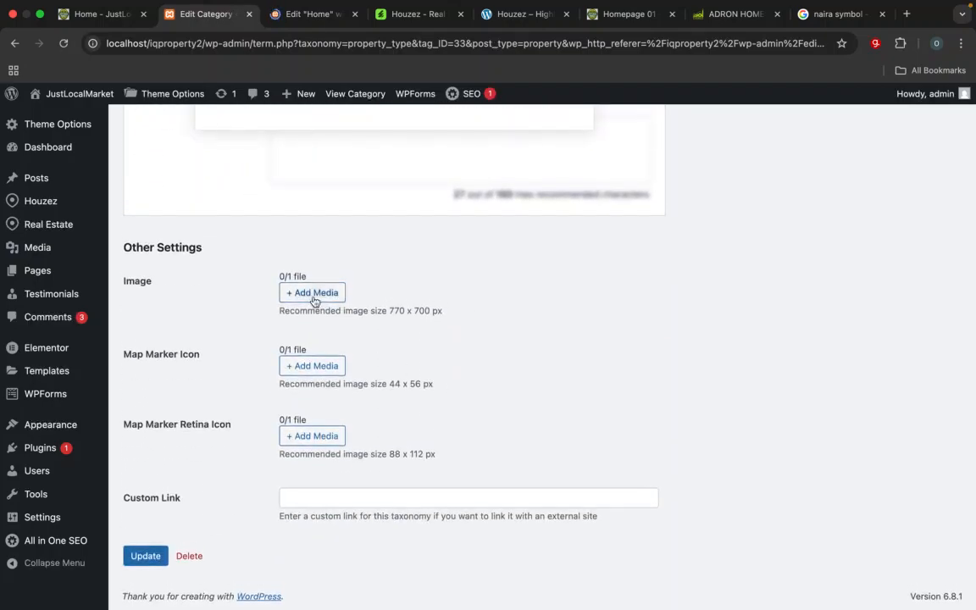
left_click(312, 293)
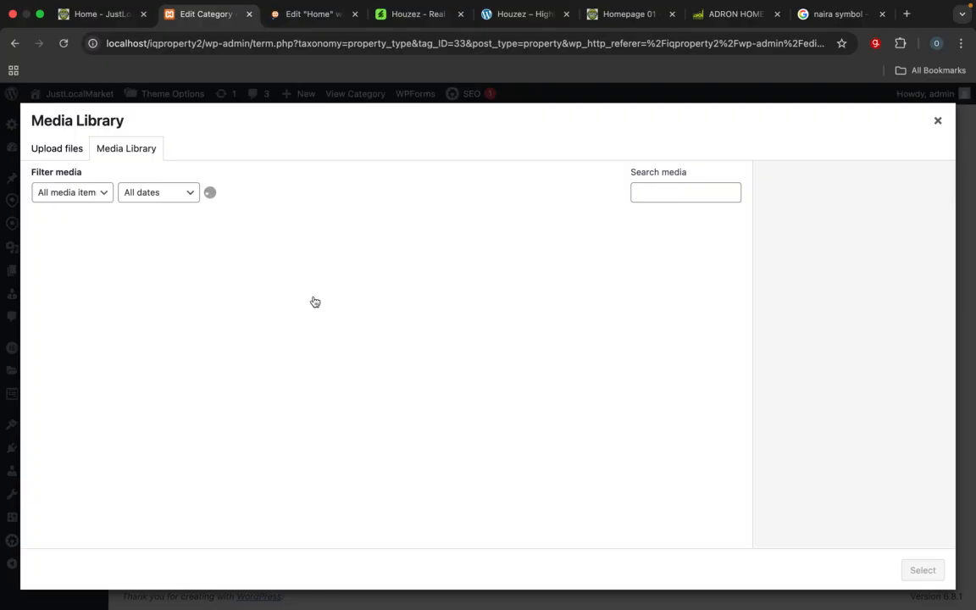
scroll(312, 301, "down", 5)
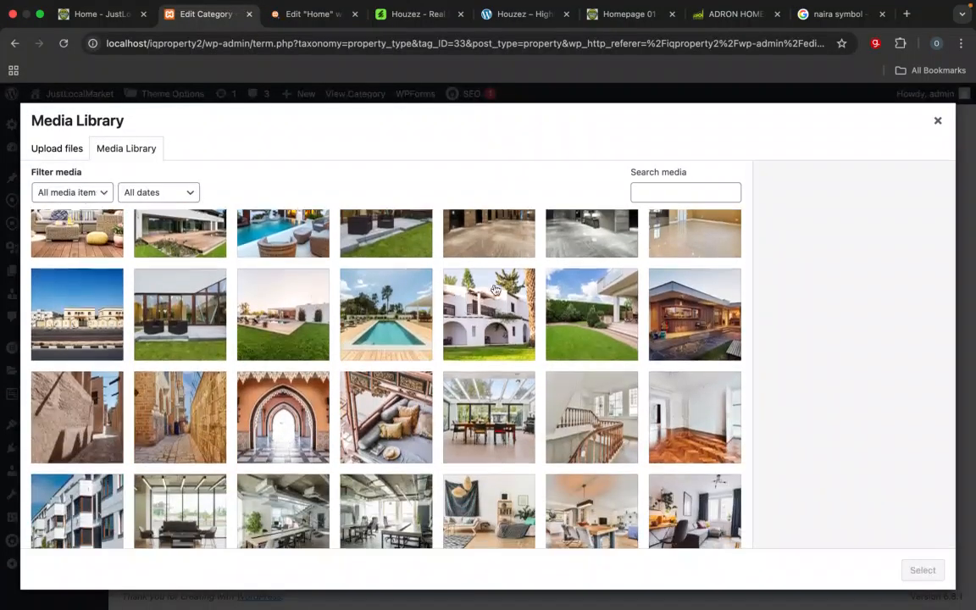
left_click(656, 301)
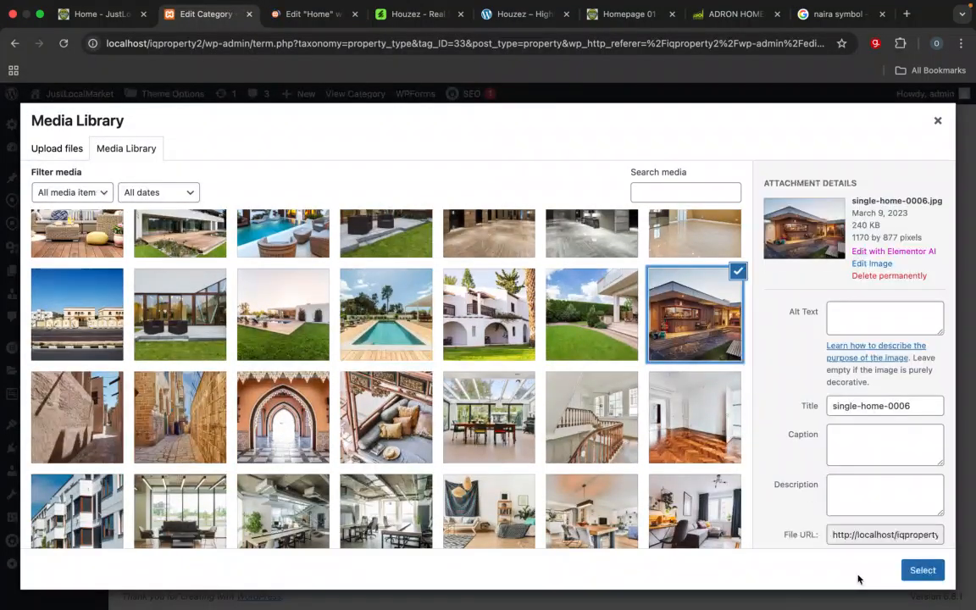
left_click(923, 572)
scroll(925, 572, "down", 2)
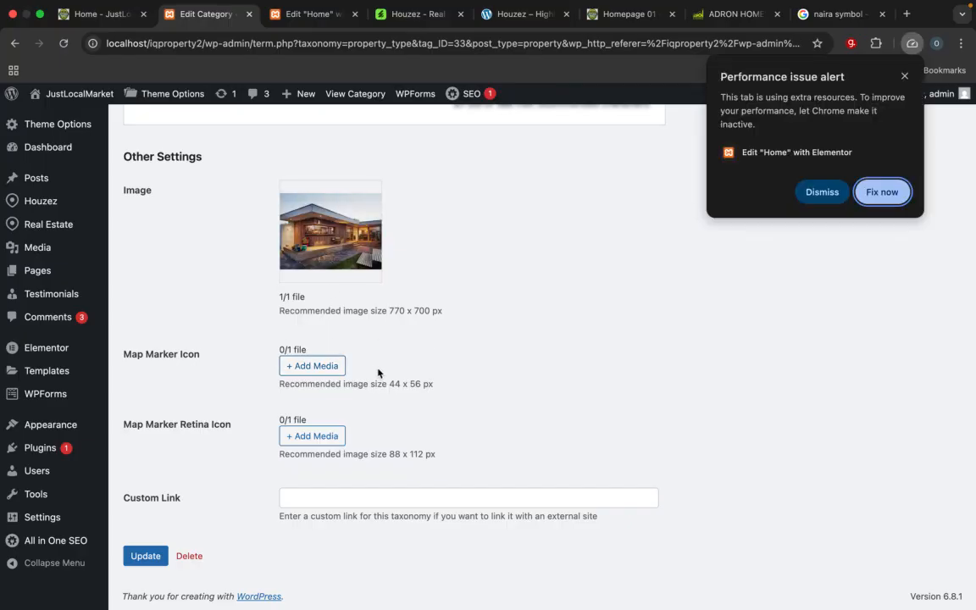
left_click(828, 193)
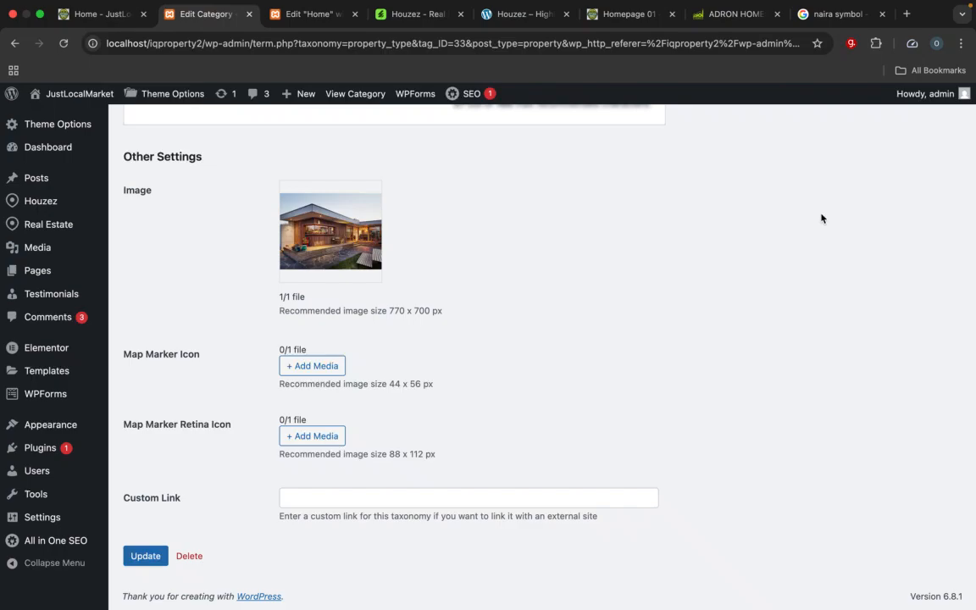
left_click(154, 557)
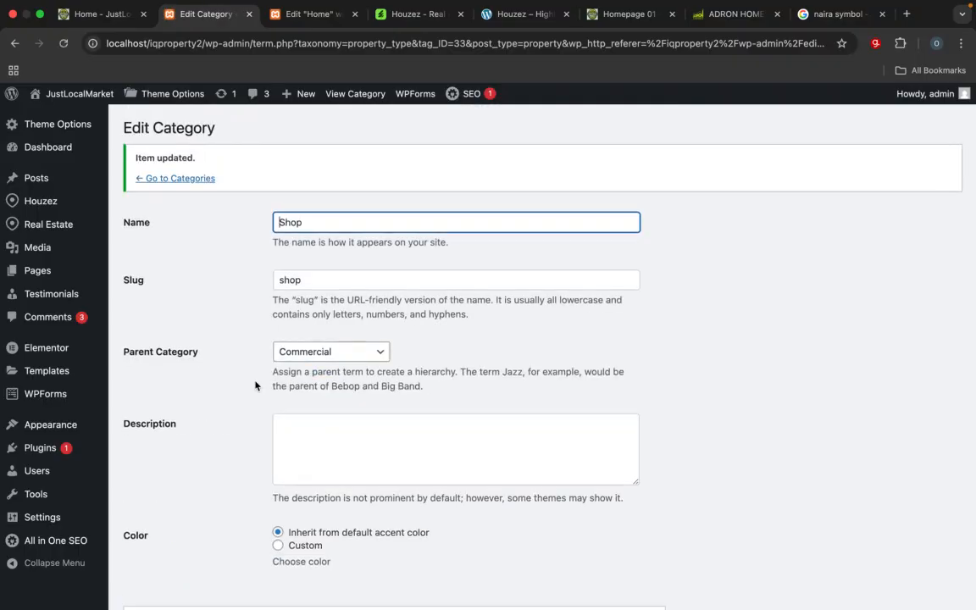
Step: Return to the list of property types and open the Office type for editing at its image setting
left_click(204, 178)
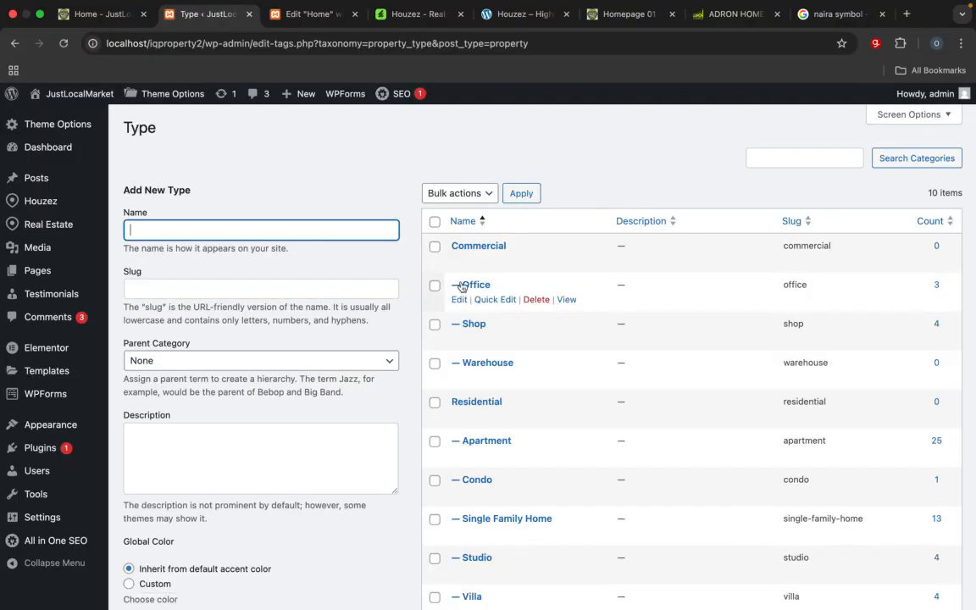
left_click(460, 301)
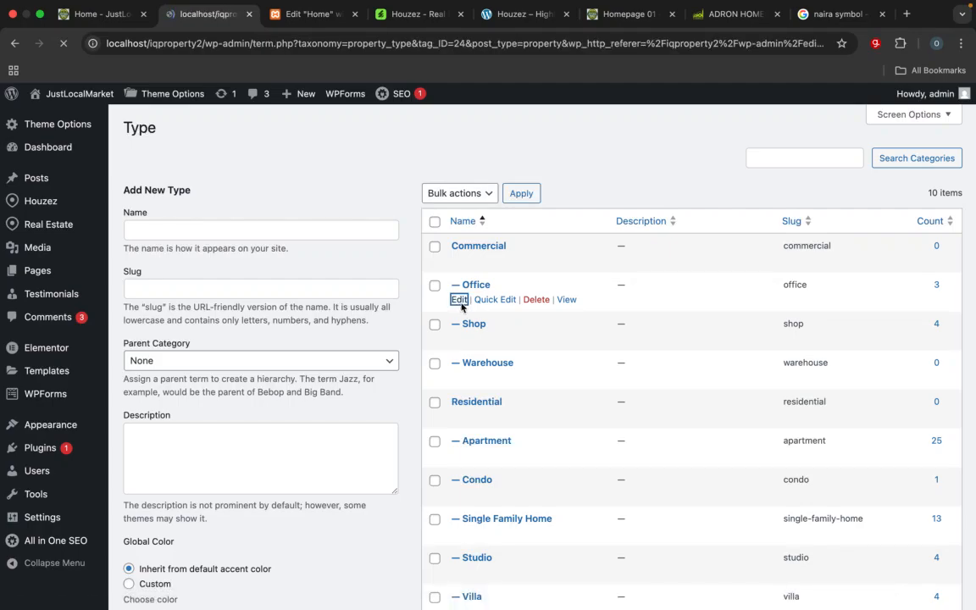
scroll(462, 307, "down", 7)
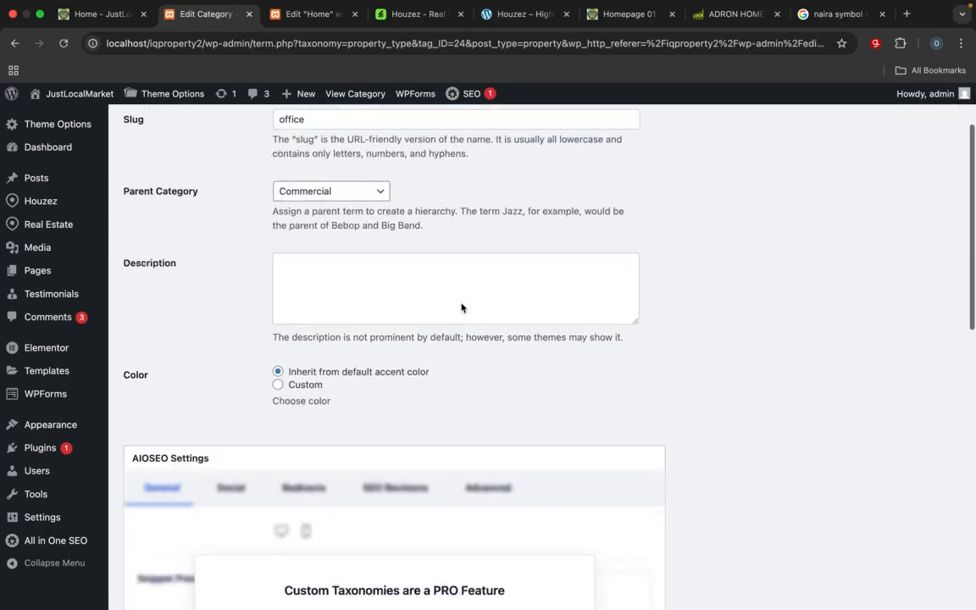
scroll(461, 307, "down", 5)
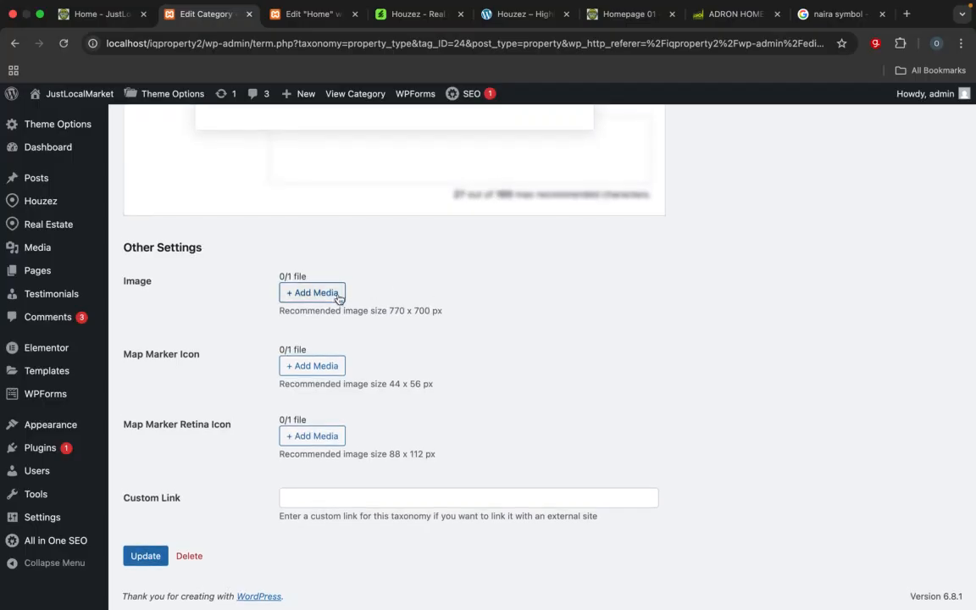
Step: Assign office-0001.jpg from the media library as the Office type's image and update the type
left_click(310, 291)
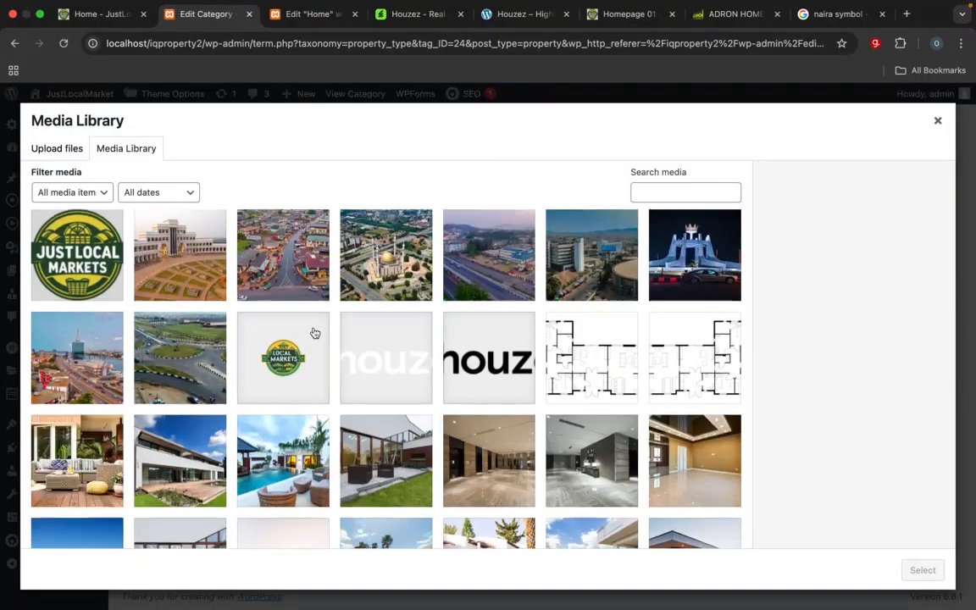
scroll(313, 332, "down", 1)
scroll(314, 332, "down", 4)
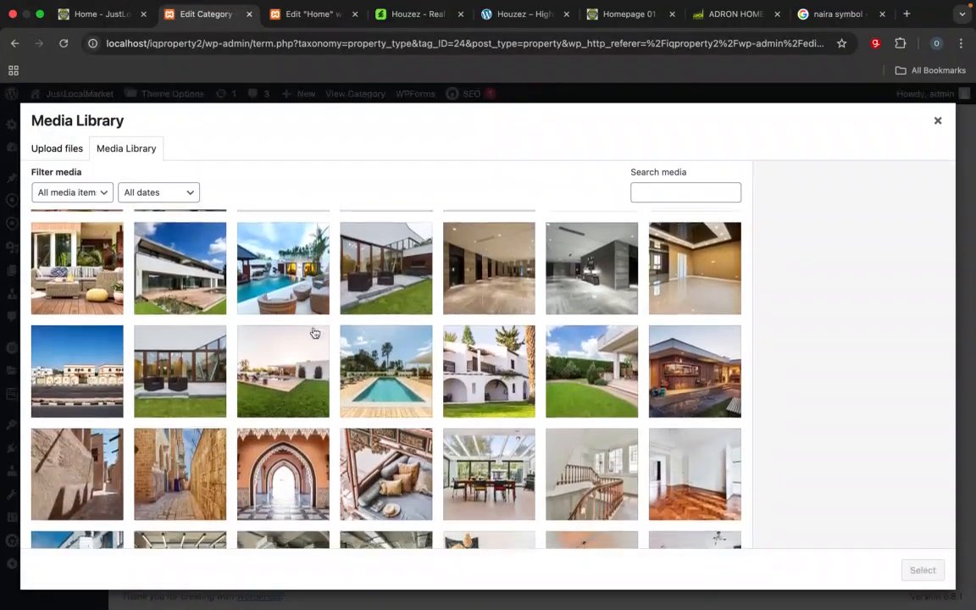
scroll(271, 415, "down", 1)
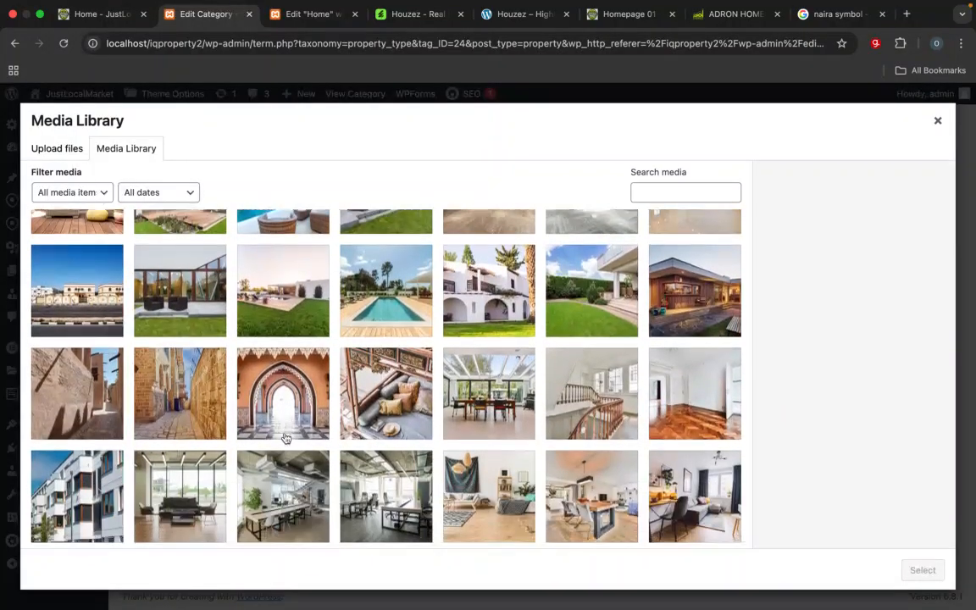
scroll(285, 437, "down", 4)
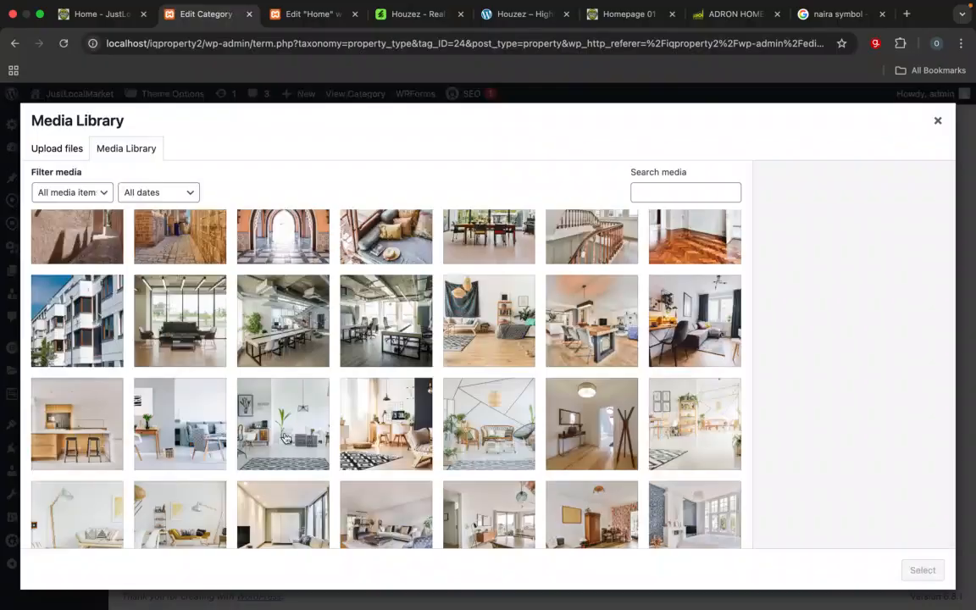
scroll(286, 437, "down", 1)
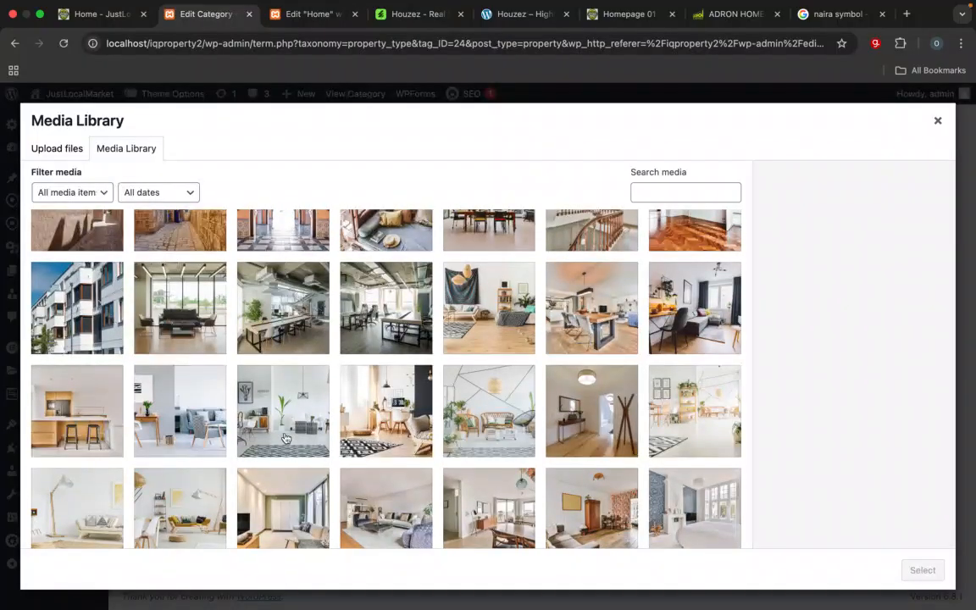
scroll(285, 437, "down", 2)
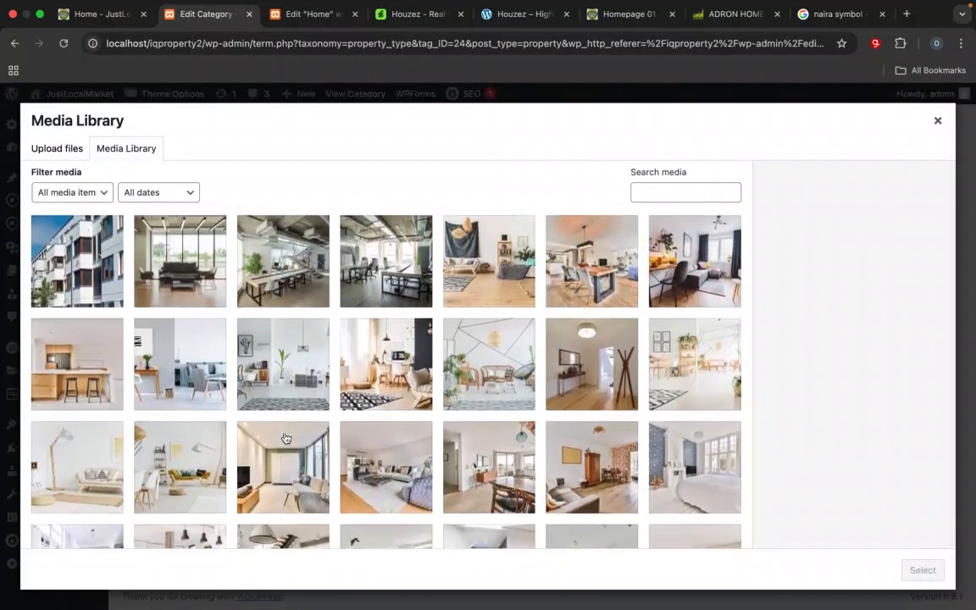
scroll(285, 437, "down", 4)
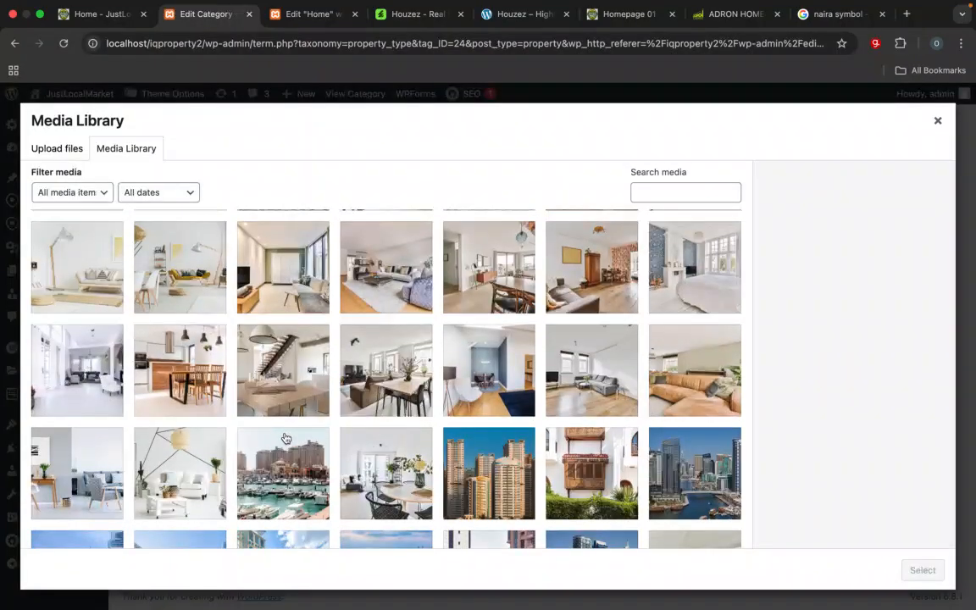
scroll(286, 438, "up", 3)
scroll(285, 437, "up", 3)
left_click(383, 325)
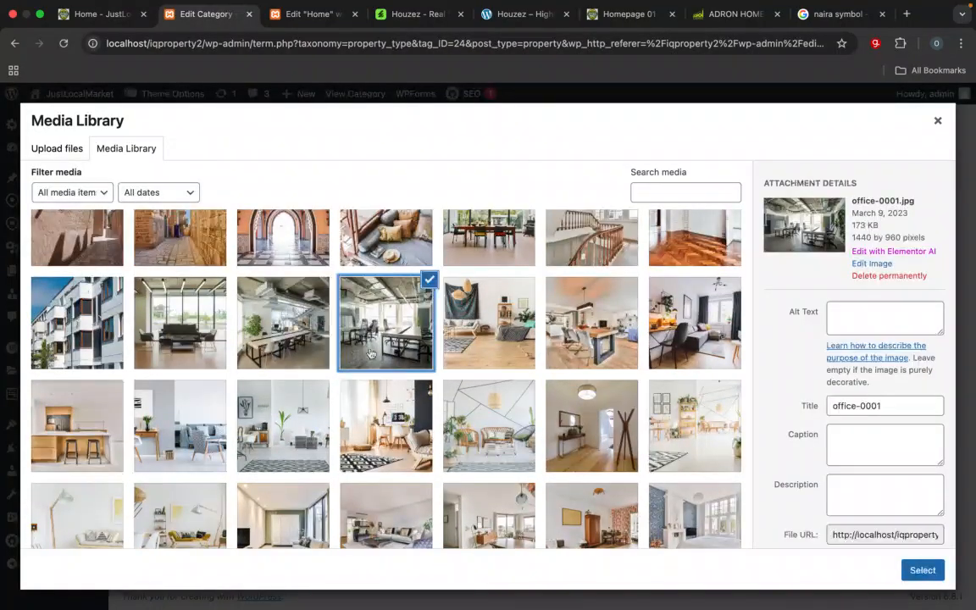
left_click(922, 570)
scroll(756, 345, "down", 2)
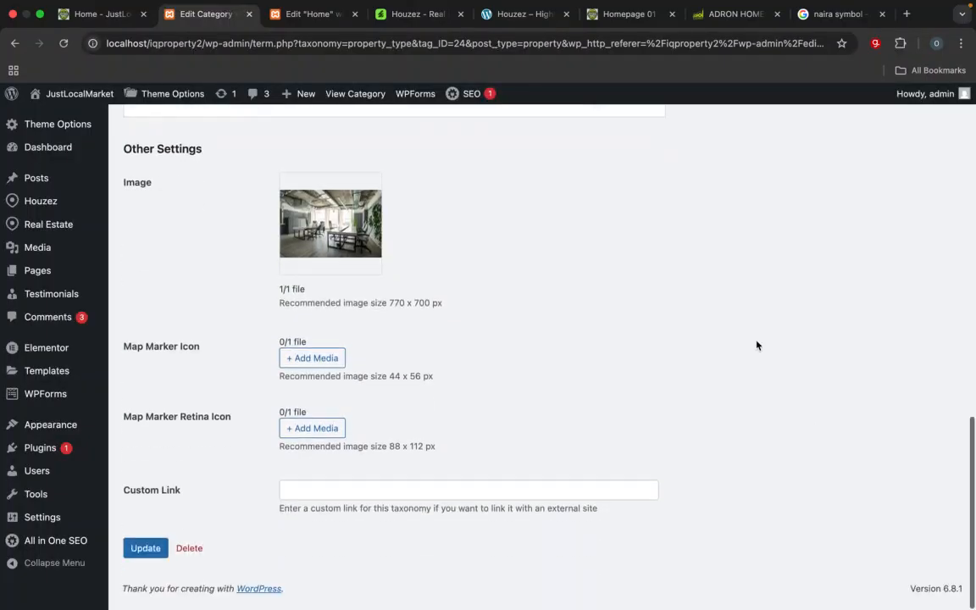
left_click(161, 555)
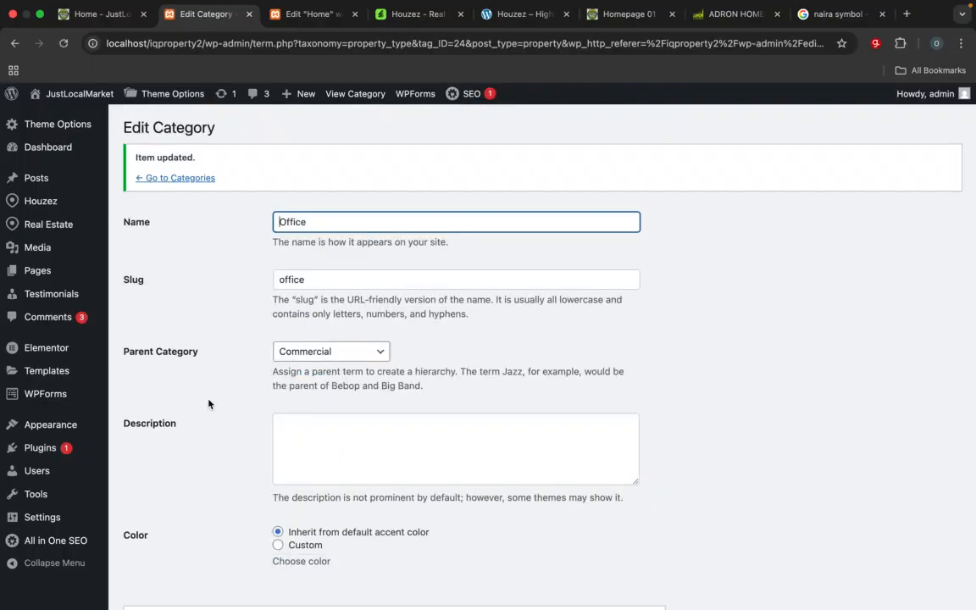
Step: Go back to the list of property types and open the Commercial type for editing at its image setting
left_click(197, 180)
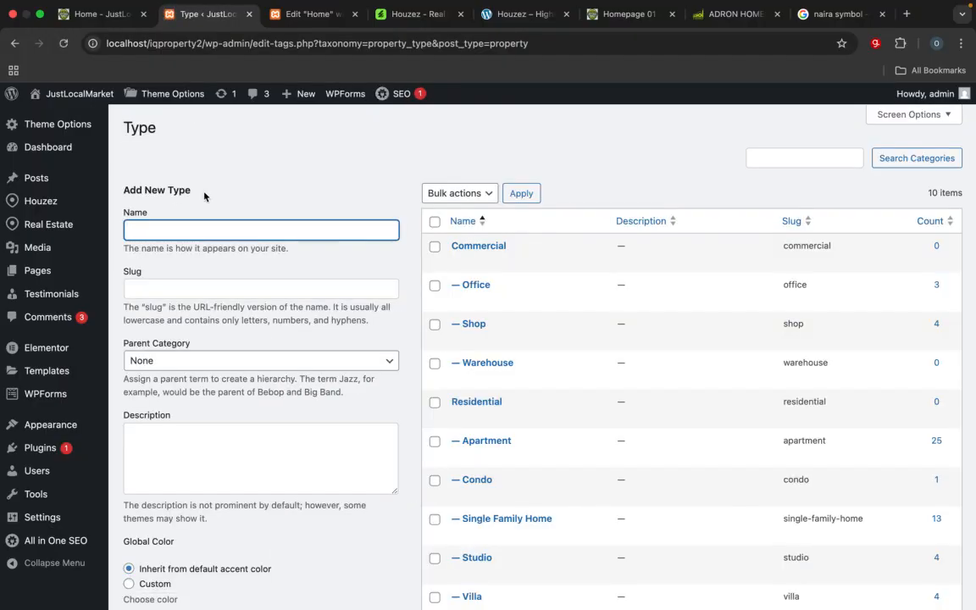
left_click(459, 261)
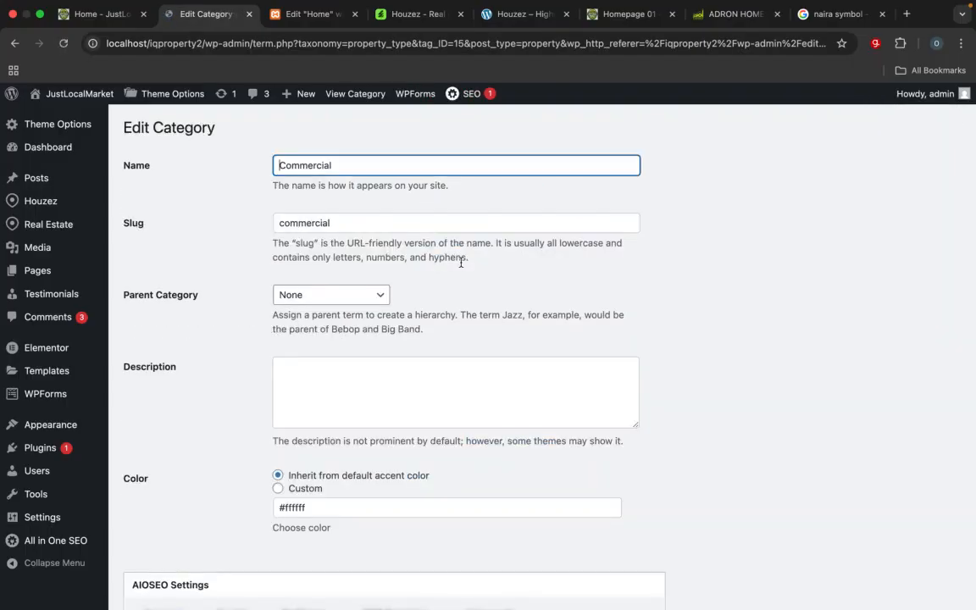
scroll(461, 263, "down", 10)
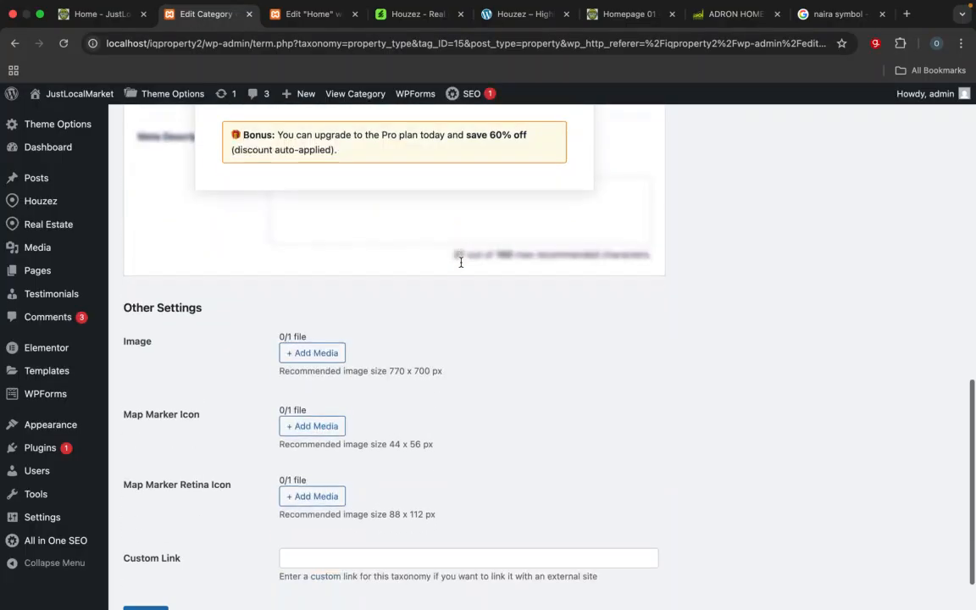
Step: Assign apartment-0011.jpg from the media library as the Commercial type's image and update the type
left_click(322, 341)
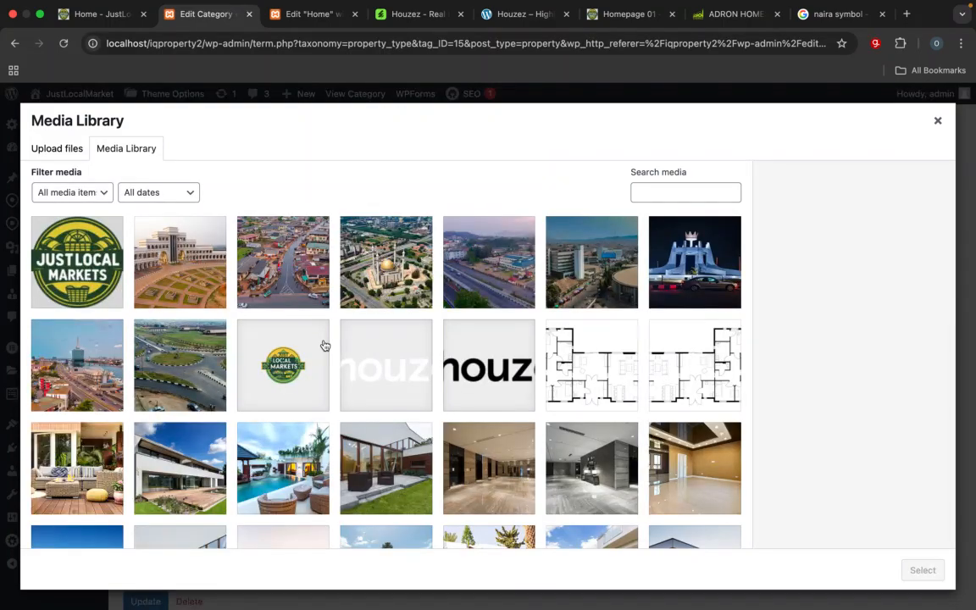
scroll(324, 345, "down", 5)
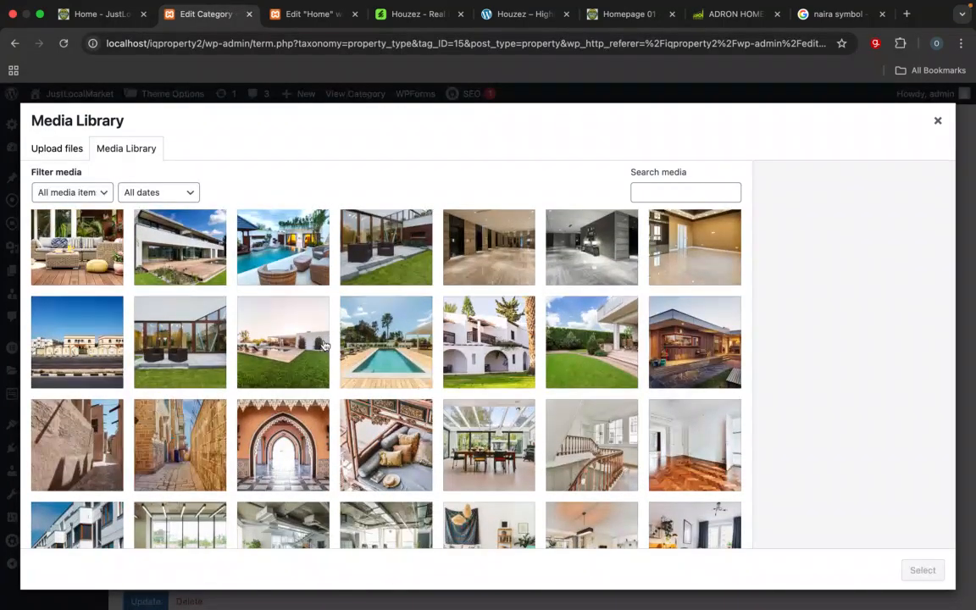
scroll(325, 345, "down", 10)
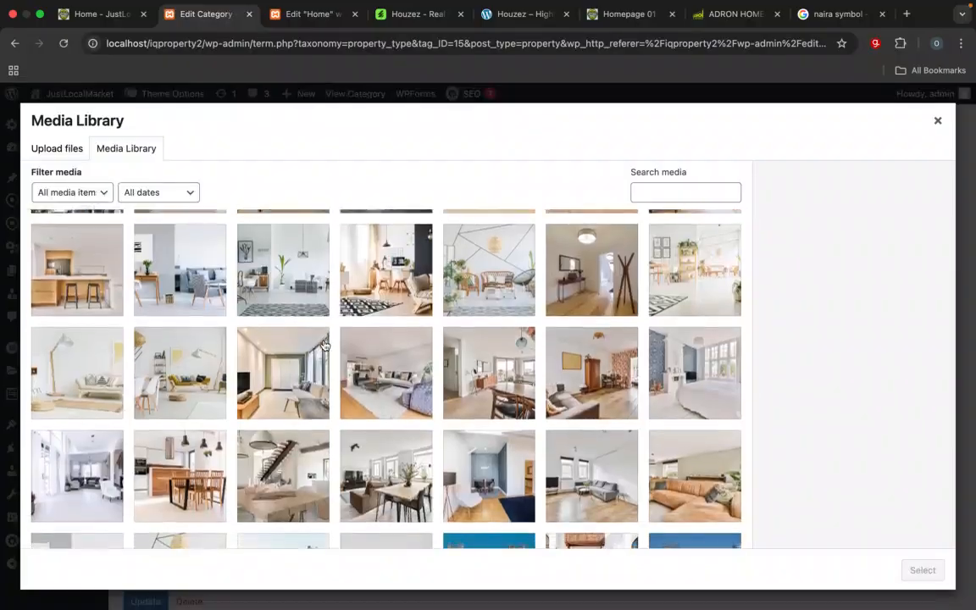
scroll(325, 344, "down", 10)
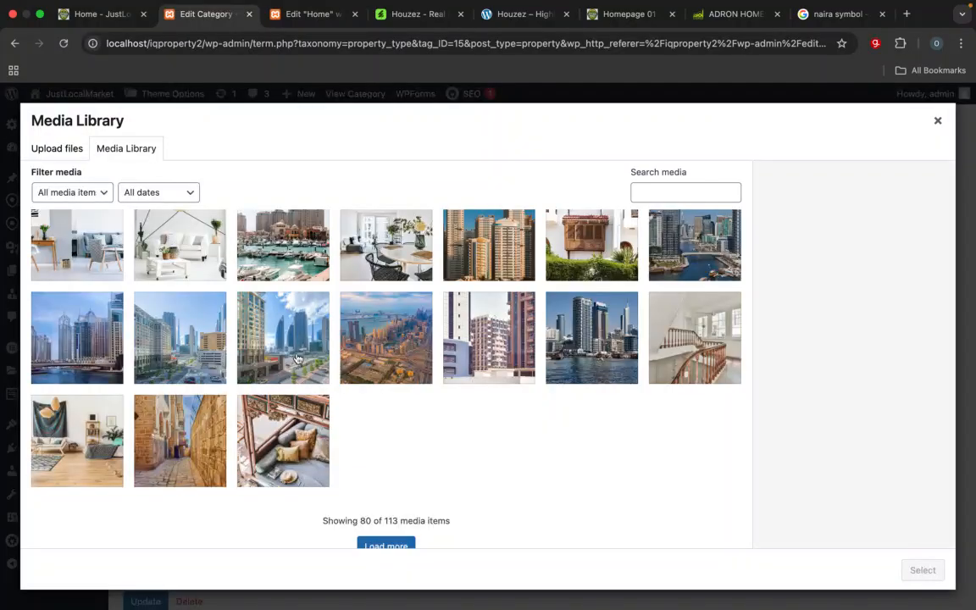
scroll(297, 359, "up", 2)
left_click(284, 281)
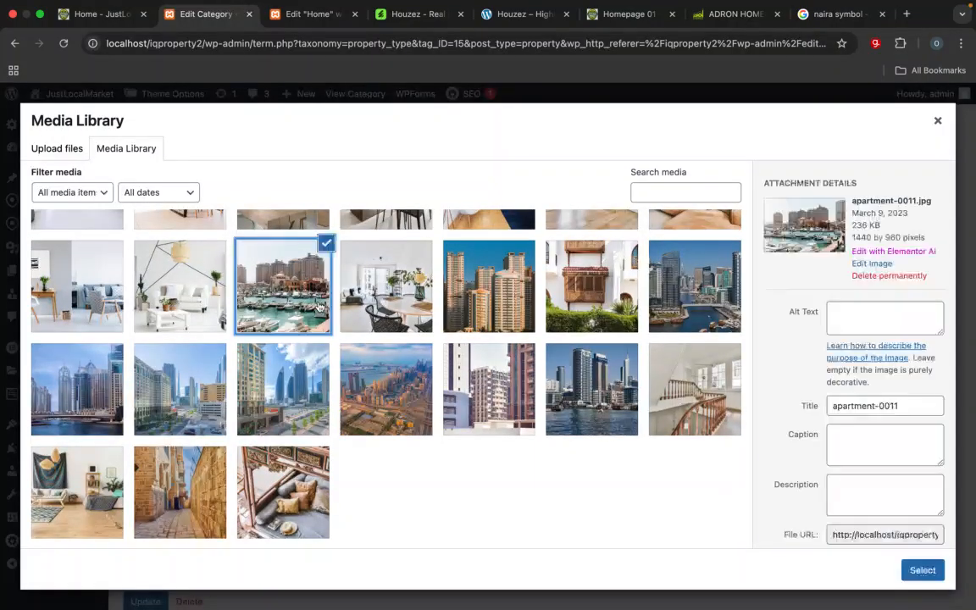
left_click(922, 569)
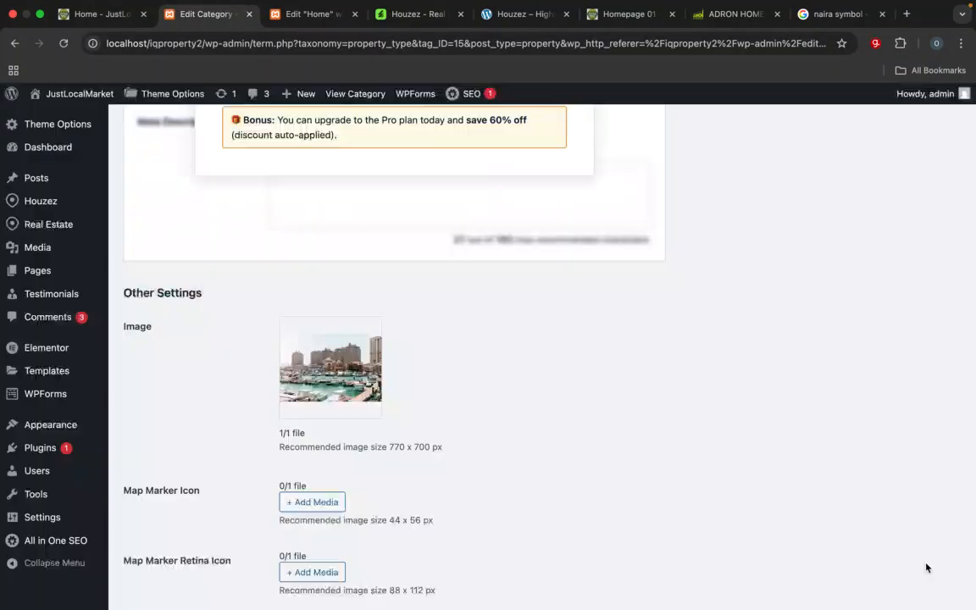
scroll(926, 567, "down", 3)
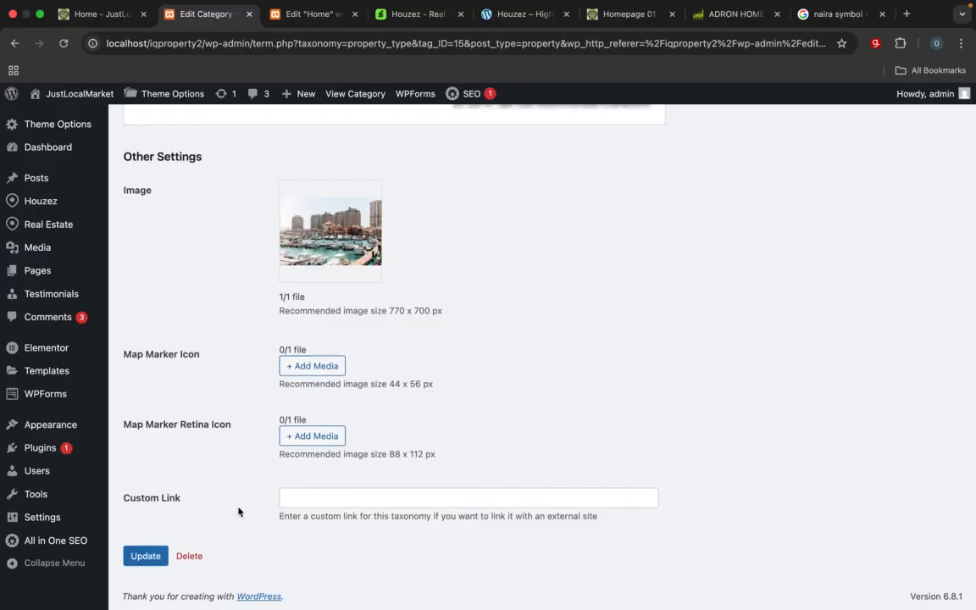
left_click(150, 553)
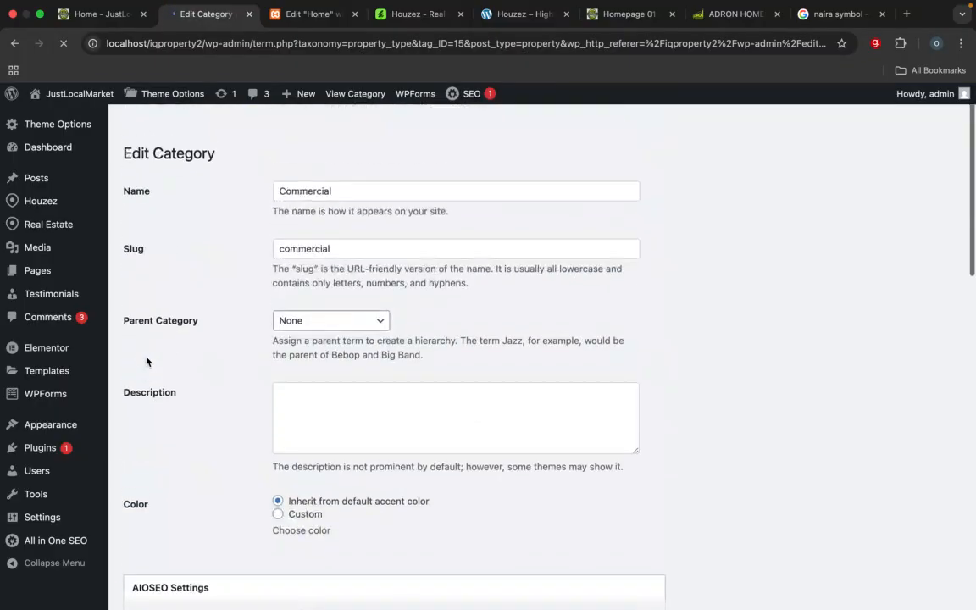
Step: Reload the Home page in its Elementor editor and check the images on the property type cards
left_click(314, 17)
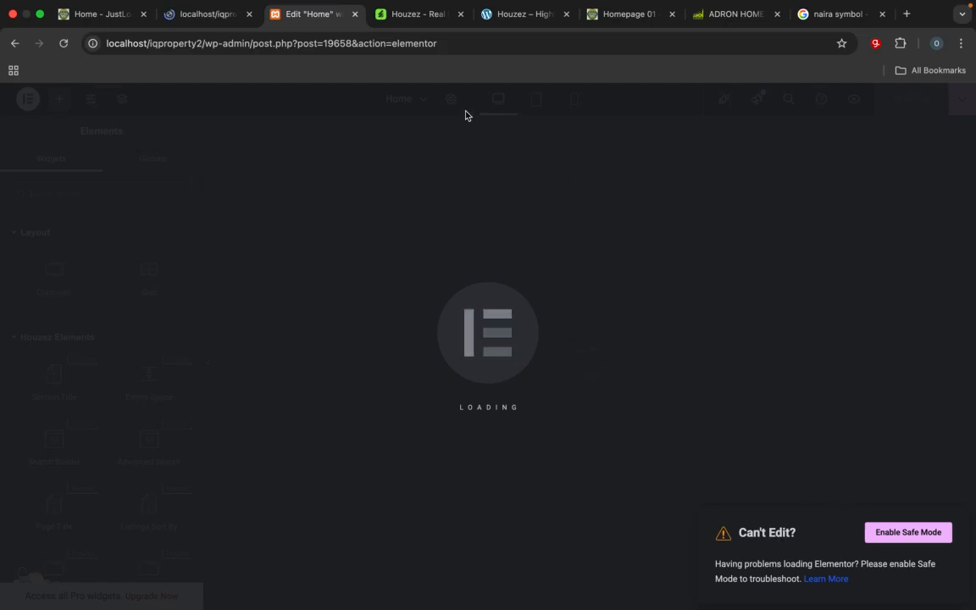
left_click(461, 44)
key("Return")
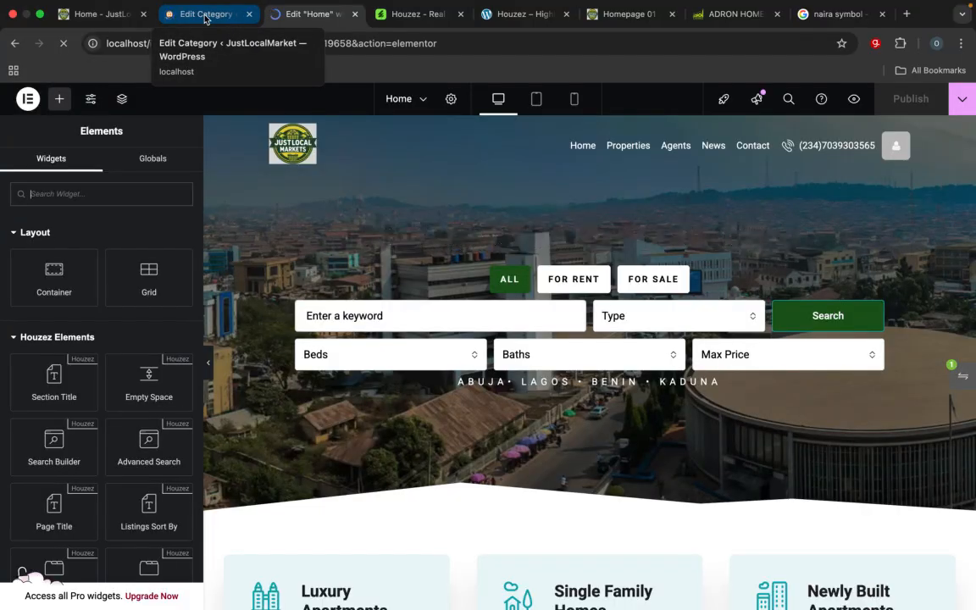
scroll(287, 322, "down", 20)
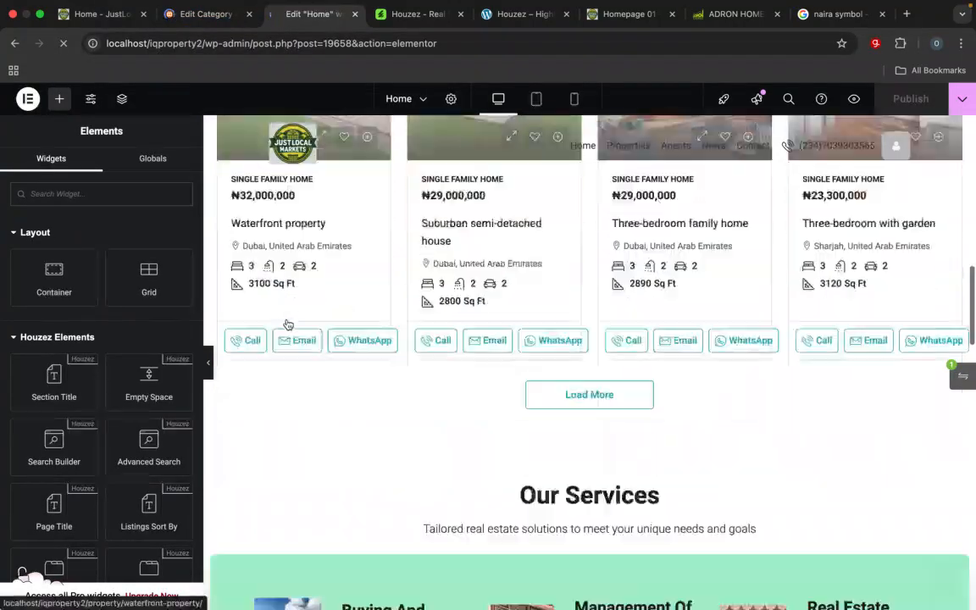
scroll(287, 323, "down", 8)
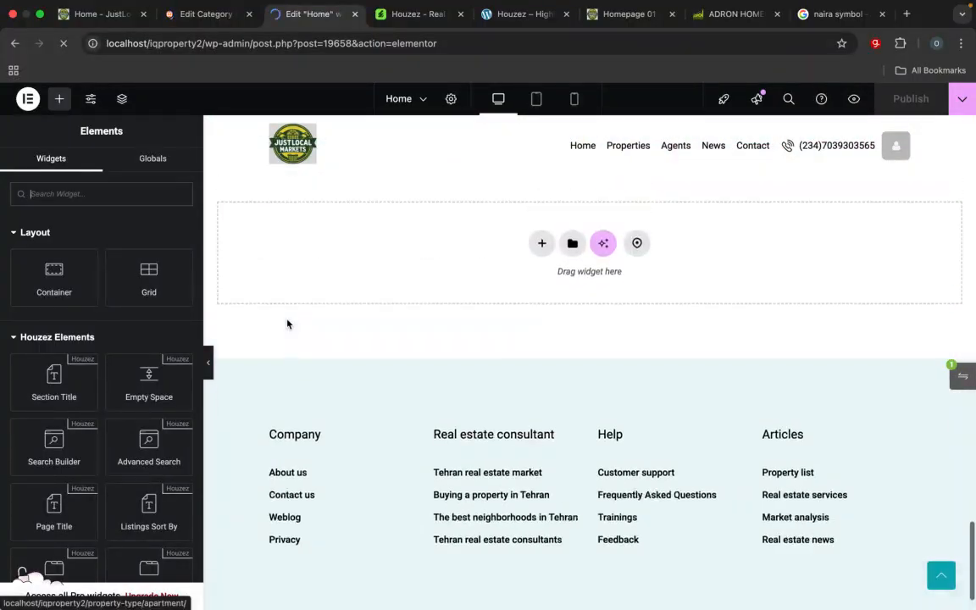
scroll(287, 323, "up", 8)
scroll(287, 323, "down", 5)
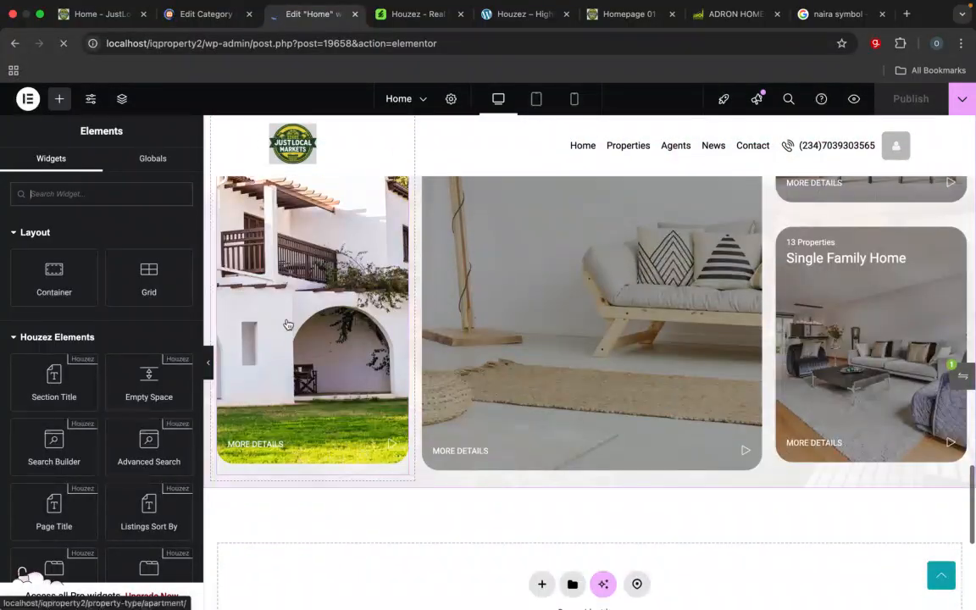
Step: Switch to the reference homepage and examine its Estate Locations section below the property types
left_click(616, 13)
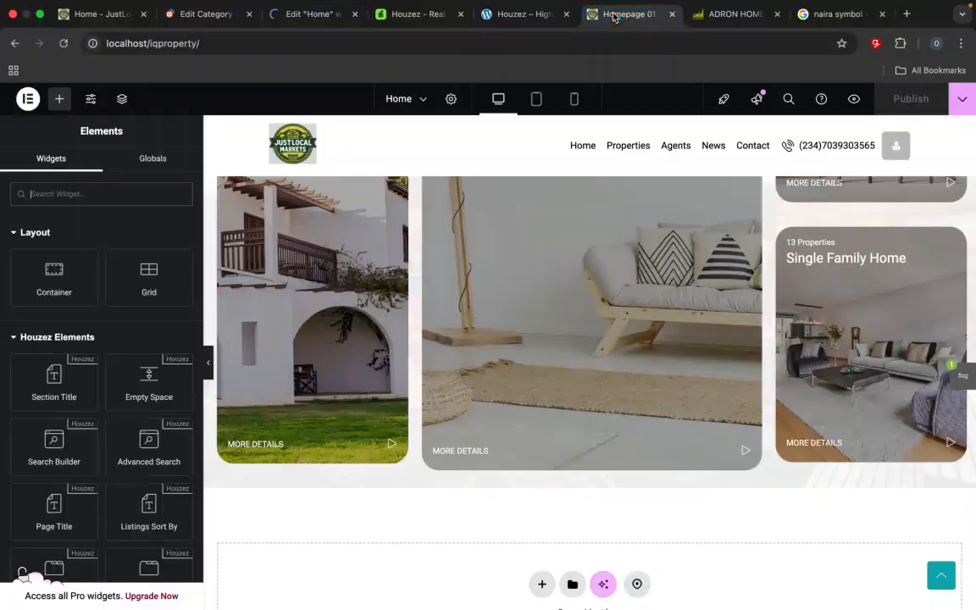
scroll(593, 457, "down", 10)
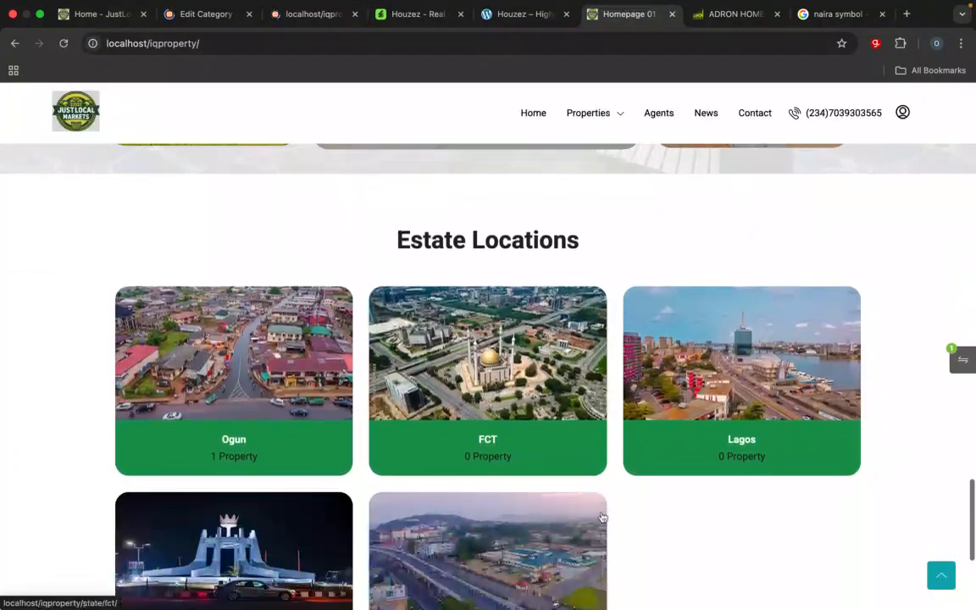
scroll(601, 517, "up", 1)
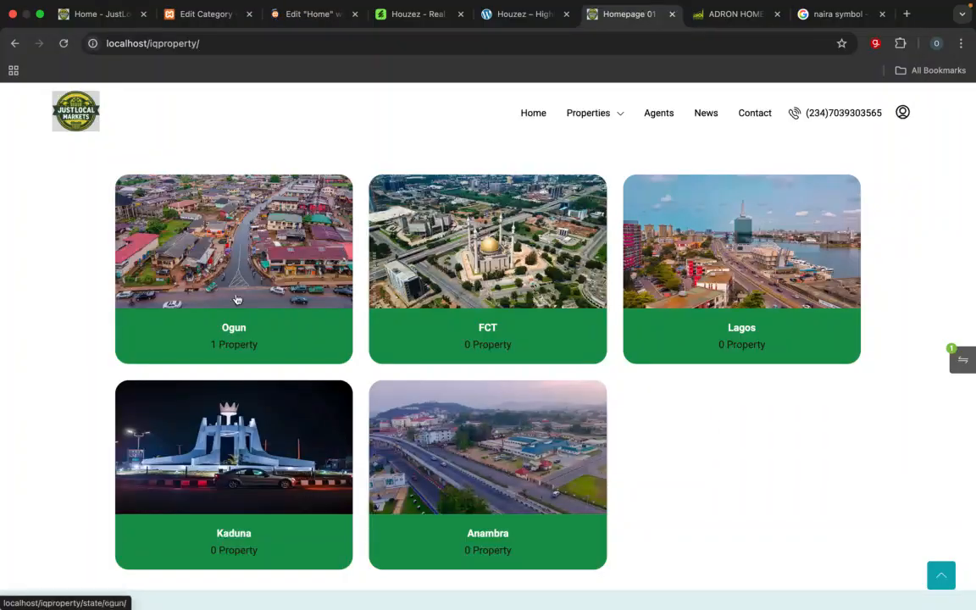
Step: Return to the site admin and look through the Real Estate and Theme Options entries for the location settings
left_click(211, 26)
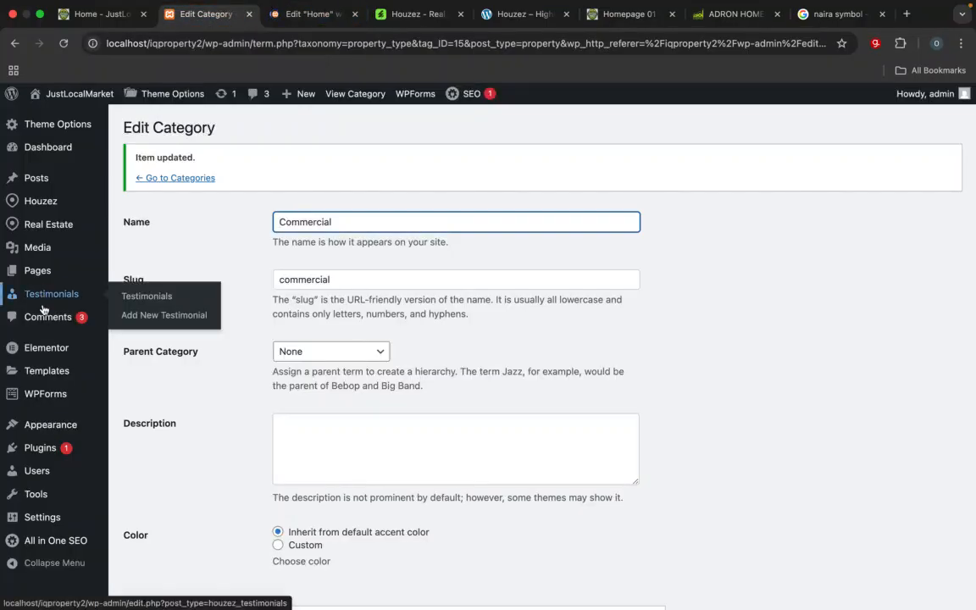
mouse_move(48, 225)
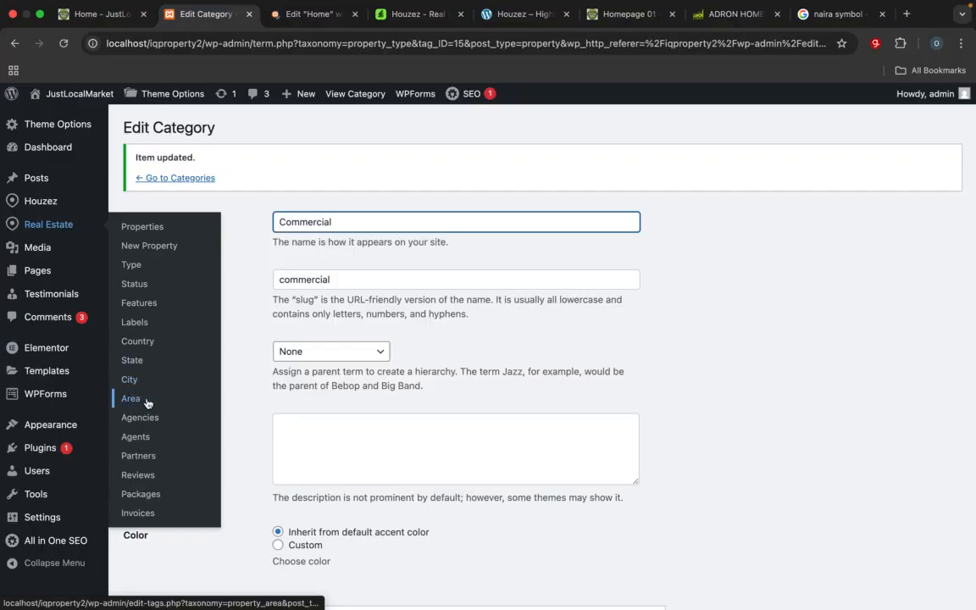
mouse_move(52, 204)
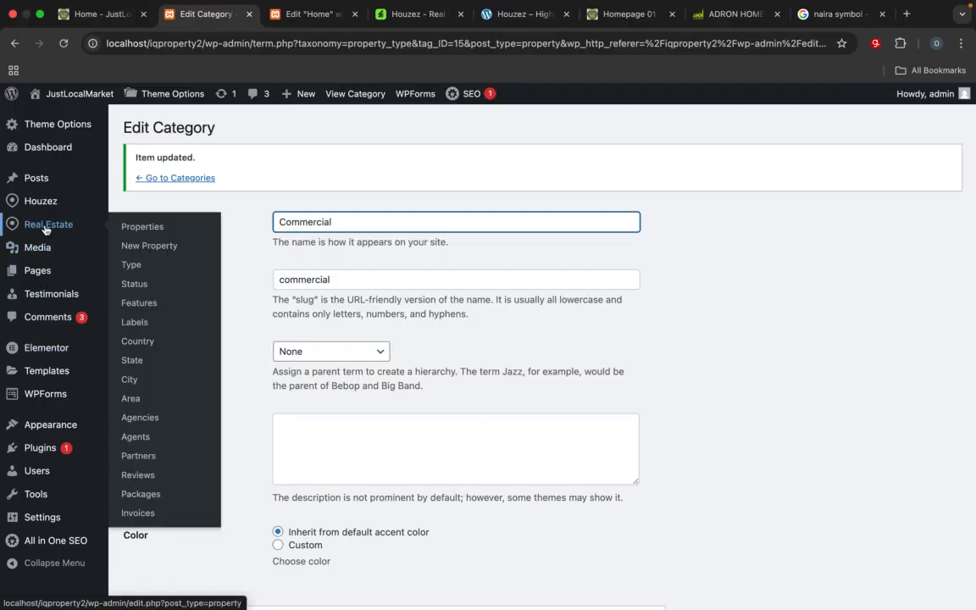
mouse_move(81, 128)
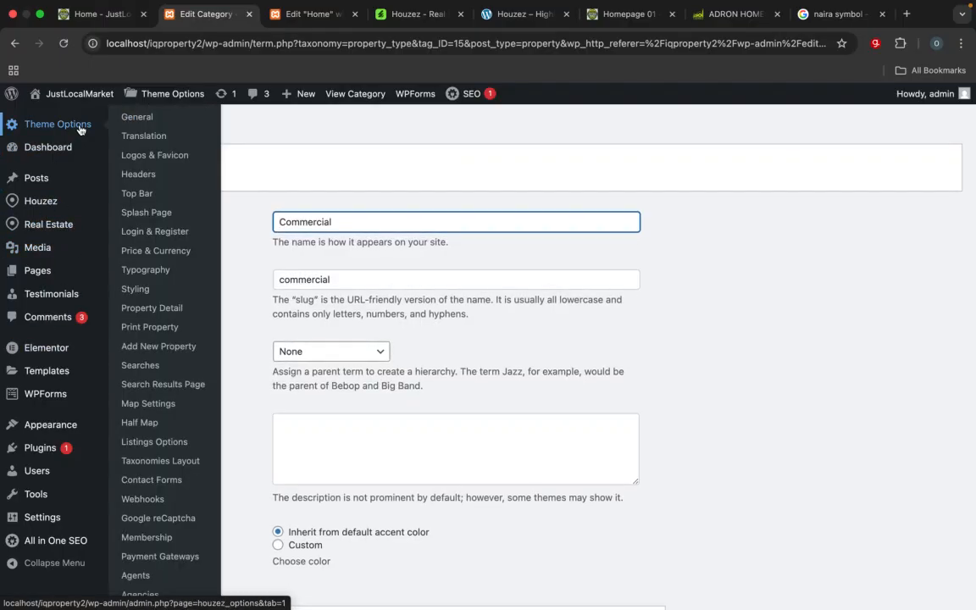
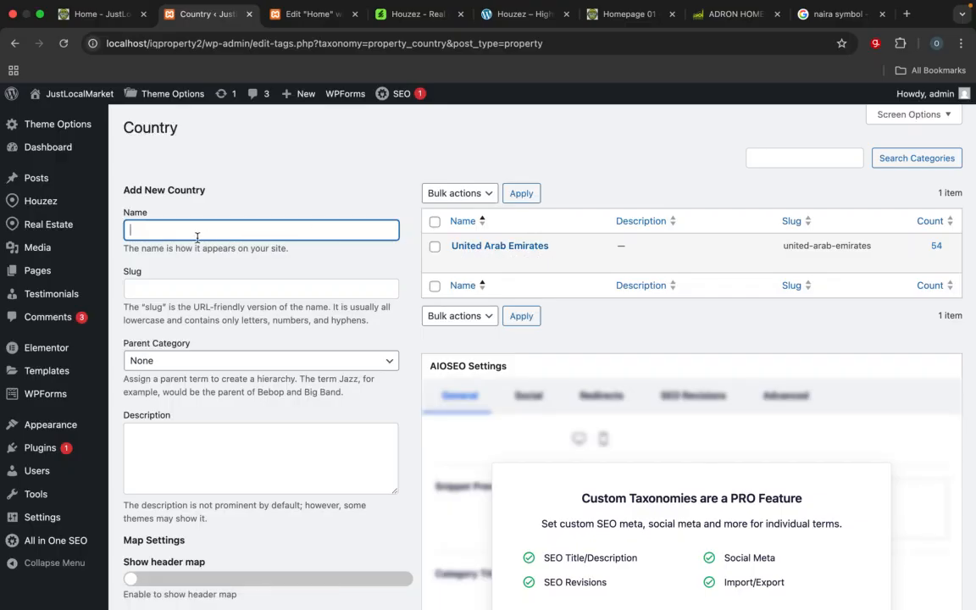
Step: Add Nigeria as a new property country
type("Nigeria")
scroll(250, 423, "down", 5)
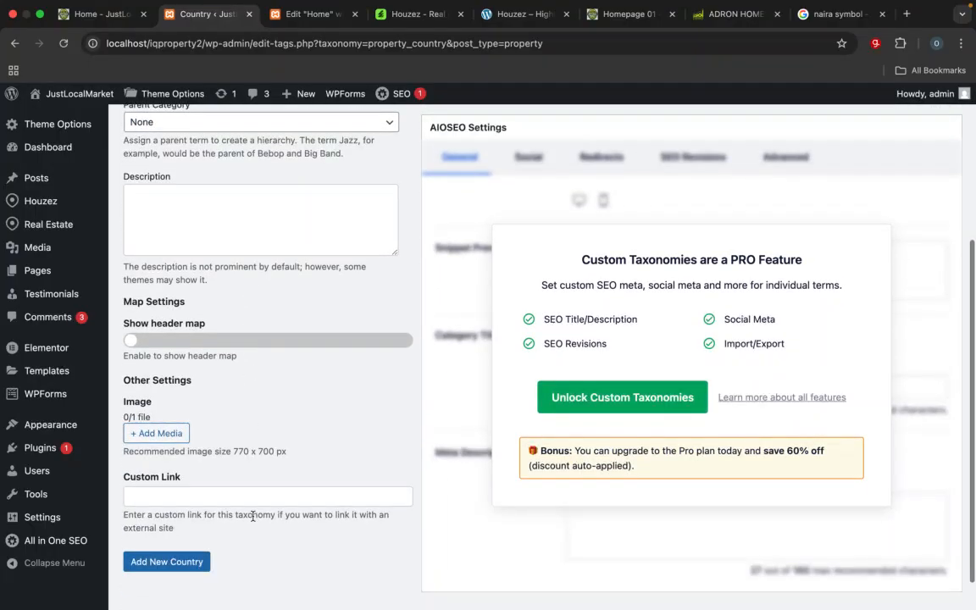
left_click(178, 563)
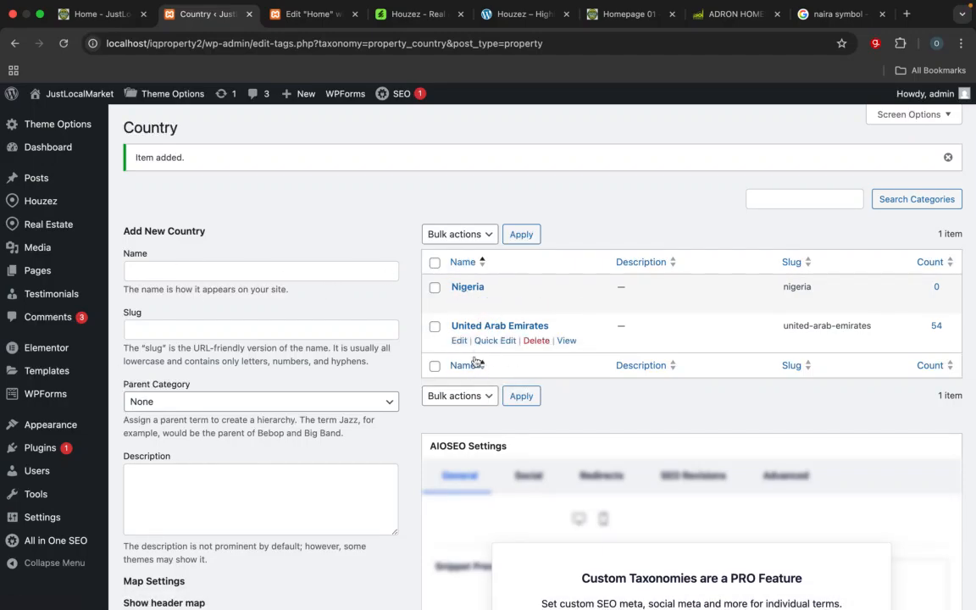
Step: Open the property states and enter a new state named FCT with the slug fct and no parent category
mouse_move(57, 237)
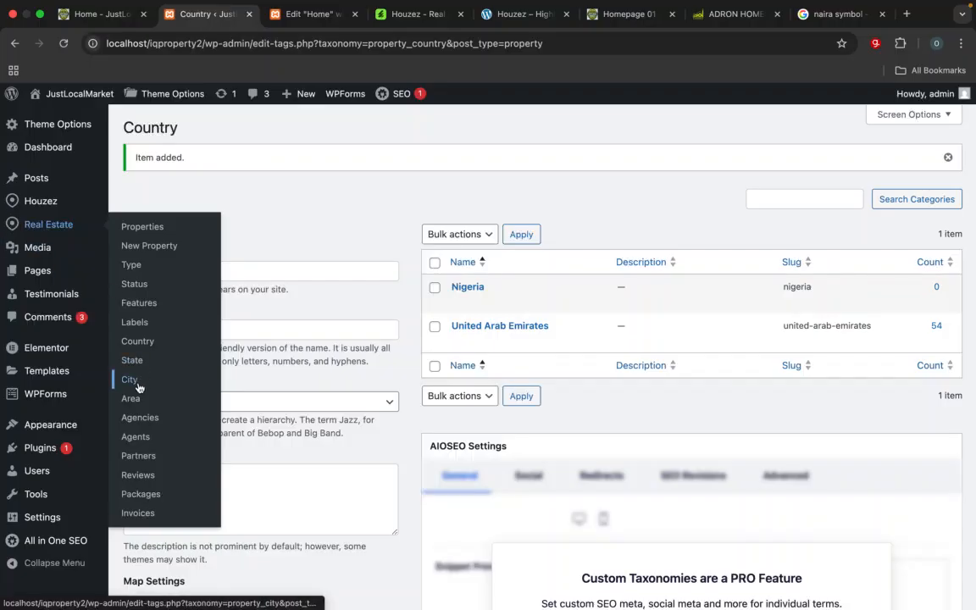
left_click(134, 362)
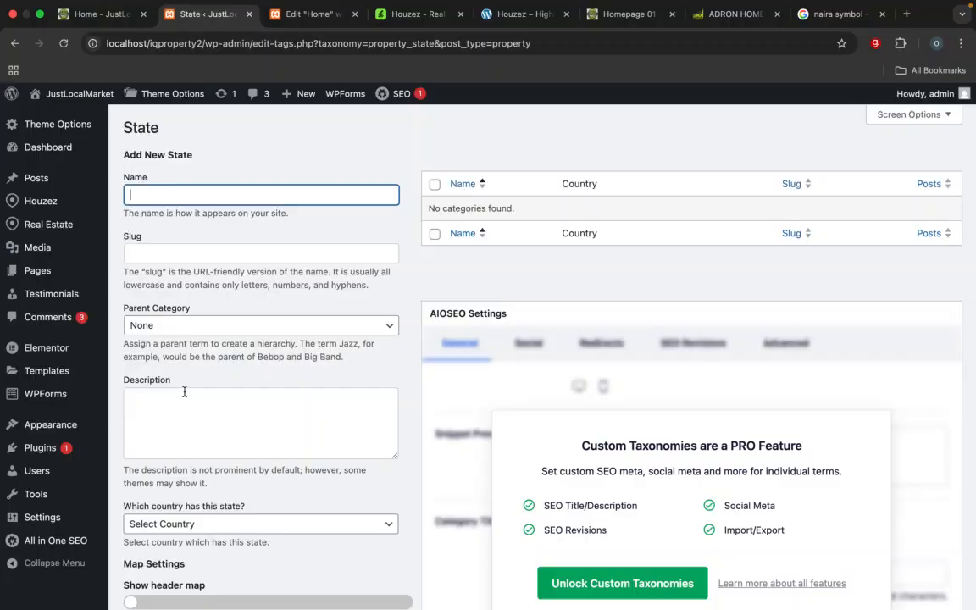
type("FCt")
type("T")
left_click(174, 254)
type("f")
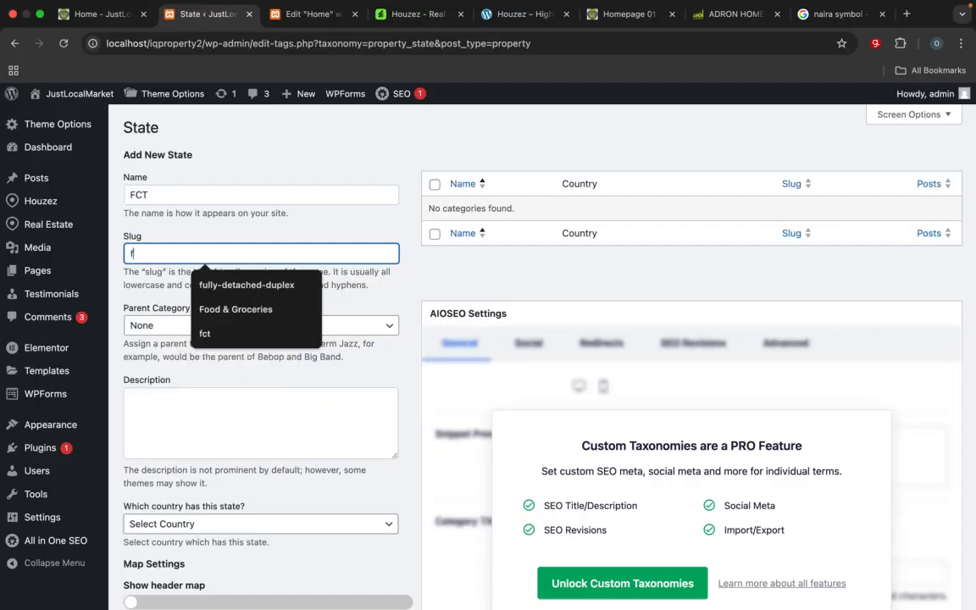
type("ct")
key("Tab")
left_click(209, 327)
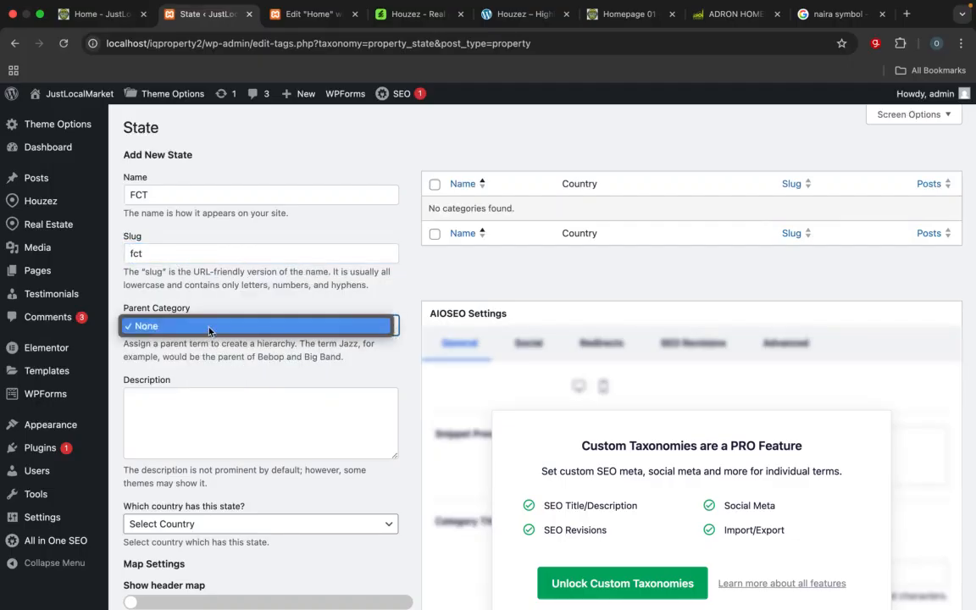
left_click(198, 327)
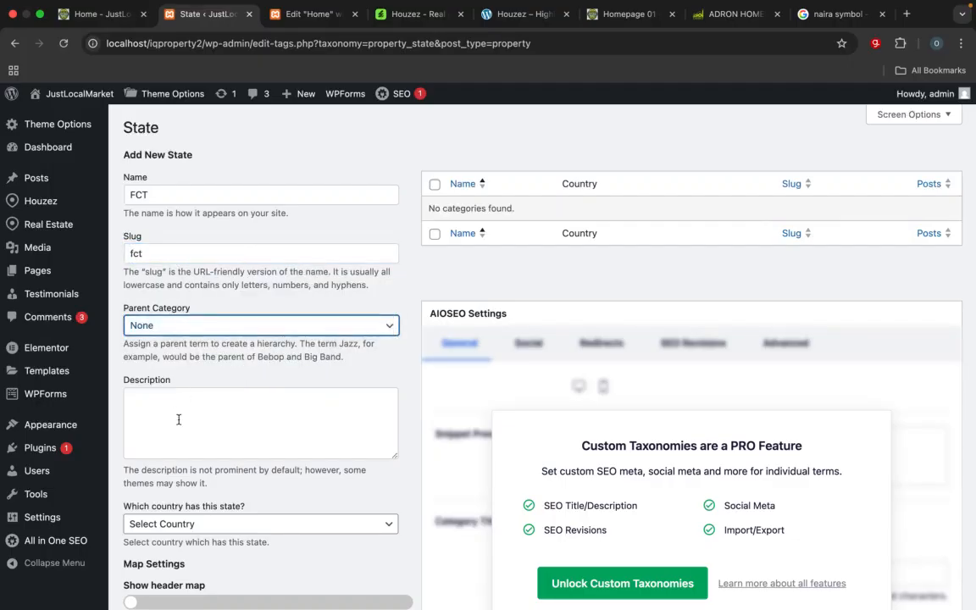
Step: Set Nigeria as the country of the new FCT state and review the entered details
scroll(178, 414, "down", 3)
left_click(180, 377)
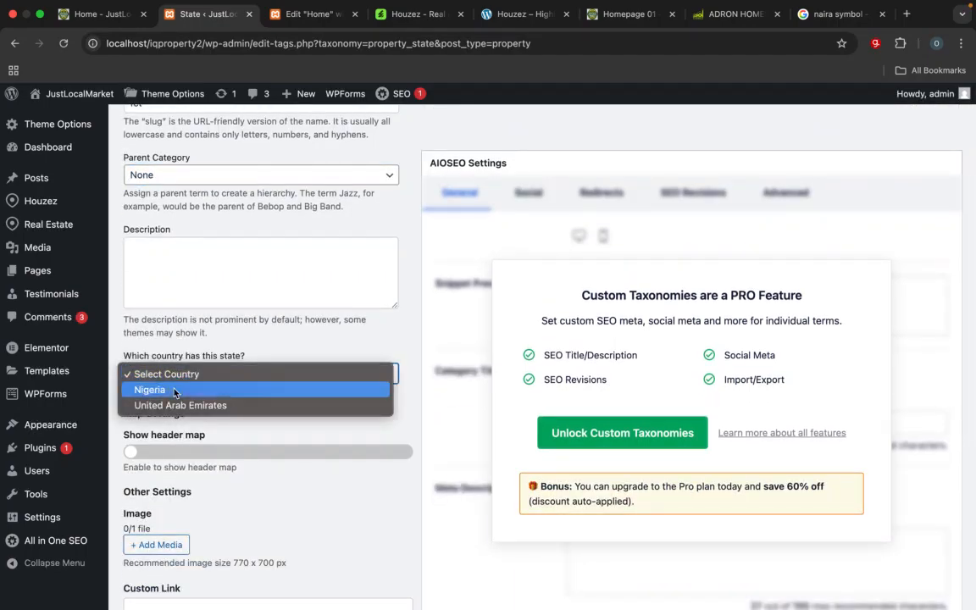
left_click(169, 389)
scroll(173, 388, "down", 3)
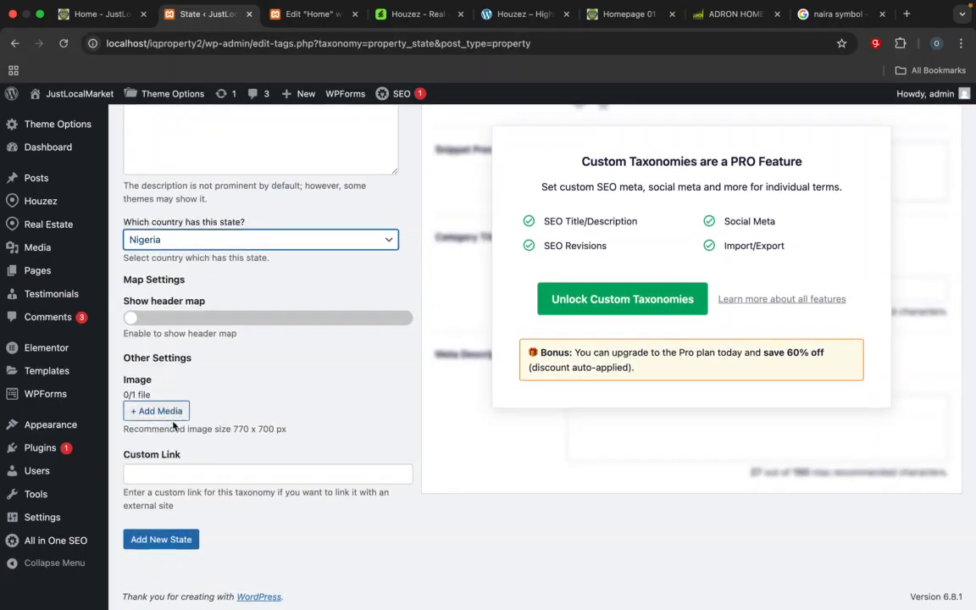
scroll(170, 411, "up", 1)
scroll(170, 409, "up", 10)
scroll(174, 355, "down", 3)
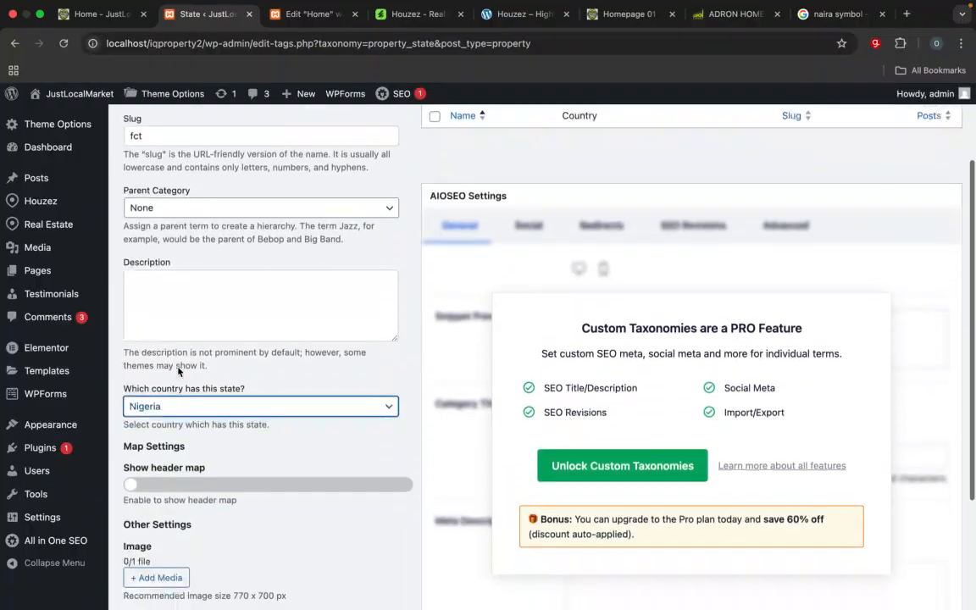
scroll(173, 254, "up", 3)
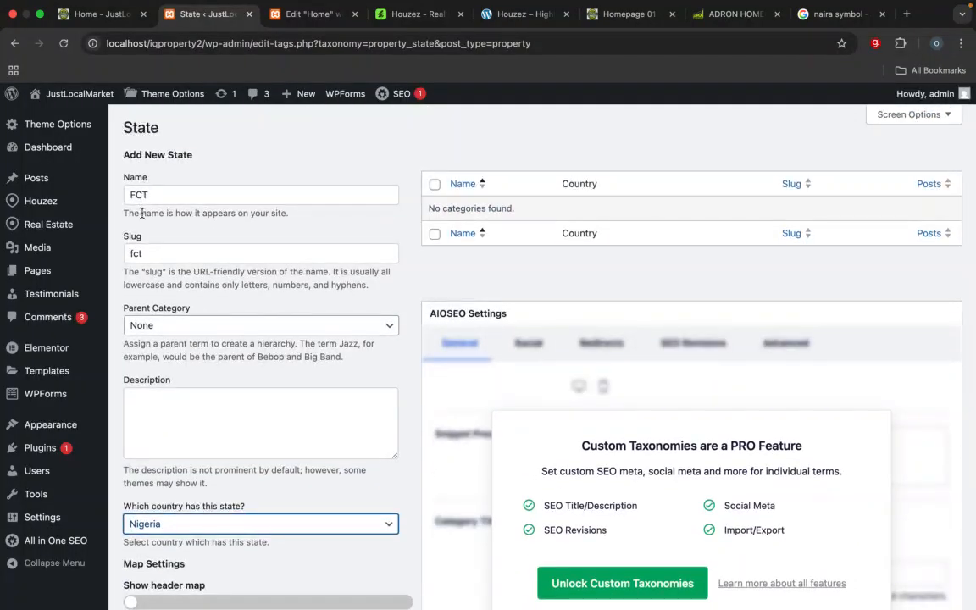
Step: Assign abuja.webp from the media library as the FCT state's image and add the state
scroll(148, 339, "down", 5)
left_click(156, 408)
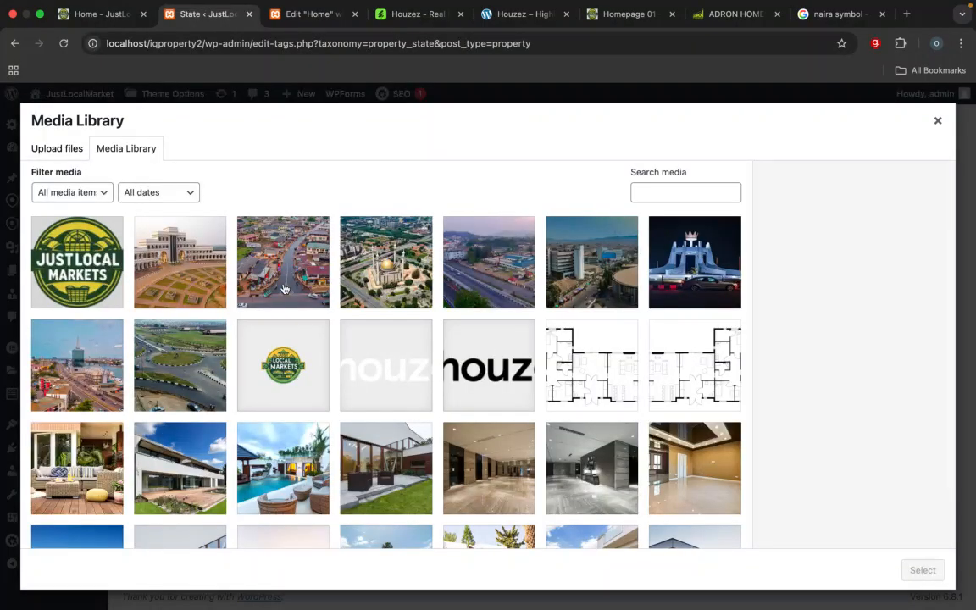
left_click(385, 265)
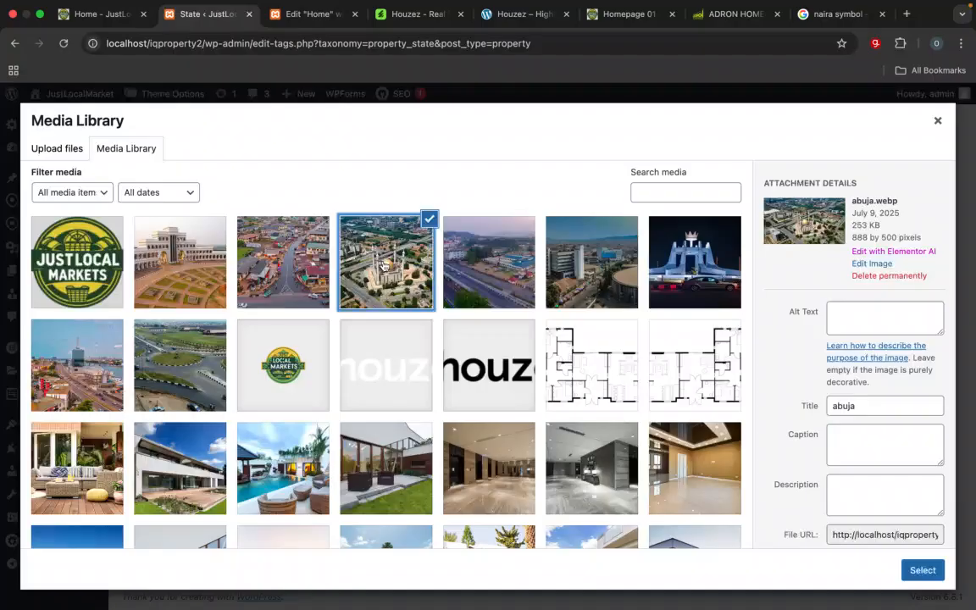
left_click(927, 573)
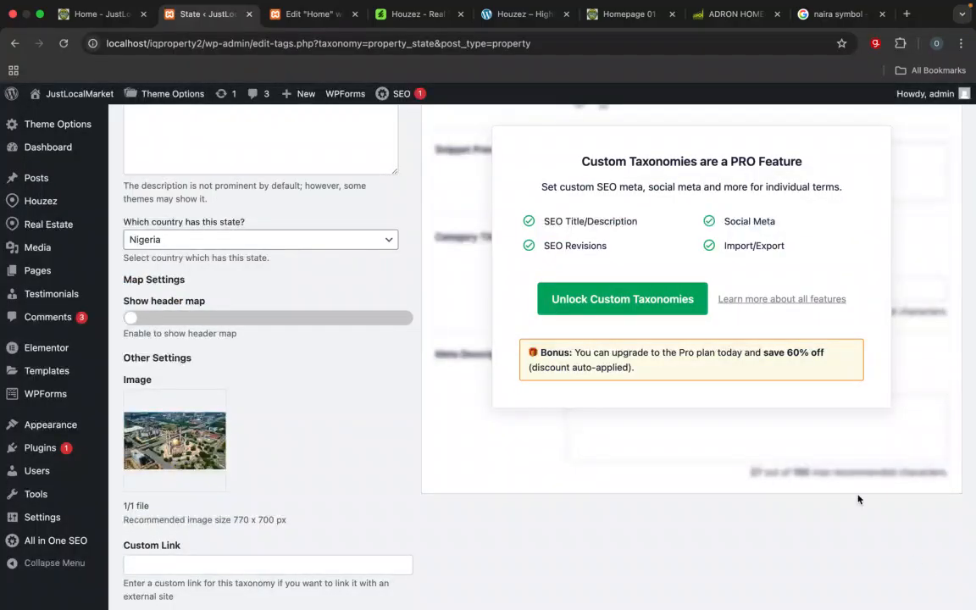
scroll(551, 427, "down", 2)
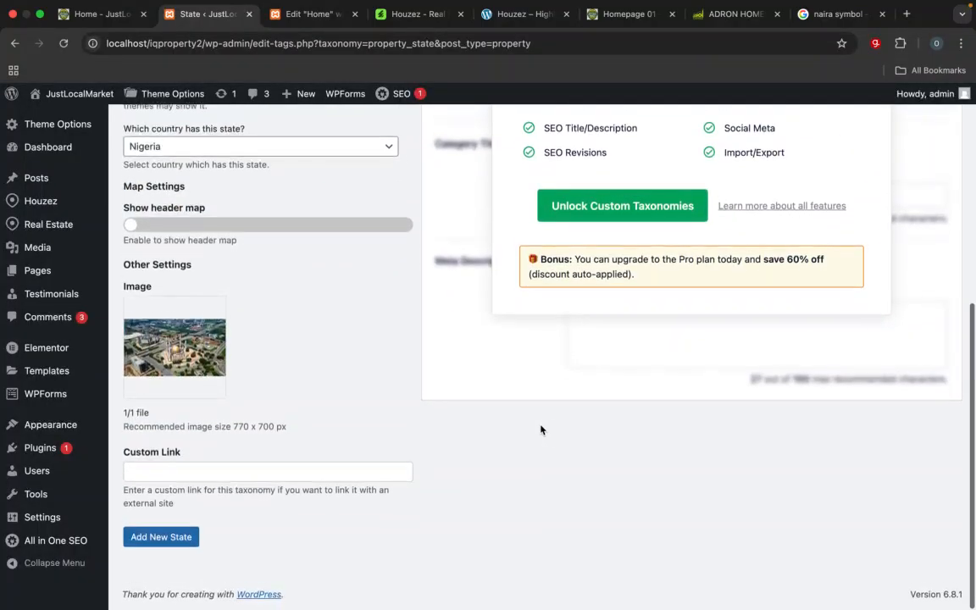
left_click(188, 540)
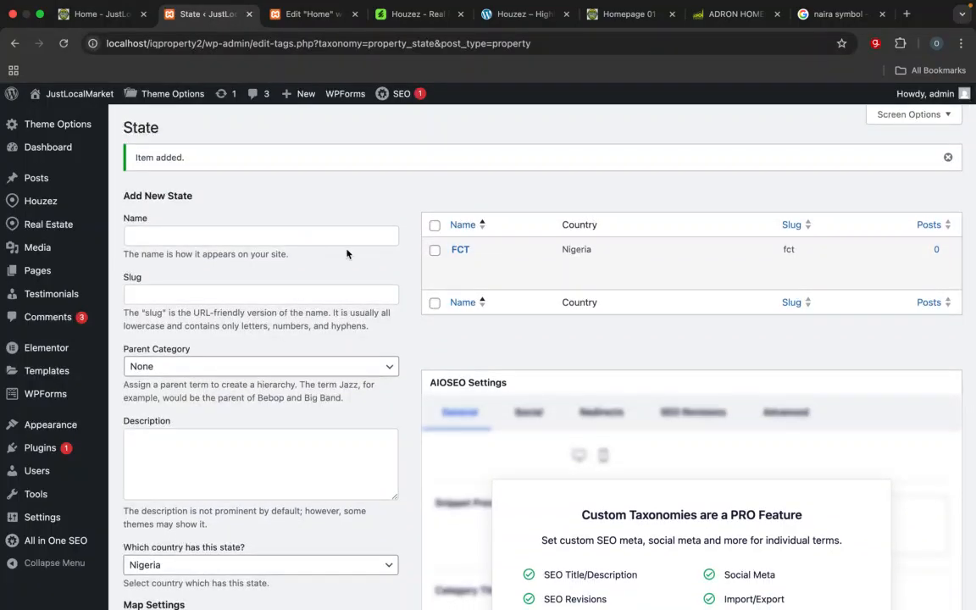
Step: Consult the location cards on the reference homepage and enter a new state named Ogun with the slug ogun
left_click(175, 241)
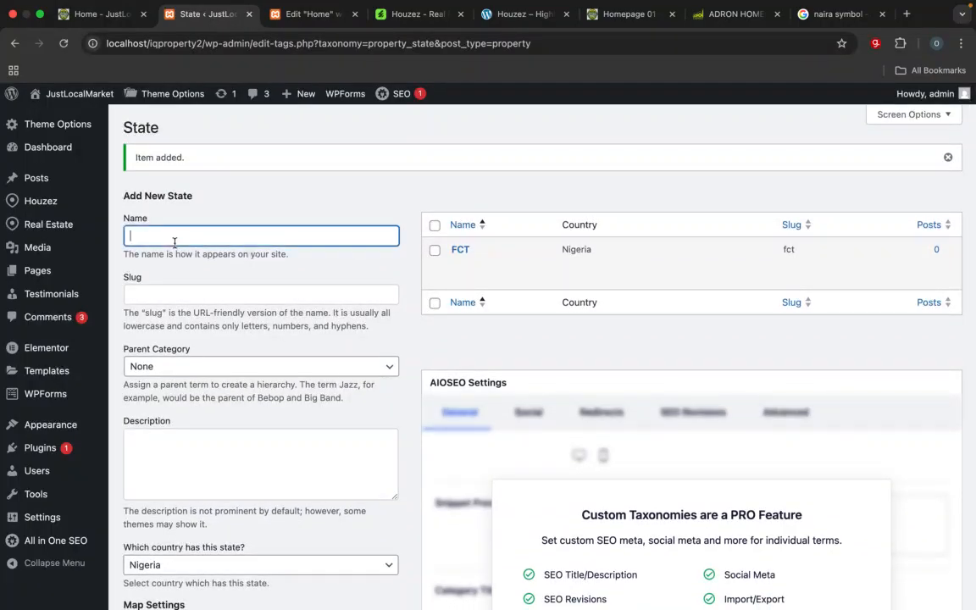
left_click(612, 15)
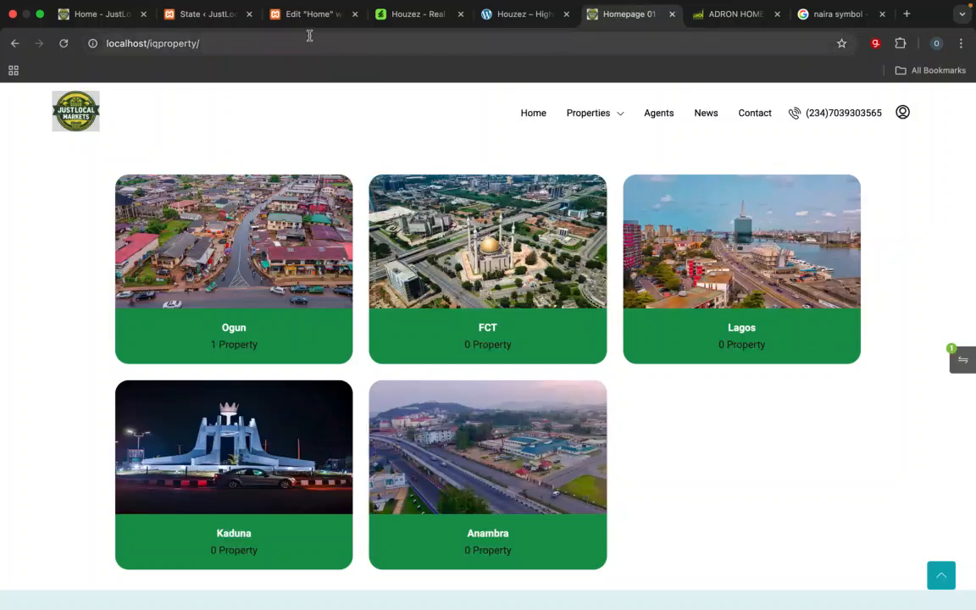
left_click(188, 15)
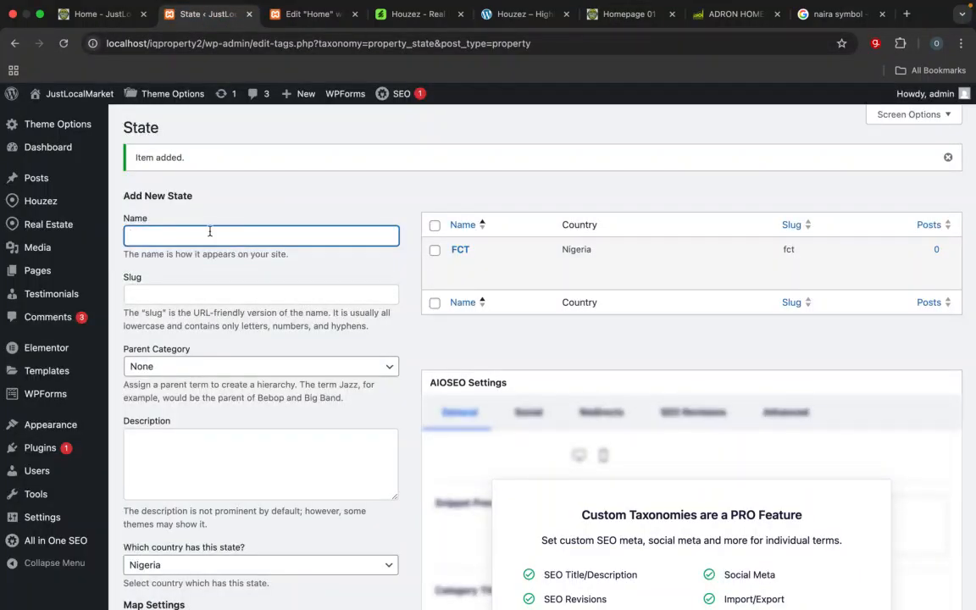
type("Ogun")
left_click(217, 297)
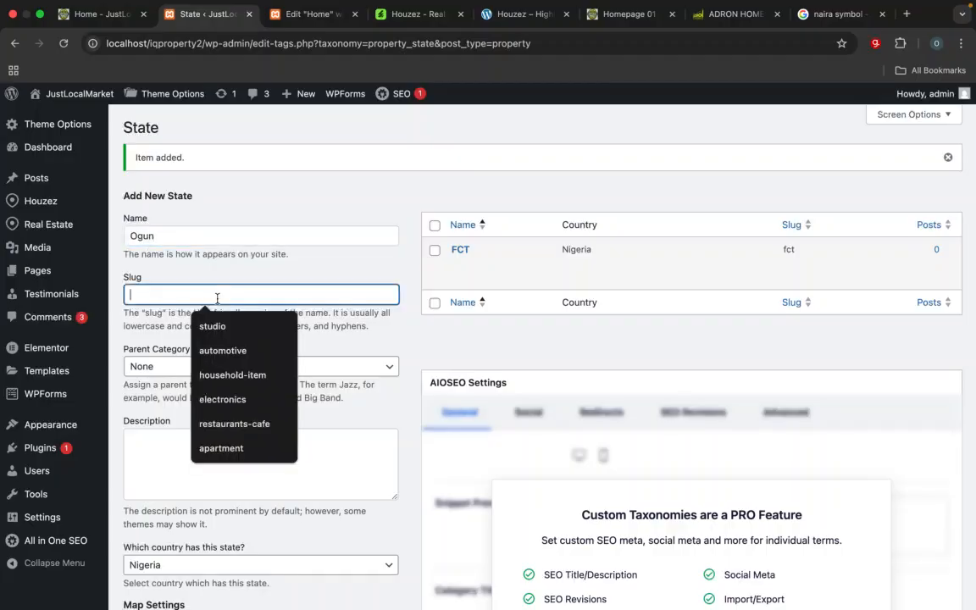
type("ogun")
Step: Assign abeokuta.webp from the media library as the Ogun state's image and add the state
scroll(259, 382, "down", 5)
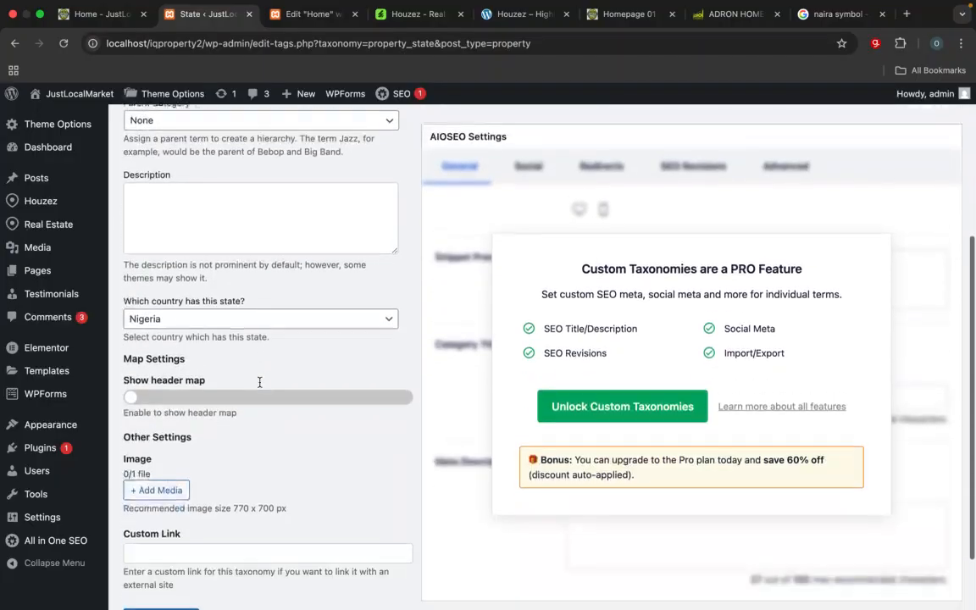
scroll(178, 433, "down", 2)
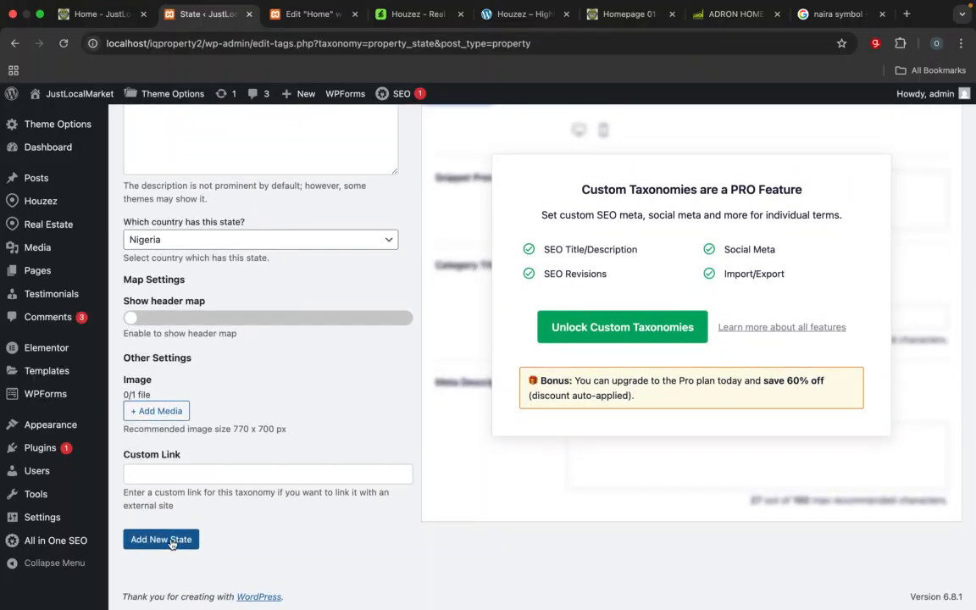
left_click(163, 412)
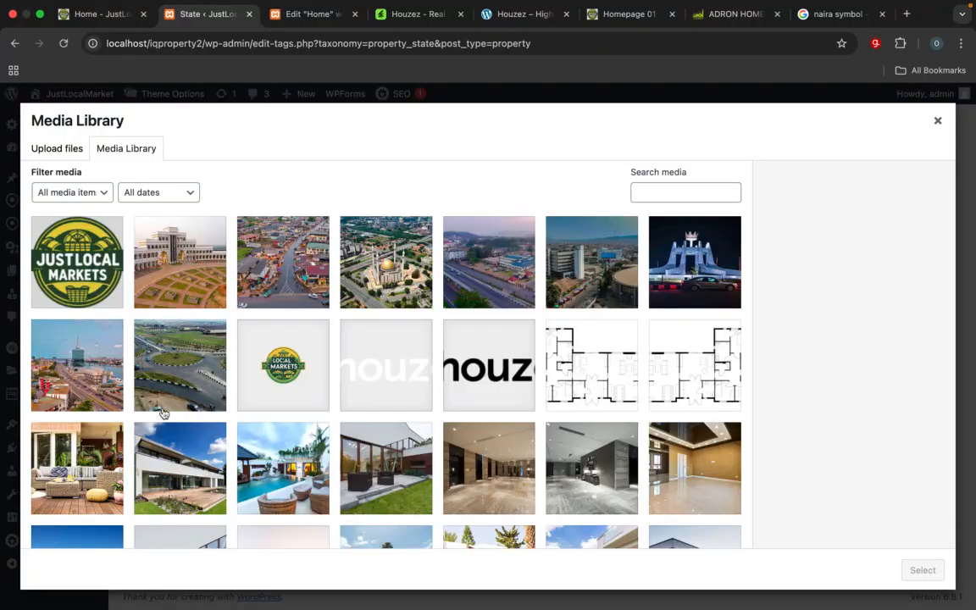
left_click(496, 275)
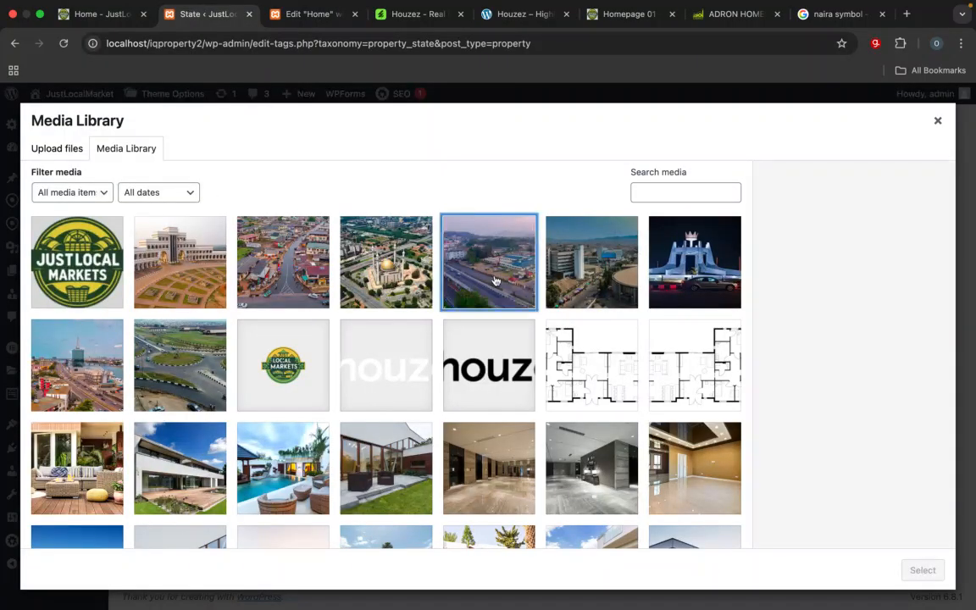
left_click(602, 285)
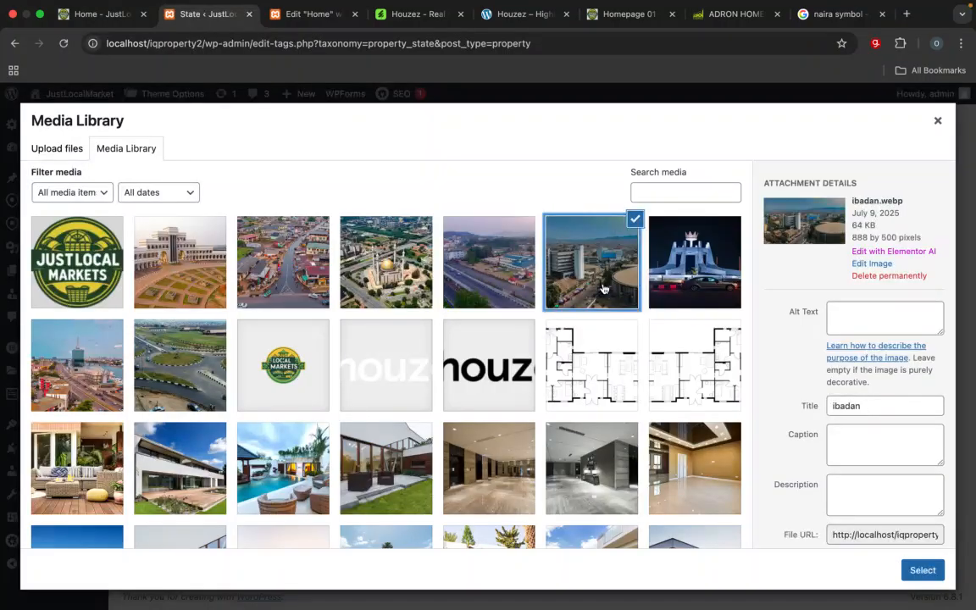
left_click(690, 293)
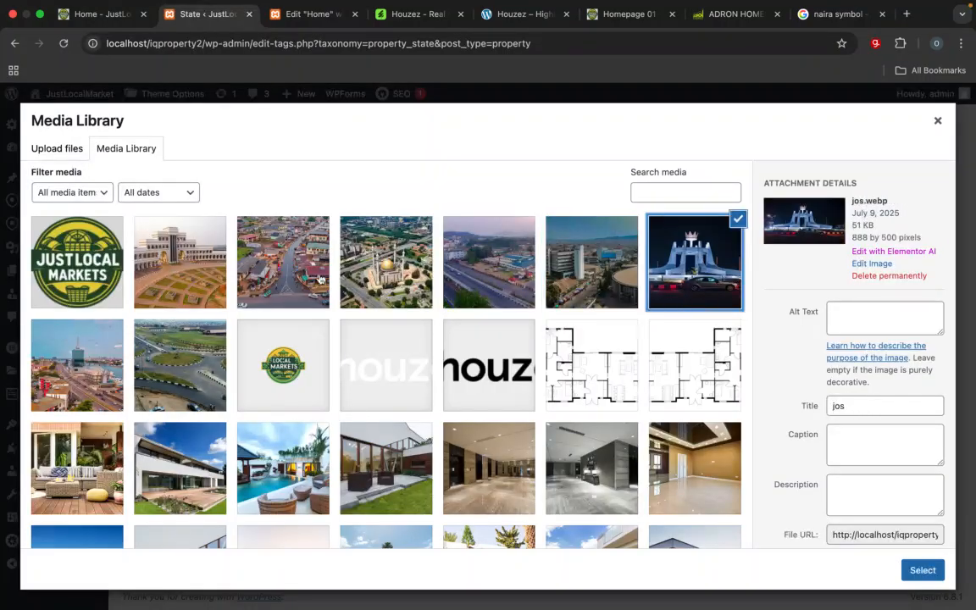
left_click(286, 251)
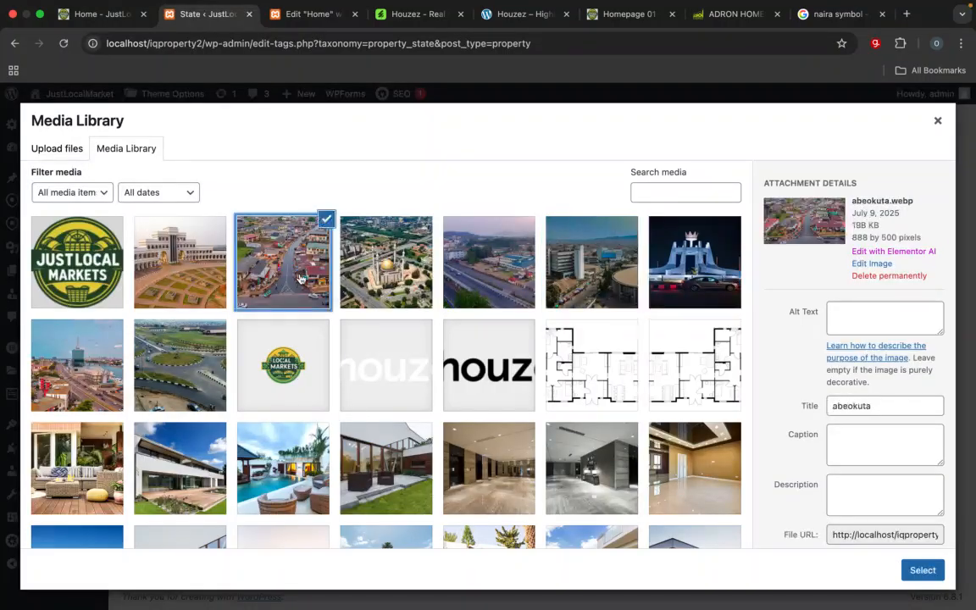
left_click(923, 570)
scroll(219, 551, "down", 2)
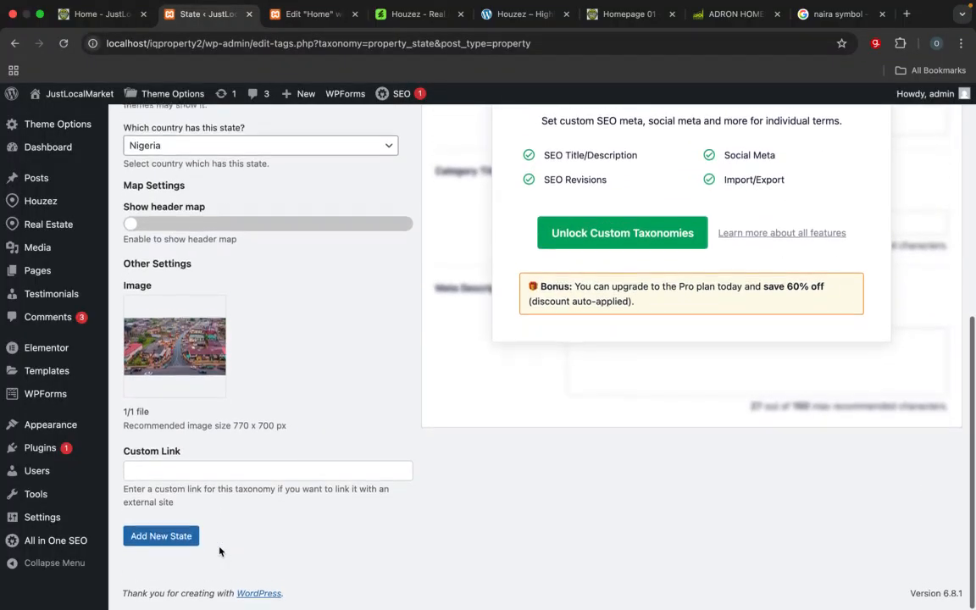
left_click(181, 538)
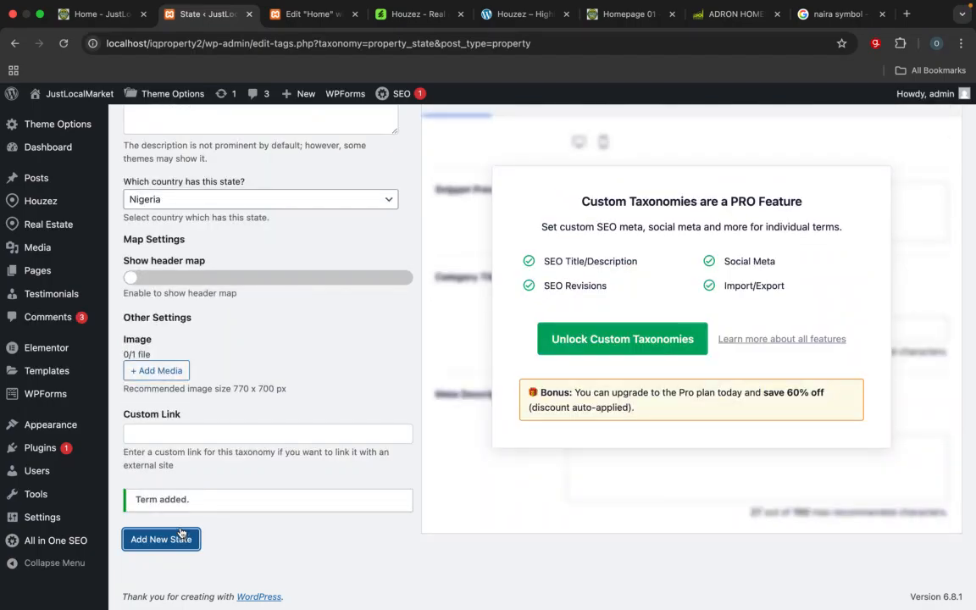
Step: Recheck the reference homepage's location cards and name the next new state Lagos
scroll(207, 359, "up", 5)
left_click(200, 238)
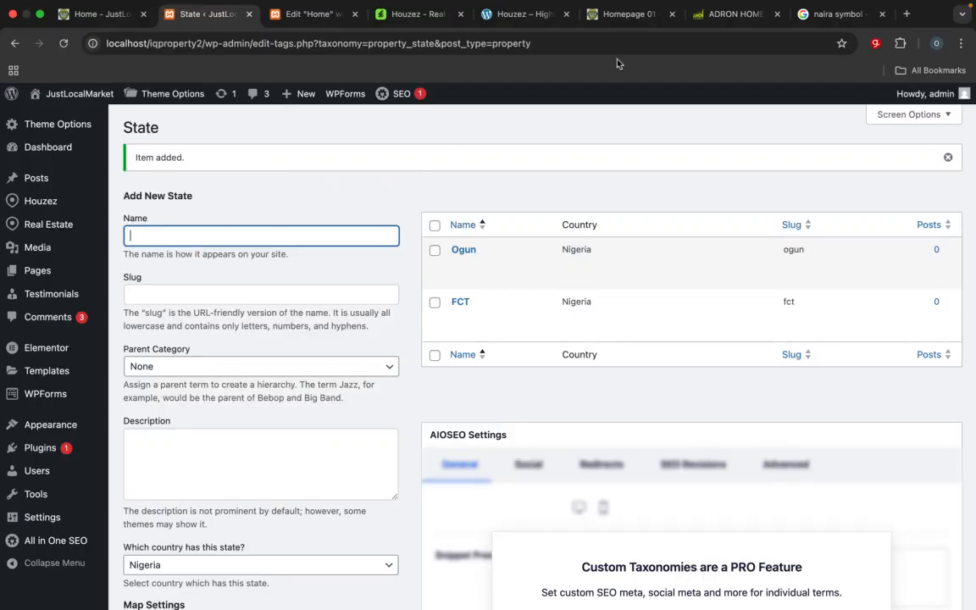
left_click(624, 20)
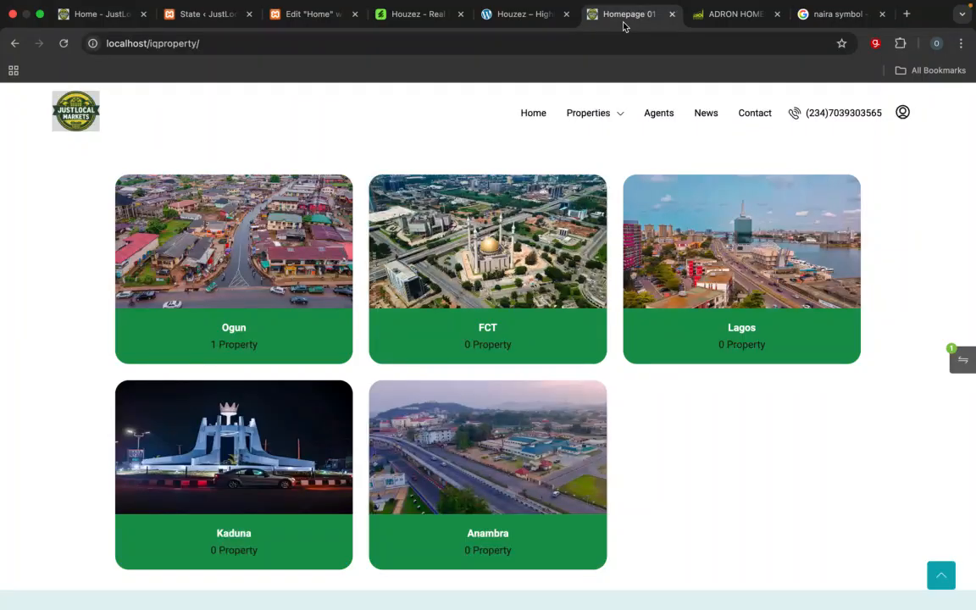
left_click(203, 15)
type("L")
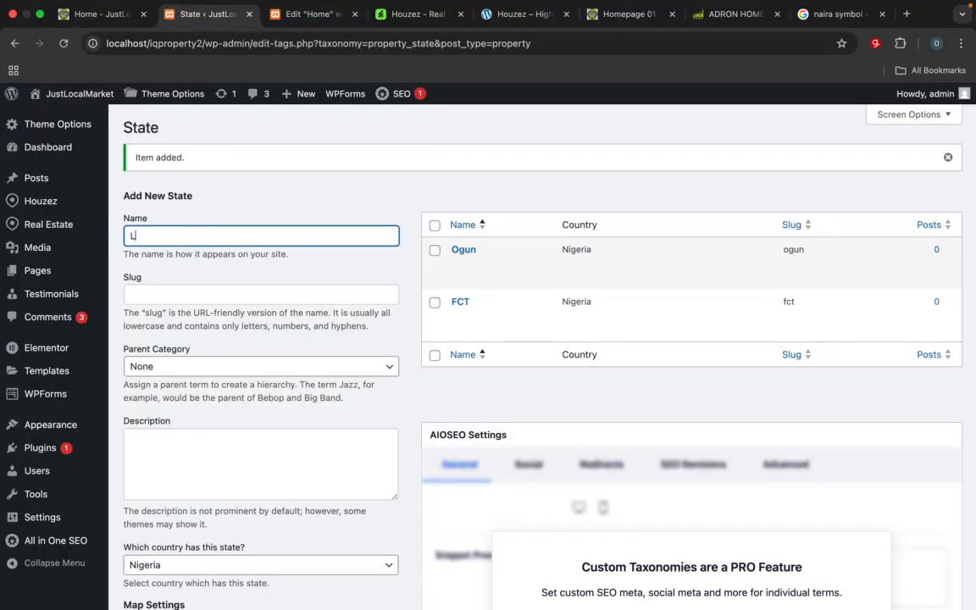
type("agos")
Step: Assign lagos.webp from the media library as the Lagos state's image and add the state
scroll(199, 237, "down", 5)
scroll(198, 237, "up", 5)
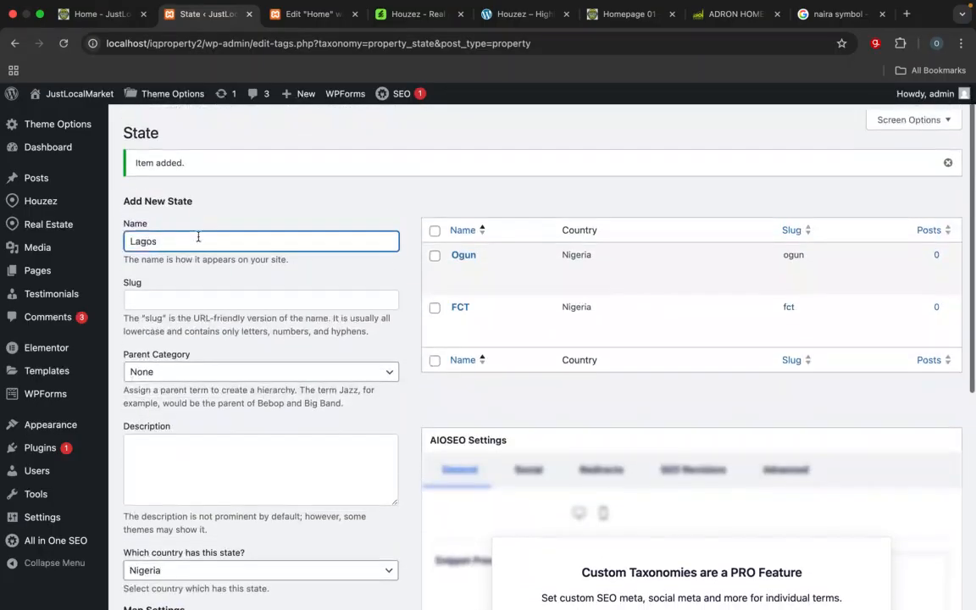
scroll(198, 237, "down", 10)
left_click(181, 368)
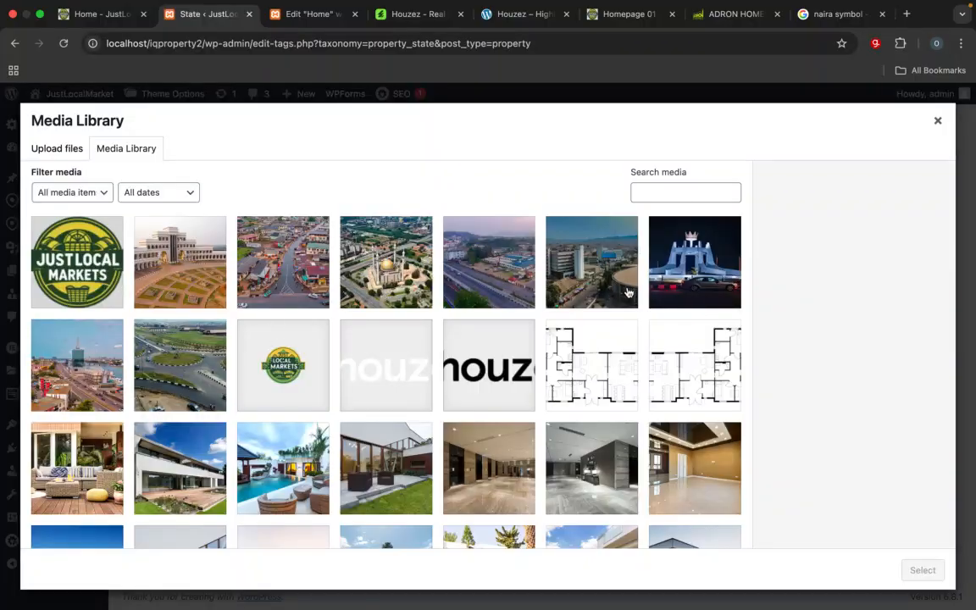
left_click(68, 347)
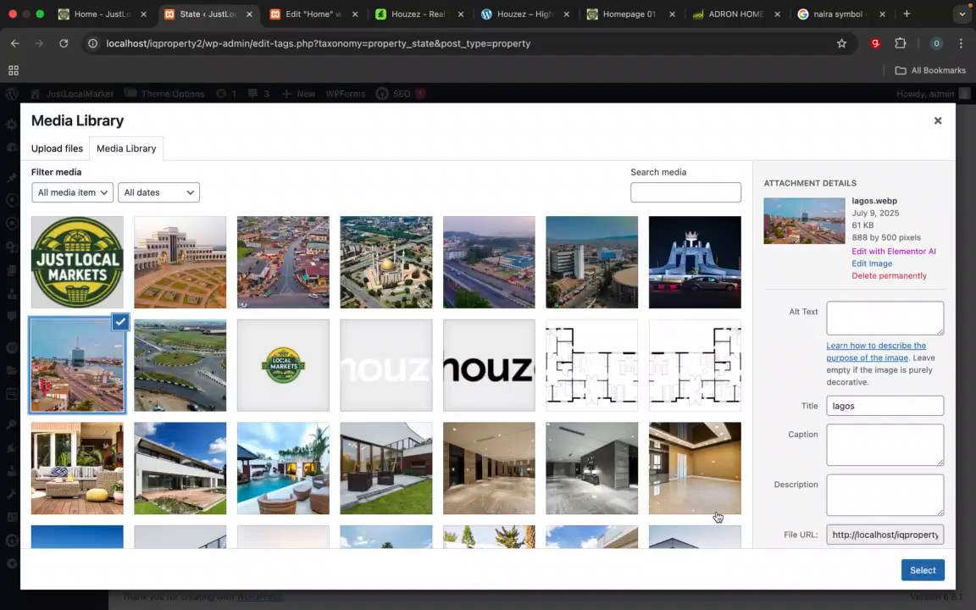
left_click(922, 569)
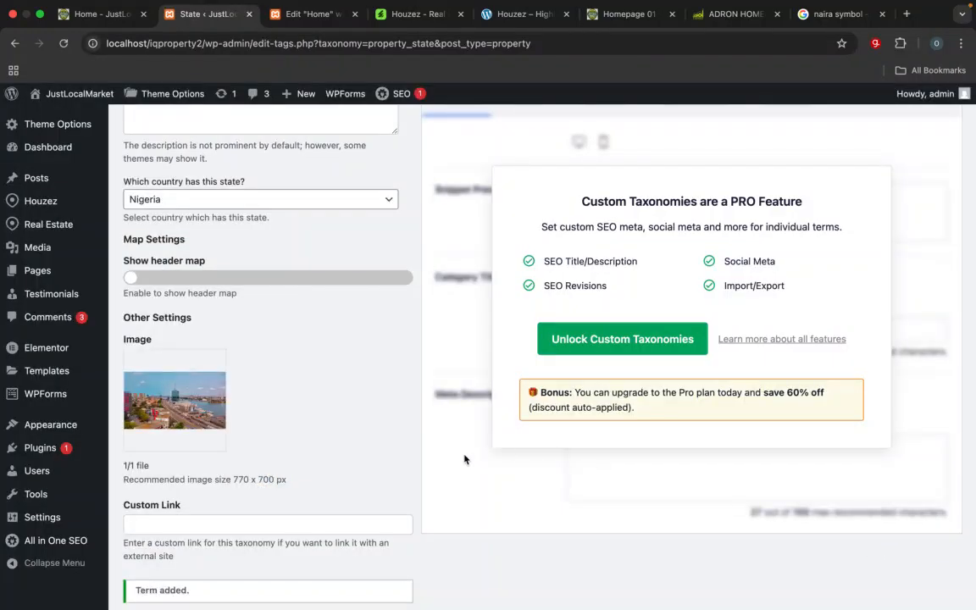
scroll(464, 459, "down", 2)
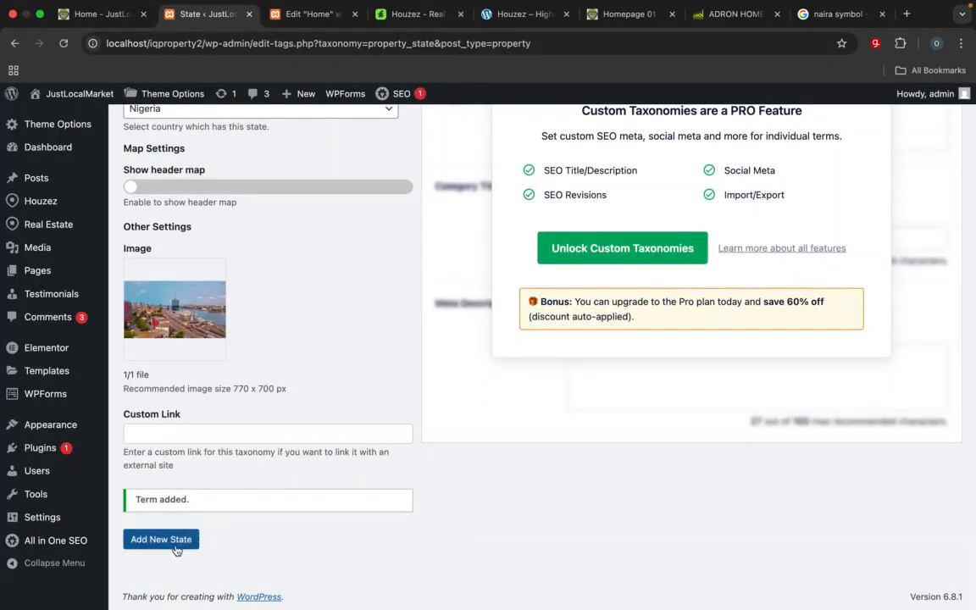
left_click(174, 546)
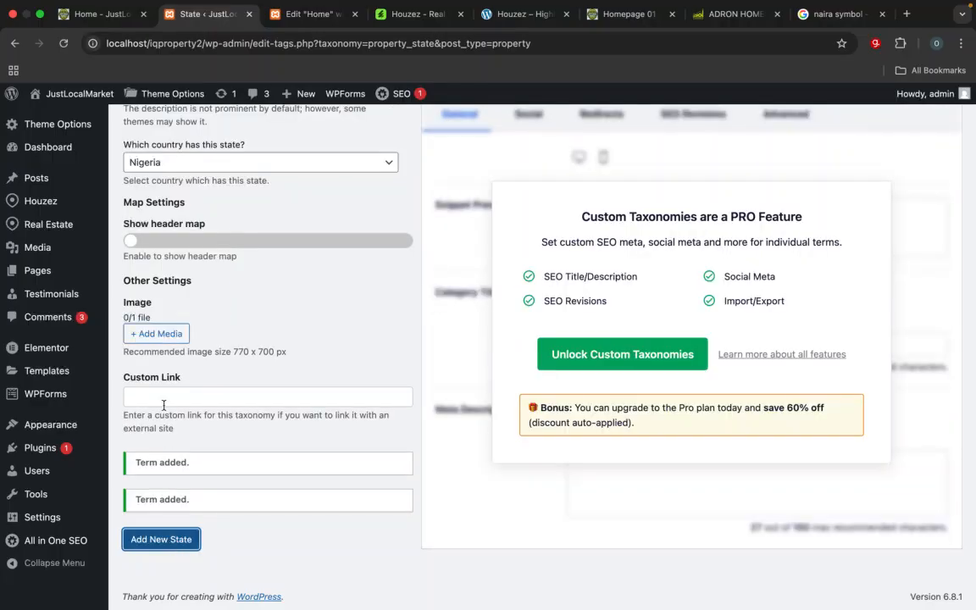
Step: Name the next new state Kaduna
scroll(163, 405, "up", 10)
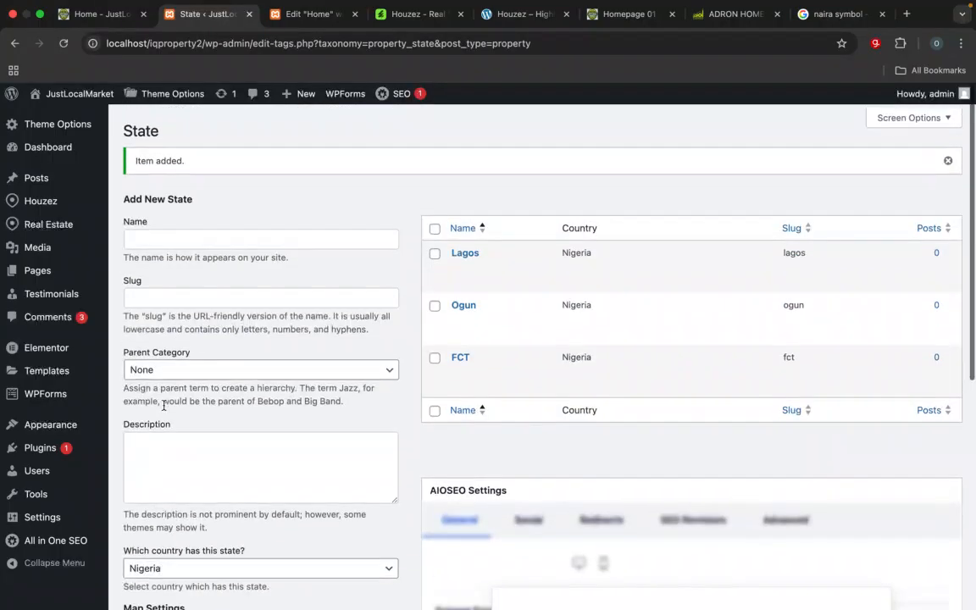
left_click(191, 227)
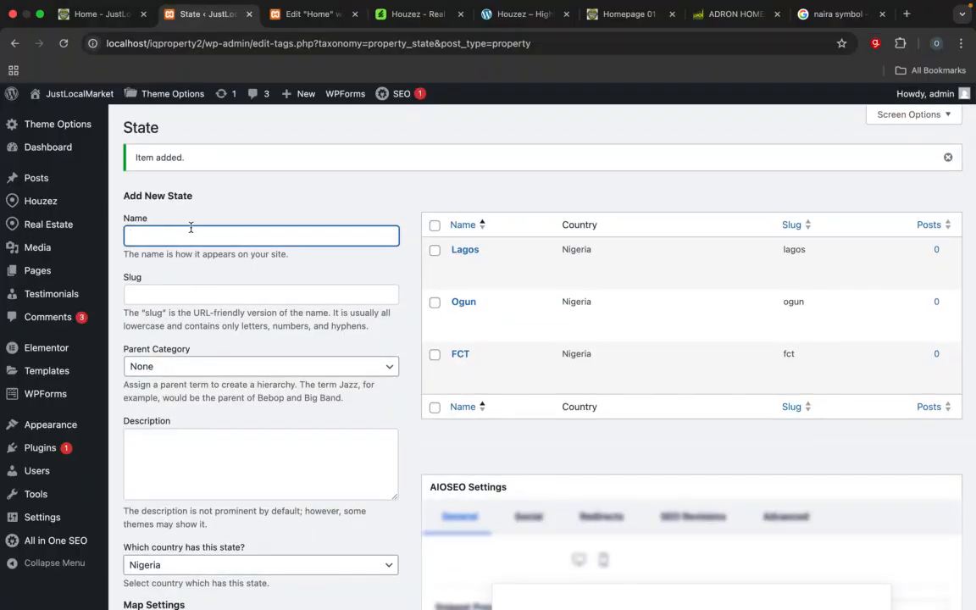
type("Kaduna")
Step: Compare the city photos in the media library, assign osogbo.webp as the Kaduna state's image, and add the state
scroll(254, 387, "down", 3)
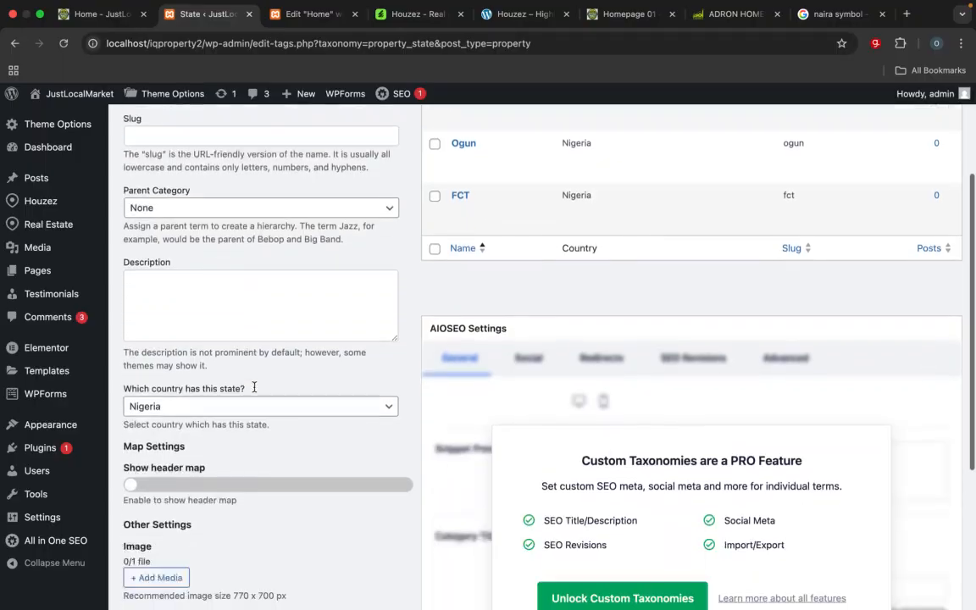
scroll(254, 387, "down", 5)
left_click(165, 334)
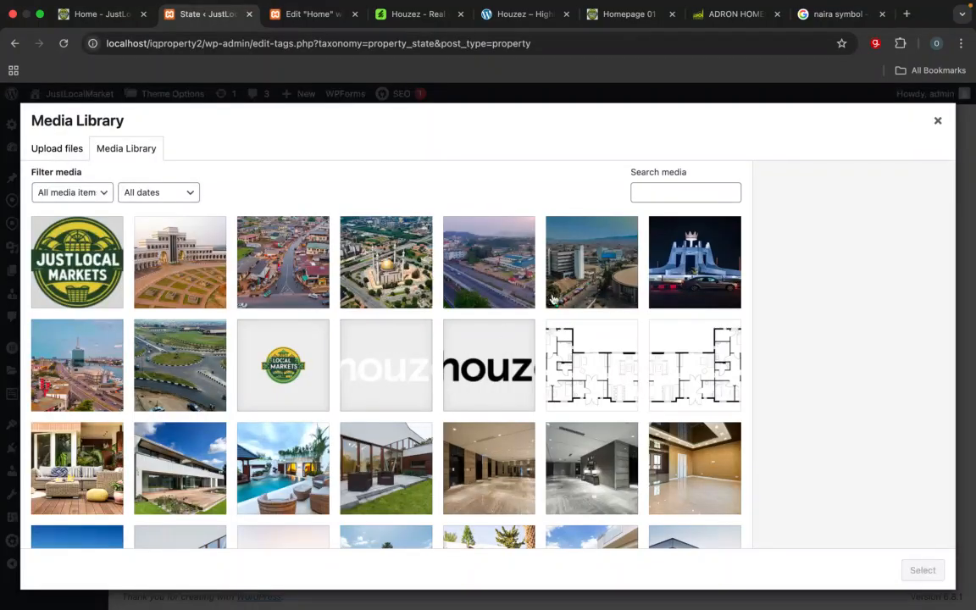
left_click(579, 293)
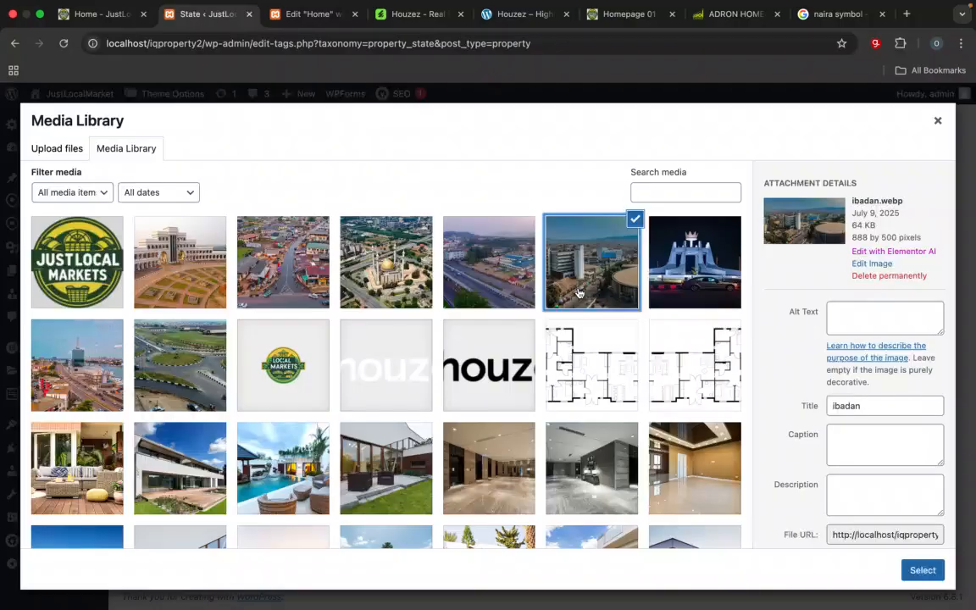
left_click(177, 387)
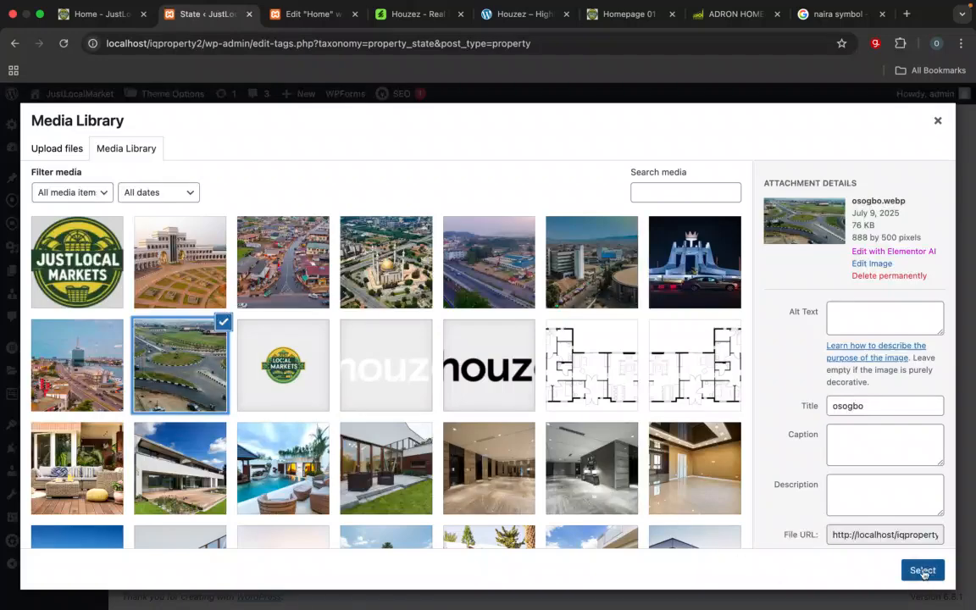
left_click(451, 246)
left_click(451, 246)
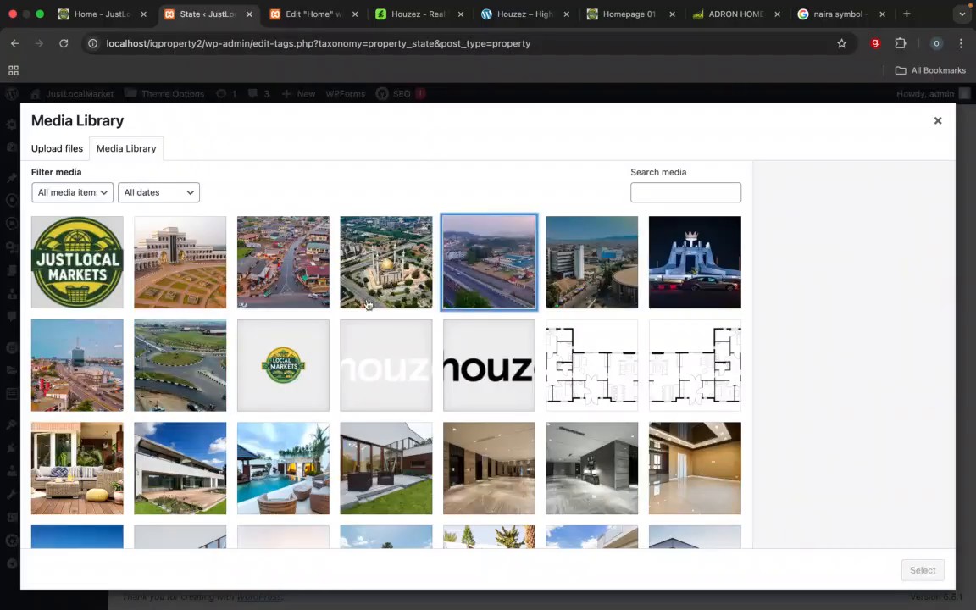
left_click(87, 384)
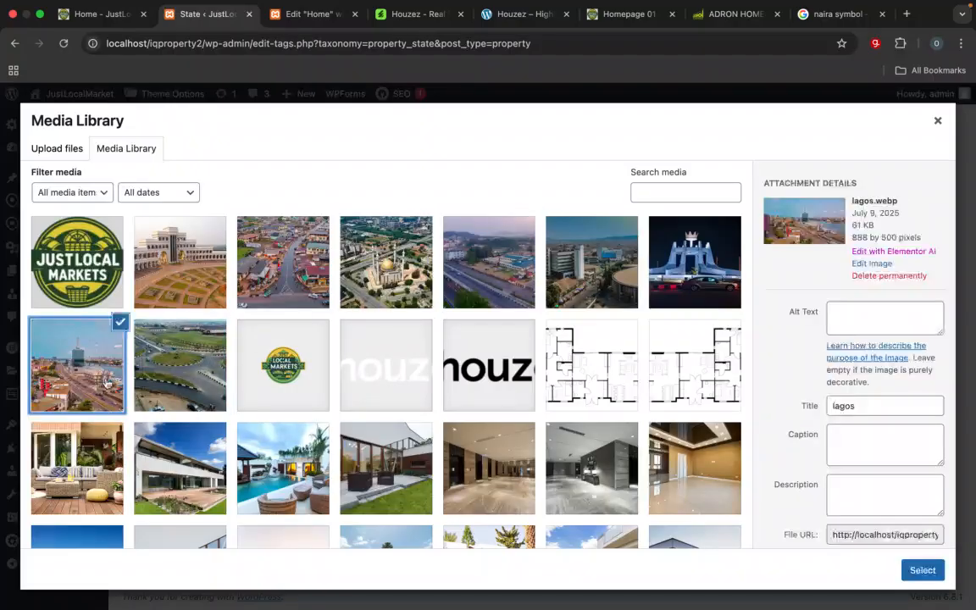
left_click(179, 387)
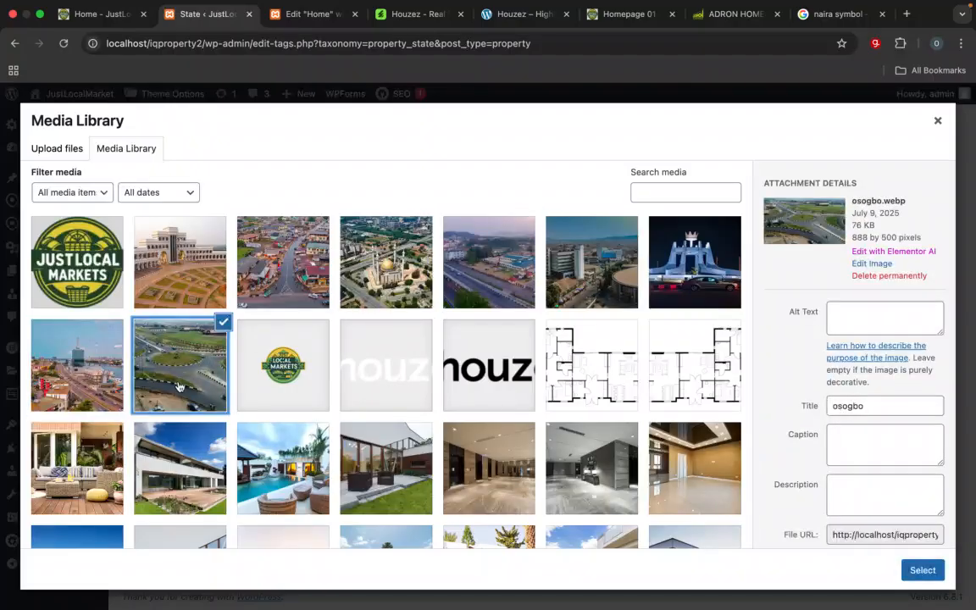
left_click(923, 573)
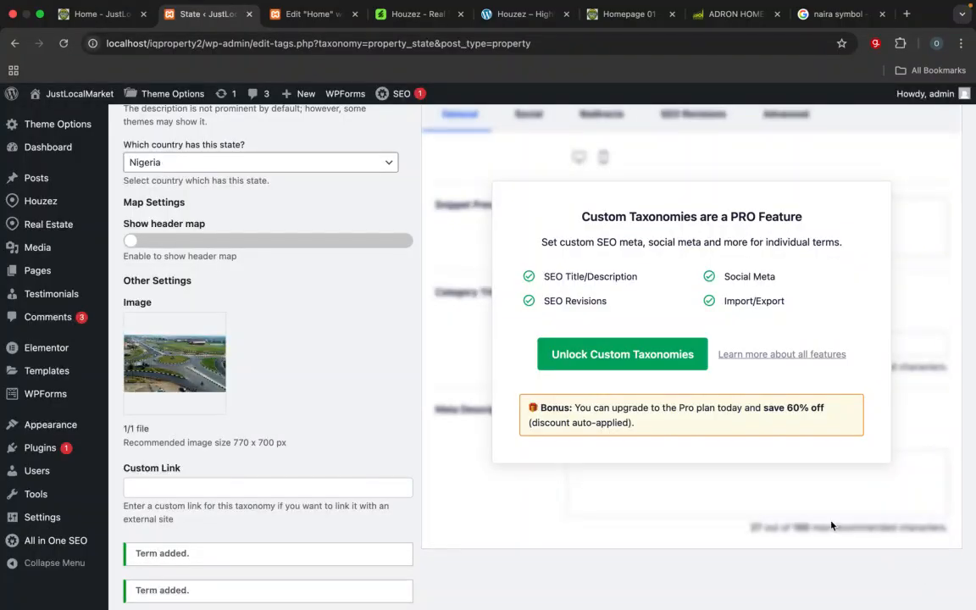
scroll(831, 525, "down", 2)
left_click(193, 539)
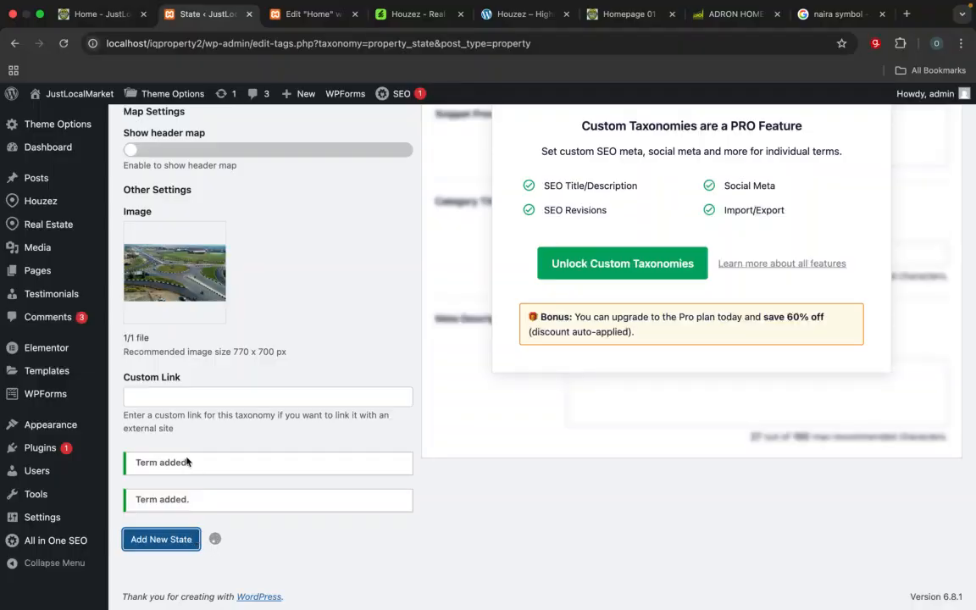
Step: Consult the location cards on the reference homepages and name the next new state Anambra
scroll(188, 460, "up", 10)
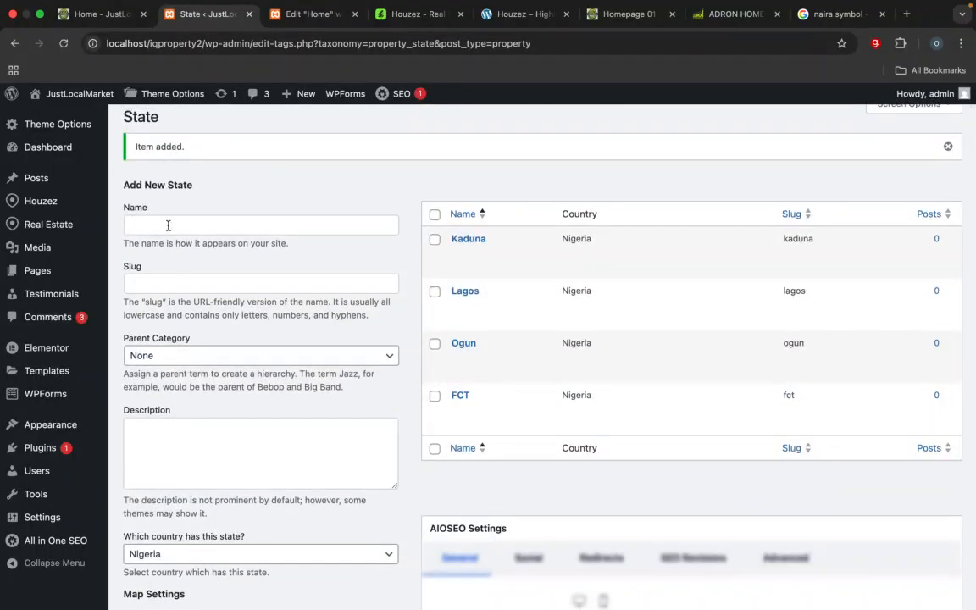
left_click(168, 225)
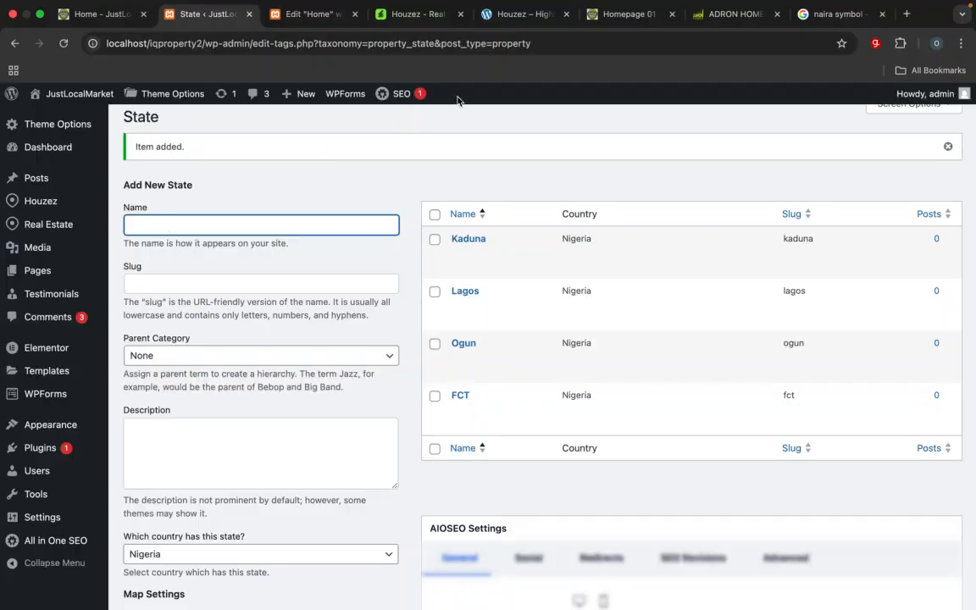
left_click(729, 16)
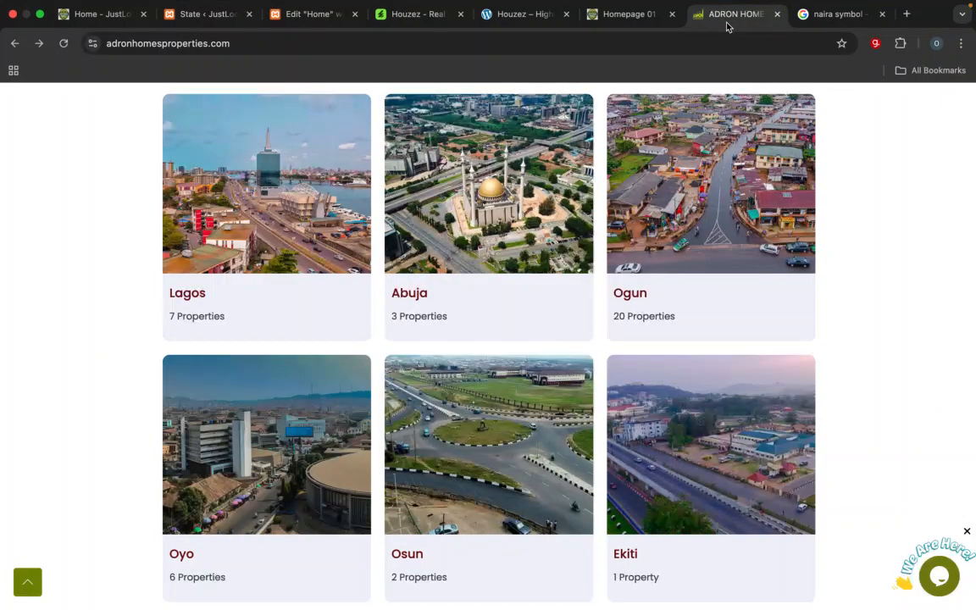
left_click(603, 17)
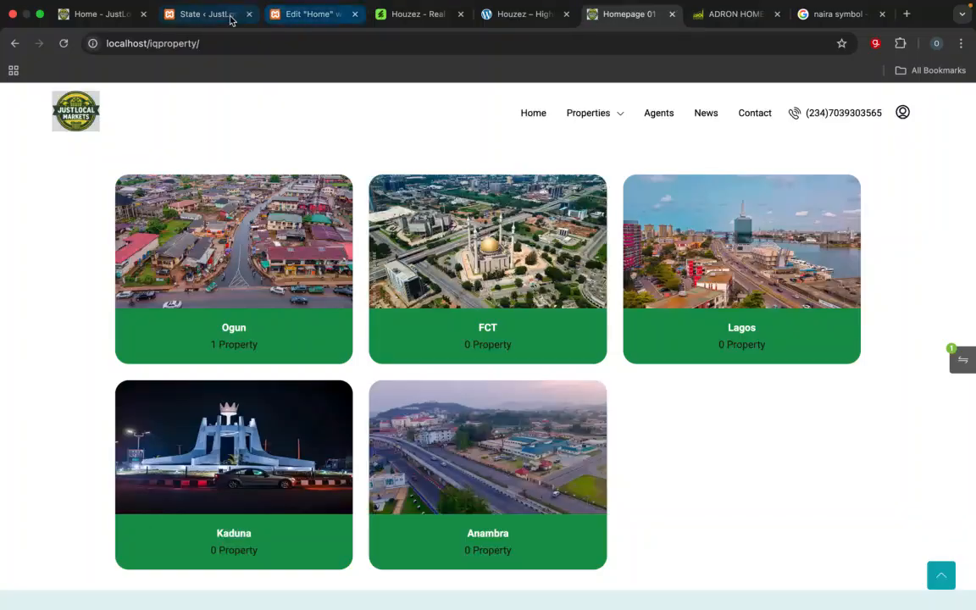
left_click(341, 14)
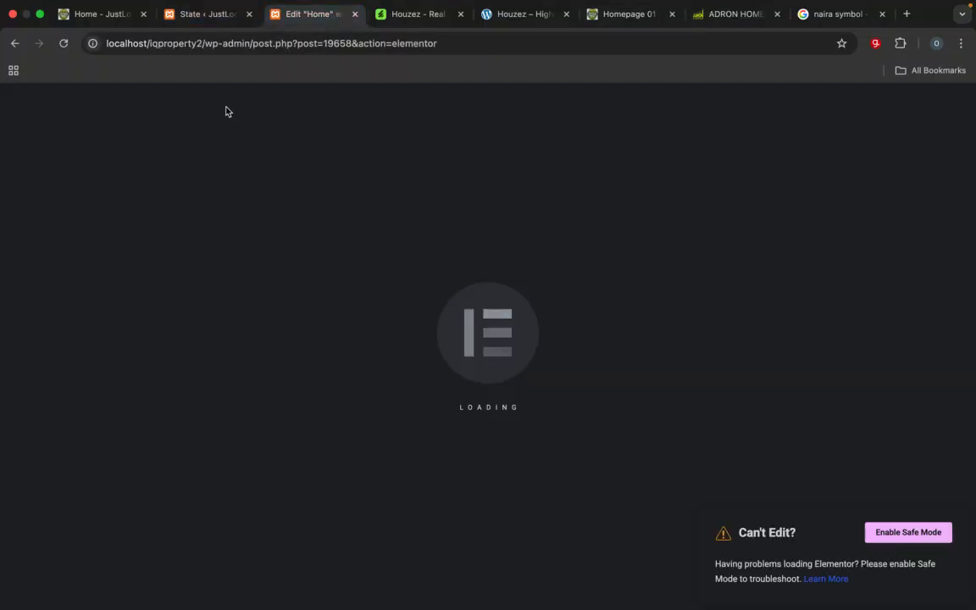
left_click(218, 16)
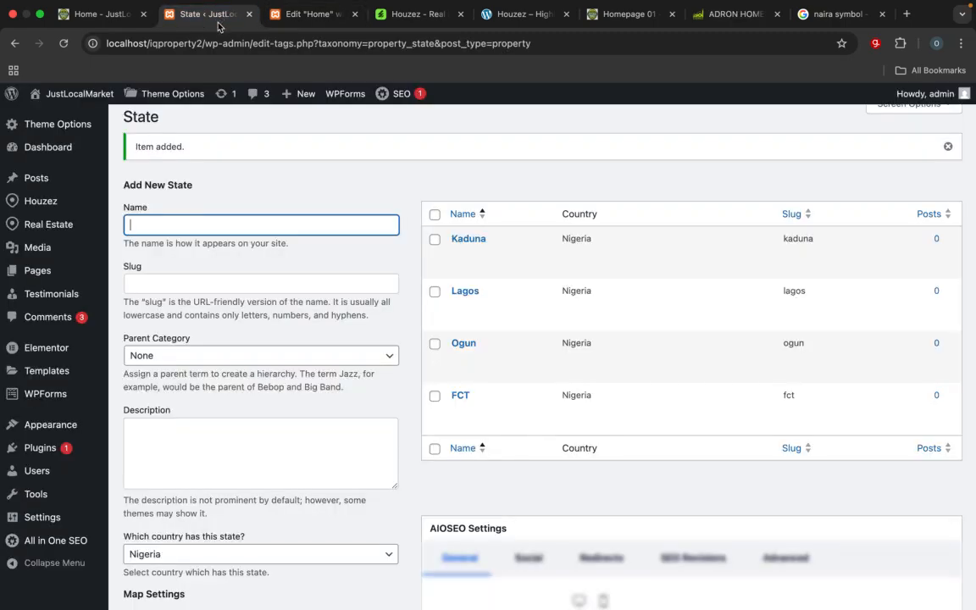
type("Anambra")
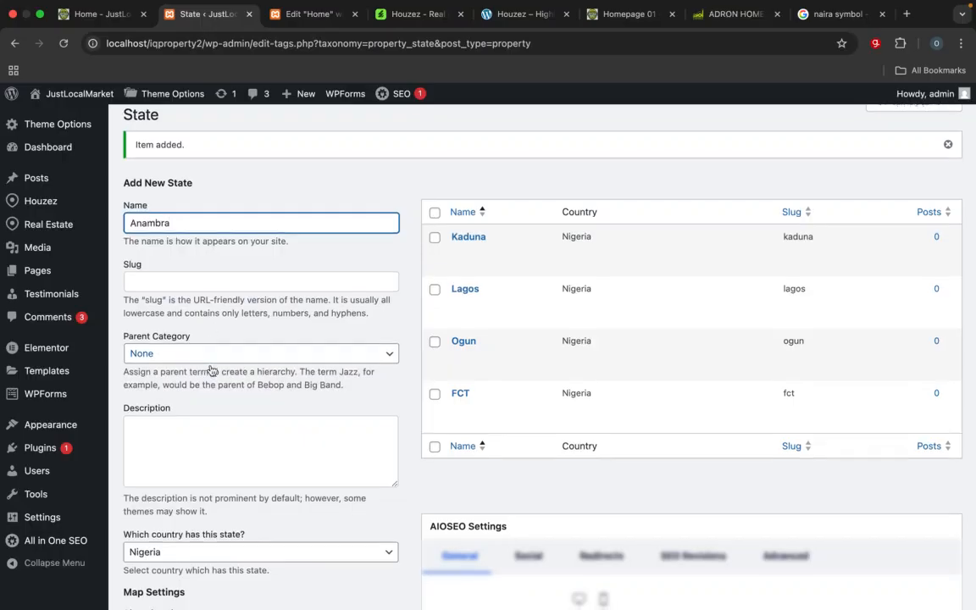
Step: Assign ibadan.webp from the media library as the Anambra state's image and add the state
scroll(212, 339, "down", 5)
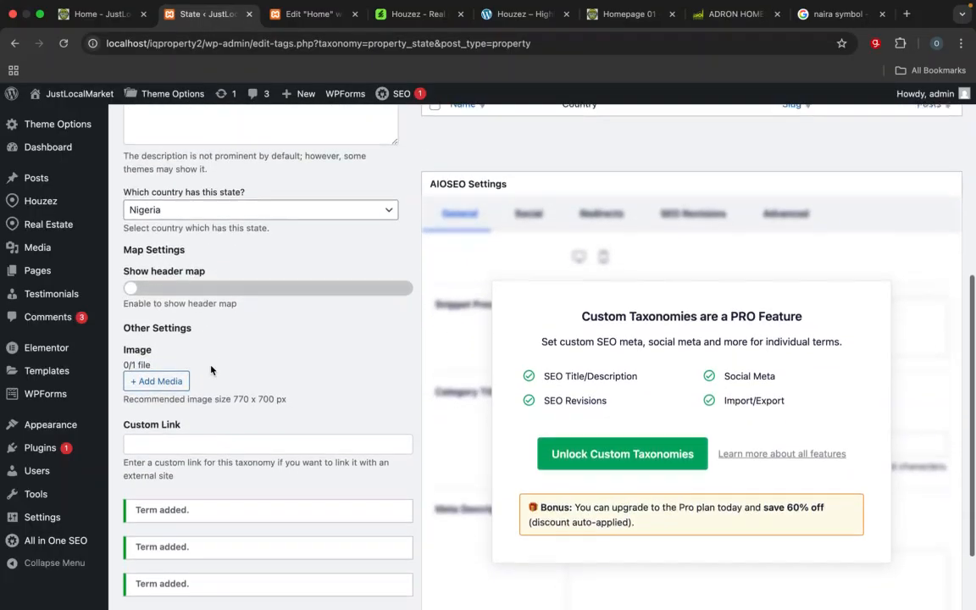
scroll(210, 370, "down", 3)
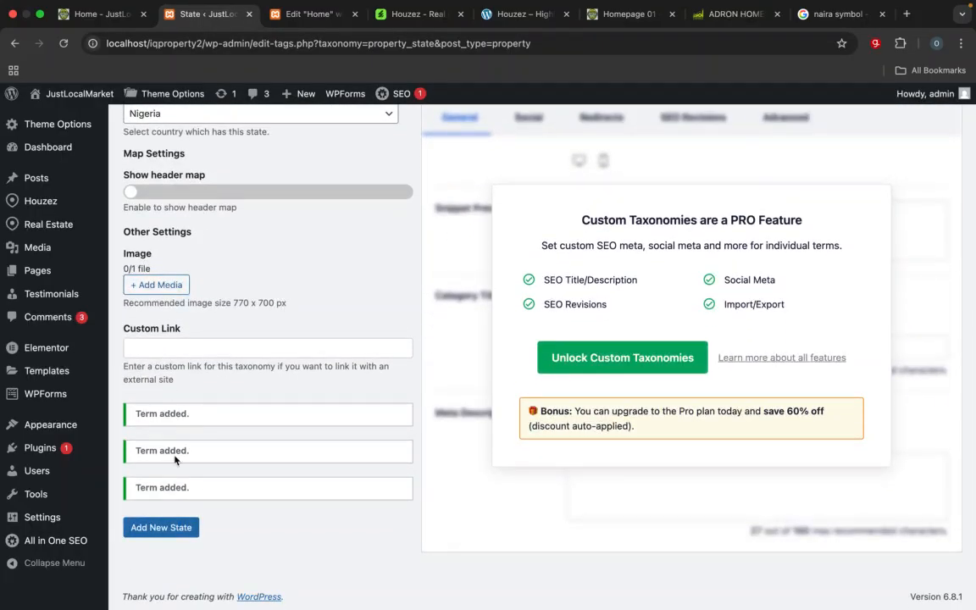
left_click(178, 284)
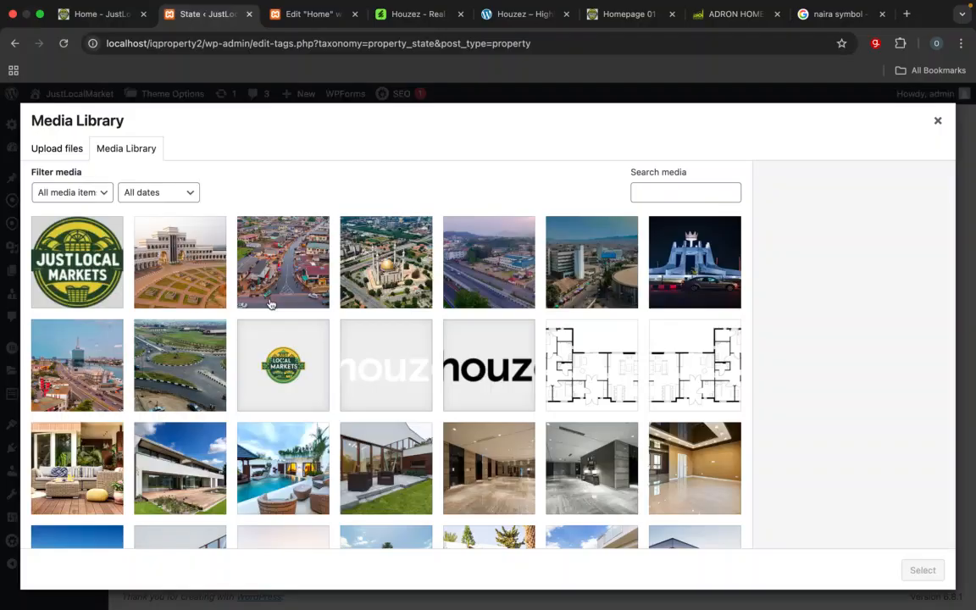
left_click(567, 277)
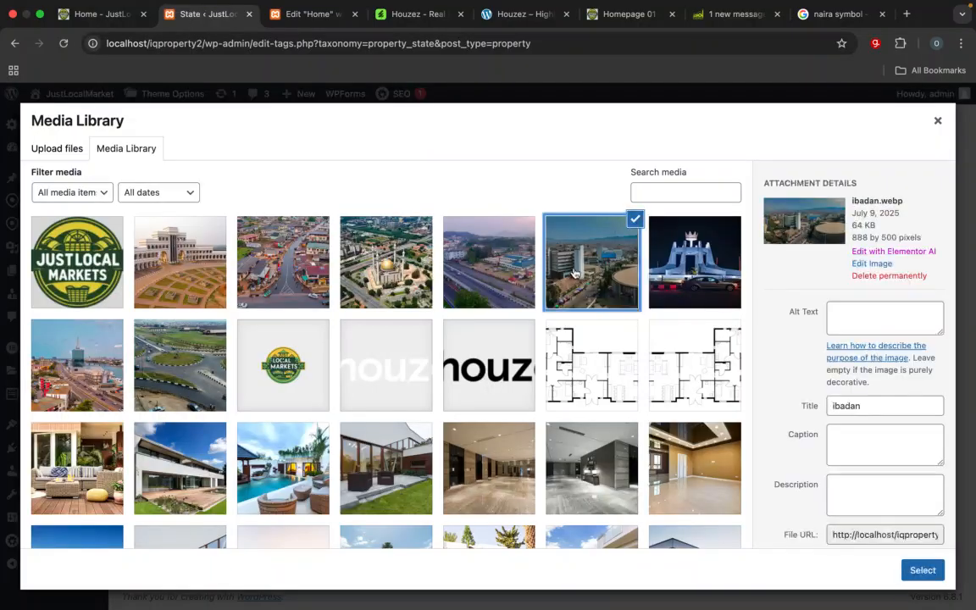
left_click(921, 569)
scroll(882, 457, "down", 3)
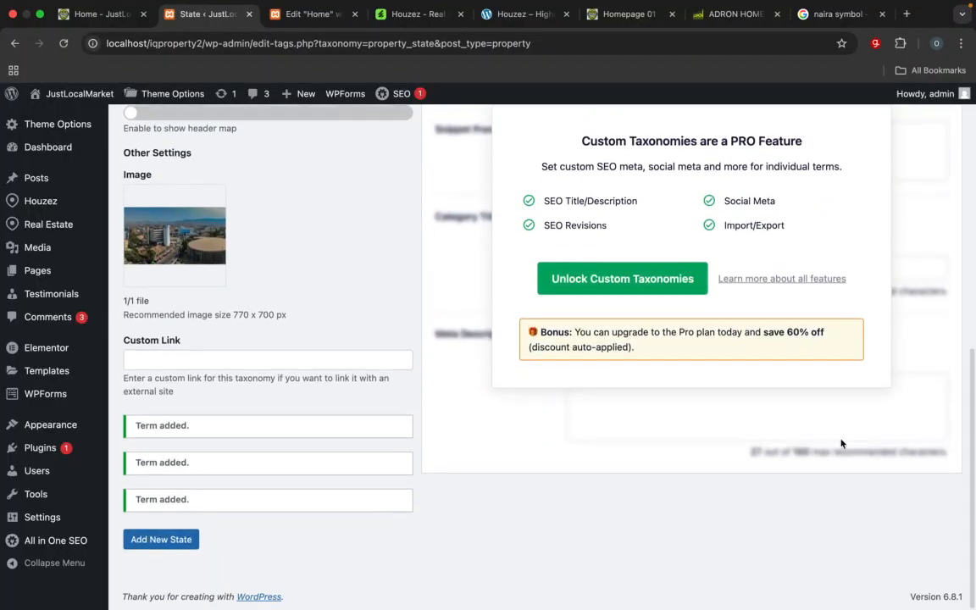
left_click(183, 538)
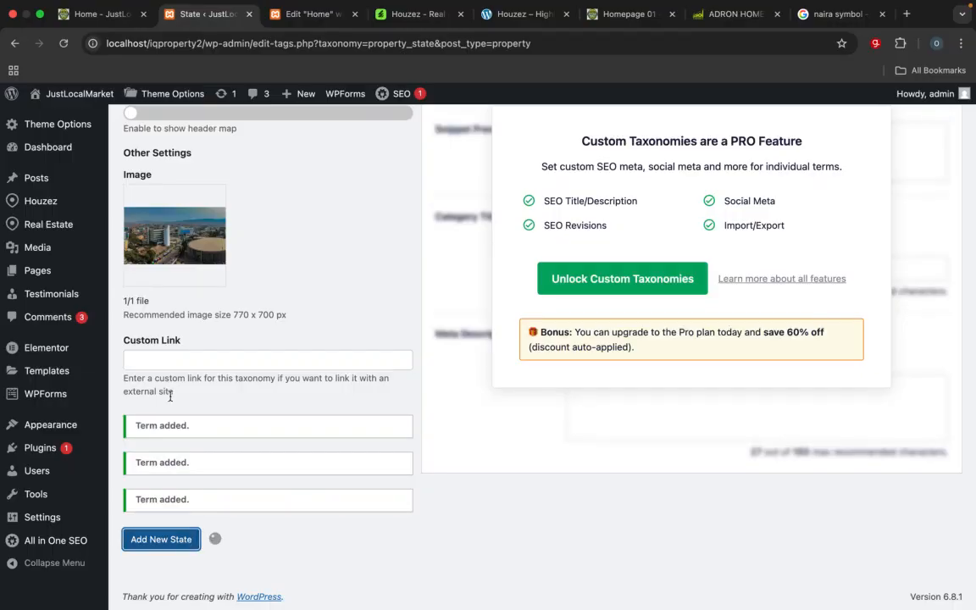
scroll(170, 396, "down", 1)
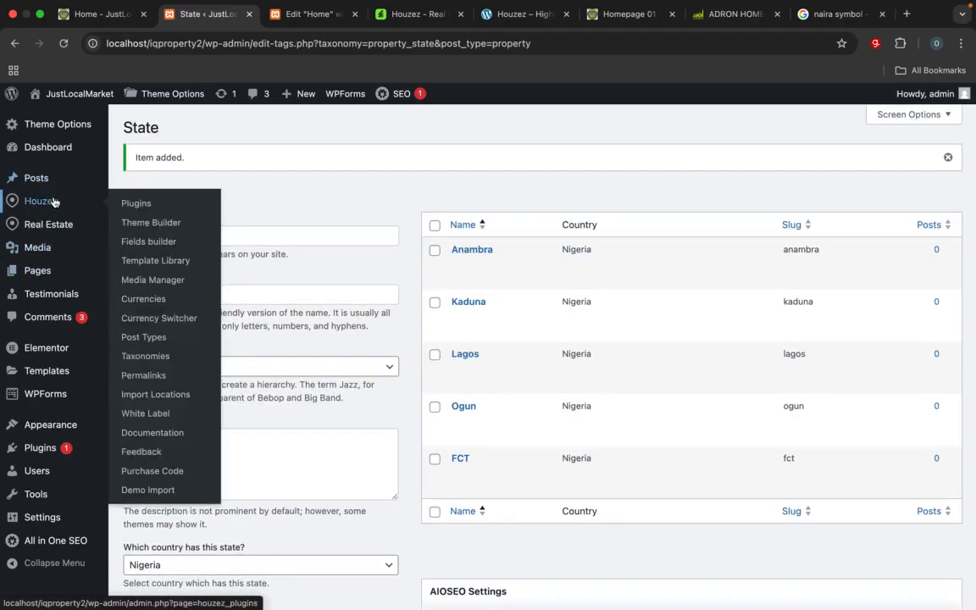
Step: Go to the property cities, name the new city Shimawa, and set Ogun as its state
mouse_move(49, 224)
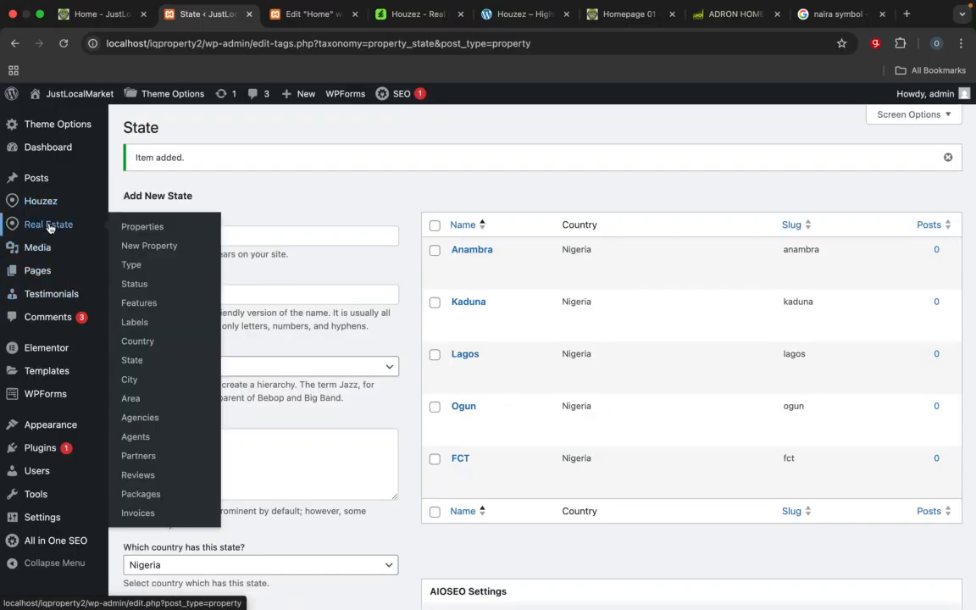
left_click(136, 386)
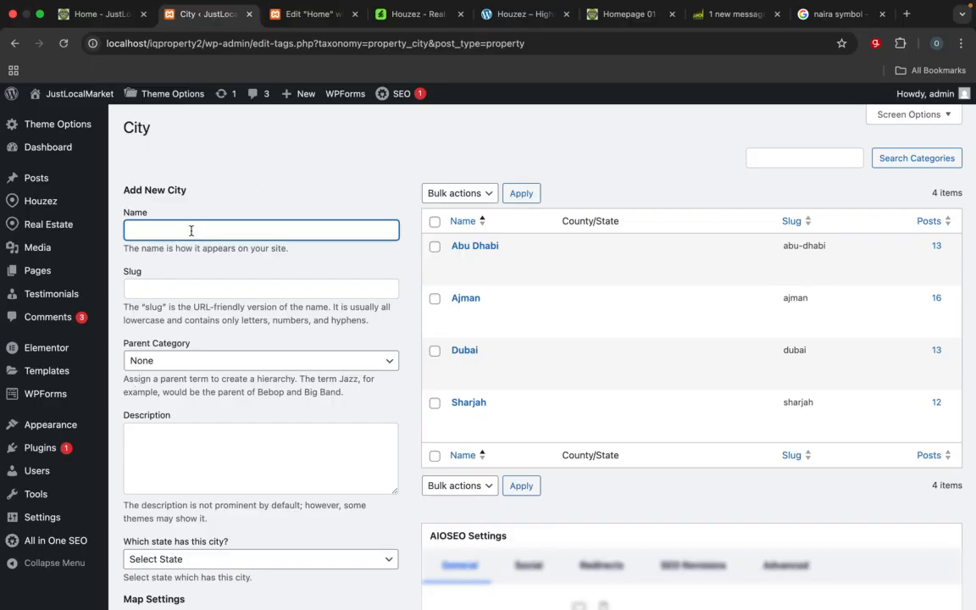
type("SH")
scroll(193, 359, "down", 5)
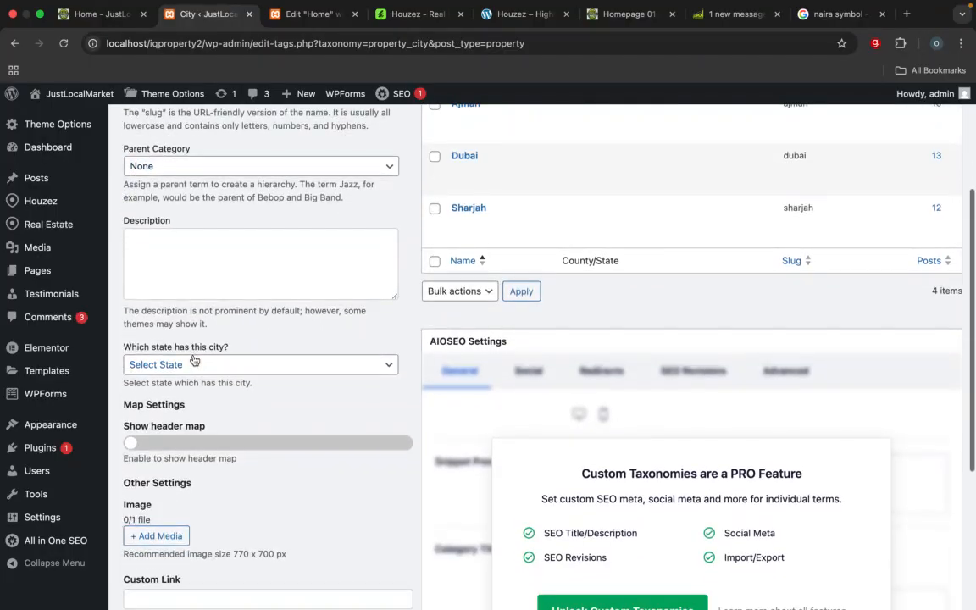
left_click(193, 360)
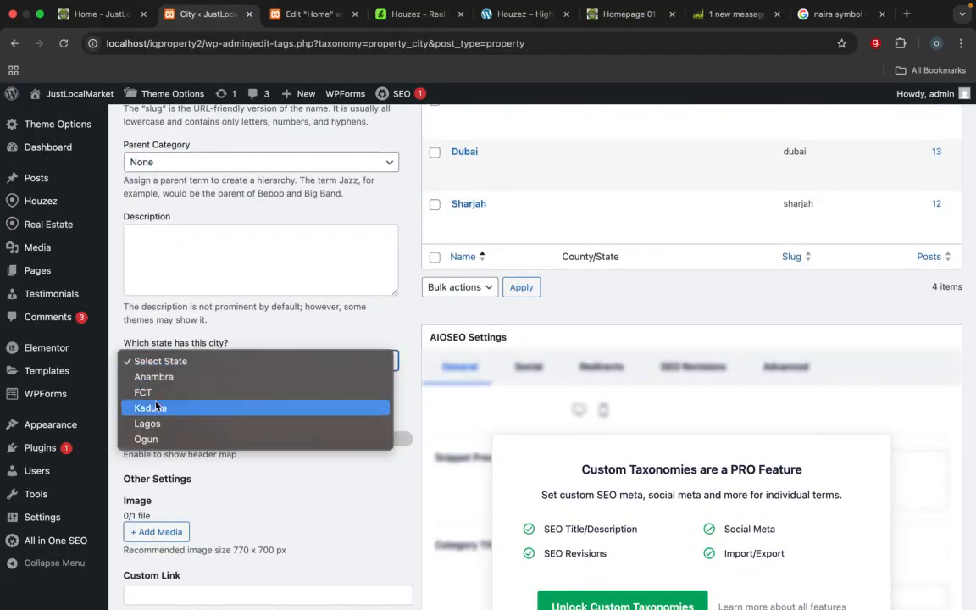
left_click(146, 438)
scroll(150, 430, "down", 3)
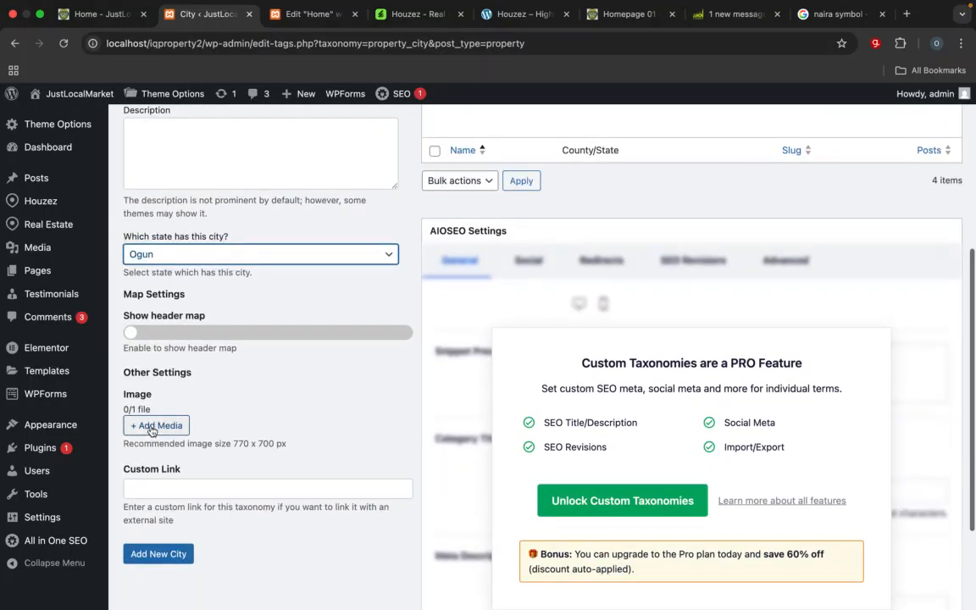
Step: Assign the night photo of the illuminated white monument from the media library as Shimawa's image and add the city
left_click(154, 426)
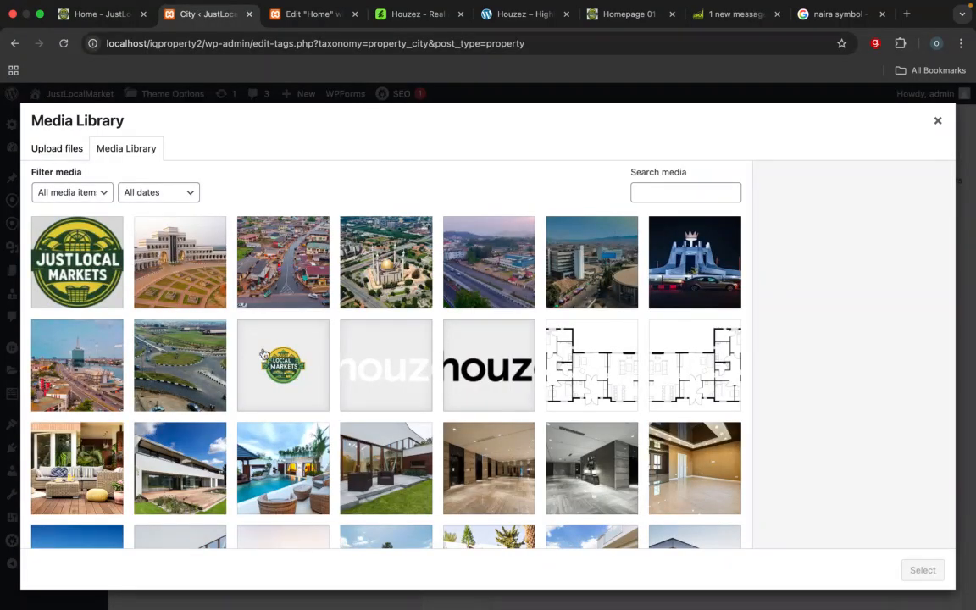
left_click(706, 286)
left_click(921, 570)
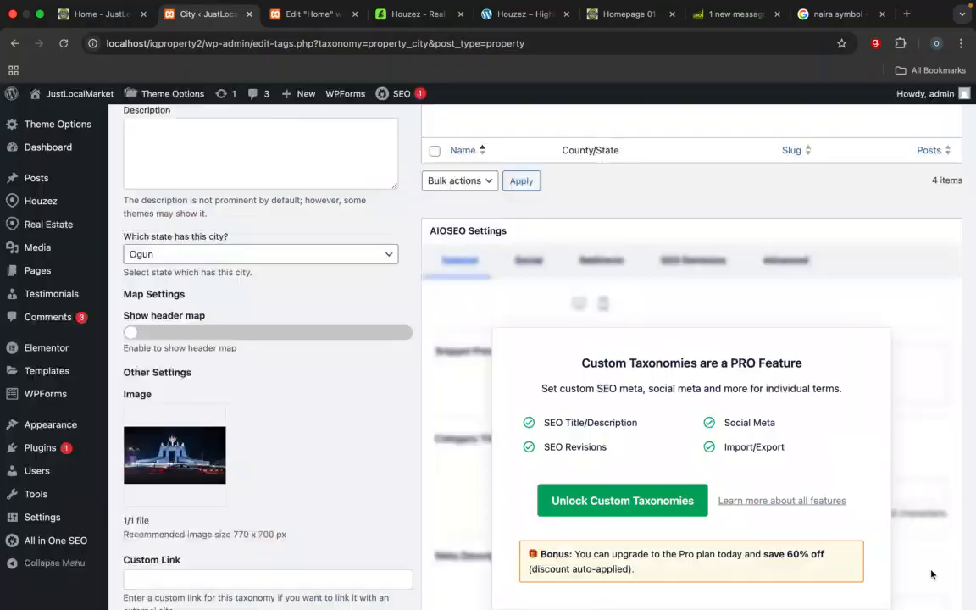
scroll(641, 430, "down", 3)
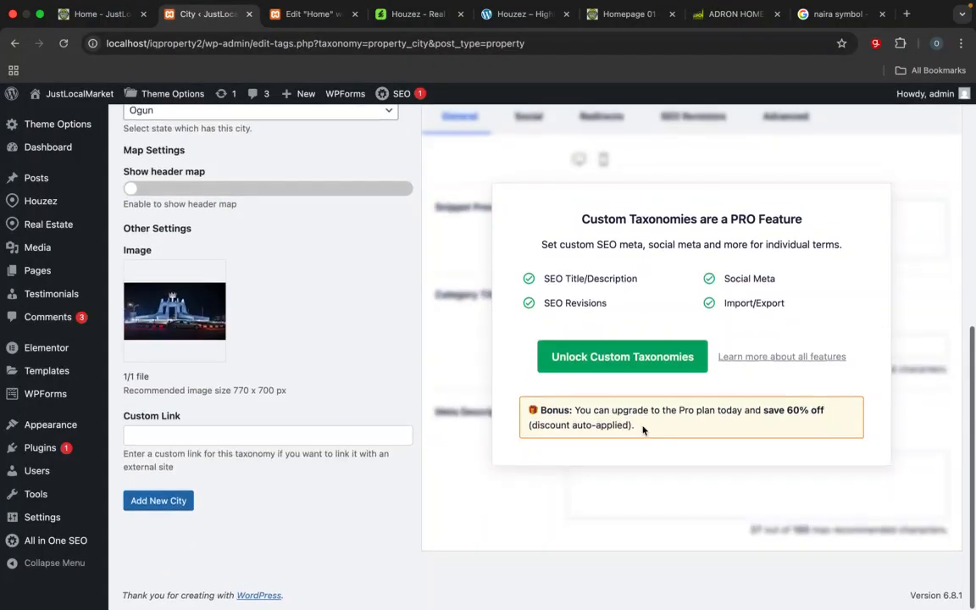
left_click(159, 505)
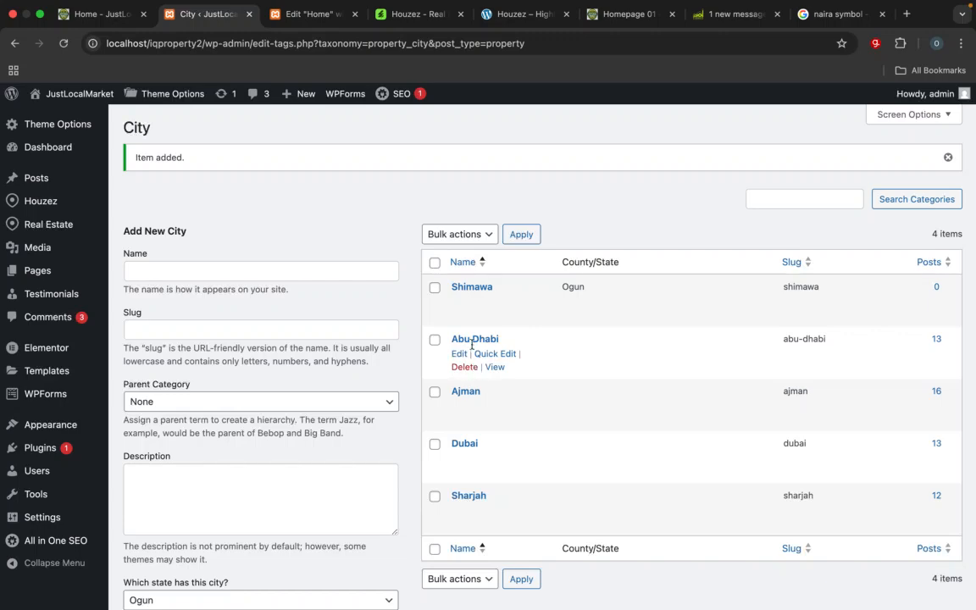
mouse_move(465, 295)
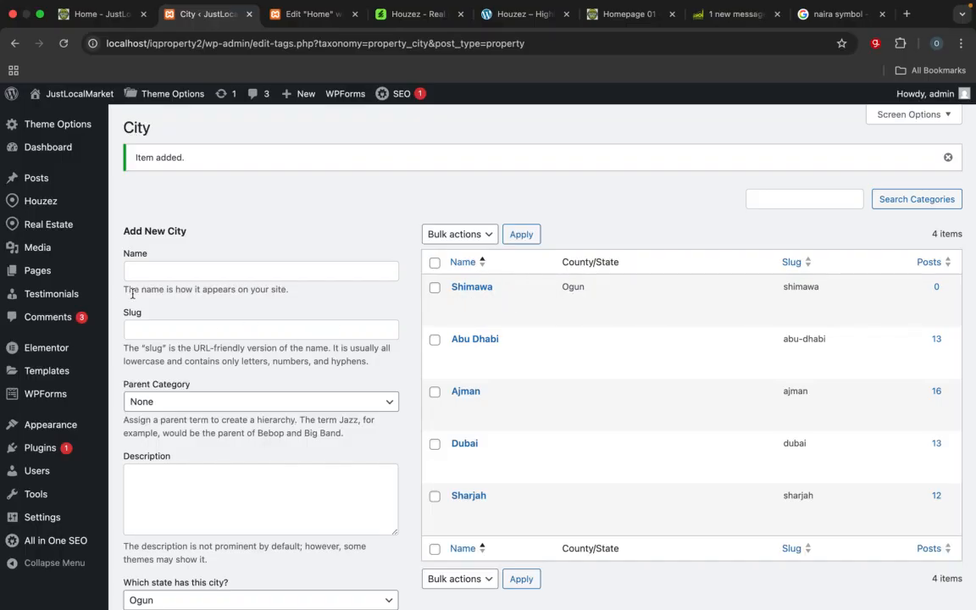
mouse_move(68, 207)
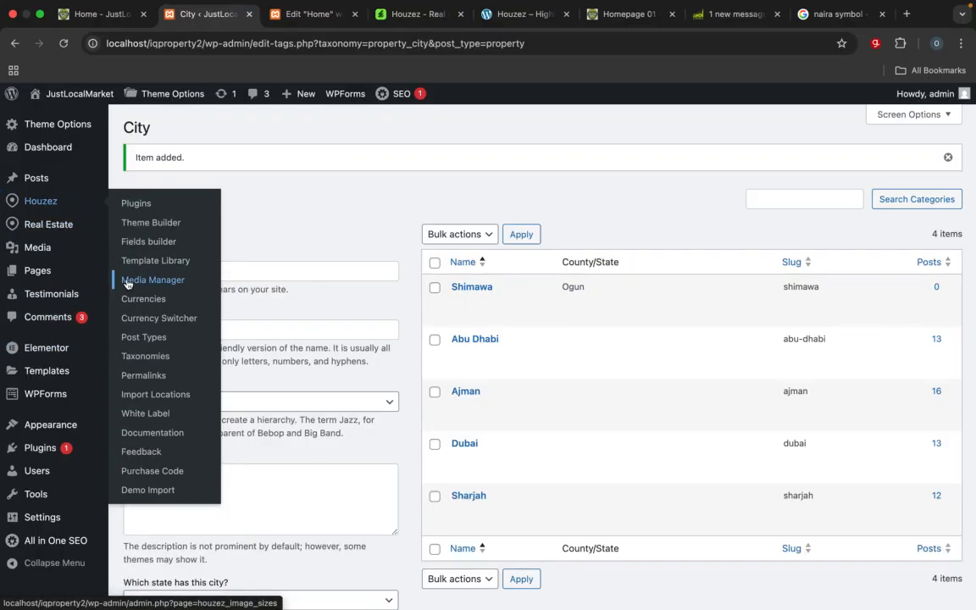
mouse_move(53, 225)
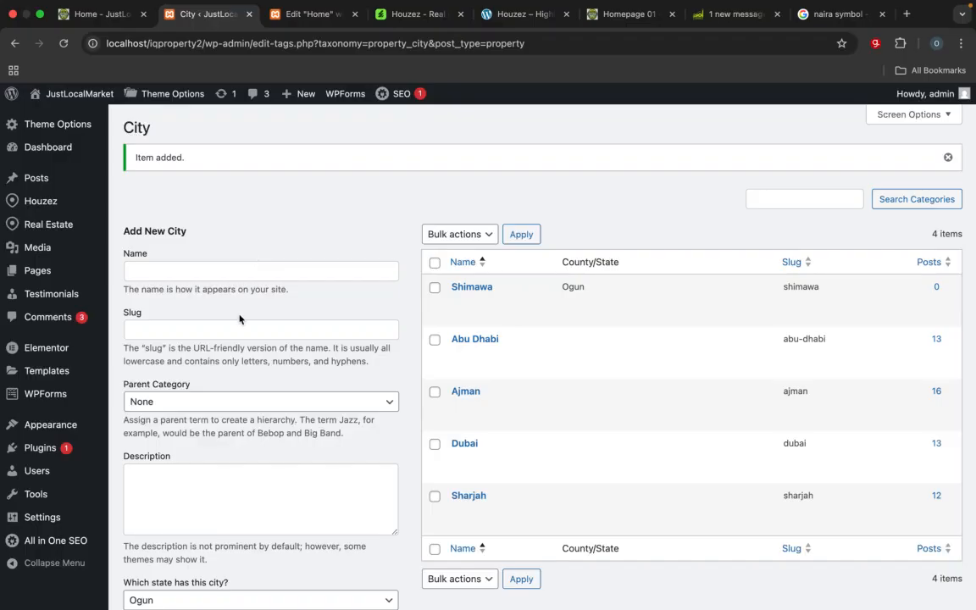
scroll(239, 319, "down", 2)
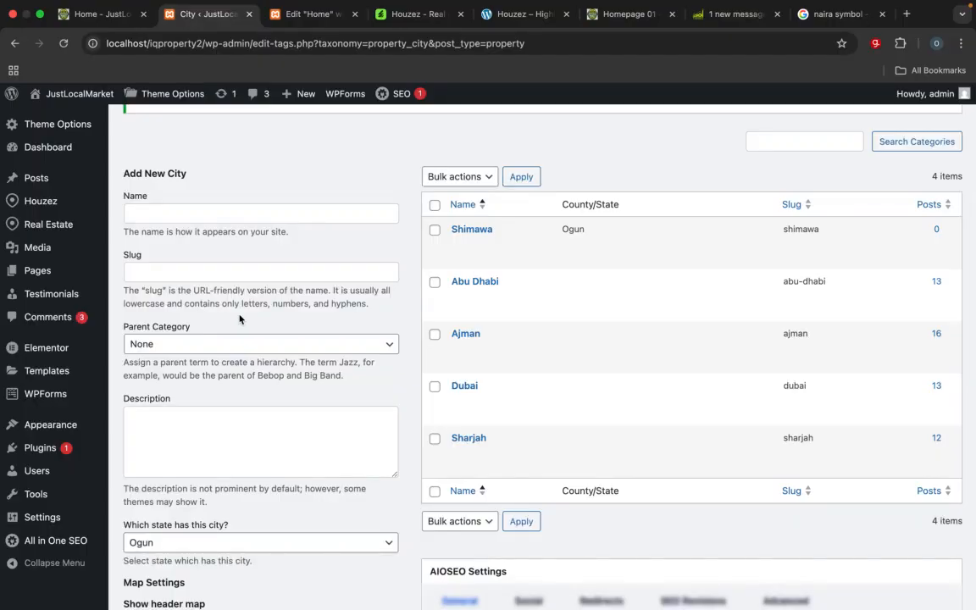
scroll(239, 318, "up", 2)
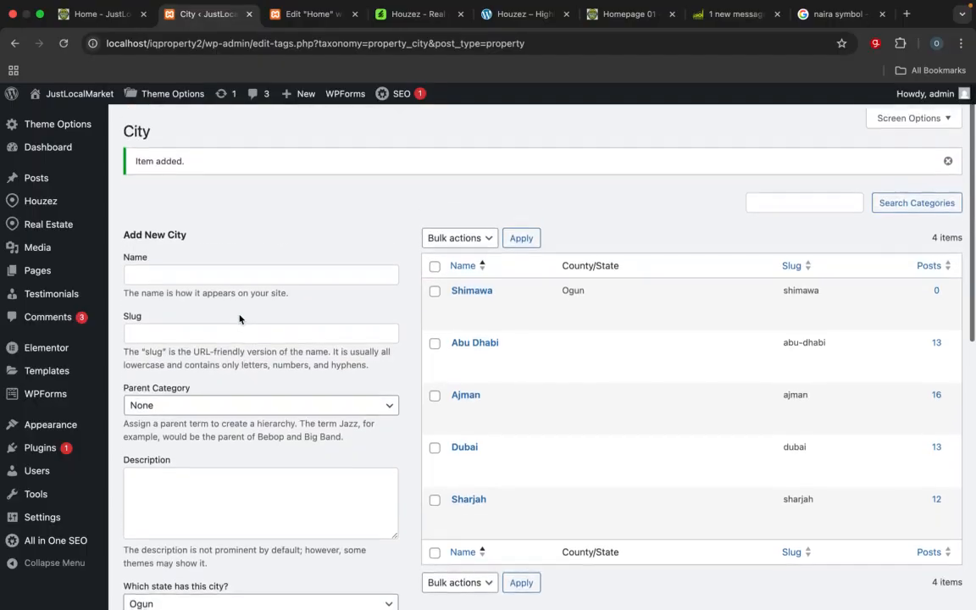